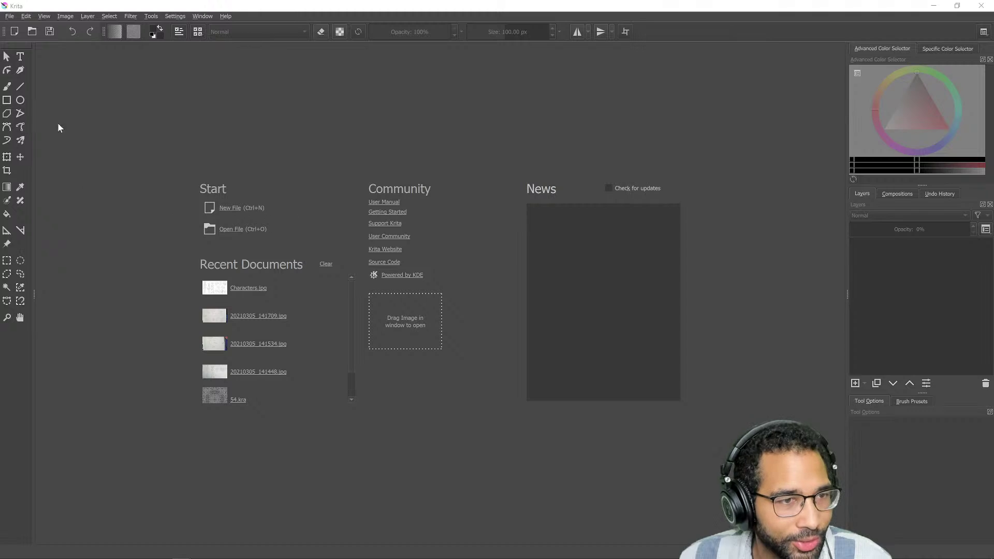
Step: Create a new document from the "Texture 2048x2048 8bit srgb" template
click(222, 207)
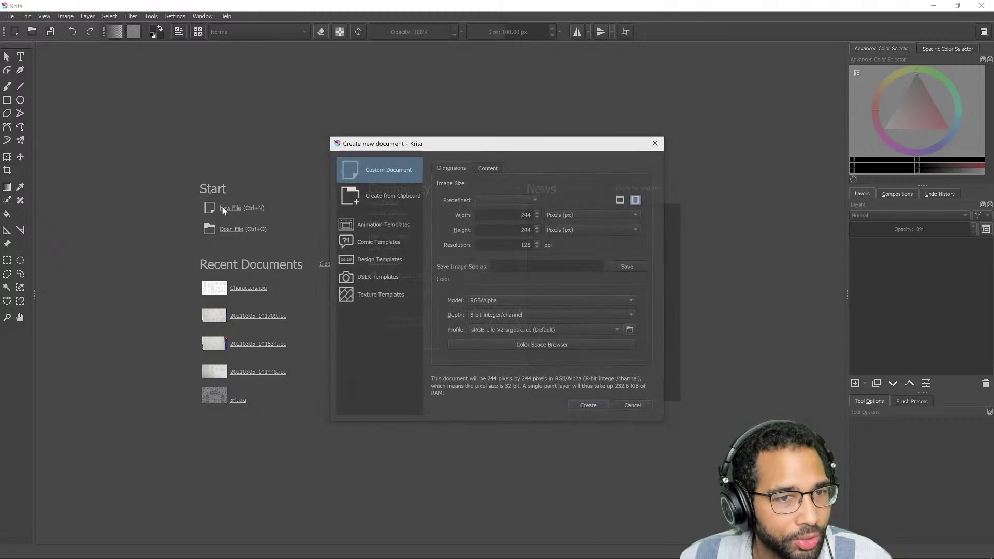
click(532, 202)
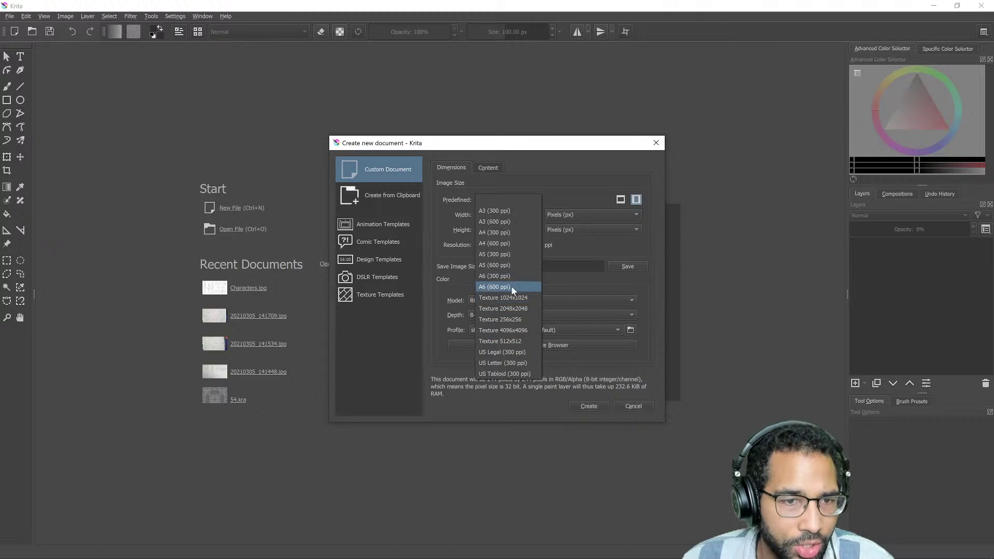
click(464, 154)
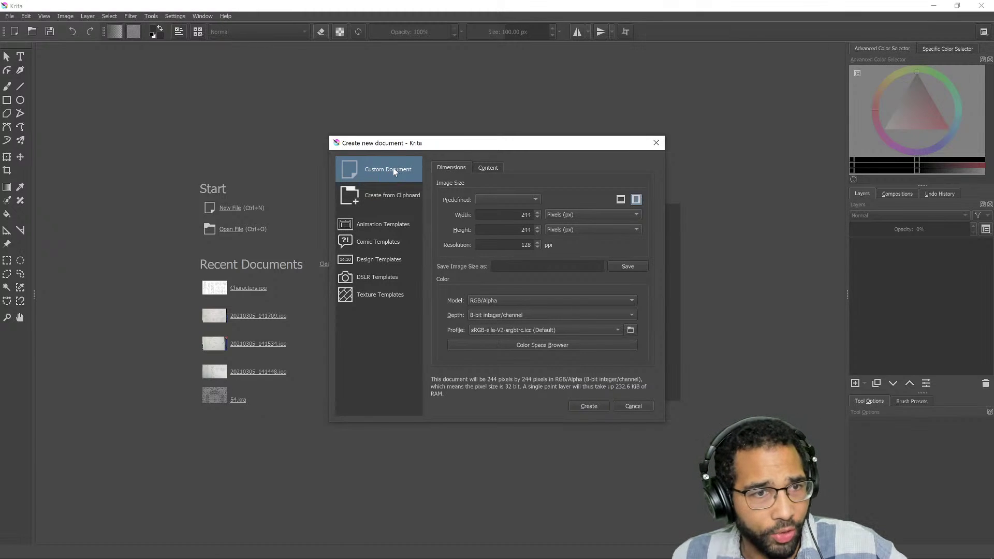
click(376, 294)
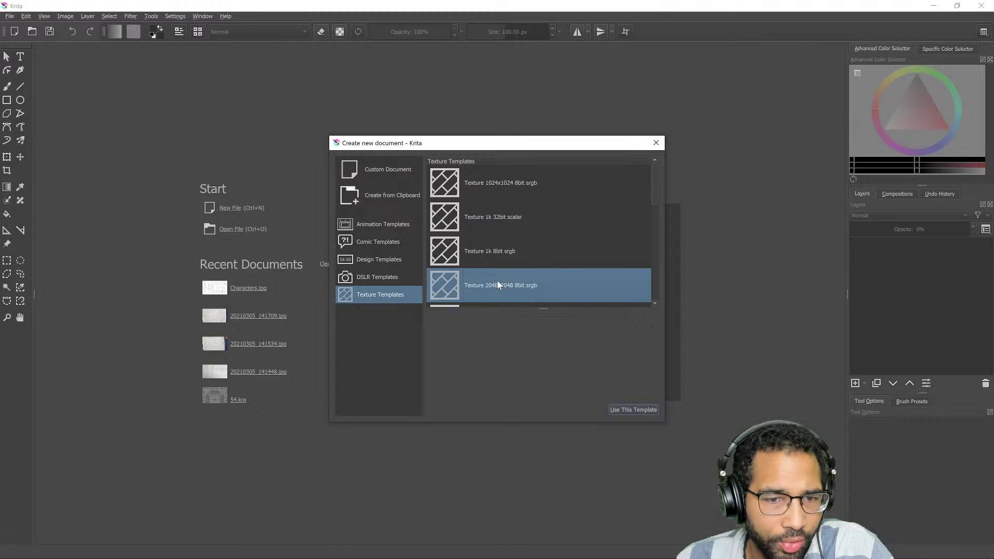
double_click(468, 287)
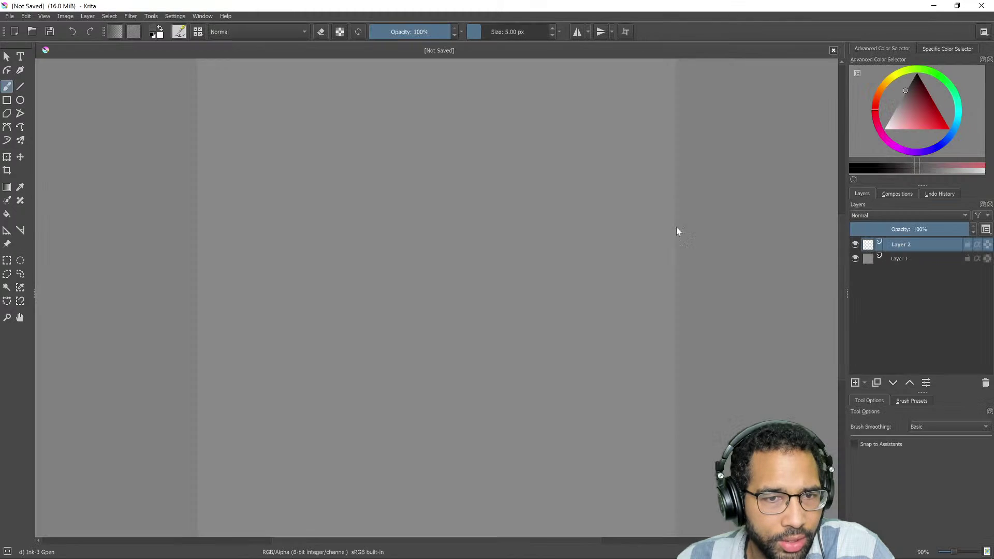
scroll(386, 159, down, 1)
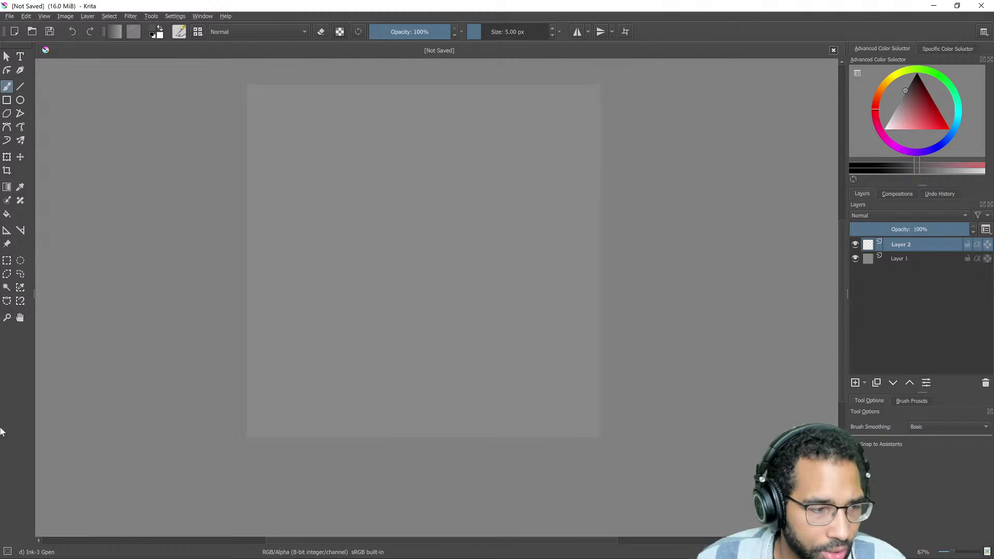
Step: Open the PureRef reference board beside the canvas and paste the copied wavy carved relief image into it
mouse_move(278, 551)
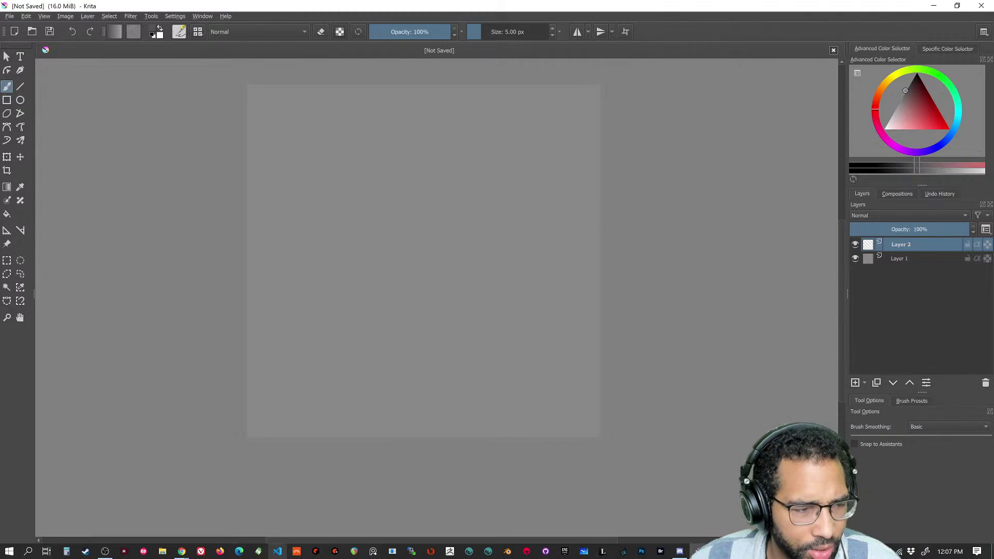
click(373, 552)
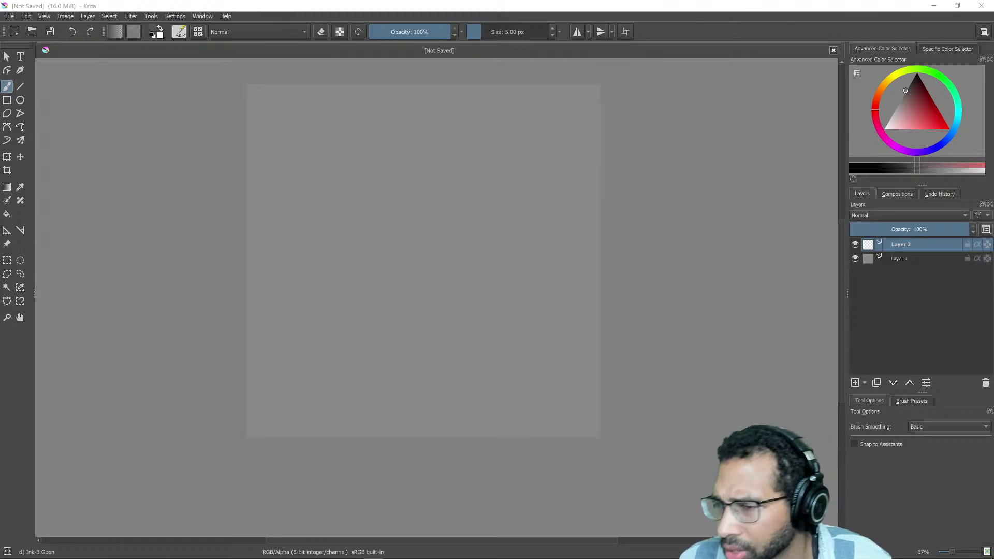
drag(473, 197, 694, 242)
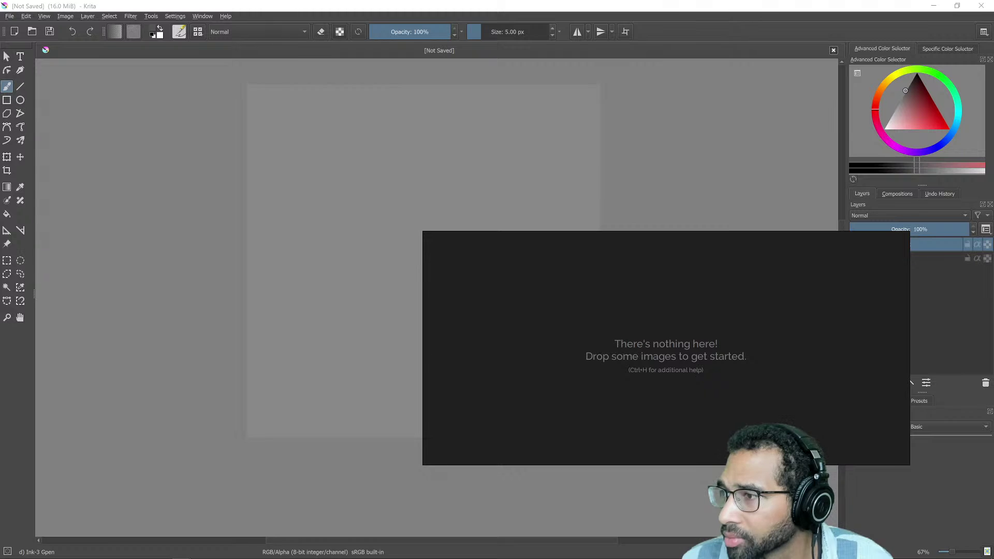
key(ctrl+v)
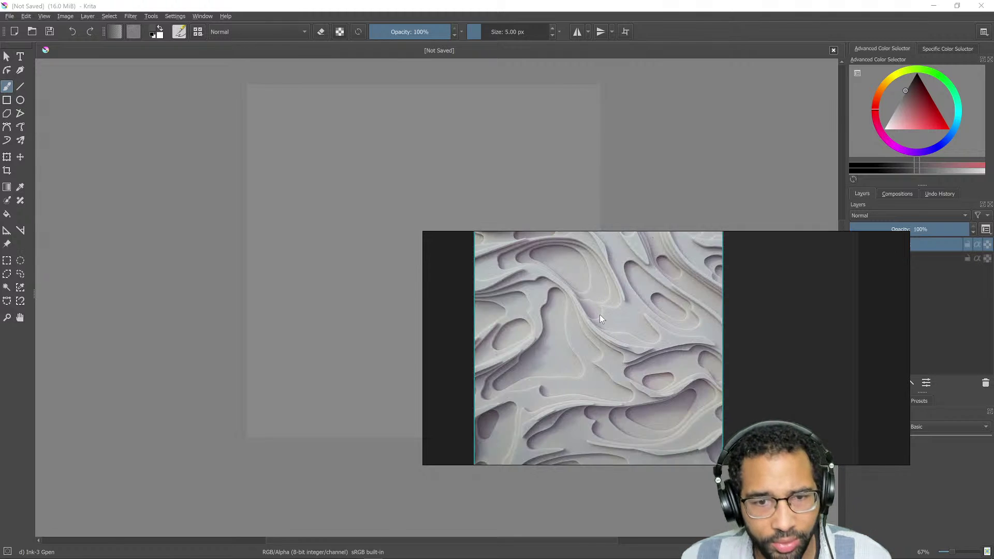
drag(665, 331, 685, 335)
scroll(682, 335, down, 3)
scroll(682, 335, up, 4)
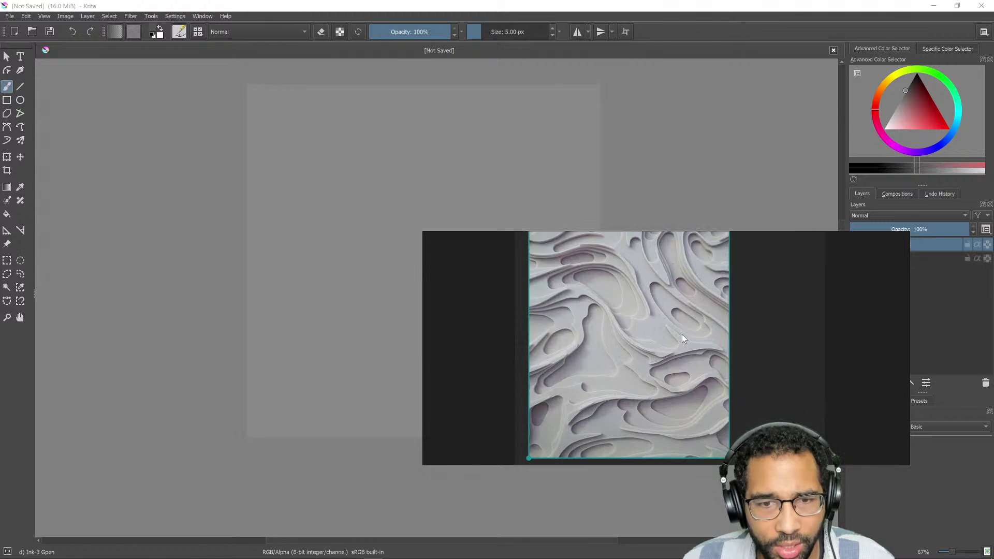
Step: Reposition the reference board over the lower part of the canvas and examine the wavy relief's layered contours
drag(611, 327, 660, 395)
scroll(660, 394, up, 4)
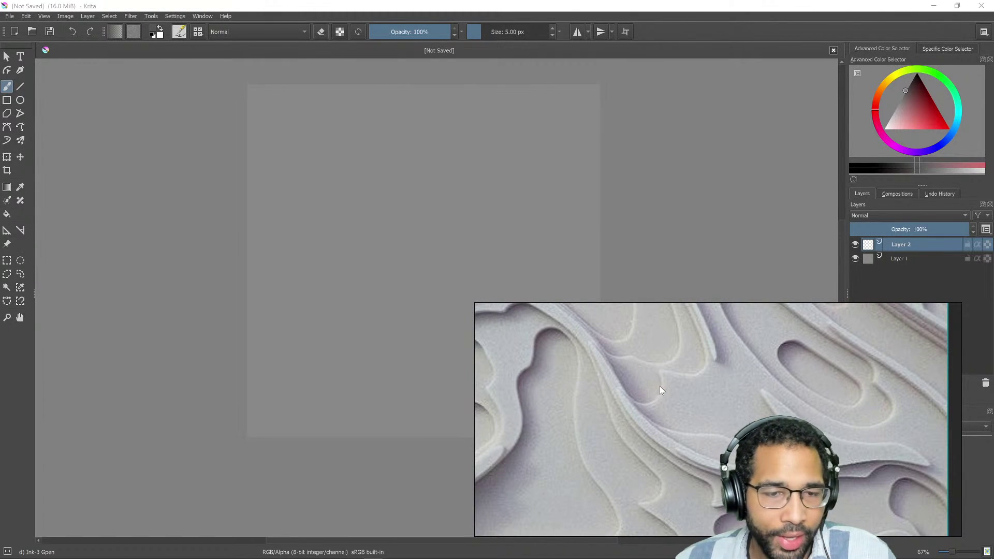
drag(538, 374, 429, 334)
drag(633, 380, 605, 379)
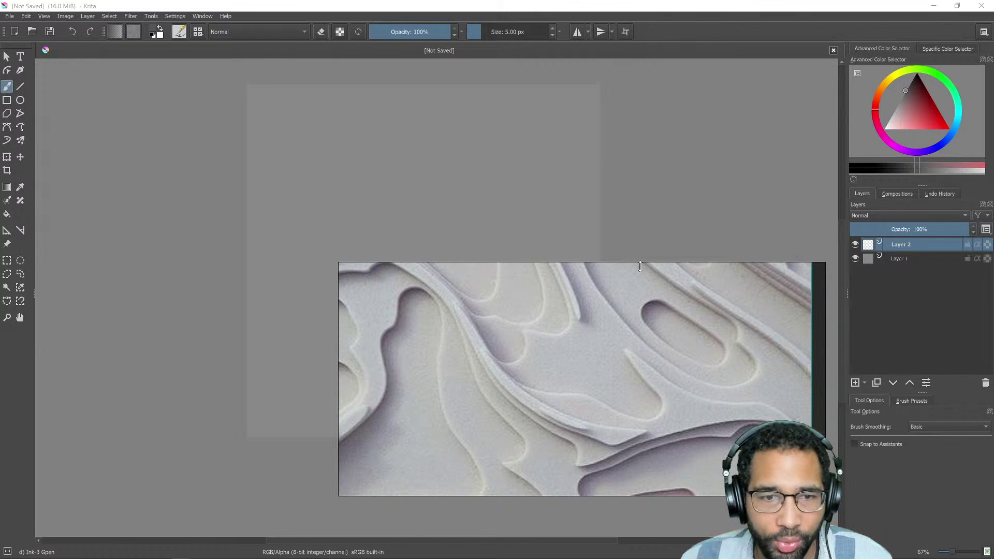
Step: Add the copied magenta cellular pattern image to the reference board and place it beside the wavy relief
scroll(754, 338, down, 6)
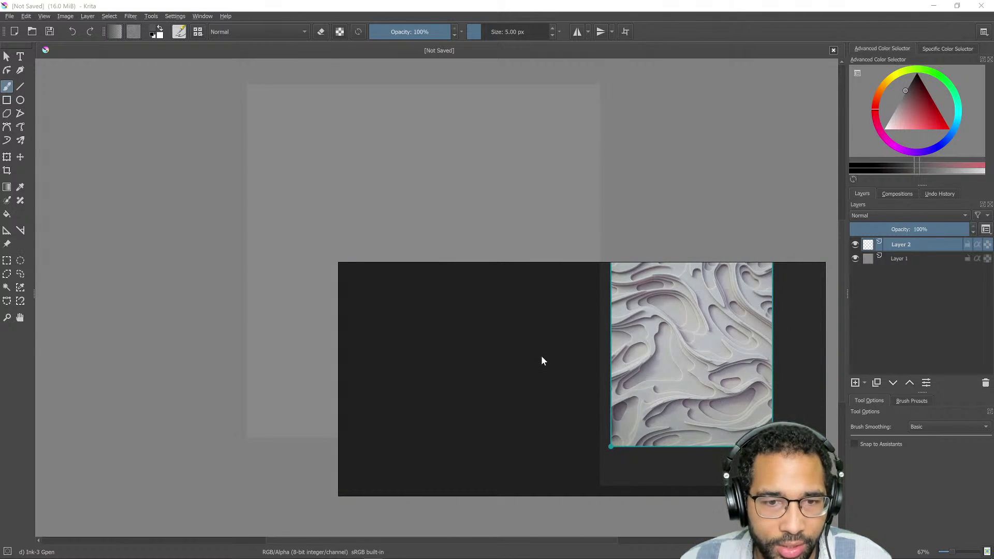
click(541, 356)
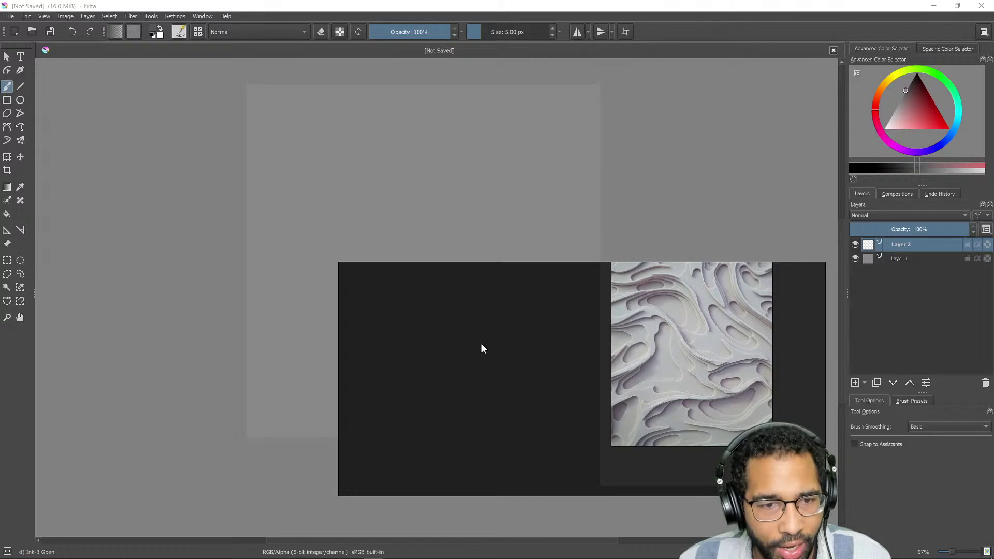
key(ctrl+v)
drag(499, 333, 541, 348)
scroll(539, 335, up, 7)
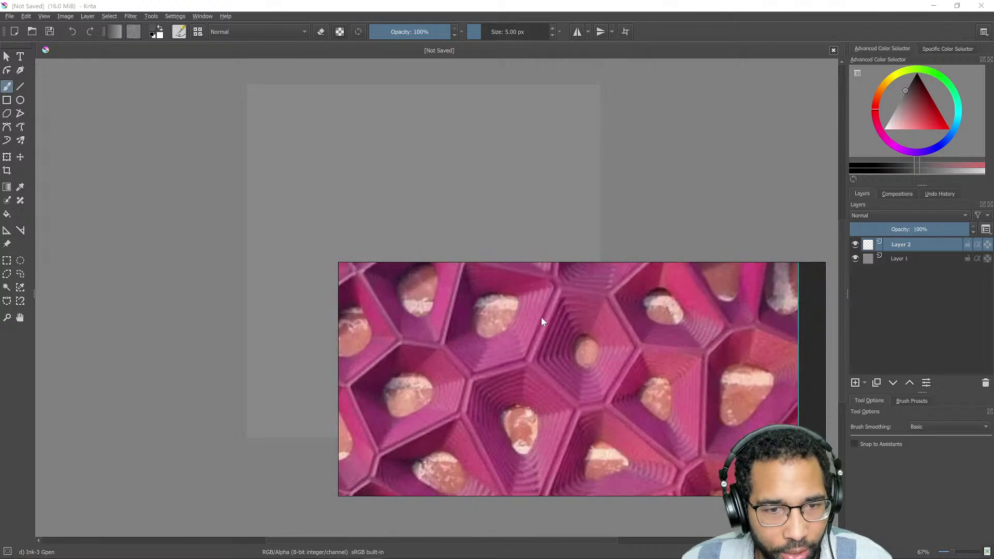
scroll(538, 314, down, 6)
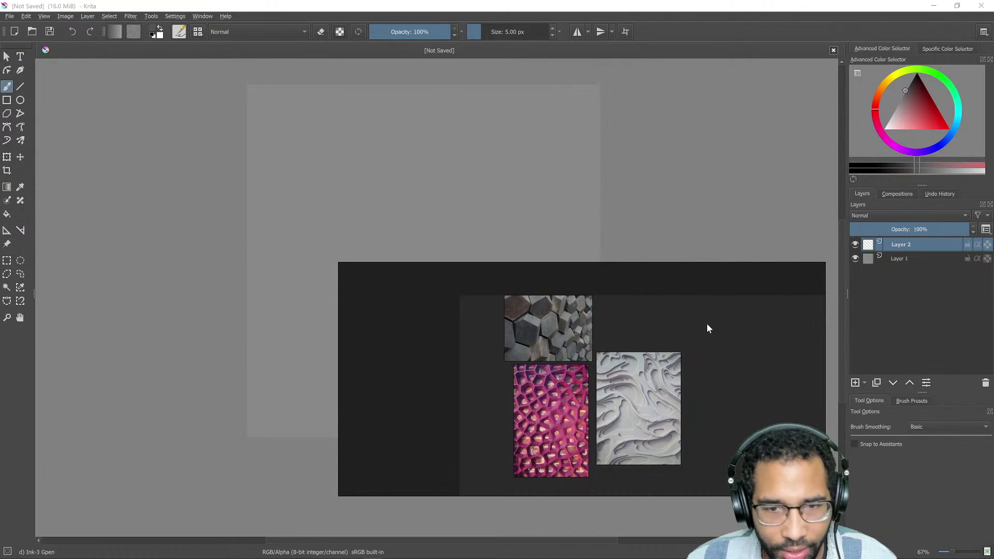
Step: Add the hexagonal stone tile, white cellular lattice and grey shingle images to the reference board, arranged around the existing references
key(ctrl+v)
drag(709, 333, 648, 318)
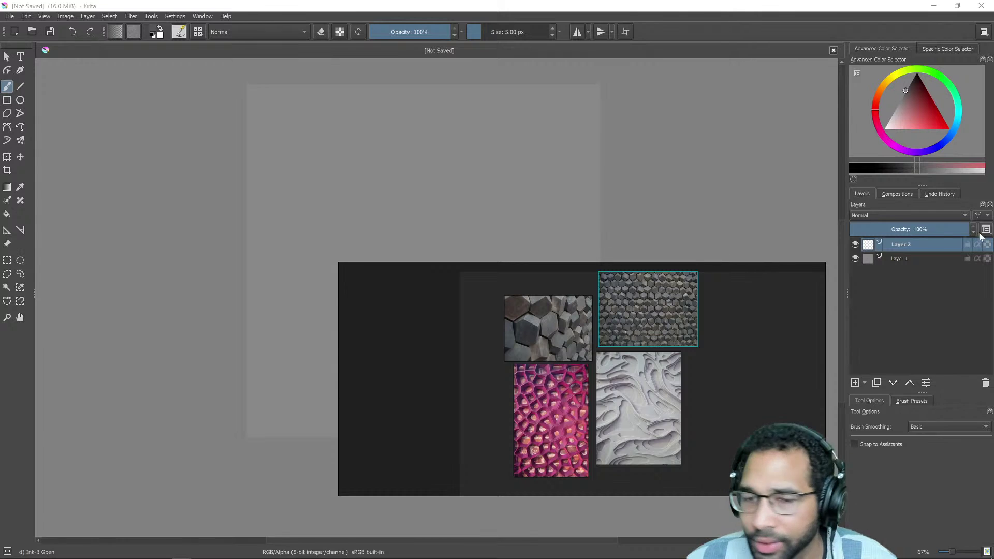
click(712, 407)
key(ctrl+v)
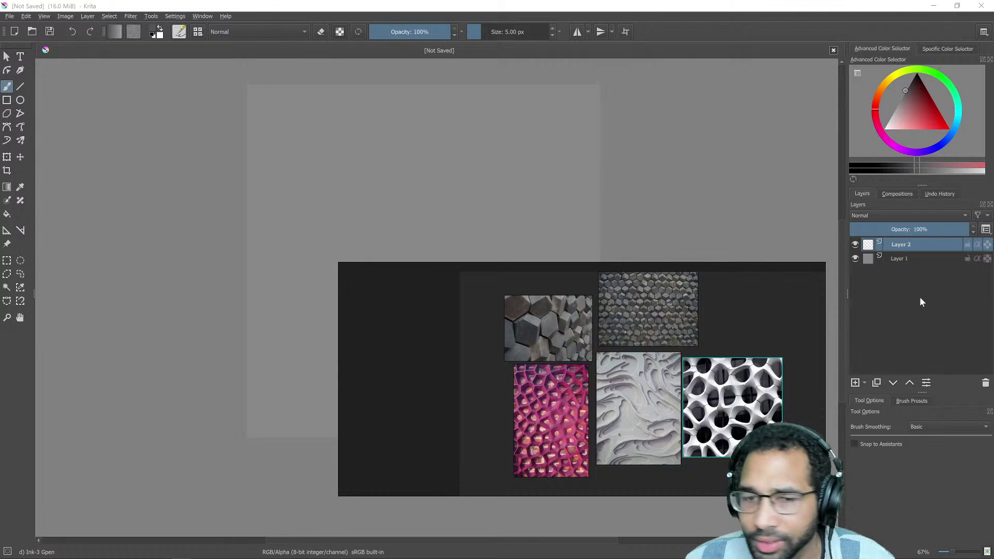
key(ctrl+v)
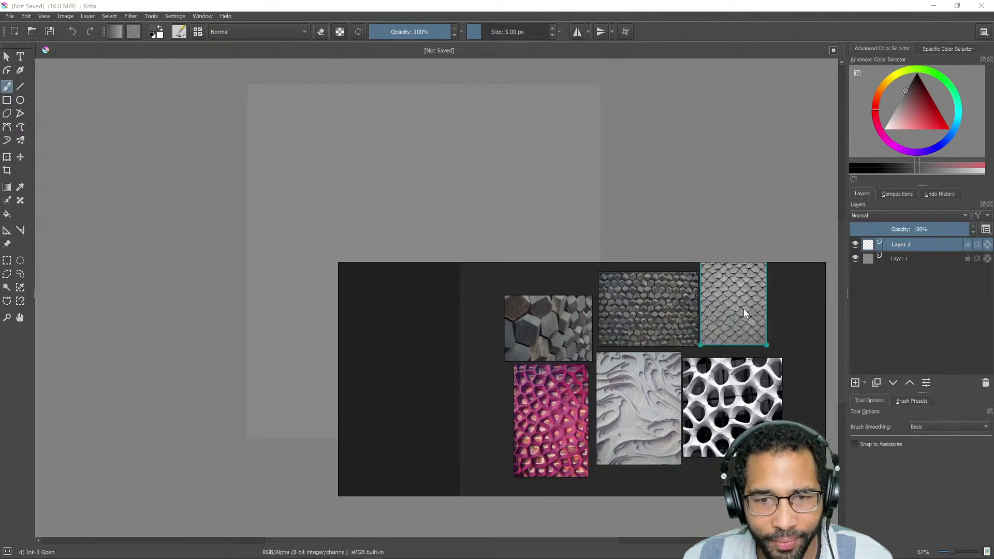
Step: Examine the collected references up close, comparing the shingle, hexagonal stone, cellular and wavy relief patterns
scroll(745, 315, up, 3)
scroll(759, 315, up, 5)
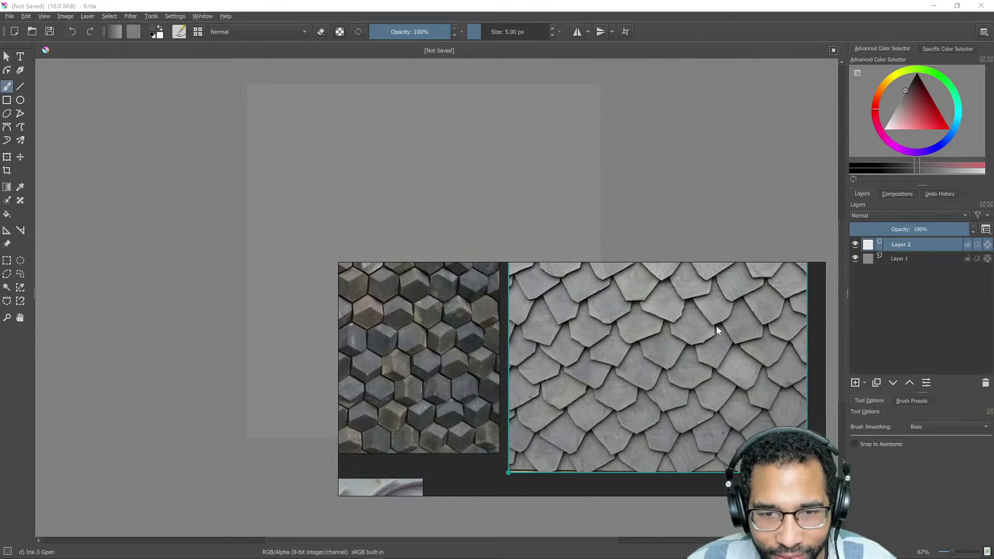
scroll(673, 340, down, 5)
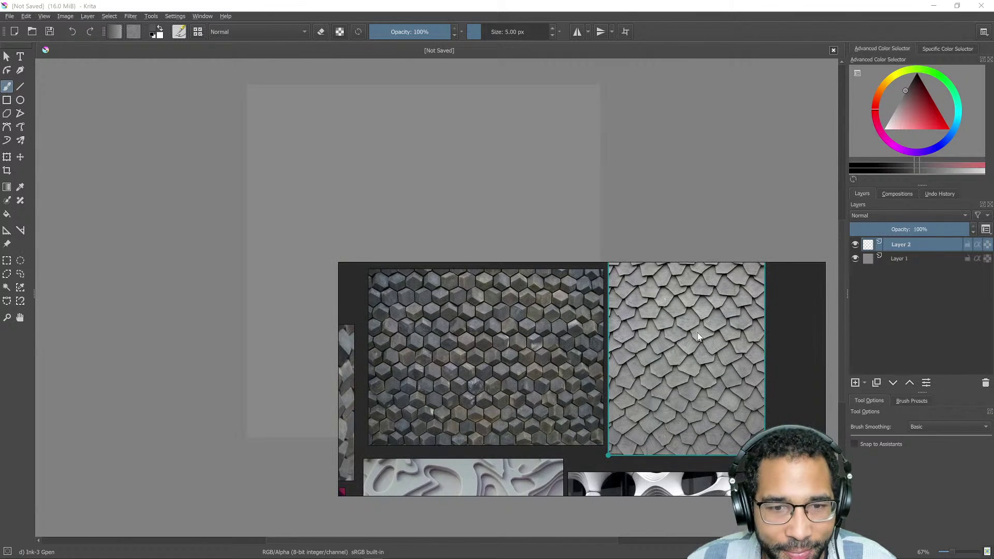
drag(502, 350, 656, 344)
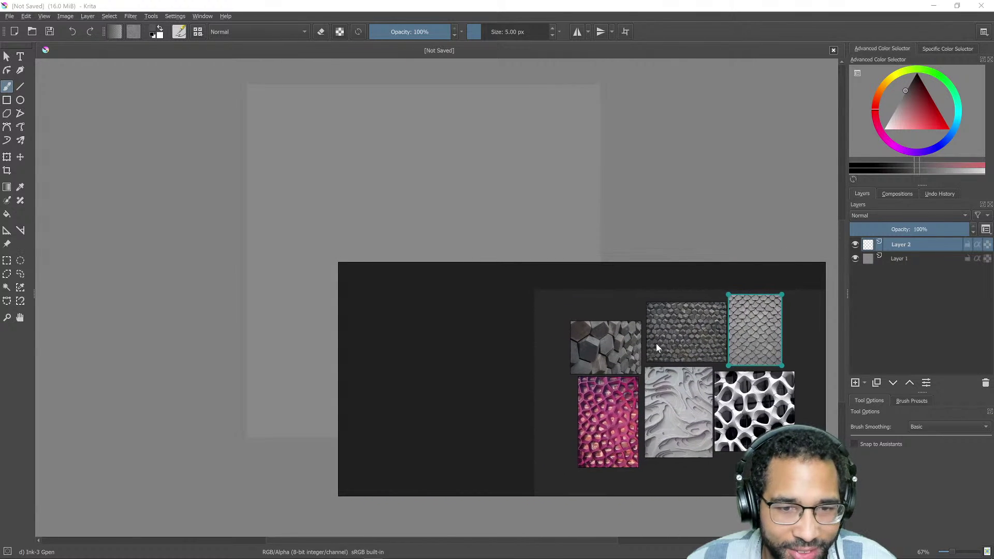
scroll(629, 353, up, 5)
scroll(732, 392, down, 5)
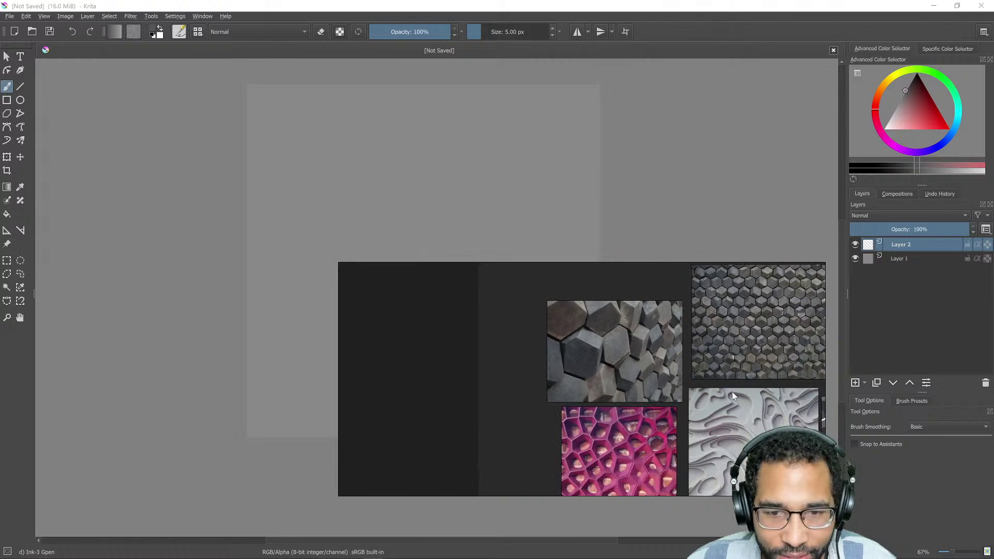
scroll(619, 368, up, 2)
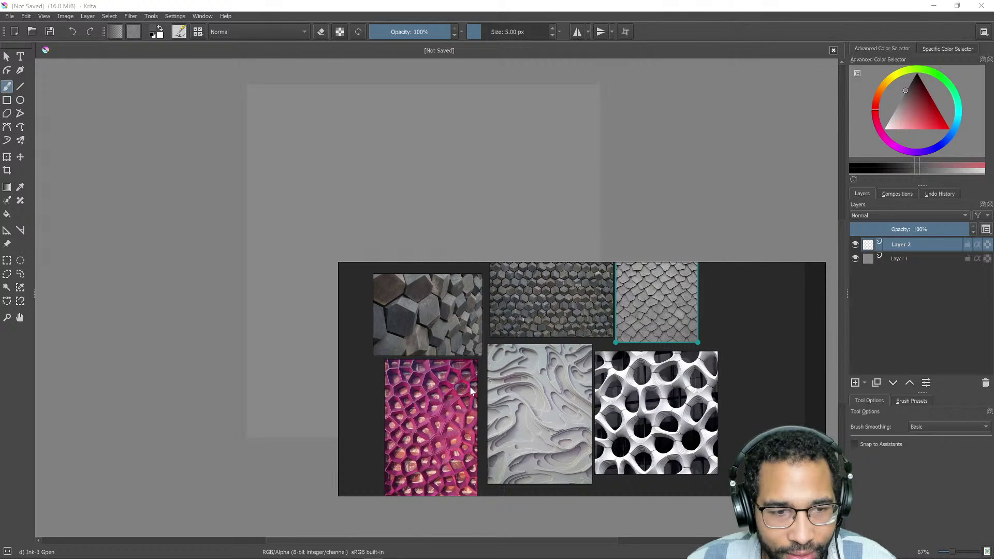
drag(571, 388, 590, 399)
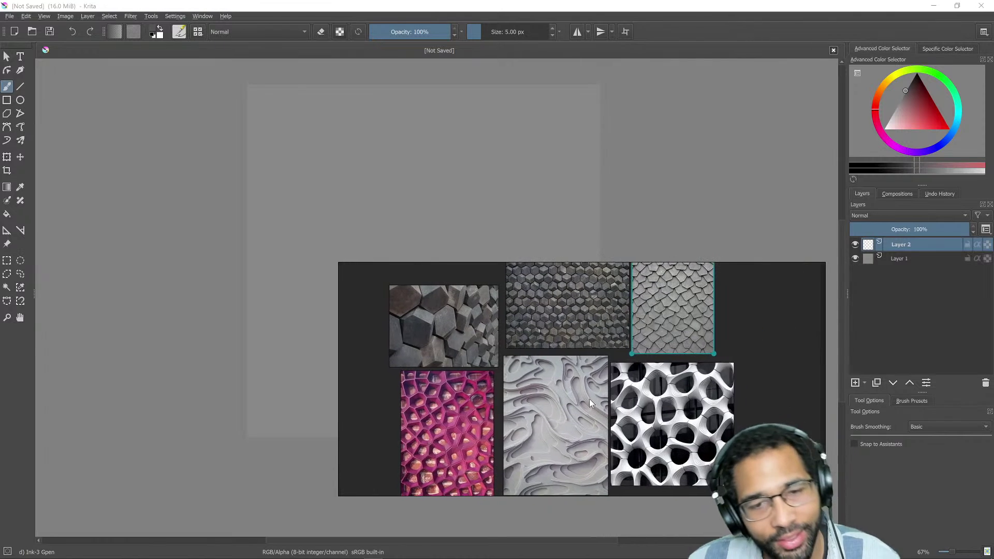
scroll(585, 399, down, 2)
scroll(585, 399, up, 4)
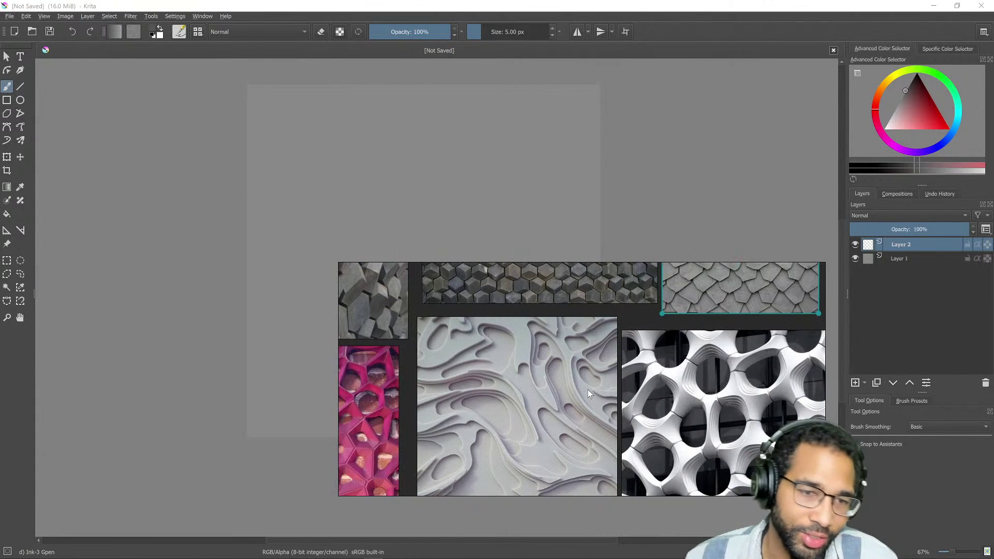
scroll(588, 389, down, 5)
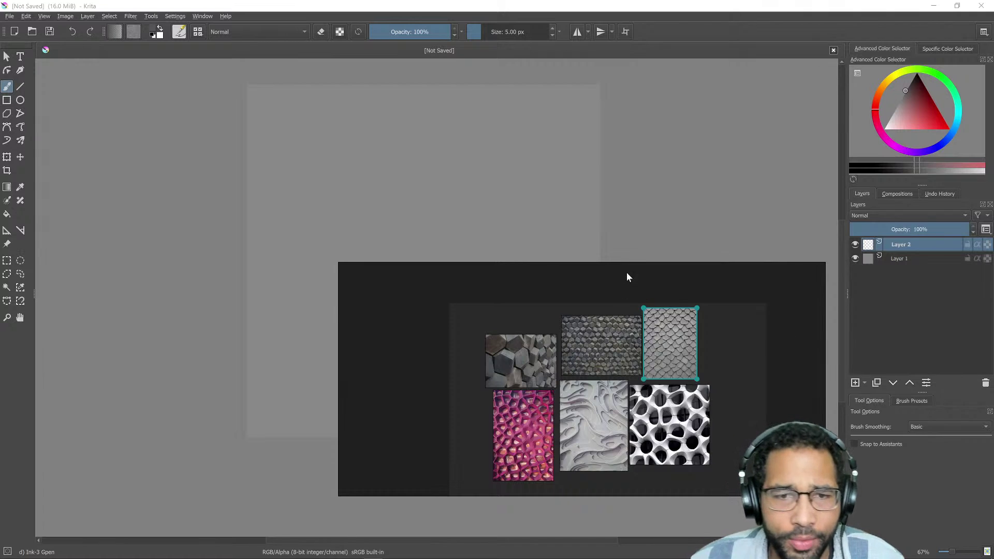
Step: Shrink the reference board to fit tightly around the six images and move it clear of most of the canvas
drag(340, 263, 482, 298)
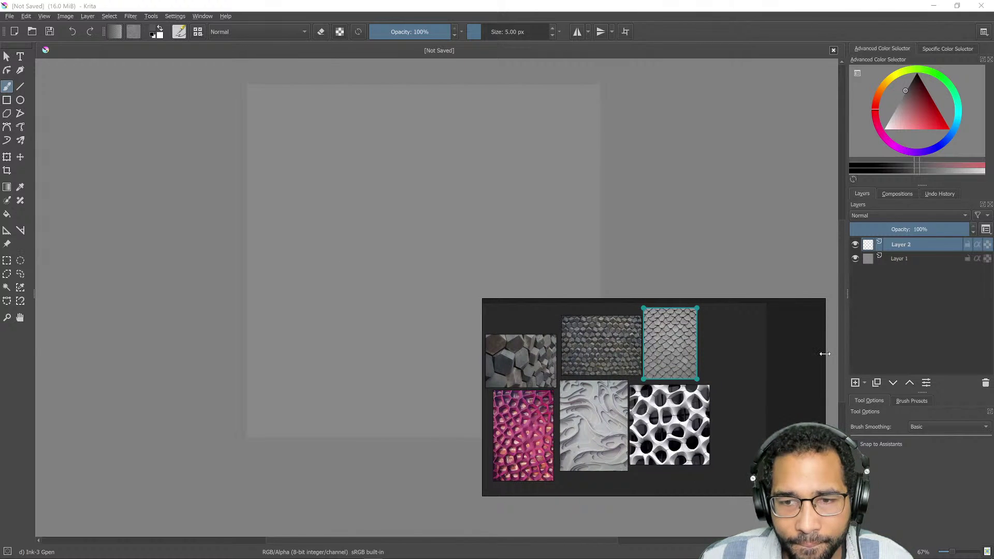
drag(825, 353, 712, 352)
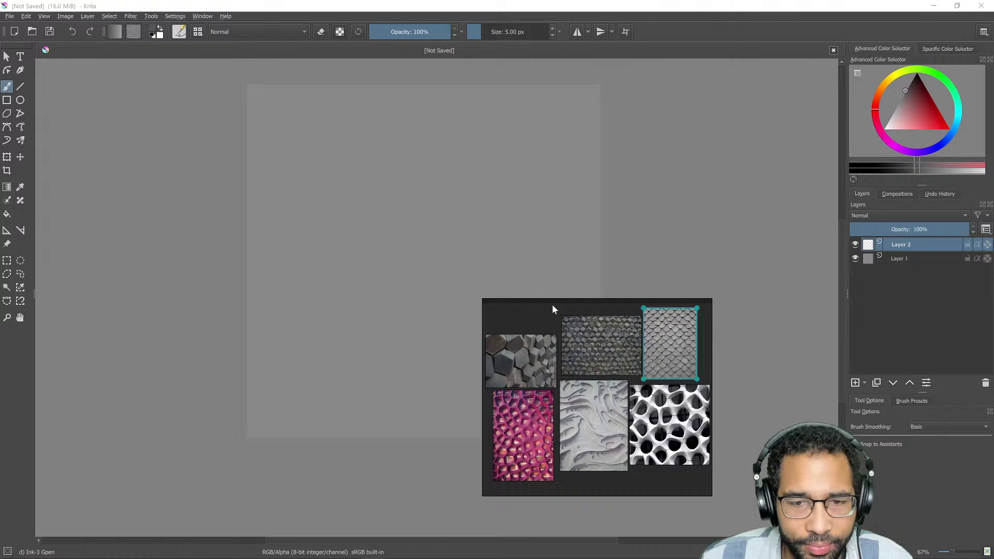
drag(548, 309, 693, 332)
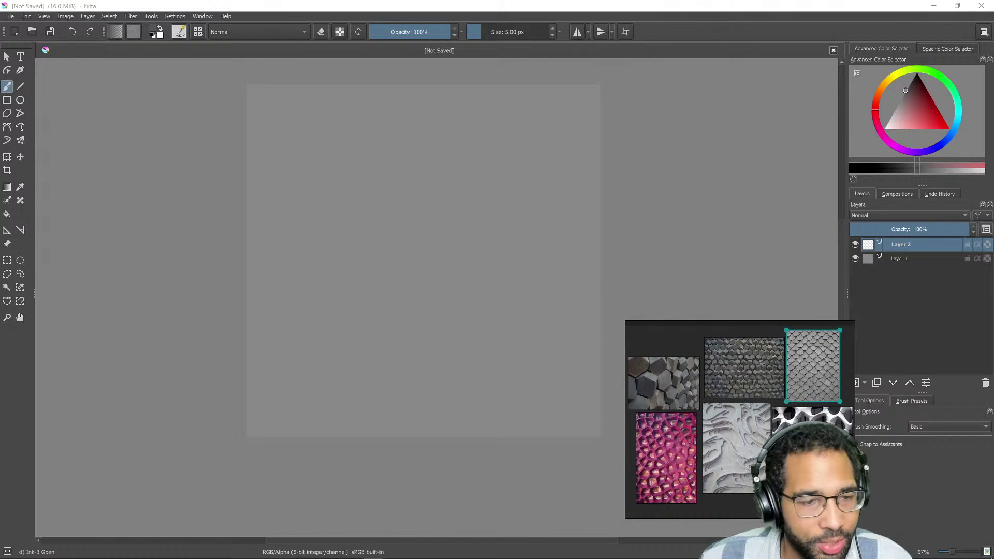
scroll(408, 364, up, 2)
scroll(408, 364, down, 1)
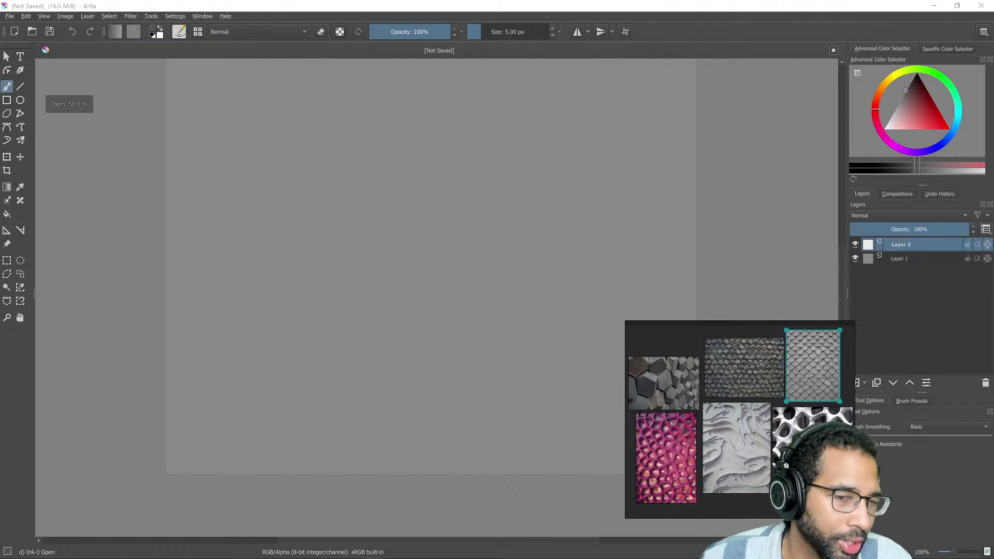
scroll(407, 367, down, 1)
scroll(408, 367, up, 1)
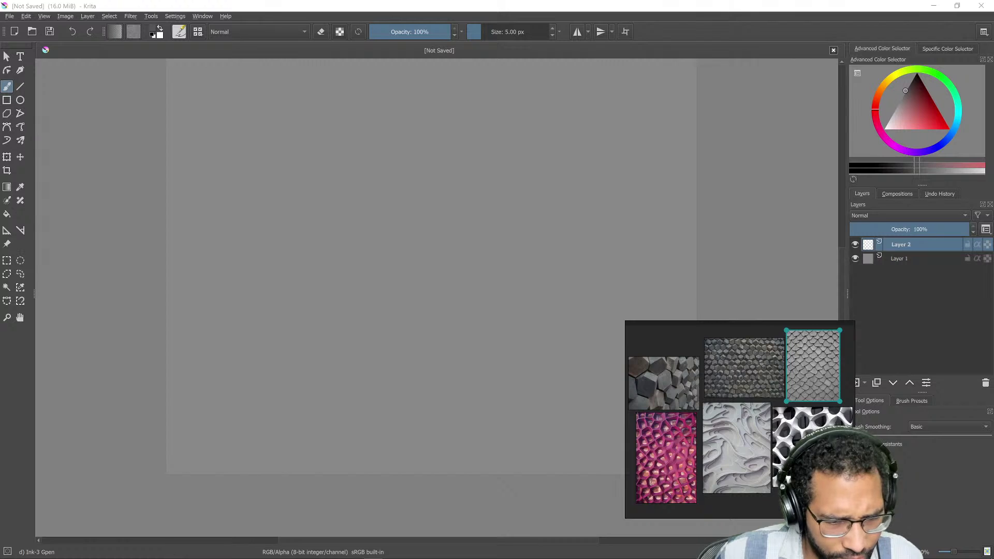
mouse_move(377, 545)
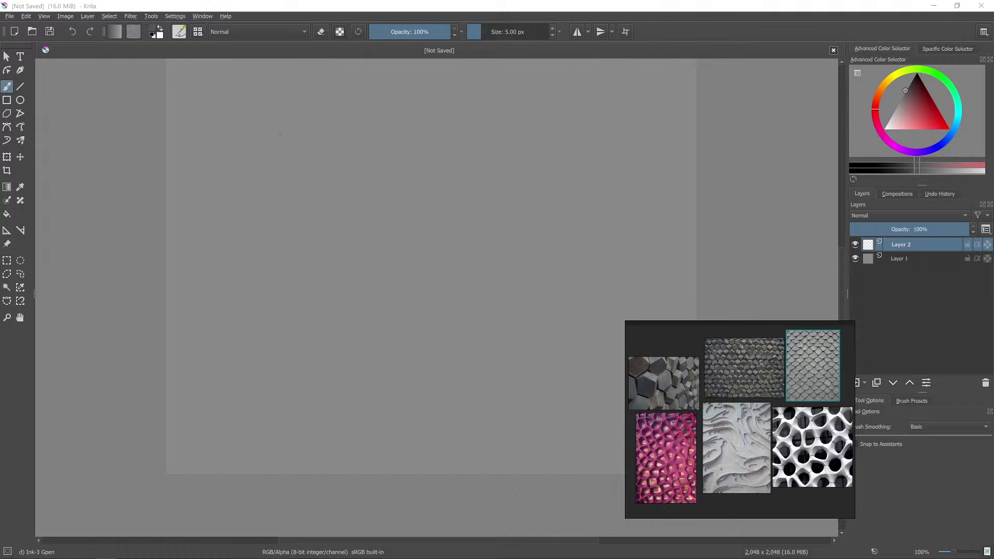
Step: Try black freehand curves across the canvas with the 5 px Ink-3 Gpen brush and clear the layer
click(281, 134)
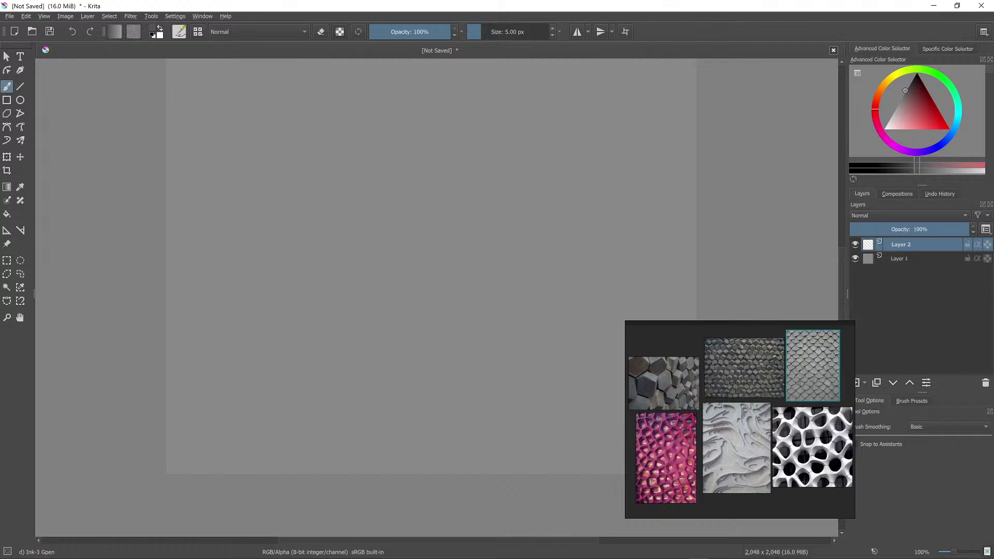
mouse_move(368, 146)
mouse_down()
mouse_move(357, 236)
mouse_move(389, 239)
mouse_move(501, 193)
mouse_move(426, 256)
mouse_move(352, 352)
mouse_up()
drag(908, 93, 917, 73)
mouse_move(516, 214)
mouse_down()
mouse_move(427, 339)
mouse_move(562, 295)
mouse_move(520, 309)
mouse_move(414, 384)
mouse_up()
mouse_move(354, 394)
mouse_down()
mouse_move(570, 387)
mouse_move(399, 399)
mouse_move(369, 187)
mouse_move(212, 394)
mouse_move(266, 277)
mouse_move(311, 126)
mouse_up()
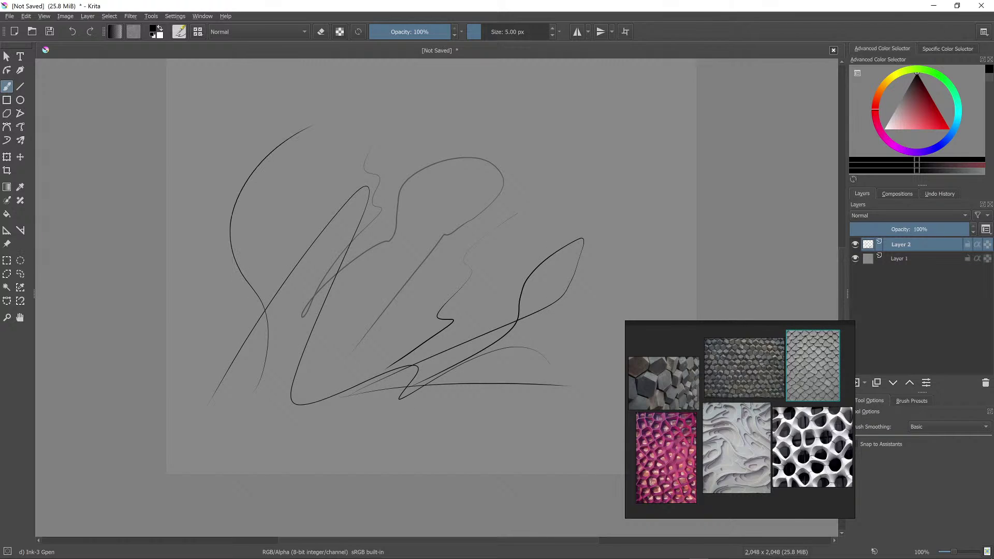
mouse_move(415, 102)
mouse_down()
mouse_move(404, 179)
mouse_move(277, 332)
mouse_move(590, 182)
mouse_move(455, 261)
mouse_up()
drag(456, 261, 492, 273)
drag(492, 273, 312, 398)
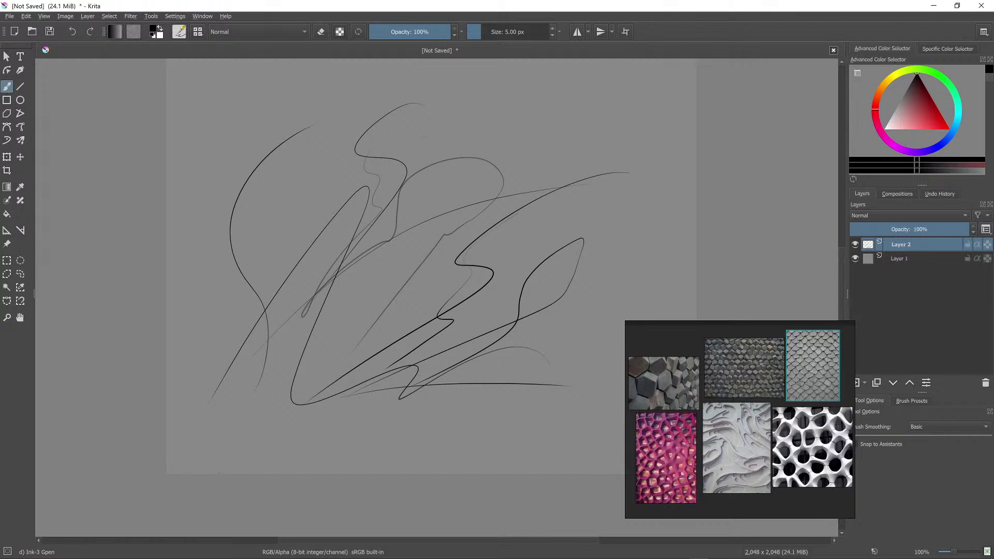
key(Delete)
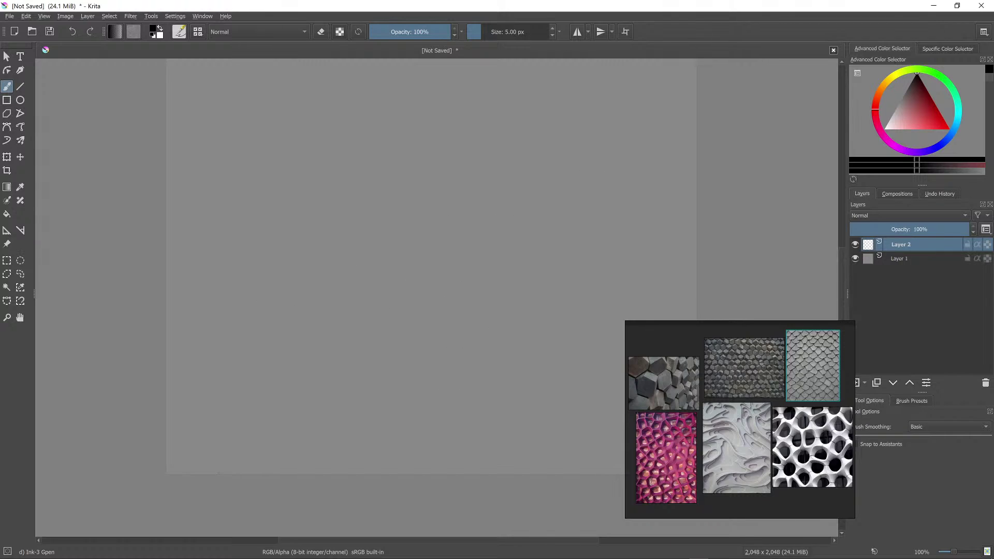
Step: Scribble two zigzag strokes with the Ink-3 Gpen brush and inspect its brush settings
mouse_move(392, 235)
mouse_down()
mouse_move(410, 258)
mouse_move(394, 397)
mouse_up()
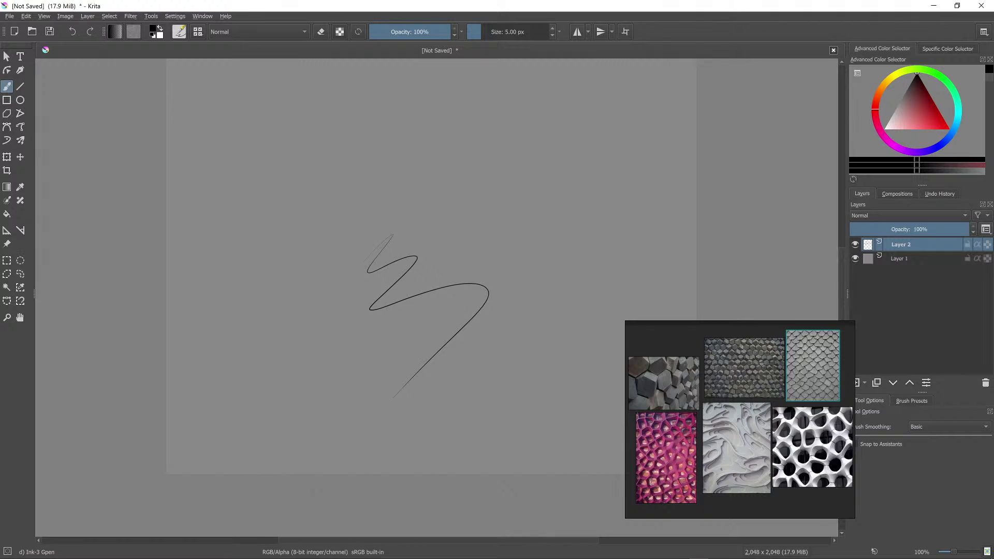
mouse_move(446, 233)
mouse_down()
mouse_move(474, 246)
mouse_move(440, 362)
mouse_up()
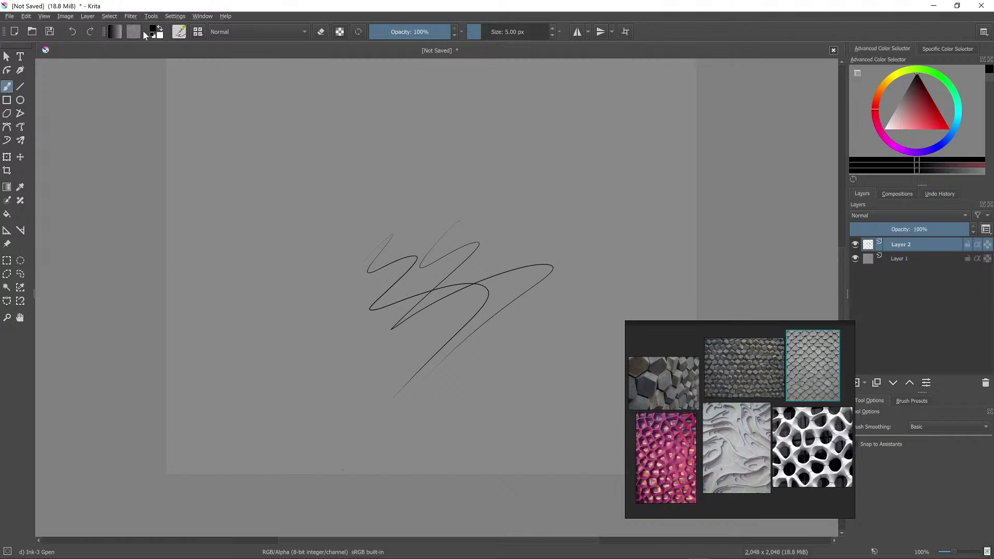
click(179, 33)
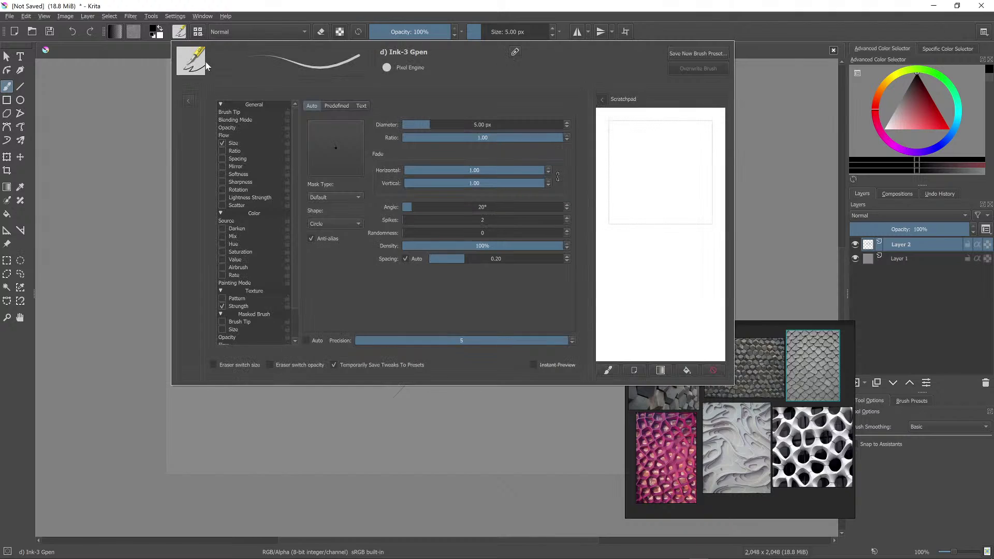
click(135, 95)
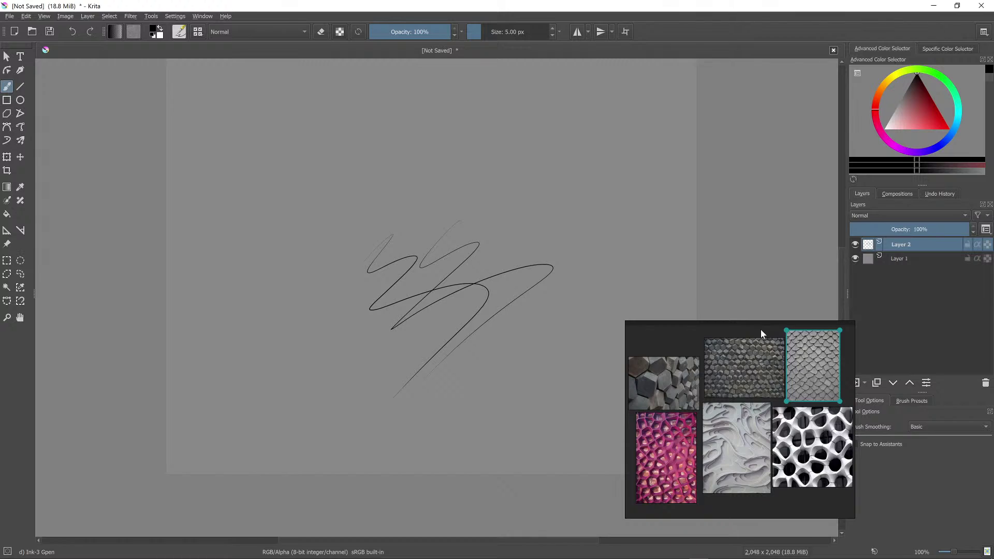
Step: Move the reference board off the side panels and show the brush presets in an enlarged area
drag(713, 343, 664, 217)
click(910, 401)
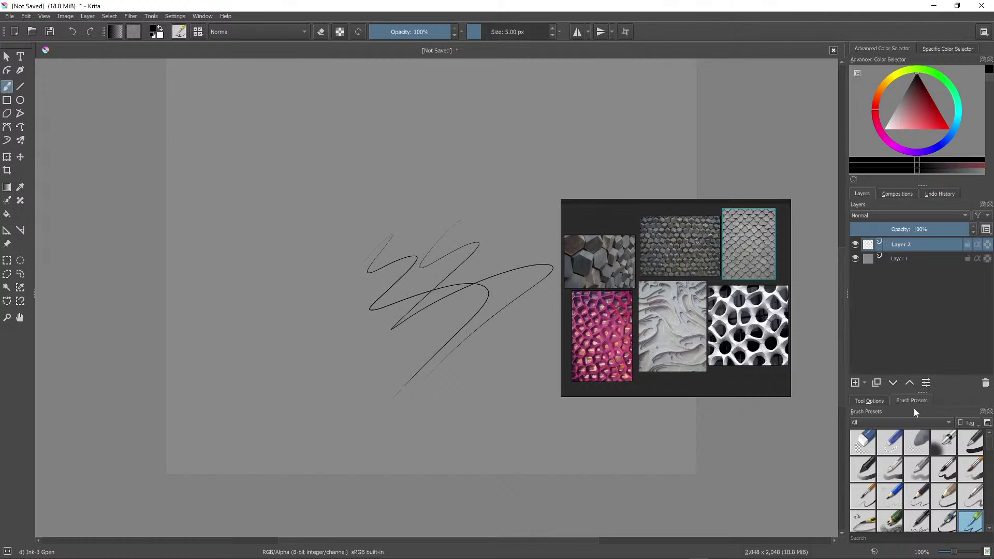
drag(912, 390, 907, 313)
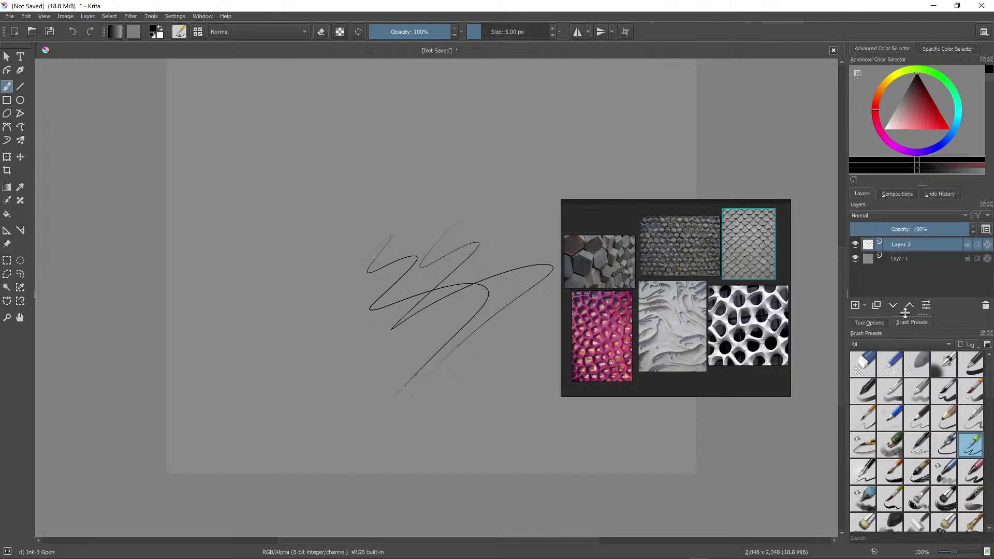
scroll(938, 399, up, 3)
Step: Try soft 40 px zigzag strokes beside the thin lines with the Basic-3 Flow brush
click(890, 397)
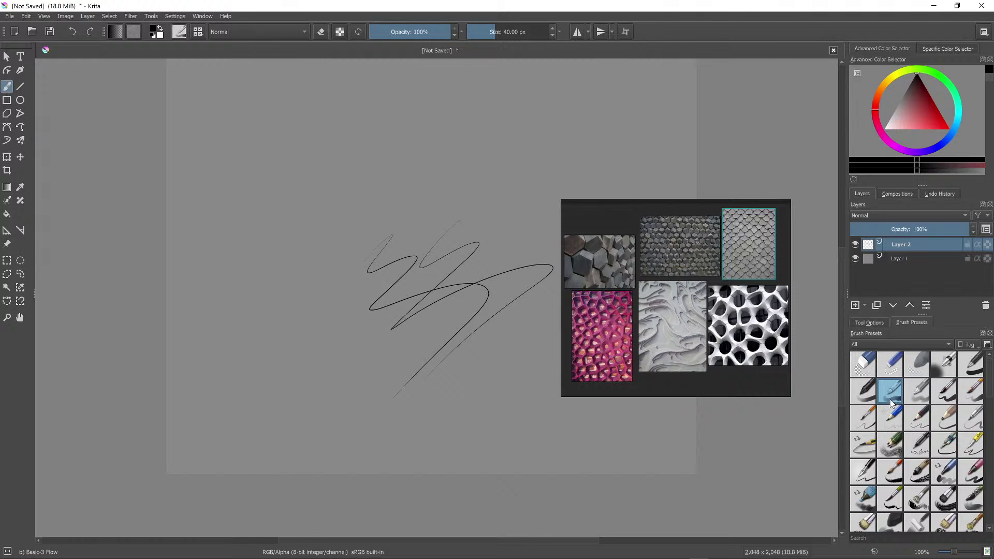
mouse_move(302, 240)
mouse_down()
mouse_move(326, 226)
mouse_move(340, 245)
mouse_move(290, 357)
mouse_up()
drag(355, 295, 317, 383)
Step: Switch to the Basic-2 Opacity brush, try strokes with it, and undo all test strokes on the canvas
click(863, 392)
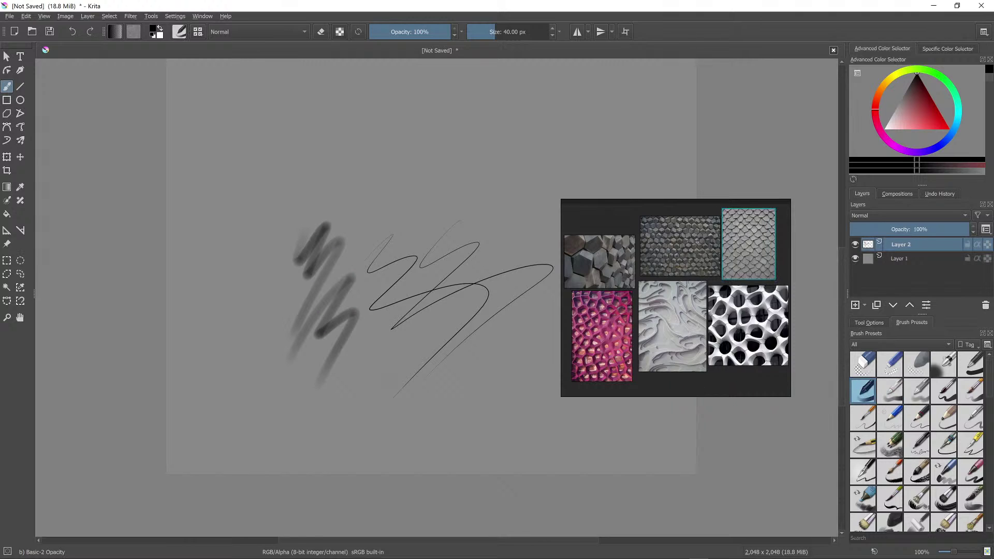
mouse_move(406, 288)
mouse_down()
mouse_move(414, 323)
mouse_move(397, 380)
mouse_up()
mouse_move(373, 429)
mouse_down()
mouse_move(430, 389)
mouse_move(451, 393)
mouse_move(432, 468)
mouse_up()
key(ctrl+z)
key(ctrl+z)
key(ctrl+z)
key(ctrl+z)
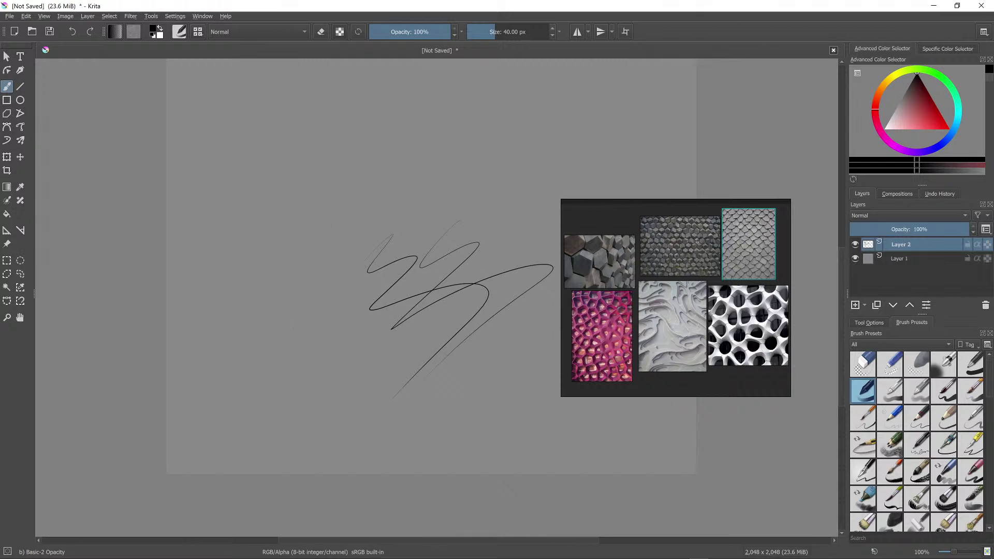
key(ctrl+z)
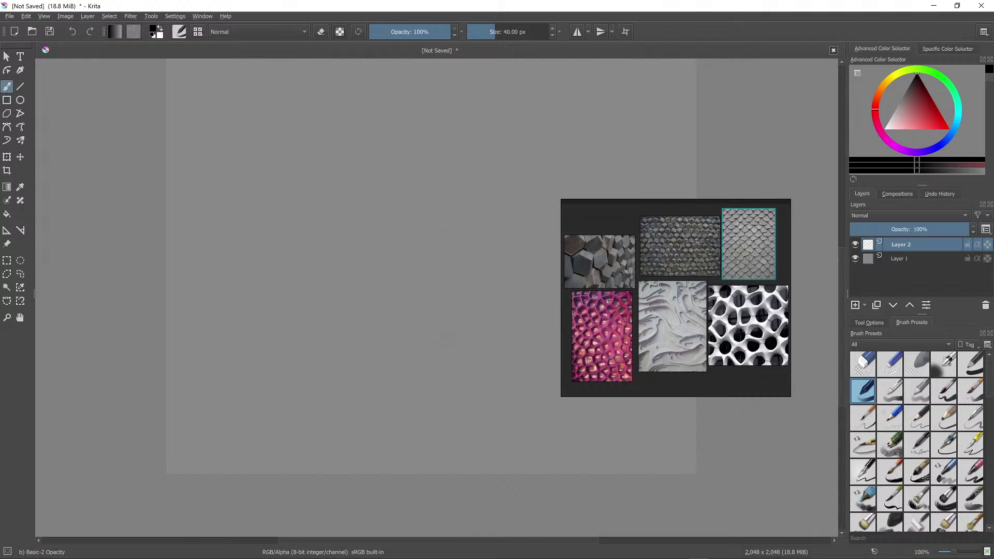
drag(382, 192, 387, 302)
mouse_move(383, 213)
mouse_down()
mouse_move(406, 342)
mouse_move(427, 359)
mouse_up()
key(ctrl+z)
key(ctrl+z)
Step: Enlarge the Basic-2 Opacity brush to 246 px and pick a near-black paint color
key(bracketright)
key(bracketright)
key(bracketright)
key(bracketright)
key(bracketright)
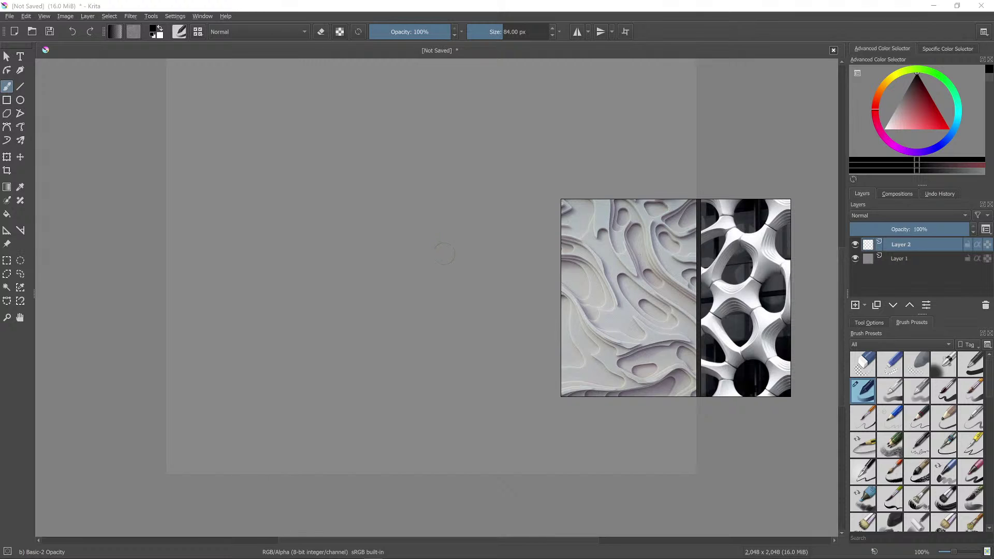
drag(449, 256, 429, 274)
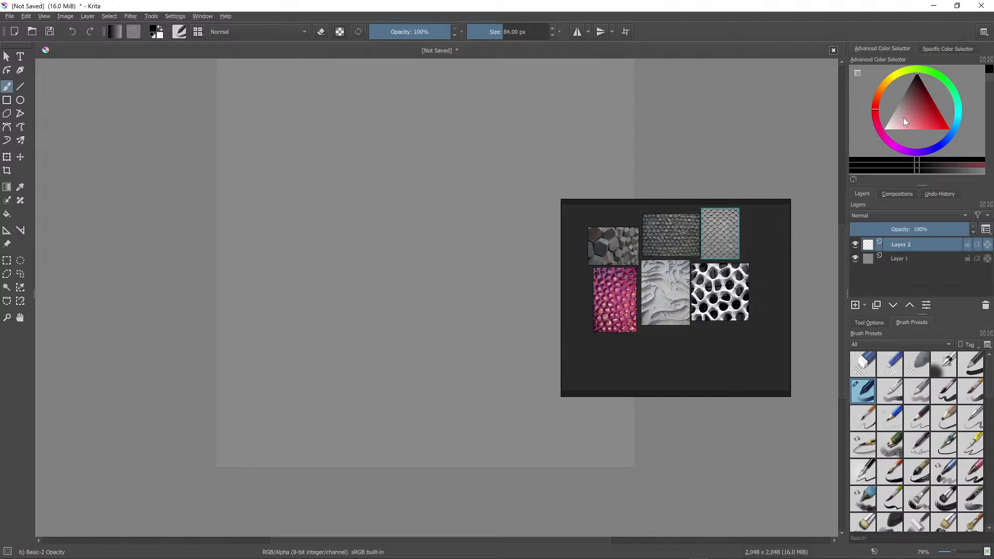
drag(904, 118, 914, 79)
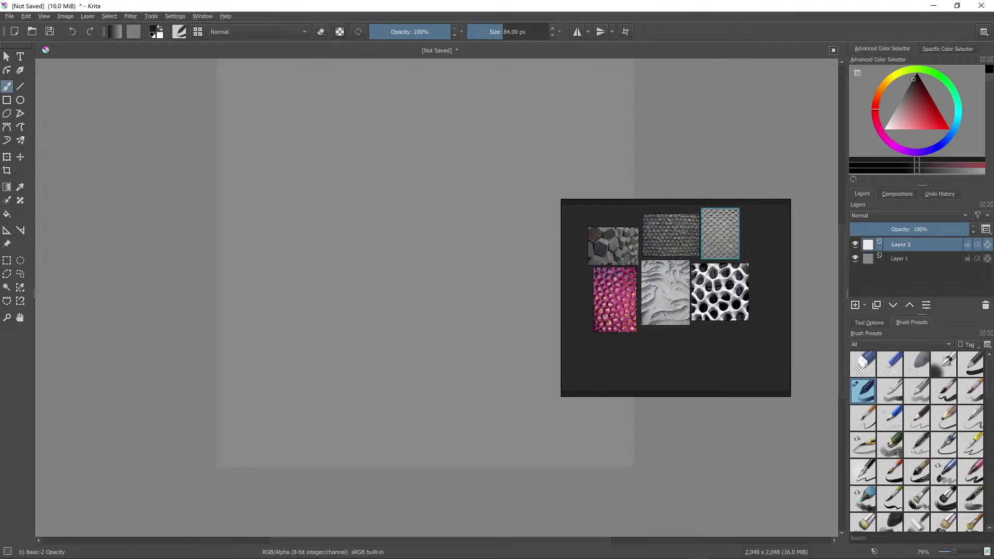
mouse_move(398, 129)
mouse_down()
mouse_move(402, 187)
mouse_move(403, 169)
mouse_up()
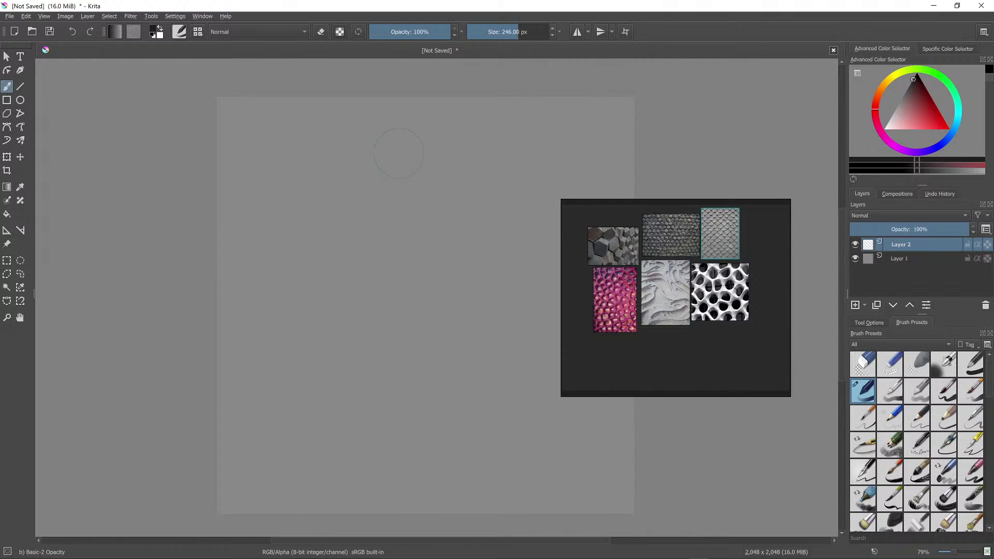
Step: Paint a dark patch in the canvas's upper-left corner with a 320 px brush and turn on Wrap Around Mode
mouse_move(297, 106)
mouse_down()
mouse_move(249, 129)
mouse_move(258, 230)
mouse_up()
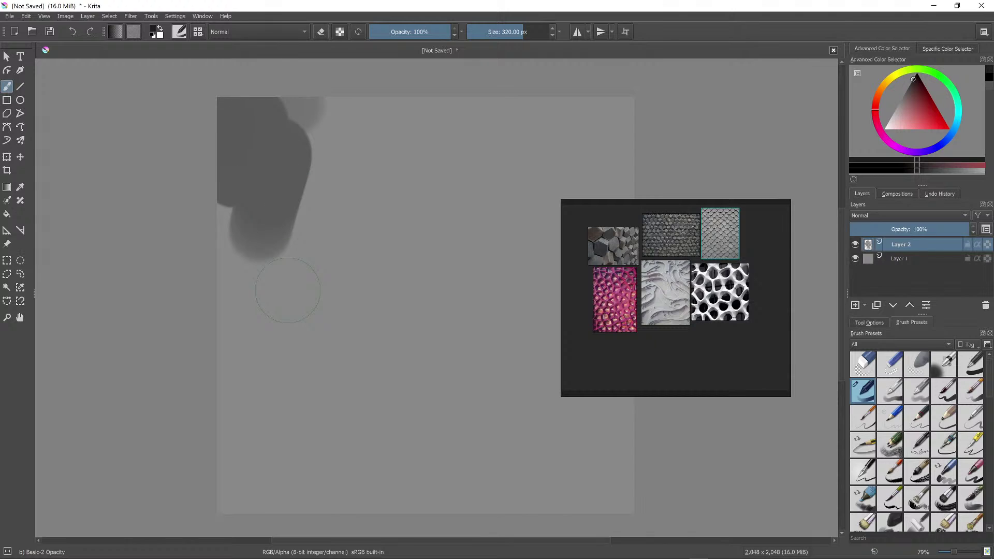
click(26, 16)
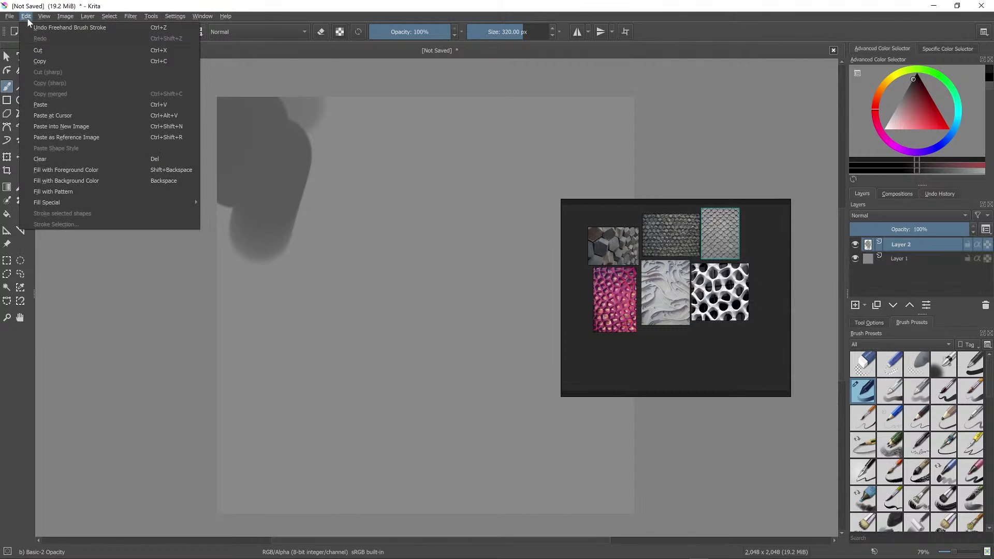
mouse_move(42, 18)
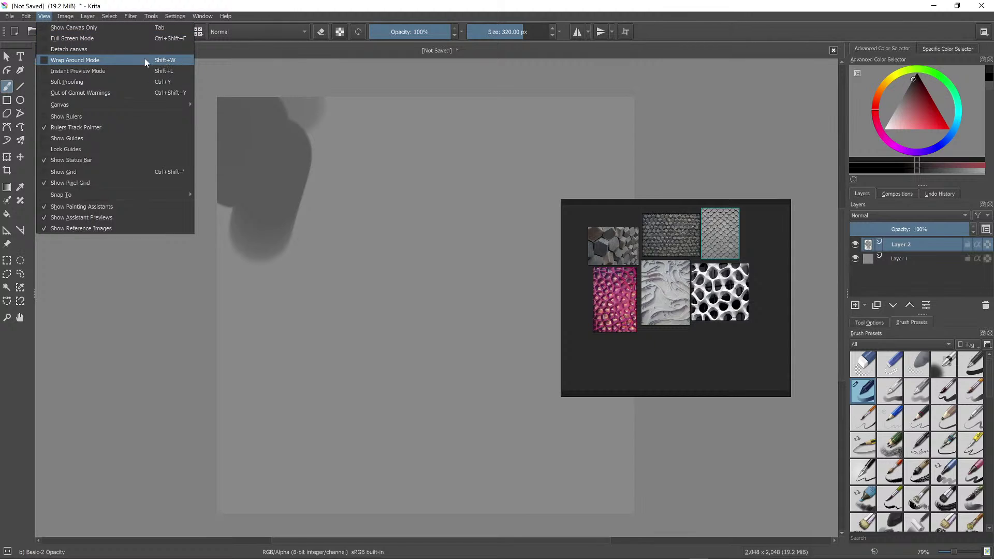
click(43, 58)
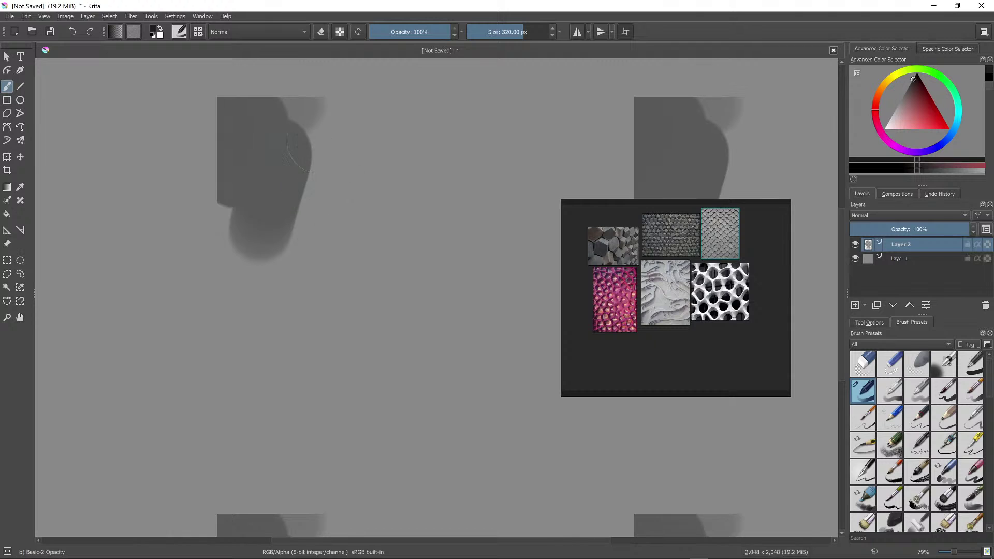
Step: Clear the patch and cover the wrapped canvas with broad overlapping dark strokes, keeping the reference board out of the way
key(Delete)
mouse_move(255, 124)
mouse_down()
mouse_move(199, 123)
mouse_move(236, 165)
mouse_move(281, 189)
mouse_move(348, 192)
mouse_move(517, 138)
mouse_move(576, 131)
mouse_move(550, 116)
mouse_move(414, 150)
mouse_move(319, 223)
mouse_move(240, 215)
mouse_move(206, 437)
mouse_move(214, 195)
mouse_move(173, 333)
mouse_move(263, 327)
mouse_move(398, 238)
mouse_move(312, 408)
mouse_move(529, 194)
mouse_move(526, 181)
mouse_move(454, 232)
mouse_move(452, 287)
mouse_move(416, 379)
mouse_move(465, 417)
mouse_move(496, 503)
mouse_move(581, 478)
mouse_move(620, 481)
mouse_move(542, 457)
mouse_move(490, 419)
mouse_up()
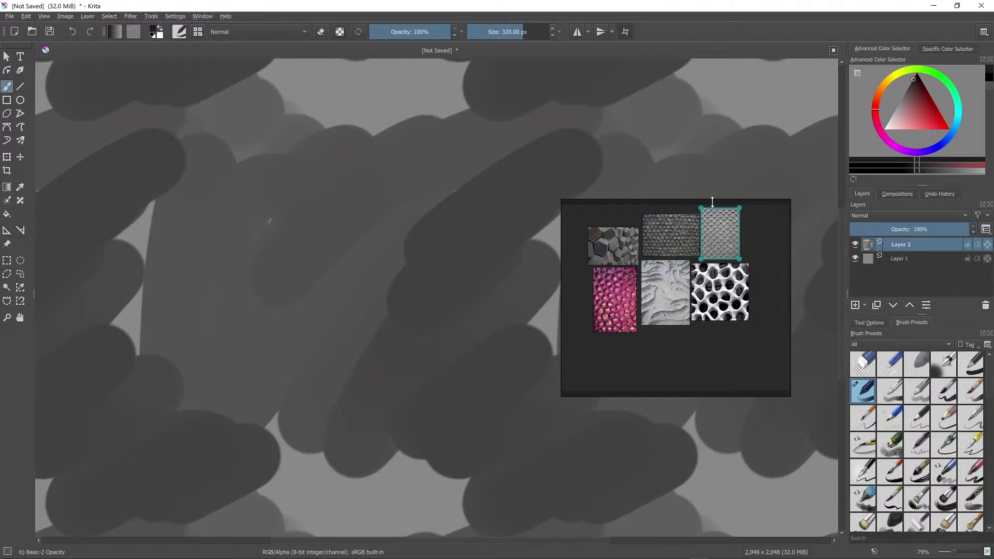
drag(651, 206, 809, 60)
mouse_move(535, 346)
mouse_down()
mouse_move(584, 304)
mouse_move(555, 275)
mouse_move(547, 203)
mouse_move(595, 201)
mouse_move(539, 342)
mouse_move(438, 444)
mouse_move(387, 471)
mouse_move(245, 483)
mouse_move(320, 524)
mouse_move(373, 529)
mouse_move(510, 474)
mouse_move(420, 471)
mouse_move(388, 379)
mouse_move(281, 445)
mouse_move(430, 214)
mouse_move(295, 374)
mouse_move(359, 241)
mouse_move(315, 272)
mouse_move(298, 319)
mouse_move(318, 292)
mouse_move(263, 326)
mouse_move(296, 261)
mouse_move(409, 204)
mouse_move(427, 332)
mouse_move(518, 435)
mouse_up()
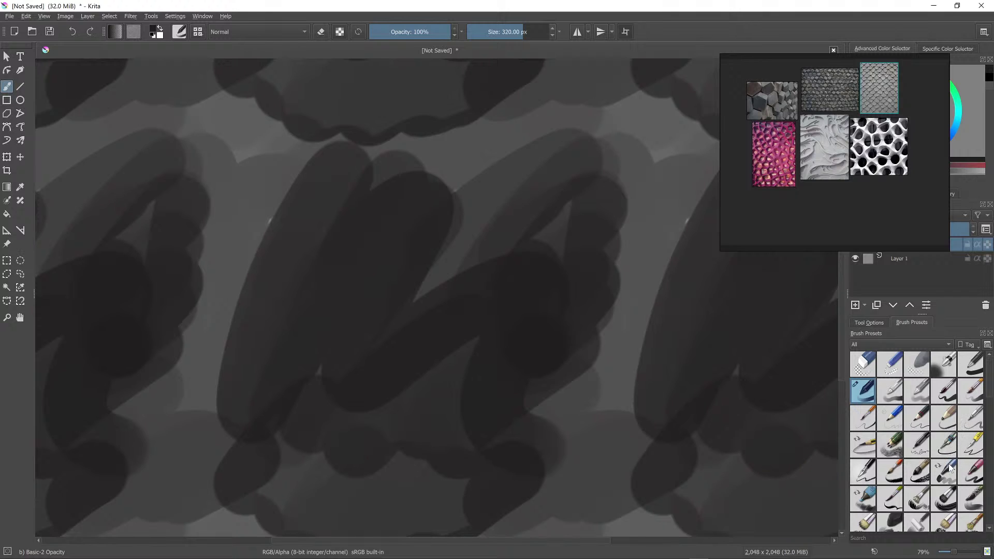
Step: Paint over the whole wrapped canvas with dark bristly strokes using the RGBA 02 Thickpaint brush at 365 px
mouse_move(989, 399)
mouse_down()
mouse_move(990, 518)
mouse_move(989, 470)
mouse_up()
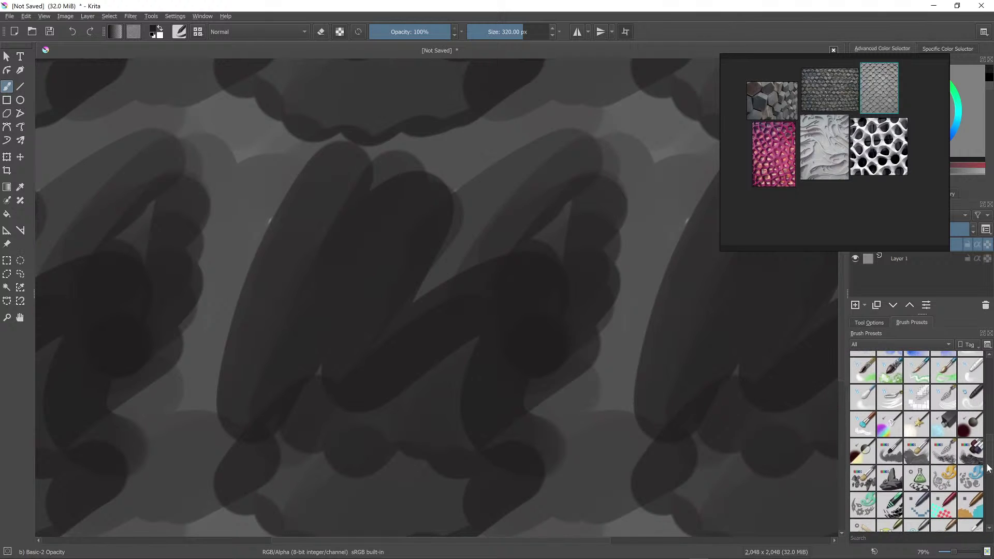
click(919, 457)
mouse_move(572, 396)
mouse_down()
mouse_move(618, 365)
mouse_move(577, 426)
mouse_move(614, 401)
mouse_move(724, 400)
mouse_up()
mouse_move(633, 298)
mouse_down()
mouse_move(606, 427)
mouse_move(637, 357)
mouse_move(683, 350)
mouse_move(678, 290)
mouse_move(535, 352)
mouse_move(599, 265)
mouse_move(682, 191)
mouse_move(696, 160)
mouse_move(610, 175)
mouse_move(445, 278)
mouse_move(511, 157)
mouse_move(498, 129)
mouse_move(290, 261)
mouse_move(274, 219)
mouse_move(312, 135)
mouse_move(372, 148)
mouse_move(300, 316)
mouse_move(290, 402)
mouse_move(408, 313)
mouse_move(505, 297)
mouse_move(545, 341)
mouse_move(481, 437)
mouse_move(464, 496)
mouse_move(636, 462)
mouse_move(675, 470)
mouse_move(694, 378)
mouse_move(420, 496)
mouse_move(364, 503)
mouse_move(288, 447)
mouse_move(332, 526)
mouse_move(218, 493)
mouse_move(297, 524)
mouse_move(247, 532)
mouse_move(331, 422)
mouse_move(394, 444)
mouse_move(441, 424)
mouse_move(528, 417)
mouse_move(644, 497)
mouse_move(687, 512)
mouse_move(703, 401)
mouse_up()
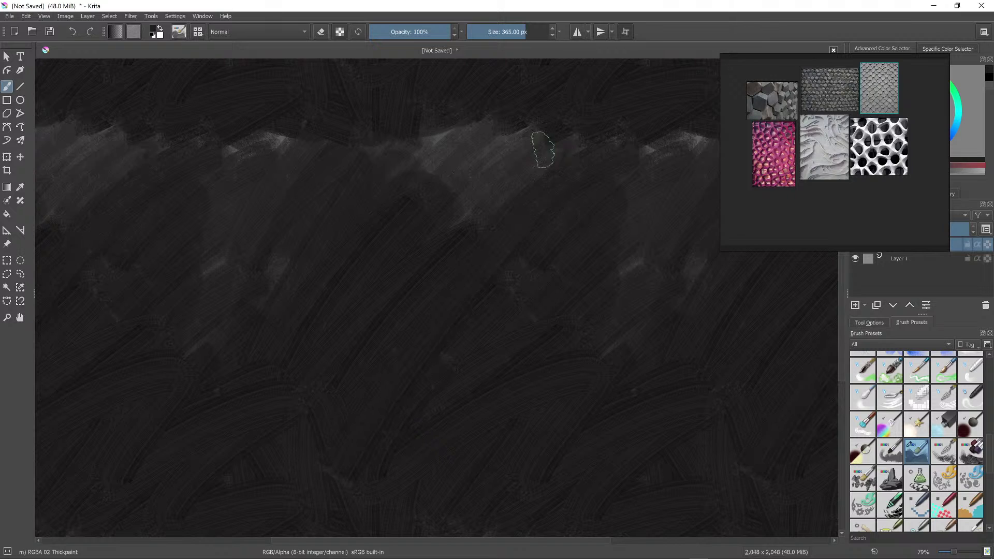
drag(542, 149, 489, 93)
mouse_move(270, 178)
mouse_down()
mouse_move(183, 229)
mouse_move(287, 126)
mouse_move(343, 164)
mouse_move(563, 103)
mouse_move(401, 257)
mouse_move(490, 216)
mouse_up()
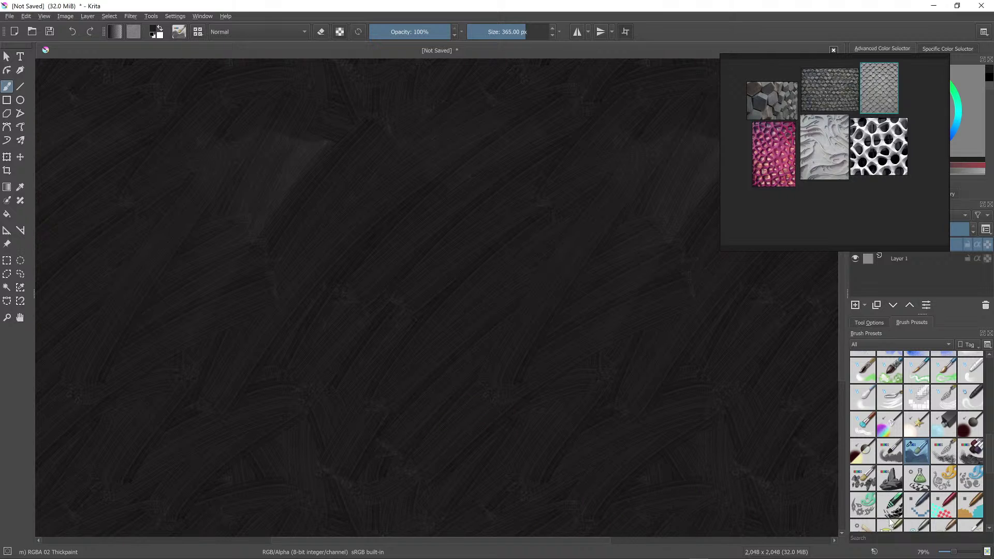
Step: Raise the Basic-2 Opacity brush's opacity pressure curve to 48% output at 29% input and overwrite the preset
scroll(987, 461, down, 3)
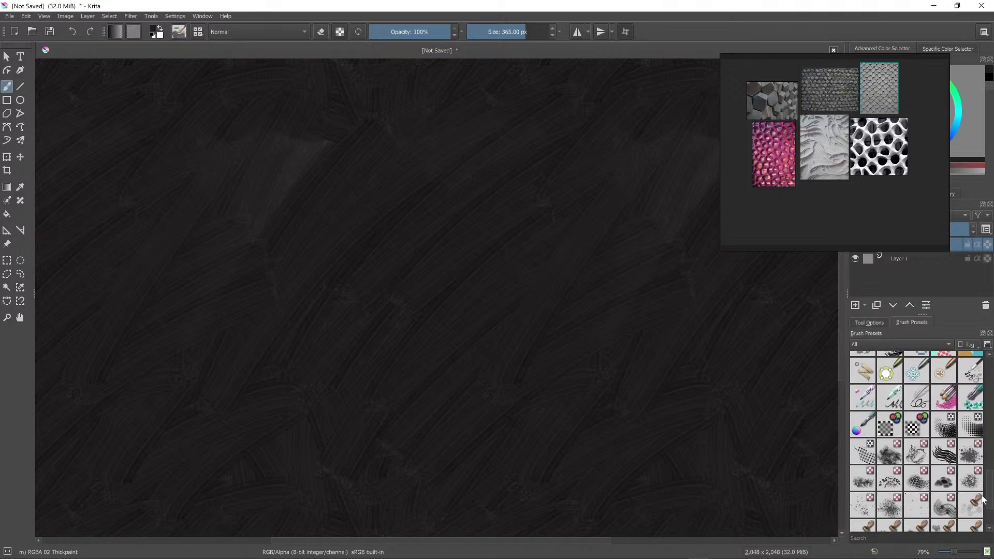
scroll(974, 446, up, 10)
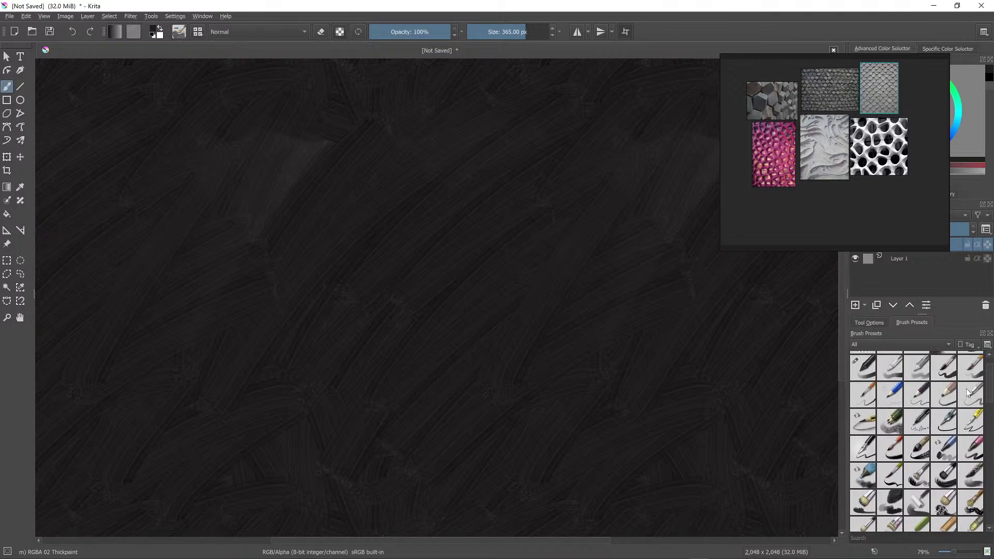
scroll(968, 393, up, 2)
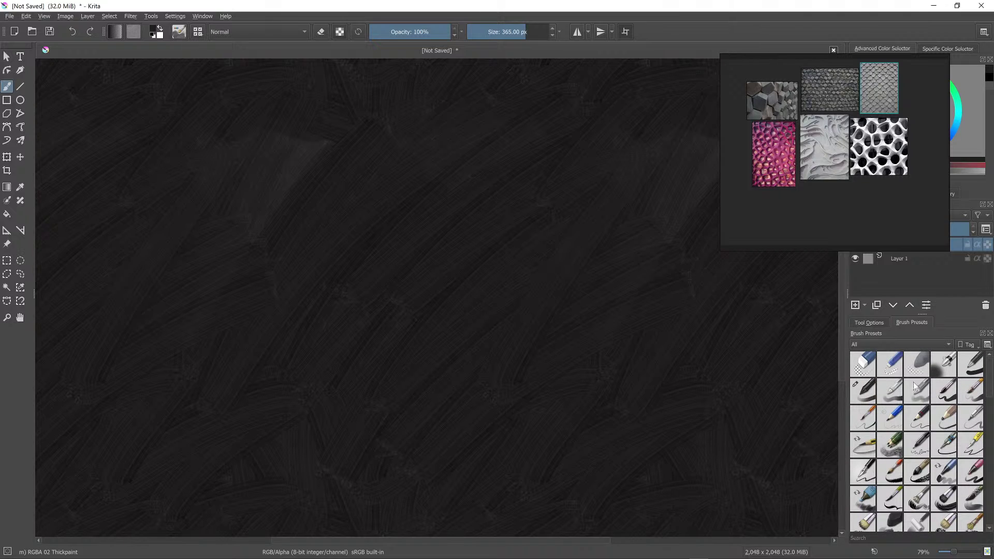
click(866, 398)
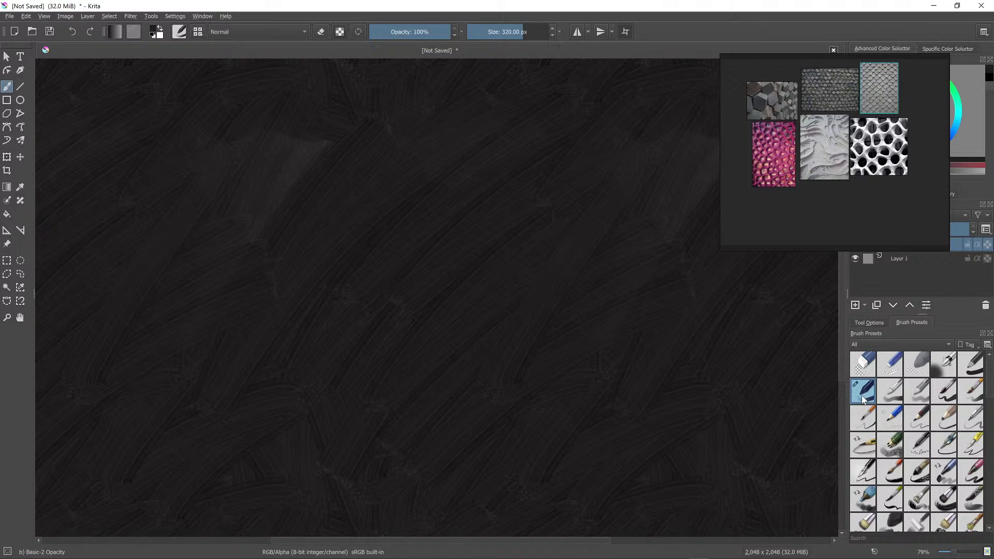
click(182, 32)
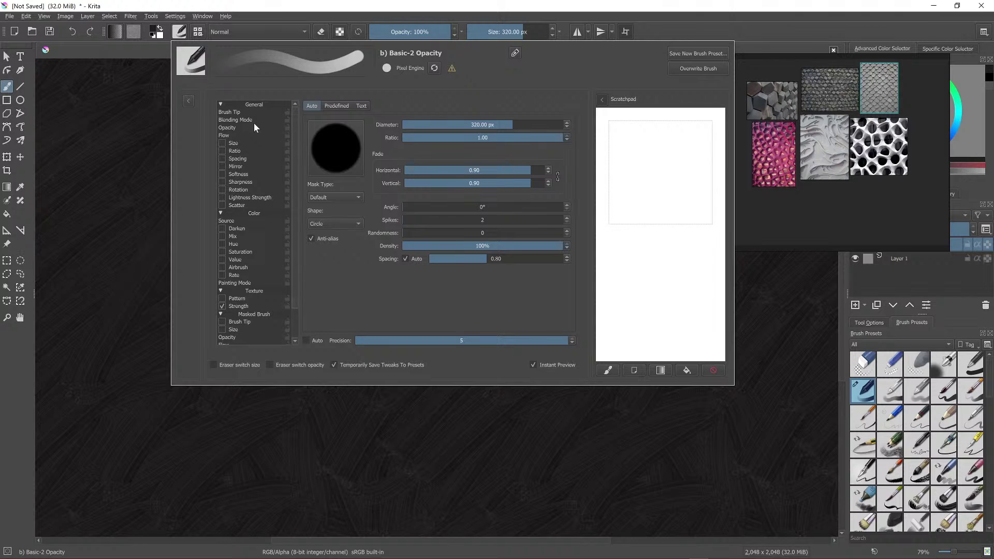
click(241, 128)
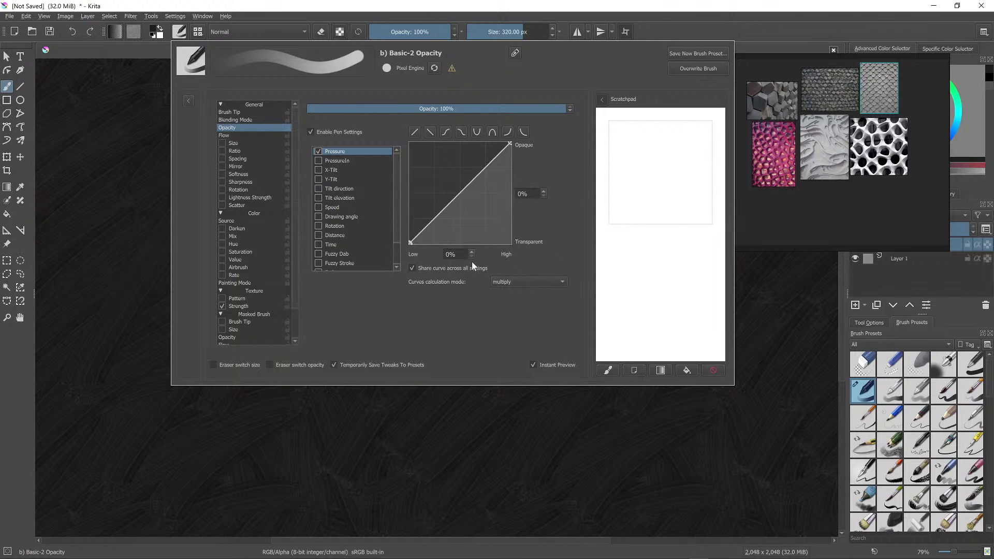
drag(442, 211, 438, 196)
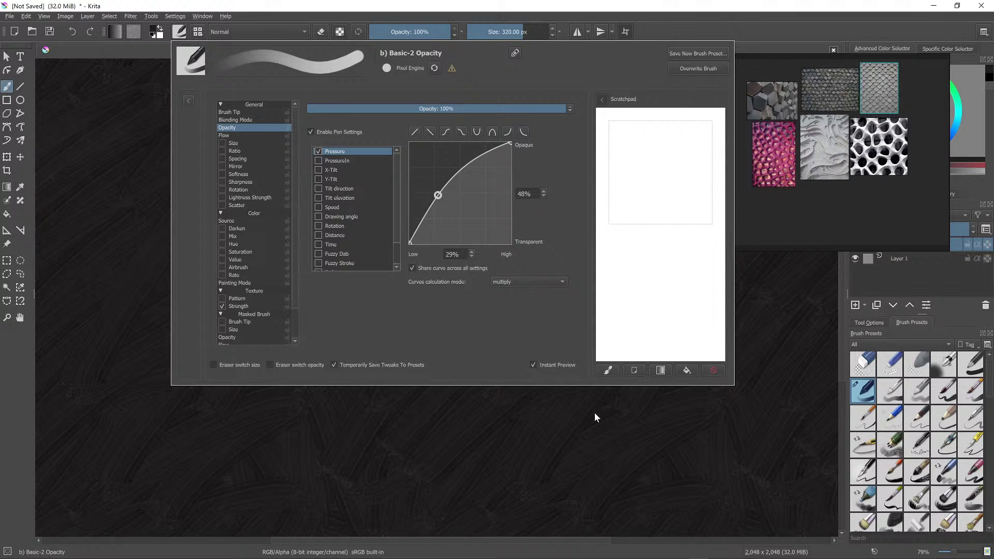
click(696, 69)
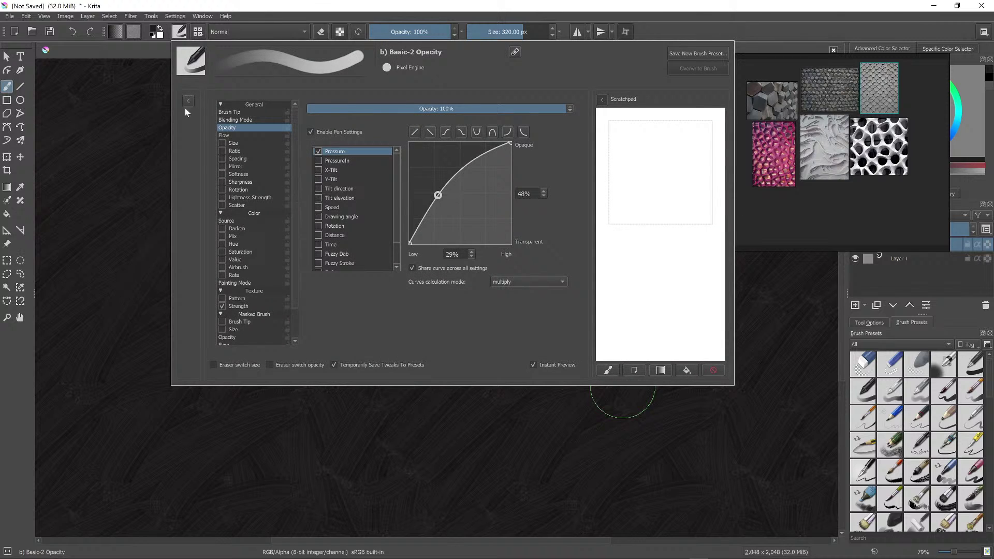
Step: Paint a smooth dark test patch mid-canvas with the Basic-2 Opacity brush and move the reference board off the canvas
click(134, 128)
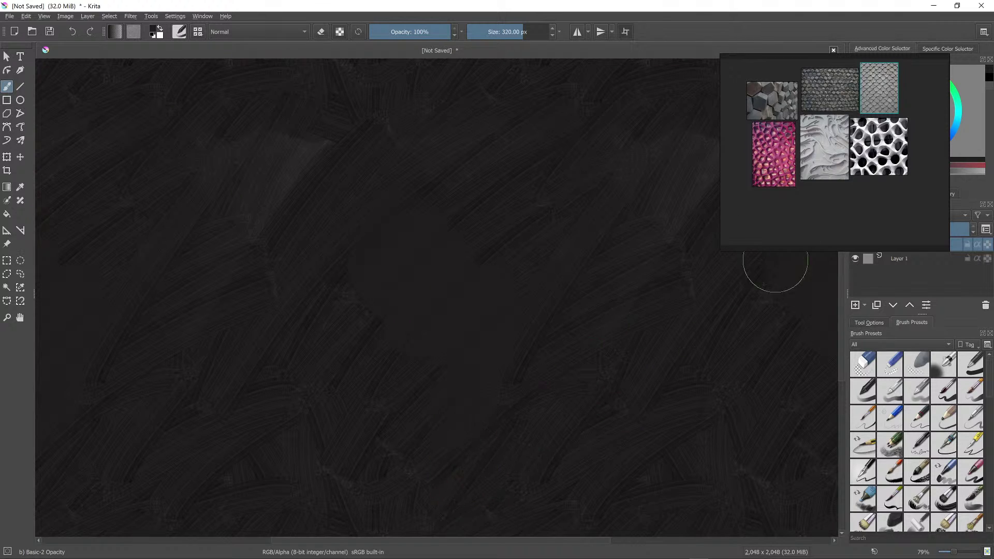
click(862, 391)
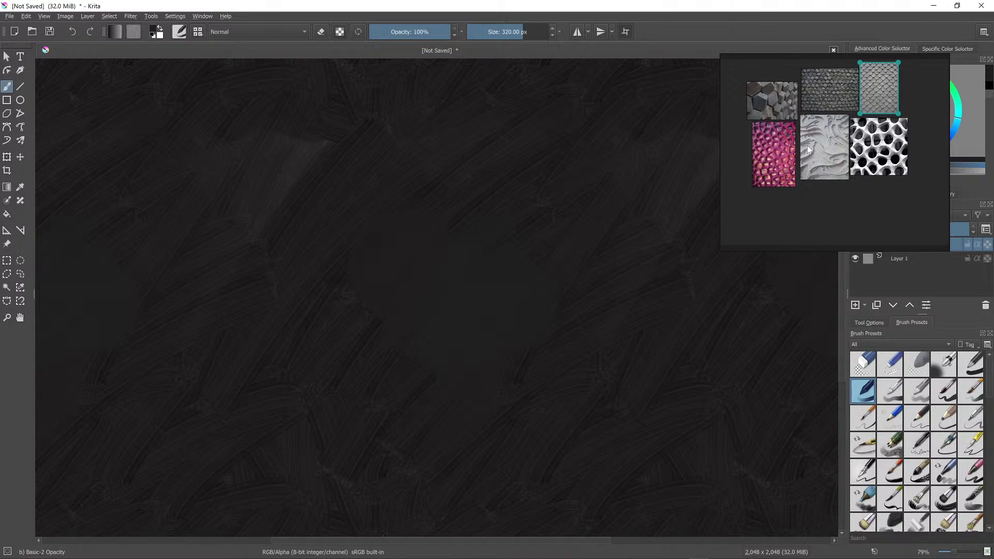
mouse_move(794, 55)
mouse_down()
mouse_move(788, 313)
mouse_move(871, 321)
mouse_move(825, 330)
mouse_up()
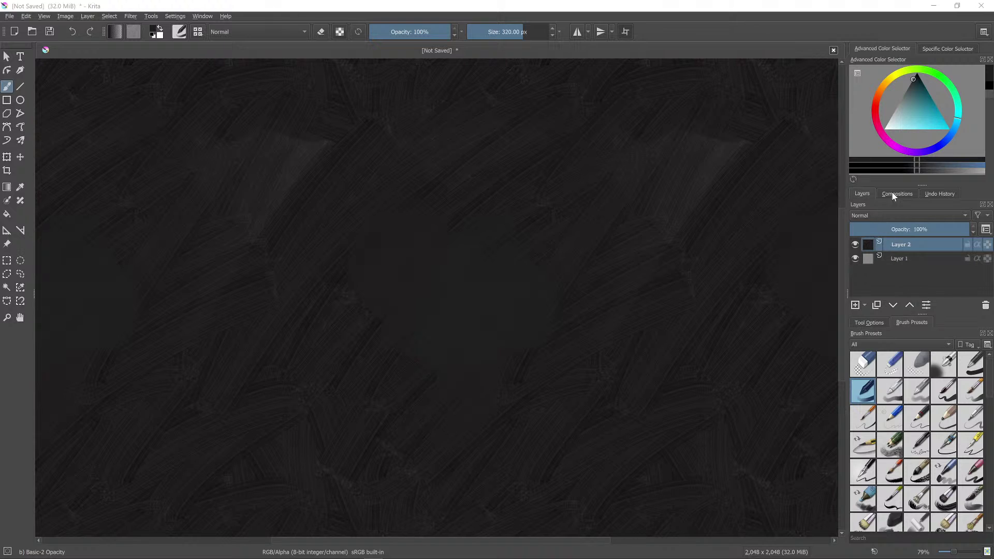
Step: Pick a muted teal and paint broad overlapping 320 px strokes across the middle of the wrapped canvas
click(917, 101)
click(595, 226)
mouse_move(595, 226)
mouse_down()
mouse_move(584, 267)
mouse_move(532, 299)
mouse_up()
mouse_move(587, 269)
mouse_down()
mouse_move(538, 344)
mouse_move(541, 235)
mouse_up()
mouse_move(517, 264)
mouse_down()
mouse_move(499, 324)
mouse_move(509, 357)
mouse_up()
drag(542, 317, 515, 418)
mouse_move(562, 370)
mouse_down()
mouse_move(587, 301)
mouse_move(575, 370)
mouse_up()
mouse_move(580, 377)
mouse_down()
mouse_move(624, 326)
mouse_move(536, 436)
mouse_up()
drag(661, 301, 603, 372)
drag(671, 339, 620, 393)
drag(681, 361, 600, 412)
mouse_move(451, 351)
mouse_down()
mouse_move(435, 288)
mouse_move(350, 374)
mouse_move(438, 296)
mouse_up()
drag(451, 367, 492, 319)
mouse_move(461, 274)
mouse_down()
mouse_move(343, 403)
mouse_move(517, 165)
mouse_up()
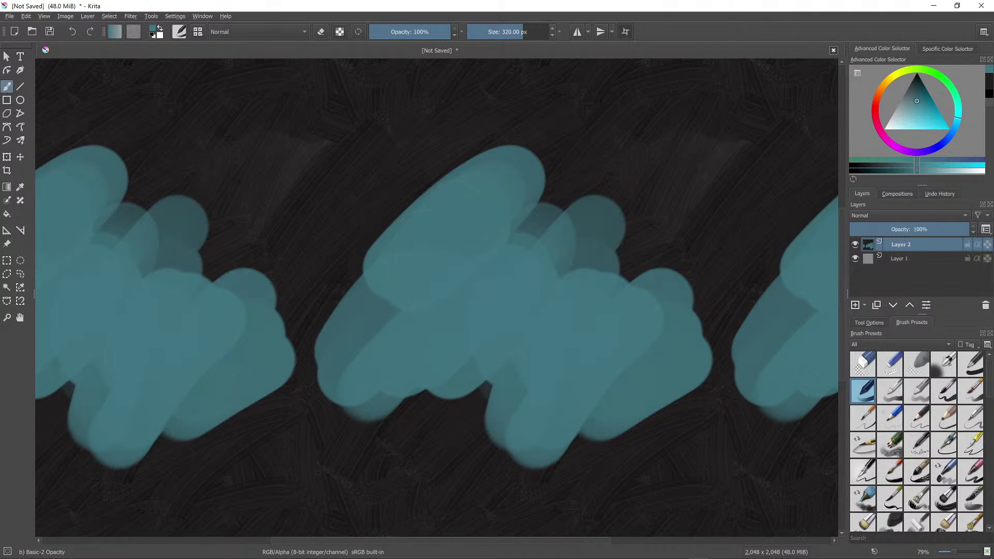
mouse_move(440, 213)
mouse_down()
mouse_move(456, 199)
mouse_move(401, 233)
mouse_move(363, 295)
mouse_move(301, 218)
mouse_move(321, 218)
mouse_move(300, 466)
mouse_move(307, 505)
mouse_up()
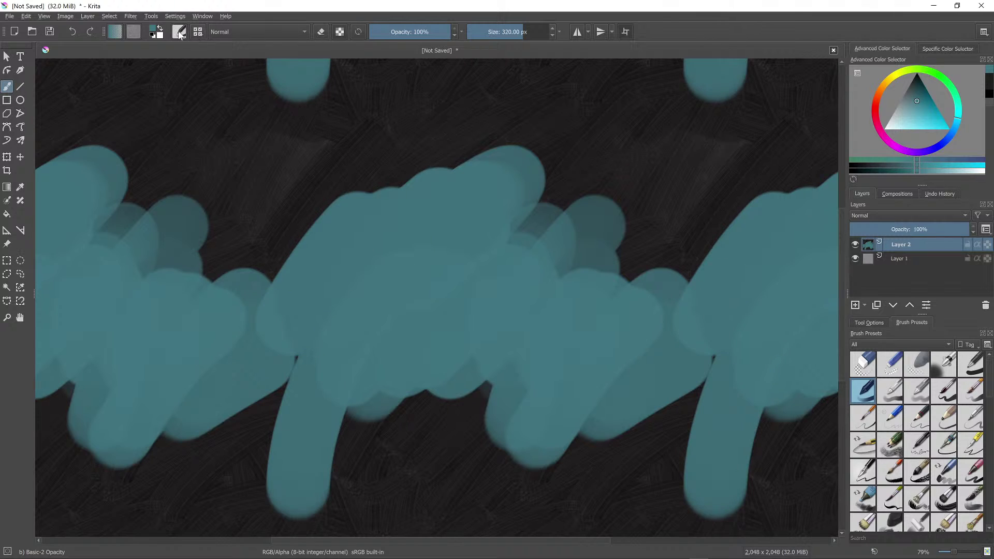
Step: Move the upper end of the brush's opacity pressure curve to 74% input and 100% output
click(179, 32)
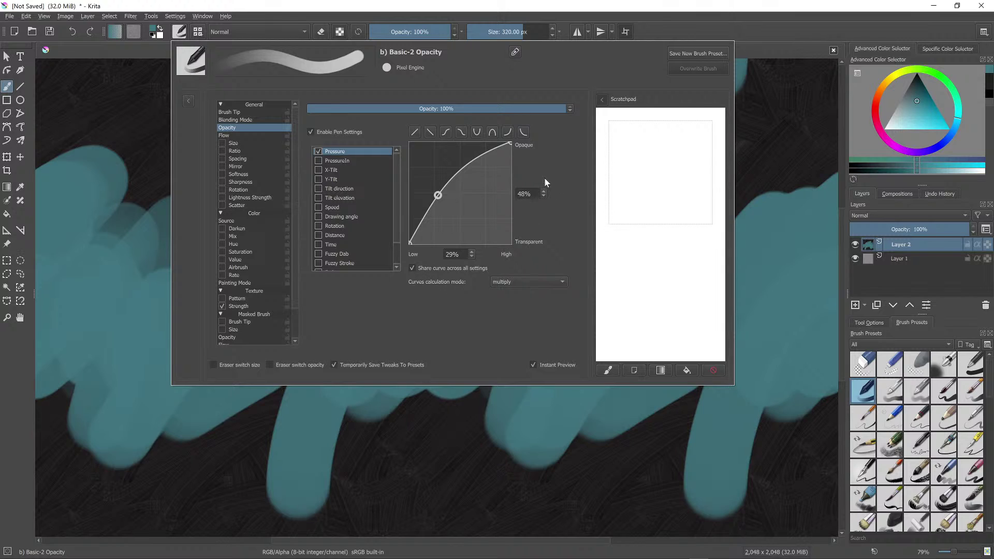
click(532, 193)
click(510, 143)
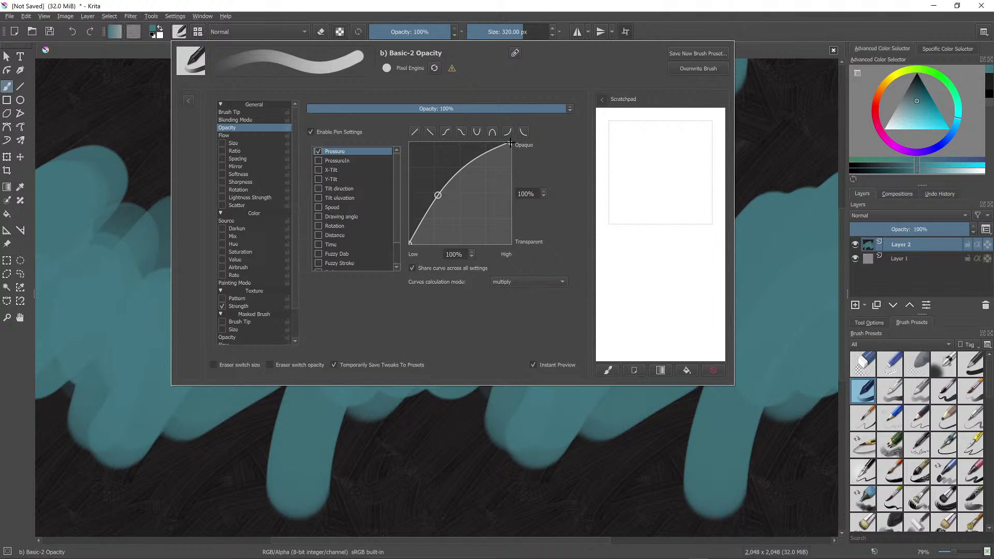
drag(510, 143, 484, 144)
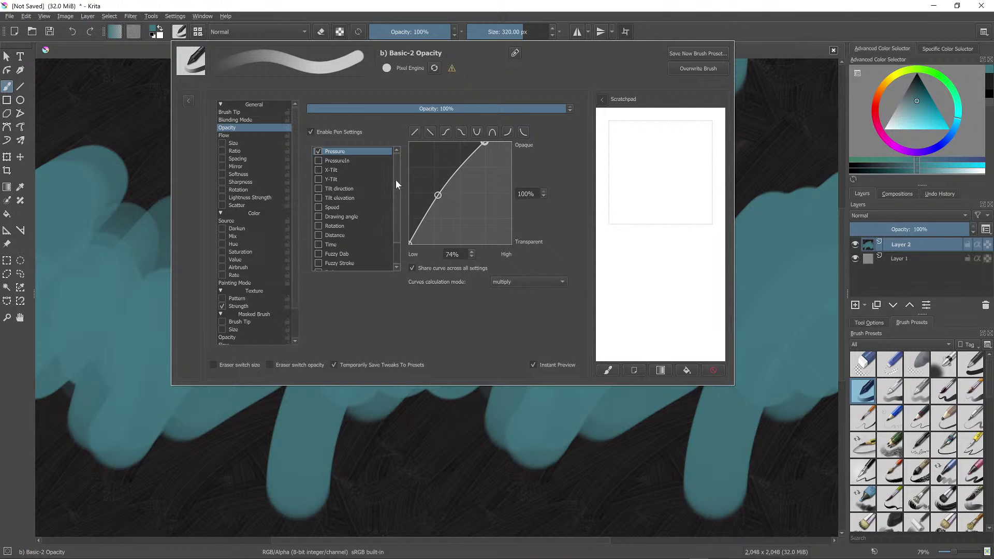
scroll(396, 179, down, 1)
scroll(393, 166, up, 1)
Step: Enable pen pressure for Flow, shape its curve to reach 100% at 82% input, and overwrite the brush preset
click(273, 135)
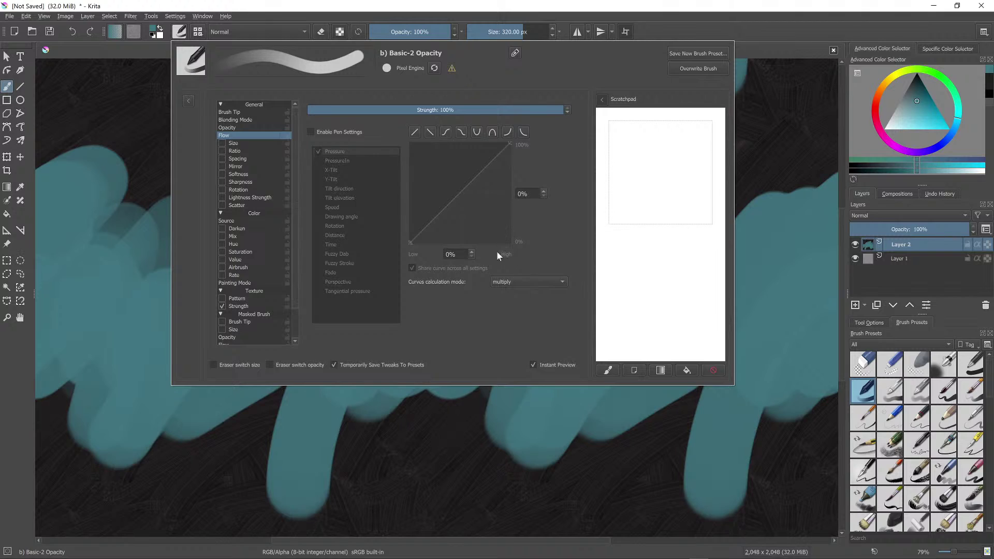
click(311, 132)
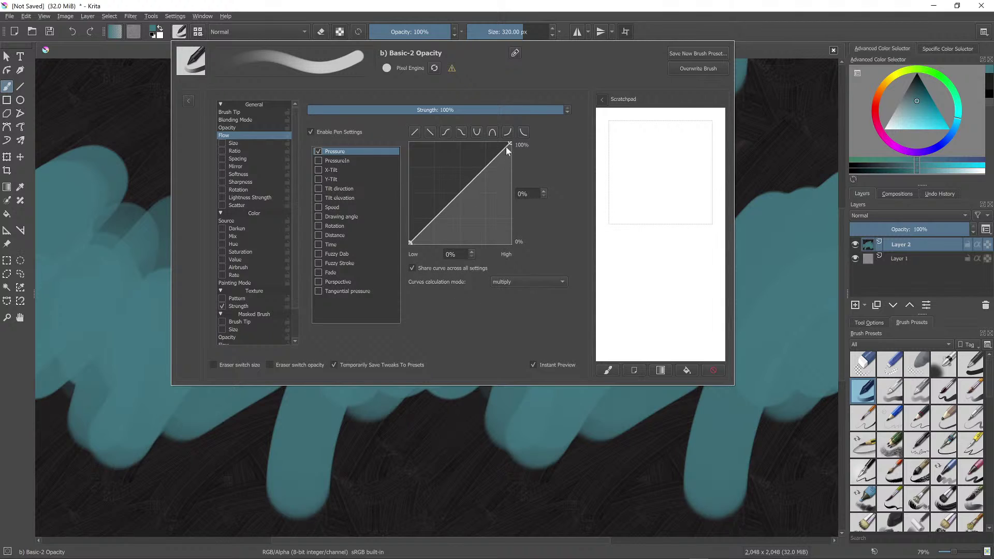
mouse_move(508, 145)
mouse_down()
mouse_move(486, 132)
mouse_move(494, 139)
mouse_up()
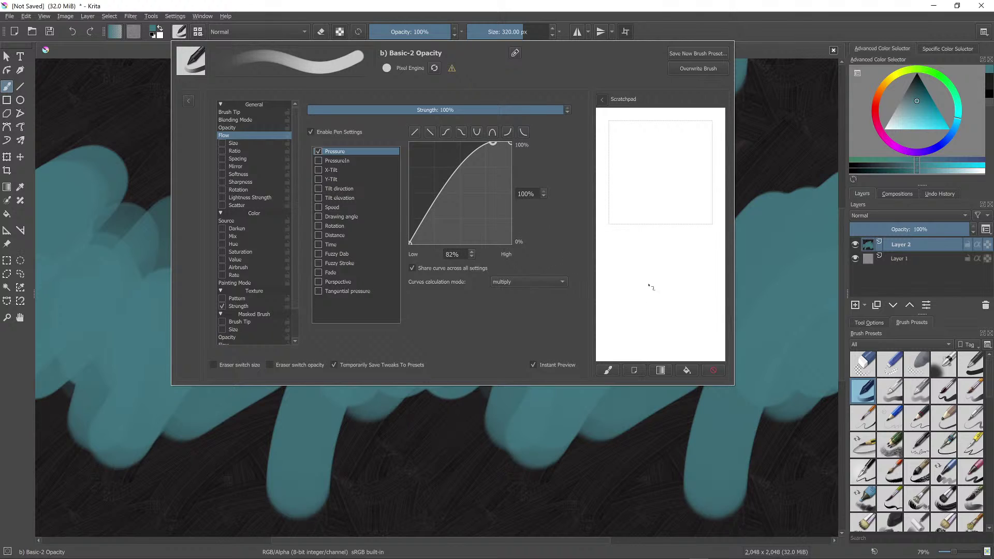
click(703, 69)
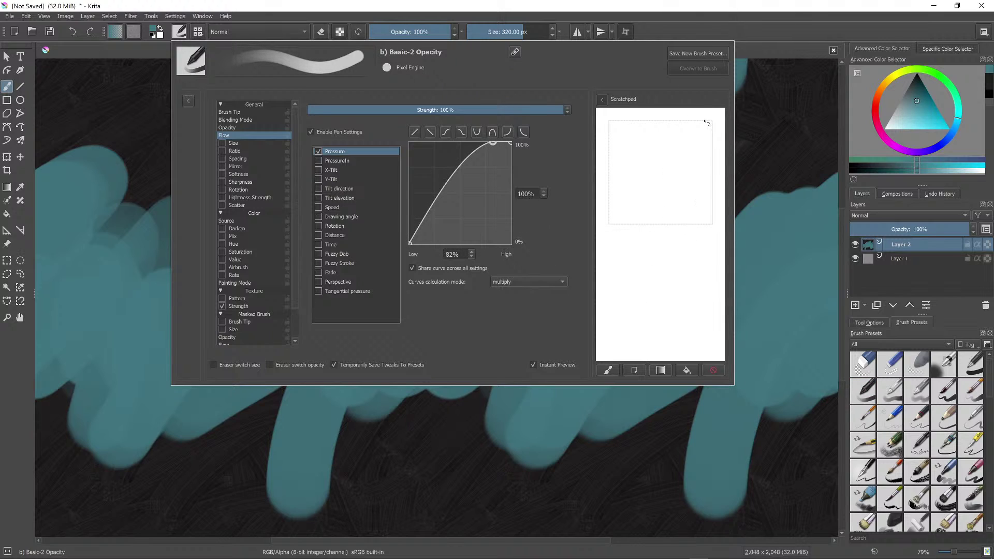
click(180, 32)
Step: Test the adjusted brush with more teal strokes across the canvas and broad neutral gray strokes over them
click(120, 161)
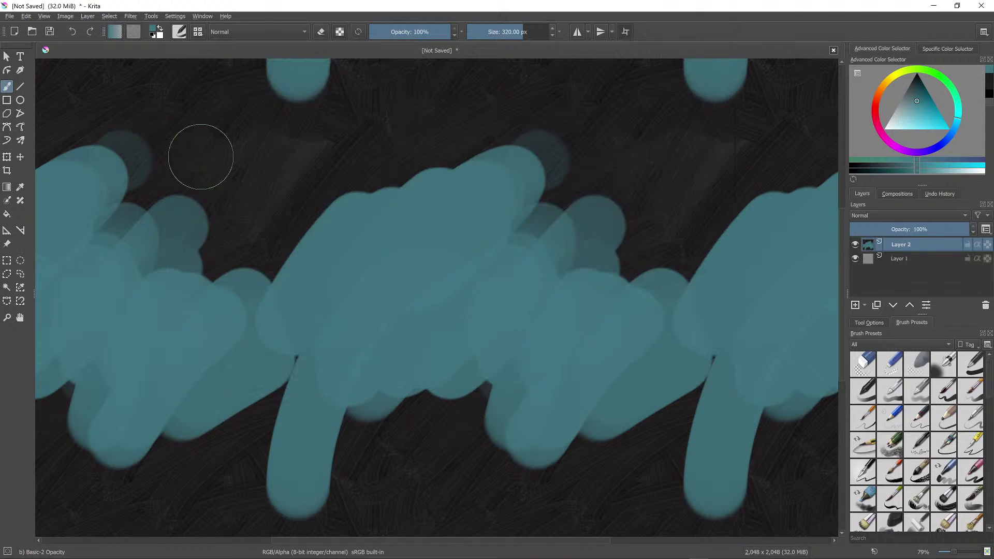
mouse_move(341, 168)
mouse_down()
mouse_move(336, 207)
mouse_move(391, 149)
mouse_move(444, 150)
mouse_move(469, 128)
mouse_move(569, 150)
mouse_move(567, 220)
mouse_move(650, 163)
mouse_move(686, 274)
mouse_move(668, 344)
mouse_up()
click(910, 111)
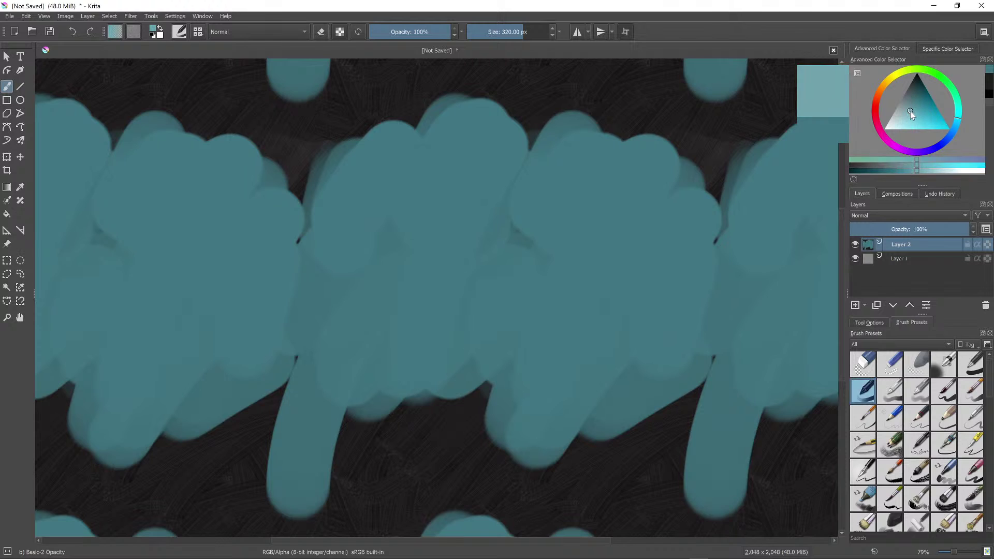
drag(910, 111, 901, 102)
mouse_move(544, 212)
mouse_down()
mouse_move(533, 259)
mouse_move(409, 357)
mouse_move(518, 383)
mouse_move(637, 373)
mouse_move(616, 259)
mouse_move(409, 485)
mouse_up()
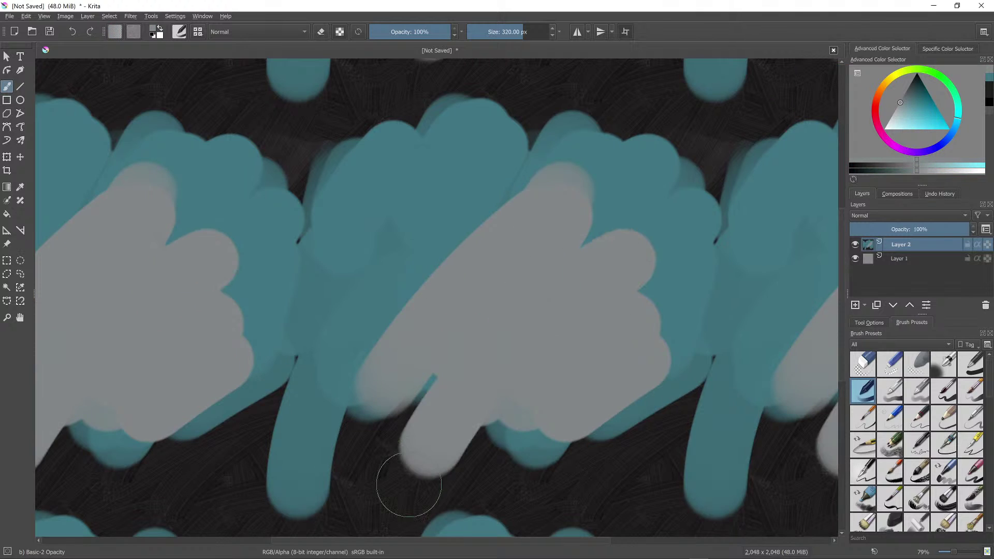
mouse_move(466, 248)
mouse_down()
mouse_move(466, 197)
mouse_move(451, 176)
mouse_move(383, 316)
mouse_up()
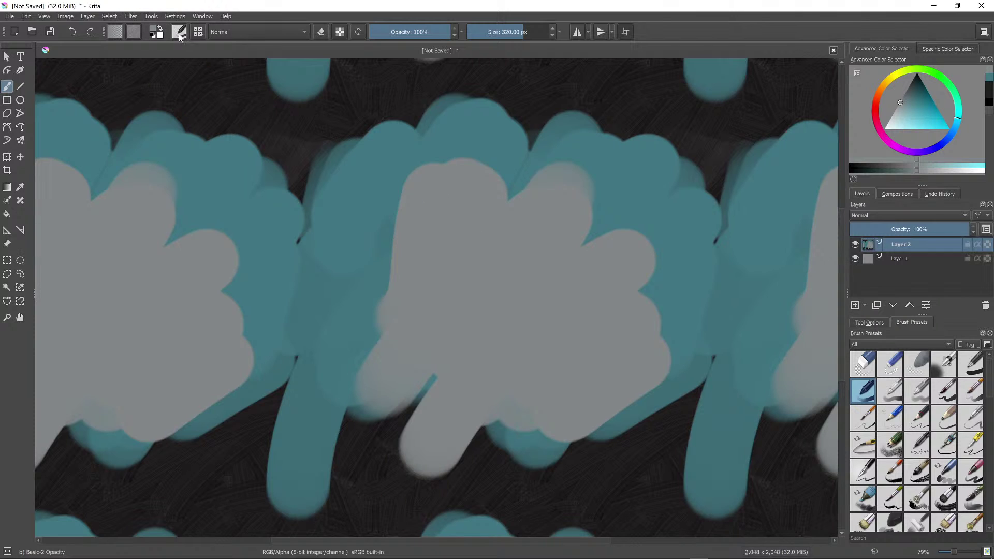
Step: Steepen the pressure curves: Flow to 100% at 74% input, Opacity to 100% at 69% and 50% at 24%
click(179, 33)
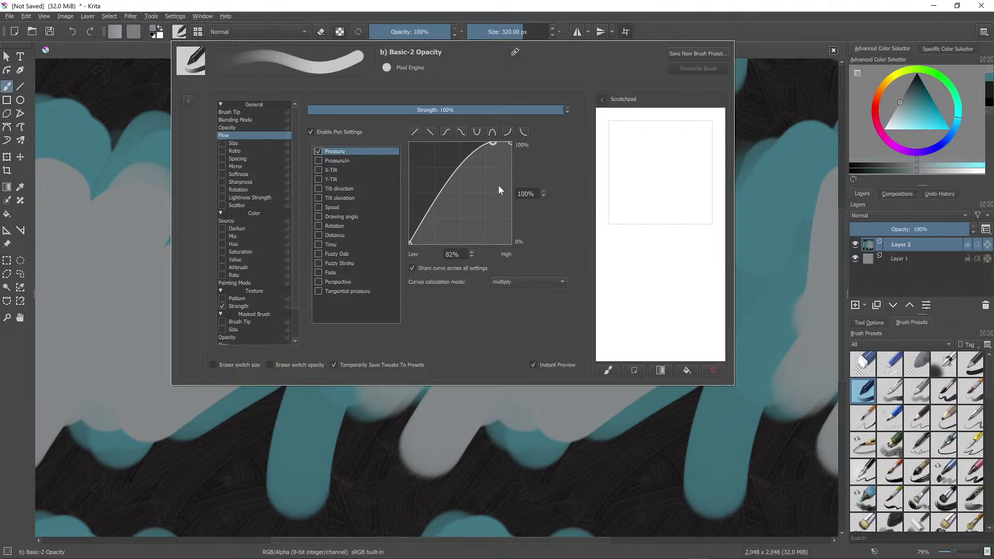
mouse_move(493, 142)
mouse_down()
mouse_move(481, 145)
mouse_move(485, 137)
mouse_up()
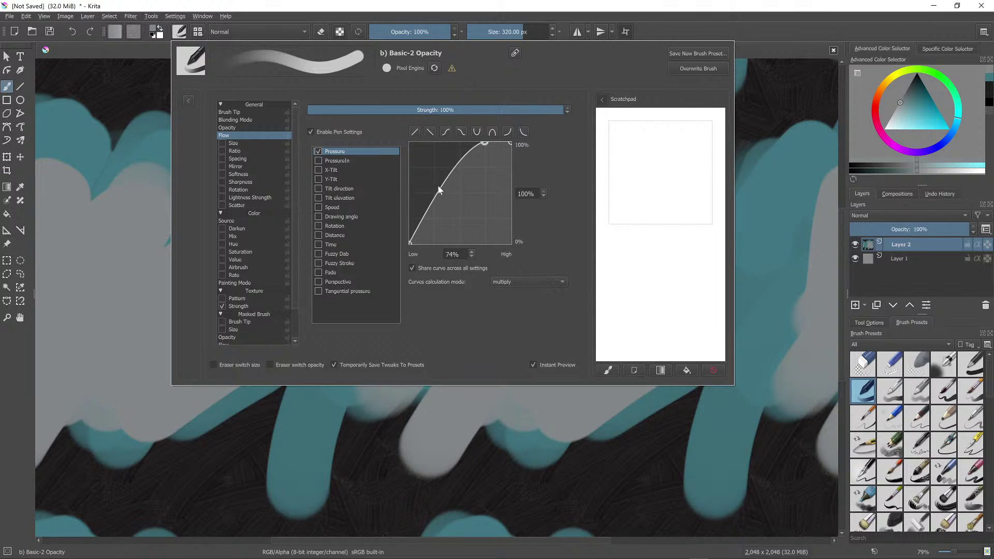
click(242, 126)
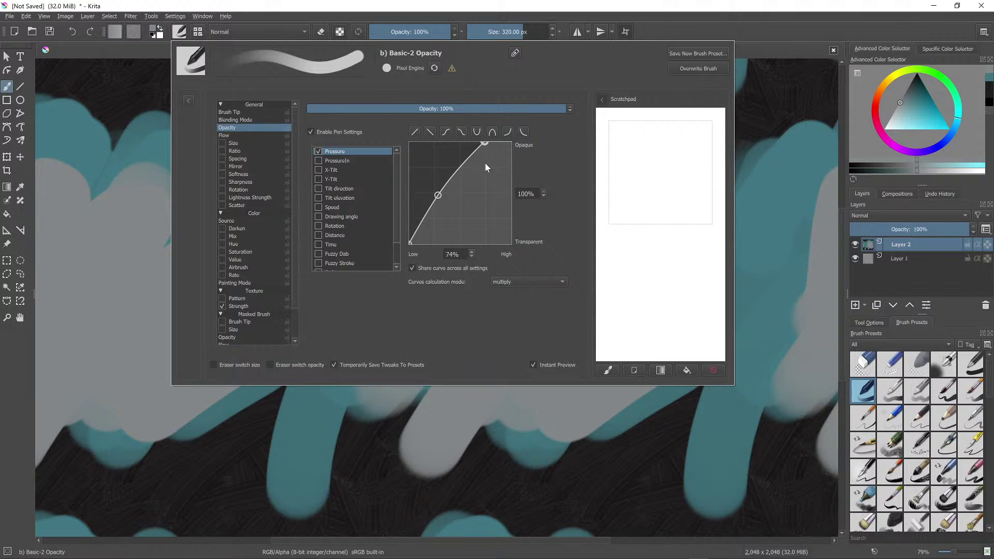
drag(484, 144, 480, 142)
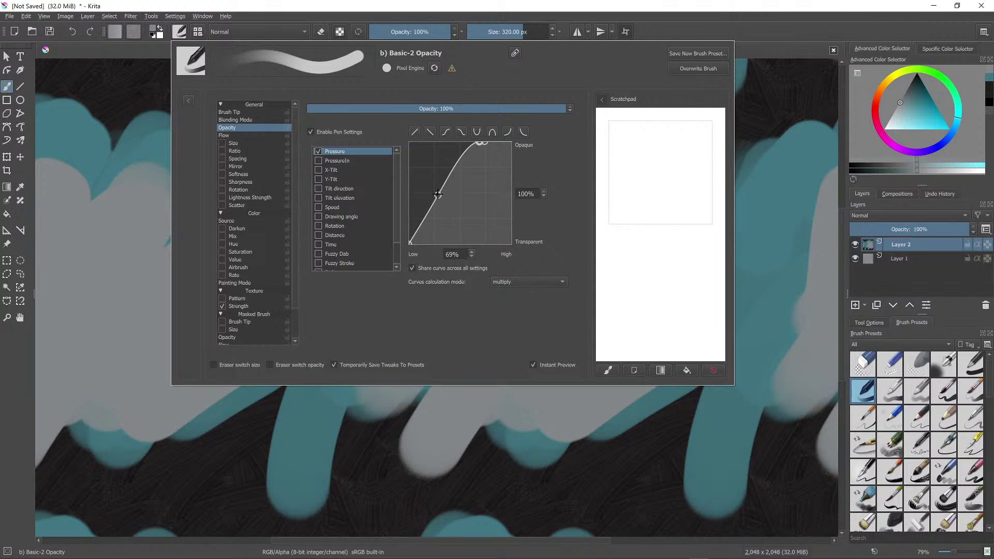
drag(438, 195, 433, 193)
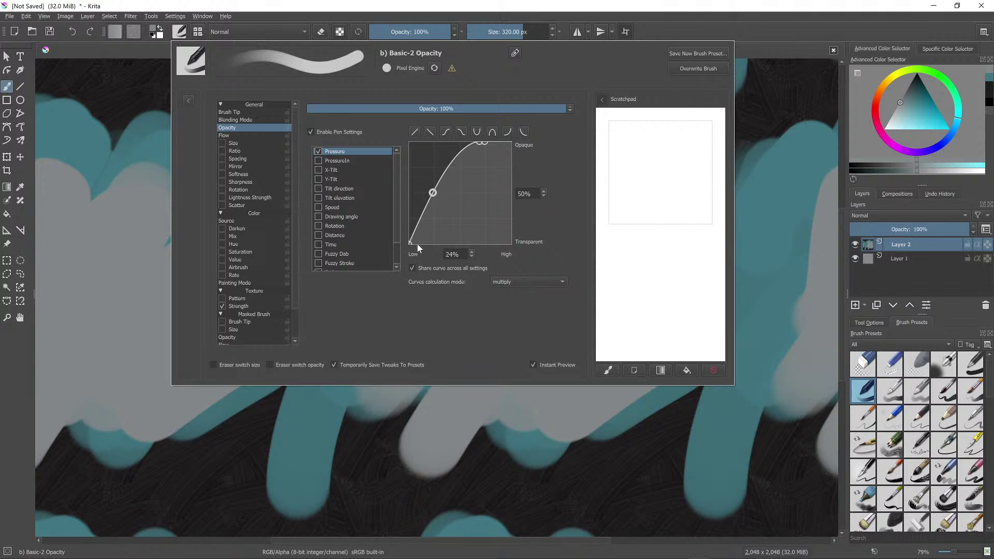
click(245, 135)
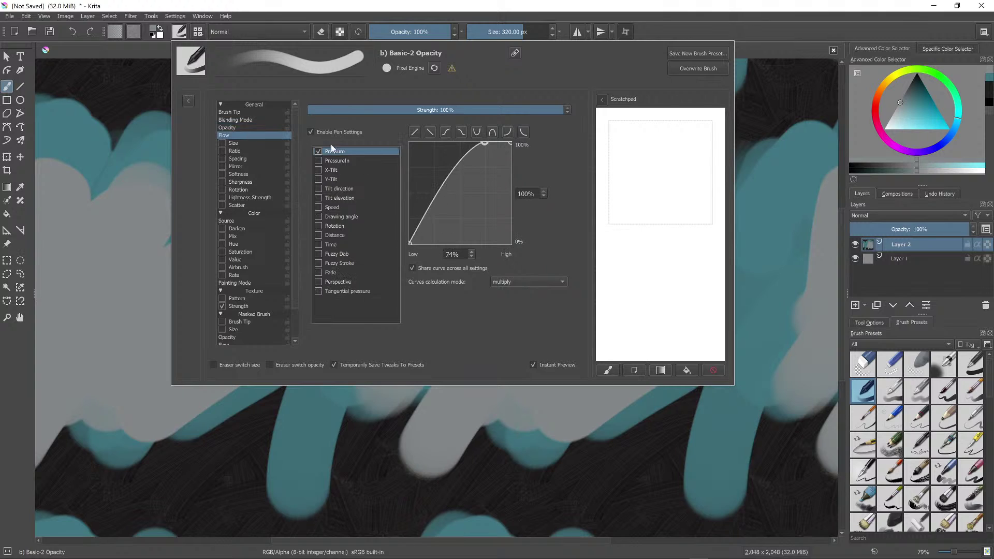
Step: Save the adjusted brush as a new preset named b)_Basic-2_Opacity GB
click(697, 53)
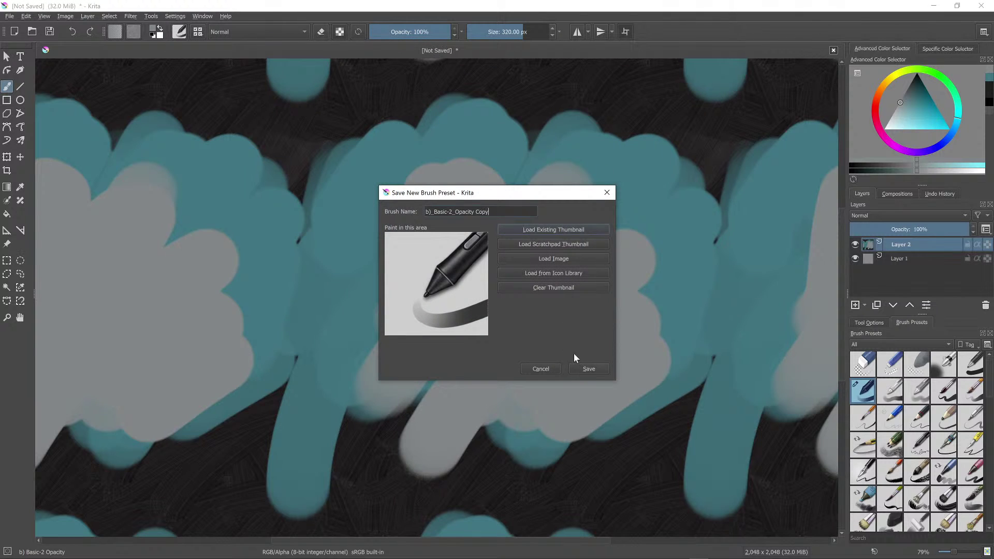
double_click(481, 212)
text(GB)
click(576, 370)
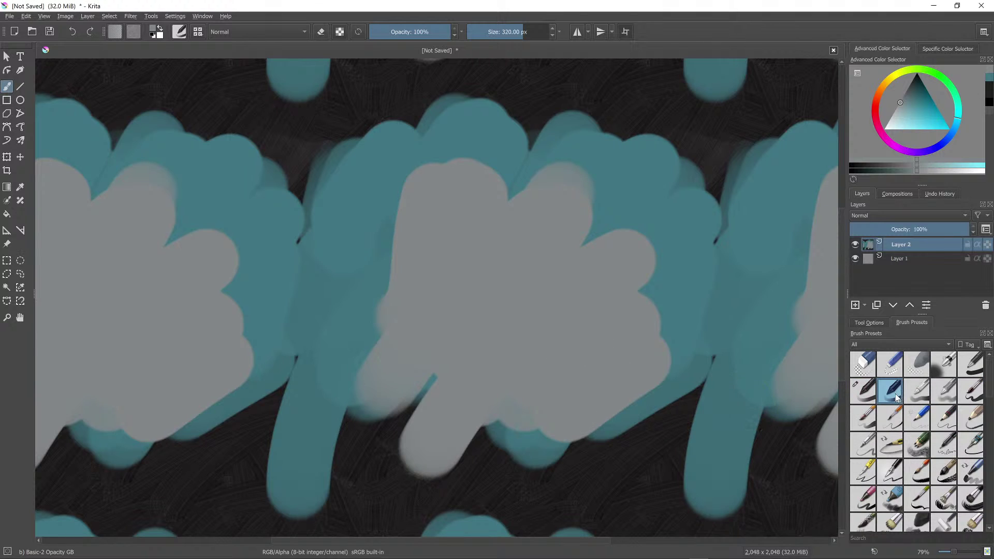
Step: Test the new GB preset with a gray stroke and broad overlapping black strokes over the teal and gray areas
drag(558, 224, 635, 203)
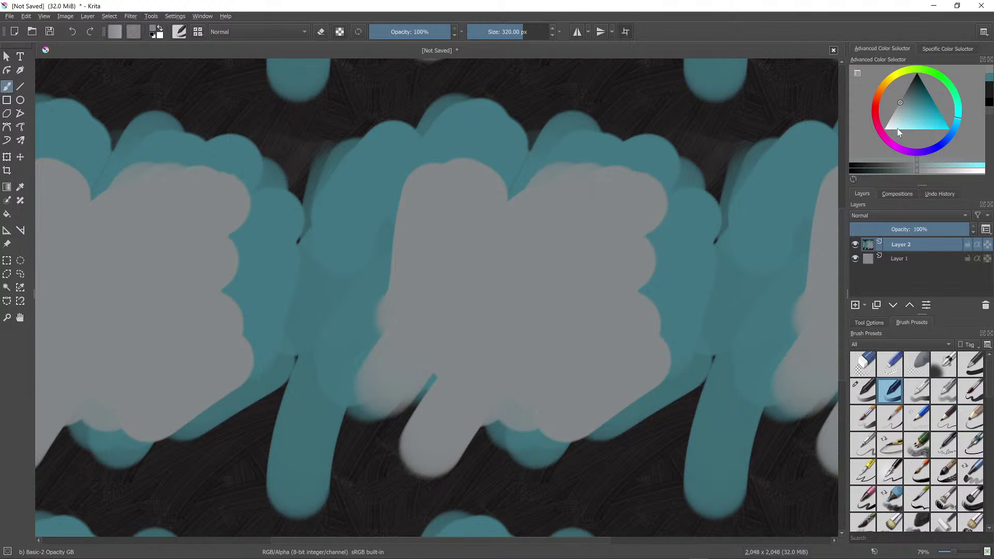
drag(897, 128, 899, 67)
mouse_move(629, 184)
mouse_down()
mouse_move(572, 205)
mouse_move(588, 228)
mouse_move(523, 358)
mouse_up()
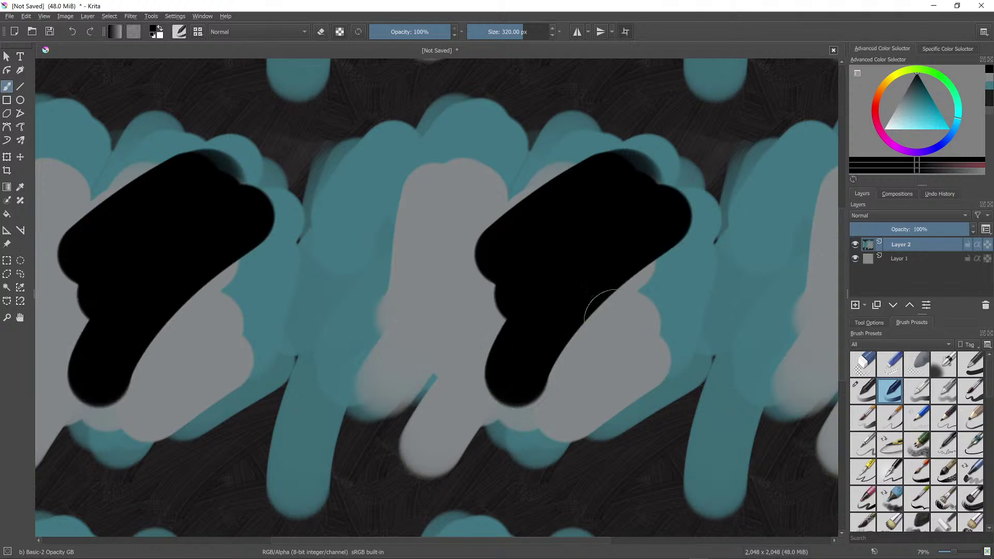
click(456, 287)
mouse_move(456, 290)
mouse_down()
mouse_move(484, 295)
mouse_move(444, 261)
mouse_move(445, 222)
mouse_up()
mouse_move(433, 418)
mouse_down()
mouse_move(409, 290)
mouse_move(393, 393)
mouse_move(375, 373)
mouse_up()
mouse_move(399, 302)
mouse_down()
mouse_move(466, 378)
mouse_move(506, 396)
mouse_move(538, 430)
mouse_move(628, 382)
mouse_move(582, 311)
mouse_move(610, 348)
mouse_move(538, 363)
mouse_move(583, 144)
mouse_move(357, 345)
mouse_up()
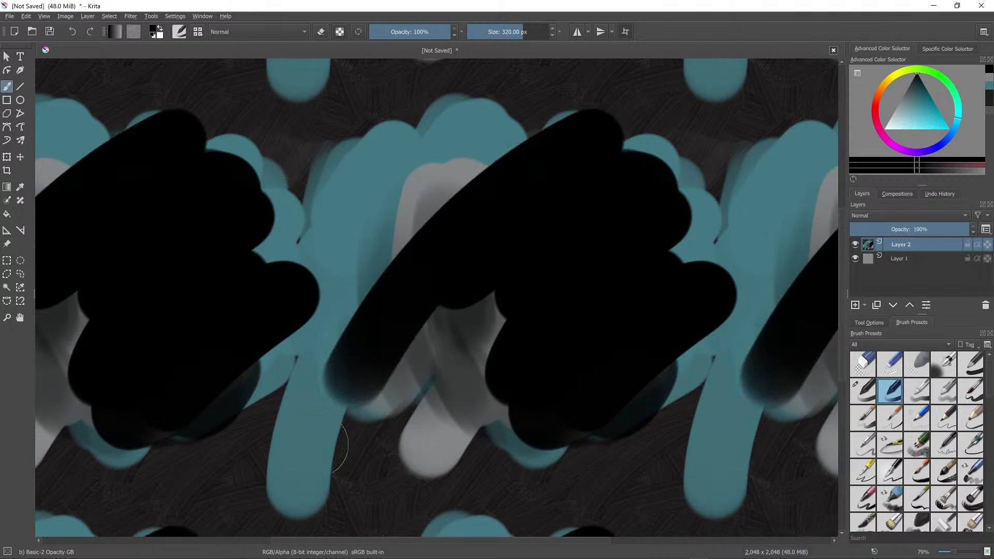
Step: Cover most of the teal and gray test strokes with broad black strokes, enlarging the brush to 797 px
scroll(544, 253, down, 6)
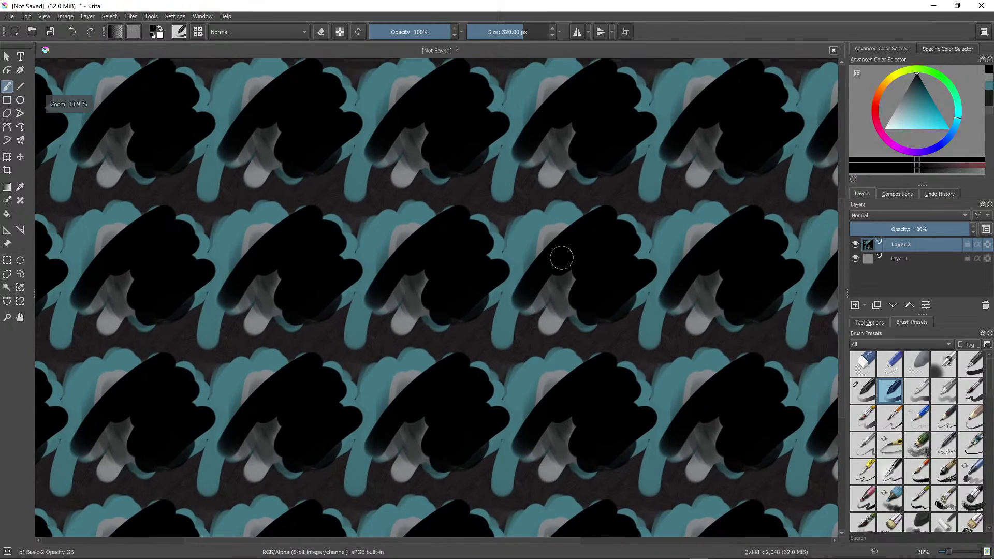
mouse_move(522, 253)
mouse_down()
mouse_move(519, 220)
mouse_move(547, 205)
mouse_up()
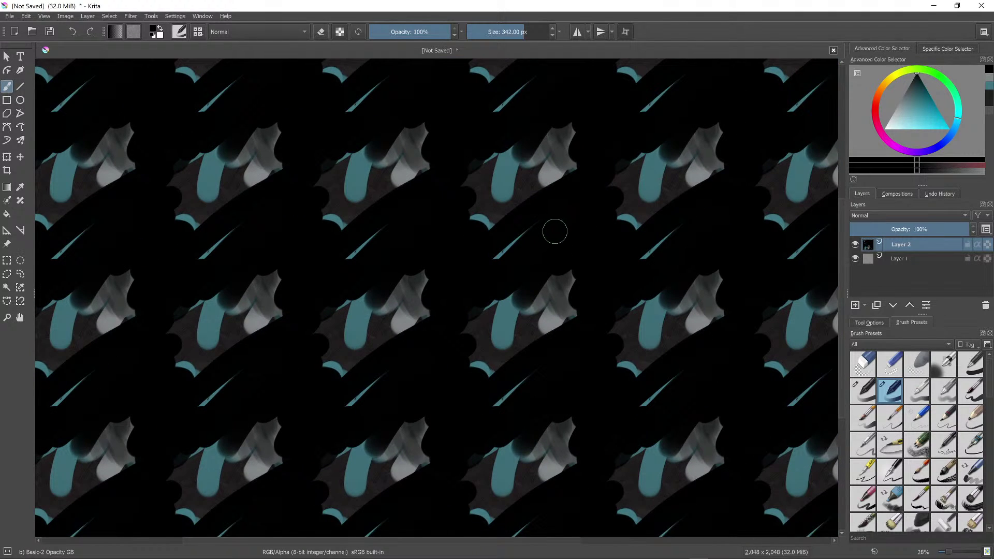
key(bracketright)
key(bracketright)
key(bracketright)
key(bracketright)
key(bracketright)
key(bracketright)
key(bracketright)
key(bracketright)
key(bracketright)
key(bracketright)
key(bracketright)
key(bracketright)
key(bracketright)
key(bracketright)
key(bracketright)
mouse_move(573, 149)
mouse_down()
mouse_move(481, 331)
mouse_move(541, 191)
mouse_move(534, 329)
mouse_move(637, 193)
mouse_up()
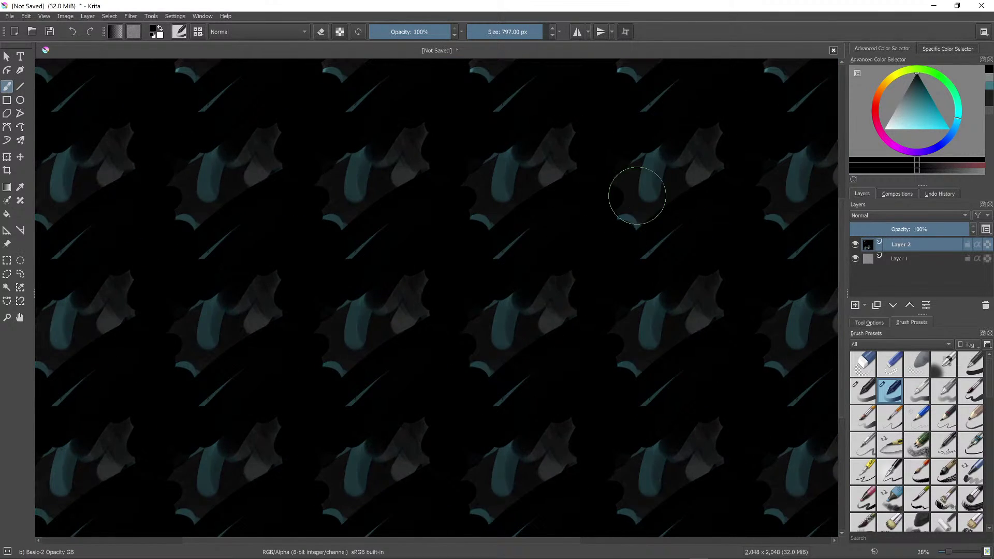
Step: Blend the remaining test strokes on Layer 2 into a mottled dark gray base, using tones sampled from the canvas
ctrl+click(557, 300)
drag(558, 299, 593, 341)
mouse_move(602, 233)
mouse_down()
mouse_move(564, 283)
mouse_move(526, 299)
mouse_move(506, 333)
mouse_move(545, 242)
mouse_up()
ctrl+click(511, 210)
mouse_move(508, 213)
mouse_down()
mouse_move(524, 232)
mouse_move(567, 230)
mouse_move(578, 320)
mouse_move(539, 336)
mouse_move(520, 328)
mouse_move(607, 281)
mouse_move(574, 245)
mouse_move(502, 237)
mouse_move(487, 249)
mouse_move(470, 246)
mouse_move(451, 271)
mouse_move(542, 254)
mouse_up()
ctrl+click(582, 302)
ctrl+click(520, 242)
ctrl+click(517, 308)
mouse_move(516, 307)
mouse_down()
mouse_move(521, 287)
mouse_move(548, 299)
mouse_move(531, 262)
mouse_move(563, 260)
mouse_move(575, 239)
mouse_move(601, 280)
mouse_up()
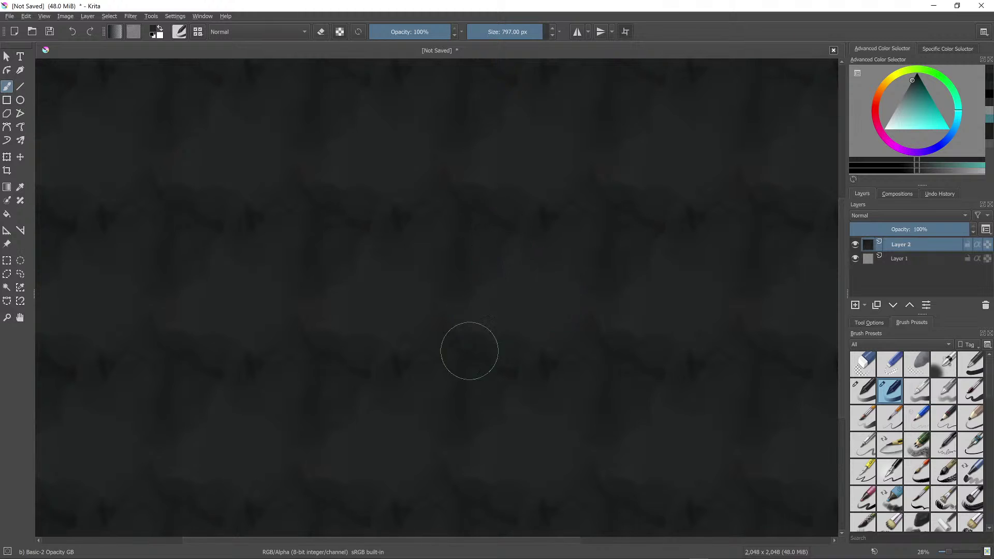
mouse_move(341, 345)
mouse_down()
mouse_move(307, 354)
mouse_move(355, 337)
mouse_up()
ctrl+click(303, 396)
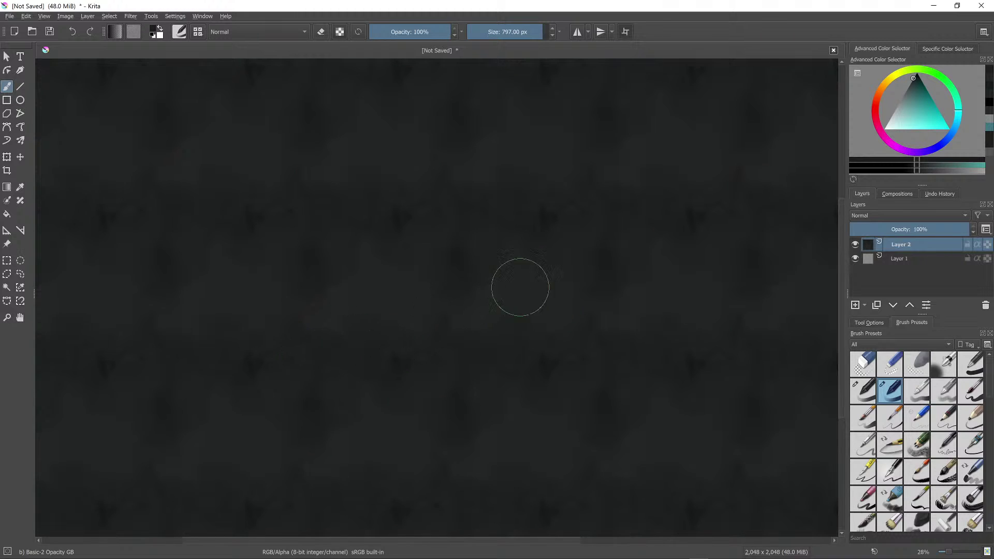
Step: Darken the base with near-black strokes and blend them smoothly using sampled dark tones
click(915, 77)
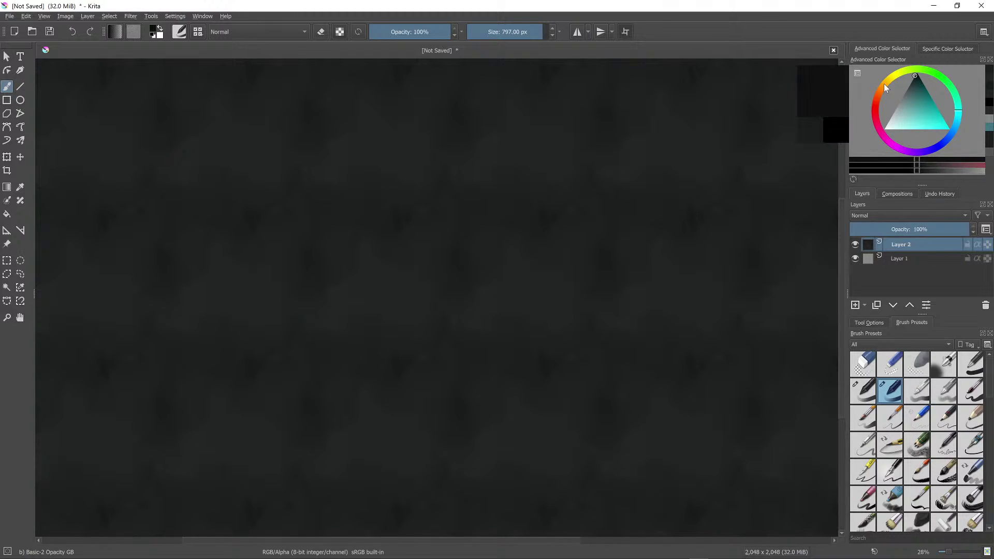
click(596, 311)
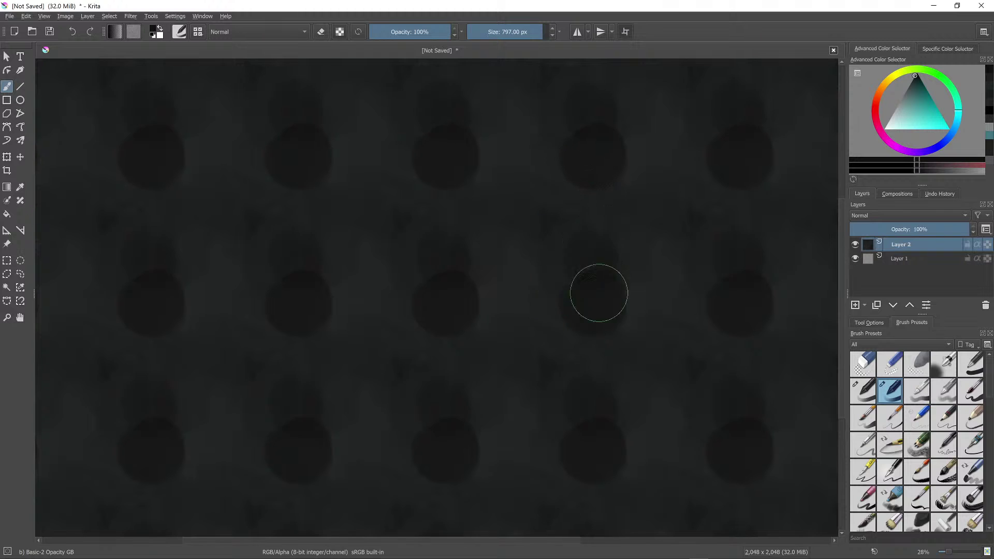
mouse_move(619, 277)
mouse_down()
mouse_move(658, 282)
mouse_move(567, 259)
mouse_up()
ctrl+click(542, 289)
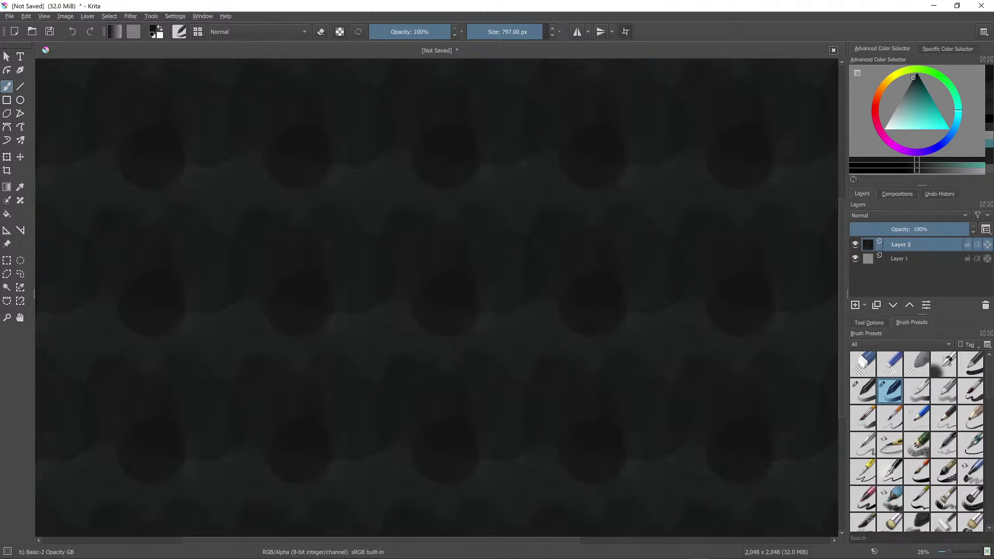
mouse_move(520, 305)
mouse_down()
mouse_move(513, 348)
mouse_move(497, 187)
mouse_move(440, 351)
mouse_up()
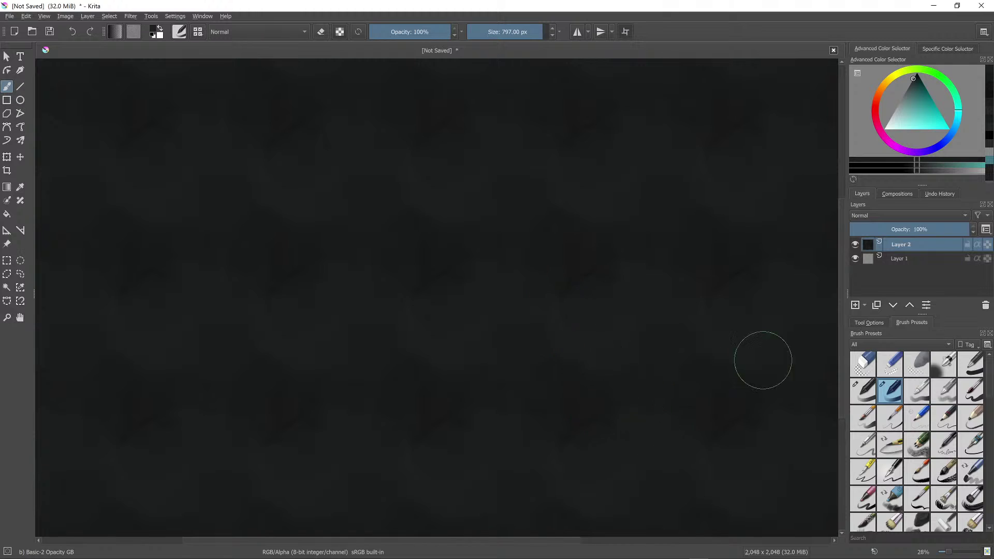
Step: Add a new paint layer above Layer 2 and prepare a medium gray brush at 342 px
click(856, 305)
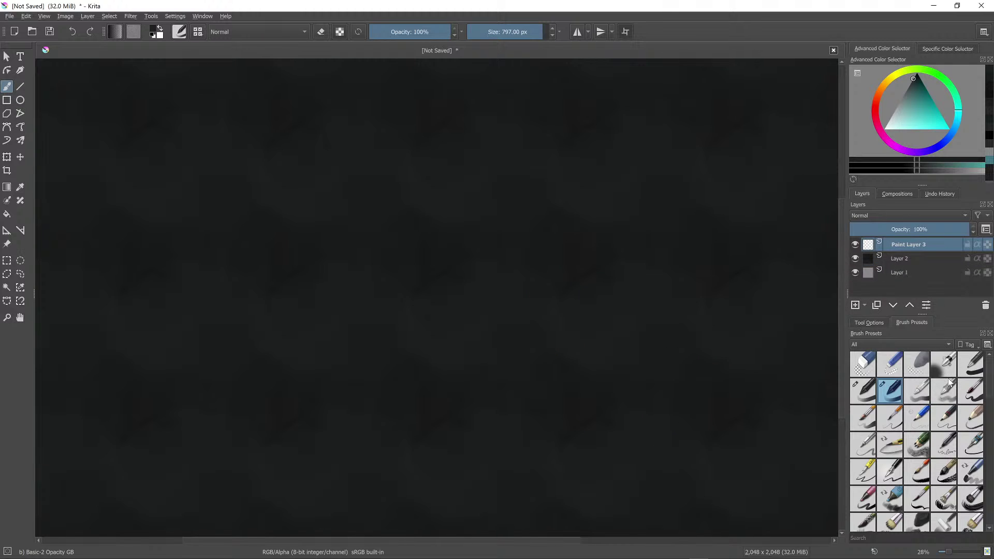
mouse_move(929, 384)
click(901, 101)
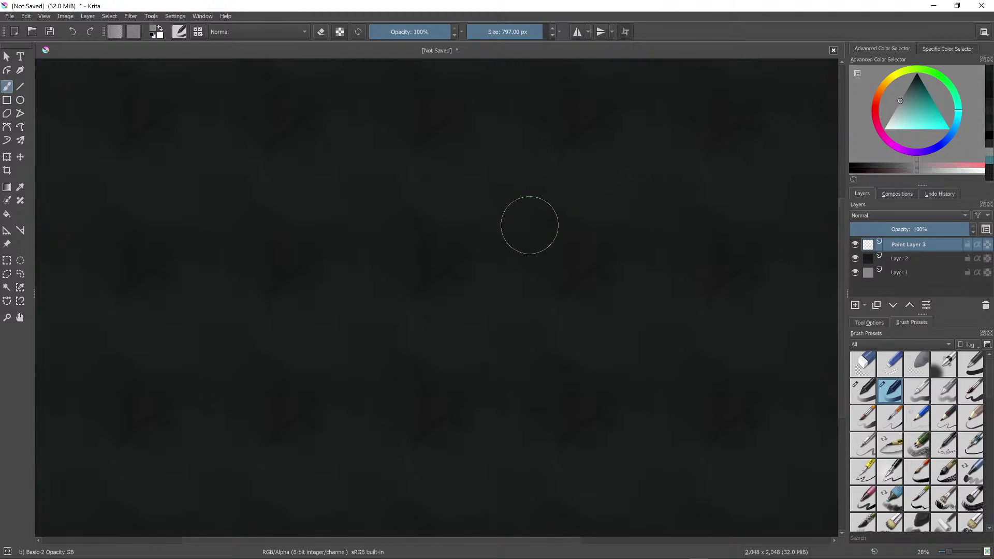
key(bracketleft)
key(bracketleft)
key(bracketleft)
key(bracketleft)
key(bracketleft)
key(bracketleft)
key(bracketleft)
key(bracketright)
Step: Try a long gray wave and undo it, then paint short looping gray strands, reducing the brush to 230 px
mouse_move(302, 266)
mouse_down()
mouse_move(365, 212)
mouse_move(506, 285)
mouse_move(680, 269)
mouse_up()
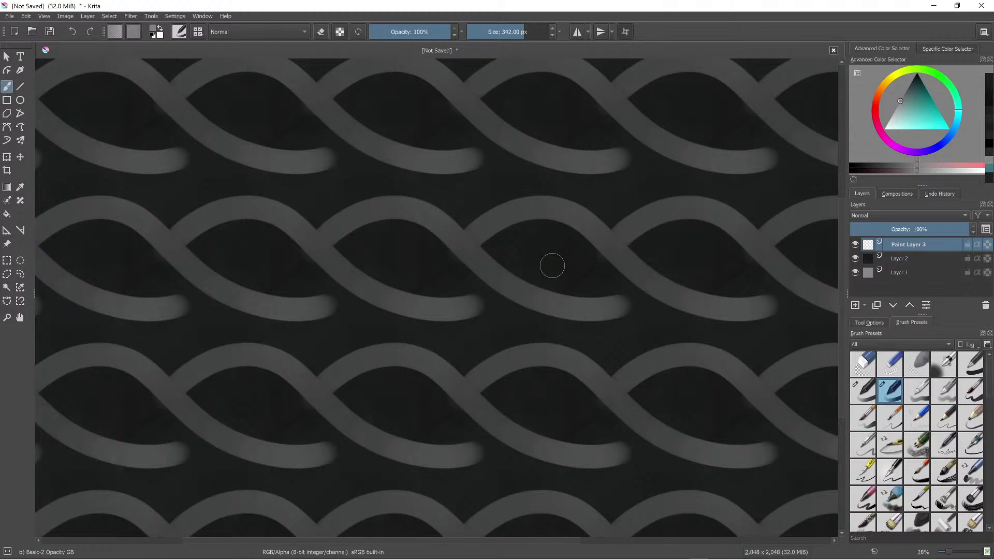
key(ctrl+z)
drag(387, 200, 500, 223)
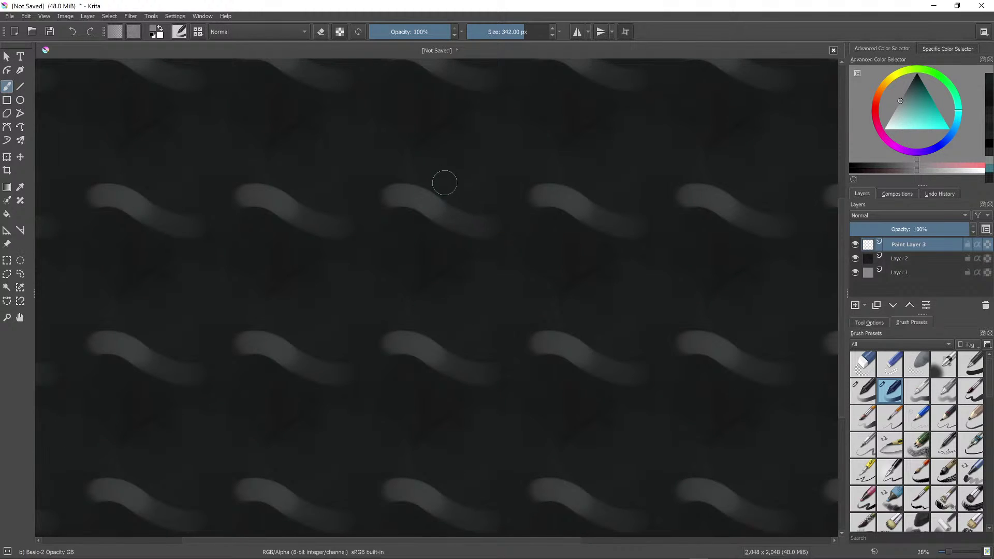
key(bracketleft)
key(bracketleft)
mouse_move(412, 194)
mouse_down()
mouse_move(445, 203)
mouse_move(476, 193)
mouse_move(411, 168)
mouse_move(438, 204)
mouse_move(415, 168)
mouse_move(395, 168)
mouse_move(467, 155)
mouse_up()
key(bracketright)
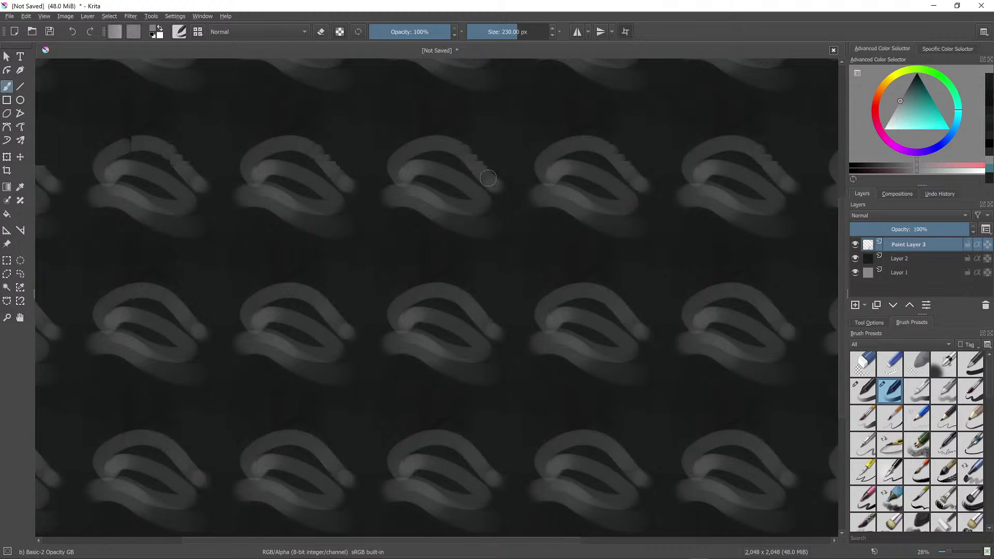
Step: Fill the tile with overlapping wavy gray strands running across its edges, continuing with a gray sampled from the canvas
mouse_move(497, 187)
mouse_down()
mouse_move(419, 129)
mouse_move(356, 127)
mouse_up()
mouse_move(367, 107)
mouse_down()
mouse_move(486, 140)
mouse_move(471, 120)
mouse_move(534, 184)
mouse_move(500, 131)
mouse_move(475, 120)
mouse_move(514, 131)
mouse_up()
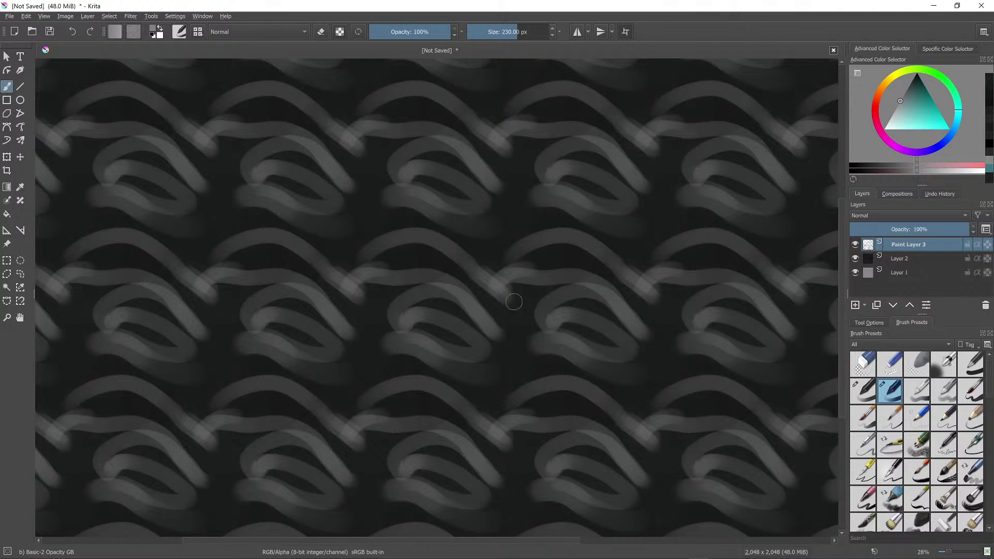
mouse_move(486, 271)
mouse_down()
mouse_move(500, 225)
mouse_move(556, 234)
mouse_move(533, 219)
mouse_move(510, 249)
mouse_move(506, 226)
mouse_move(599, 275)
mouse_up()
mouse_move(452, 289)
mouse_down()
mouse_move(571, 313)
mouse_move(502, 276)
mouse_move(585, 308)
mouse_up()
ctrl+click(548, 301)
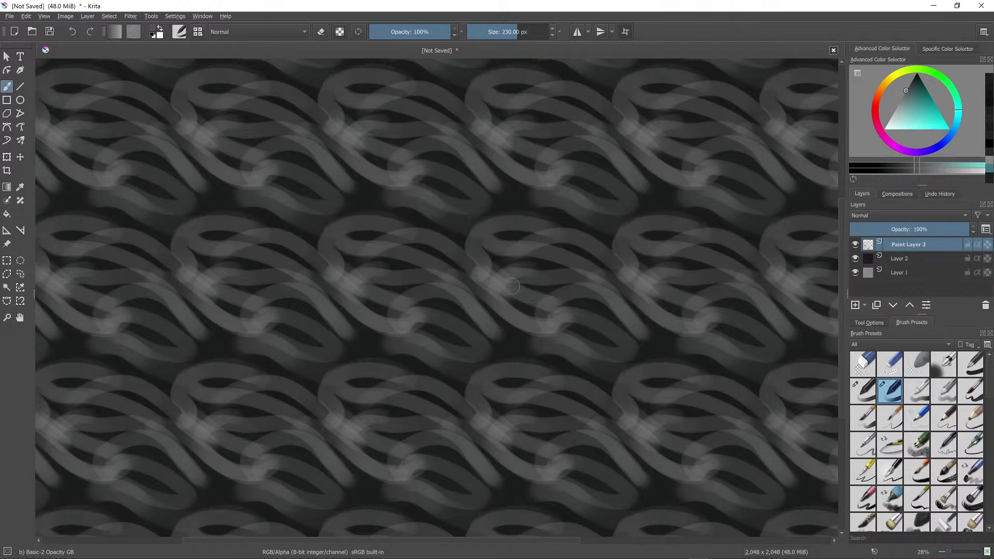
mouse_move(516, 288)
mouse_down()
mouse_move(570, 315)
mouse_move(588, 298)
mouse_move(621, 312)
mouse_move(645, 348)
mouse_move(624, 333)
mouse_move(668, 359)
mouse_move(676, 336)
mouse_move(720, 352)
mouse_move(660, 359)
mouse_move(626, 326)
mouse_move(650, 335)
mouse_move(636, 296)
mouse_move(615, 298)
mouse_move(611, 280)
mouse_move(534, 246)
mouse_move(599, 251)
mouse_move(626, 267)
mouse_move(556, 211)
mouse_move(623, 239)
mouse_move(592, 214)
mouse_move(574, 230)
mouse_move(596, 214)
mouse_move(618, 244)
mouse_move(584, 231)
mouse_move(628, 257)
mouse_up()
scroll(628, 257, down, 5)
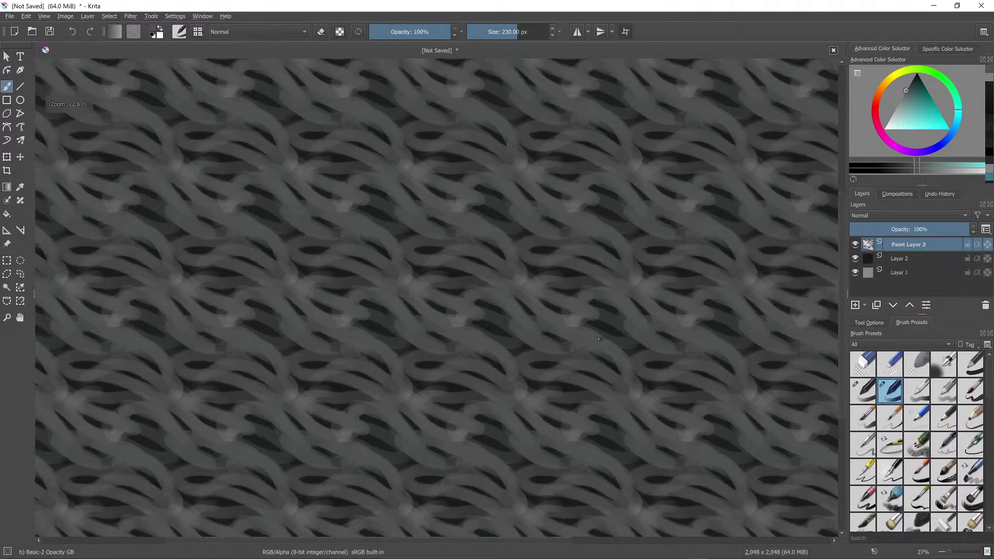
Step: Soften the strand edges around the eye-shaped gap by painting with sampled dark and medium grays
scroll(574, 370, up, 6)
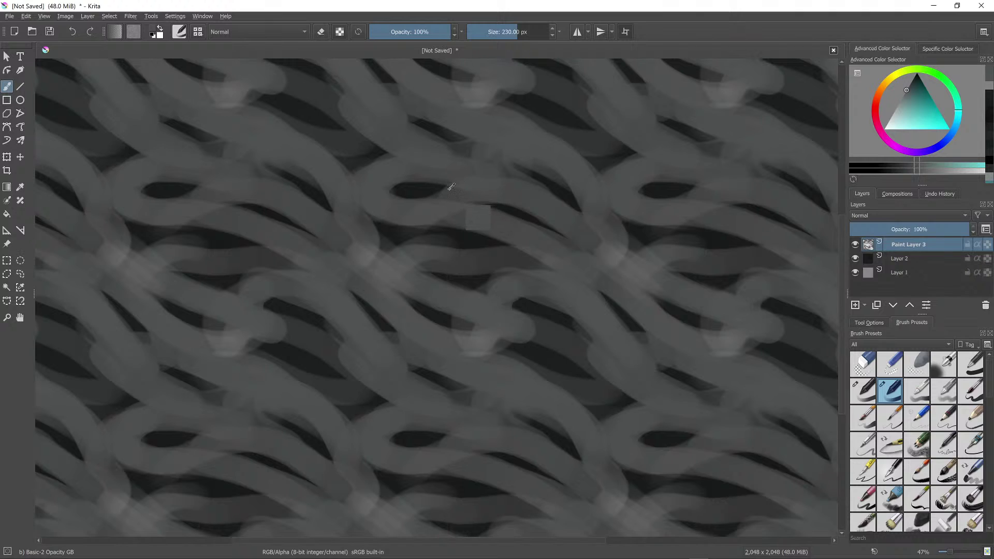
ctrl+click(449, 185)
ctrl+click(438, 187)
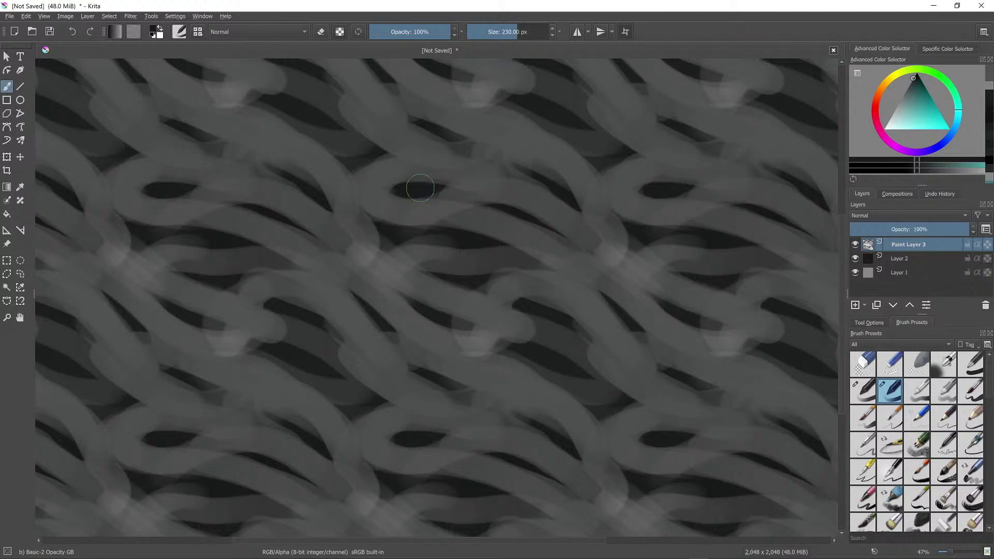
ctrl+click(446, 192)
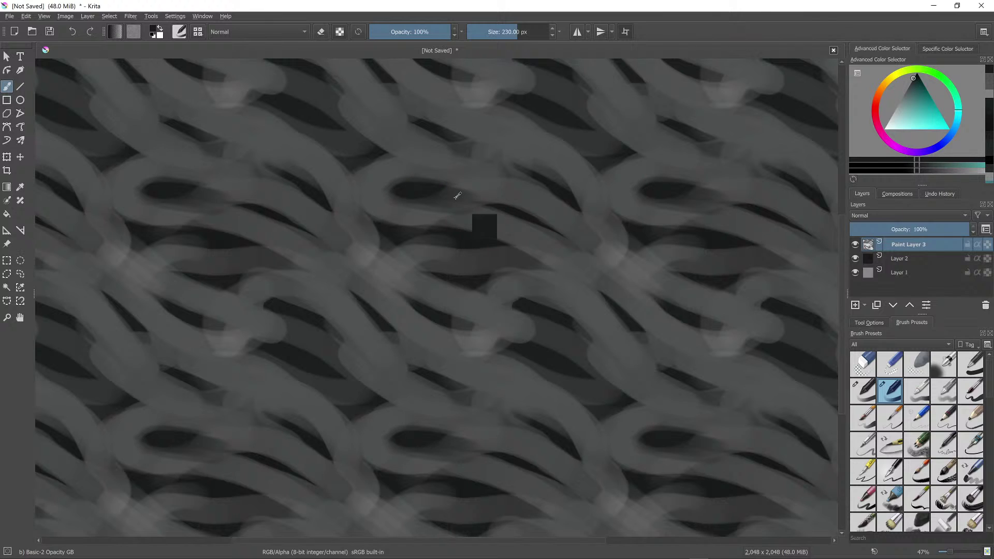
ctrl+click(458, 169)
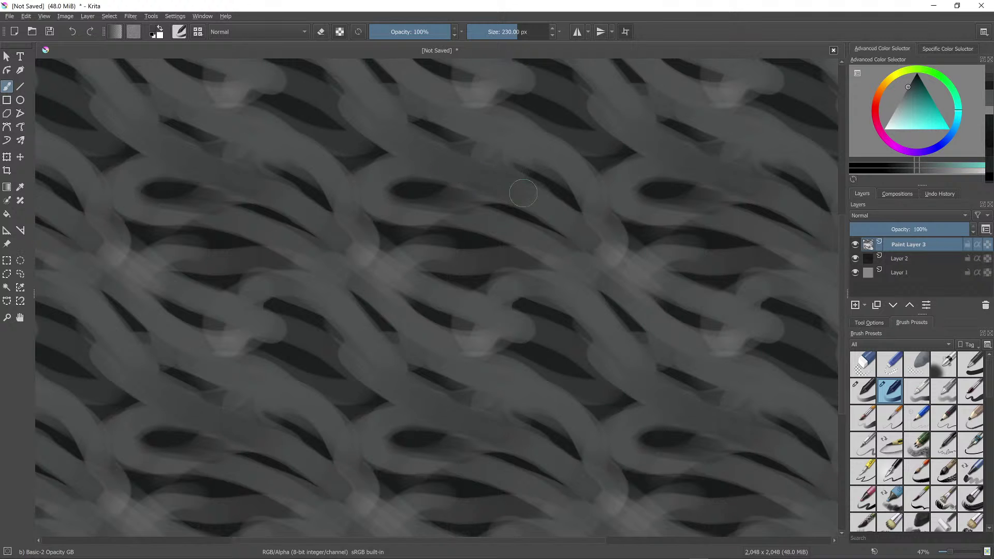
scroll(487, 355, down, 5)
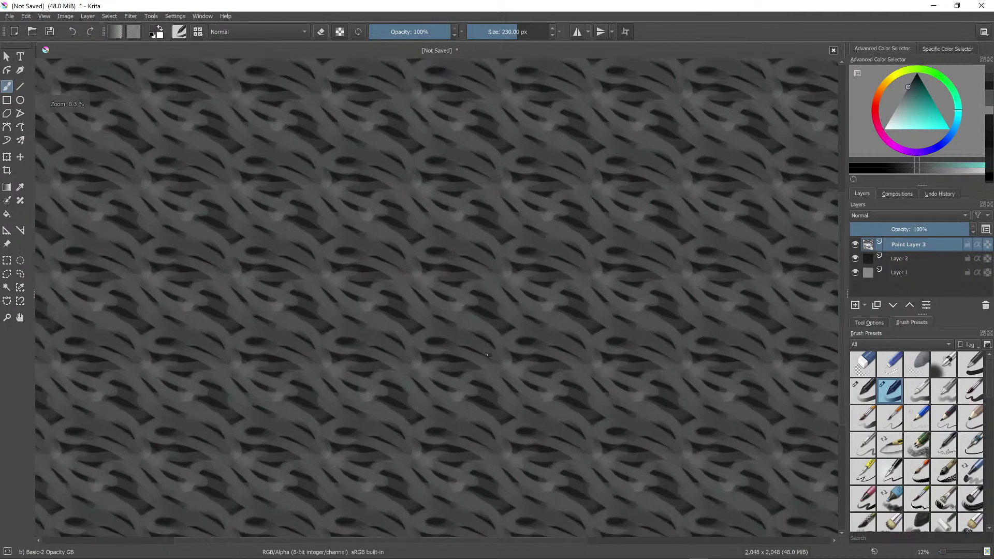
Step: Deepen the gaps between strands with a sampled dark tone and a 135 px brush, undoing the last stroke
scroll(488, 356, up, 3)
ctrl+click(455, 206)
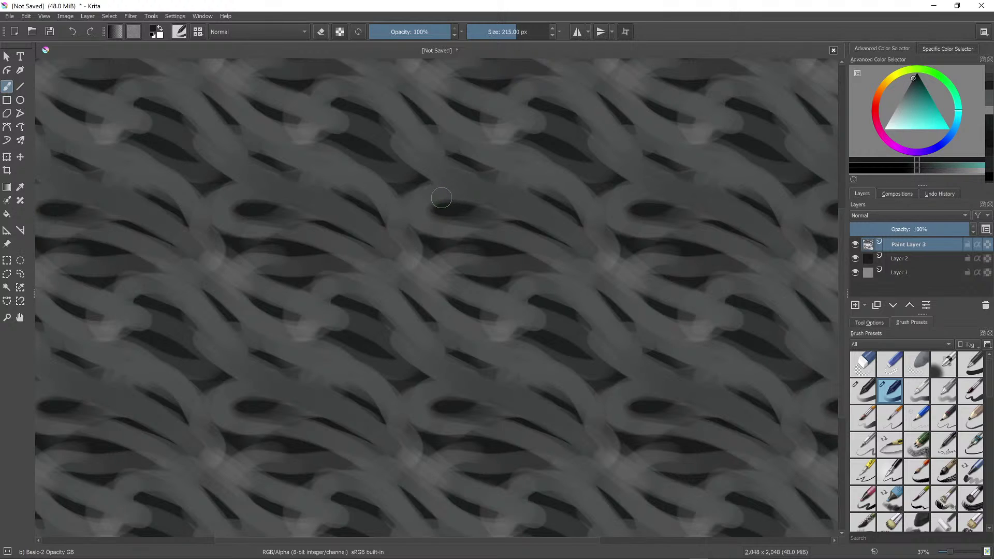
mouse_move(436, 209)
shift+mouse_down()
mouse_move(489, 220)
mouse_move(448, 198)
mouse_move(526, 229)
mouse_move(517, 204)
mouse_move(511, 222)
mouse_move(495, 212)
mouse_move(566, 246)
shift+mouse_up()
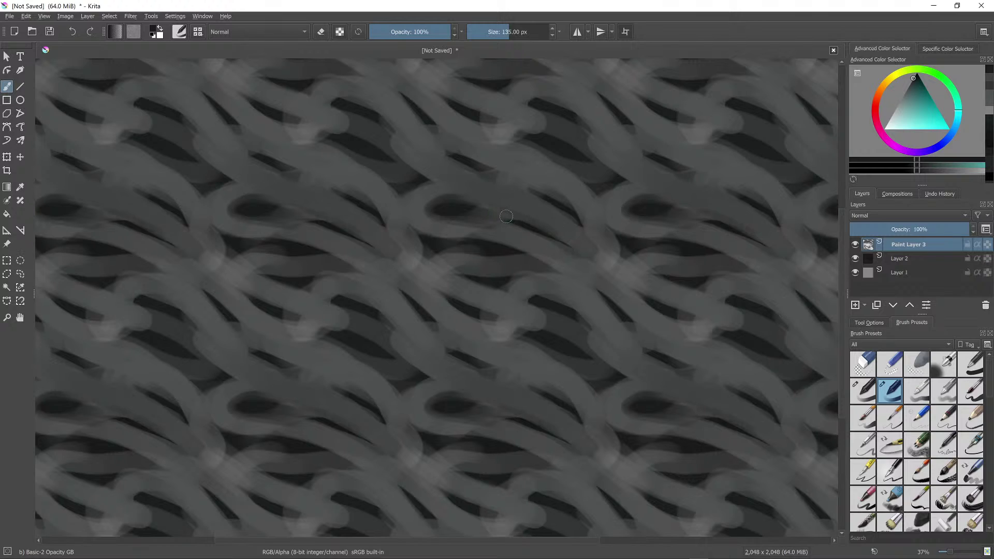
mouse_move(507, 217)
mouse_down()
mouse_move(580, 252)
mouse_move(571, 240)
mouse_up()
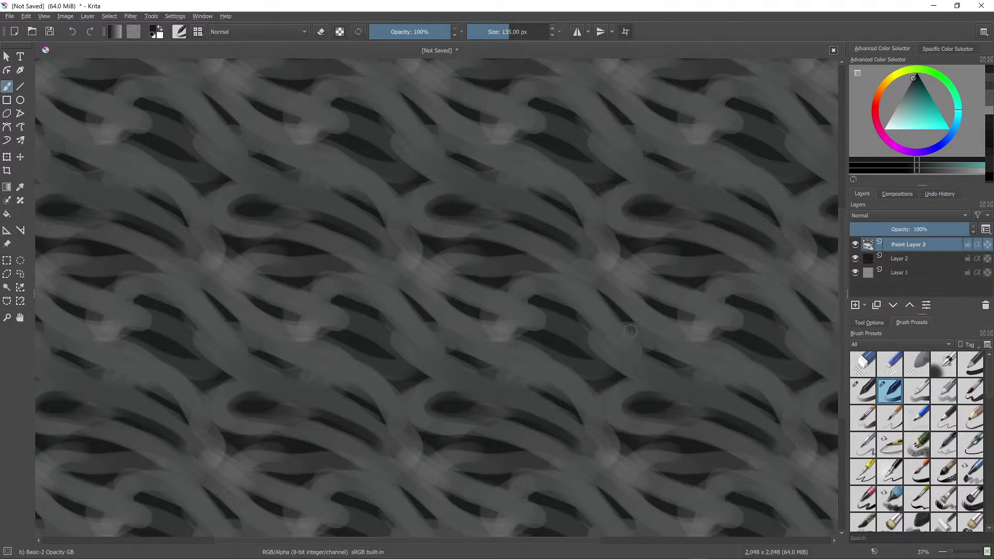
key(ctrl+z)
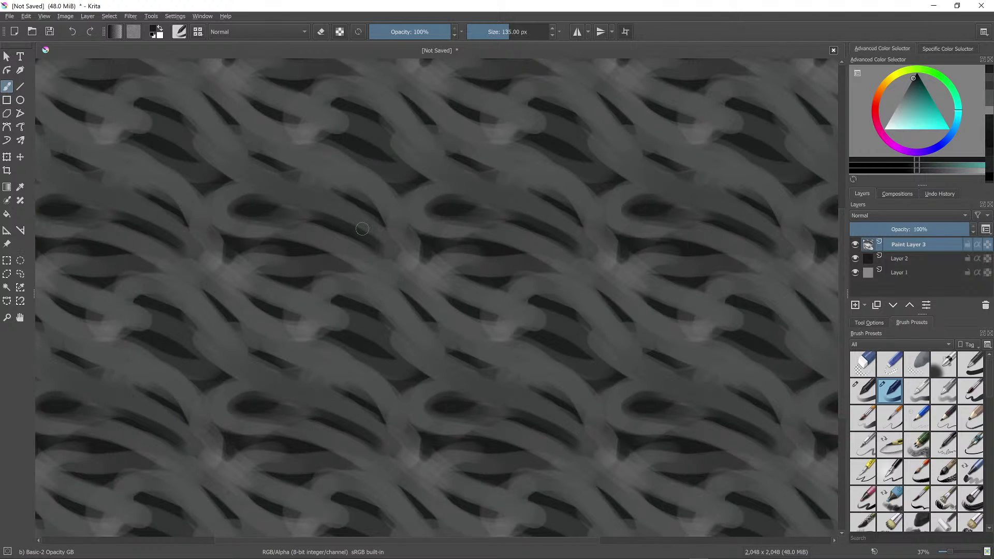
Step: Paint light gray highlights along the upper edges of the curved strands
click(896, 109)
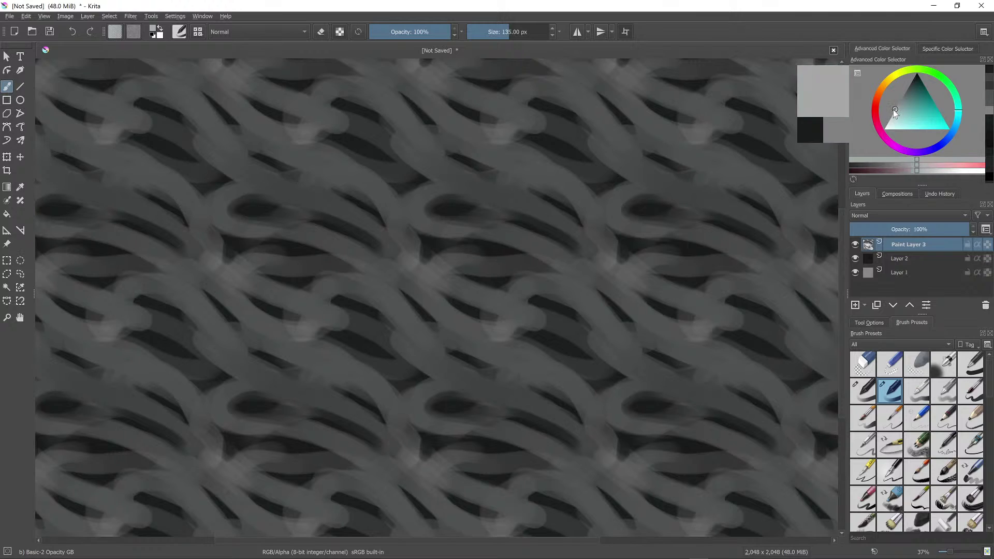
mouse_move(442, 212)
mouse_down()
mouse_move(422, 213)
mouse_move(441, 212)
mouse_move(438, 190)
mouse_move(414, 190)
mouse_move(481, 178)
mouse_up()
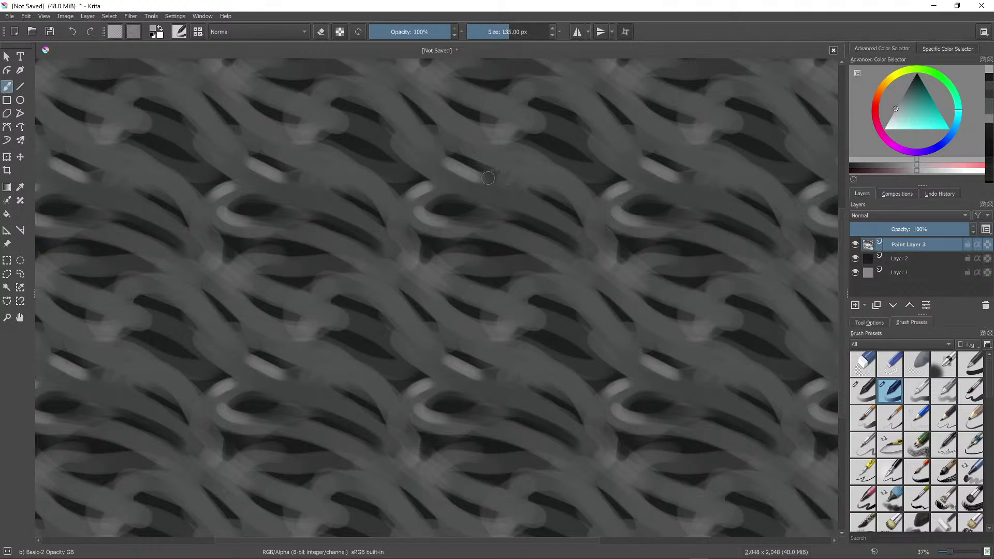
mouse_move(402, 102)
mouse_down()
mouse_move(433, 138)
mouse_move(401, 104)
mouse_up()
mouse_move(346, 83)
mouse_down()
mouse_move(412, 113)
mouse_move(379, 89)
mouse_move(336, 89)
mouse_move(452, 150)
mouse_move(425, 153)
mouse_move(331, 110)
mouse_move(380, 135)
mouse_move(337, 115)
mouse_up()
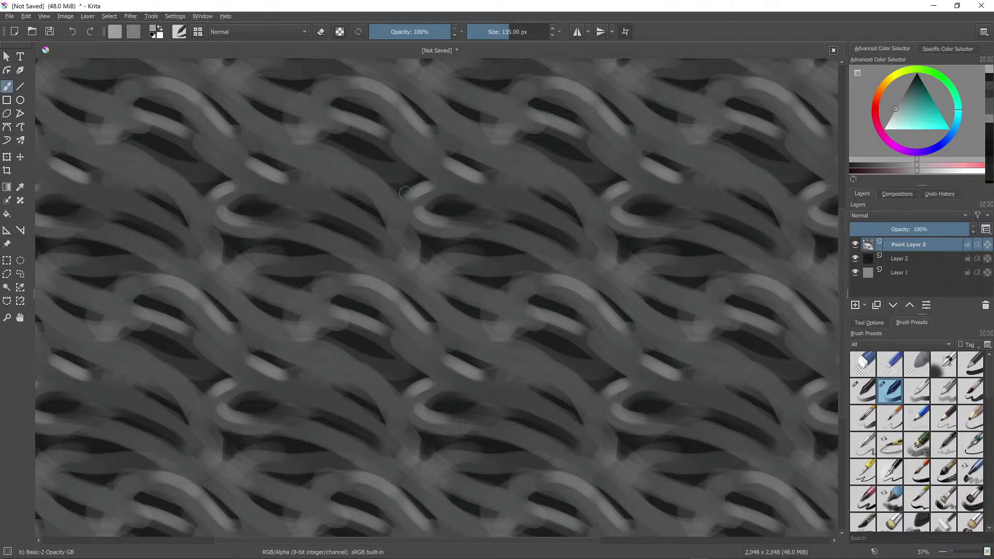
drag(338, 156, 398, 206)
scroll(429, 415, down, 5)
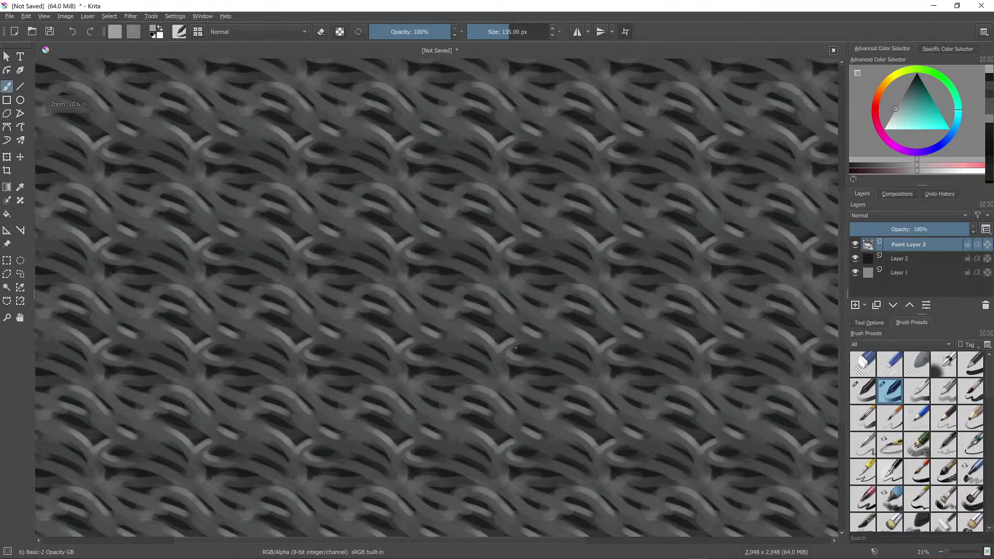
Step: Extend the light gray highlights along the lower wavy strands beneath the eye-shaped gap
scroll(430, 416, up, 6)
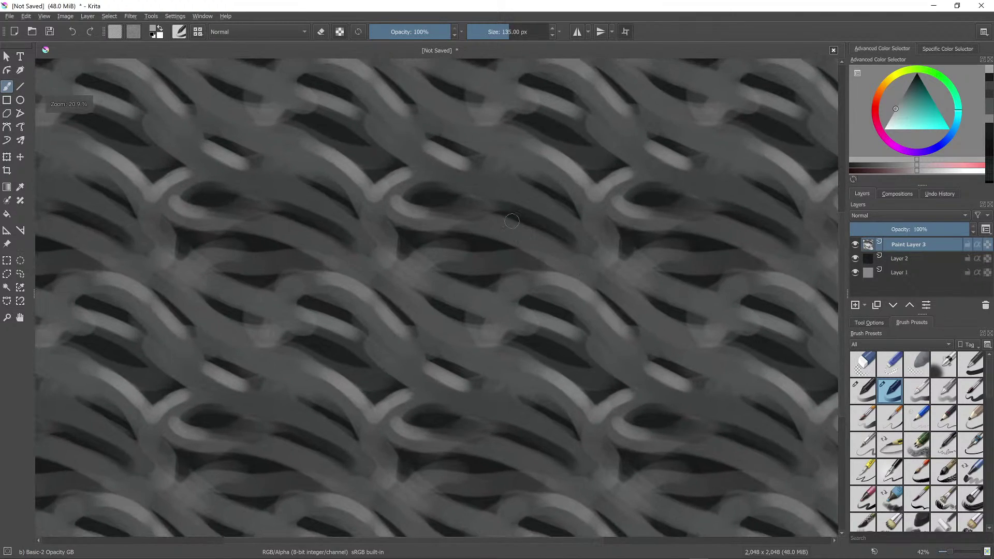
mouse_move(494, 216)
mouse_down()
mouse_move(572, 260)
mouse_move(523, 227)
mouse_move(547, 251)
mouse_move(567, 262)
mouse_up()
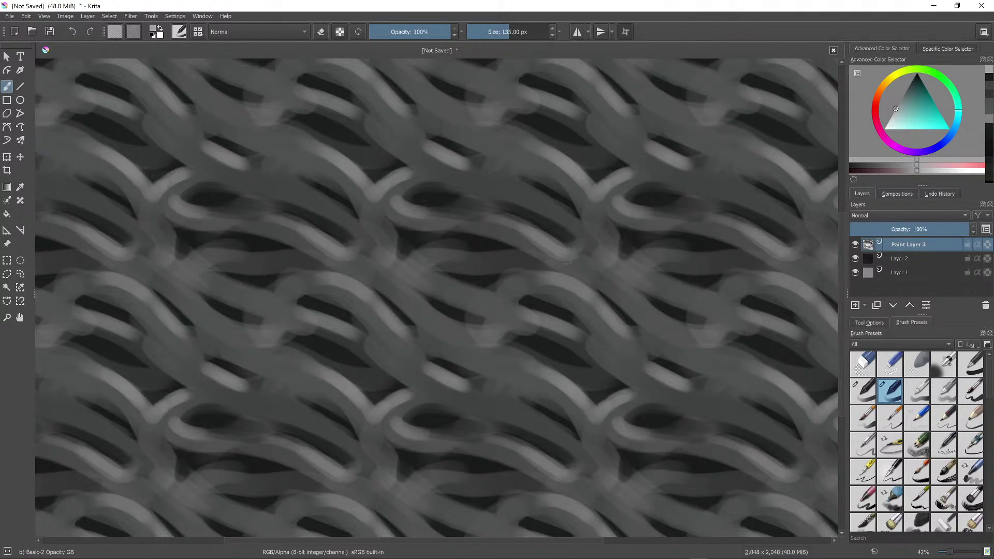
mouse_move(528, 189)
mouse_down()
mouse_move(582, 225)
mouse_move(521, 180)
mouse_up()
scroll(595, 179, down, 5)
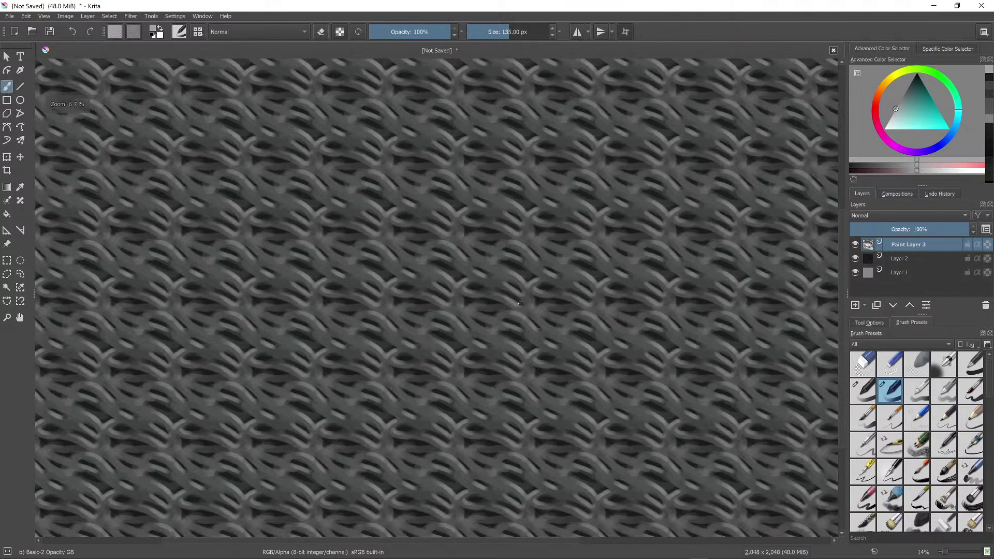
Step: Add finer light gray highlights to the remaining strands, reducing the brush to 90 px
scroll(626, 194, up, 3)
mouse_move(633, 196)
mouse_down()
mouse_move(628, 335)
mouse_move(602, 312)
mouse_up()
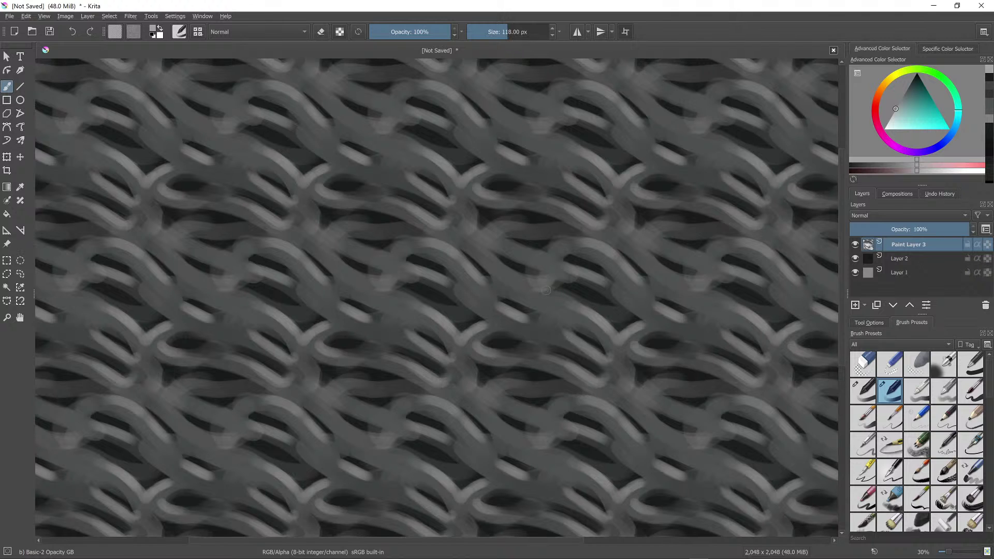
mouse_move(546, 291)
shift+mouse_down()
mouse_move(537, 298)
mouse_move(571, 296)
shift+mouse_up()
scroll(563, 394, down, 3)
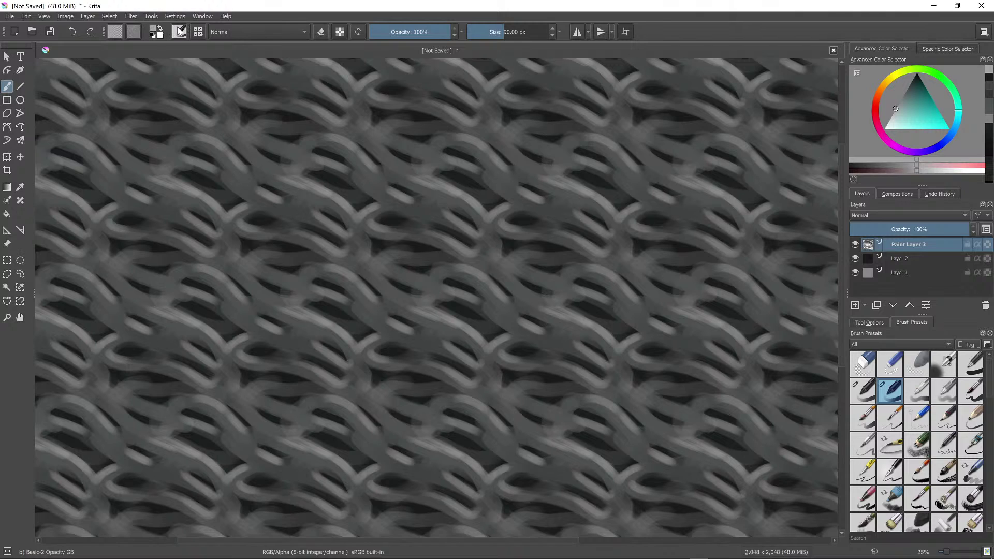
Step: Reset the brush's Flow pressure curve to linear and bow it upward through a point at 65% input and 78% output
click(180, 31)
mouse_move(480, 154)
mouse_down()
mouse_move(484, 145)
mouse_move(466, 165)
mouse_move(487, 147)
mouse_up()
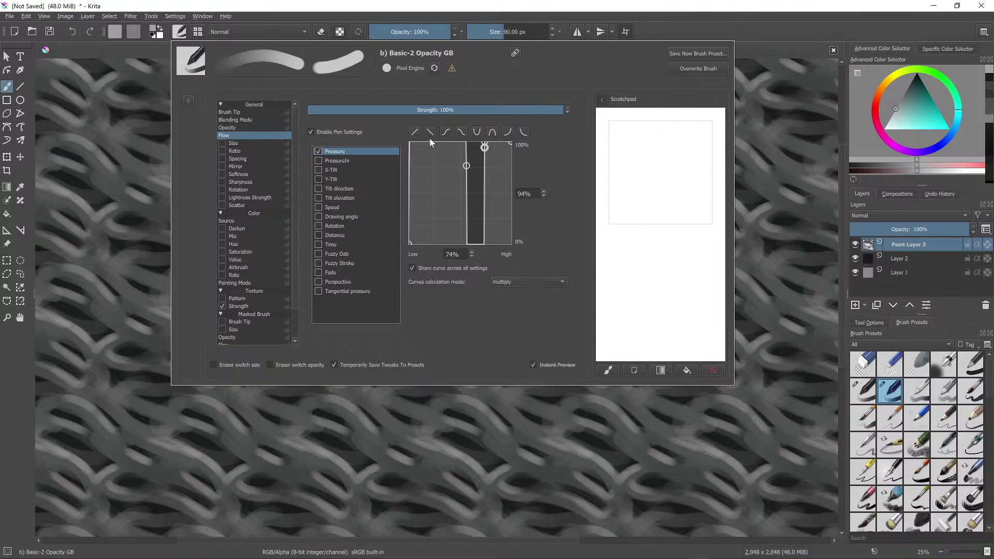
click(415, 131)
drag(488, 169, 476, 163)
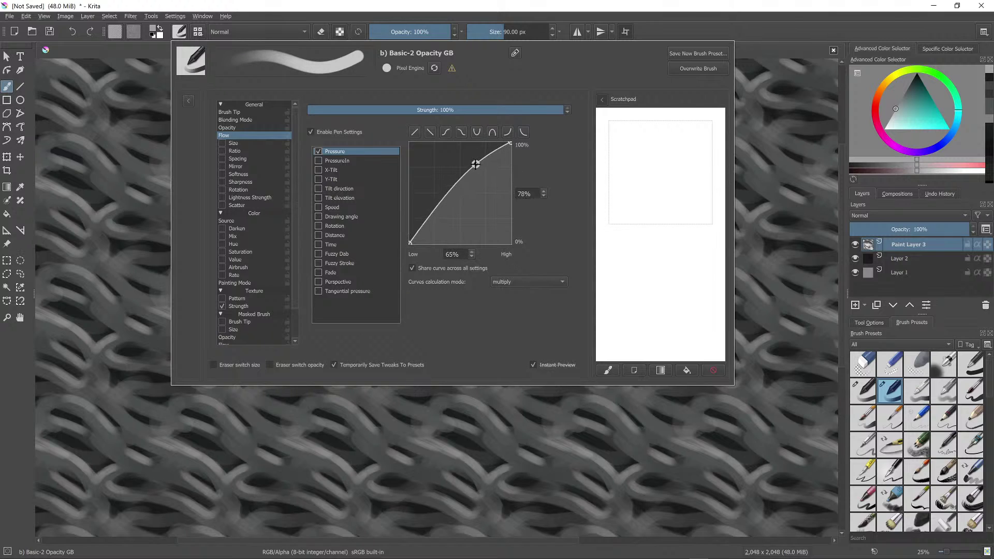
Step: Reset the brush's Opacity pressure curve to linear and bow it upward through a point at 56% input and 68% output
click(252, 127)
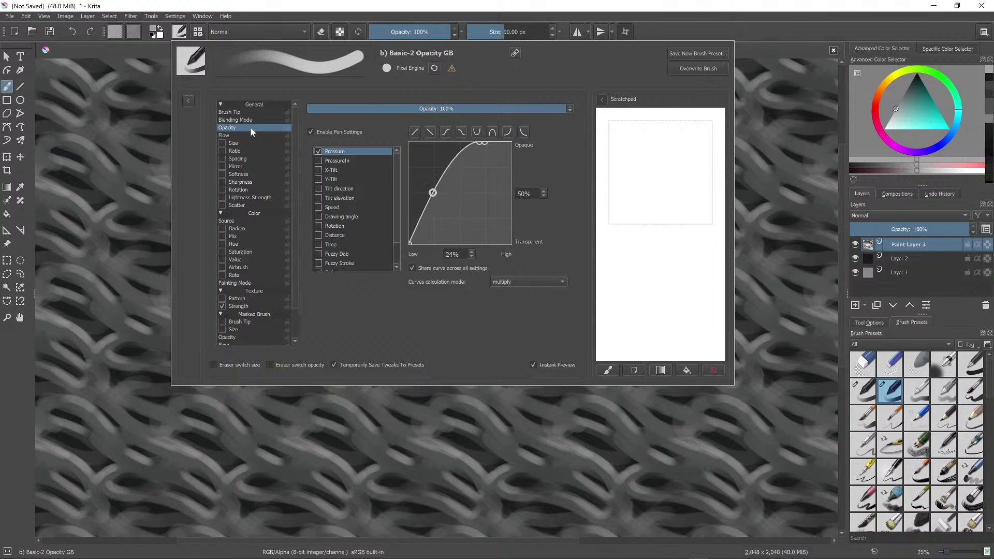
click(416, 132)
drag(479, 176, 467, 174)
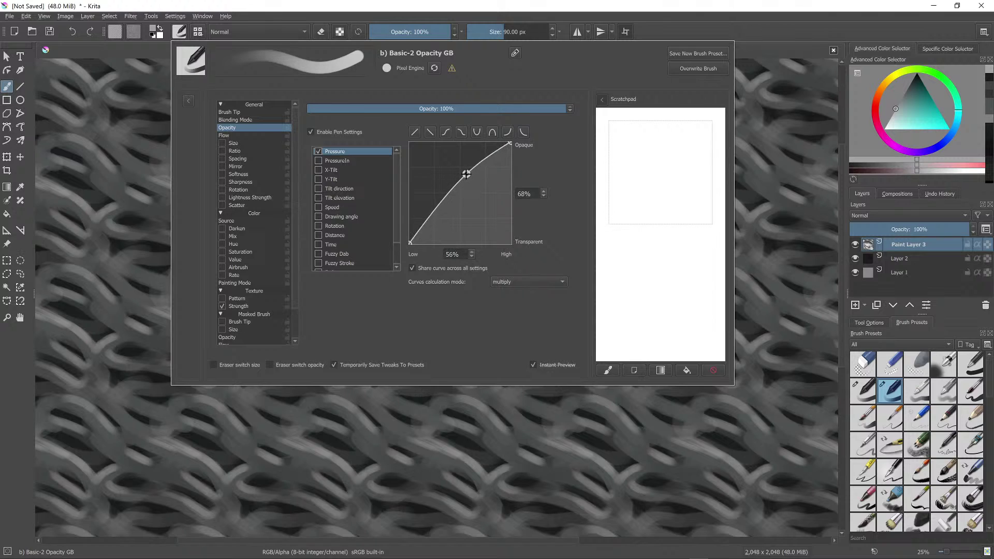
Step: Save the modified brush as a new preset named "b) Basic-2 Opacity GB 2"
click(711, 56)
click(485, 207)
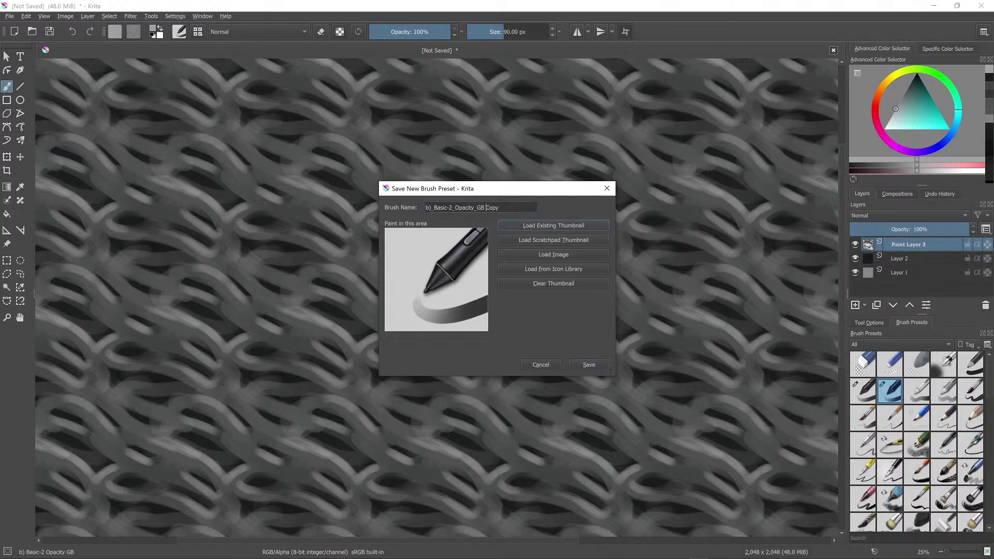
text(2)
click(589, 365)
Step: Try the new 90 px brush with sampled tones on the curled strand, undoing the unwanted strokes
mouse_move(551, 303)
mouse_down()
mouse_move(586, 301)
mouse_move(581, 318)
mouse_move(580, 293)
mouse_move(600, 277)
mouse_move(576, 241)
mouse_move(552, 256)
mouse_move(572, 220)
mouse_move(607, 288)
mouse_move(522, 259)
mouse_move(533, 257)
mouse_move(446, 242)
mouse_move(519, 251)
mouse_up()
key(ctrl+z)
scroll(600, 277, up, 2)
ctrl+click(591, 274)
mouse_move(471, 227)
mouse_down()
mouse_move(550, 255)
mouse_move(452, 215)
mouse_move(532, 239)
mouse_up()
ctrl+click(512, 230)
mouse_move(486, 231)
mouse_down()
mouse_move(539, 242)
mouse_move(484, 207)
mouse_move(511, 193)
mouse_move(491, 231)
mouse_move(525, 235)
mouse_move(472, 217)
mouse_move(503, 214)
mouse_move(471, 233)
mouse_up()
key(ctrl+z)
Step: Refine the boundary between the curled strand's light face and the dark gap inside it using sampled tones
ctrl+click(523, 228)
ctrl+click(466, 214)
ctrl+click(469, 228)
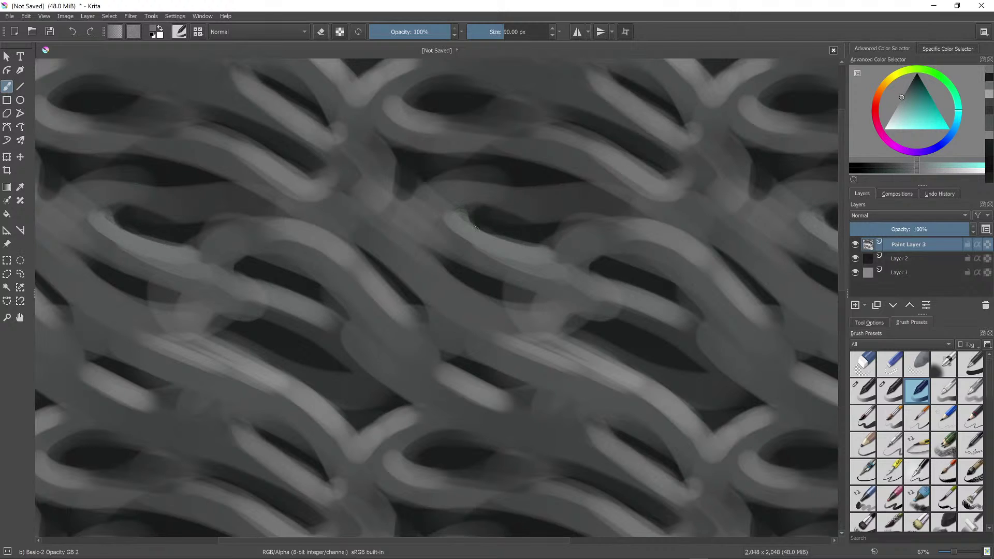
click(476, 227)
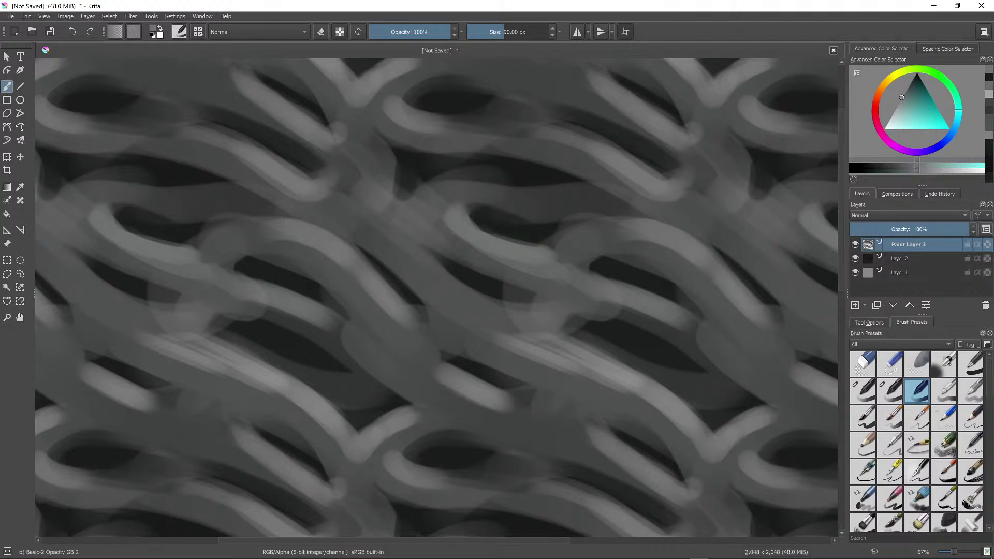
Step: Blend the rounded tip of the curled strand into its surroundings with dark and mid grays sampled nearby
scroll(539, 207, down, 4)
scroll(539, 207, up, 4)
ctrl+drag(536, 196, 452, 253)
ctrl+click(458, 262)
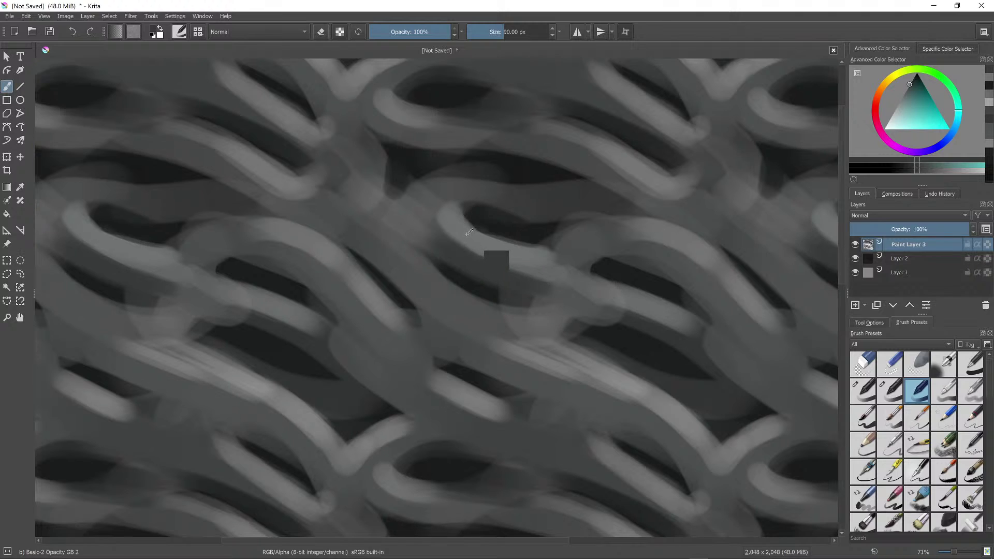
ctrl+click(469, 233)
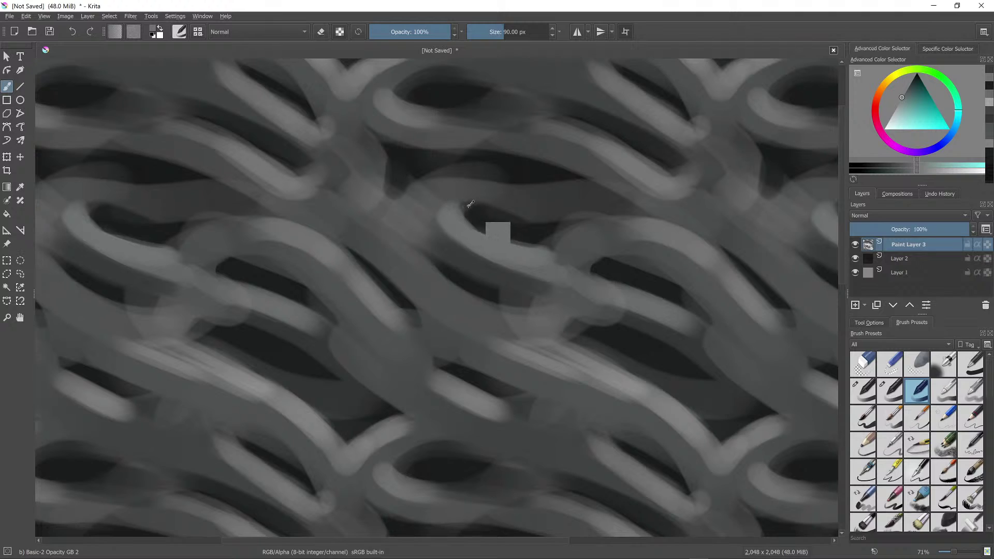
ctrl+click(465, 208)
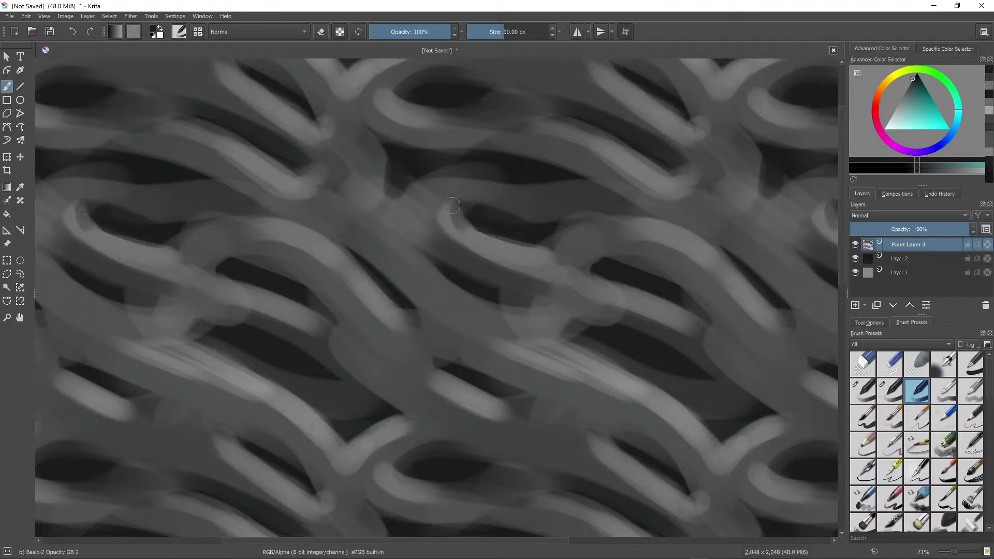
ctrl+click(451, 210)
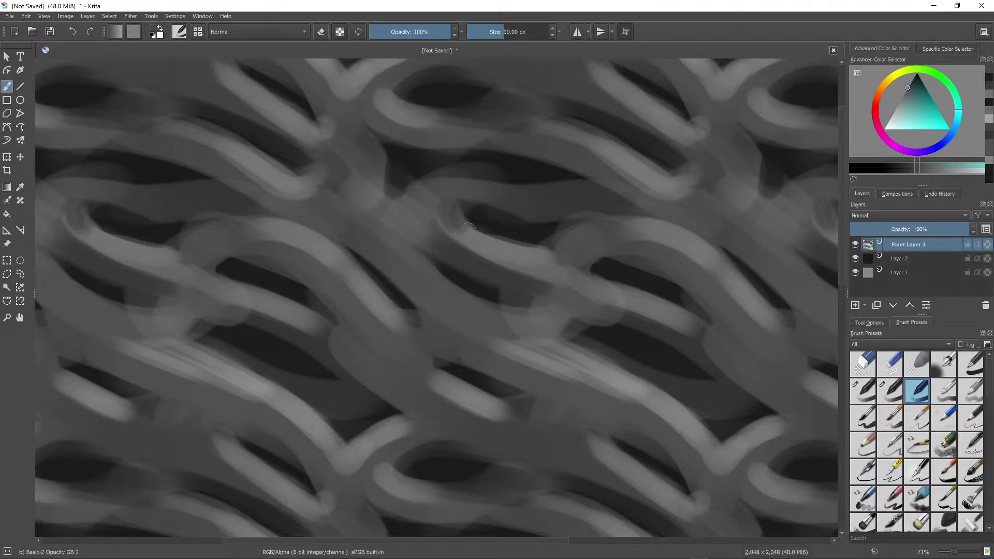
ctrl+click(458, 227)
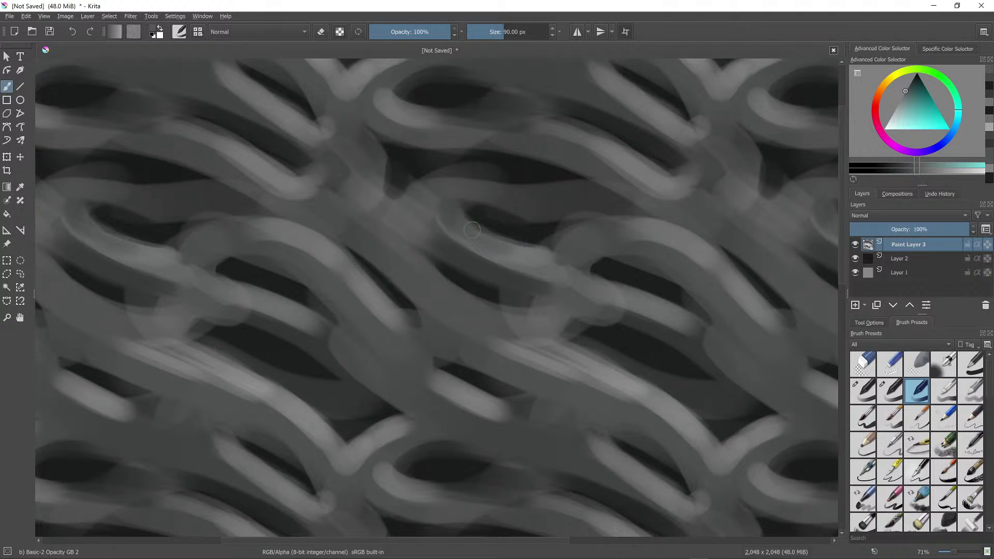
Step: Define the inner edge of the curled strand with a sampled dark gray along the gap
scroll(481, 290, down, 5)
scroll(482, 292, up, 6)
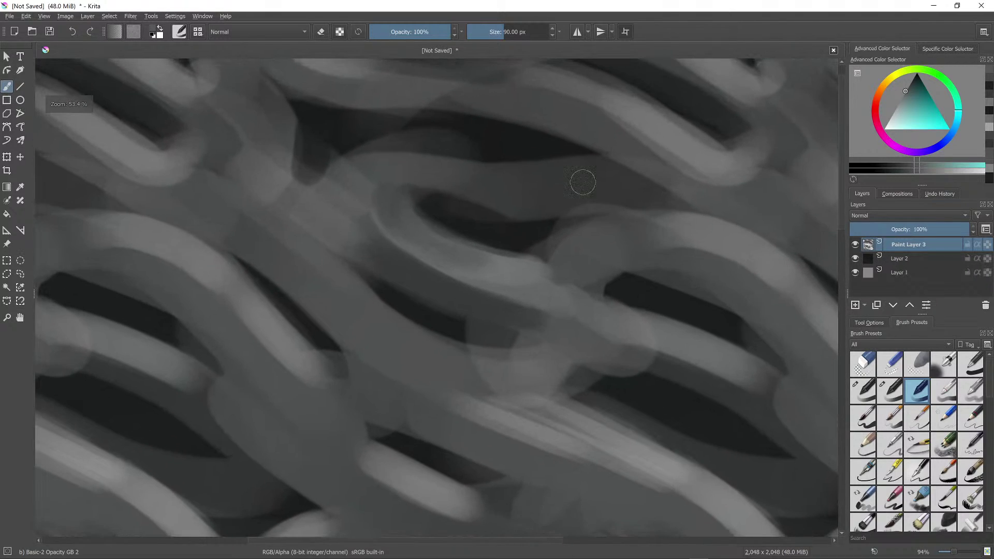
ctrl+click(465, 230)
mouse_move(443, 222)
mouse_down()
mouse_move(505, 244)
mouse_move(444, 225)
mouse_move(472, 227)
mouse_up()
scroll(472, 227, up, 1)
scroll(468, 223, down, 1)
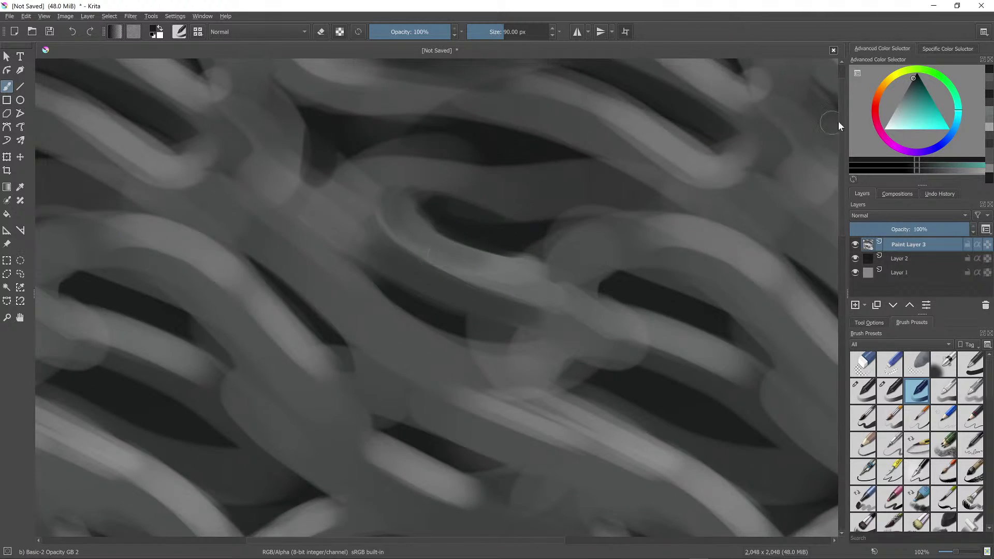
drag(492, 238, 463, 241)
Step: Choose a light gray, reduce the brush to 12 px, and paint a thin rim highlight along the curled strand's outer edge
click(892, 115)
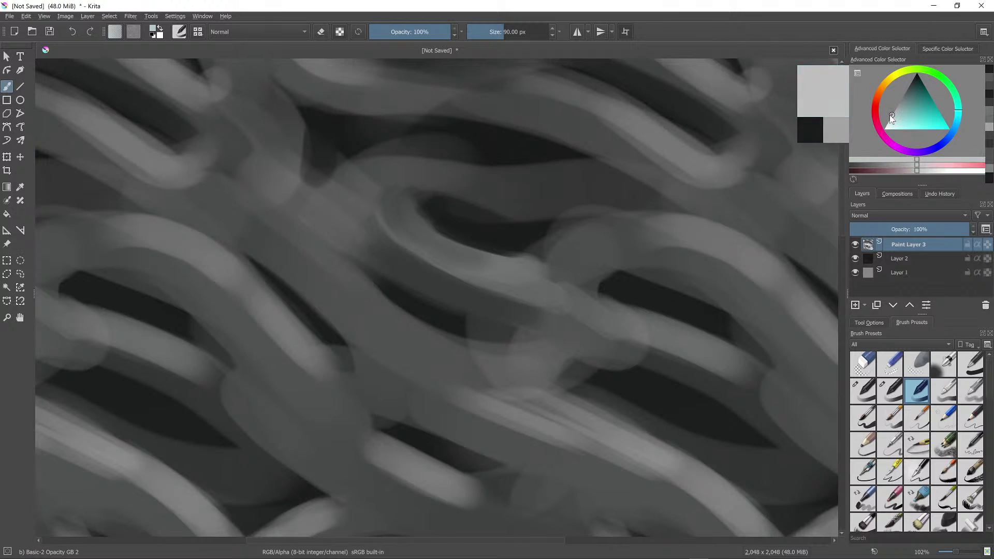
key(bracketleft)
key(bracketleft)
key(bracketleft)
key(bracketleft)
key(bracketleft)
key(bracketleft)
key(bracketleft)
key(bracketleft)
key(bracketleft)
key(bracketleft)
key(bracketleft)
key(bracketleft)
key(bracketleft)
key(bracketleft)
key(bracketleft)
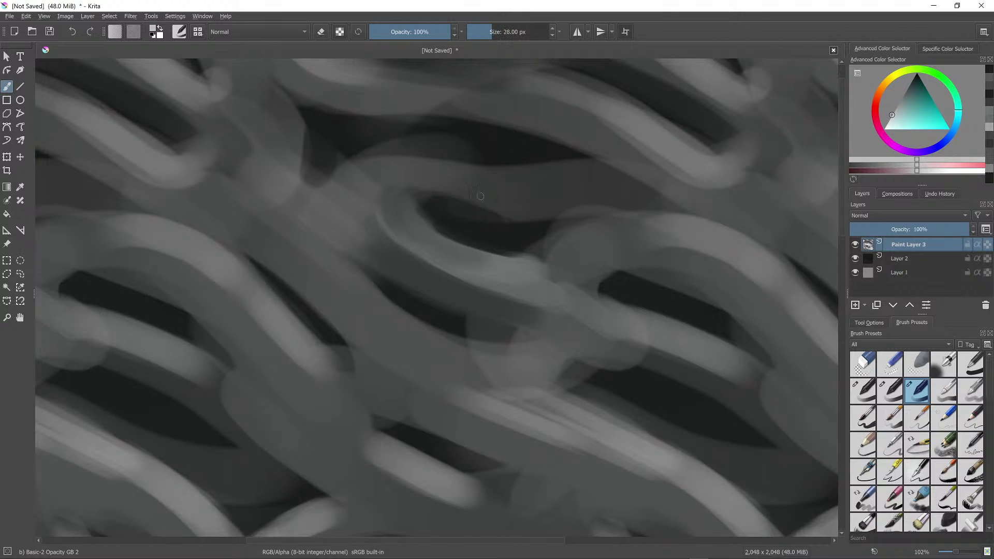
drag(378, 217, 394, 237)
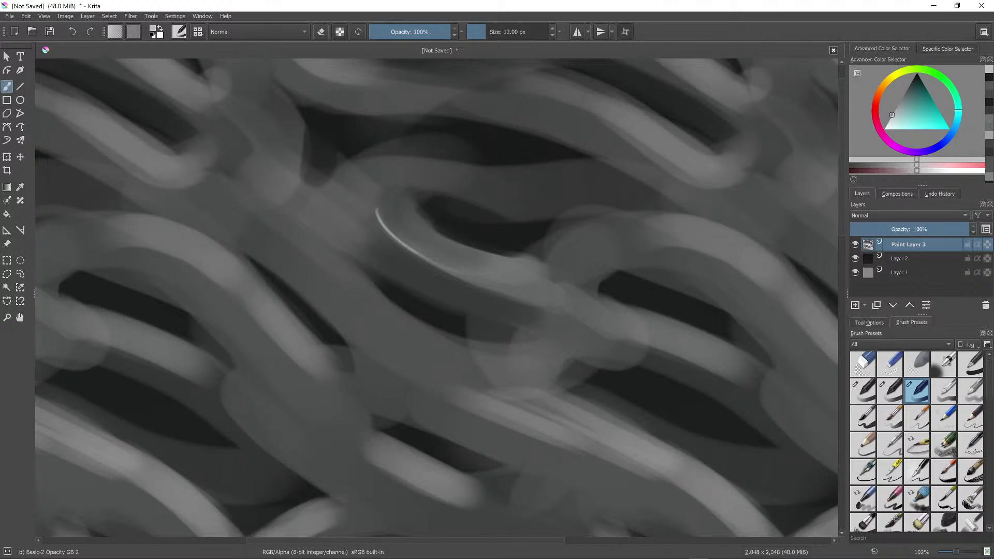
mouse_move(444, 271)
mouse_down()
mouse_move(517, 291)
mouse_move(466, 370)
mouse_move(377, 440)
mouse_up()
Step: Extend the thin rim highlight around the rounded tip of the curled strand
scroll(375, 440, up, 5)
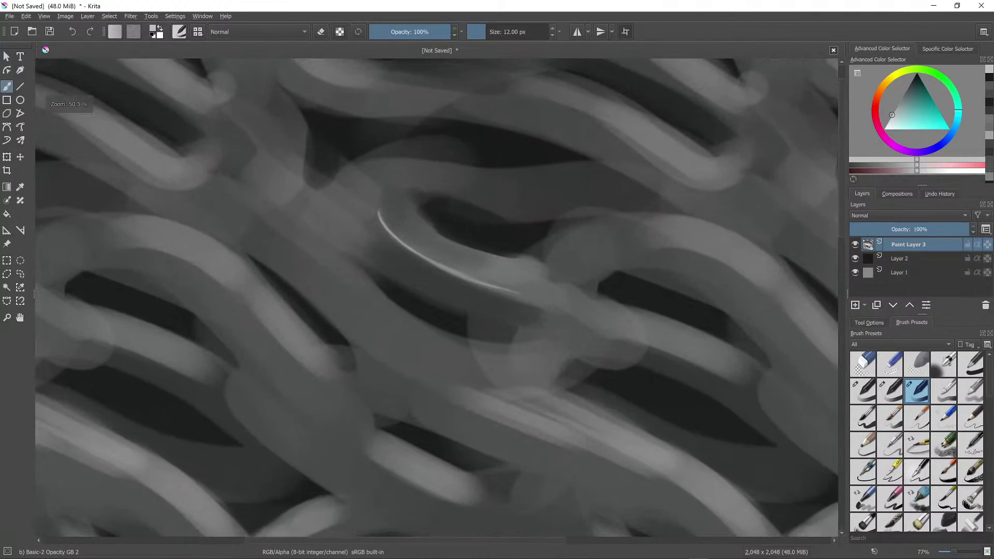
drag(380, 216, 394, 191)
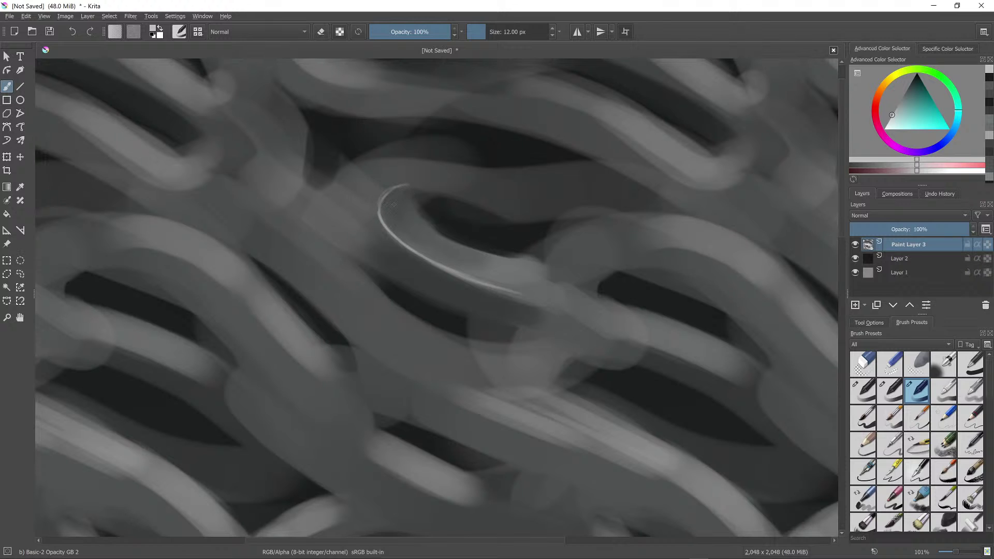
scroll(393, 205, down, 4)
scroll(550, 248, up, 3)
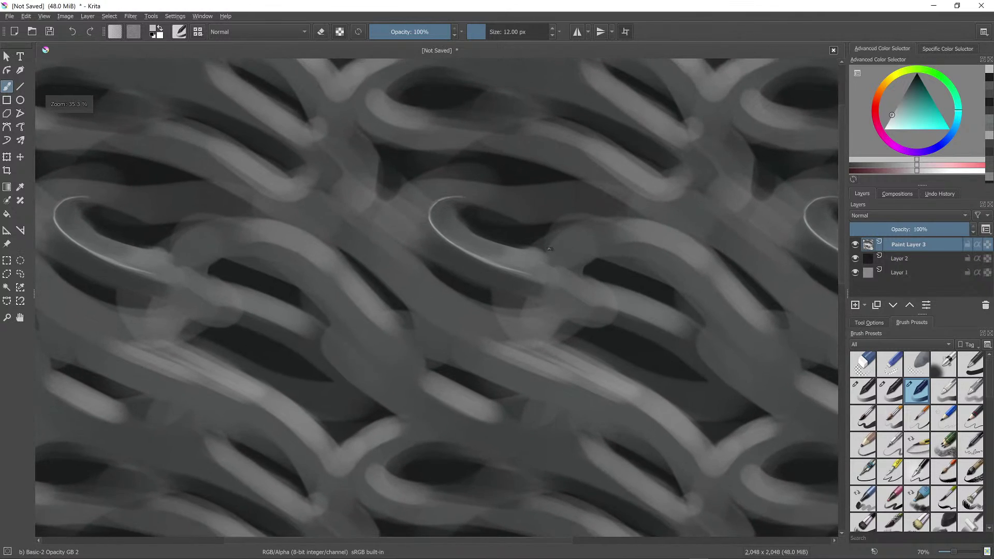
Step: Undo a stray stroke and continue the rim highlight from the curled strand down along the lower edge of the connecting strand
drag(565, 317, 506, 339)
key(ctrl+z)
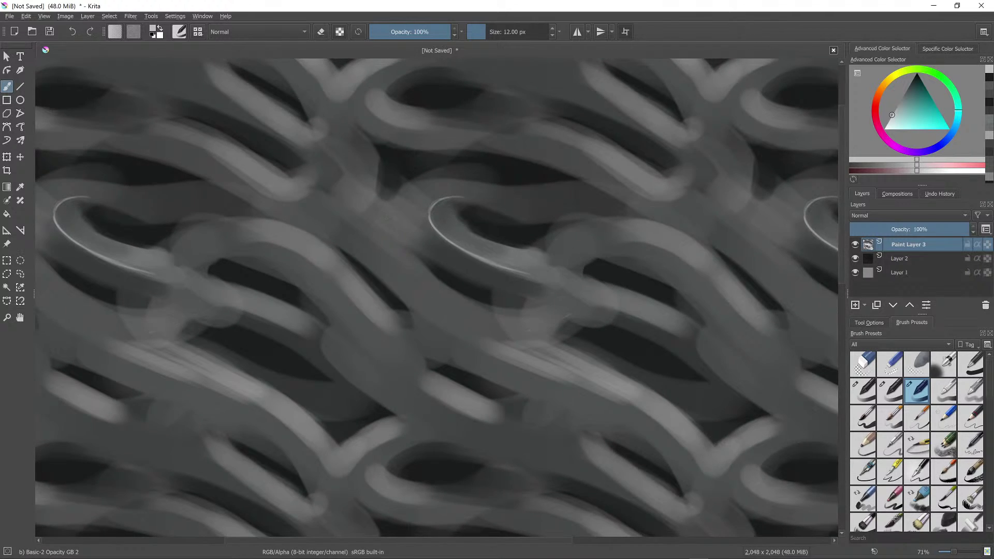
drag(524, 275, 672, 332)
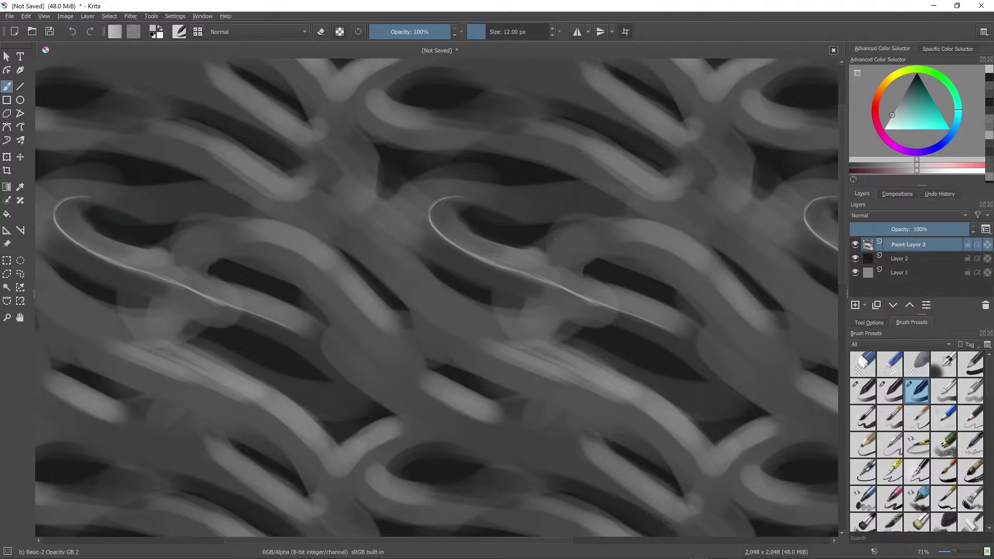
mouse_move(615, 311)
mouse_down()
mouse_move(698, 346)
mouse_move(604, 383)
mouse_up()
scroll(551, 412, down, 2)
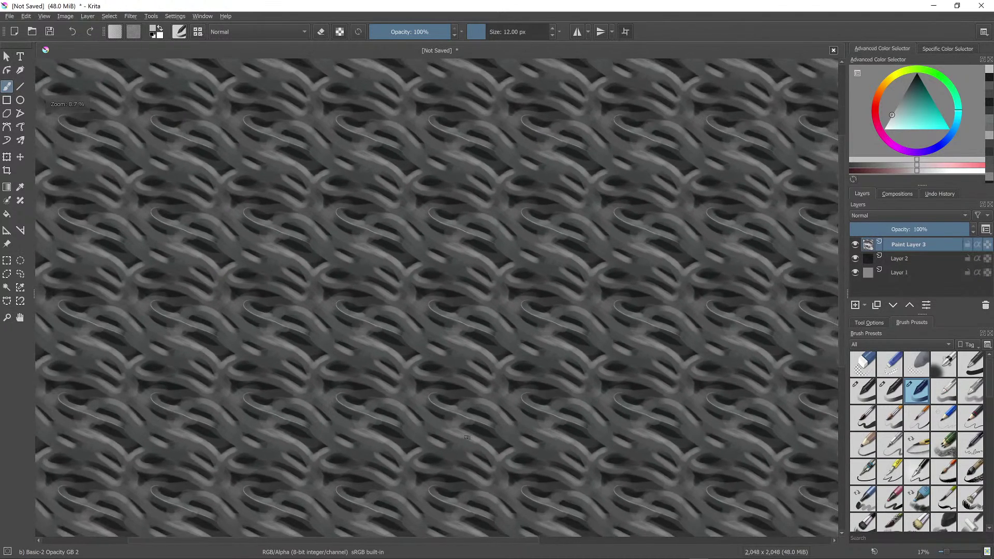
Step: Enlarge the brush to 28 px and paint a tapered light web branching off the curled strand's tip
scroll(551, 412, up, 6)
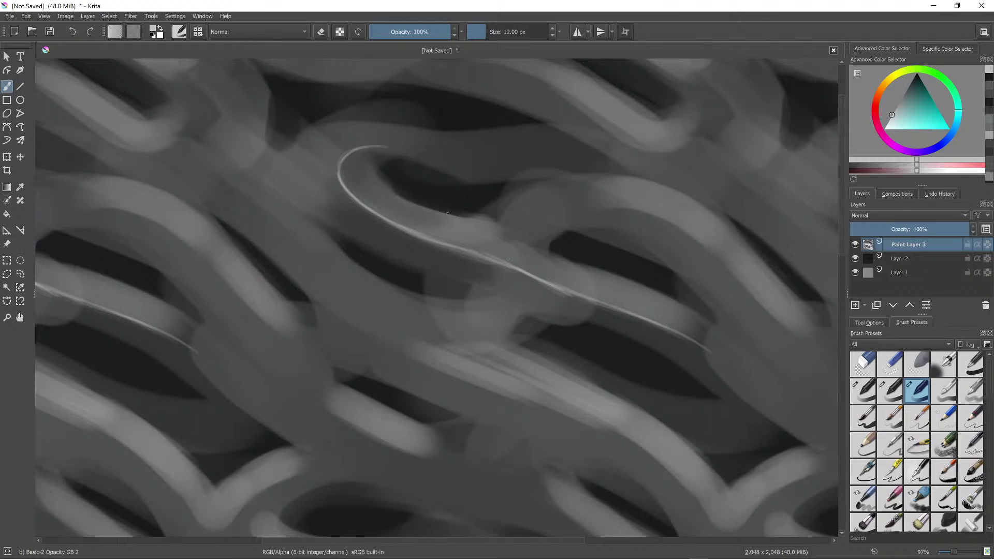
drag(366, 175, 449, 251)
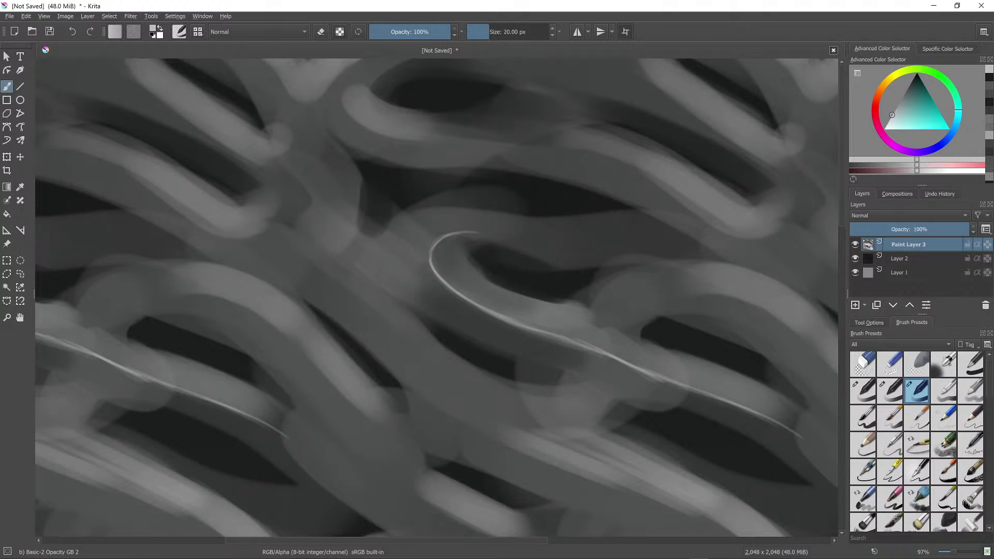
key(bracketright)
key(bracketright)
key(bracketright)
mouse_move(434, 243)
mouse_down()
mouse_move(420, 232)
mouse_move(443, 239)
mouse_move(404, 214)
mouse_move(436, 234)
mouse_move(419, 221)
mouse_up()
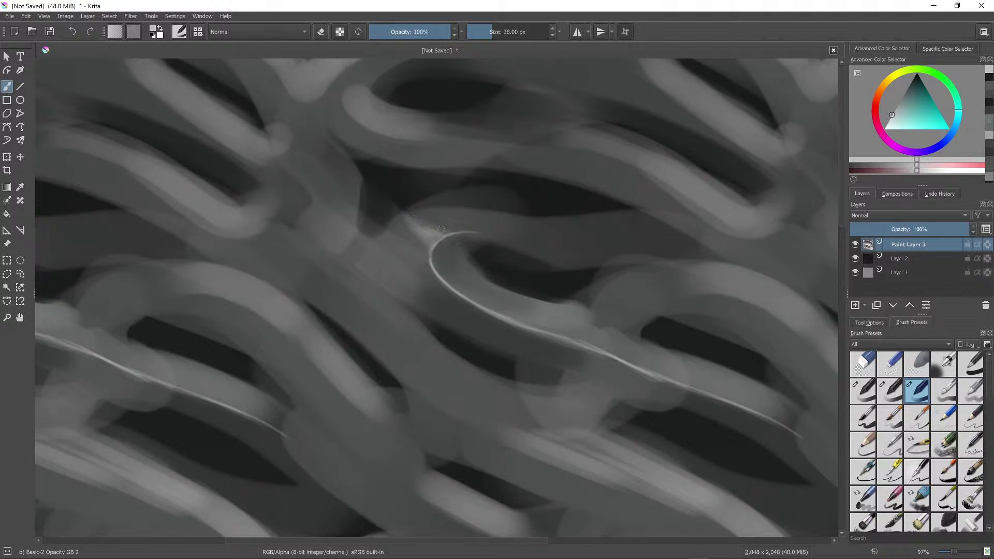
Step: Use a 20 px brush to highlight the strand sweeping below the curl and connect it to the curled strand's rim
scroll(528, 222, down, 4)
scroll(528, 222, up, 4)
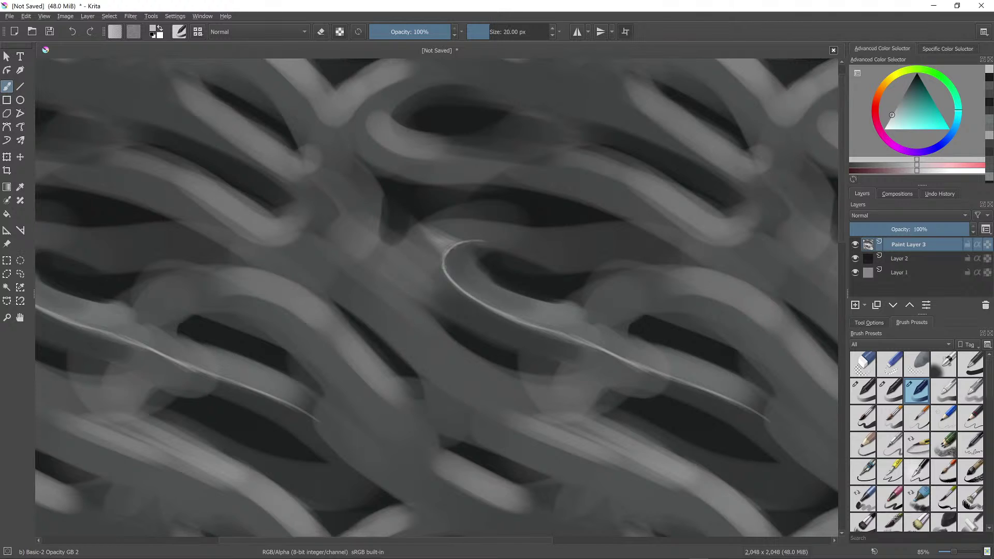
mouse_move(326, 263)
mouse_down()
mouse_move(394, 312)
mouse_move(374, 288)
mouse_move(460, 372)
mouse_move(420, 341)
mouse_move(494, 386)
mouse_move(442, 362)
mouse_move(526, 393)
mouse_move(642, 368)
mouse_up()
scroll(666, 364, down, 4)
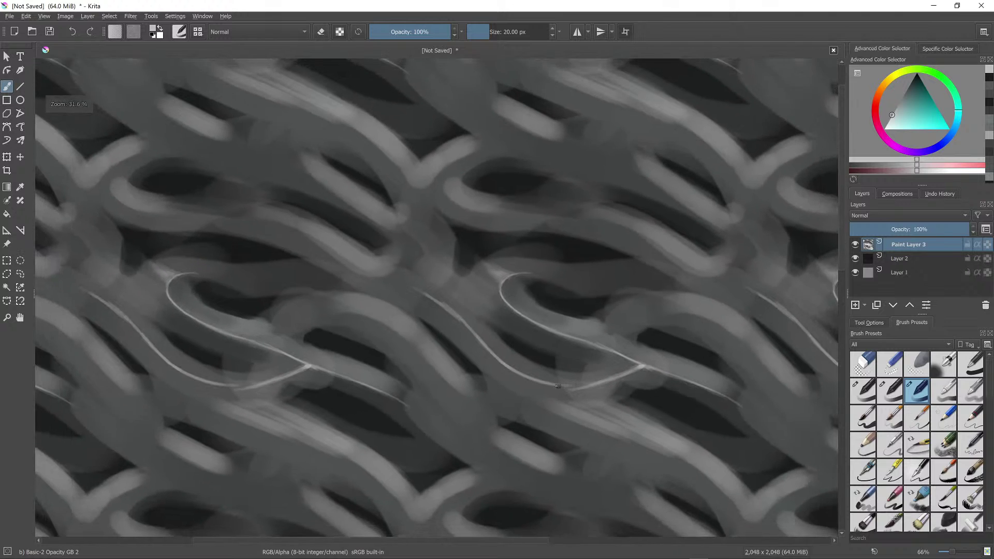
scroll(666, 364, up, 2)
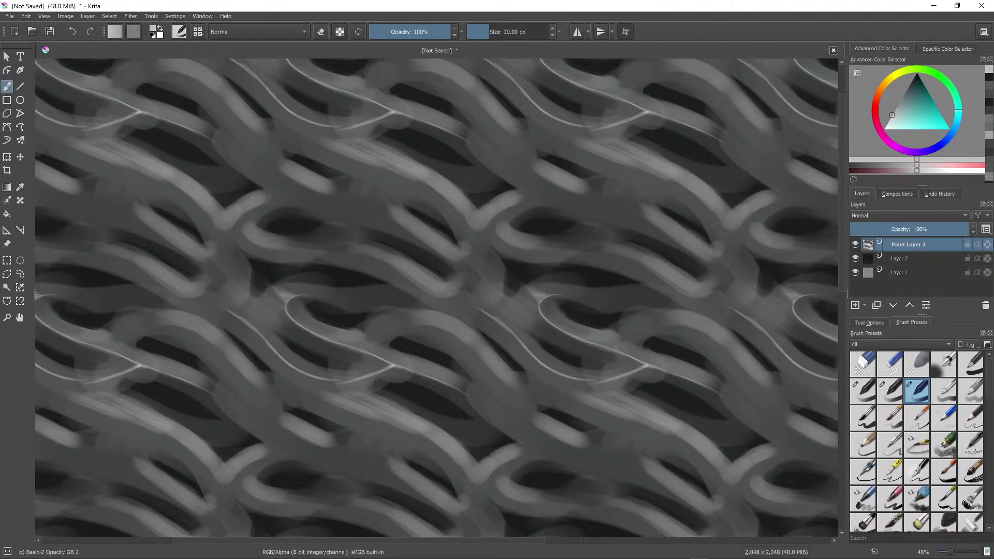
Step: Paint a thin light rim over the arched strand and down to its junction with the sweeping strand
mouse_move(617, 348)
mouse_down()
mouse_move(638, 329)
mouse_move(694, 325)
mouse_up()
mouse_move(691, 326)
mouse_down()
mouse_move(562, 306)
mouse_move(323, 240)
mouse_move(392, 289)
mouse_move(433, 299)
mouse_up()
mouse_move(657, 299)
mouse_down()
mouse_move(702, 299)
mouse_move(704, 286)
mouse_up()
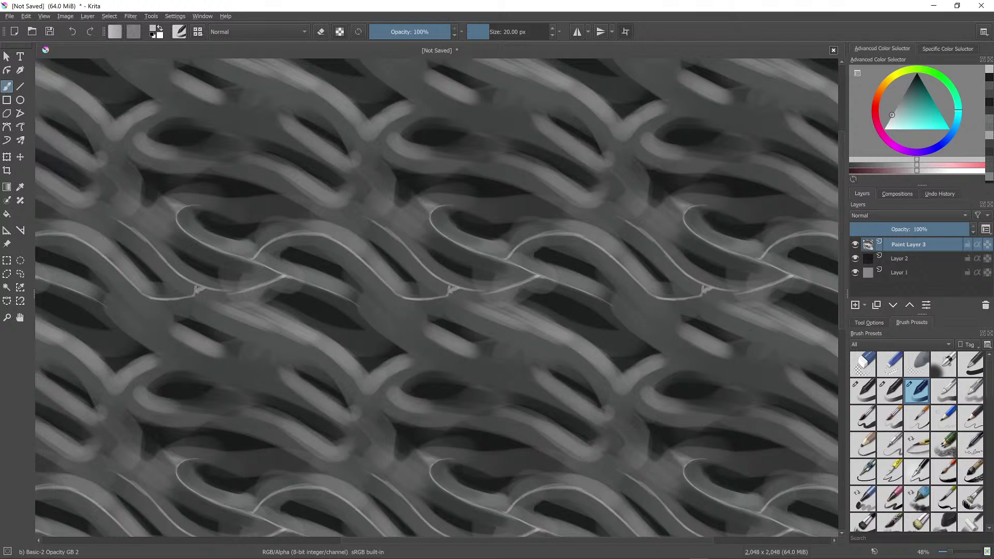
Step: Paint thin light rims along the wavy strand above the curl and link them to the strand below
drag(374, 220, 319, 203)
drag(283, 176, 332, 205)
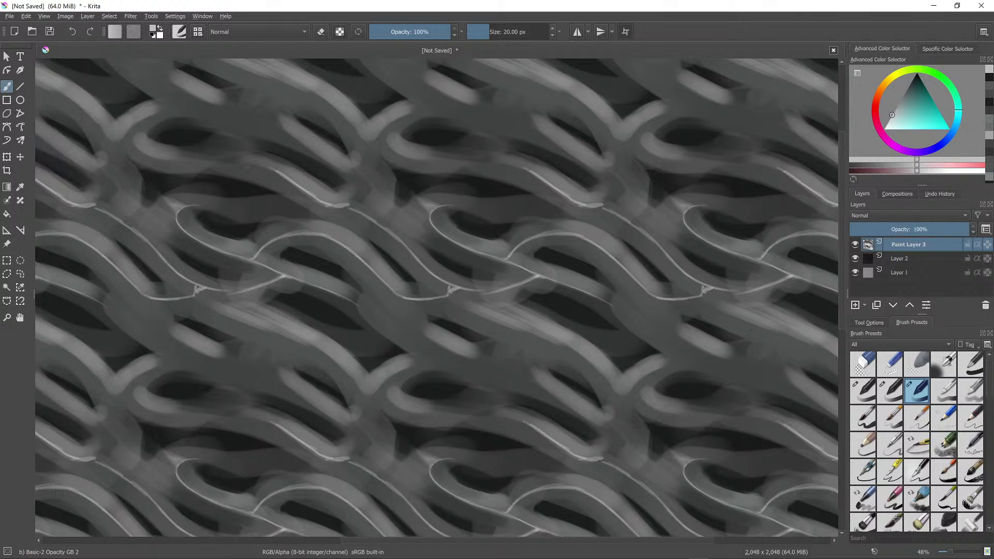
mouse_move(236, 162)
mouse_down()
mouse_move(273, 169)
mouse_move(241, 164)
mouse_up()
drag(261, 168, 334, 198)
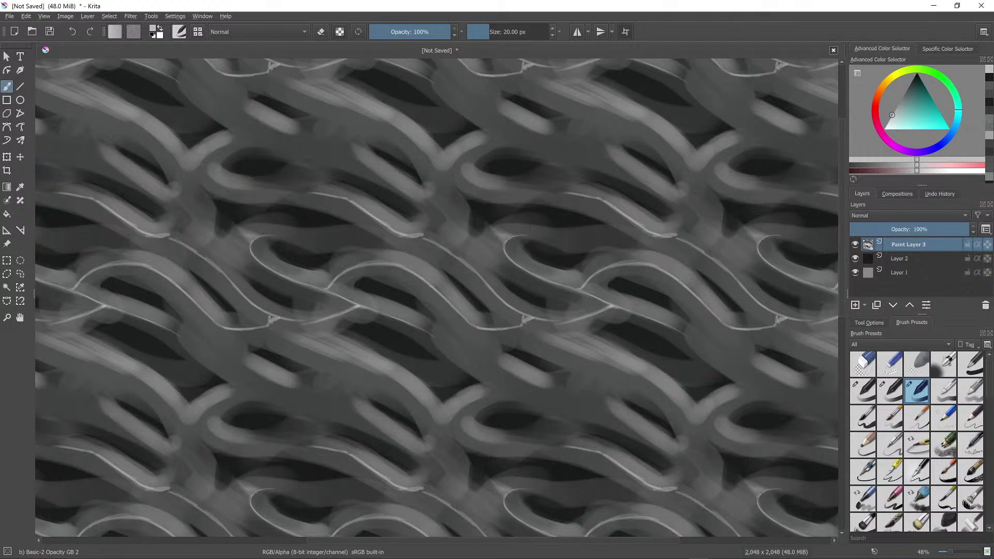
Step: Carry the thin light rim around the looped strand beneath the eye-shaped gap
drag(199, 165, 213, 180)
mouse_move(200, 164)
mouse_down()
mouse_move(235, 189)
mouse_move(330, 197)
mouse_up()
mouse_move(340, 189)
mouse_down()
mouse_move(362, 192)
mouse_move(566, 253)
mouse_up()
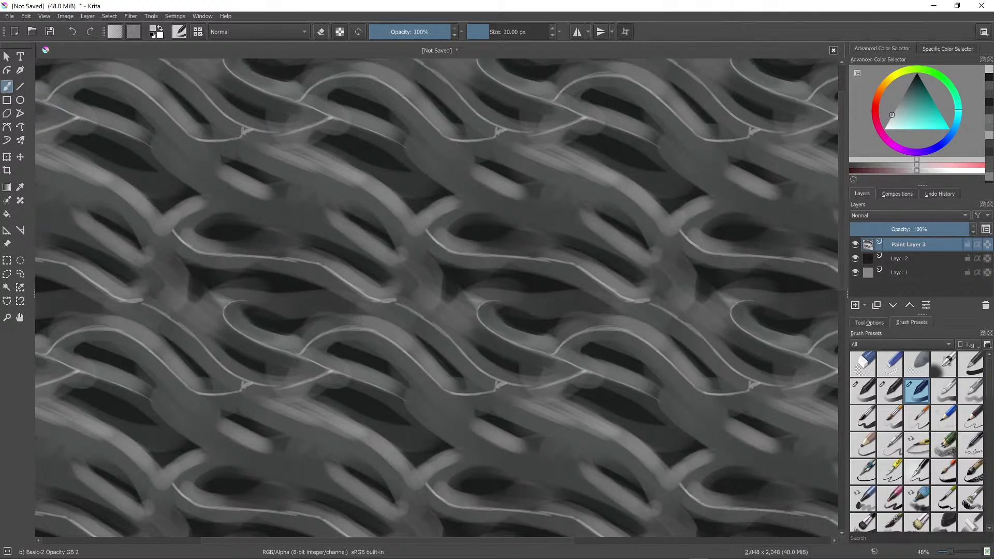
Step: Highlight the wavy strand's hooked end and the short diagonal strand, bridging the rim to the neighbouring loop
drag(409, 288, 393, 302)
mouse_move(334, 226)
mouse_down()
mouse_move(396, 262)
mouse_move(408, 234)
mouse_up()
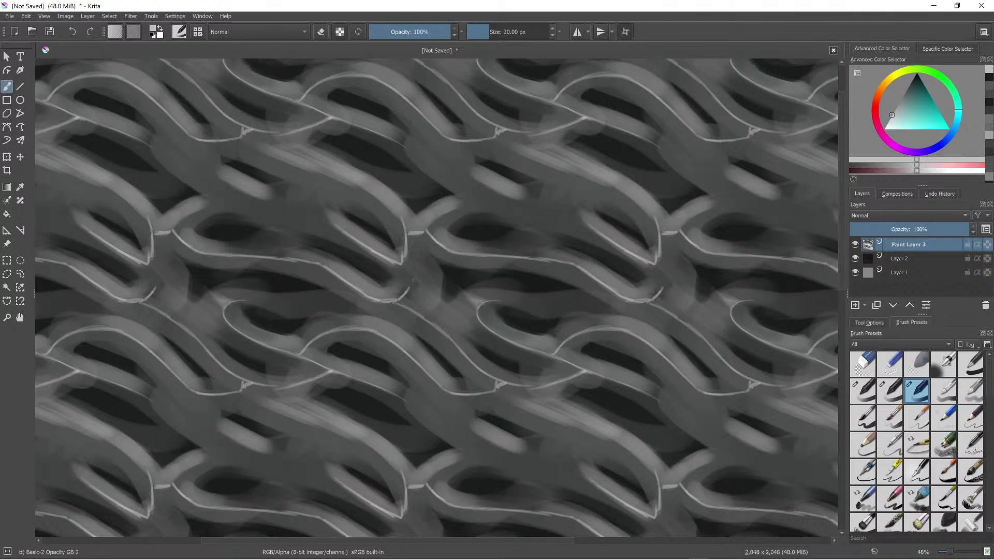
mouse_move(408, 288)
mouse_down()
mouse_move(405, 249)
mouse_move(412, 327)
mouse_up()
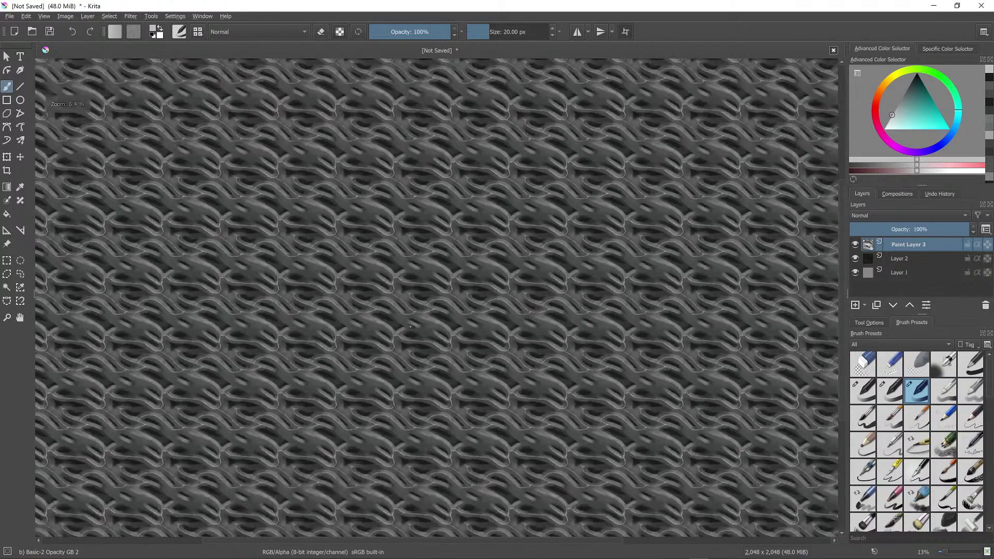
Step: Paint short light rim strokes from the junction's lower tip down to the wavy strand below it
scroll(411, 327, up, 5)
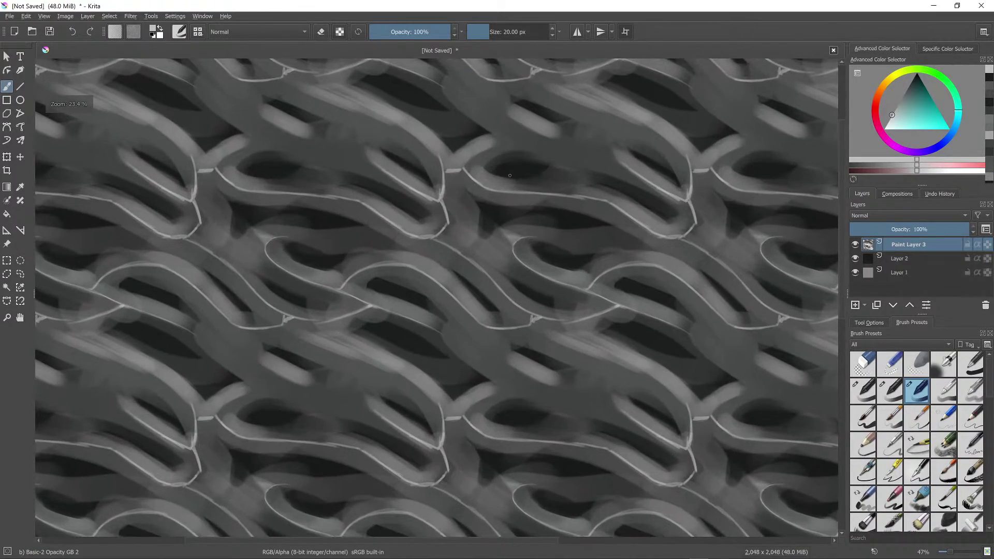
mouse_move(446, 225)
mouse_down()
mouse_move(441, 235)
mouse_move(460, 248)
mouse_up()
mouse_move(448, 230)
mouse_down()
mouse_move(519, 300)
mouse_move(522, 324)
mouse_move(469, 250)
mouse_up()
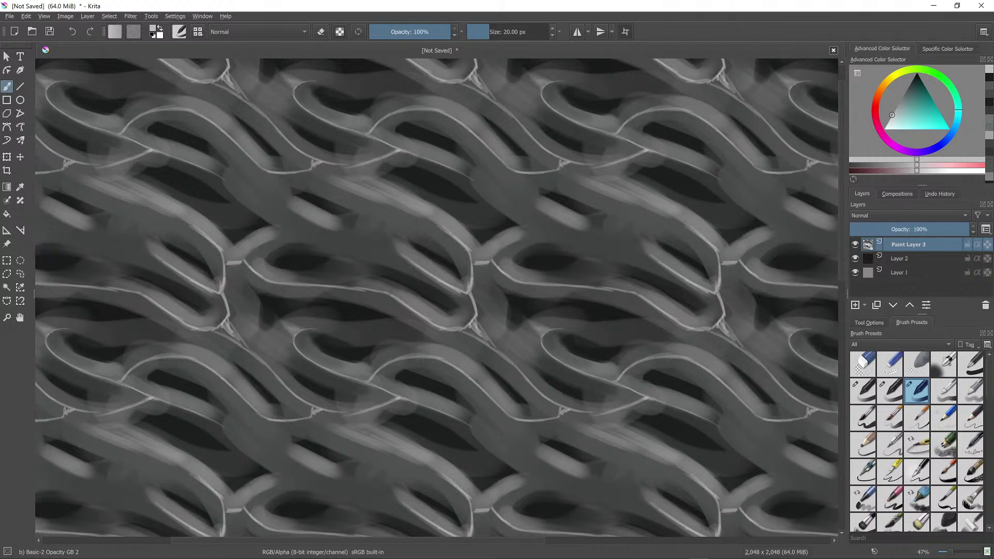
Step: Examine the current brush's tip settings and the list of available brush presets
click(179, 32)
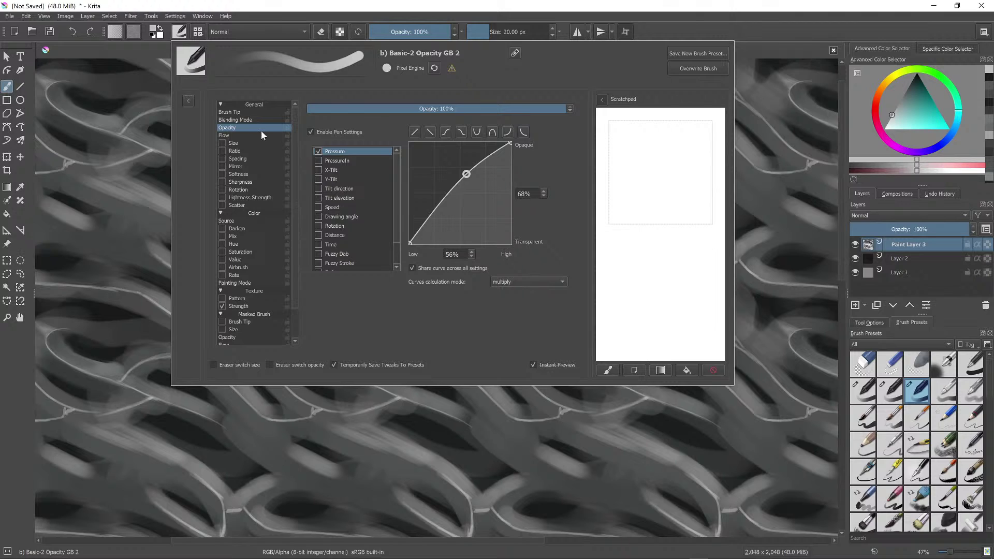
click(250, 112)
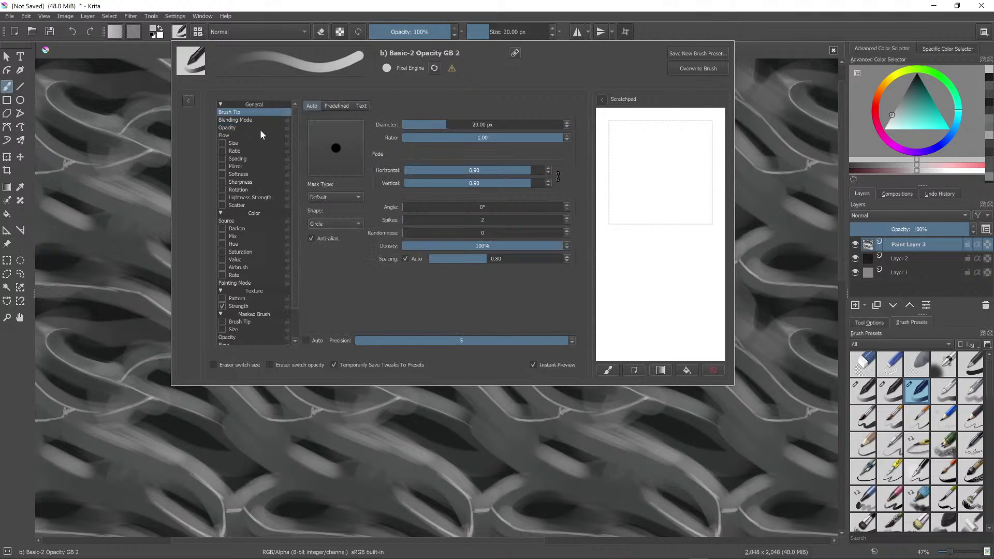
click(724, 32)
click(197, 32)
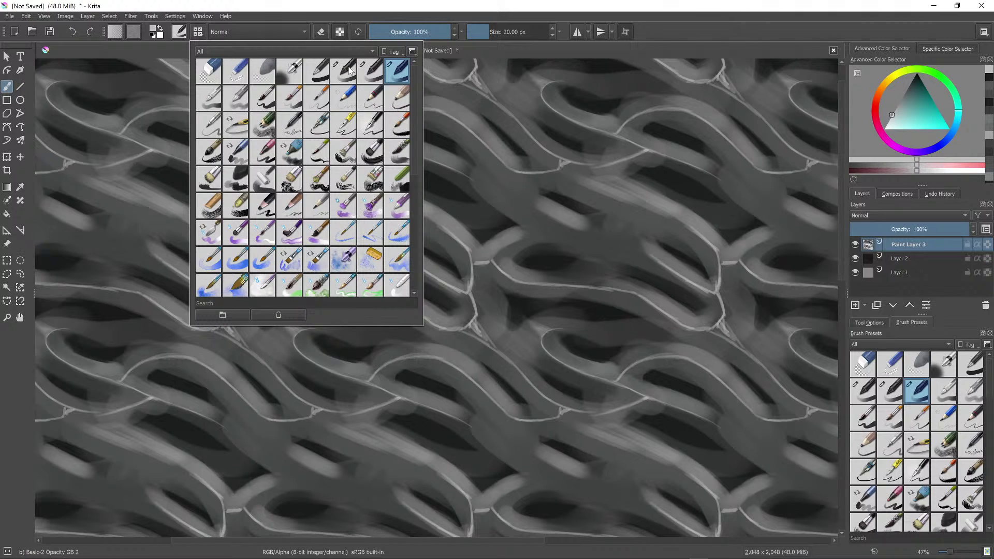
click(403, 10)
Step: Compare the brush's Opacity and Flow pressure curves and test a stroke in the scratchpad
click(182, 32)
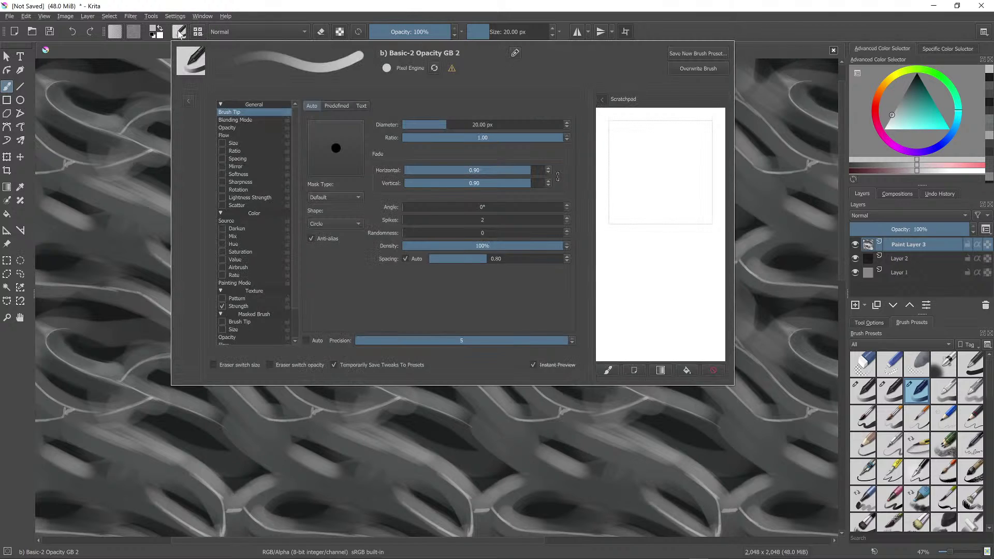
click(241, 128)
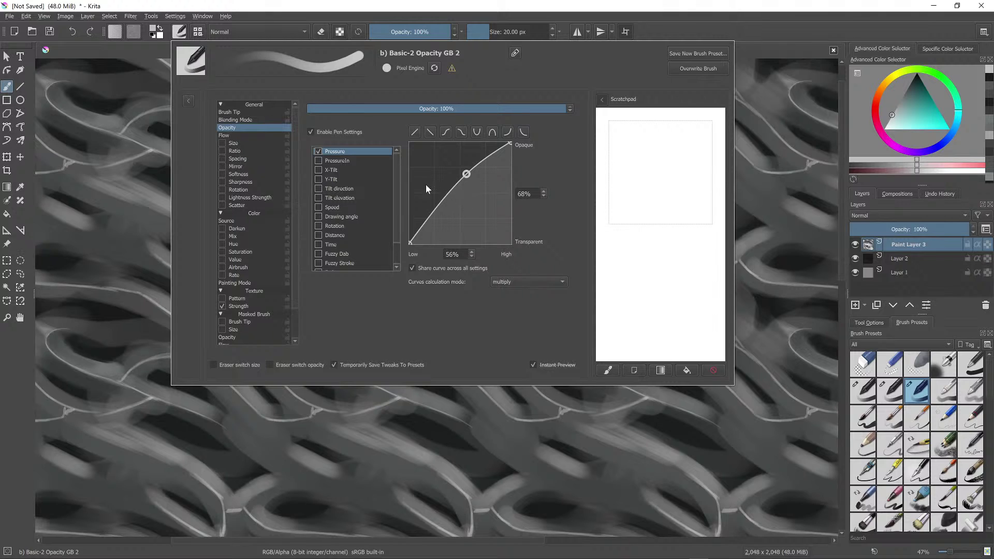
click(224, 135)
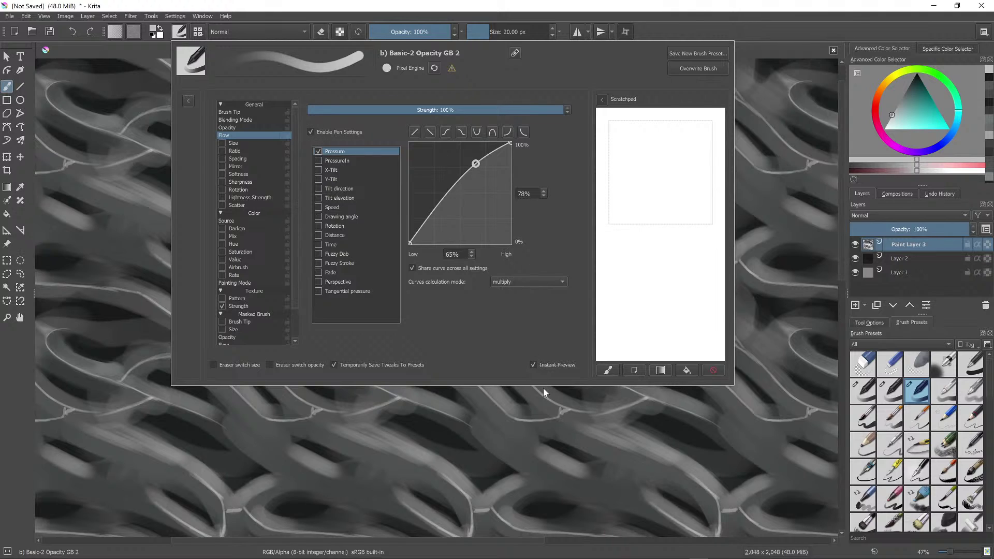
click(243, 128)
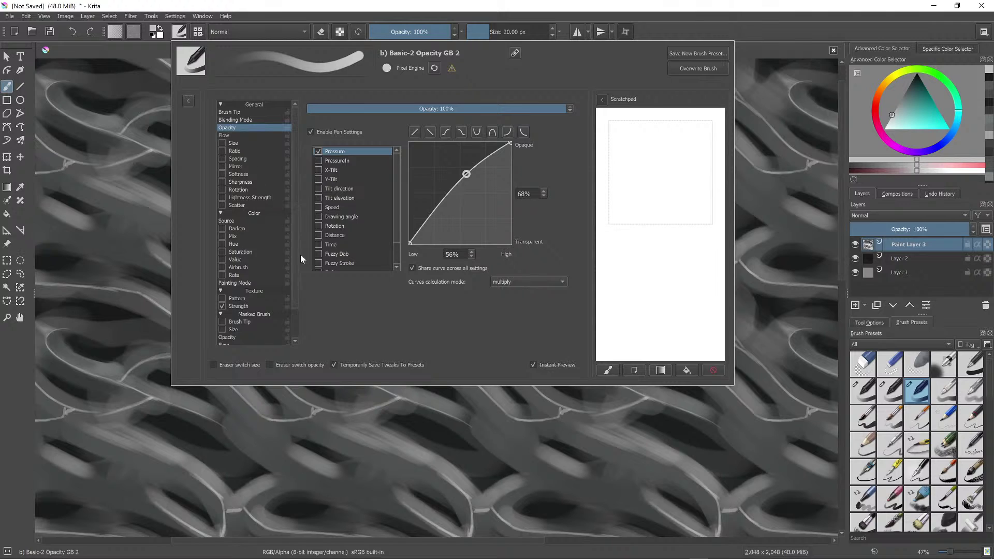
click(243, 135)
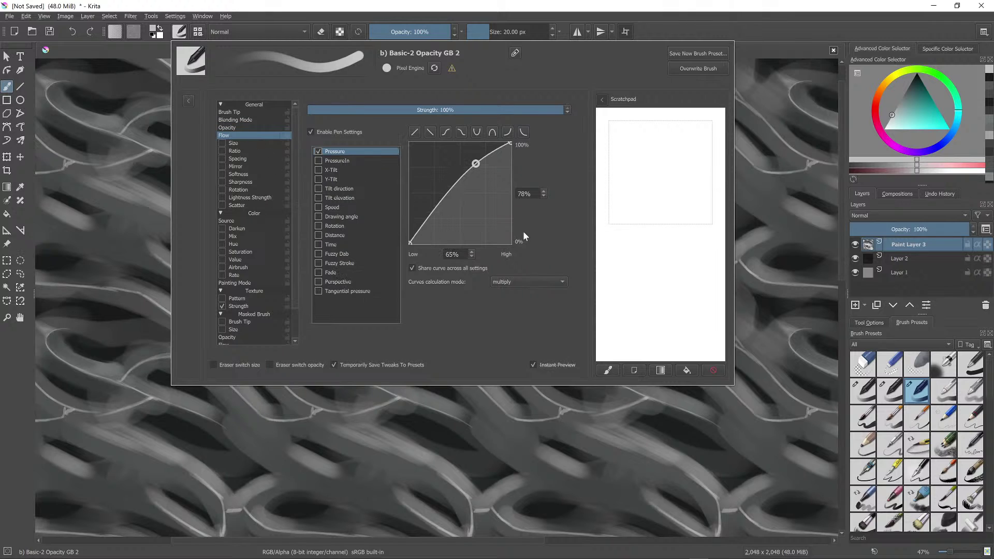
mouse_move(662, 148)
mouse_down()
mouse_move(668, 186)
mouse_move(679, 184)
mouse_move(645, 222)
mouse_up()
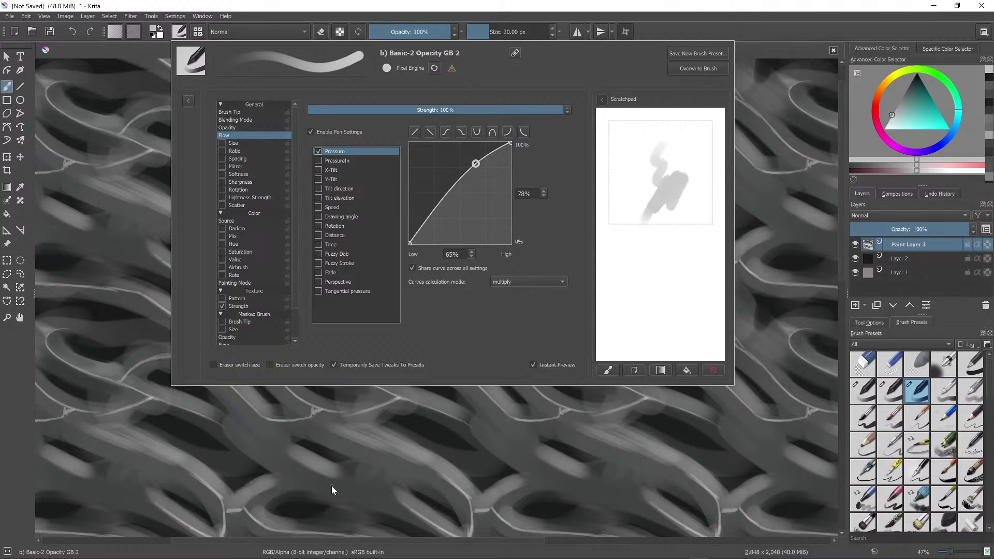
click(242, 128)
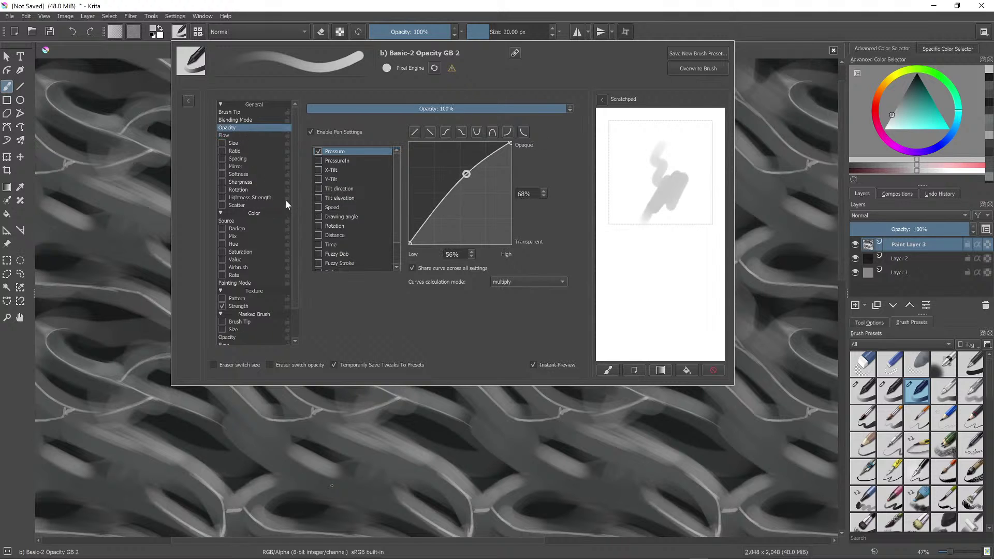
click(95, 300)
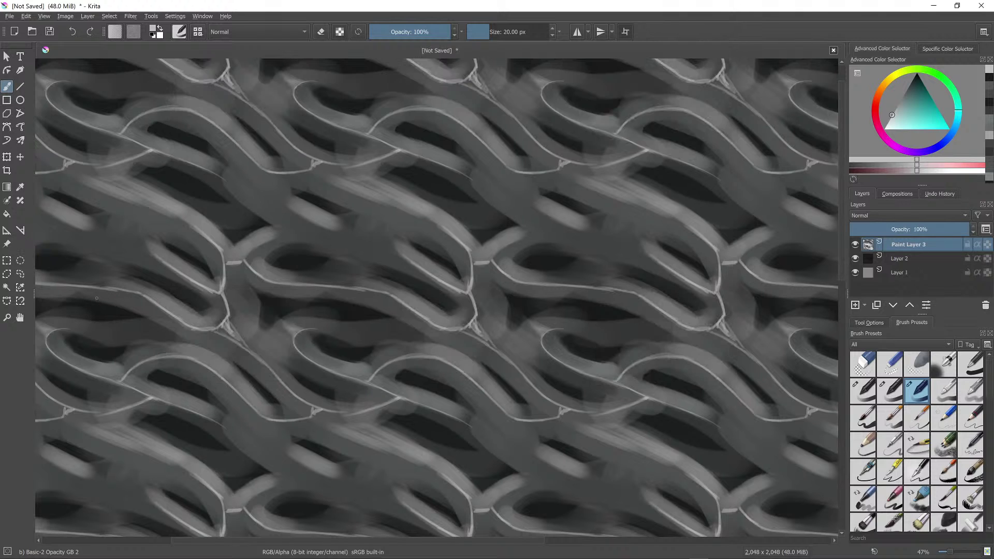
Step: Paint a thin light rim along the upper edge of the curled strand with a sampled gray at 18 px
scroll(631, 365, down, 5)
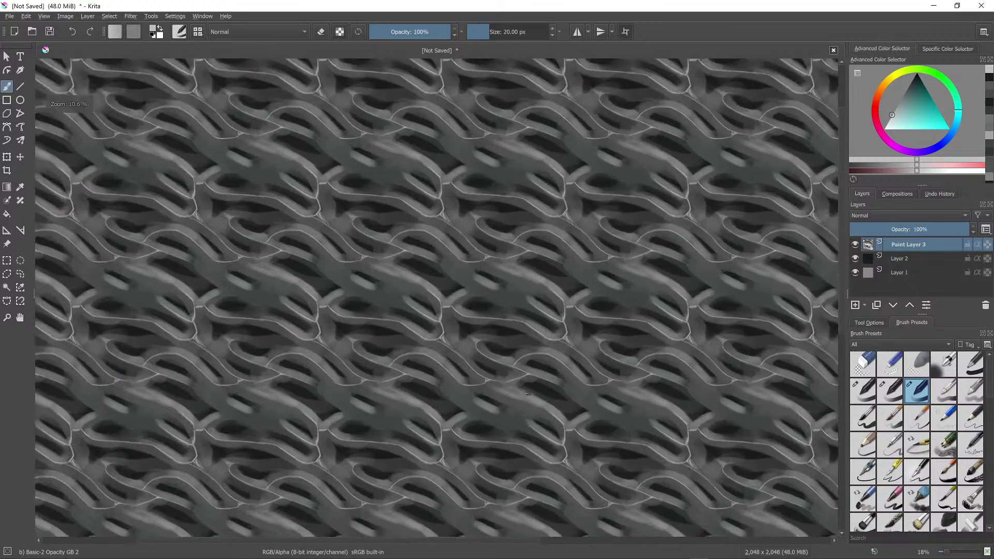
scroll(630, 365, up, 6)
ctrl+click(557, 357)
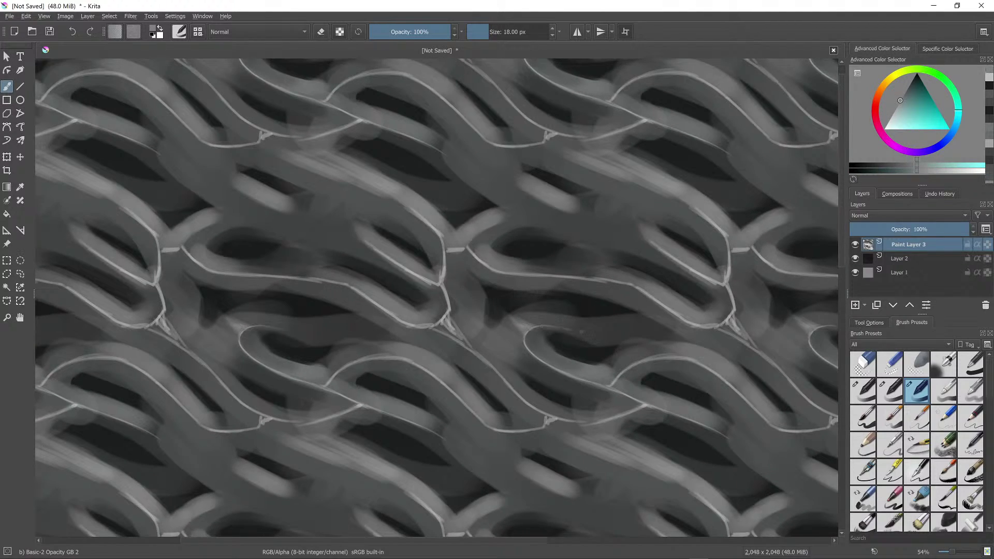
mouse_move(548, 327)
mouse_down()
mouse_move(661, 333)
mouse_move(654, 345)
mouse_move(684, 356)
mouse_up()
key(ctrl+z)
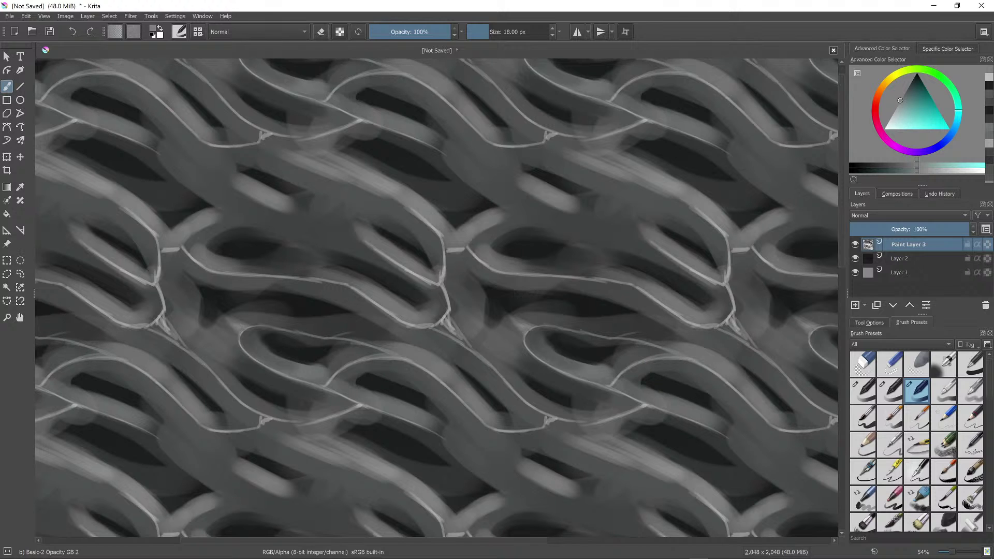
scroll(589, 355, down, 4)
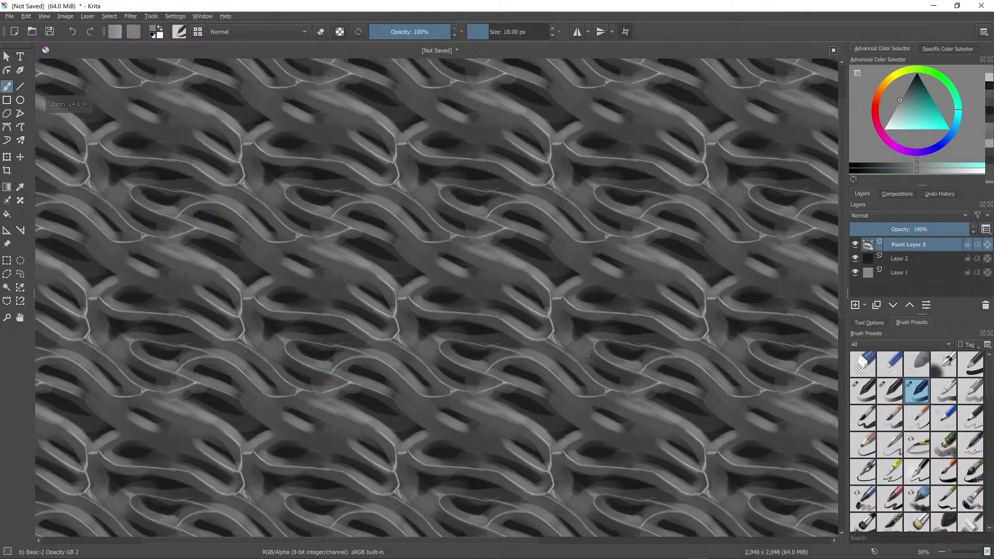
scroll(499, 281, up, 4)
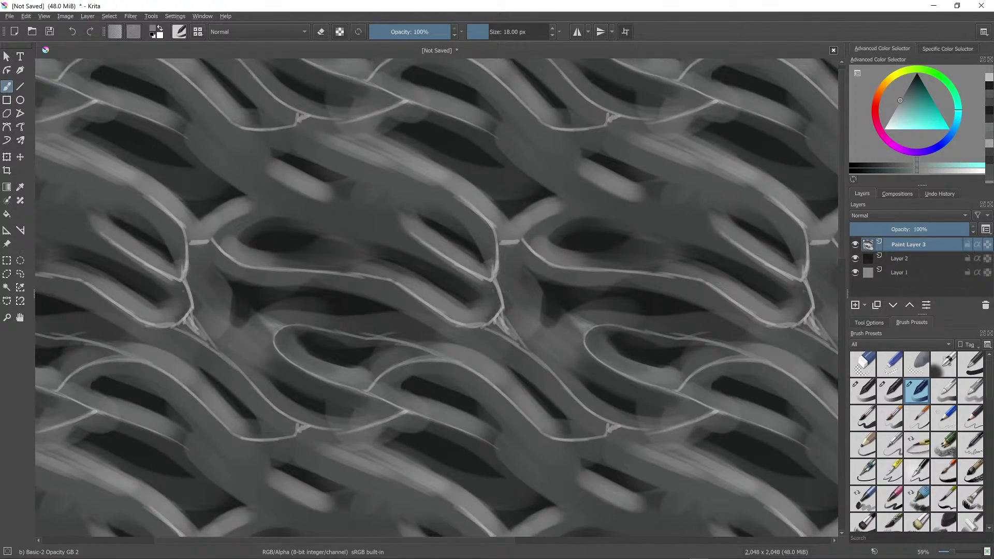
Step: Enlarge the brush to 55 px and rework the forked junction tip with sampled dark and light grays
ctrl+click(494, 292)
key(bracketright)
key(bracketright)
key(bracketright)
key(bracketright)
key(bracketright)
key(bracketright)
key(bracketright)
key(bracketright)
key(bracketright)
key(bracketright)
key(bracketright)
key(bracketright)
key(bracketright)
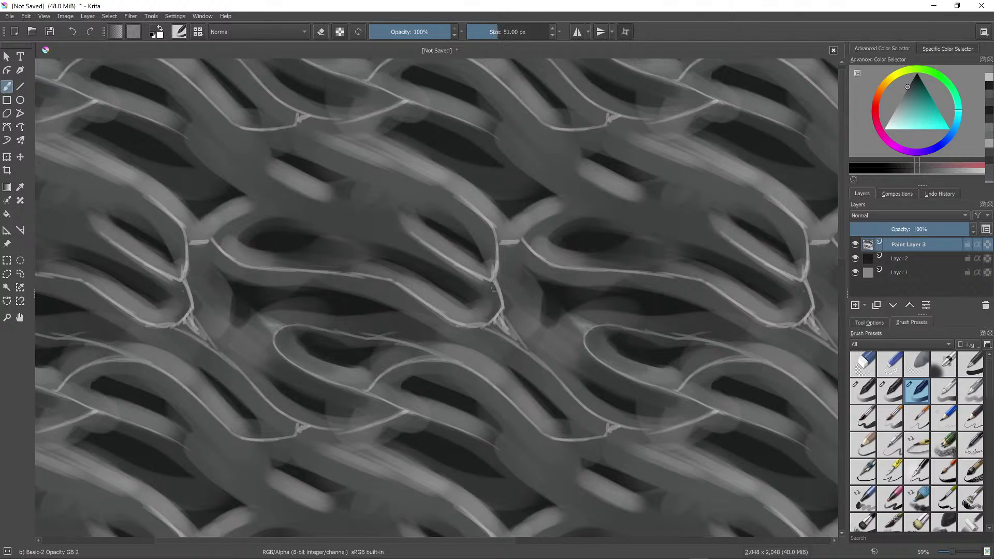
mouse_move(497, 286)
mouse_down()
mouse_move(524, 338)
mouse_move(499, 317)
mouse_move(492, 326)
mouse_move(511, 308)
mouse_move(496, 279)
mouse_up()
ctrl+click(486, 323)
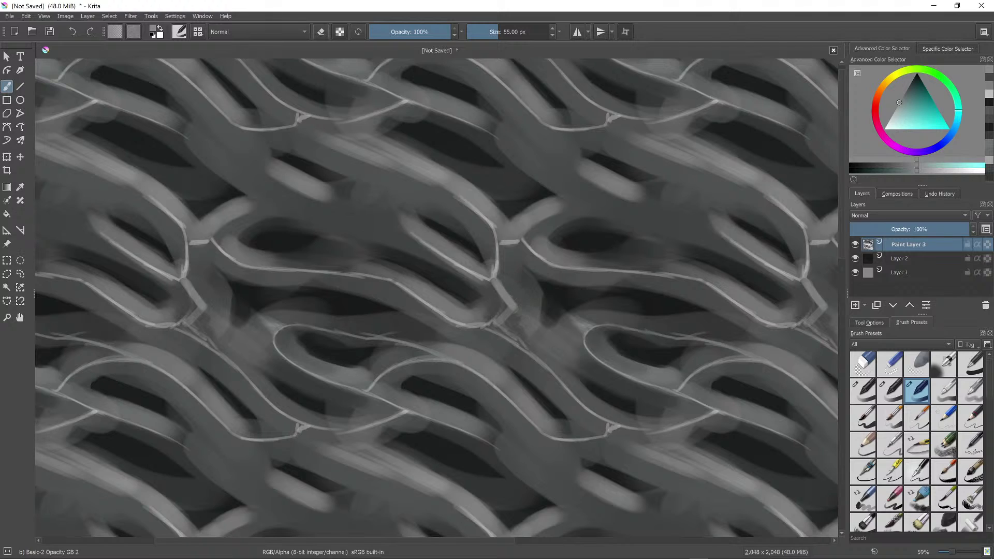
key(ctrl)
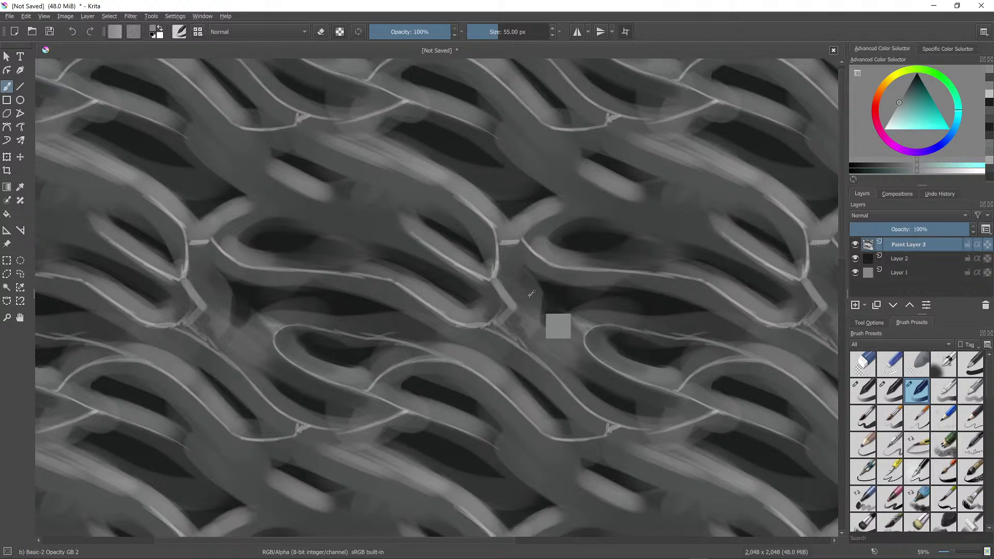
Step: Hatch the strand beside the junction with diagonal strokes in a lighter gray sampled from the arched strand
ctrl+click(479, 201)
ctrl+click(477, 197)
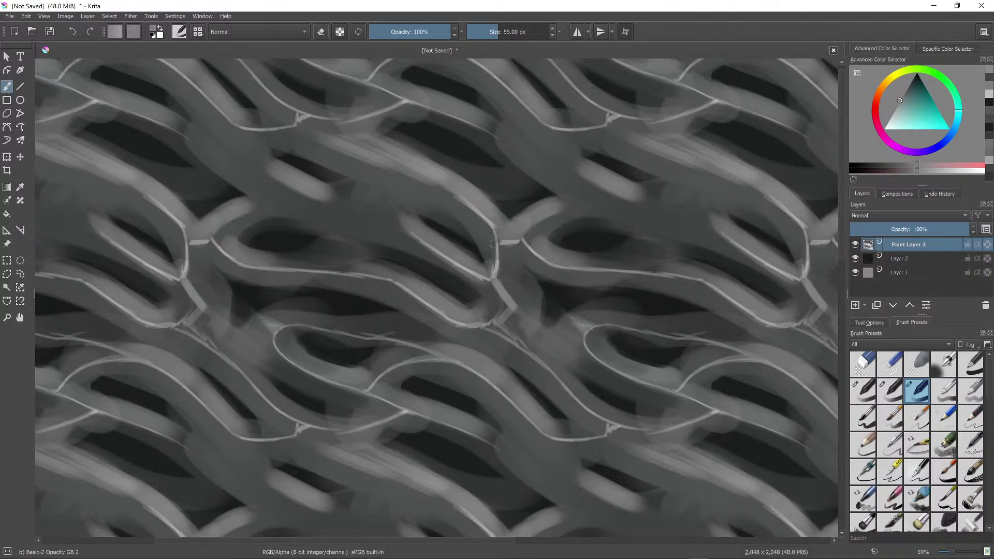
drag(502, 279, 519, 303)
drag(508, 283, 531, 305)
drag(517, 278, 542, 308)
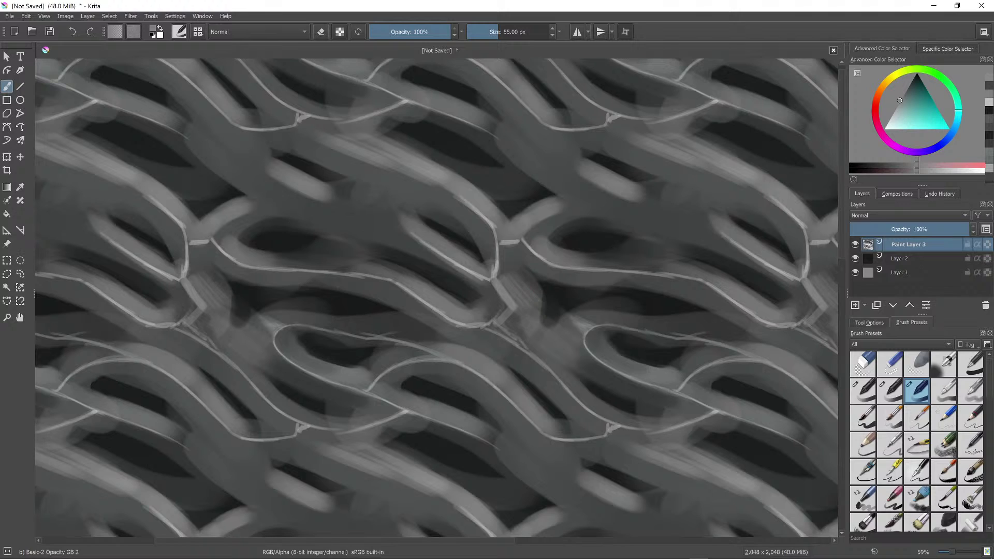
Step: Darken the strand beneath the junction's bridge and along the neighbouring loop with sampled dark grays
ctrl+click(493, 291)
mouse_move(495, 285)
mouse_down()
mouse_move(508, 308)
mouse_move(540, 295)
mouse_move(520, 268)
mouse_move(502, 271)
mouse_move(504, 246)
mouse_up()
ctrl+click(511, 284)
ctrl+click(553, 295)
ctrl+click(534, 290)
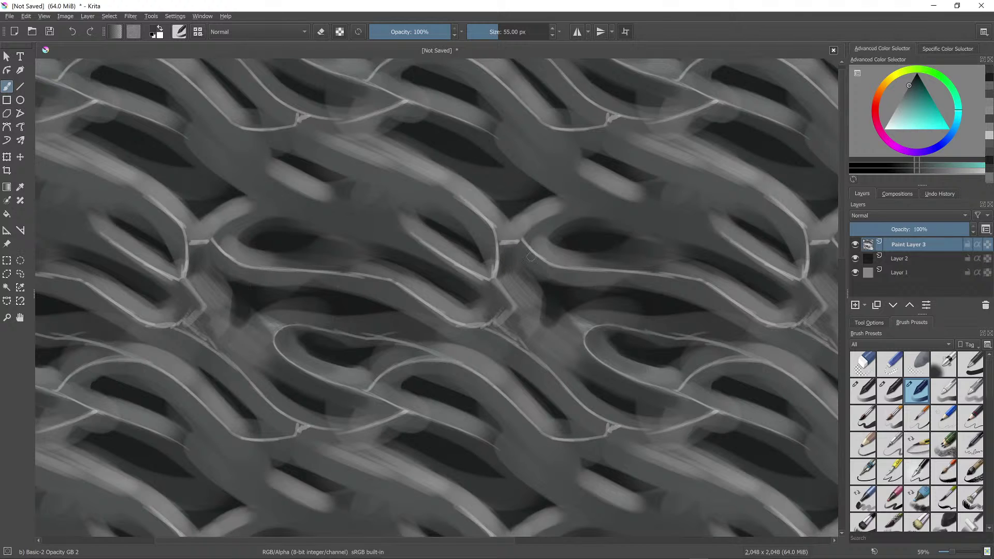
drag(524, 247, 546, 281)
mouse_move(586, 247)
mouse_down()
mouse_move(581, 342)
mouse_move(581, 261)
mouse_up()
scroll(580, 261, up, 1)
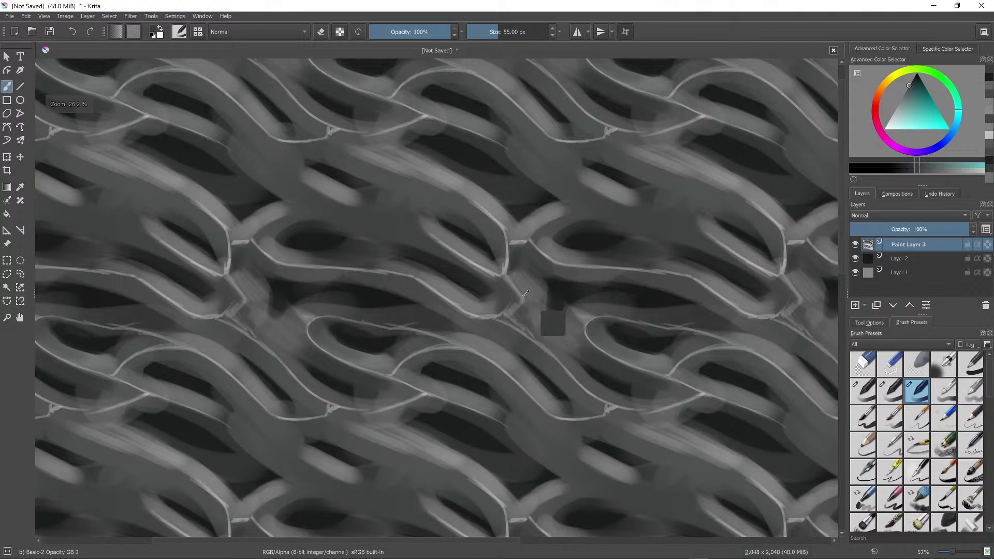
ctrl+click(497, 284)
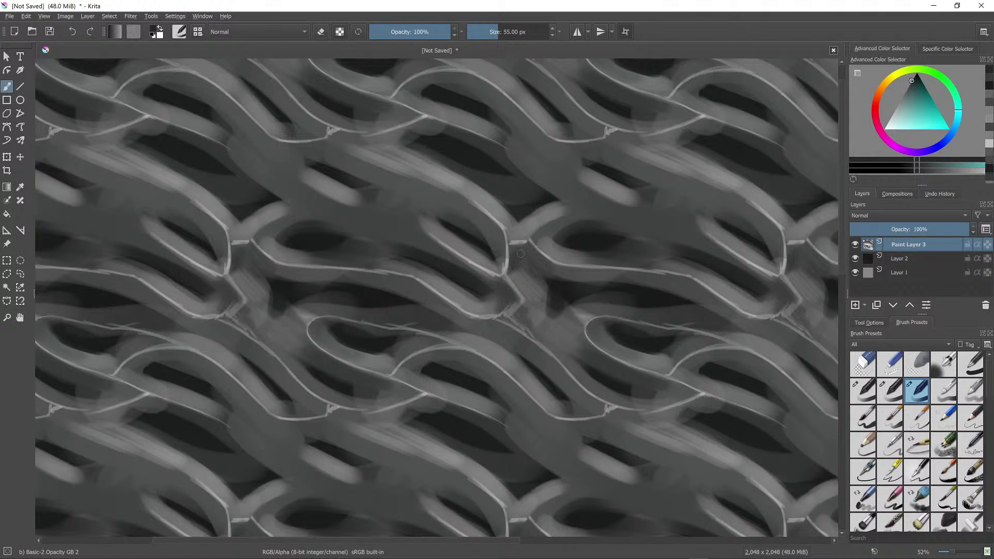
Step: Reduce the brush to 24 px and paint sampled light-gray rims along the diagonal strands below the wavy strand's junction
scroll(441, 450, down, 7)
scroll(440, 450, up, 6)
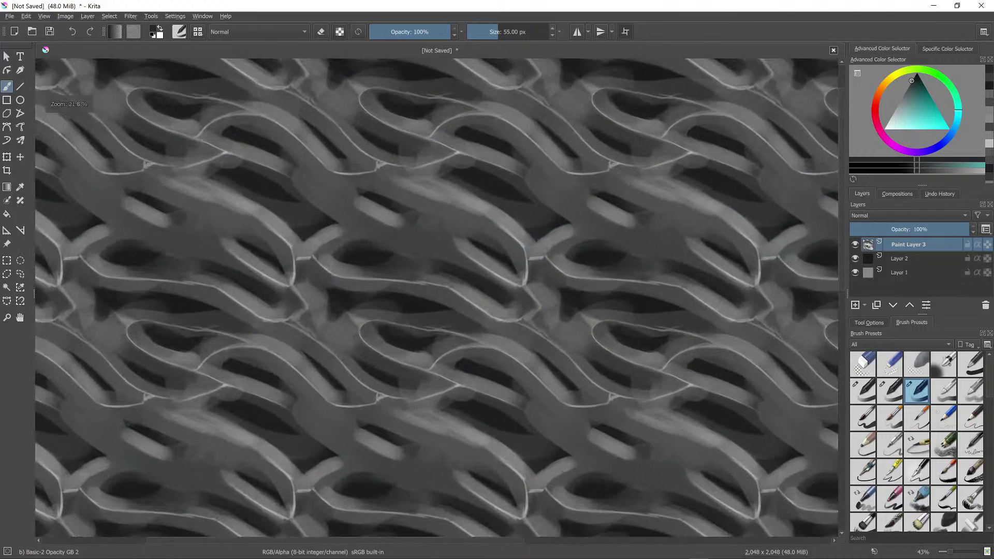
drag(539, 211, 572, 284)
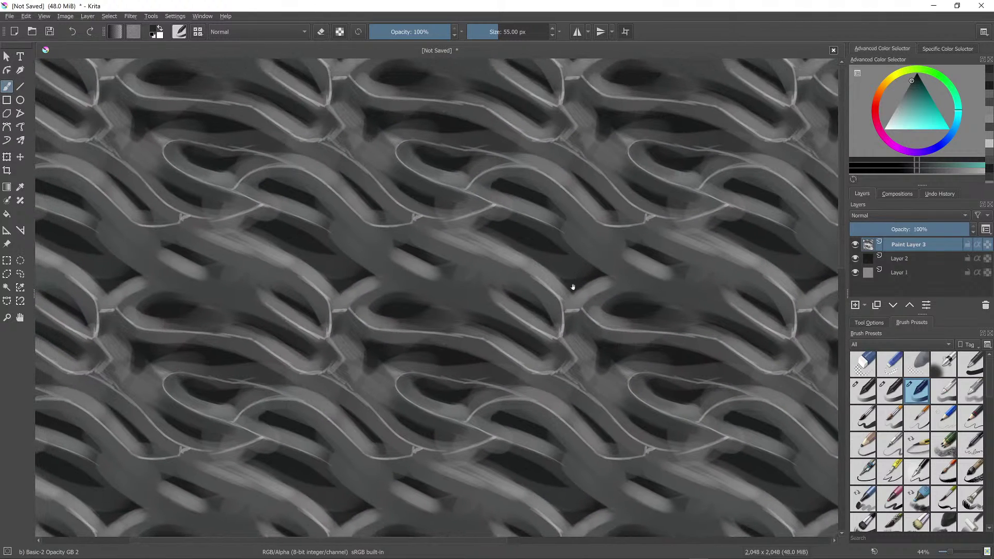
ctrl+click(565, 326)
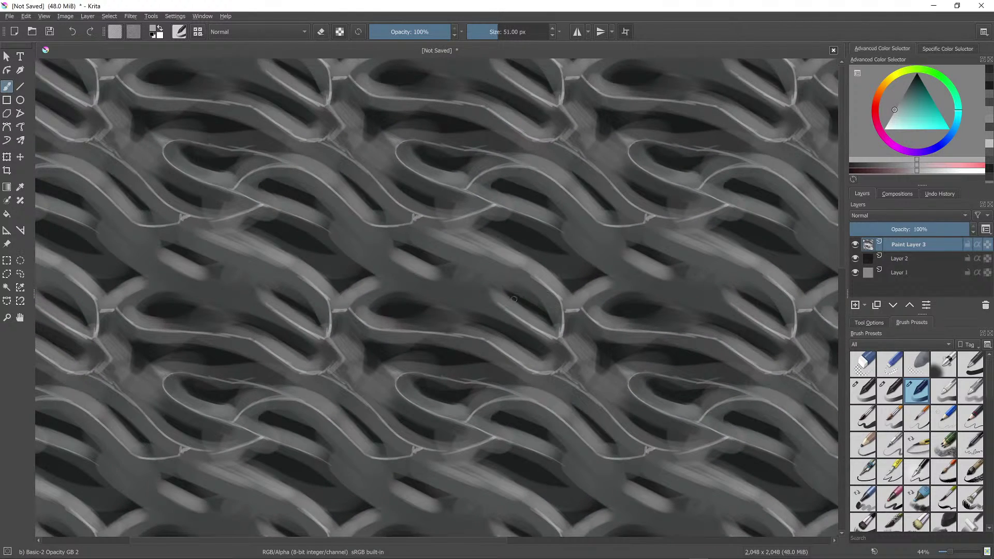
key(bracketleft)
key(bracketleft)
key(bracketleft)
key(bracketleft)
key(bracketleft)
key(bracketleft)
key(bracketleft)
key(bracketleft)
key(bracketleft)
key(bracketleft)
mouse_move(366, 222)
mouse_down()
mouse_move(397, 261)
mouse_move(498, 302)
mouse_move(469, 283)
mouse_up()
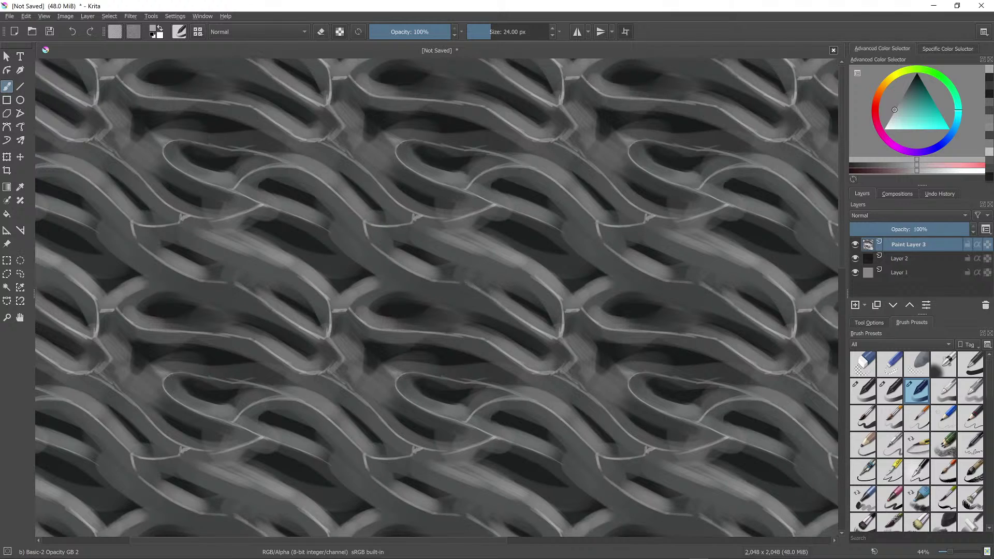
mouse_move(432, 236)
mouse_down()
mouse_move(511, 261)
mouse_move(539, 281)
mouse_up()
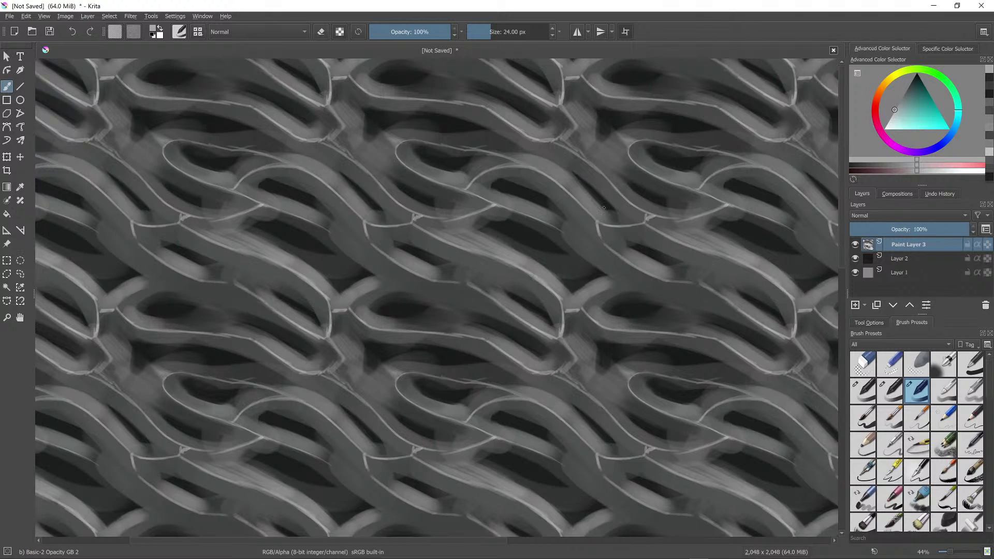
Step: Paint a light rim over the arched strand above the eye-shaped gap and extend the neighbouring strand's edge highlight
scroll(603, 208, down, 5)
scroll(640, 282, up, 3)
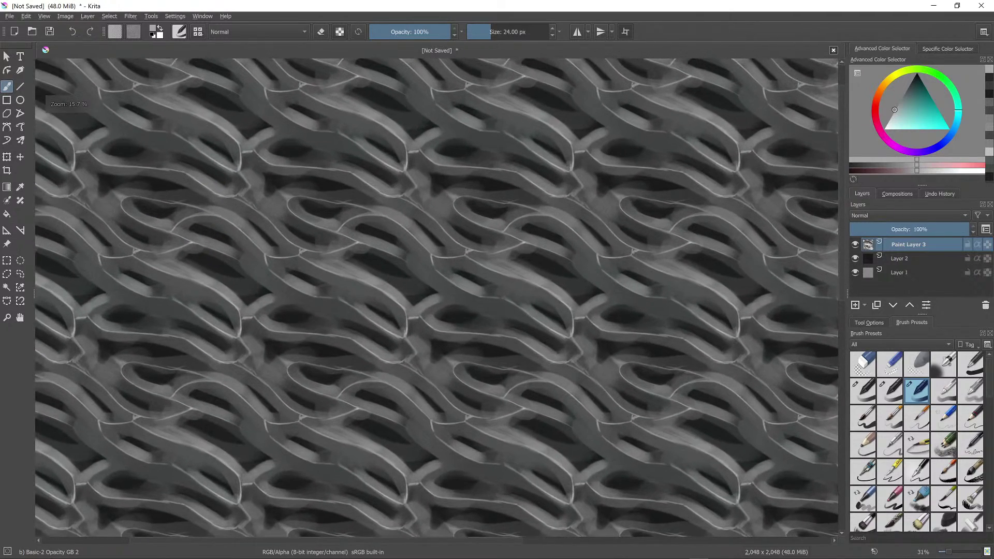
drag(586, 315, 647, 295)
scroll(552, 317, down, 1)
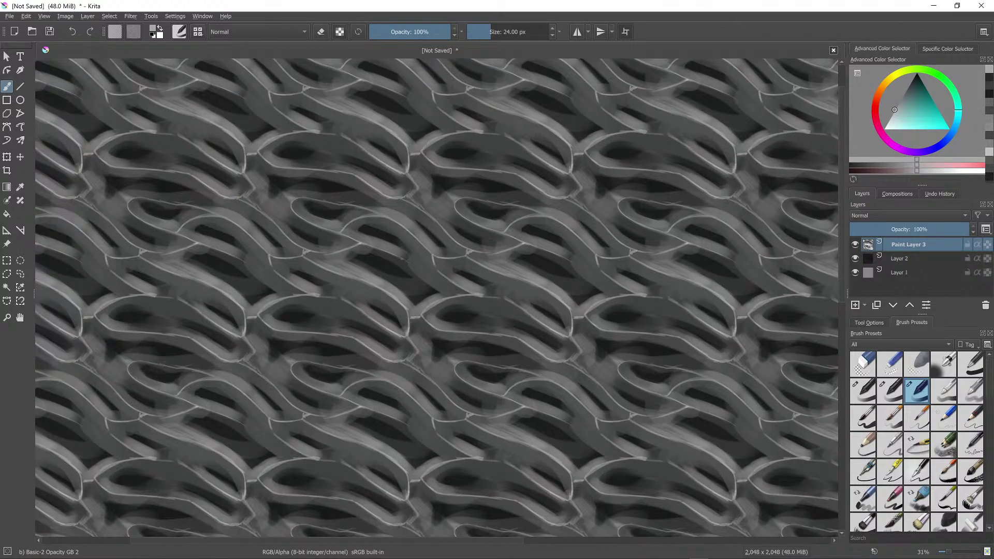
drag(404, 261, 433, 266)
scroll(454, 240, down, 5)
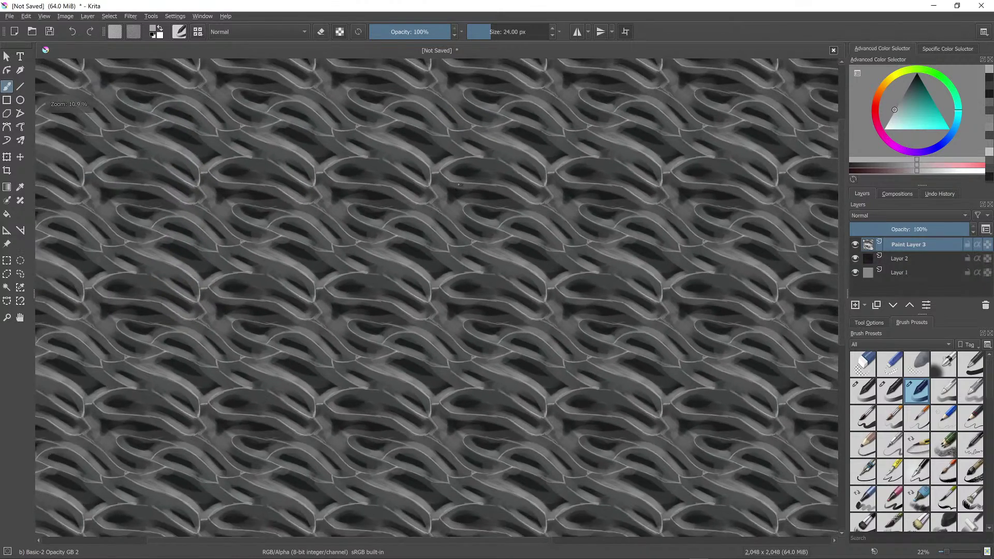
scroll(454, 241, up, 8)
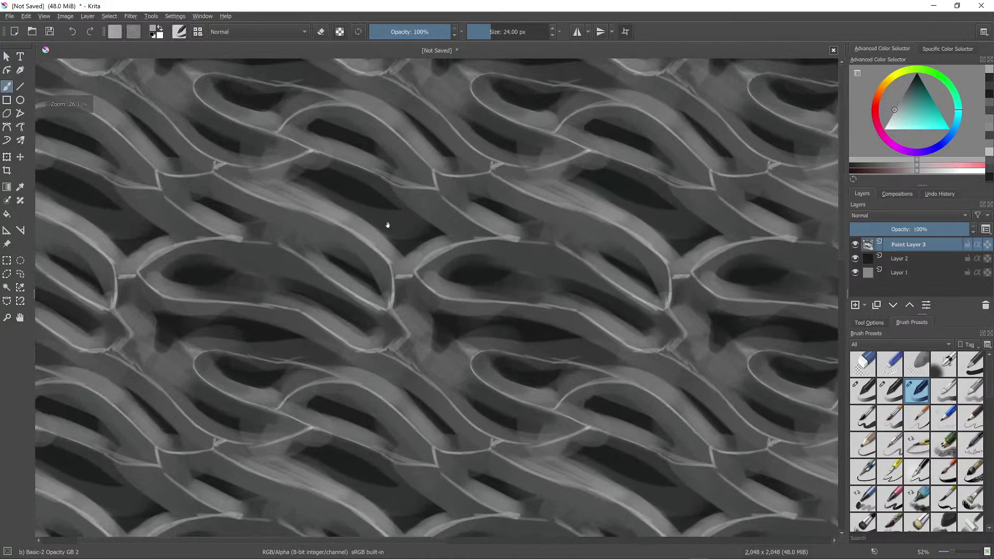
Step: Enlarge the brush to 96 px and paint a sampled mid-gray band beneath the wide dark gap, joining the diagonal strand to the small junction
mouse_move(388, 225)
mouse_down()
mouse_move(423, 213)
mouse_move(440, 226)
mouse_move(501, 211)
mouse_move(425, 228)
mouse_up()
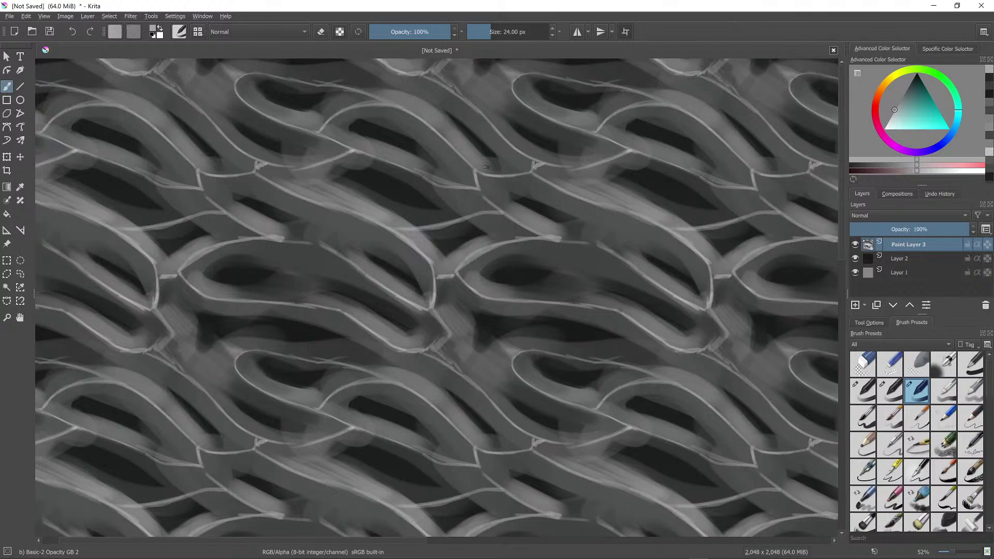
scroll(485, 166, down, 5)
scroll(536, 137, up, 2)
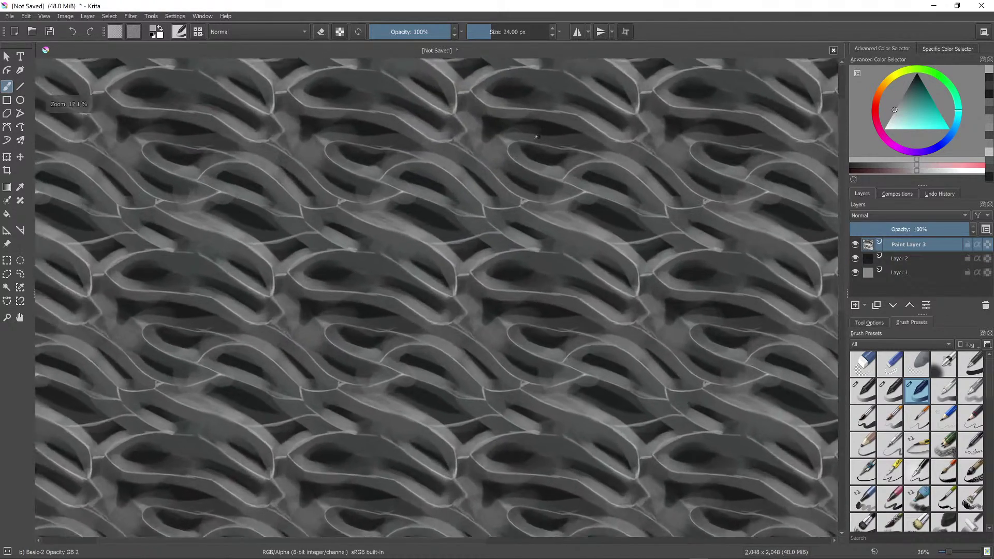
scroll(536, 137, up, 2)
ctrl+click(408, 228)
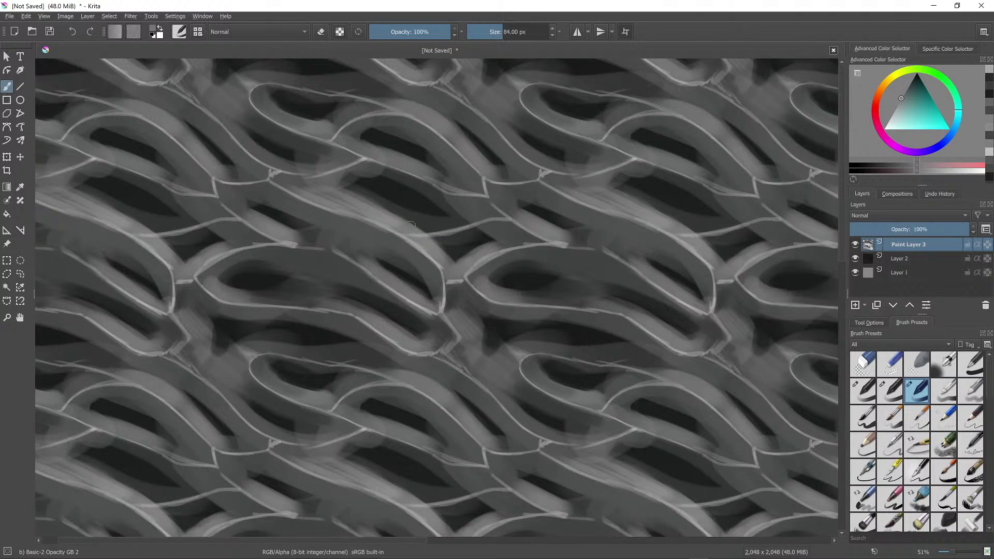
mouse_move(412, 226)
mouse_down()
mouse_move(479, 215)
mouse_move(435, 218)
mouse_move(471, 216)
mouse_up()
key(bracketright)
key(bracketright)
mouse_move(434, 226)
mouse_down()
mouse_move(482, 210)
mouse_move(472, 222)
mouse_up()
ctrl+click(437, 213)
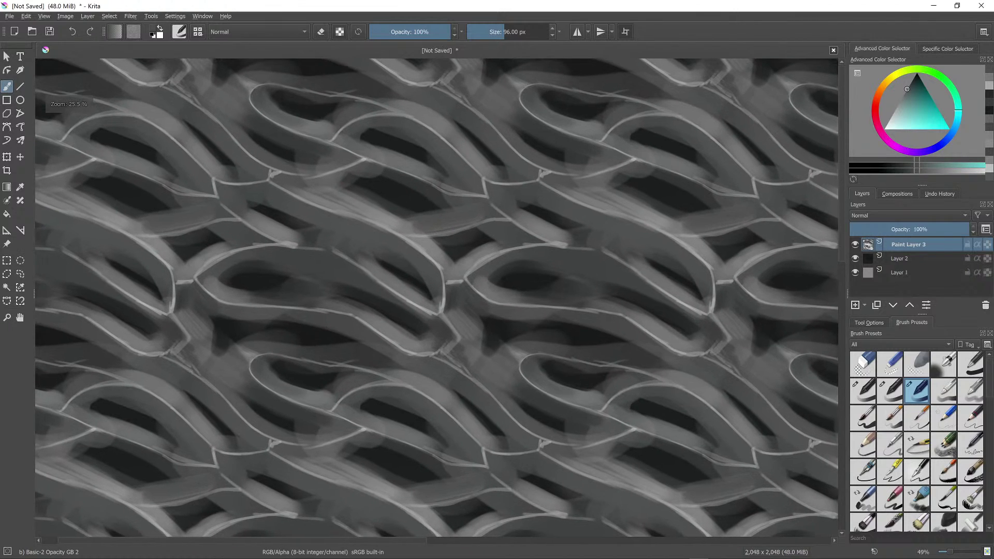
ctrl+click(459, 234)
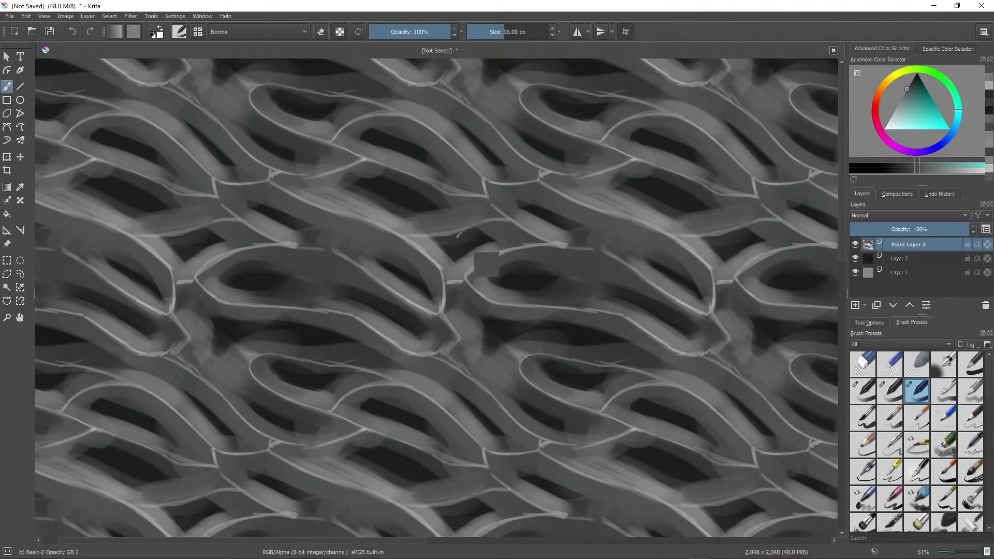
ctrl+click(496, 223)
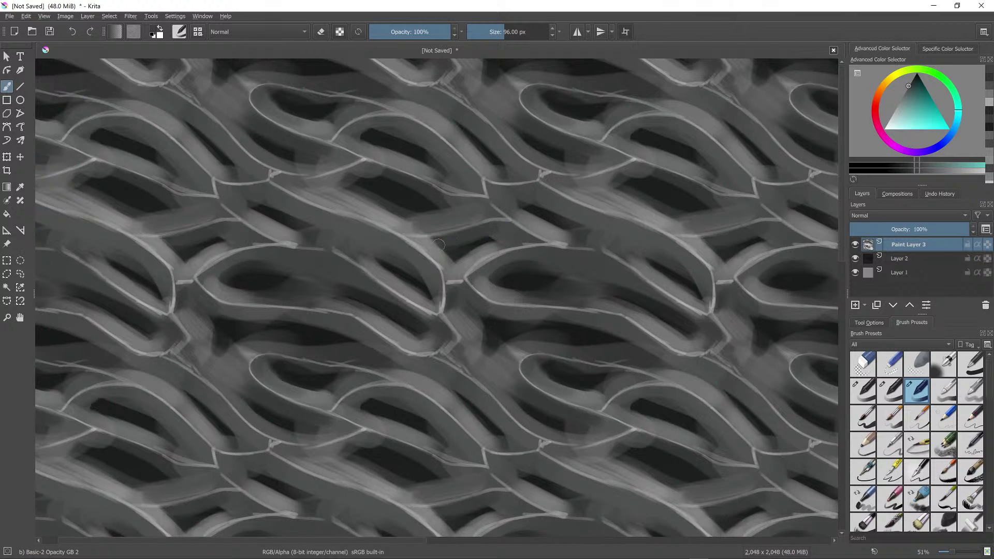
Step: Smooth the hatched diagonal strand with sampled grays and blend its edge into the lower side of the wide dark gap
scroll(491, 254, down, 5)
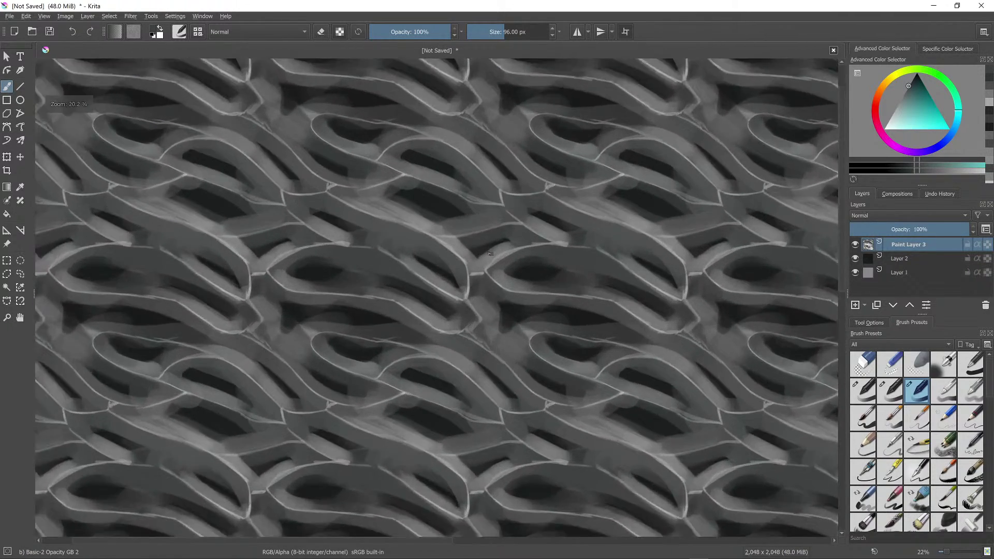
scroll(490, 254, up, 6)
ctrl+click(583, 277)
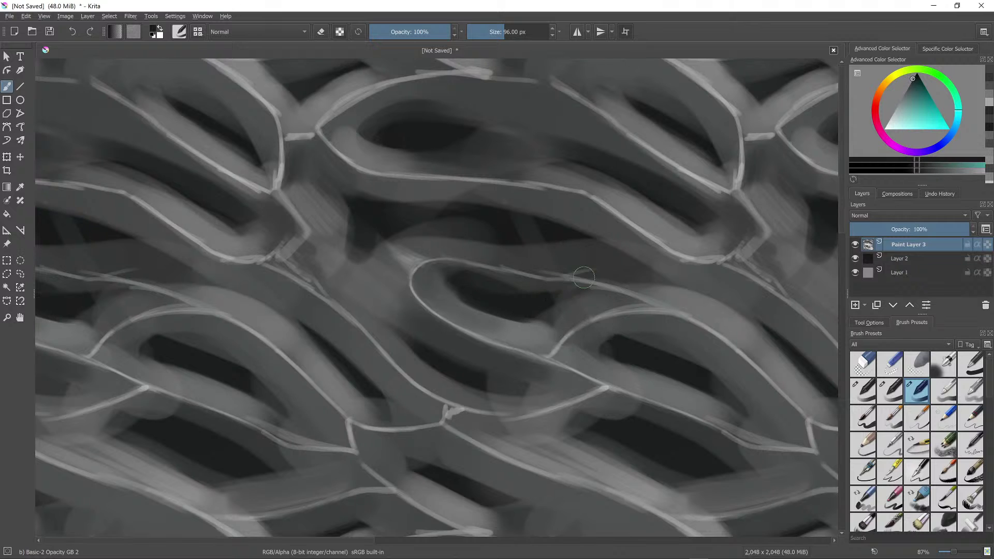
scroll(584, 277, down, 4)
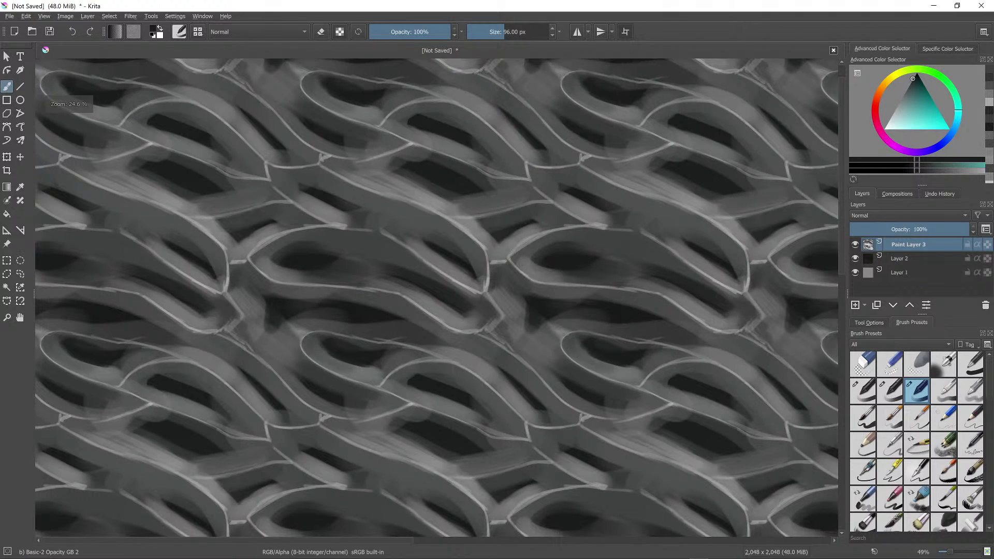
ctrl+click(466, 206)
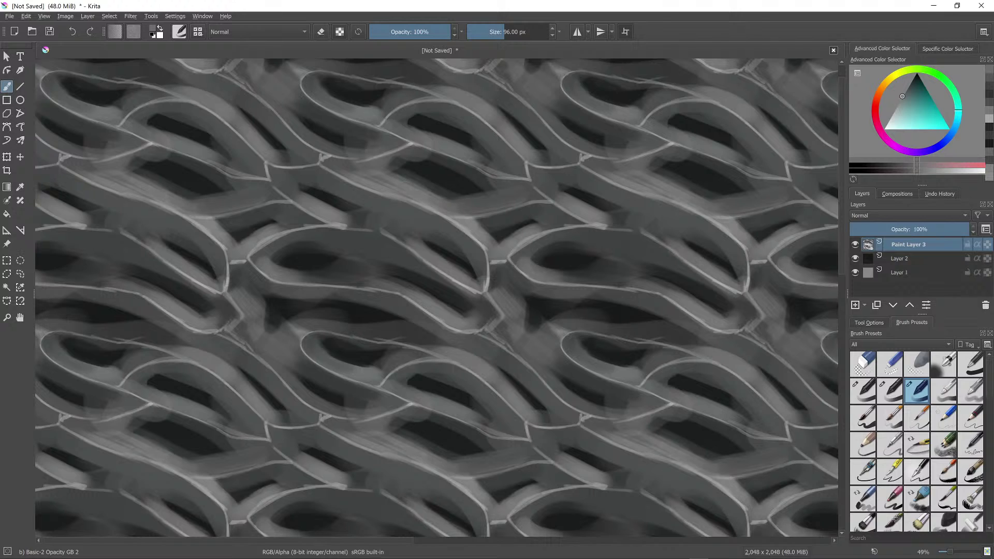
drag(425, 192, 456, 205)
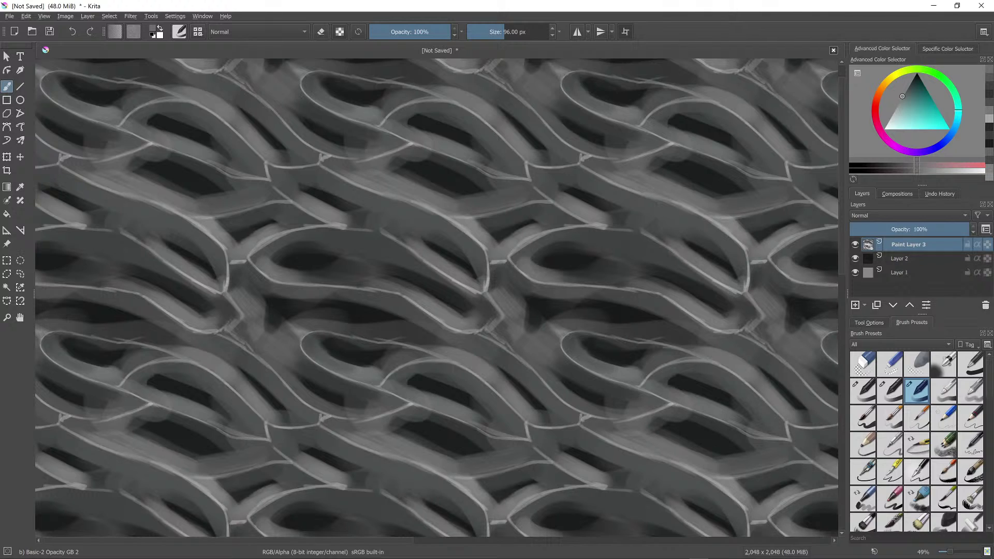
ctrl+click(414, 175)
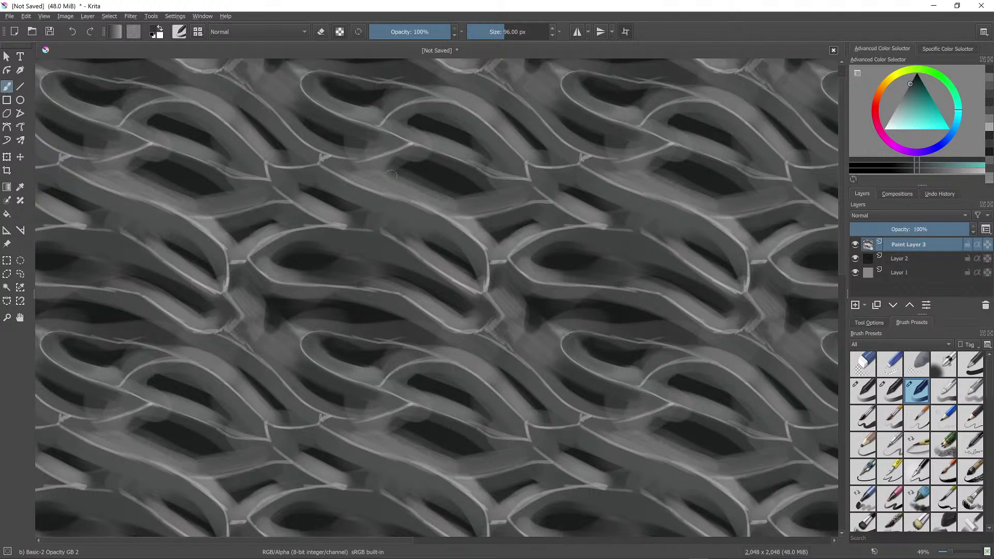
ctrl+click(414, 188)
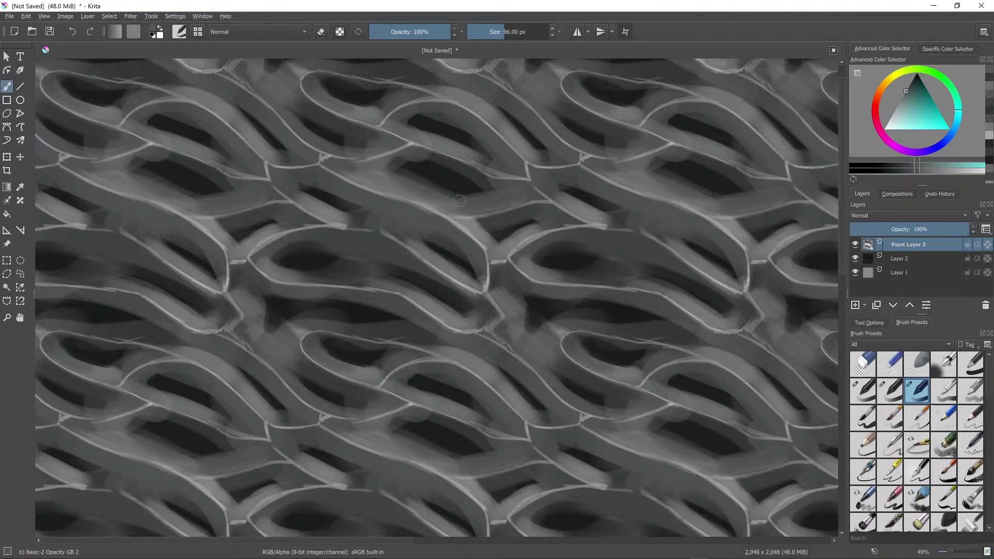
drag(410, 179, 455, 190)
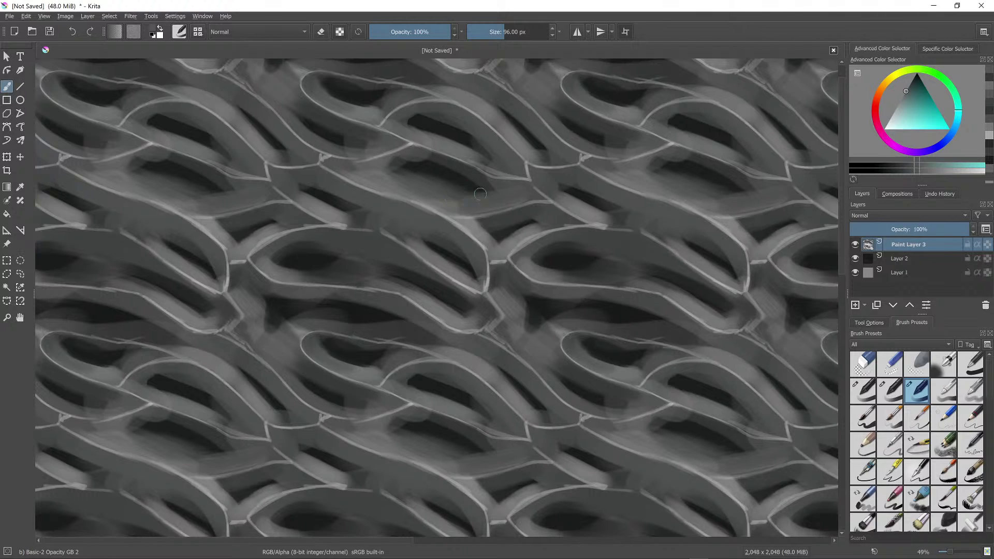
Step: Shade the end of the wide dark gap near the junction and soften its upper side with sampled dark grays
ctrl+click(506, 215)
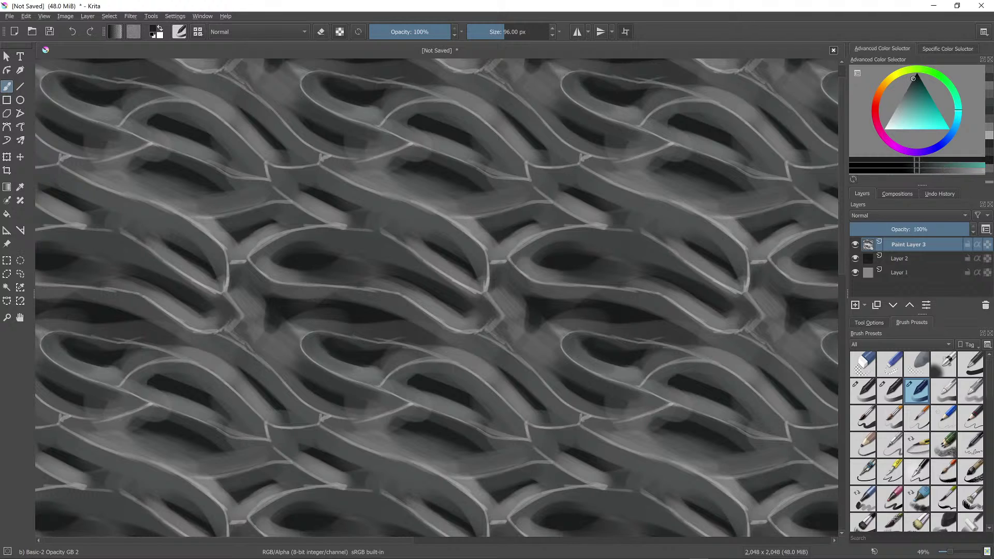
drag(510, 190, 536, 192)
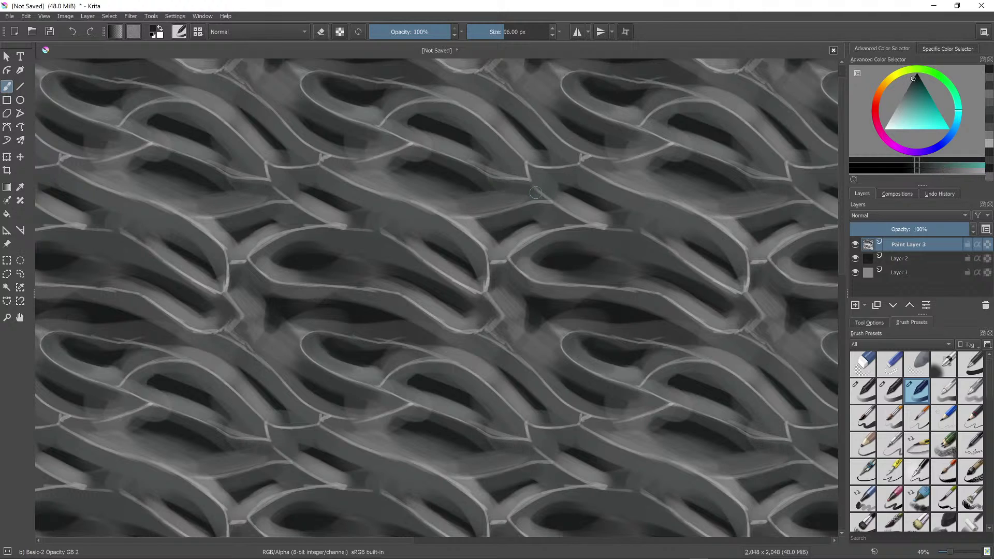
ctrl+click(485, 181)
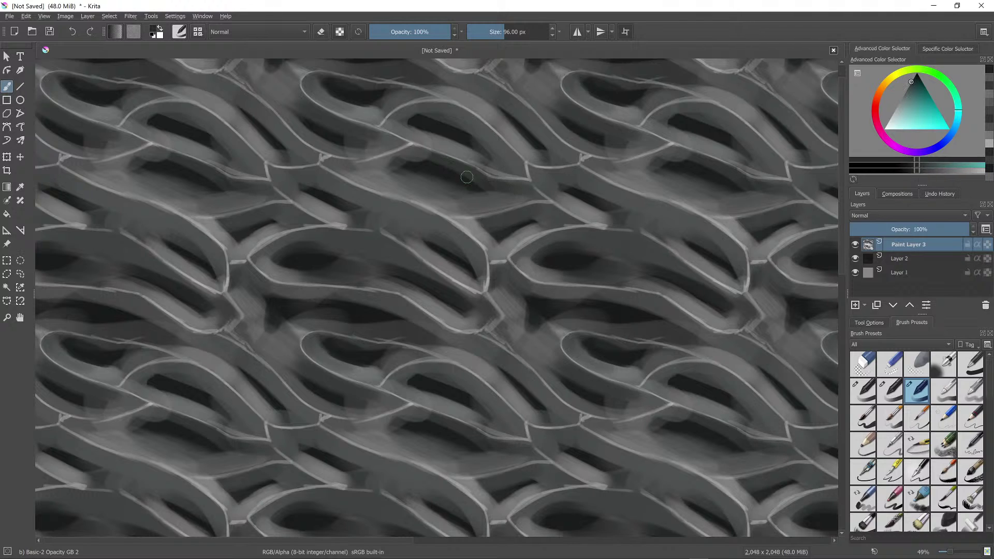
ctrl+click(410, 156)
mouse_move(386, 164)
mouse_down()
mouse_move(365, 171)
mouse_move(407, 174)
mouse_move(420, 161)
mouse_move(457, 177)
mouse_move(423, 168)
mouse_up()
ctrl+click(396, 166)
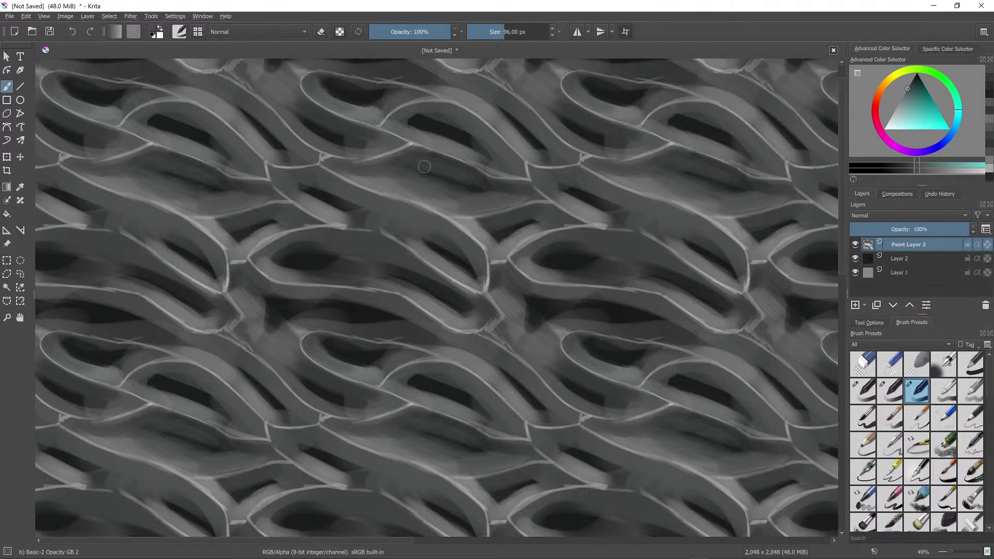
Step: Reduce the brush to 44 px and refine the edges around the small dark gap above the bridge with sampled light and dark grays
scroll(549, 223, down, 6)
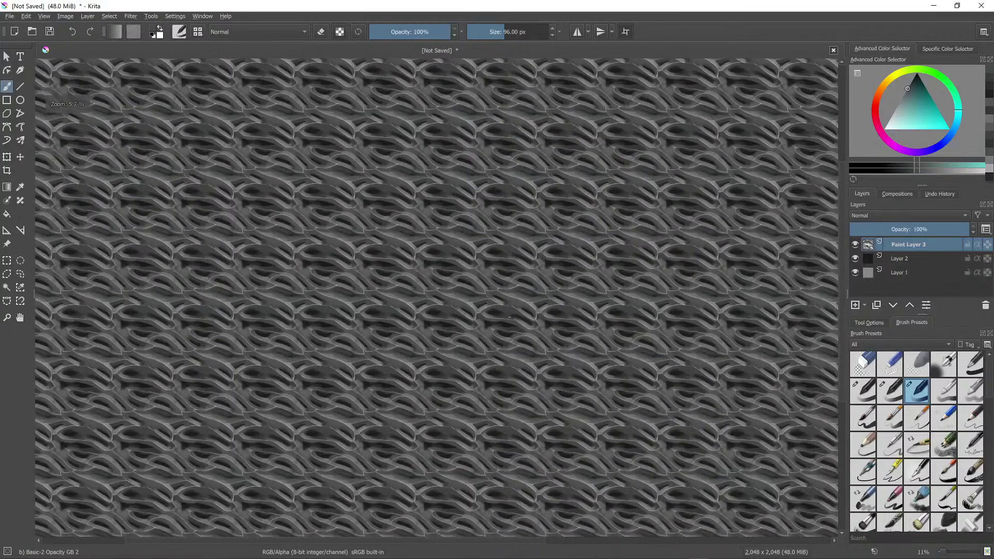
scroll(511, 251, up, 7)
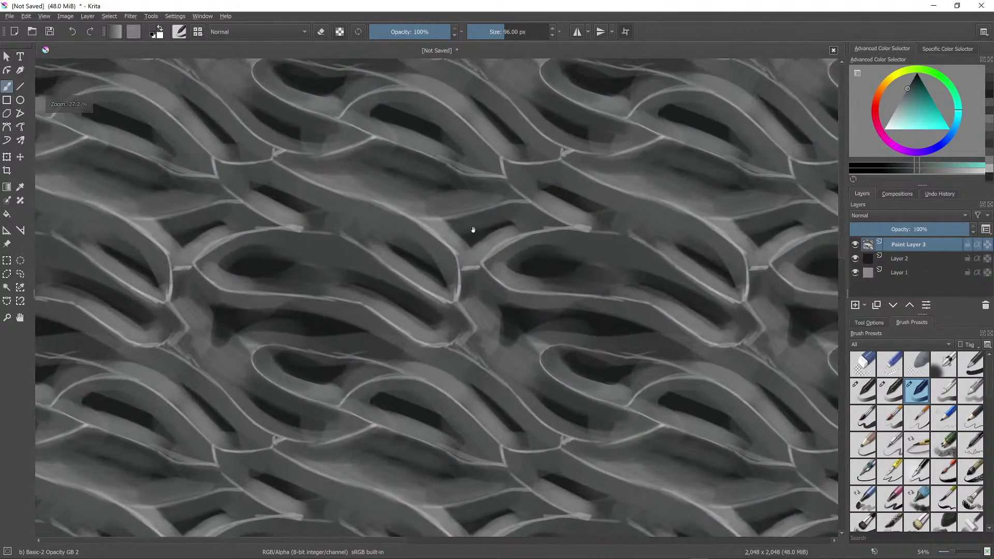
ctrl+click(464, 225)
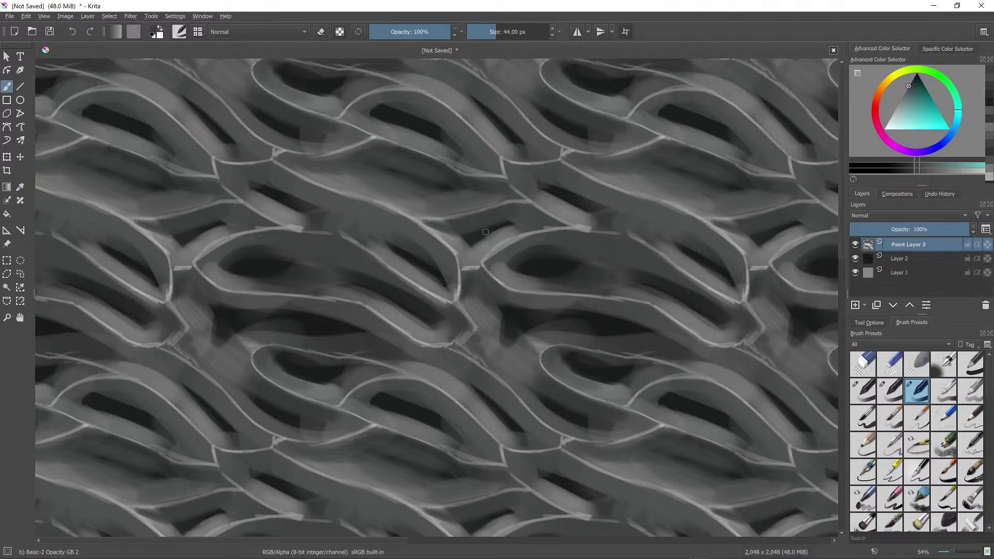
ctrl+click(446, 247)
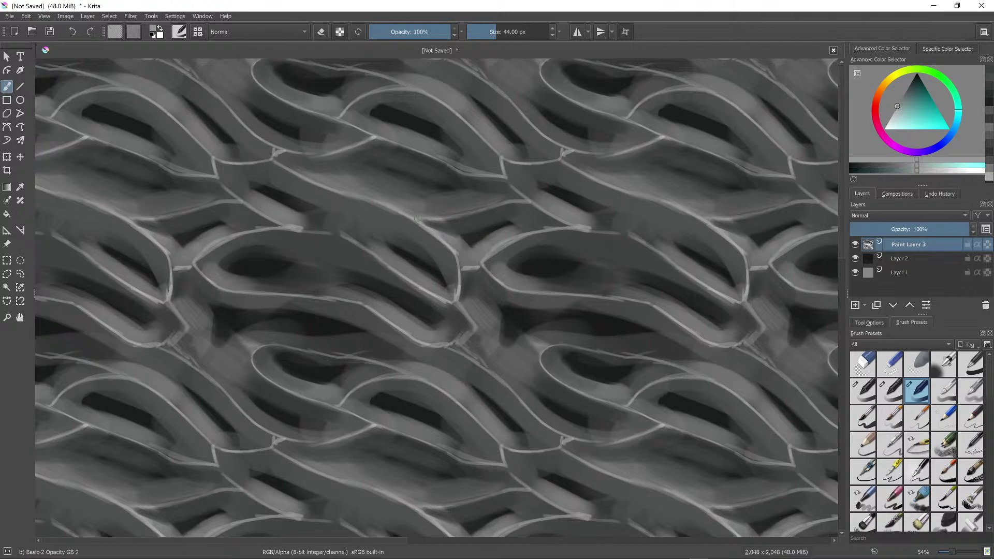
ctrl+click(454, 241)
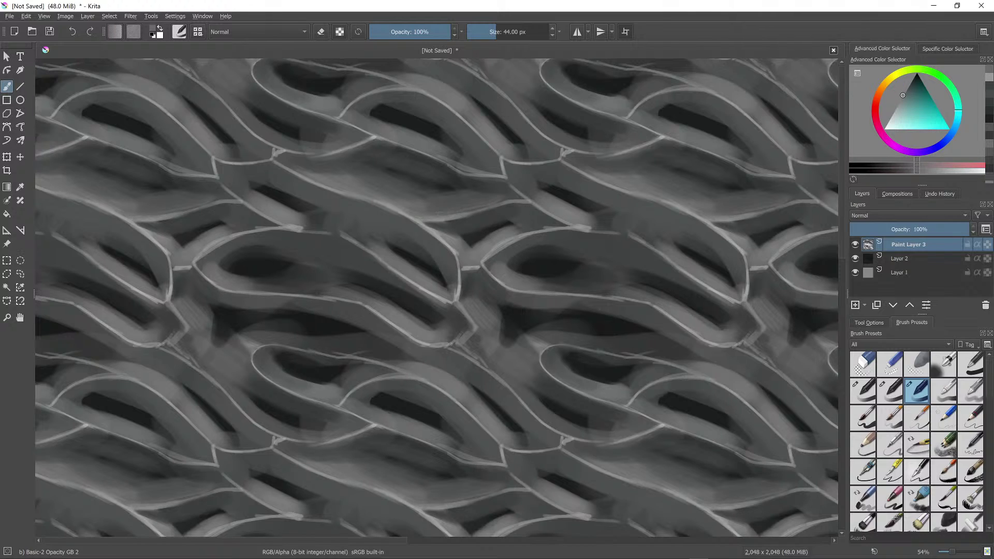
ctrl+click(475, 221)
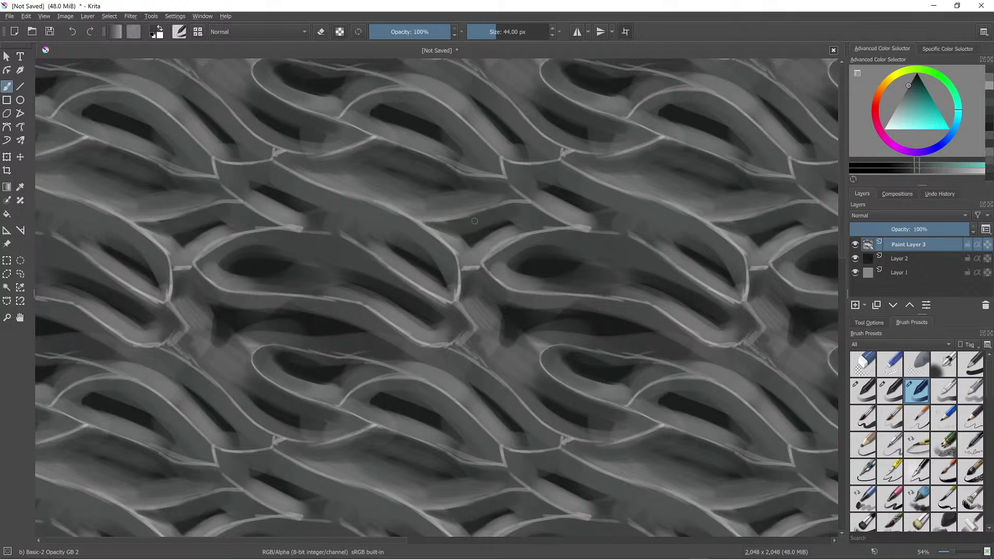
ctrl+click(463, 235)
ctrl+click(473, 239)
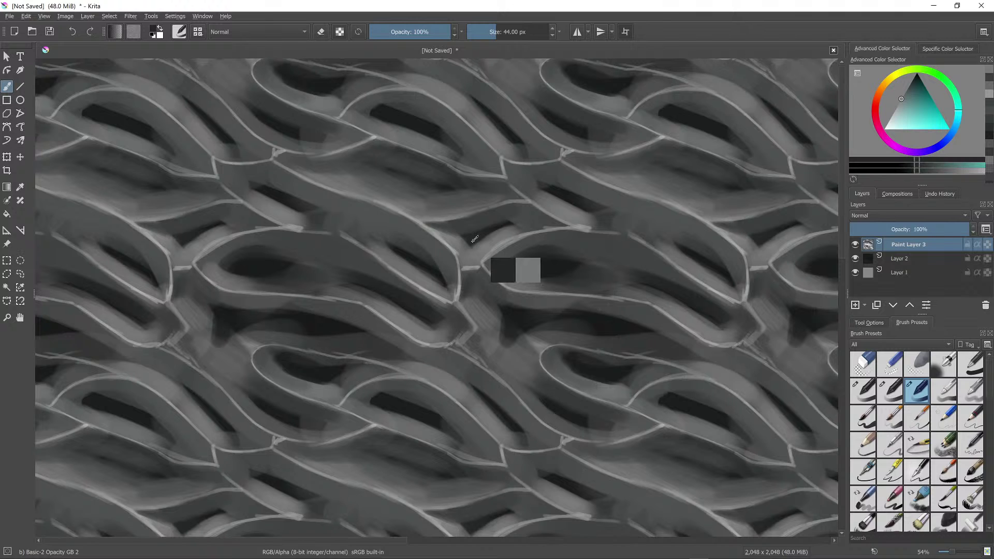
Step: Turn off Wrap Around Mode and bring the single texture tile fully into view
drag(452, 234, 452, 321)
drag(596, 225, 595, 192)
scroll(595, 192, up, 2)
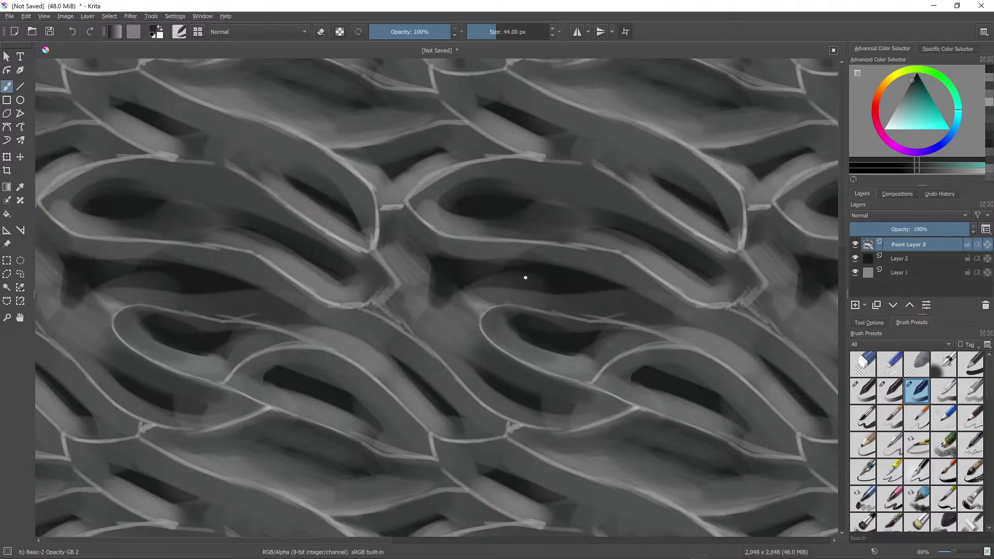
key(w)
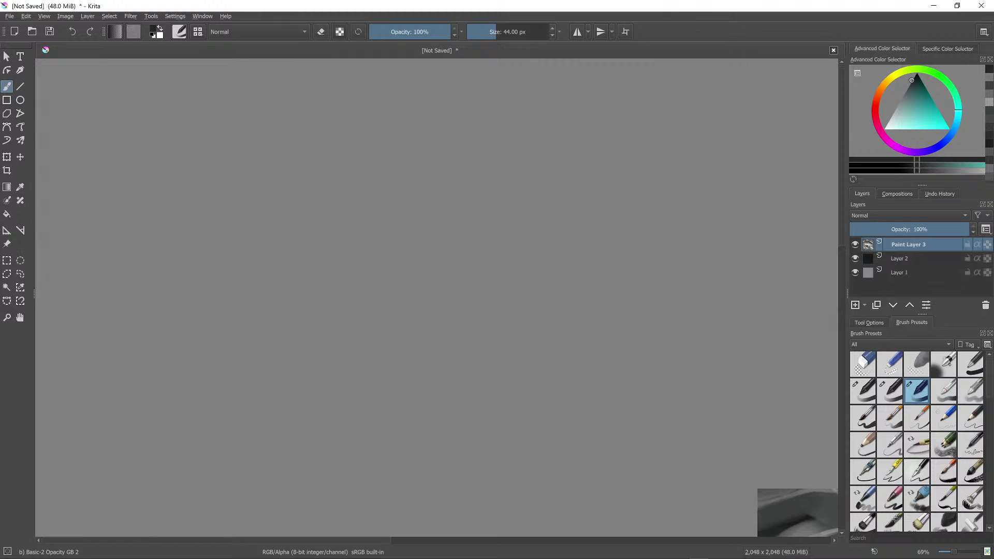
scroll(787, 394, down, 7)
drag(607, 370, 337, 297)
scroll(410, 335, up, 2)
scroll(659, 423, up, 1)
drag(654, 419, 526, 337)
scroll(524, 337, up, 2)
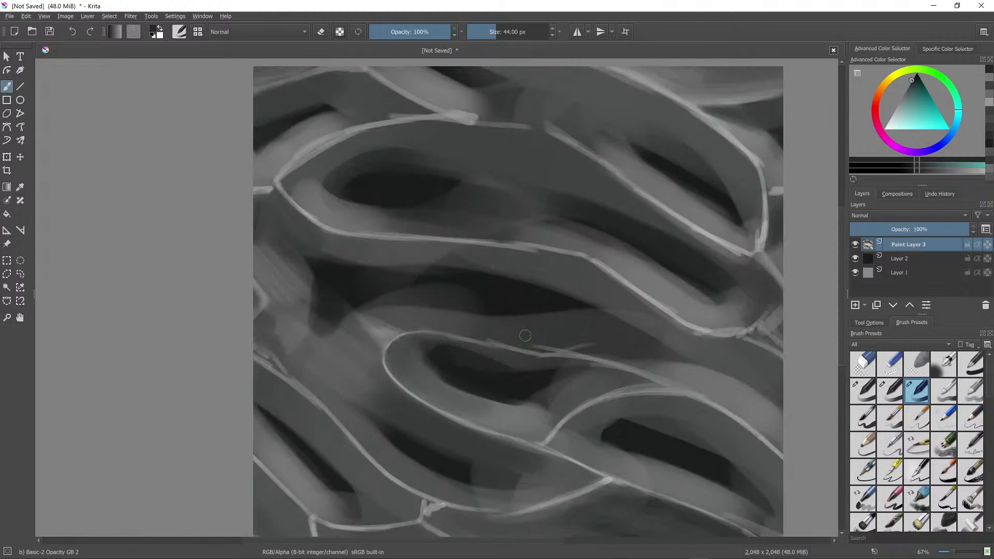
scroll(526, 335, down, 1)
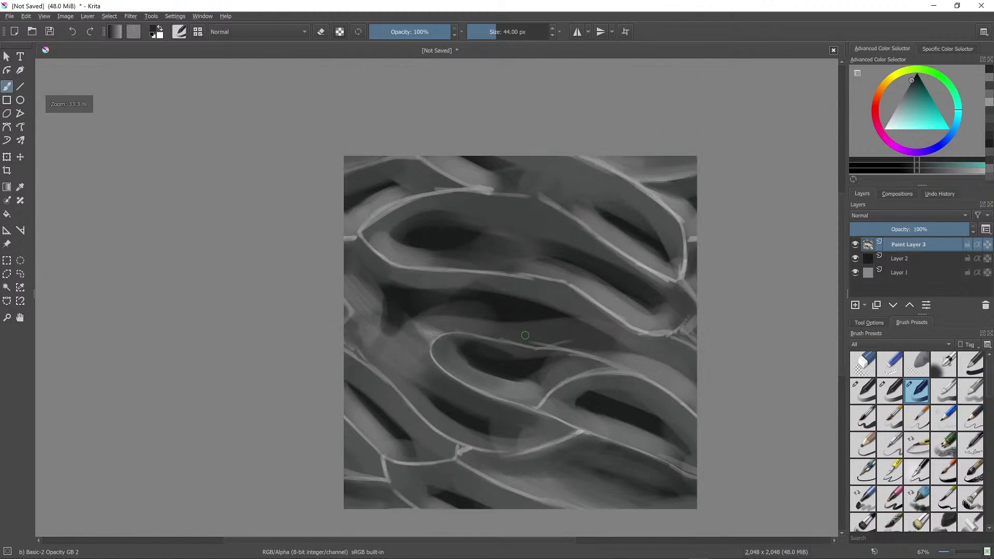
Step: Sample a mid gray and paint a band above the looped strand's upper rim, enlarging the brush to 78 px
key(ctrl)
ctrl+click(431, 325)
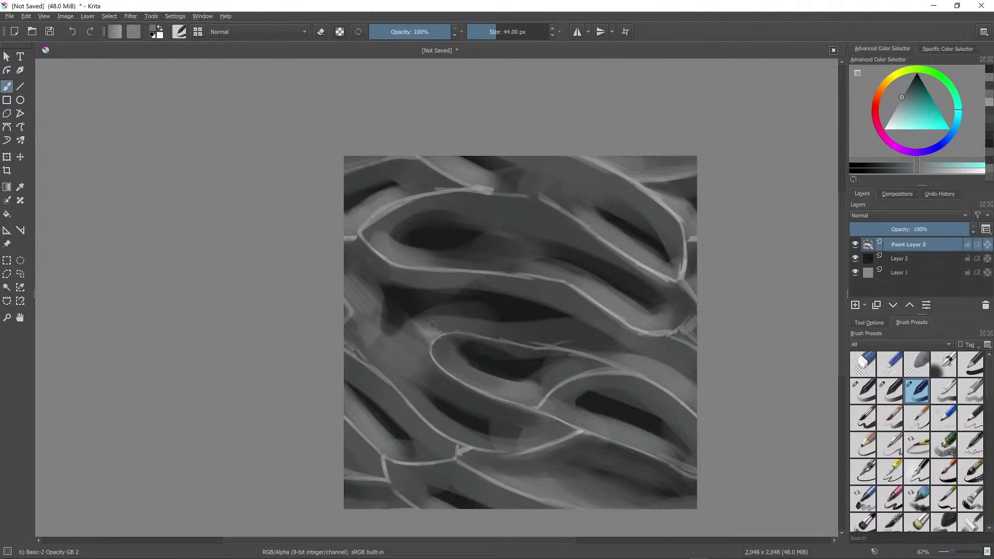
key(])
drag(437, 328, 518, 337)
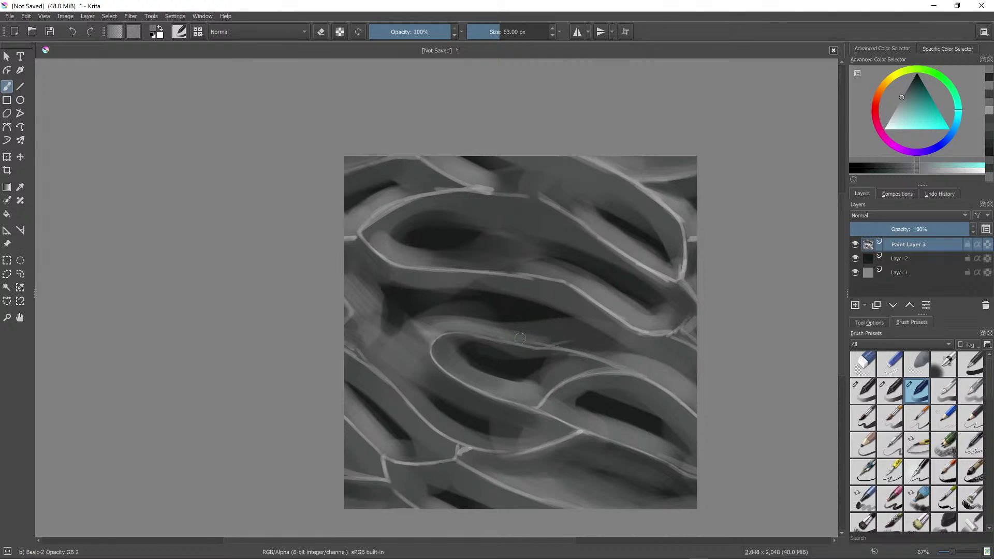
key(bracketright)
key(bracketright)
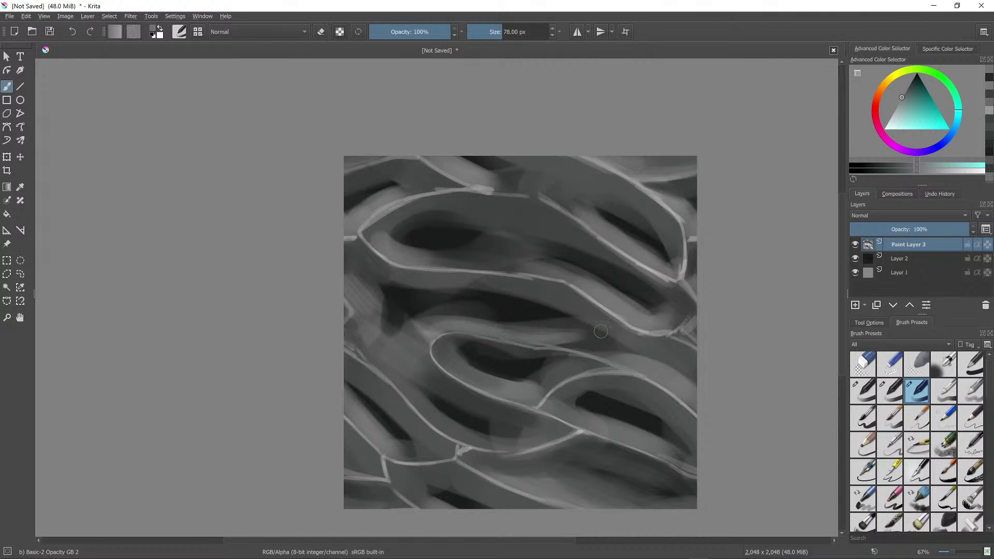
Step: Cover the stray rim ends above the looped strand and broaden the band along its upper edge with sampled grays
ctrl+click(578, 328)
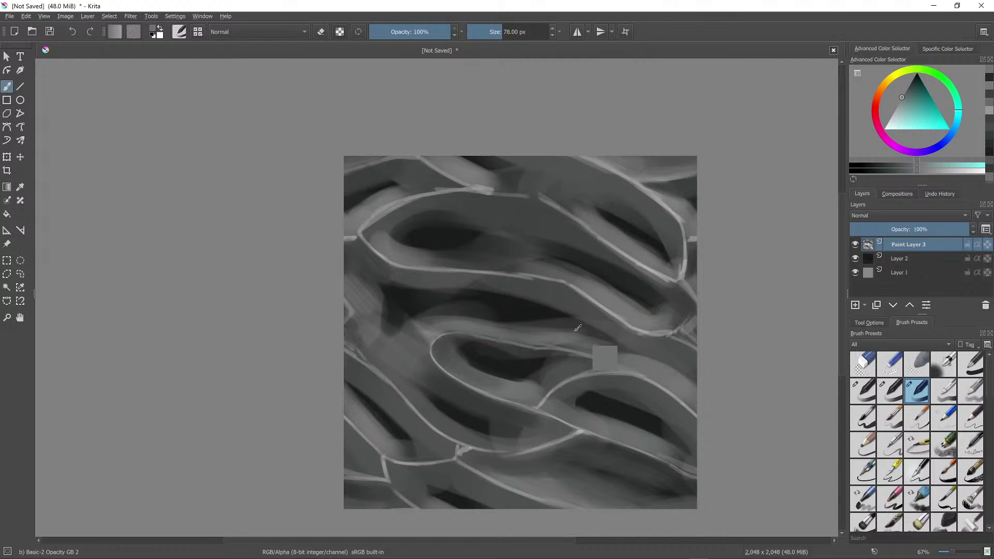
mouse_move(578, 328)
mouse_down()
mouse_move(590, 340)
mouse_move(573, 349)
mouse_up()
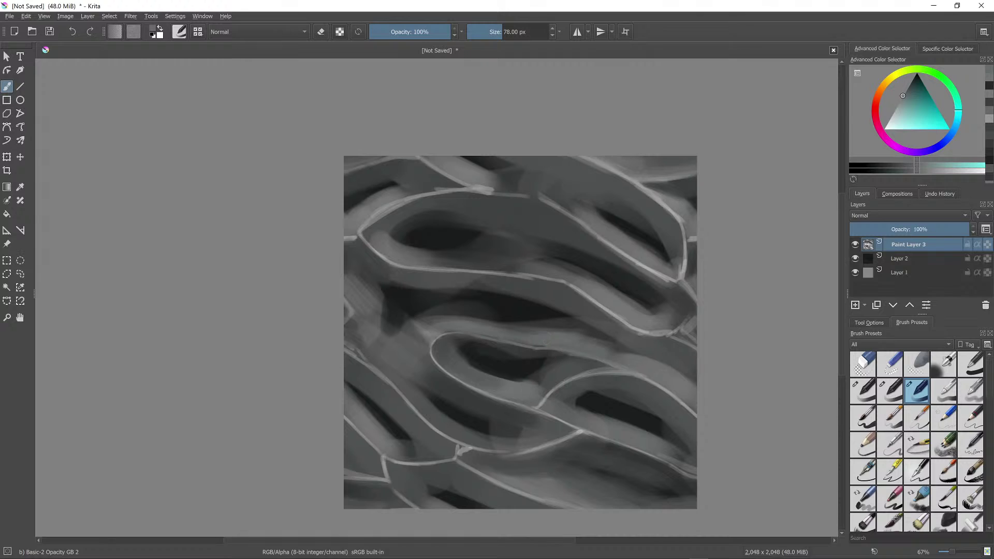
mouse_move(435, 320)
mouse_down()
mouse_move(552, 330)
mouse_move(473, 320)
mouse_move(499, 327)
mouse_up()
ctrl+click(479, 316)
ctrl+click(486, 320)
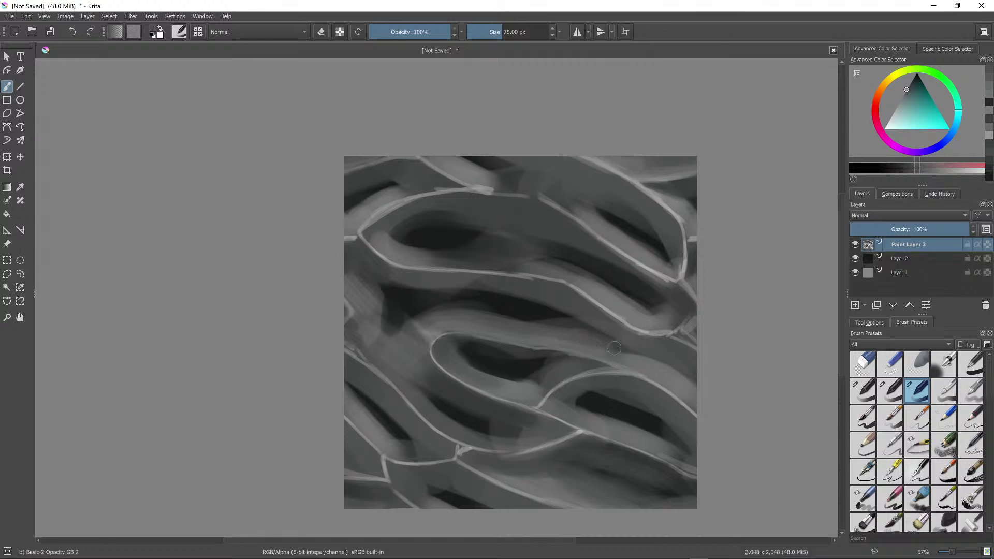
Step: Sample dark grays and shade the strand just below the long rim, toward its lower bend
key(ctrl)
ctrl+click(573, 312)
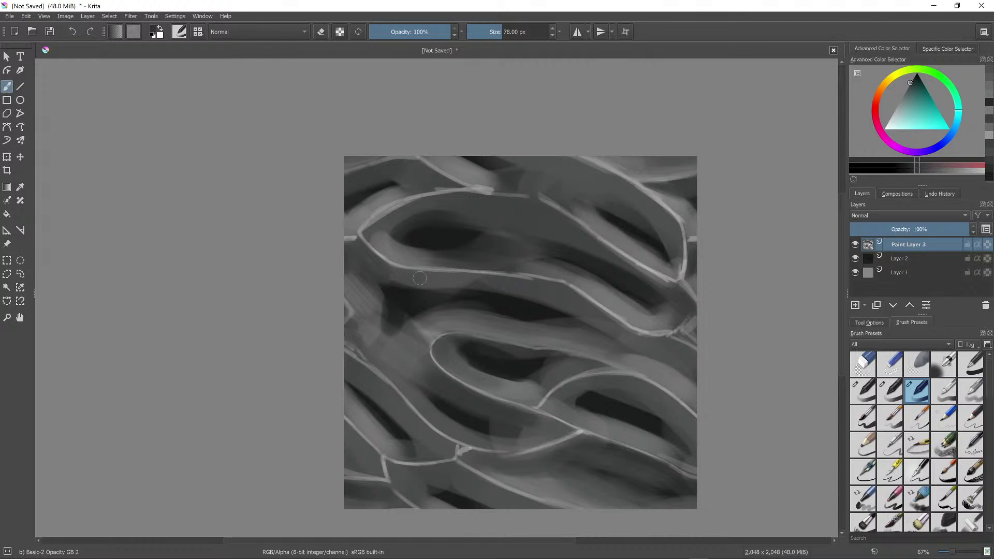
ctrl+click(401, 278)
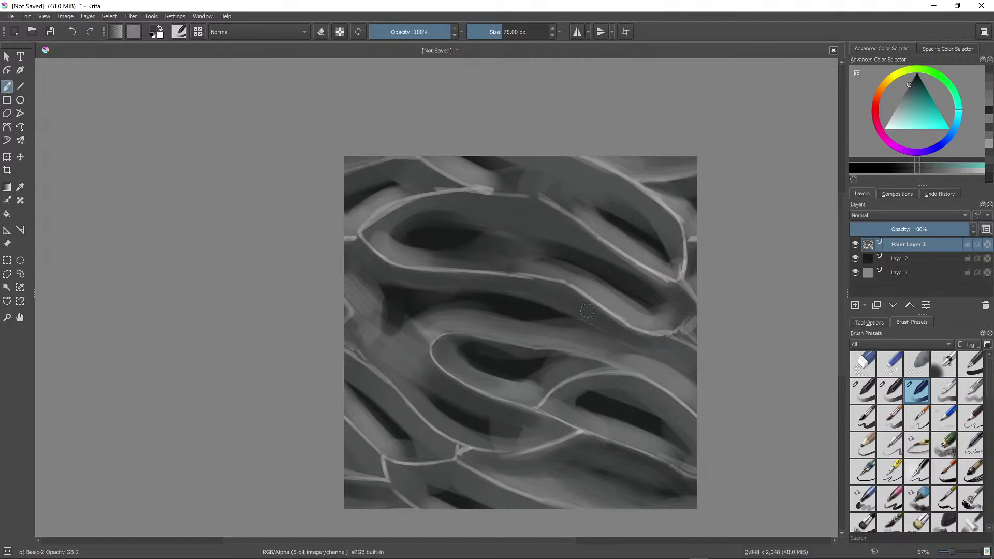
drag(589, 307, 634, 329)
Step: Sample a light gray and smooth the lit band between the long dark gap and the rim below it
ctrl+click(619, 315)
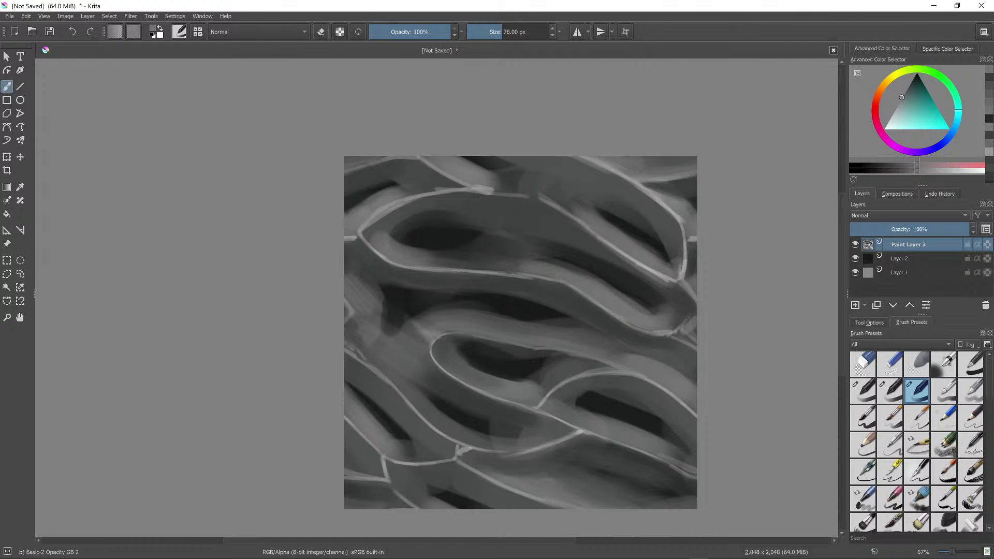
mouse_move(539, 269)
mouse_down()
mouse_move(417, 258)
mouse_move(529, 266)
mouse_up()
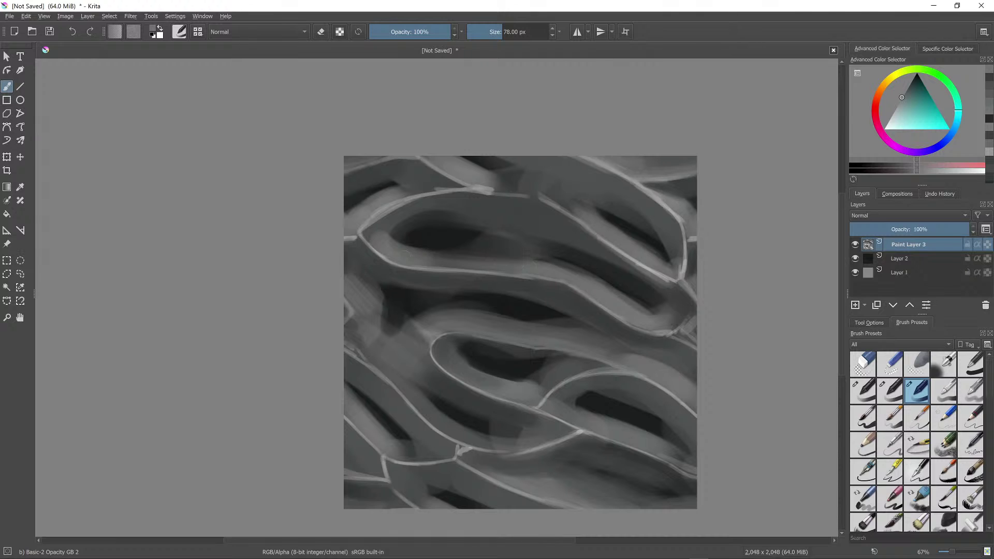
drag(452, 259, 512, 258)
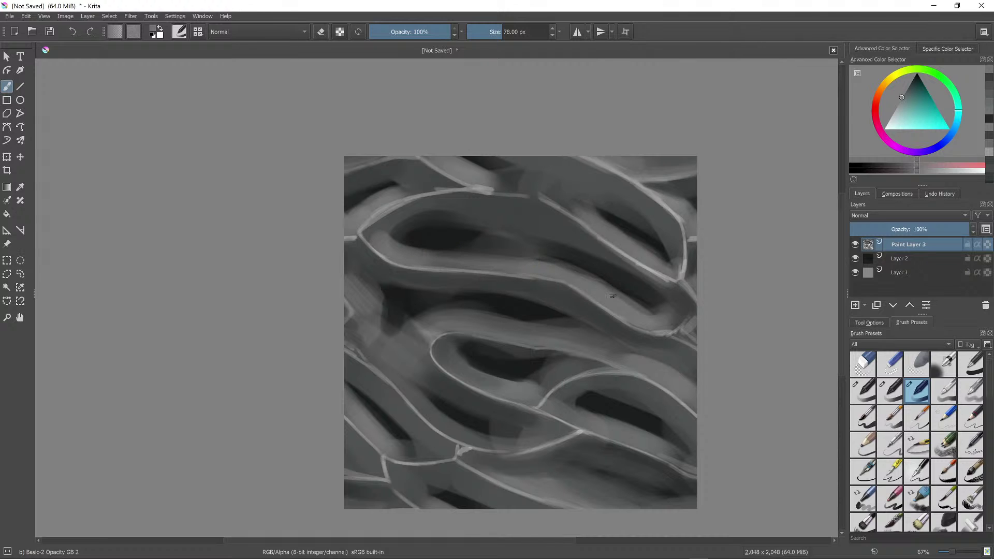
drag(614, 296, 618, 224)
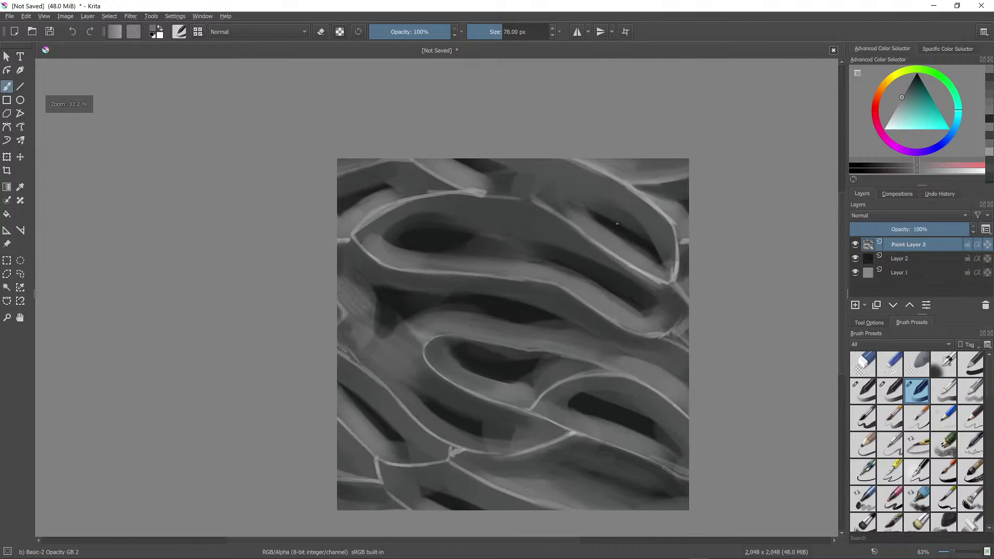
Step: Sample near-black, enlarge the brush to 90 px and fill the long upper gap as one continuous dark shape
ctrl+click(463, 242)
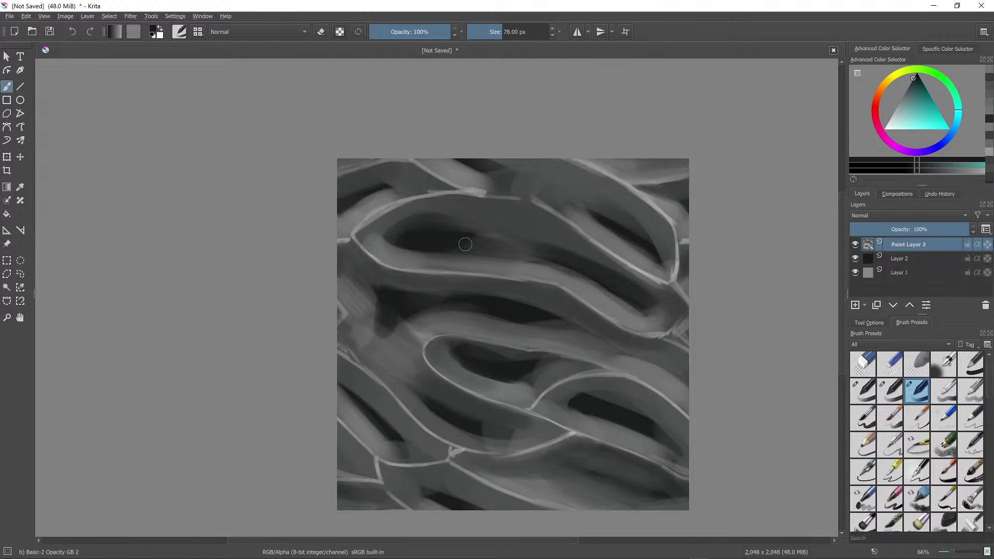
drag(455, 244, 520, 248)
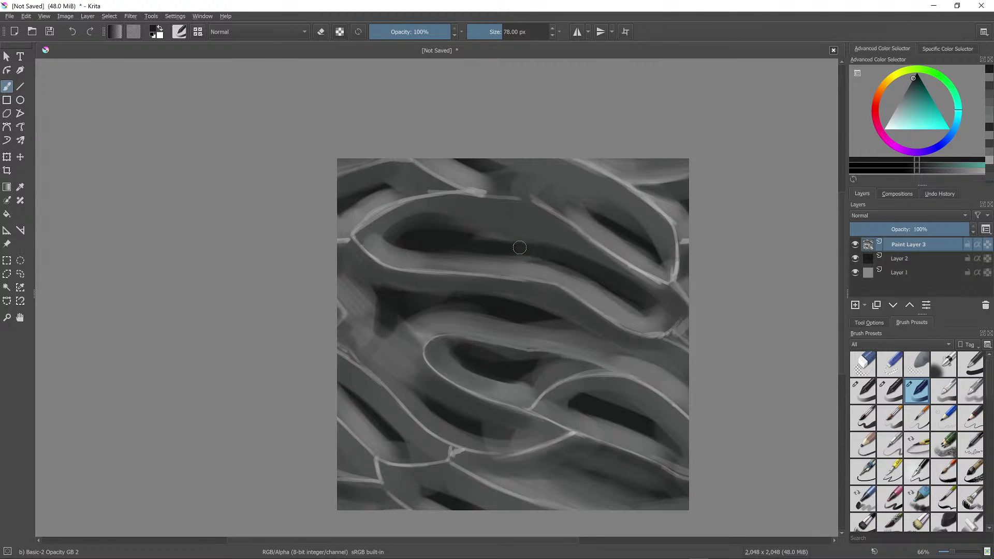
key(bracketright)
mouse_move(439, 237)
mouse_down()
mouse_move(510, 244)
mouse_move(489, 237)
mouse_move(566, 256)
mouse_up()
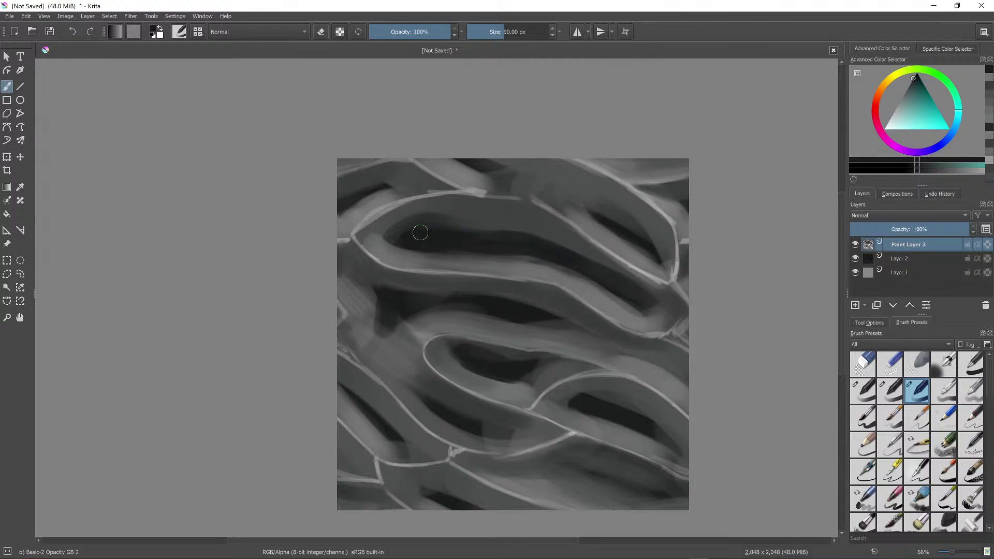
mouse_move(418, 228)
mouse_down()
mouse_move(545, 241)
mouse_move(556, 258)
mouse_move(503, 233)
mouse_move(631, 282)
mouse_move(559, 253)
mouse_move(499, 249)
mouse_move(588, 272)
mouse_move(521, 253)
mouse_move(624, 294)
mouse_move(574, 265)
mouse_move(643, 306)
mouse_move(627, 303)
mouse_move(607, 272)
mouse_move(622, 223)
mouse_up()
Step: Blend the rounded strand end beyond the long gap's lower tip with sampled light and mid grays
ctrl+click(653, 306)
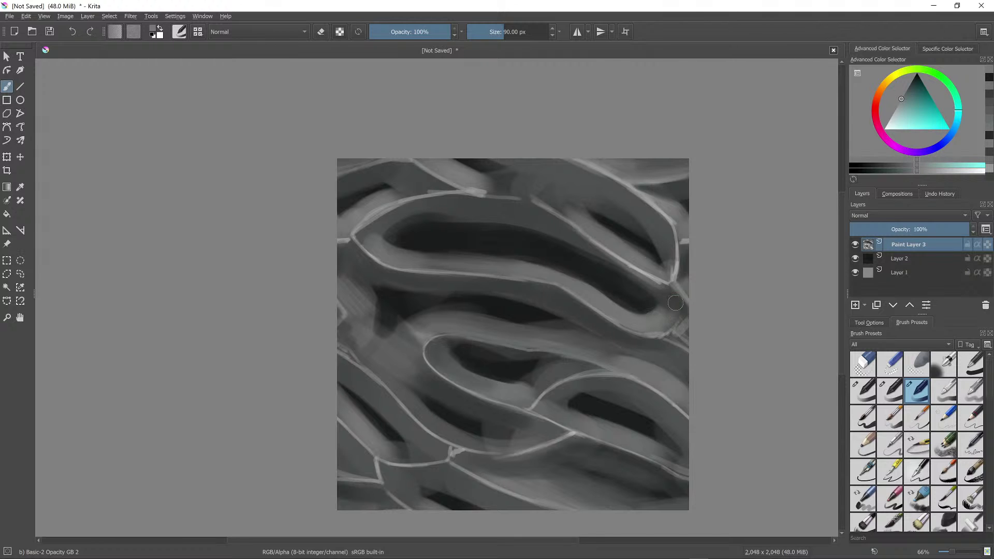
scroll(633, 334, down, 2)
scroll(633, 334, up, 4)
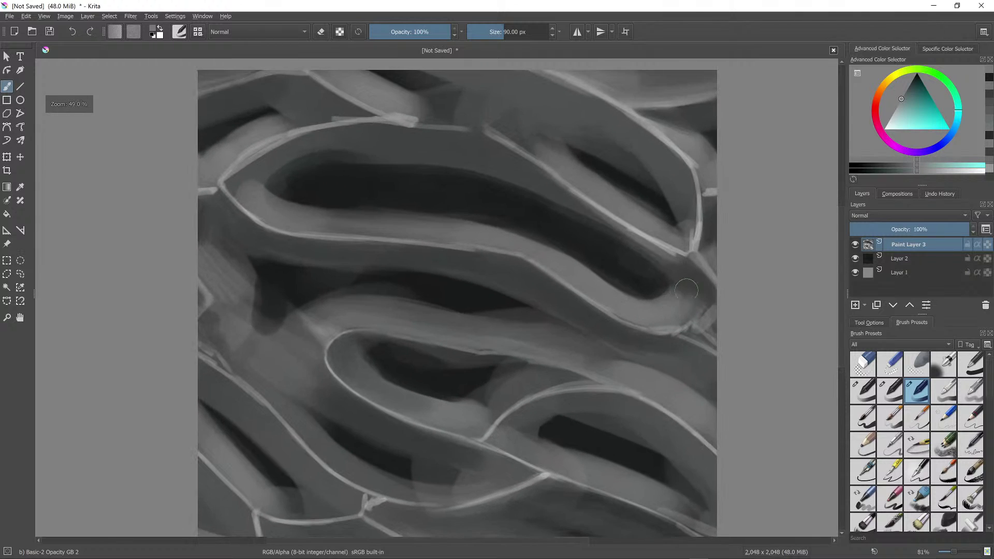
ctrl+click(687, 285)
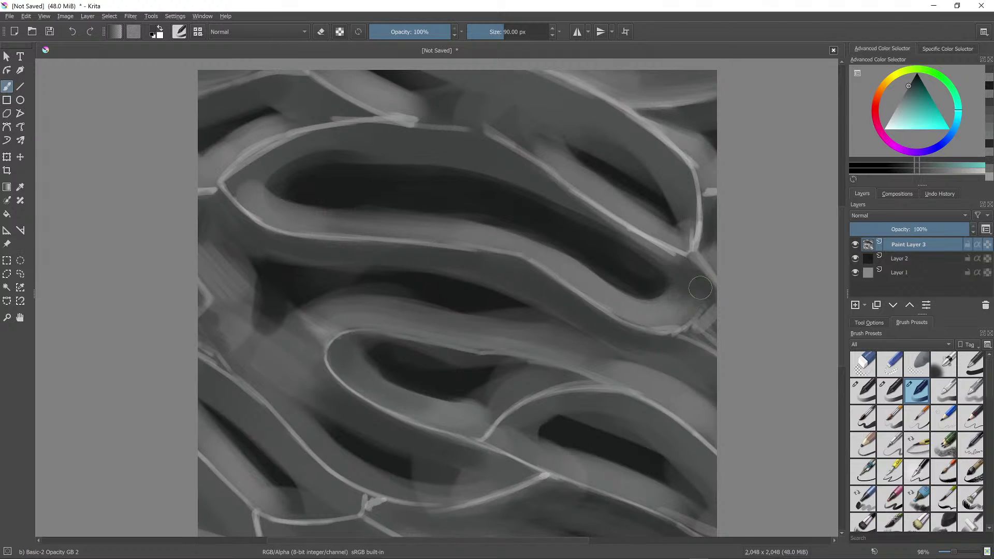
ctrl+click(700, 332)
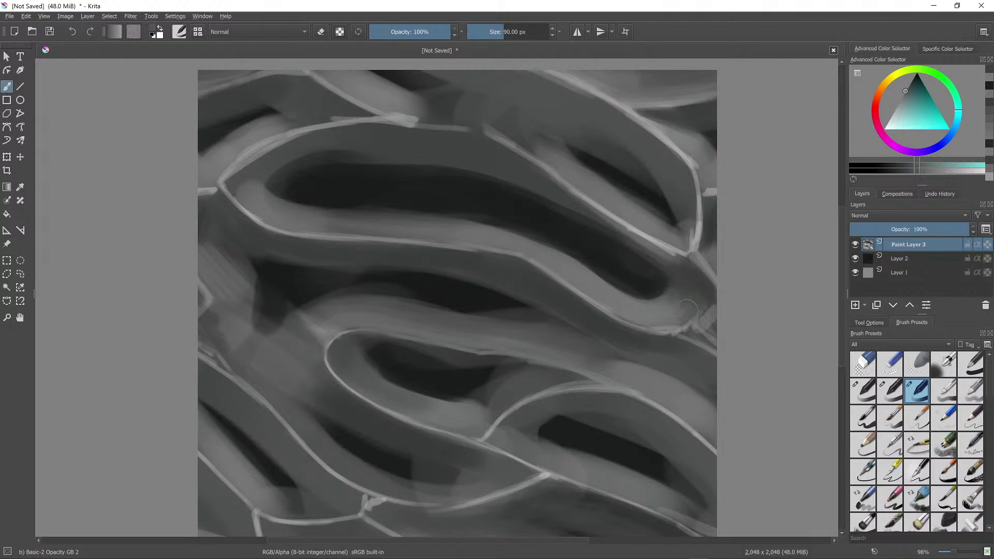
mouse_move(687, 310)
mouse_down()
mouse_move(690, 281)
mouse_move(665, 307)
mouse_move(703, 295)
mouse_up()
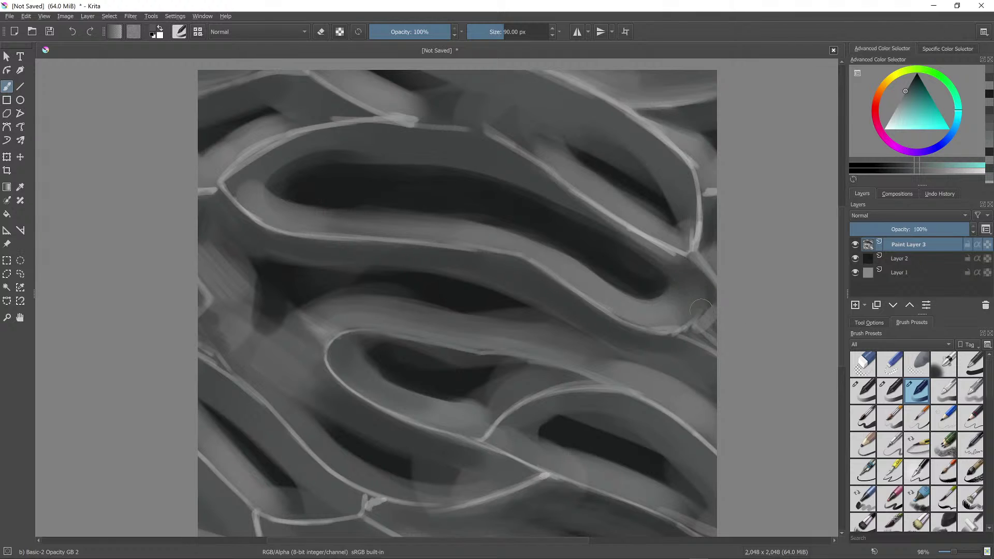
mouse_move(692, 329)
mouse_down()
mouse_move(493, 435)
mouse_move(679, 283)
mouse_up()
Step: Sample a dark gray and shade the strand along the long gap's upper edge, toward its lower tip
ctrl+click(679, 282)
drag(585, 224, 681, 280)
drag(635, 257, 665, 268)
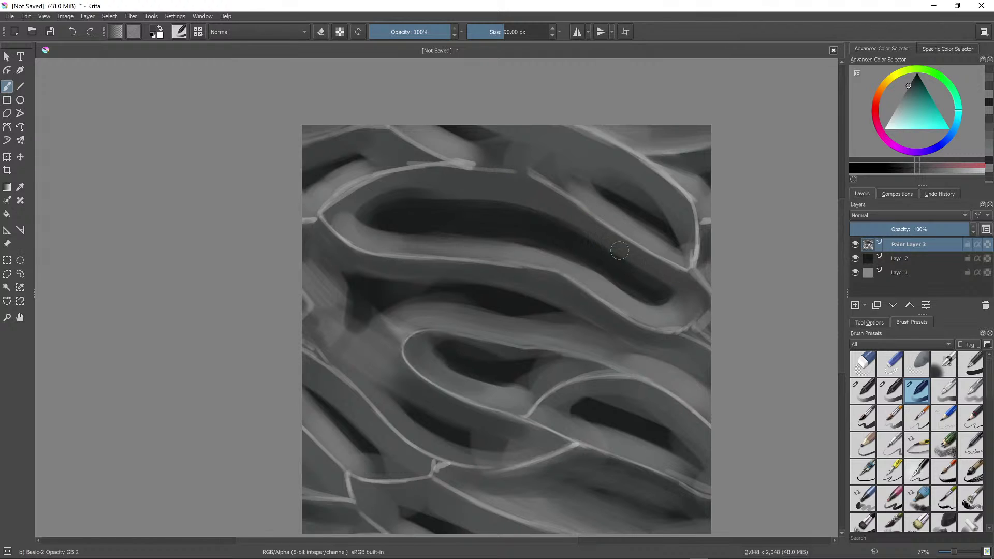
Step: Sample dark grays and shade the inside of the curved strand around the small gap near the tile's upper-right corner
ctrl+click(684, 256)
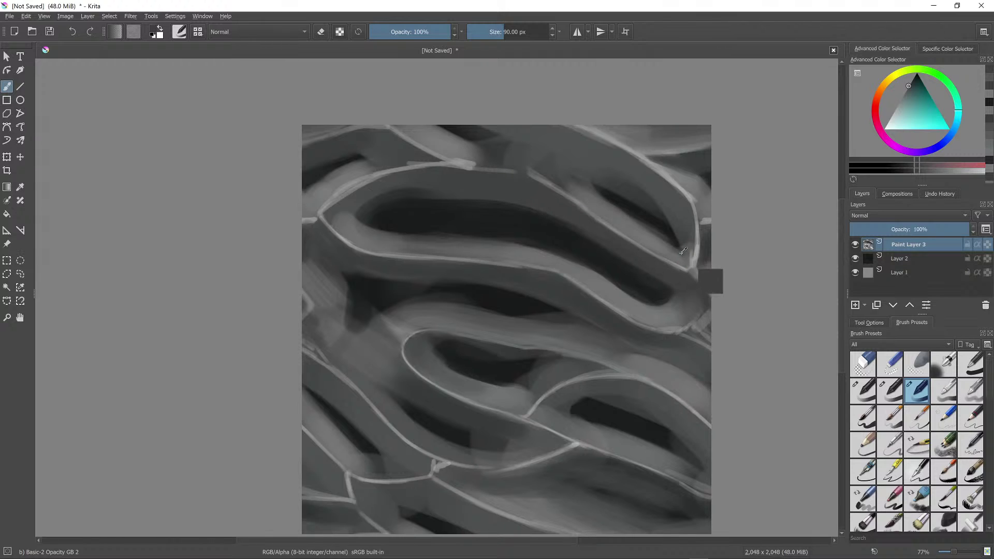
mouse_move(683, 221)
mouse_down()
mouse_move(646, 188)
mouse_move(674, 201)
mouse_move(625, 170)
mouse_move(655, 183)
mouse_move(634, 170)
mouse_move(672, 195)
mouse_move(592, 166)
mouse_move(621, 184)
mouse_move(610, 181)
mouse_move(567, 155)
mouse_move(669, 215)
mouse_move(629, 181)
mouse_move(671, 230)
mouse_move(652, 194)
mouse_move(682, 243)
mouse_move(672, 211)
mouse_move(686, 257)
mouse_move(681, 199)
mouse_move(690, 267)
mouse_up()
ctrl+click(648, 202)
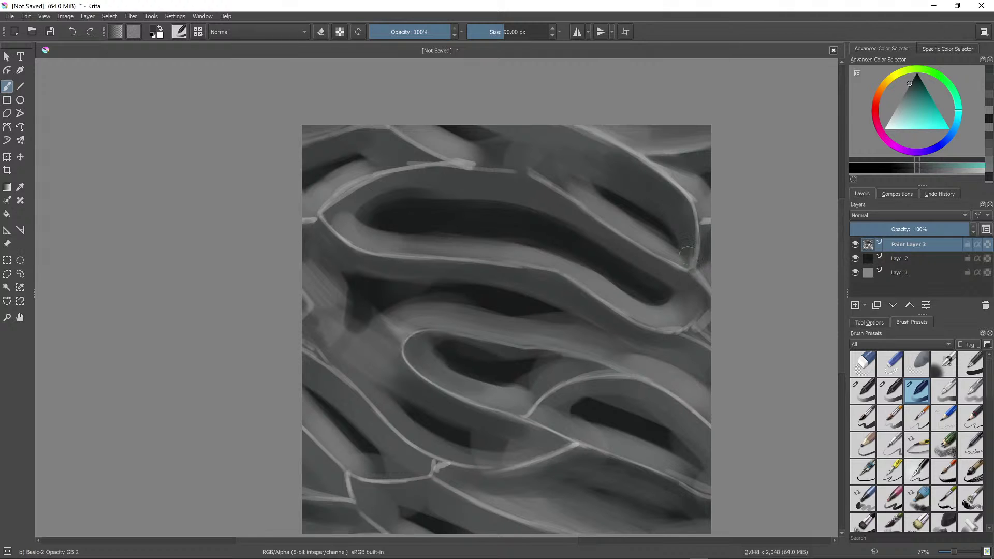
drag(657, 229, 707, 157)
scroll(618, 202, up, 1)
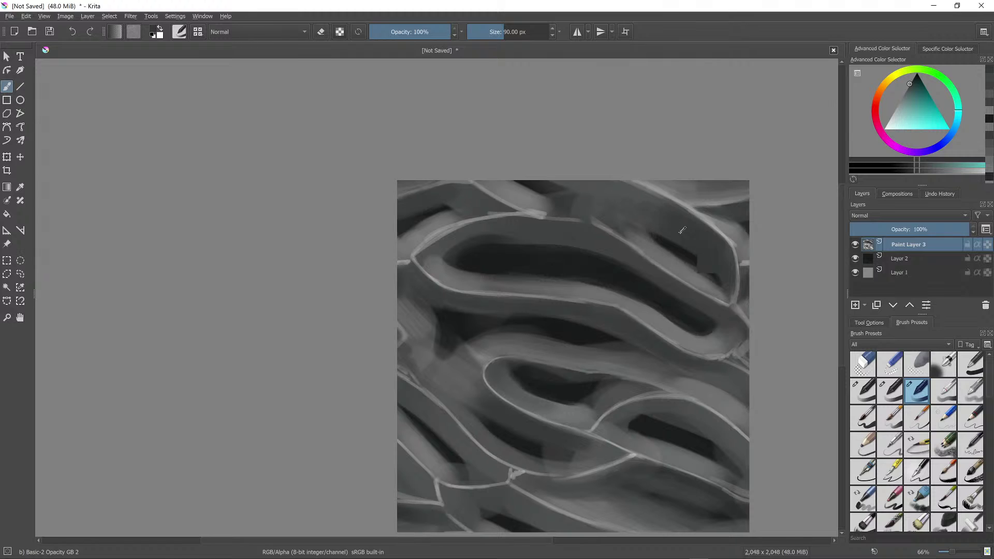
Step: Sample near-black, reduce the brush to 35 px and extend the narrow upper-right gap along its diagonal
ctrl+click(665, 240)
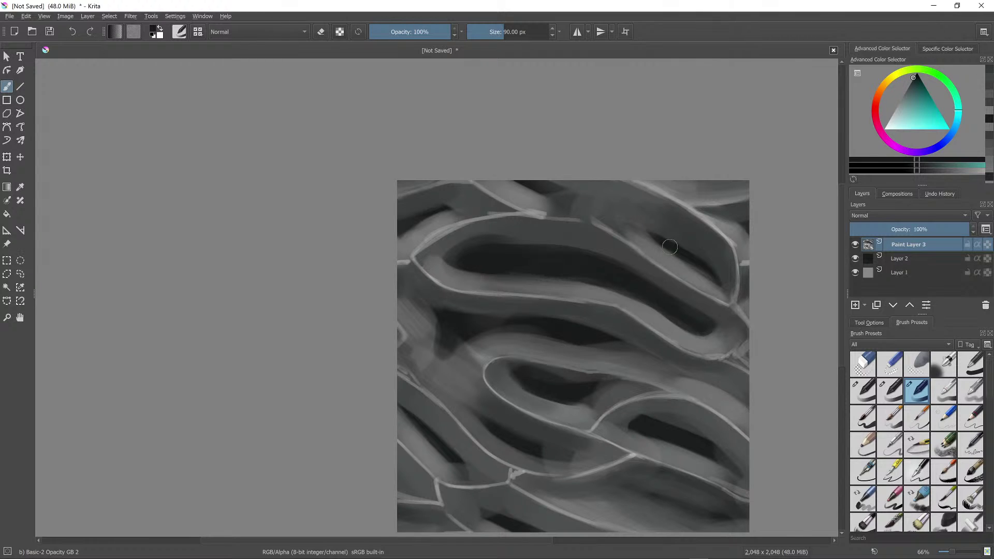
key(bracketleft)
key(bracketleft)
key(bracketleft)
key(bracketleft)
key(bracketleft)
key(bracketleft)
key(bracketleft)
key(bracketleft)
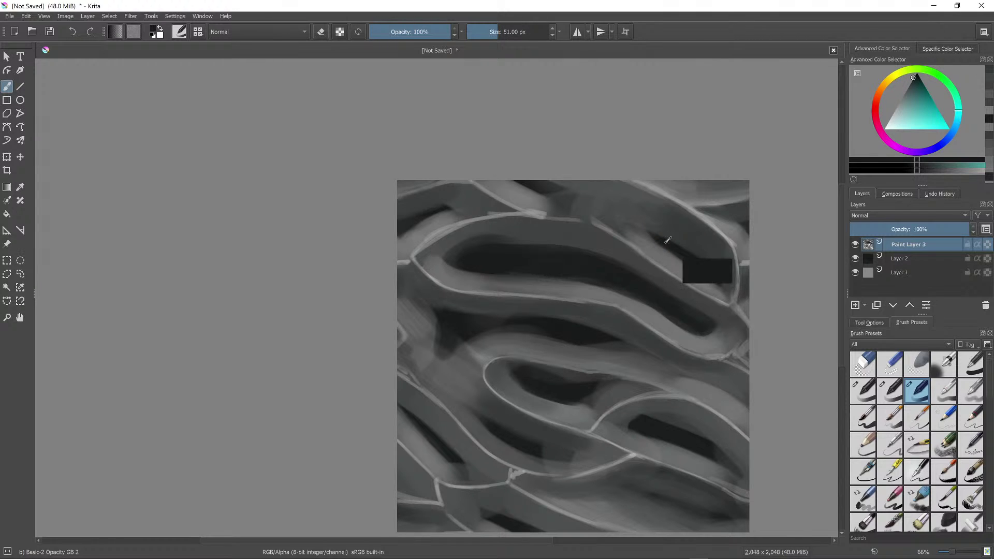
key(bracketleft)
key(bracketleft)
key(bracketleft)
key(bracketleft)
key(bracketleft)
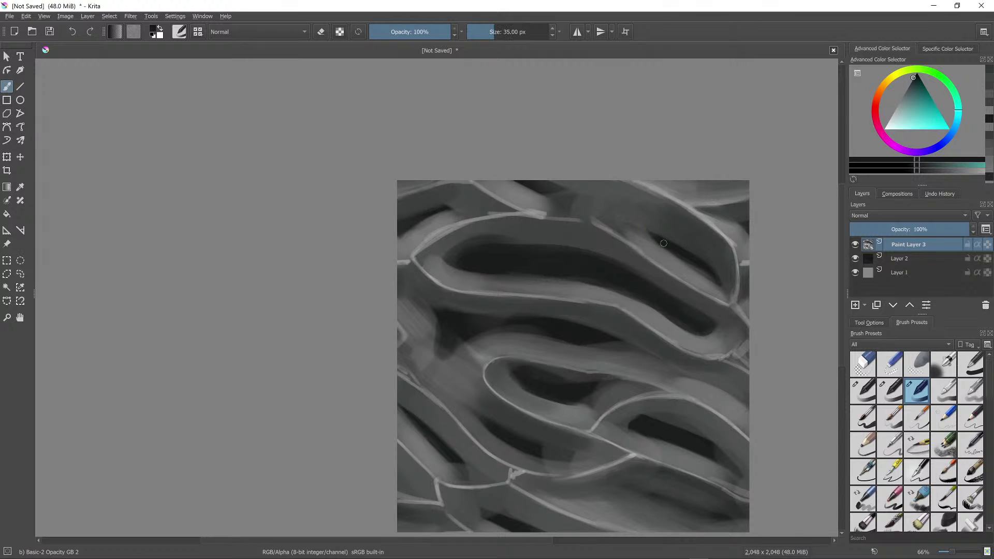
drag(637, 221, 696, 258)
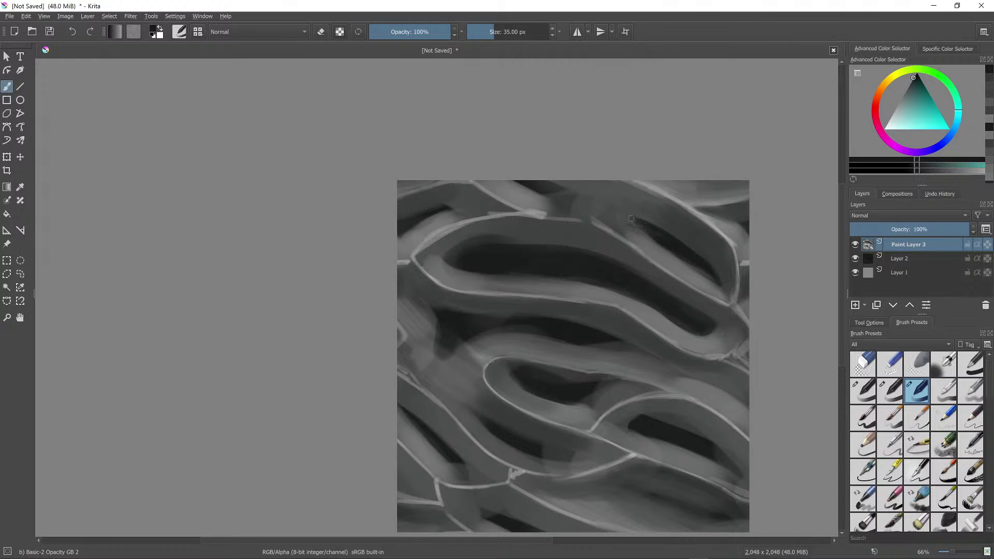
mouse_move(647, 232)
mouse_down()
mouse_move(633, 222)
mouse_move(672, 234)
mouse_move(701, 262)
mouse_up()
Step: Round off the narrow upper-right gap's lower end and blend the strand around it with sampled mid grays
ctrl+click(713, 280)
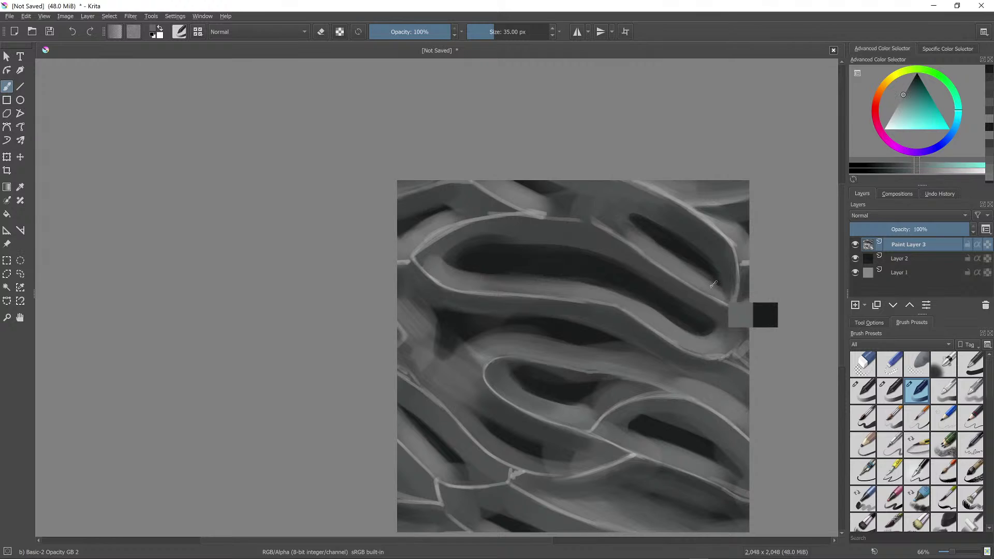
drag(726, 291, 715, 281)
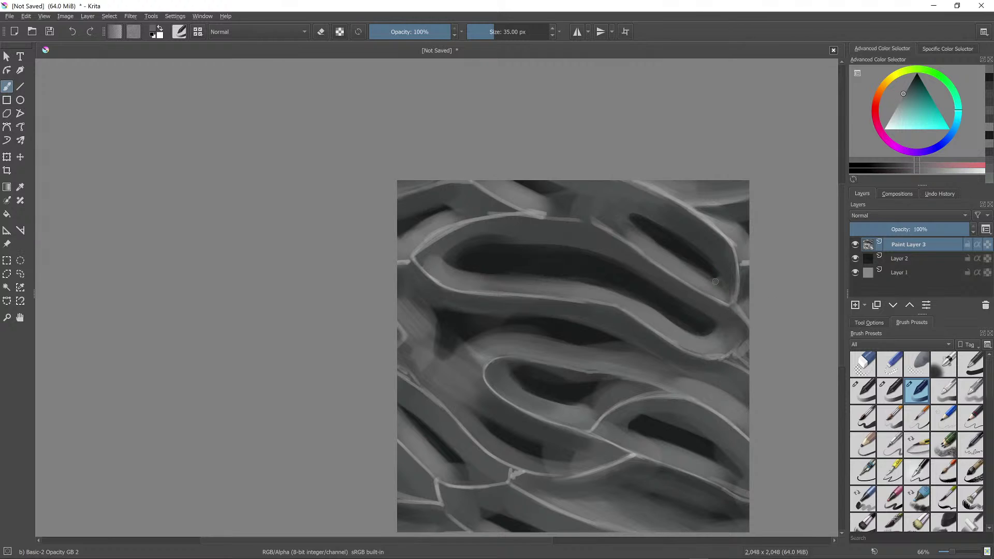
ctrl+click(713, 282)
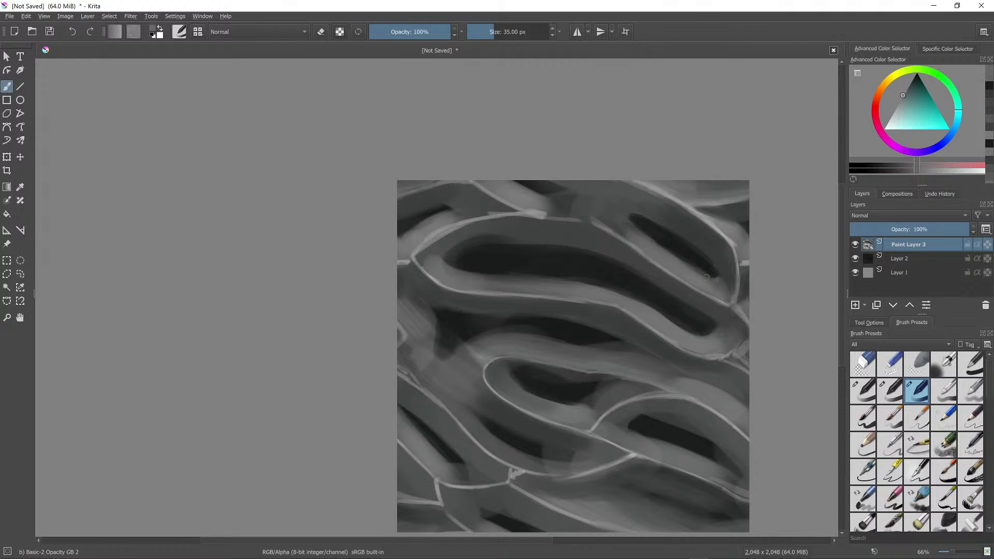
ctrl+click(718, 275)
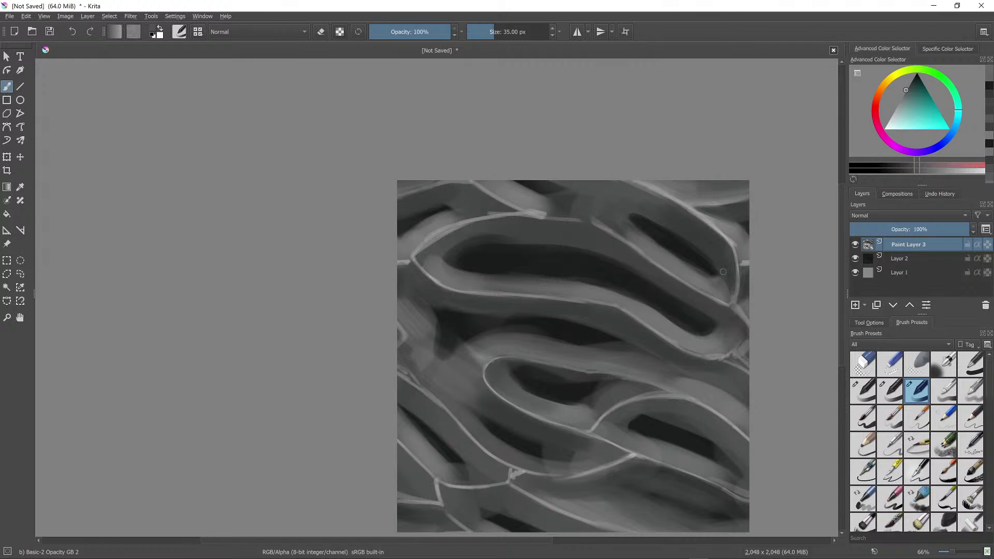
ctrl+click(718, 286)
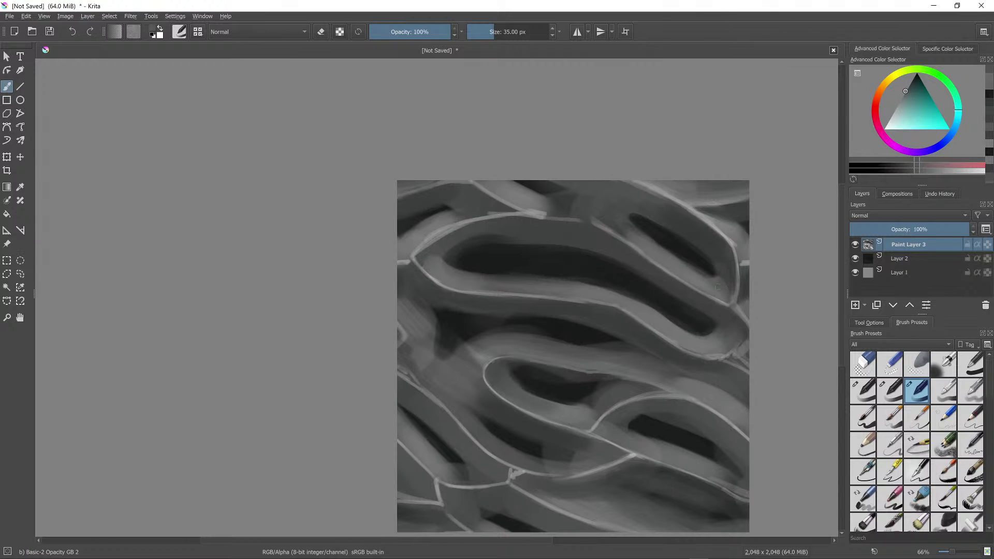
ctrl+click(725, 306)
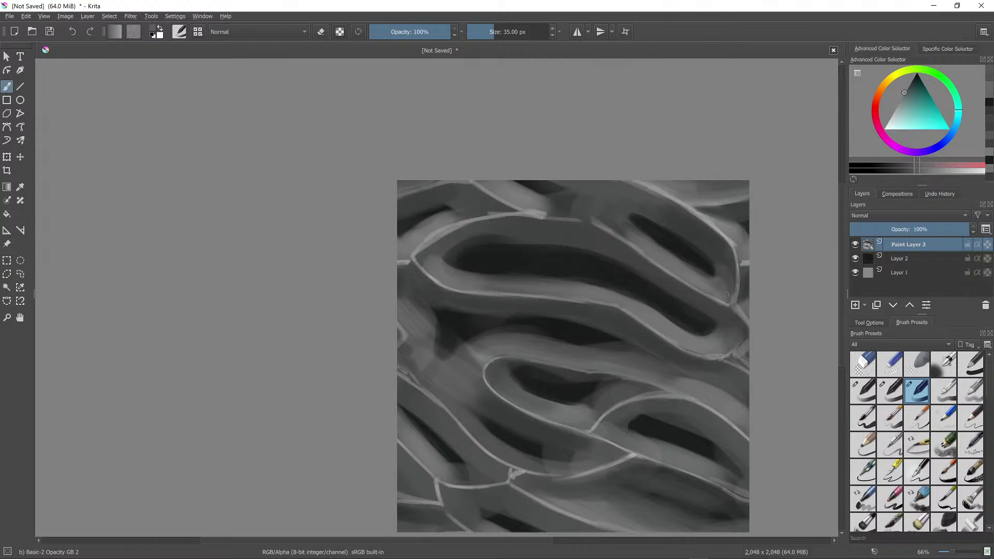
mouse_move(730, 278)
mouse_down()
mouse_move(721, 267)
mouse_move(731, 263)
mouse_up()
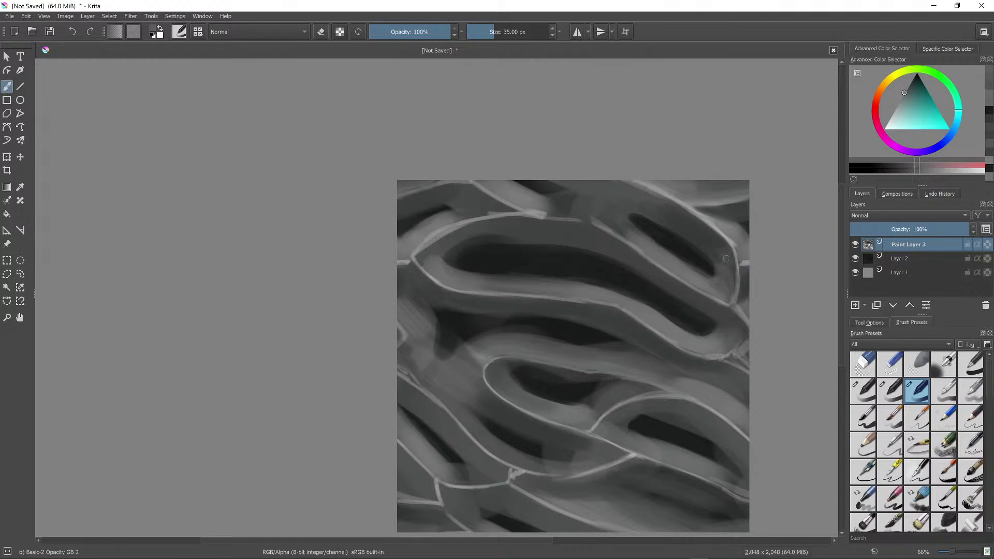
Step: Sample near-black, reduce the brush to 20 px and draw fine contour lines along the strand above the large upper gap
scroll(726, 258, down, 6)
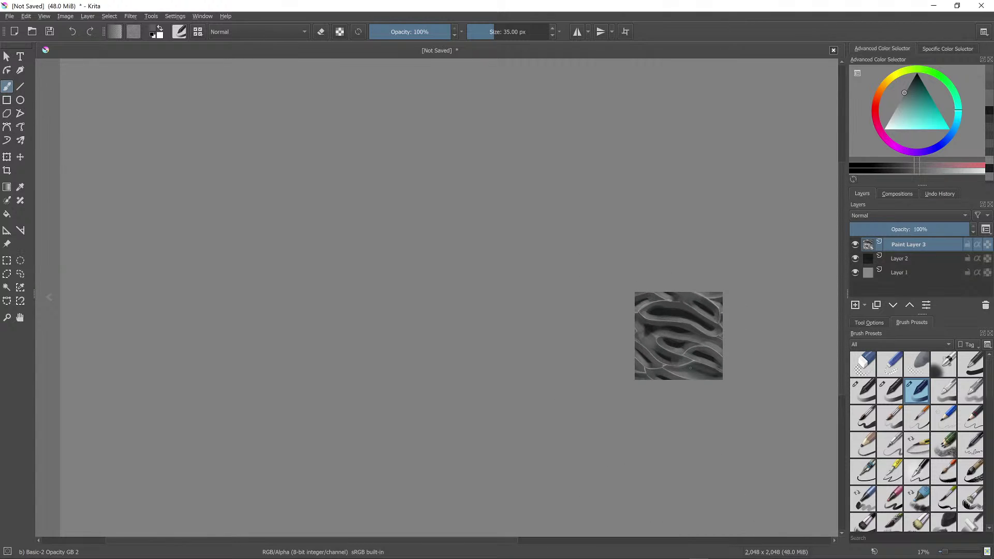
scroll(668, 316, up, 6)
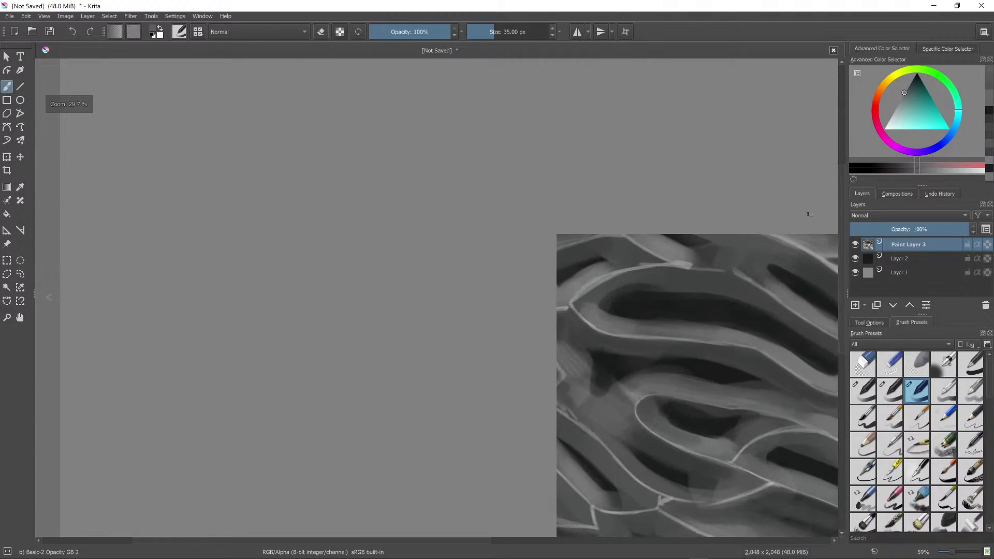
ctrl+click(618, 284)
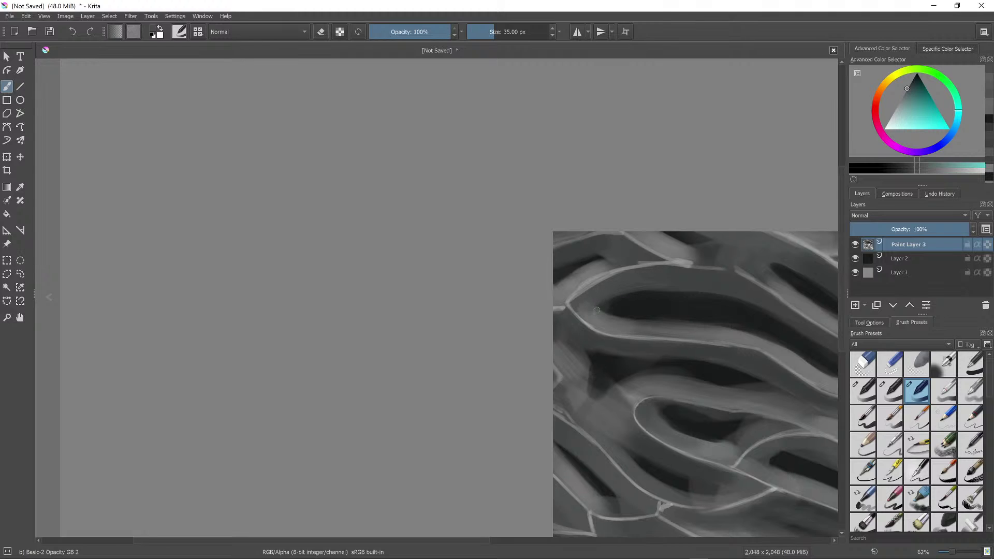
ctrl+click(640, 300)
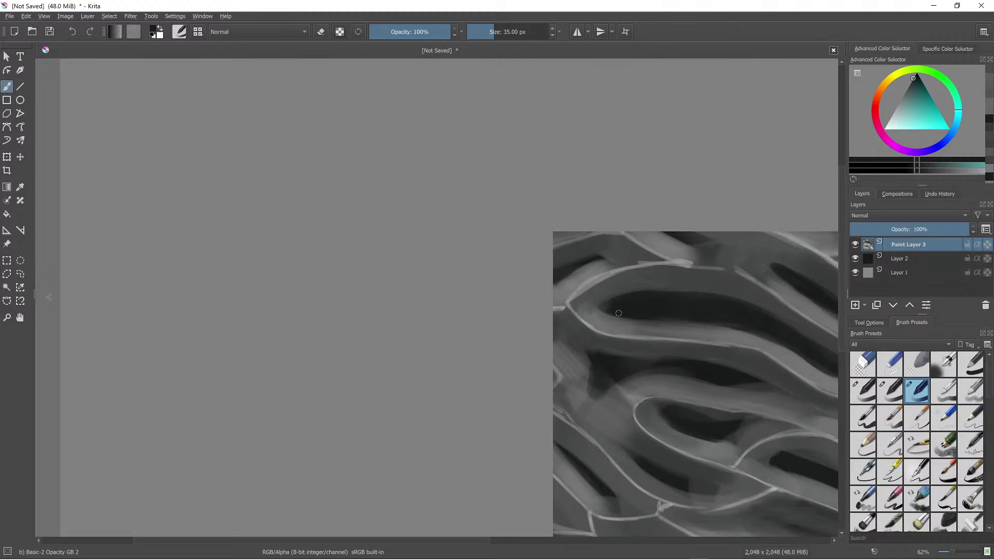
key(bracketleft)
key(bracketleft)
drag(587, 299, 623, 281)
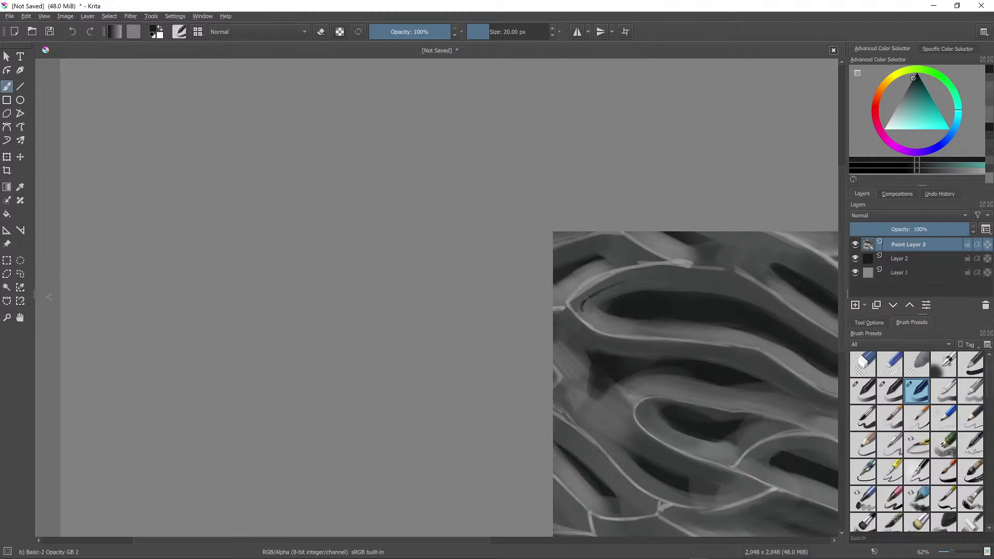
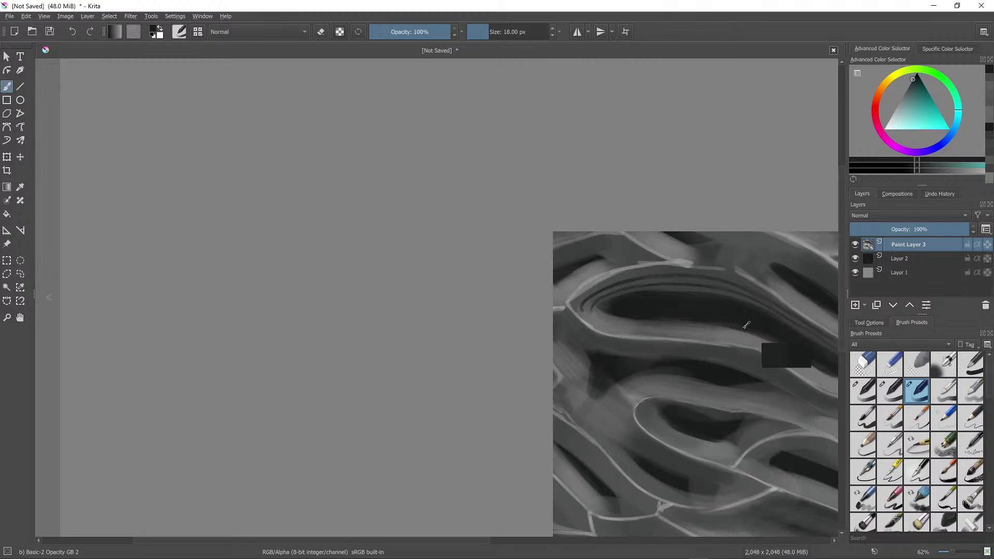
Step: Sample light gray, reduce the brush to 10 px and add thin highlights beside the dark contour lines above the large gap
scroll(746, 331, down, 5)
scroll(702, 316, up, 8)
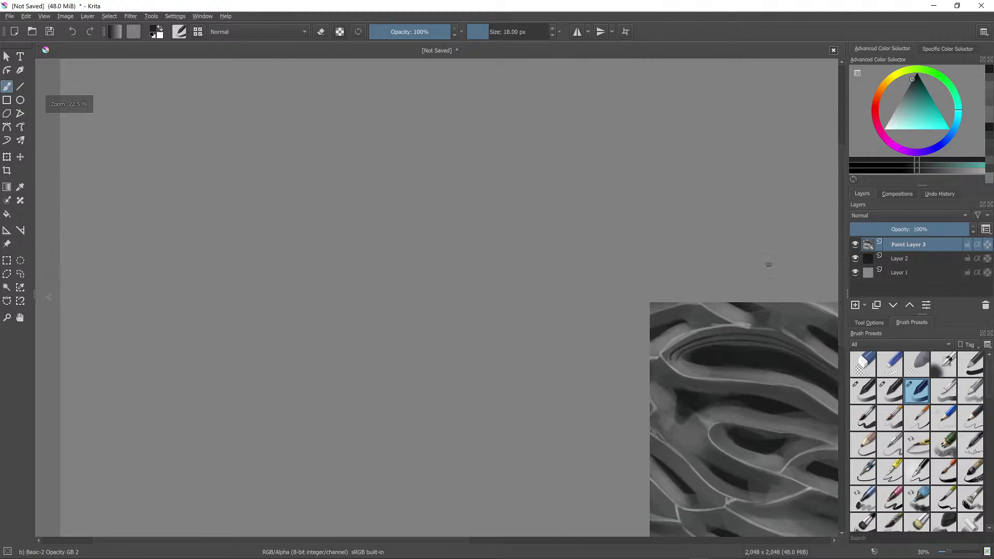
ctrl+click(676, 323)
drag(716, 340, 650, 364)
ctrl+click(613, 344)
key(bracketleft)
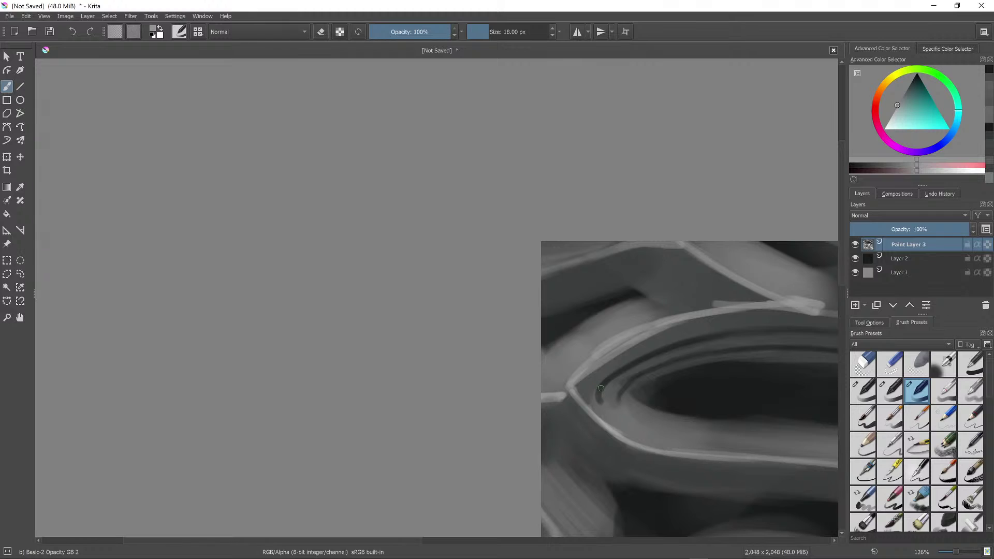
key(bracketleft)
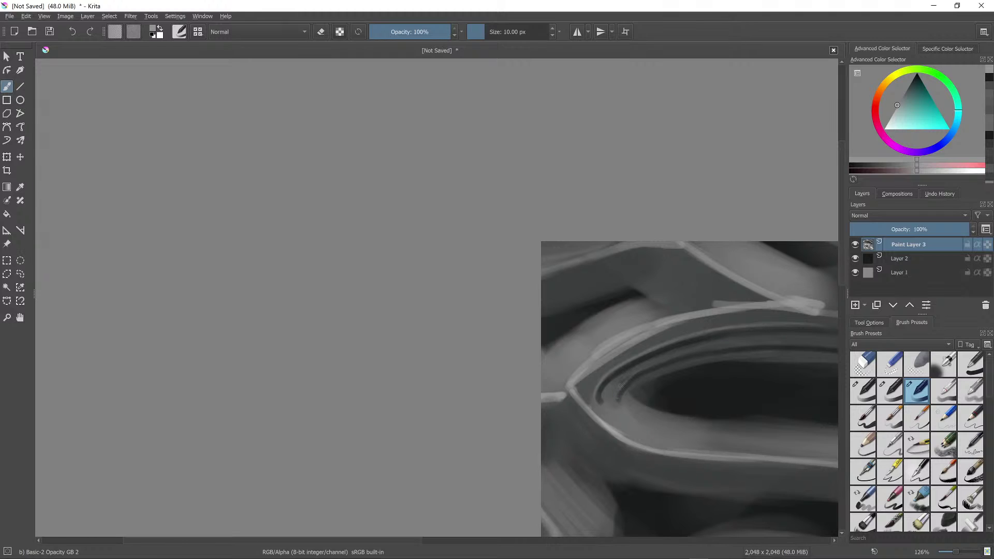
drag(682, 353, 820, 351)
Step: Sample near-black, enlarge the brush to 20 px and paint a vertical crack from the tile's top gap down into the large gap
scroll(785, 379, down, 6)
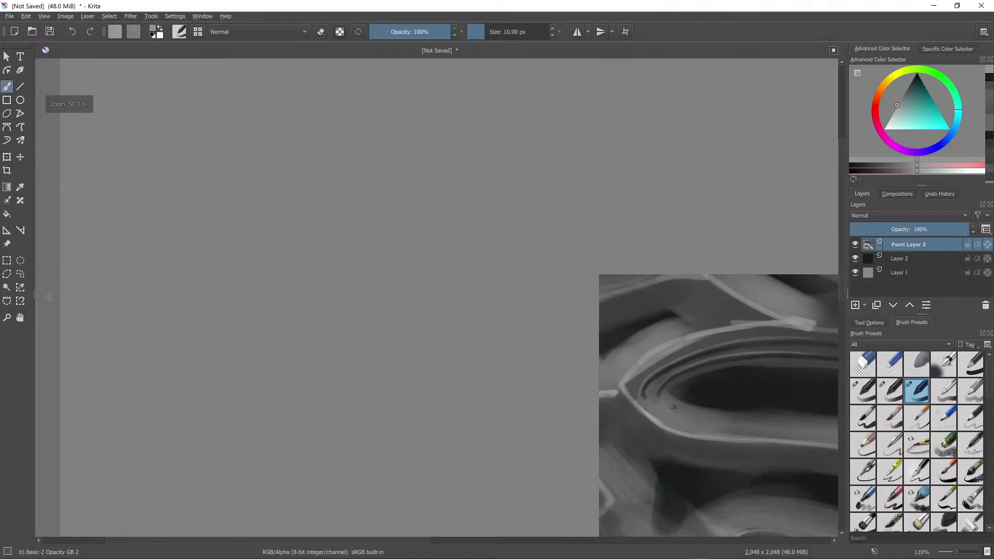
scroll(759, 423, down, 1)
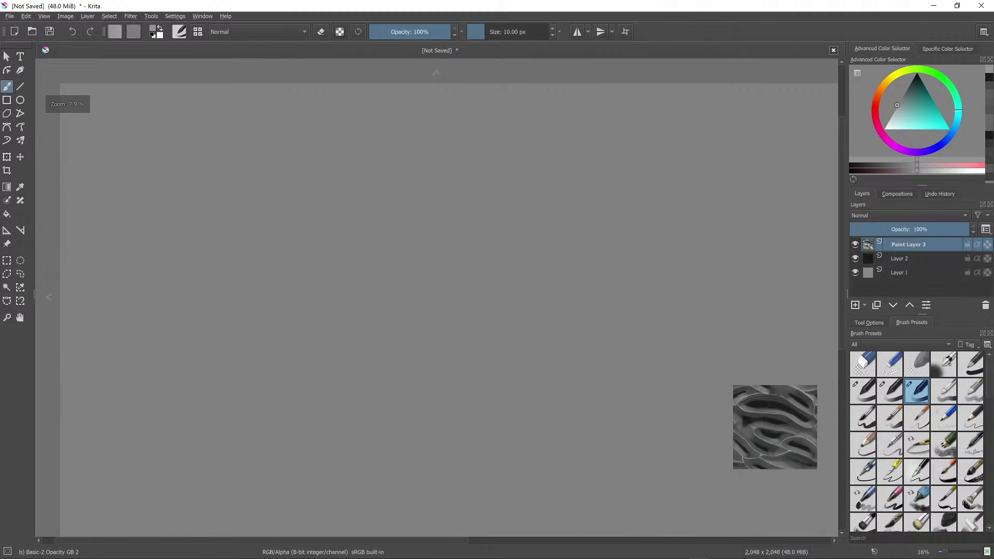
scroll(750, 399, up, 8)
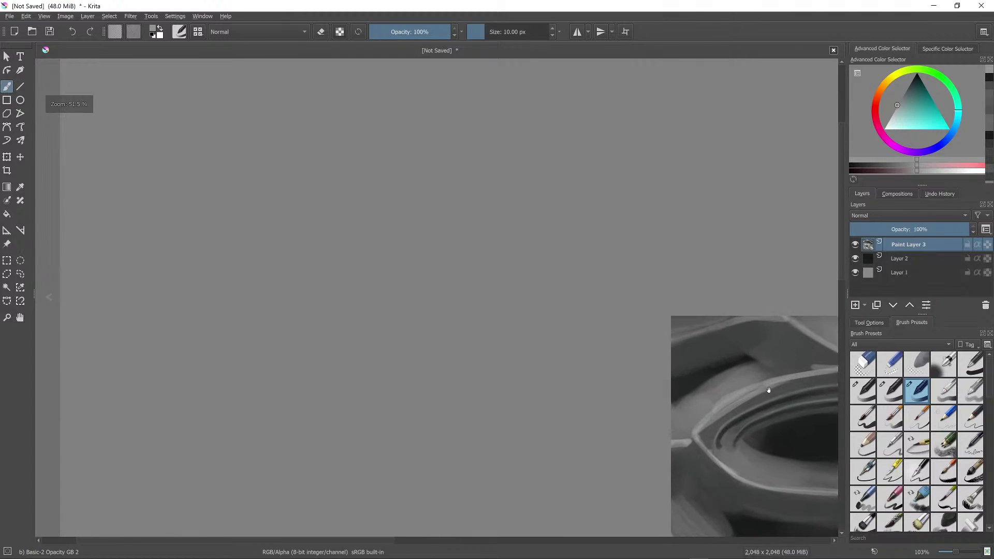
mouse_move(782, 411)
mouse_down()
mouse_move(701, 435)
mouse_move(707, 440)
mouse_up()
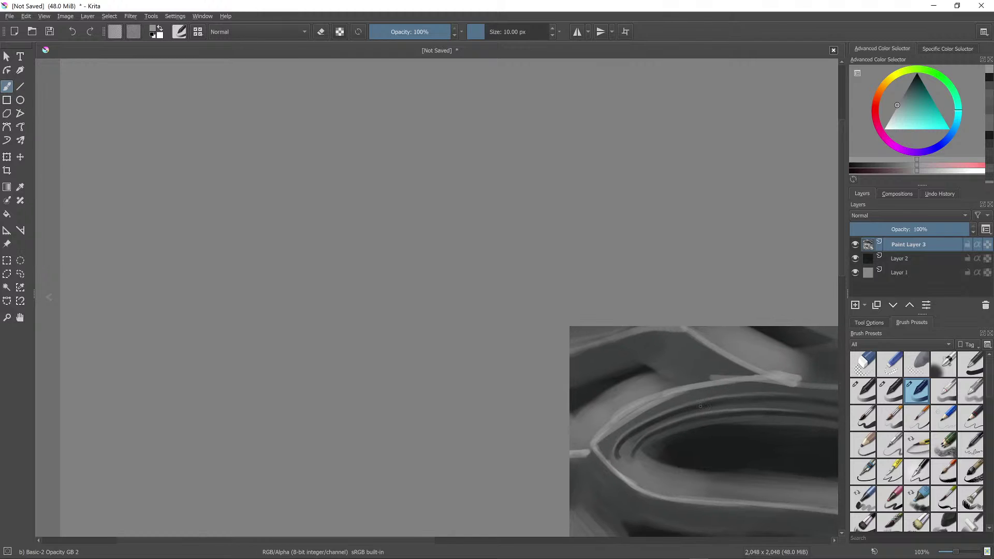
ctrl+click(695, 446)
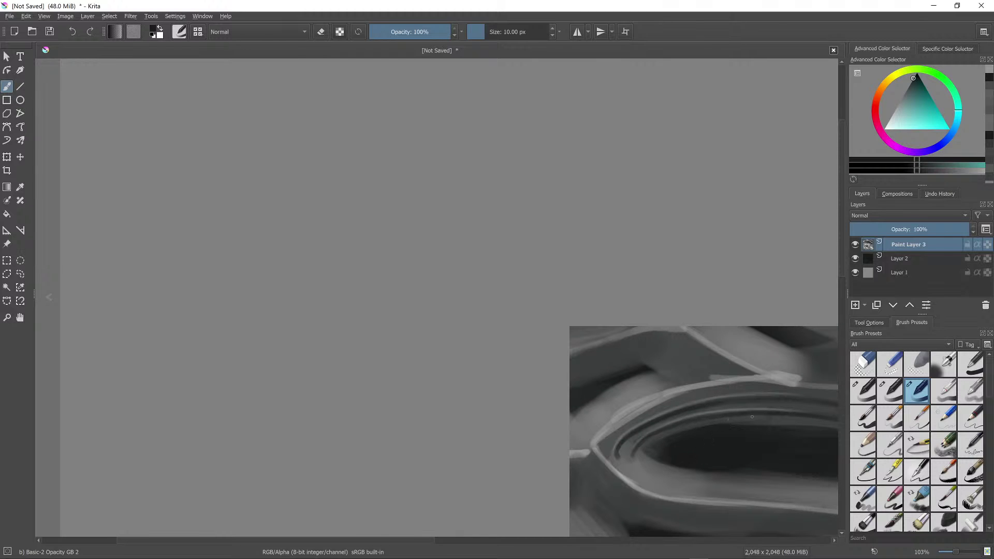
drag(769, 436, 688, 445)
key(super)
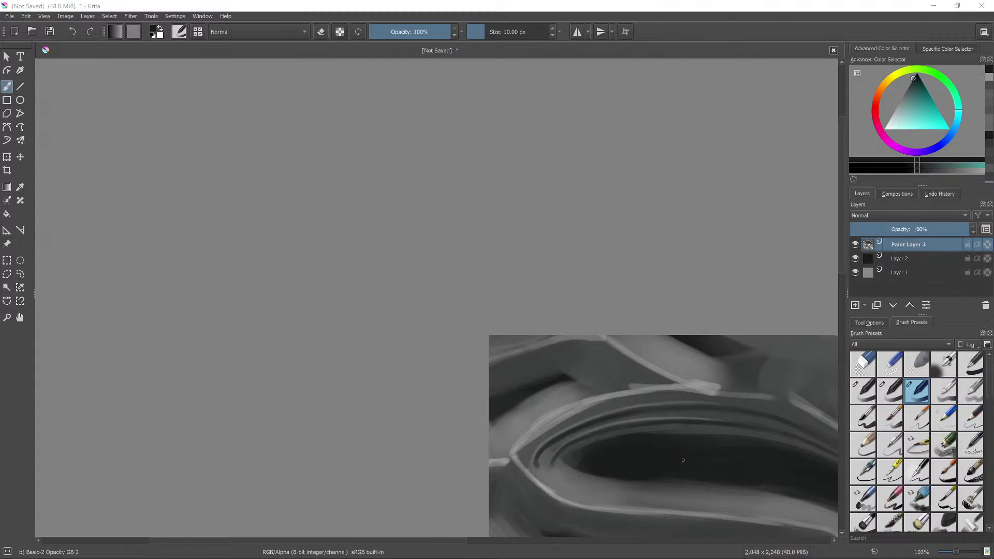
key(super)
key(bracketright)
key(bracketright)
key(bracketright)
mouse_move(721, 358)
mouse_down()
mouse_move(717, 438)
mouse_move(705, 447)
mouse_up()
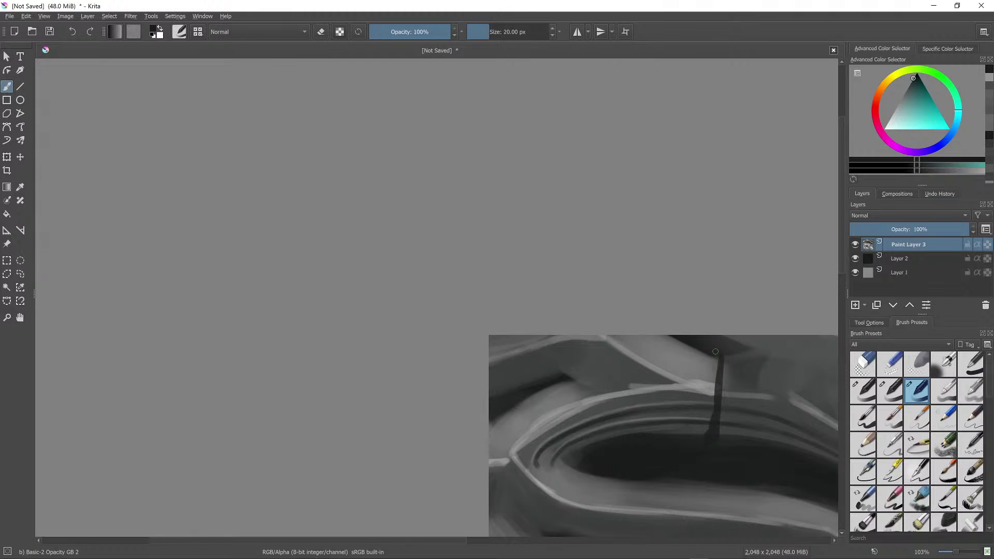
mouse_move(716, 355)
mouse_down()
mouse_move(713, 418)
mouse_move(718, 358)
mouse_move(712, 417)
mouse_move(726, 358)
mouse_move(717, 398)
mouse_up()
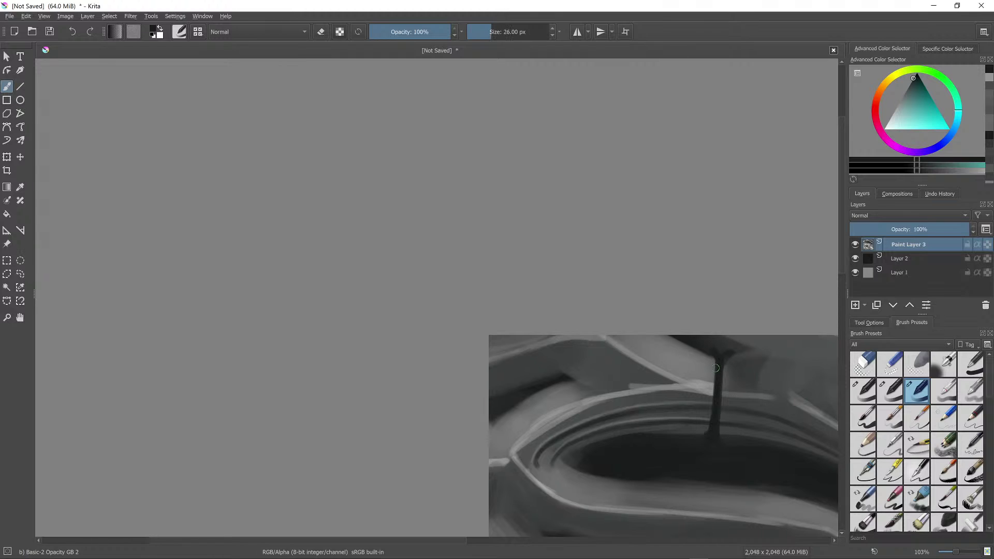
Step: Shade the vertical crack's left side at 35 px, and paint a band of sampled gray along it at 28 px
key(bracketright)
drag(712, 361, 707, 434)
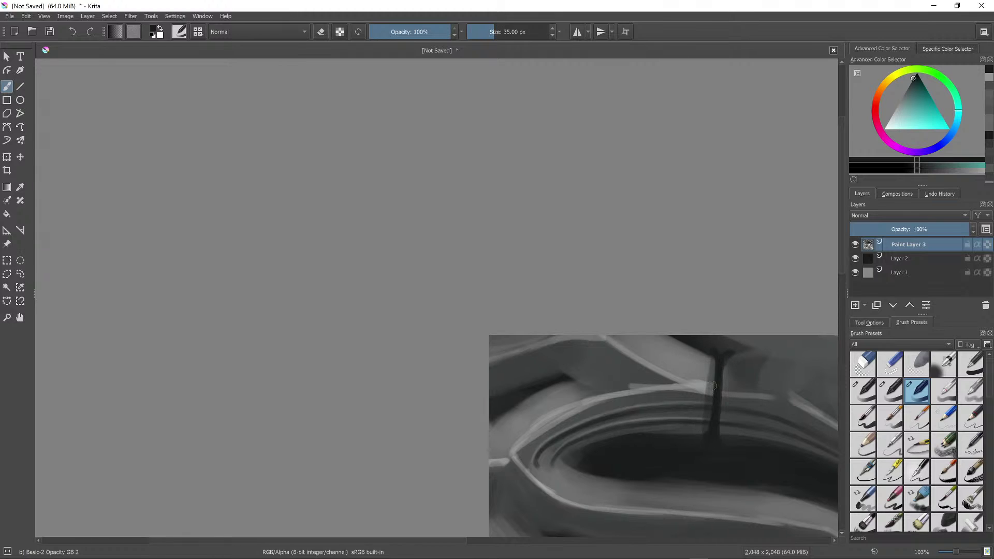
ctrl+click(710, 365)
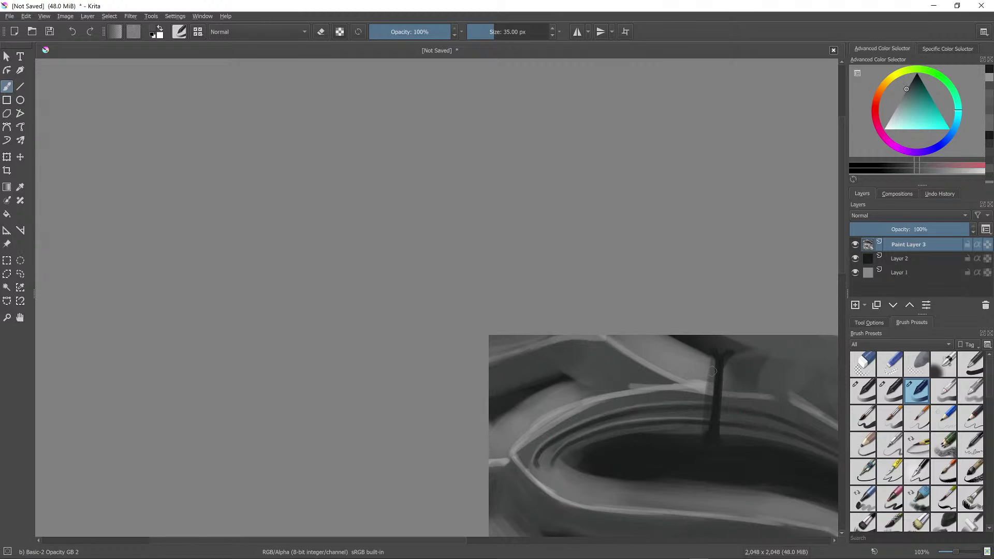
key(bracketleft)
drag(714, 368, 704, 428)
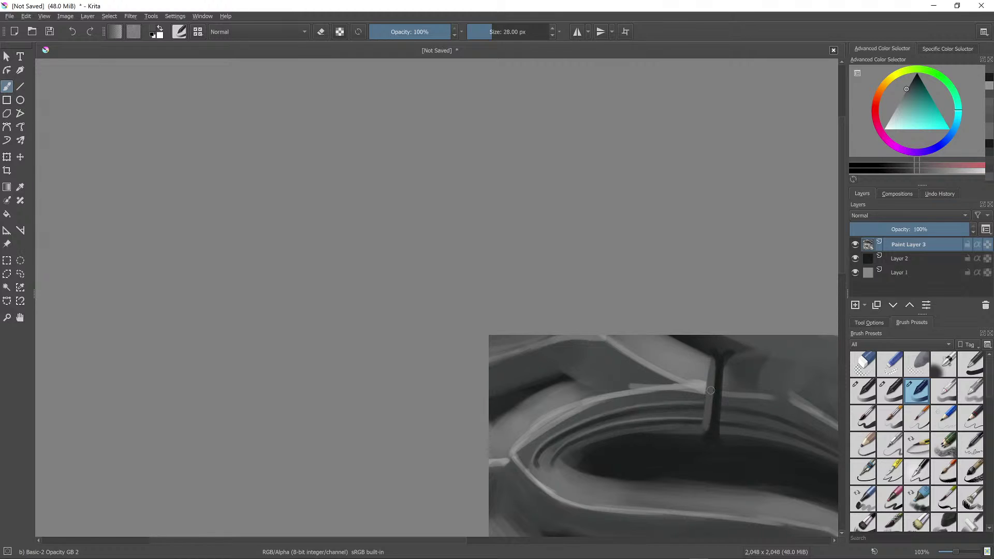
ctrl+click(719, 366)
mouse_move(713, 372)
mouse_down()
mouse_move(705, 438)
mouse_move(637, 463)
mouse_move(711, 388)
mouse_up()
Step: Sample light gray, reduce the brush to 12 px, highlight the crack's left edge and blend its junction with the strand's rim
ctrl+click(695, 372)
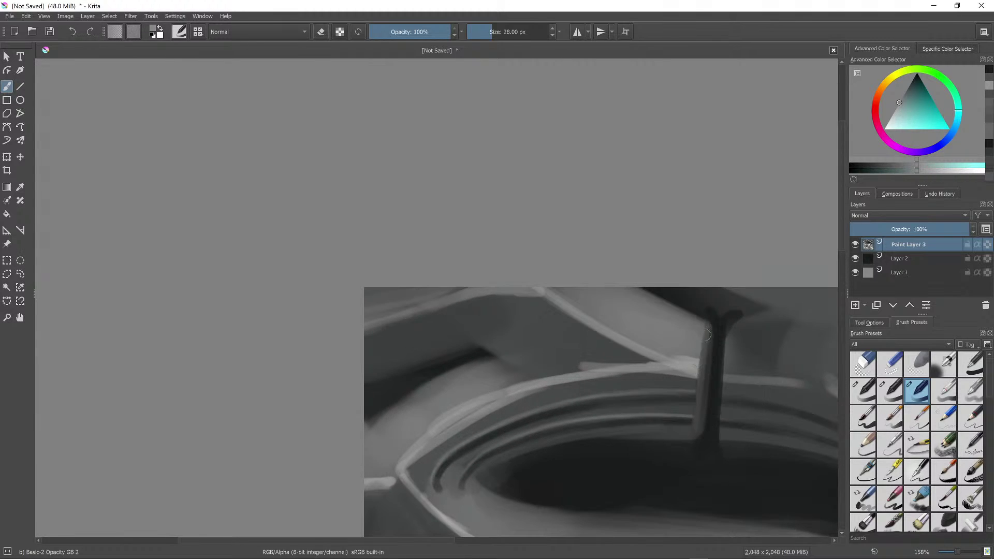
key(bracketright)
key(bracketleft)
key(bracketleft)
drag(707, 326, 697, 442)
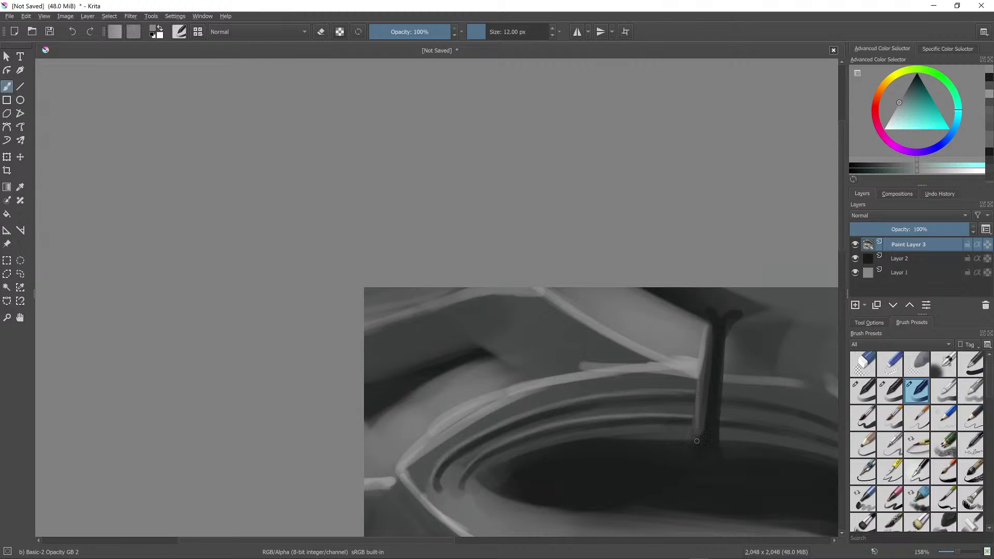
drag(699, 378, 696, 431)
ctrl+click(701, 404)
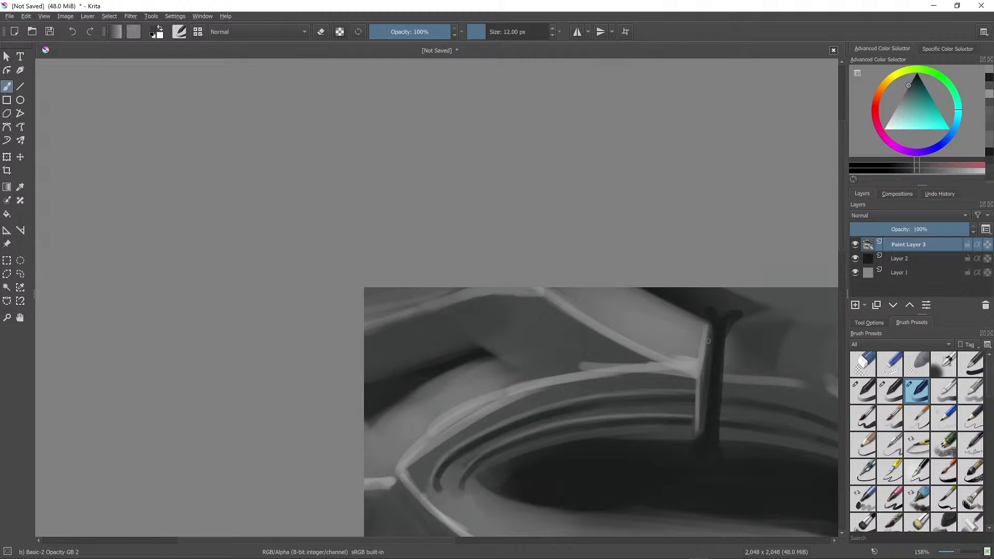
ctrl+click(703, 383)
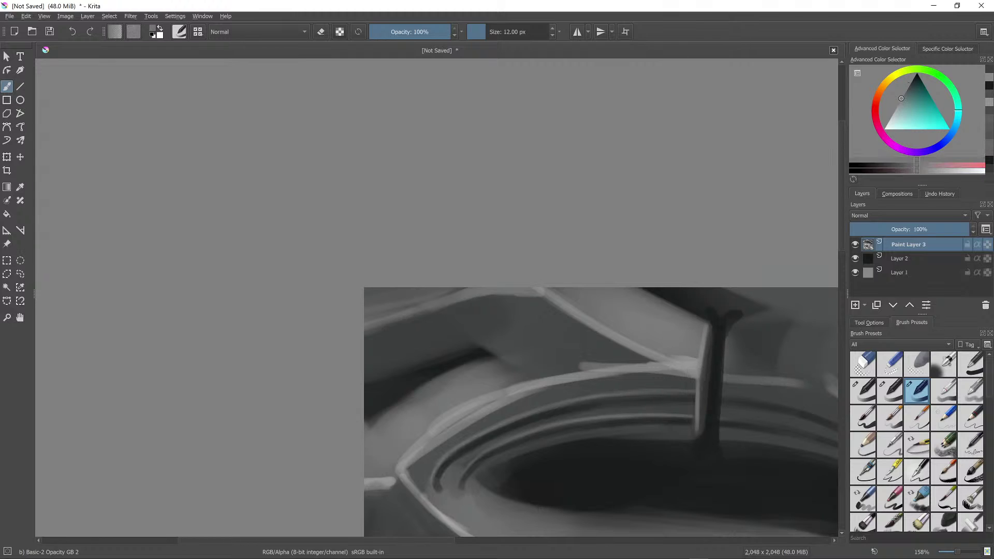
ctrl+click(685, 361)
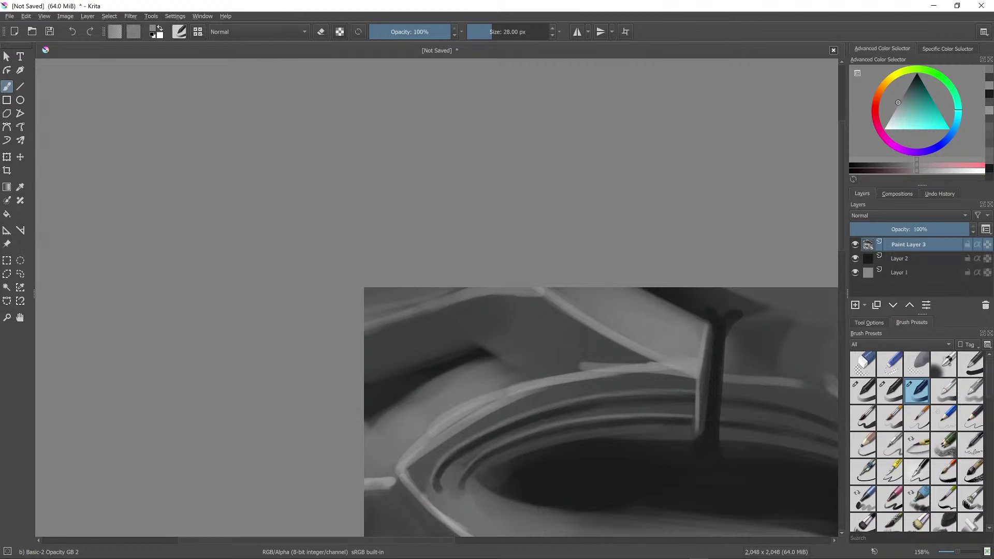
Step: Sample dark grays at 28 px, paint over the stray rim stroke and shade the recess between the two converging rims
ctrl+click(621, 355)
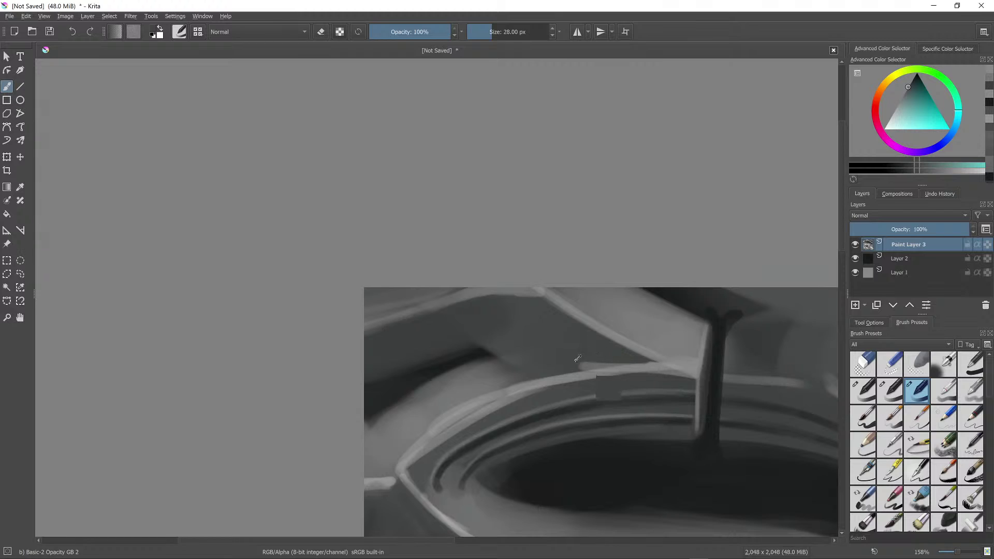
drag(562, 362, 617, 366)
ctrl+click(487, 348)
mouse_move(526, 339)
mouse_down()
mouse_move(598, 355)
mouse_move(608, 346)
mouse_up()
ctrl+click(600, 348)
drag(558, 326, 607, 346)
drag(536, 311, 560, 330)
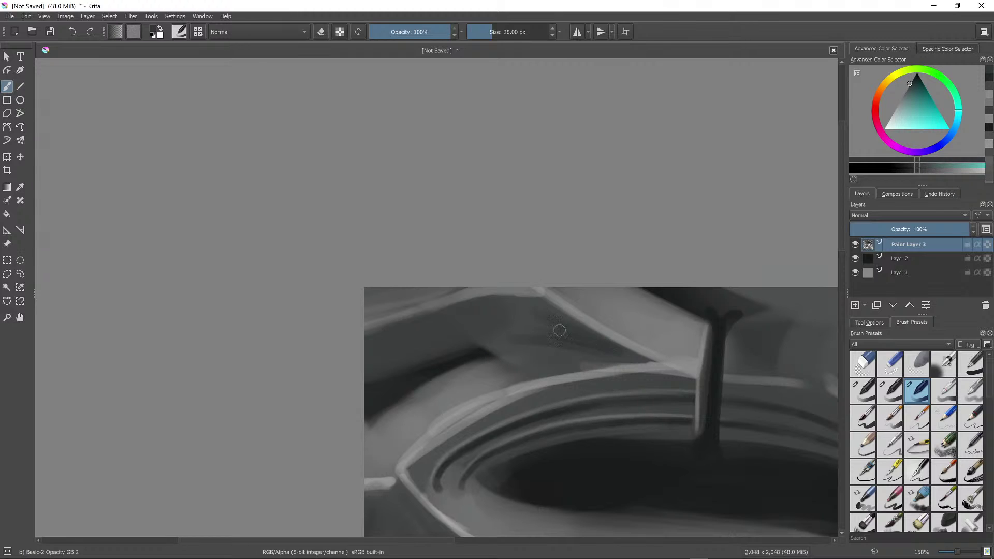
Step: Sample lighter grays, enlarge the brush to 38 px and brighten the strand along the outside of the large gap's upper-left rim
ctrl+click(486, 386)
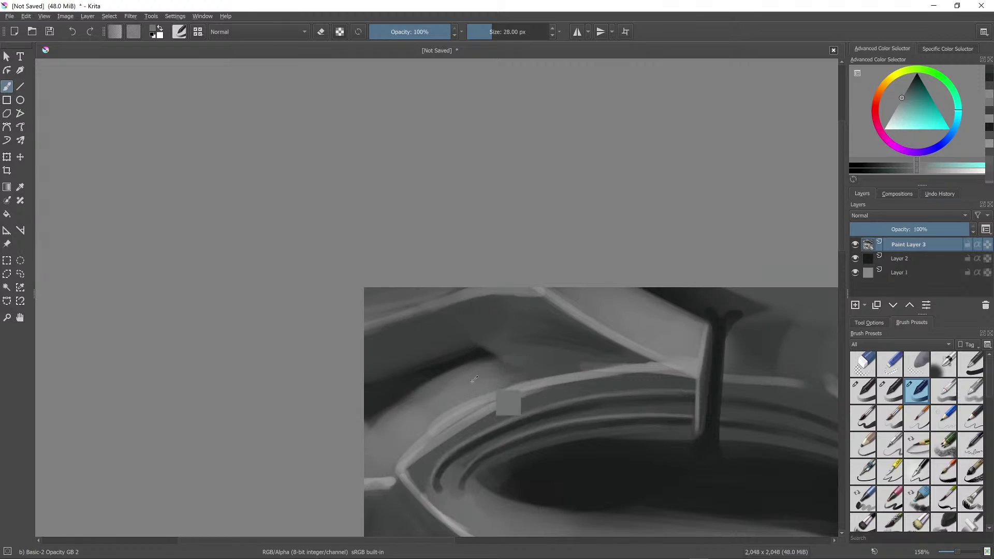
ctrl+click(417, 420)
key(])
key(])
key(])
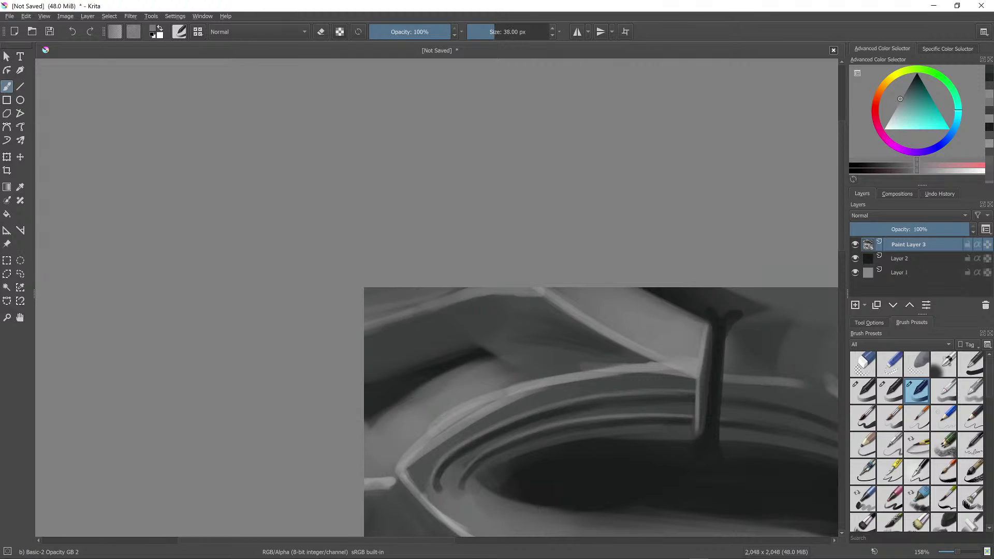
mouse_move(433, 431)
mouse_down()
mouse_move(510, 382)
mouse_move(549, 374)
mouse_move(541, 368)
mouse_up()
Step: Reduce the brush to 24 px and extend the lighter gray strand above the rim in a taper toward the crack
key([)
key([)
drag(458, 369, 570, 365)
drag(502, 365, 588, 368)
key([)
key([)
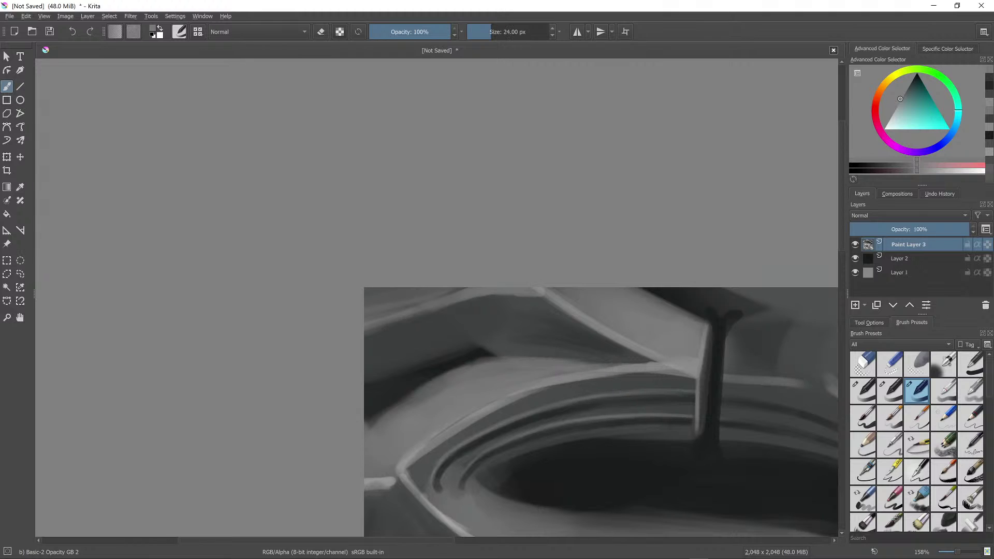
drag(494, 363, 631, 367)
drag(570, 365, 667, 367)
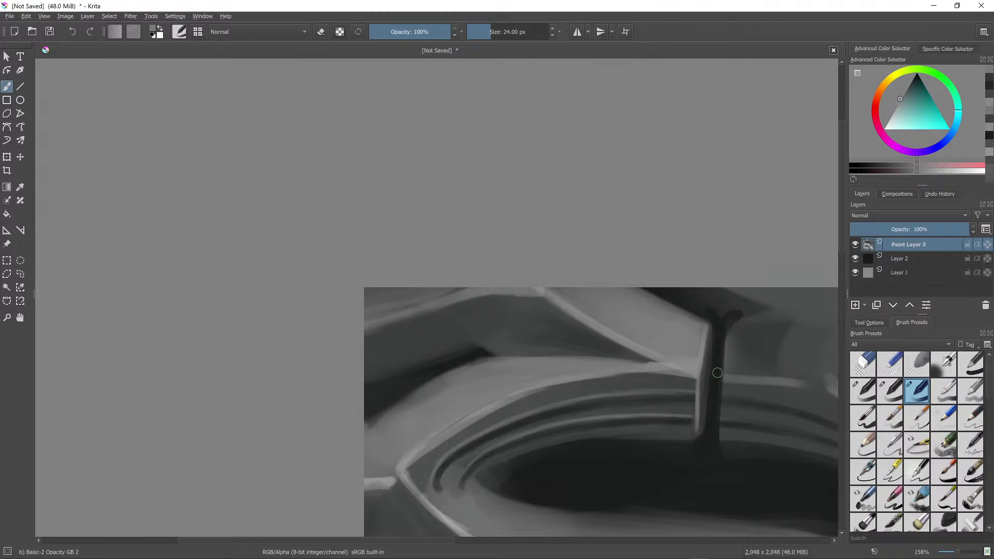
Step: Sample dark grays and shade along the inside of the large gap's upper-left rim with the 24 px brush
scroll(673, 370, down, 6)
scroll(681, 413, down, 2)
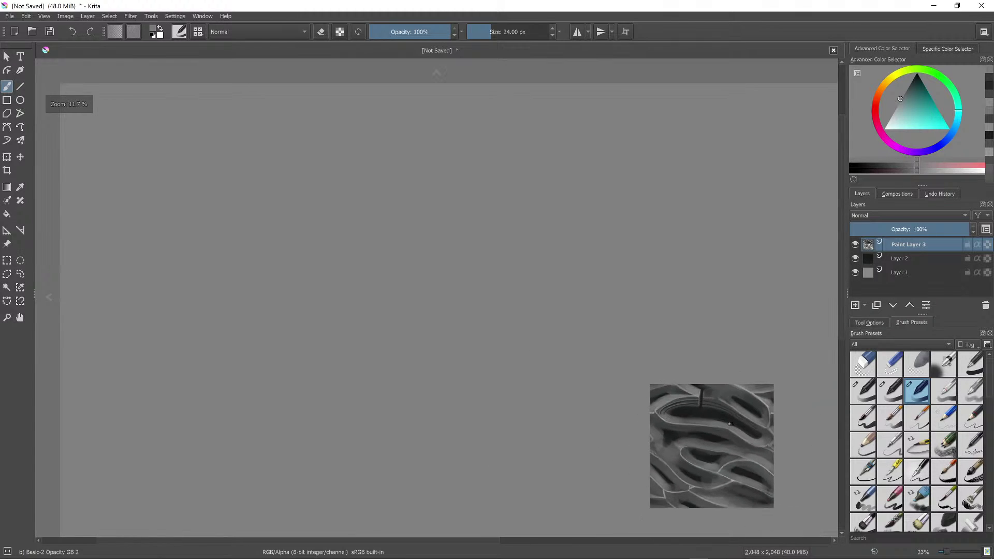
scroll(759, 345, up, 3)
scroll(759, 345, up, 4)
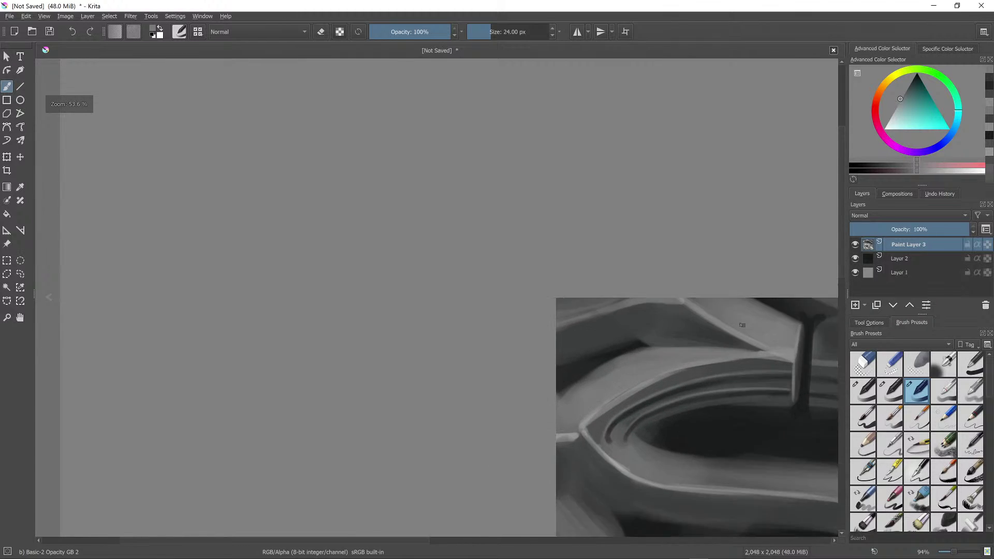
ctrl+click(619, 421)
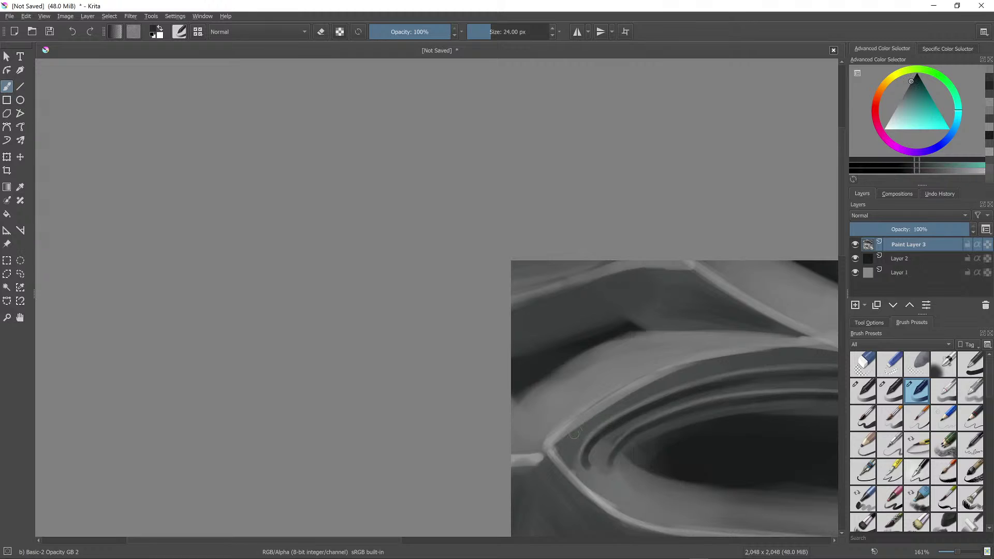
drag(566, 435, 658, 381)
ctrl+click(619, 402)
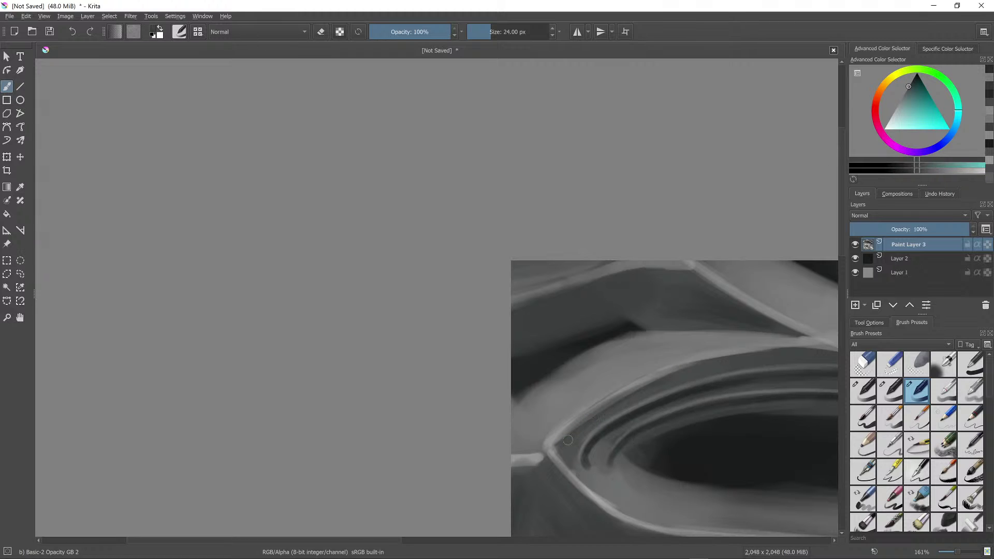
drag(568, 439, 734, 363)
drag(585, 423, 762, 358)
drag(569, 438, 687, 368)
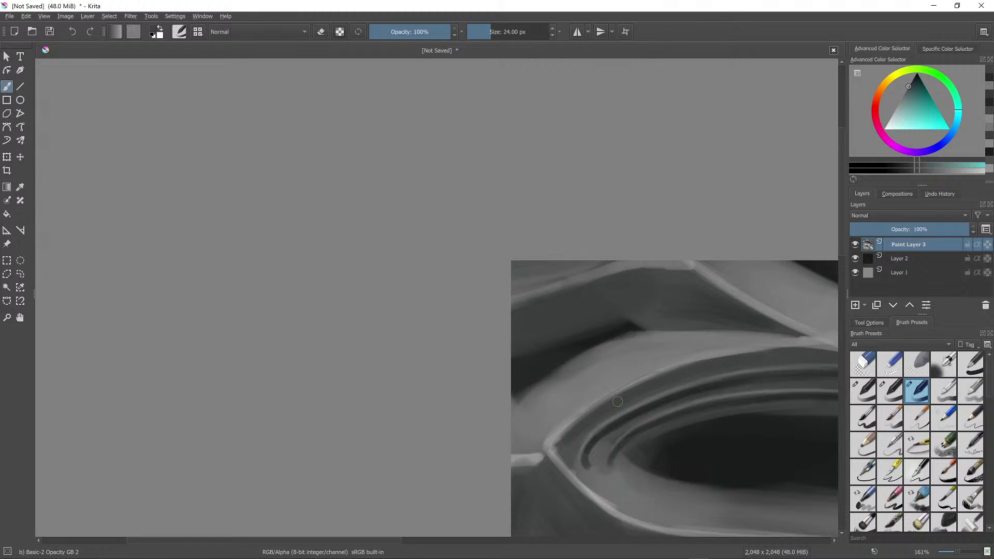
Step: Sample lighter grays from the strand and repaint its lower edge along the large gap's upper-left rim
ctrl+click(613, 380)
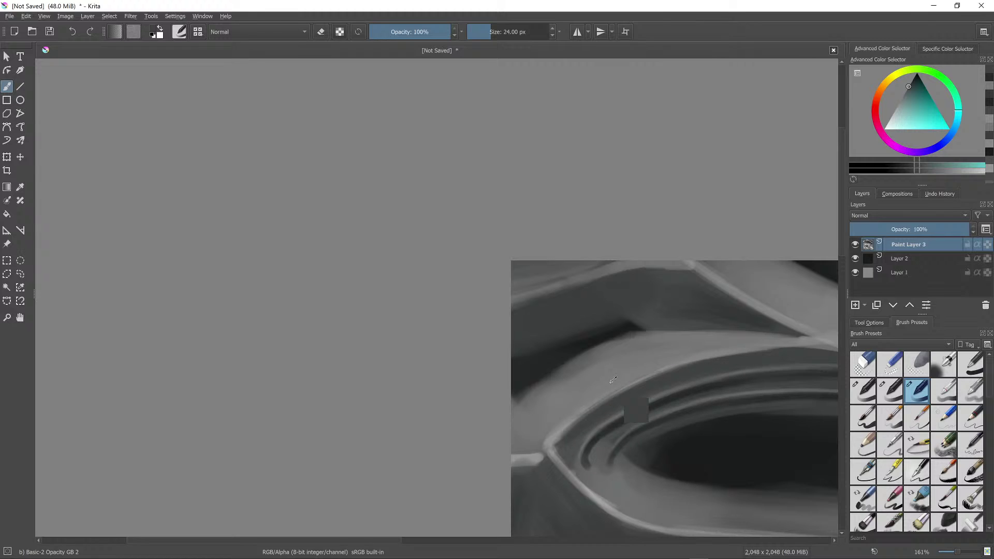
ctrl+click(562, 432)
mouse_move(570, 434)
mouse_down()
mouse_move(655, 375)
mouse_move(725, 358)
mouse_up()
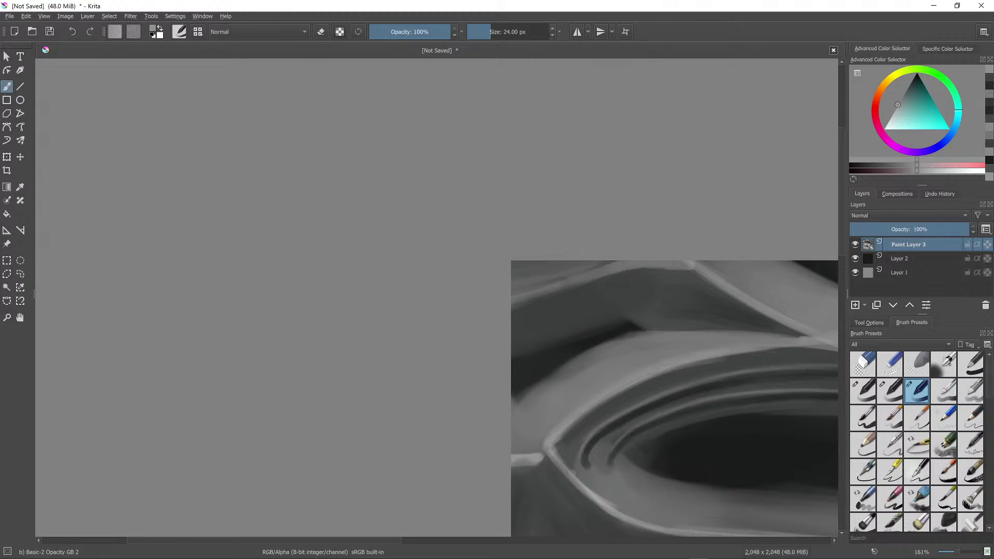
ctrl+click(647, 366)
drag(647, 366, 727, 359)
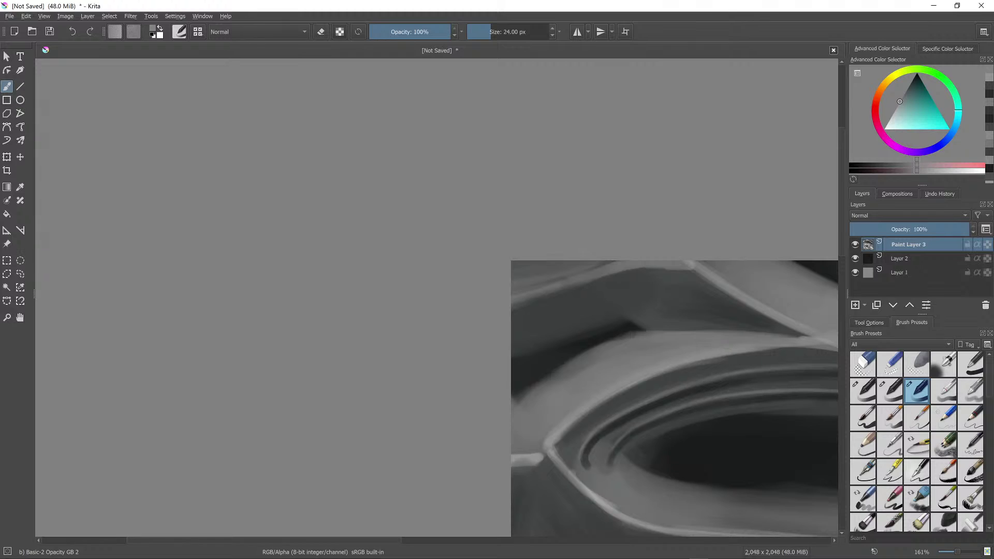
ctrl+click(627, 380)
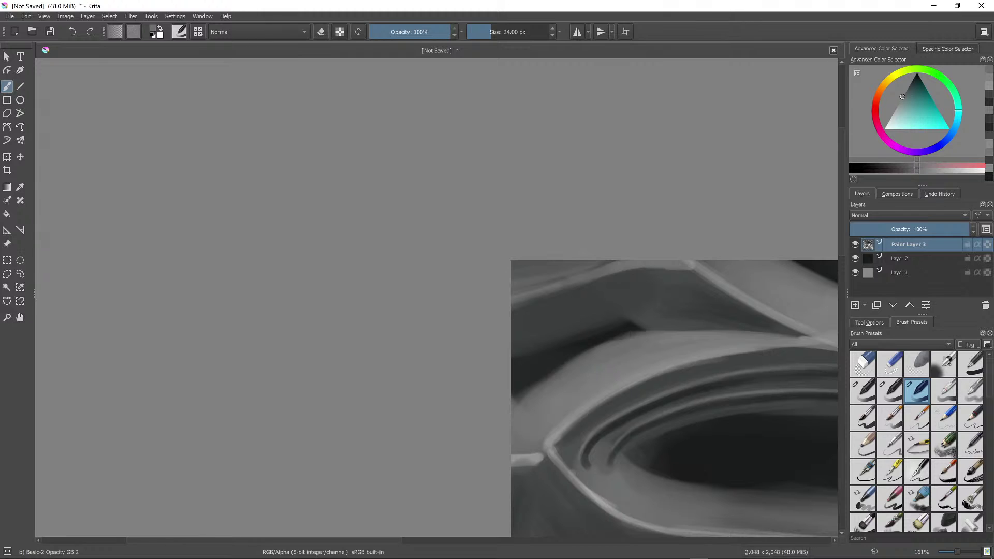
scroll(646, 456, down, 4)
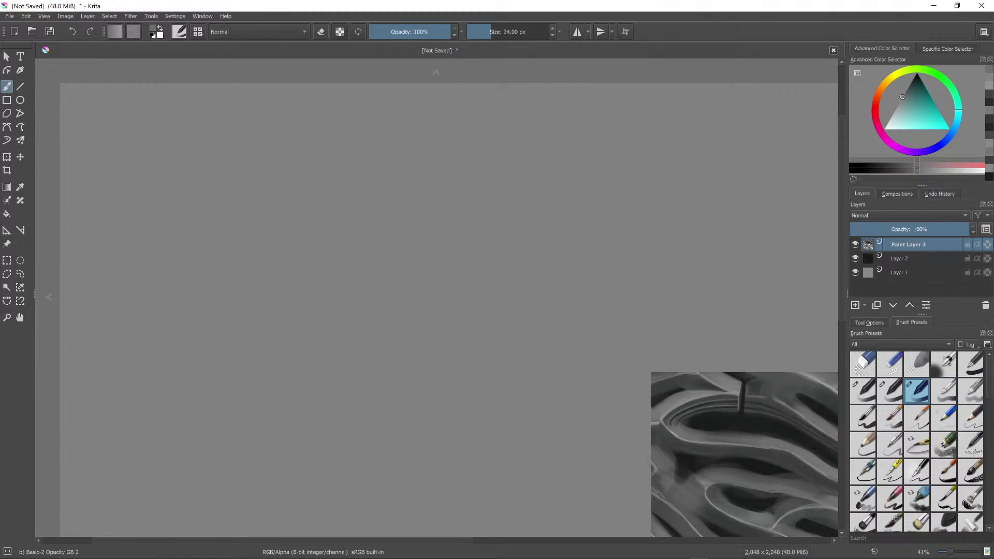
scroll(710, 401, up, 5)
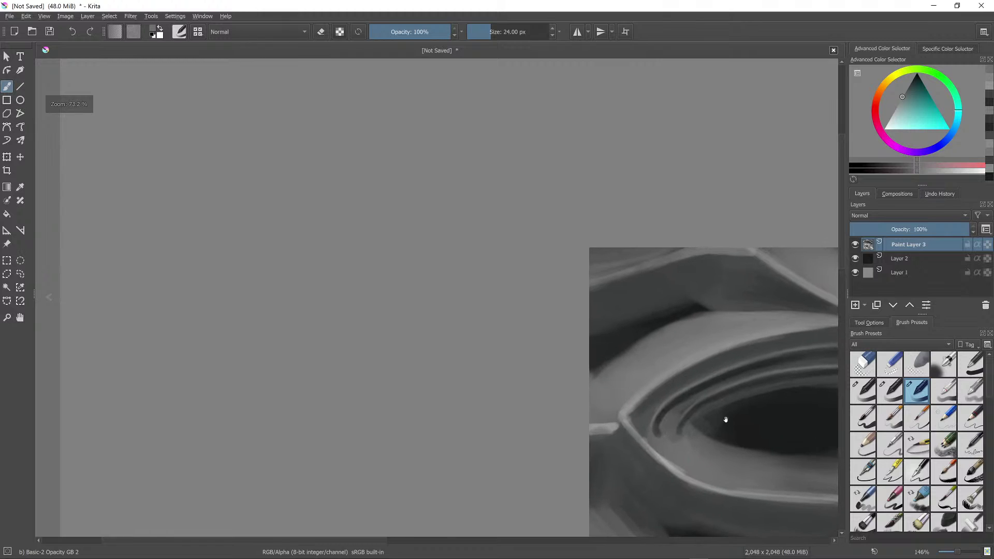
Step: Paint a slanted dark crack across the strand below the large gap, reaching down to the shadow beneath, and darken it with sampled near-black
drag(710, 401, 581, 323)
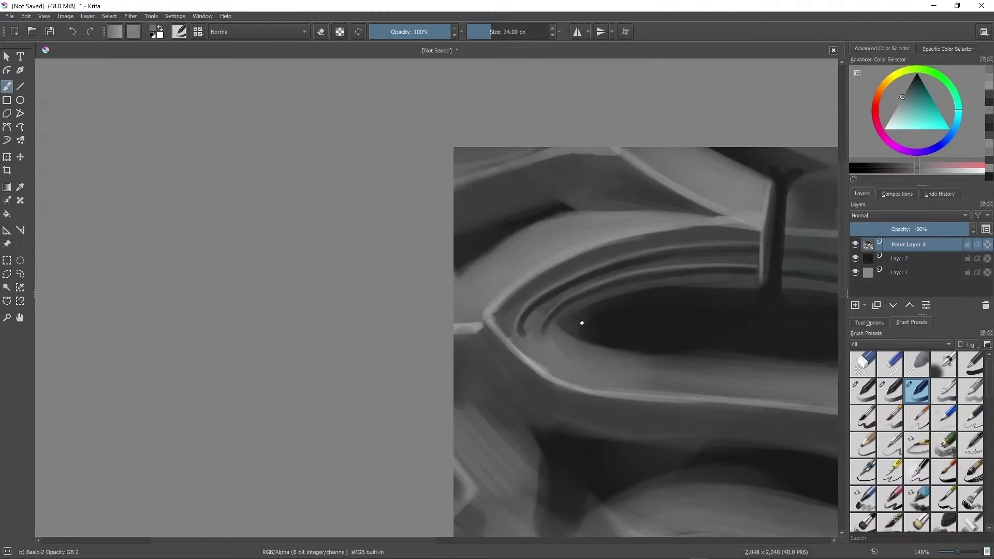
mouse_move(646, 356)
mouse_down()
mouse_move(557, 349)
mouse_move(511, 431)
mouse_up()
ctrl+click(664, 319)
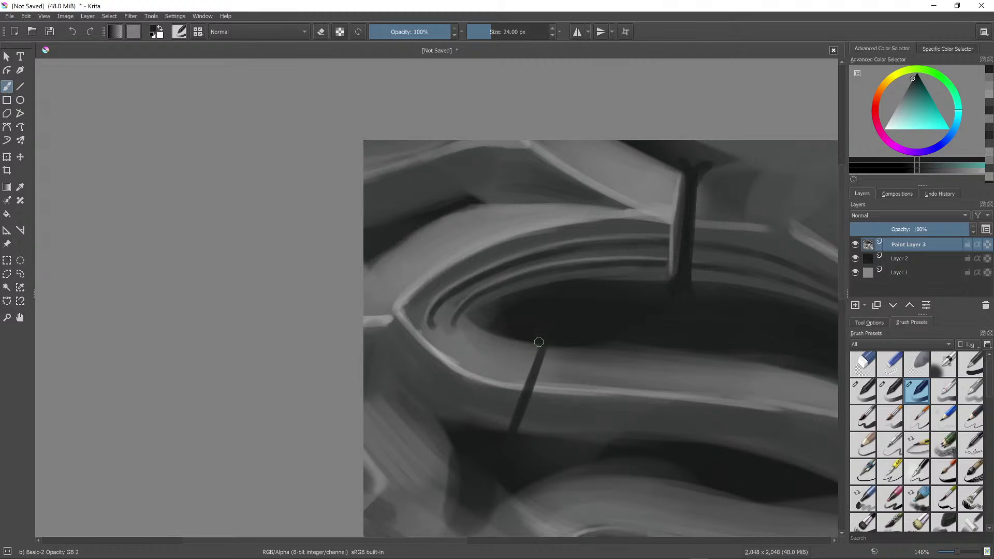
mouse_move(537, 342)
mouse_down()
mouse_move(505, 442)
mouse_move(529, 390)
mouse_move(504, 436)
mouse_up()
drag(536, 344, 498, 447)
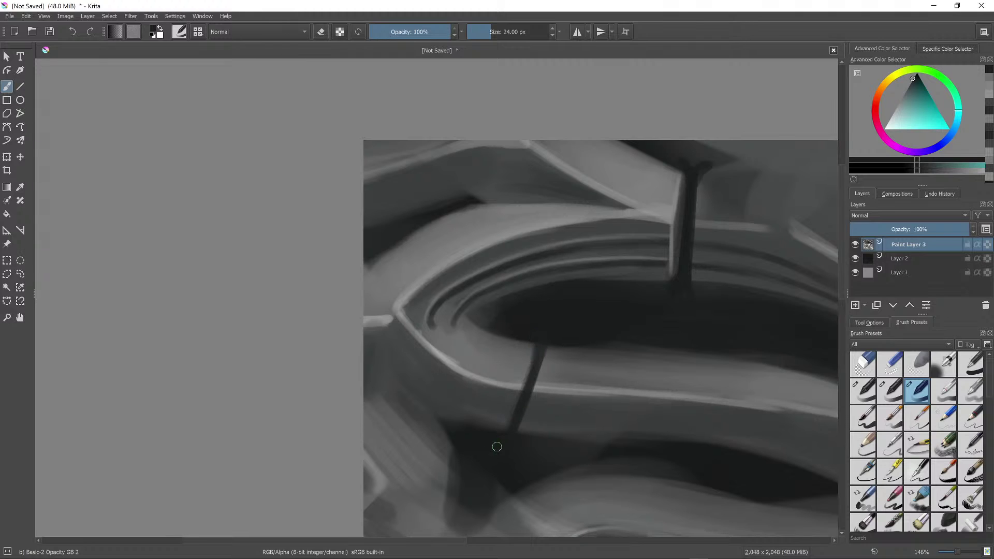
Step: Sample light gray from the strand, reduce the brush to 8 px and highlight the left edge of the slanted crack
ctrl+click(508, 382)
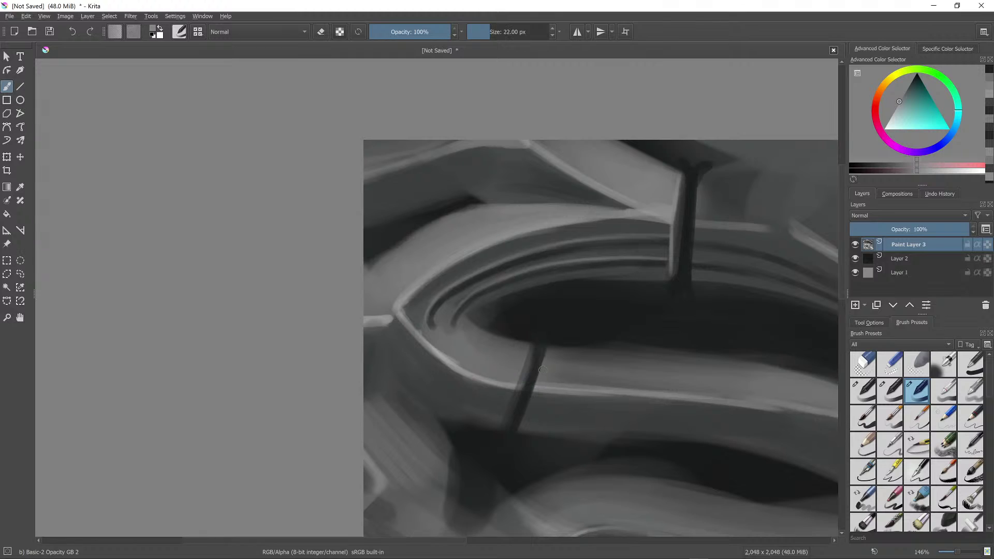
key(bracketleft)
key(bracketleft)
key(bracketleft)
key(bracketleft)
key(bracketleft)
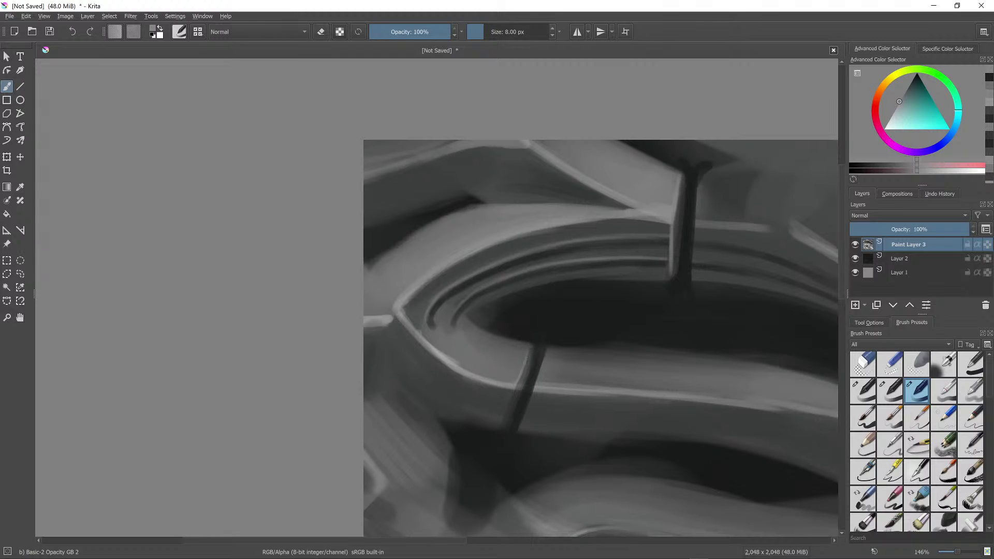
drag(515, 391, 505, 424)
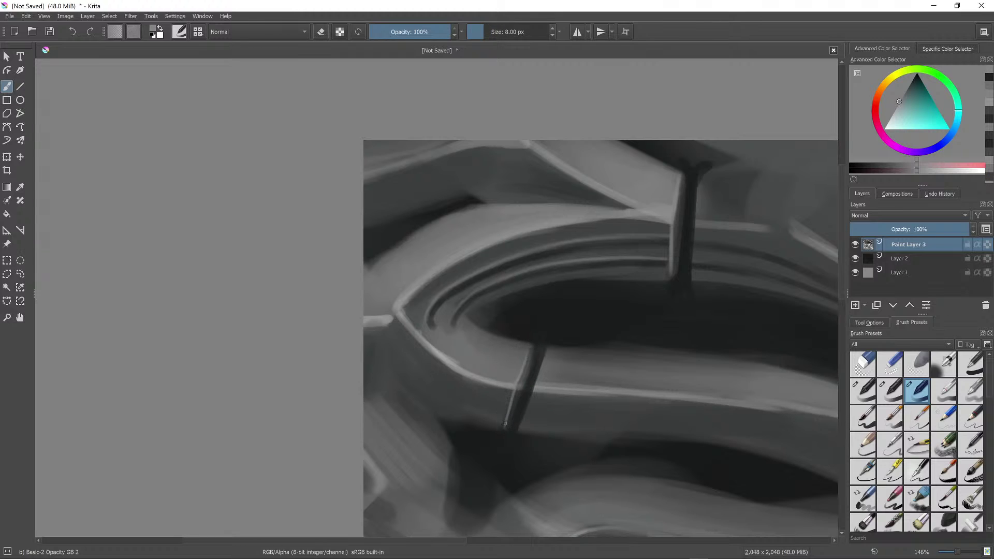
Step: Sample dark grays and refine the slanted crack's interior and the edge of its highlight with the 8 px brush
ctrl+click(526, 372)
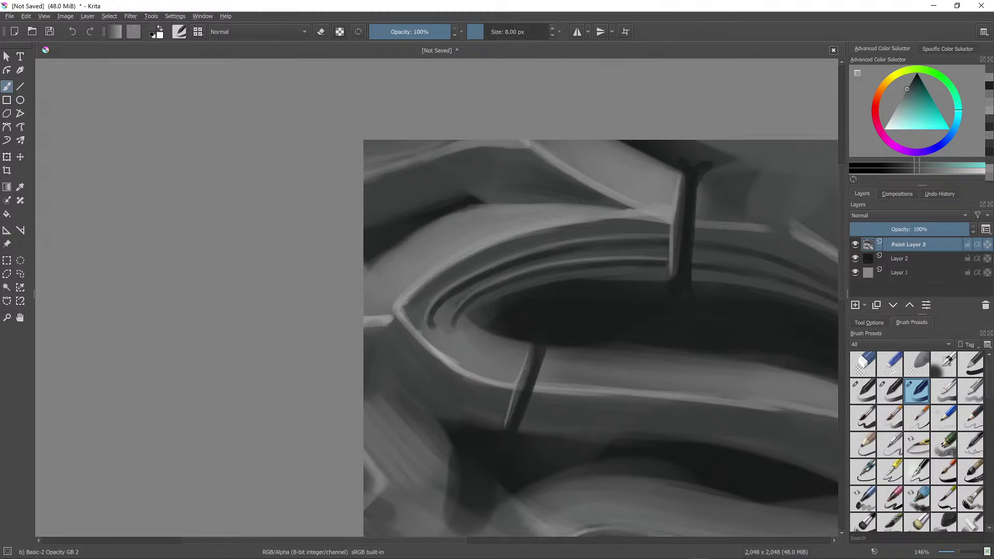
ctrl+click(533, 362)
drag(536, 362, 510, 431)
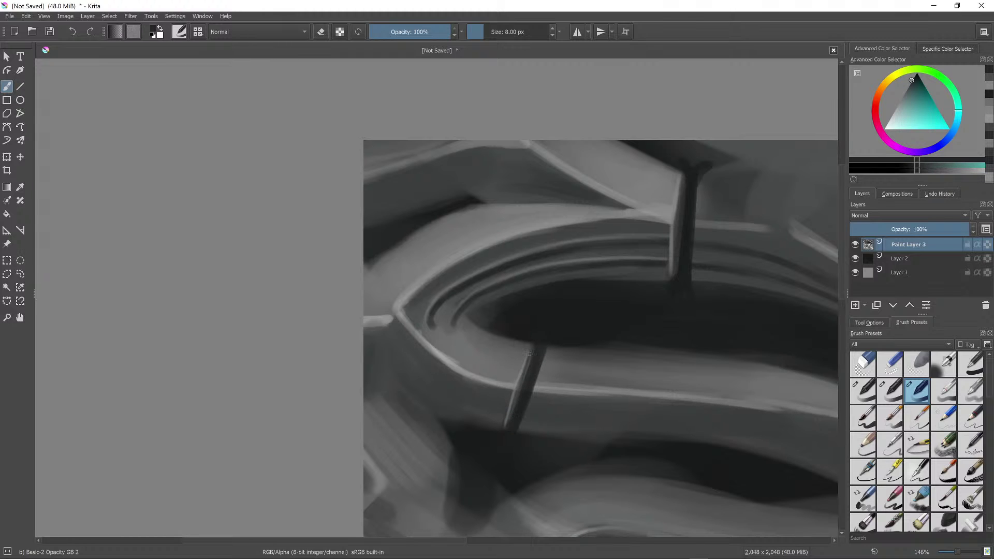
drag(529, 354, 516, 402)
scroll(530, 399, down, 8)
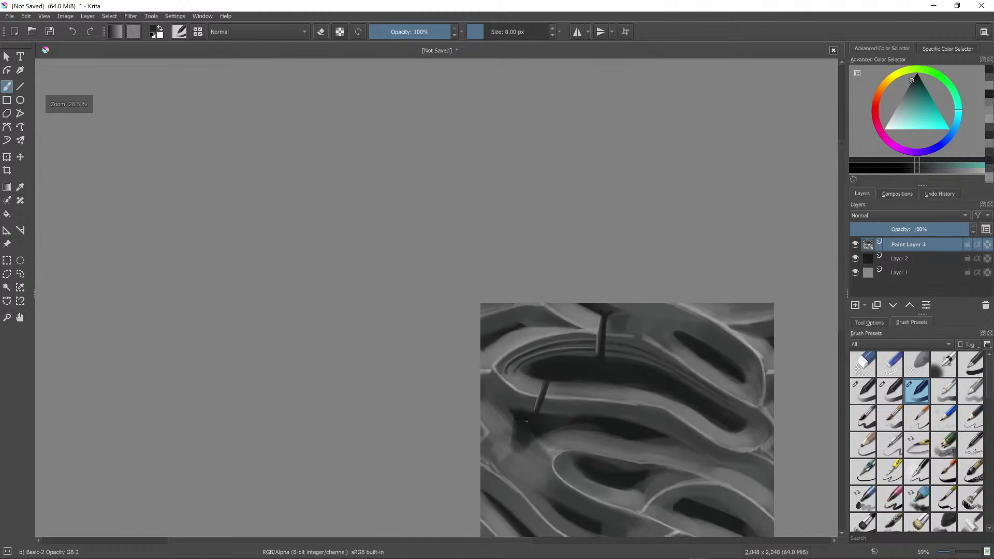
scroll(575, 454, down, 3)
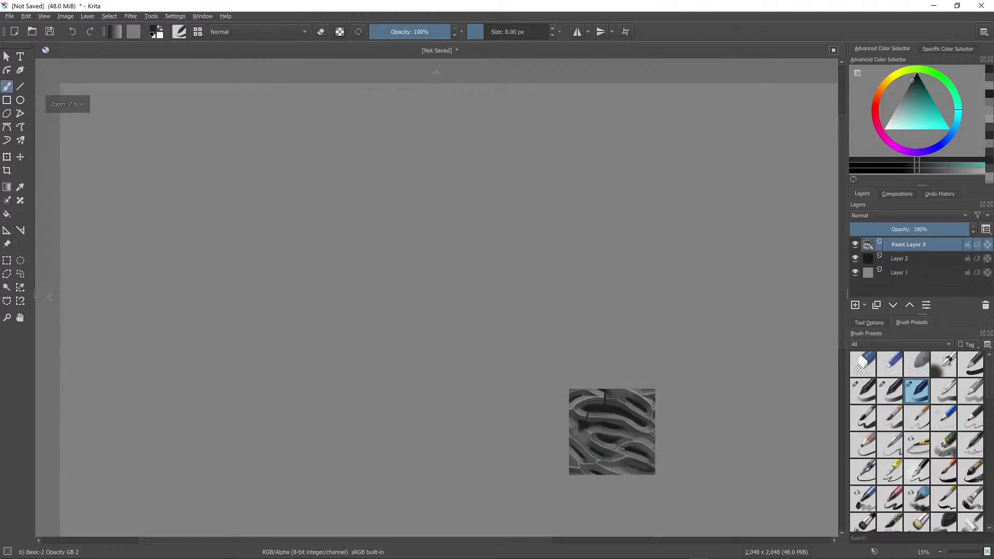
Step: Examine the texture's tiling in wrap-around mode at several zoom levels, then return to the single-tile view
key(w)
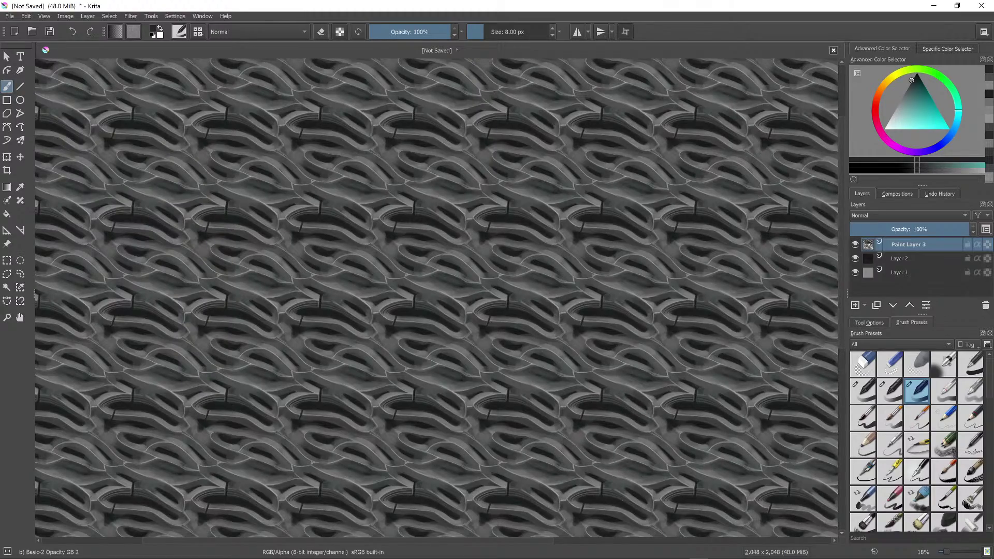
drag(632, 347, 622, 292)
scroll(622, 293, down, 5)
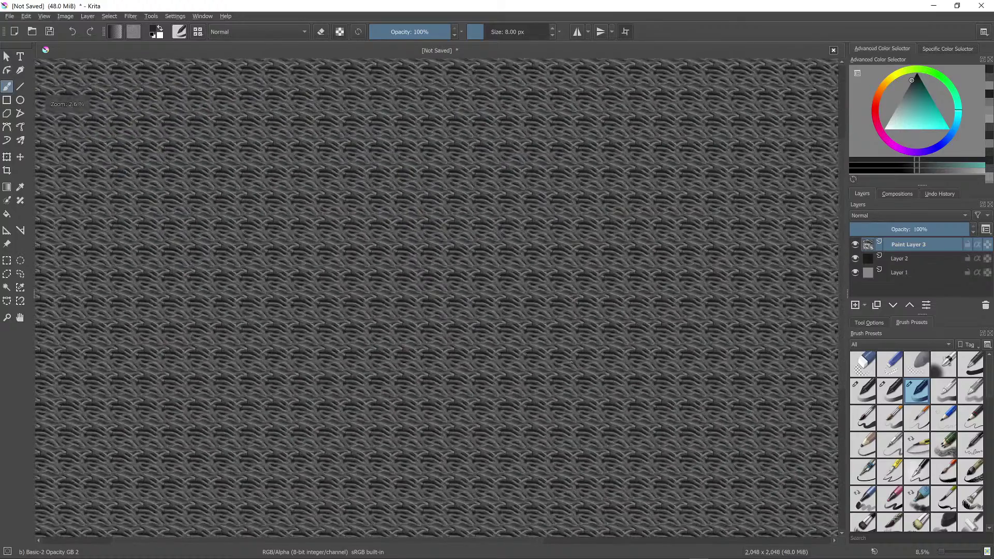
scroll(579, 357, up, 10)
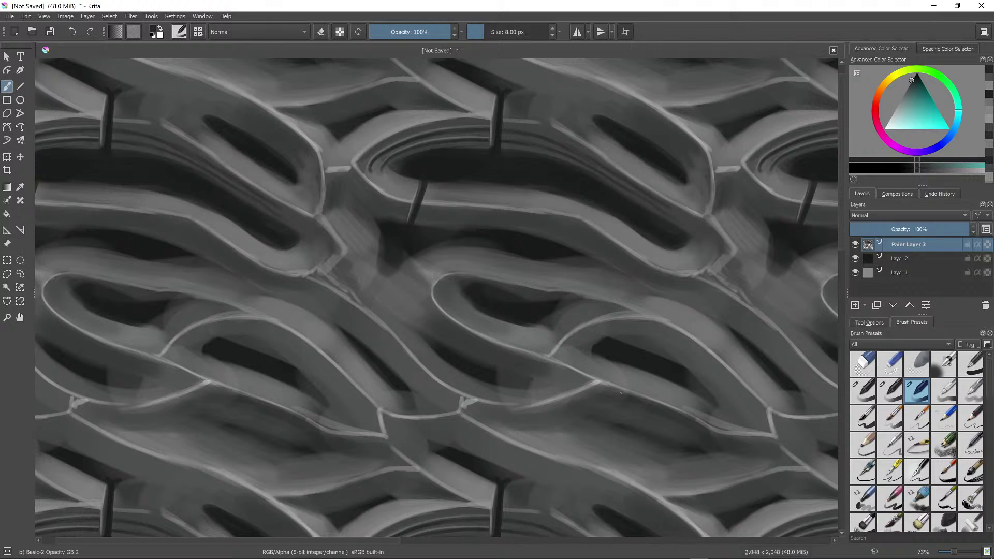
key(w)
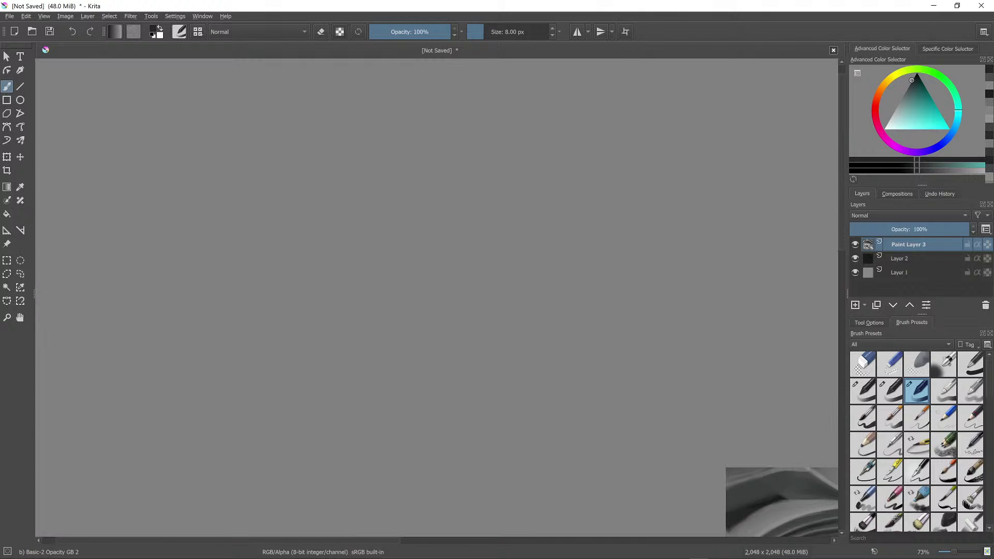
key(c)
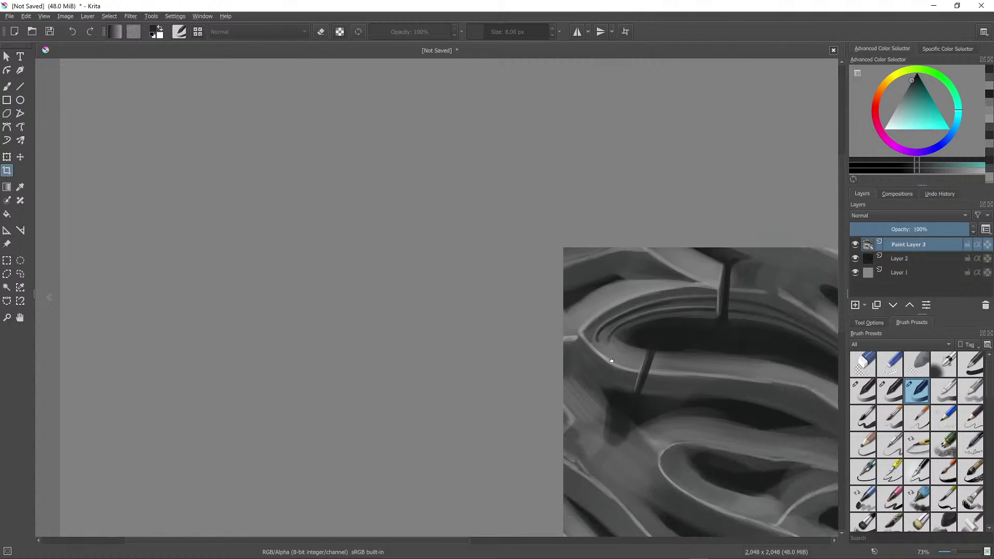
scroll(653, 384, down, 6)
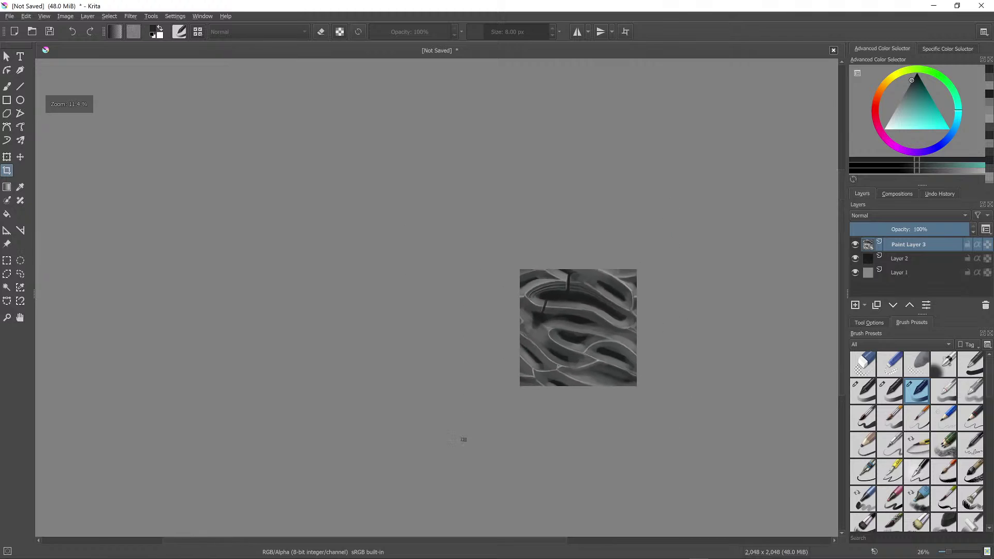
scroll(548, 314, up, 4)
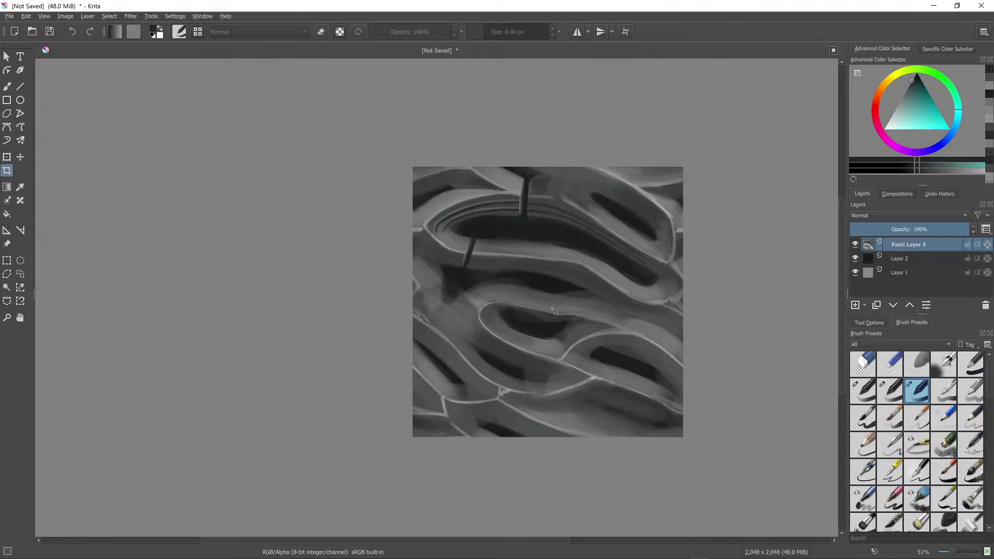
Step: Sample mid-gray, enlarge the brush to 1000 px and, in wrap-around mode, paint a translucent wash over the whole texture to soften its contrast
key(b)
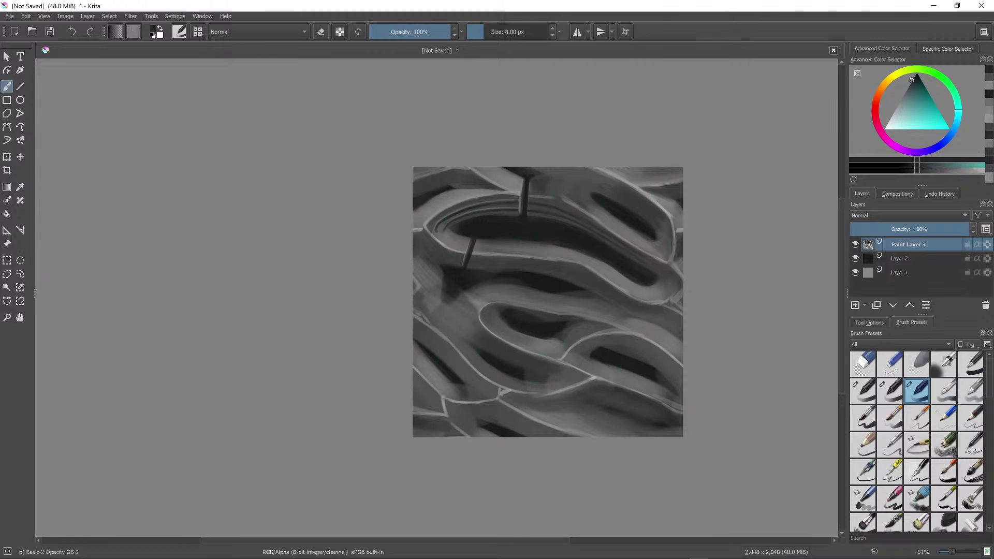
ctrl+click(556, 305)
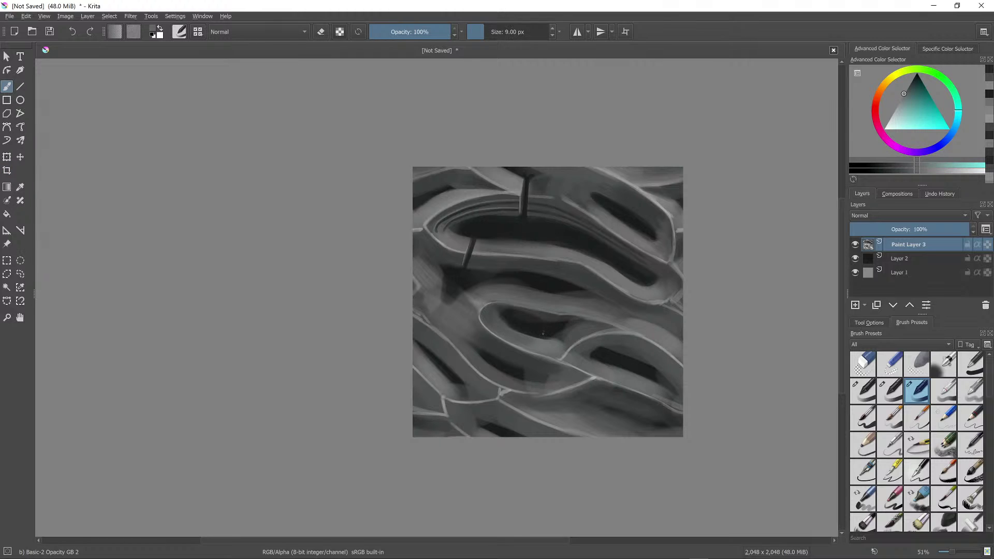
key(bracketright)
key(bracketright)
key(bracketright)
key(bracketright)
key(bracketright)
key(bracketright)
key(bracketright)
key(bracketright)
key(bracketright)
key(bracketright)
key(bracketright)
key(bracketright)
key(bracketright)
key(bracketright)
key(bracketright)
key(bracketright)
key(bracketright)
key(bracketright)
key(bracketright)
key(bracketright)
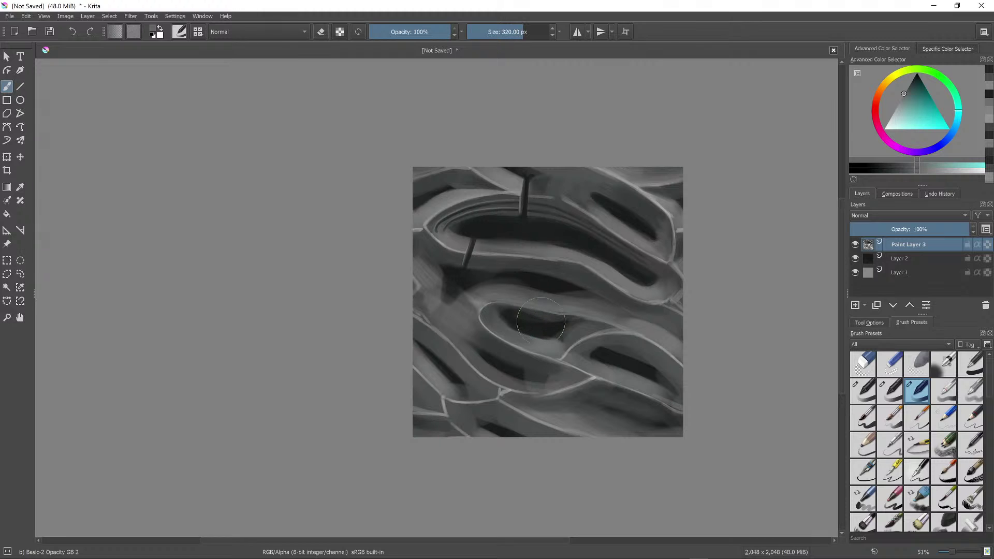
key(bracketright)
key(bracketright)
key(bracketright)
key(bracketright)
key(bracketright)
key(w)
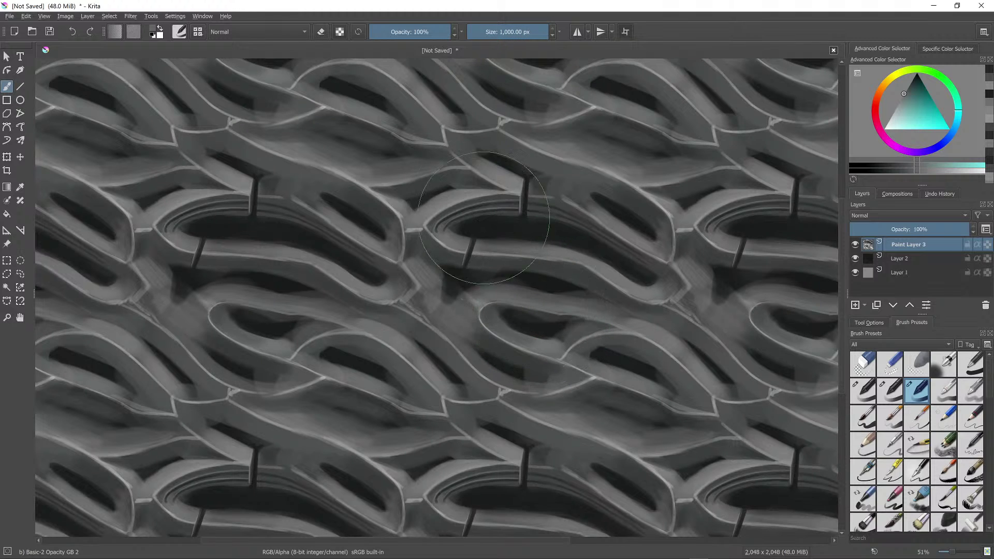
mouse_move(484, 218)
mouse_down()
mouse_move(446, 231)
mouse_move(453, 377)
mouse_move(488, 178)
mouse_move(511, 318)
mouse_move(538, 327)
mouse_move(573, 181)
mouse_move(603, 263)
mouse_move(622, 380)
mouse_move(656, 220)
mouse_move(655, 246)
mouse_move(625, 357)
mouse_move(608, 193)
mouse_move(569, 241)
mouse_move(548, 368)
mouse_move(523, 196)
mouse_move(495, 251)
mouse_move(479, 394)
mouse_move(464, 208)
mouse_move(452, 223)
mouse_move(448, 393)
mouse_move(451, 208)
mouse_move(451, 350)
mouse_move(475, 177)
mouse_move(516, 324)
mouse_move(530, 327)
mouse_move(568, 176)
mouse_move(593, 323)
mouse_move(629, 258)
mouse_move(679, 253)
mouse_up()
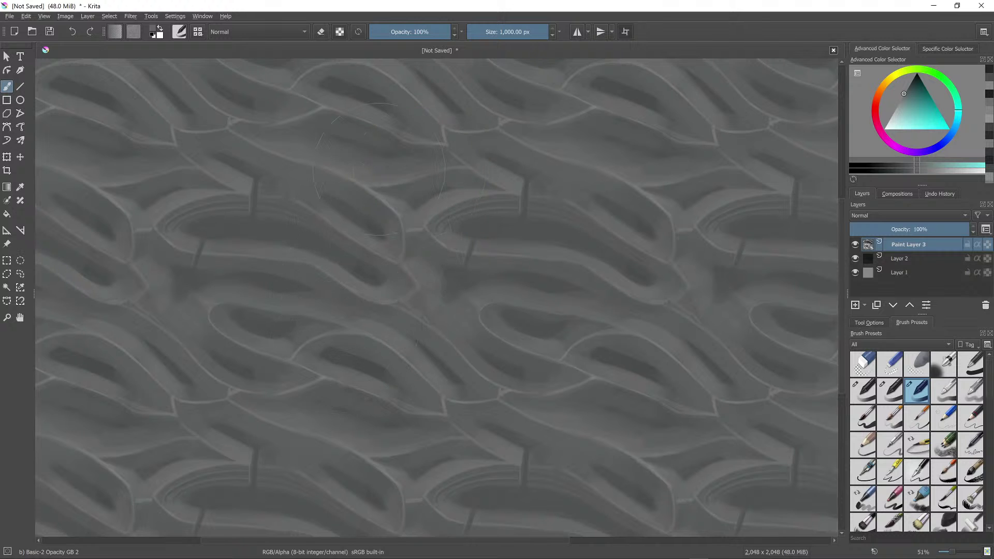
scroll(537, 235, down, 6)
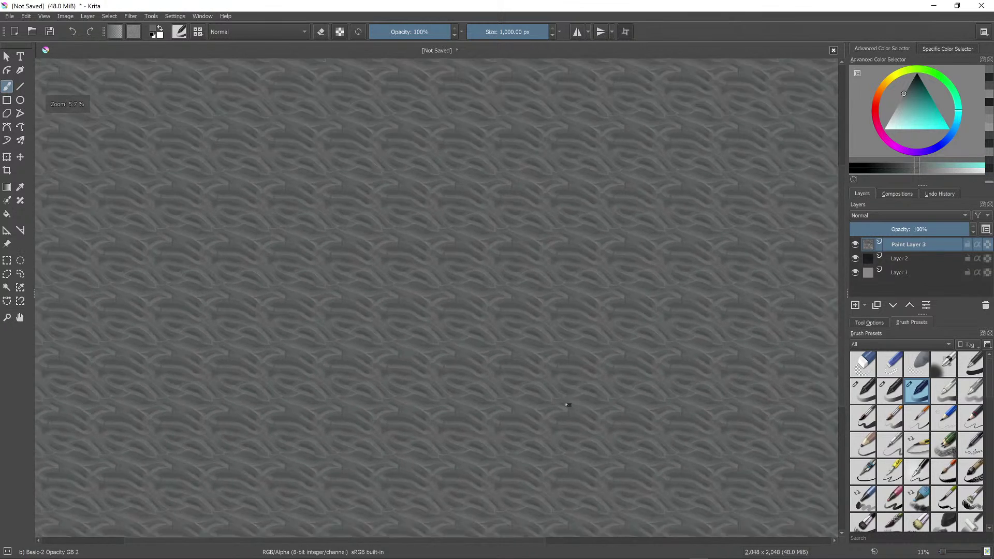
scroll(596, 384, up, 6)
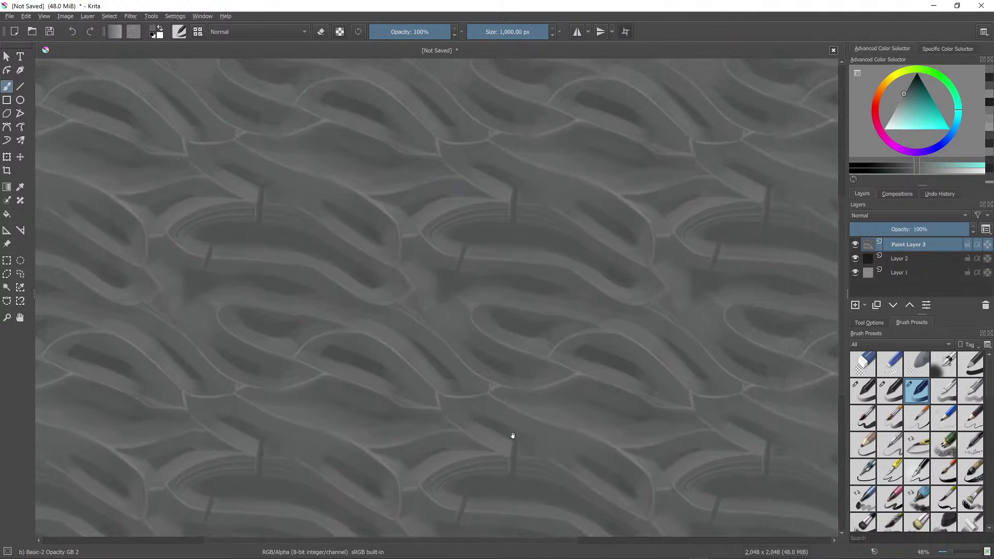
Step: Choose black, reduce the brush to 55 px and paint a dark pit at the strand junction just below the slanted crack
drag(904, 93, 914, 74)
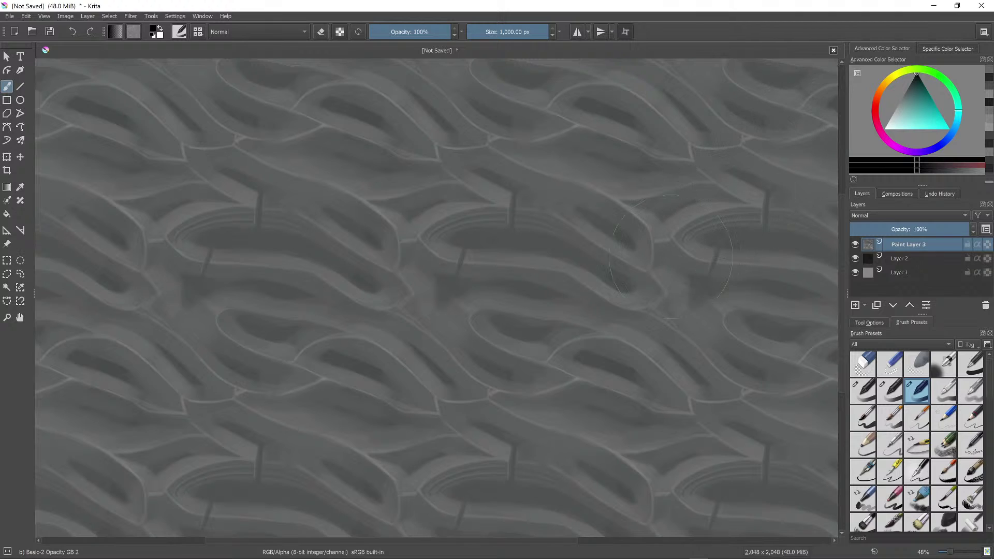
key(bracketleft)
key(bracketleft)
key(bracketleft)
key(bracketleft)
key(bracketleft)
key(bracketleft)
key(bracketleft)
key(bracketleft)
key(bracketleft)
key(bracketleft)
key(bracketleft)
key(bracketleft)
key(bracketleft)
key(bracketleft)
key(bracketleft)
key(bracketleft)
key(bracketleft)
key(bracketleft)
key(bracketleft)
key(bracketleft)
key(bracketleft)
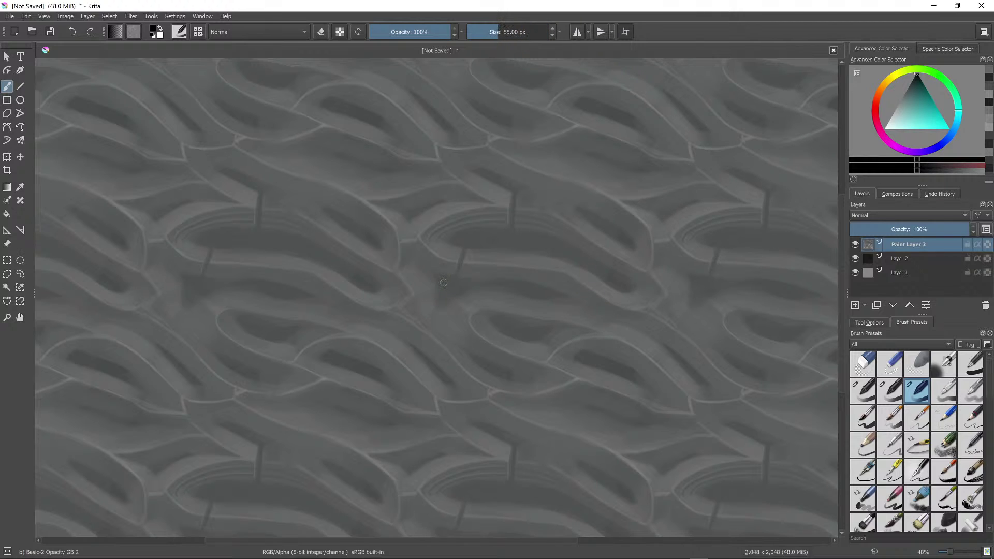
mouse_move(449, 286)
mouse_down()
mouse_move(474, 287)
mouse_move(443, 282)
mouse_move(485, 286)
mouse_move(451, 293)
mouse_move(476, 291)
mouse_move(447, 294)
mouse_up()
Step: Paint a short black crease at the foot of the vertical crack, then reduce the brush to 28 px and blacken the crack itself
key(bracketleft)
key(bracketleft)
key(bracketleft)
key(bracketleft)
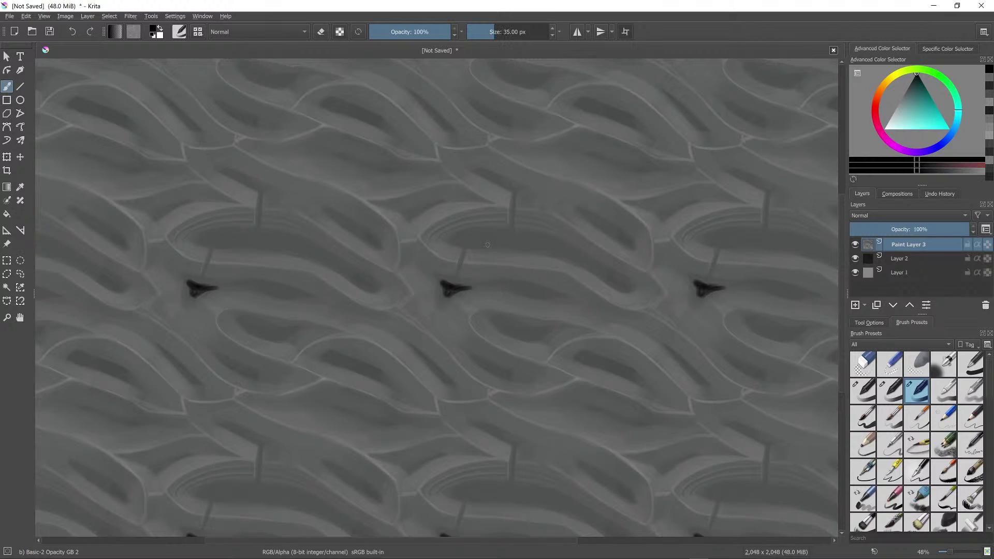
key(bracketright)
drag(473, 239, 507, 239)
key(bracketleft)
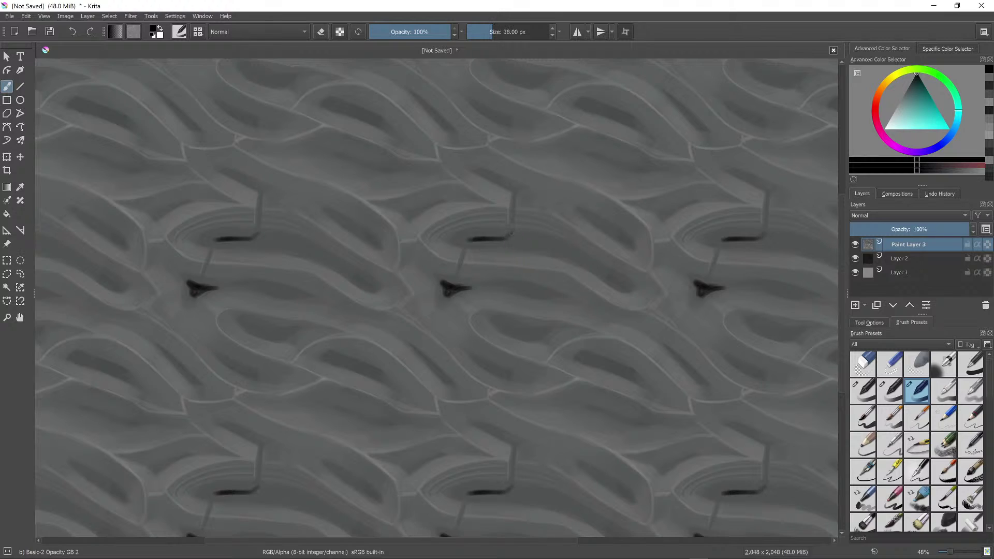
drag(514, 193, 511, 234)
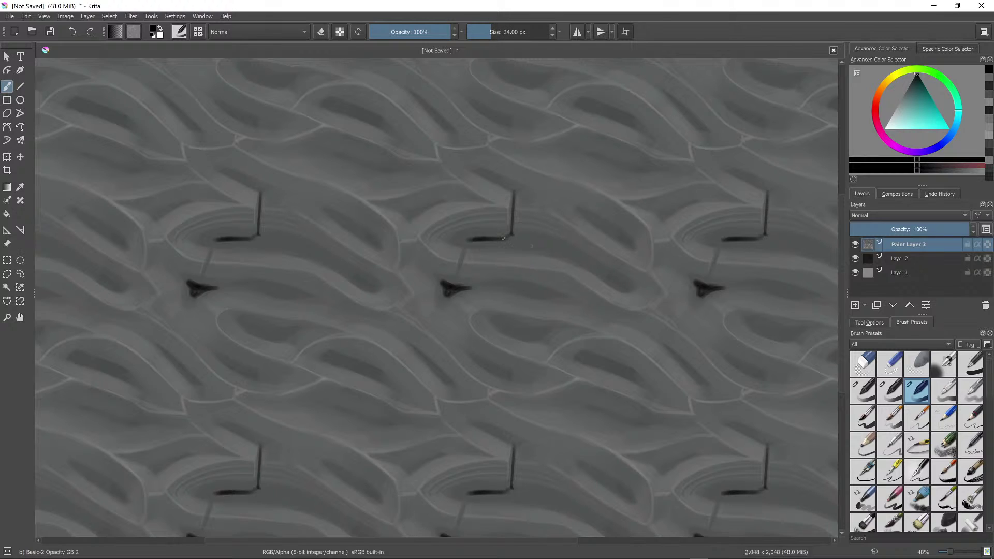
Step: Enlarge the brush and extend the black crease along the whole hollow of the curved strand beneath the vertical crack
key(bracketright)
key(bracketright)
key(bracketright)
key(bracketright)
key(bracketright)
key(bracketright)
mouse_move(464, 239)
mouse_down()
mouse_move(541, 241)
mouse_move(516, 238)
mouse_move(580, 253)
mouse_move(503, 238)
mouse_move(580, 256)
mouse_move(525, 239)
mouse_move(627, 286)
mouse_up()
key(bracketleft)
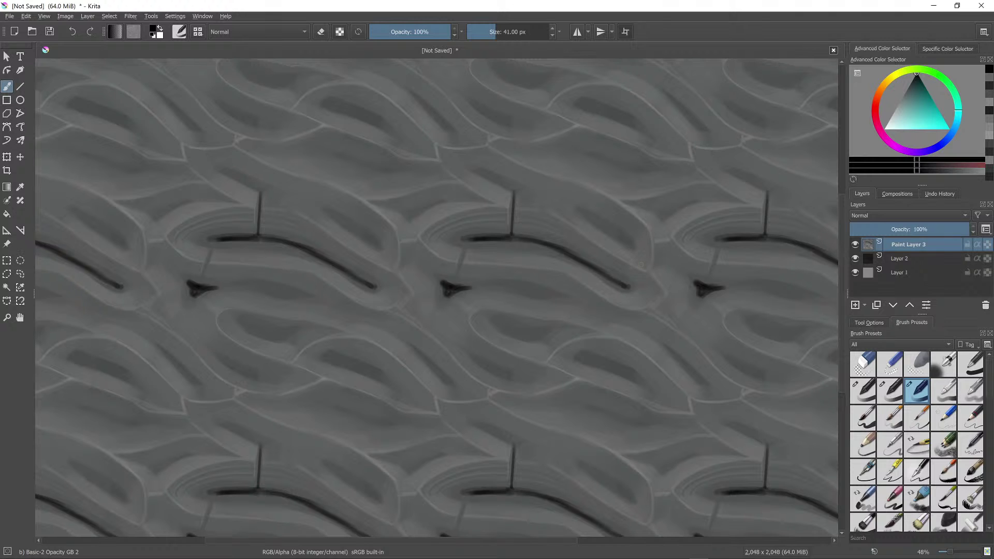
scroll(641, 264, down, 6)
scroll(559, 253, up, 6)
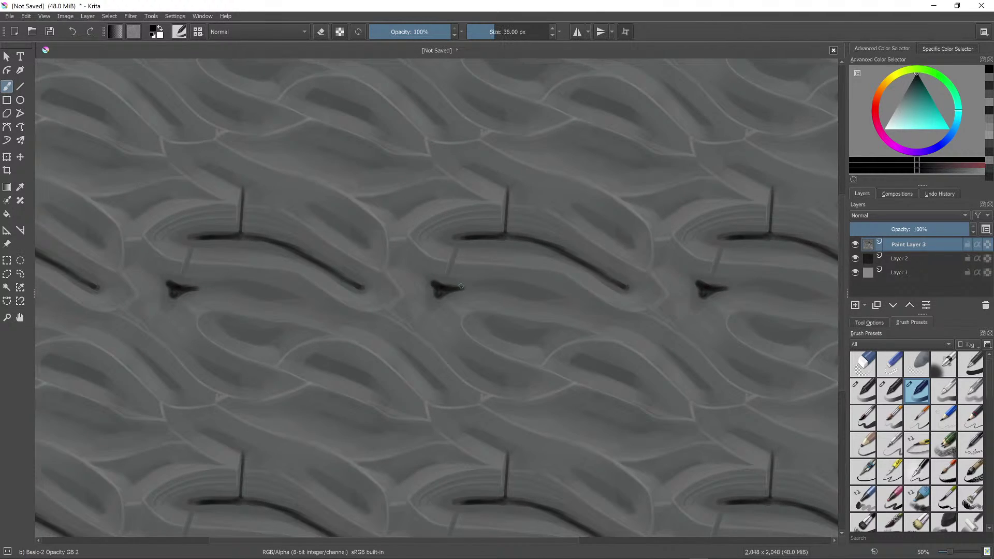
Step: Reduce the brush to 26 px and paint a long black seam from the dark pit along the strand, plus a short forked branch below it
key(bracketleft)
key(bracketleft)
key(bracketleft)
key(bracketleft)
key(bracketleft)
mouse_move(448, 287)
mouse_down()
mouse_move(543, 295)
mouse_move(502, 288)
mouse_move(542, 296)
mouse_move(515, 288)
mouse_move(616, 317)
mouse_move(569, 301)
mouse_move(644, 336)
mouse_move(615, 319)
mouse_move(688, 371)
mouse_up()
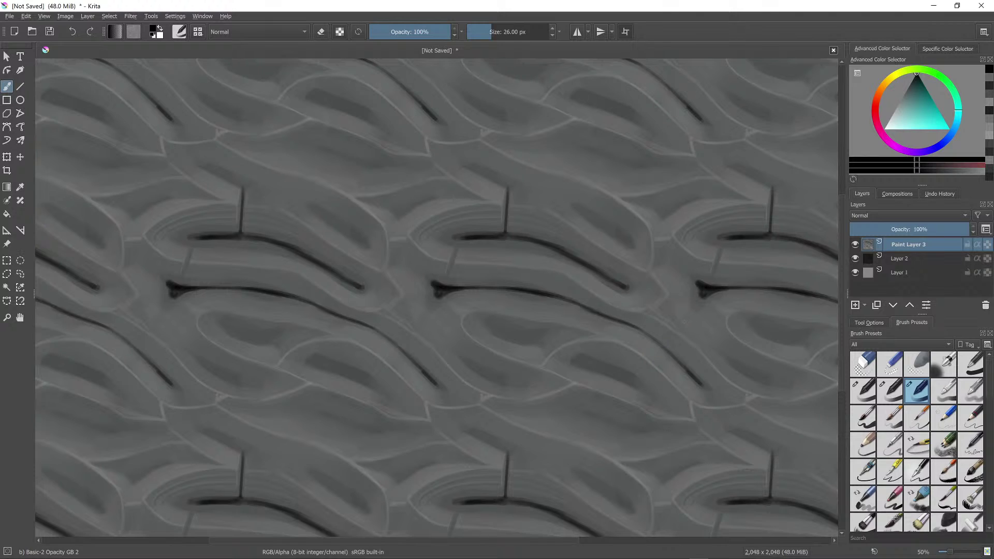
drag(688, 326, 704, 286)
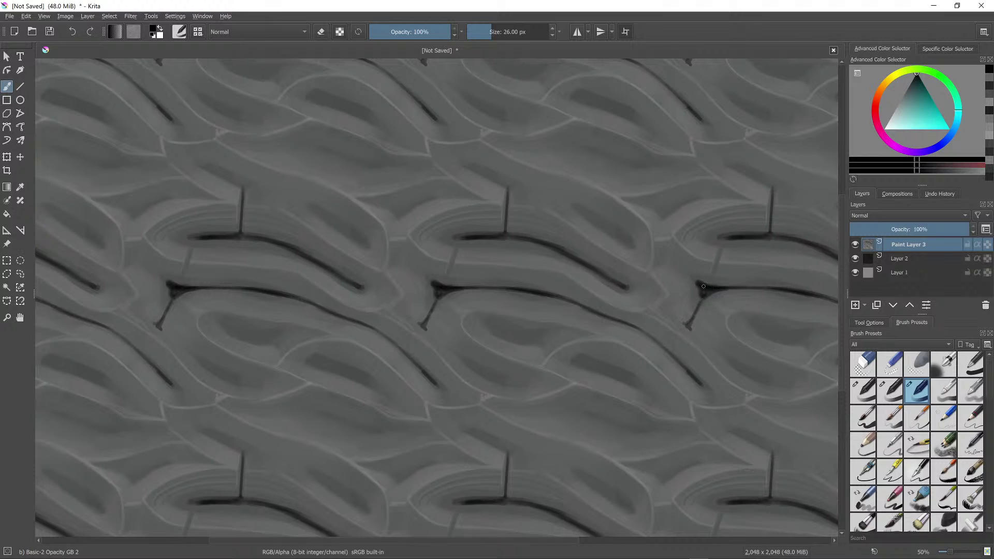
drag(687, 325, 676, 321)
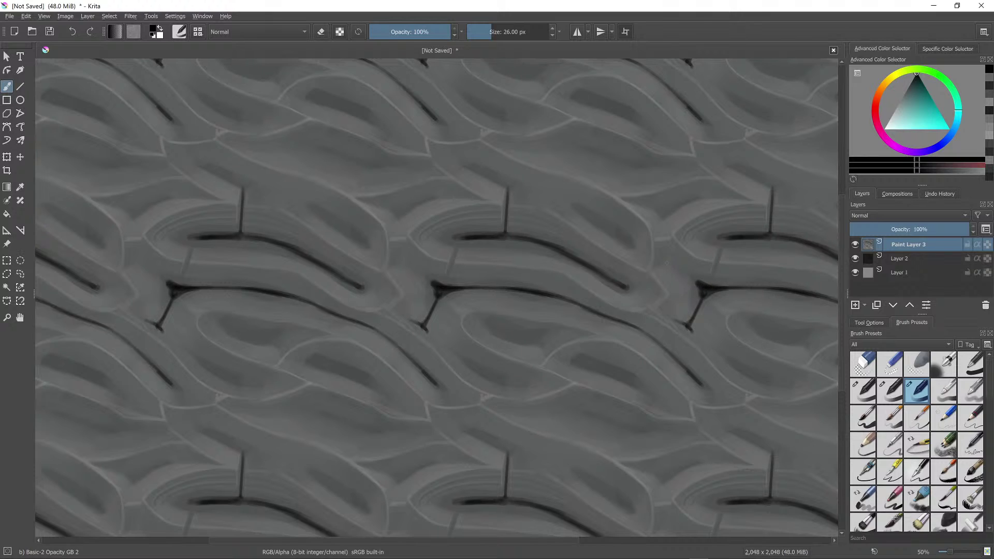
Step: Sample gray from the strand, enlarge the brush to 47 px and paint over the stray dark marks around the pit
ctrl+click(689, 290)
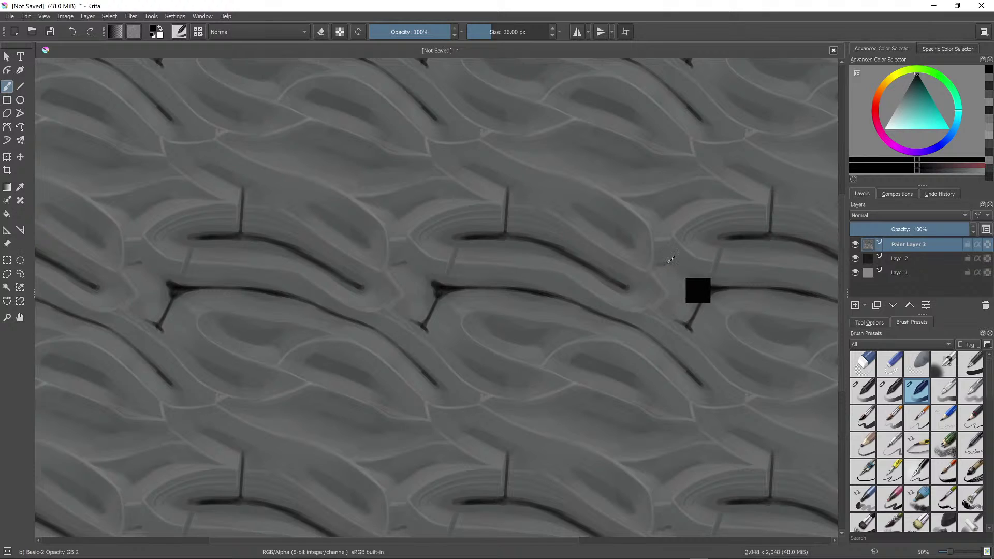
key(bracketright)
key(bracketright)
key(bracketright)
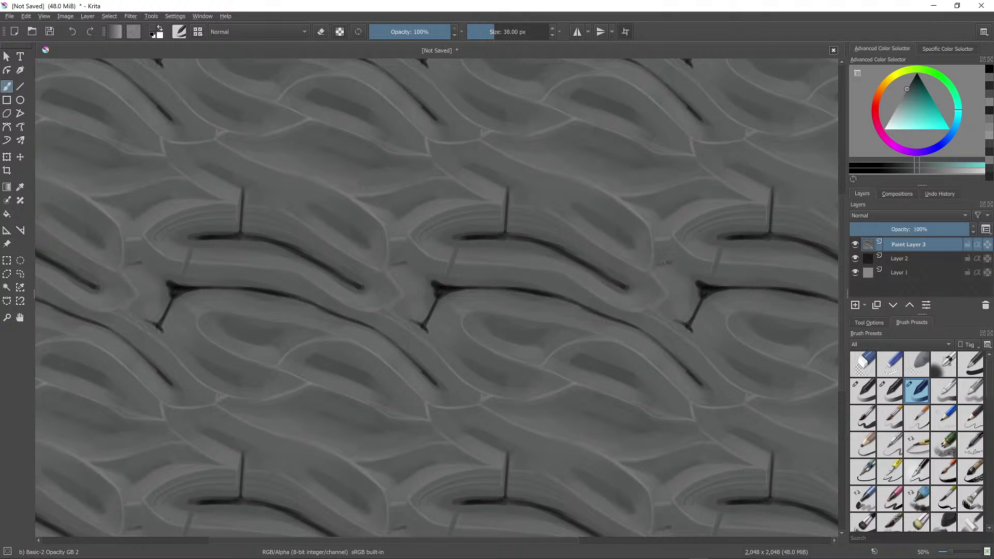
drag(667, 261, 671, 256)
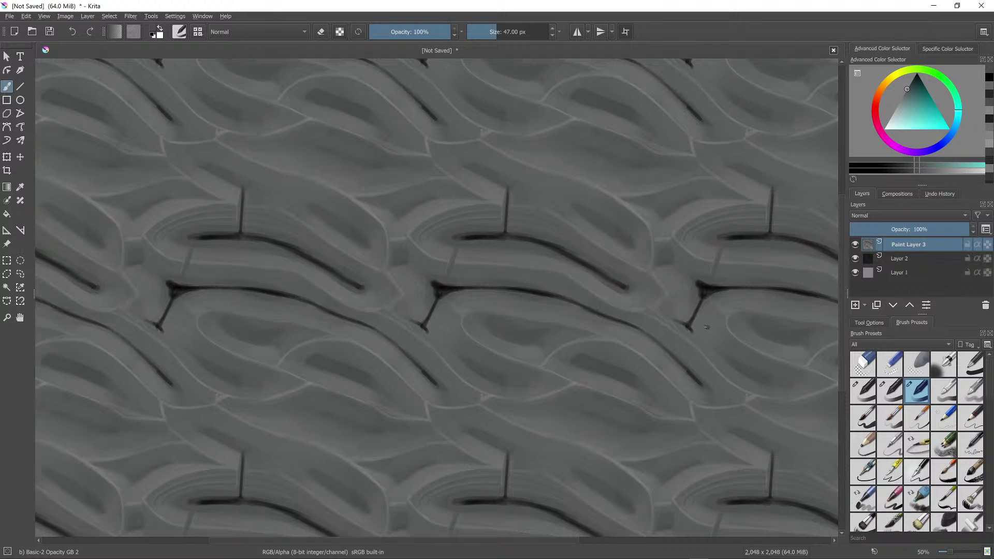
mouse_move(707, 327)
mouse_down()
mouse_move(707, 404)
mouse_move(707, 318)
mouse_up()
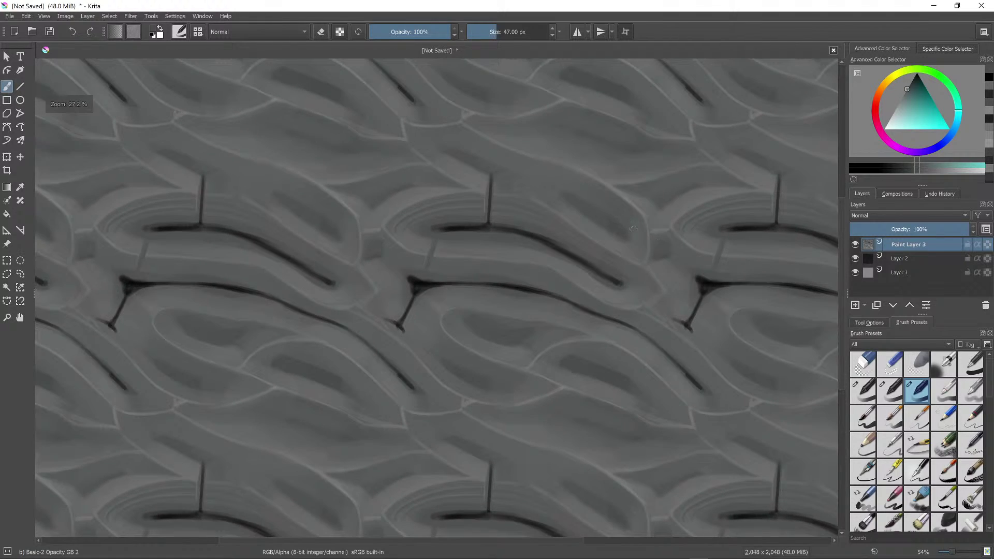
Step: Sample black from the pit, reduce the brush to 26 px and paint a crease in the slanted hollow beside the vertical crack
ctrl+click(703, 286)
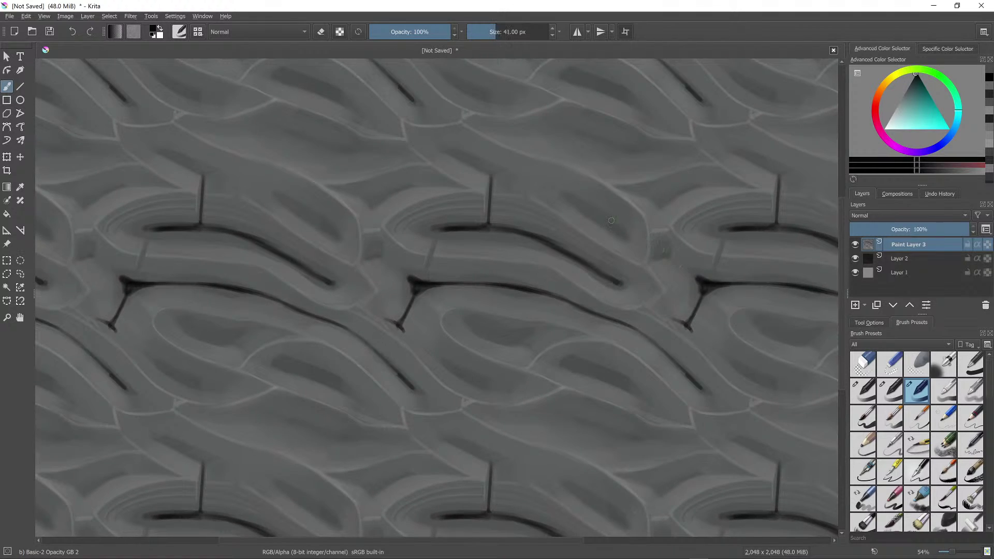
mouse_move(611, 221)
shift+mouse_down()
mouse_move(589, 212)
mouse_move(619, 231)
shift+mouse_up()
drag(577, 202, 618, 231)
drag(574, 199, 619, 230)
Step: Paint short black creases at the vertical crack's upper end, in the neighboring strand gaps and inside the looped strands
scroll(597, 191, down, 5)
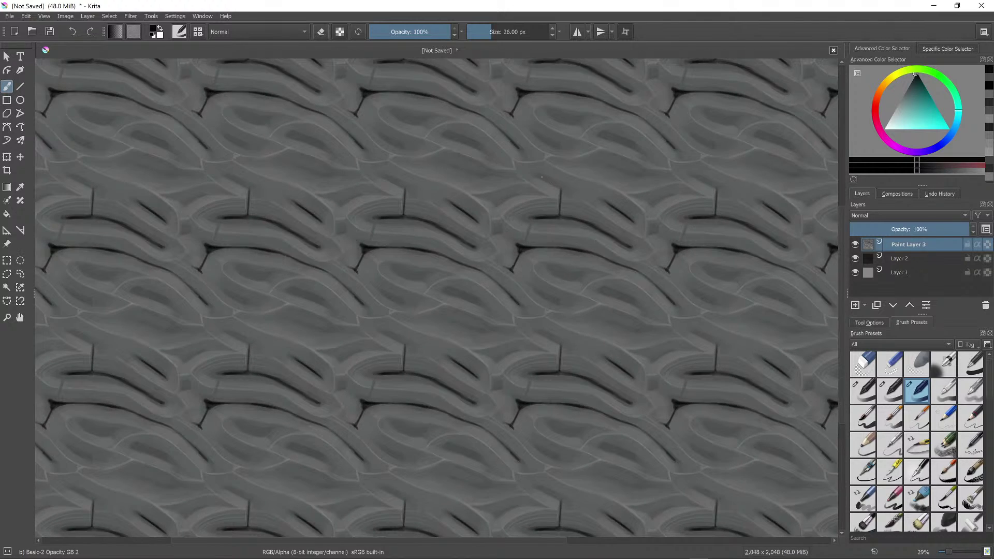
drag(553, 182, 562, 186)
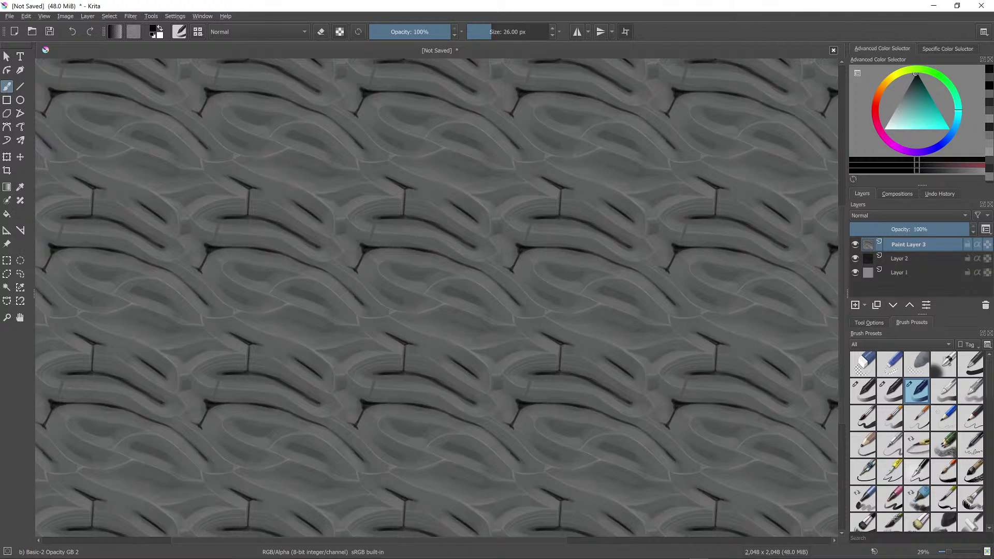
drag(610, 167, 632, 176)
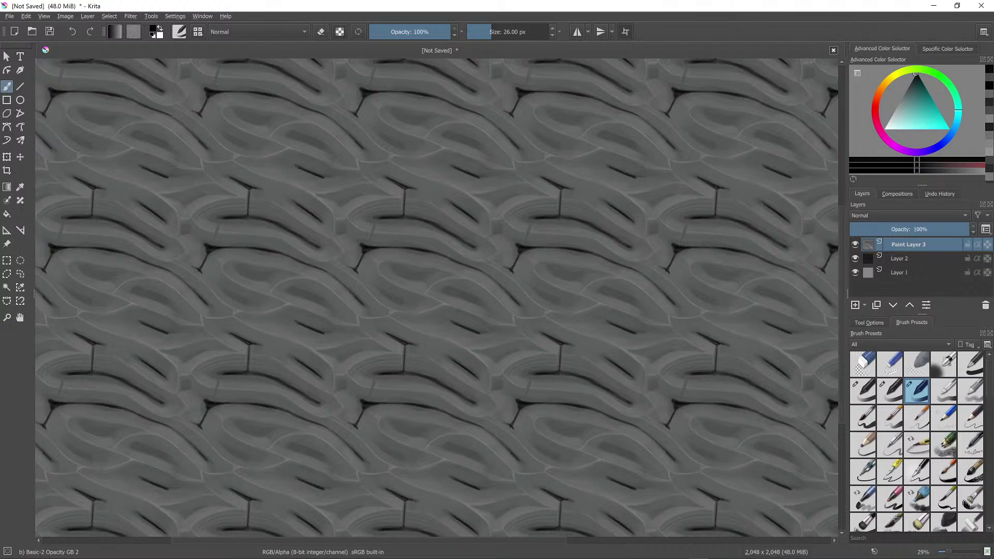
drag(651, 202, 663, 196)
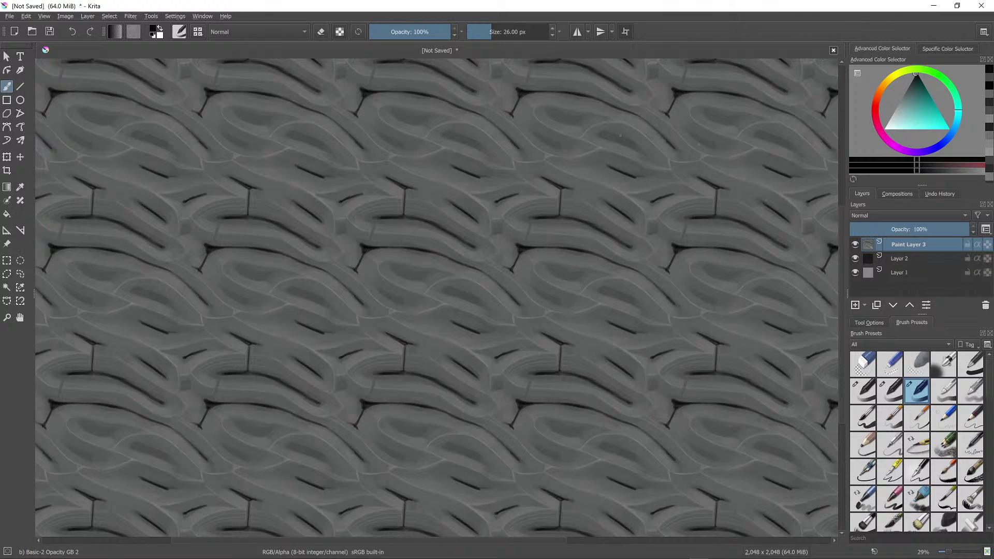
drag(603, 134, 636, 147)
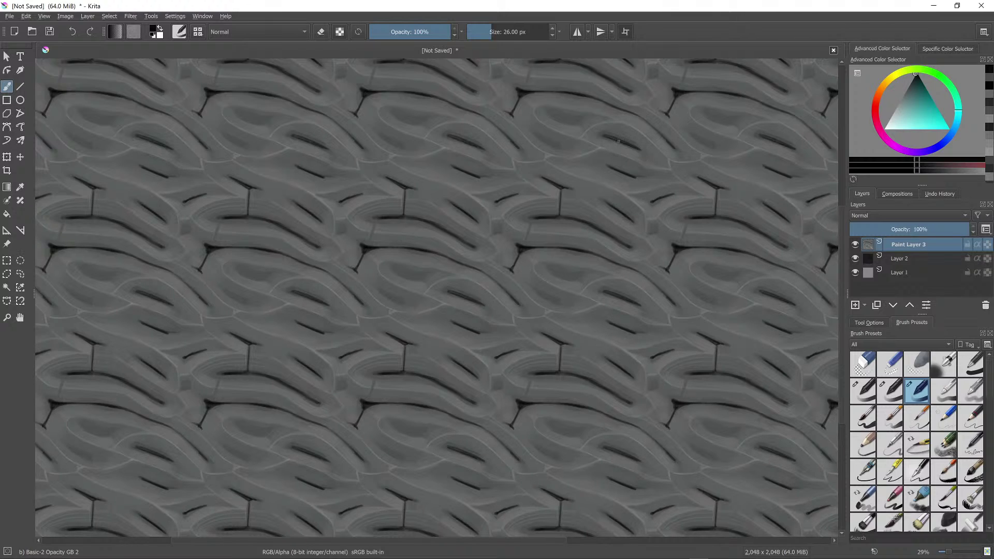
drag(564, 119, 573, 122)
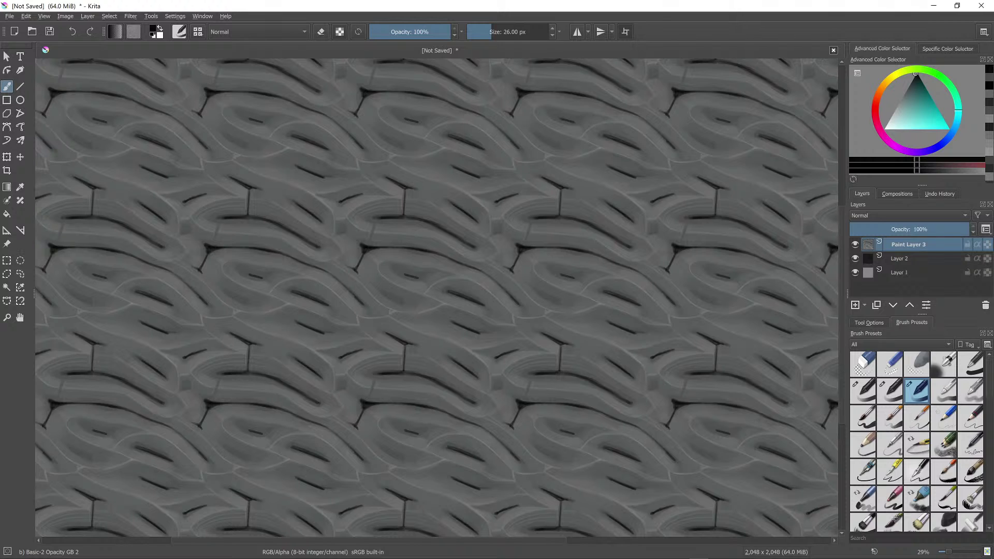
Step: Compare the single tile with the wrap-around view, then extend the black crease inside the inner loop toward its pointed end
key(w)
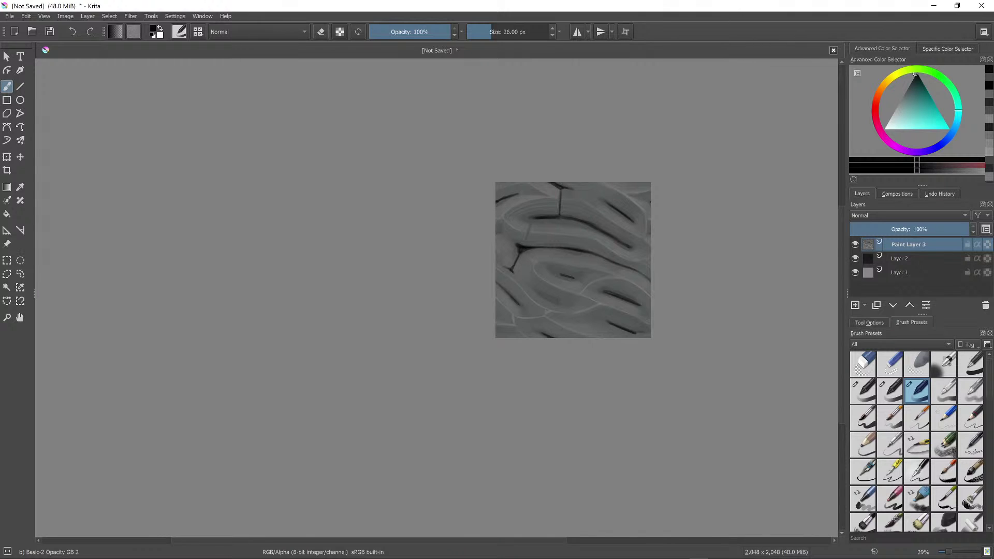
key(w)
scroll(522, 135, up, 2)
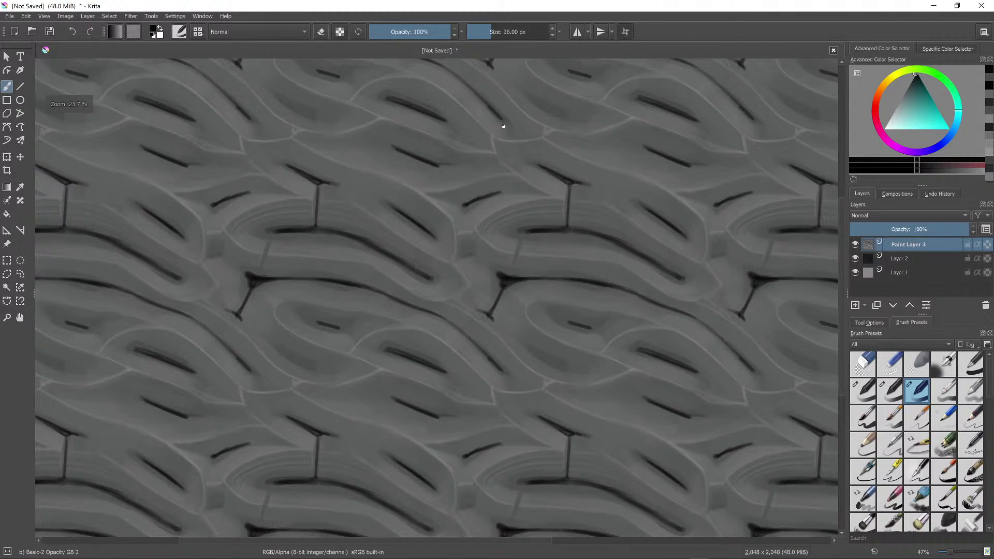
drag(504, 127, 515, 149)
drag(453, 142, 479, 158)
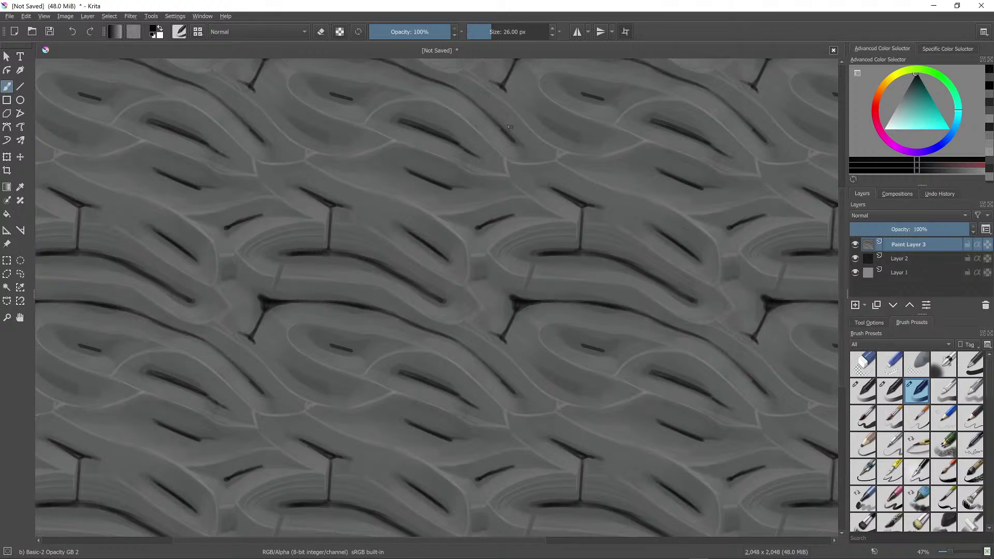
Step: Paint a curved black crease in the hollow beneath the looped strand and extend the crease in the strand below the loops
scroll(511, 127, down, 6)
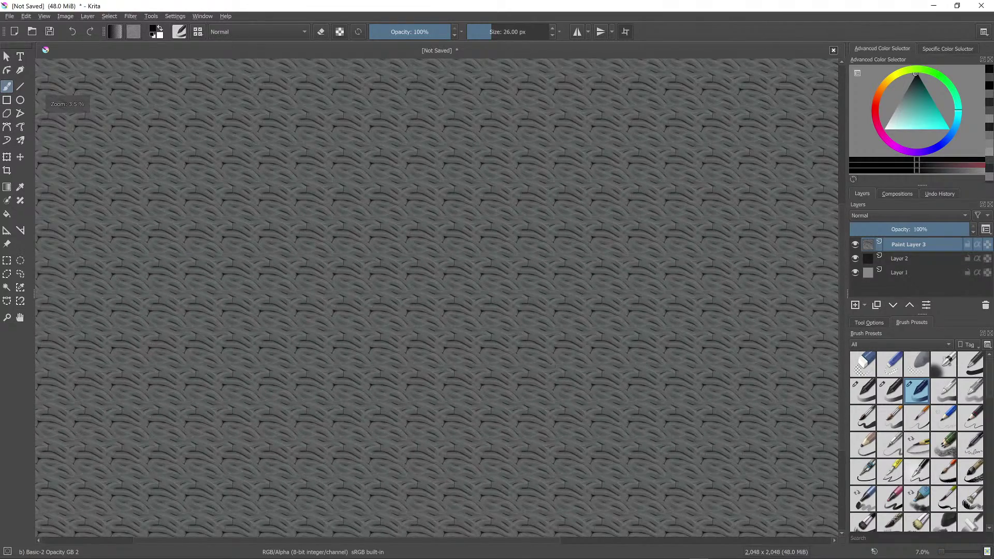
scroll(526, 298, up, 6)
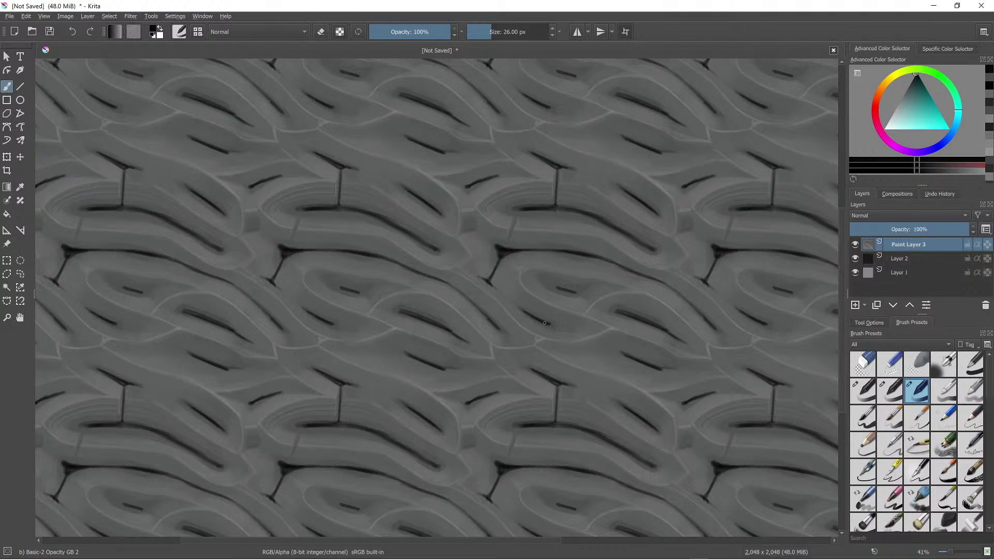
scroll(545, 324, down, 5)
scroll(711, 245, up, 5)
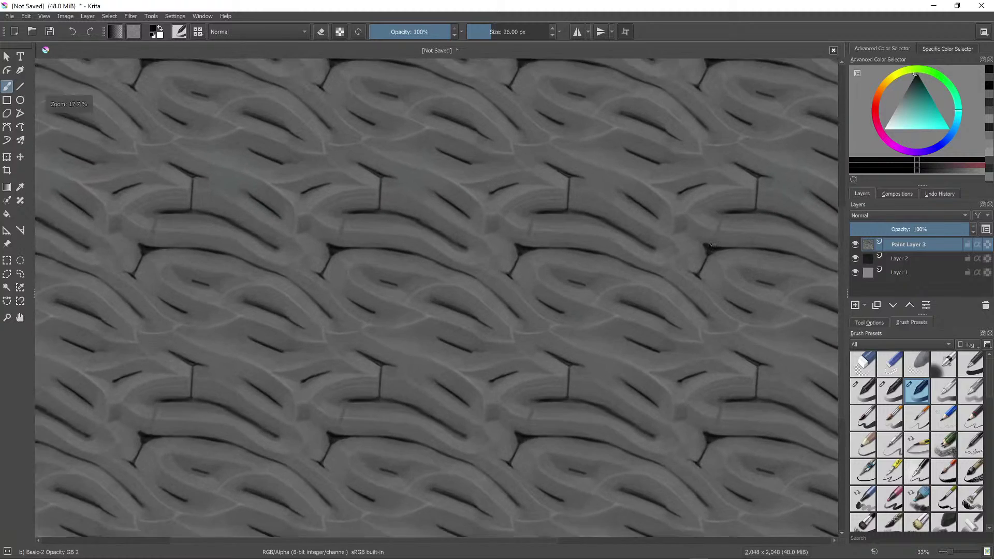
scroll(711, 245, up, 2)
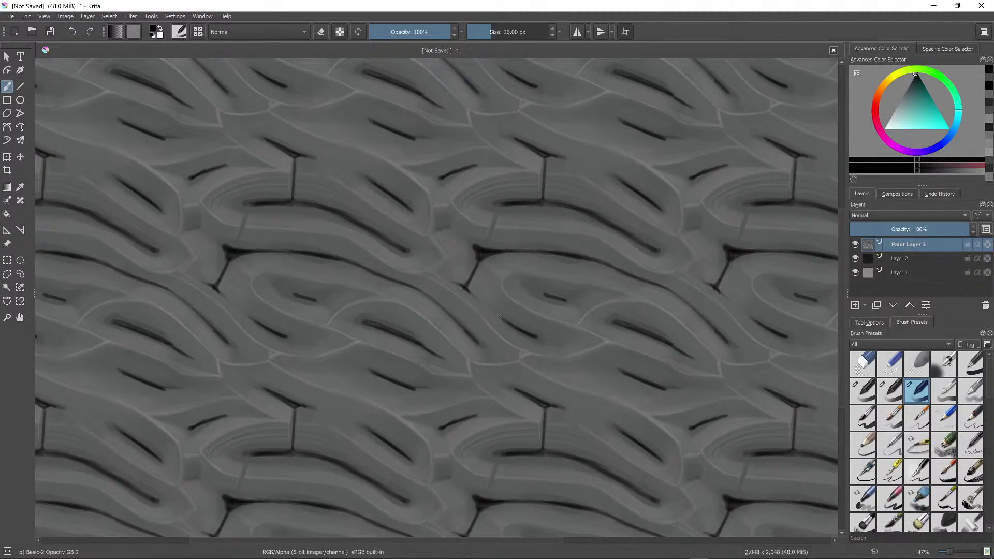
drag(499, 315, 564, 342)
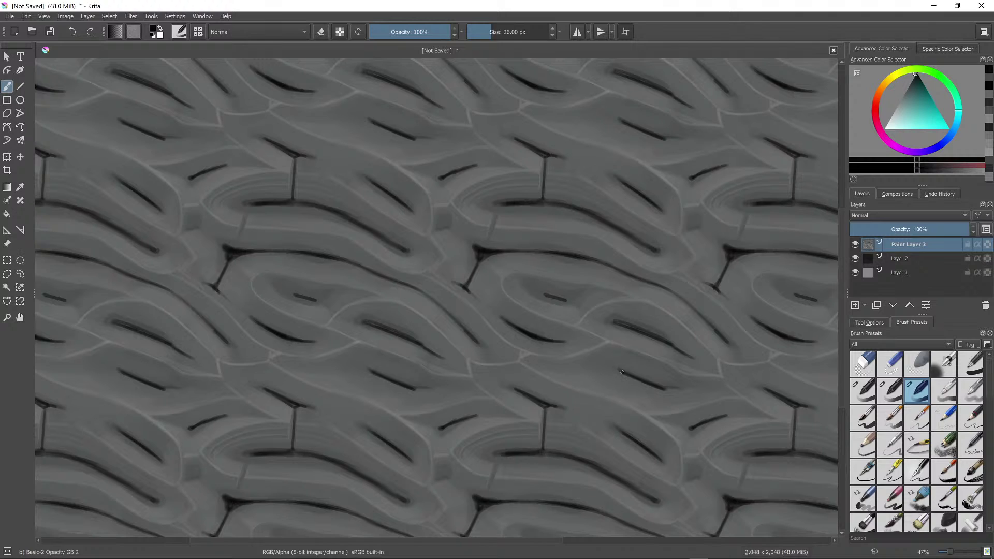
mouse_move(622, 372)
mouse_down()
mouse_move(570, 372)
mouse_move(618, 366)
mouse_move(637, 376)
mouse_move(629, 373)
mouse_up()
Step: Switch to white, reduce the brush to 14 px and highlight the rounded end and upper rim of the outer loop
scroll(689, 386, down, 3)
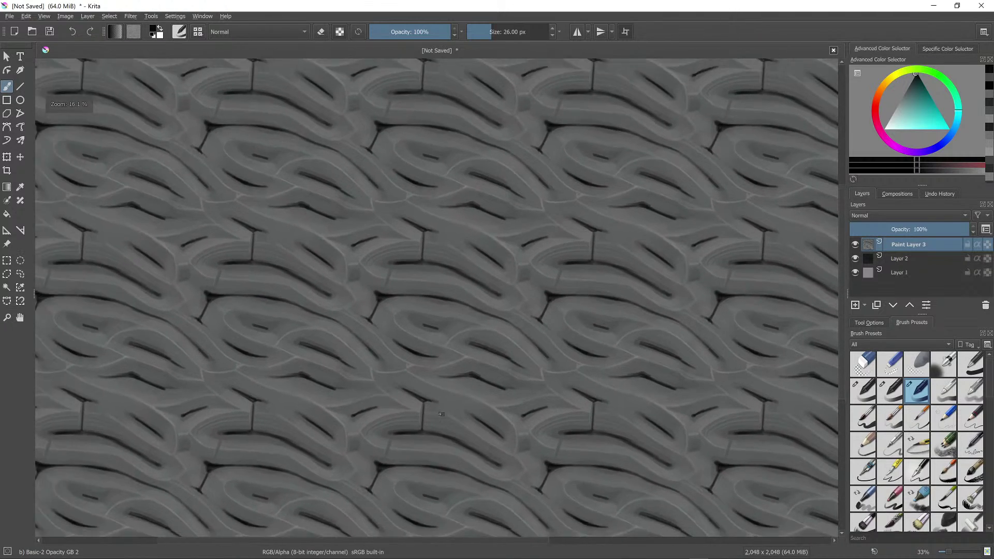
scroll(689, 386, up, 2)
drag(901, 123, 875, 141)
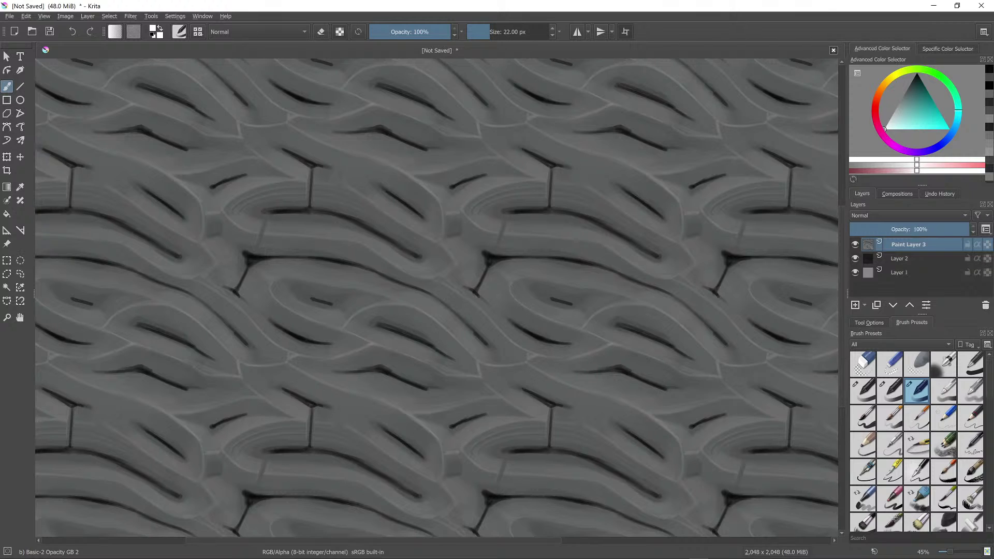
drag(513, 282, 510, 291)
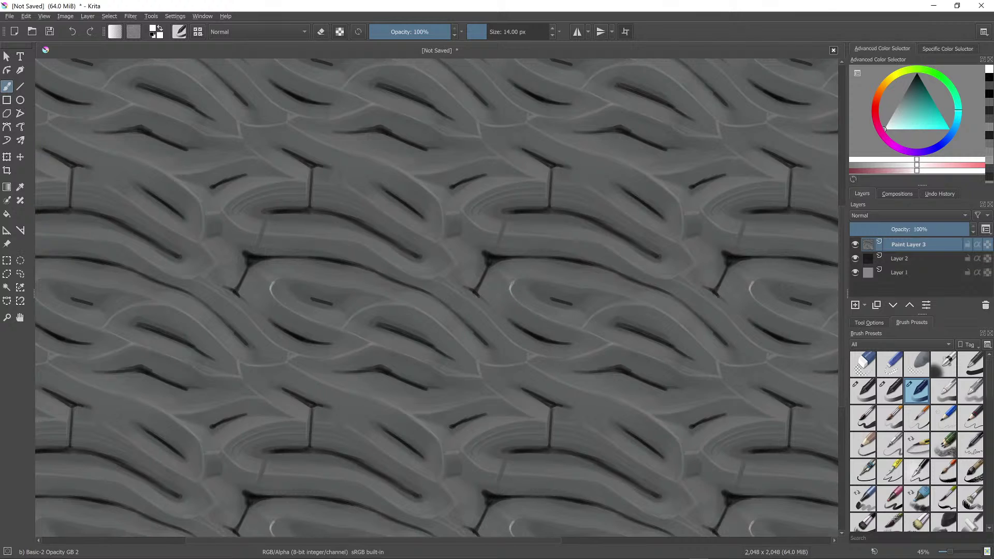
drag(288, 278, 273, 284)
Step: Paint white highlights along the inner loop's upper rim and along its lower rim to the pointed end
drag(611, 306, 590, 317)
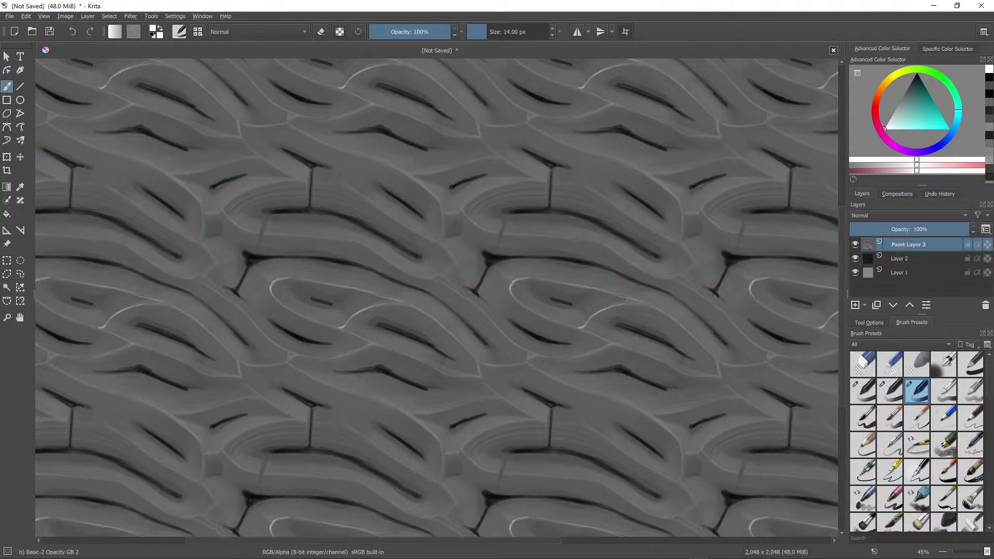
drag(678, 322, 659, 310)
drag(237, 136, 216, 136)
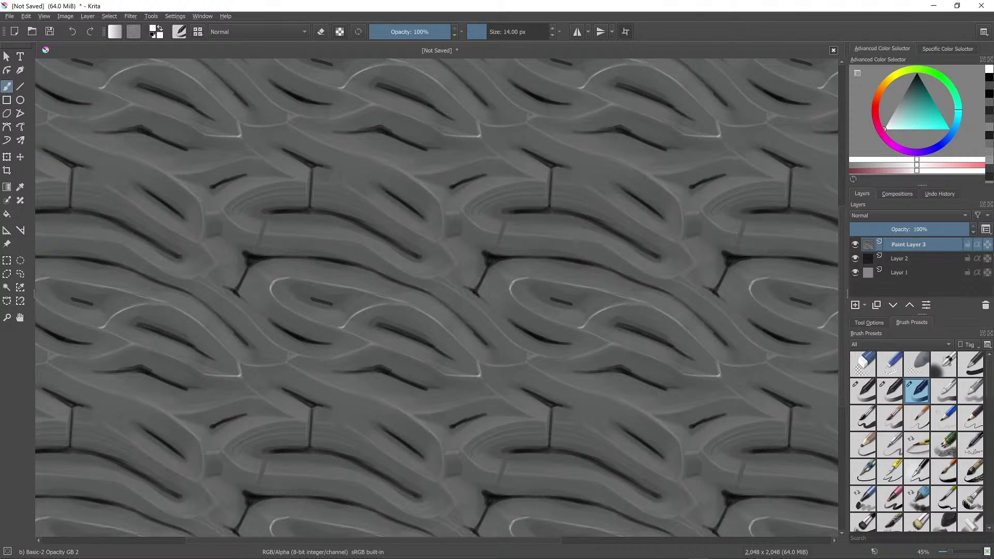
Step: Highlight in white the strand edges at the junction near the dark pit and the outer rim of the layered arch strand
scroll(702, 383, down, 3)
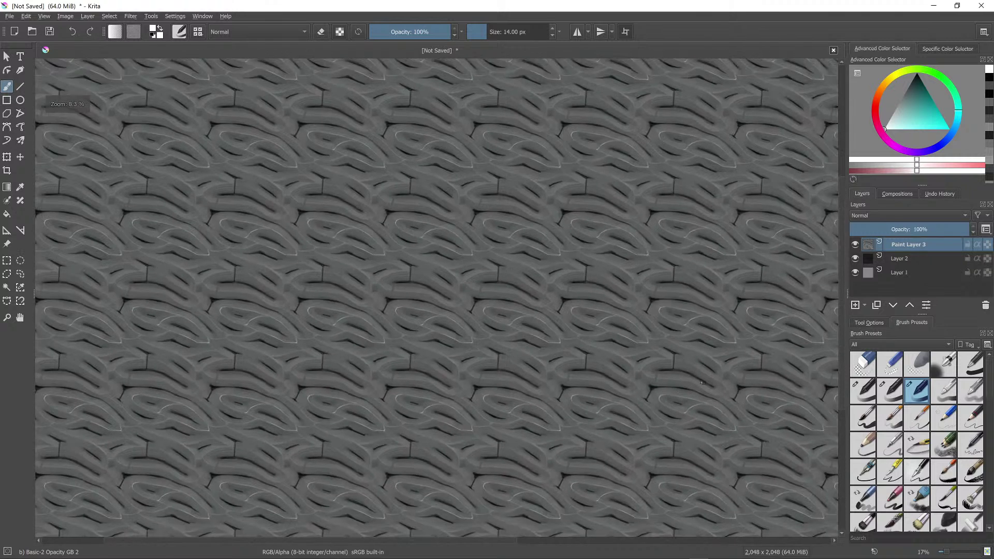
scroll(702, 382, up, 4)
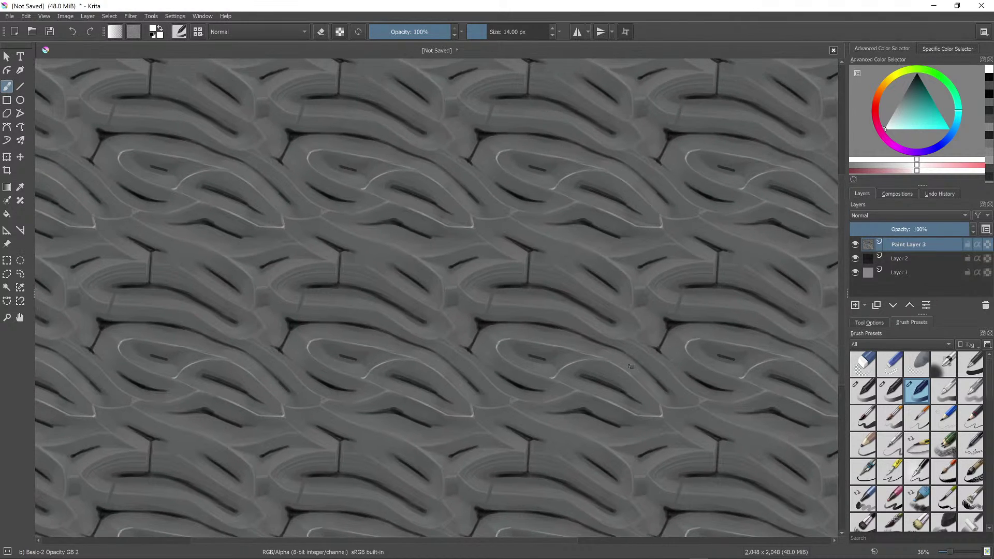
scroll(630, 367, up, 2)
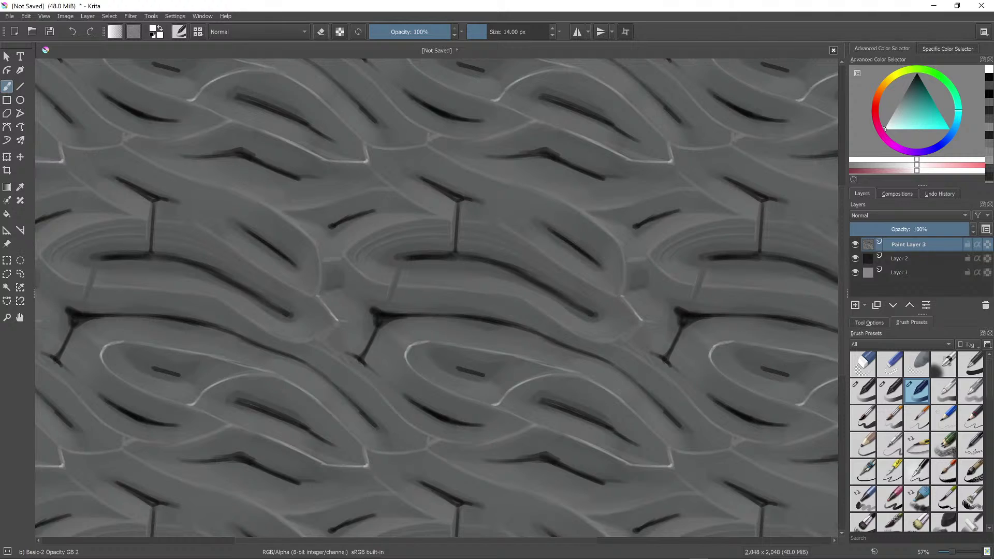
drag(643, 319, 665, 322)
mouse_move(631, 257)
mouse_down()
mouse_move(692, 228)
mouse_move(743, 219)
mouse_up()
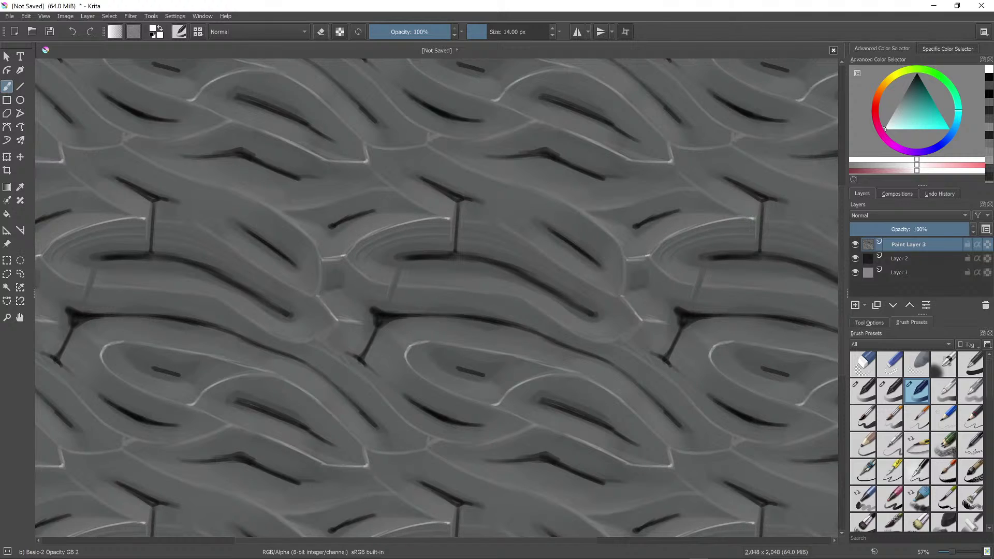
Step: Paint thin white highlights beside the short vertical crack and along the neighbouring ridges with a 14 px brush
mouse_move(755, 218)
mouse_down()
mouse_move(765, 244)
mouse_move(806, 223)
mouse_up()
scroll(770, 242, down, 2)
scroll(769, 241, up, 2)
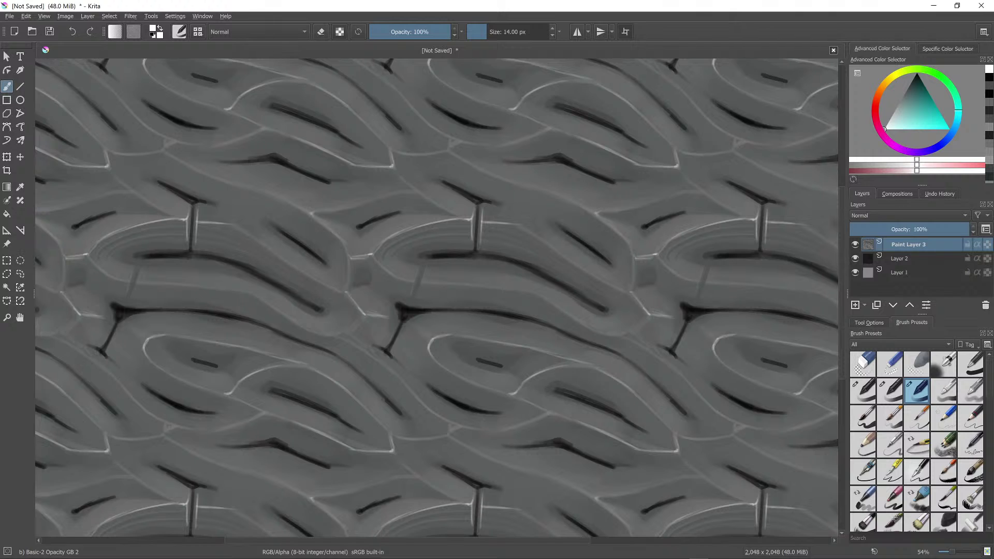
mouse_move(601, 212)
mouse_down()
mouse_move(676, 195)
mouse_move(570, 239)
mouse_move(573, 228)
mouse_up()
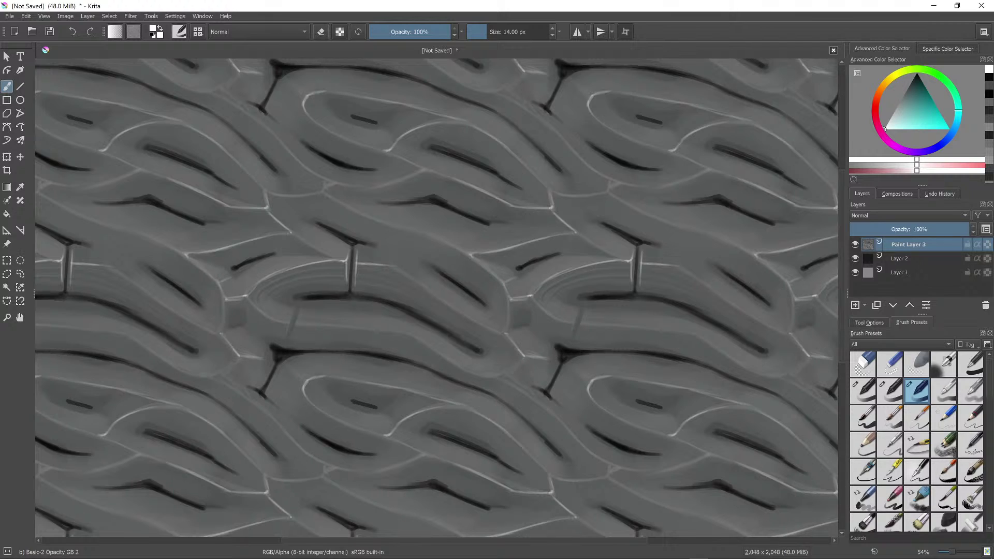
Step: Highlight the long diagonal ridges above and around the large upper fold with thin white strokes
drag(362, 214, 466, 252)
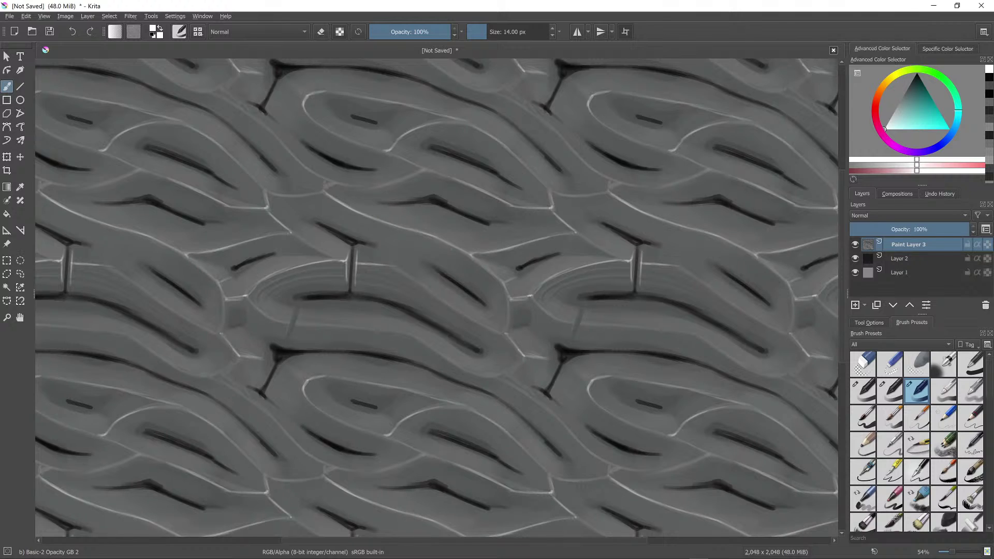
drag(118, 271, 211, 330)
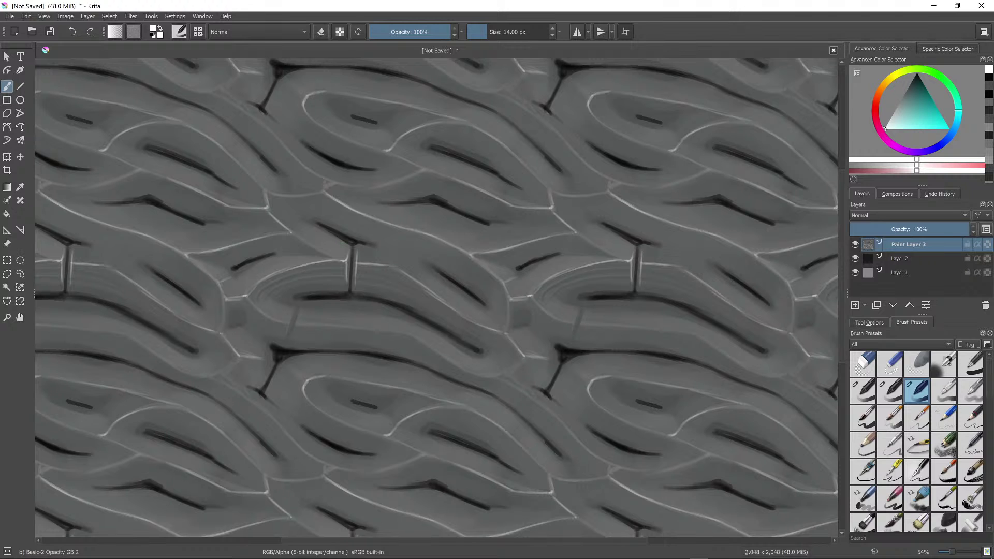
drag(579, 233, 617, 257)
scroll(585, 247, down, 3)
scroll(428, 217, up, 3)
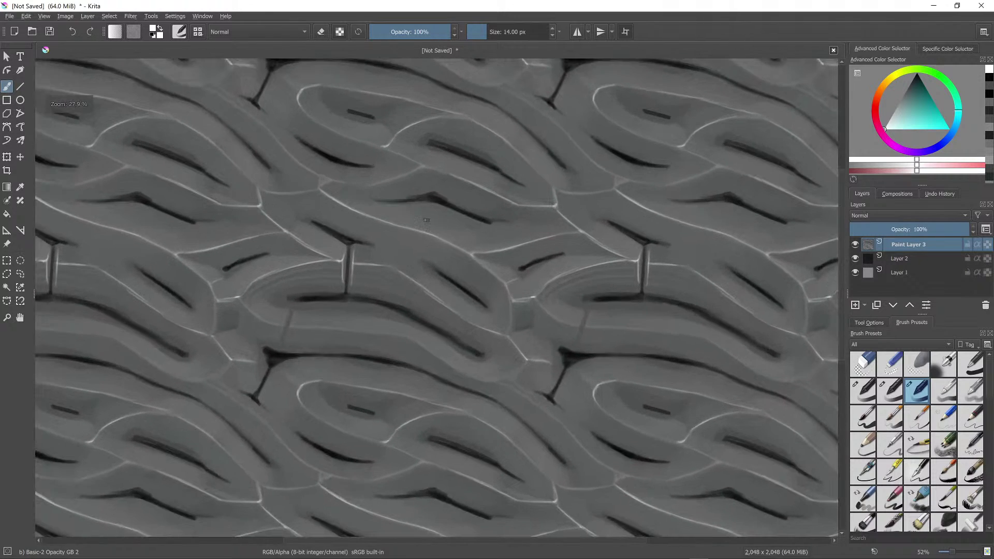
Step: Paint a white highlight along the diagonal ridge running down from below the fork-shaped crack to the ridge junction
drag(337, 177, 382, 280)
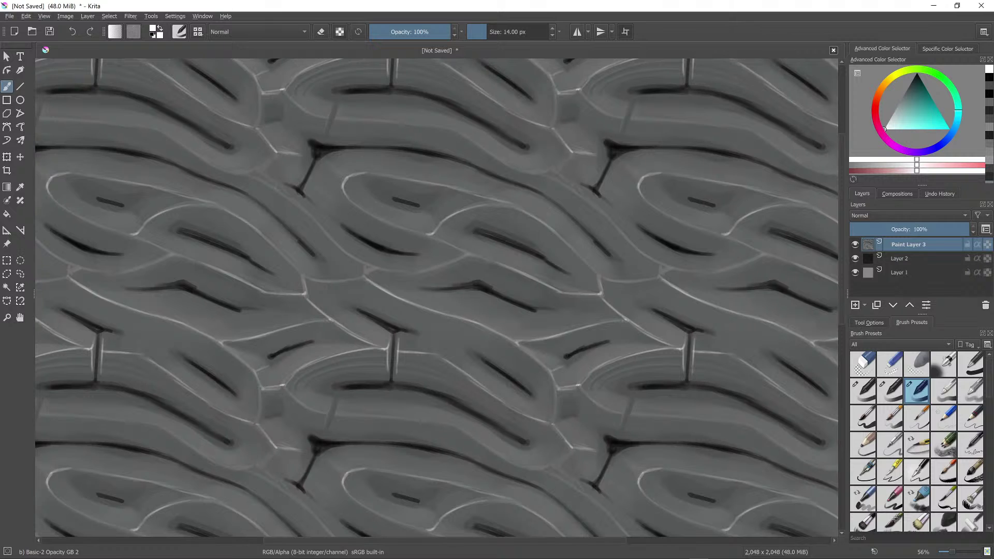
drag(260, 475, 297, 496)
drag(290, 201, 367, 265)
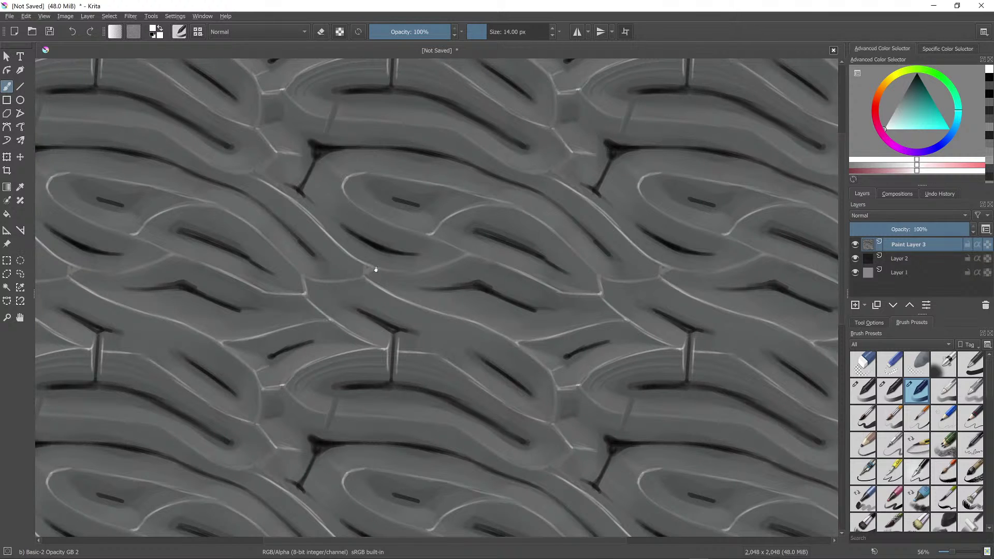
Step: Check the repeating texture from far out and turn off wrap-around mode to show the single tile
scroll(393, 271, down, 5)
scroll(438, 363, down, 1)
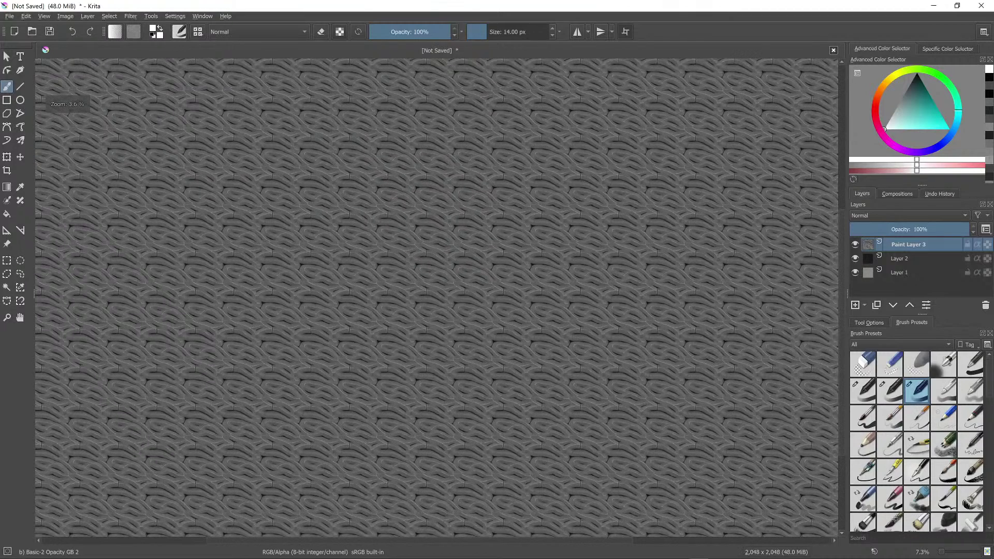
ctrl+click(564, 295)
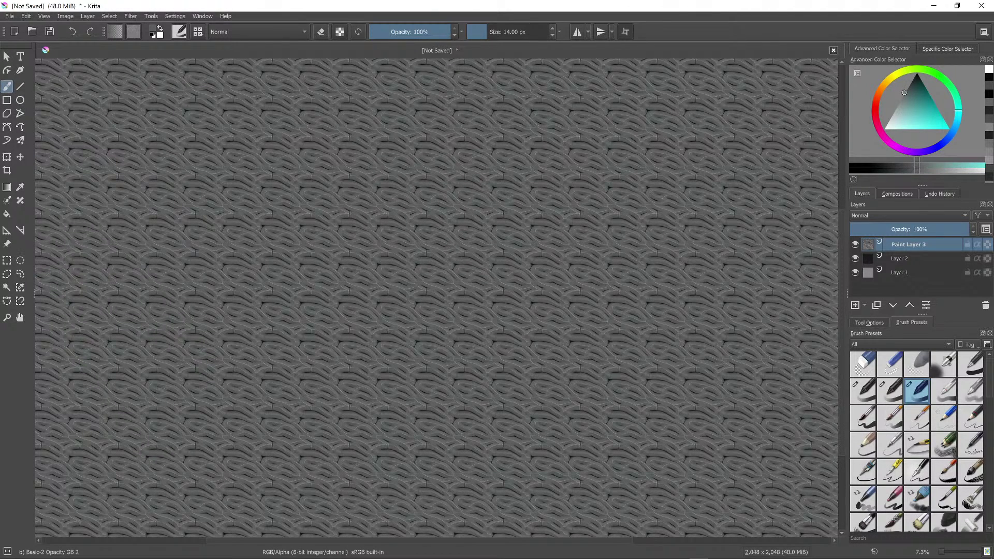
key(w)
scroll(477, 166, up, 6)
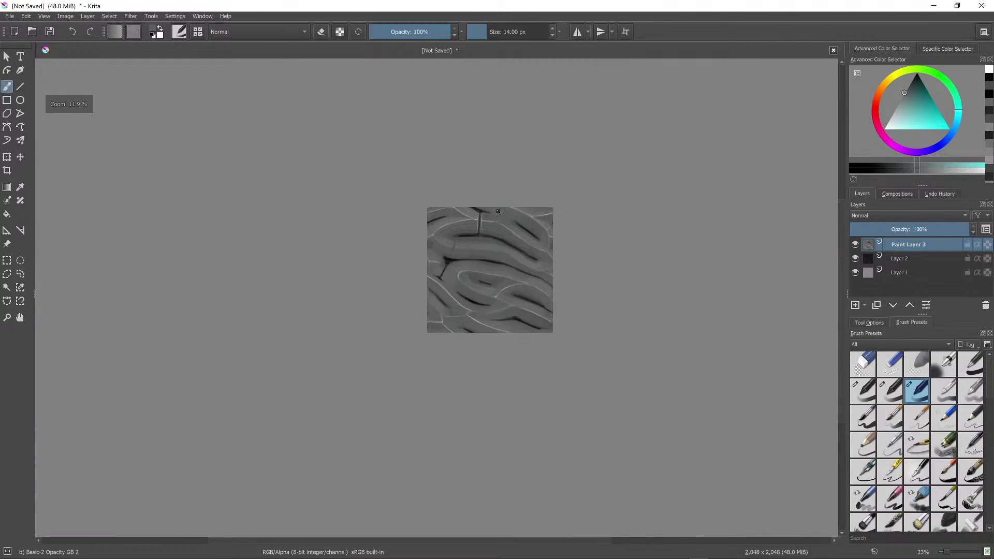
Step: Sample a light grey from the ridge and highlight the rounded outer end of the large upper fold
drag(316, 261, 322, 263)
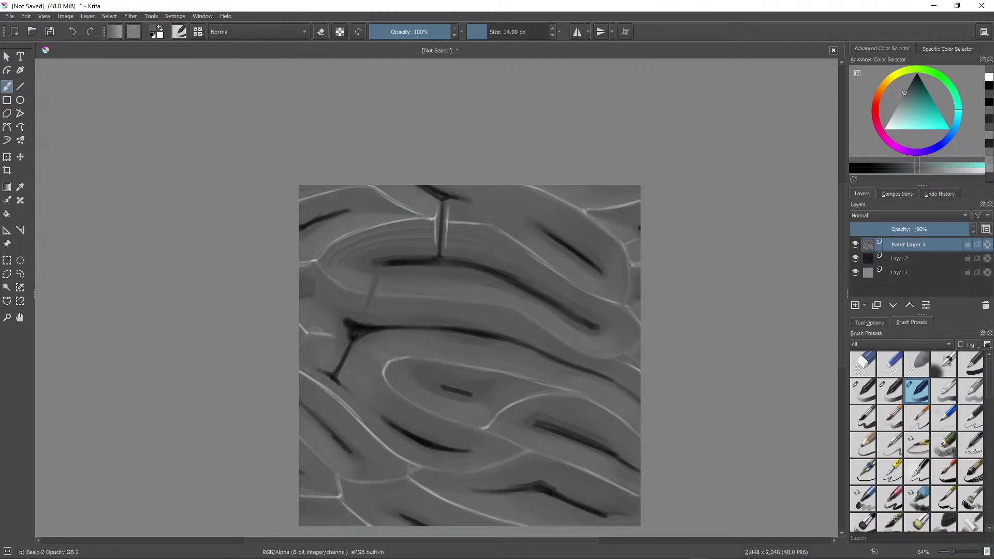
ctrl+click(314, 256)
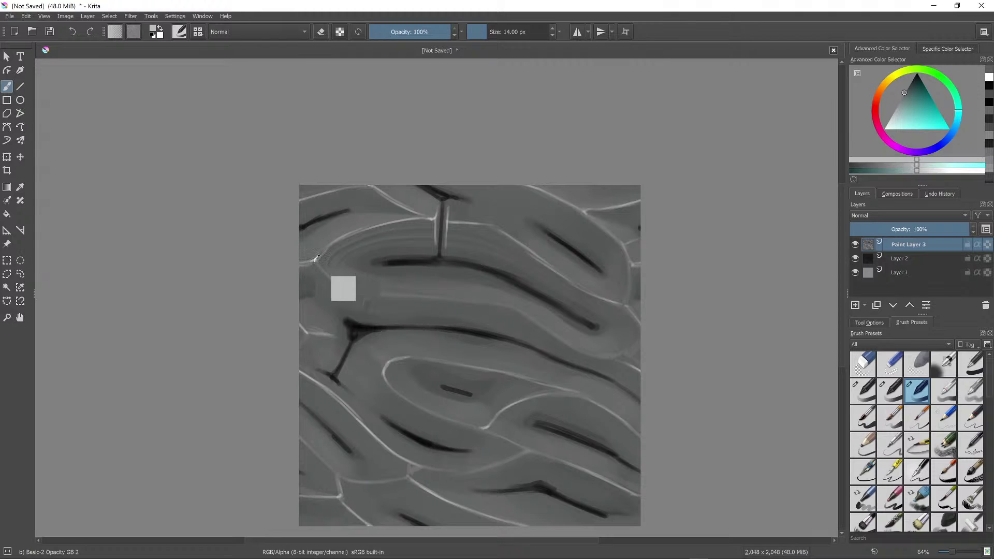
ctrl+click(315, 255)
ctrl+click(315, 256)
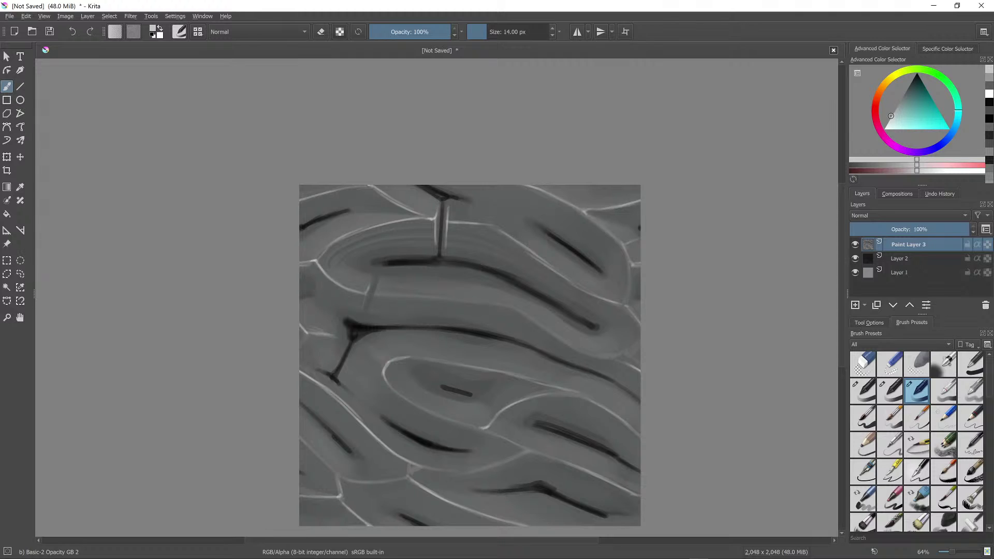
Step: Sample near-black and paint a short slanted crack joining the upper groove to the ridge above the fork-shaped crack
ctrl+click(363, 329)
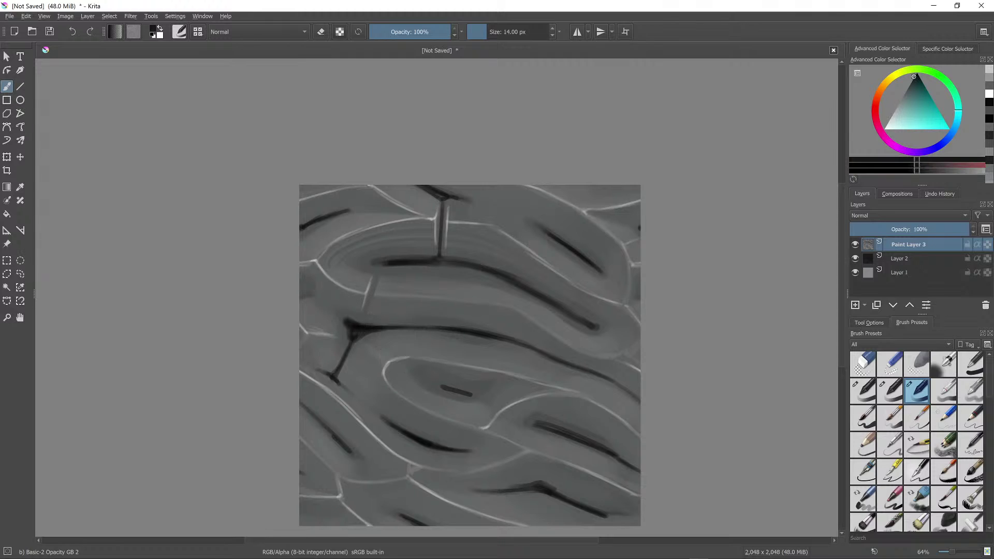
drag(379, 268, 364, 314)
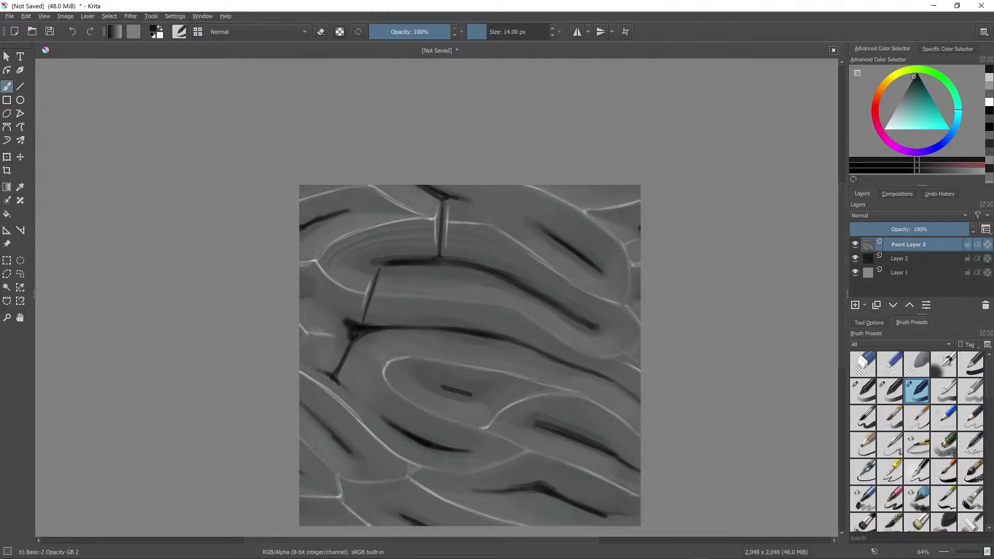
drag(379, 265, 369, 262)
Step: Sample light grey, set the brush to 22 px and highlight the ridge between the upper and middle dark grooves
key(bracketright)
key(bracketright)
key(bracketright)
key(bracketright)
key(bracketright)
key(bracketright)
key(bracketright)
key(bracketright)
key(bracketright)
key(bracketright)
key(bracketright)
key(bracketright)
key(bracketright)
key(bracketright)
key(bracketright)
ctrl+click(374, 290)
key(bracketleft)
key(bracketleft)
key(bracketleft)
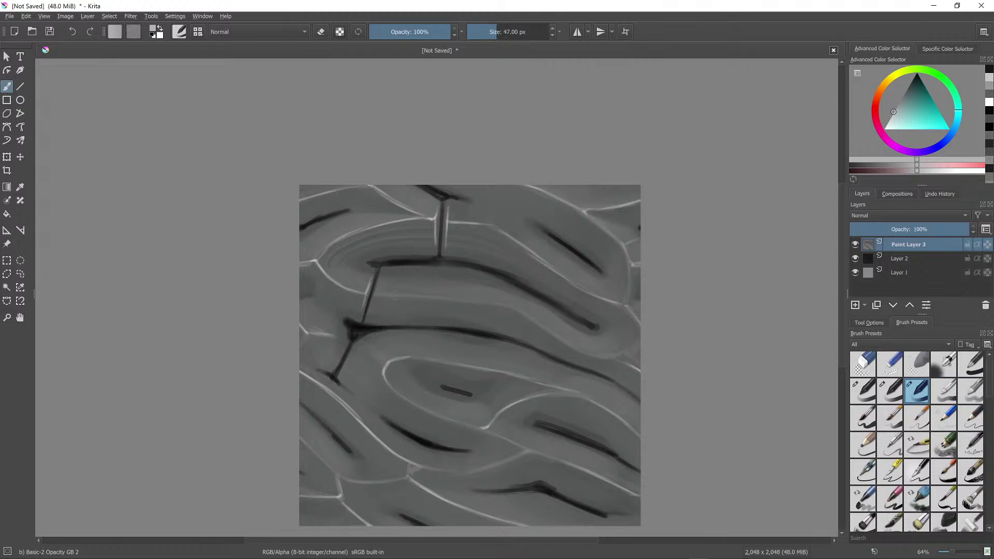
key(bracketleft)
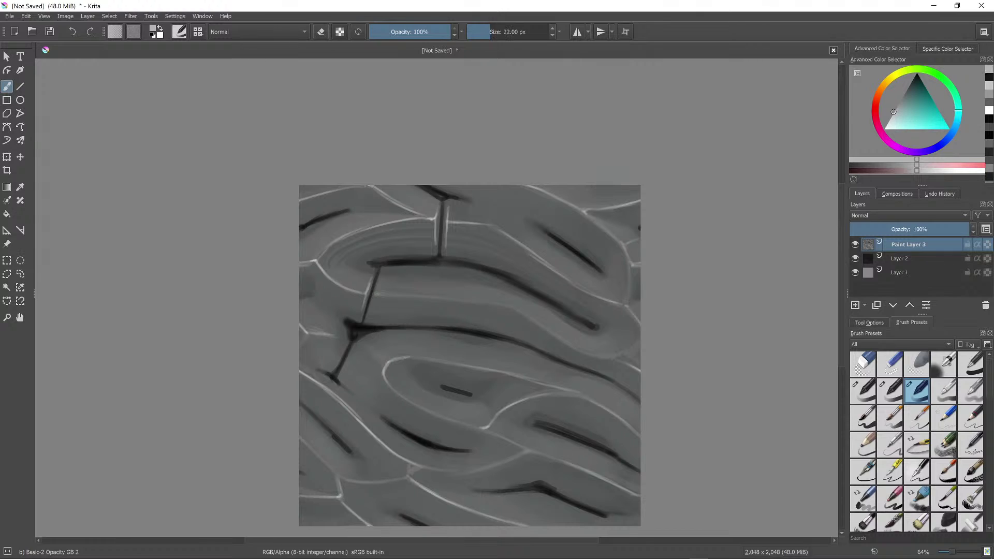
mouse_move(384, 294)
mouse_down()
mouse_move(511, 303)
mouse_move(588, 354)
mouse_up()
Step: Reduce the brush to 15 px and brighten the light ridge lines across the lower half of the tile
key(bracketleft)
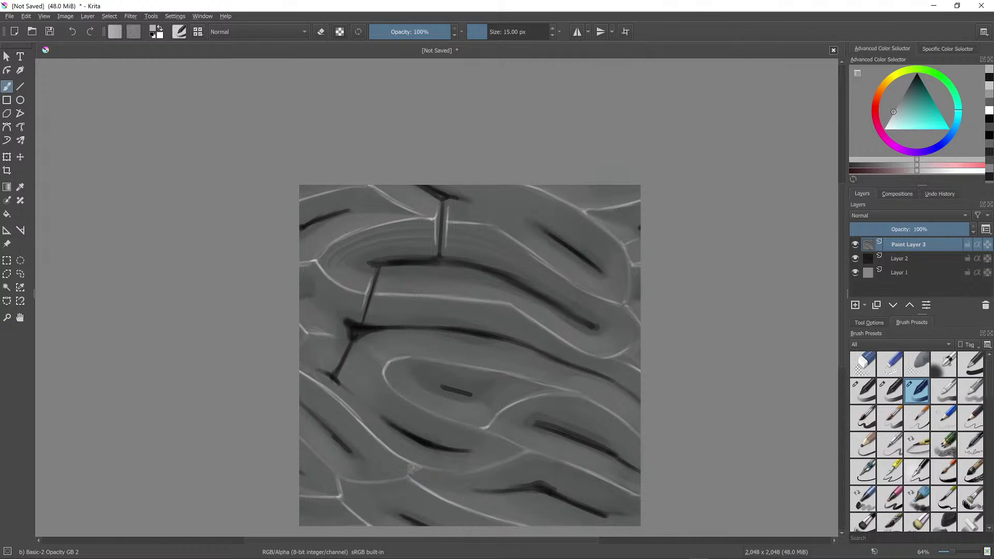
mouse_move(417, 467)
mouse_down()
mouse_move(455, 475)
mouse_move(508, 459)
mouse_up()
drag(424, 411, 479, 428)
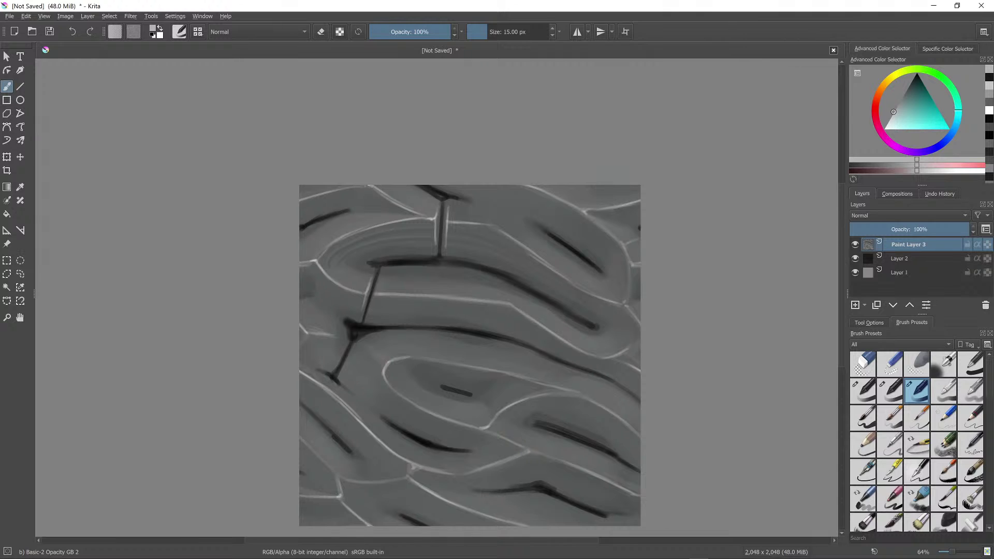
drag(541, 454, 575, 468)
scroll(665, 379, down, 4)
scroll(578, 440, up, 3)
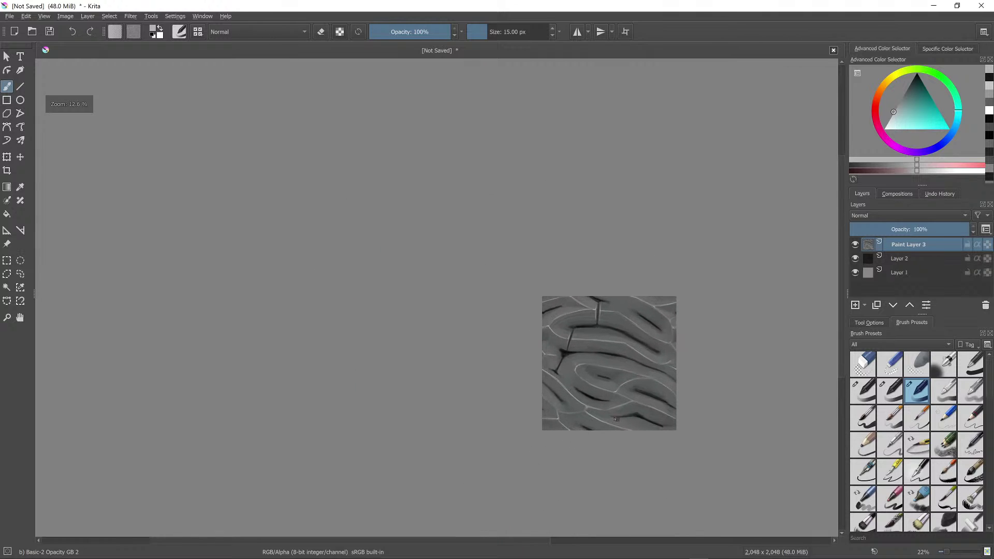
drag(743, 357, 677, 380)
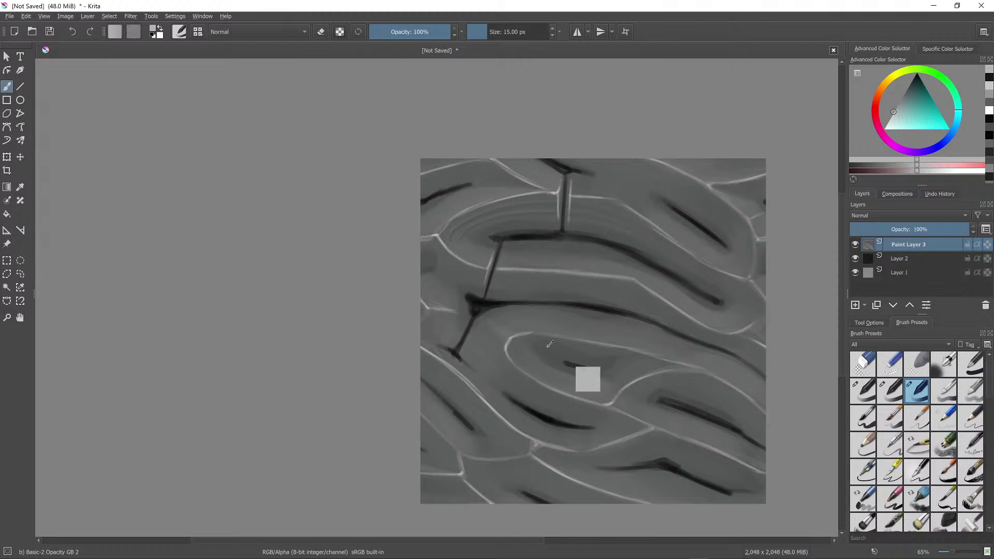
Step: Sample dark tones from the middle groove and softly shade its upper side with the brush enlarged to 73 px
ctrl+click(479, 303)
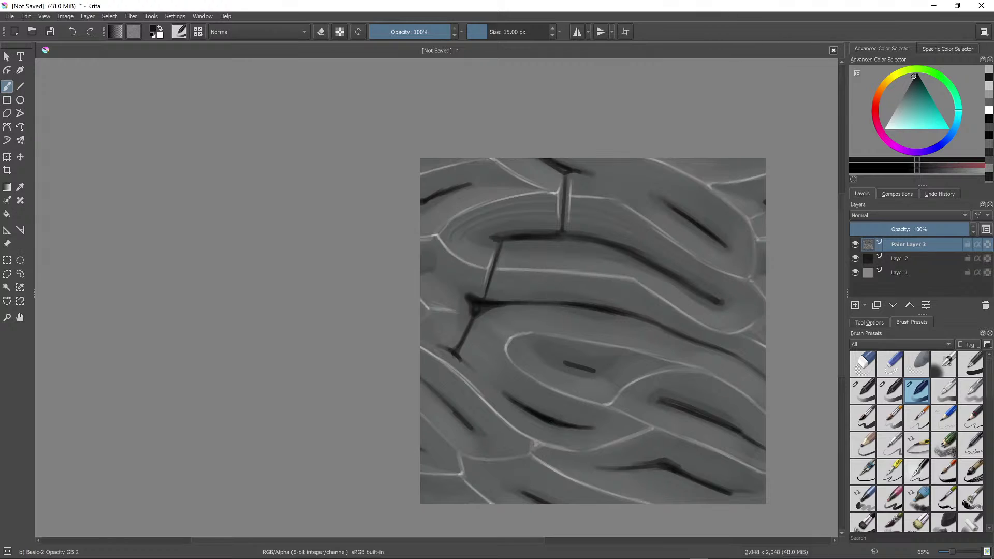
ctrl+click(486, 305)
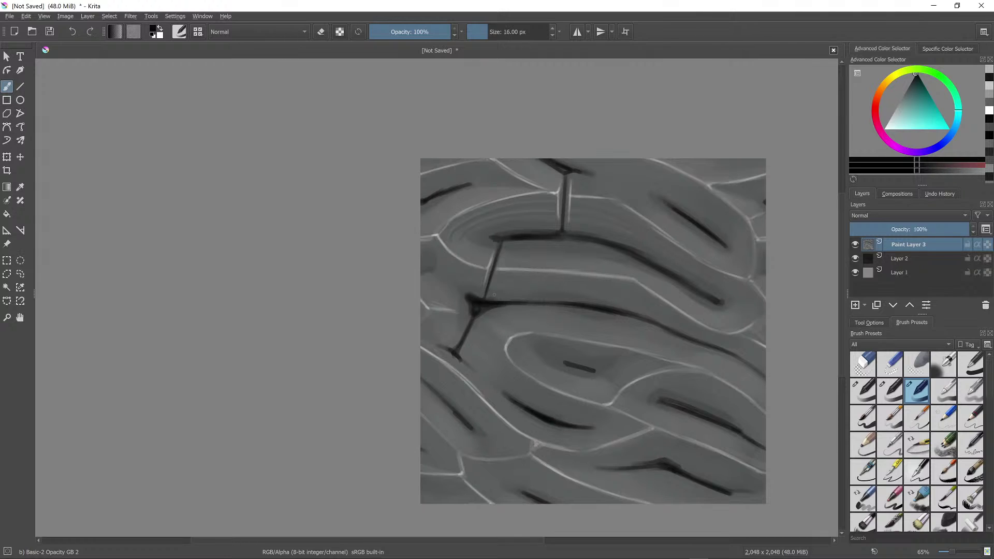
key(])
key(])
key(])
key(])
key(])
key(])
key(])
key(])
key(])
key(])
key(])
key(])
key(])
key(])
key(])
key(])
key(])
key(])
key(])
key(])
drag(498, 293, 472, 290)
key([)
key([)
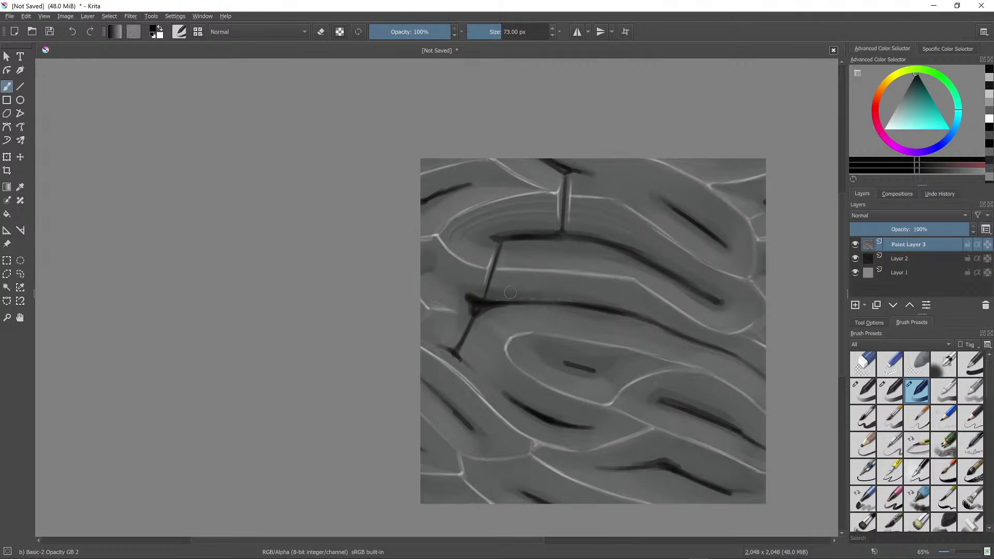
drag(533, 298, 639, 315)
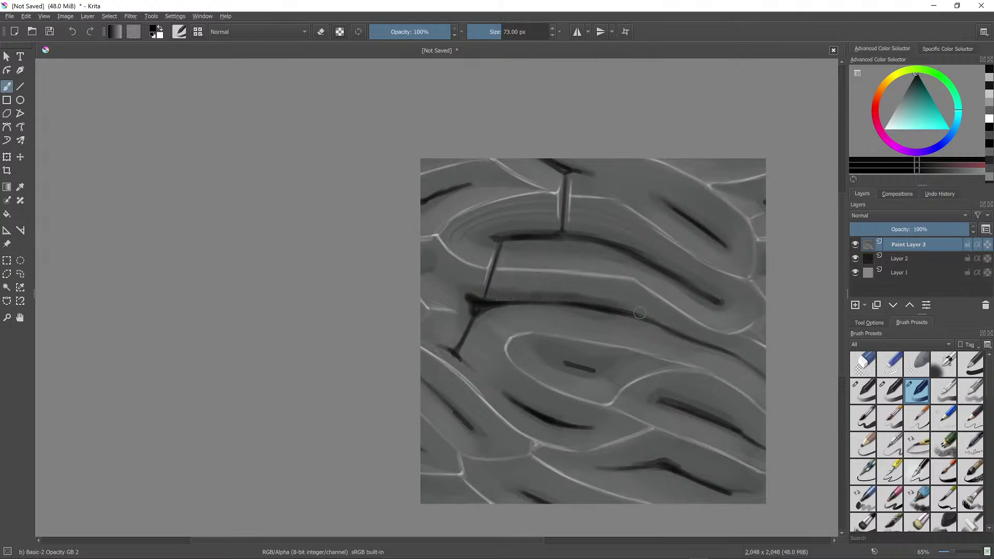
ctrl+click(516, 291)
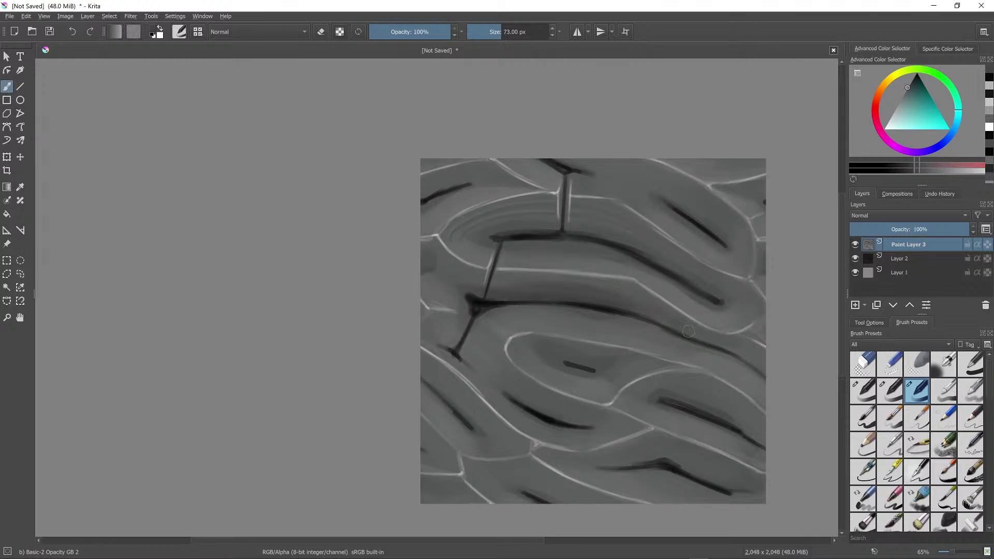
Step: Shrink the brush to 59 px and shade the area outside the fork-shaped crack with sampled dark grey
scroll(673, 337, down, 2)
scroll(615, 342, up, 1)
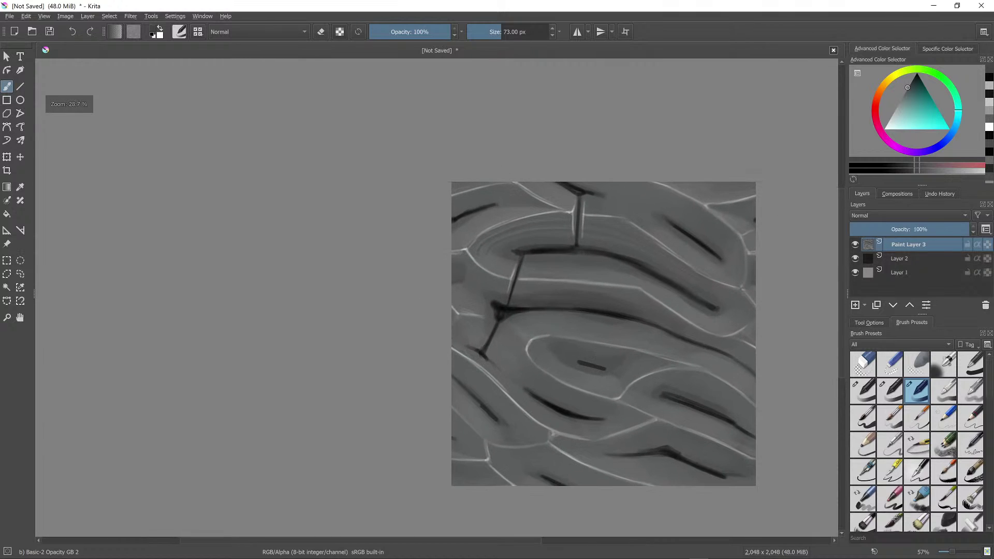
key(bracketleft)
key(bracketleft)
key(bracketleft)
key(bracketleft)
key(bracketleft)
key(bracketleft)
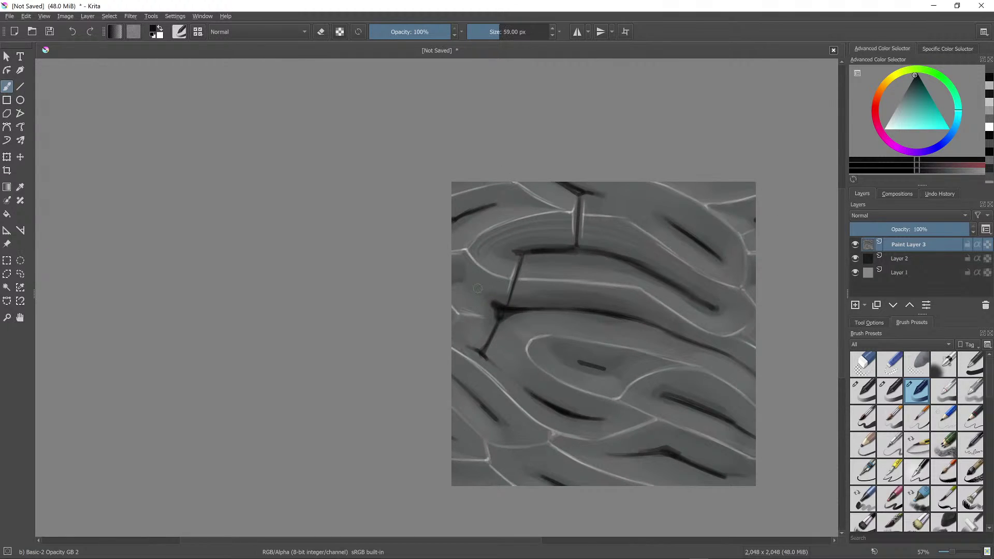
drag(470, 283, 497, 305)
ctrl+click(492, 298)
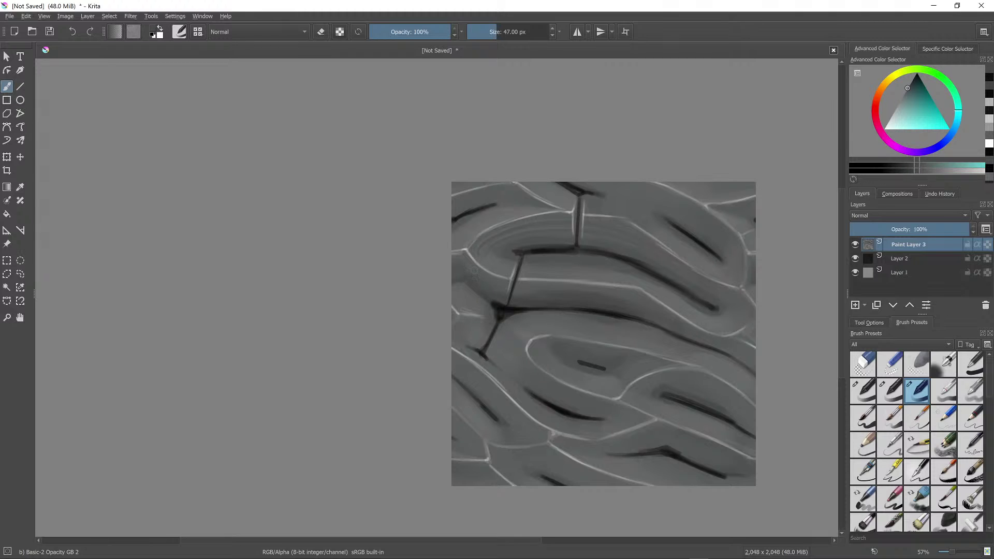
Step: Sample dark tones and shade the inside of the upper fold above its groove with a 47 px brush
ctrl+click(506, 305)
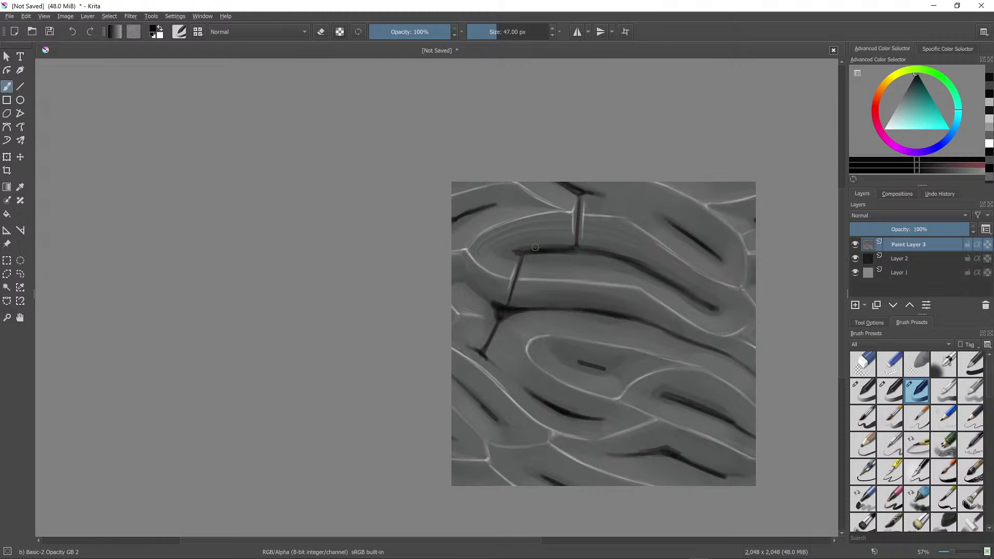
ctrl+click(575, 243)
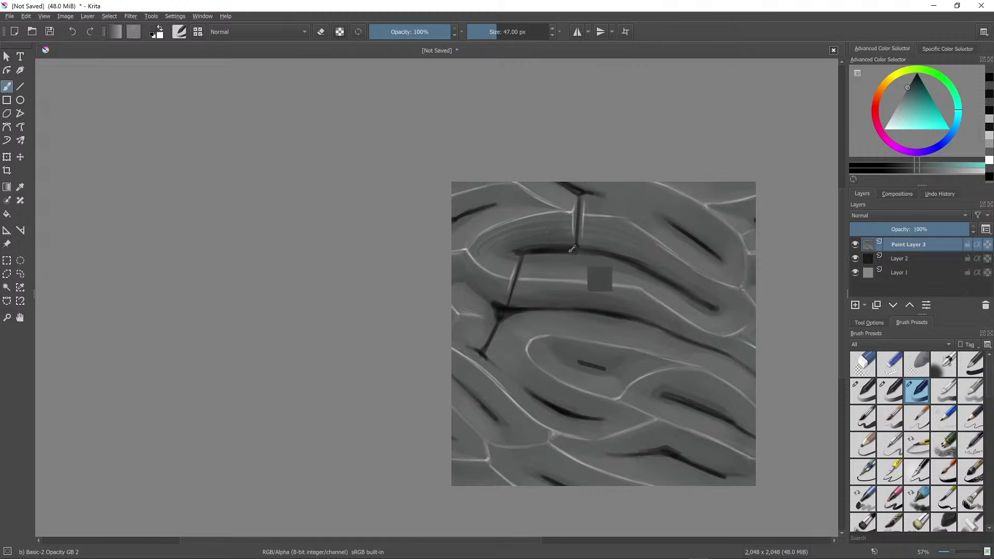
ctrl+click(572, 248)
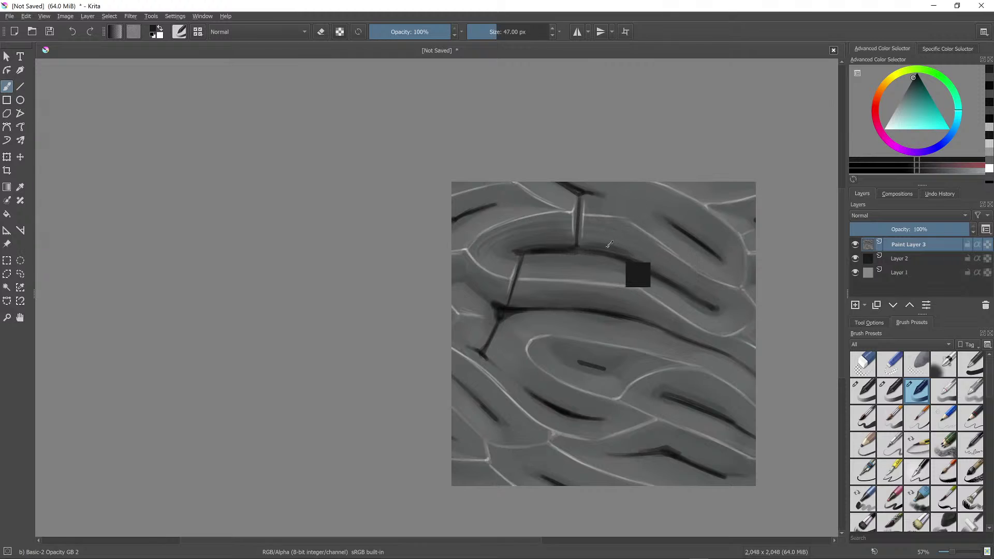
Step: Sample dark grey from the upper groove and shade its upper side beside the vertical crack with an enlarged brush
ctrl+click(603, 244)
key(bracketright)
key(bracketright)
key(bracketright)
key(bracketright)
key(bracketright)
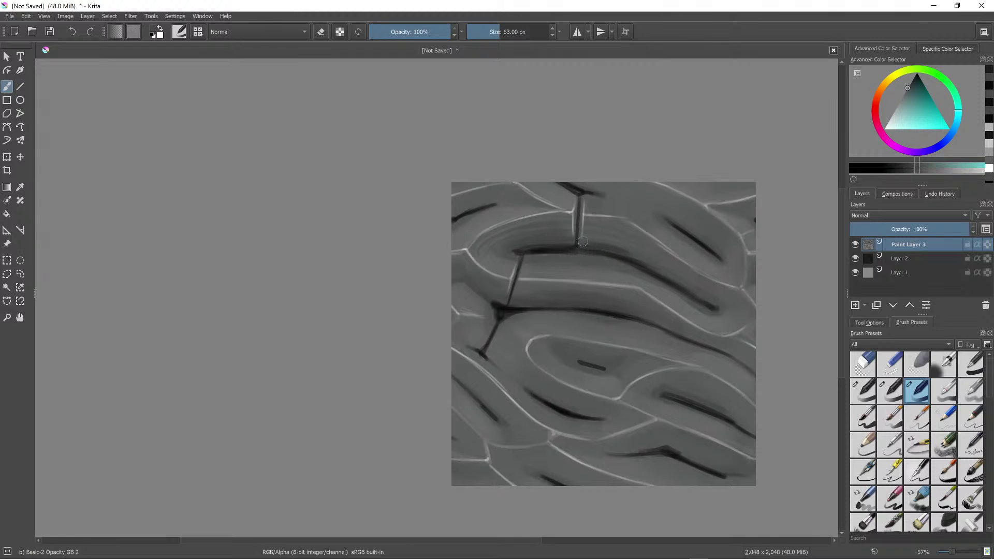
drag(592, 242, 631, 253)
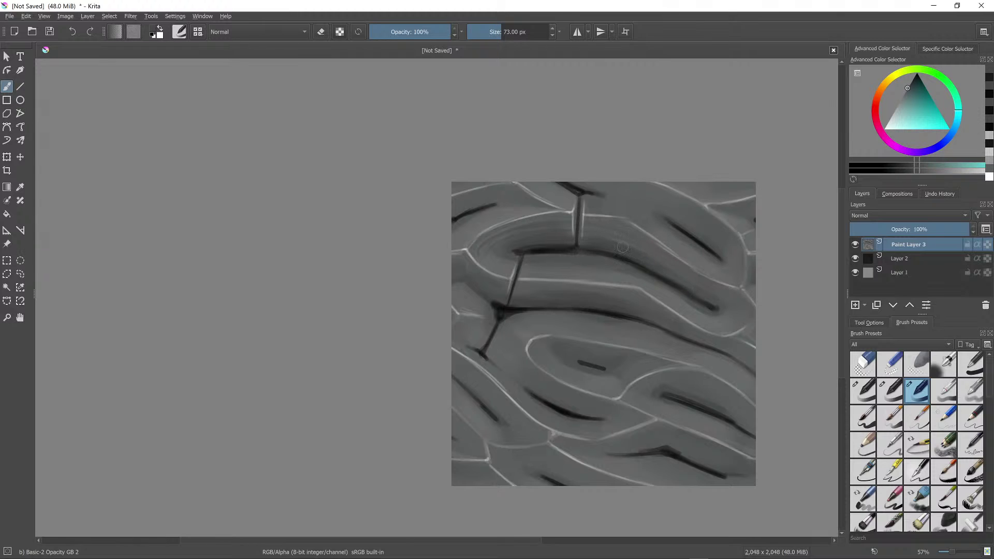
Step: Enlarge the brush to 78 px and extend the dark shading along the upper groove to its lower-right end, resampling dark tones
key(bracketright)
ctrl+click(575, 245)
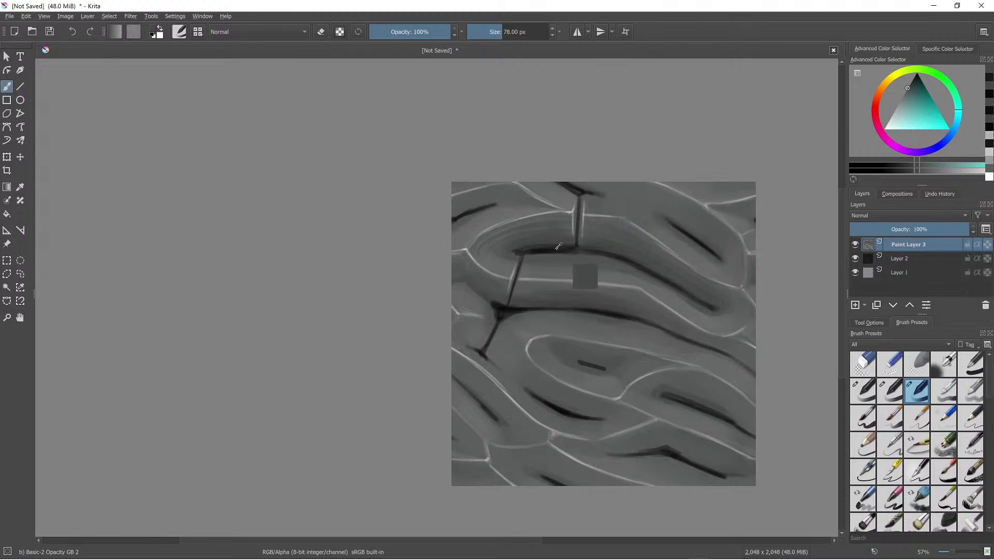
ctrl+click(717, 304)
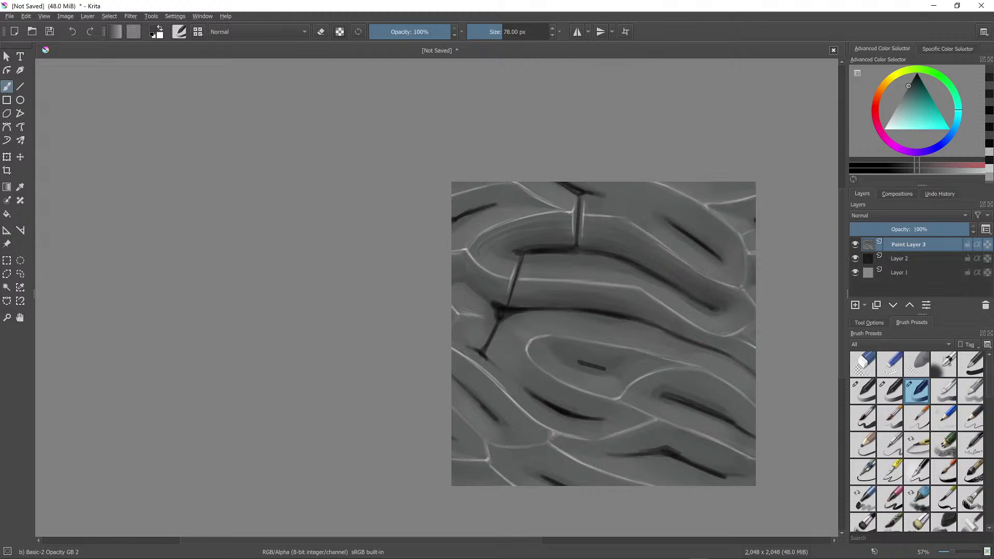
ctrl+click(643, 266)
drag(614, 253, 692, 293)
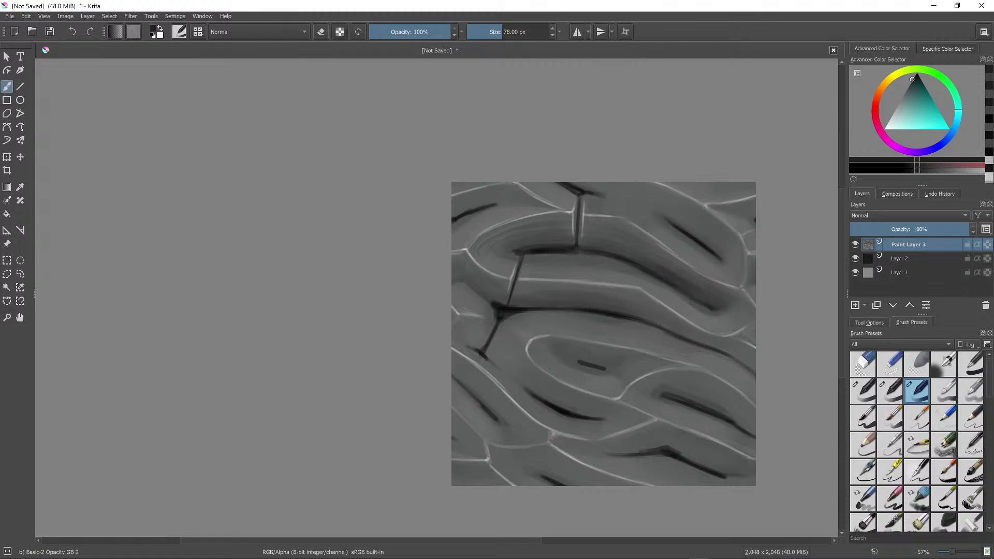
ctrl+click(712, 301)
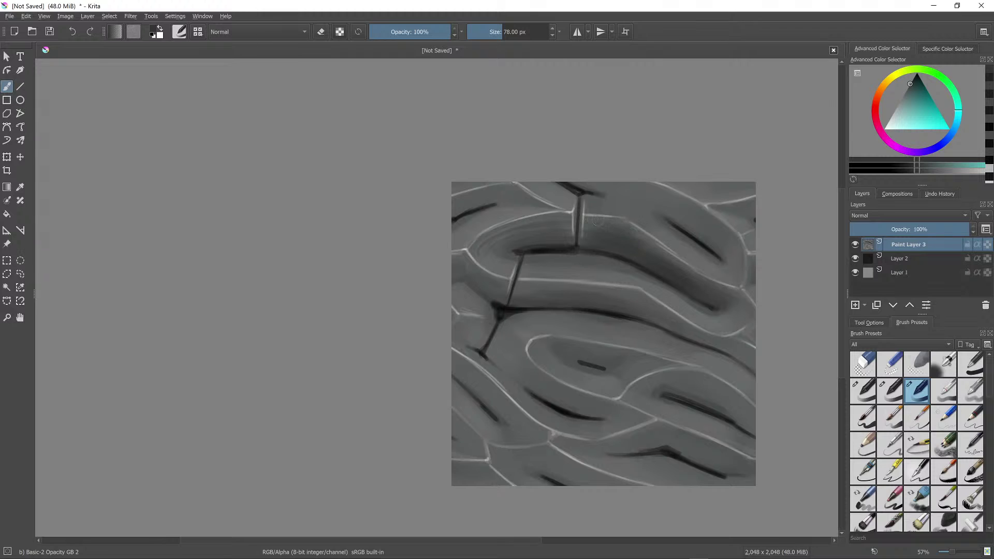
Step: Sample a dark tone from the middle groove and shade along its upper edge with the brush reduced to 47 px
scroll(714, 296, down, 6)
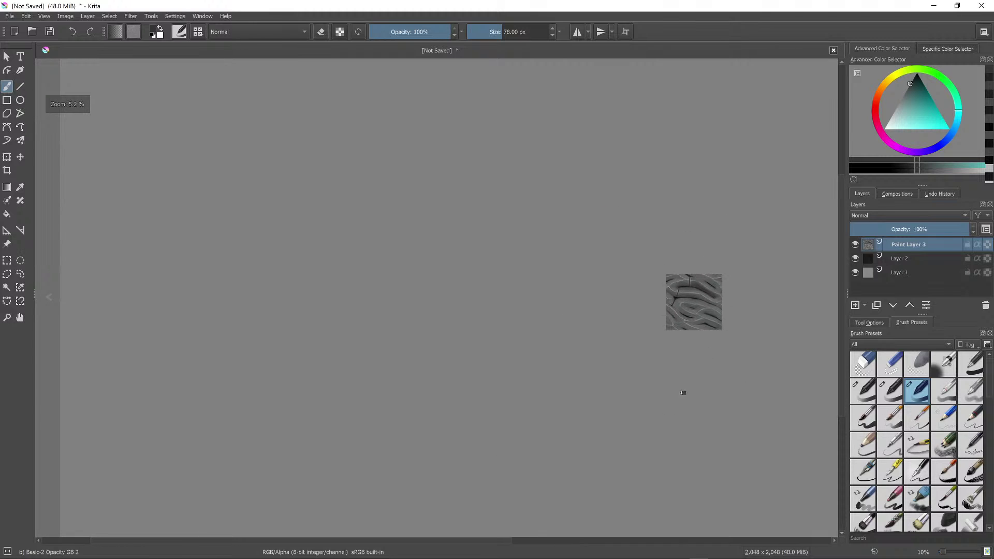
scroll(682, 250, up, 5)
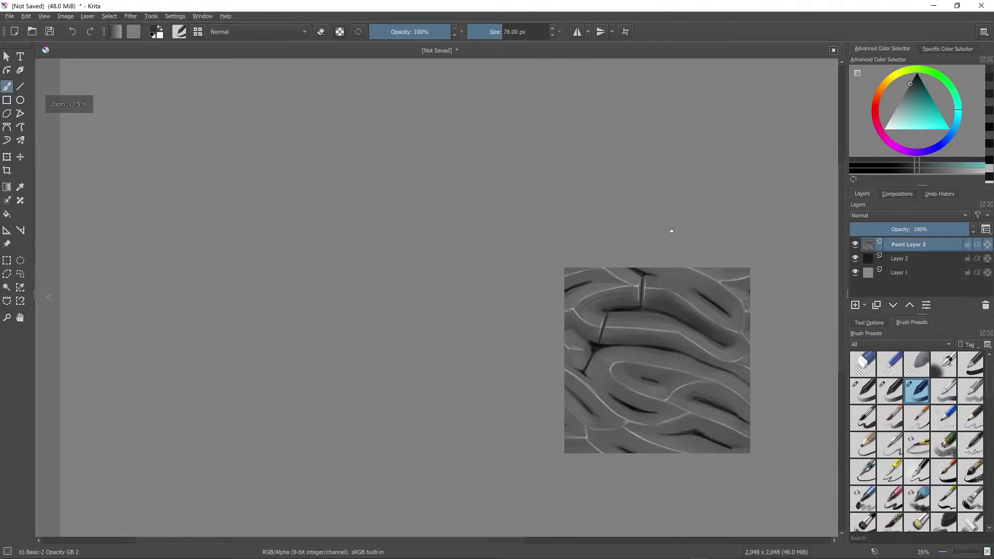
scroll(617, 200, up, 2)
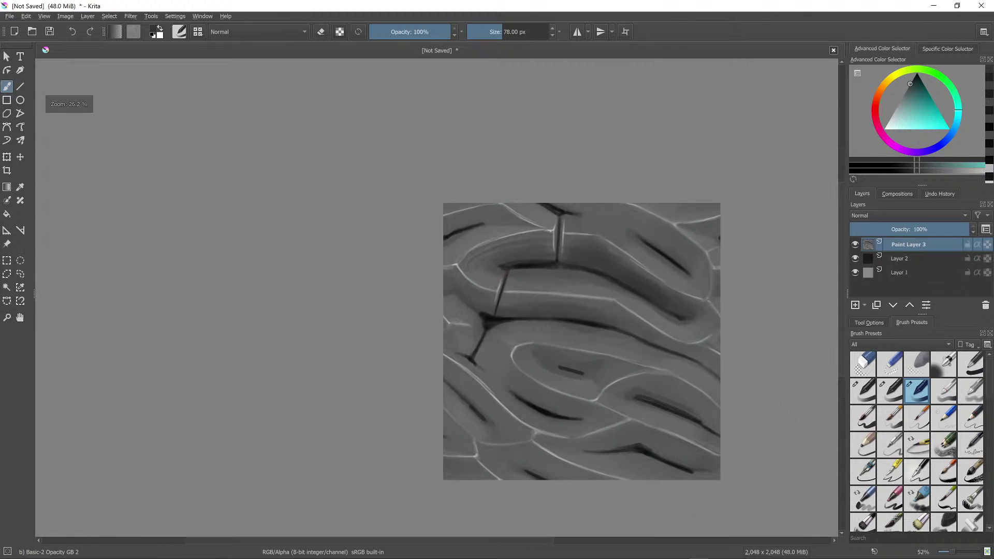
ctrl+click(506, 320)
key(bracketleft)
key(bracketleft)
key(bracketleft)
key(bracketleft)
key(bracketleft)
key(bracketleft)
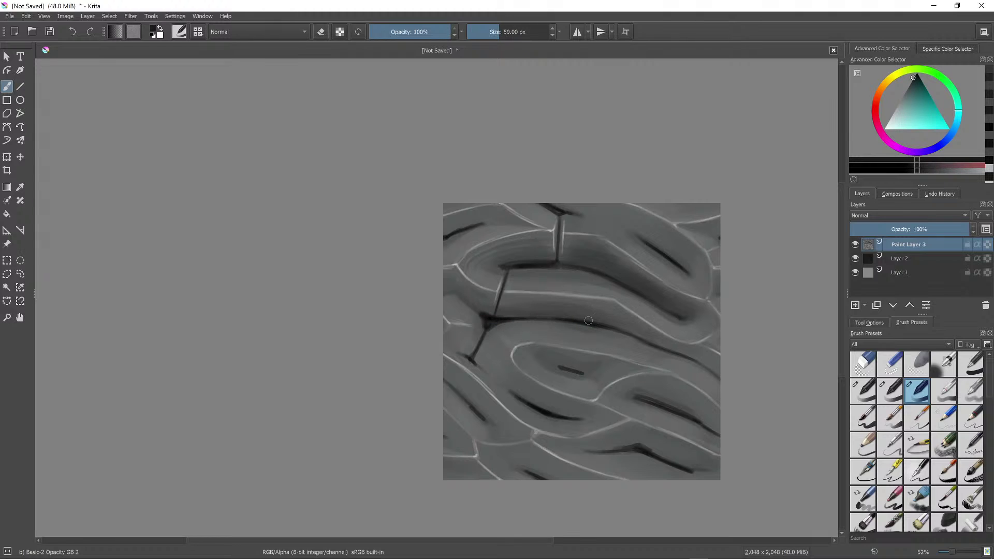
key(bracketleft)
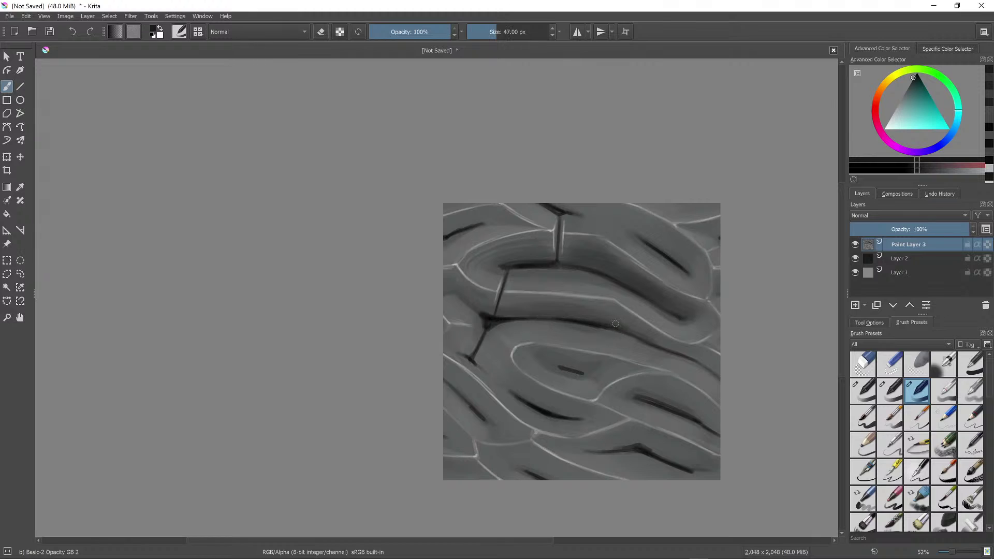
Step: Enlarge the brush to 55 px and blend sampled dark greys over the right part of the middle groove's upper side
key(bracketright)
key(bracketright)
ctrl+click(638, 333)
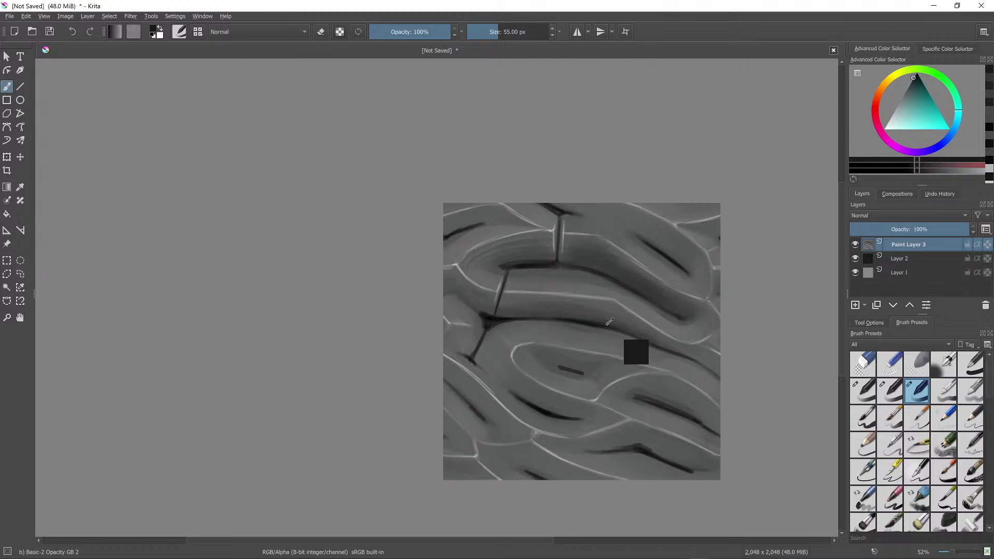
ctrl+click(642, 330)
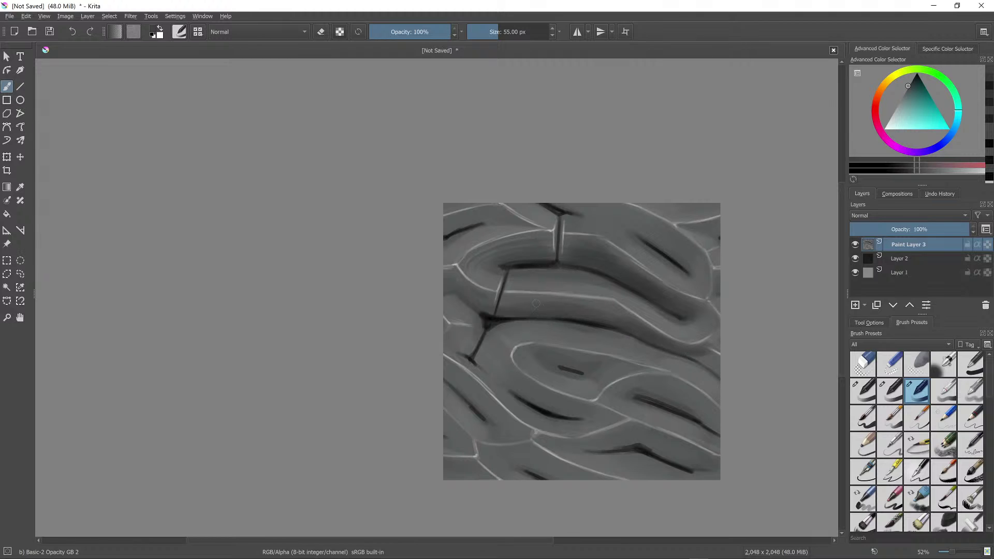
Step: Sample dark tones near the fork-shaped crack and shade the outer side of the upper fold's left bend
ctrl+click(490, 309)
ctrl+click(472, 298)
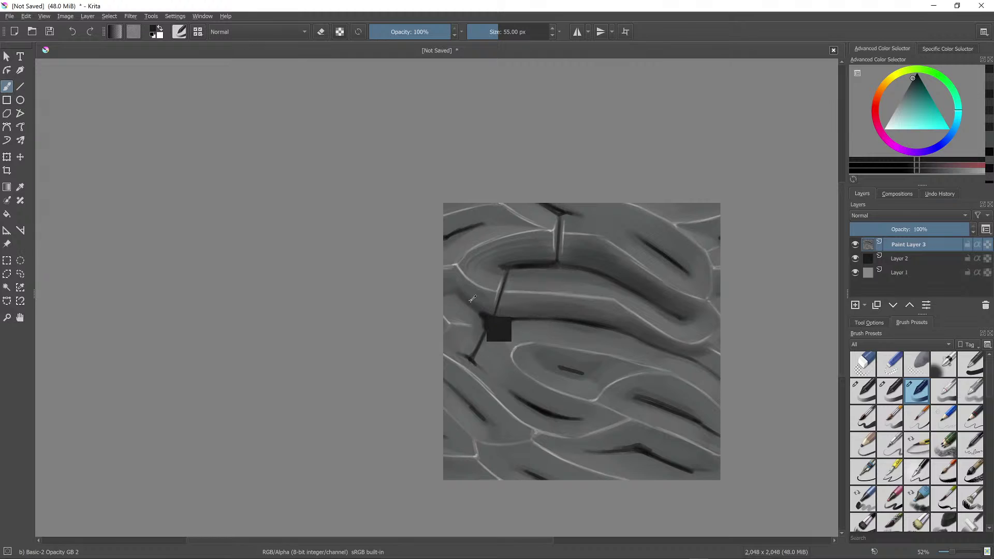
ctrl+click(489, 313)
drag(484, 316, 456, 291)
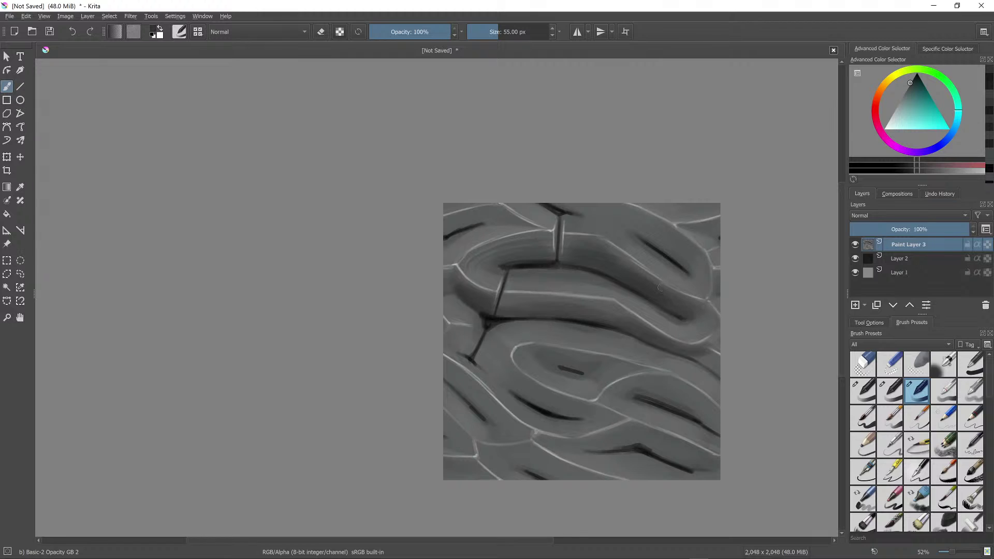
Step: Shade the inside of the upper fold's left bend around the groove's end with sampled dark greys
scroll(660, 292, down, 3)
scroll(660, 297, up, 3)
ctrl+click(528, 263)
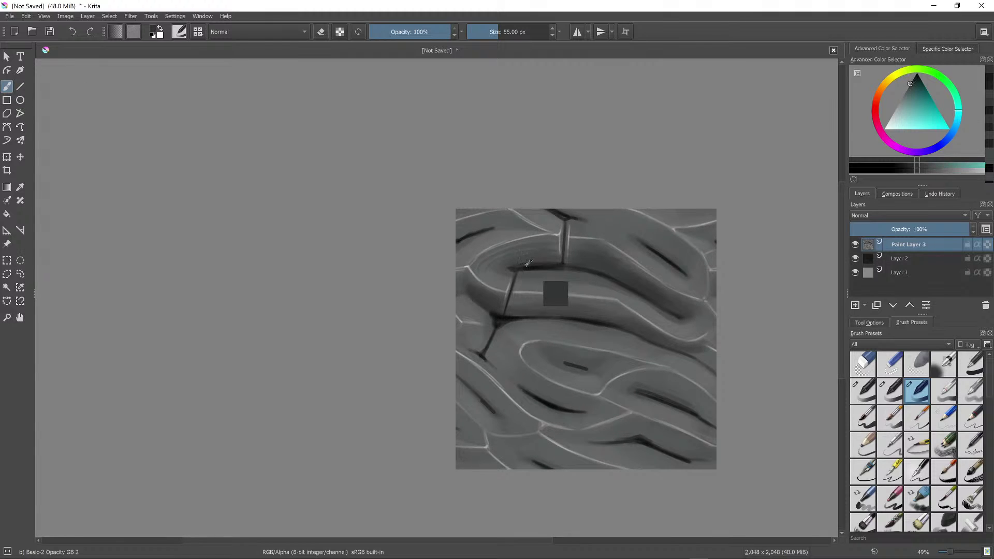
mouse_move(524, 264)
mouse_down()
mouse_move(545, 257)
mouse_move(511, 260)
mouse_up()
ctrl+click(524, 265)
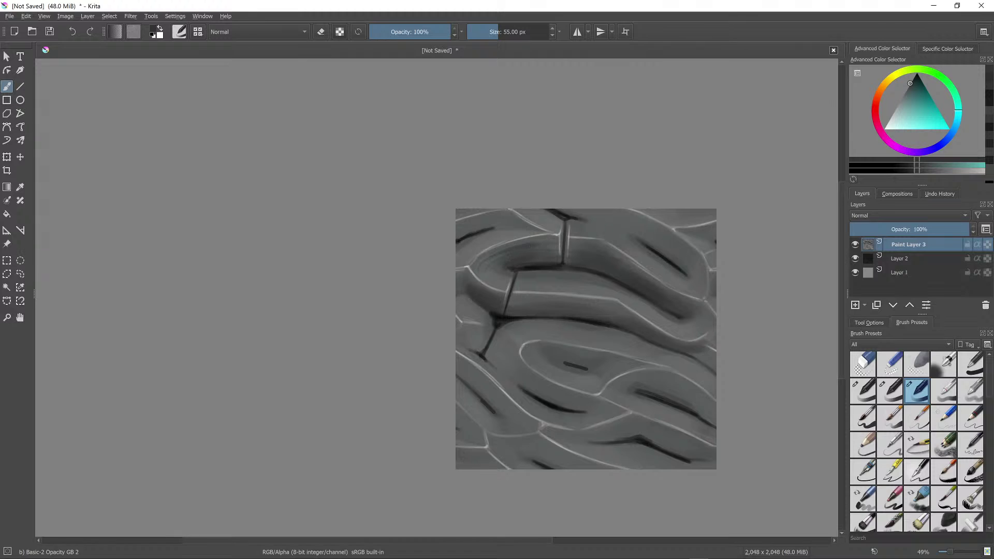
ctrl+click(518, 256)
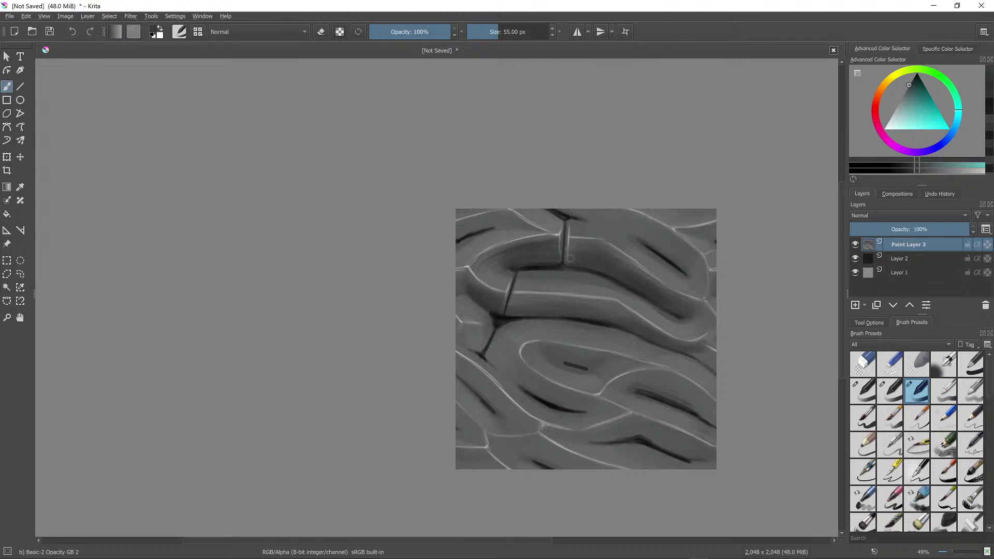
Step: Resample dark tones and smooth the shading along the upper groove just right of the vertical crack
scroll(621, 224, down, 5)
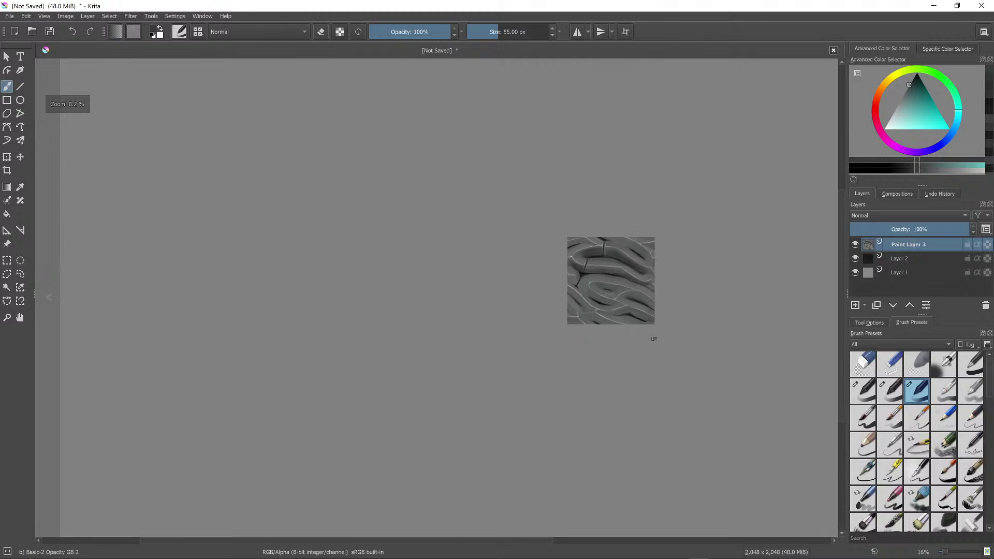
scroll(647, 253, up, 3)
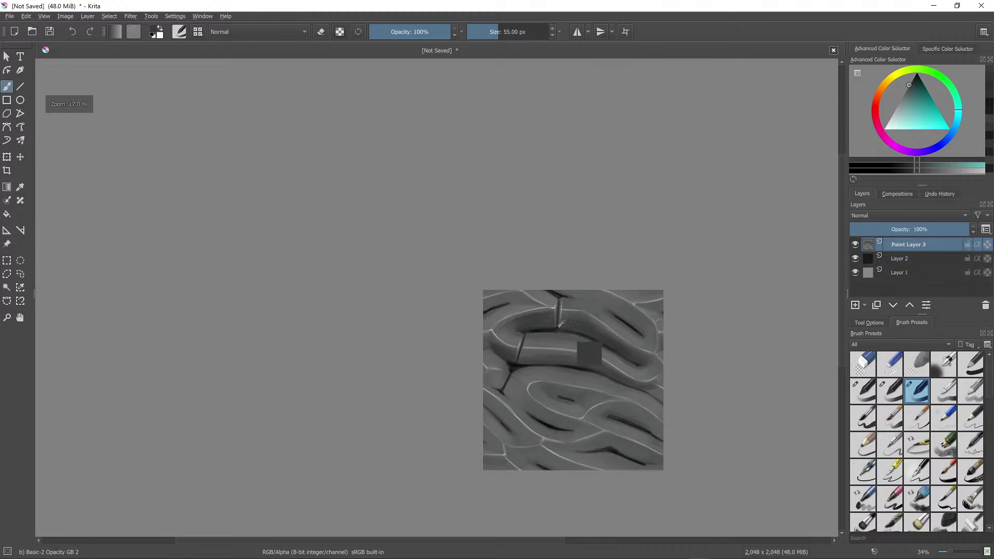
ctrl+click(579, 330)
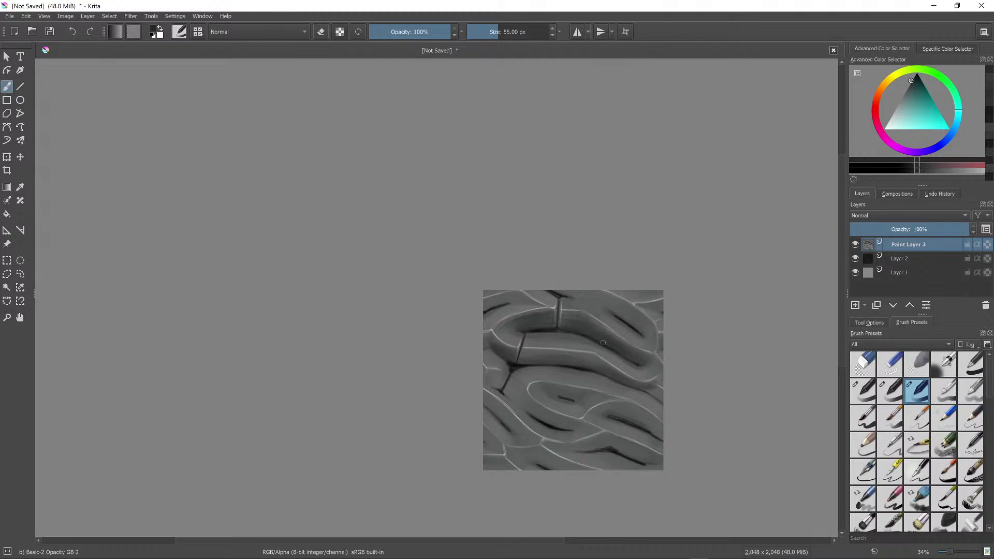
ctrl+click(589, 334)
ctrl+click(571, 329)
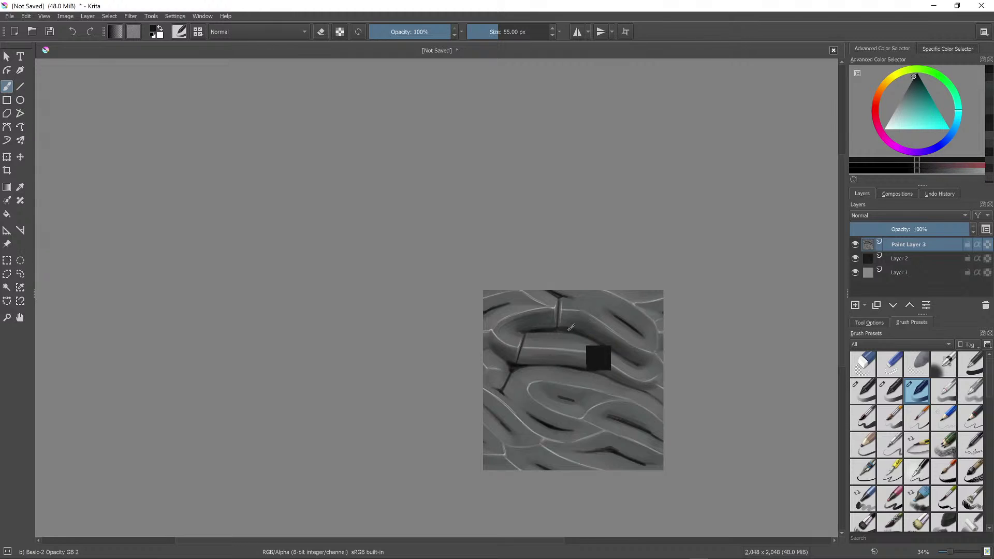
ctrl+click(572, 324)
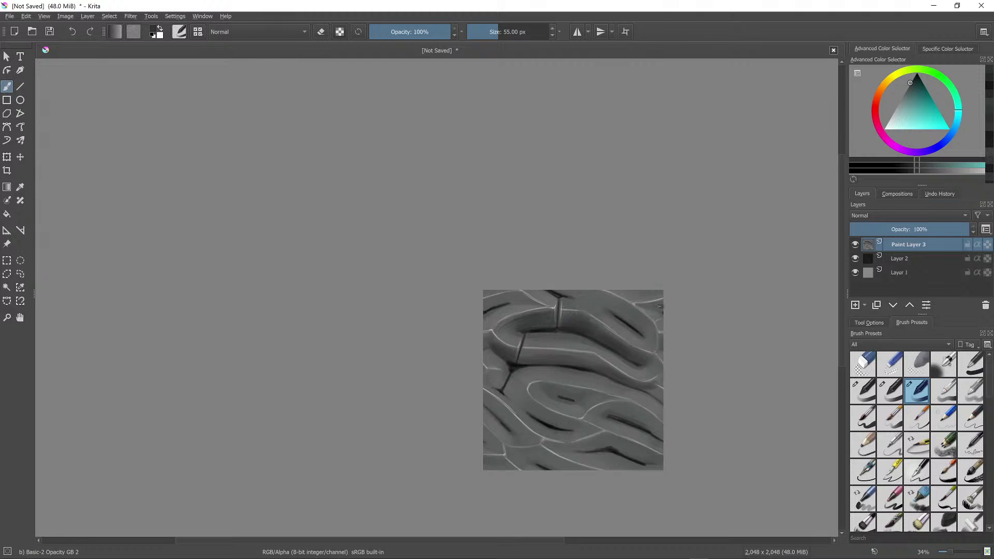
Step: Sample dark grey at the vertical crack's base and shade around the crack's lower and upper ends
drag(660, 306, 699, 191)
drag(641, 312, 618, 162)
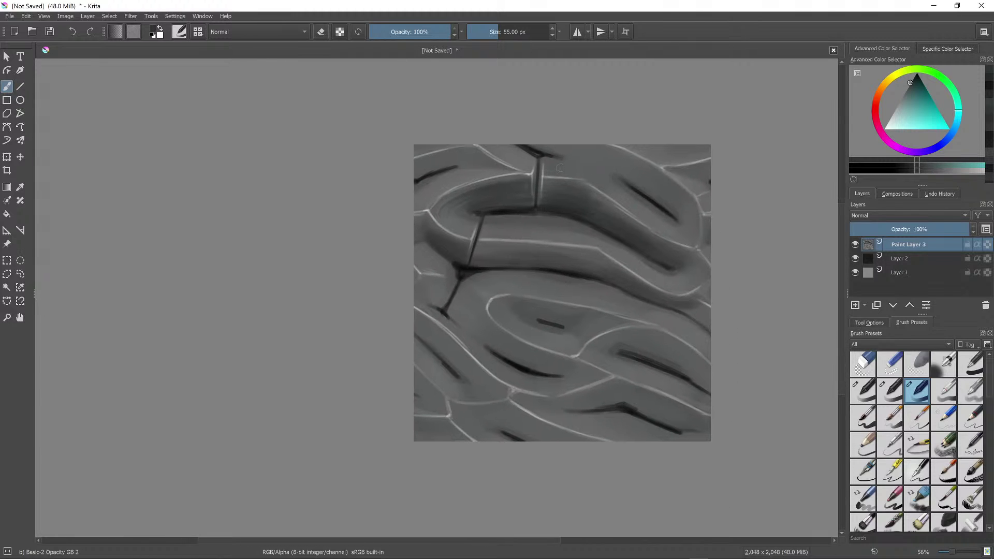
ctrl+click(538, 207)
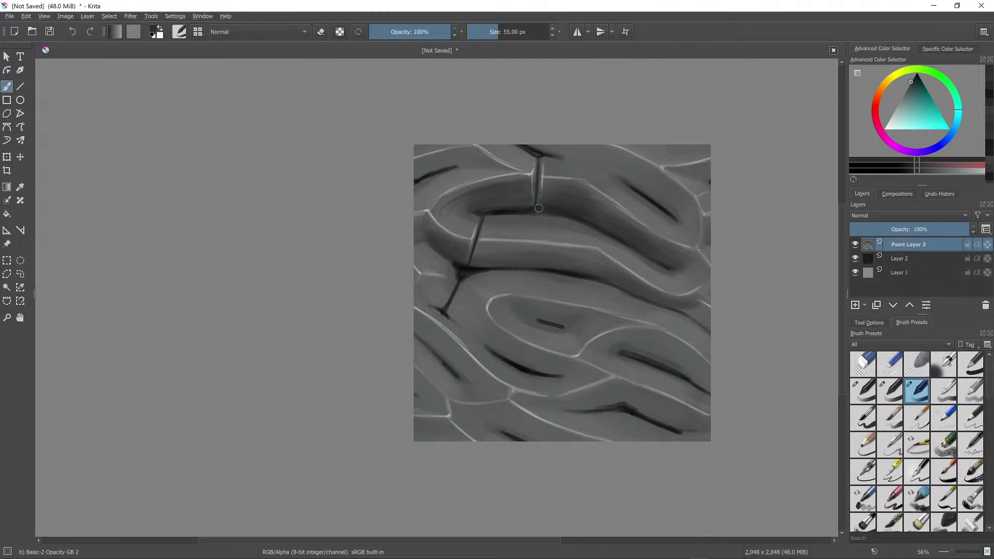
ctrl+click(539, 208)
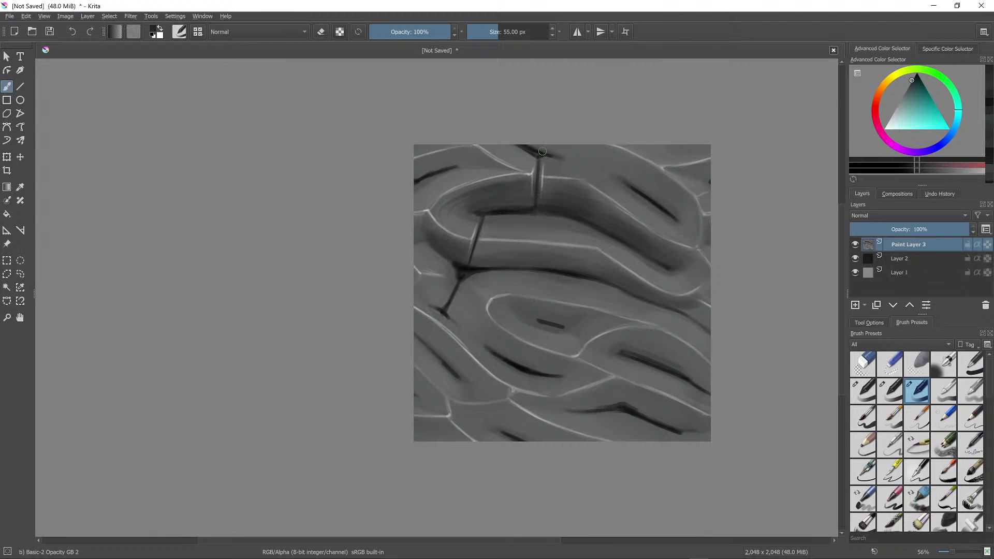
Step: Set the colour to black, reduce the brush to 24 px and darken the crack junctions along the upper groove
scroll(535, 206, down, 3)
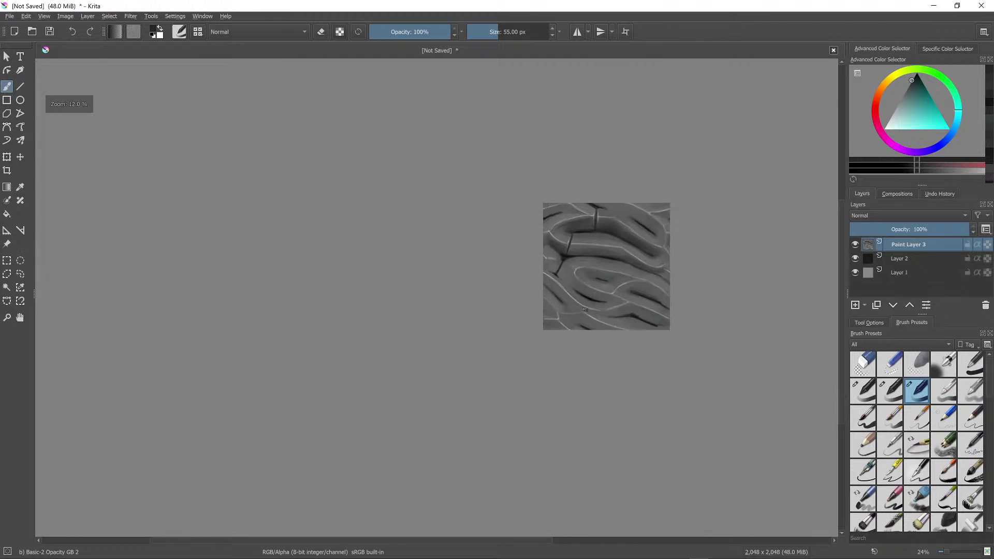
scroll(639, 246, up, 2)
drag(921, 96, 916, 74)
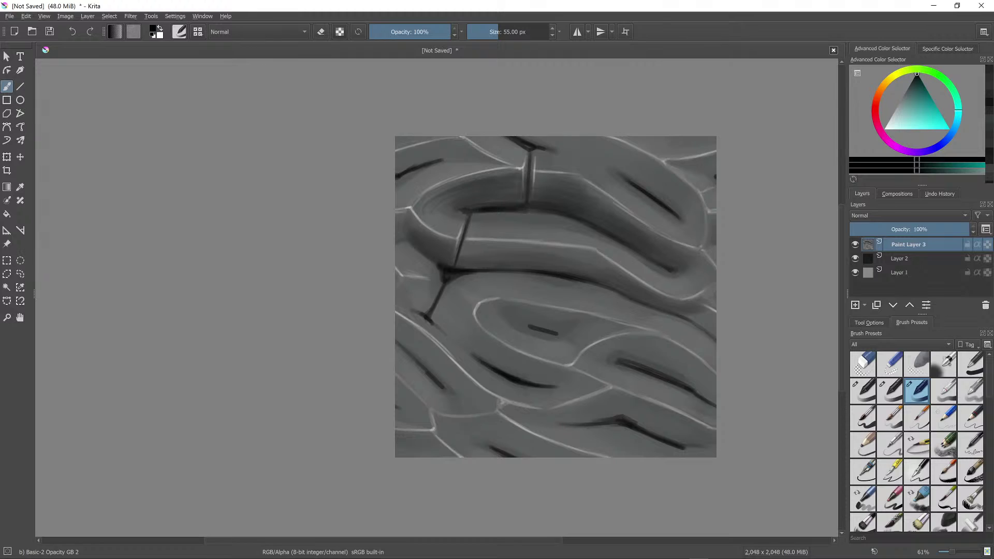
key(bracketleft)
key(bracketleft)
key(bracketleft)
key(bracketleft)
key(bracketleft)
key(bracketleft)
key(bracketleft)
key(bracketleft)
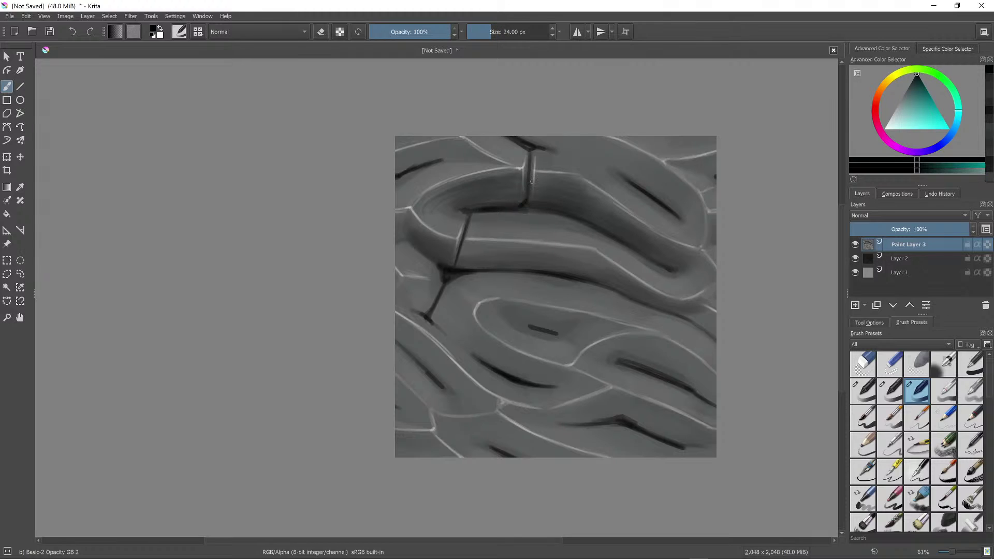
drag(525, 207, 528, 171)
mouse_move(474, 213)
mouse_down()
mouse_move(469, 222)
mouse_move(486, 207)
mouse_up()
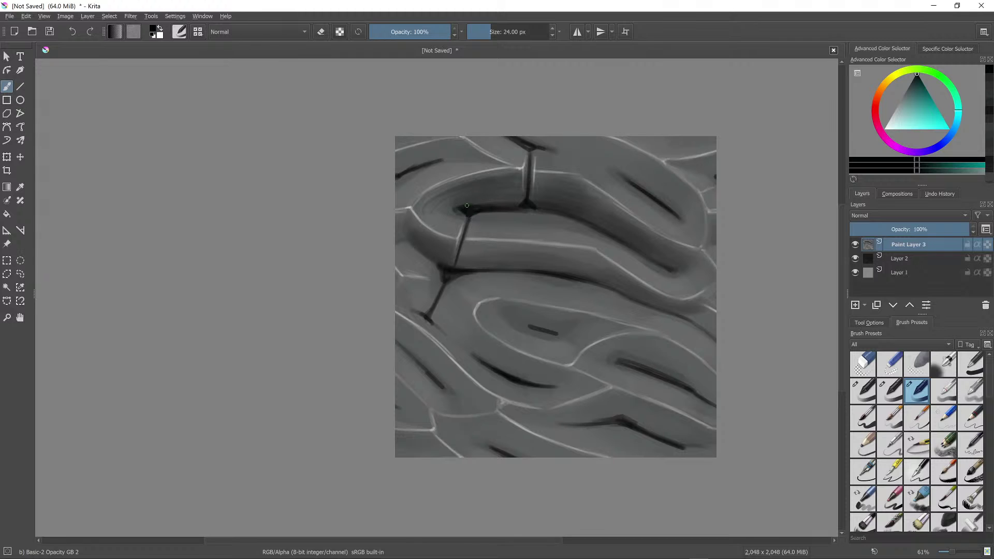
Step: Enlarge the brush to 59 px and shade dark around the short groove inside the central oval fold
scroll(615, 257, down, 4)
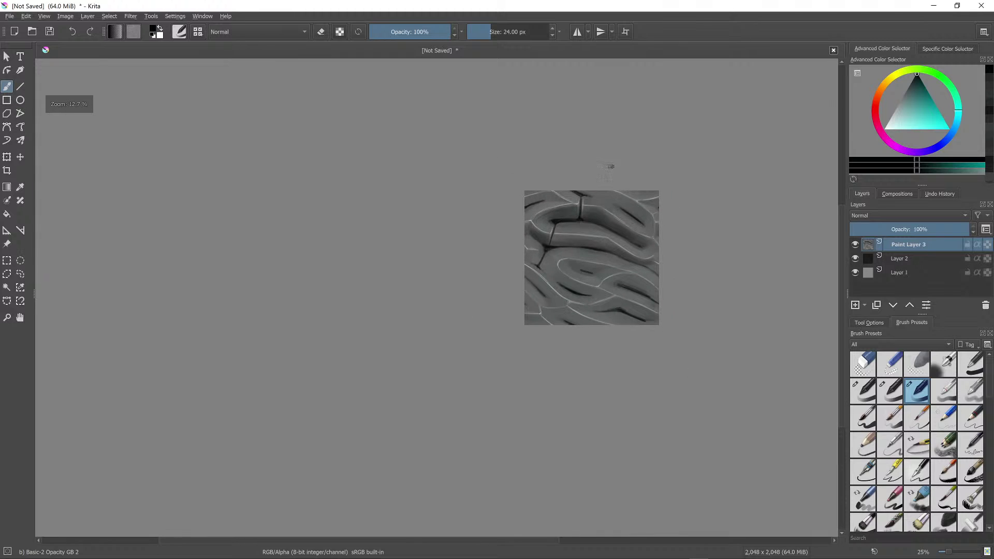
scroll(611, 166, down, 2)
scroll(611, 166, up, 5)
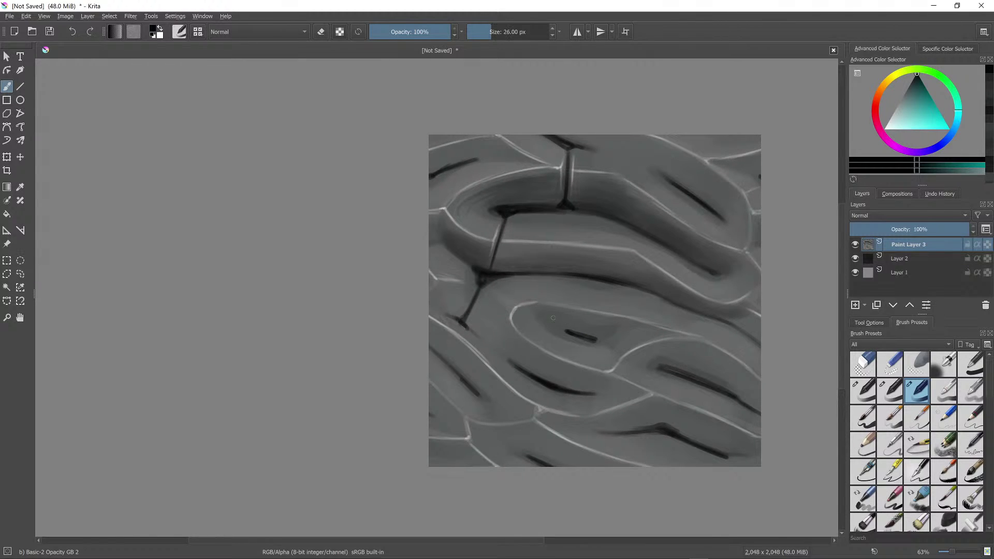
key(bracketright)
key(bracketright)
key(bracketright)
key(bracketright)
key(bracketright)
key(bracketright)
key(bracketright)
key(bracketright)
key(bracketright)
key(bracketright)
mouse_move(553, 324)
mouse_down()
mouse_move(603, 341)
mouse_move(574, 327)
mouse_up()
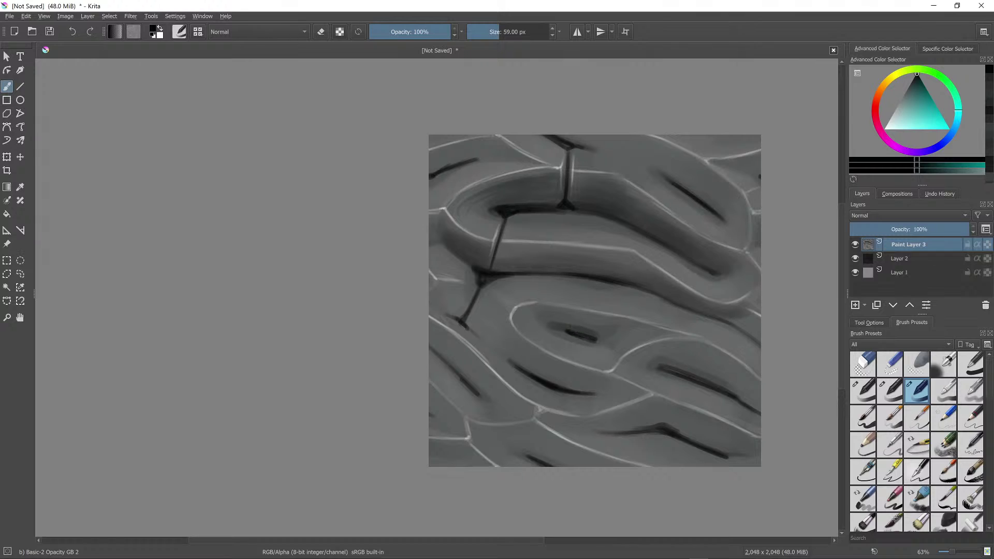
Step: Sample dark greys around the short groove and deepen the shading above it across the oval fold's hollow
ctrl+click(601, 334)
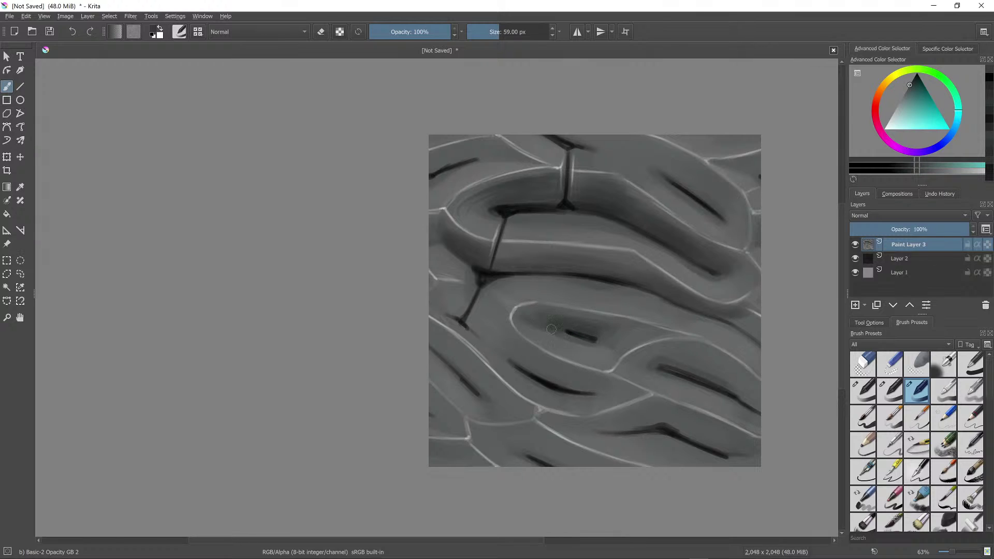
ctrl+click(568, 329)
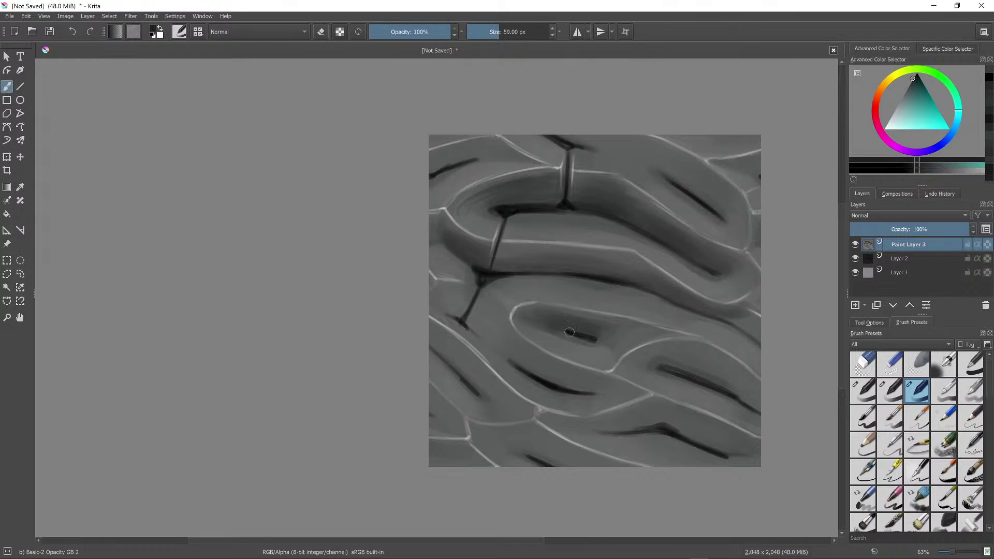
ctrl+click(559, 325)
mouse_move(544, 322)
mouse_down()
mouse_move(600, 325)
mouse_move(541, 307)
mouse_move(620, 323)
mouse_move(590, 319)
mouse_move(616, 327)
mouse_move(589, 331)
mouse_move(629, 328)
mouse_up()
ctrl+click(597, 325)
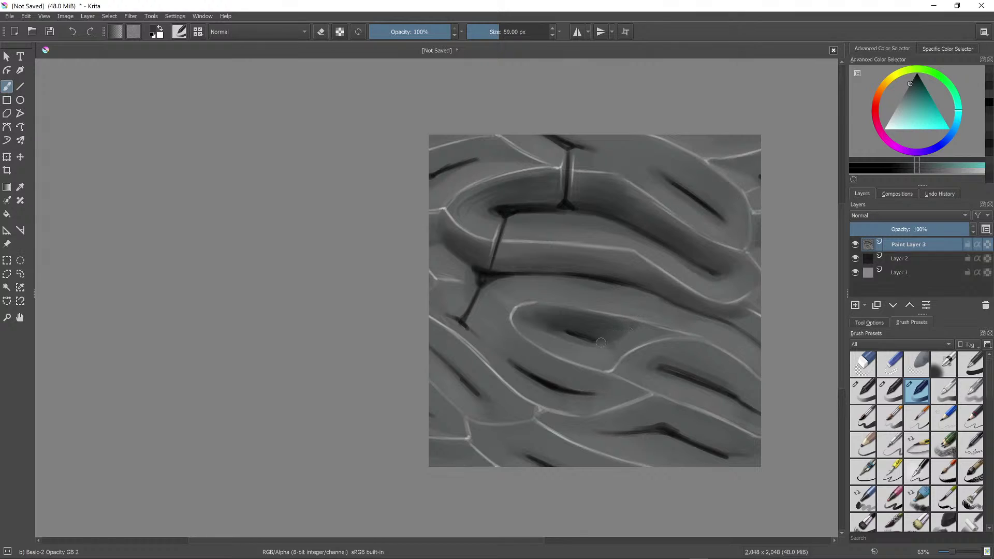
Step: Resample dark grey and extend the shading into the oval fold's rounded left end
ctrl+click(545, 328)
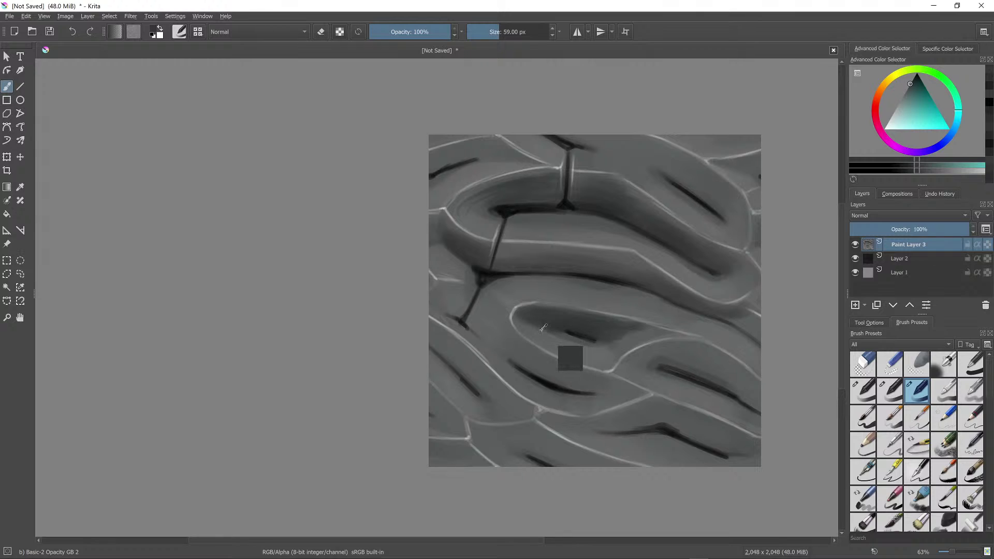
drag(521, 323, 565, 336)
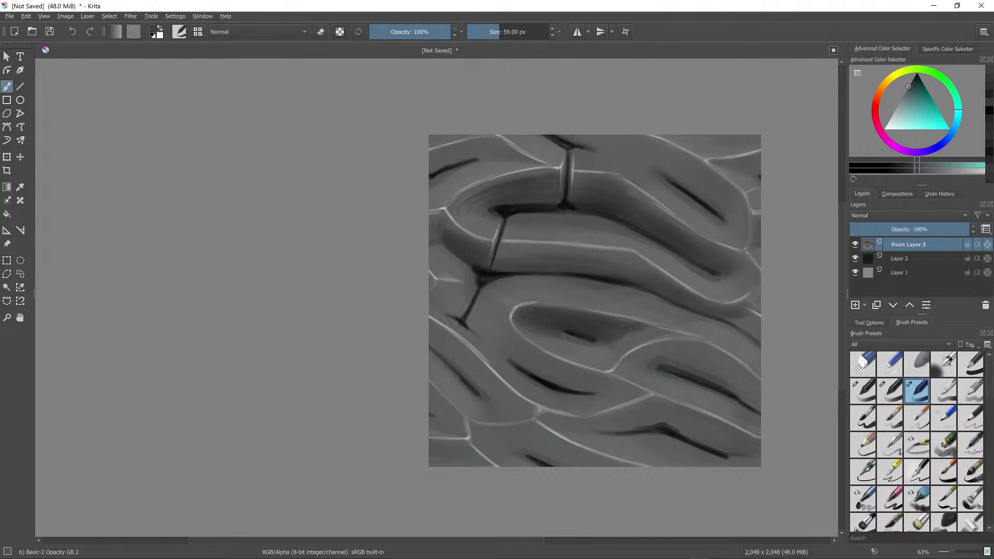
scroll(679, 336, down, 5)
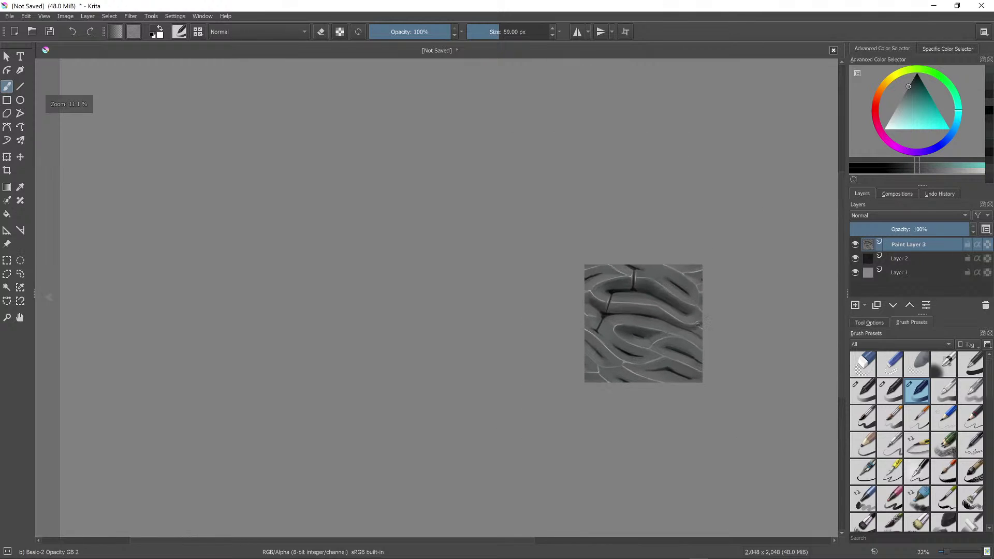
Step: Sample mid greys and lighten the middle fold's top surface to the right of the slanted crack
scroll(695, 325, up, 6)
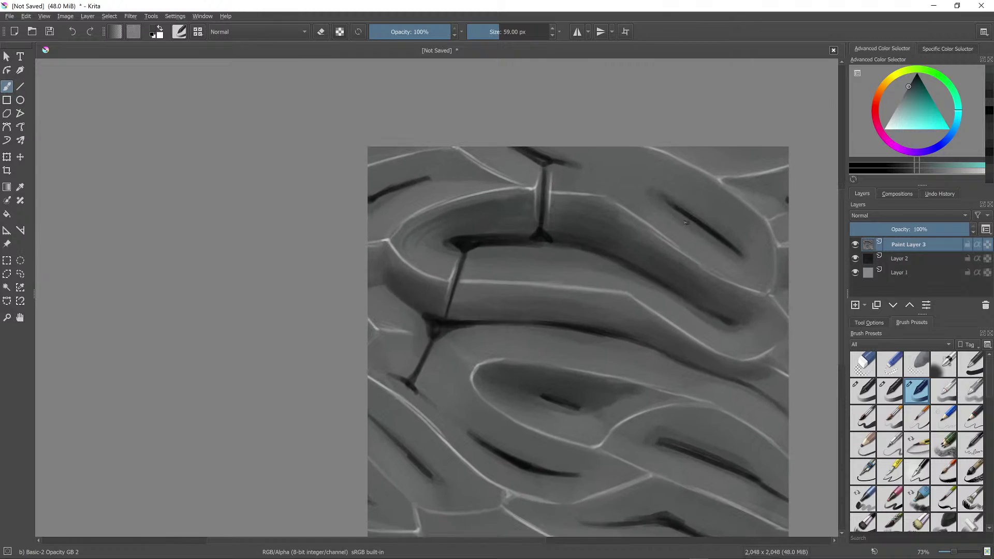
ctrl+click(626, 288)
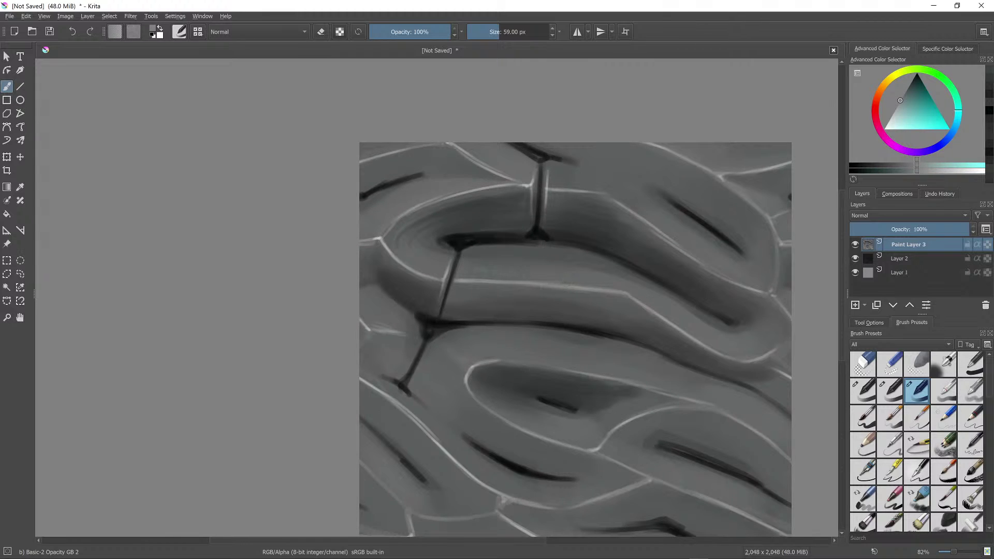
drag(503, 278, 608, 284)
ctrl+click(604, 309)
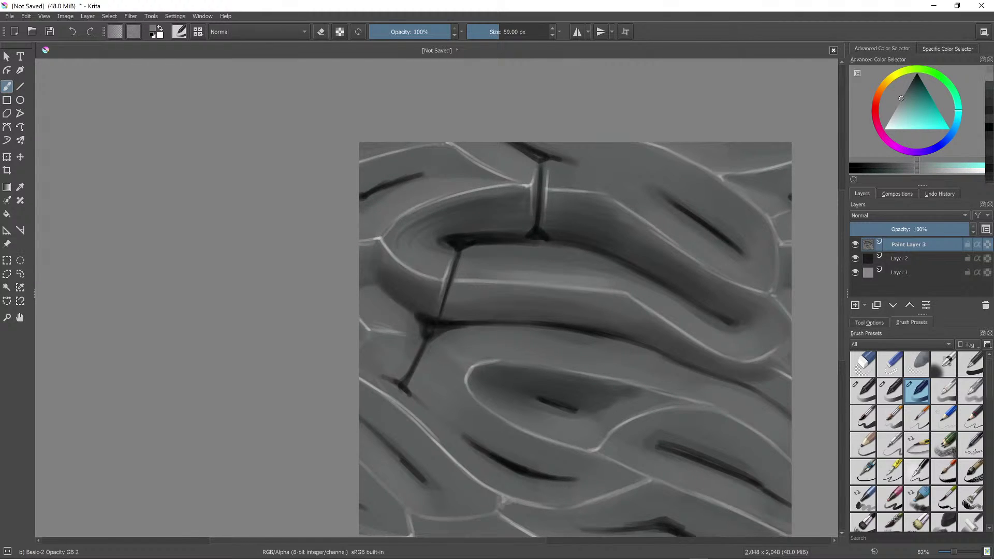
mouse_move(553, 266)
mouse_down()
mouse_move(620, 276)
mouse_move(571, 264)
mouse_move(579, 260)
mouse_up()
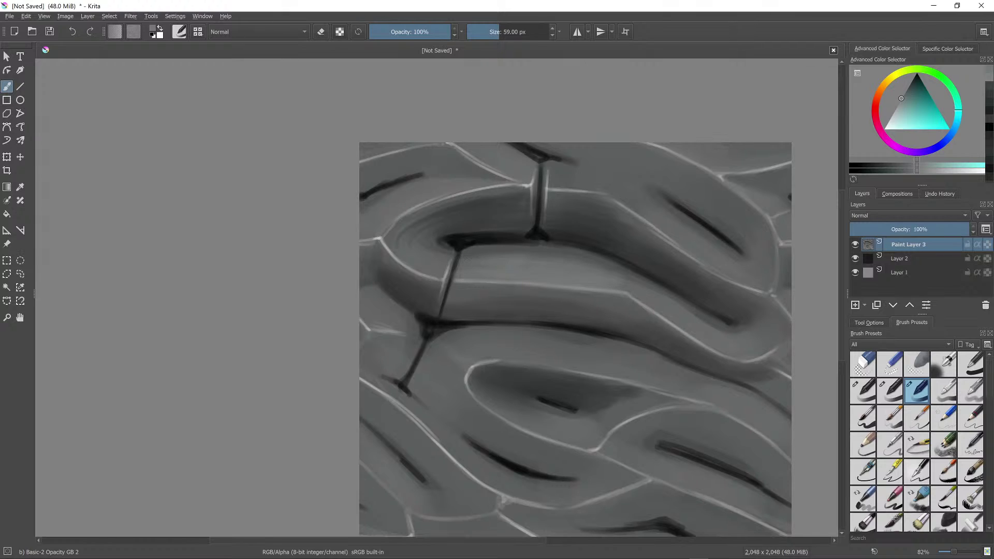
Step: Soften the white ridge line along the middle fold and blend its lower face, setting the brush to 51 px
drag(529, 289, 465, 279)
key(bracketleft)
key(bracketleft)
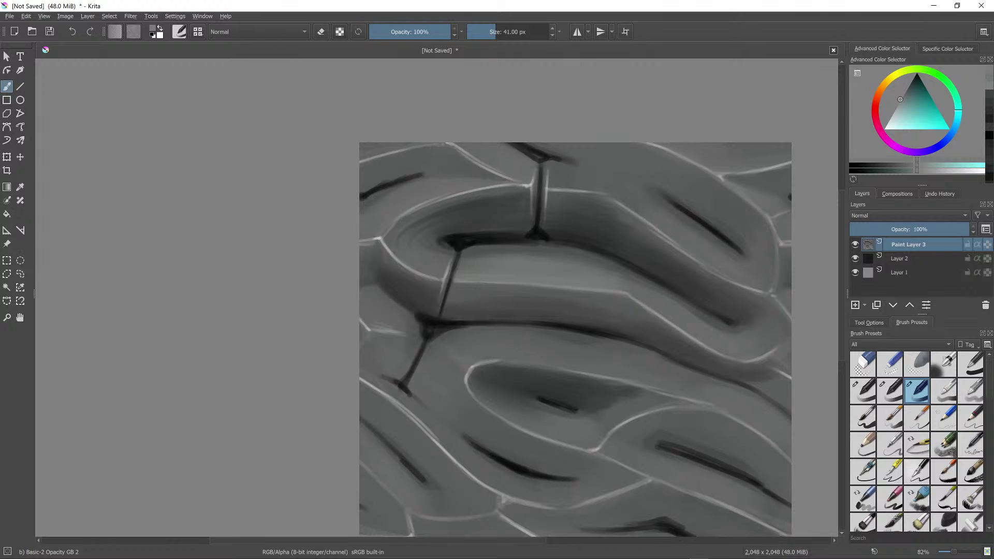
key(bracketright)
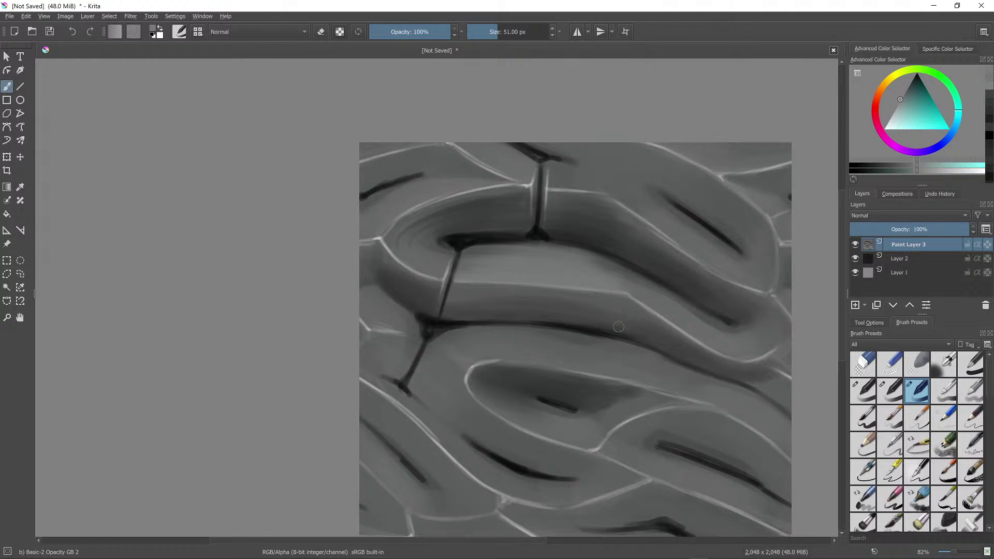
drag(654, 311, 539, 344)
scroll(538, 343, down, 4)
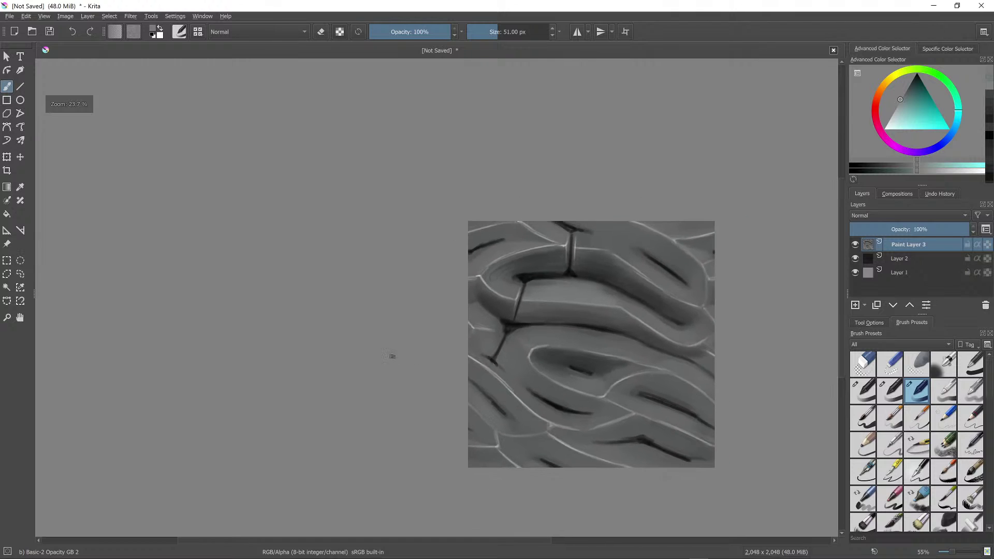
scroll(540, 346, up, 4)
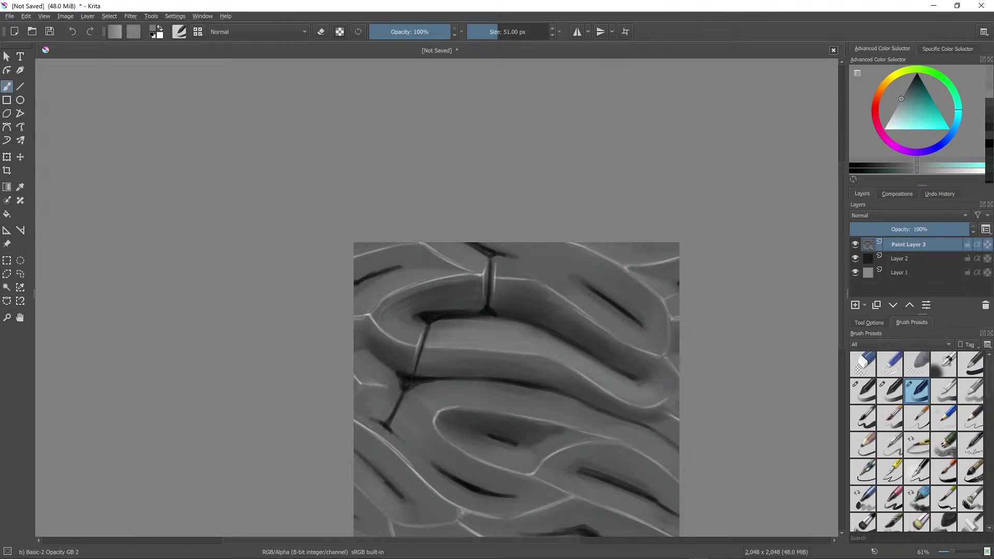
Step: Sample dark grey and shade the upper fold's face just right of the vertical crack
scroll(600, 345, down, 3)
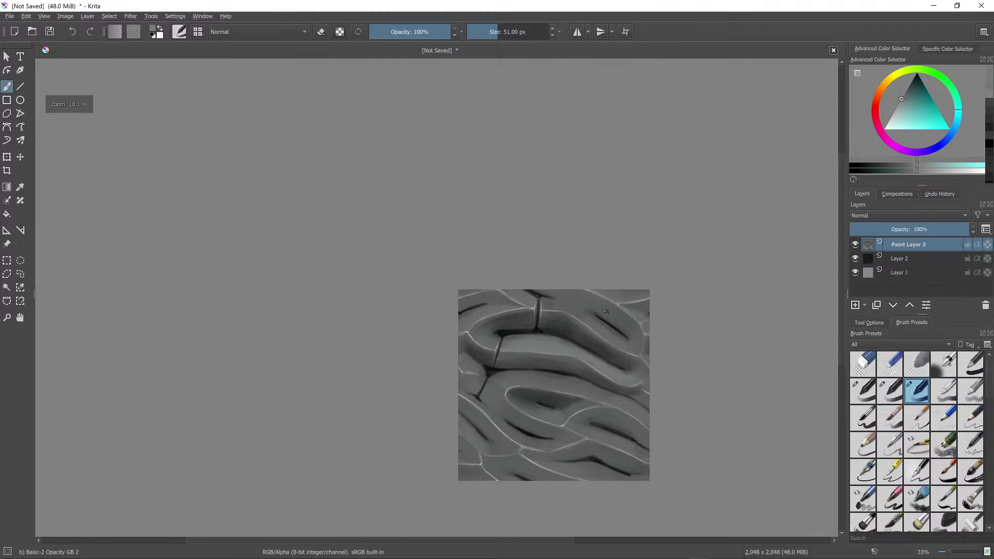
scroll(600, 345, up, 2)
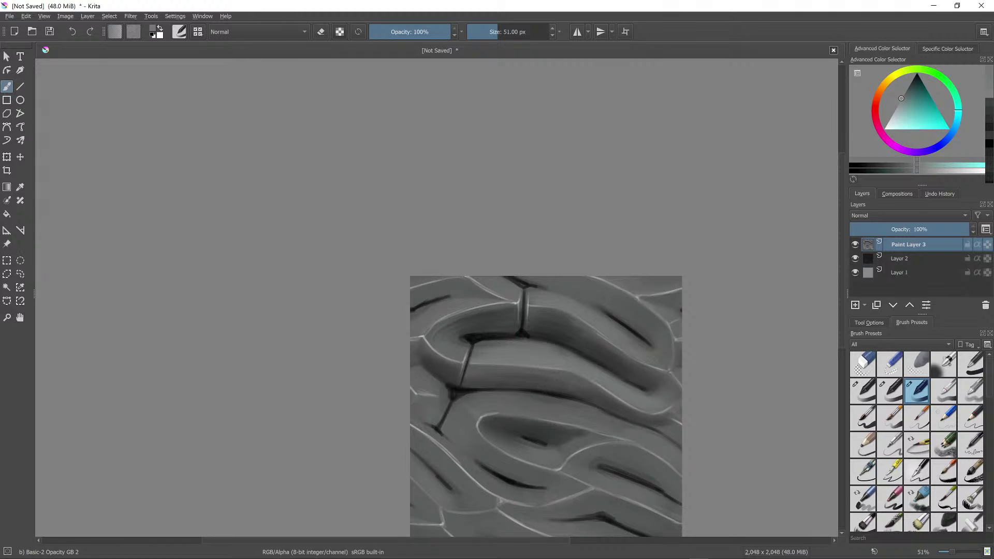
ctrl+click(570, 318)
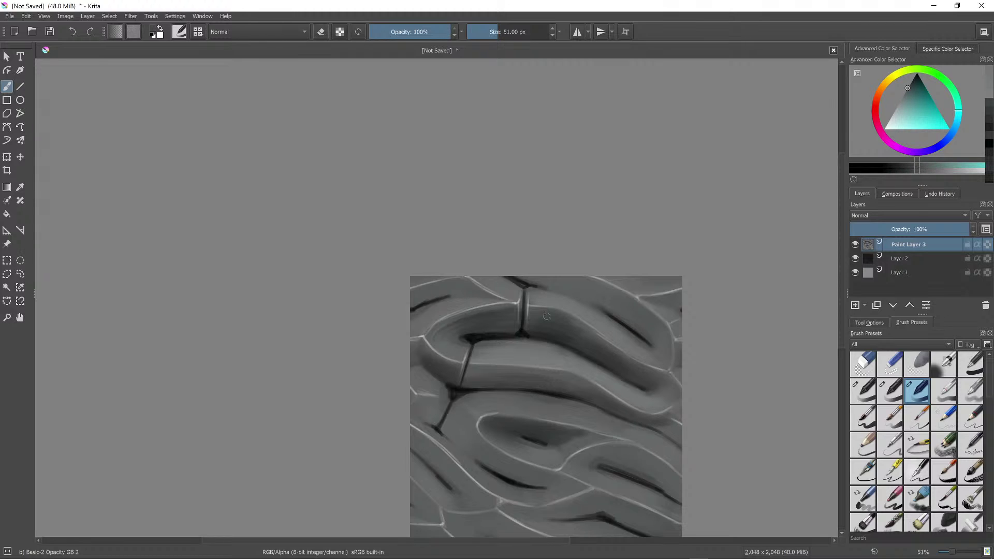
drag(547, 316, 537, 311)
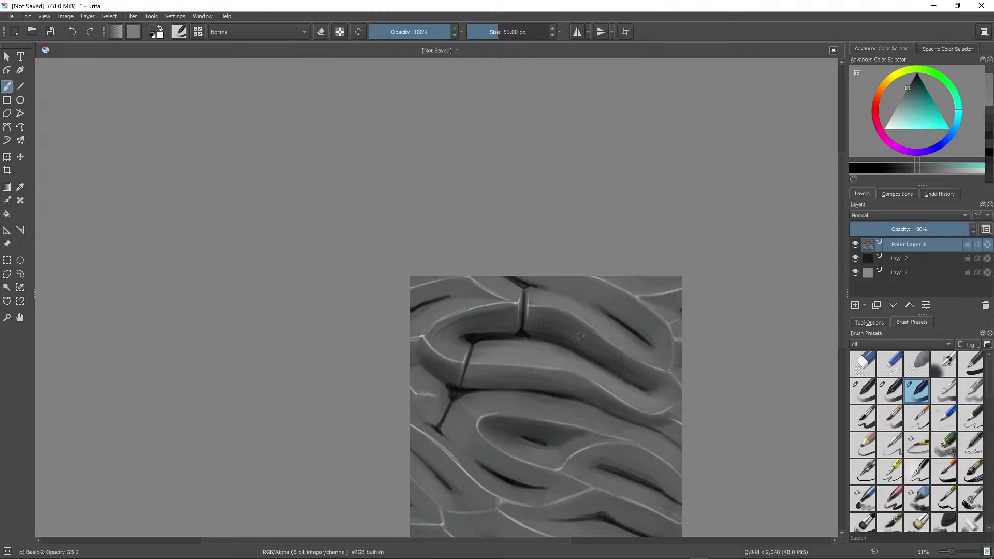
Step: Turn on wrap-around mode and examine how the texture tiles at far and near zoom levels
scroll(702, 284, down, 4)
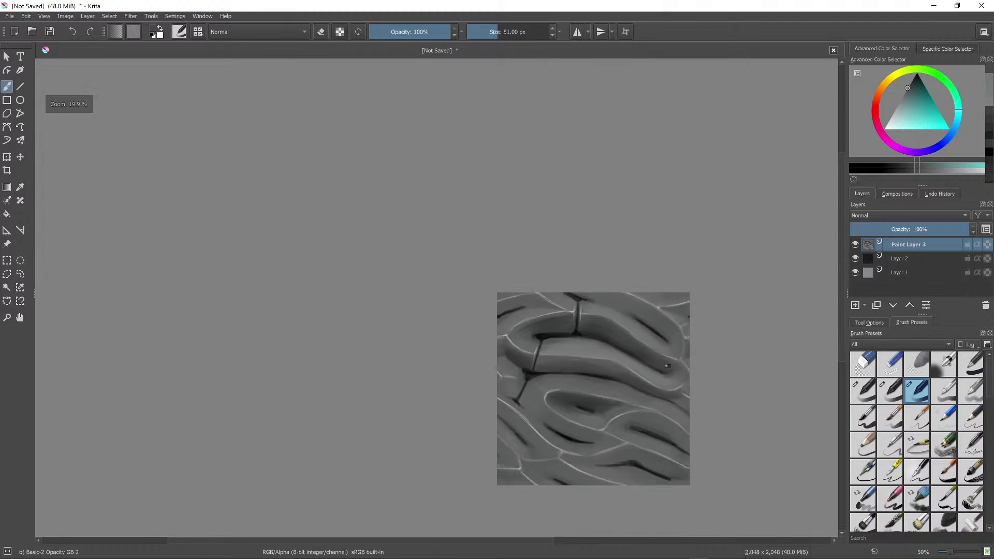
key(w)
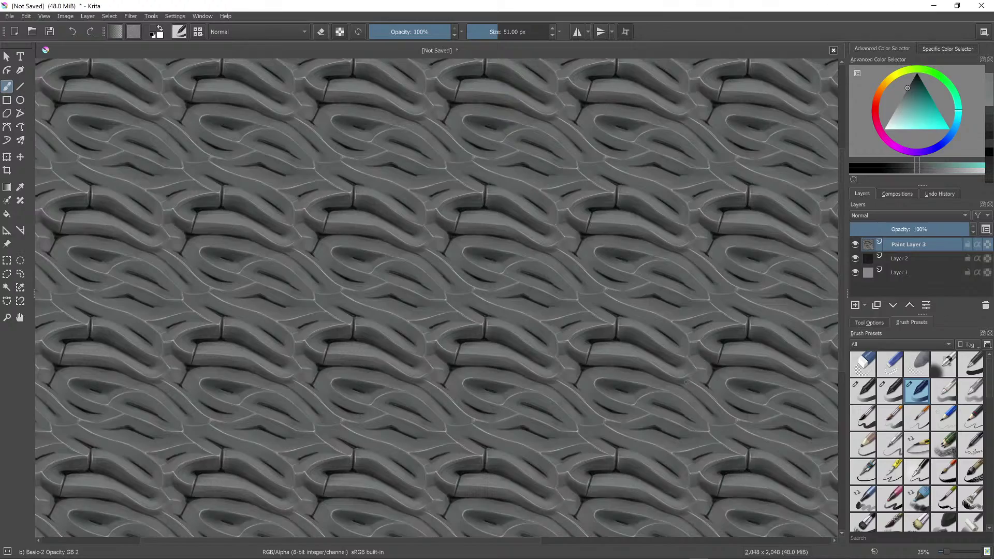
scroll(686, 382, down, 4)
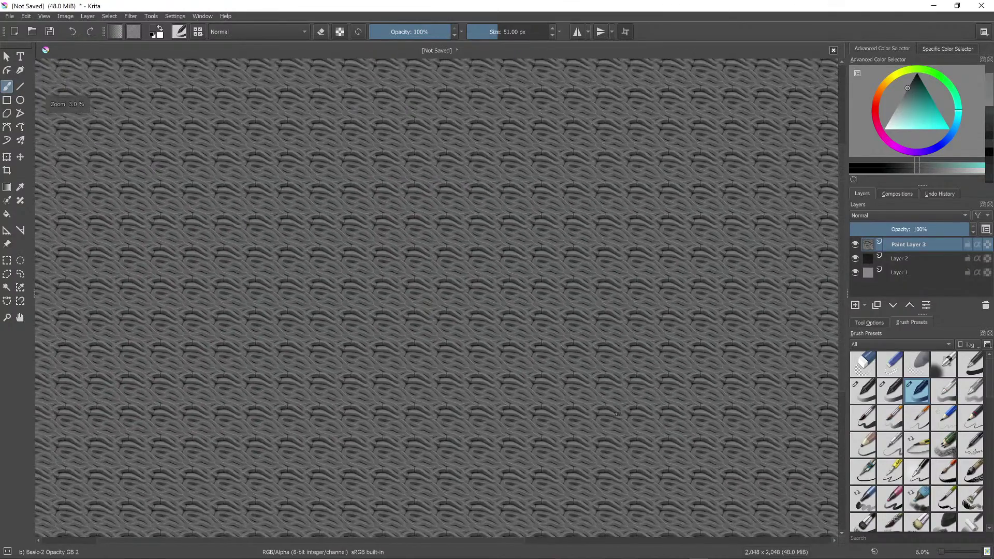
scroll(633, 396, up, 6)
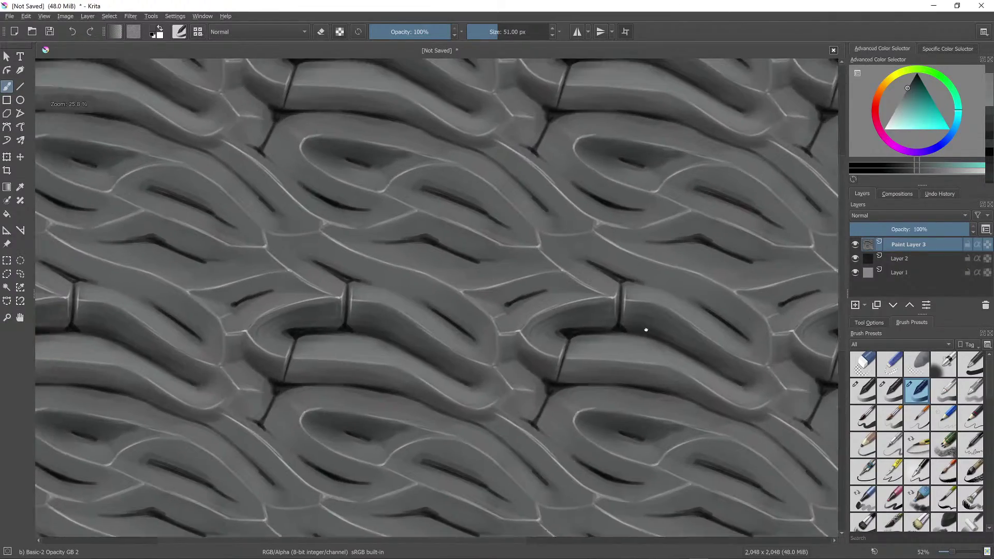
scroll(603, 350, up, 1)
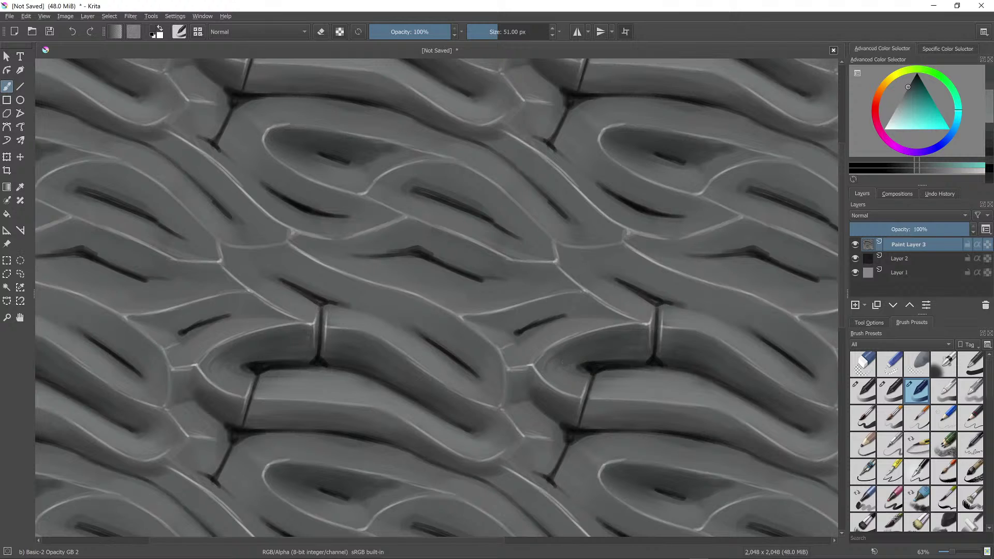
Step: Blend the shading inside the upper fold's left bend around the groove's end with repeatedly sampled greys
ctrl+click(559, 363)
drag(560, 363, 556, 360)
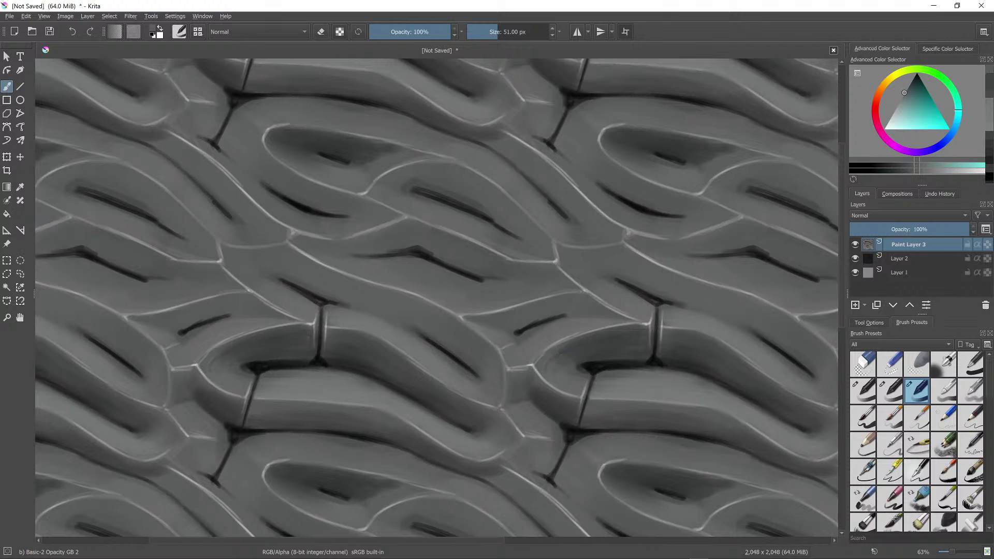
ctrl+click(555, 361)
ctrl+click(562, 358)
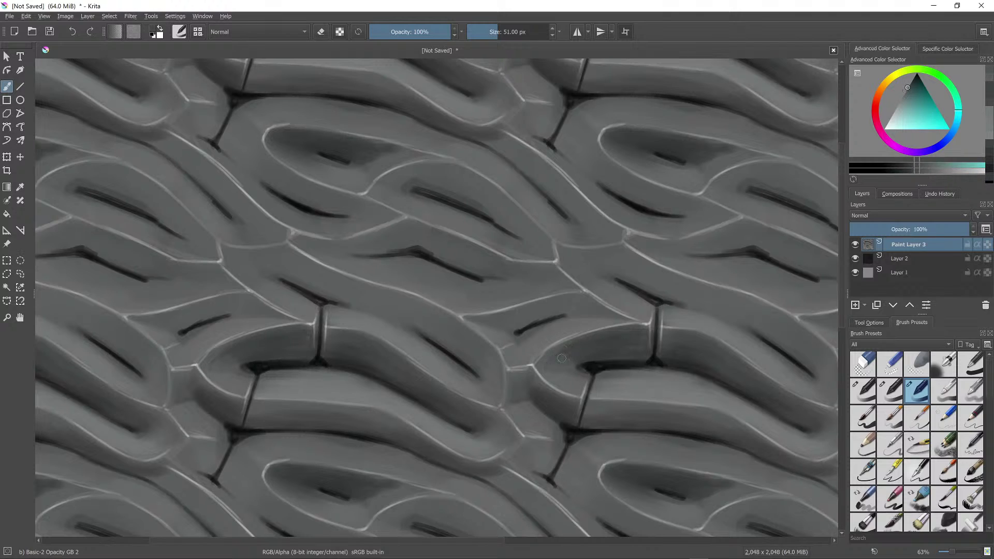
mouse_move(568, 363)
mouse_down()
mouse_move(583, 356)
mouse_move(545, 367)
mouse_move(586, 364)
mouse_up()
ctrl+click(563, 349)
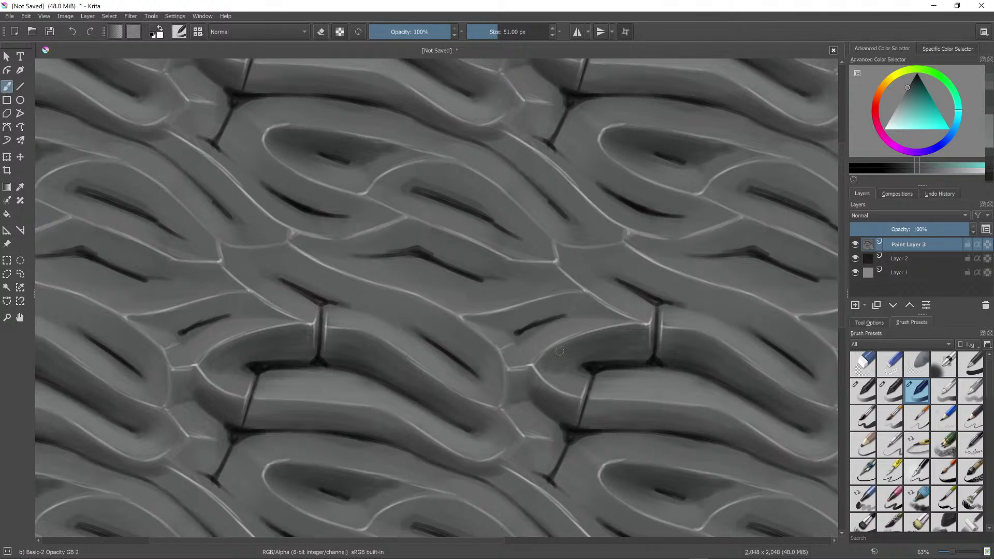
drag(573, 365, 578, 368)
ctrl+click(549, 373)
ctrl+click(553, 373)
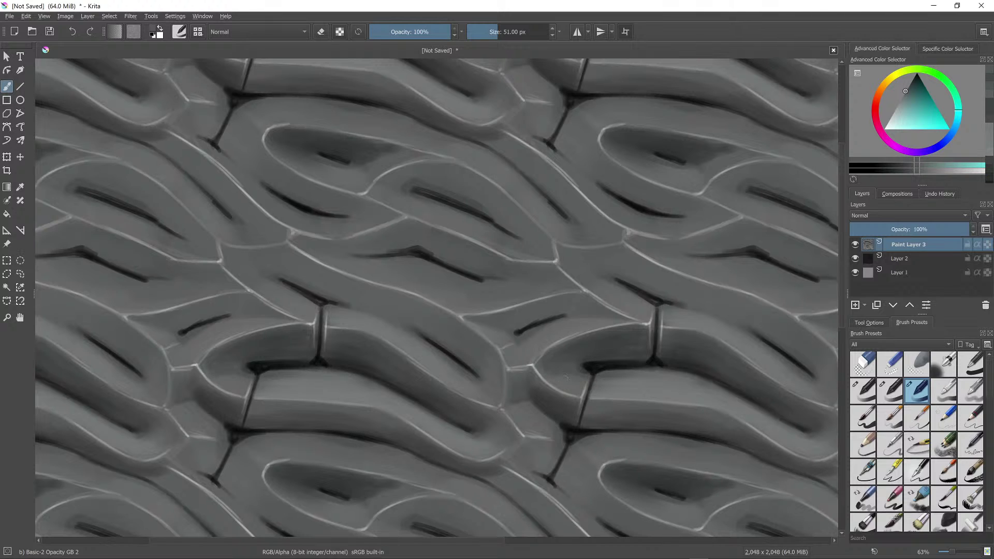
Step: Set the colour to near-black, reduce the brush to 38 px and paint a wavy dark line above the oval fold's short groove
scroll(565, 377, down, 2)
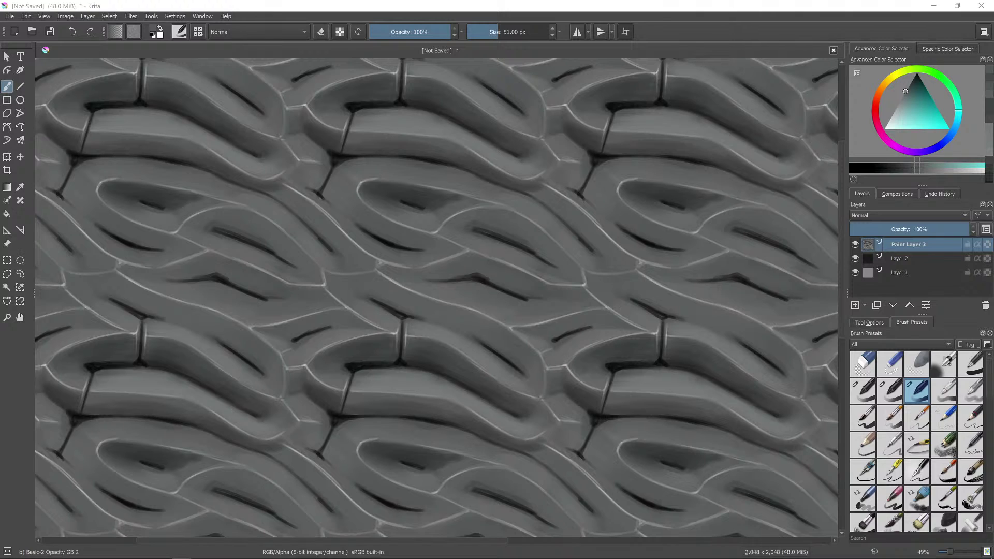
drag(914, 88, 915, 76)
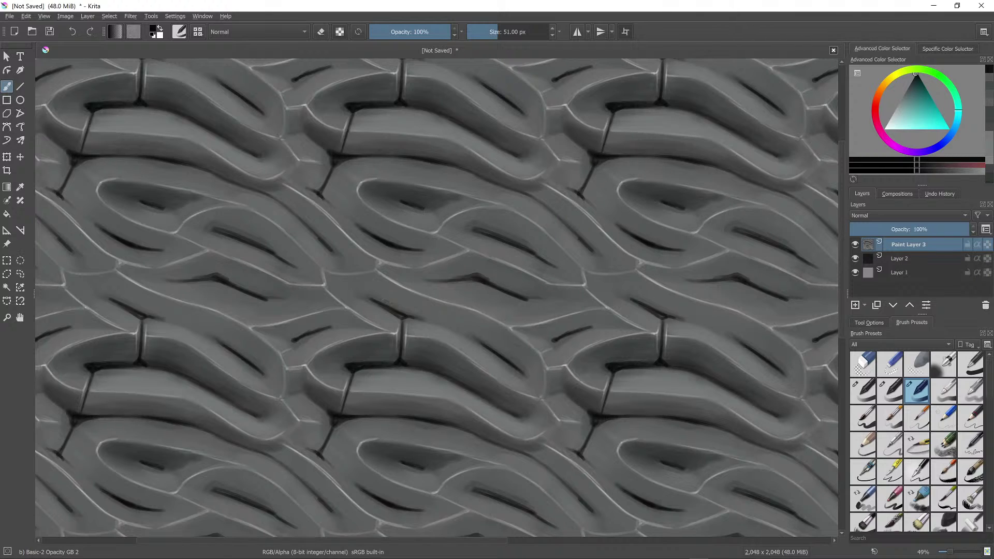
key(bracketleft)
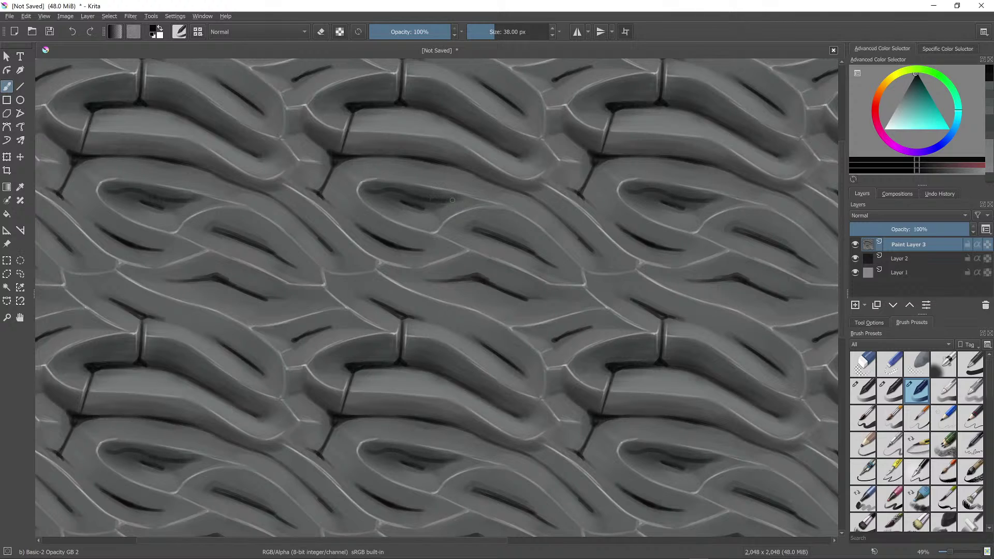
Step: Soften the rim just above the oval fold's wavy dark line with greys sampled from the surrounding folds
key(ctrl)
ctrl+click(508, 204)
drag(411, 184, 435, 192)
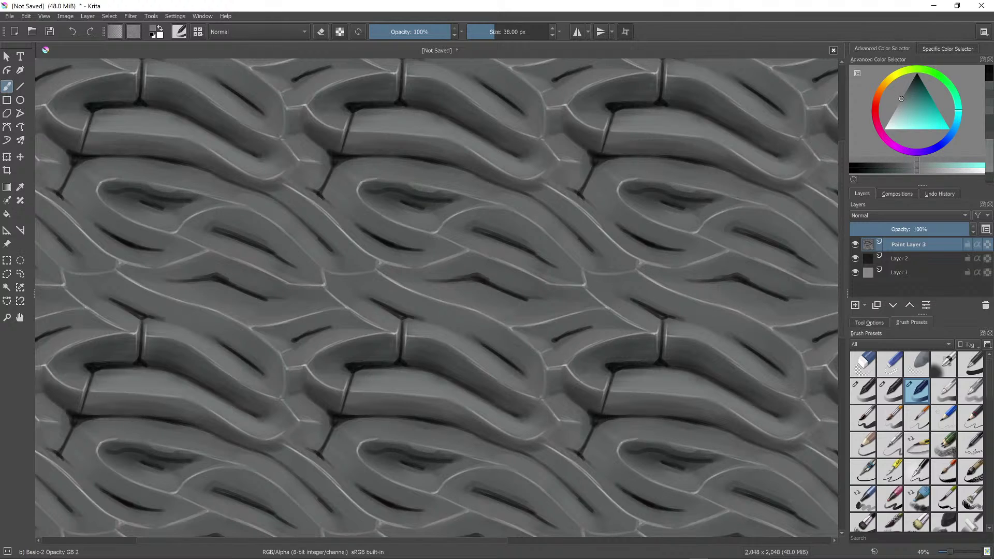
ctrl+click(492, 167)
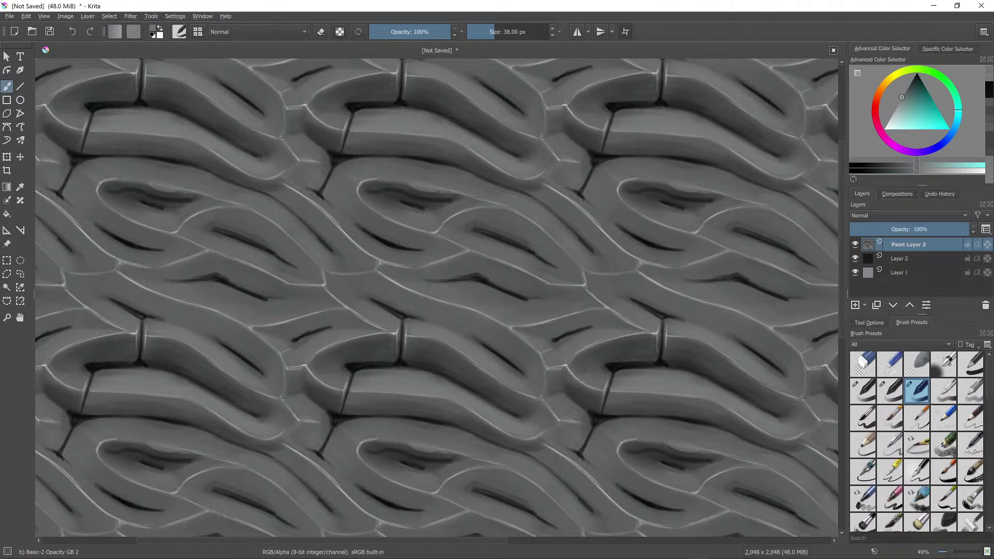
ctrl+click(396, 202)
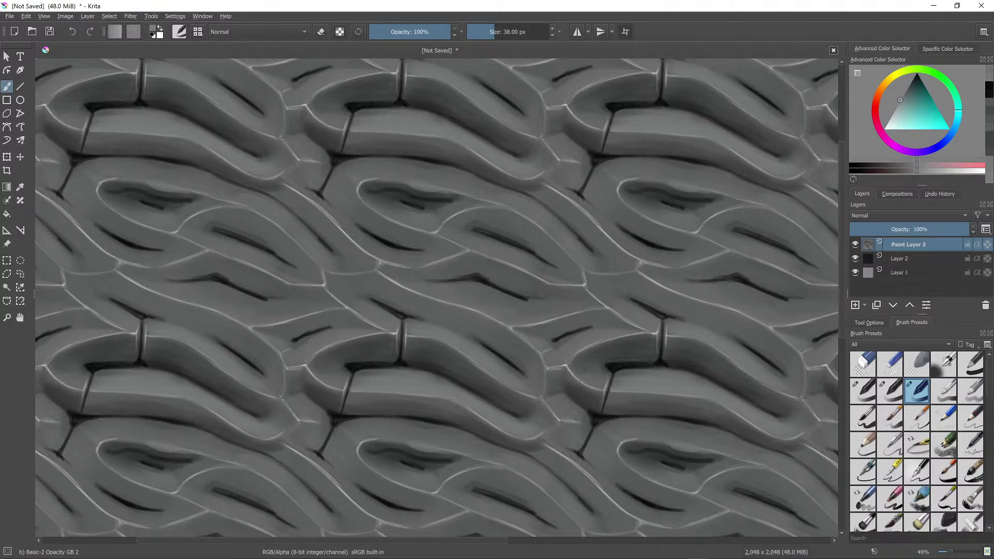
drag(405, 184, 424, 190)
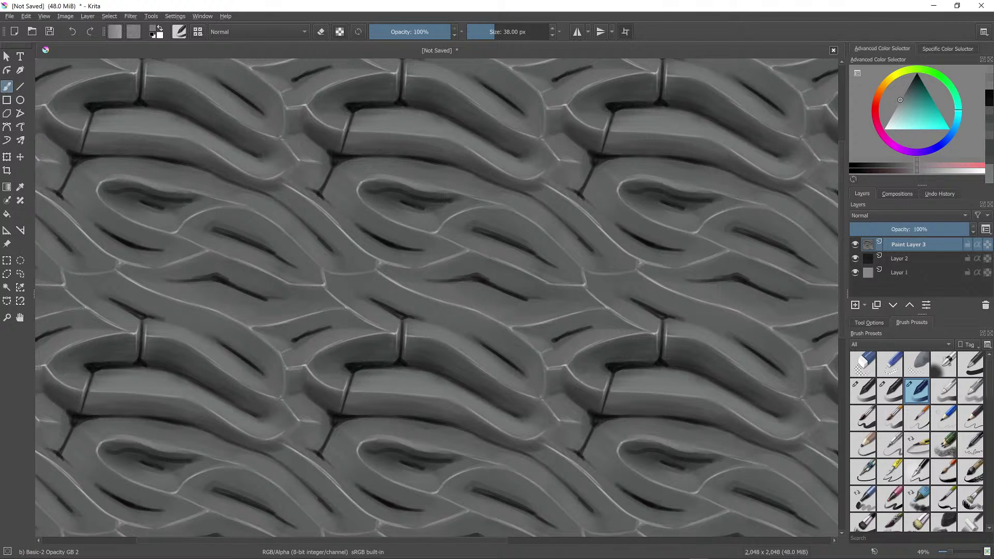
Step: Paint wavy bands of sampled grey along the ridge above the oval fold's upper rim
ctrl+click(414, 202)
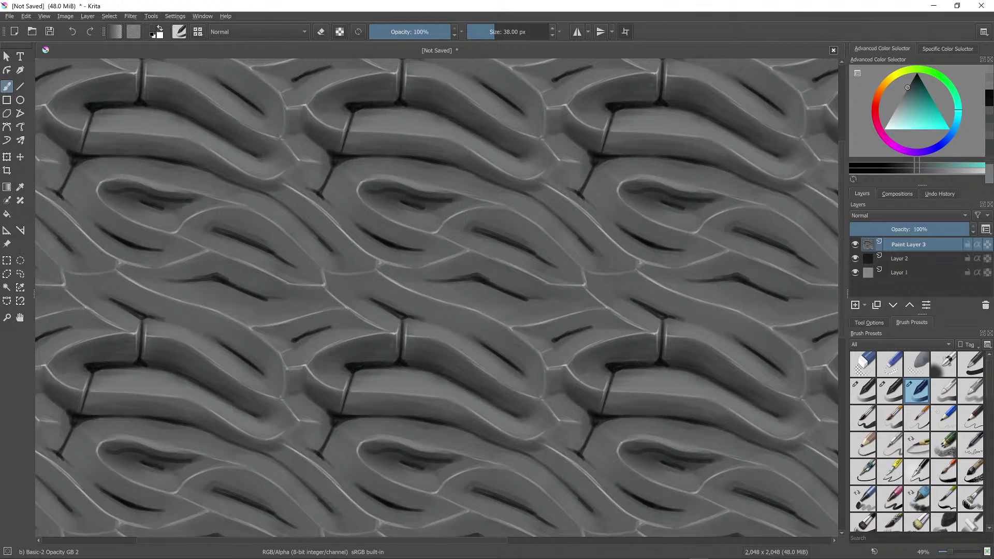
drag(412, 181, 460, 187)
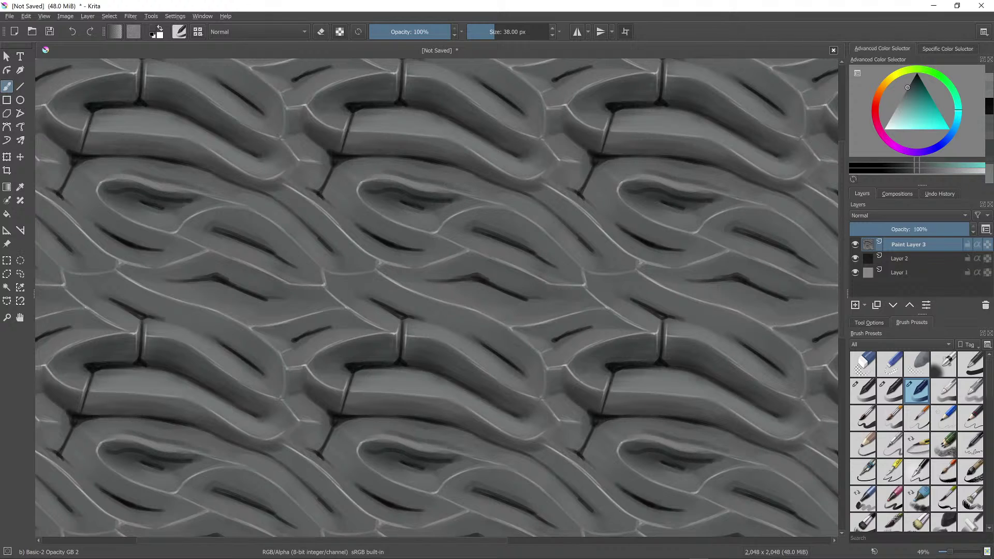
ctrl+click(409, 183)
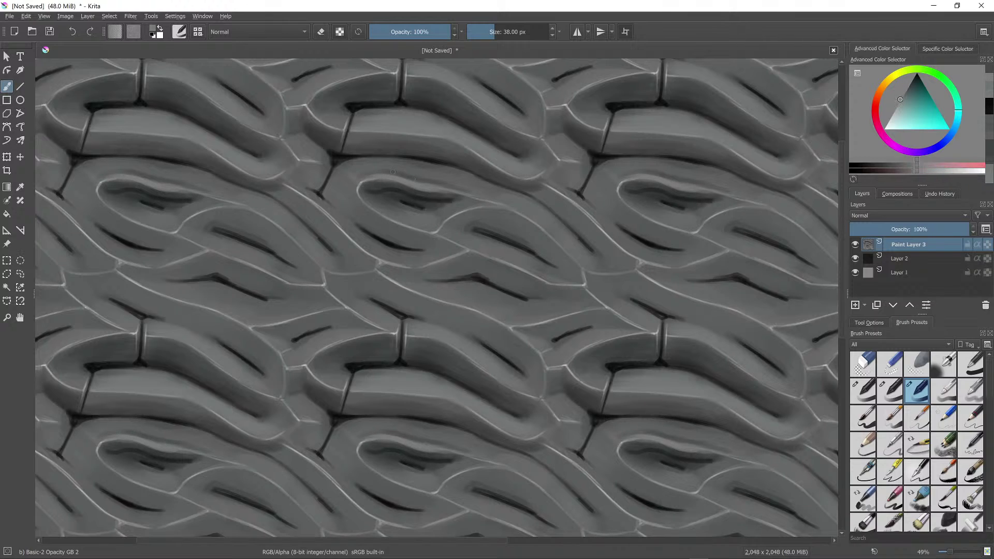
drag(382, 169, 461, 185)
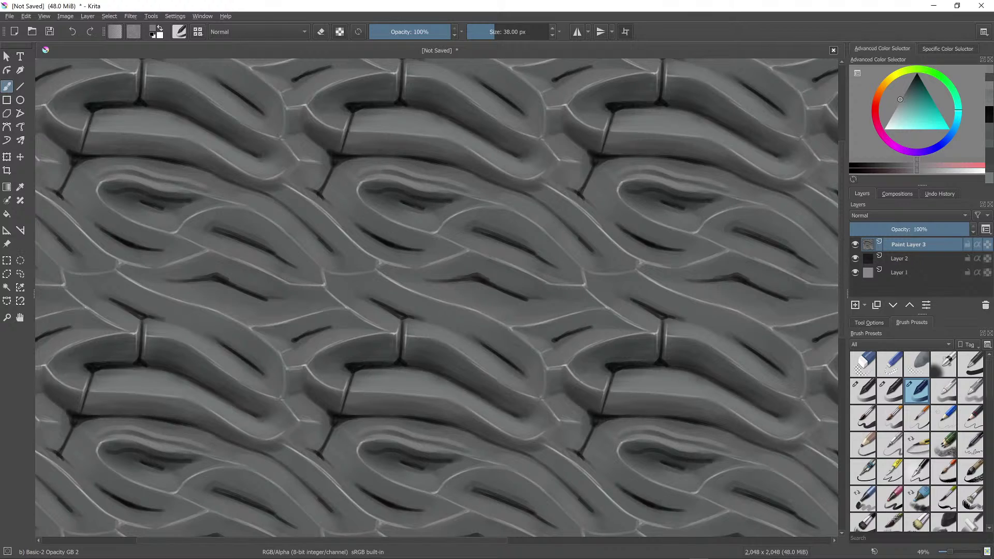
Step: Sample near-black, reduce the brush to 14 px and paint a thin dark contour around the oval fold's left end and upper rim
scroll(512, 197, down, 3)
scroll(486, 172, up, 2)
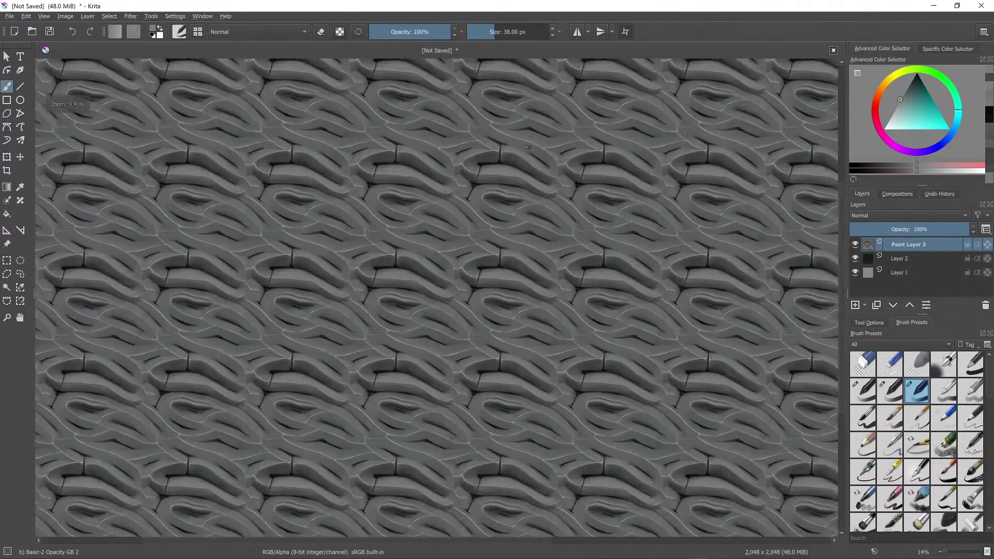
scroll(485, 171, up, 3)
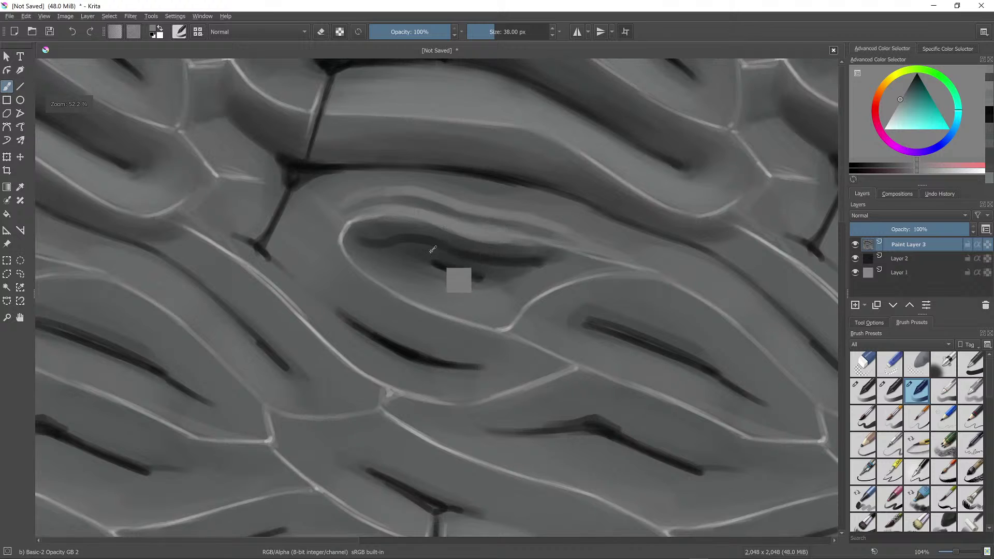
ctrl+click(445, 269)
key(bracketleft)
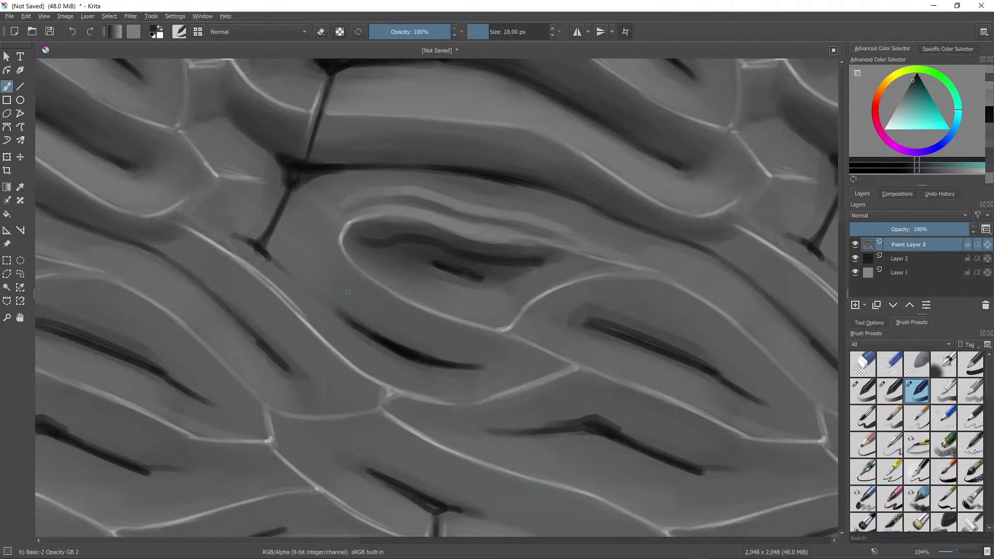
mouse_move(368, 299)
mouse_down()
mouse_move(334, 220)
mouse_move(383, 197)
mouse_move(572, 243)
mouse_up()
drag(488, 225, 514, 231)
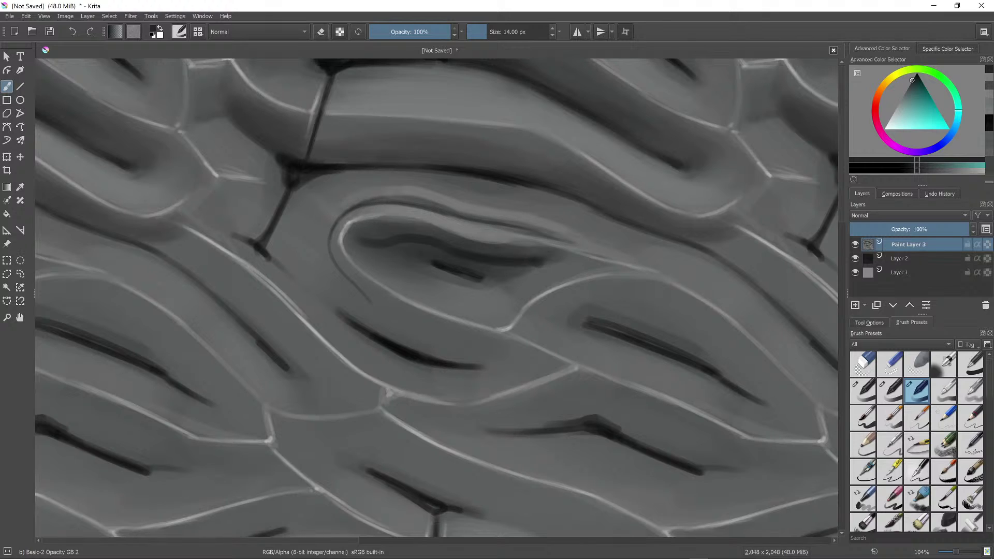
Step: Blend the upper-left rim of the oval fold around the thin contour line with sampled light and dark greys
ctrl+click(366, 214)
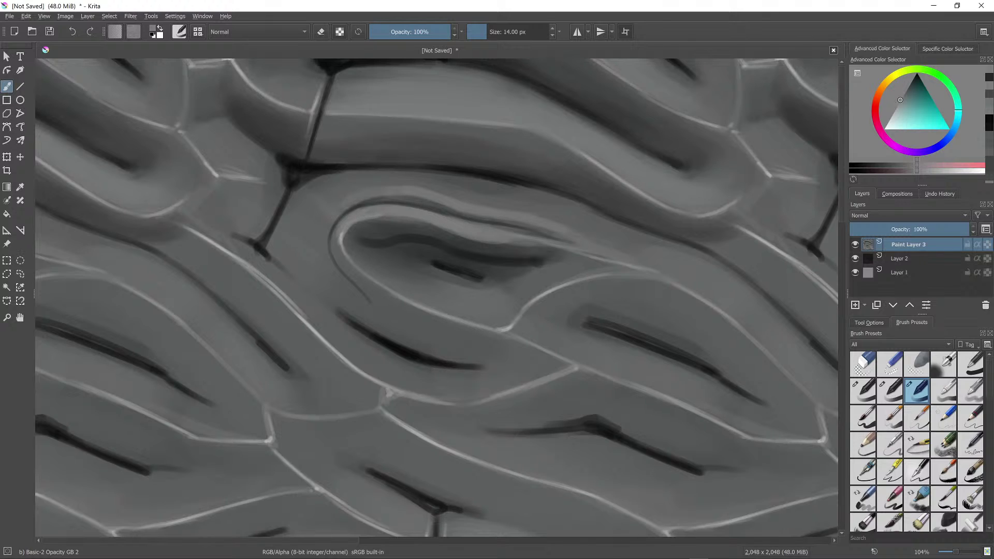
ctrl+click(420, 238)
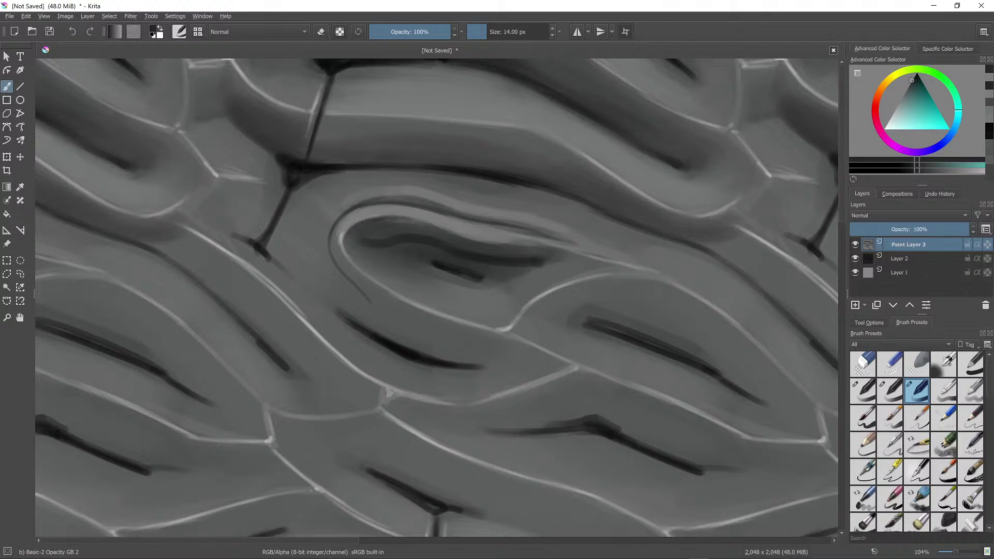
mouse_move(348, 213)
mouse_down()
mouse_move(365, 226)
mouse_move(374, 198)
mouse_move(409, 185)
mouse_up()
ctrl+click(348, 224)
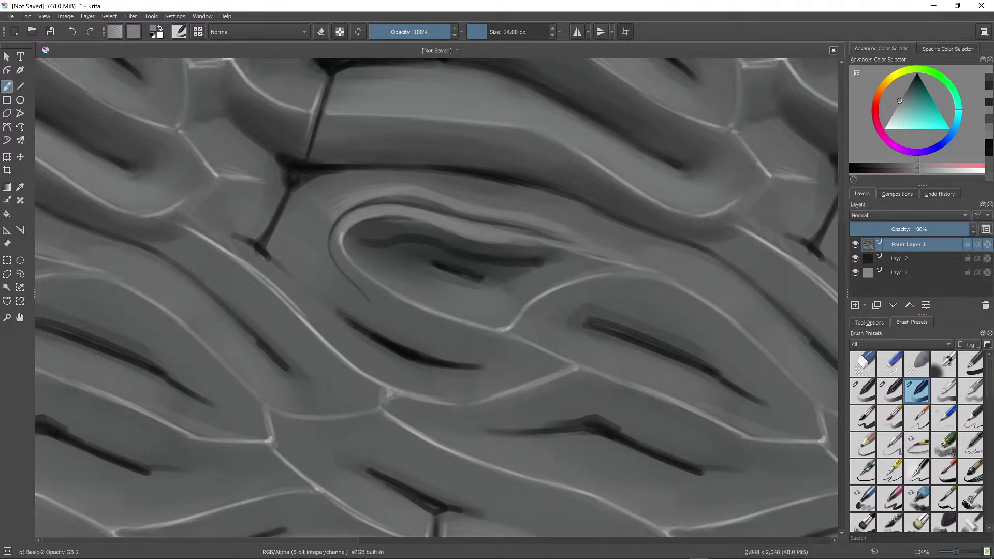
drag(349, 187, 387, 183)
Step: Enlarge the brush to 35 px and shade the small facet left of the short diagonal crack with sampled greys, giving it a lighter plane
scroll(506, 316, down, 5)
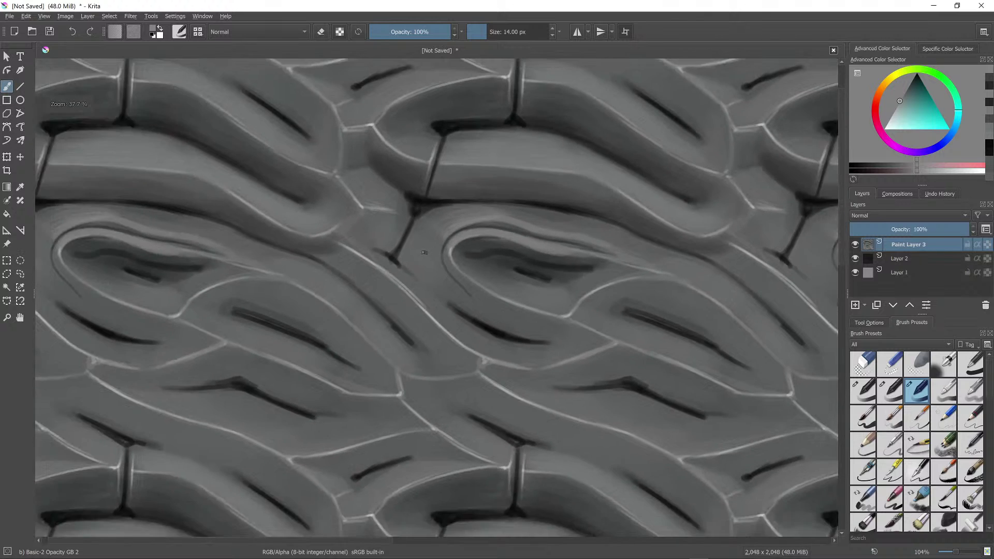
scroll(507, 317, down, 3)
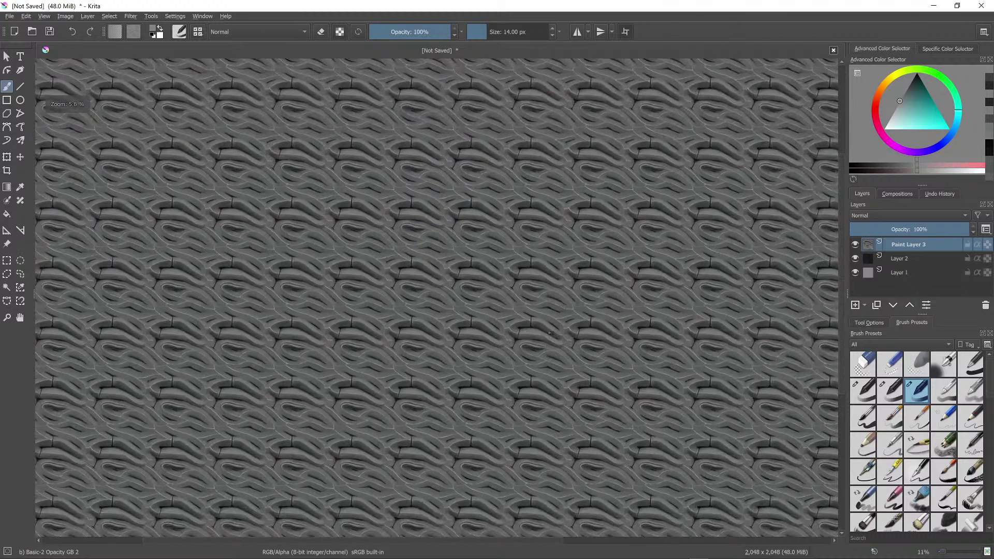
scroll(538, 311, up, 5)
scroll(606, 211, up, 3)
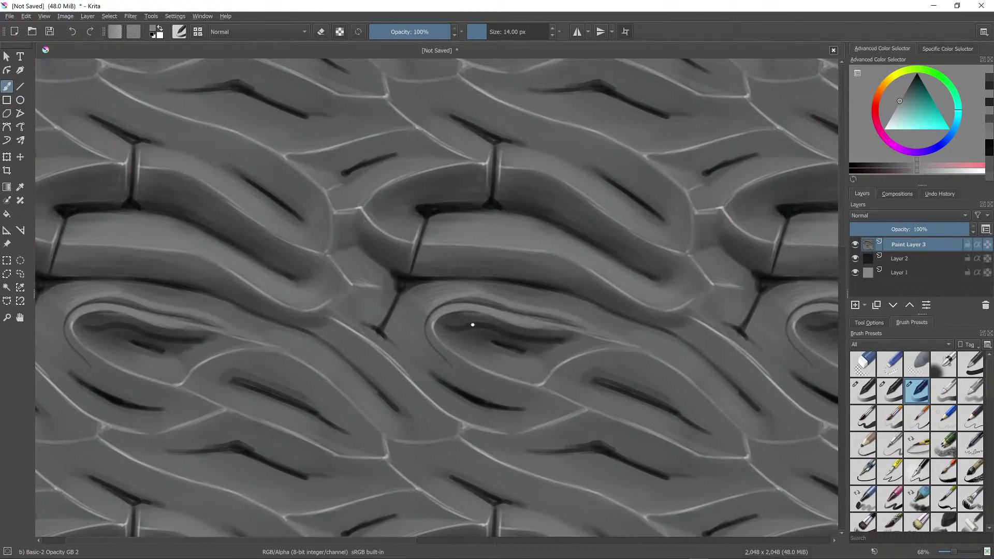
drag(470, 324, 515, 344)
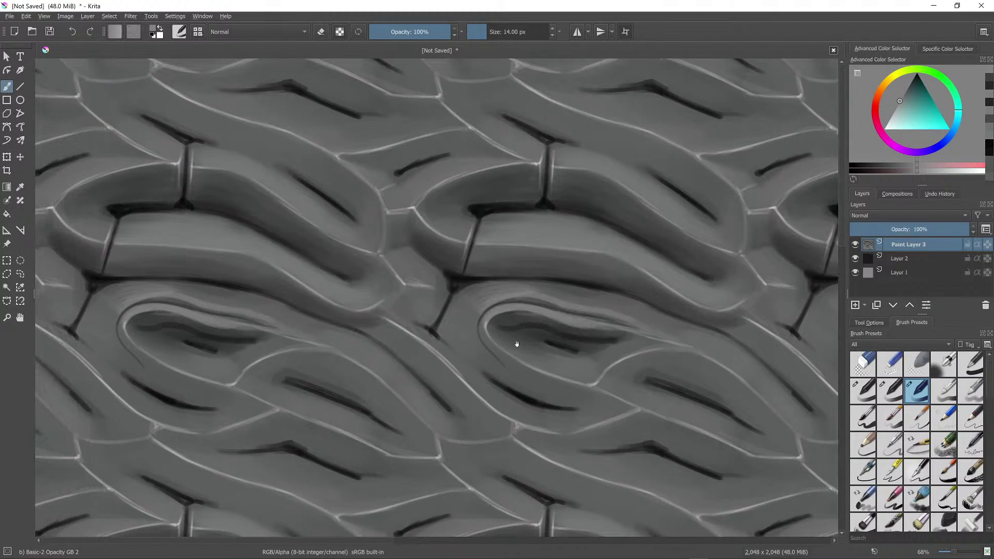
ctrl+click(406, 282)
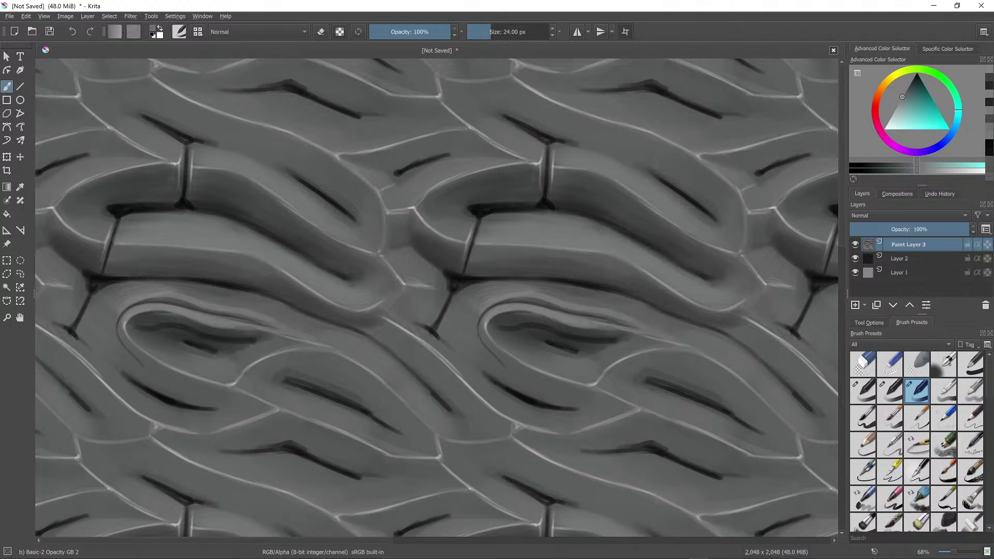
key(])
key(])
key(])
mouse_move(400, 275)
mouse_down()
mouse_move(405, 283)
mouse_move(390, 263)
mouse_move(410, 277)
mouse_up()
ctrl+click(405, 284)
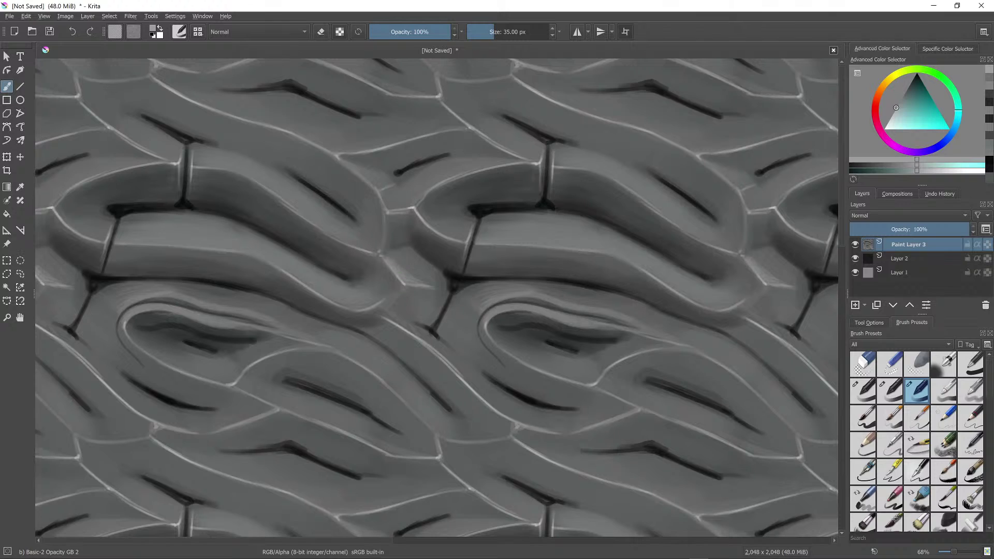
ctrl+click(407, 279)
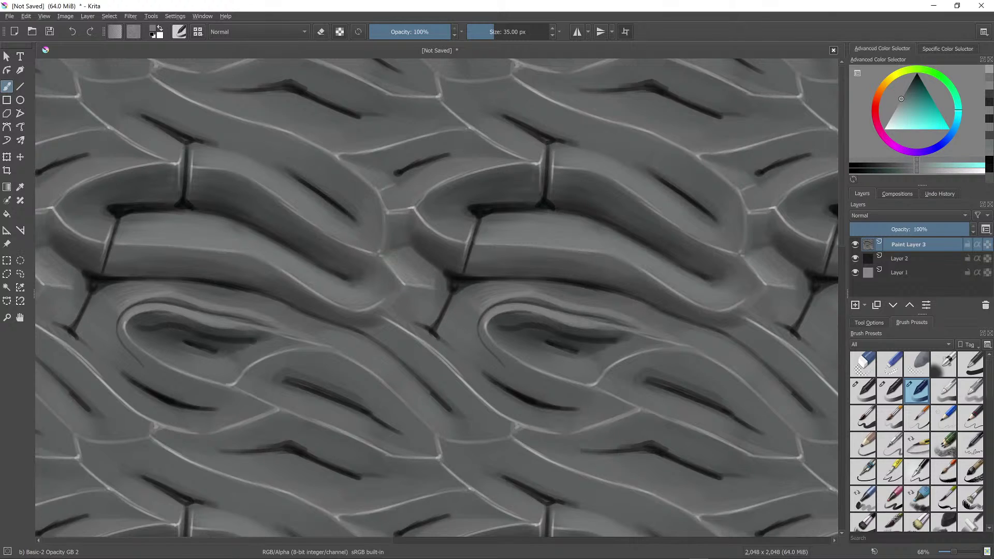
click(435, 277)
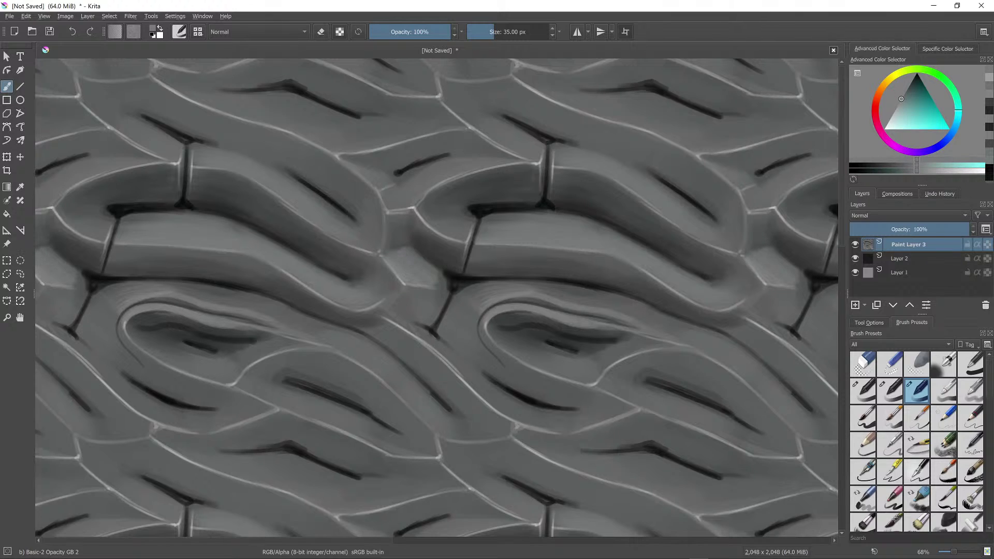
click(438, 273)
Step: Check the tiling across many repeats, and turn off wrap-around mode to bring the single tile into view
scroll(423, 249, down, 8)
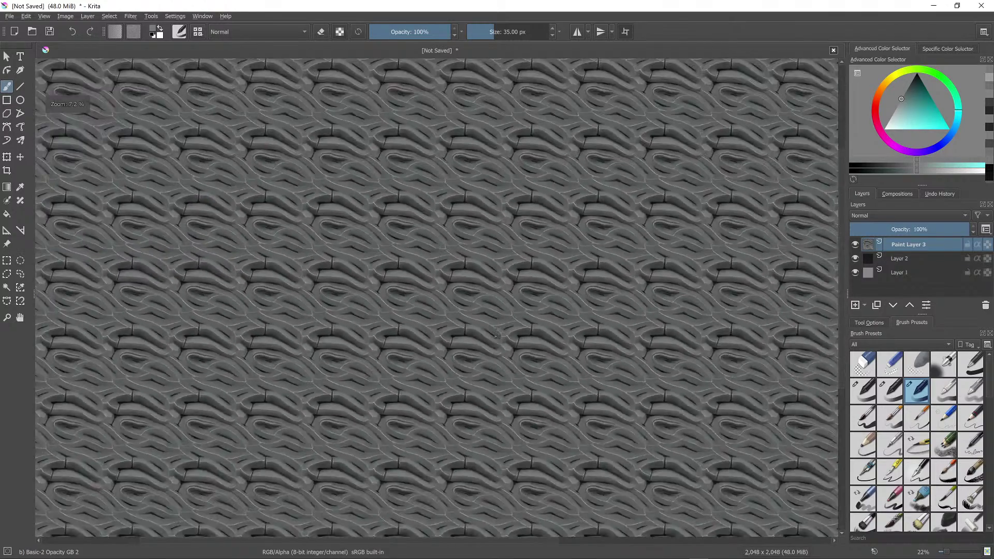
scroll(556, 285, up, 8)
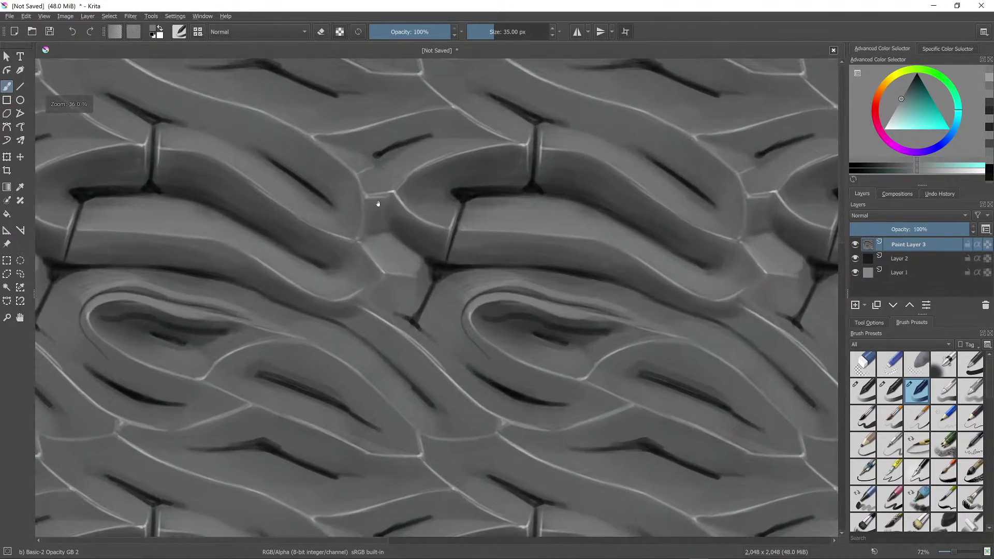
scroll(476, 254, down, 3)
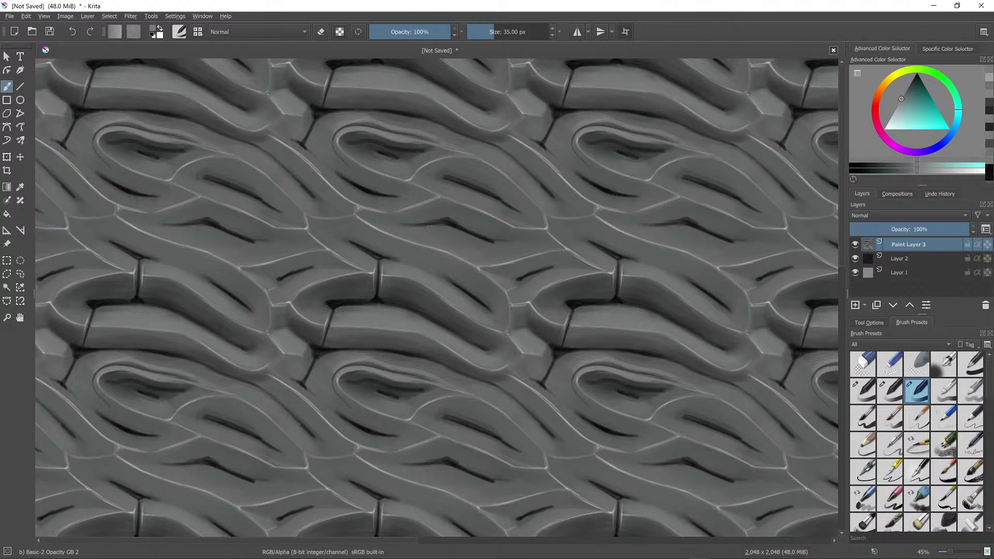
key(w)
drag(637, 362, 578, 231)
drag(655, 332, 502, 209)
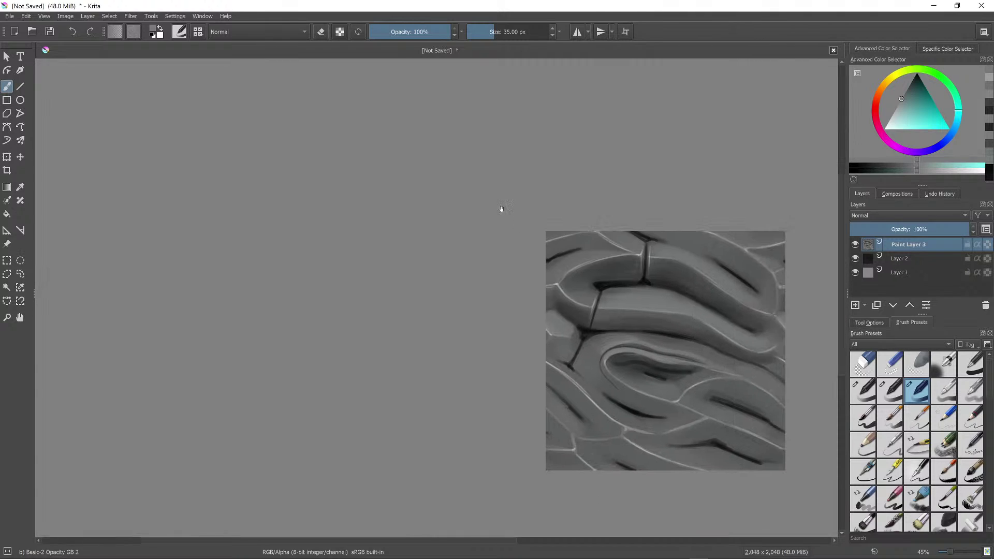
drag(667, 262, 495, 223)
scroll(496, 223, up, 2)
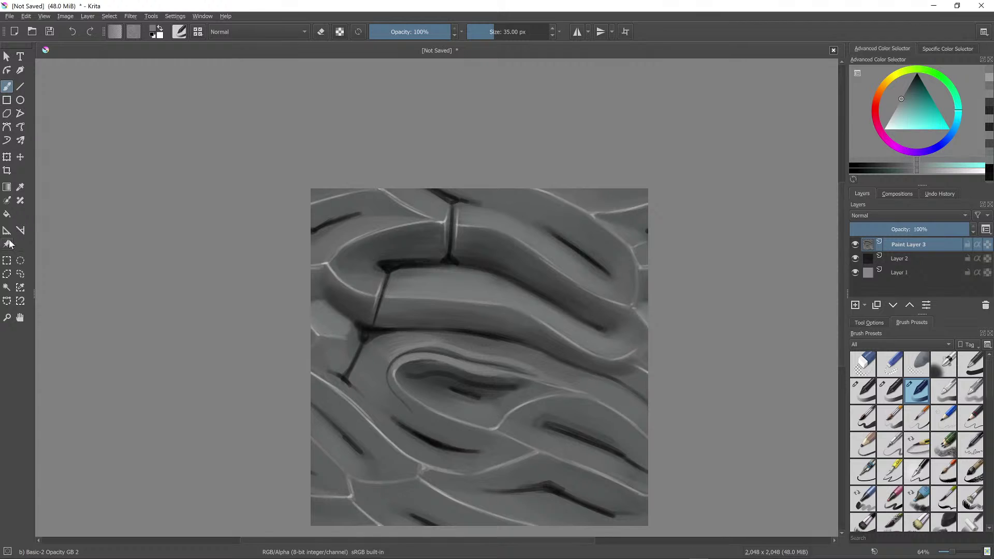
Step: Outline the surface between the curved black groove below the oval fold and the pale crease beneath it with a freehand selection, and return to the brush
click(20, 274)
drag(516, 266, 432, 203)
drag(305, 229, 287, 204)
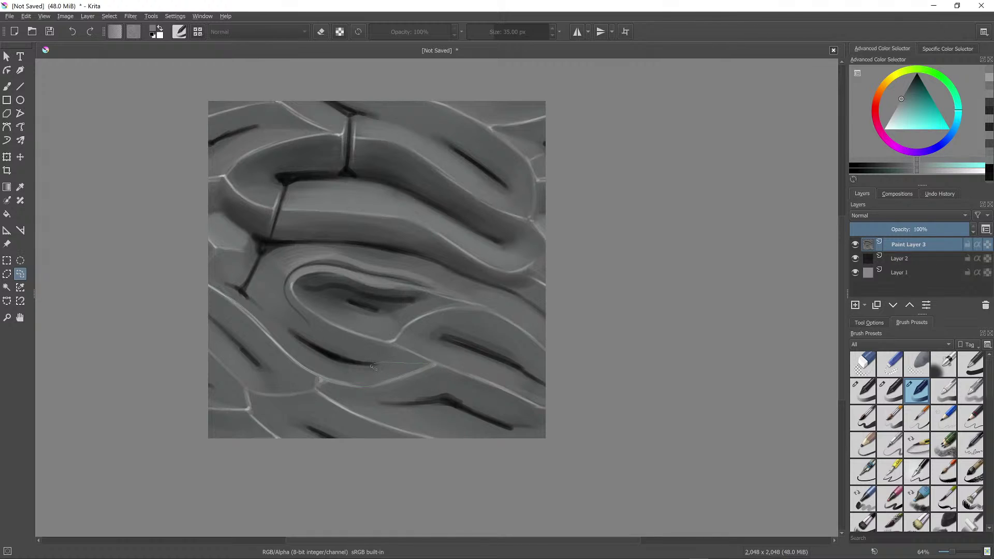
drag(371, 365, 283, 327)
key(Escape)
key(b)
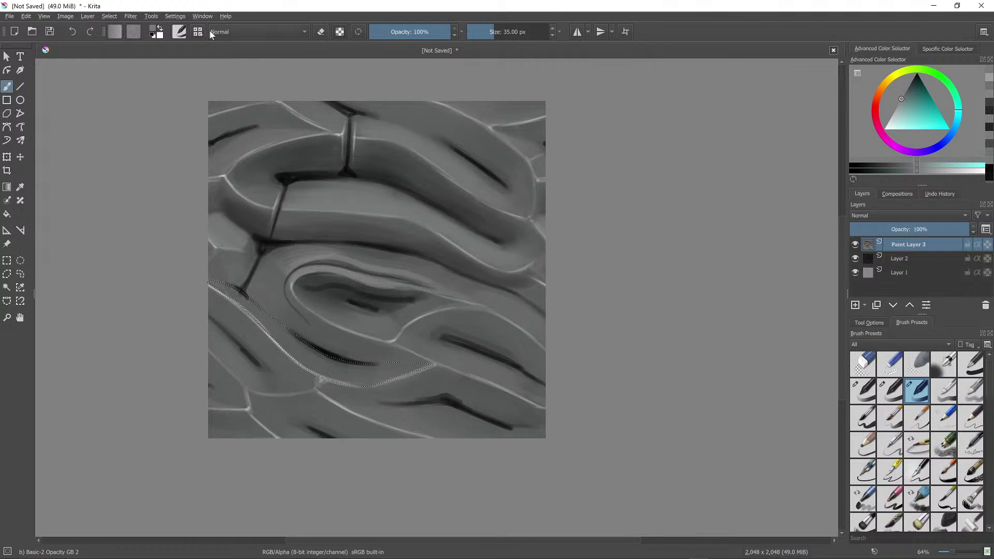
Step: Soften the brush tip by setting its horizontal and vertical fade to 0.00, keeping density at 100%, and close the brush settings
click(185, 32)
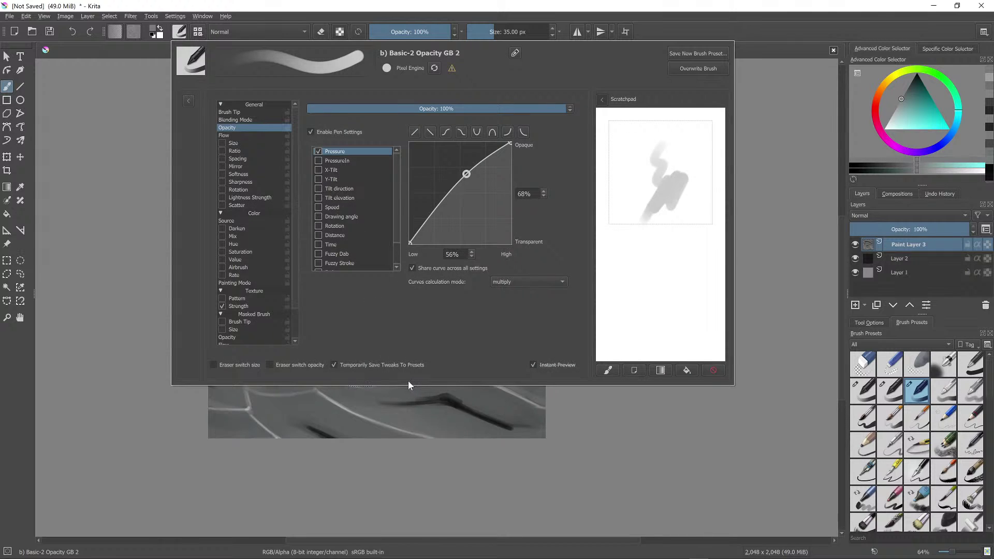
click(244, 112)
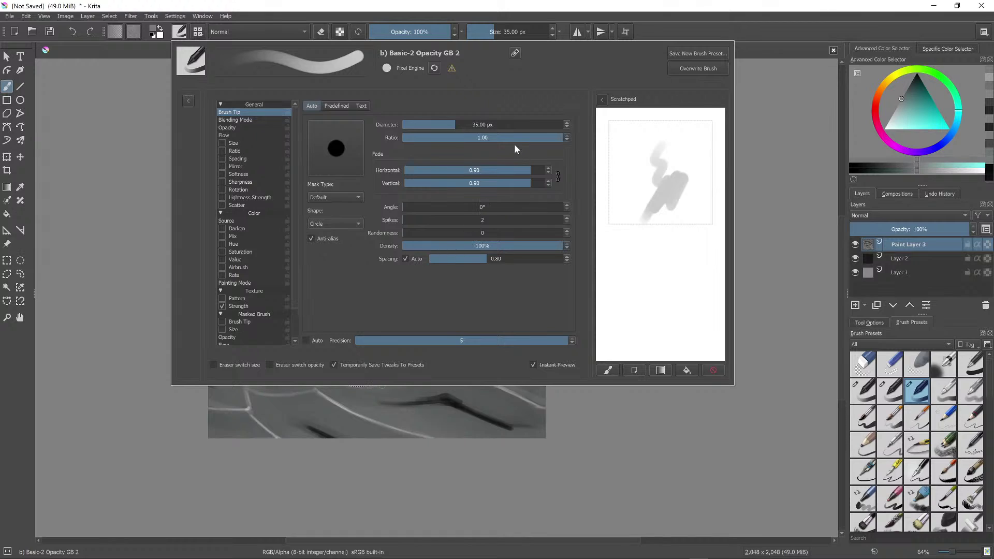
mouse_move(528, 169)
mouse_down()
mouse_move(433, 170)
mouse_move(436, 184)
mouse_move(428, 171)
mouse_move(418, 186)
mouse_up()
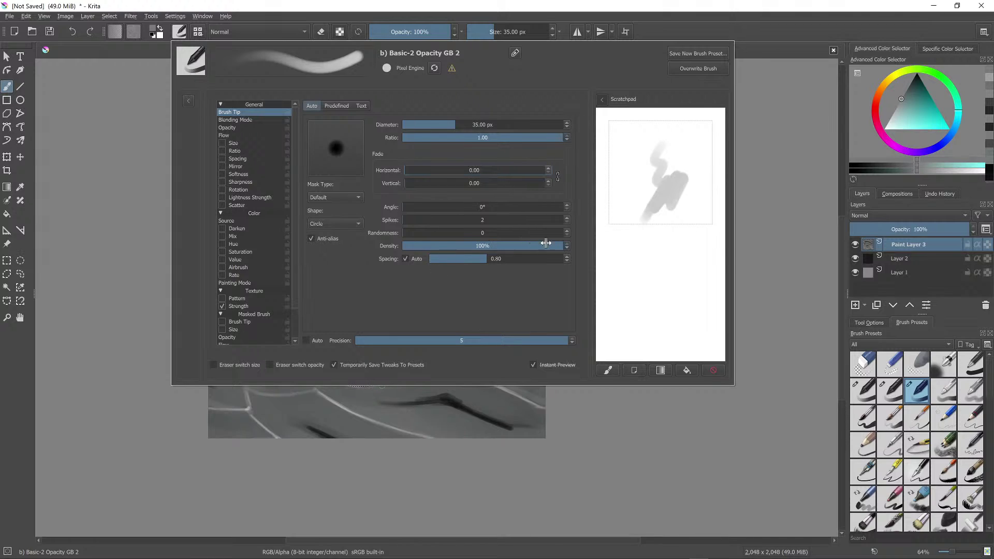
mouse_move(559, 246)
mouse_down()
mouse_move(475, 250)
mouse_move(574, 249)
mouse_up()
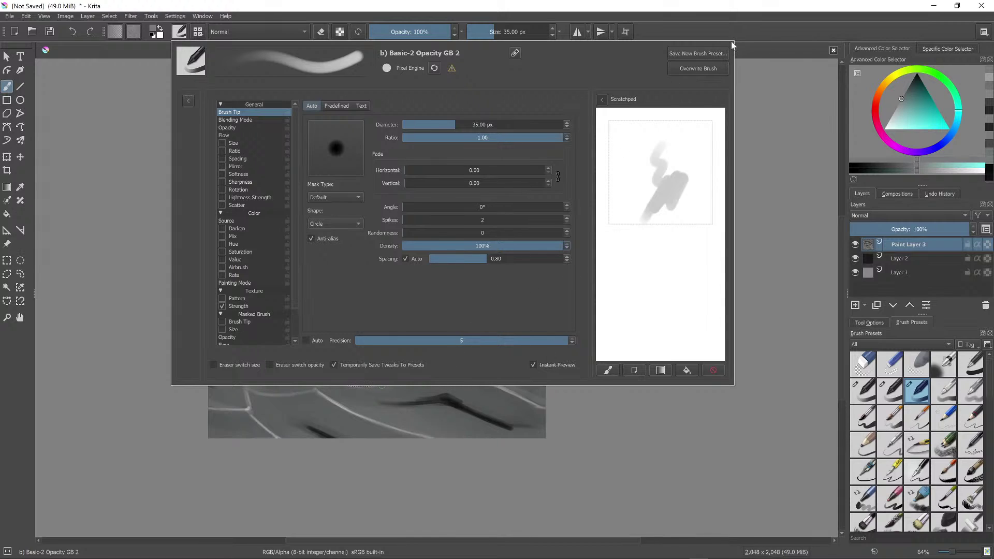
click(122, 98)
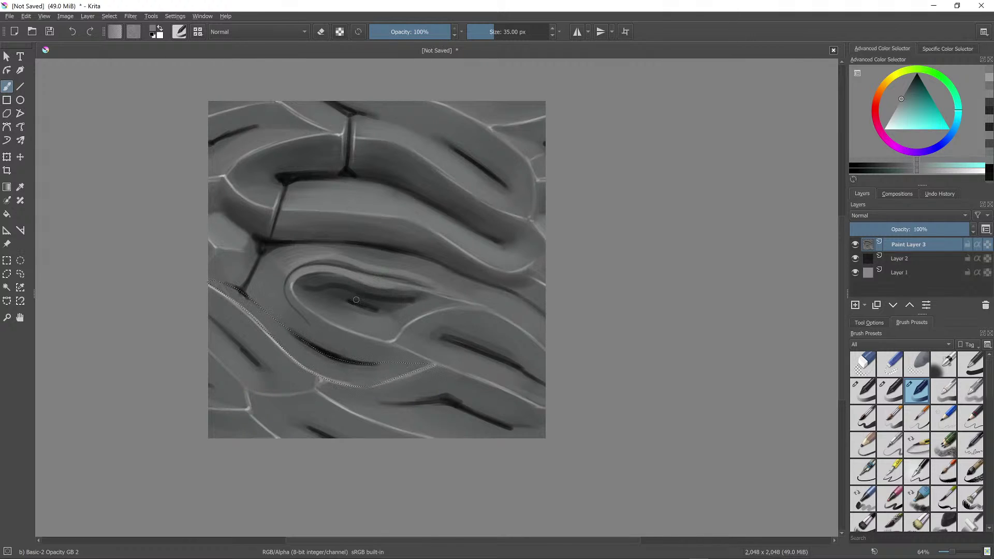
Step: Enlarge the brush to 135 px, shade the selected surface beneath the curved black groove with a sampled lighter grey, and clear the selection
key(bracketright)
key(bracketright)
key(bracketright)
key(bracketright)
key(bracketright)
key(bracketright)
key(bracketright)
key(bracketright)
key(bracketright)
key(bracketright)
key(bracketright)
key(bracketright)
key(bracketright)
key(bracketright)
key(bracketright)
key(bracketright)
key(bracketright)
key(bracketright)
ctrl+click(329, 398)
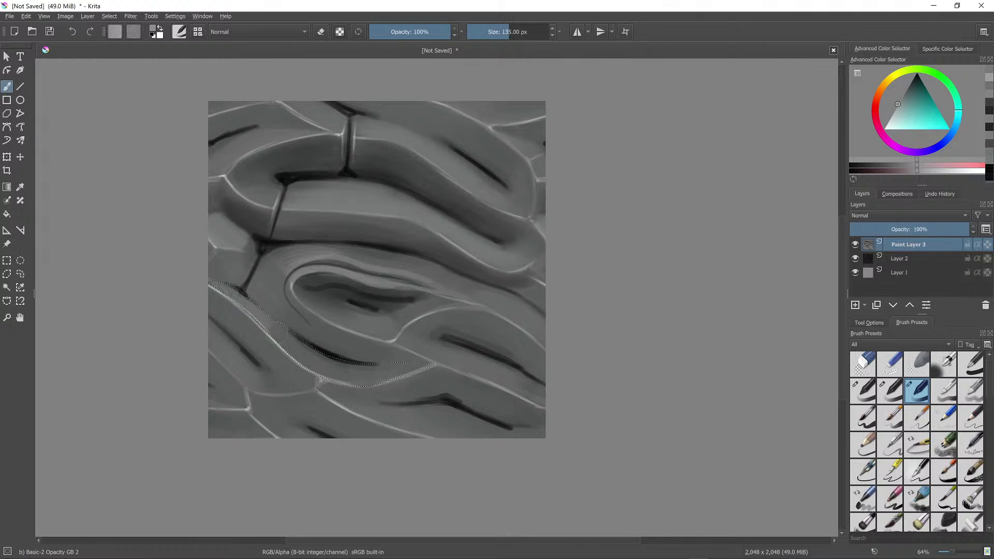
mouse_move(276, 335)
mouse_down()
mouse_move(306, 357)
mouse_move(395, 376)
mouse_up()
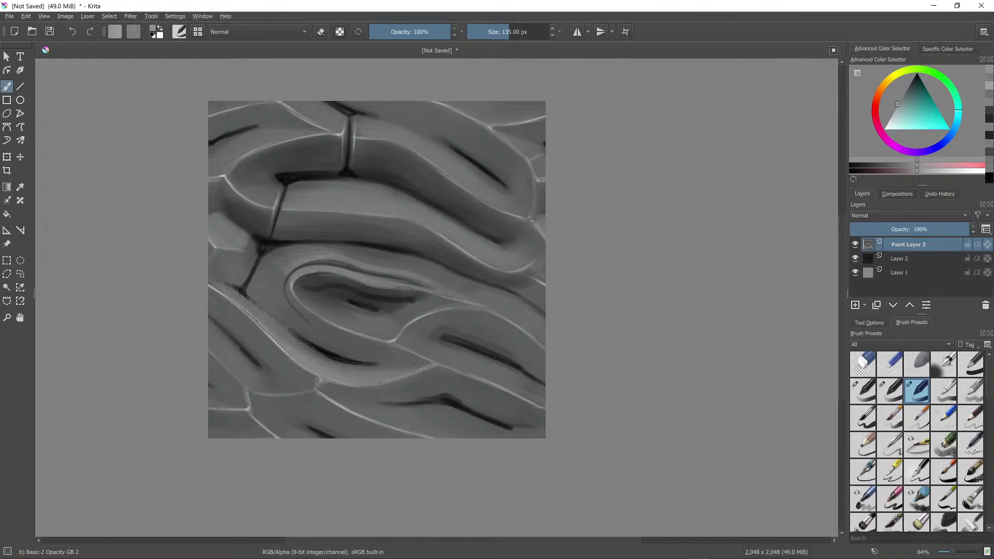
drag(316, 376, 327, 354)
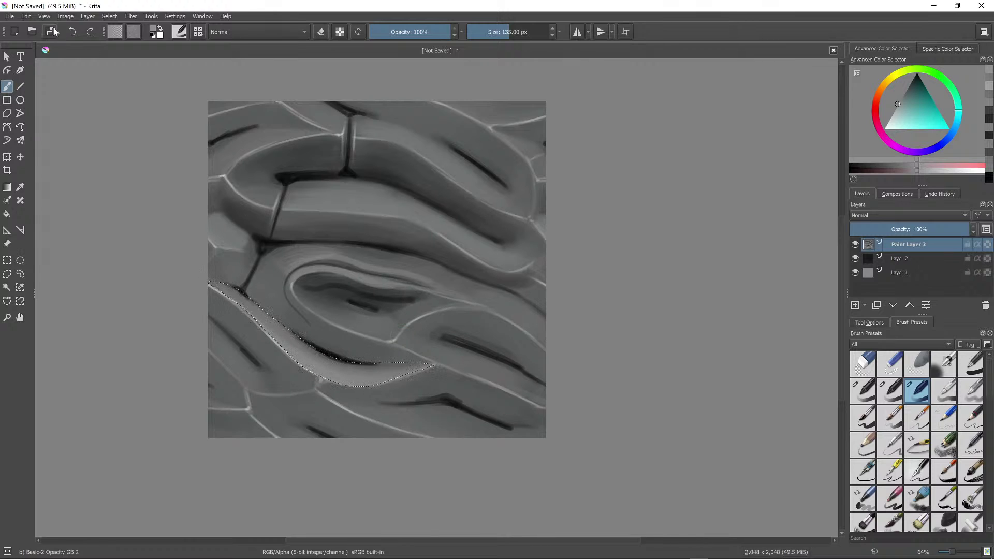
click(109, 16)
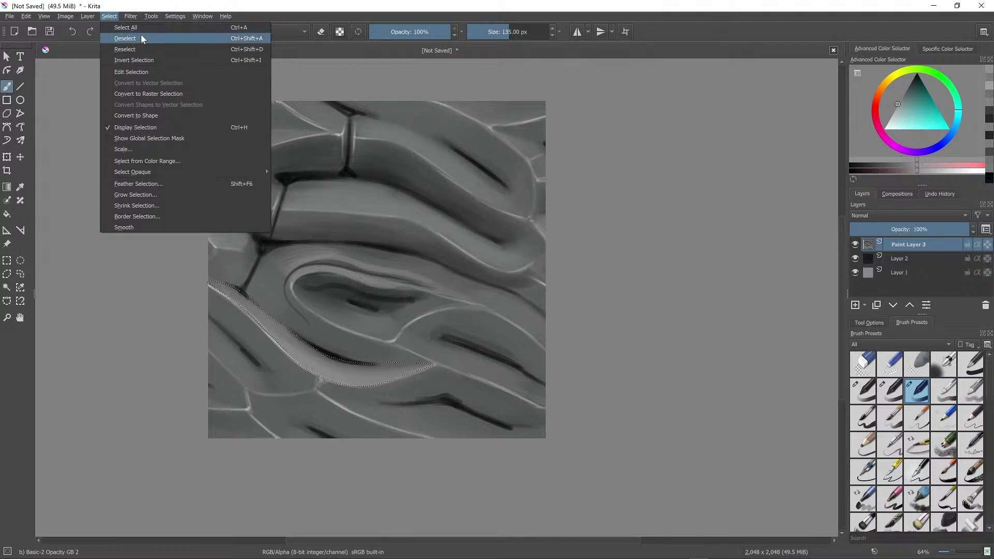
click(397, 12)
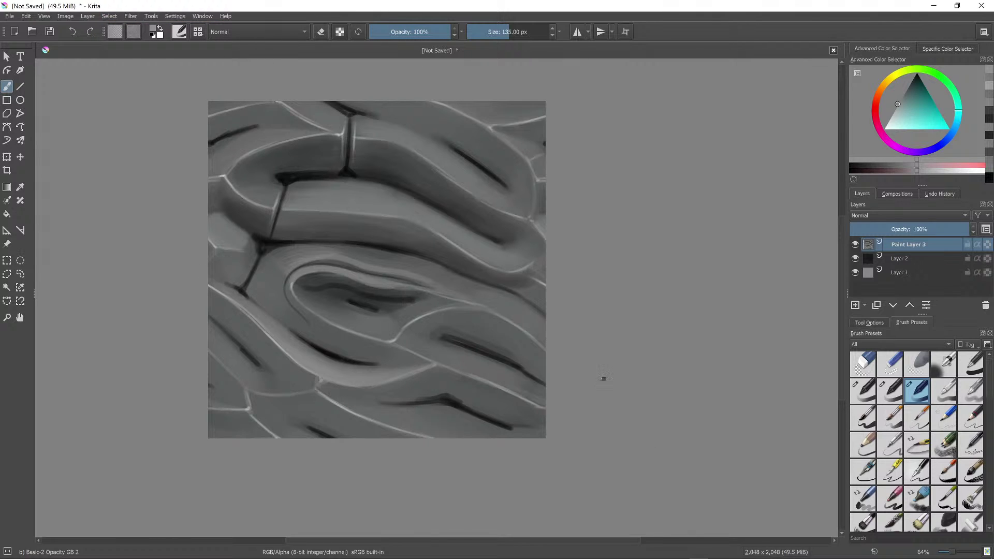
drag(604, 364, 593, 335)
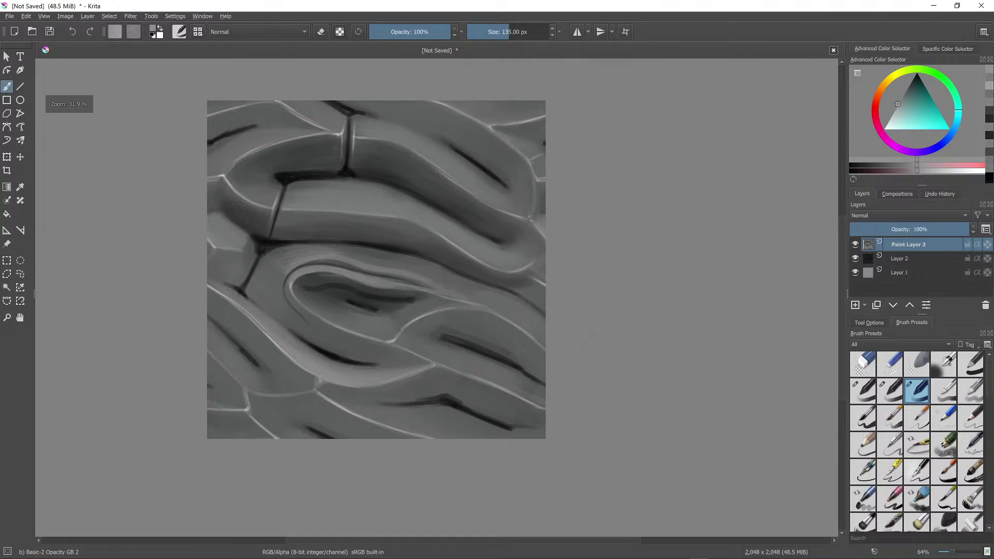
Step: Outline the oval fold's lower inner wall with a freehand selection and shade it with sampled greys, lighter towards its outer edge
click(20, 274)
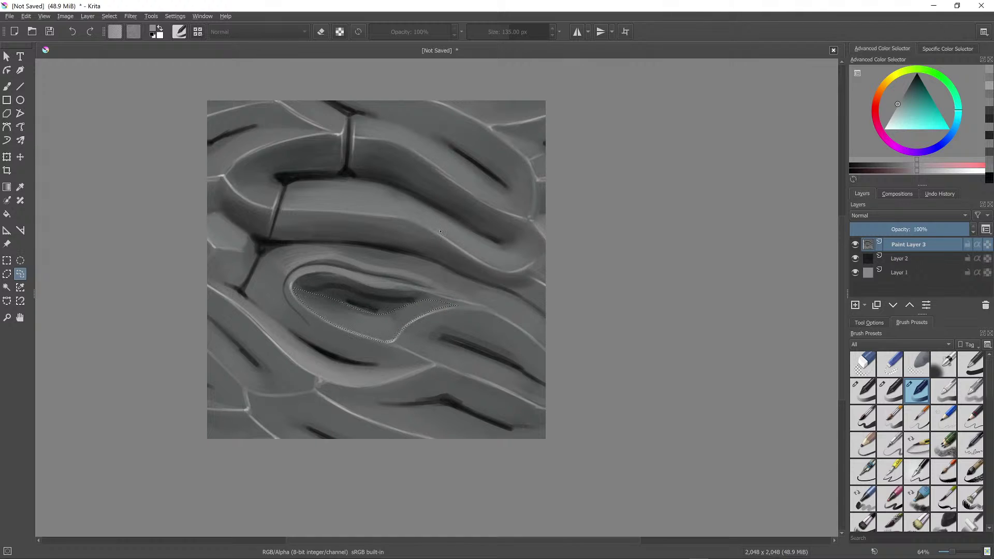
key(b)
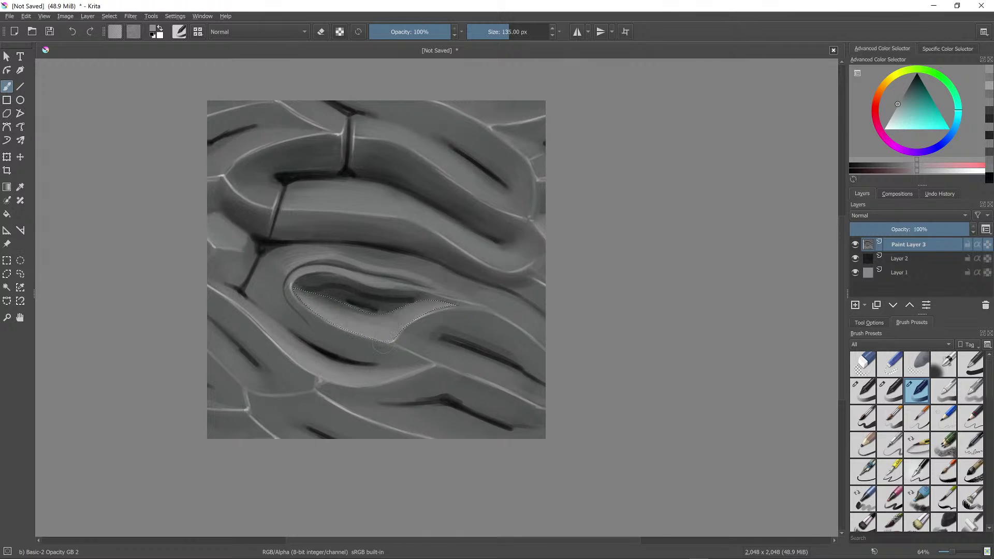
ctrl+click(375, 301)
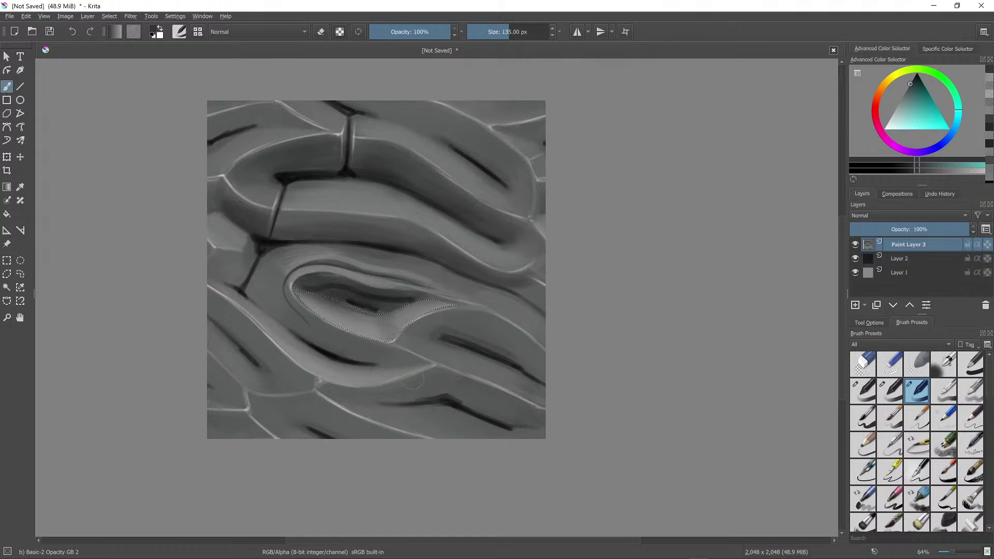
ctrl+click(393, 324)
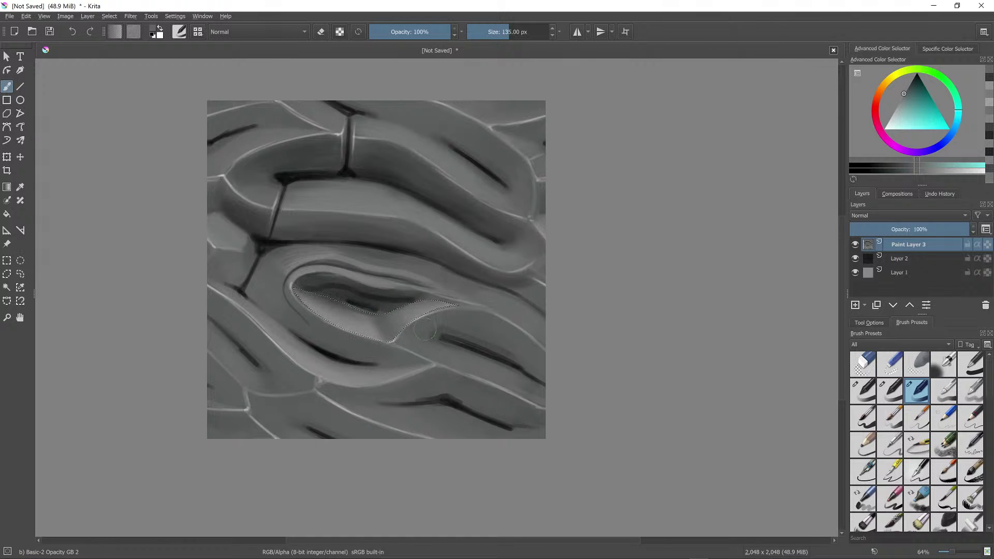
ctrl+click(372, 324)
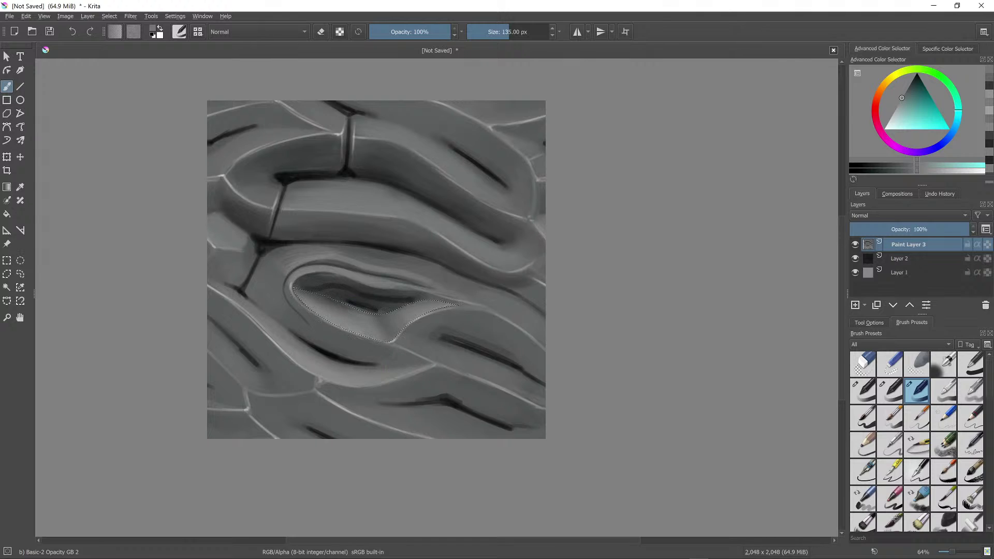
ctrl+click(349, 322)
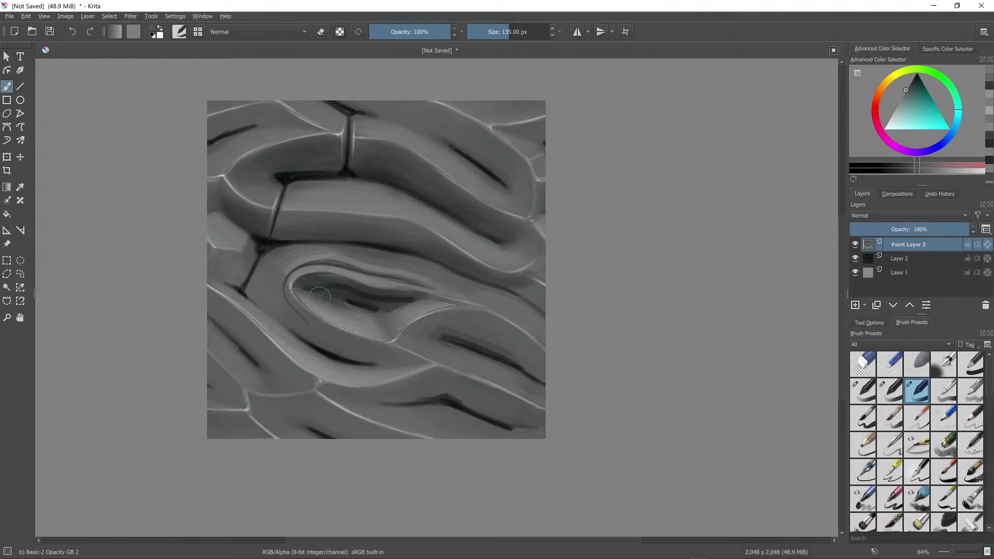
ctrl+click(346, 325)
drag(348, 324, 381, 335)
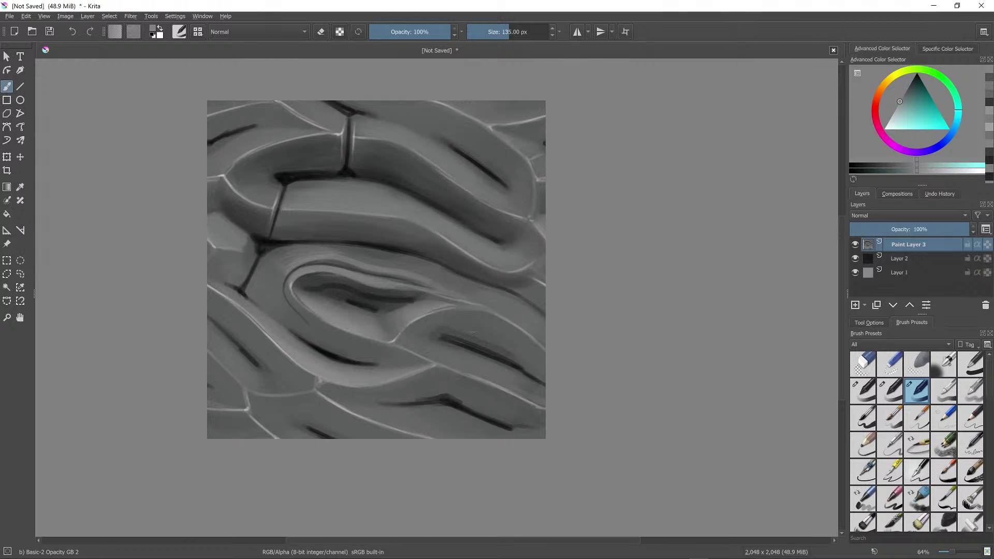
Step: Reduce the brush to 63 px and smooth the dark hollow inside the oval fold with sampled dark greys, blending its black marks
scroll(522, 324, down, 5)
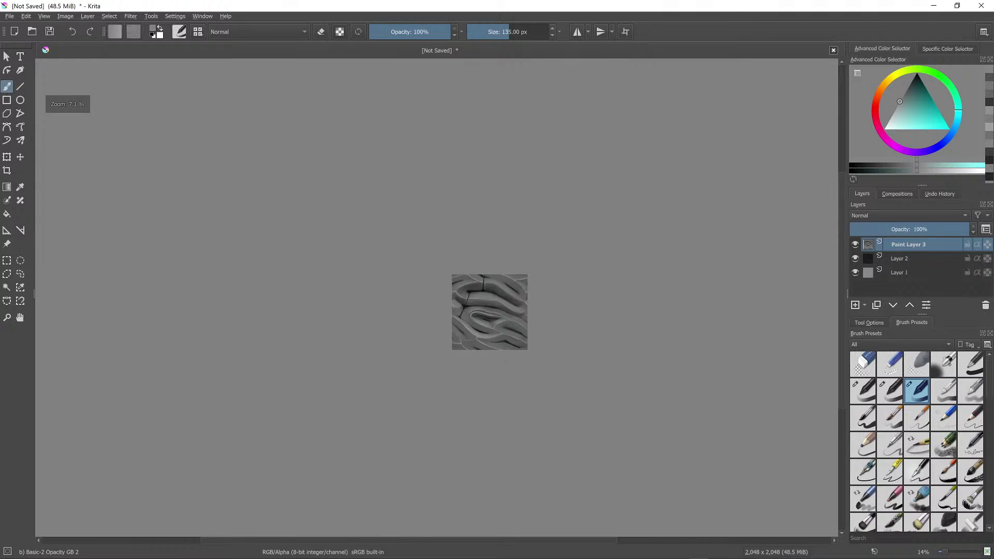
scroll(496, 311, up, 5)
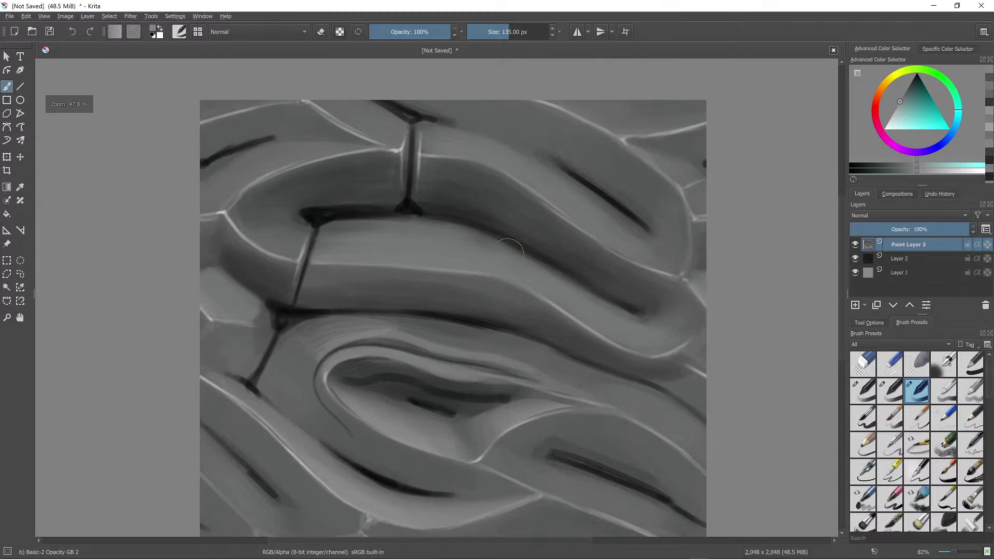
ctrl+click(376, 375)
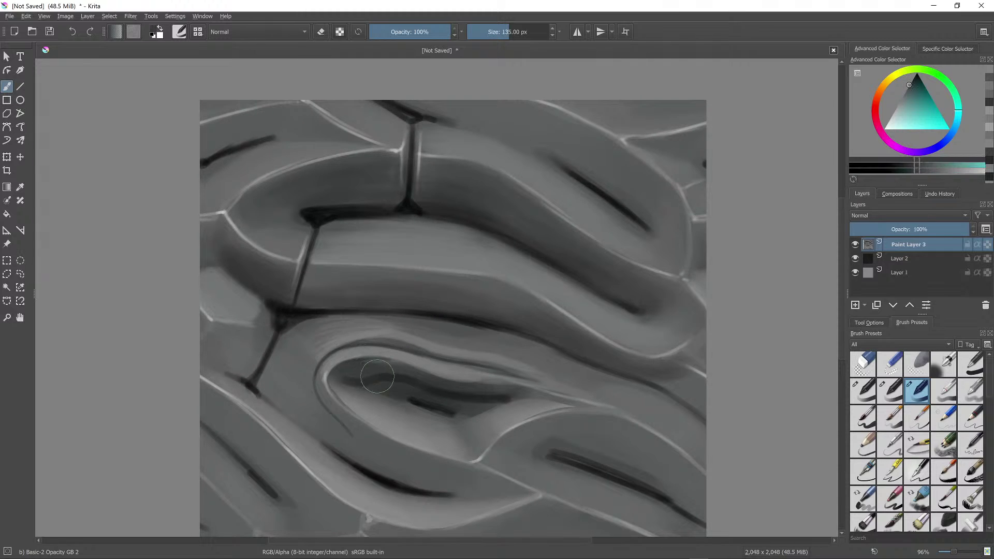
key(bracketleft)
key(bracketleft)
key(bracketleft)
key(bracketleft)
key(bracketleft)
key(bracketleft)
key(bracketleft)
key(bracketleft)
key(bracketleft)
key(bracketleft)
key(bracketleft)
mouse_move(373, 378)
mouse_down()
mouse_move(497, 396)
mouse_move(345, 377)
mouse_move(415, 384)
mouse_move(375, 370)
mouse_up()
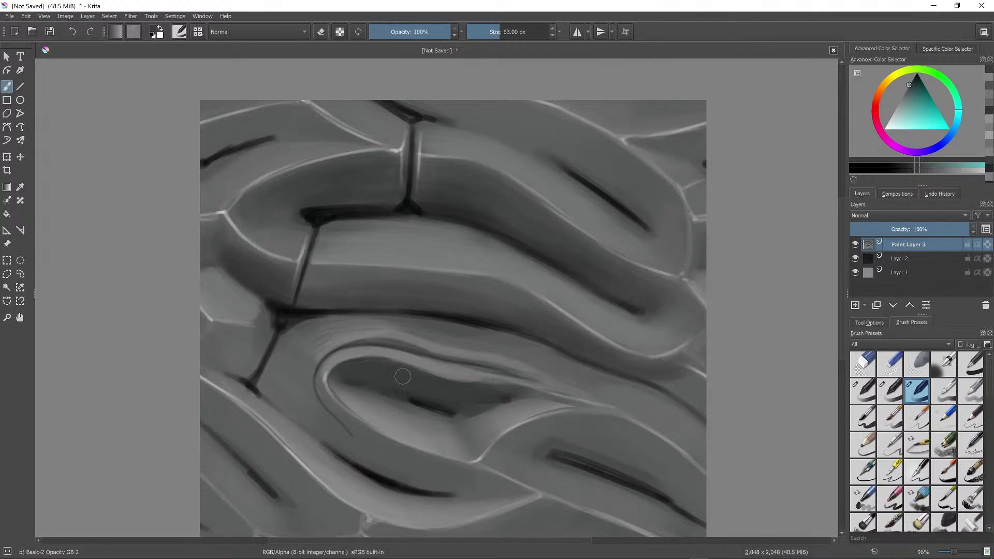
ctrl+click(424, 402)
drag(388, 392, 456, 411)
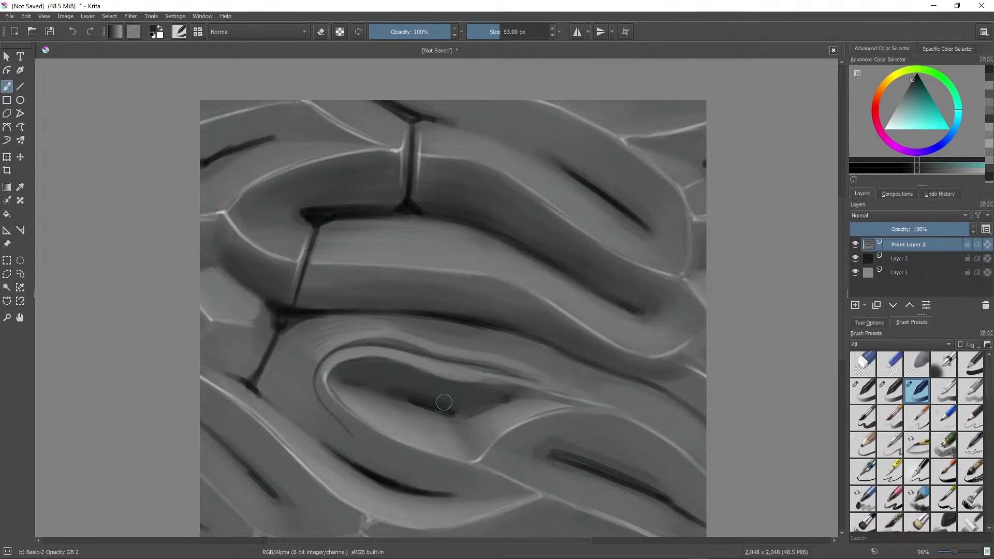
ctrl+click(443, 403)
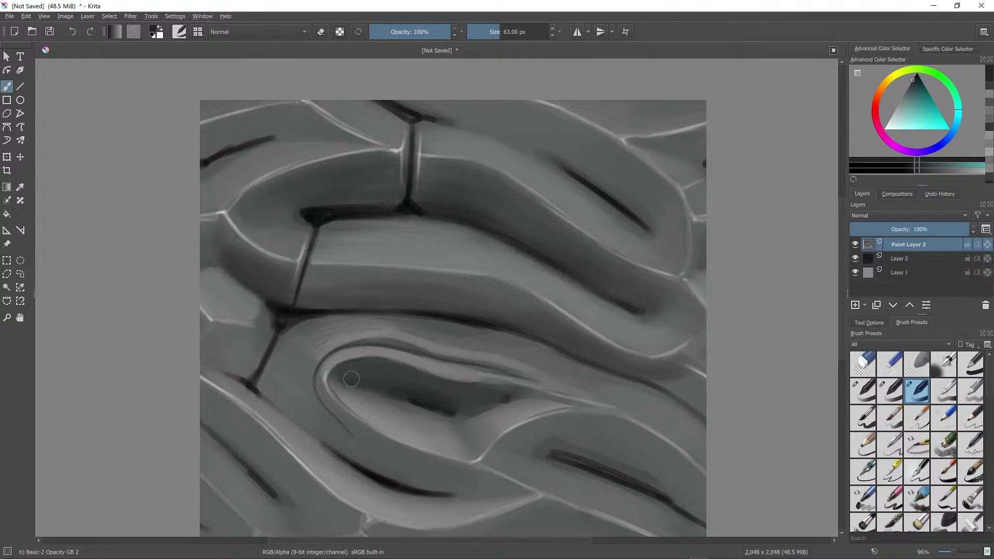
mouse_move(351, 379)
mouse_down()
mouse_move(466, 402)
mouse_move(450, 399)
mouse_move(457, 411)
mouse_move(339, 376)
mouse_move(444, 401)
mouse_move(372, 386)
mouse_up()
Step: Paint over the pale rim and dark line around the oval fold's upper edge with sampled mid greys, enlarging the brush to 84 px
scroll(548, 351, down, 3)
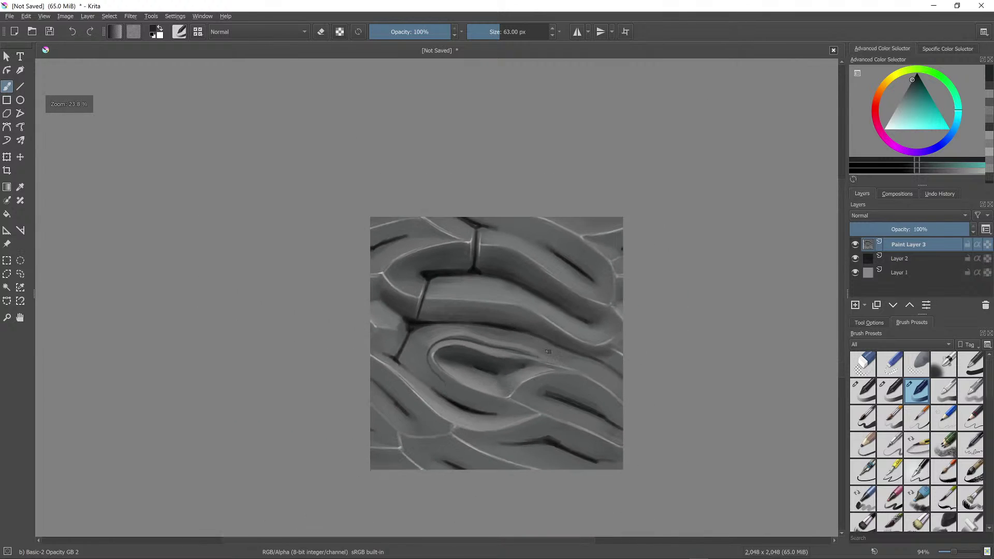
scroll(548, 352, down, 1)
scroll(482, 311, up, 4)
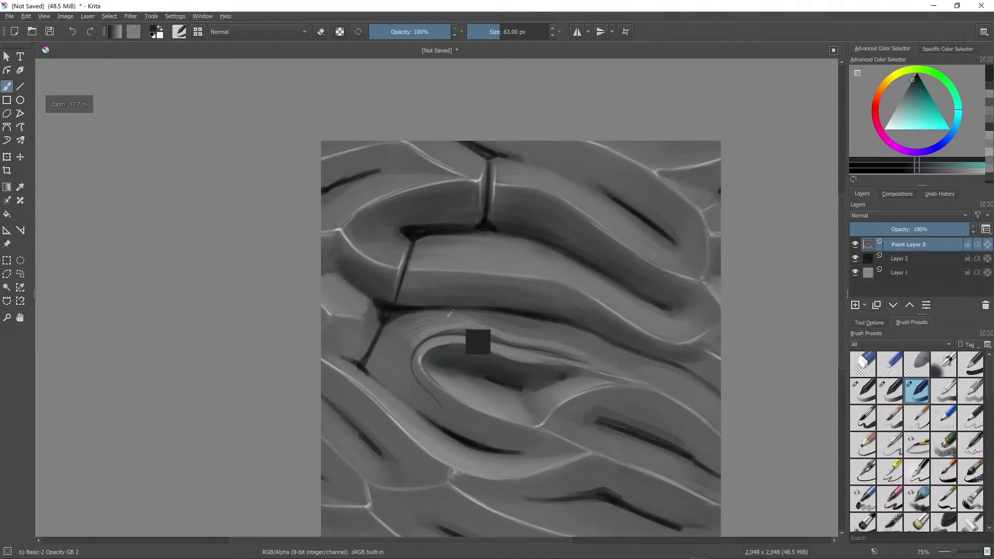
ctrl+click(440, 344)
mouse_move(422, 342)
mouse_down()
mouse_move(486, 335)
mouse_move(527, 347)
mouse_move(461, 300)
mouse_move(564, 356)
mouse_up()
key(])
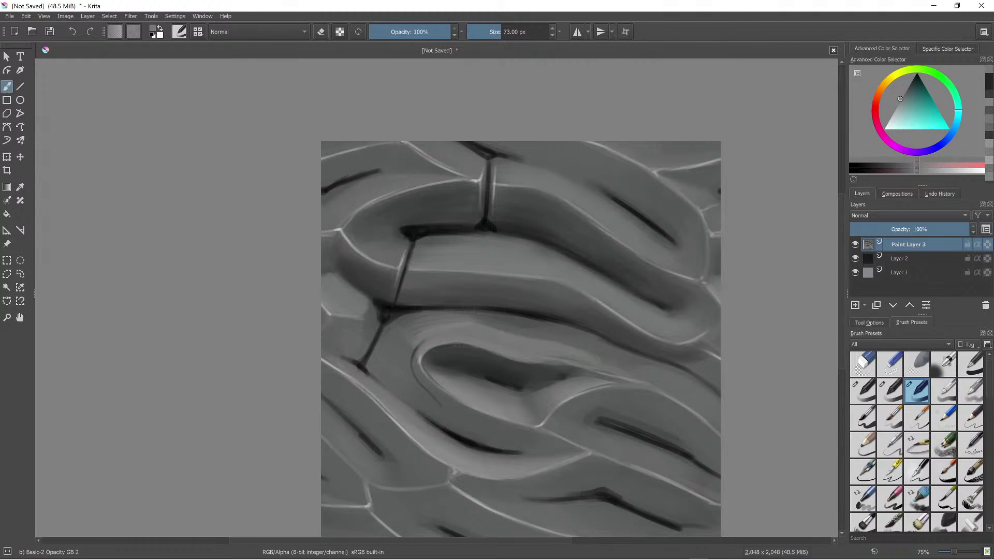
drag(492, 326, 533, 333)
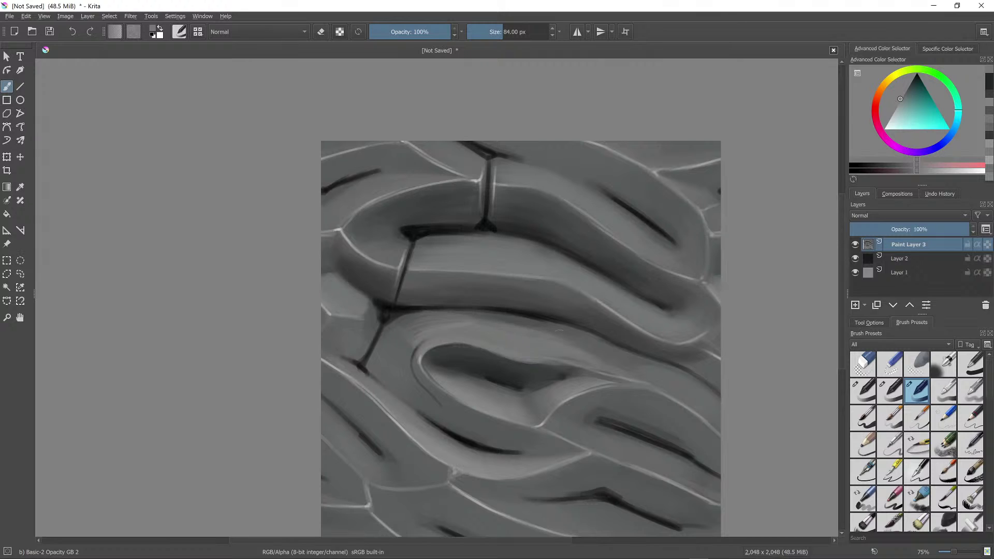
ctrl+click(612, 369)
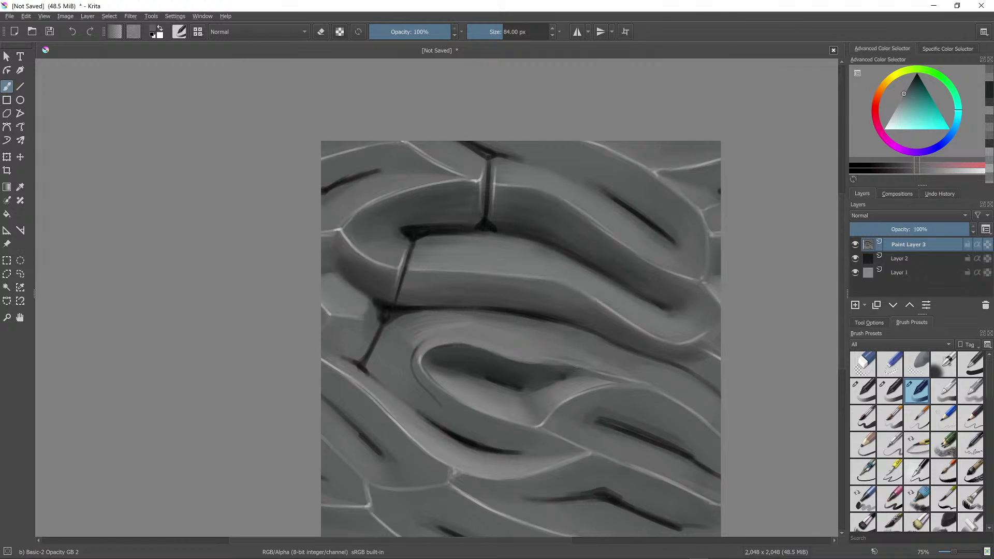
ctrl+click(431, 336)
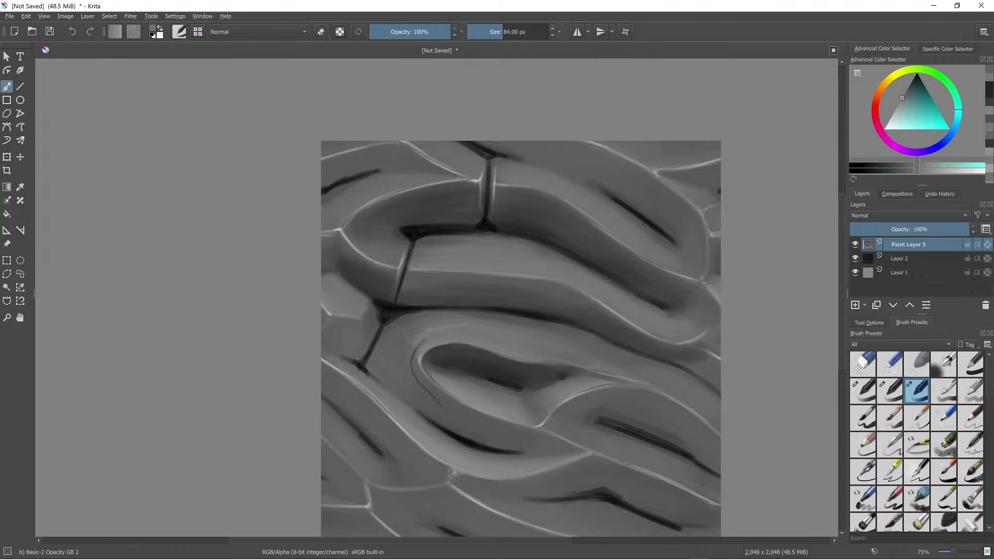
drag(415, 351, 429, 330)
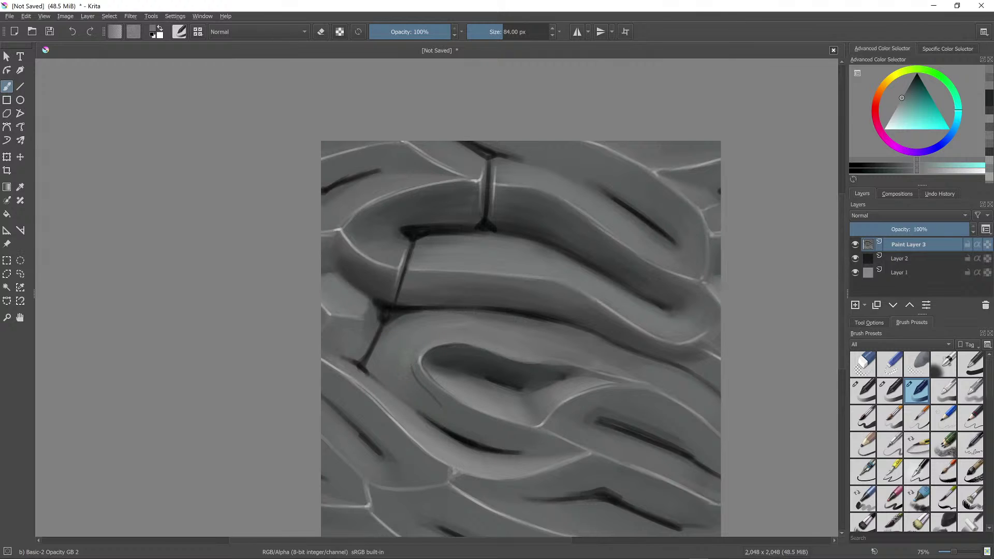
Step: Darken the ridge between the oval fold's lower left side and the curved black groove, blending it upwards with sampled greys
ctrl+click(446, 353)
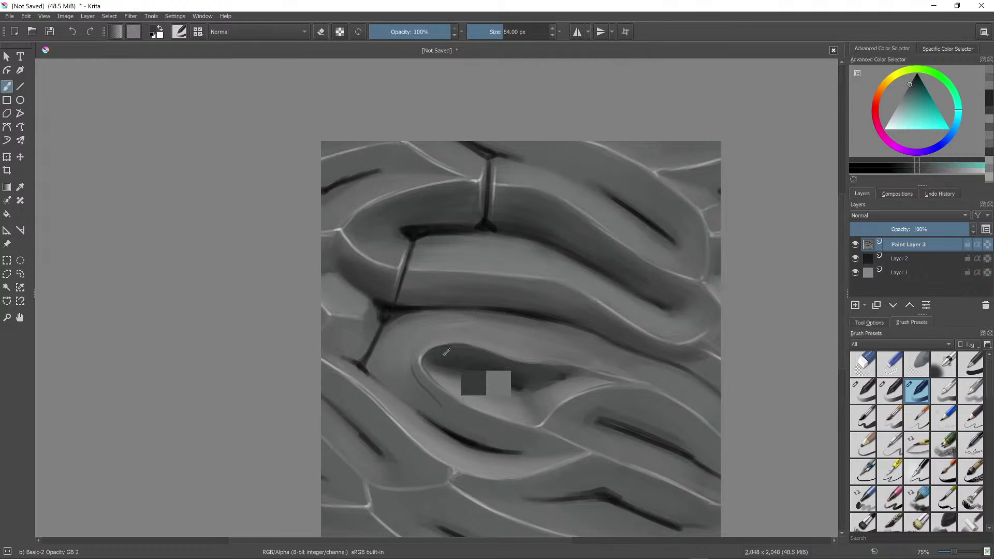
drag(389, 372, 452, 424)
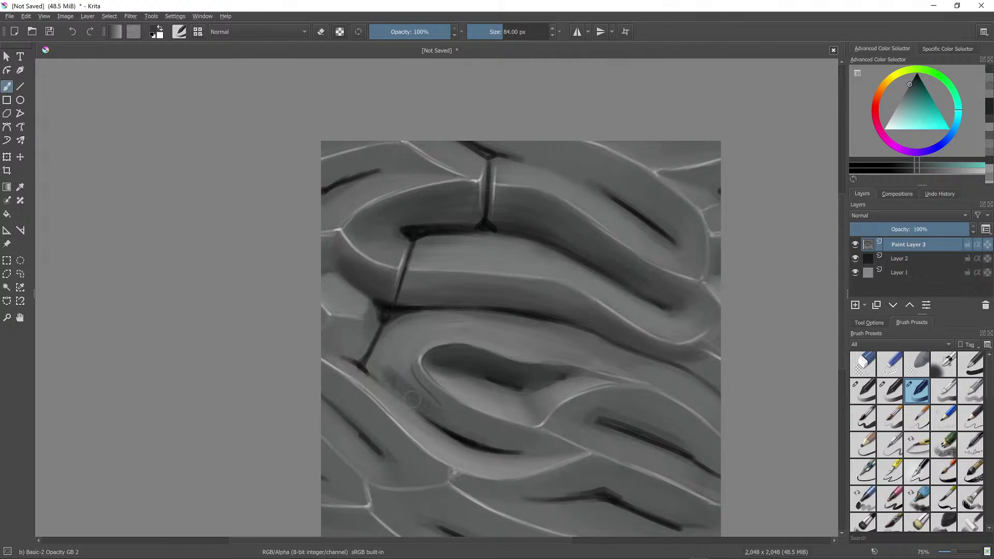
ctrl+click(420, 394)
drag(405, 392, 456, 426)
drag(407, 374, 453, 414)
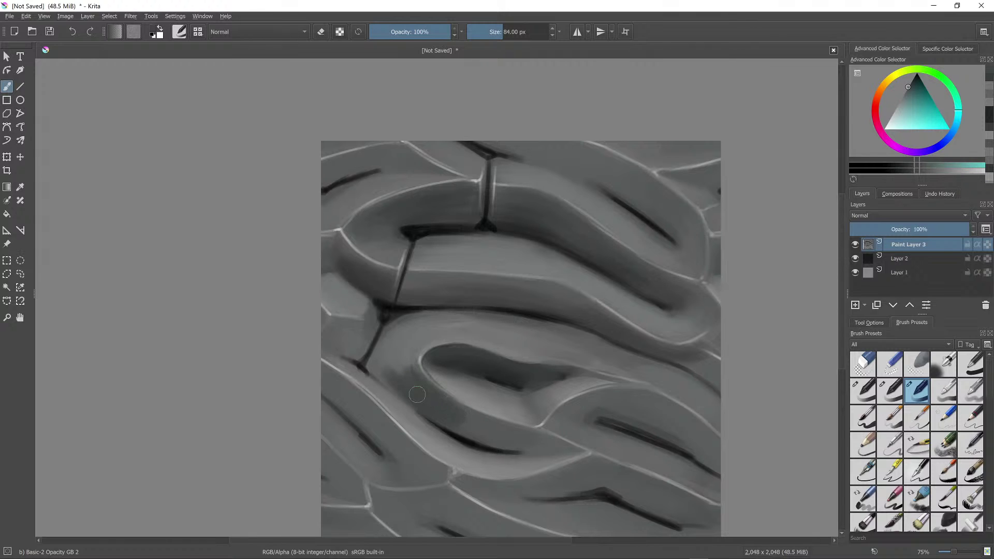
ctrl+click(404, 374)
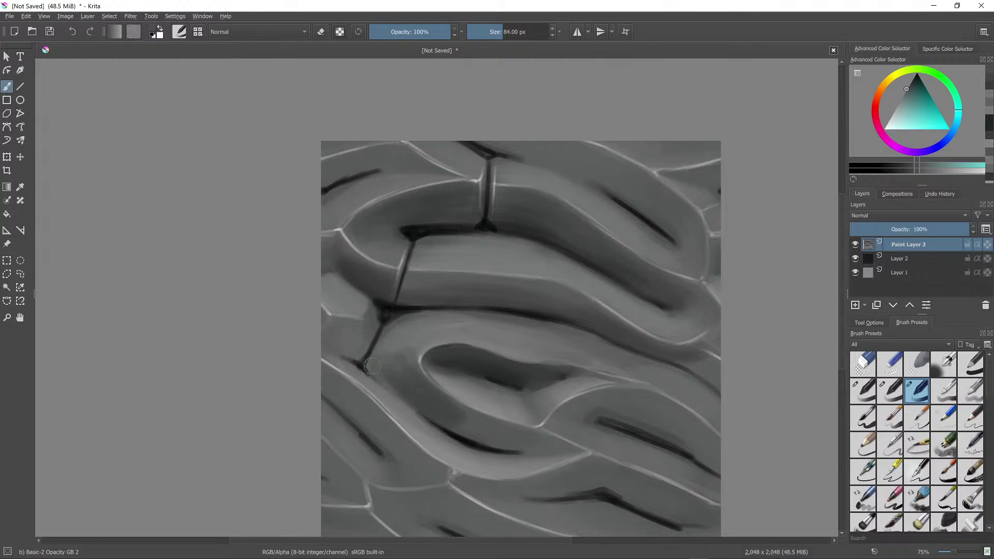
drag(405, 388, 392, 353)
ctrl+click(412, 355)
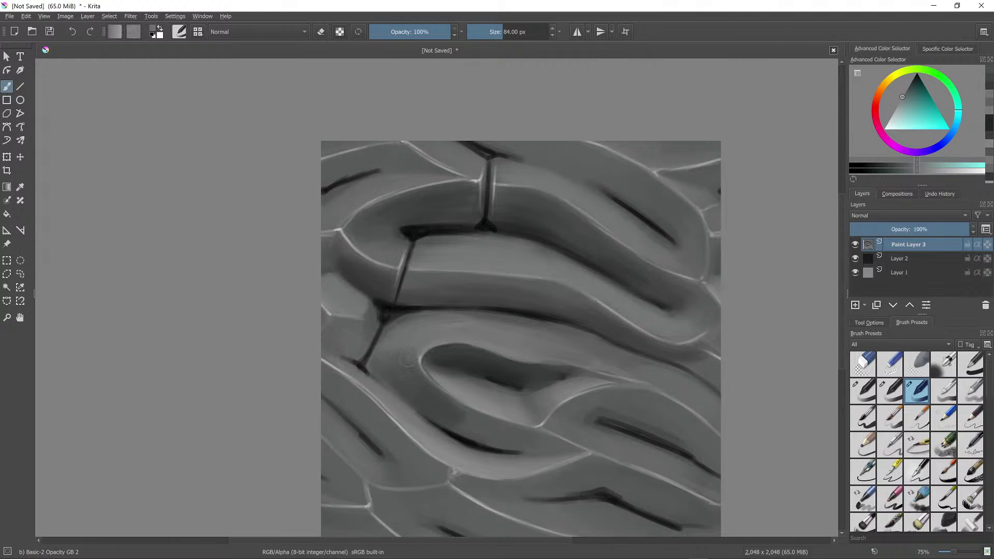
Step: Reduce the brush to 30 px, paint a pale crease from the short diagonal crack to the oval fold's left tip, and soften it with sampled grey
scroll(510, 355, down, 4)
scroll(509, 355, up, 5)
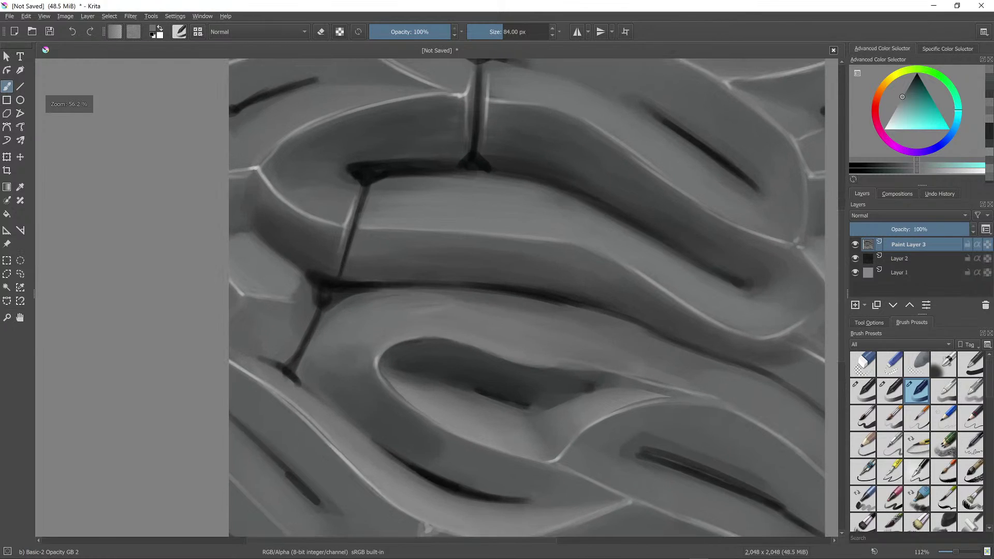
ctrl+click(371, 362)
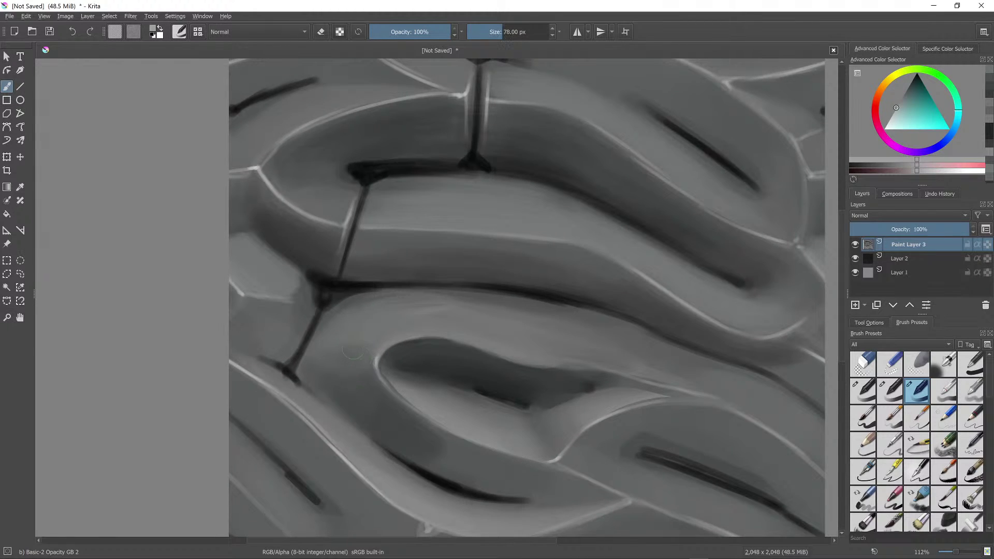
key(bracketleft)
key(bracketleft)
key(bracketleft)
key(bracketleft)
key(bracketleft)
key(bracketleft)
key(bracketleft)
key(bracketleft)
key(bracketleft)
key(bracketleft)
key(bracketleft)
key(bracketleft)
key(bracketleft)
mouse_move(374, 359)
mouse_down()
mouse_move(306, 346)
mouse_move(372, 359)
mouse_up()
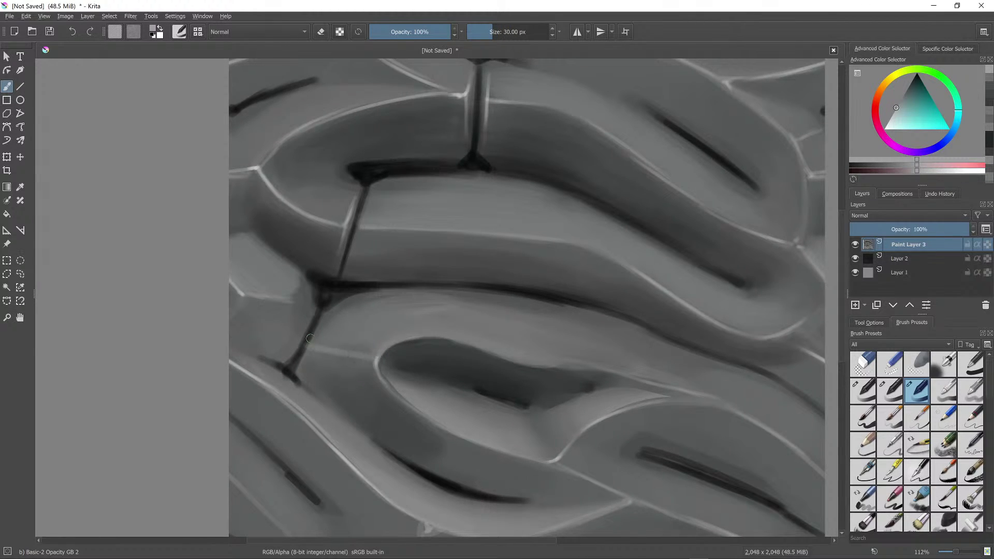
drag(310, 339, 377, 359)
ctrl+click(327, 344)
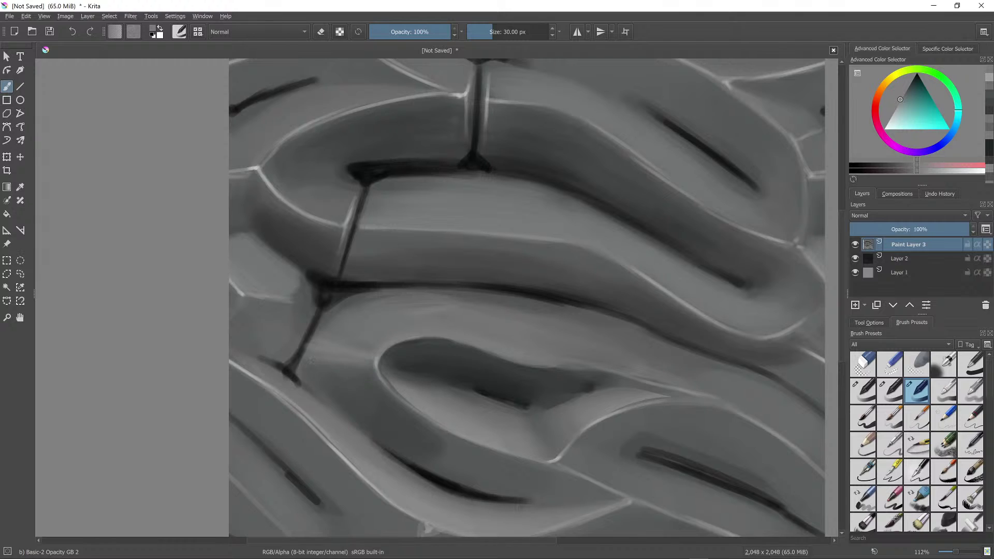
Step: Strengthen the pale crease between the short diagonal crack and the oval fold's left tip with sampled greys, enlarging the brush to 51 px
ctrl+click(377, 361)
ctrl+click(377, 361)
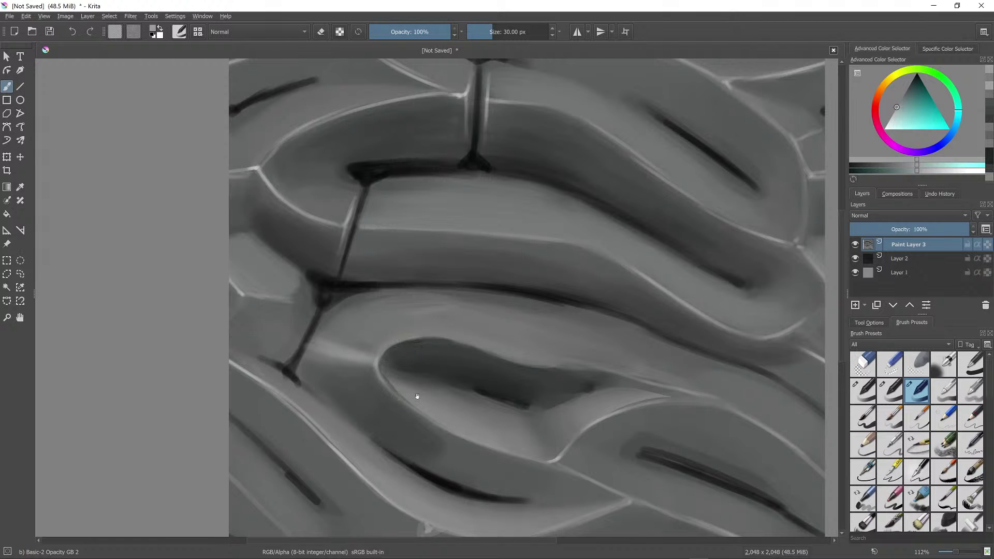
scroll(417, 397, down, 8)
scroll(522, 363, up, 6)
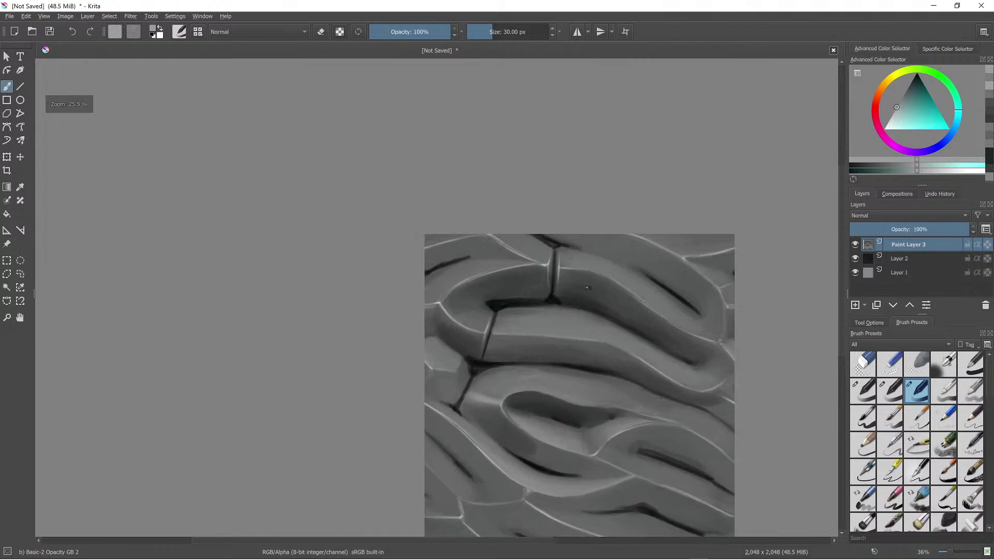
ctrl+click(501, 430)
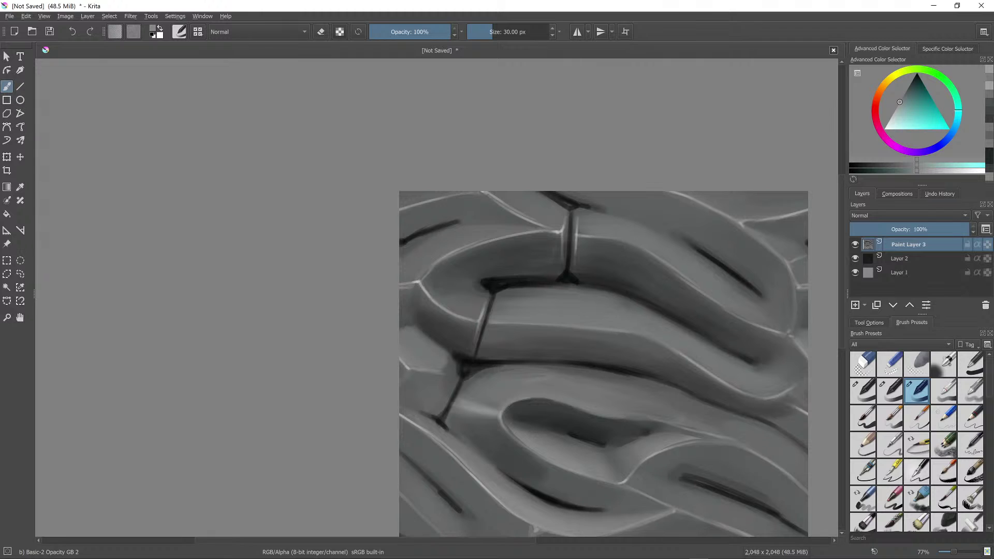
key(bracketright)
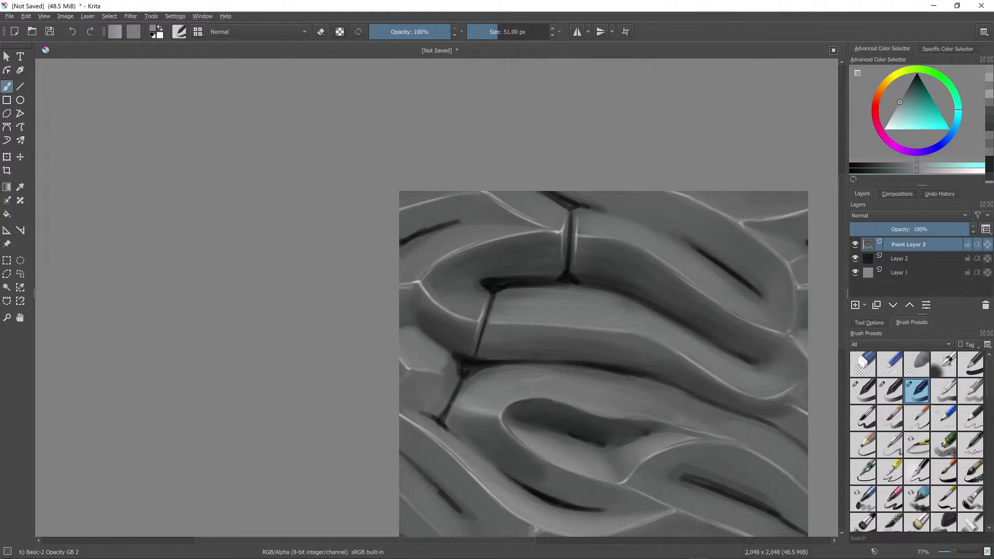
scroll(616, 389, down, 3)
scroll(616, 388, up, 1)
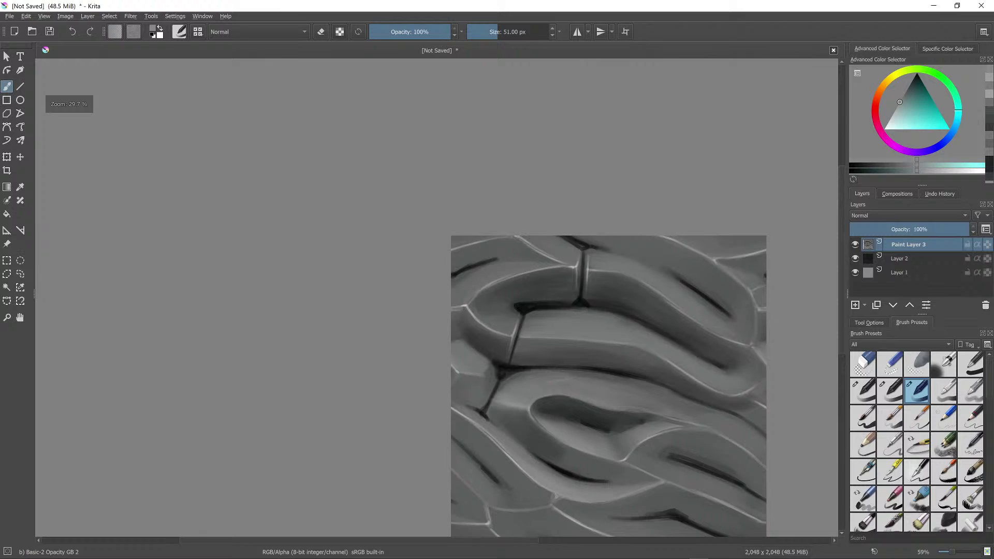
Step: Enlarge the brush to 110 px and blend the pale crease into the rounded ridge around the oval fold's left end with sampled greys
ctrl+click(504, 370)
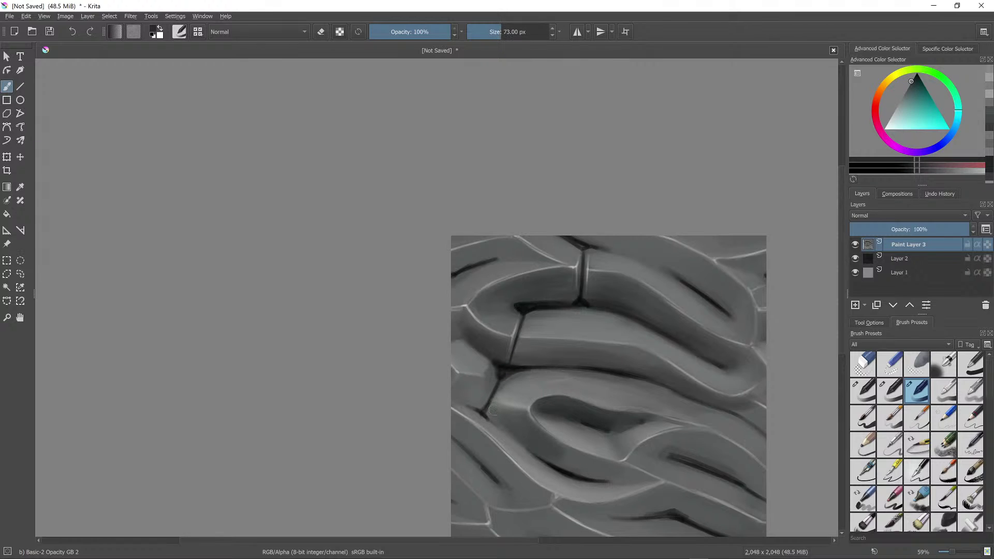
key(bracketright)
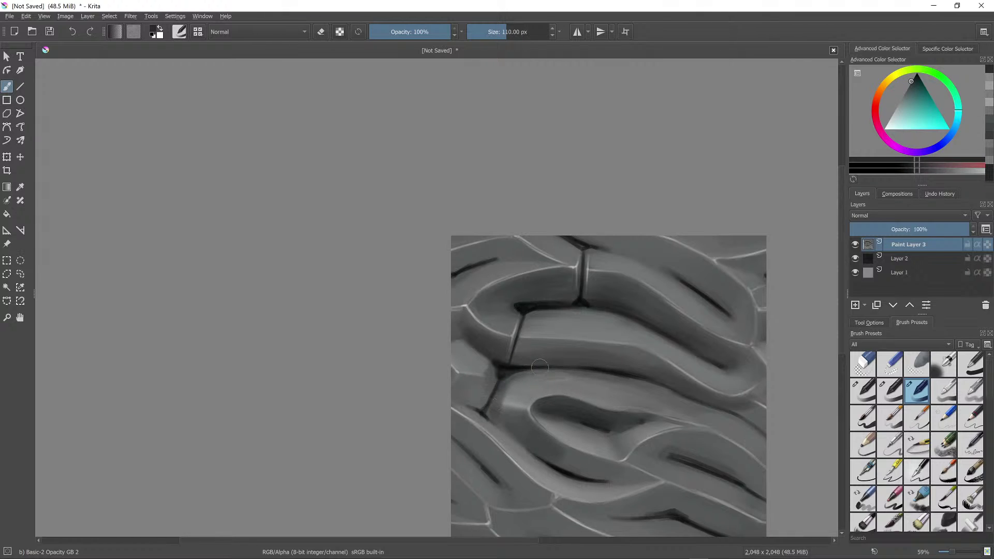
ctrl+click(502, 403)
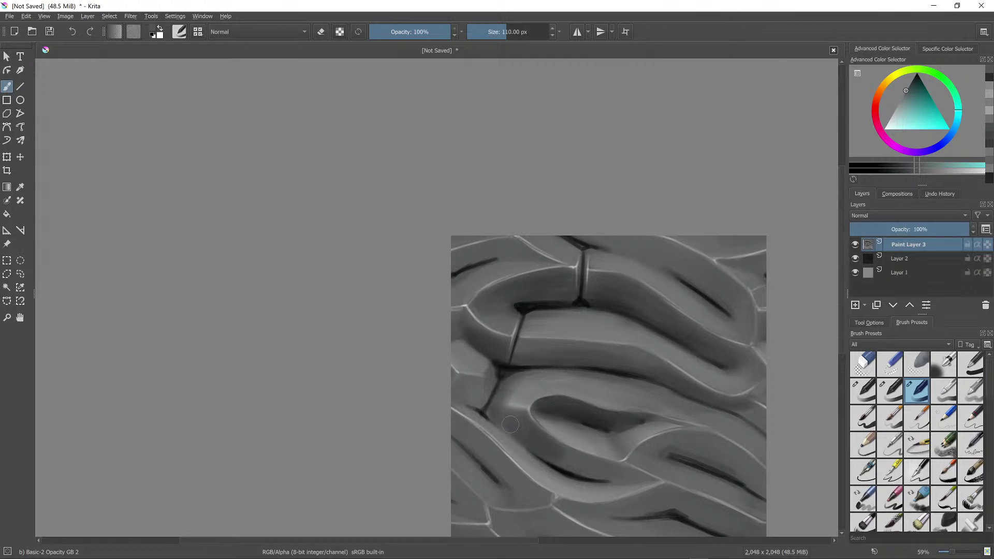
ctrl+click(512, 402)
ctrl+click(518, 430)
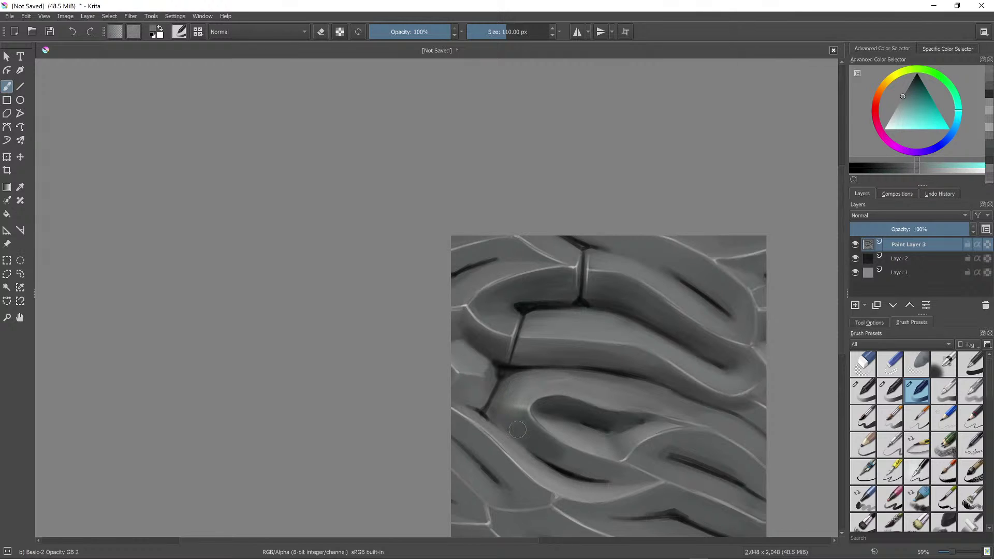
ctrl+click(523, 402)
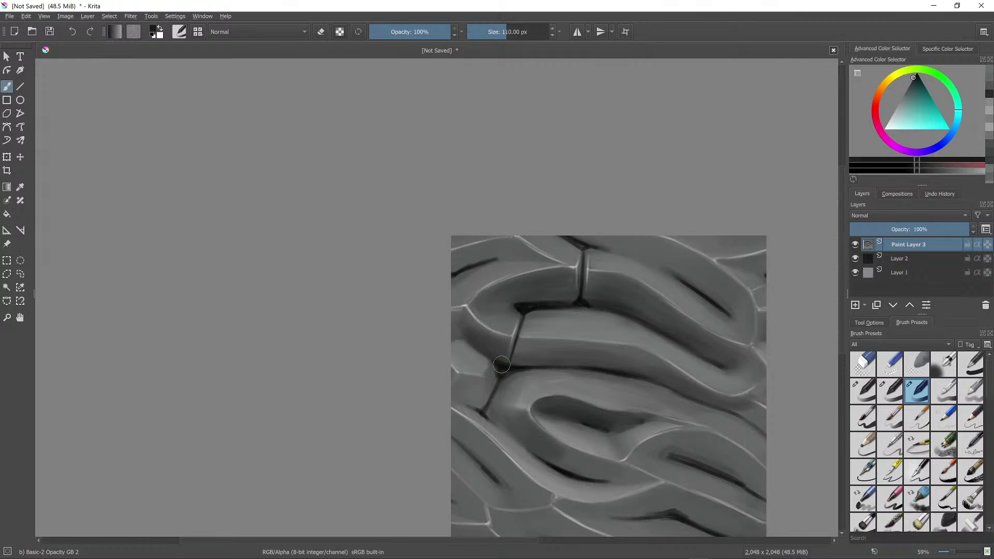
Step: Reduce the brush to 47 px and darken the short diagonal crack up to its junction with the long groove
key(bracketleft)
key(bracketleft)
key(bracketleft)
key(bracketleft)
key(bracketleft)
key(bracketleft)
key(bracketleft)
key(bracketleft)
key(bracketleft)
key(bracketleft)
key(bracketleft)
drag(487, 409, 507, 369)
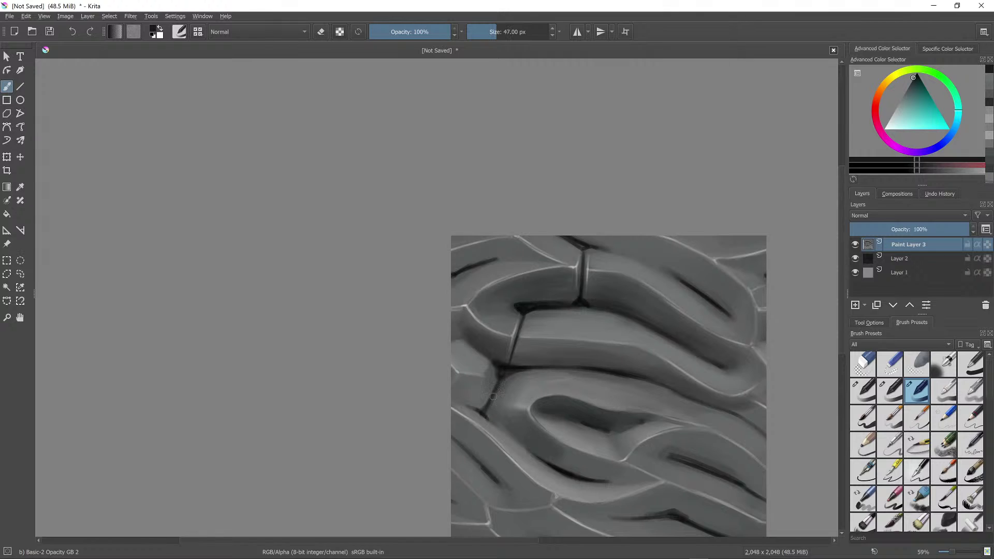
Step: Set the brush to 55 px and soften the short diagonal crack's edge and upper junction with sampled dark greys and near-black
key(bracketright)
ctrl+click(498, 425)
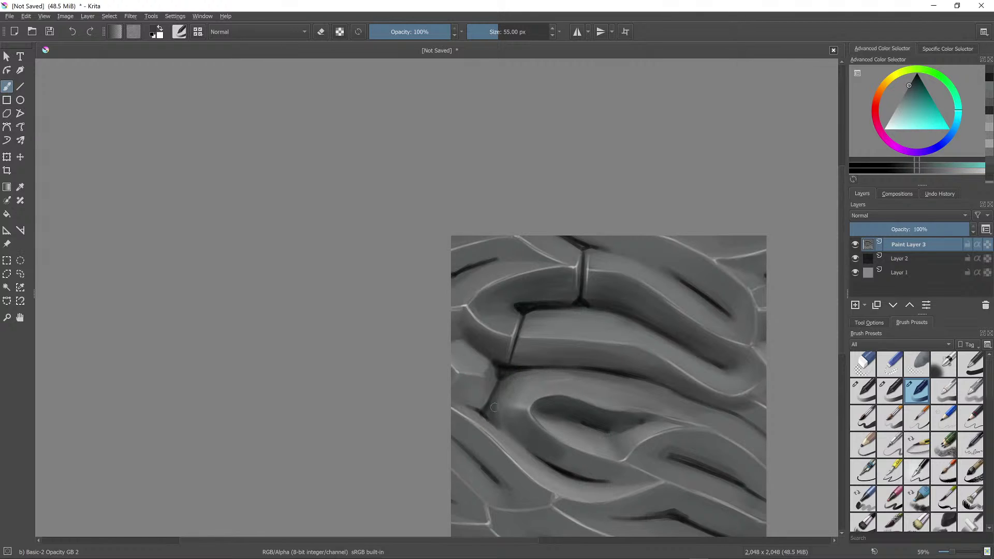
ctrl+click(504, 381)
drag(504, 379, 523, 371)
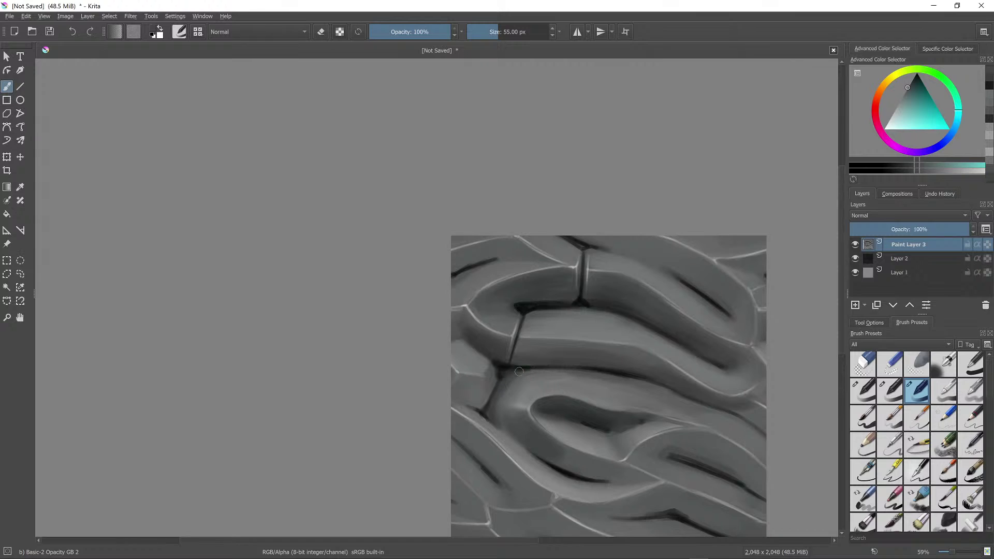
ctrl+click(509, 370)
ctrl+click(503, 377)
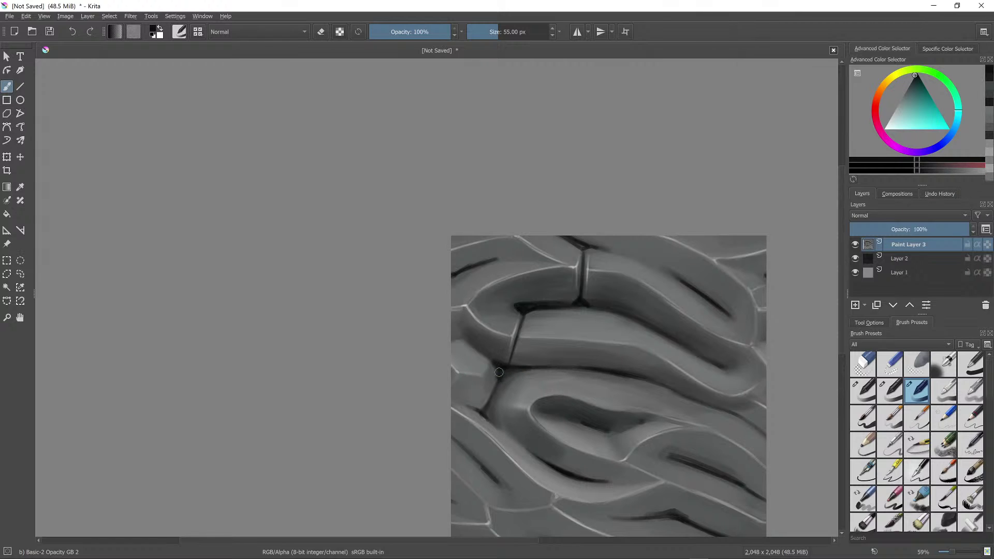
drag(492, 372, 501, 369)
key(ctrl)
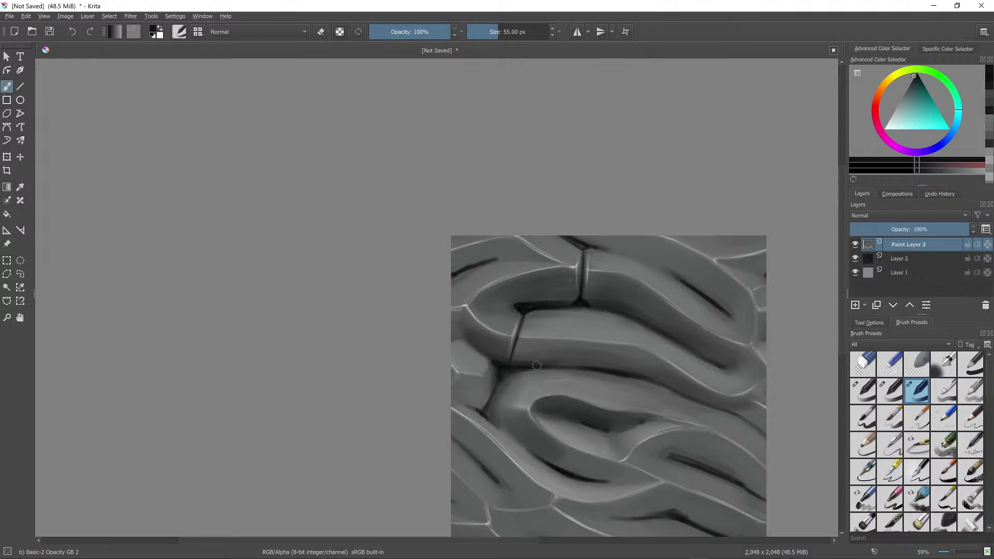
Step: Deepen the junction shadow where the crack meets the long groove and darken the crack's lower end with sampled dark tones
scroll(572, 336, down, 4)
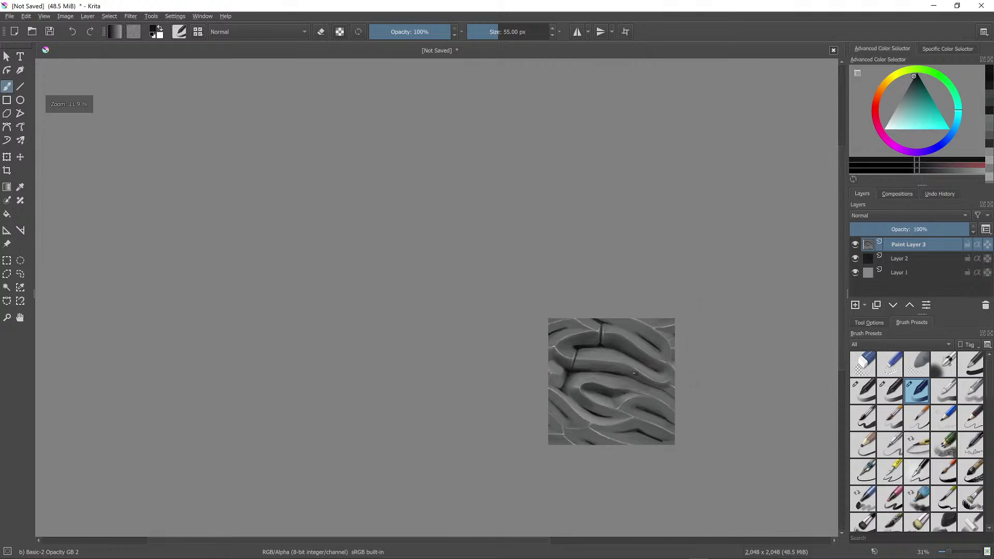
scroll(624, 335, up, 5)
ctrl+click(573, 384)
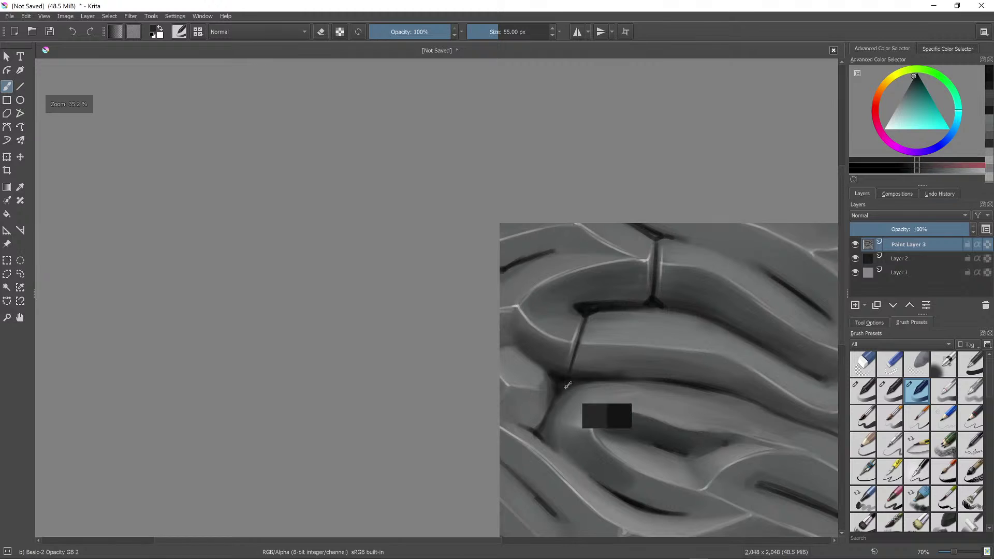
ctrl+click(573, 383)
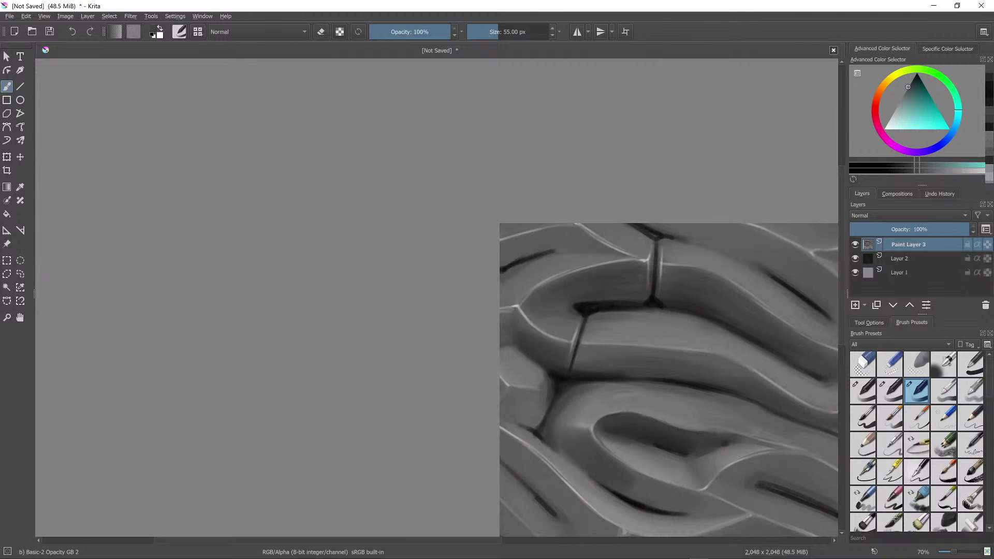
ctrl+click(565, 384)
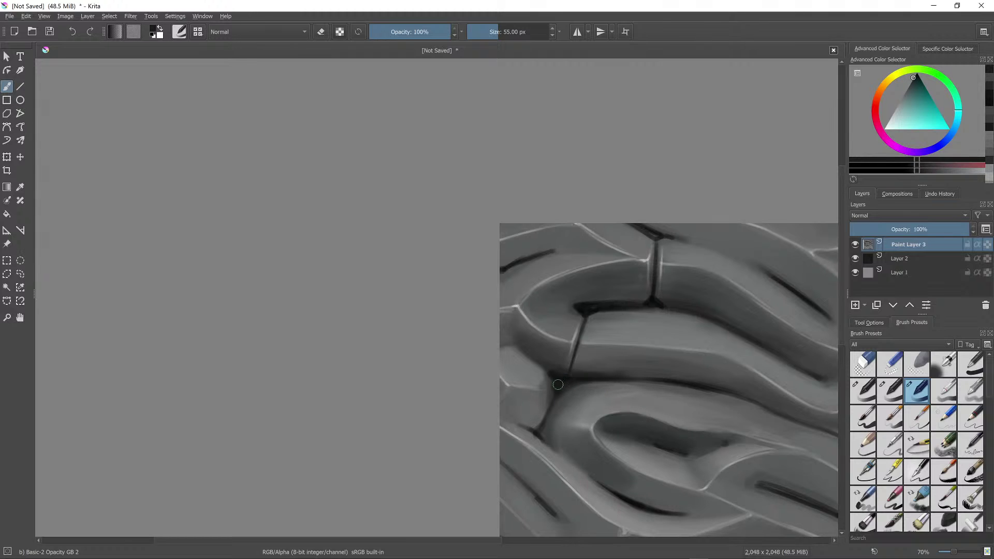
ctrl+click(542, 429)
drag(538, 431, 532, 423)
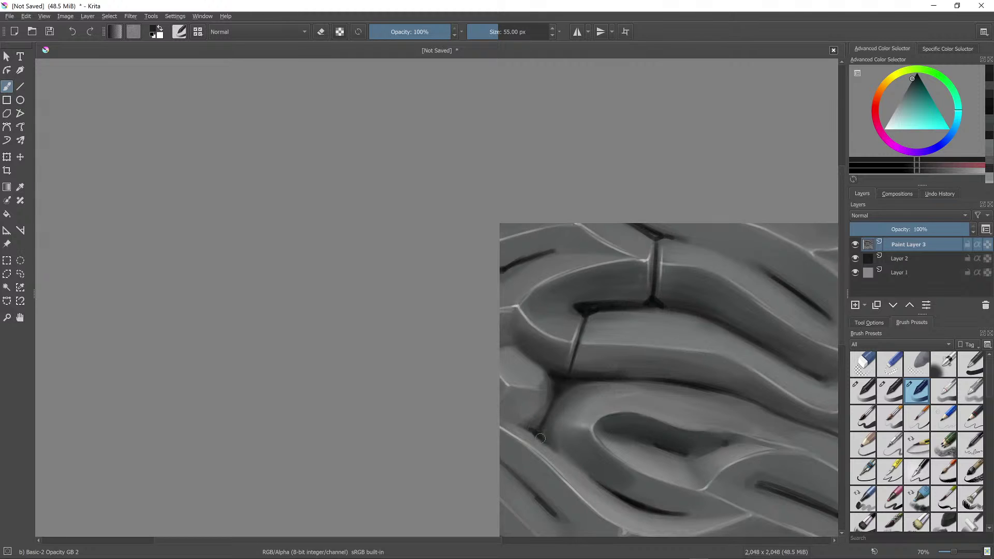
Step: Enlarge the brush to 110 px and broaden the dark shadow along the long groove above the oval fold with sampled near-black
scroll(651, 416, down, 7)
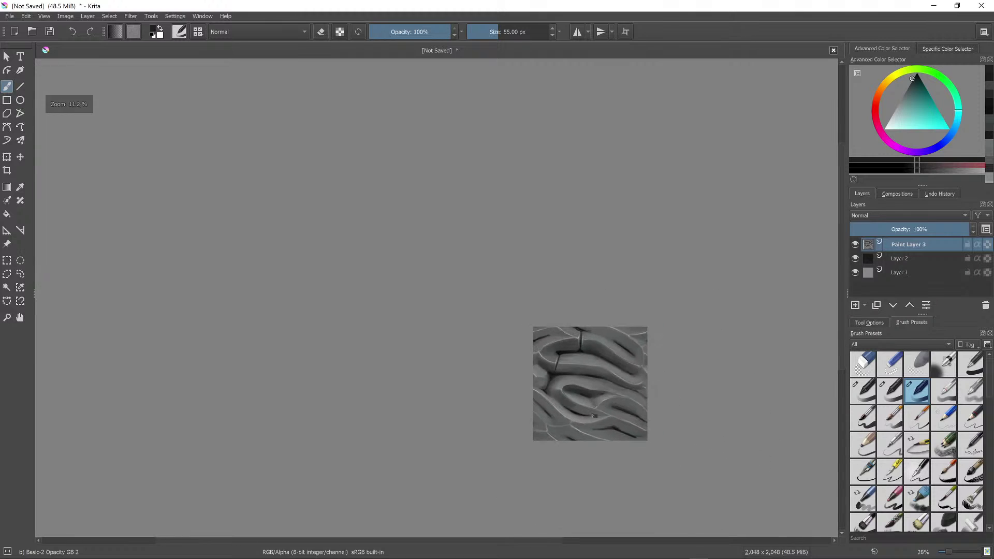
drag(624, 363, 490, 228)
ctrl+click(315, 290)
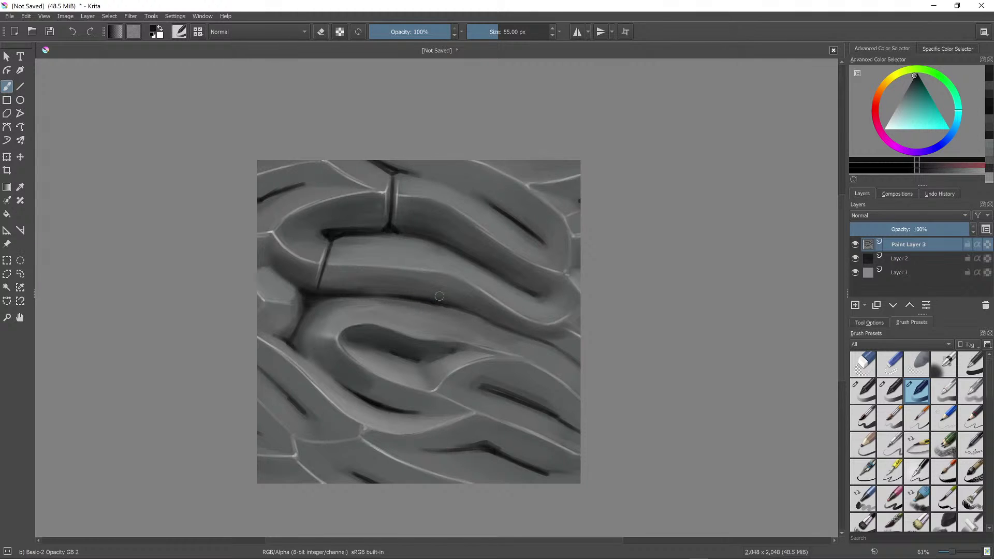
shift+drag(439, 297, 461, 296)
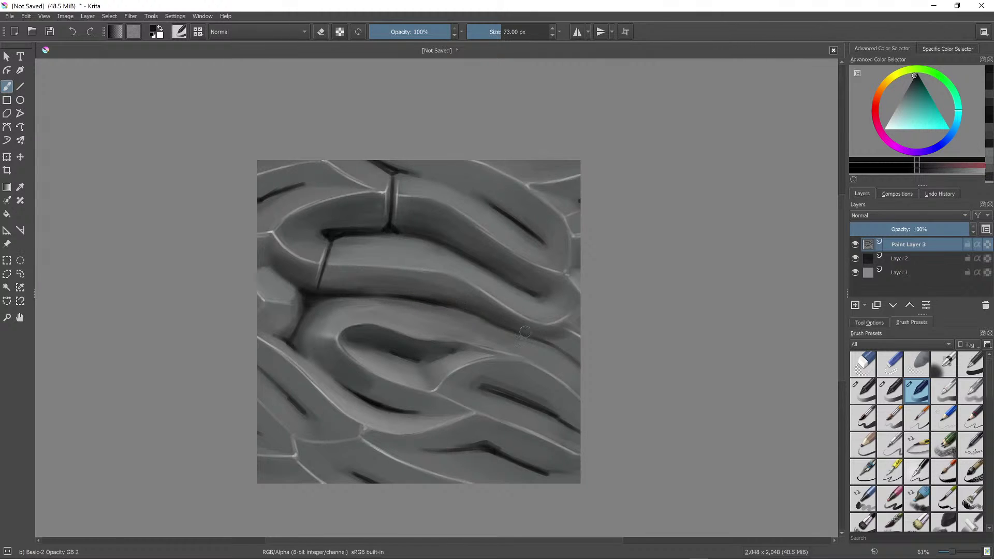
key(bracketright)
key(bracketright)
key(bracketright)
mouse_move(359, 293)
mouse_down()
mouse_move(461, 299)
mouse_move(454, 294)
mouse_up()
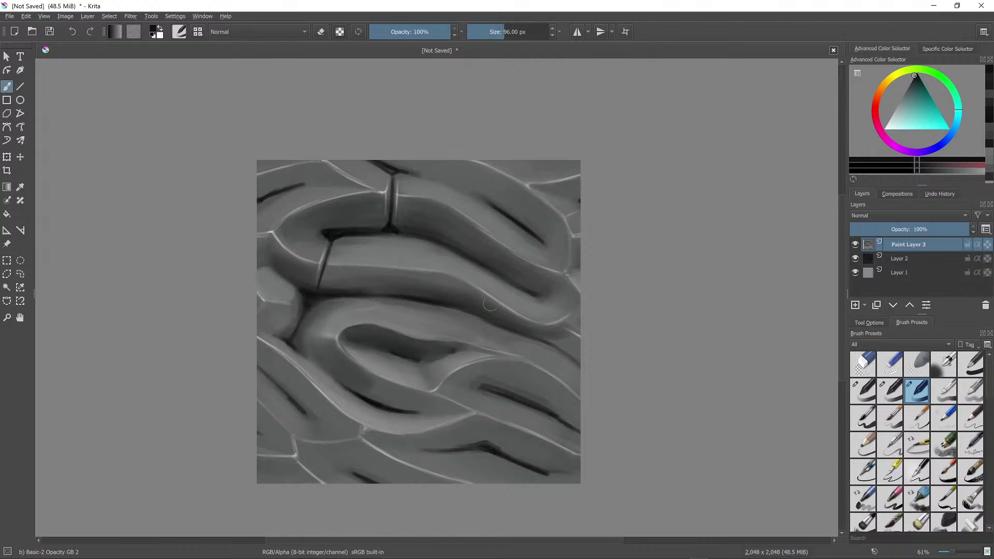
key(bracketright)
key(bracketright)
key(bracketright)
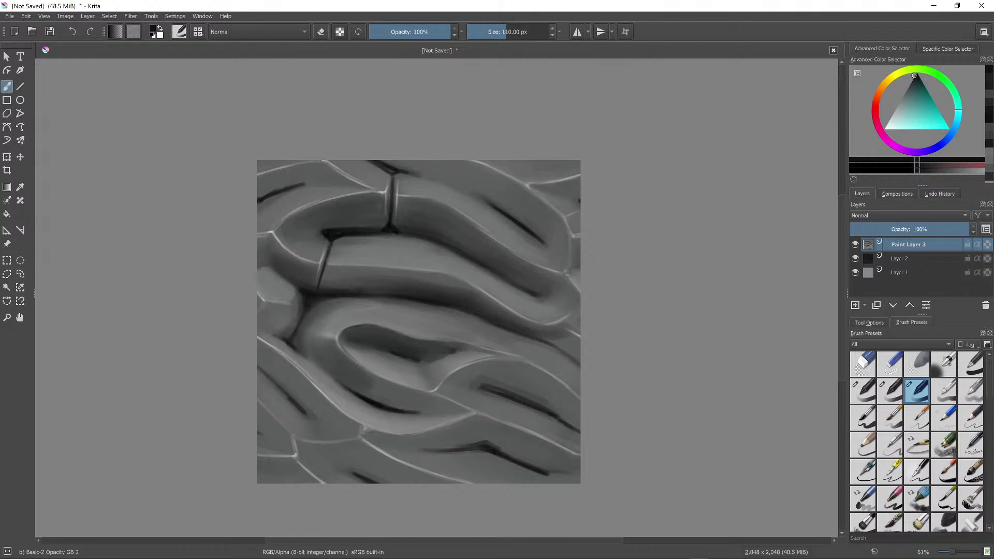
Step: Turn on wrap-around mode and blend the long groove's shadow across the tile seam beneath the faceted lump with sampled dark greys
key(w)
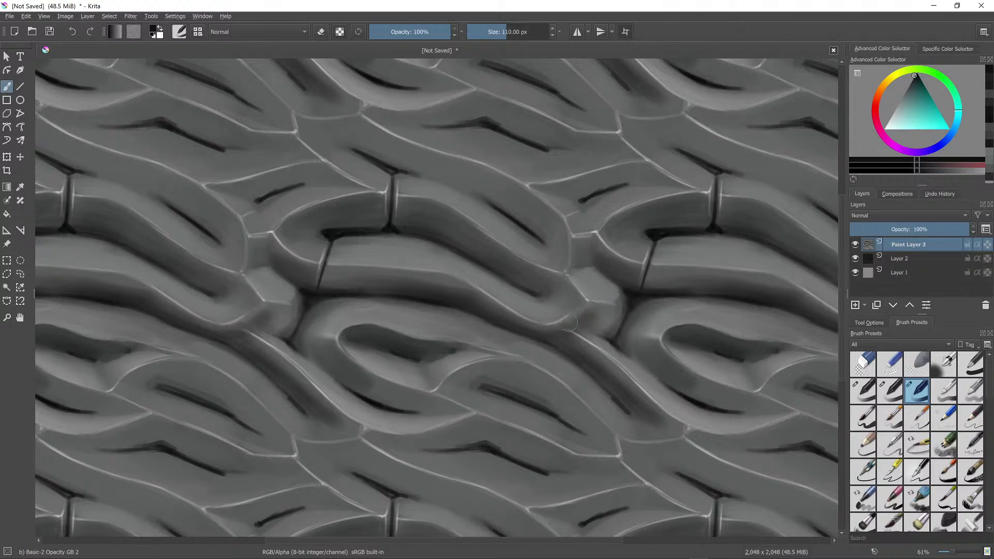
mouse_move(609, 321)
mouse_down()
mouse_move(623, 303)
mouse_move(592, 325)
mouse_move(628, 297)
mouse_move(589, 311)
mouse_move(621, 294)
mouse_move(614, 316)
mouse_move(564, 340)
mouse_move(624, 312)
mouse_move(566, 329)
mouse_move(618, 317)
mouse_move(621, 304)
mouse_move(616, 325)
mouse_up()
ctrl+click(578, 324)
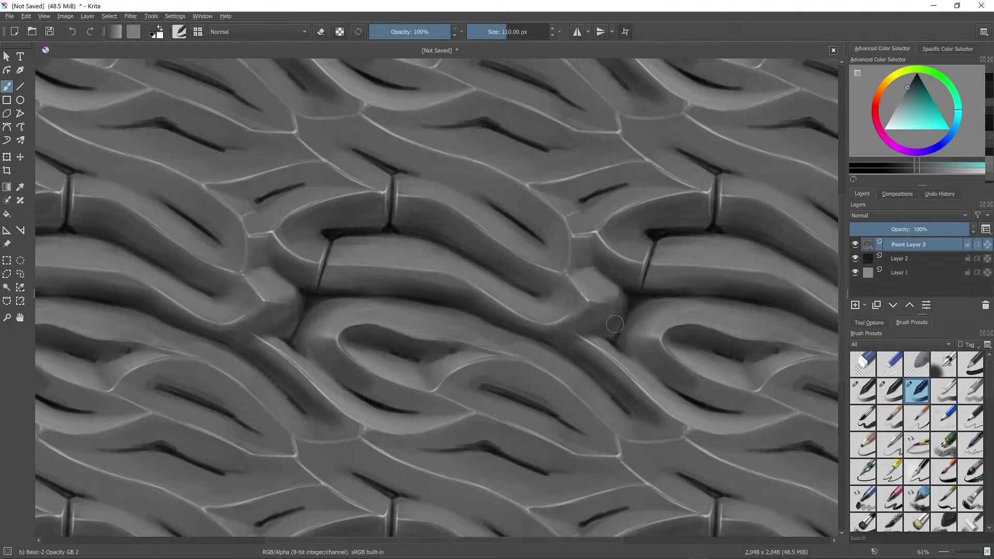
ctrl+click(537, 327)
ctrl+click(537, 328)
mouse_move(540, 333)
mouse_down()
mouse_move(608, 308)
mouse_move(567, 326)
mouse_move(607, 313)
mouse_move(610, 324)
mouse_move(579, 329)
mouse_move(612, 322)
mouse_up()
ctrl+click(550, 338)
drag(537, 333, 550, 337)
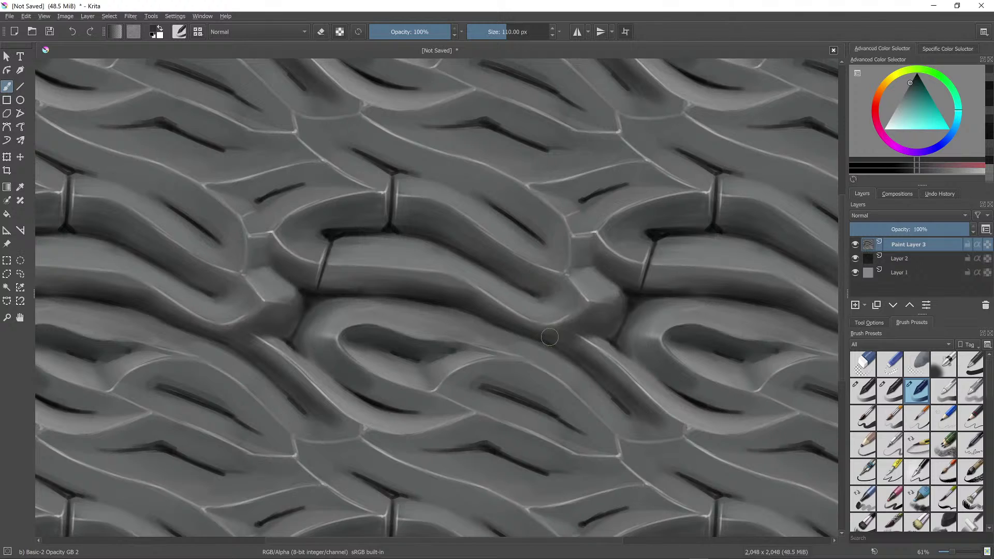
Step: Darken the long ridge's underside and the groove below it with sampled dark greys, from the cracked left end towards the seam
drag(485, 306, 516, 321)
ctrl+click(515, 324)
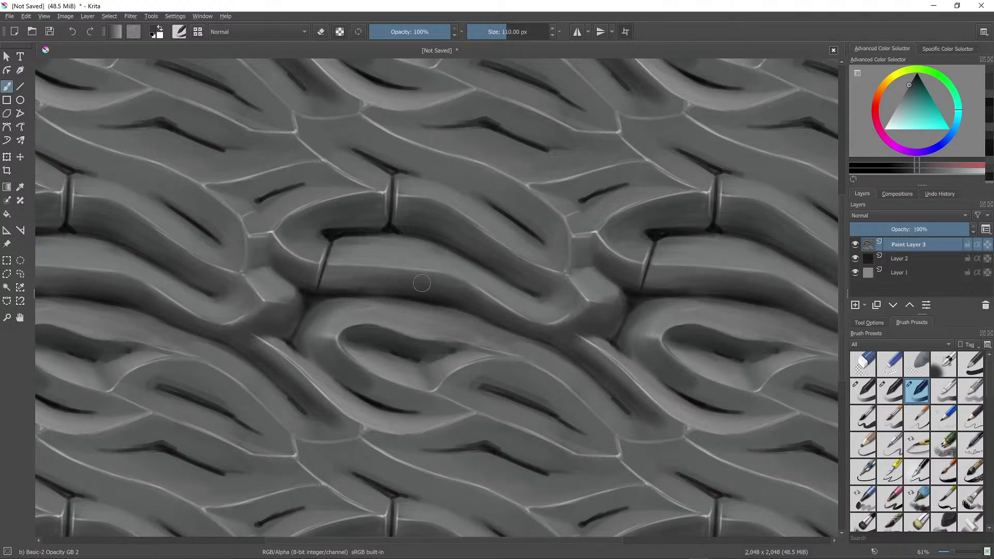
mouse_move(336, 286)
mouse_down()
mouse_move(374, 288)
mouse_move(324, 286)
mouse_move(388, 282)
mouse_move(330, 276)
mouse_move(391, 280)
mouse_move(331, 279)
mouse_move(338, 286)
mouse_move(318, 290)
mouse_move(345, 289)
mouse_move(282, 269)
mouse_move(322, 272)
mouse_up()
ctrl+click(325, 292)
drag(539, 285, 513, 323)
scroll(512, 323, down, 2)
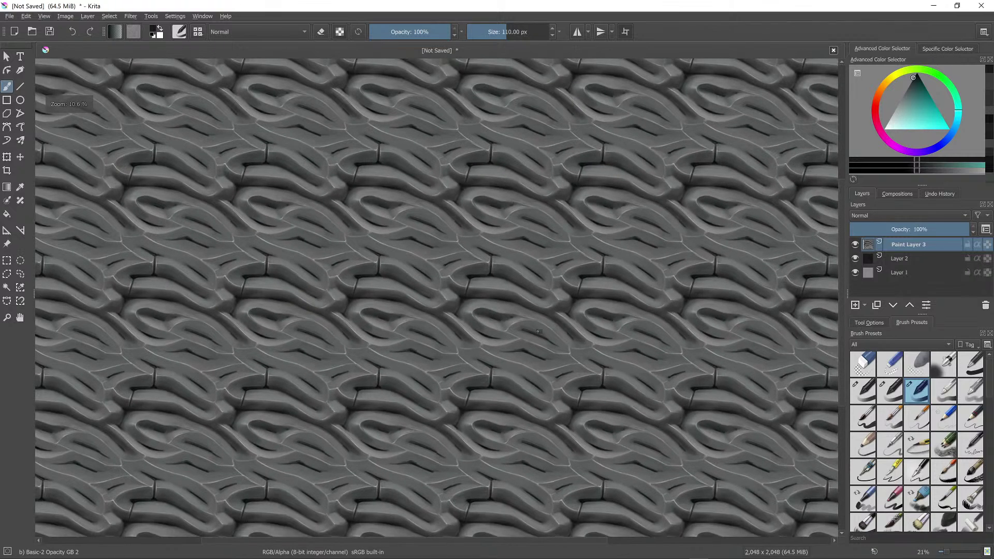
Step: Darken the lower left side of the ridge around the oval fold with sampled dark greys
scroll(510, 290, up, 4)
ctrl+click(432, 272)
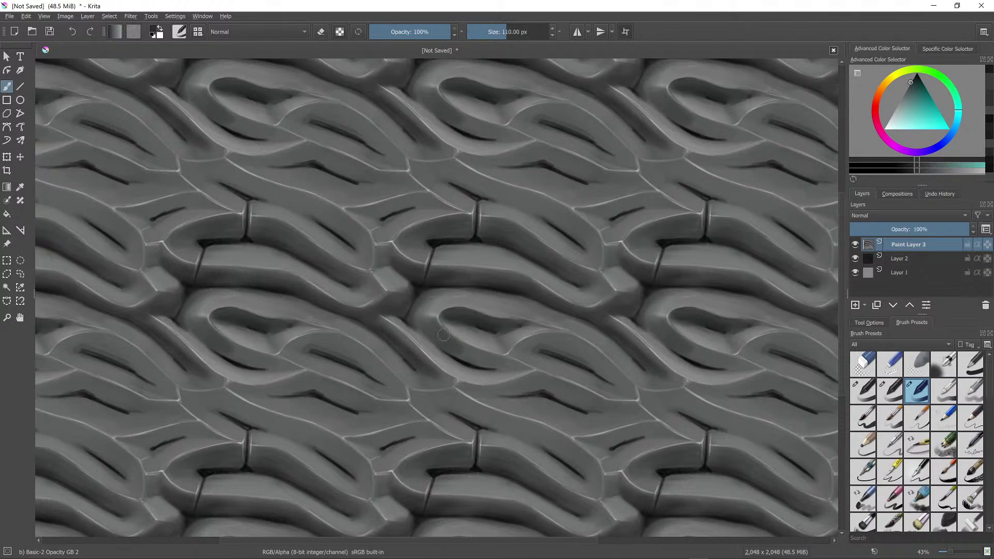
ctrl+click(429, 279)
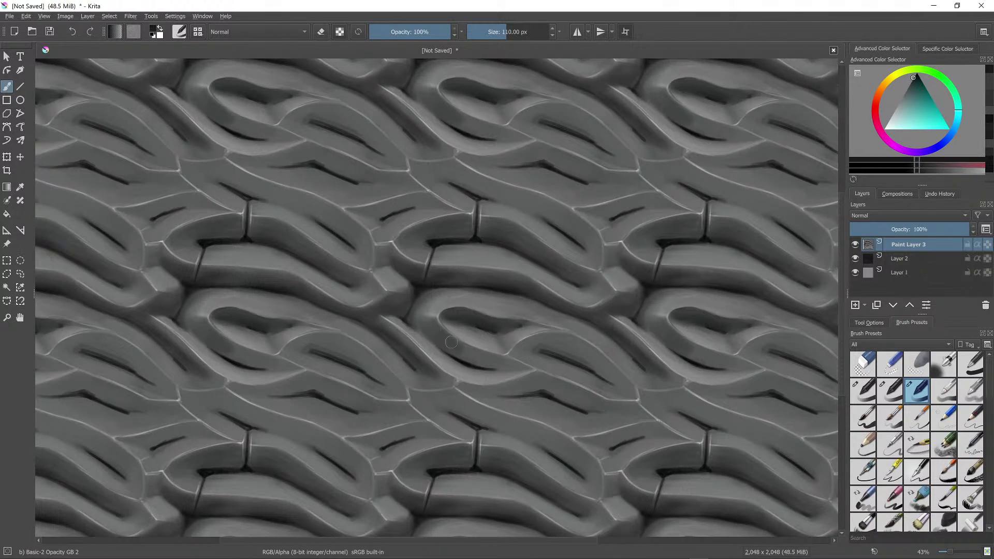
ctrl+click(489, 364)
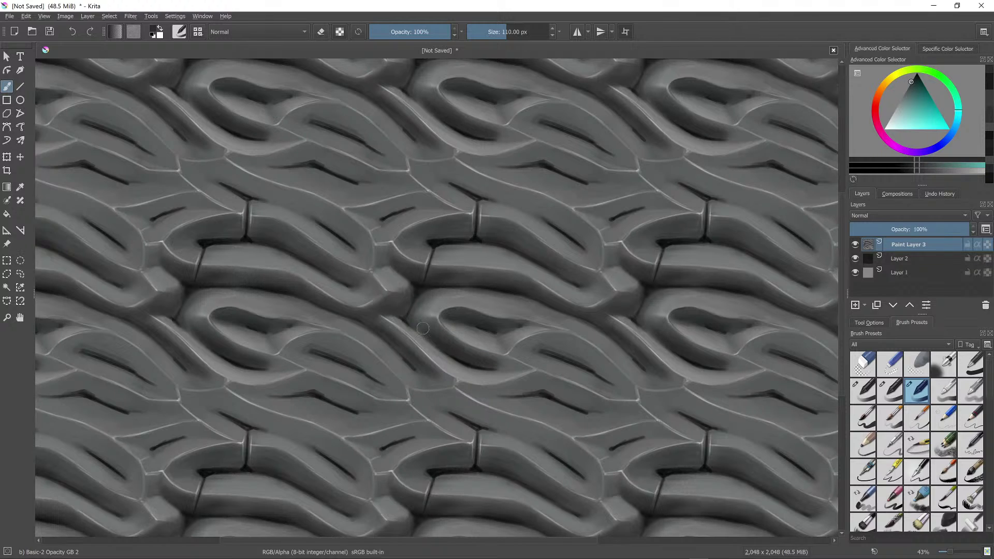
Step: Shade the hollow inside the arched fold right of the oval fold and the ridge beneath it, blending the black marks with sampled dark greys
mouse_move(503, 365)
mouse_down()
mouse_move(530, 393)
mouse_move(505, 391)
mouse_move(547, 389)
mouse_move(528, 388)
mouse_move(586, 405)
mouse_move(544, 386)
mouse_move(601, 406)
mouse_move(531, 383)
mouse_move(541, 378)
mouse_move(480, 391)
mouse_move(539, 379)
mouse_move(486, 390)
mouse_move(569, 392)
mouse_move(535, 381)
mouse_move(547, 388)
mouse_move(467, 387)
mouse_move(529, 391)
mouse_move(481, 390)
mouse_move(514, 395)
mouse_move(530, 384)
mouse_move(604, 412)
mouse_move(566, 395)
mouse_move(624, 406)
mouse_move(555, 385)
mouse_move(635, 403)
mouse_move(583, 404)
mouse_move(627, 408)
mouse_move(591, 410)
mouse_up()
mouse_move(524, 350)
mouse_down()
mouse_move(539, 351)
mouse_move(515, 348)
mouse_move(570, 355)
mouse_move(606, 377)
mouse_up()
mouse_move(525, 346)
mouse_down()
mouse_move(594, 361)
mouse_move(534, 343)
mouse_move(611, 376)
mouse_move(553, 344)
mouse_move(629, 387)
mouse_move(545, 317)
mouse_move(537, 344)
mouse_move(550, 343)
mouse_move(521, 346)
mouse_move(573, 347)
mouse_move(602, 333)
mouse_move(534, 345)
mouse_move(600, 369)
mouse_move(587, 357)
mouse_move(621, 383)
mouse_up()
ctrl+click(562, 341)
ctrl+click(560, 348)
scroll(560, 347, down, 2)
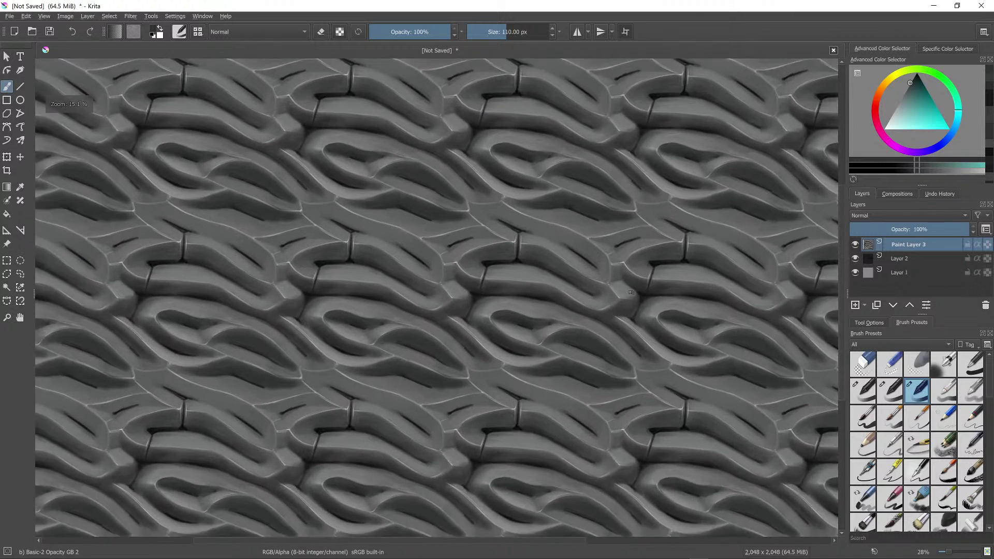
scroll(596, 235, up, 2)
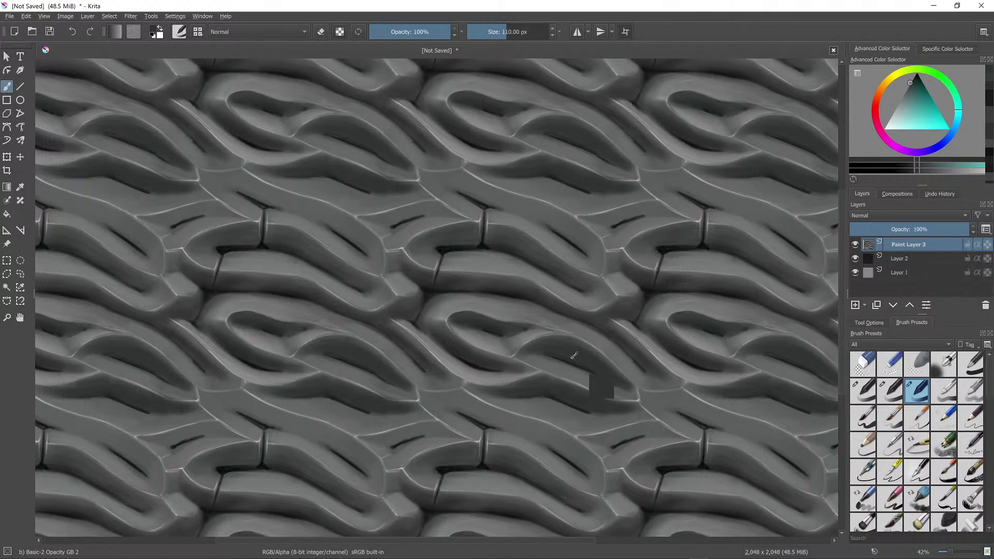
Step: Darken the sloping ridge above the vertical crack and the long ridge right of the crack with the dark grey, blending across the seam
mouse_move(435, 179)
mouse_down()
mouse_move(506, 203)
mouse_move(472, 183)
mouse_up()
mouse_move(540, 215)
mouse_down()
mouse_move(510, 209)
mouse_move(584, 240)
mouse_up()
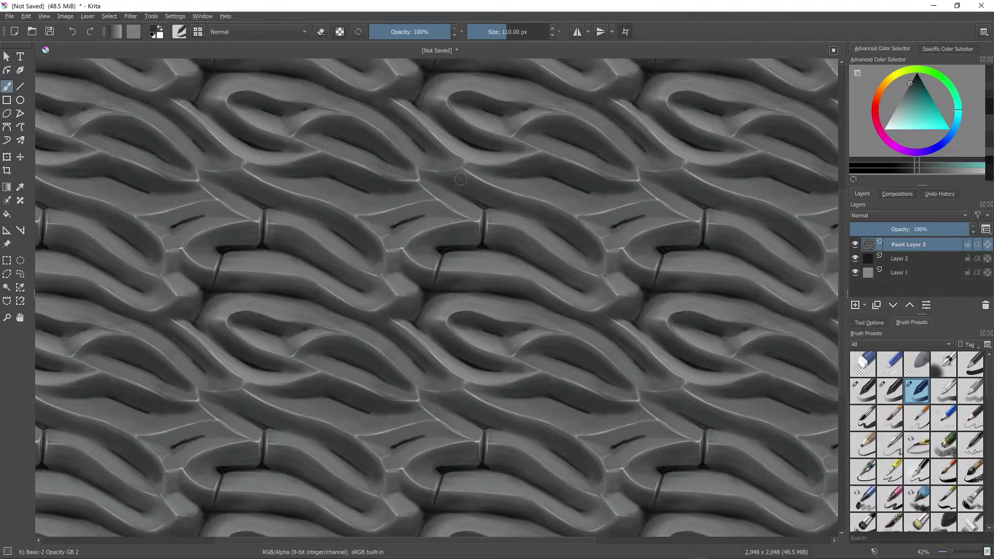
drag(465, 183, 522, 242)
drag(412, 261, 474, 247)
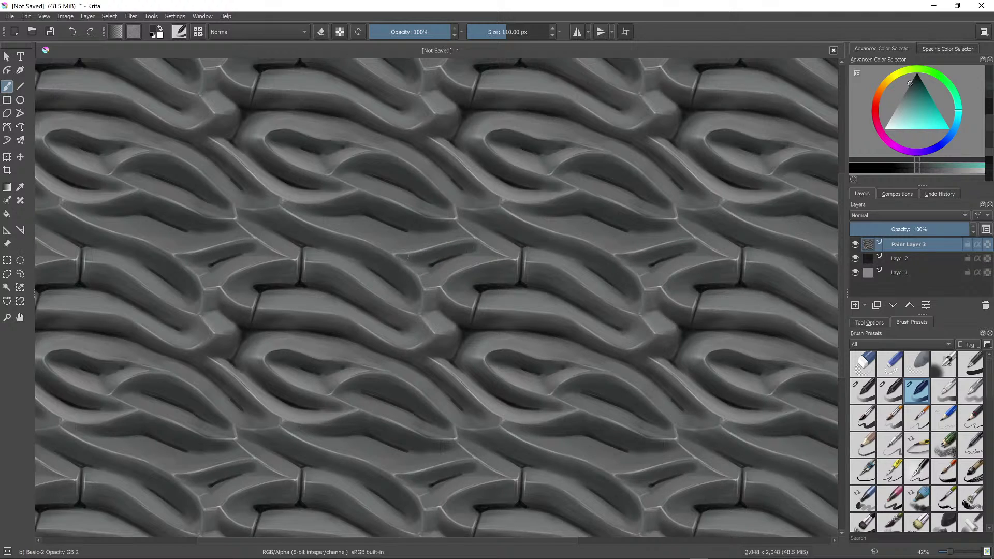
mouse_move(407, 257)
mouse_down()
mouse_move(475, 246)
mouse_move(425, 264)
mouse_up()
scroll(463, 179, down, 8)
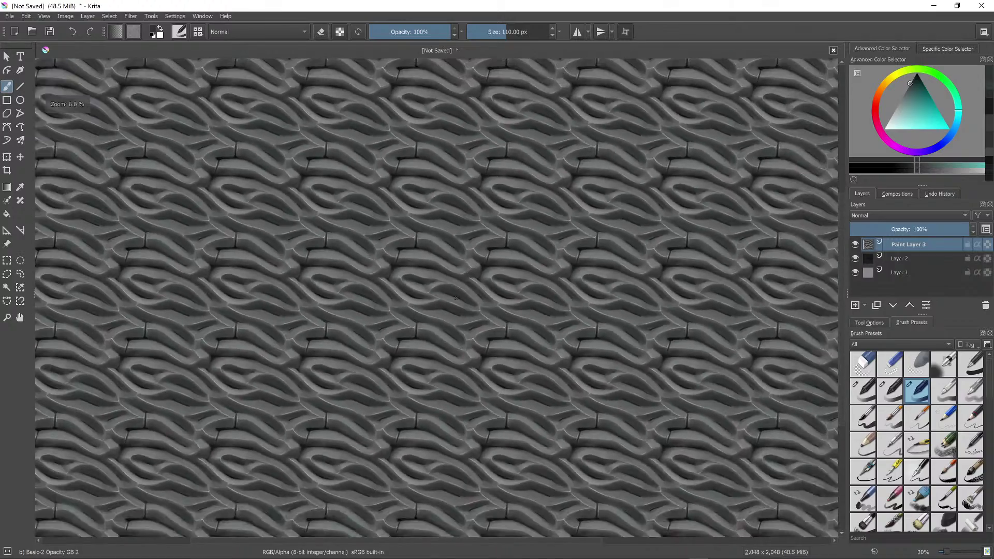
Step: Deepen the short hollow above the hooked fold with dark grey, blending its black mark into a broader shadow
scroll(622, 247, up, 8)
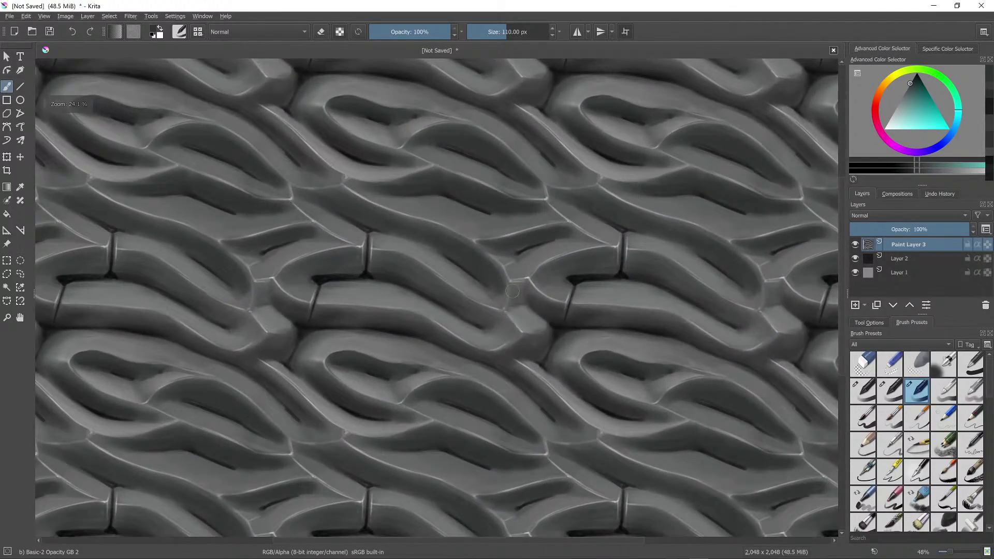
mouse_move(513, 291)
mouse_down()
mouse_move(524, 299)
mouse_move(532, 288)
mouse_up()
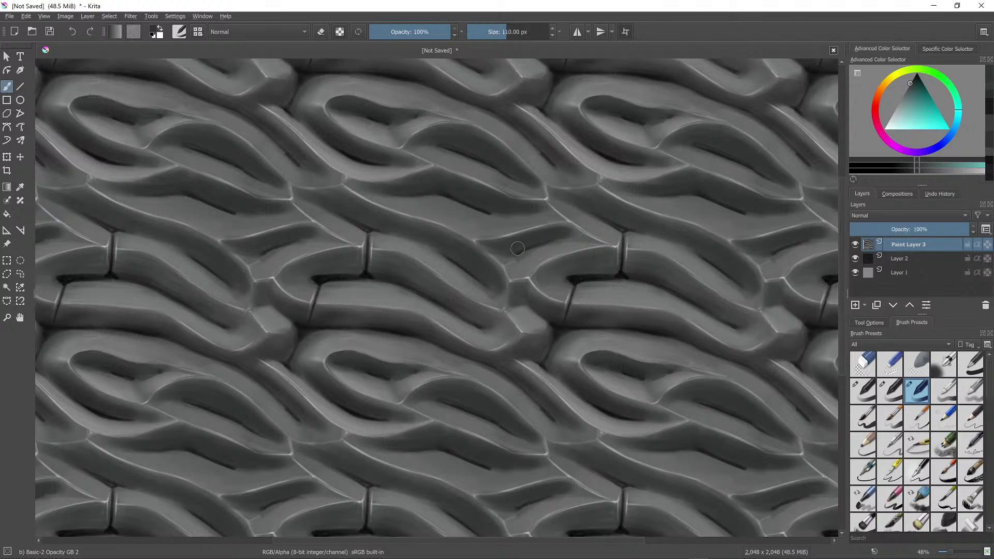
drag(518, 248, 456, 261)
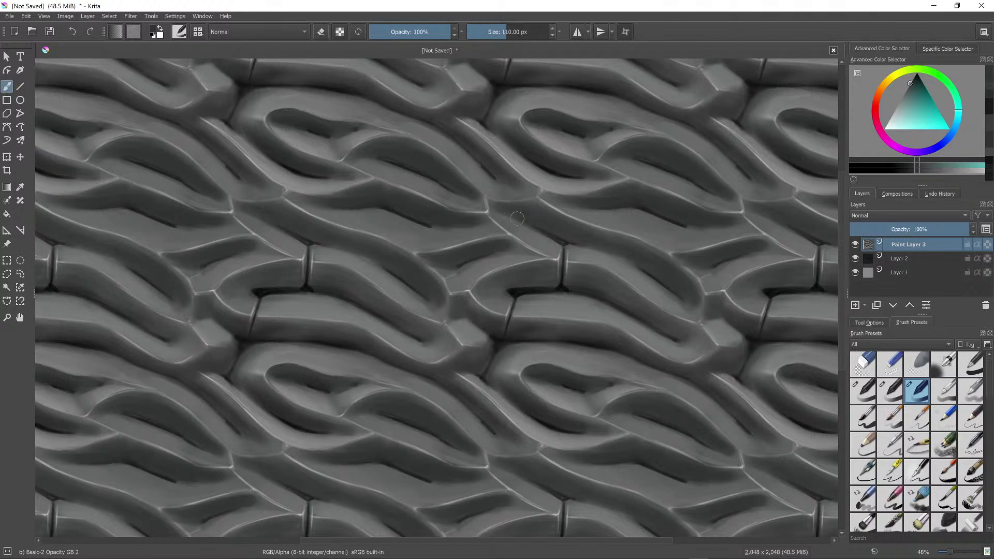
drag(537, 205, 518, 225)
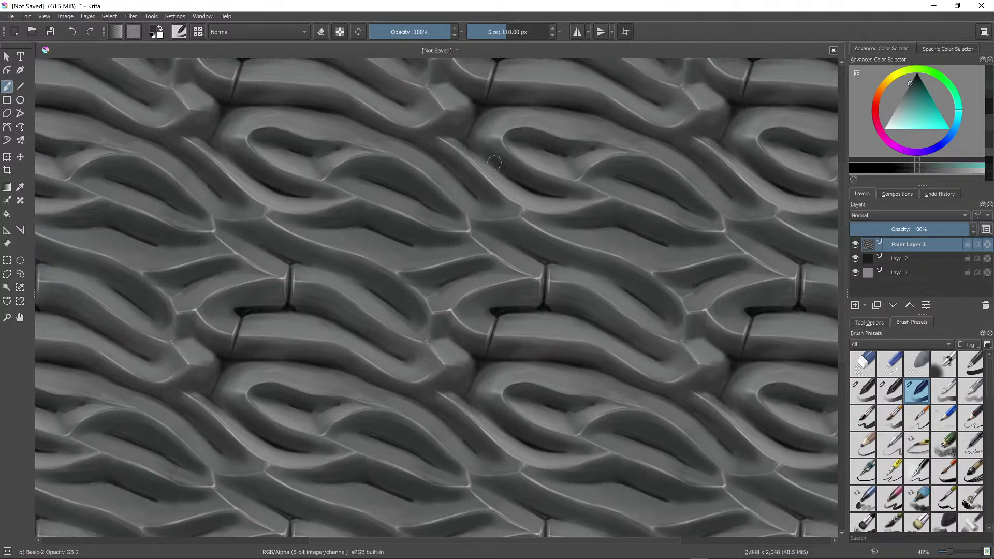
scroll(548, 176, down, 5)
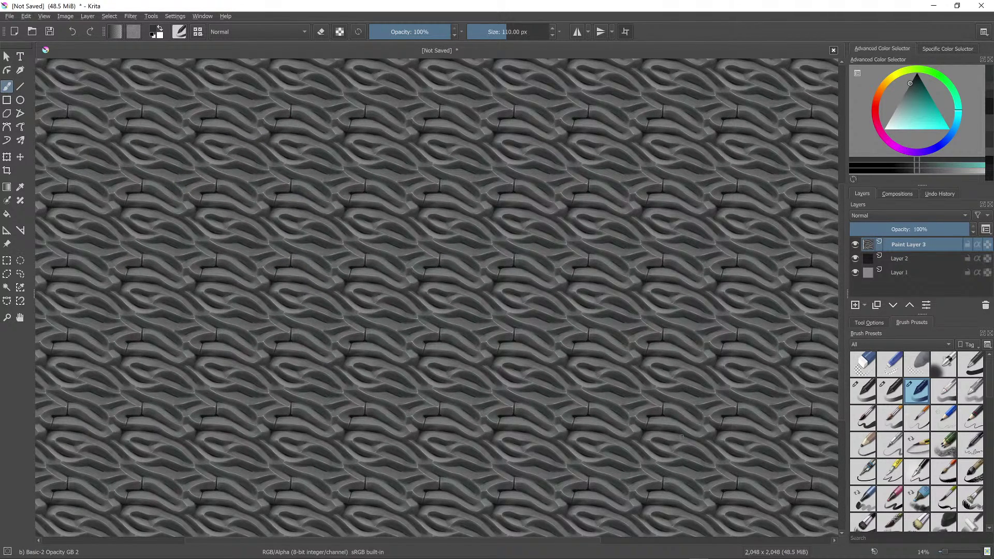
scroll(552, 337, up, 5)
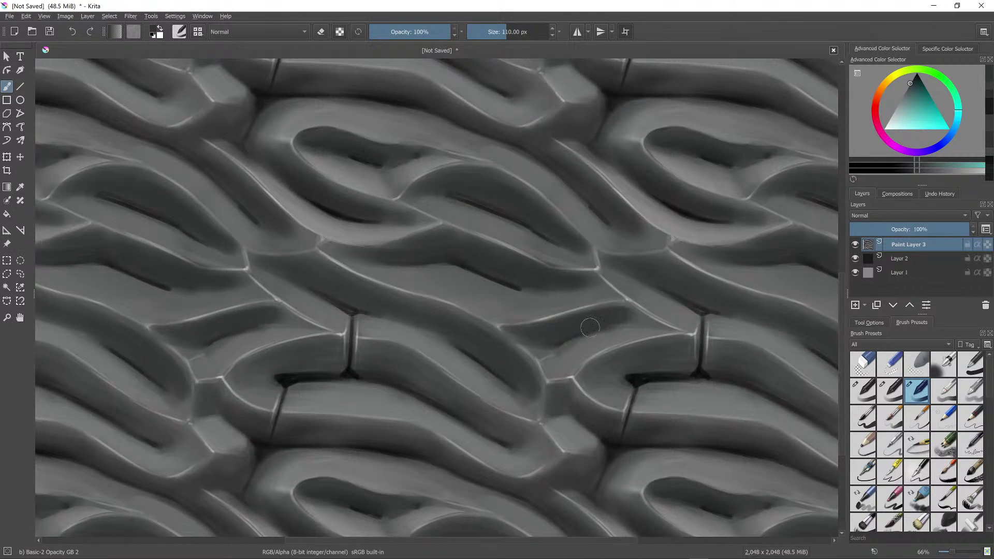
Step: Sample a mid grey and outline the lit faces of the two ridges below the arched fold with the freehand selection tool in wrap-around mode
ctrl+click(356, 406)
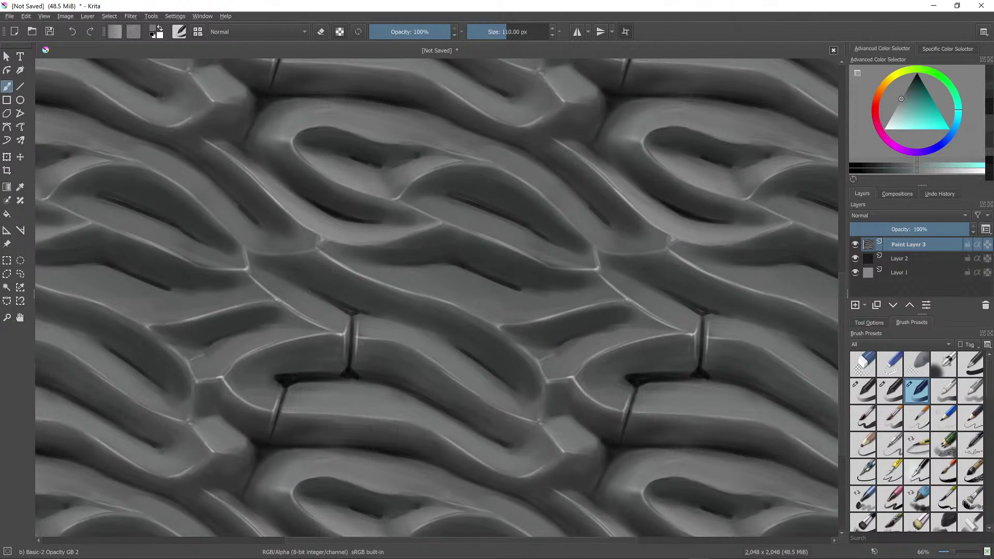
key(w)
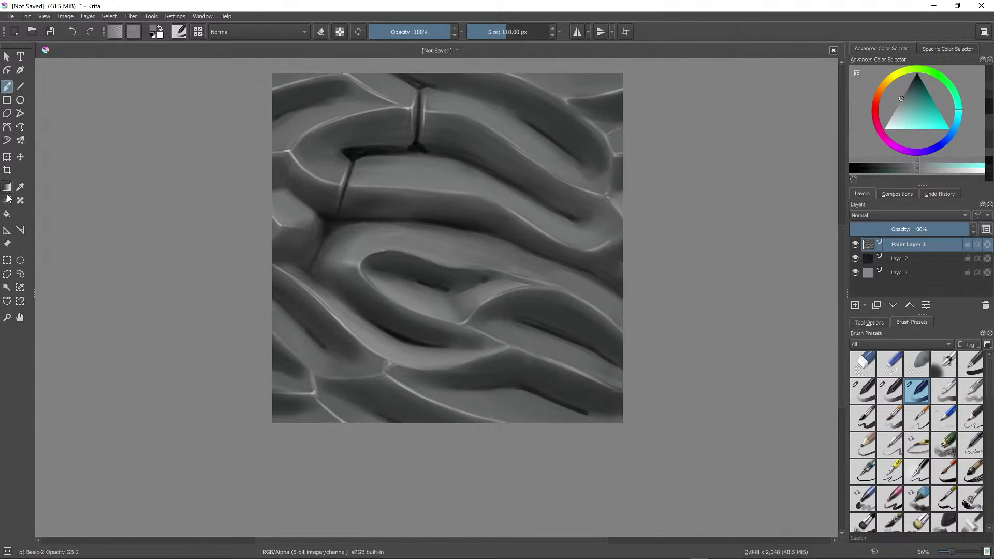
click(21, 274)
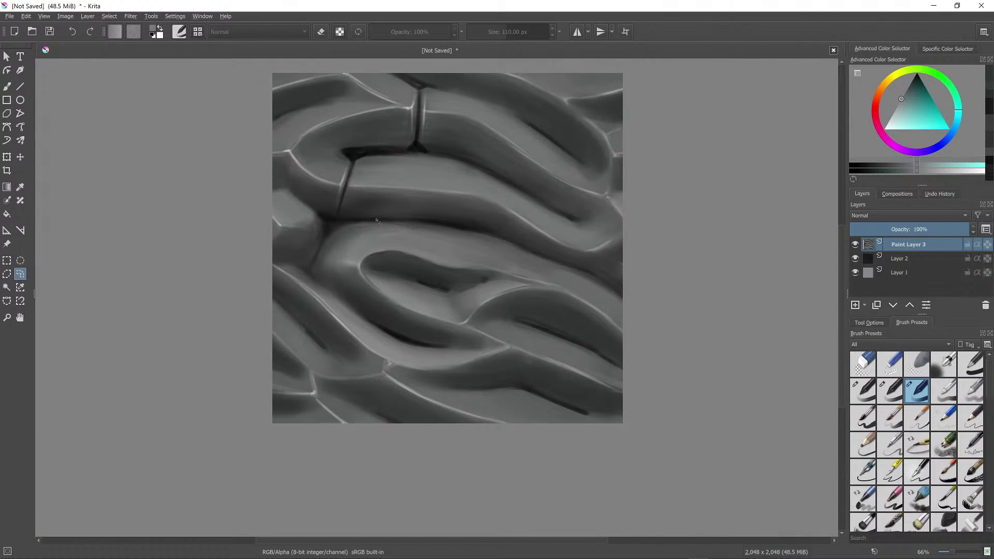
key(w)
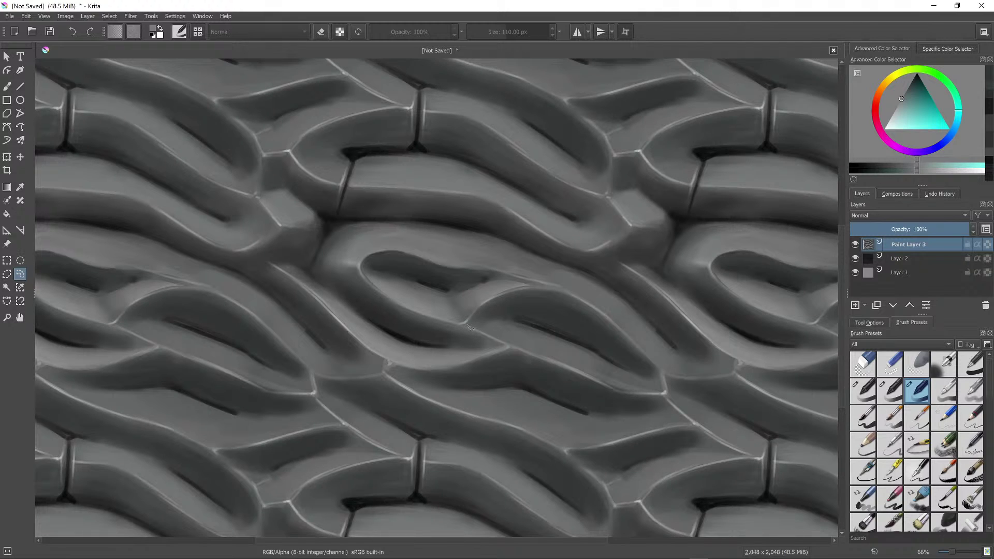
drag(500, 321, 568, 341)
drag(481, 335, 471, 325)
drag(452, 391, 384, 373)
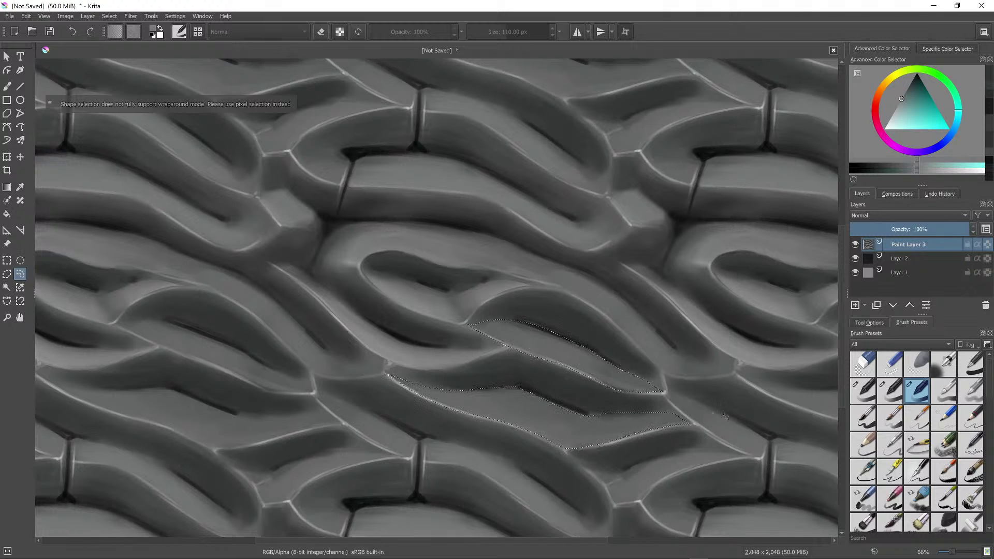
Step: Add the top face of the long ridge arching over the oval fold to the selection
drag(724, 414, 684, 453)
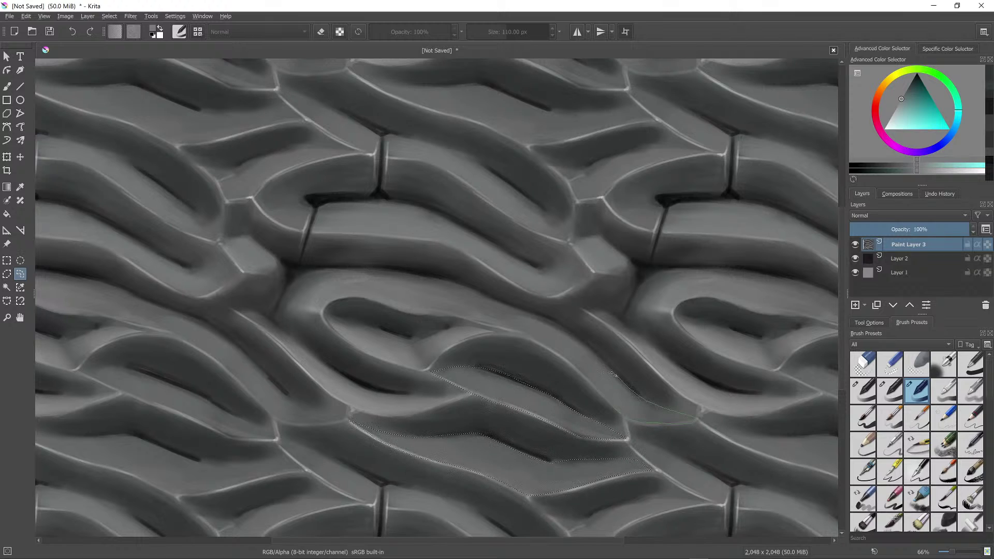
drag(480, 295, 369, 272)
drag(522, 337, 664, 440)
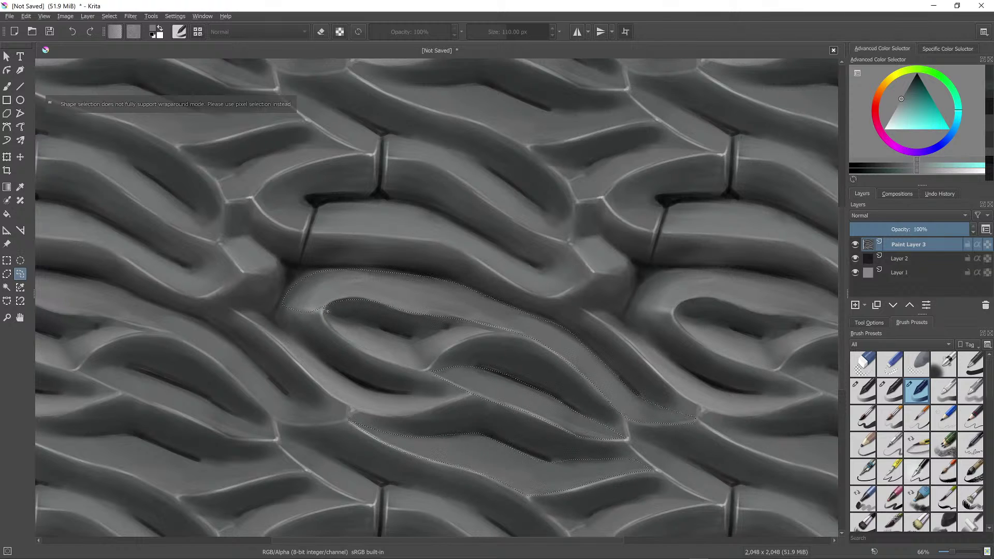
Step: Add the inner end of the hooked fold and the top face of the cracked ridge beside it to the selection
drag(601, 399, 659, 363)
drag(334, 175, 341, 234)
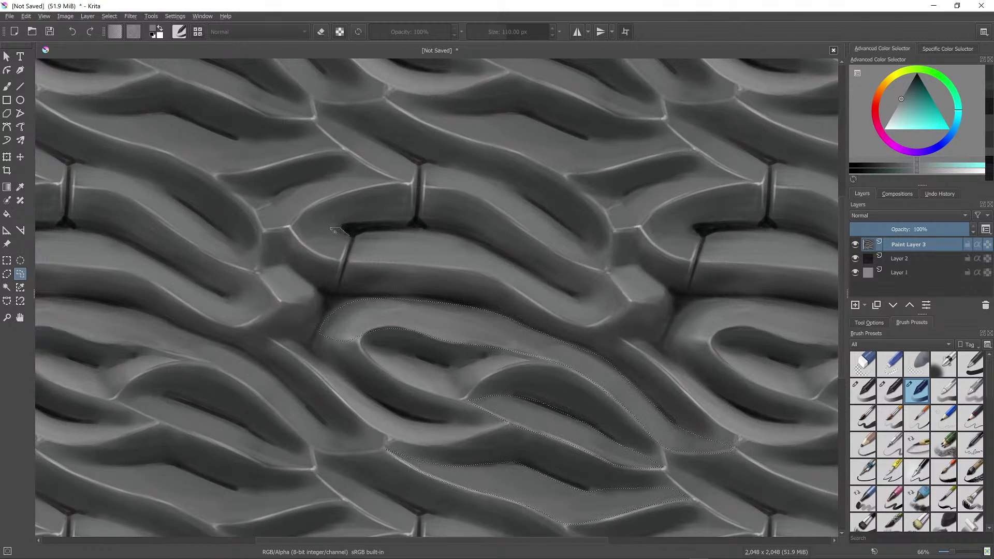
double_click(342, 261)
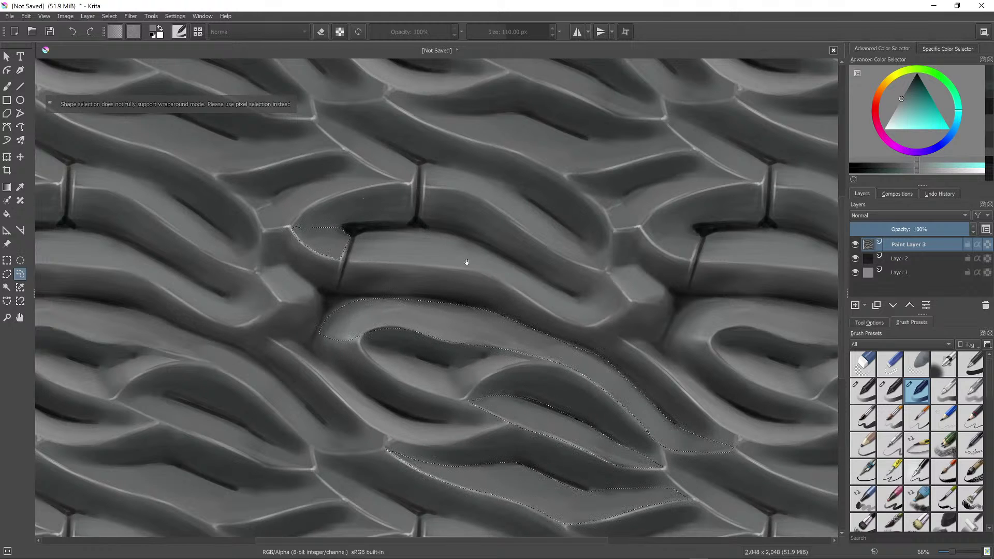
drag(466, 262, 433, 270)
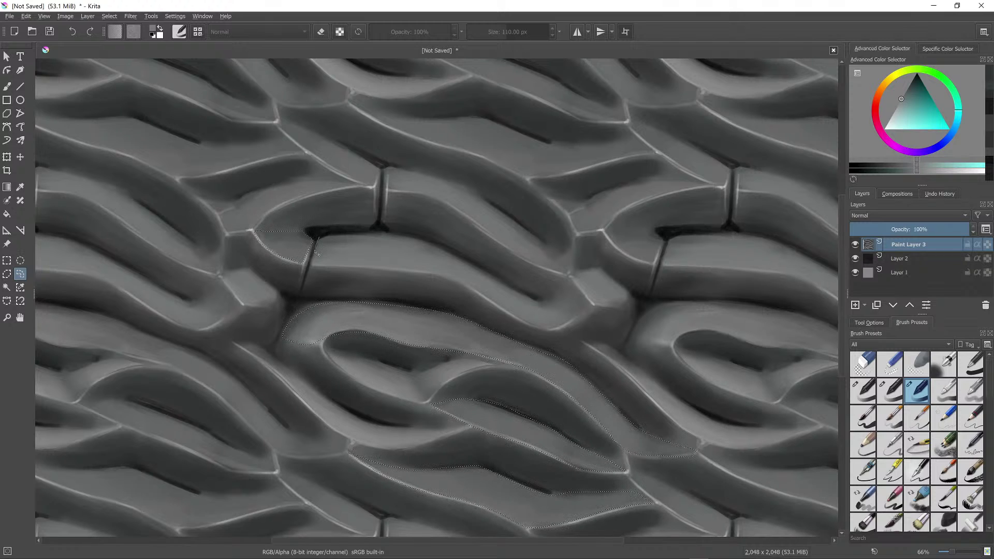
drag(428, 249, 328, 225)
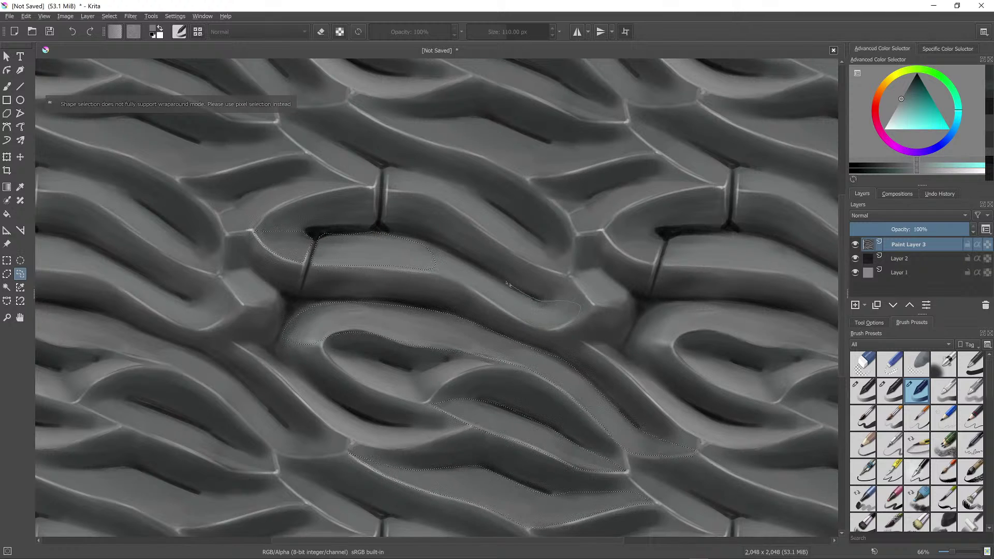
scroll(519, 230, down, 3)
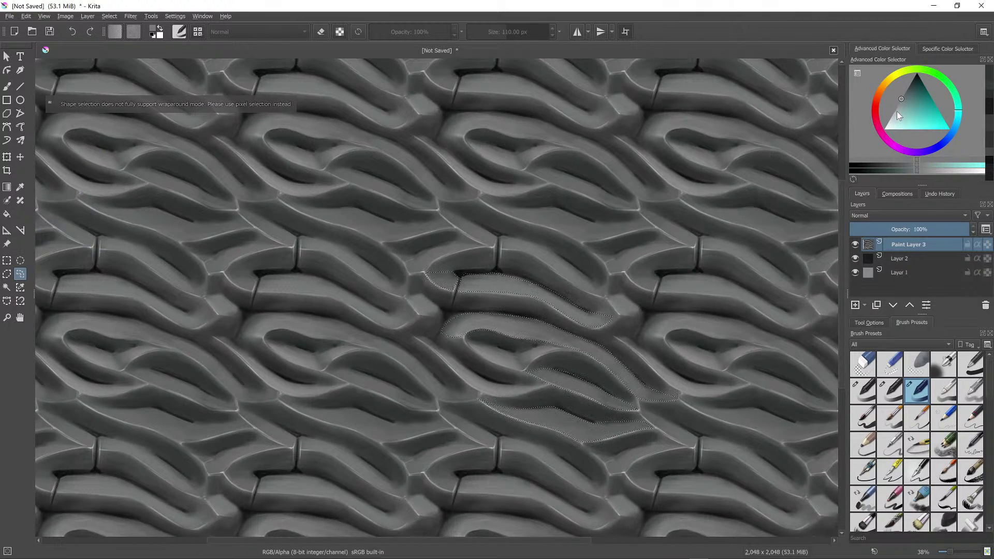
Step: Brighten the selected ridge tops with a lighter grey, using the brush enlarged to 188 px
click(893, 115)
key(b)
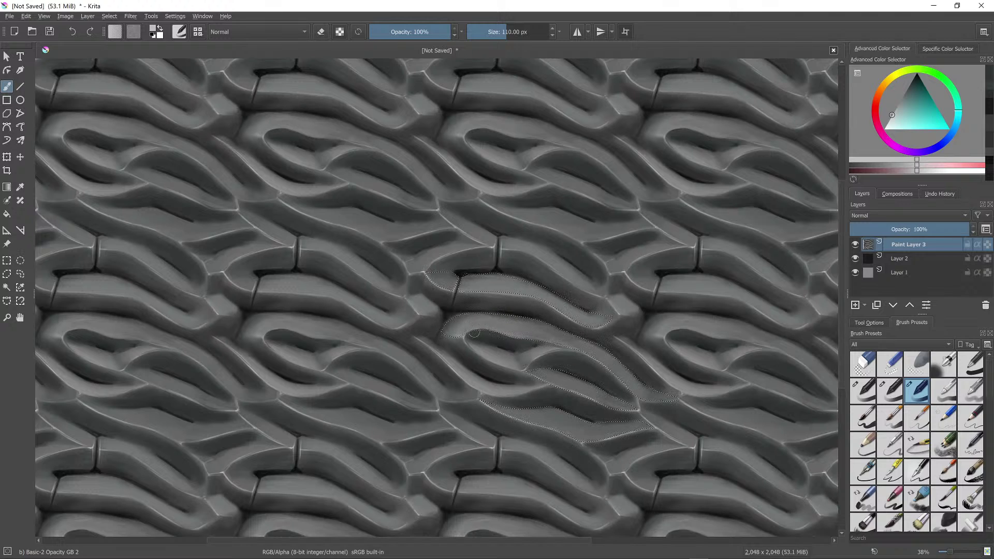
key(bracketright)
key(bracketright)
key(bracketright)
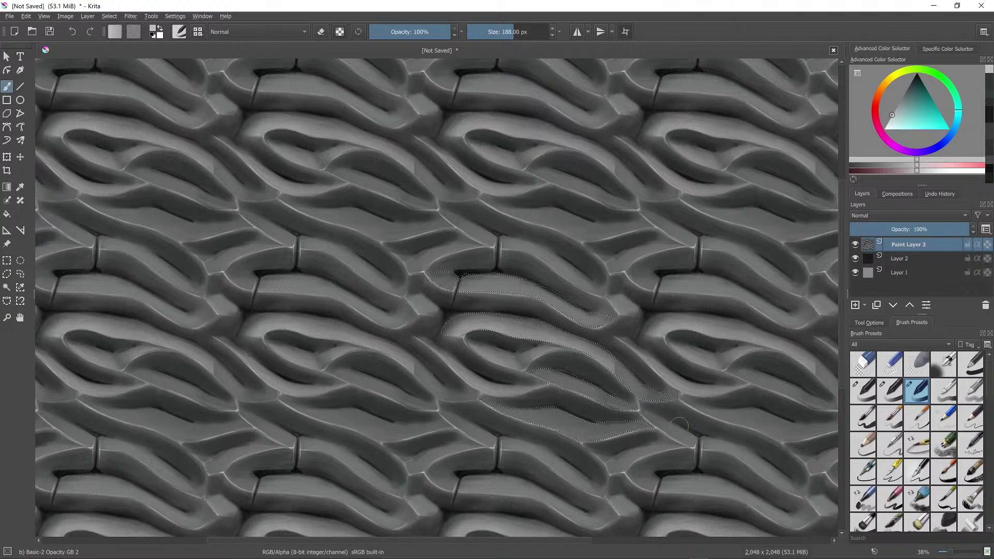
drag(668, 413, 638, 374)
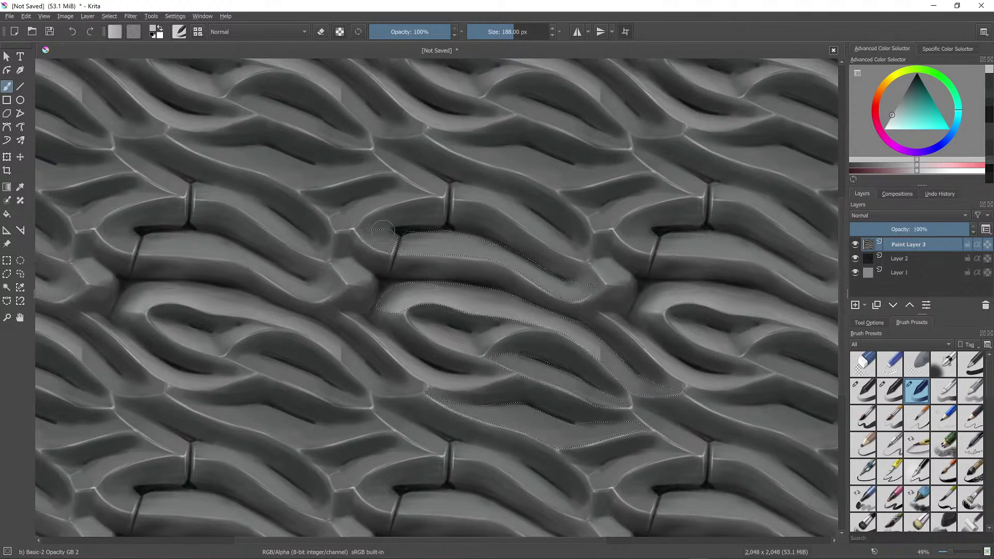
scroll(382, 232, down, 3)
scroll(652, 388, up, 3)
scroll(649, 387, down, 3)
scroll(357, 375, up, 3)
Step: Turn off wrap-around mode and add the remaining ridge faces around the tile's edges to the selection with freehand outlines
key(w)
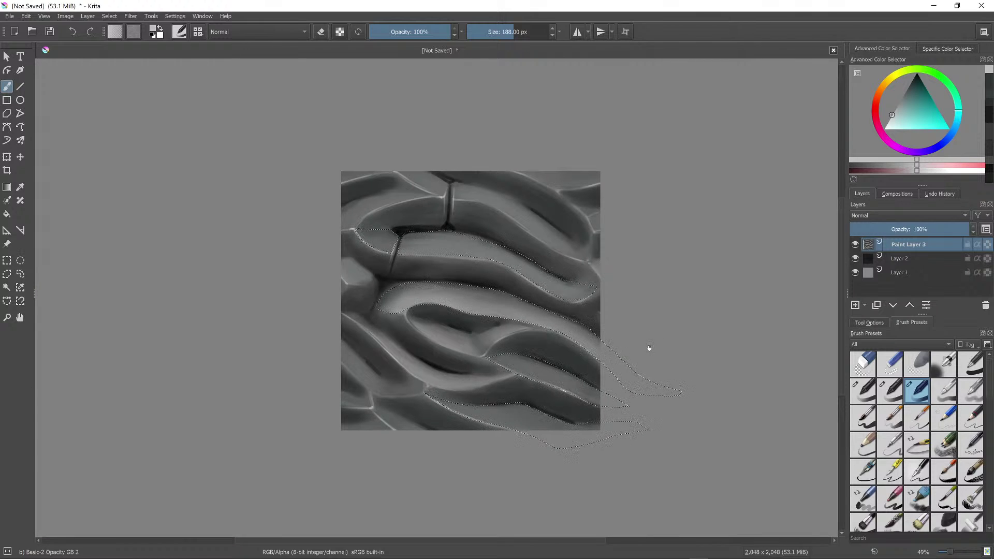
drag(649, 348, 662, 350)
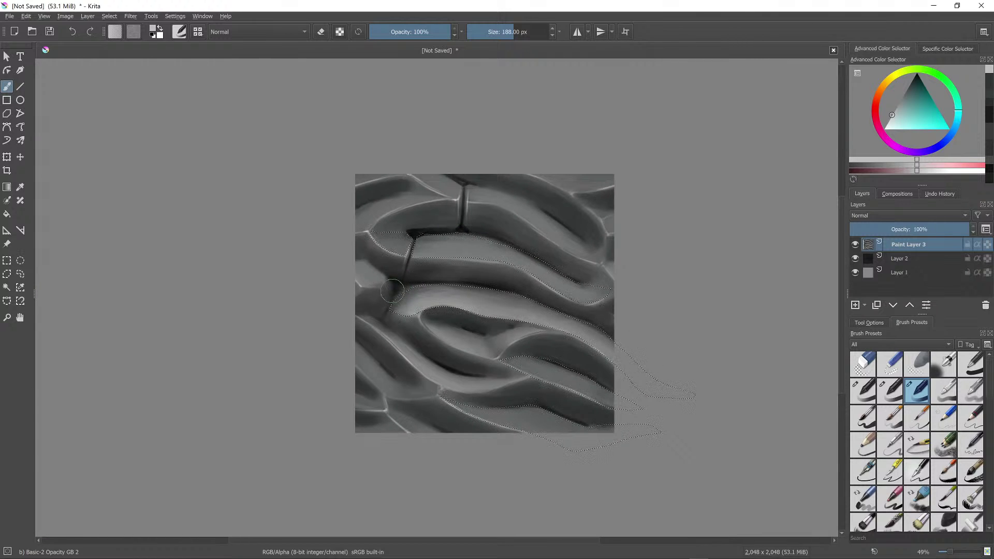
click(21, 274)
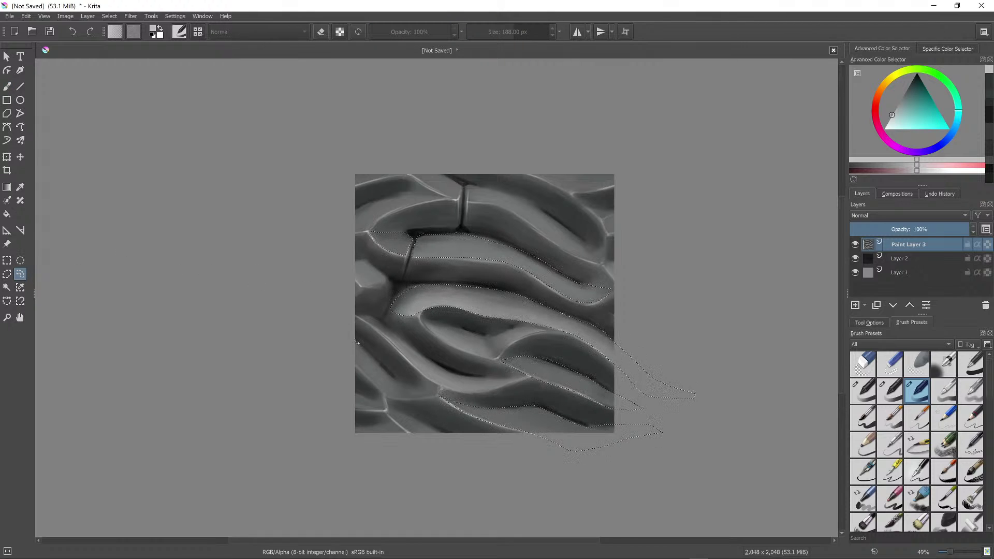
drag(356, 342, 412, 386)
drag(436, 198, 385, 197)
drag(569, 232, 545, 214)
mouse_move(470, 188)
mouse_down()
mouse_move(406, 175)
mouse_move(461, 205)
mouse_up()
Step: Brighten the selected ridge faces with the lighter grey at a 165 px brush size and hide the selection outline
key(b)
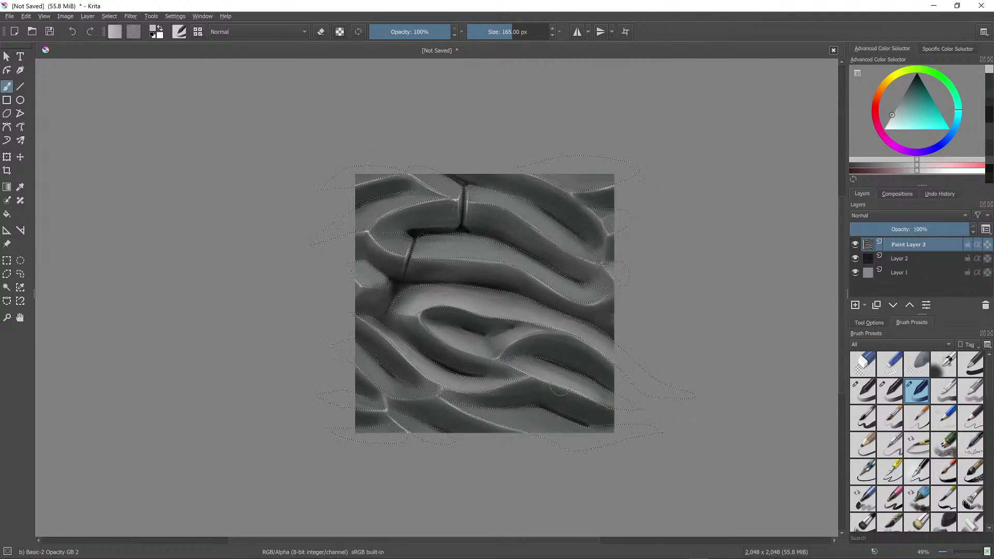
drag(575, 388, 598, 397)
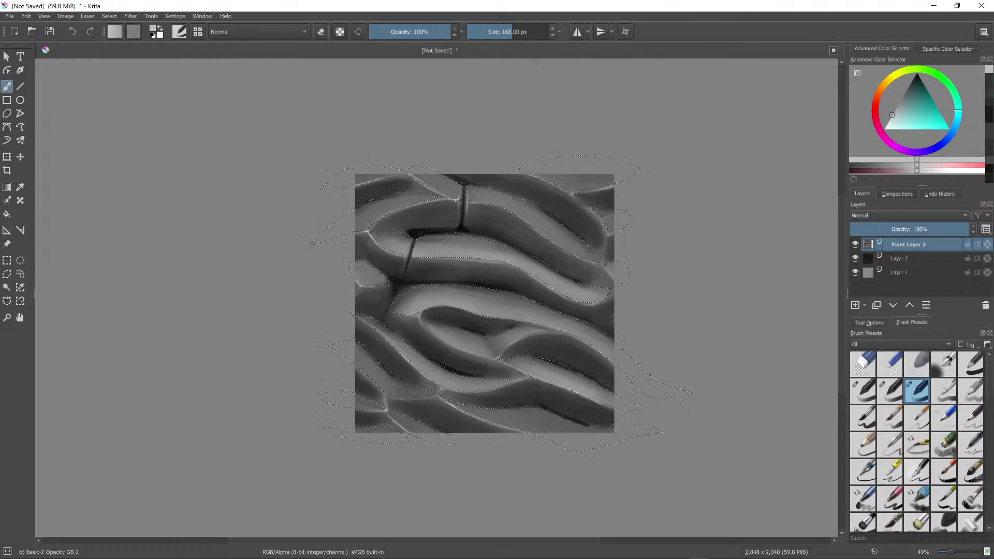
click(44, 18)
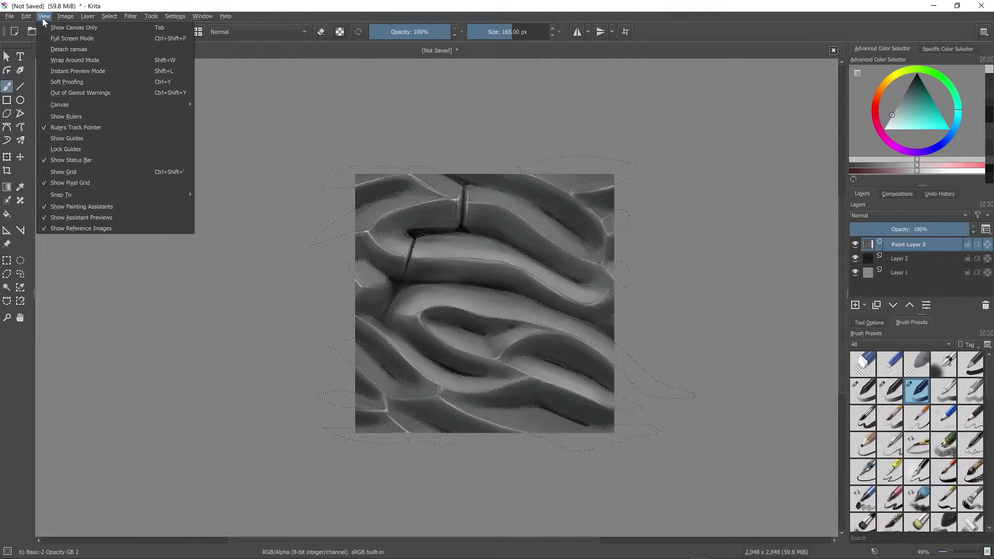
click(108, 17)
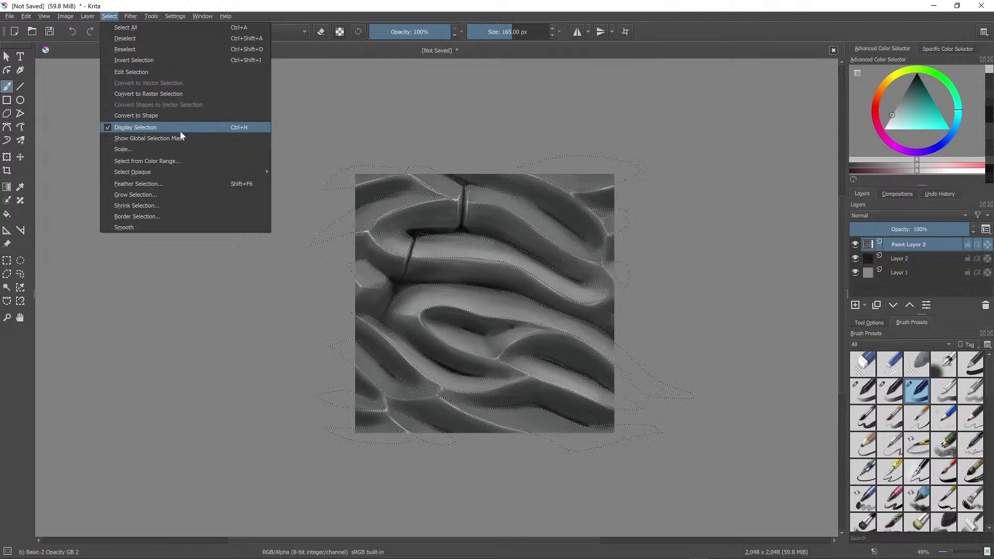
click(106, 129)
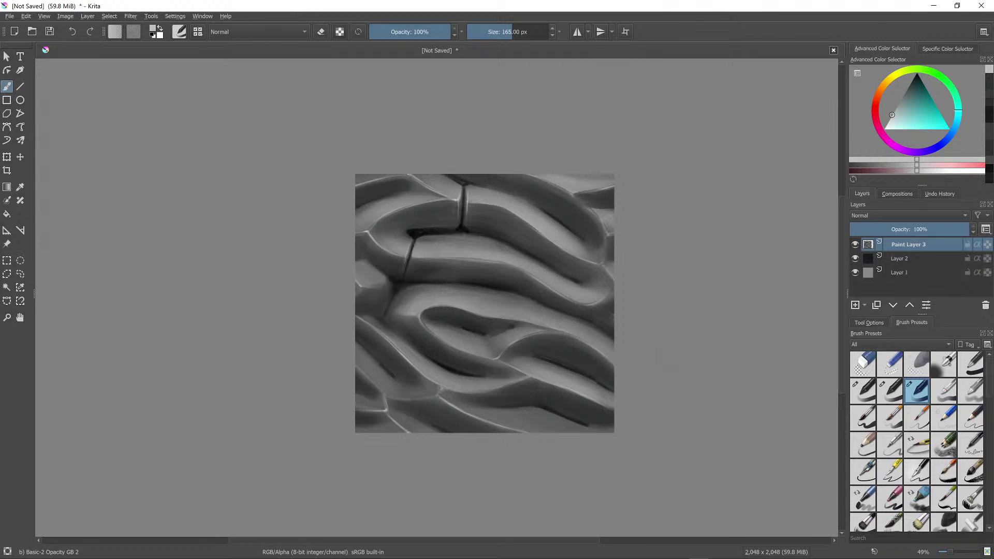
Step: Turn on wrap-around mode and paint over the vertical tile seam where the ridges meet, using greys sampled from the adjoining faces
key(w)
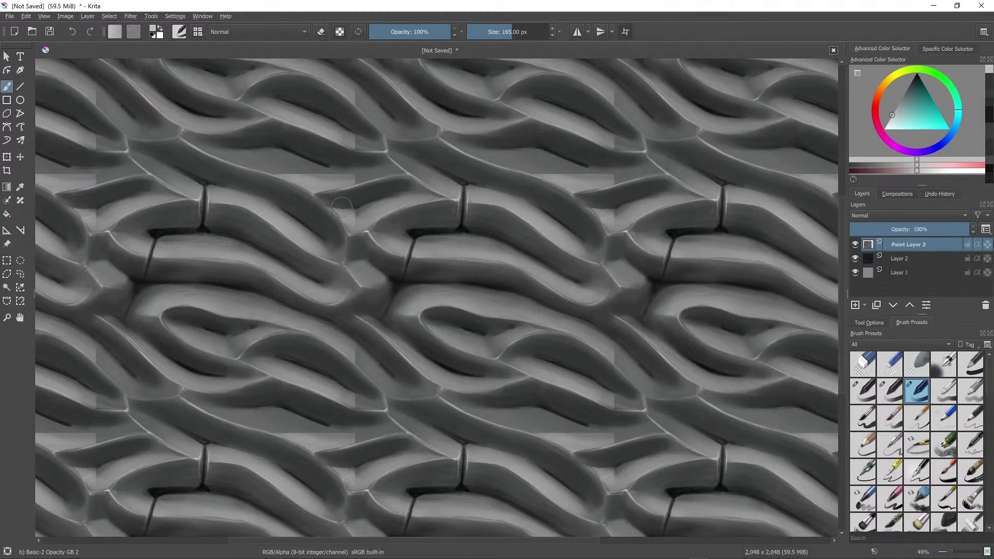
mouse_move(341, 207)
mouse_down()
mouse_move(400, 212)
mouse_move(382, 142)
mouse_move(390, 225)
mouse_move(352, 215)
mouse_move(395, 204)
mouse_move(342, 214)
mouse_move(400, 193)
mouse_move(364, 215)
mouse_move(417, 201)
mouse_move(355, 231)
mouse_up()
drag(391, 202, 434, 197)
mouse_move(380, 175)
mouse_down()
mouse_move(338, 181)
mouse_move(388, 172)
mouse_up()
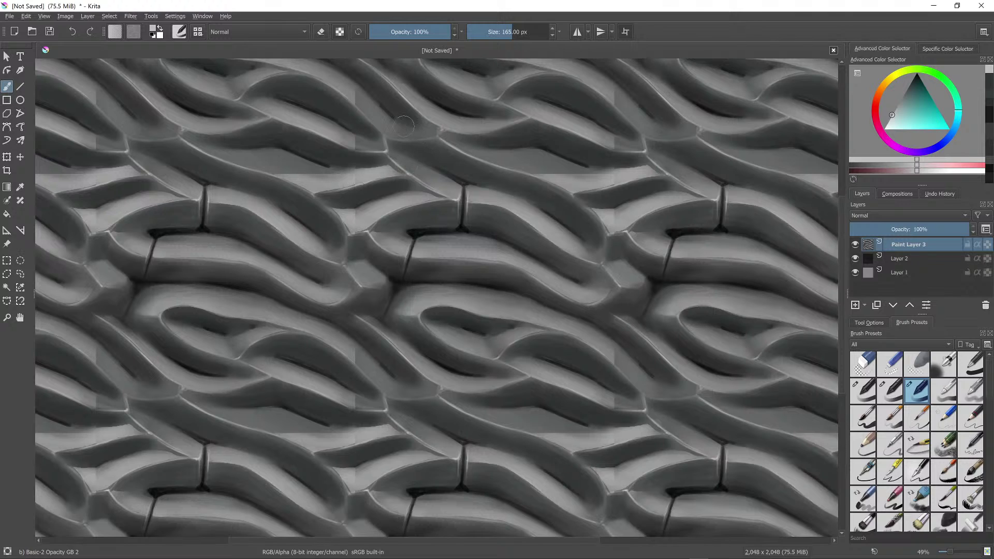
mouse_move(342, 133)
mouse_down()
mouse_move(393, 149)
mouse_move(339, 136)
mouse_move(365, 144)
mouse_up()
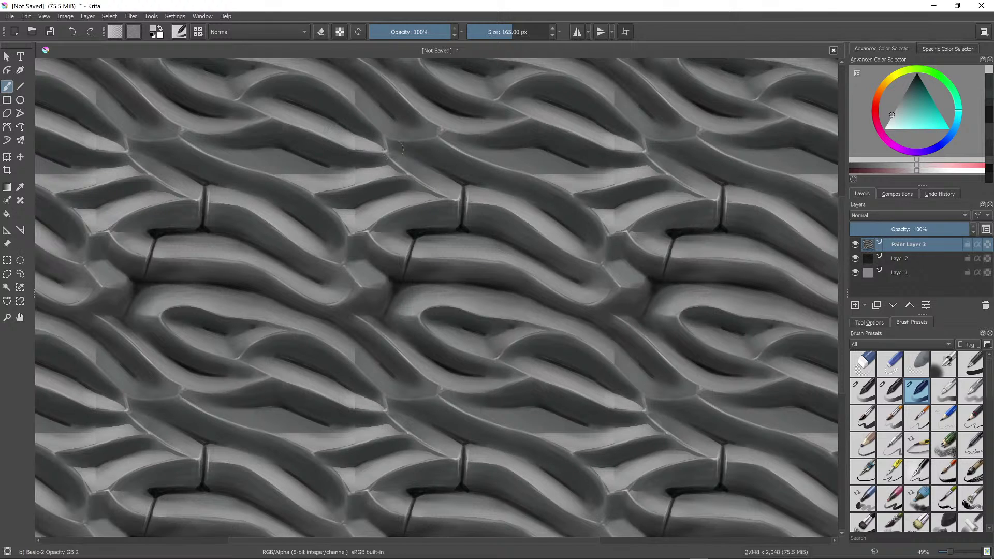
mouse_move(354, 92)
mouse_down()
mouse_move(338, 78)
mouse_move(351, 105)
mouse_move(386, 118)
mouse_move(334, 91)
mouse_move(363, 114)
mouse_move(365, 144)
mouse_move(292, 110)
mouse_up()
ctrl+click(370, 112)
ctrl+click(353, 140)
Step: Blend the horizontal tile seam across the broad ridge face above the crack with light greys sampled beside it
scroll(576, 234, down, 4)
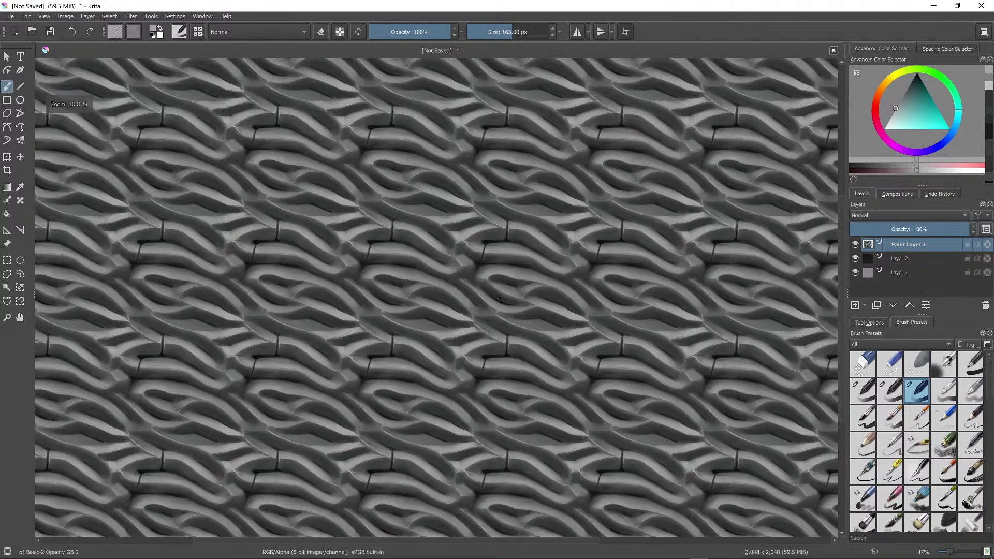
scroll(576, 234, up, 4)
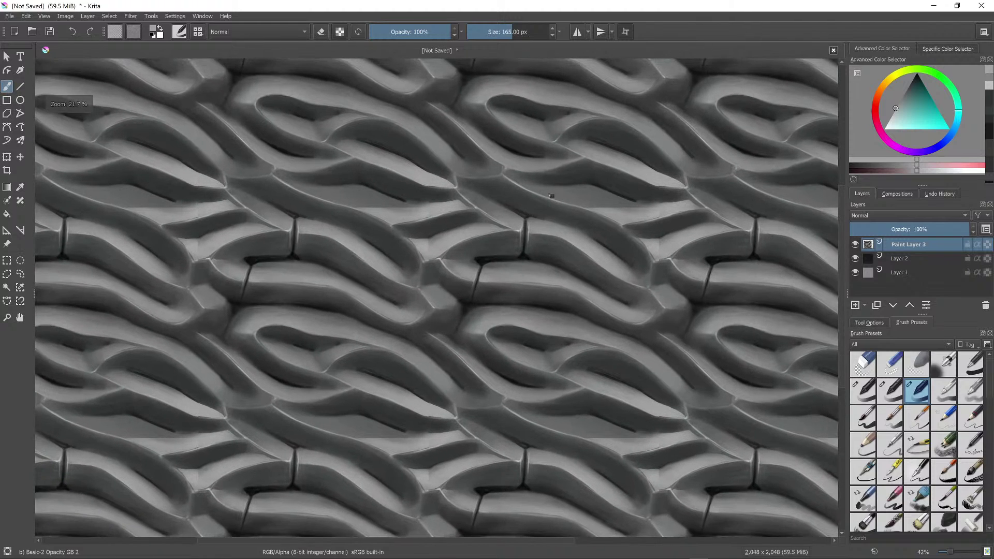
ctrl+click(485, 206)
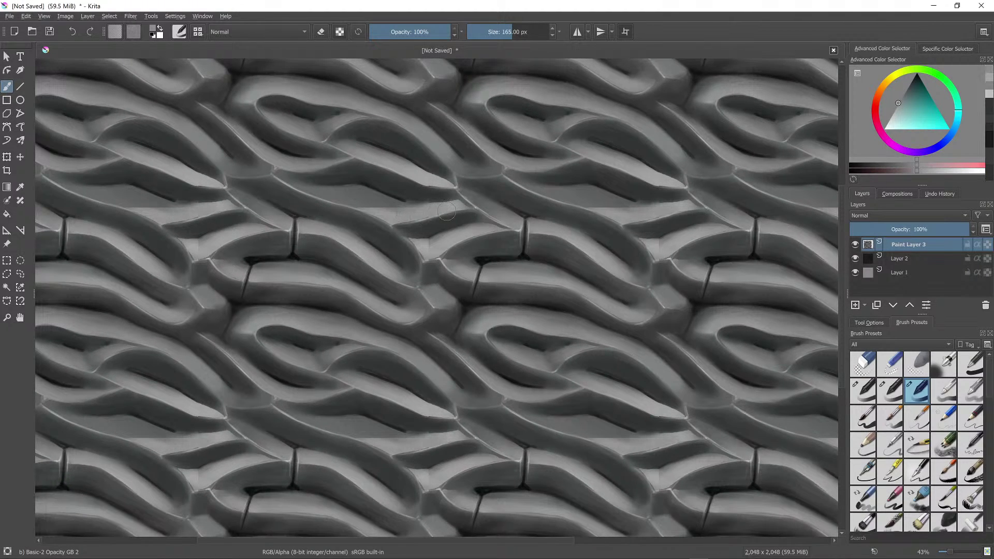
ctrl+click(426, 198)
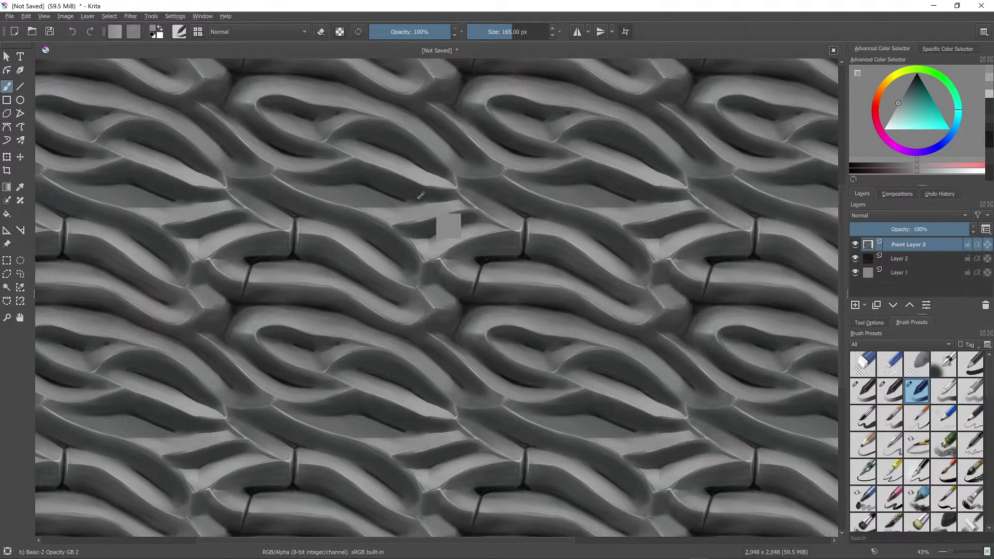
mouse_move(419, 199)
mouse_down()
mouse_move(466, 199)
mouse_move(425, 190)
mouse_move(393, 201)
mouse_move(396, 214)
mouse_move(321, 192)
mouse_move(396, 211)
mouse_up()
ctrl+click(394, 215)
mouse_move(325, 195)
mouse_down()
mouse_move(294, 187)
mouse_move(382, 197)
mouse_move(355, 188)
mouse_move(370, 191)
mouse_up()
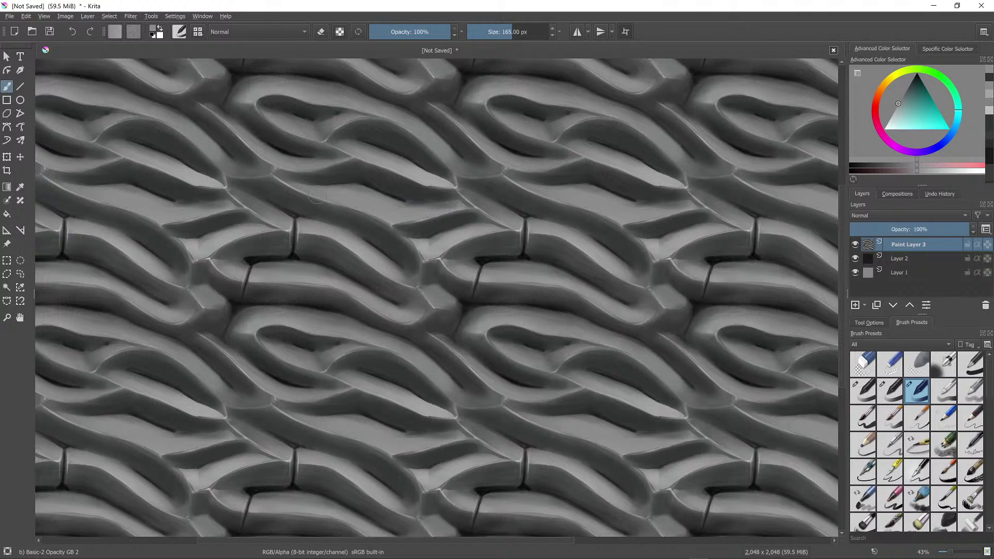
ctrl+click(324, 228)
drag(282, 214, 237, 195)
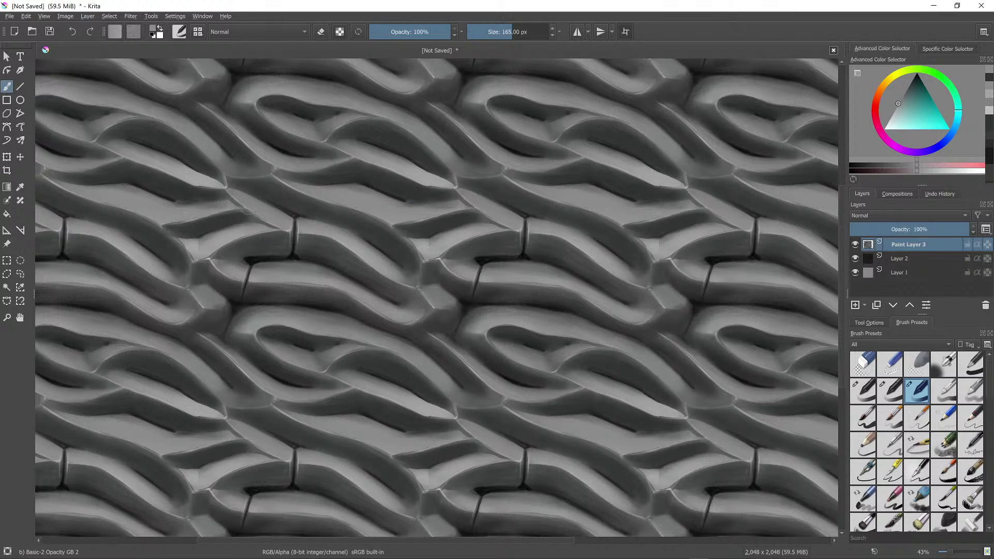
Step: Paint light grey along the lower ridge faces and down the narrow diagonal ridge to its pointed junction
scroll(547, 337, down, 1)
scroll(547, 338, up, 1)
mouse_move(521, 234)
ctrl+mouse_down()
mouse_move(559, 222)
mouse_move(579, 228)
ctrl+mouse_up()
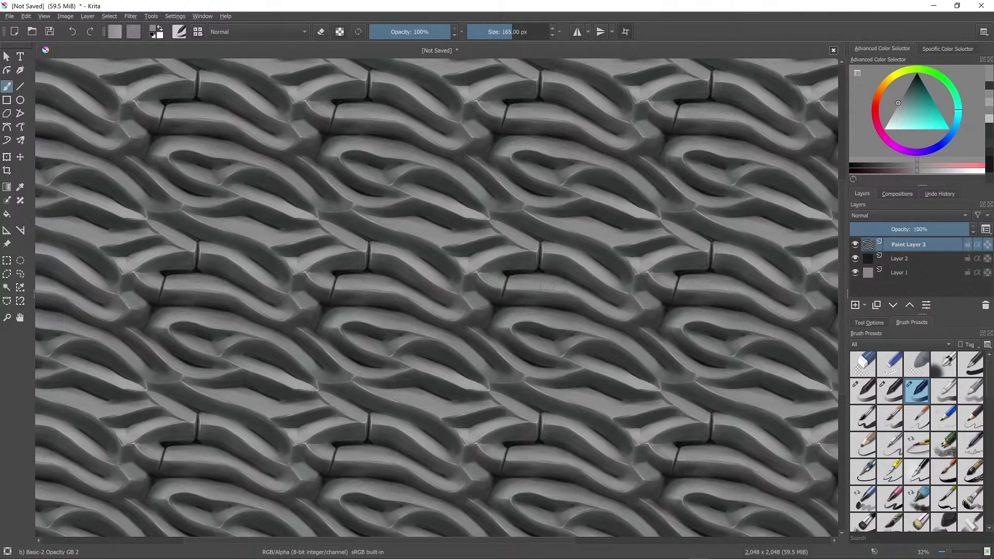
drag(541, 313, 569, 318)
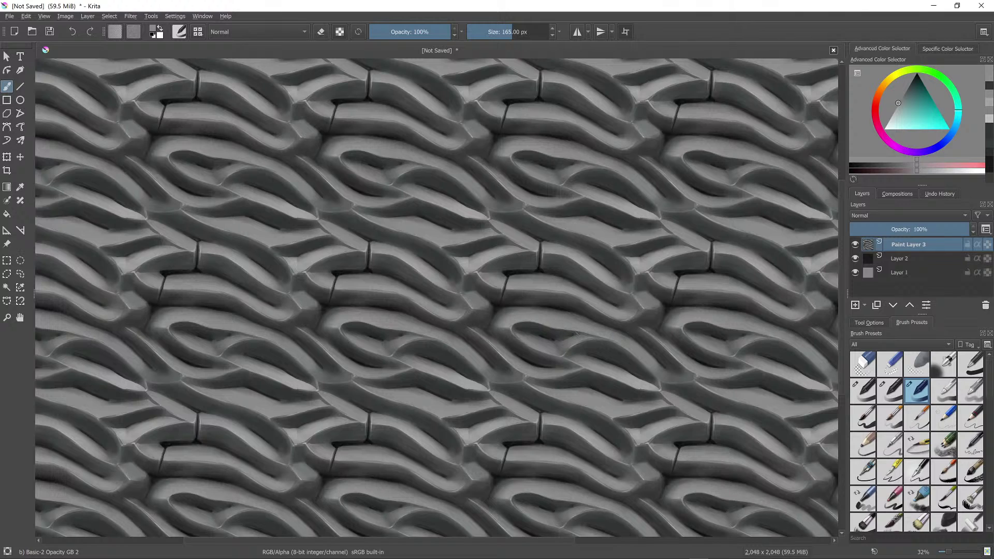
mouse_move(472, 333)
mouse_down()
mouse_move(563, 383)
mouse_move(463, 355)
mouse_move(537, 381)
mouse_move(511, 378)
mouse_up()
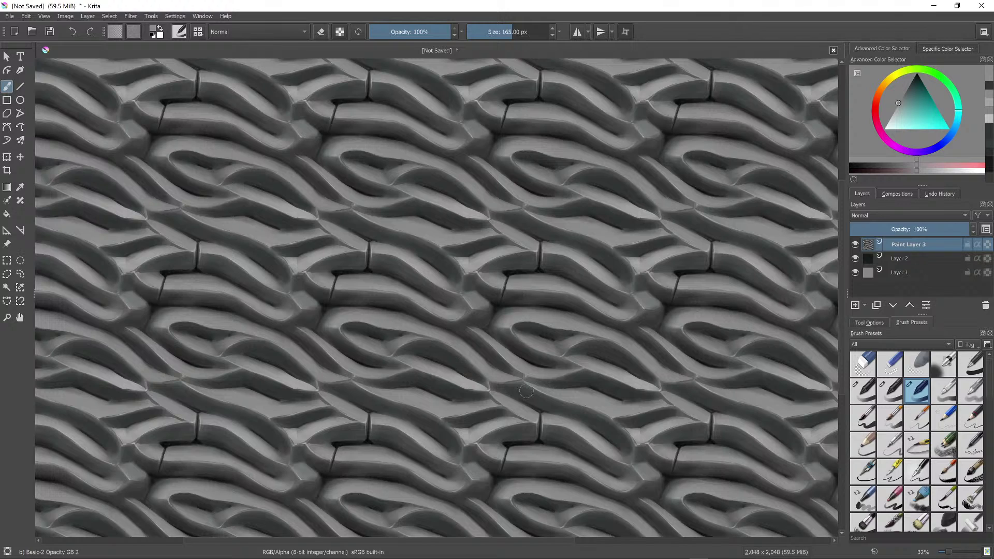
Step: Examine the repeating ridge pattern at several zoom levels for visible seams and uneven shading
scroll(555, 384, down, 3)
scroll(556, 385, up, 2)
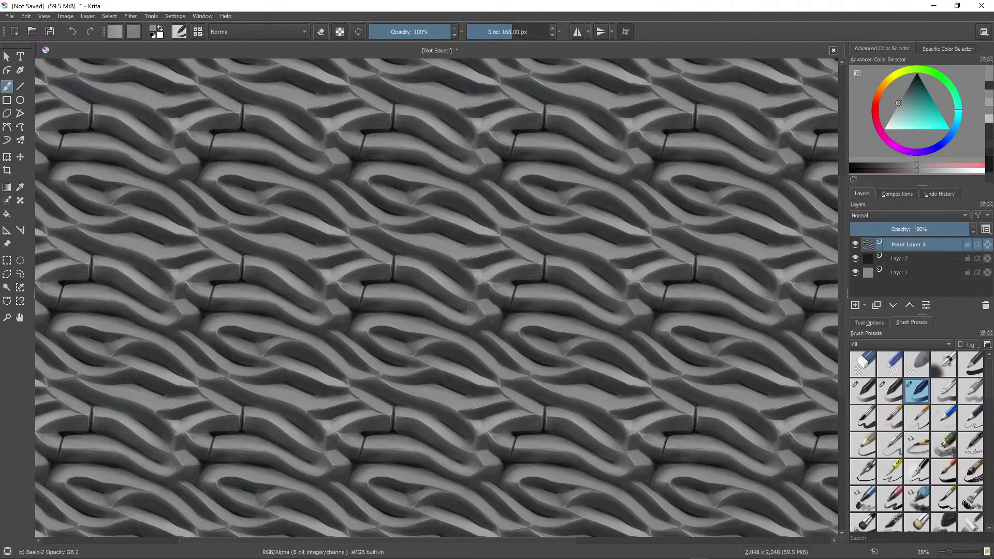
scroll(539, 281, down, 4)
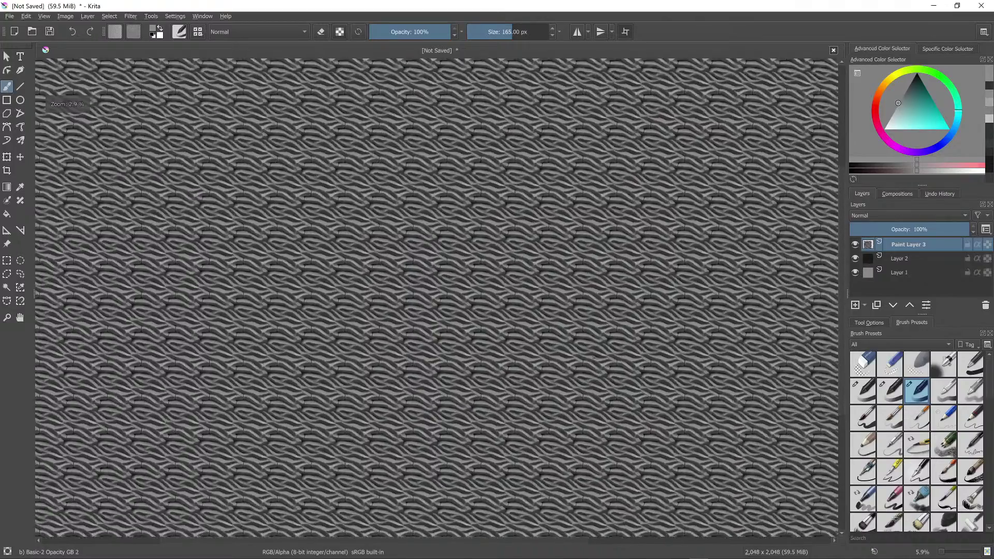
scroll(630, 264, up, 7)
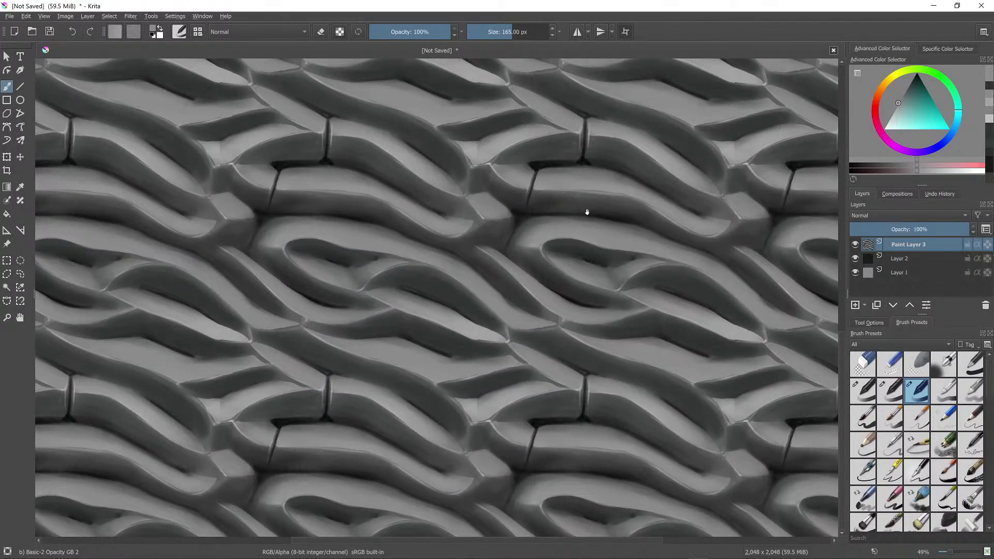
scroll(588, 210, down, 5)
scroll(563, 355, up, 6)
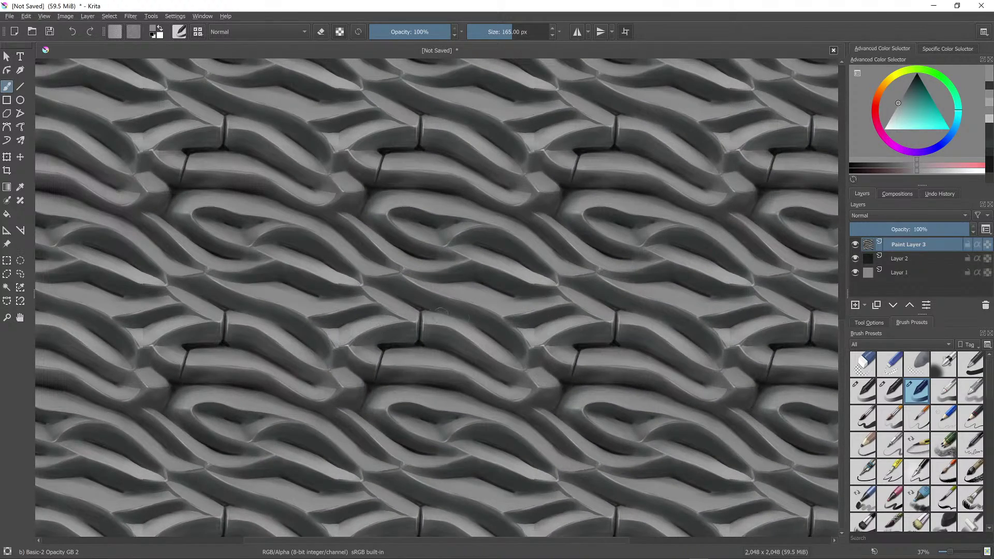
scroll(468, 367, down, 2)
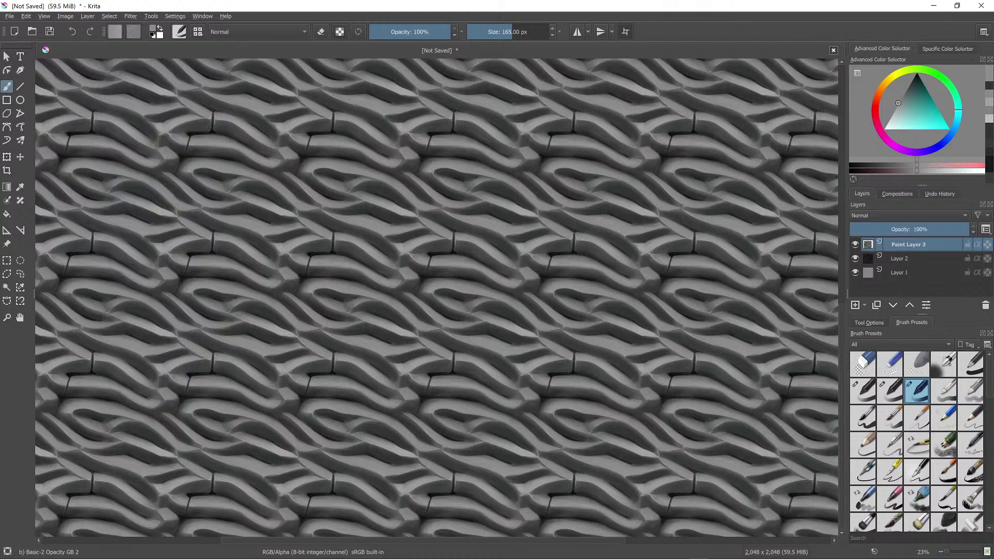
scroll(528, 252, up, 4)
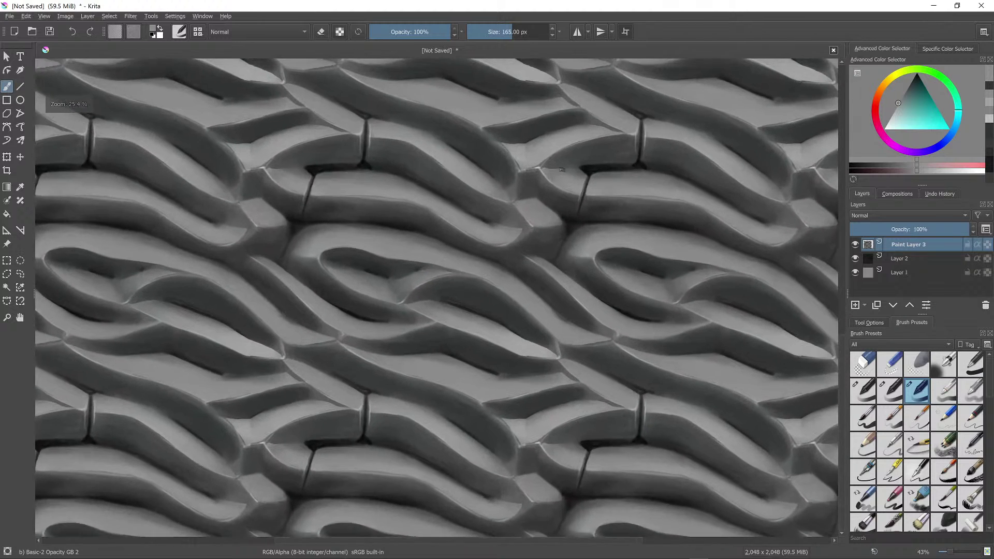
Step: Blend the hard seam at the groove's end beside the faceted knob with sampled greys at a 103 px brush size
drag(561, 302, 548, 101)
ctrl+click(512, 273)
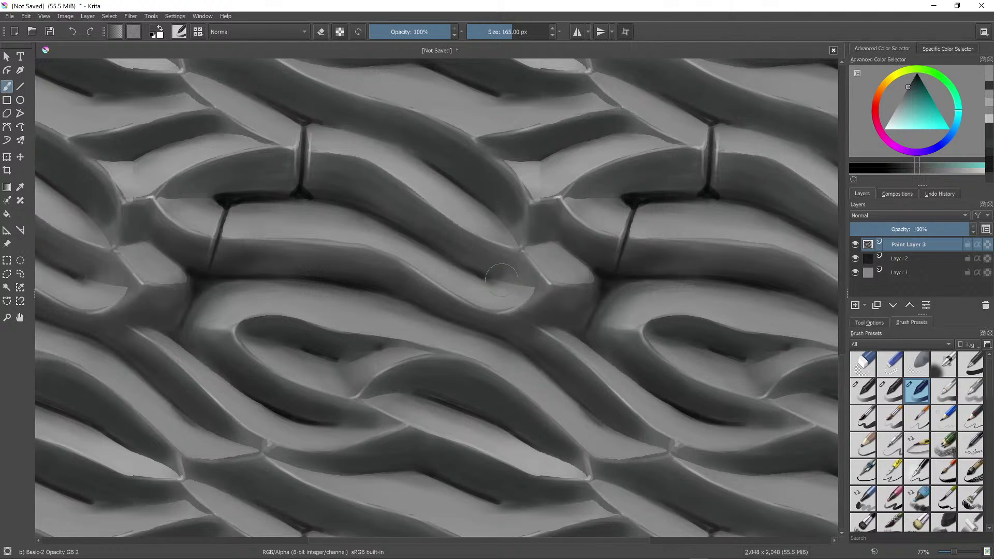
mouse_move(499, 275)
shift+mouse_down()
mouse_move(537, 284)
mouse_move(496, 275)
mouse_move(513, 290)
shift+mouse_up()
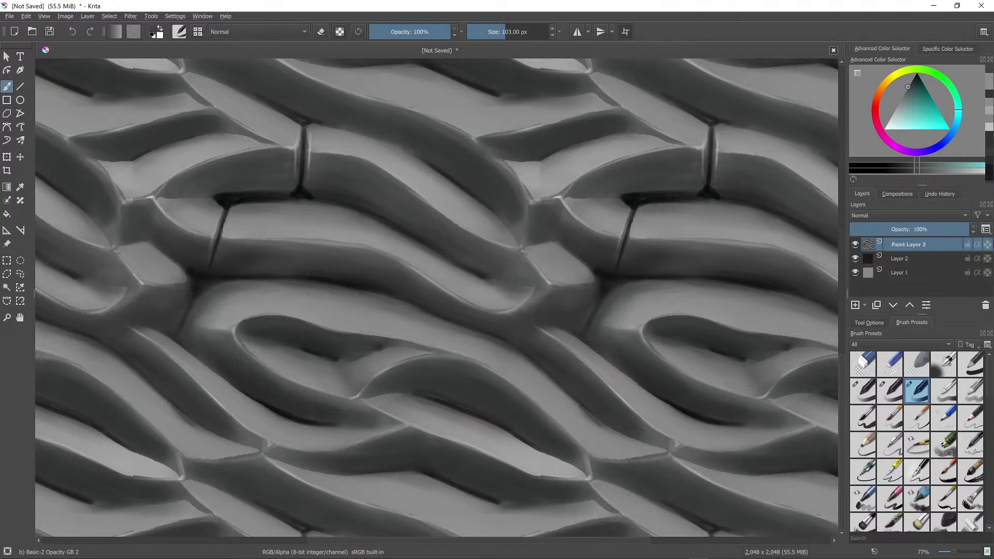
ctrl+click(494, 270)
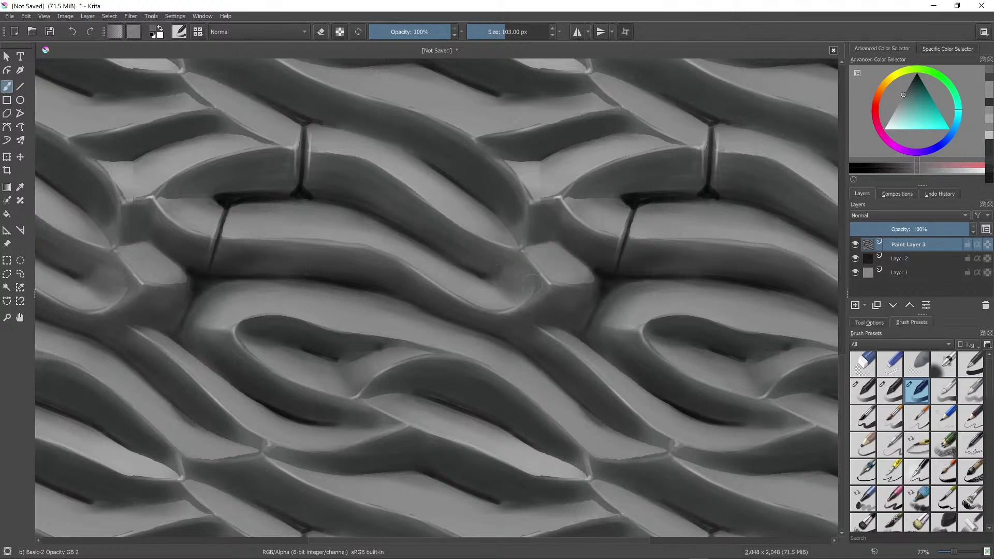
ctrl+click(501, 266)
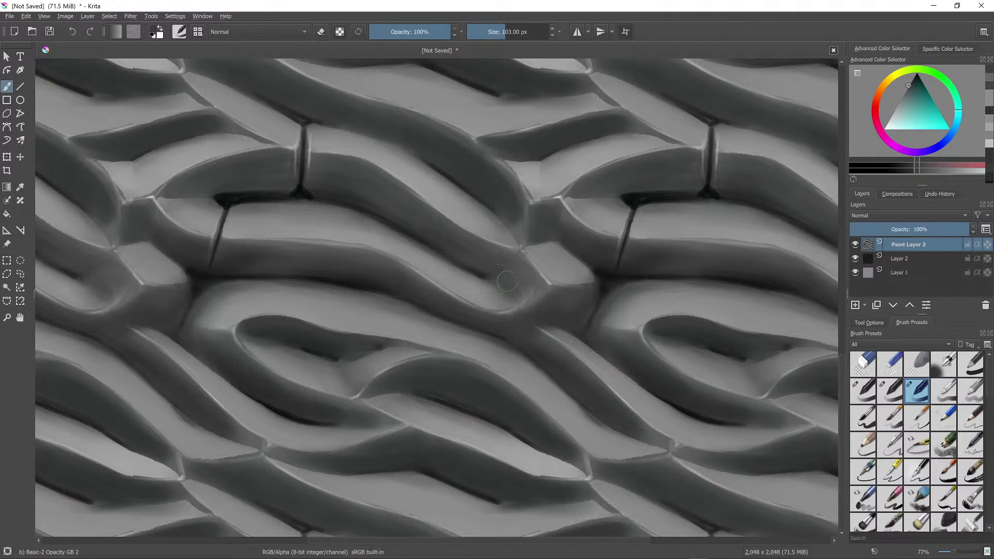
ctrl+click(507, 281)
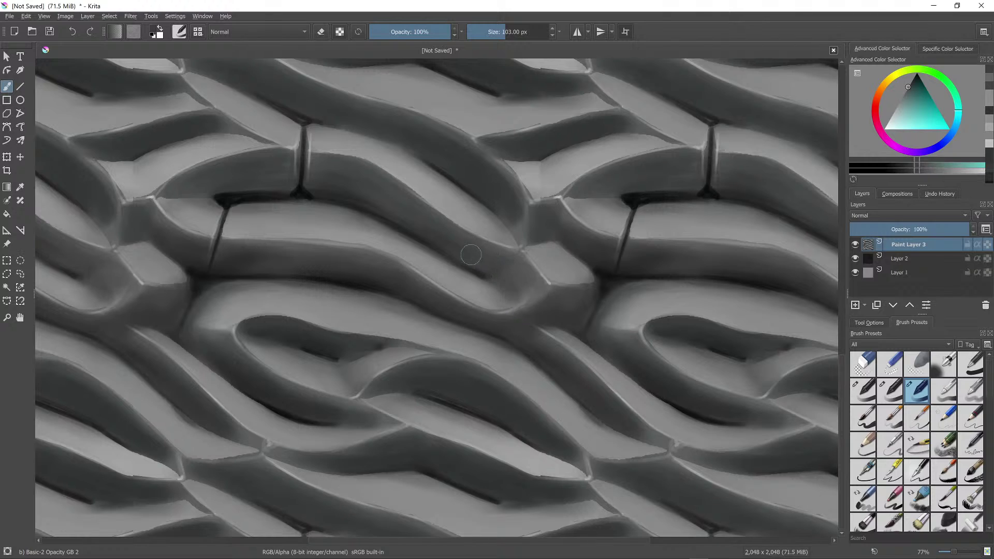
ctrl+click(511, 280)
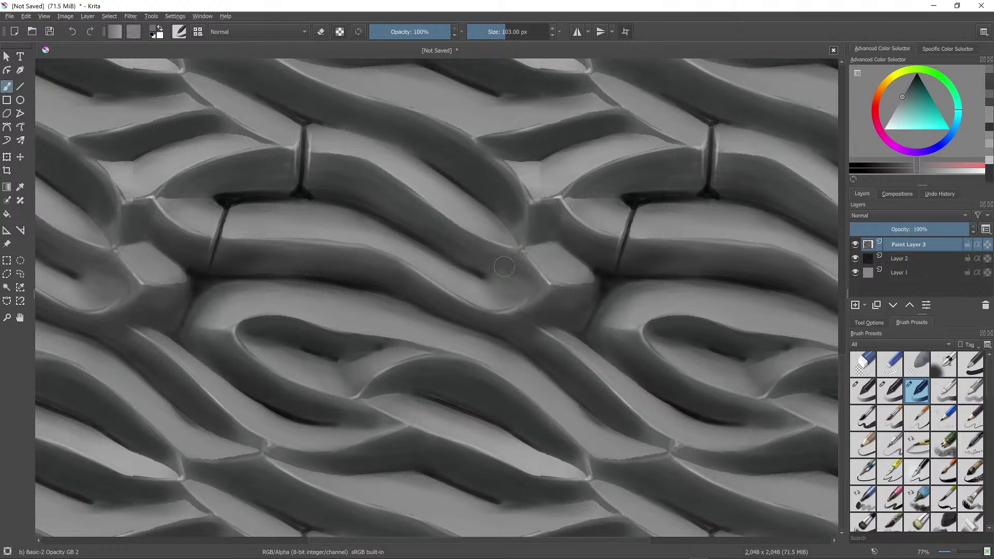
drag(504, 267, 336, 311)
Step: Soften the seam on the shaded ridge side above the hooked fold with dark grey sampled from that face
ctrl+click(350, 163)
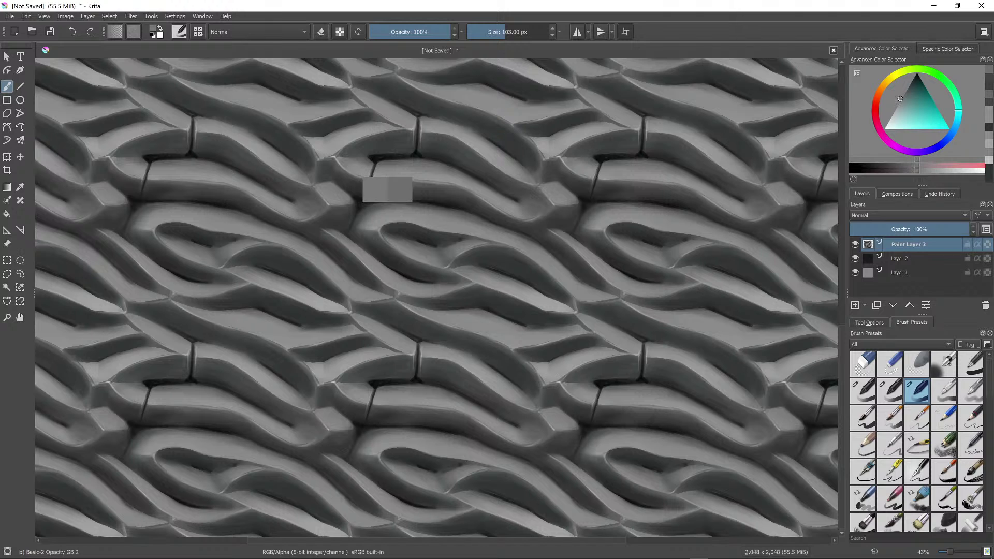
ctrl+click(371, 146)
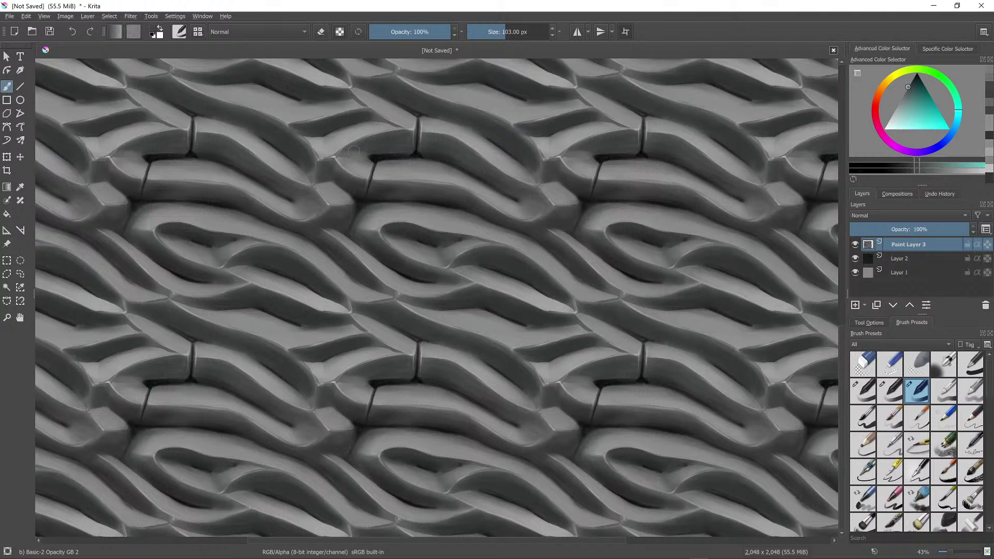
drag(374, 155, 384, 156)
Step: Start a Levels adjustment on Paint Layer 3 with the input gamma at 0.871 and the input white point at 254
scroll(345, 154, down, 6)
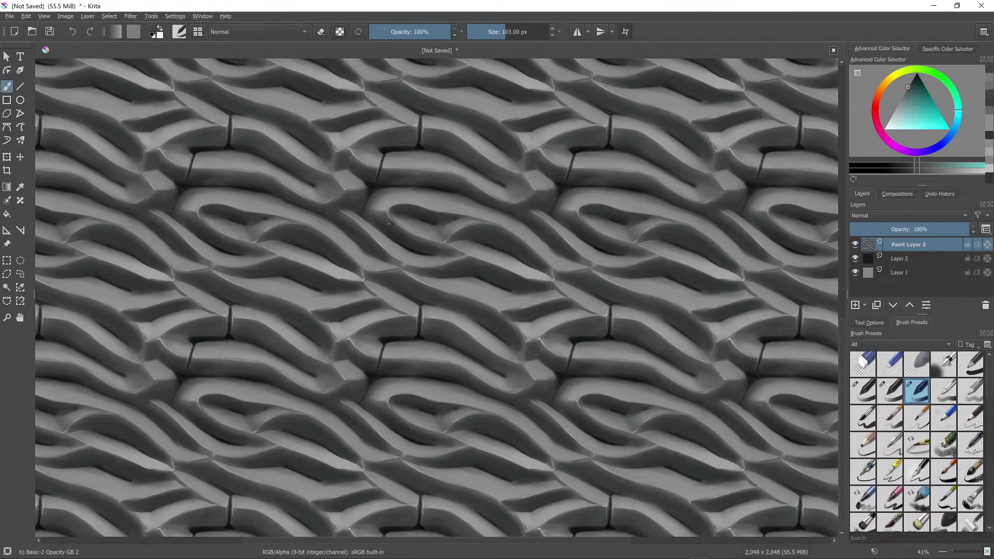
scroll(479, 196, up, 5)
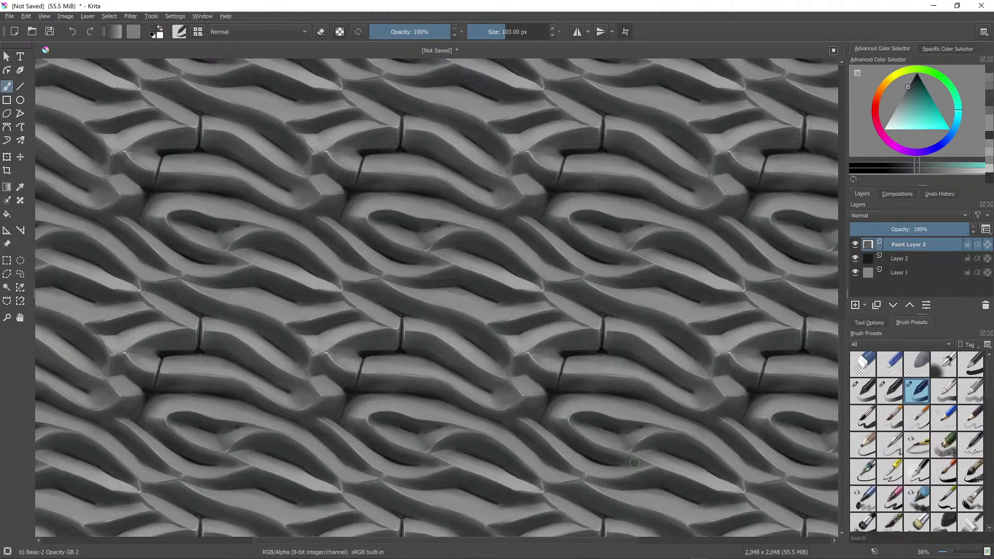
scroll(488, 268, down, 3)
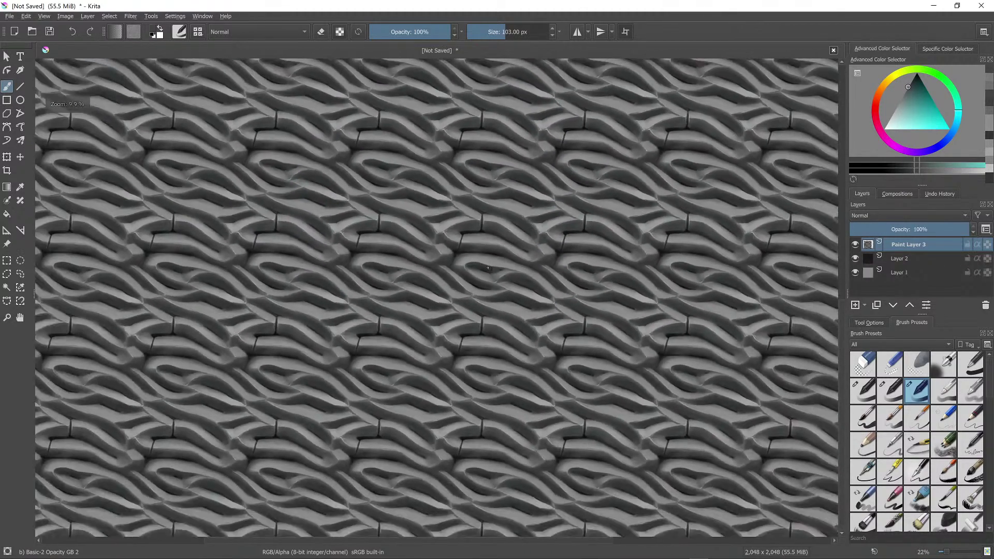
scroll(489, 269, down, 2)
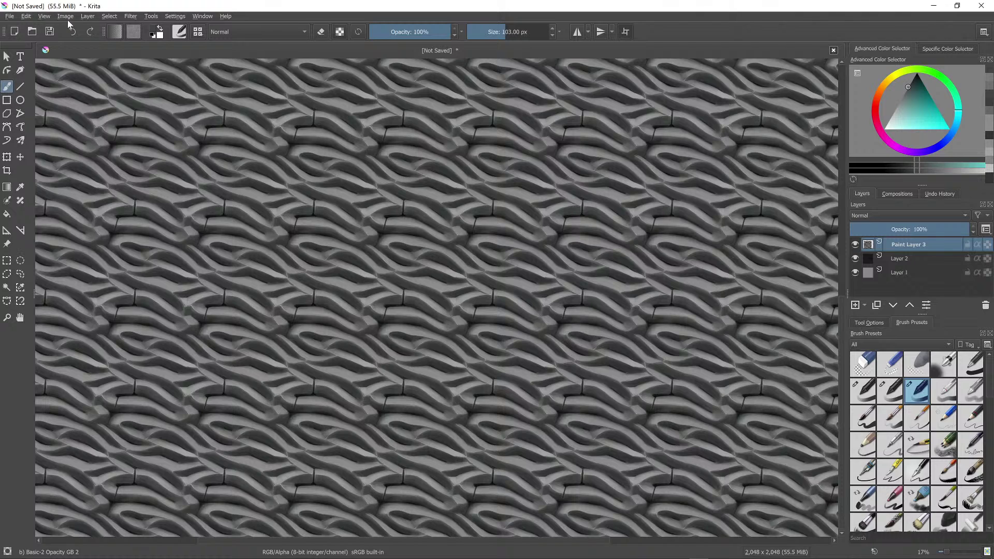
click(131, 16)
mouse_move(156, 50)
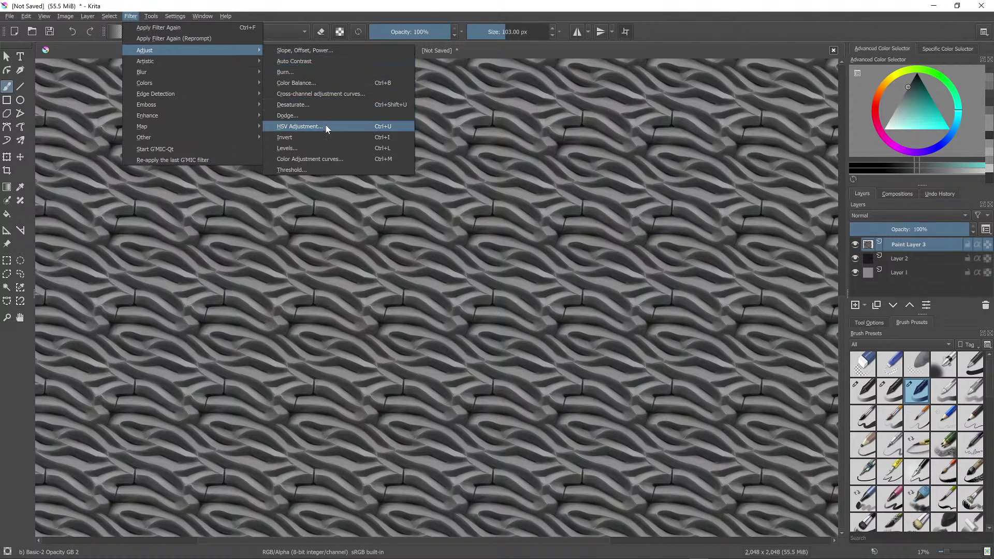
click(326, 148)
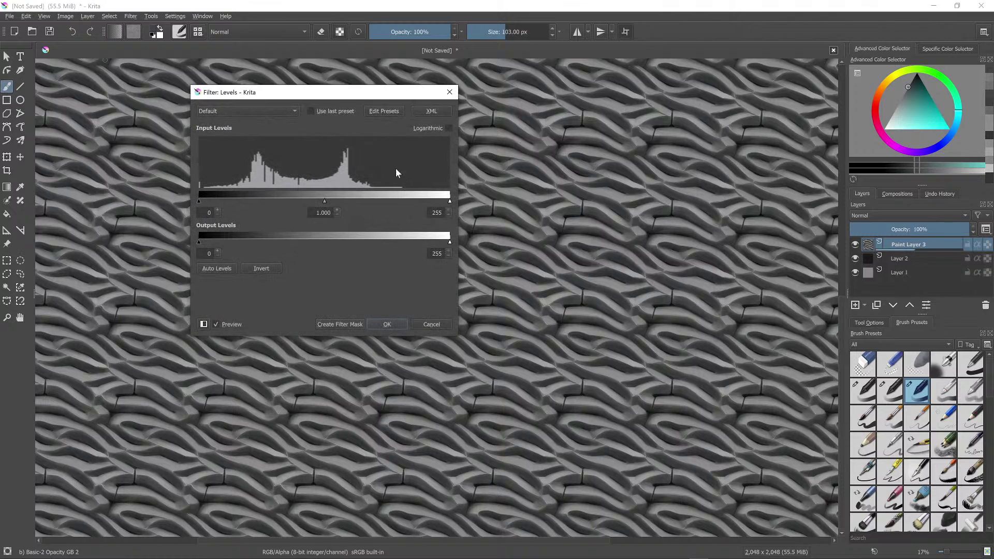
drag(359, 97, 724, 198)
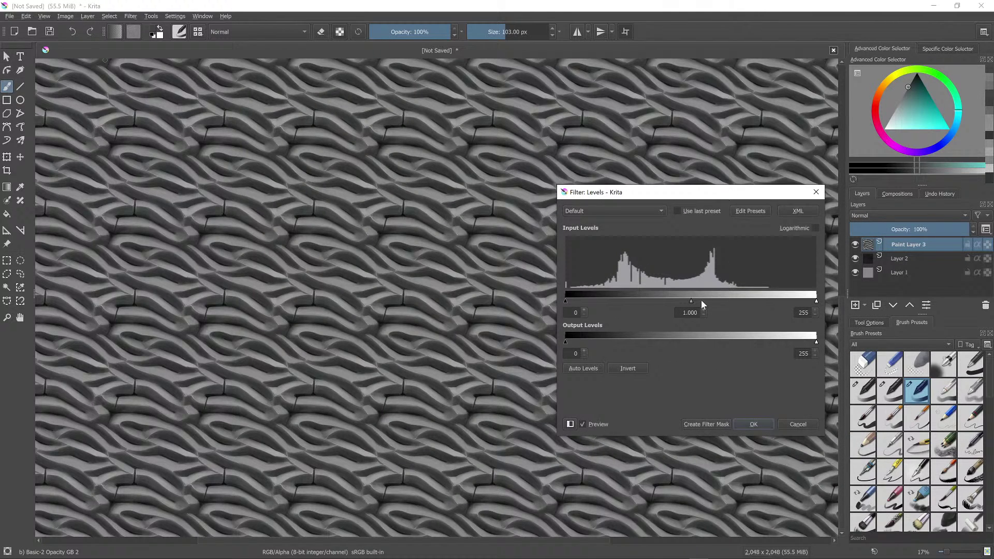
mouse_move(692, 299)
mouse_down()
mouse_move(729, 299)
mouse_move(699, 300)
mouse_up()
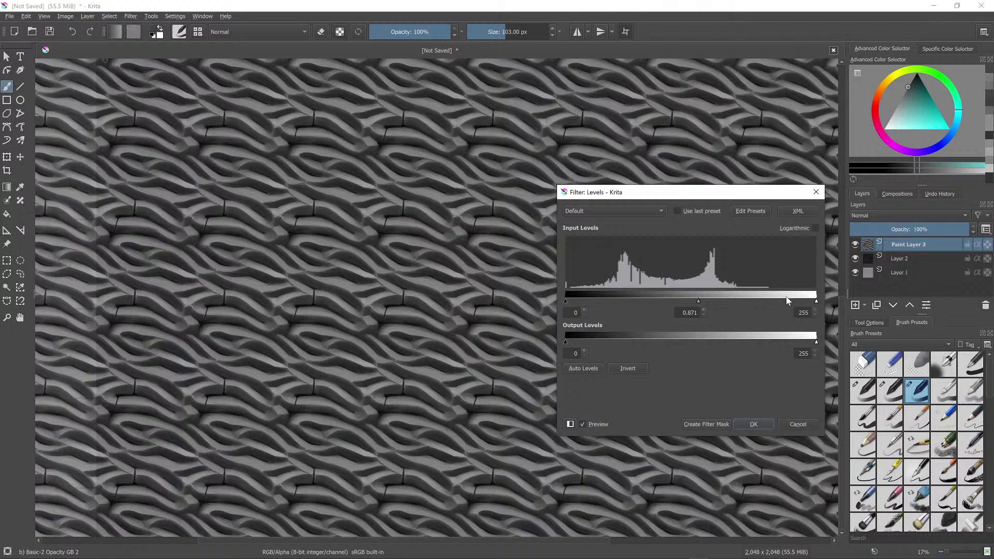
mouse_move(815, 301)
mouse_down()
mouse_move(746, 305)
mouse_move(816, 298)
mouse_up()
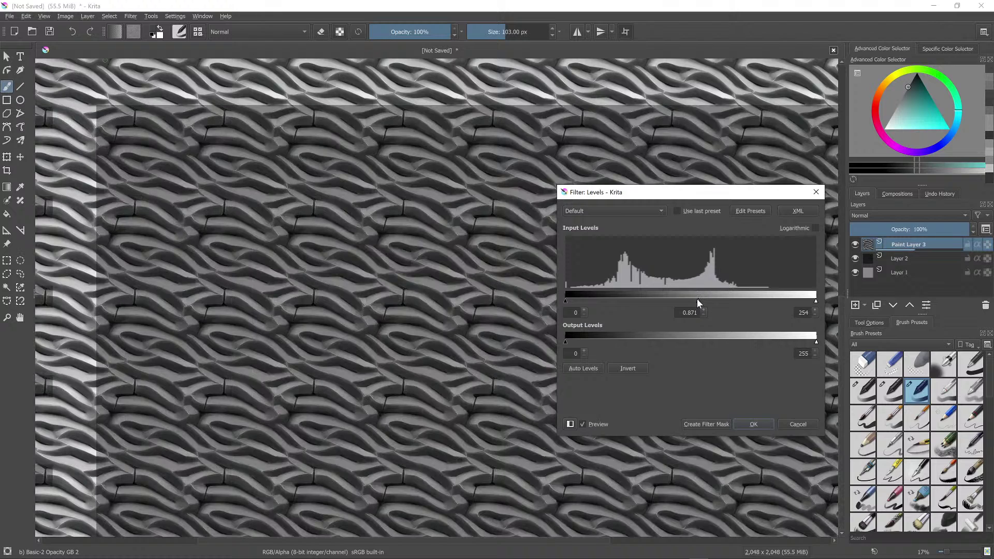
Step: Try an input black point of 64, then return it to 0 with the input gamma set to 1.428
drag(697, 300, 746, 301)
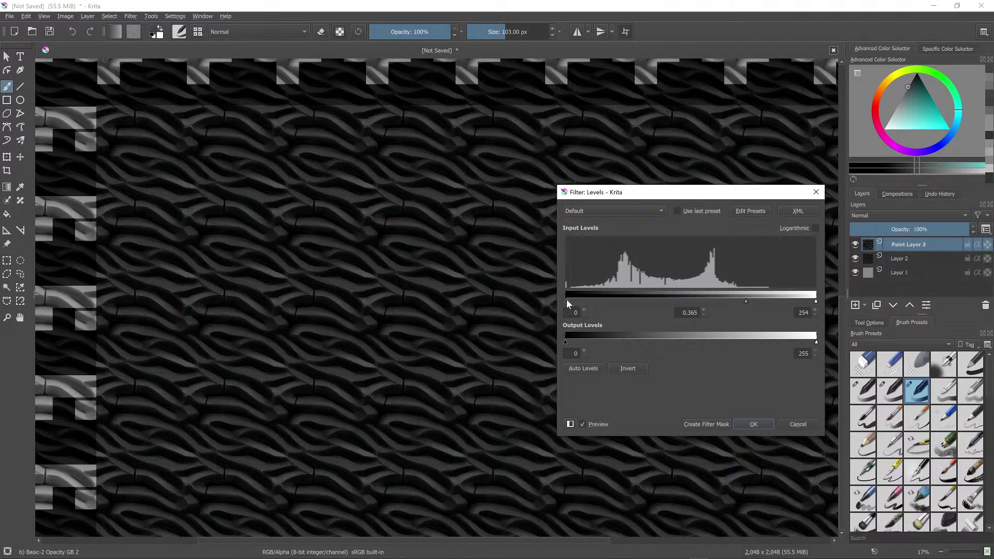
drag(567, 300, 628, 301)
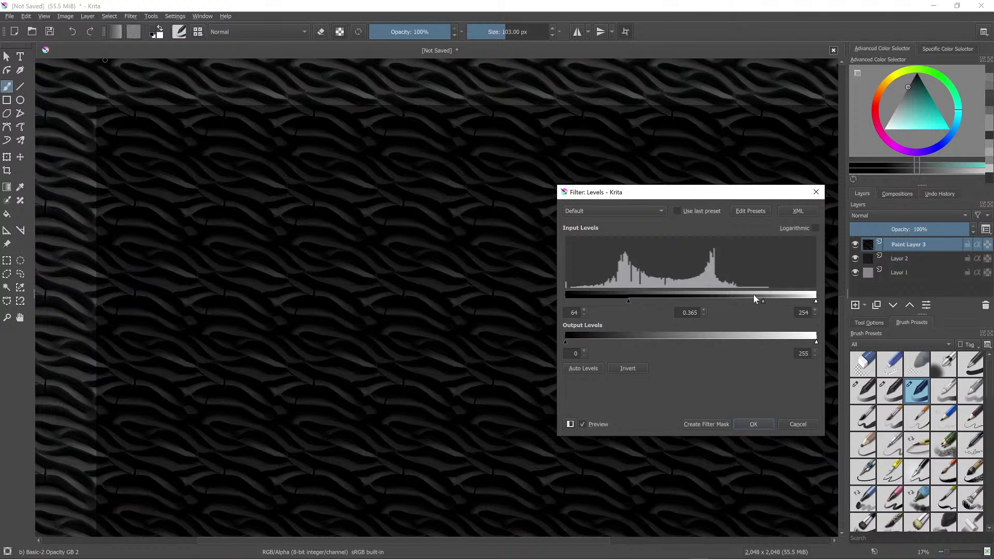
drag(762, 301, 708, 300)
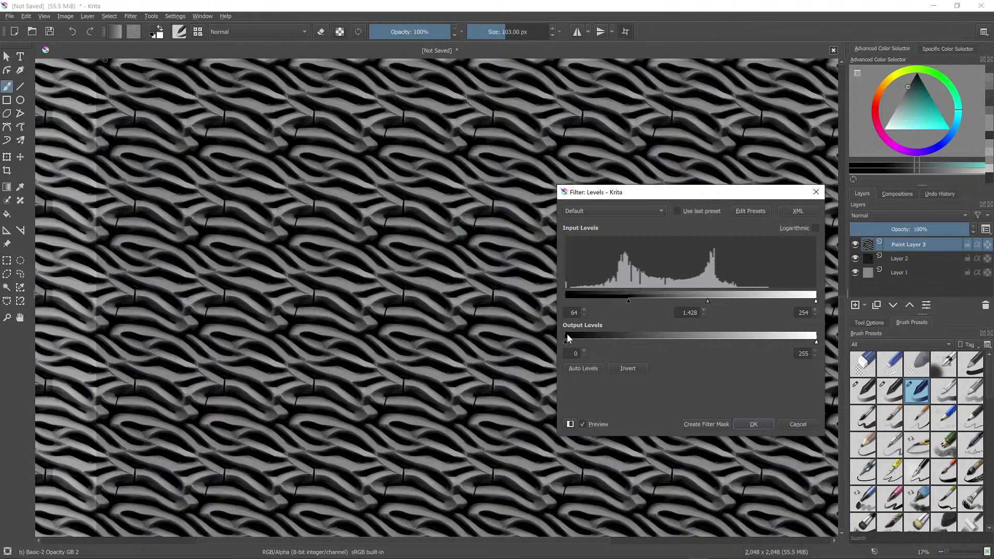
drag(629, 301, 549, 293)
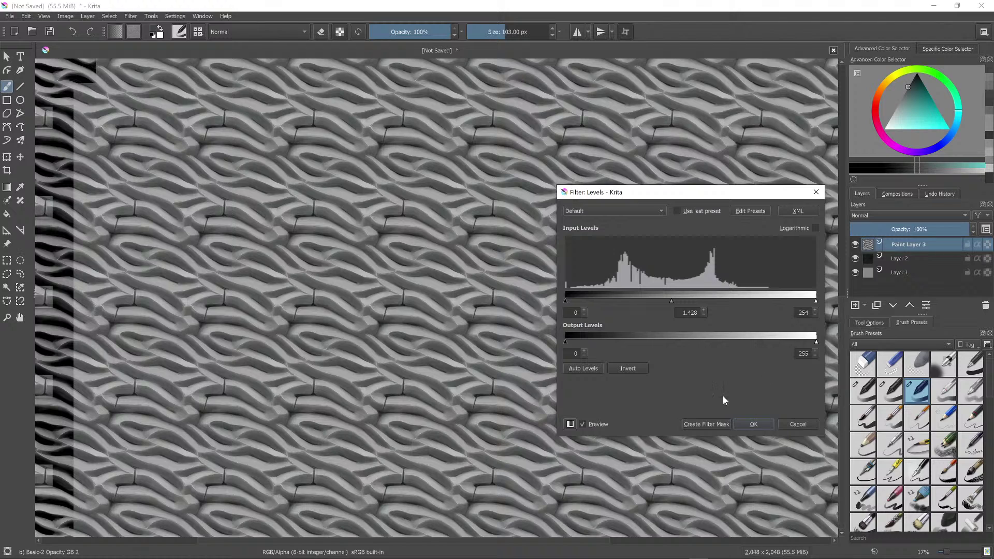
Step: Narrow the output levels to 60 for black and 121 for white, and apply the Levels filter
drag(817, 342, 702, 342)
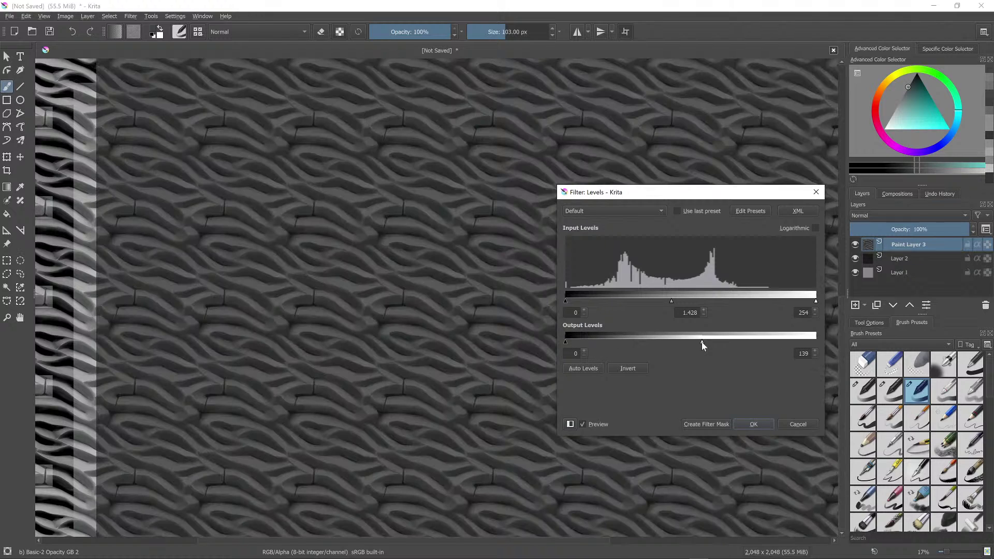
drag(564, 342, 620, 342)
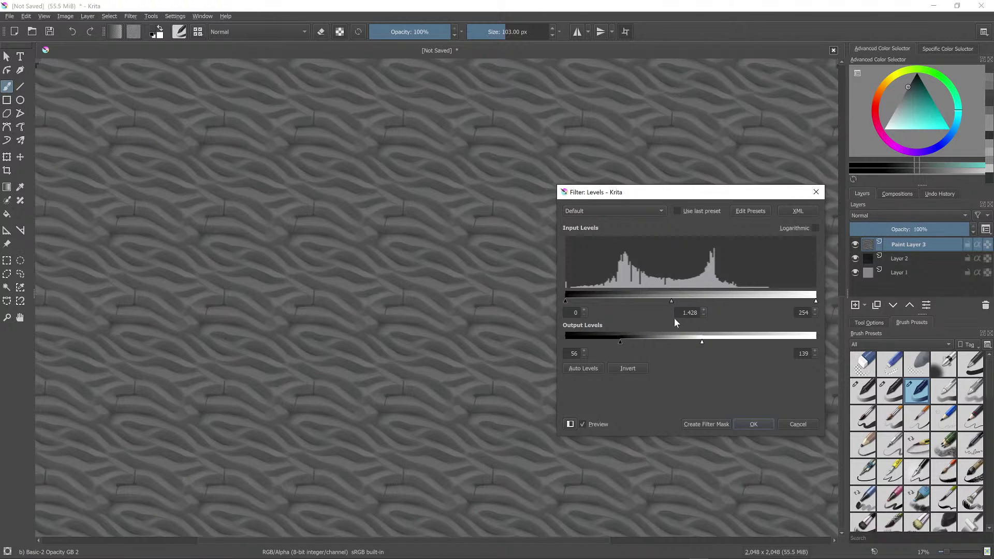
drag(688, 343, 688, 343)
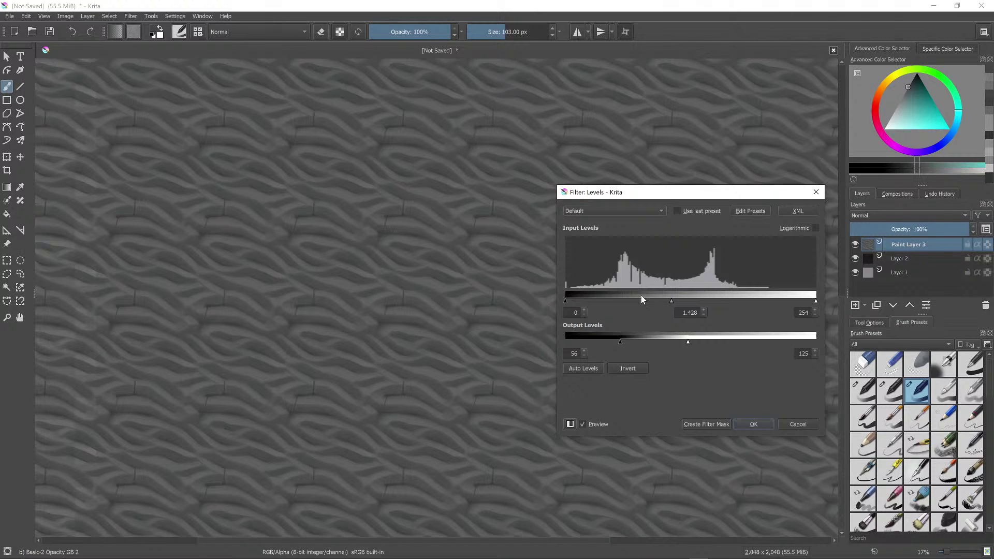
mouse_move(688, 342)
mouse_down()
mouse_move(673, 343)
mouse_move(685, 342)
mouse_up()
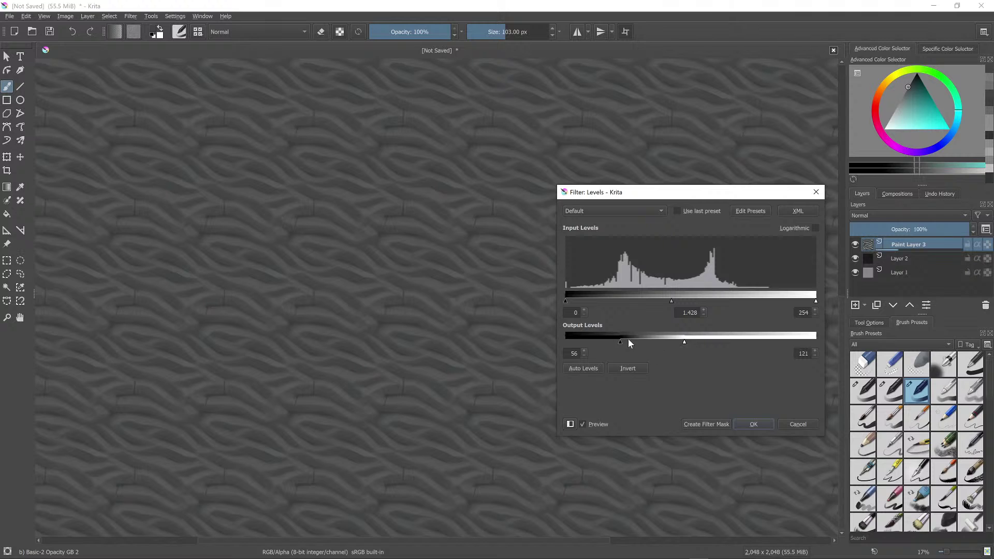
drag(624, 343, 627, 341)
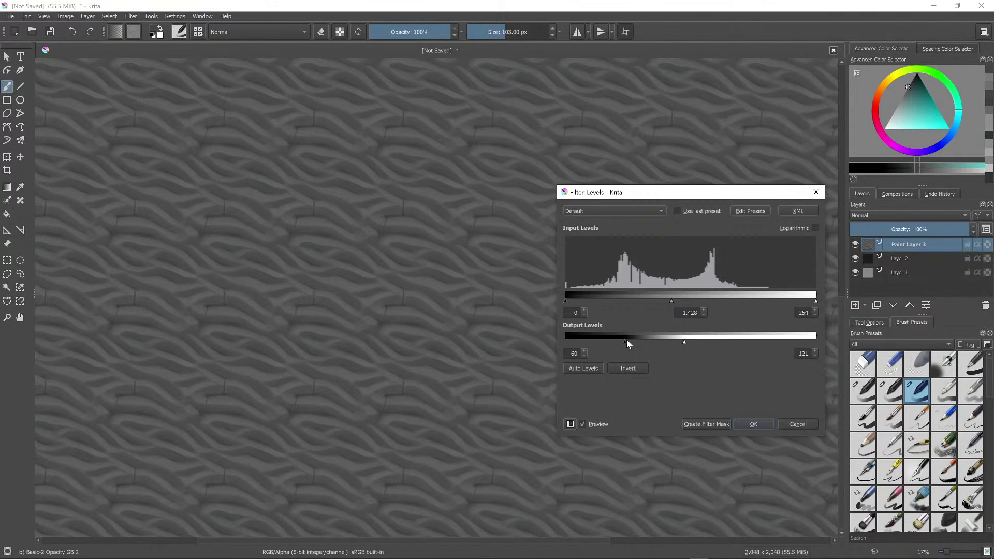
click(753, 424)
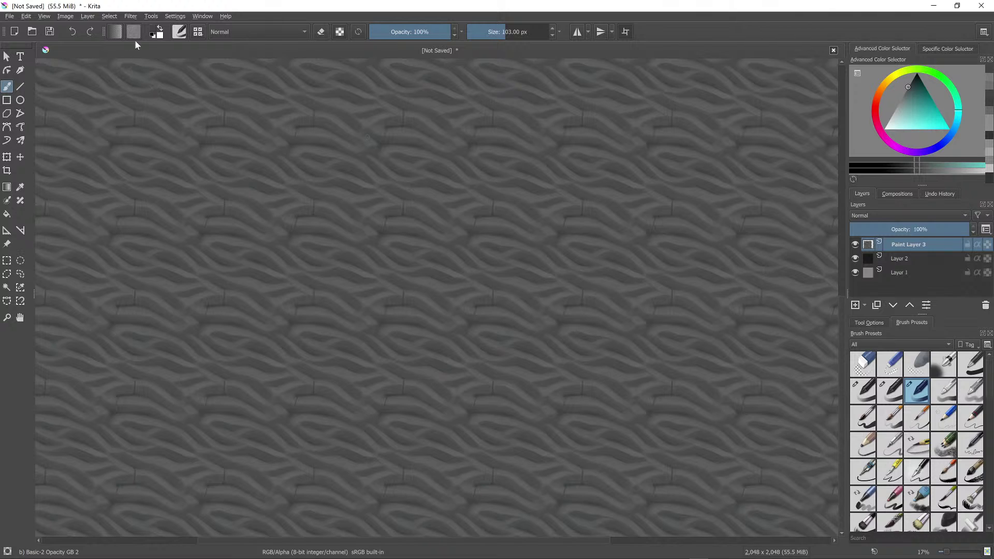
Step: Start a second Levels adjustment with input black at 65, gamma at 8.050 and input white at 254
click(175, 16)
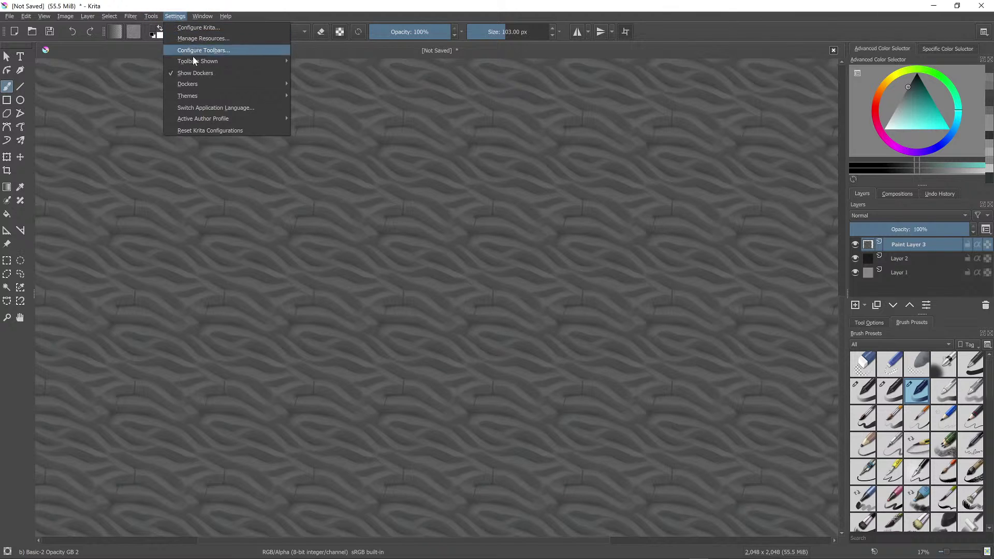
mouse_move(136, 18)
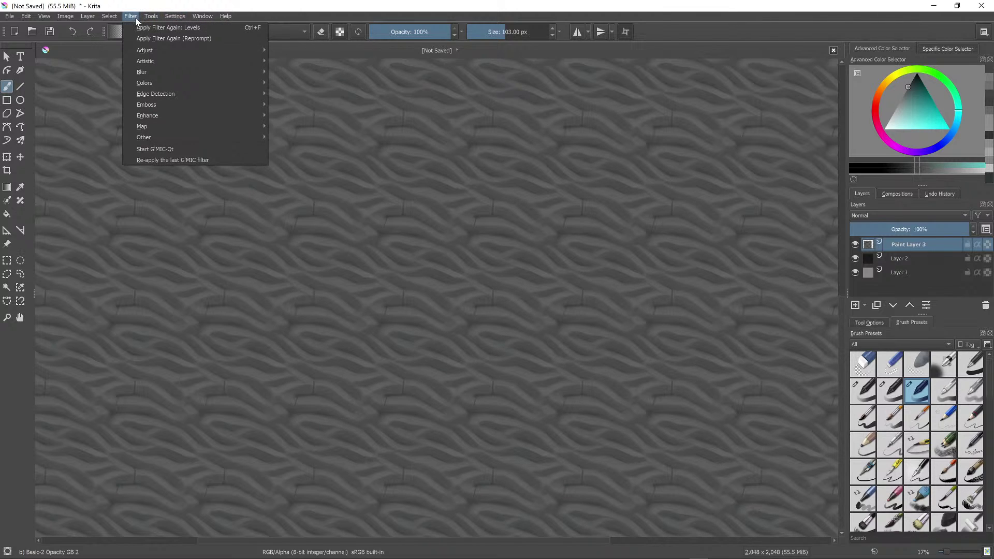
mouse_move(149, 49)
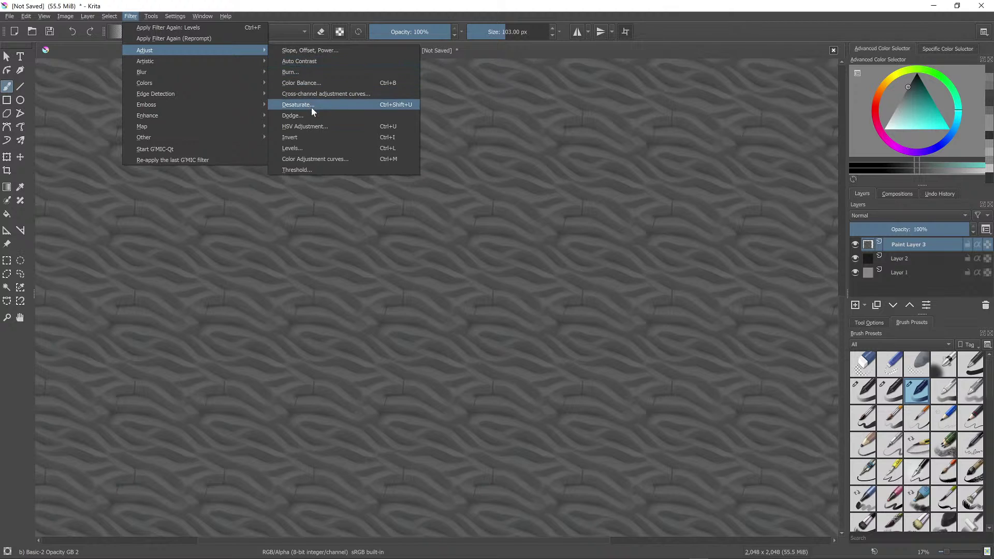
click(312, 146)
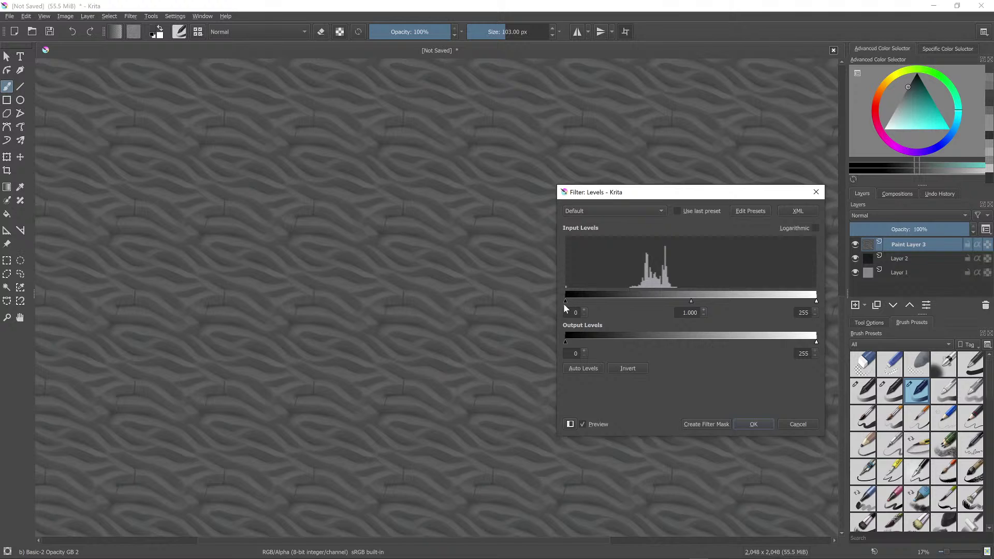
drag(565, 300, 630, 293)
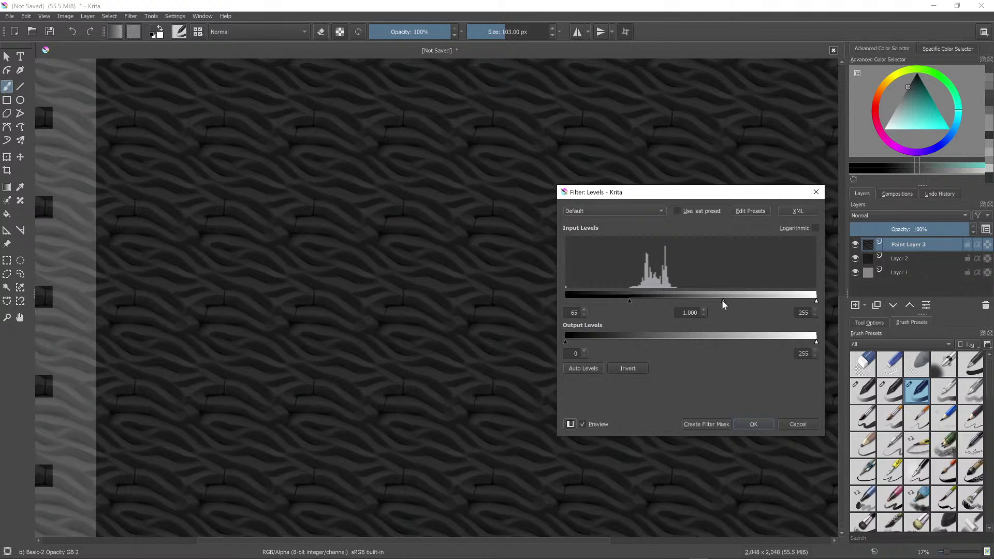
drag(723, 301, 643, 300)
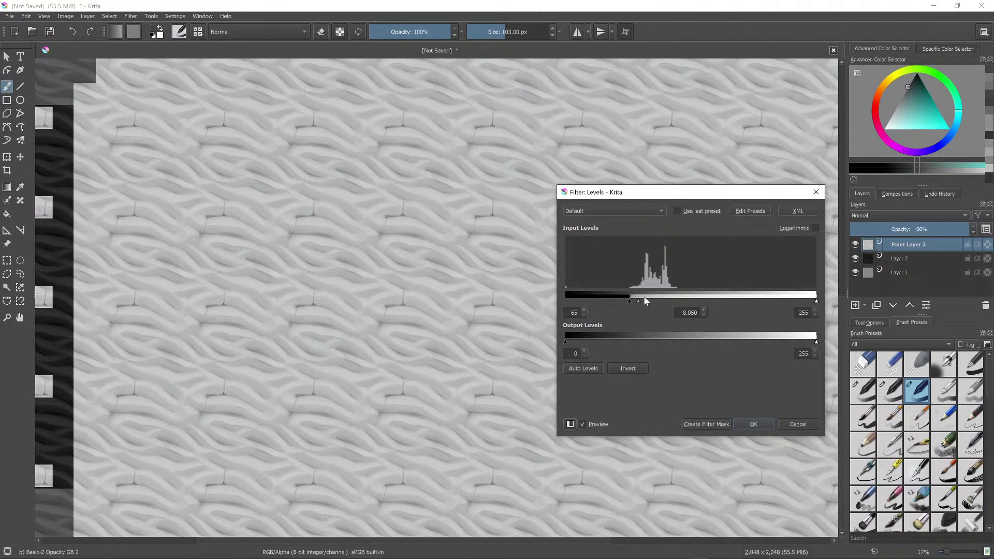
mouse_move(817, 300)
mouse_down()
mouse_move(749, 304)
mouse_move(816, 301)
mouse_up()
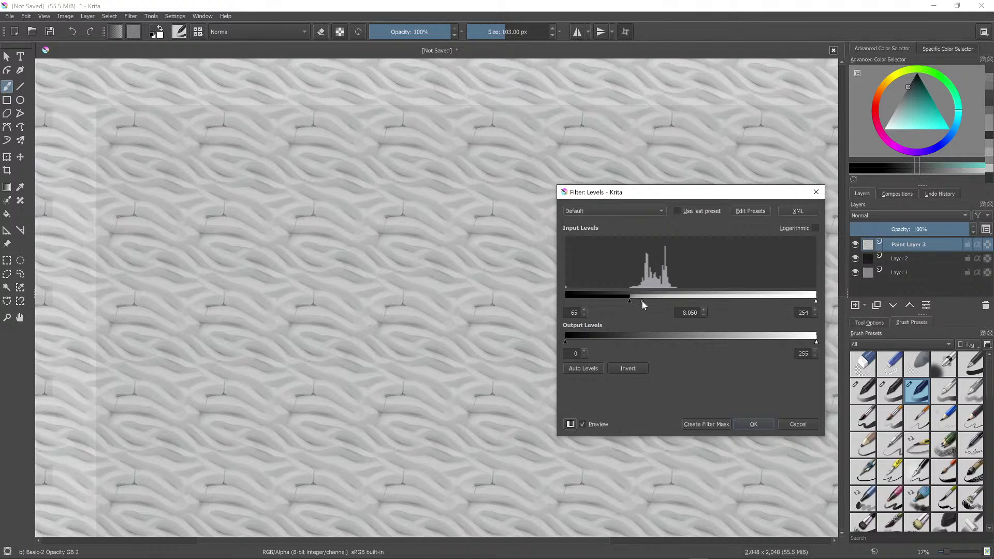
Step: Try an input black point of 70 with gamma 6.835 and an output white level of 165
mouse_move(642, 300)
mouse_down()
mouse_move(679, 302)
mouse_move(634, 303)
mouse_up()
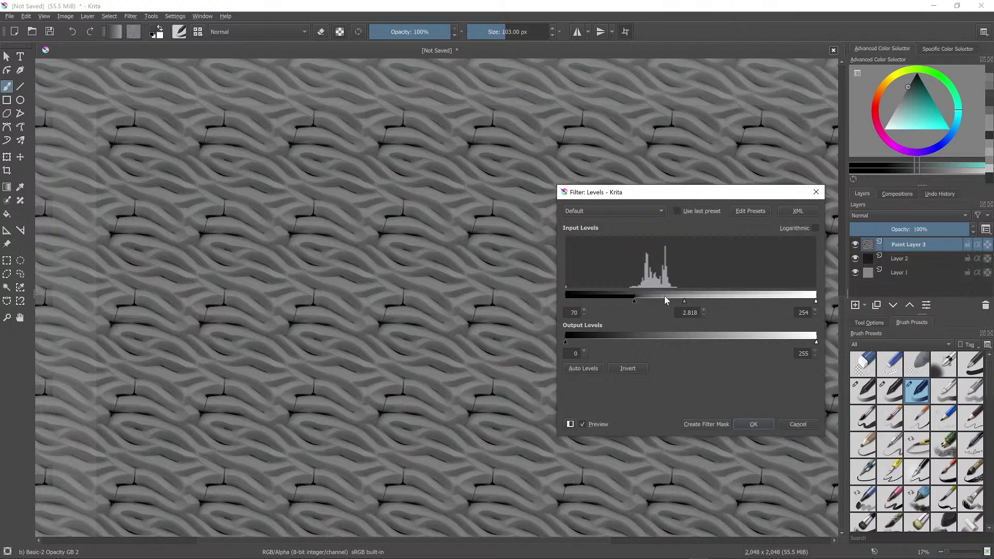
mouse_move(685, 301)
mouse_down()
mouse_move(723, 305)
mouse_move(672, 299)
mouse_up()
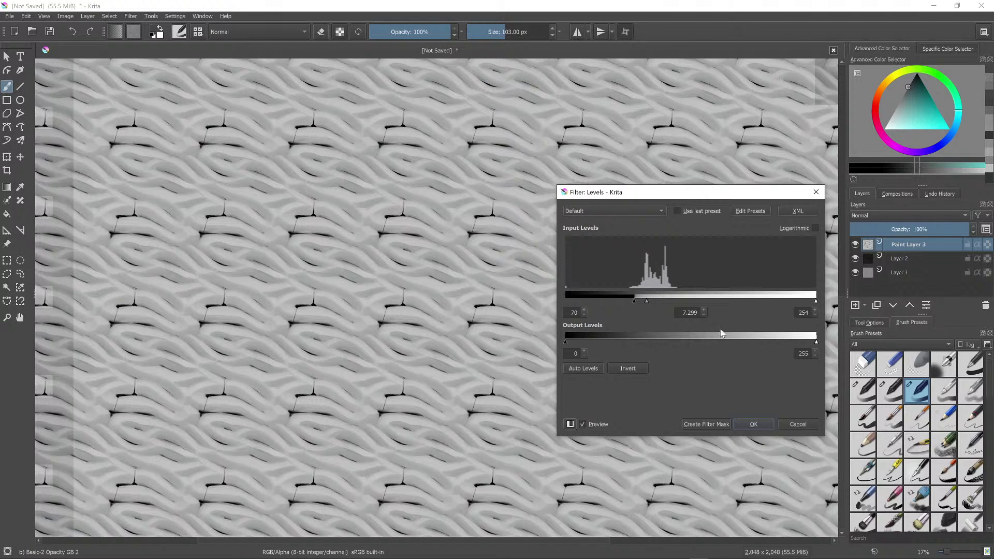
drag(816, 343, 729, 340)
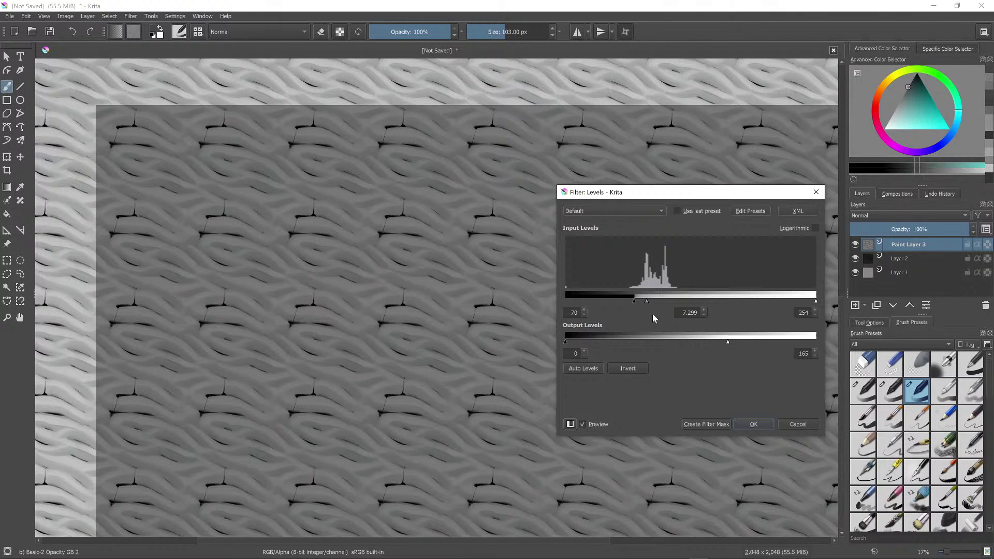
drag(646, 300, 649, 301)
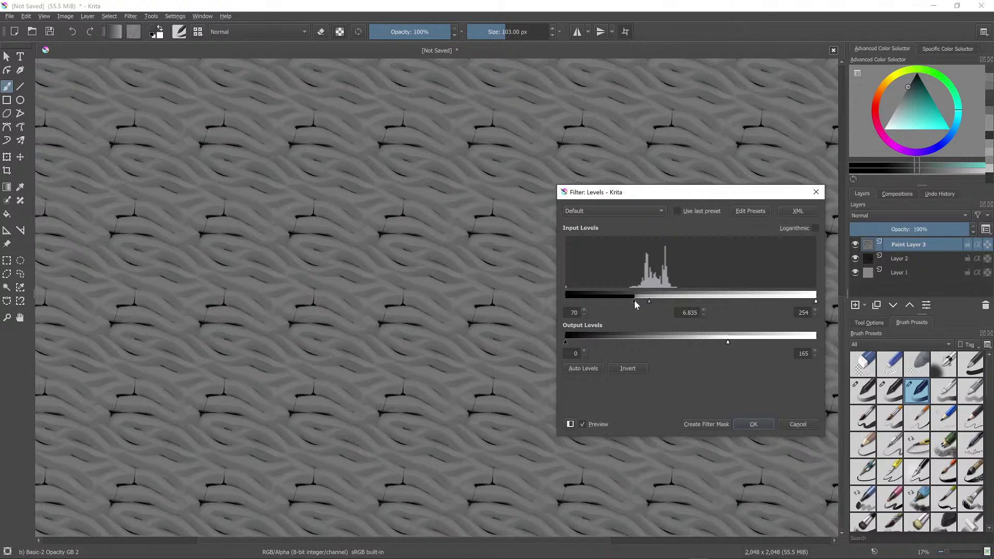
Step: Set input black to 68, gamma to 5.506 and output white to 205, and apply the Levels filter
drag(621, 301, 626, 300)
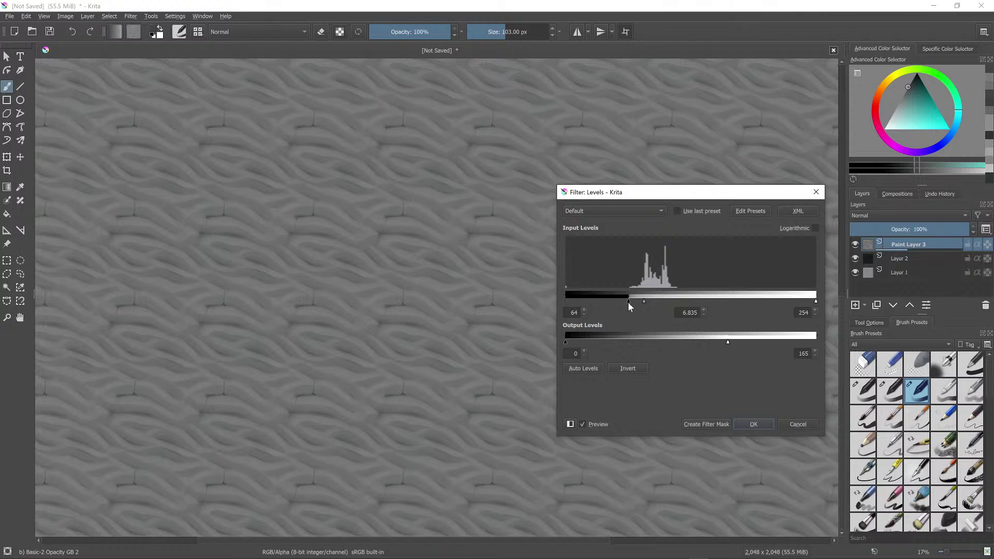
drag(629, 302, 629, 302)
drag(631, 303, 632, 304)
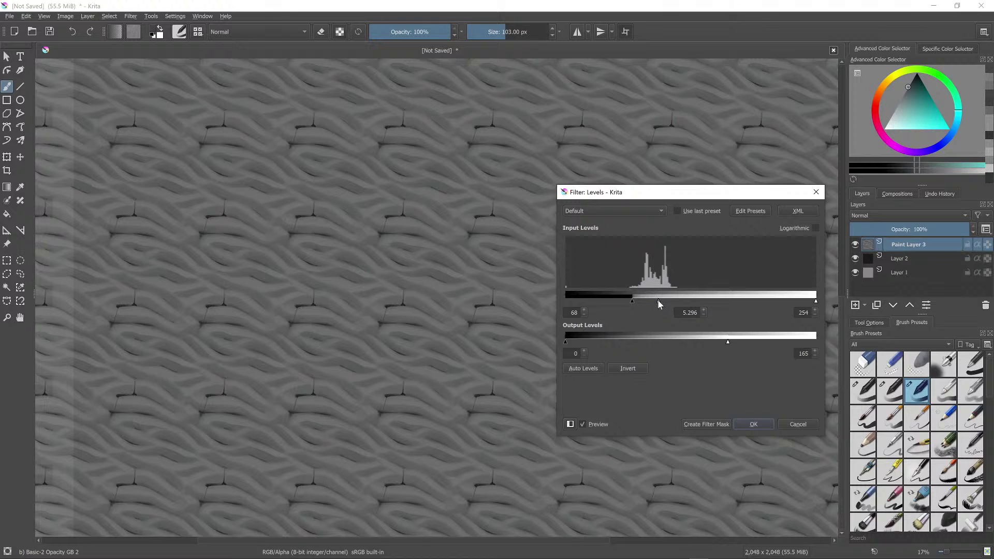
drag(657, 299, 655, 298)
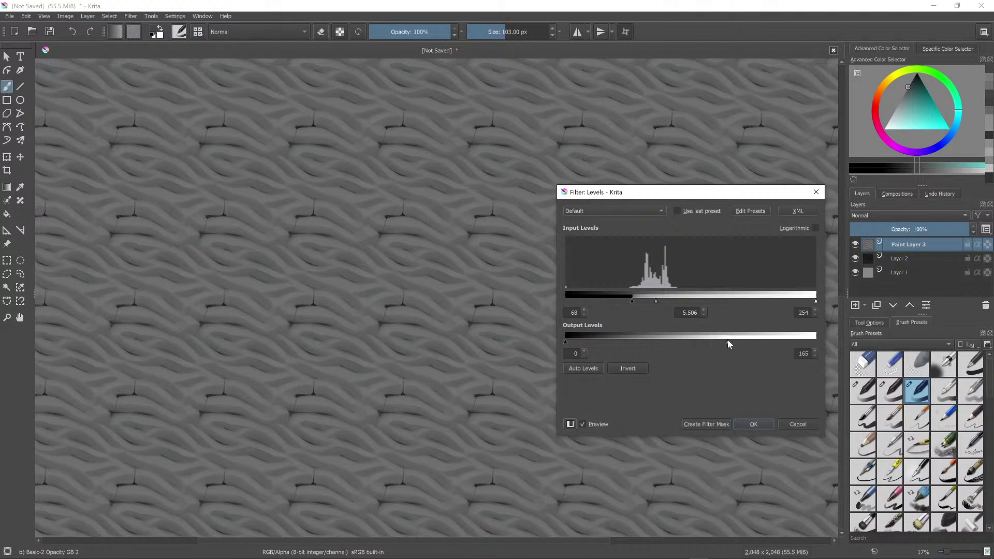
drag(729, 339, 766, 342)
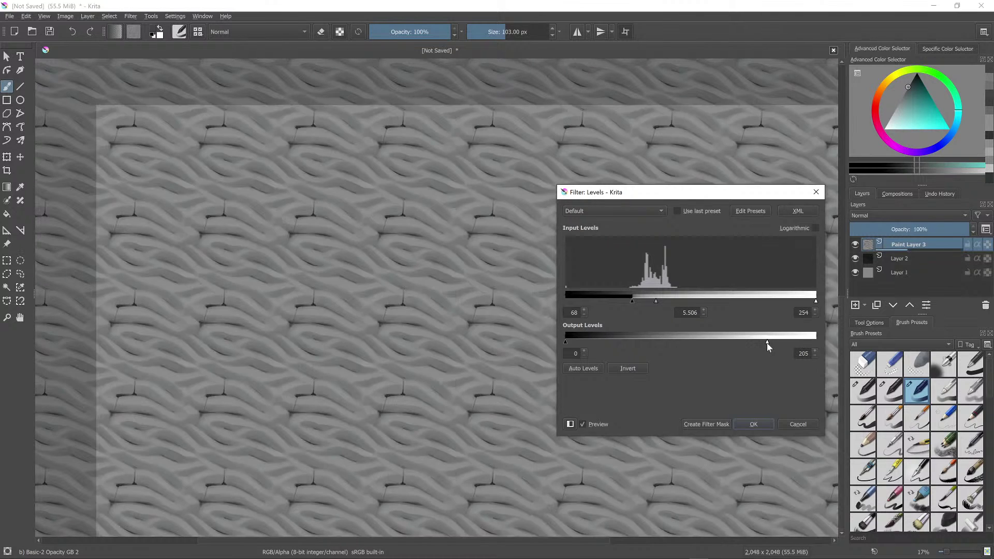
click(754, 425)
scroll(495, 325, down, 3)
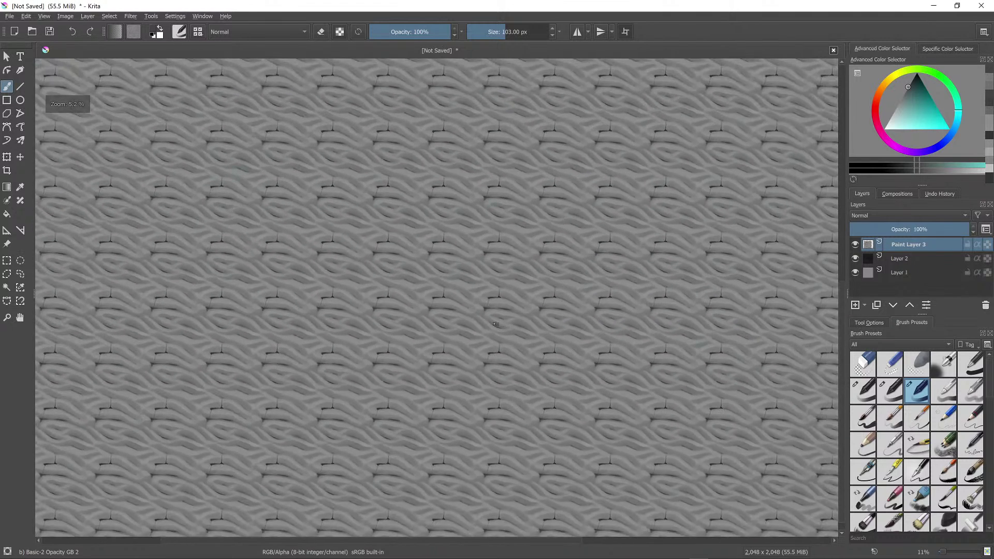
Step: Add a paint layer above the texture and darken the connected slanted and vertical cracks in black with a 26–30 px brush
scroll(573, 217, up, 8)
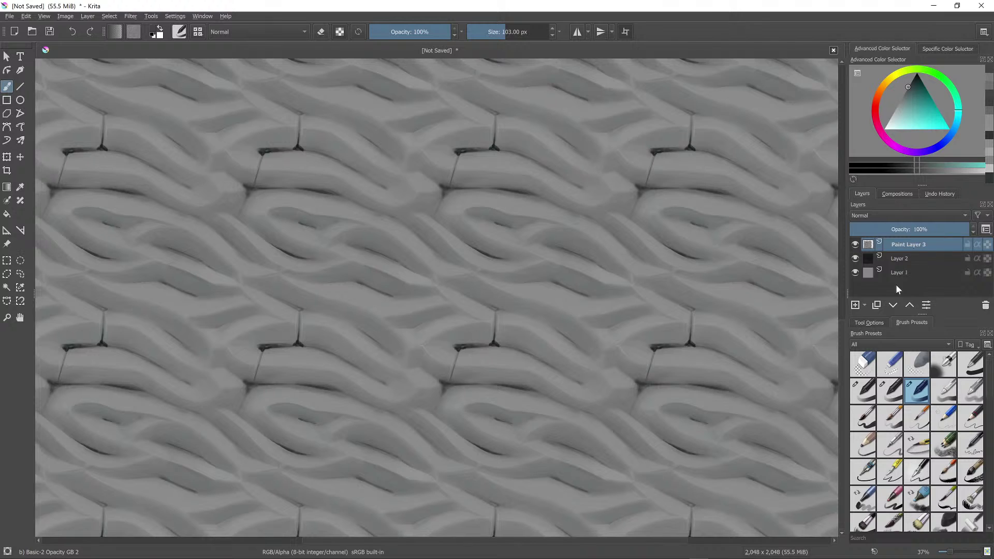
click(855, 305)
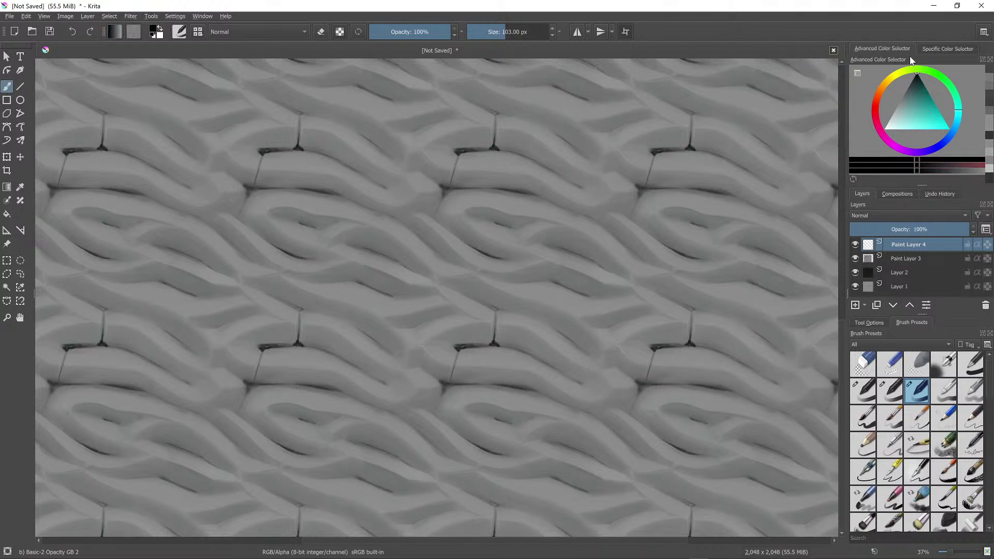
key(bracketleft)
key(bracketleft)
key(bracketleft)
key(bracketleft)
drag(272, 295, 298, 309)
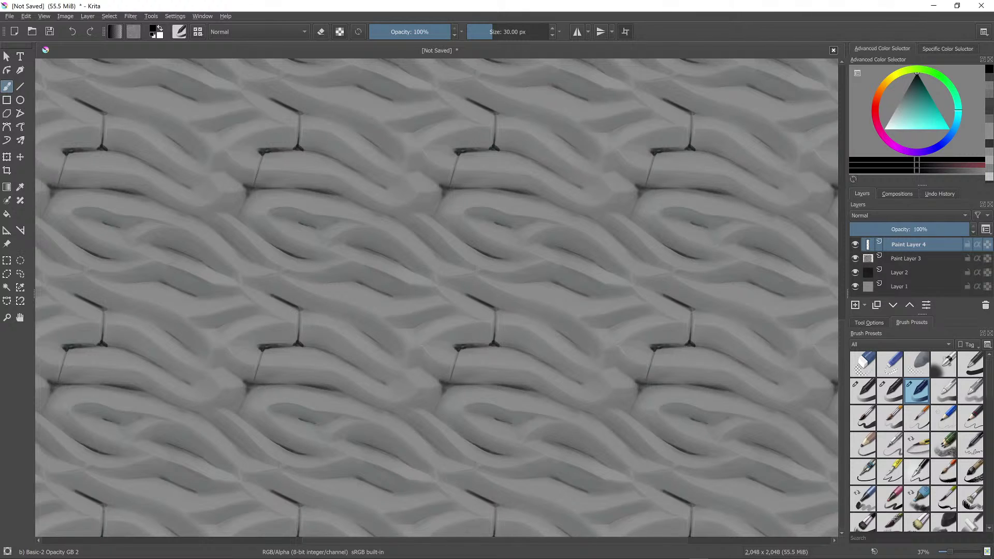
drag(300, 311, 299, 333)
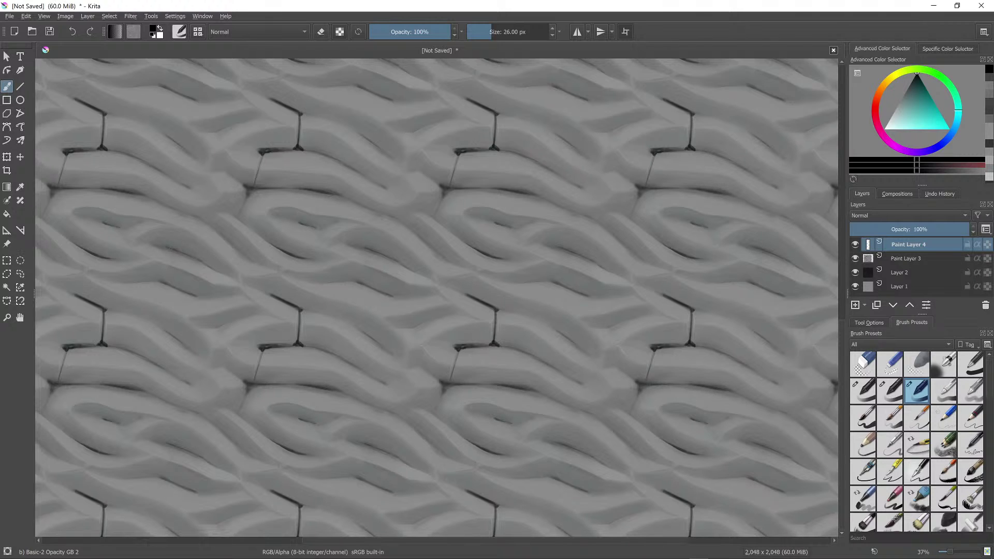
Step: Paint black accents into the narrow slots between the ridges and the small oval hole with the 26 px brush
mouse_move(167, 246)
mouse_down()
mouse_move(211, 270)
mouse_move(165, 284)
mouse_move(195, 296)
mouse_move(178, 291)
mouse_up()
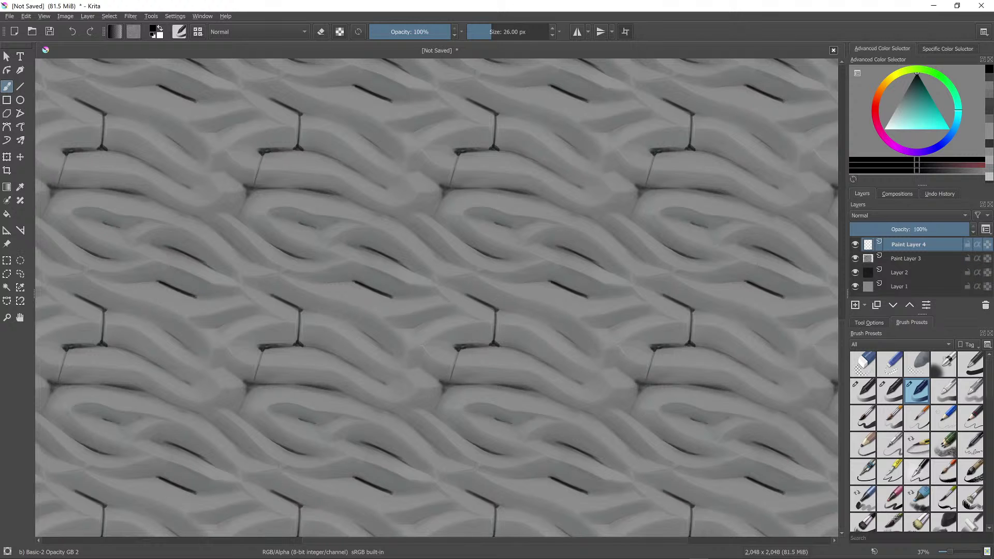
drag(378, 198, 371, 277)
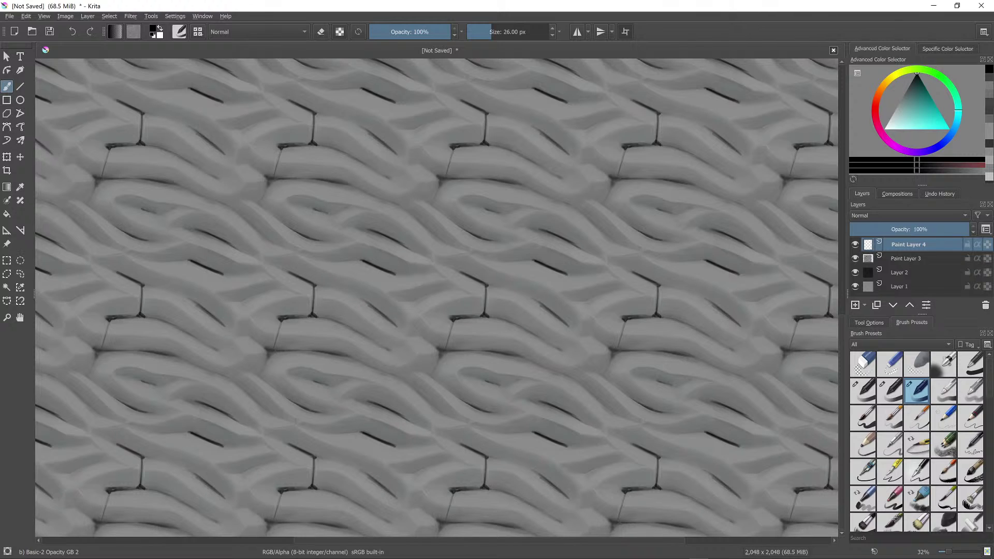
drag(595, 224, 606, 235)
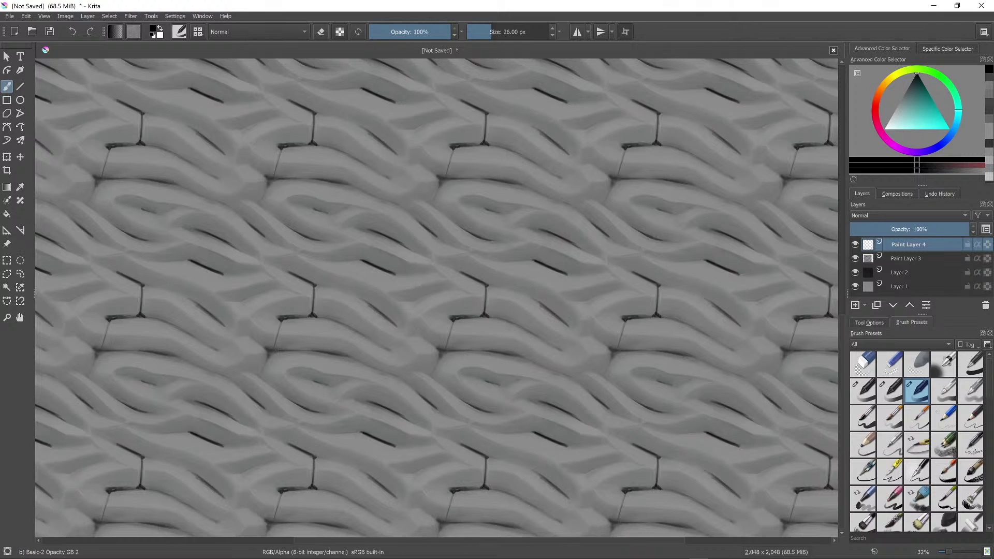
drag(316, 524, 338, 527)
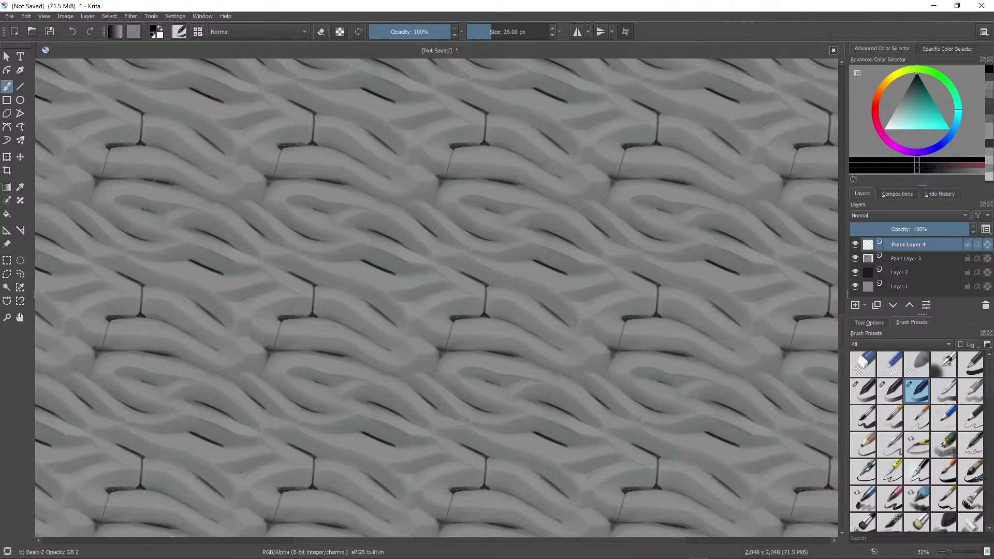
mouse_move(154, 181)
mouse_down()
mouse_move(177, 184)
mouse_move(155, 213)
mouse_up()
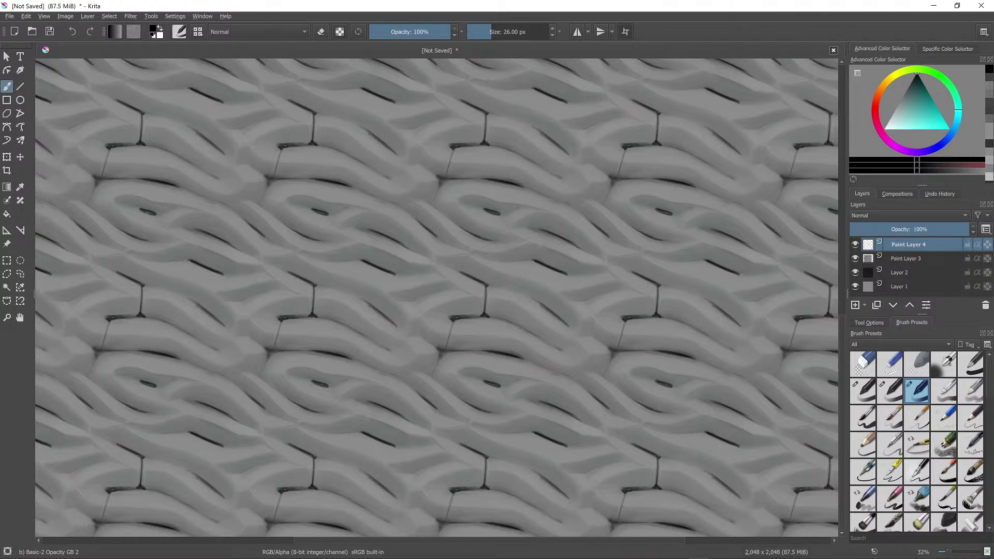
Step: Deepen the remaining shadow gaps between the folds, including the slot in the small recess beside the vertical crack, in black
scroll(359, 197, down, 5)
scroll(373, 203, up, 4)
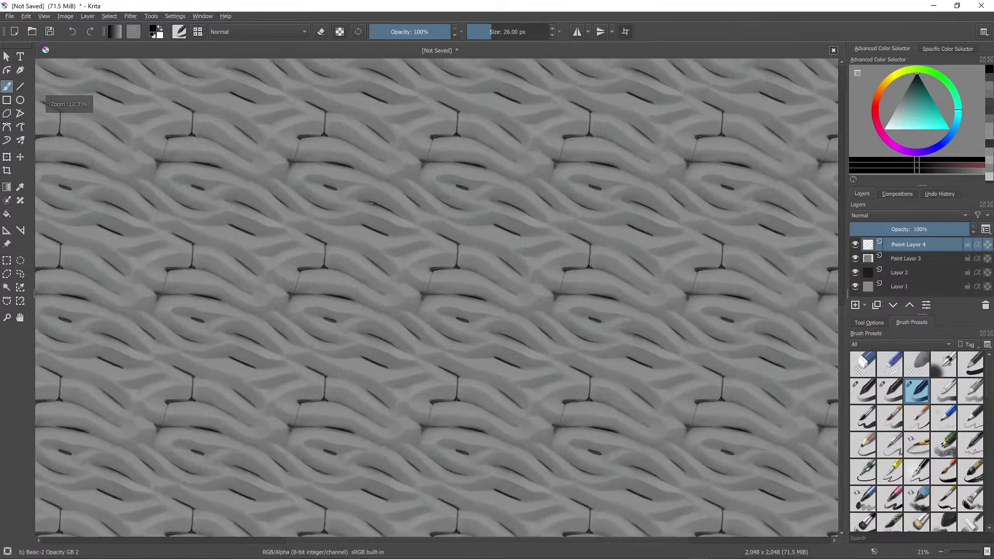
scroll(372, 204, up, 2)
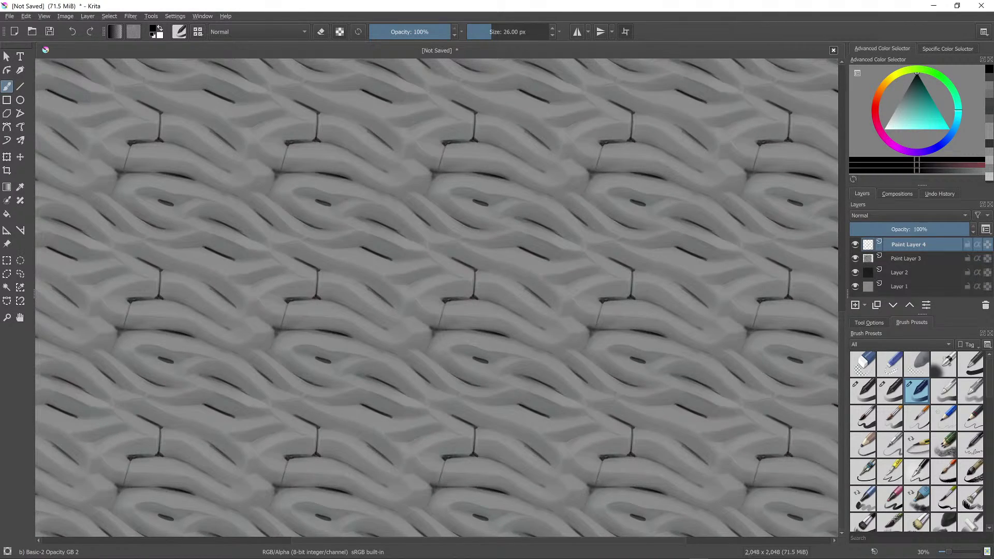
drag(395, 387, 404, 393)
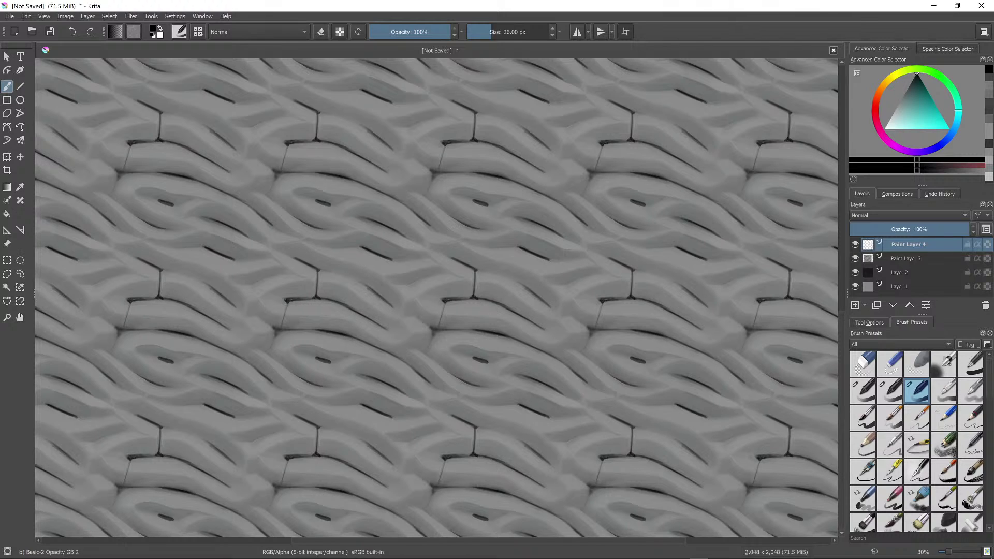
drag(251, 284, 274, 276)
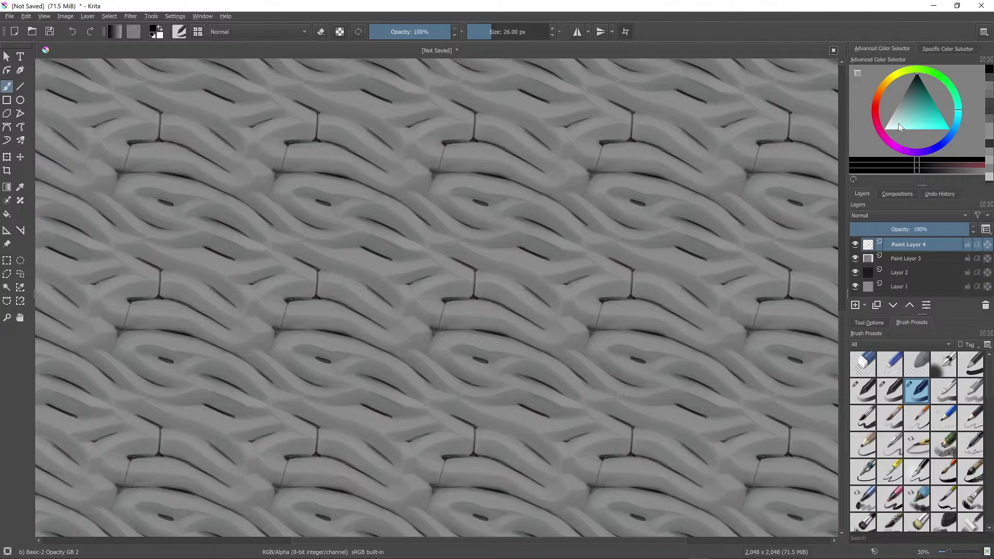
Step: Switch the brush colour to white and highlight the ridge junction and curved fold edge beside the vertical crack
click(886, 129)
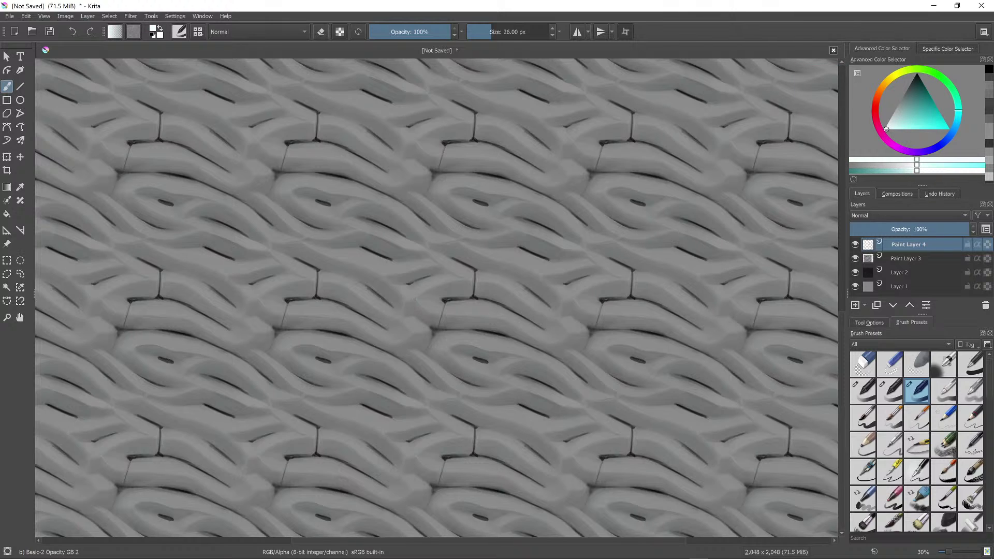
mouse_move(406, 301)
mouse_down()
mouse_move(392, 283)
mouse_move(406, 299)
mouse_up()
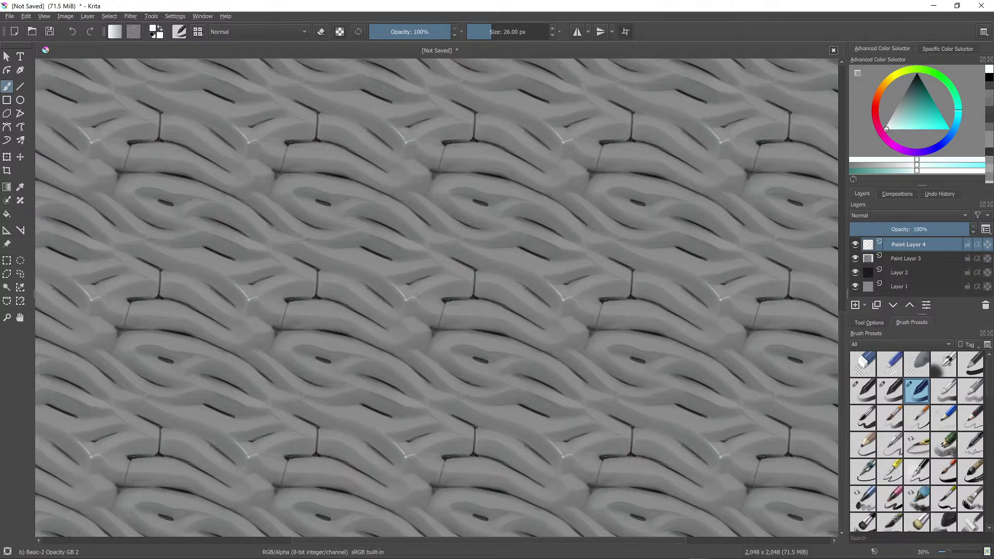
scroll(492, 242, up, 5)
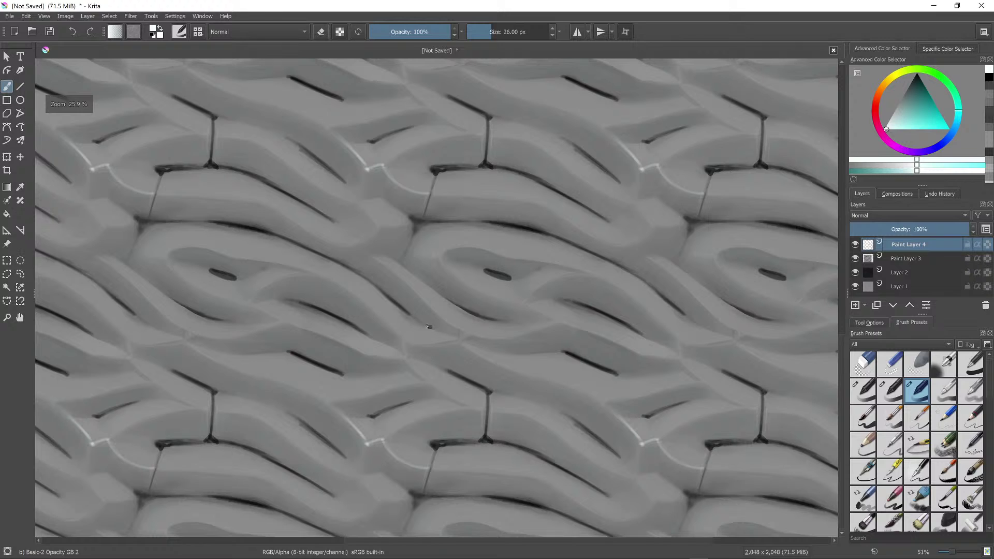
drag(425, 368, 485, 265)
key(ctrl+z)
drag(460, 408, 582, 273)
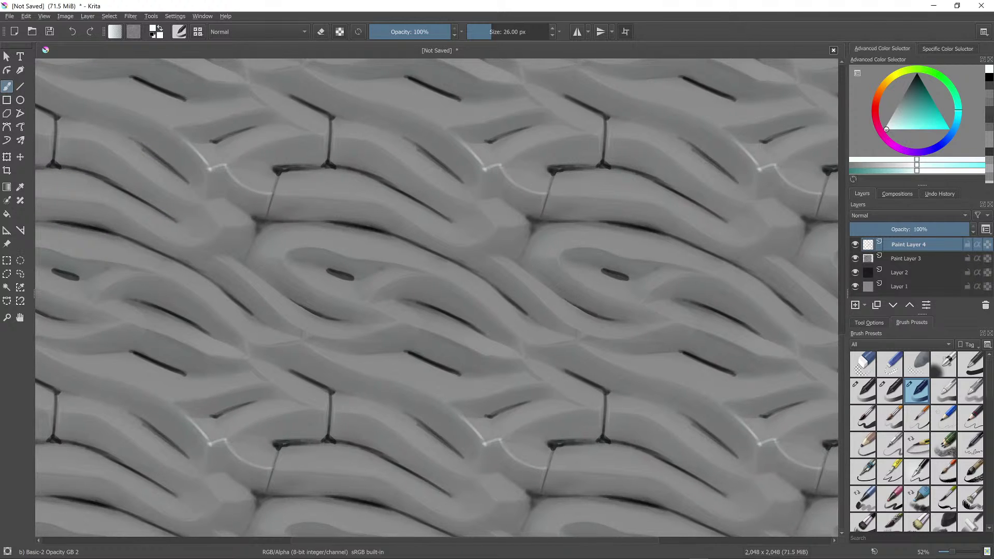
drag(503, 434, 584, 409)
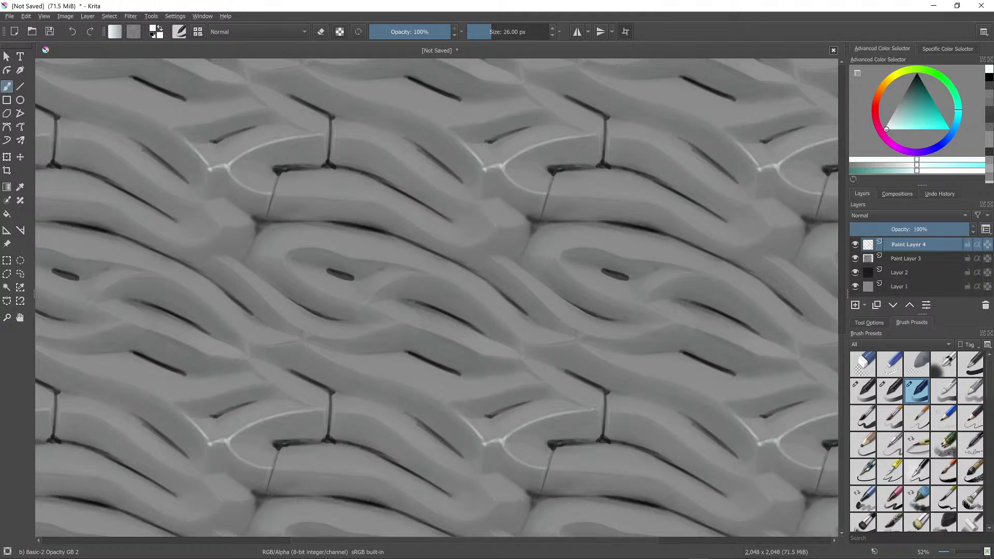
Step: Toggle the visibility of the crack and highlight layer to compare the texture with and without it
scroll(652, 395, down, 2)
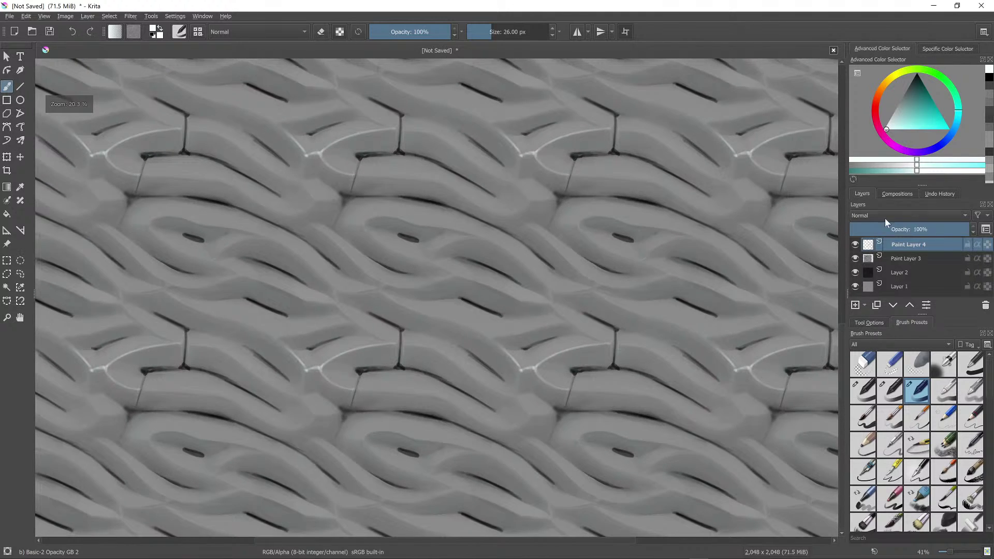
click(855, 245)
click(855, 246)
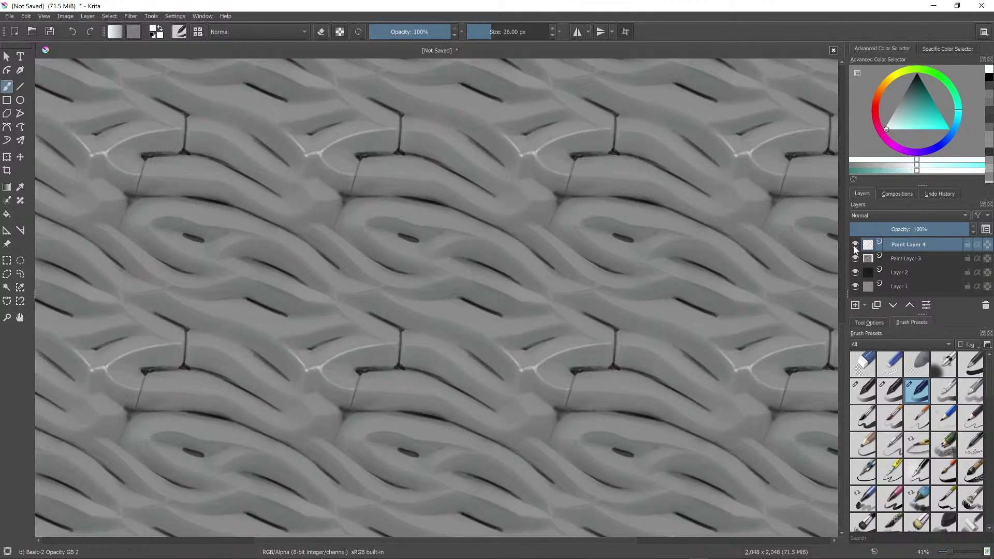
click(855, 246)
click(855, 245)
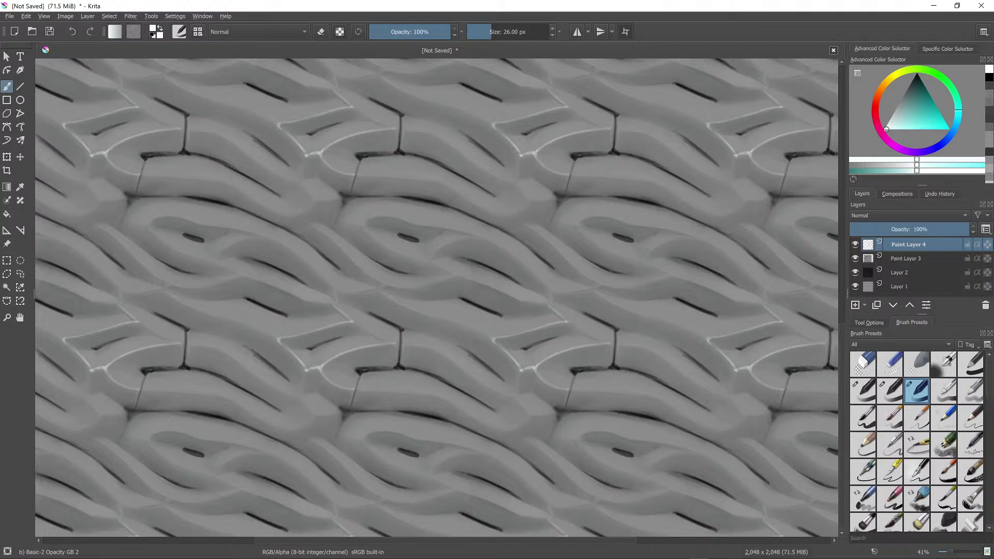
Step: Paint white highlights along the vertical crack's edges and the pointed fold beside the oval hole
drag(568, 321, 595, 339)
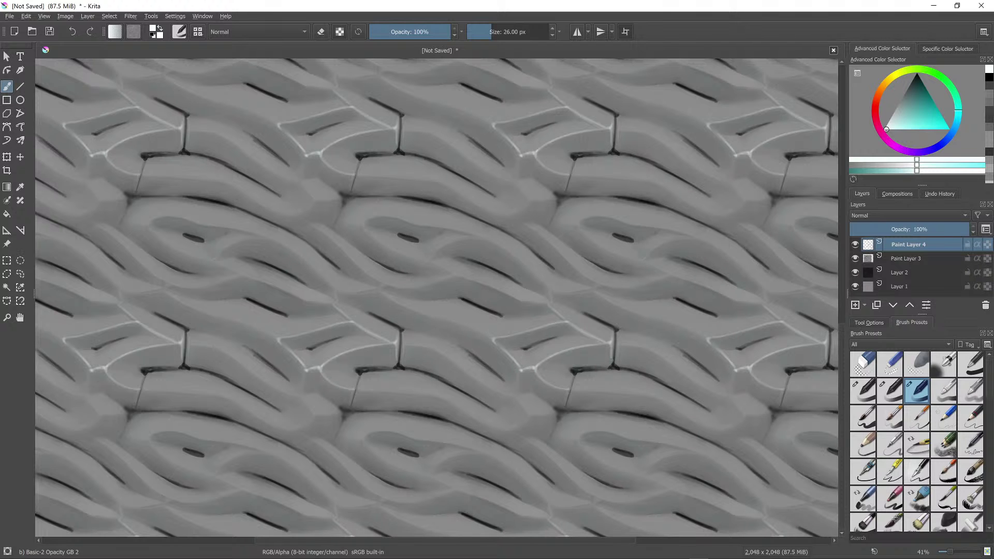
drag(641, 335, 533, 304)
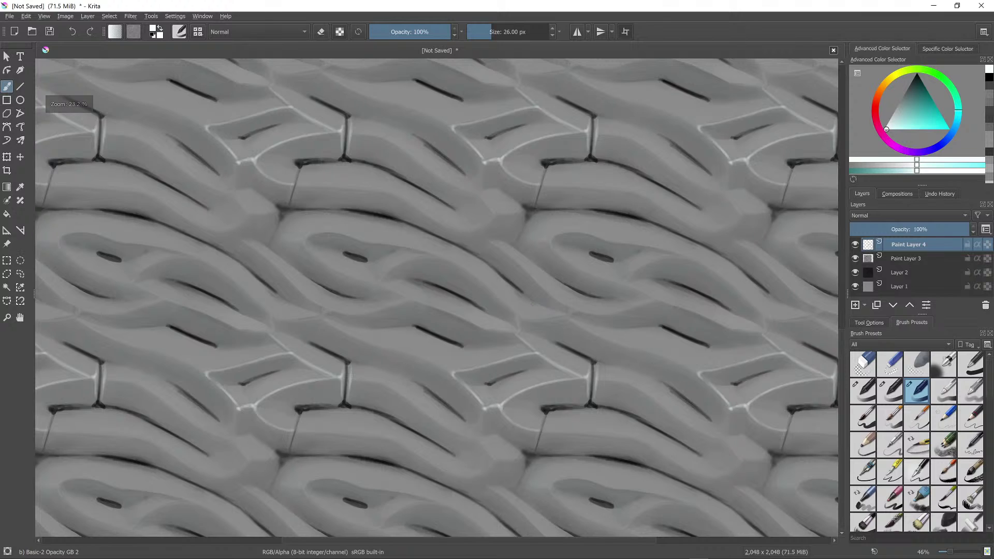
drag(379, 284, 419, 300)
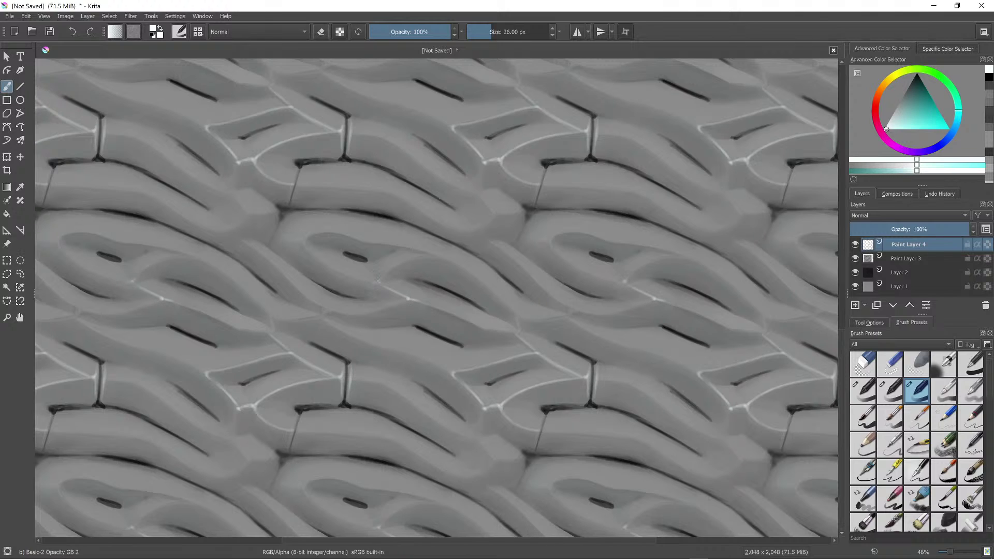
drag(391, 516, 424, 503)
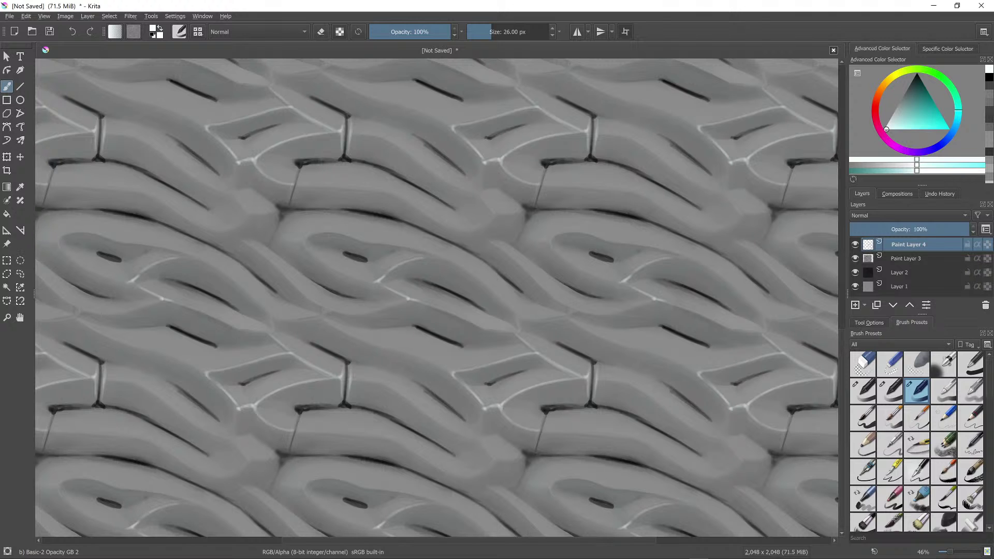
drag(477, 281, 477, 288)
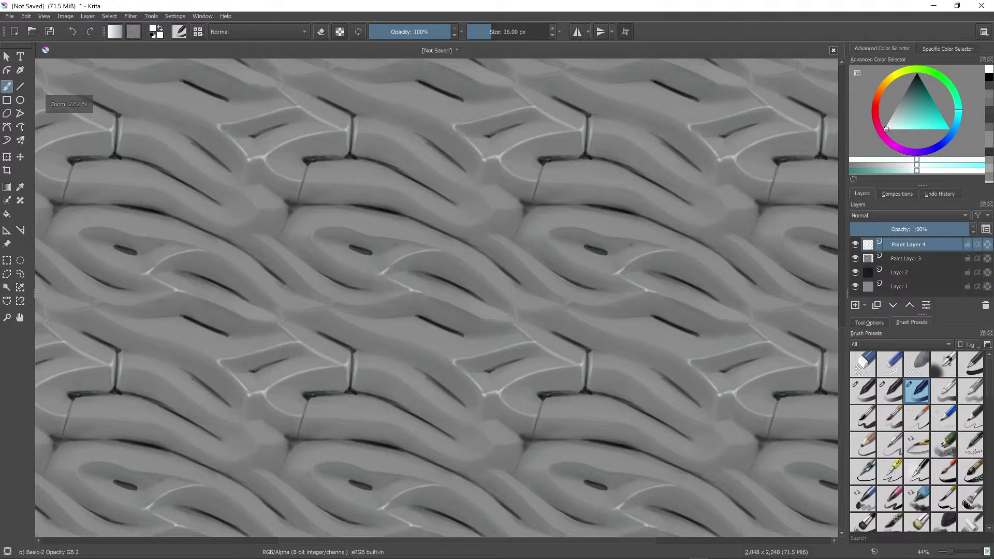
drag(383, 509, 412, 524)
Step: Outline the rim of the recess around the oval hole in white, and sample the hole's dark grey as brush colour
scroll(436, 297, down, 8)
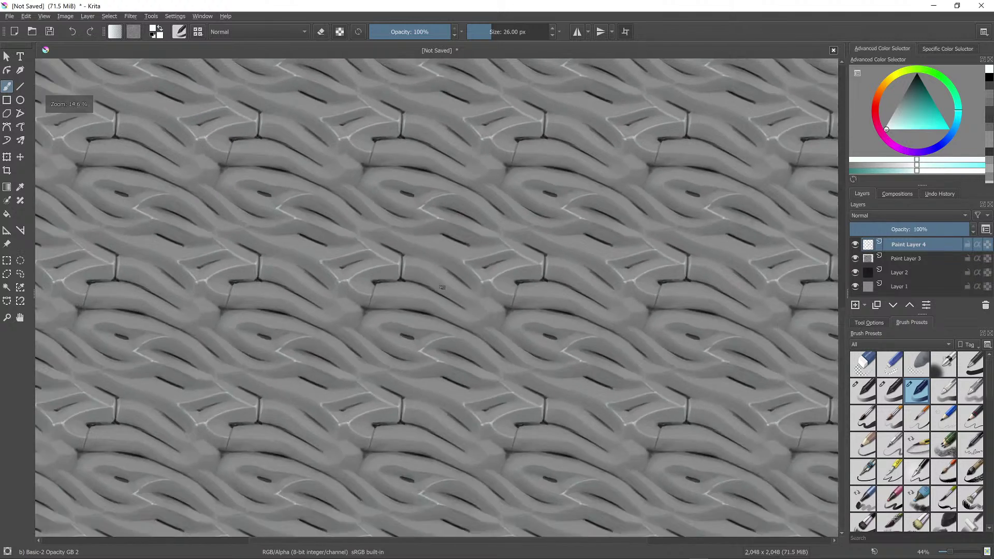
scroll(437, 298, up, 7)
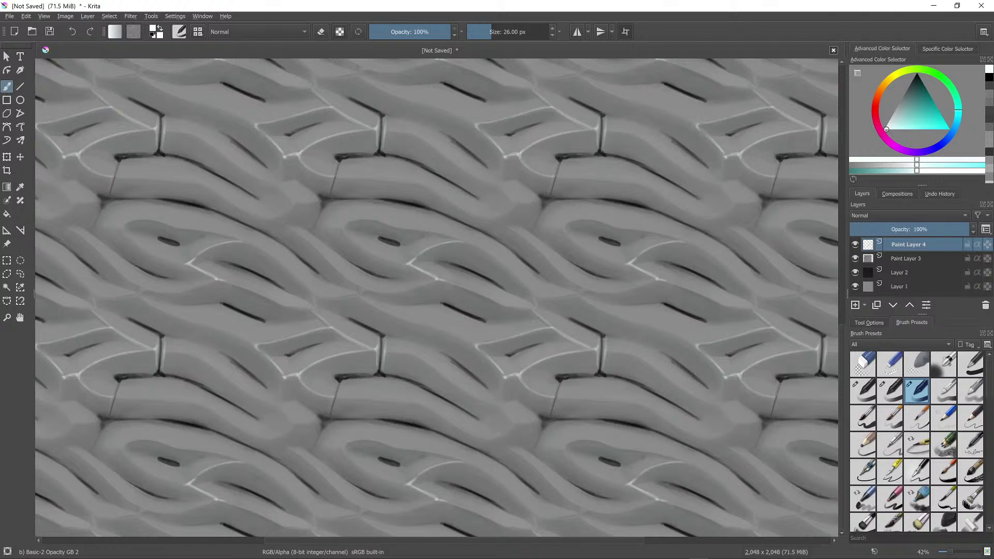
mouse_move(346, 230)
mouse_down()
mouse_move(405, 262)
mouse_move(394, 260)
mouse_up()
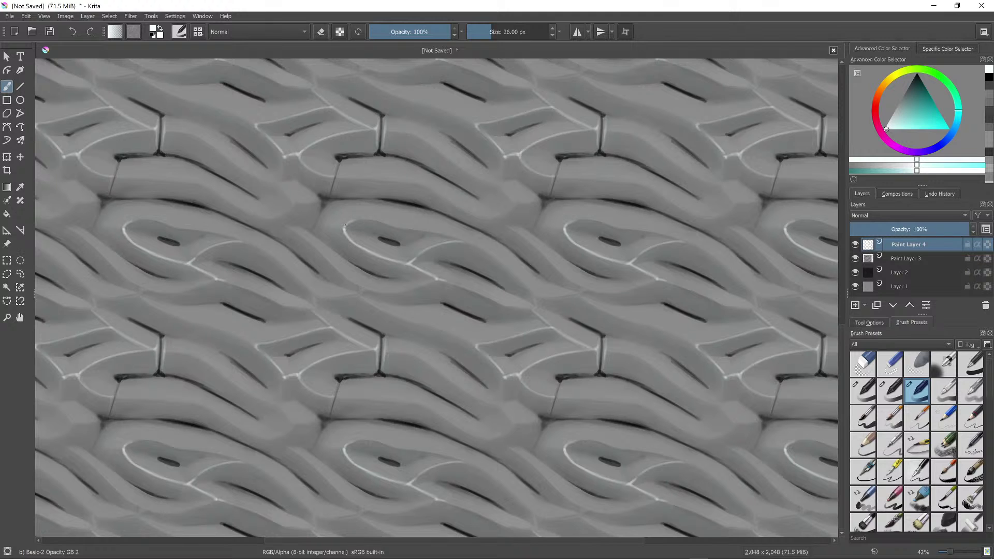
drag(362, 220, 453, 237)
drag(423, 106, 377, 269)
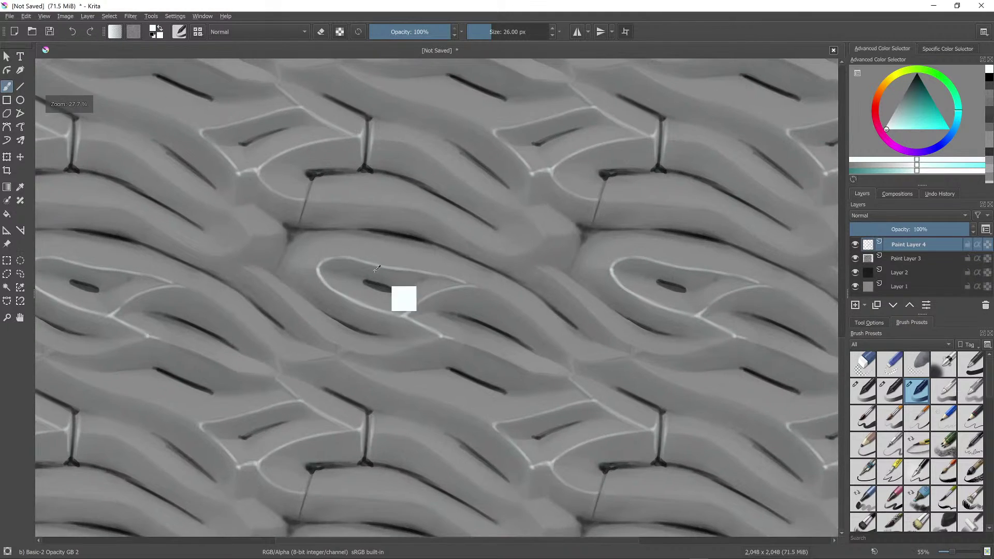
ctrl+click(380, 284)
Step: Try two dark vertical cracks running from the gap under the upper ridge down to the oval hole
drag(374, 231, 374, 281)
mouse_move(374, 281)
mouse_down()
mouse_move(374, 236)
mouse_move(382, 286)
mouse_move(384, 236)
mouse_up()
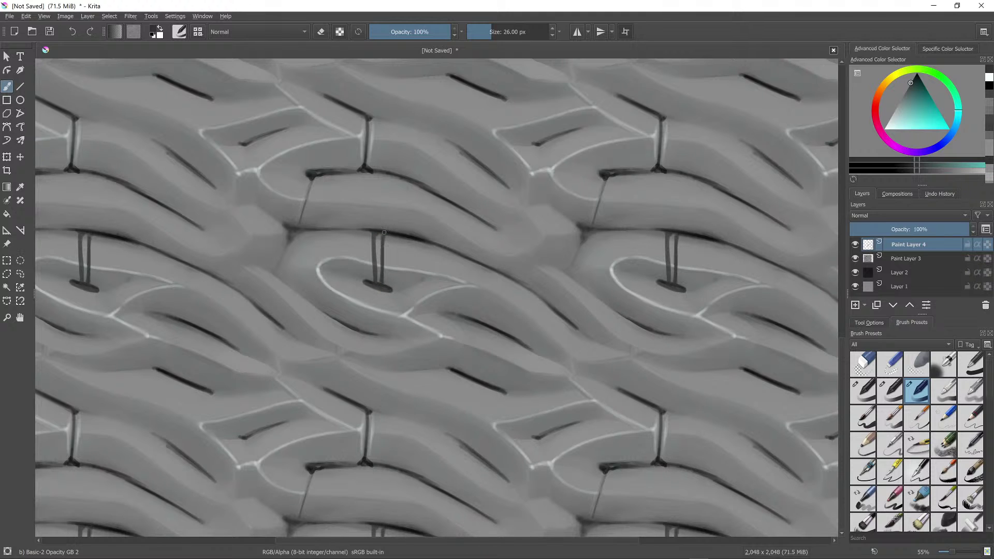
scroll(384, 232, down, 4)
scroll(421, 183, up, 3)
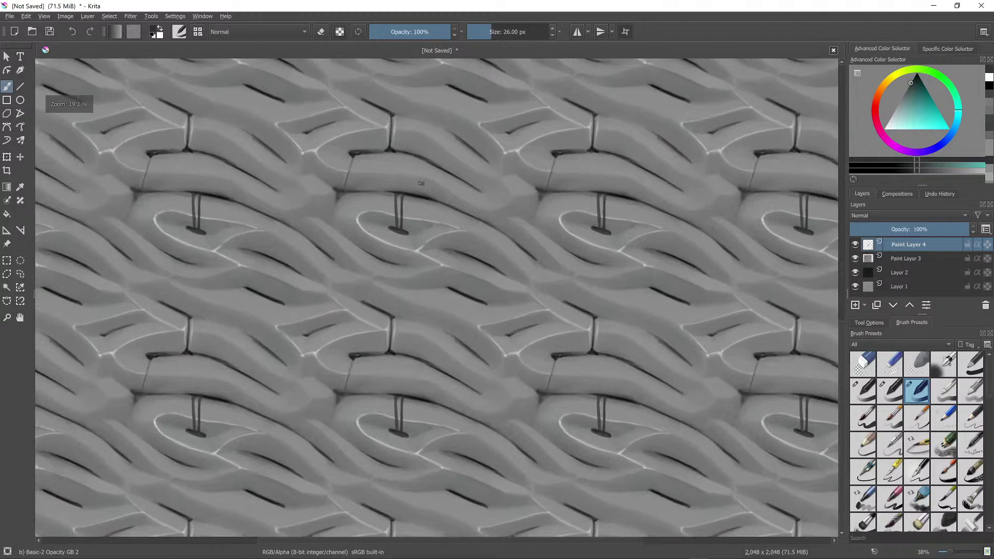
scroll(421, 183, up, 2)
key(ctrl+z)
key(ctrl+z)
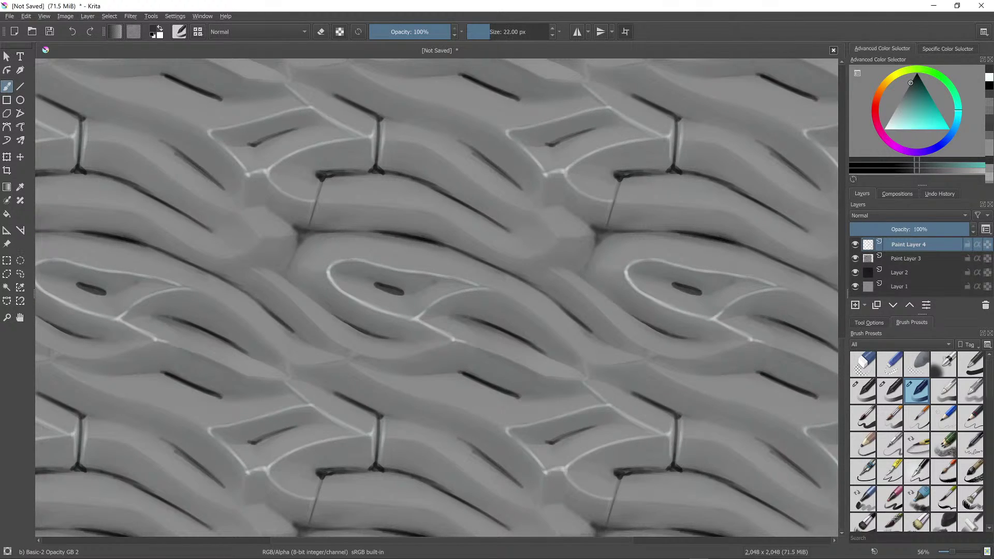
Step: Paint a thin dark grey diagonal crack across the highlighted rim into the oval hole with a 22 px brush
mouse_move(337, 271)
mouse_down()
mouse_move(298, 257)
mouse_move(384, 285)
mouse_up()
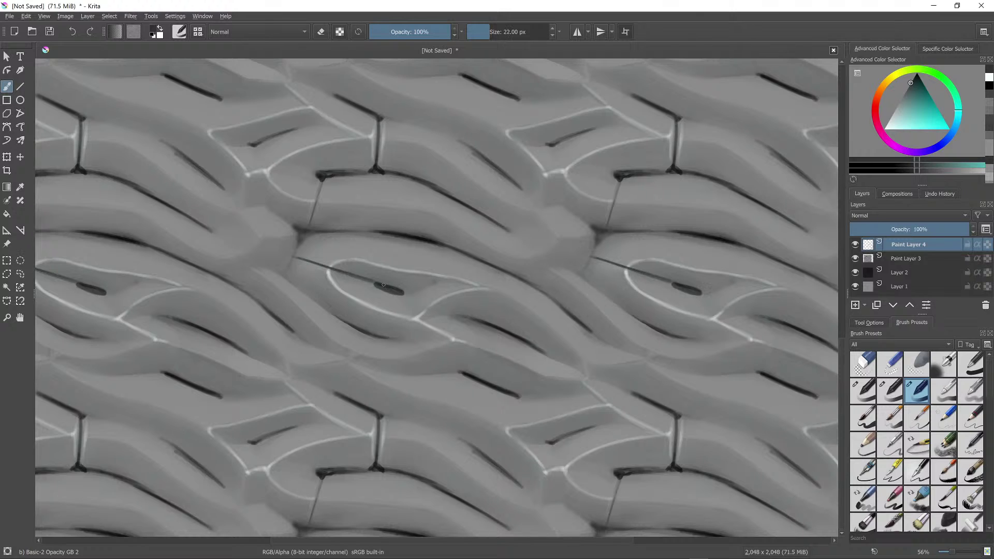
drag(297, 258, 386, 288)
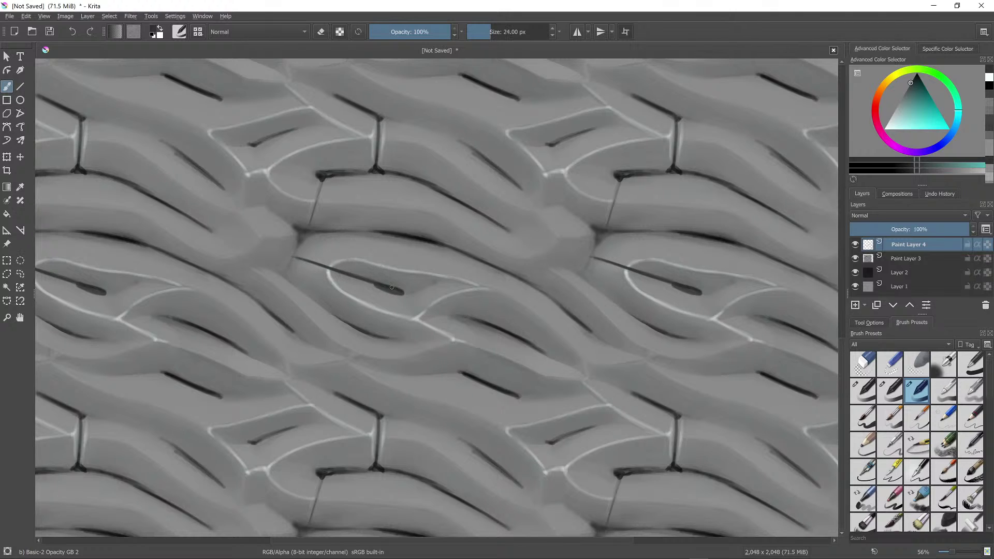
Step: Paint a dark grey vertical crack from the gap above into the oval hole and highlight both cracks' edges in sampled light grey
drag(401, 240, 395, 284)
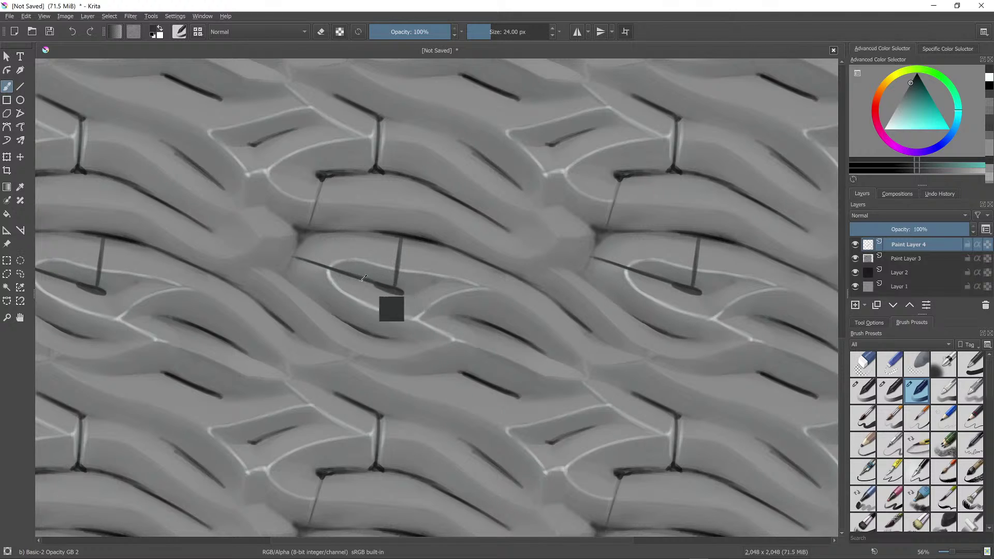
ctrl+click(332, 271)
mouse_move(299, 262)
mouse_down()
mouse_move(331, 269)
mouse_move(304, 256)
mouse_move(365, 277)
mouse_up()
drag(398, 244, 391, 292)
drag(402, 247, 398, 283)
scroll(404, 317, down, 5)
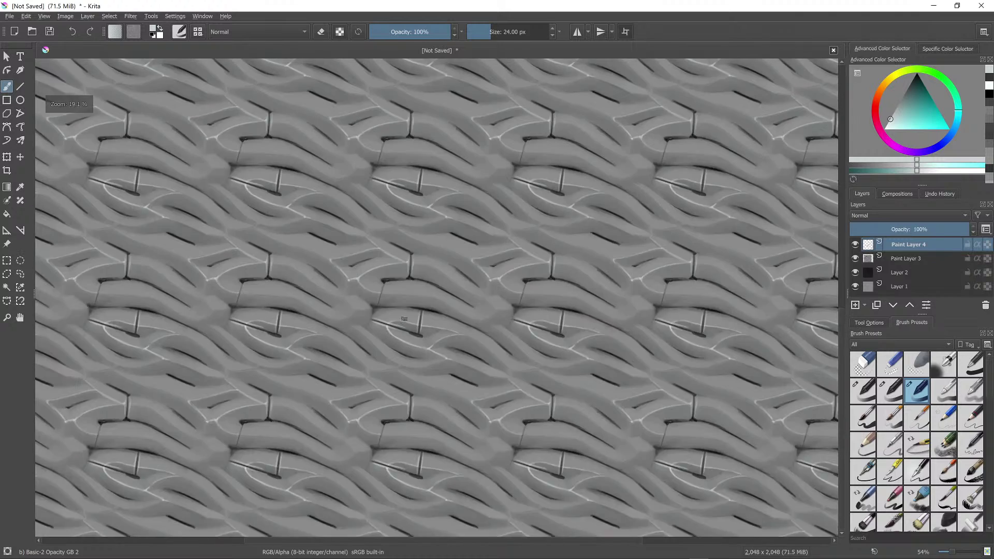
Step: Sample dark grey, deepen the cracks' ends around the oval hole, join them to the gap above, and thicken the upper ridge's thin crack
scroll(429, 229, up, 2)
scroll(429, 229, up, 5)
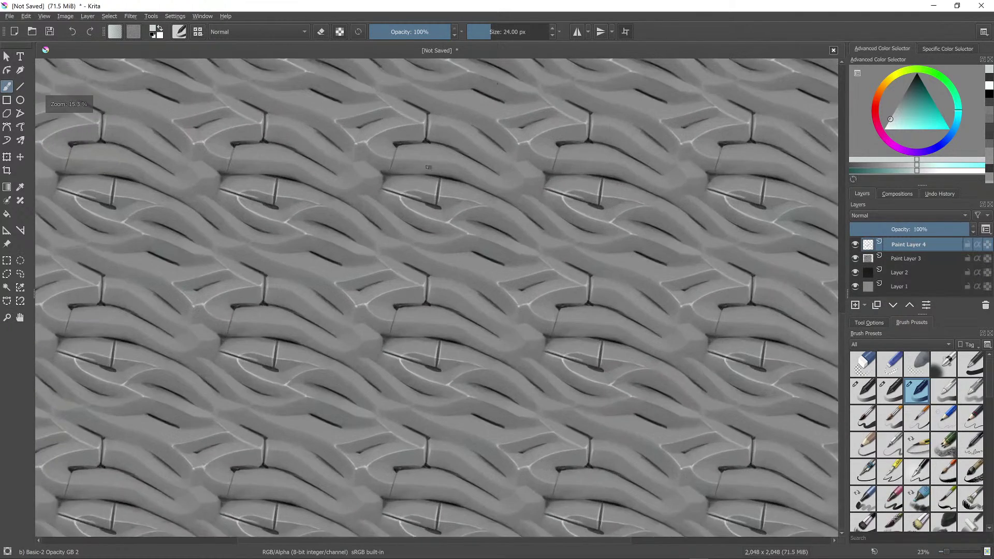
ctrl+click(433, 333)
drag(440, 270, 445, 274)
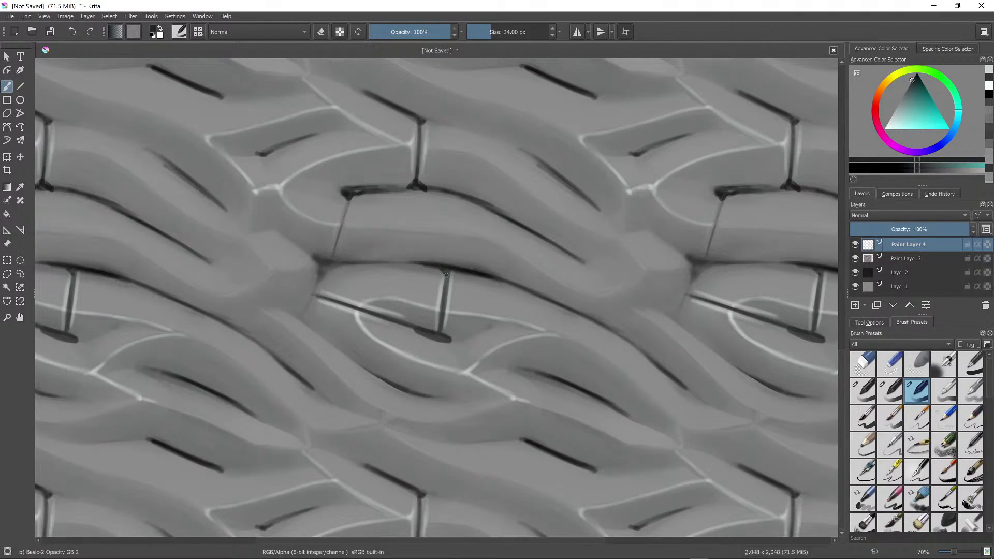
mouse_move(438, 327)
mouse_down()
mouse_move(445, 334)
mouse_move(453, 272)
mouse_move(450, 336)
mouse_move(410, 328)
mouse_up()
mouse_move(318, 295)
mouse_down()
mouse_move(314, 278)
mouse_move(328, 261)
mouse_up()
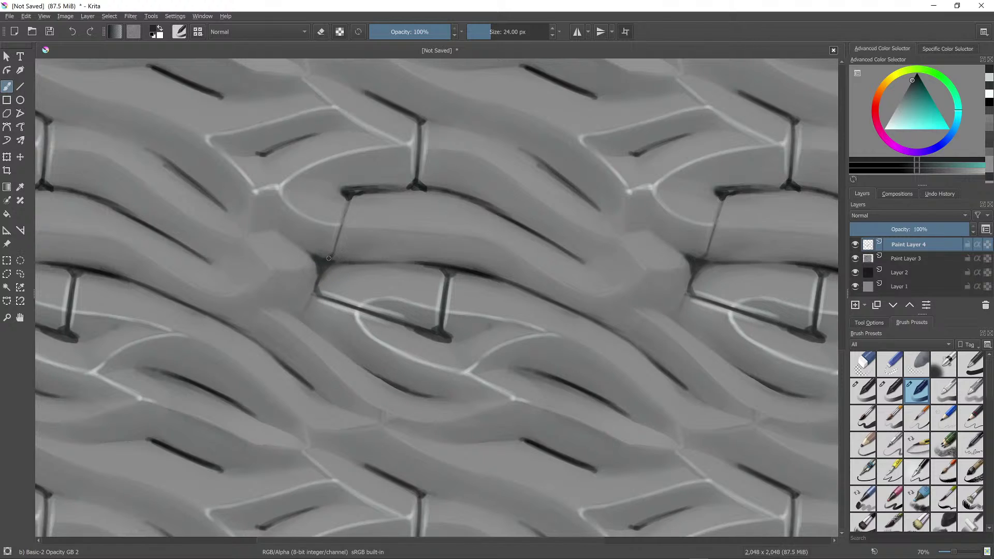
drag(334, 250, 355, 196)
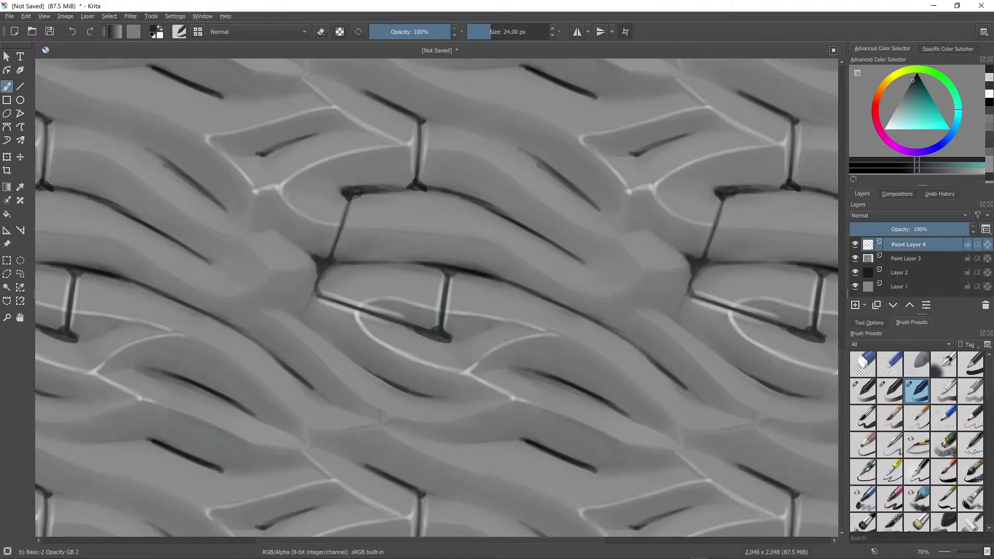
Step: Sample near-black from the gap and paint short slanted cracks across the far ends of the two ridges above the oval hole
scroll(460, 191, down, 6)
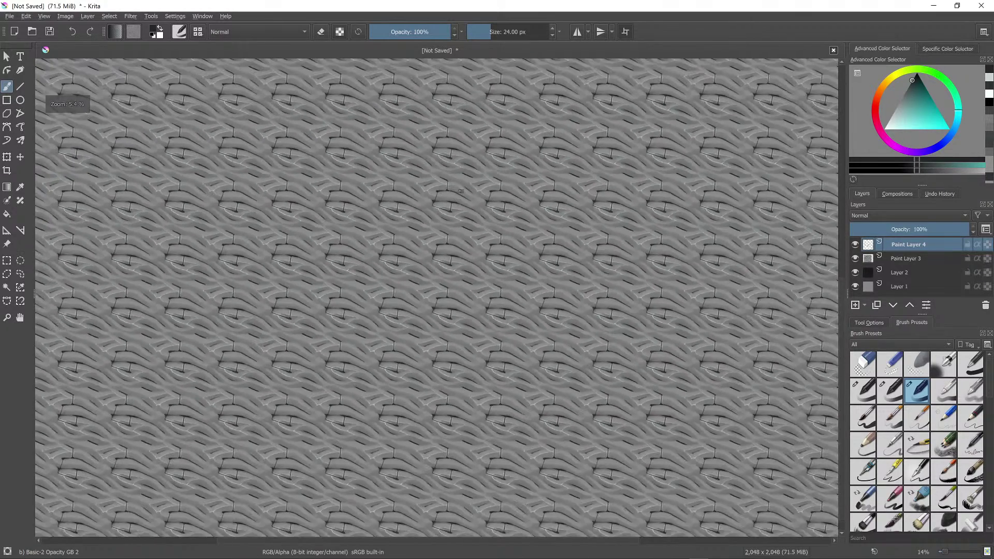
scroll(460, 191, up, 5)
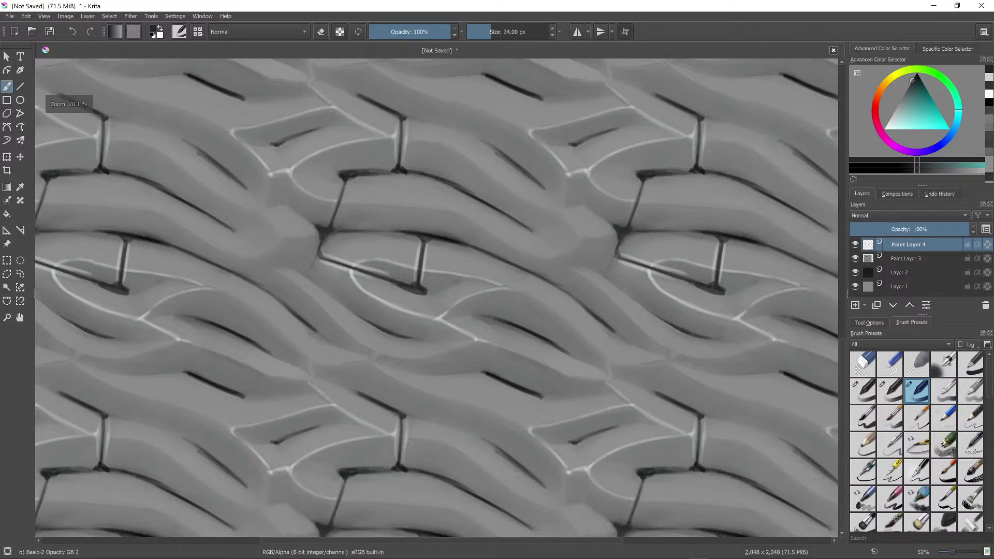
ctrl+click(427, 233)
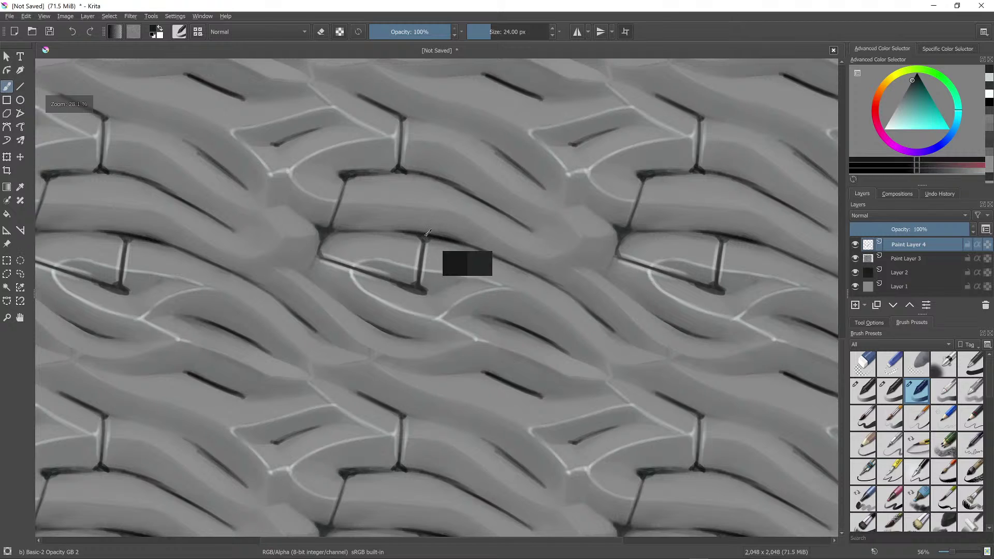
drag(498, 211, 480, 246)
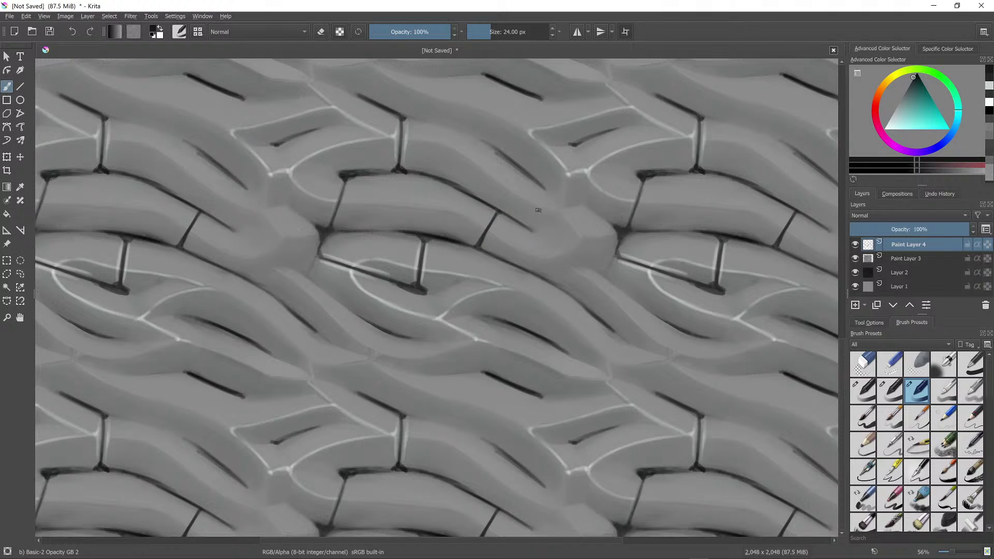
scroll(539, 210, down, 1)
mouse_move(497, 147)
mouse_down()
mouse_move(468, 185)
mouse_move(482, 168)
mouse_up()
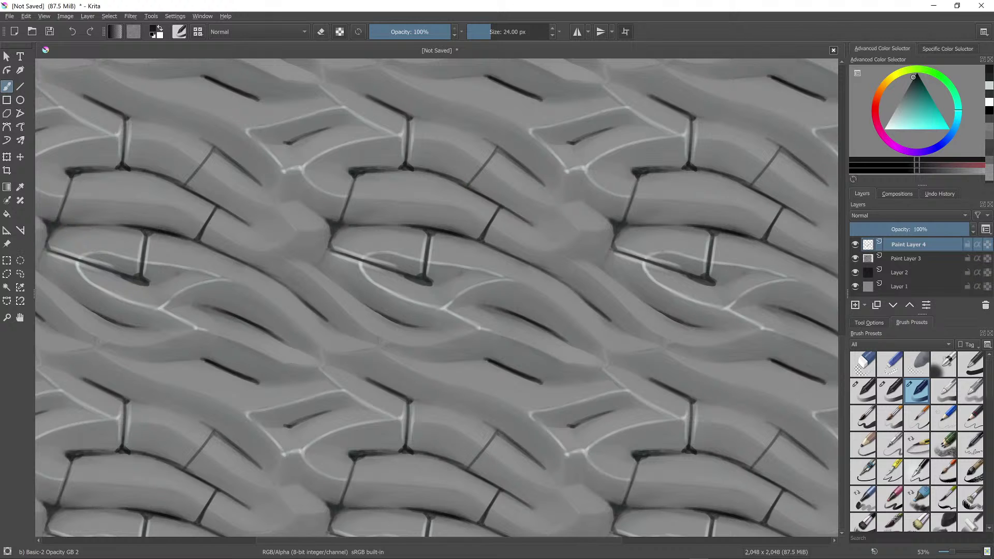
scroll(526, 100, down, 3)
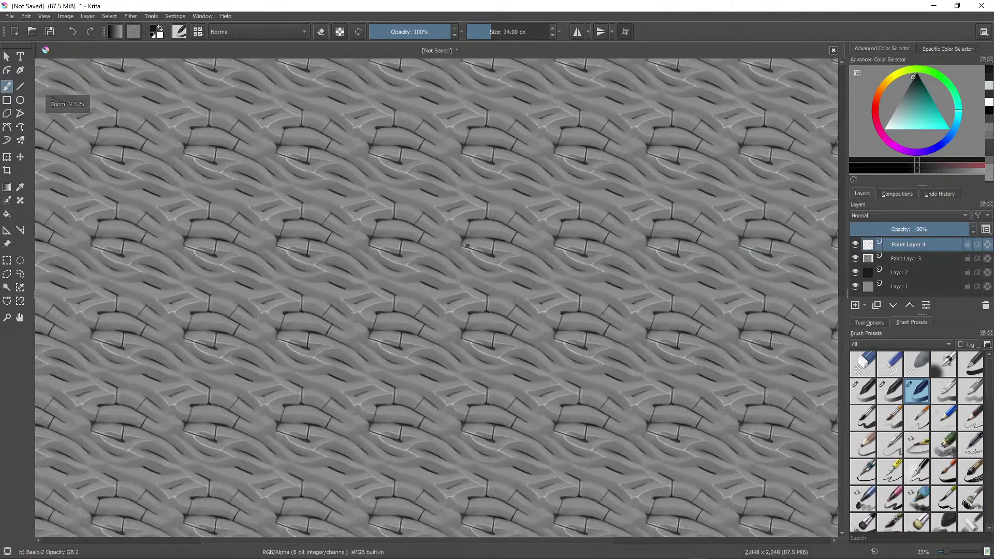
scroll(527, 100, up, 2)
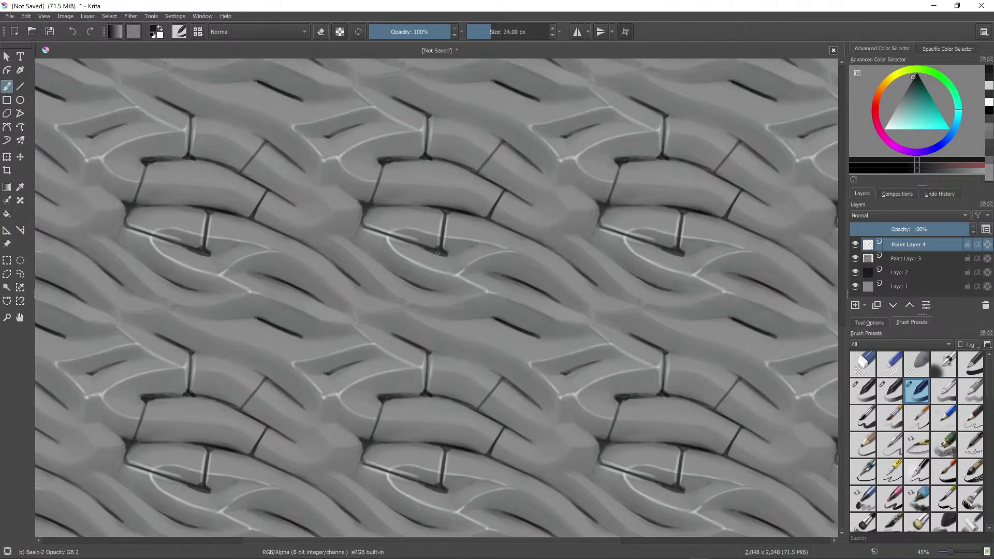
Step: Extend a dark crack below the oval hole and continue it as angled cracks across the lower ridges with the 24 px brush
drag(431, 289, 438, 253)
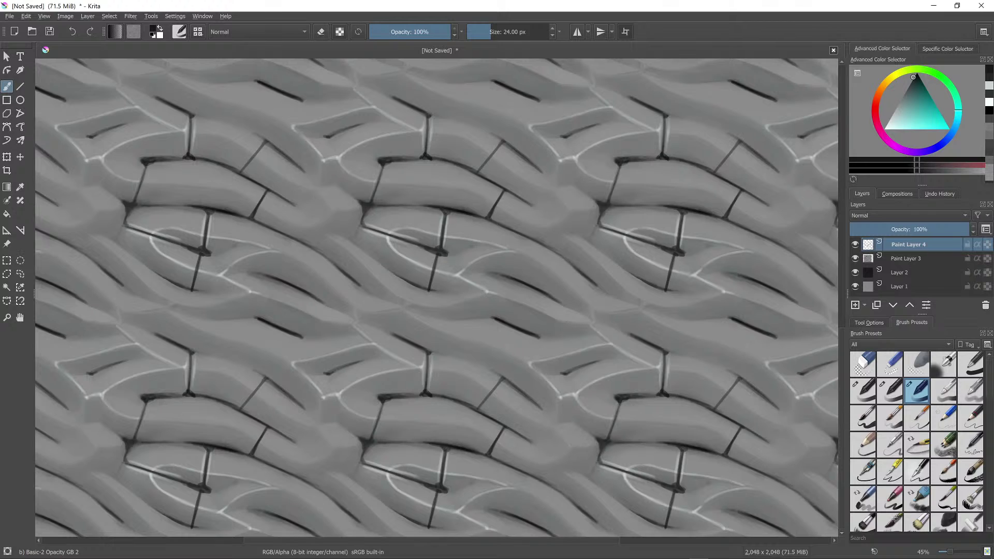
mouse_move(442, 293)
mouse_down()
mouse_move(455, 320)
mouse_move(495, 317)
mouse_up()
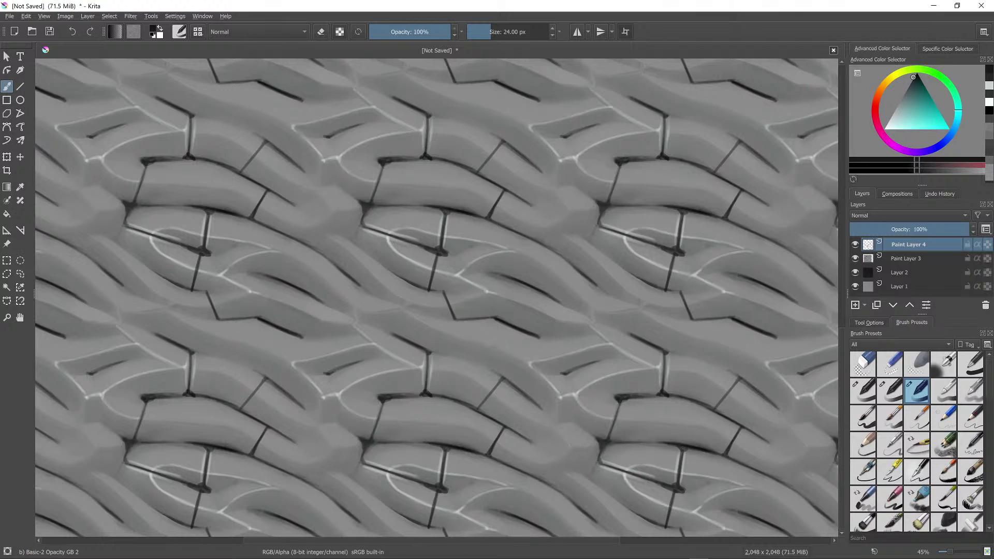
mouse_move(501, 325)
mouse_down()
mouse_move(482, 362)
mouse_move(508, 381)
mouse_up()
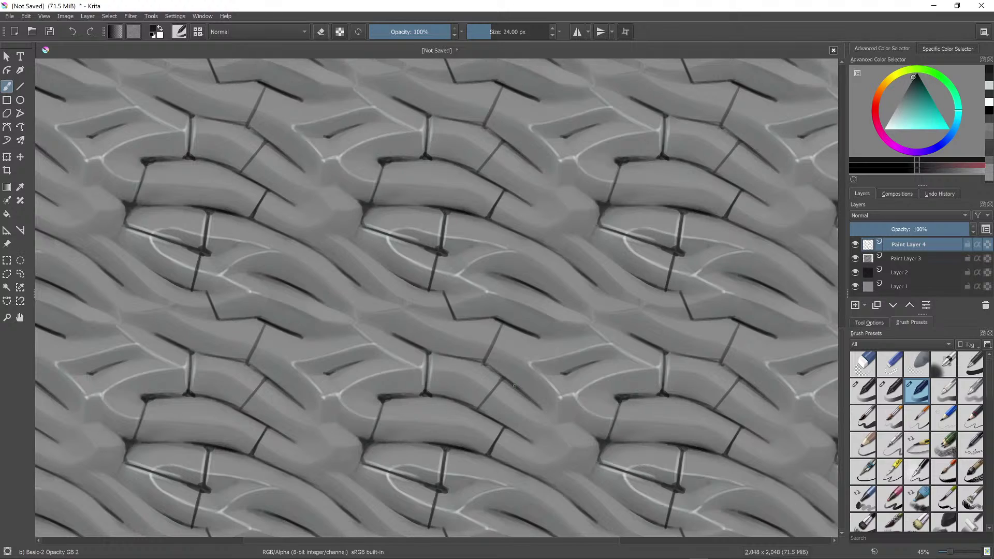
scroll(550, 293, down, 6)
scroll(550, 292, up, 6)
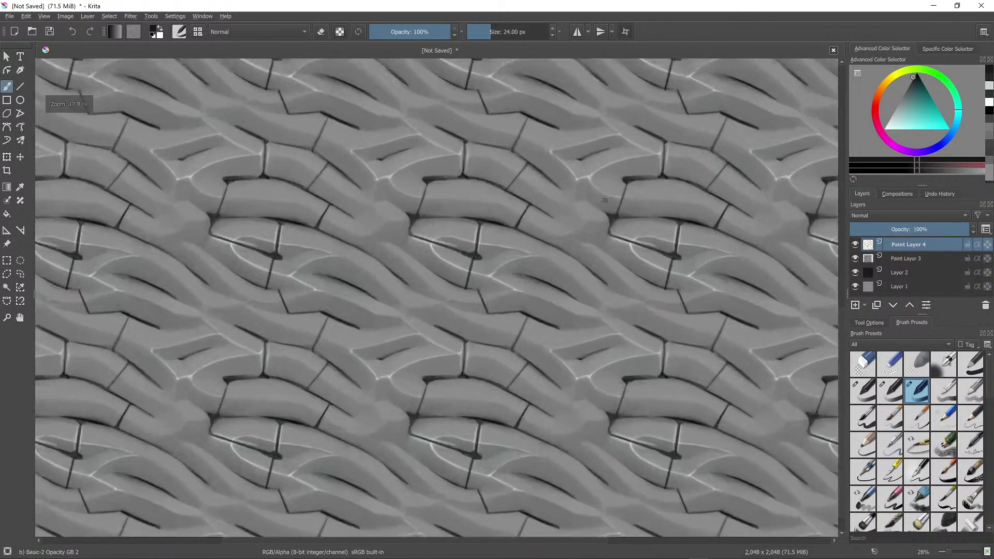
Step: Sample light grey and paint thin highlights along the upper edges of the newly cracked lower ridges and the neighbouring folds
ctrl+click(450, 356)
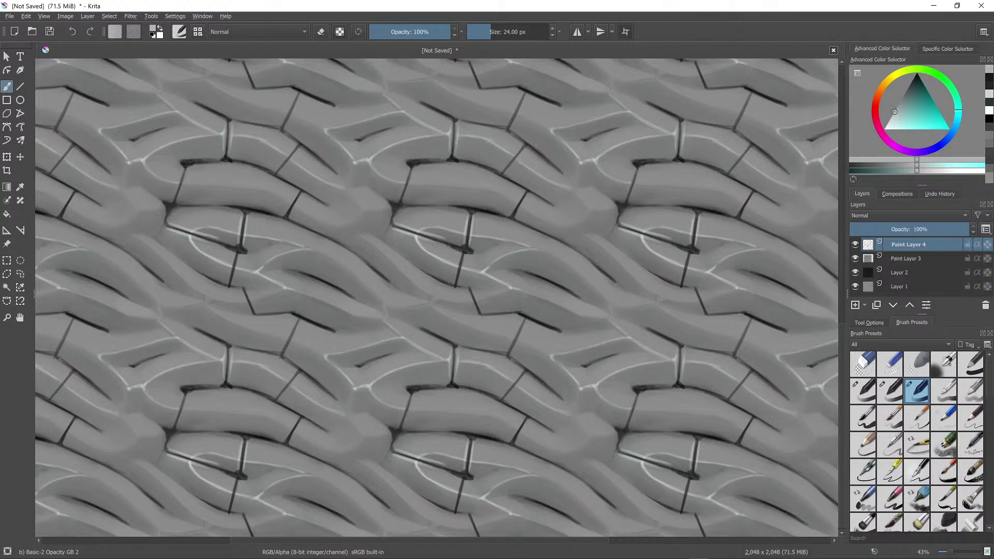
drag(523, 343, 548, 355)
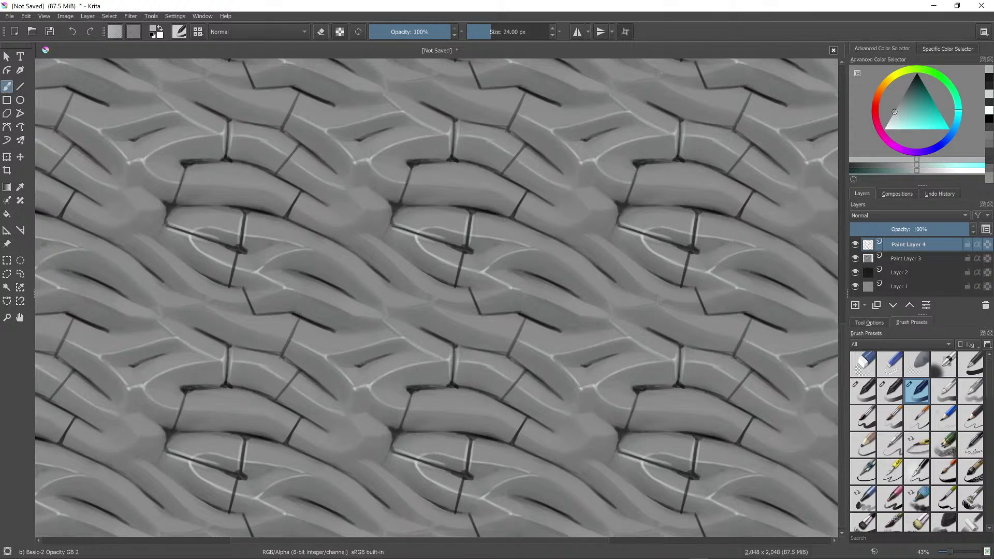
drag(430, 309, 506, 334)
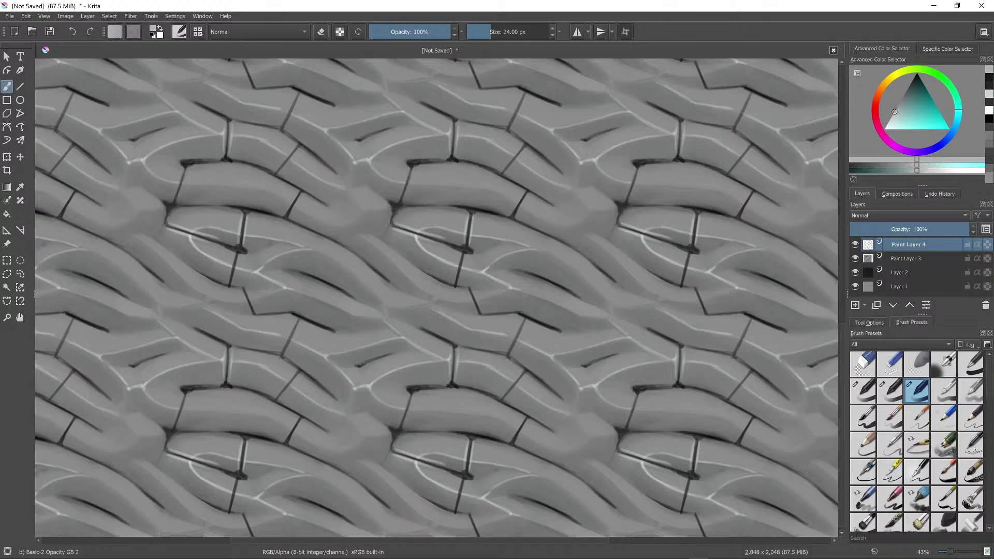
drag(437, 299, 473, 302)
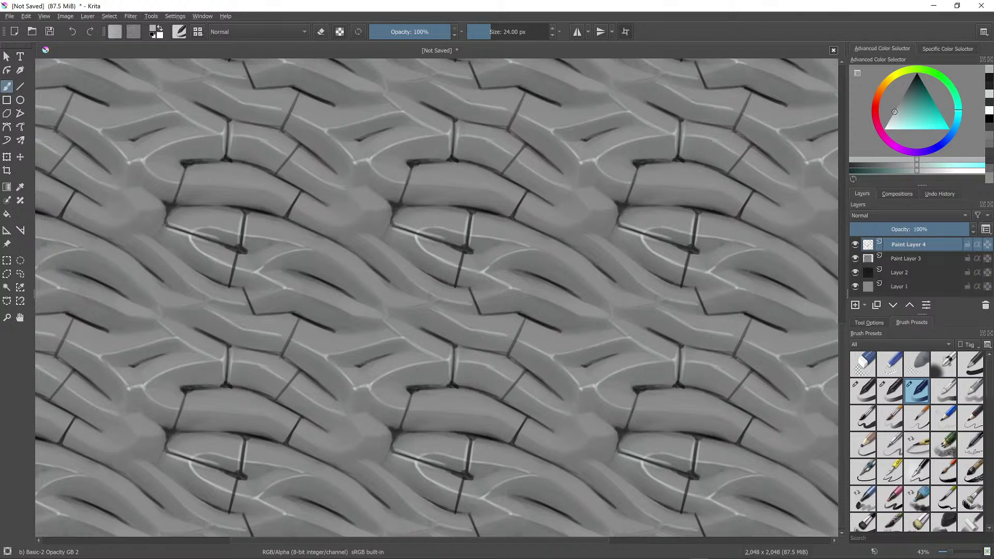
drag(387, 481, 409, 503)
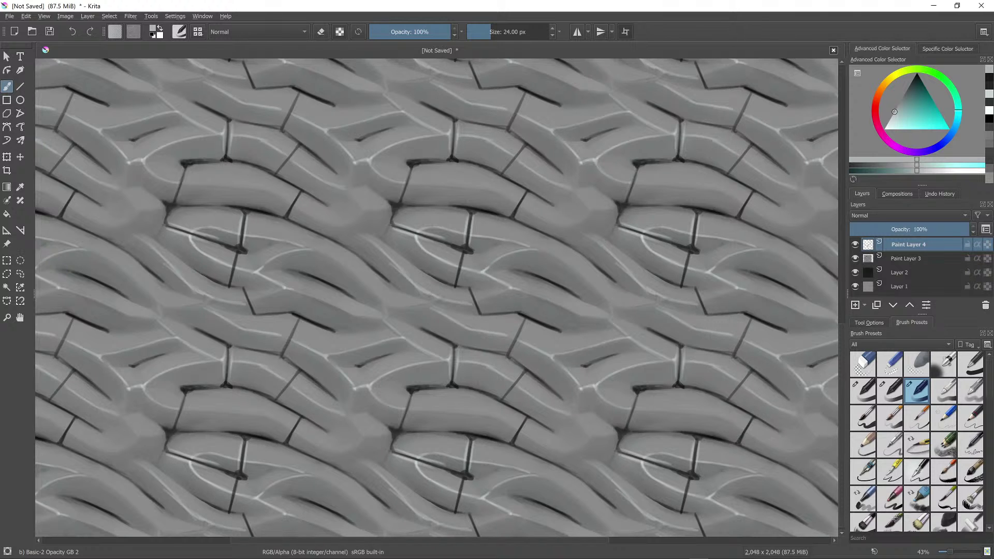
drag(690, 211, 611, 176)
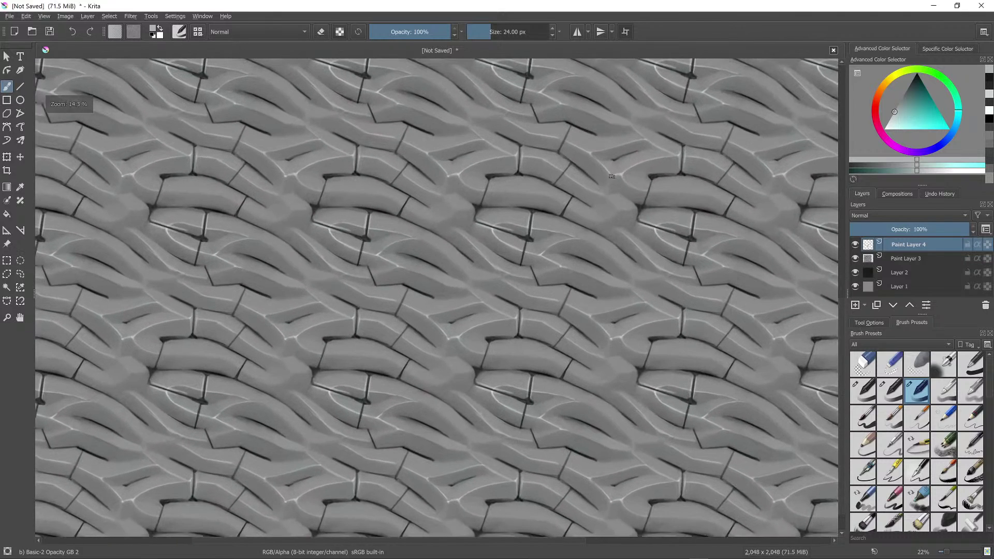
scroll(611, 176, up, 4)
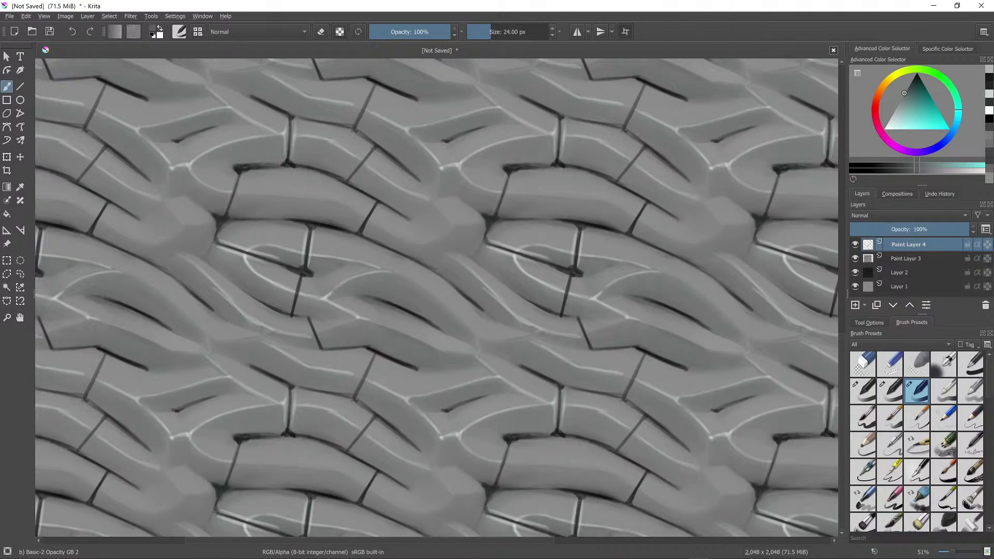
Step: Paint light grey highlights along the facet edges of the blunt knob beside the oval hole and on the ridge leading into it
drag(170, 231, 181, 238)
key(ctrl+z)
ctrl+click(496, 245)
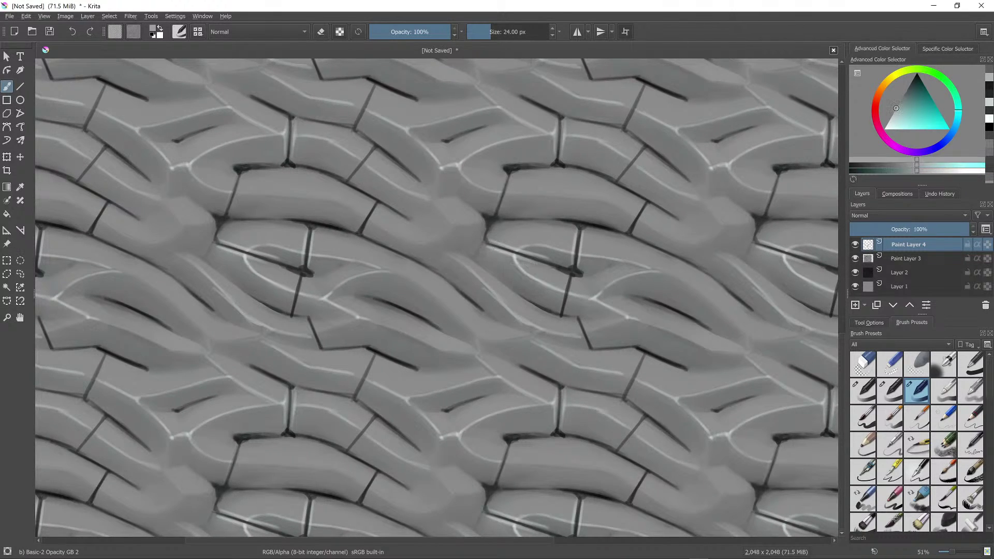
drag(449, 230, 432, 243)
ctrl+click(468, 214)
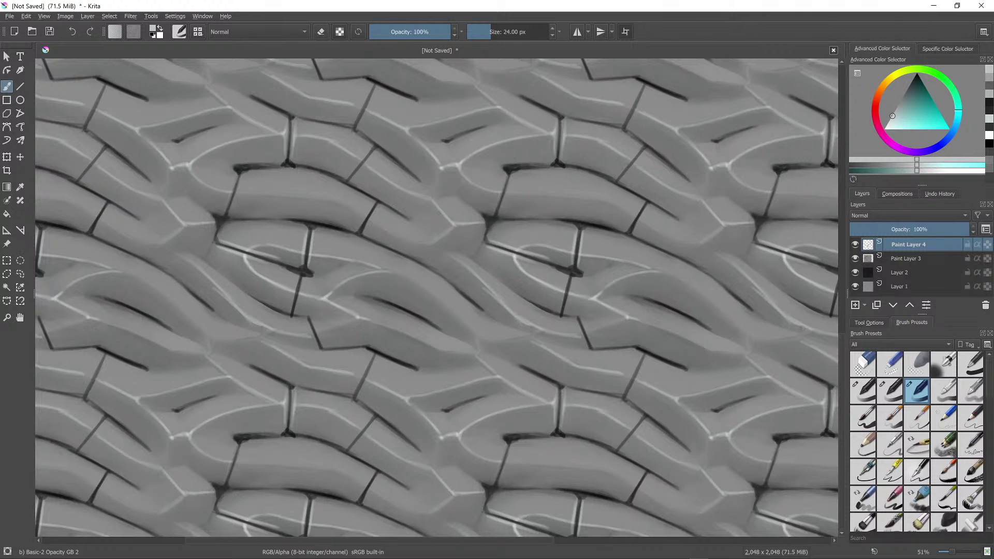
drag(405, 180, 405, 208)
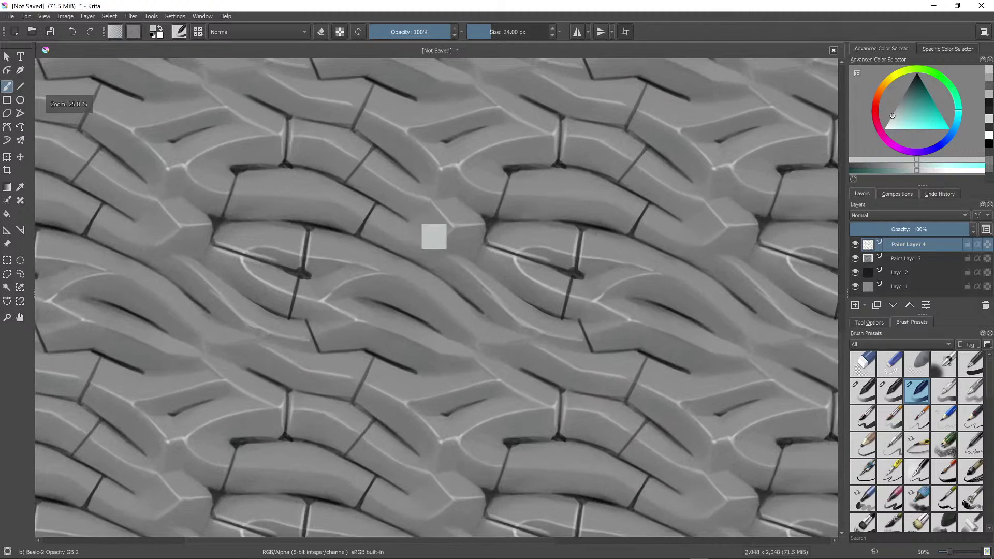
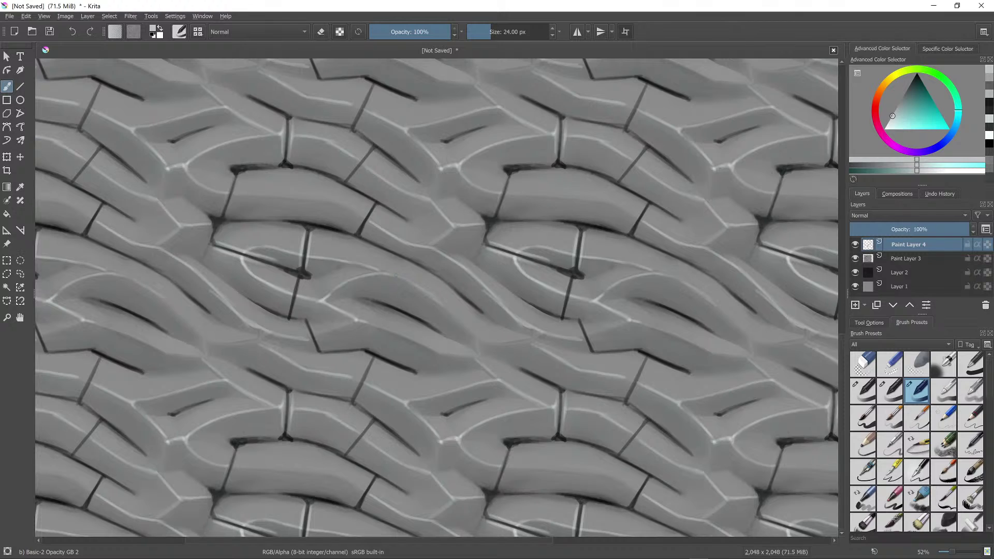
Step: Paint light grey highlights along the fold junctions and ridge edges below the oval hole, connecting them around the angled crack
drag(499, 339, 536, 338)
key(ctrl+z)
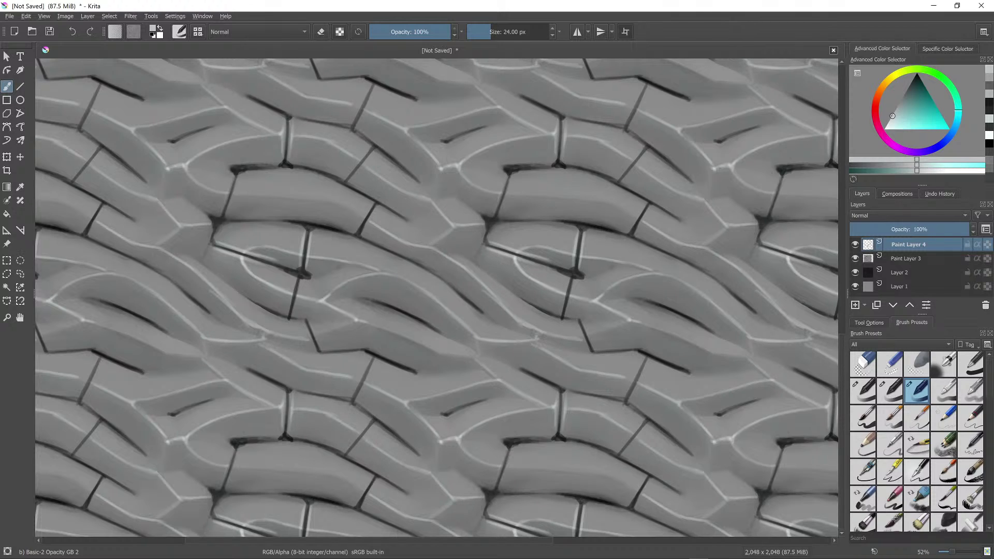
drag(442, 354, 477, 361)
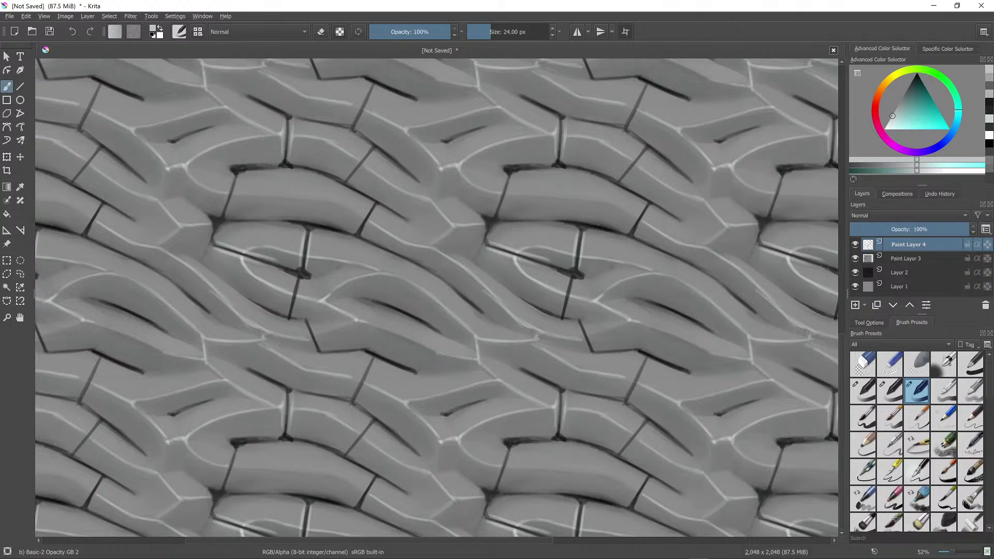
mouse_move(367, 323)
mouse_down()
mouse_move(430, 349)
mouse_move(419, 345)
mouse_up()
drag(317, 334, 355, 322)
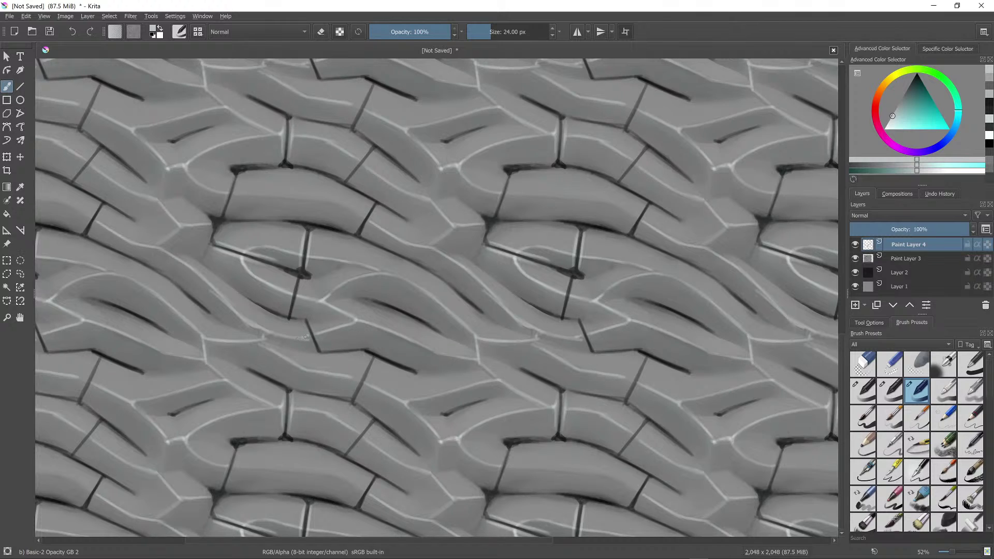
mouse_move(310, 320)
mouse_down()
mouse_move(315, 332)
mouse_move(272, 338)
mouse_up()
scroll(422, 250, down, 3)
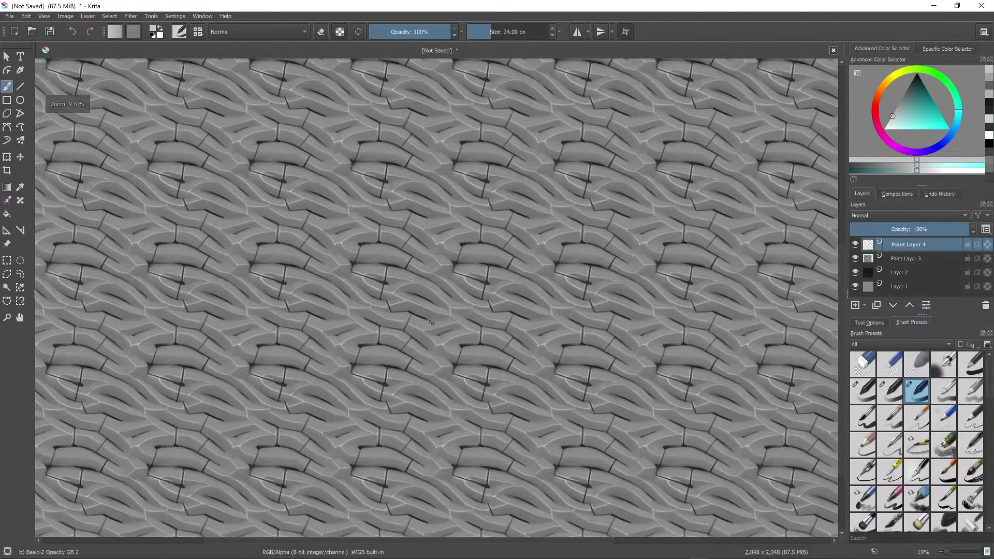
scroll(422, 251, up, 1)
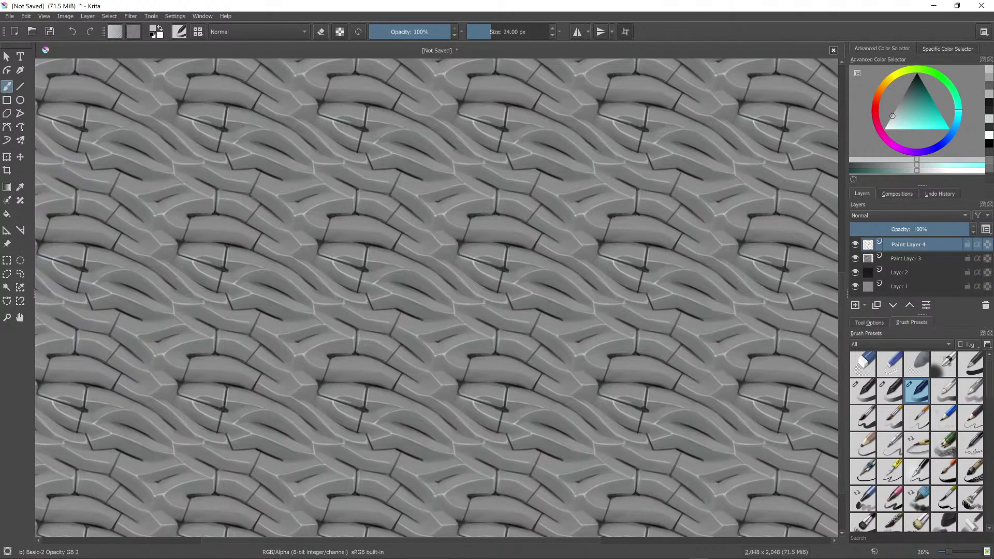
scroll(468, 160, down, 3)
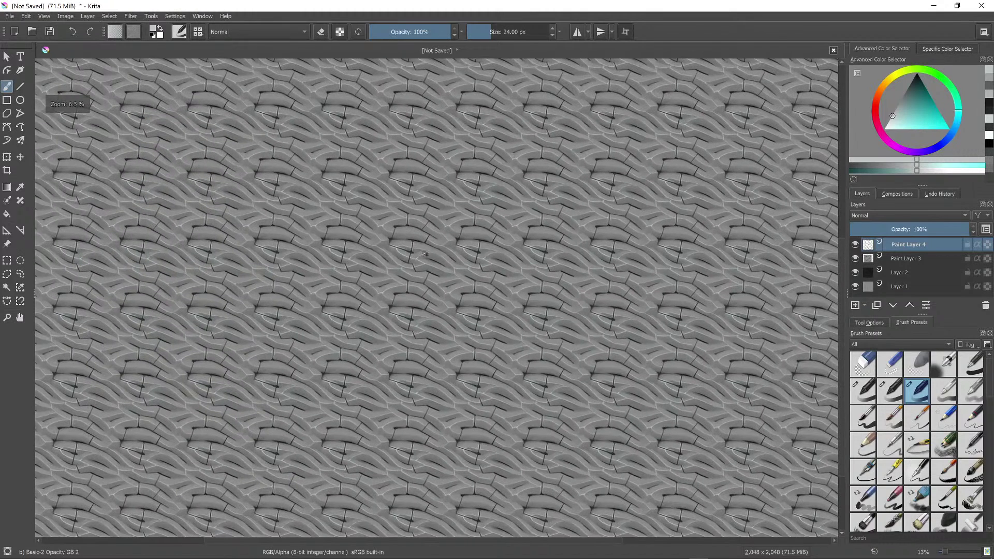
scroll(467, 161, up, 4)
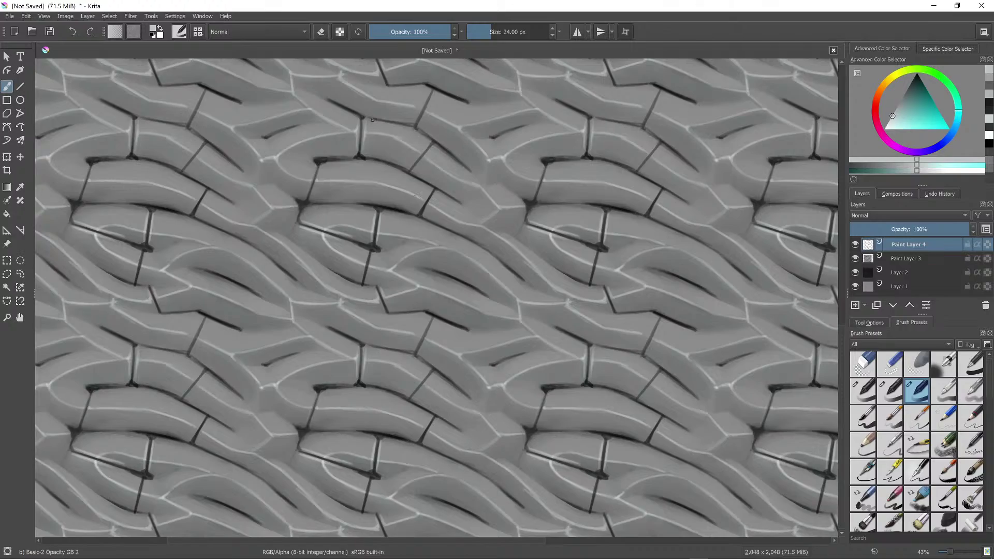
Step: Sample the dark crack colour and paint short cracks across the upper fold and the ridge beside the oval hole with the 24 px brush
scroll(373, 120, down, 10)
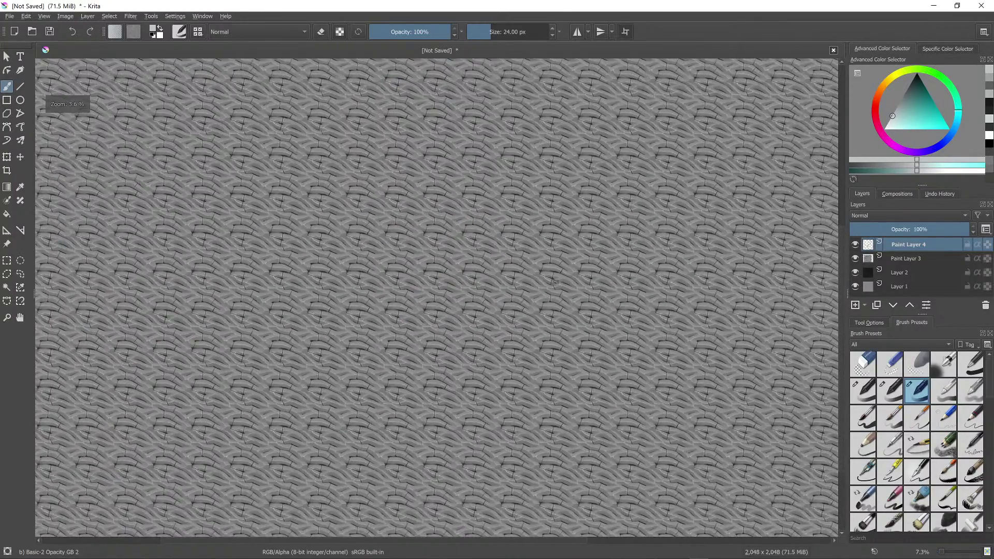
scroll(555, 282, up, 9)
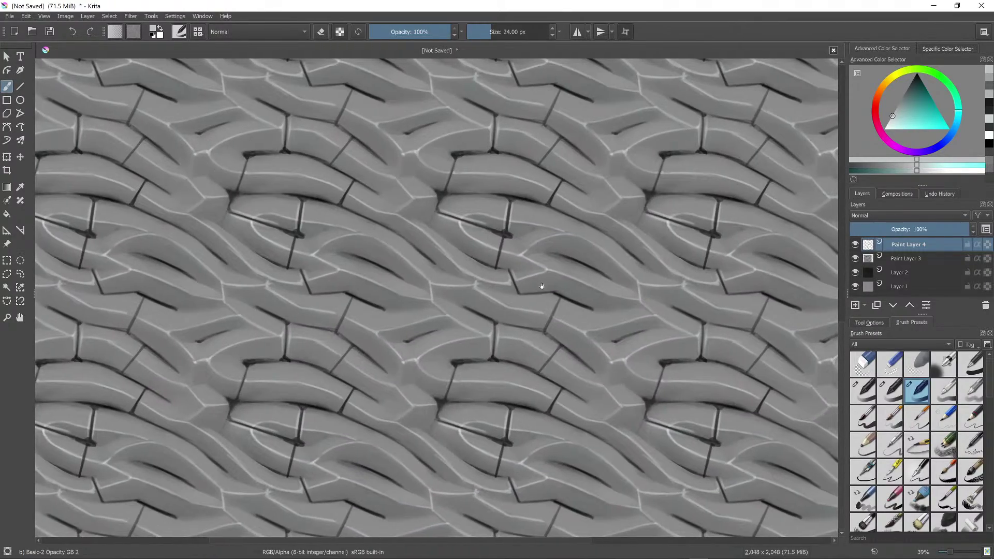
ctrl+click(504, 386)
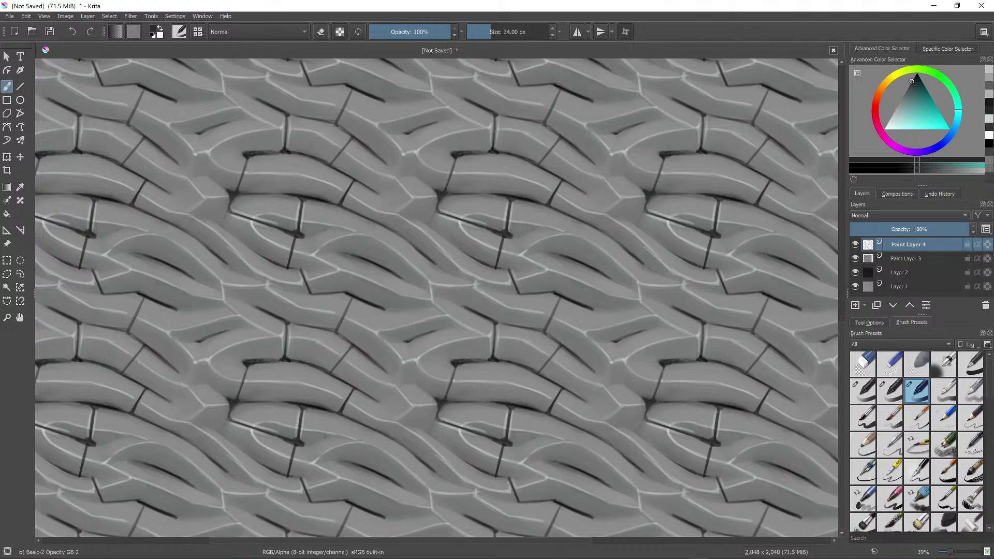
mouse_move(413, 310)
mouse_down()
mouse_move(416, 335)
mouse_move(403, 312)
mouse_move(413, 310)
mouse_up()
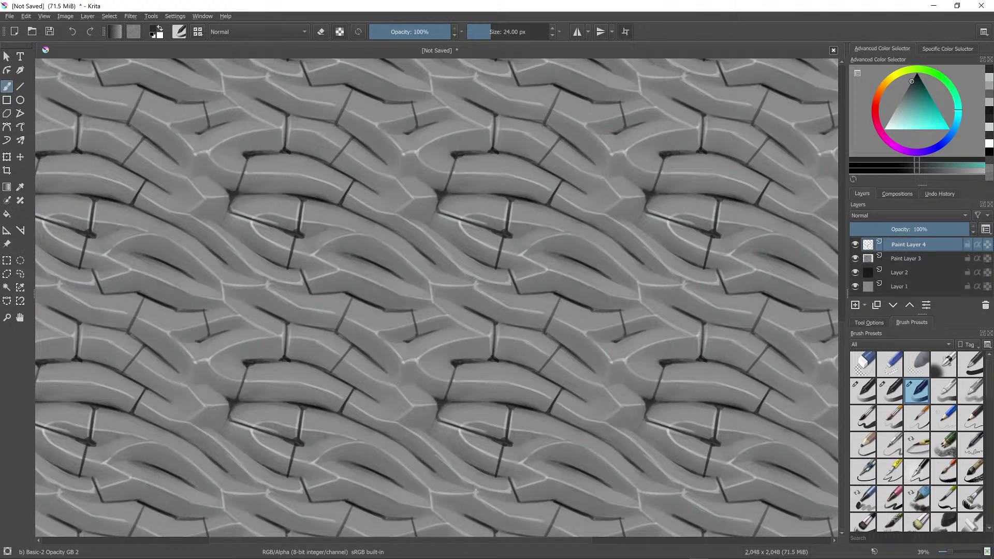
mouse_move(493, 283)
mouse_down()
mouse_move(493, 331)
mouse_move(493, 272)
mouse_up()
mouse_move(433, 253)
mouse_down()
mouse_move(417, 270)
mouse_move(432, 247)
mouse_move(424, 236)
mouse_up()
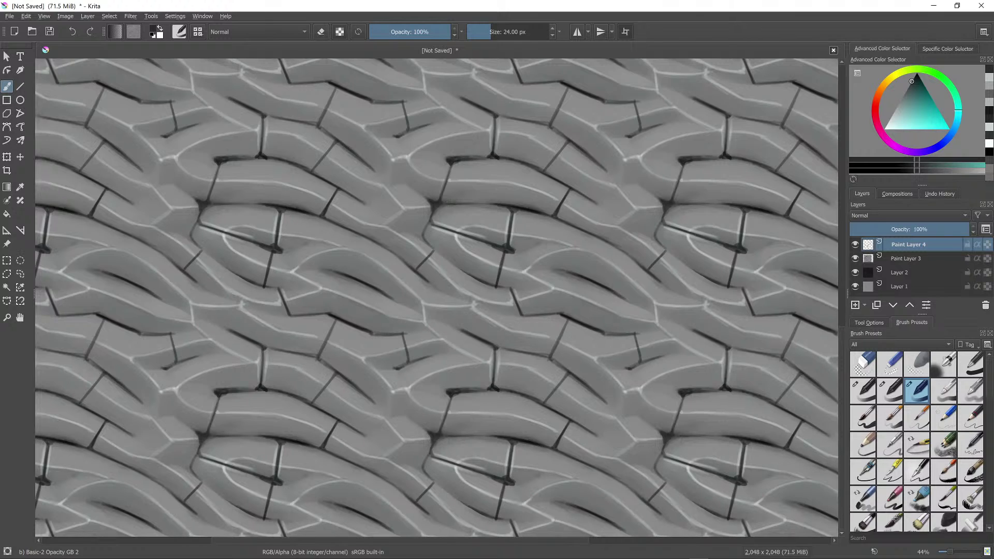
Step: Enlarge the brush to 51 px and shade the ridge around the oval hole's pointed end with sampled, slightly darkened grey
key(bracketright)
key(bracketright)
key(bracketright)
key(bracketright)
key(bracketright)
key(bracketright)
key(bracketright)
key(bracketright)
key(bracketright)
mouse_move(427, 236)
mouse_down()
mouse_move(435, 248)
mouse_move(428, 236)
mouse_up()
ctrl+click(427, 227)
ctrl+click(429, 241)
ctrl+click(435, 241)
key(k)
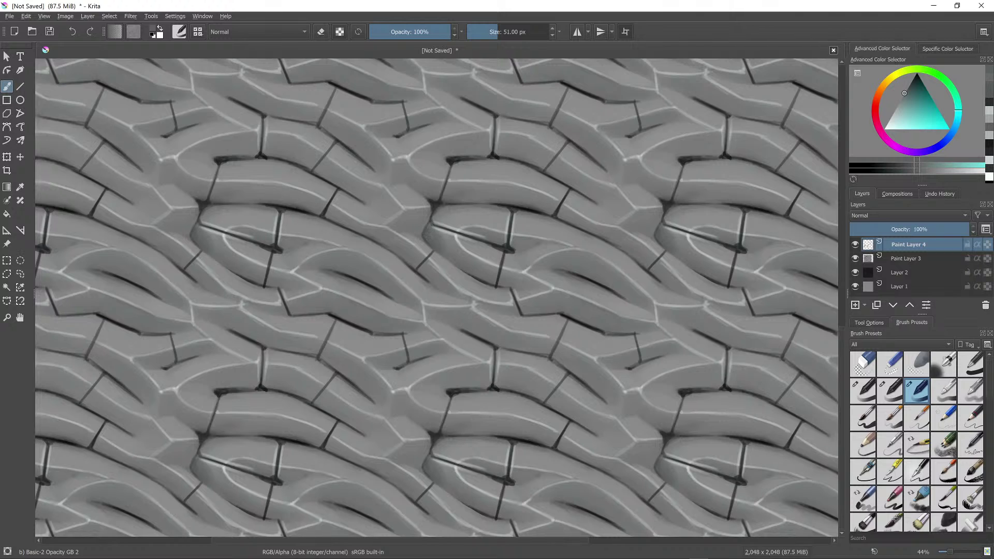
Step: Blend the shadow around the pointed end of the eye-shaped stone on Paint Layer 4, using grey tones sampled from the canvas
scroll(444, 234, down, 5)
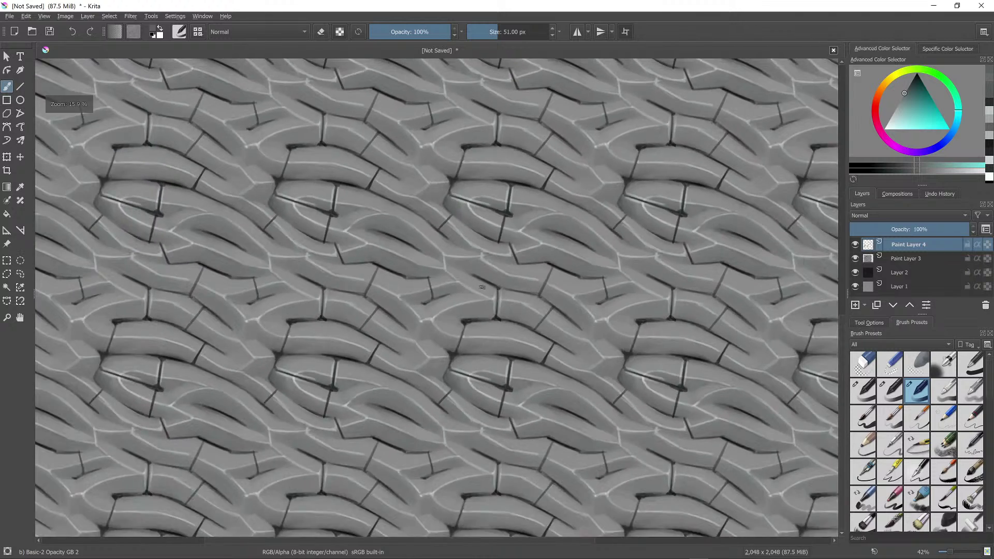
scroll(505, 224, up, 6)
scroll(505, 224, up, 2)
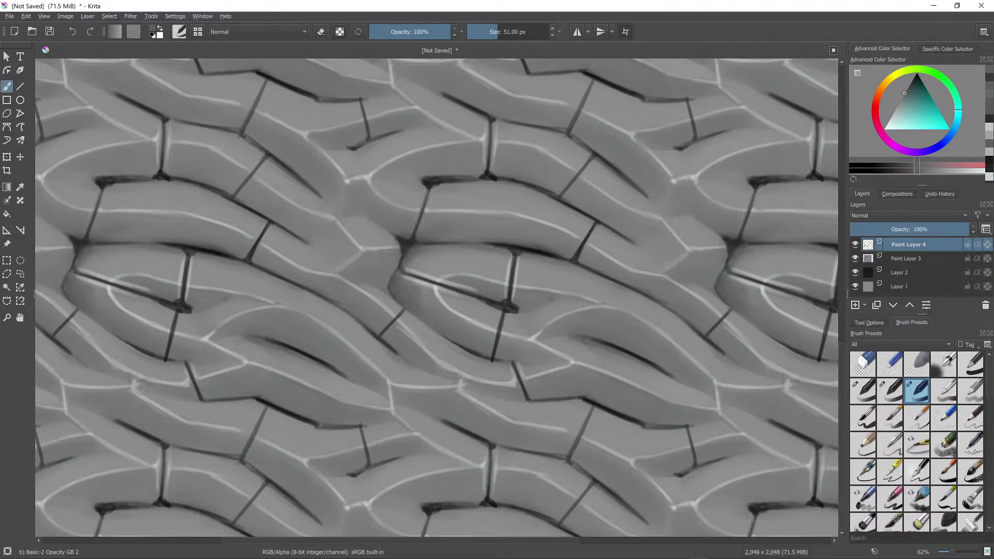
ctrl+click(400, 266)
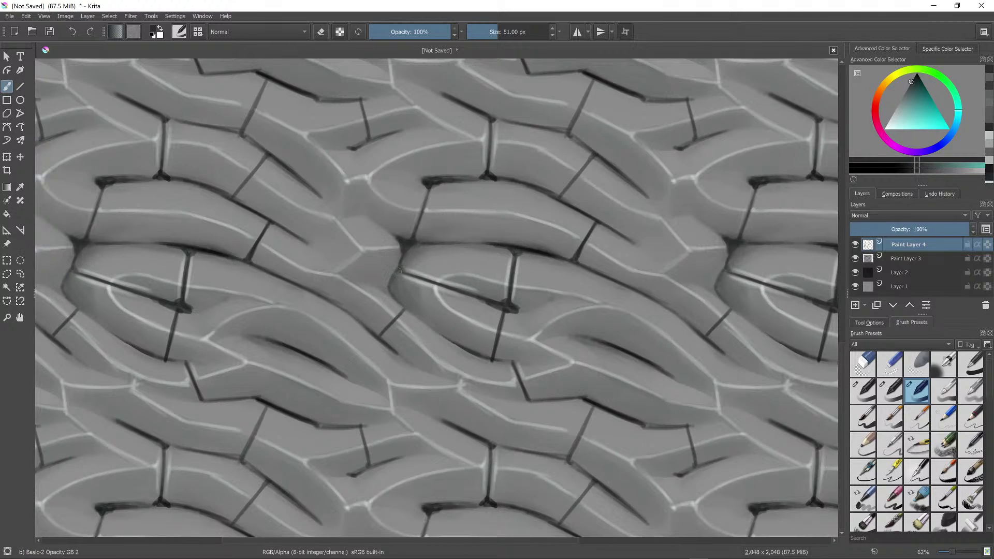
ctrl+click(392, 256)
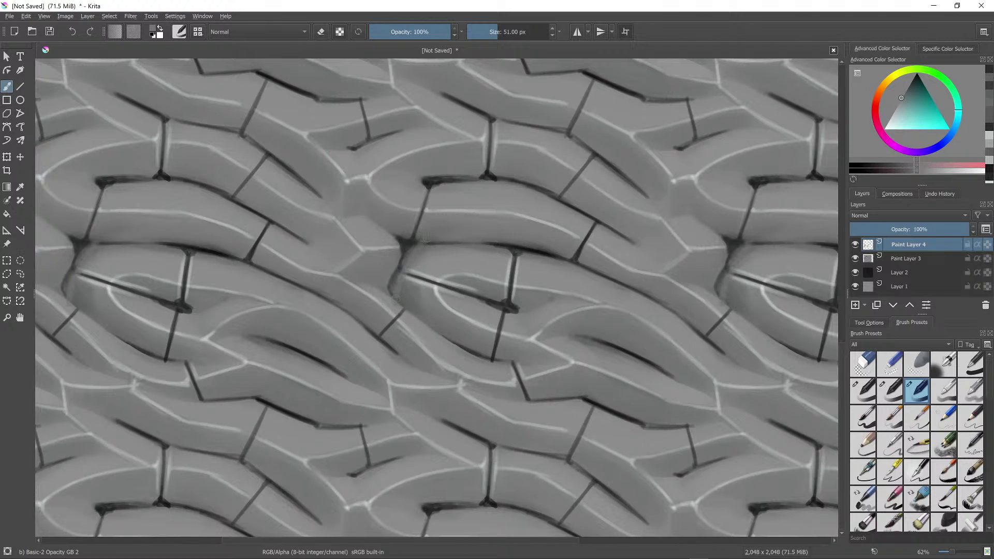
ctrl+click(392, 297)
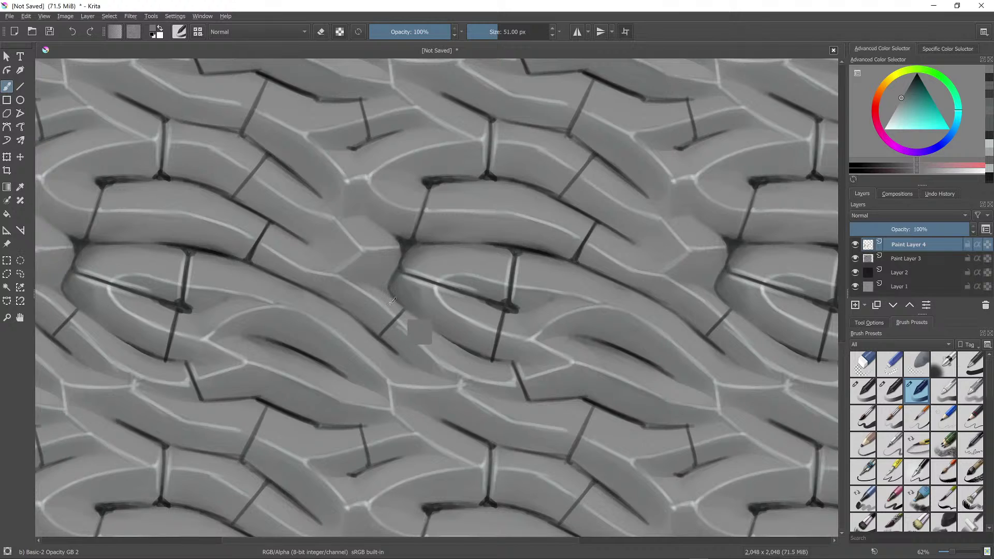
Step: Try painting a light grey diagonal strand across the pointed end of the eye-shaped stone, reinforcing its edges with sampled tones
ctrl+click(392, 301)
drag(394, 300, 434, 237)
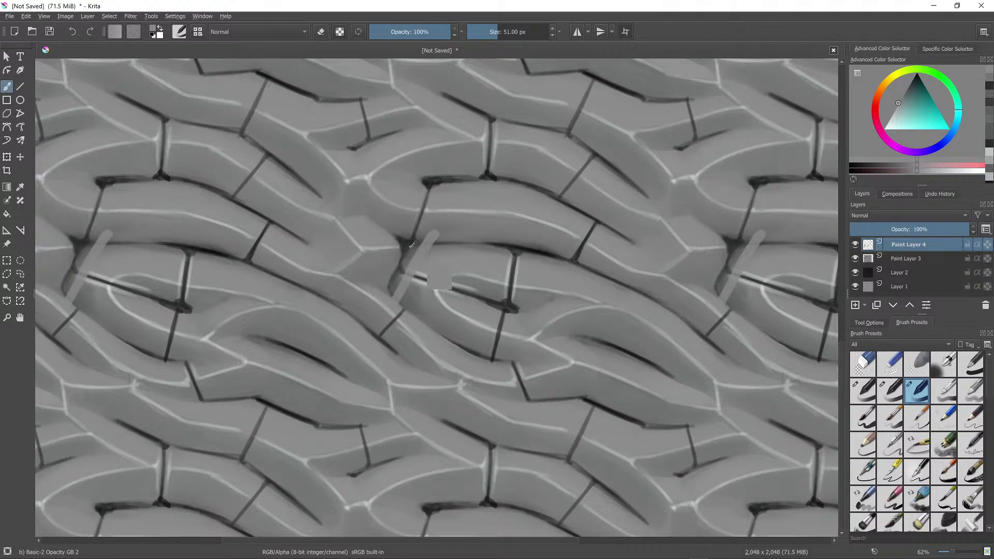
ctrl+click(413, 243)
drag(423, 272, 446, 244)
drag(407, 306, 412, 287)
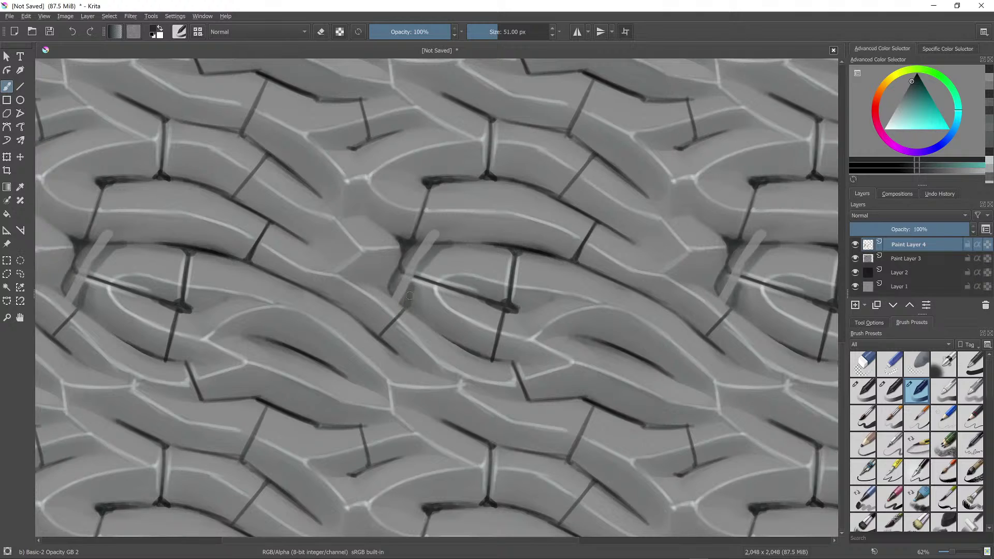
ctrl+click(410, 299)
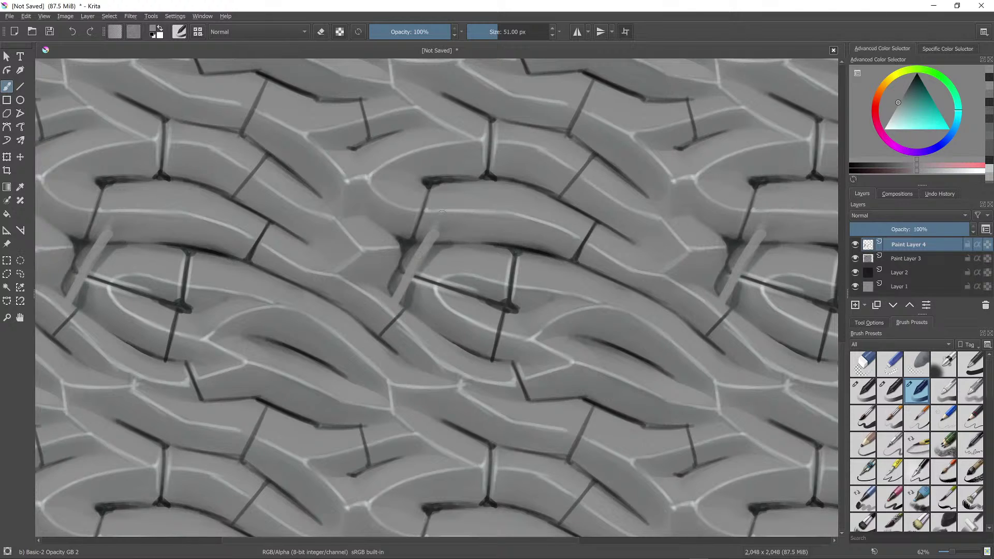
click(441, 227)
drag(432, 229, 399, 290)
scroll(446, 217, down, 5)
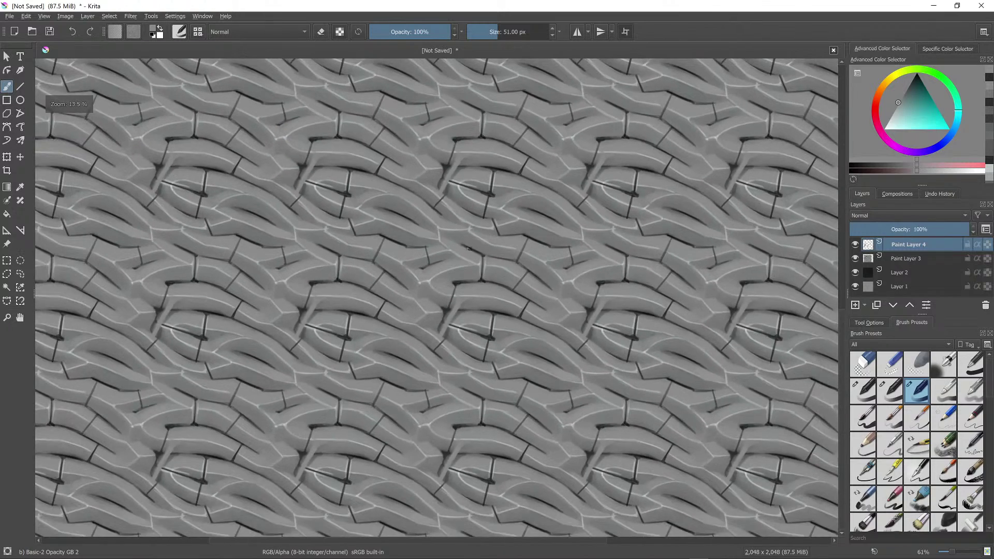
Step: Reduce the brush to 22 px and try adding a lighter highlight along the diagonal strand with sampled light grey
scroll(396, 309, up, 6)
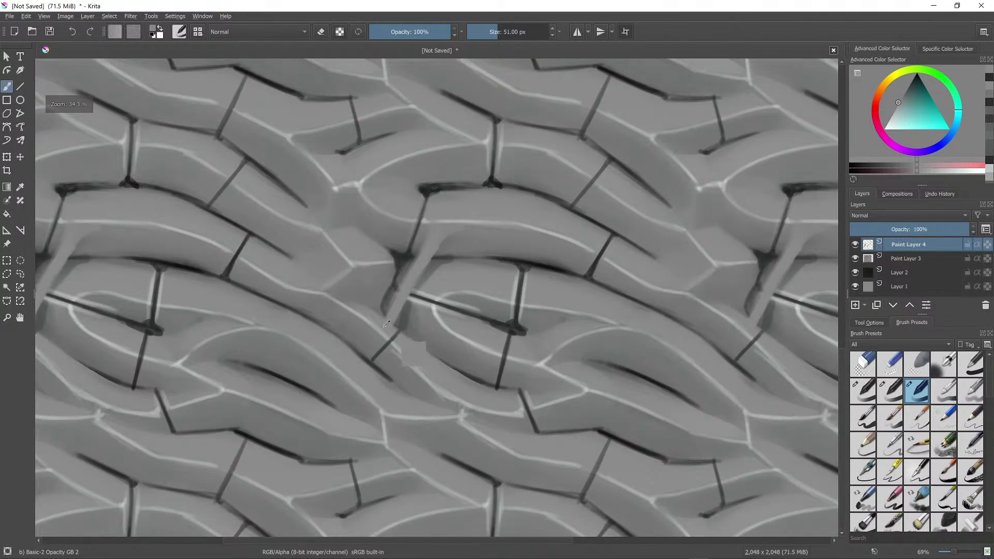
ctrl+click(388, 318)
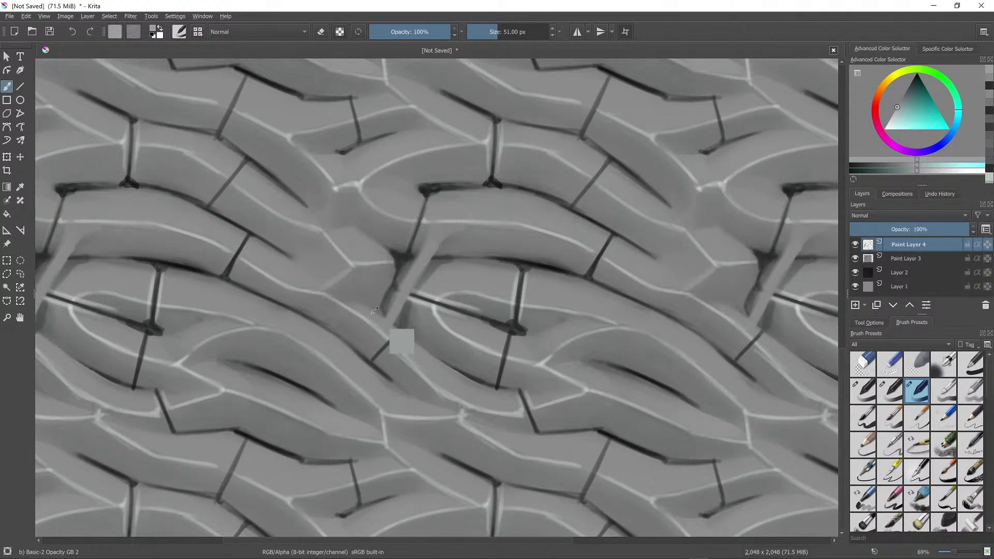
ctrl+click(391, 346)
key(bracketleft)
key(bracketleft)
key(bracketleft)
key(bracketleft)
key(bracketleft)
key(bracketleft)
key(bracketleft)
key(bracketleft)
key(bracketleft)
key(bracketleft)
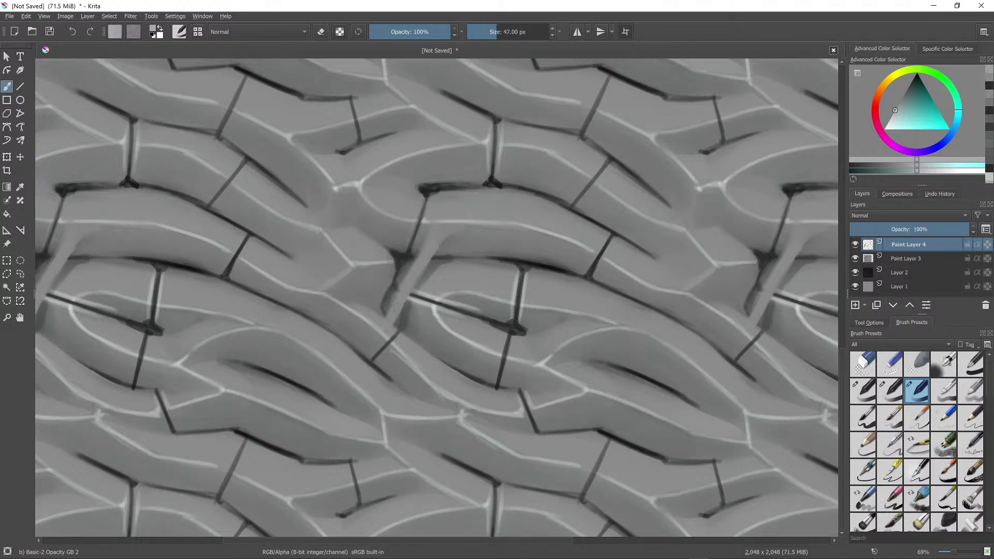
drag(397, 308, 382, 332)
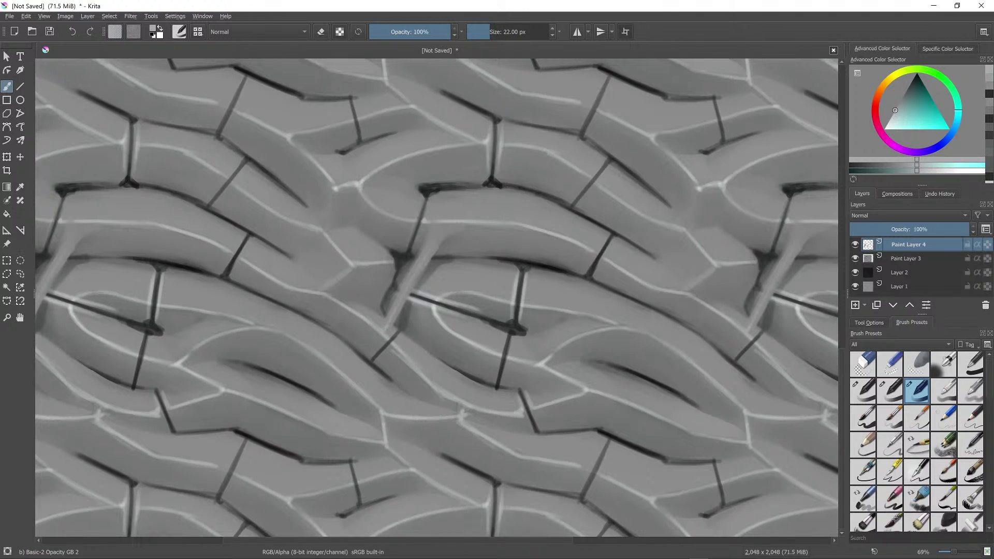
drag(439, 234, 421, 263)
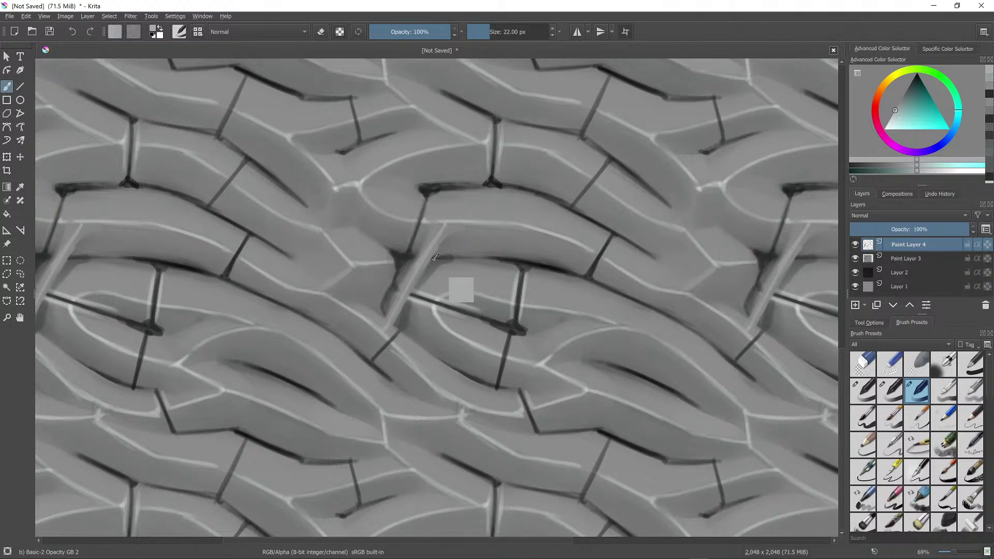
ctrl+click(493, 275)
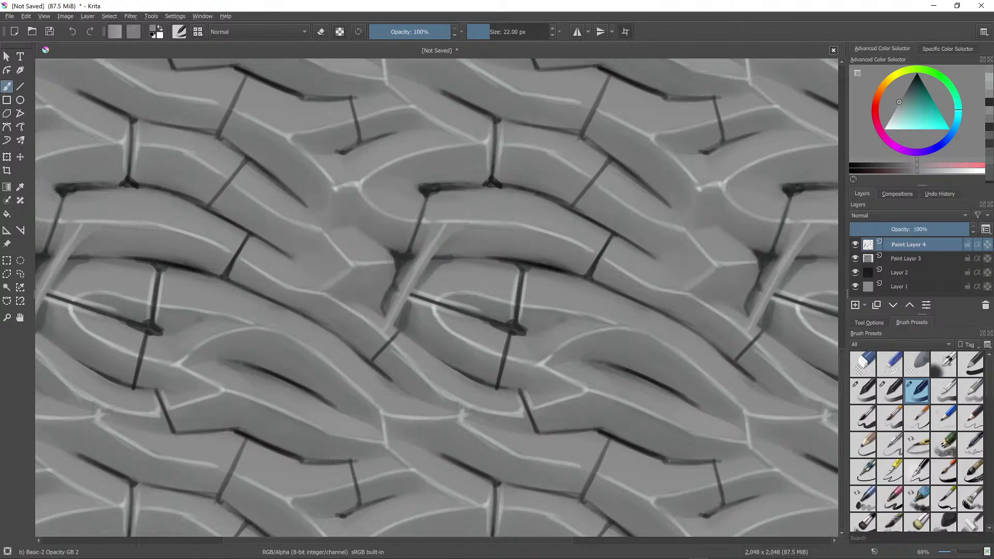
Step: Check the repeating pattern as a whole and undo the diagonal strand and its highlight strokes
scroll(483, 273, down, 10)
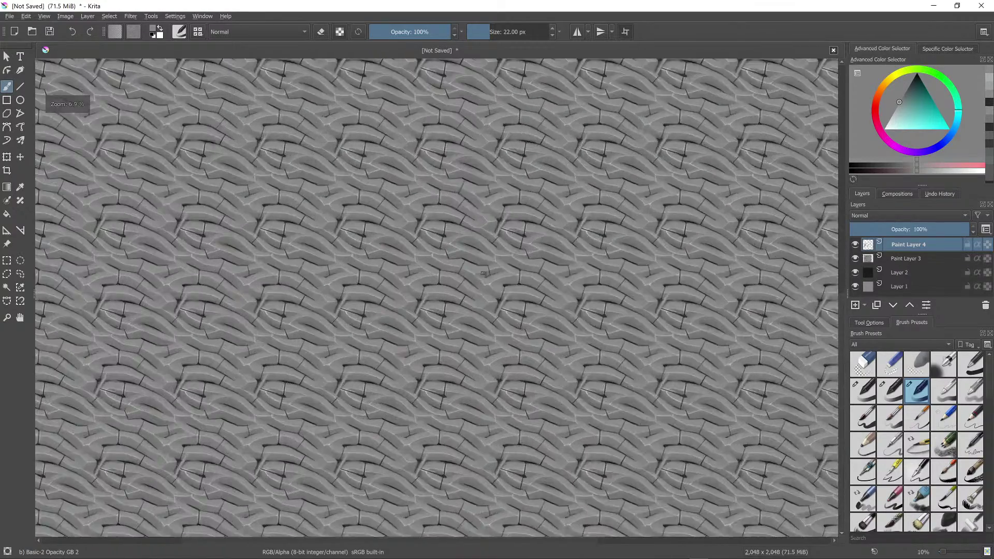
scroll(483, 273, up, 5)
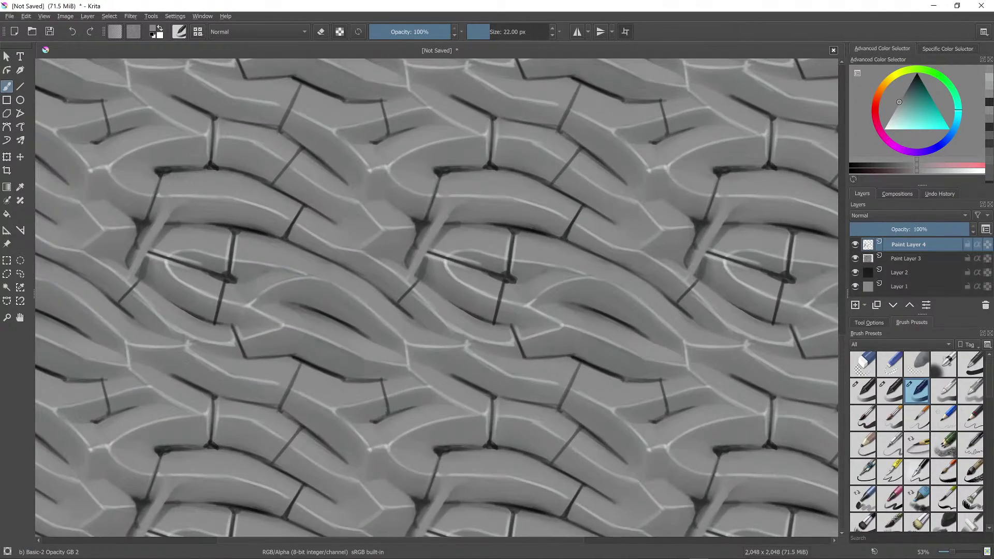
key(ctrl+z)
key(ctrl+z)
key(ctrl+z)
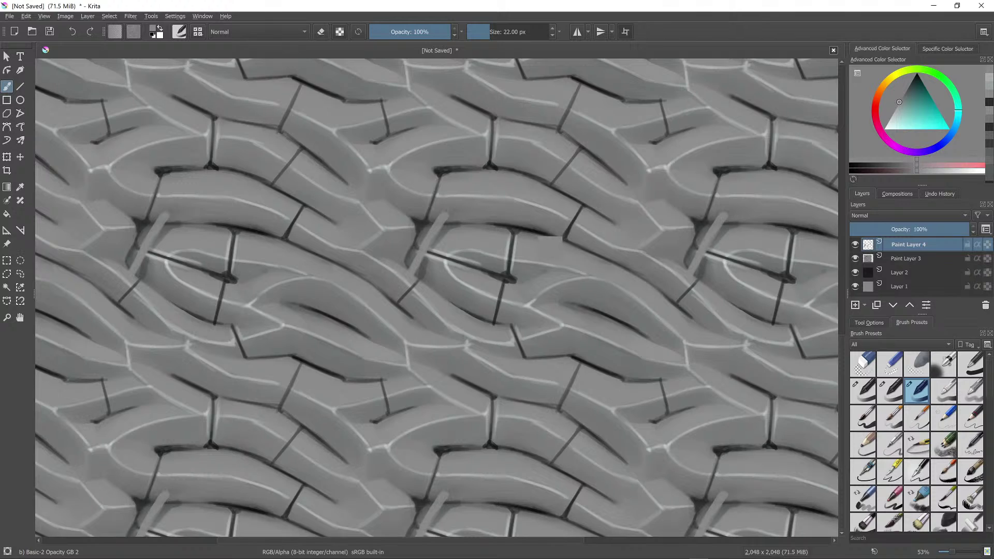
key(ctrl+z)
key(ctrl+z)
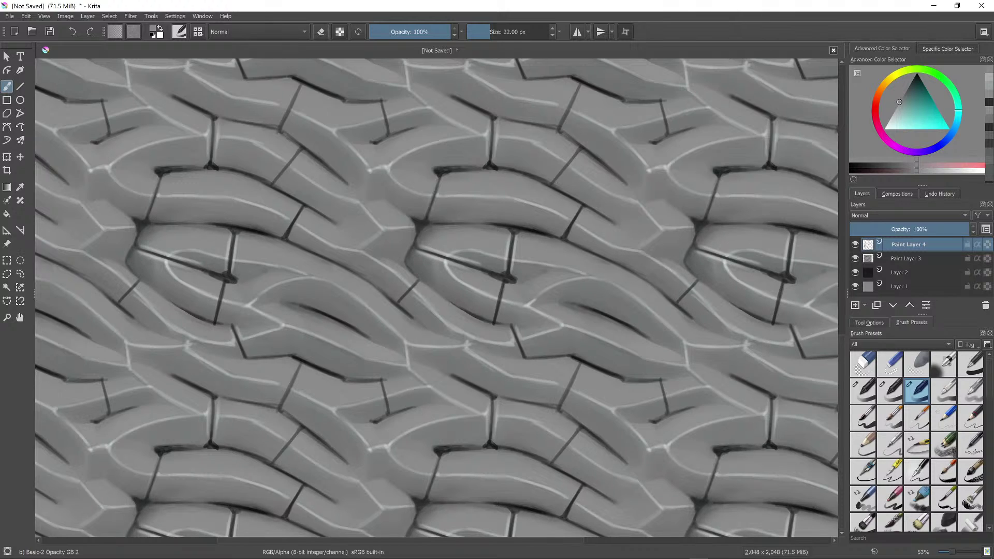
Step: Set the brush to 41 px and shade the lower edge of the eye-shaped stone beside its short vertical crack with sampled greys
ctrl+click(511, 226)
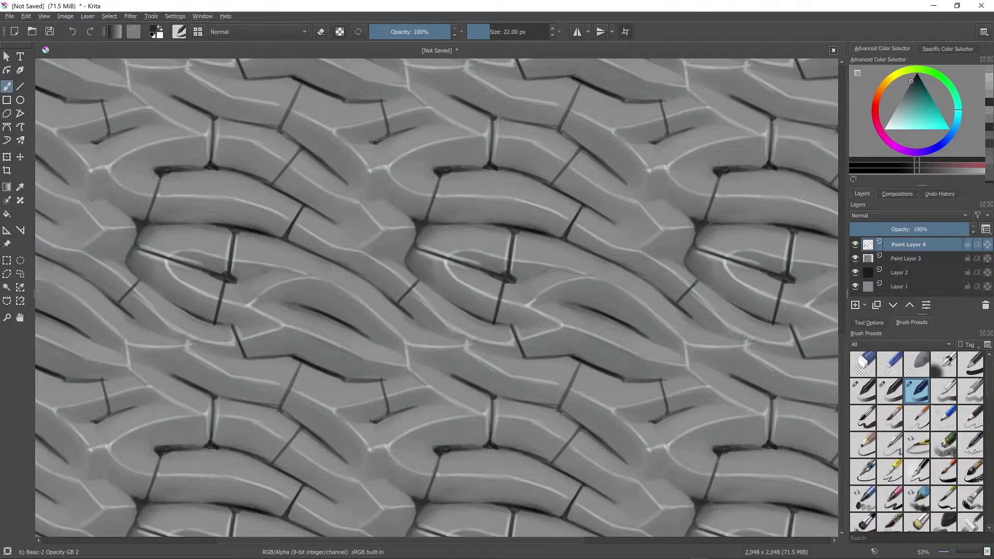
ctrl+click(501, 344)
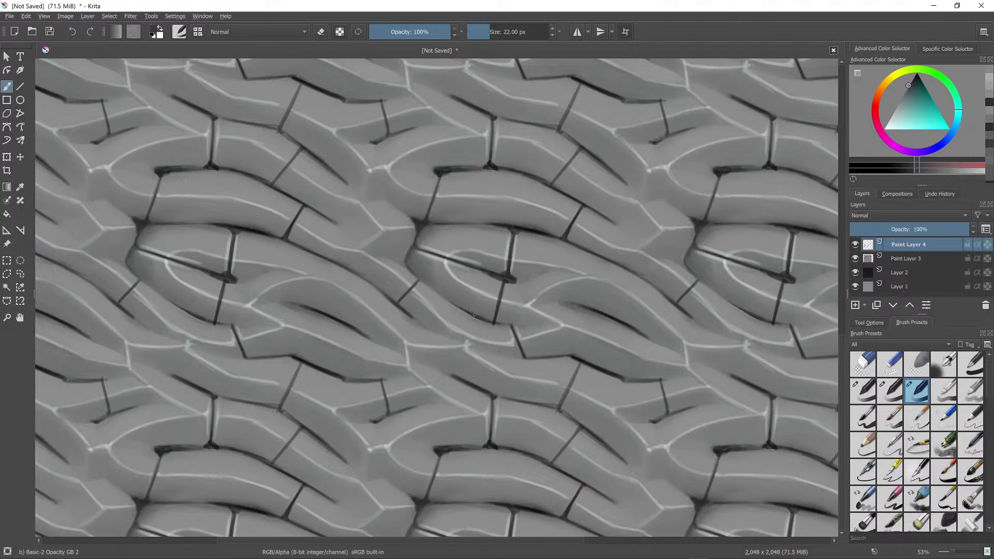
shift+drag(486, 317, 495, 317)
click(483, 319)
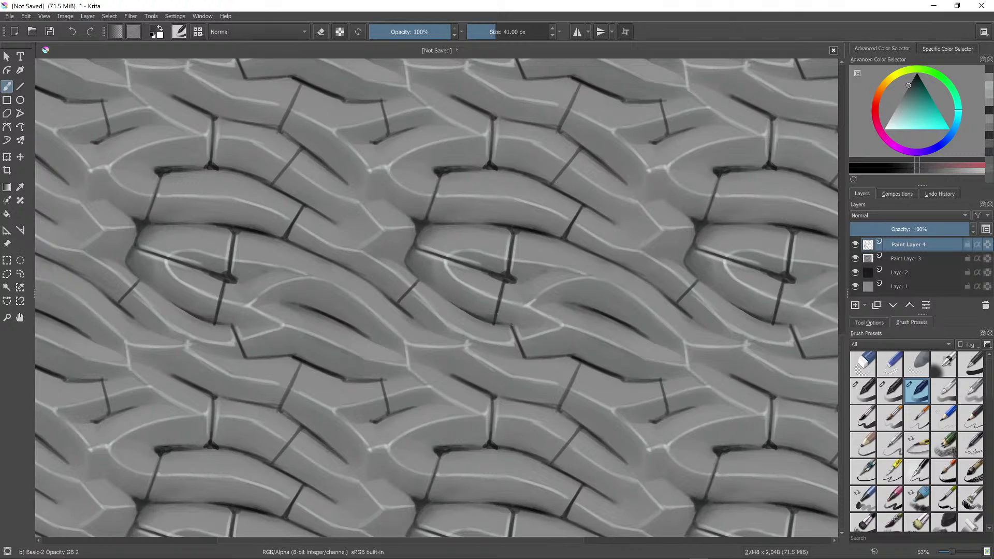
ctrl+click(496, 319)
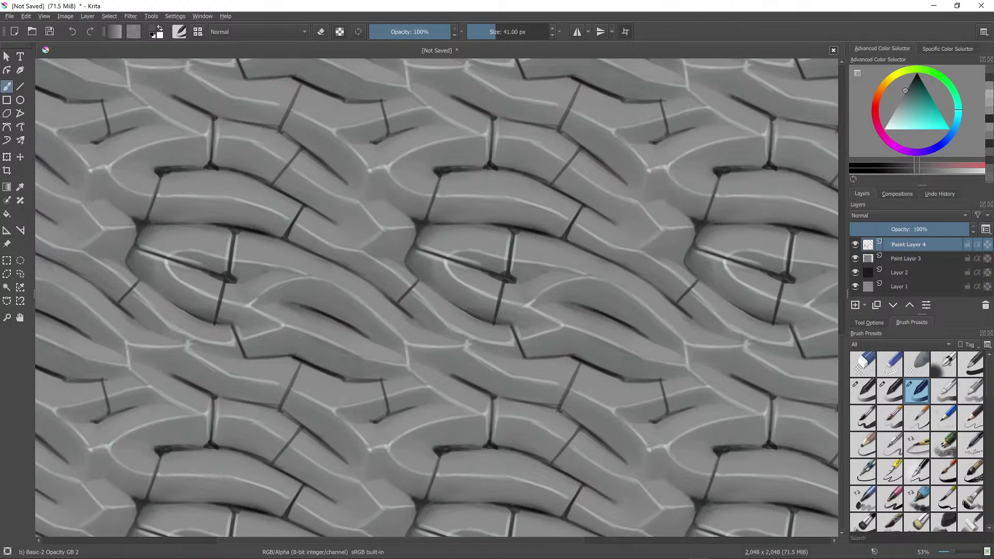
ctrl+click(496, 317)
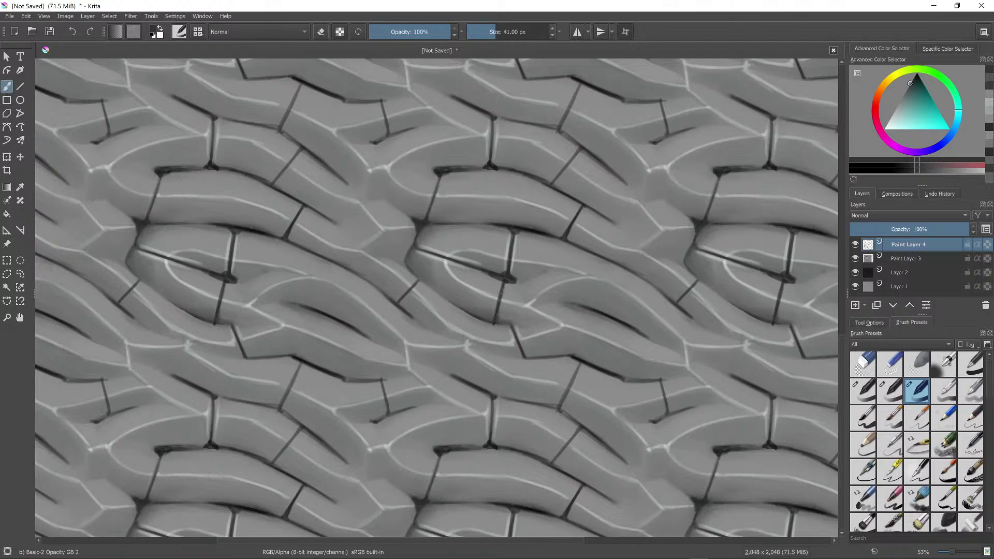
ctrl+click(495, 317)
ctrl+click(499, 316)
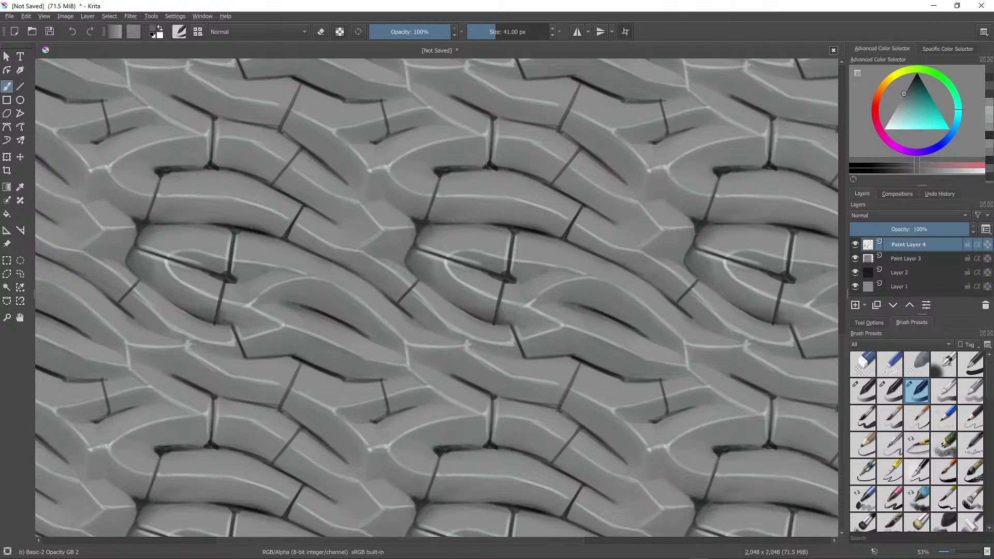
ctrl+click(496, 321)
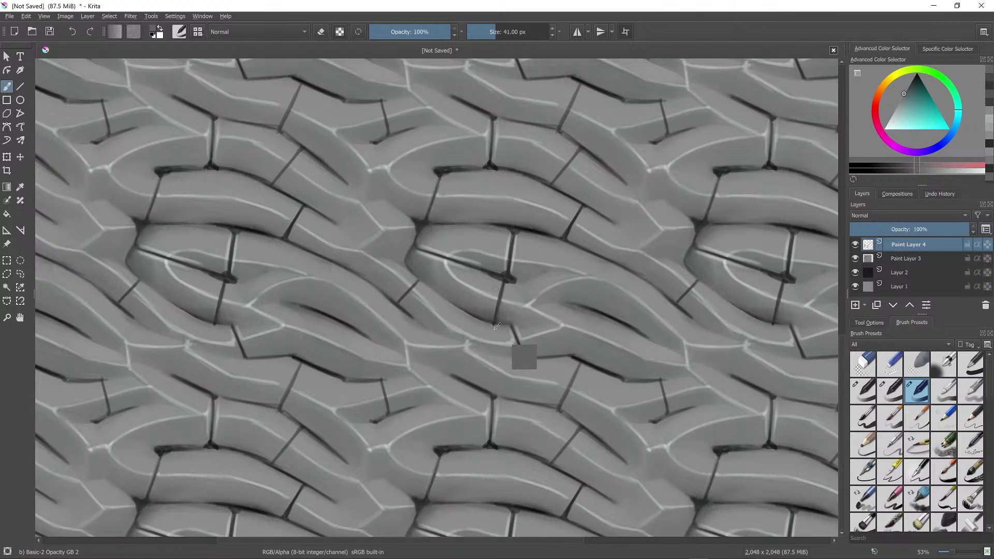
drag(493, 322, 455, 306)
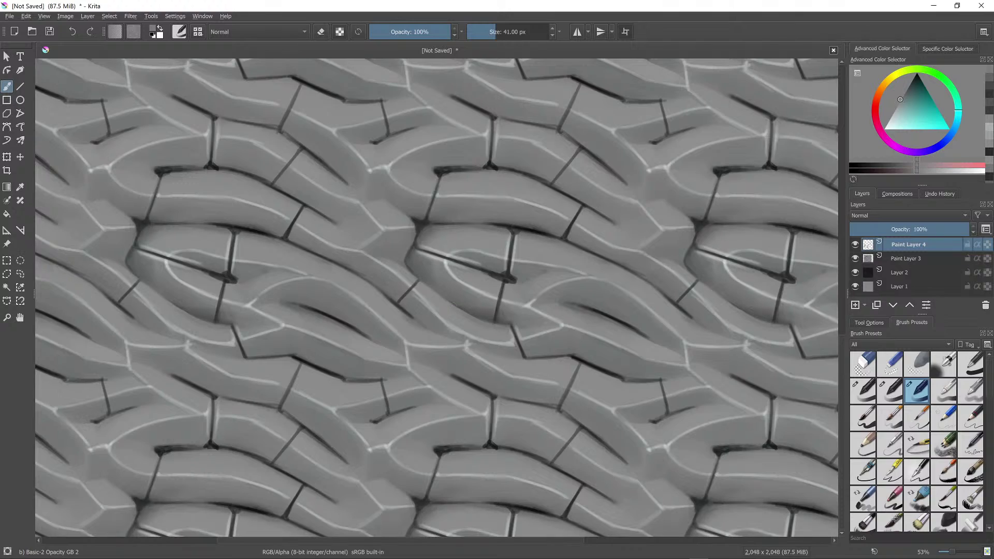
Step: Paint soft dark shading above the eye-shaped stone's diagonal crack, from the crack junction back toward the pointed end, with sampled greys
scroll(461, 266, down, 5)
scroll(583, 139, up, 3)
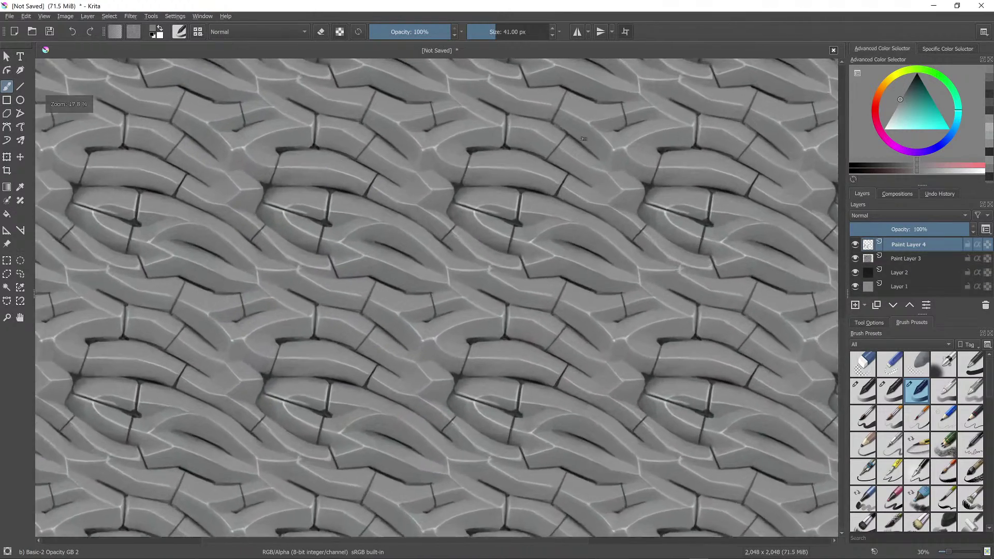
scroll(584, 138, up, 3)
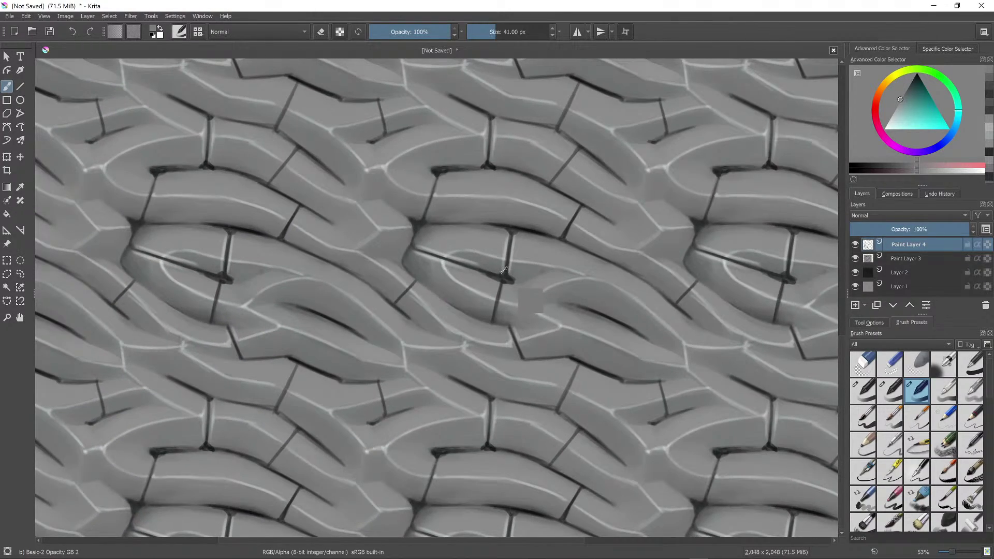
ctrl+click(501, 273)
ctrl+click(505, 273)
drag(505, 274, 487, 270)
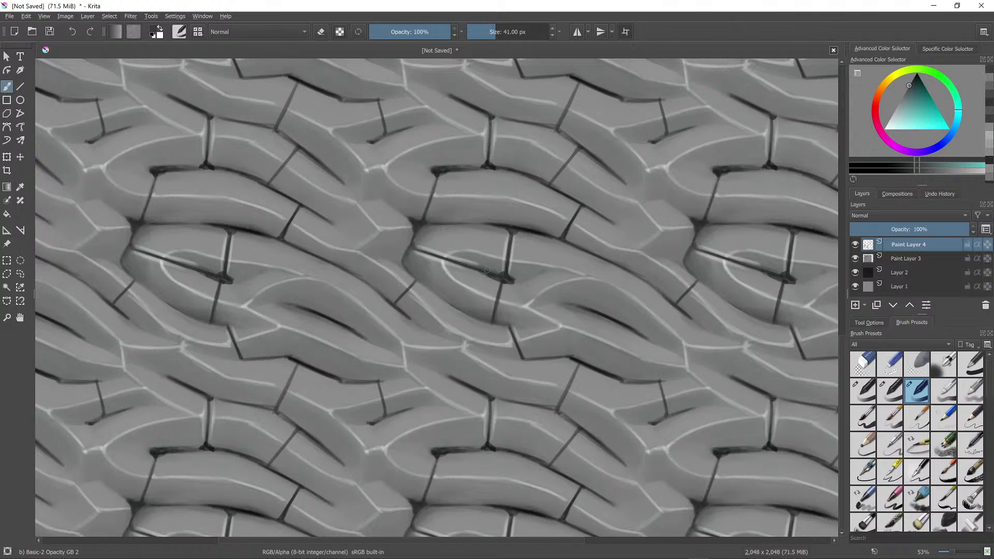
ctrl+click(504, 276)
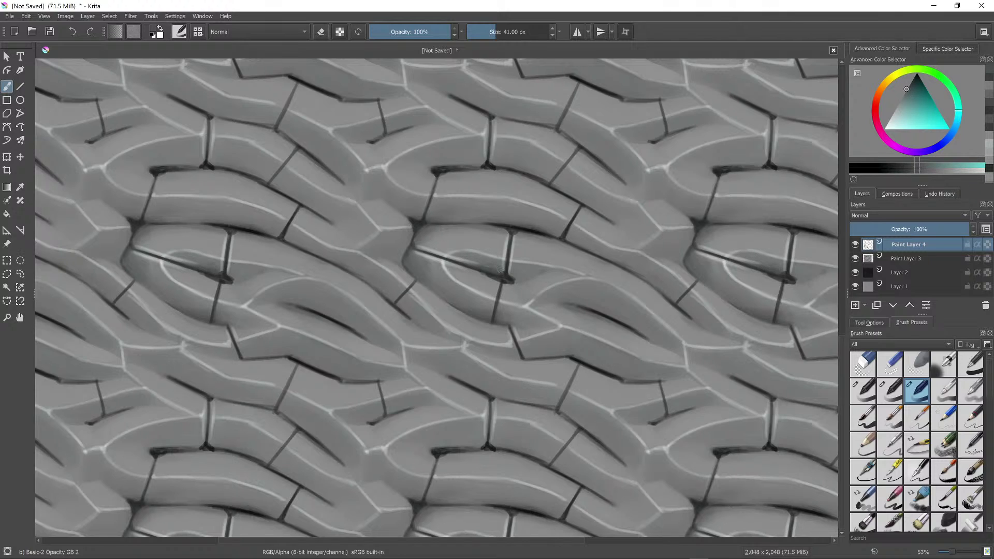
ctrl+click(501, 270)
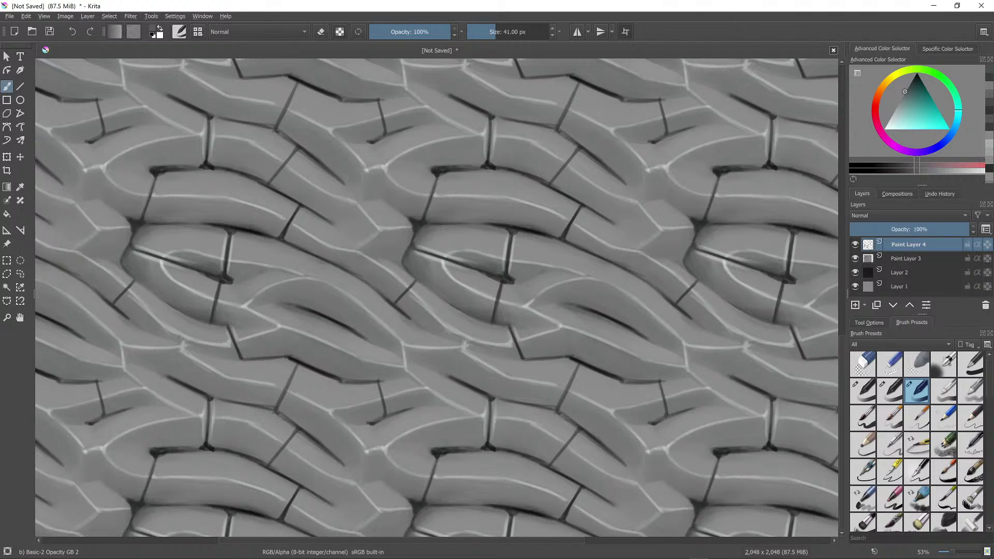
drag(473, 266, 448, 255)
ctrl+click(457, 256)
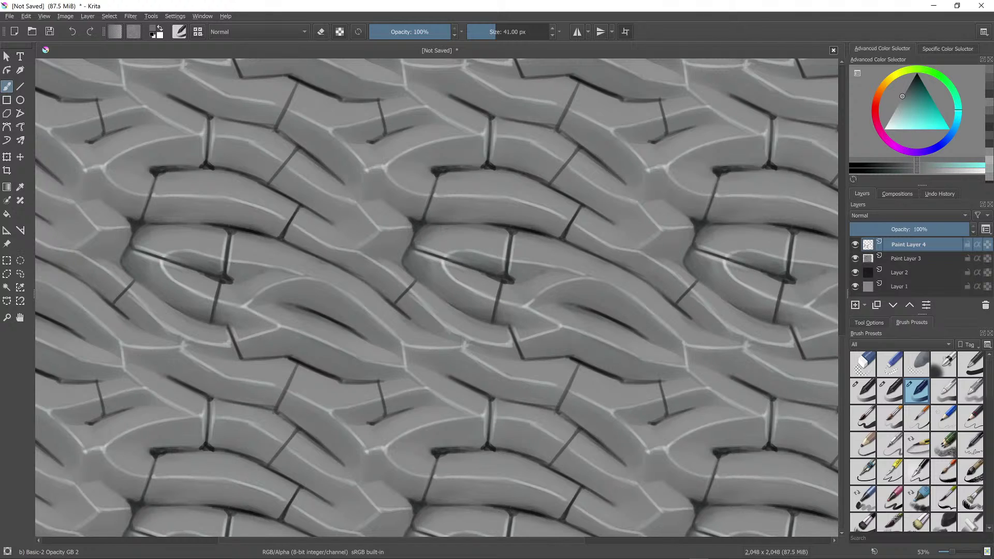
Step: Deepen and blend the shadow just below the diagonal crack near the crack junction, using greys sampled from nearby
ctrl+click(495, 275)
mouse_move(495, 278)
mouse_down()
mouse_move(476, 276)
mouse_move(488, 283)
mouse_up()
ctrl+click(485, 275)
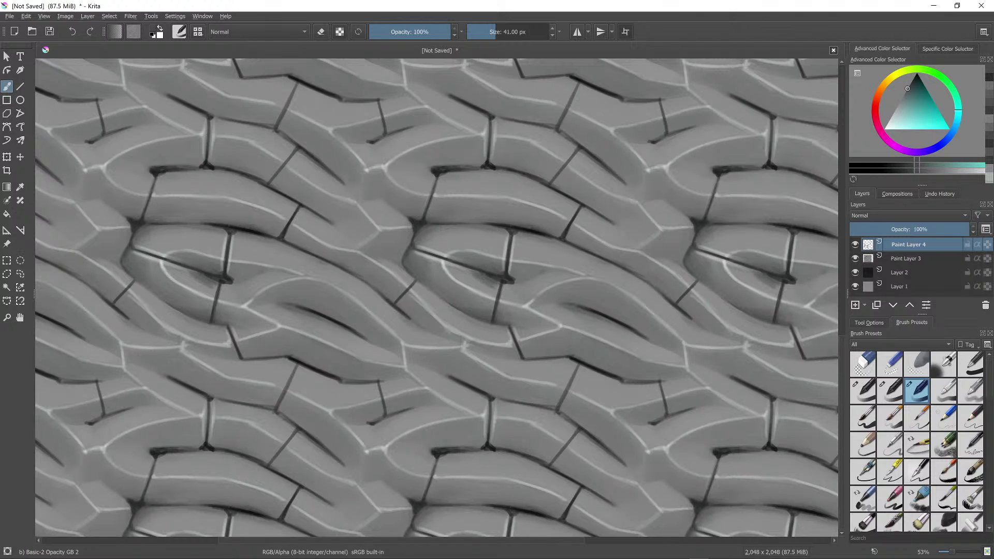
ctrl+click(486, 284)
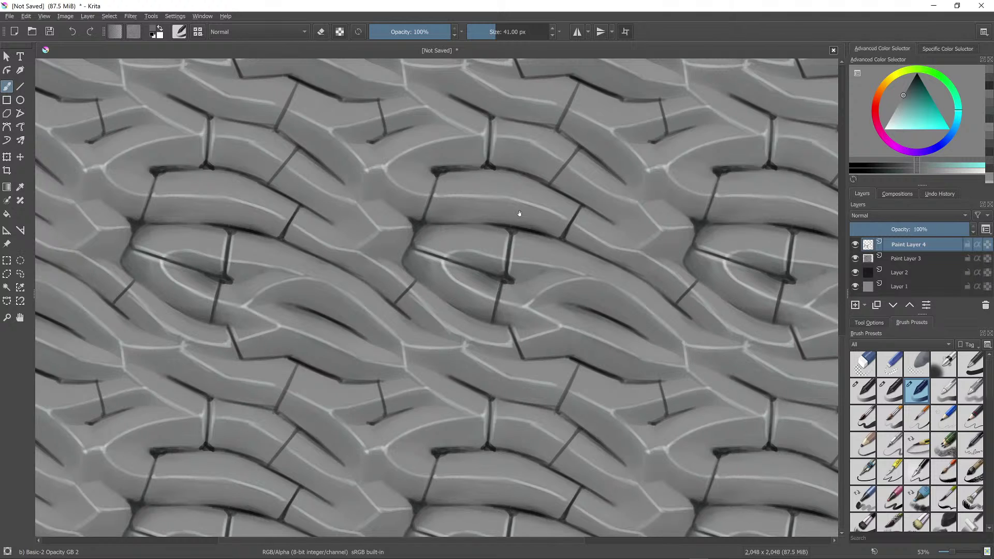
Step: Darken the stone surface just beside the eye-shaped stone's crack junction with sampled dark and mid greys
scroll(519, 213, down, 4)
scroll(554, 219, up, 3)
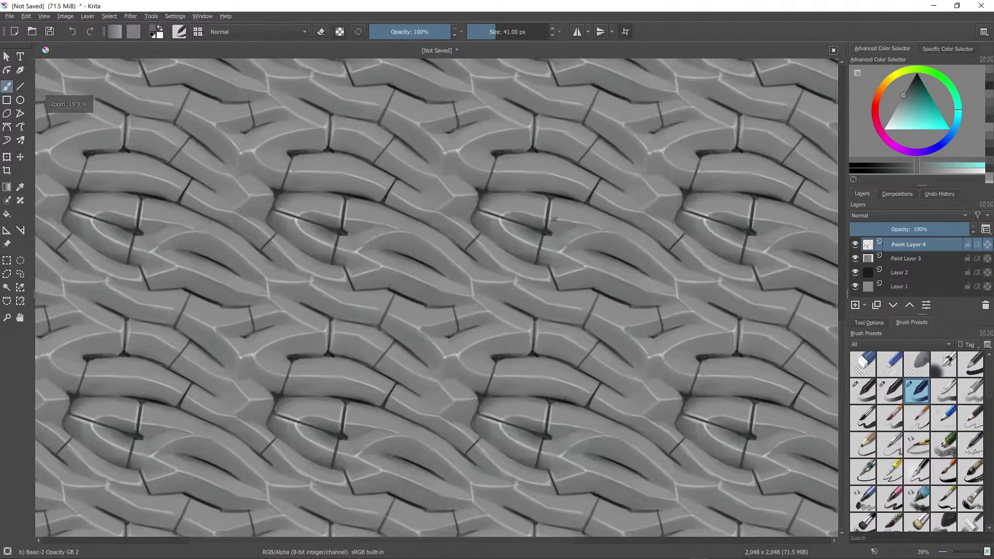
scroll(554, 219, up, 2)
ctrl+click(550, 300)
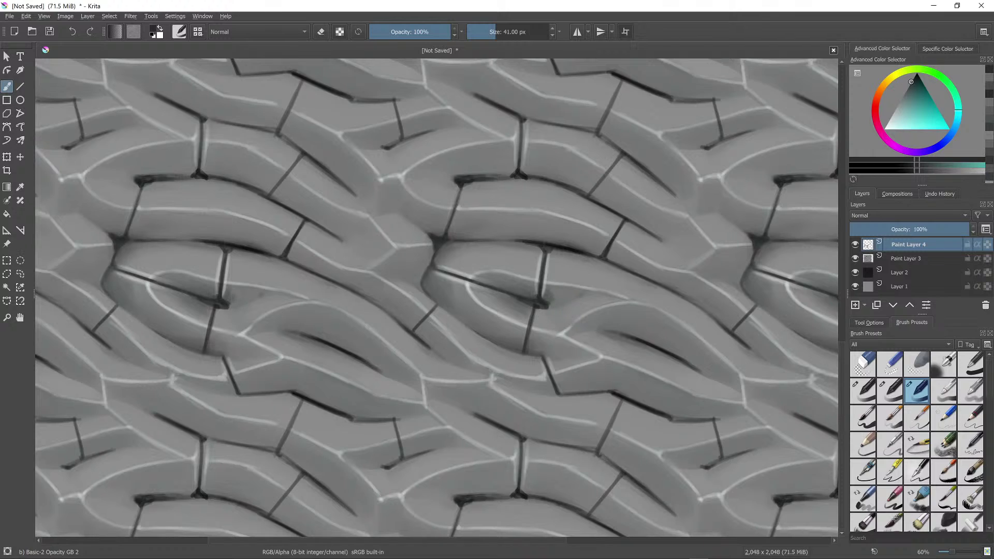
ctrl+click(550, 299)
ctrl+click(553, 294)
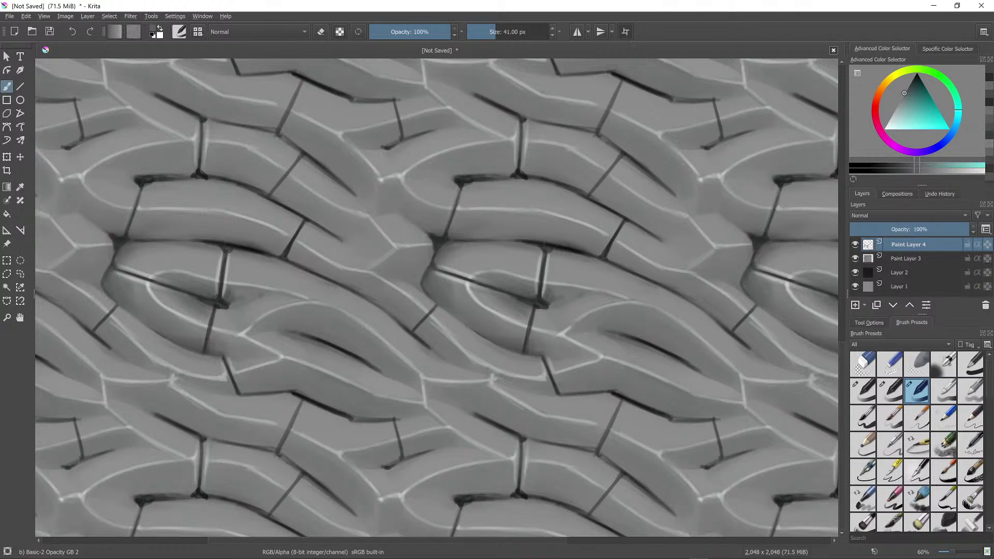
ctrl+click(553, 295)
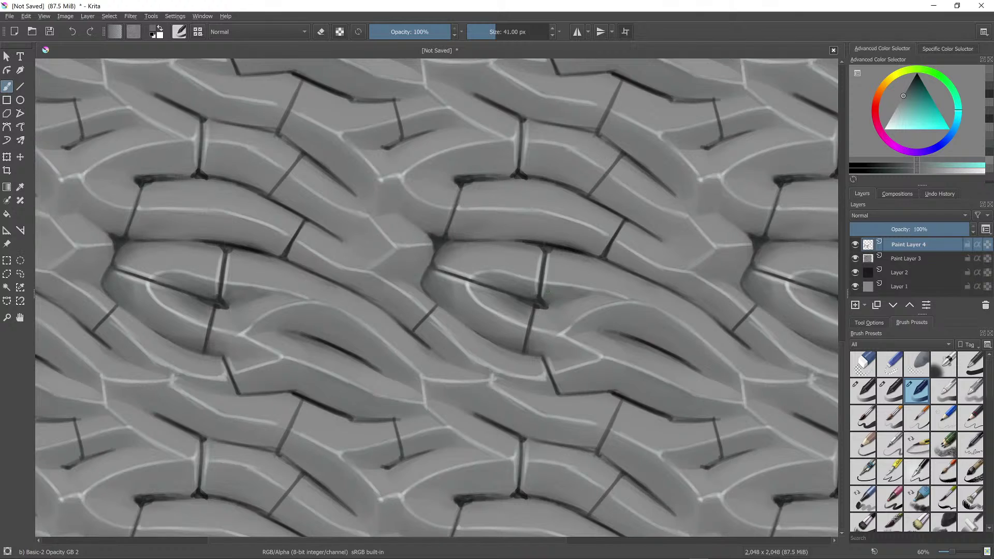
Step: Extend the soft shadow away from the crack junction along the lower edge of the adjoining strand, using sampled greys
ctrl+click(545, 300)
ctrl+click(551, 298)
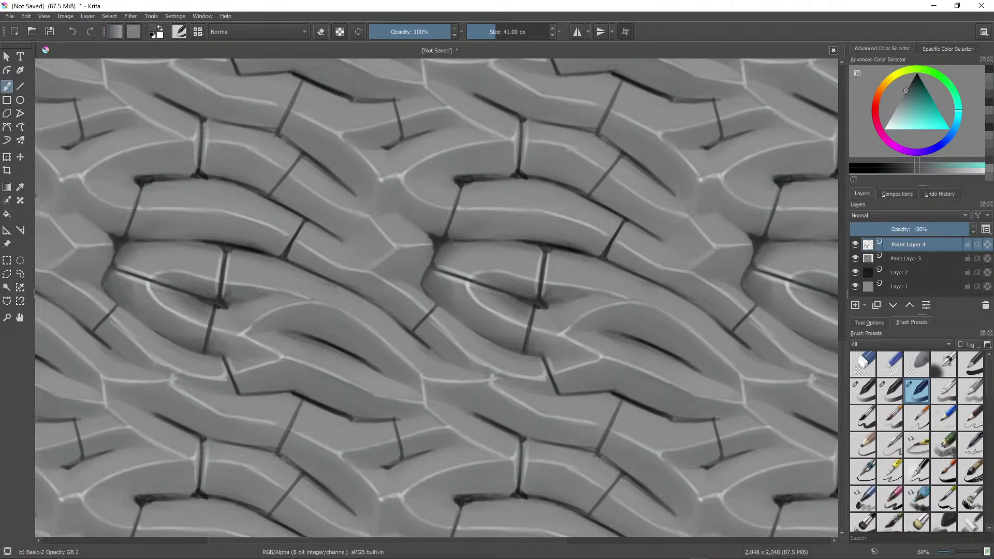
click(557, 294)
mouse_move(569, 301)
mouse_down()
mouse_move(594, 296)
mouse_move(585, 299)
mouse_up()
ctrl+click(575, 299)
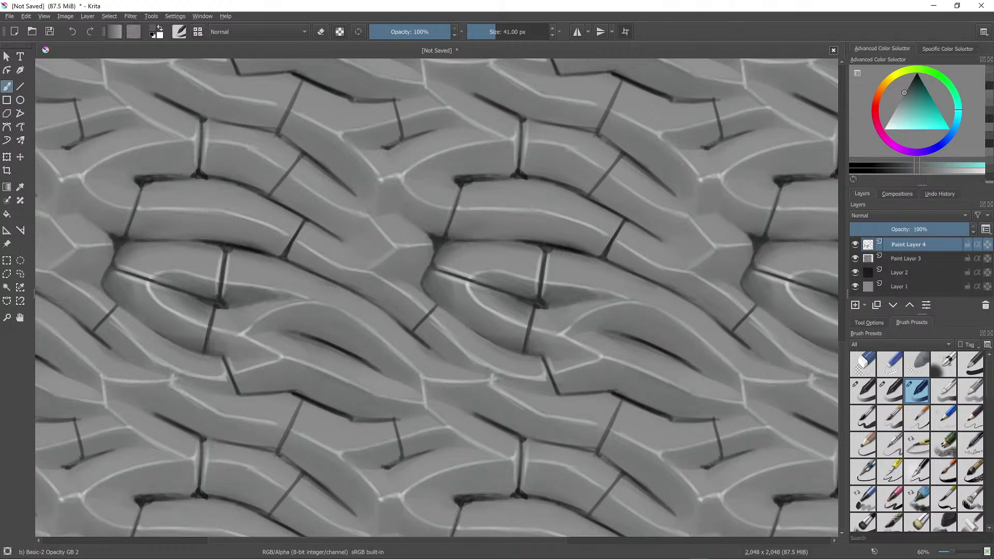
scroll(463, 359, down, 6)
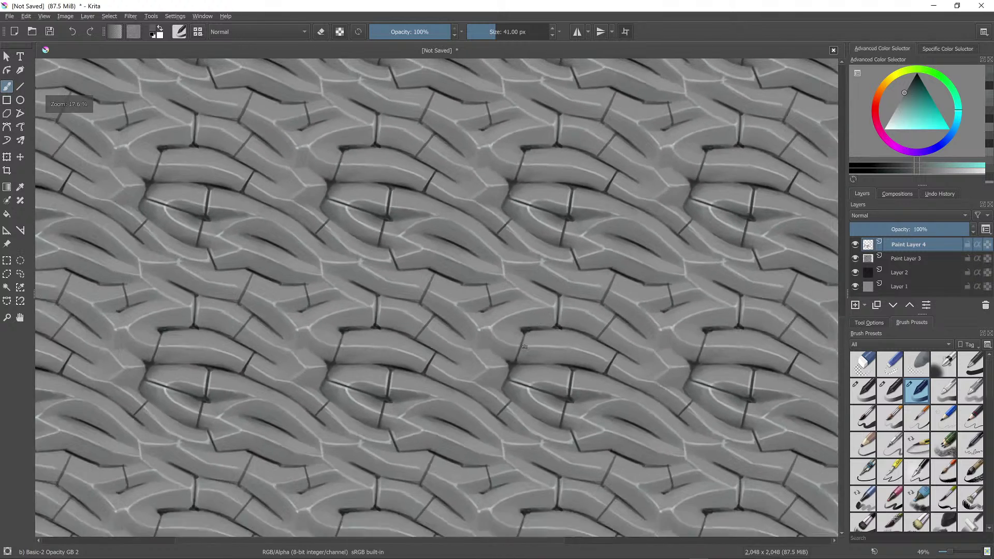
scroll(462, 359, up, 3)
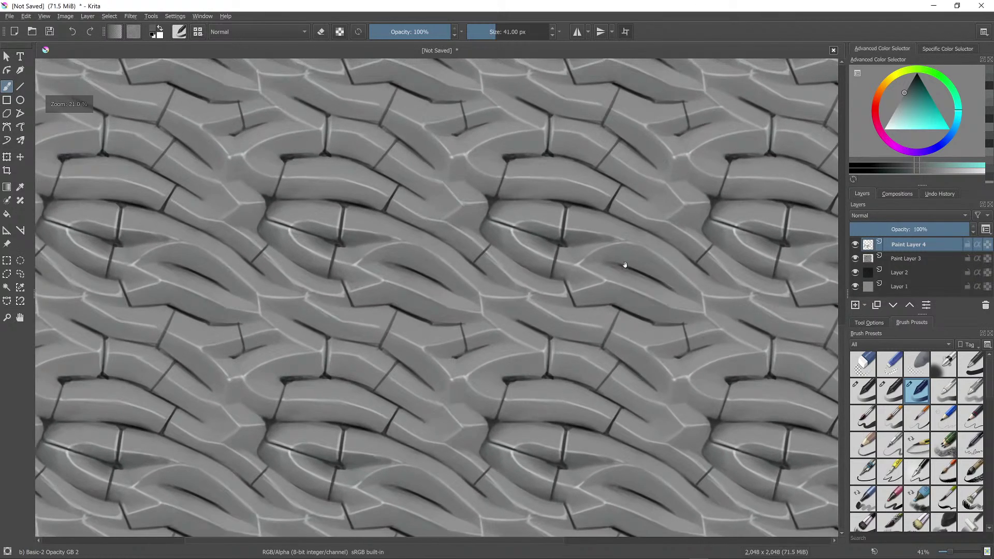
Step: Deepen and blend the wedge-shaped shadow next to the vertical crack with greys sampled around the junction
ctrl+click(562, 240)
drag(559, 226, 557, 240)
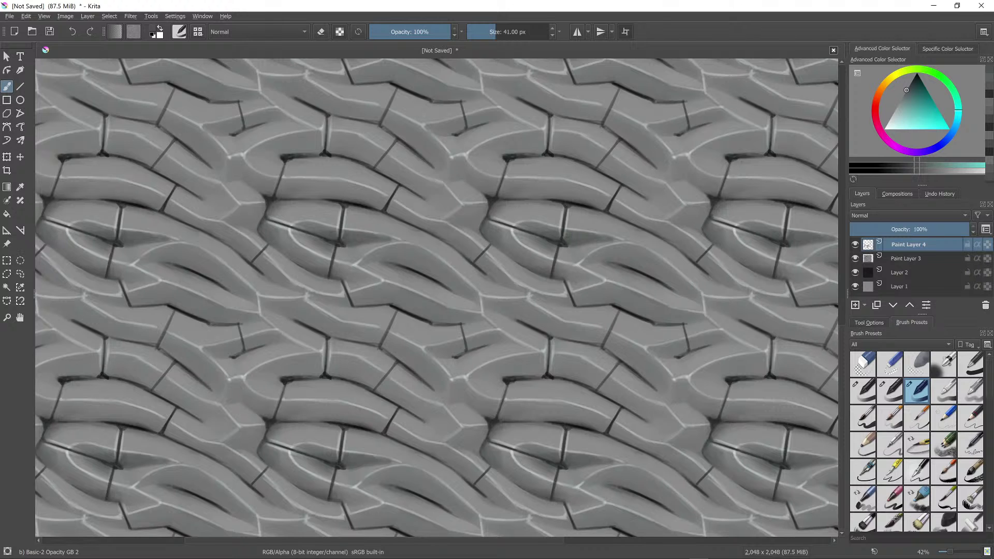
mouse_move(641, 235)
mouse_down()
mouse_move(640, 290)
mouse_move(641, 232)
mouse_up()
ctrl+click(572, 259)
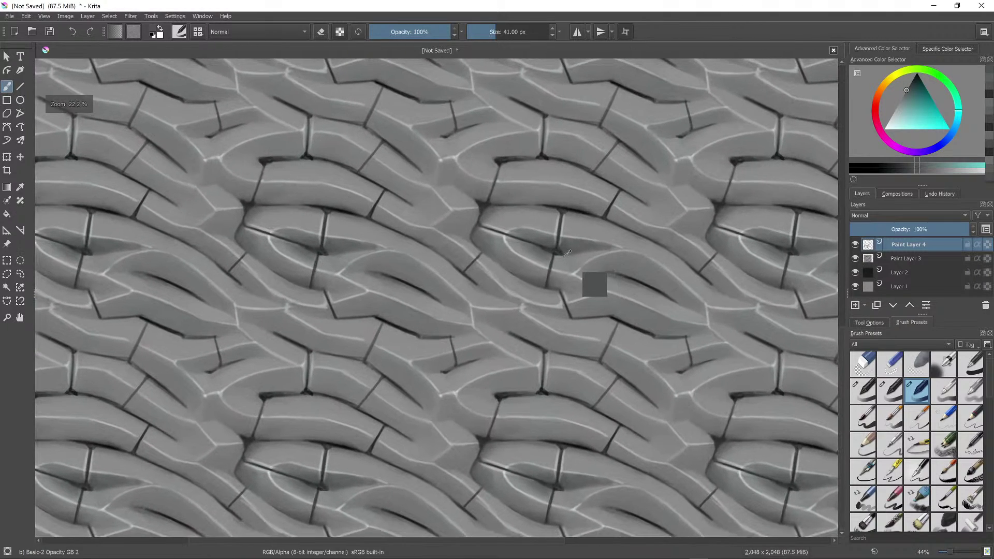
Step: Set the brush to 90 px and paint a broad soft shadow with sampled grey on the inner side of the arched strand
ctrl+click(624, 270)
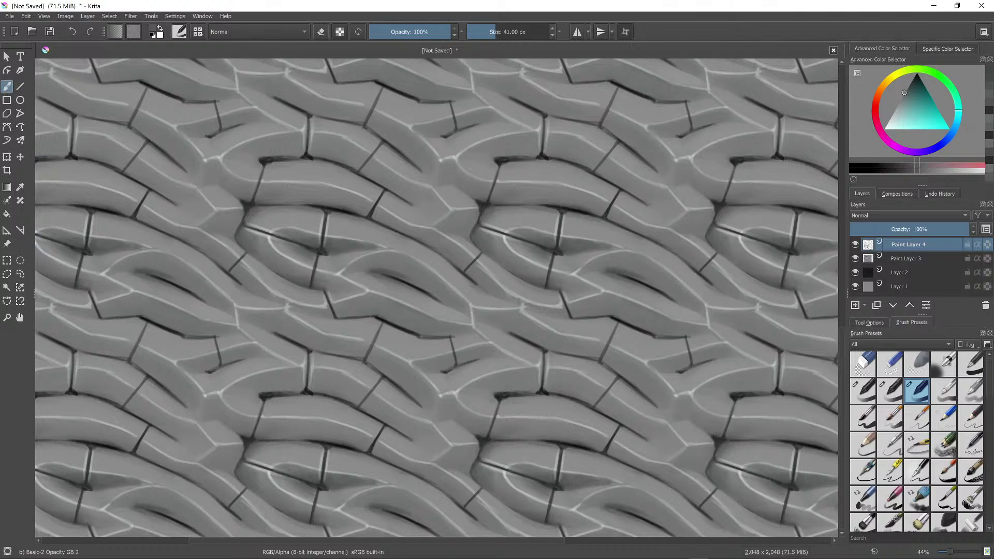
key(bracketright)
key(bracketright)
key(bracketright)
key(bracketright)
key(bracketright)
key(bracketright)
key(bracketright)
key(bracketright)
key(bracketright)
key(bracketright)
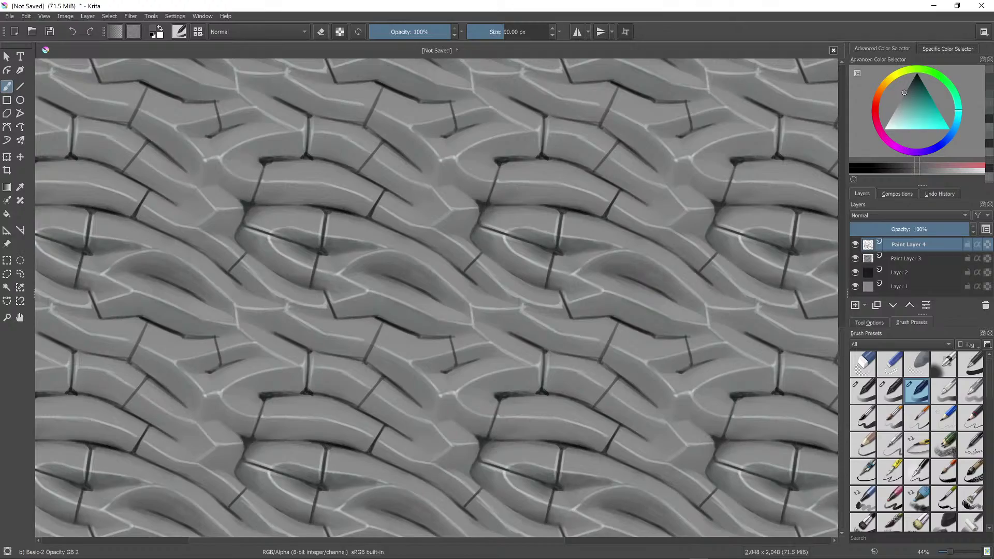
scroll(676, 301, down, 5)
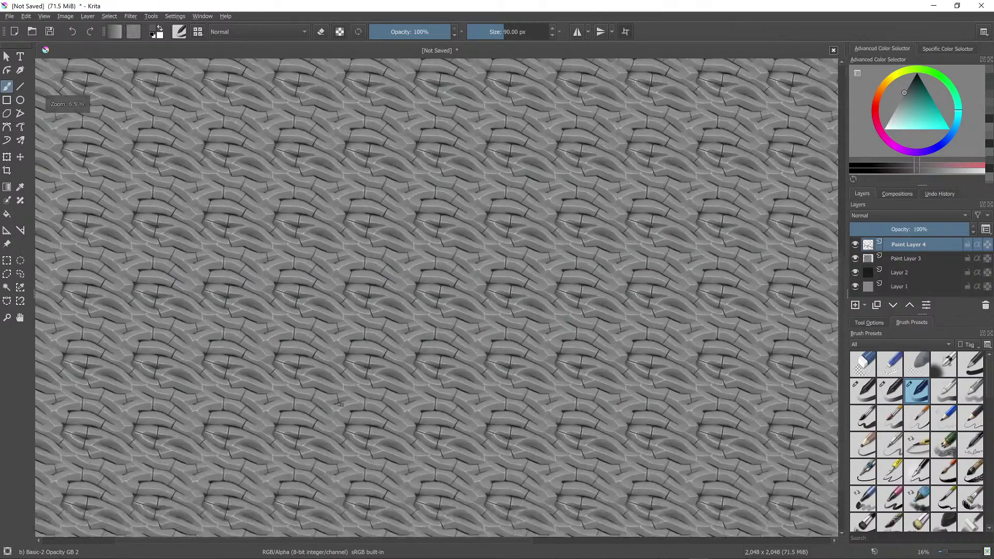
scroll(437, 336, up, 4)
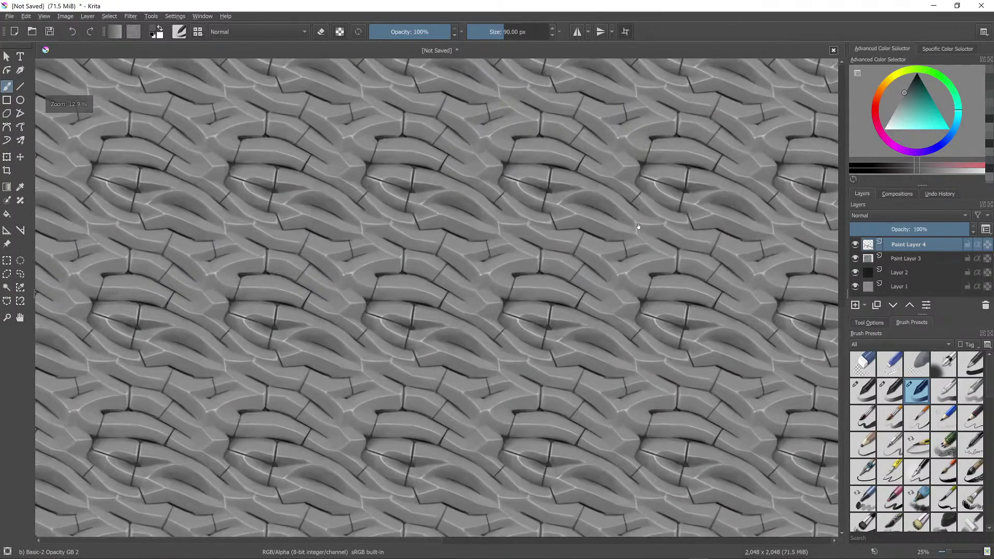
Step: Reduce the brush to 28 px and paint dark cracks across the arched strand, enclosing a small triangular stone, with sampled dark grey
scroll(599, 228, up, 2)
ctrl+click(525, 225)
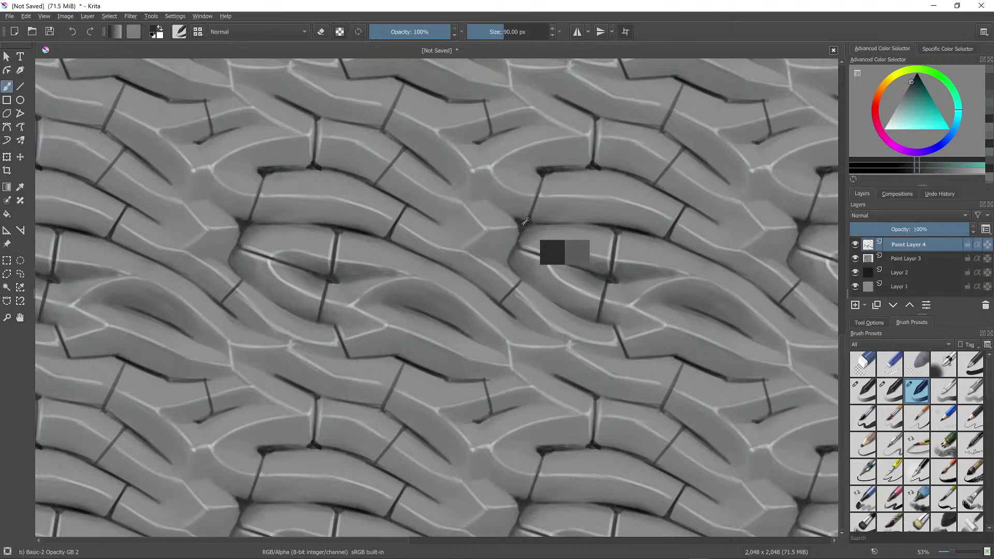
key(bracketleft)
key(bracketleft)
key(bracketleft)
key(bracketleft)
key(bracketleft)
key(bracketleft)
key(bracketleft)
key(bracketleft)
key(bracketleft)
key(bracketleft)
key(bracketleft)
key(bracketleft)
key(bracketleft)
key(bracketleft)
key(bracketleft)
key(bracketleft)
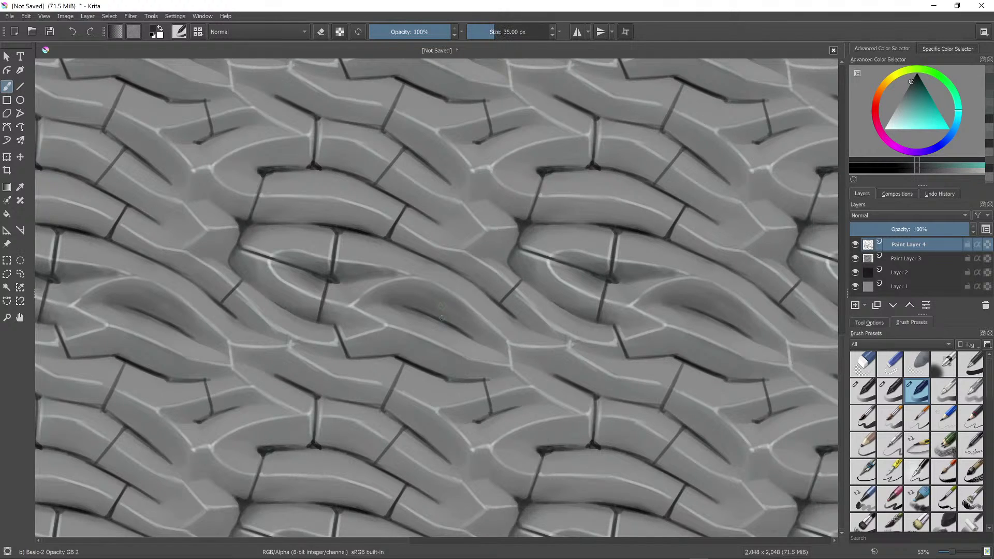
drag(443, 321, 447, 295)
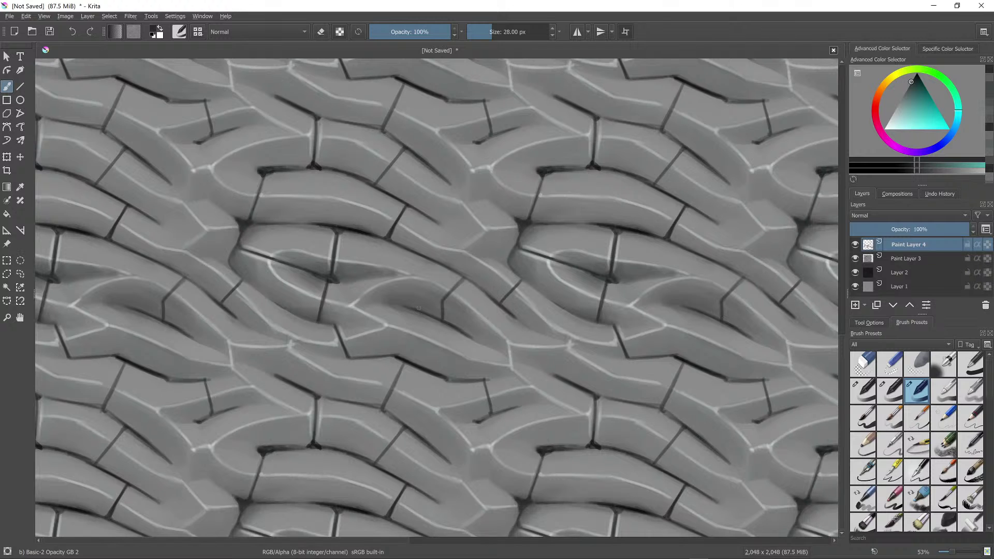
mouse_move(418, 309)
mouse_down()
mouse_move(443, 301)
mouse_move(455, 342)
mouse_up()
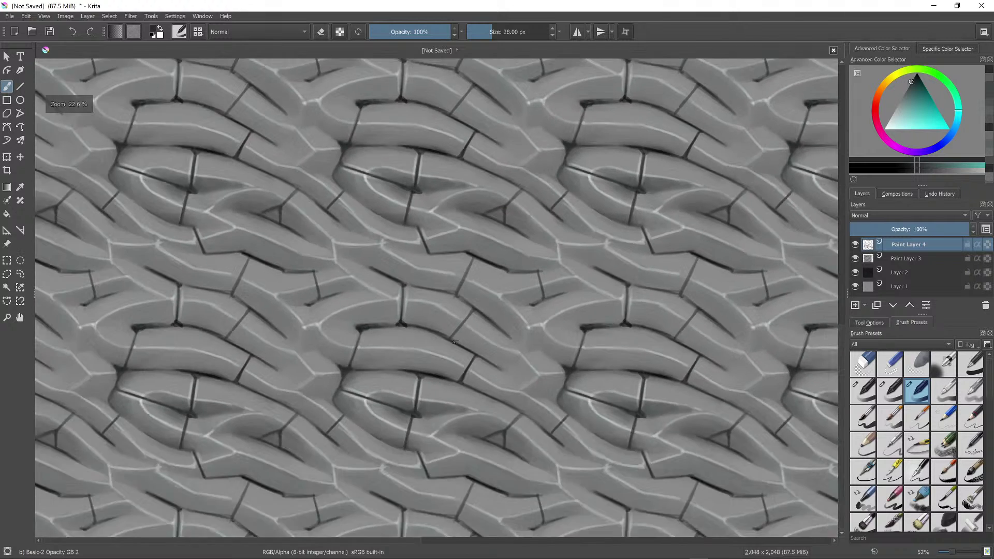
Step: Add light highlight strokes to the small triangular stone and its adjoining crack edges with a sampled light grey
scroll(455, 341, down, 2)
scroll(466, 337, up, 4)
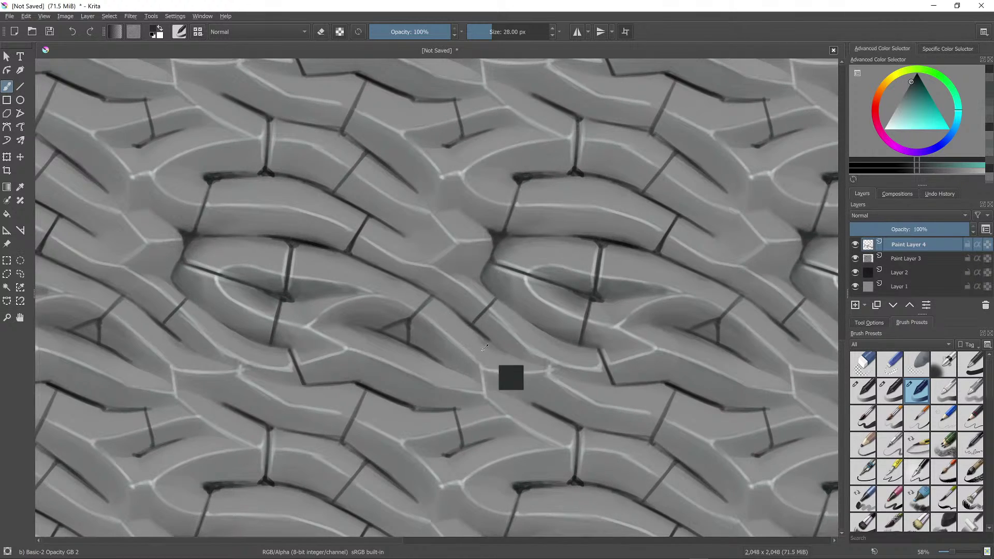
ctrl+click(368, 328)
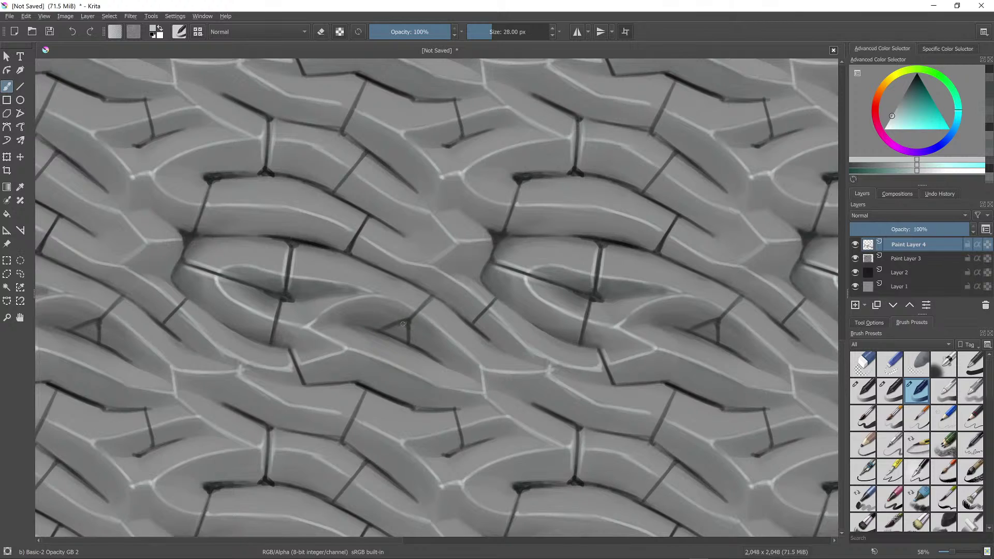
drag(387, 330, 427, 308)
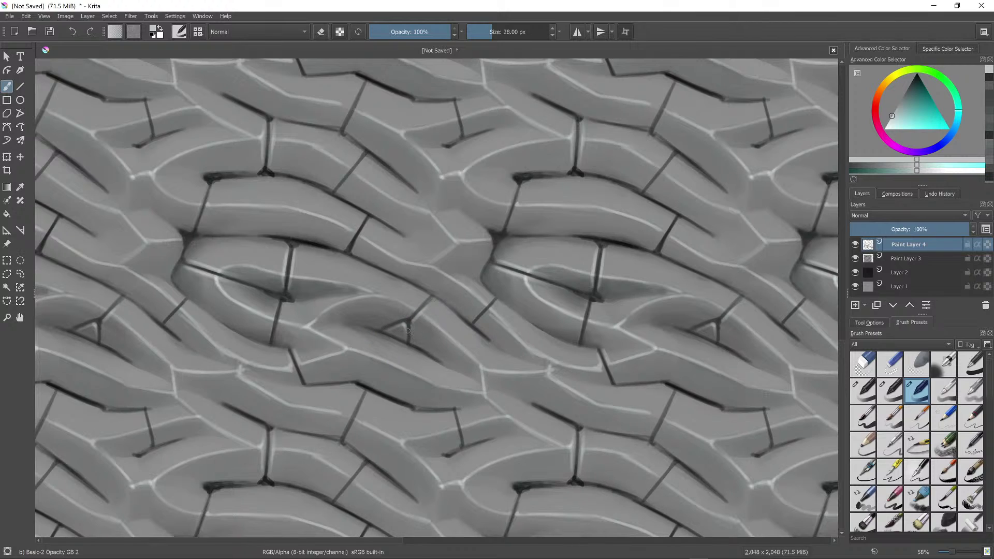
scroll(448, 279, down, 6)
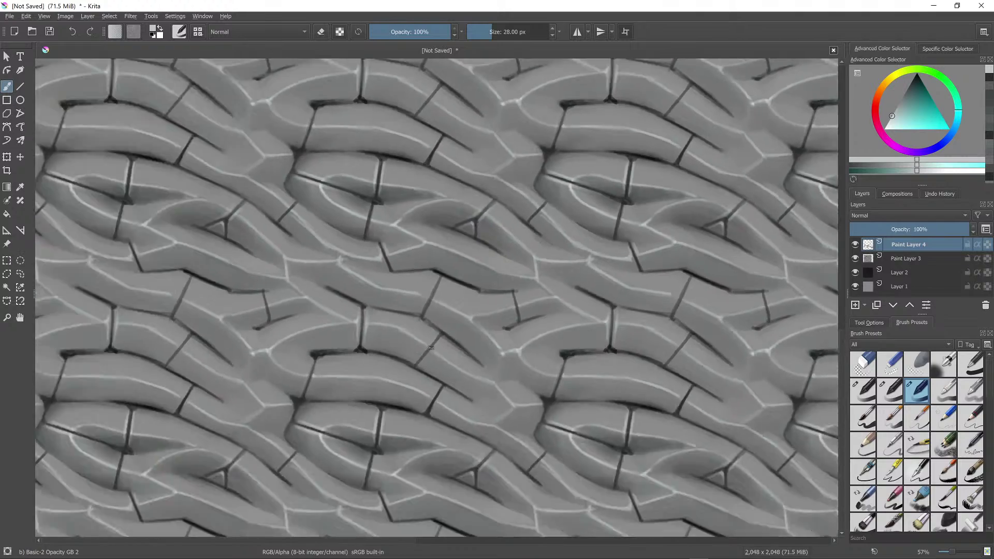
scroll(405, 393, up, 5)
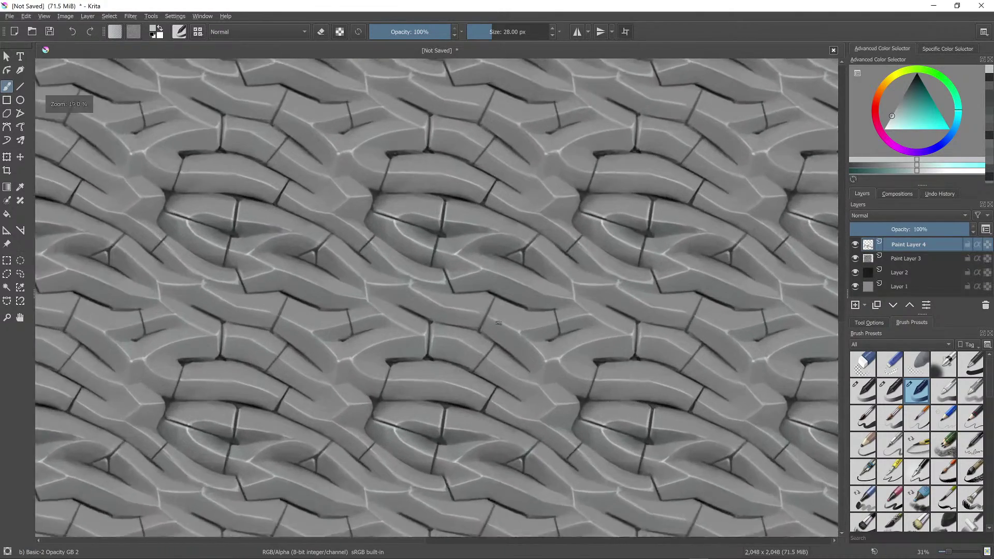
Step: Choose a magenta colour, enlarge the brush to 51 px and fill the small triangular stone with it
click(892, 146)
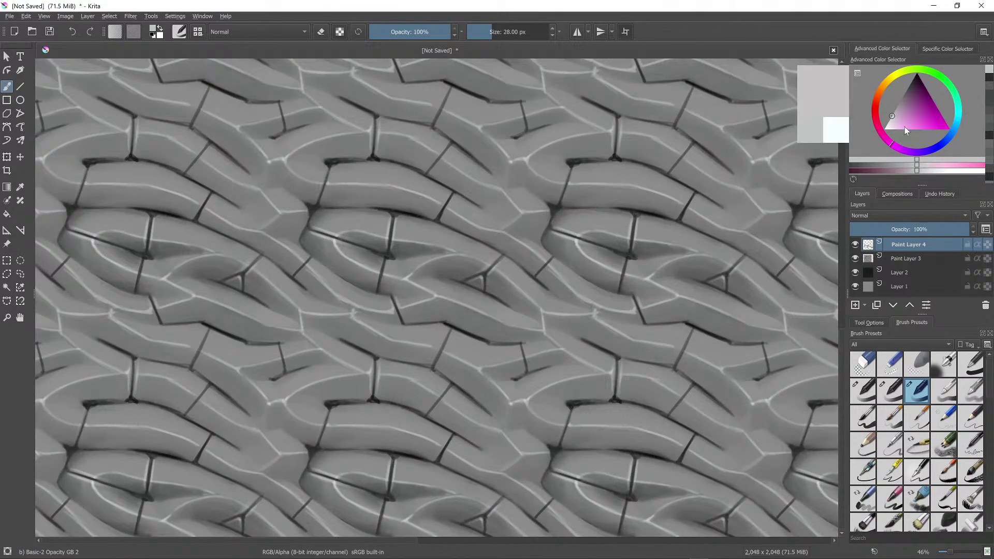
click(920, 116)
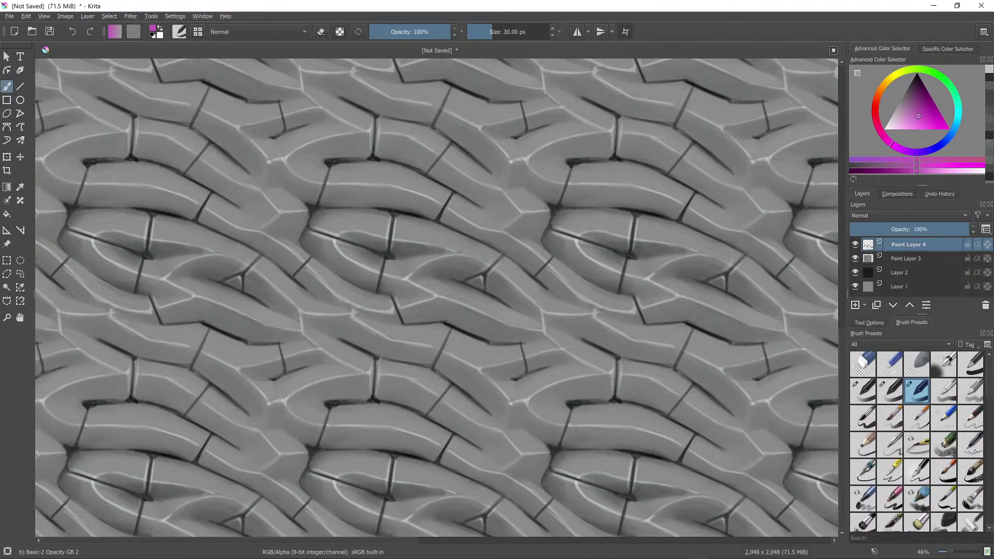
shift+drag(484, 288, 490, 288)
scroll(472, 283, down, 4)
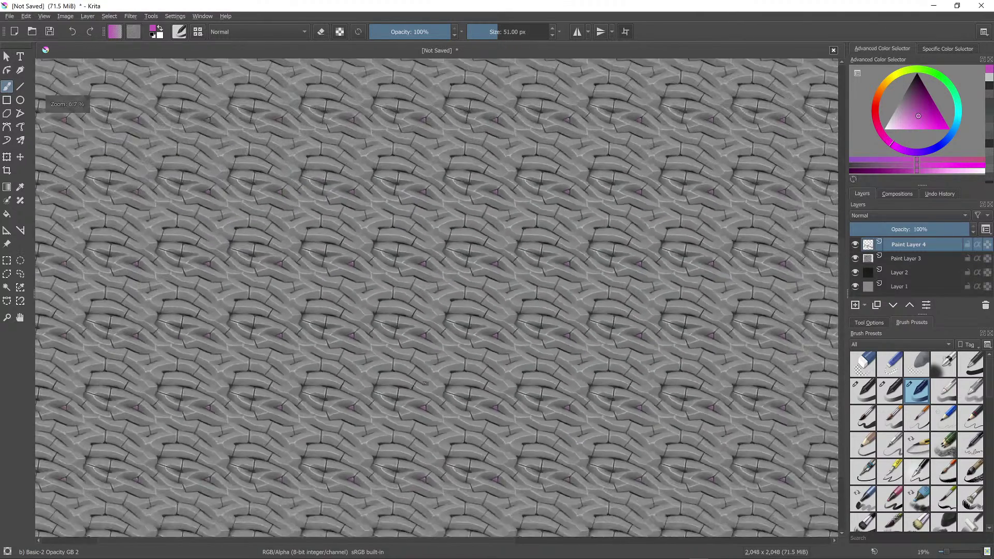
scroll(536, 280, up, 5)
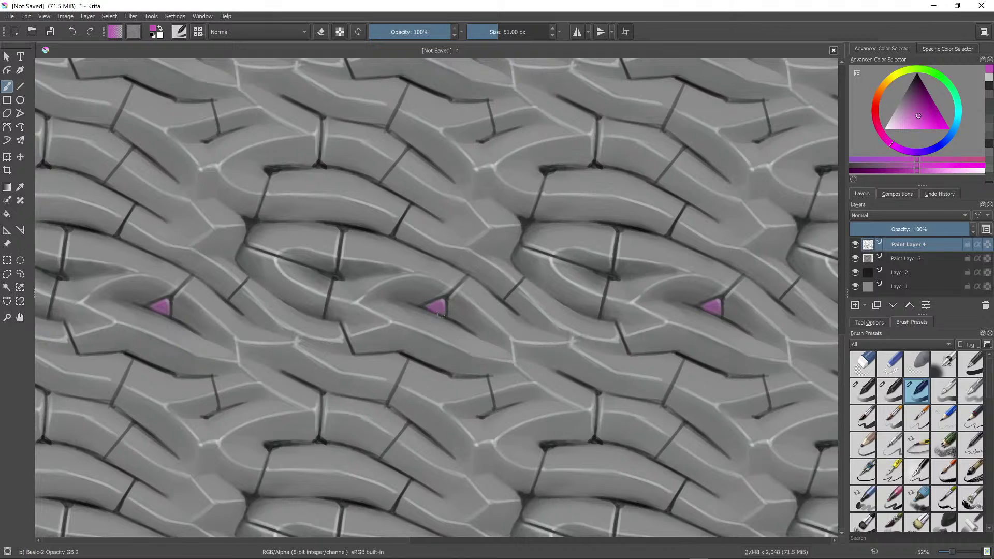
Step: Choose a near-black colour, set the brush to 15 px and draw thin jagged cracks outward from the eye-shaped stone's crack junction
drag(918, 98, 919, 77)
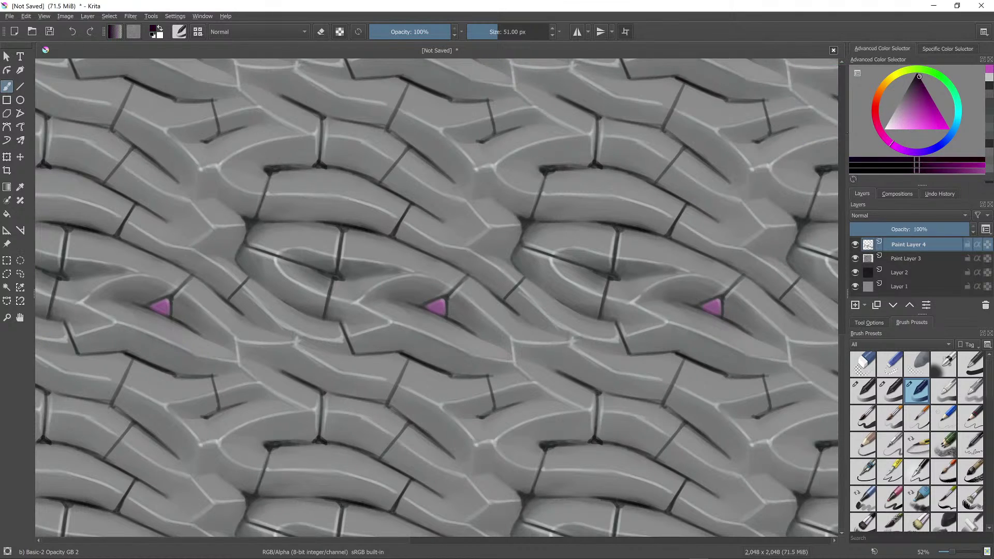
key(bracketleft)
key(bracketleft)
key(bracketleft)
key(bracketleft)
key(bracketleft)
key(bracketleft)
key(bracketleft)
key(bracketleft)
key(bracketleft)
mouse_move(412, 249)
mouse_down()
mouse_move(337, 276)
mouse_move(381, 263)
mouse_move(398, 245)
mouse_move(344, 276)
mouse_move(382, 263)
mouse_up()
Step: Draw a row of short black hatch marks at the end of the thin cracks and outline them with a narrow loop
click(918, 75)
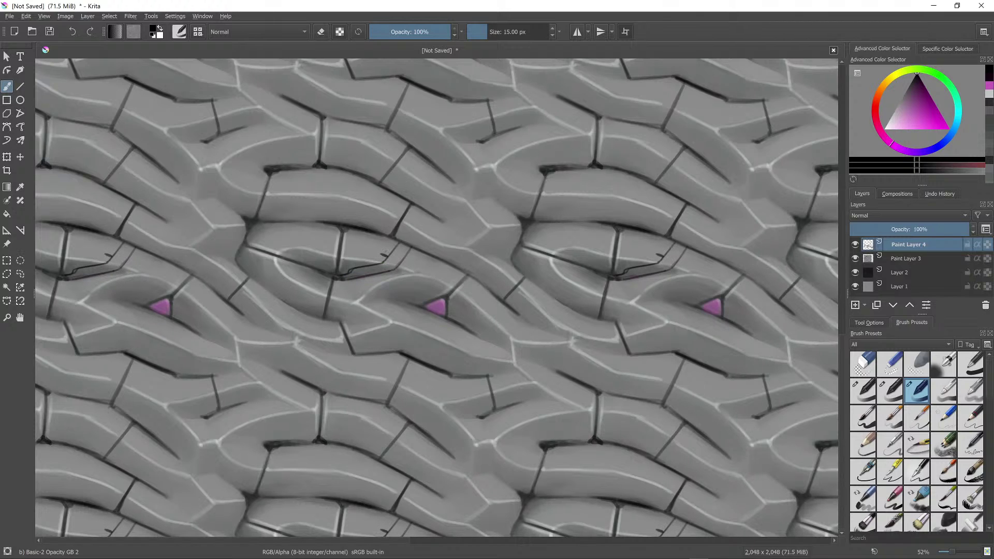
drag(384, 254, 389, 251)
scroll(416, 187, down, 5)
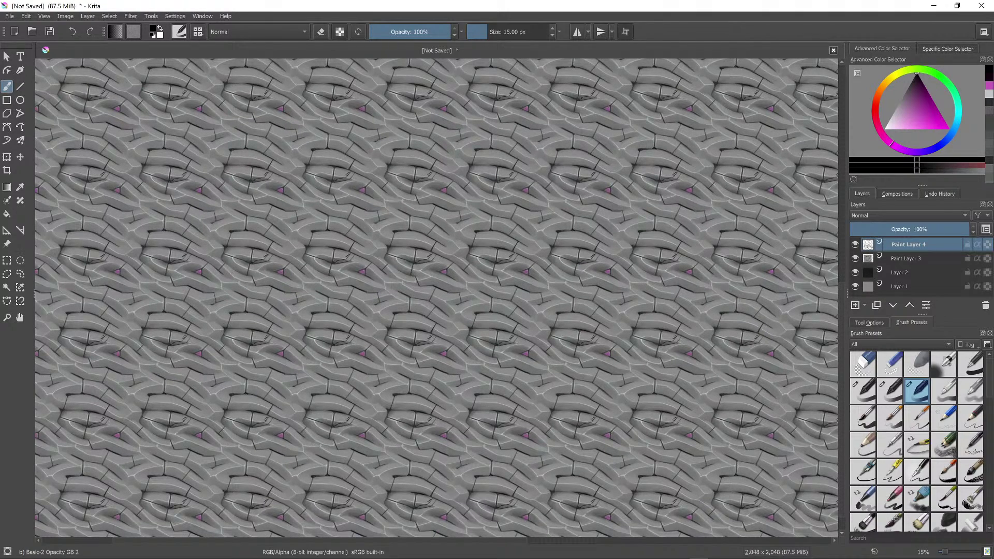
scroll(514, 243, up, 8)
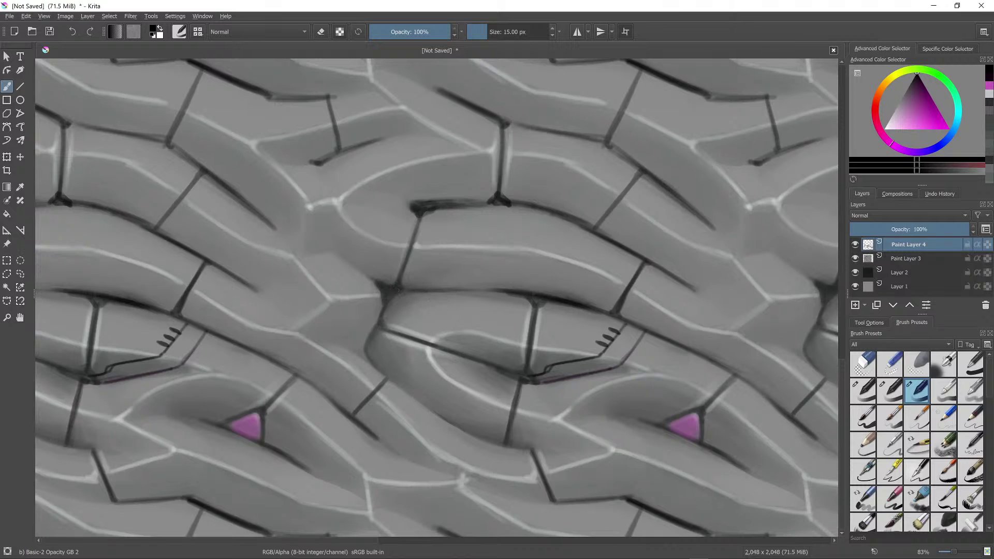
key(ctrl+z)
mouse_move(169, 329)
mouse_down()
mouse_move(154, 345)
mouse_move(174, 315)
mouse_move(154, 341)
mouse_move(161, 350)
mouse_move(178, 327)
mouse_up()
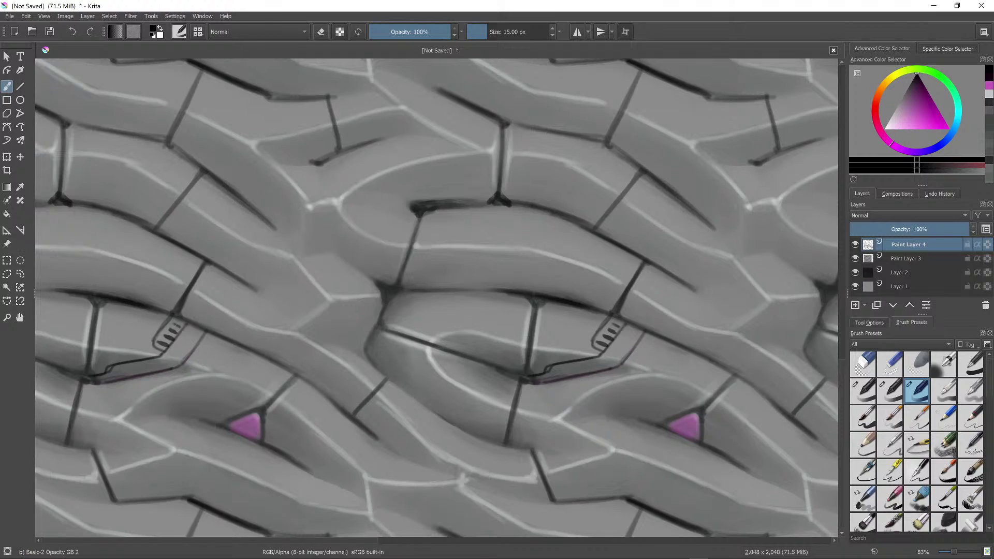
Step: Enlarge the brush to 35 px, choose a teal colour and paint a curved stroke across the upper part of the eye-shaped stone
scroll(182, 308, down, 6)
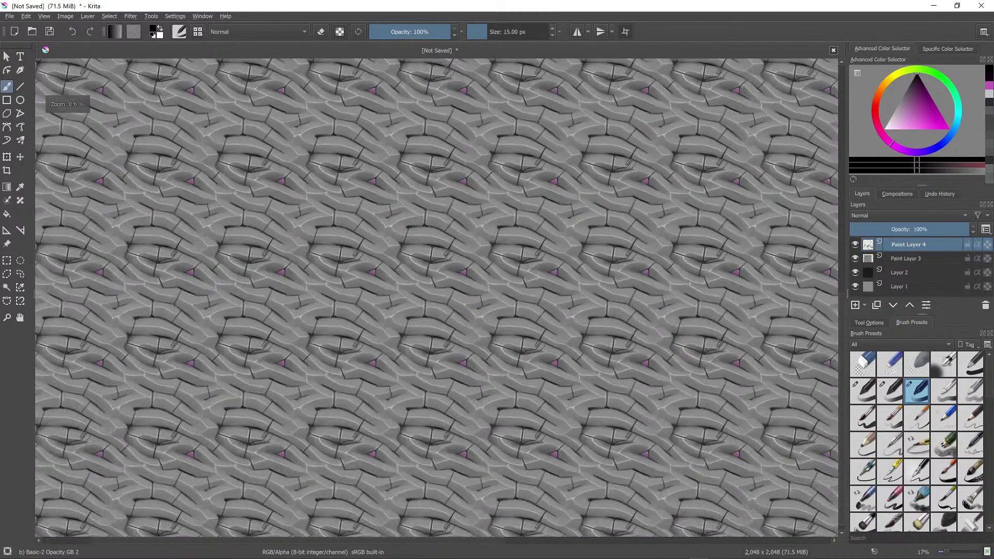
ctrl+click(482, 117)
scroll(449, 164, up, 5)
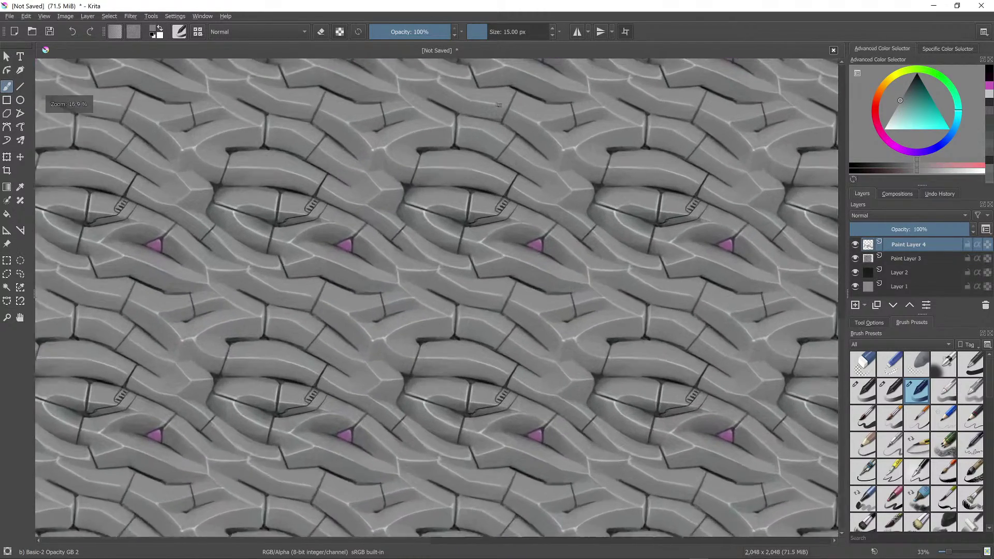
key(bracketright)
key(bracketright)
key(bracketright)
key(bracketright)
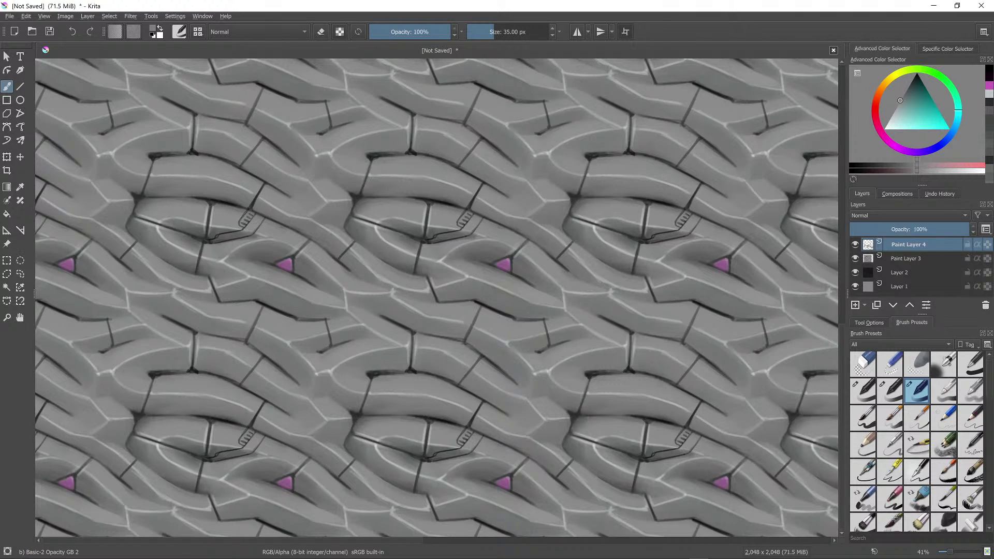
click(249, 216)
mouse_move(253, 212)
mouse_down()
mouse_move(242, 222)
mouse_move(311, 243)
mouse_move(363, 290)
mouse_move(384, 231)
mouse_up()
ctrl+click(251, 206)
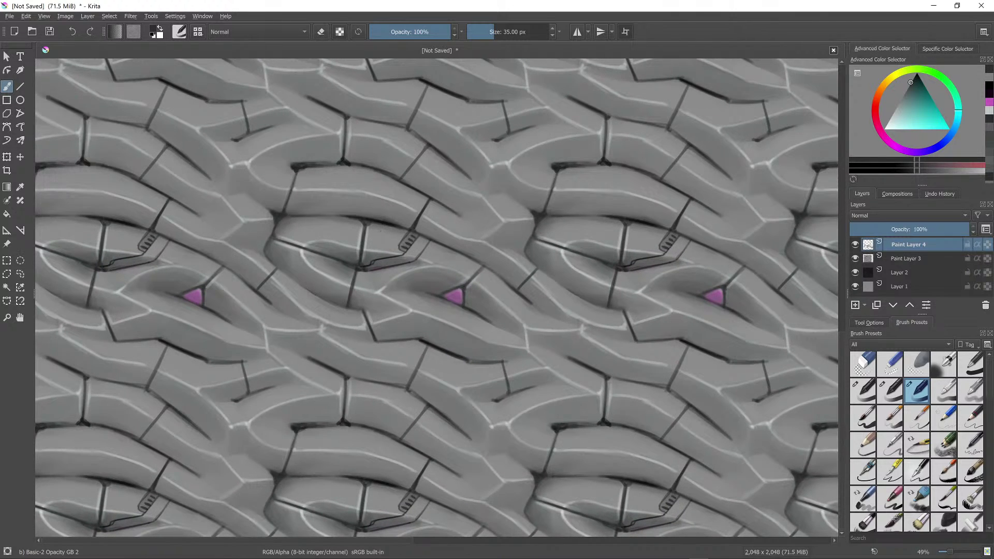
click(922, 110)
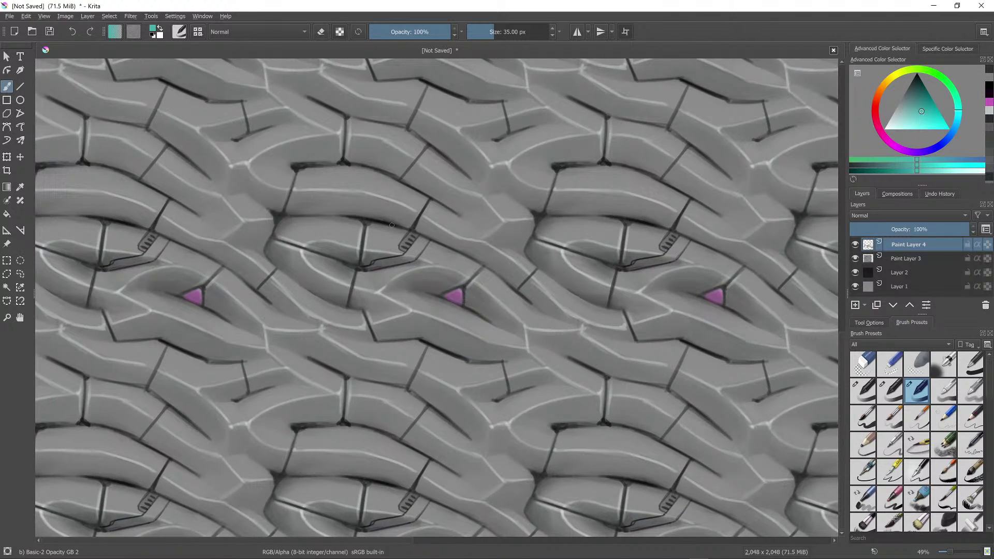
drag(350, 237, 359, 239)
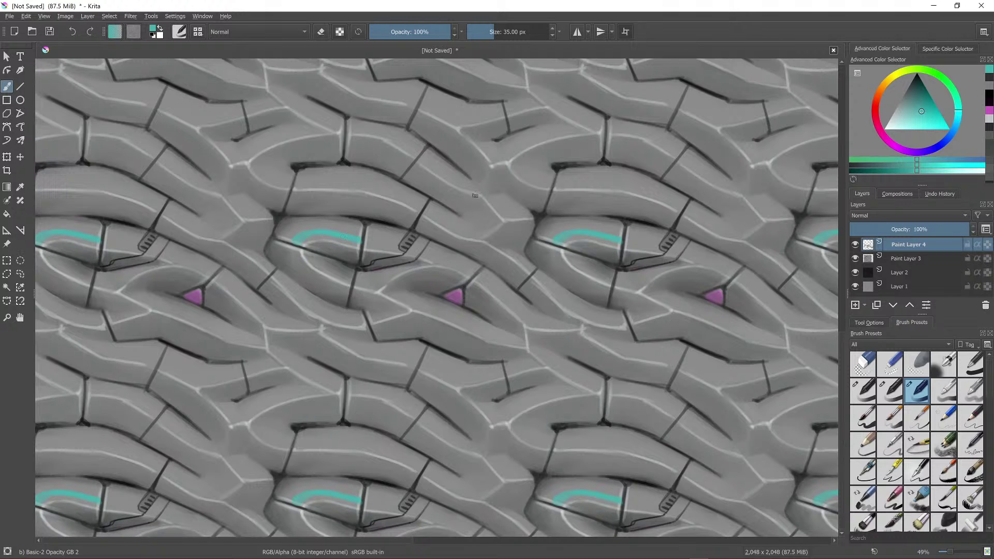
Step: Extend the teal stroke around the eye-shaped stone's rounded end and widen it at its lower tip
scroll(475, 195, down, 3)
scroll(475, 195, up, 3)
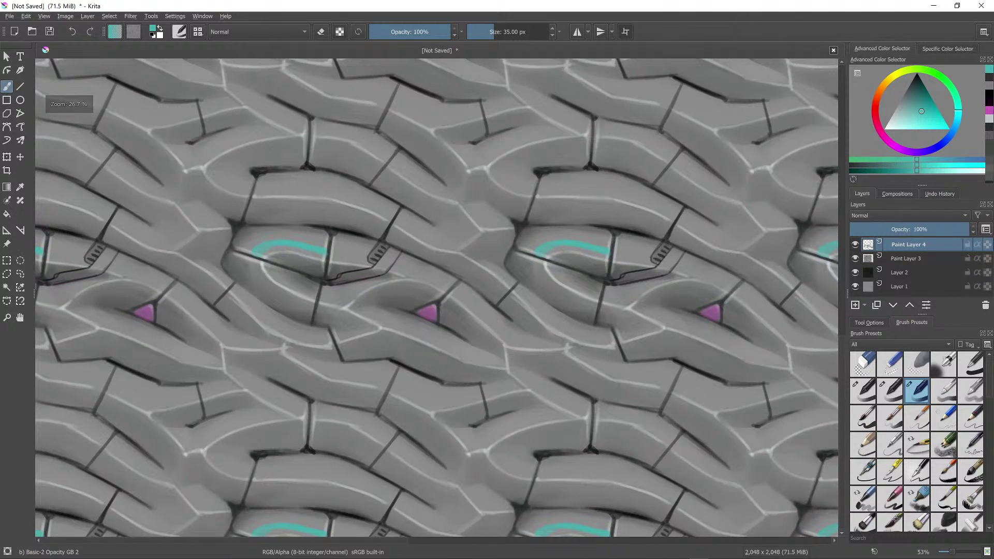
mouse_move(251, 263)
mouse_down()
mouse_move(281, 310)
mouse_move(257, 284)
mouse_move(266, 288)
mouse_up()
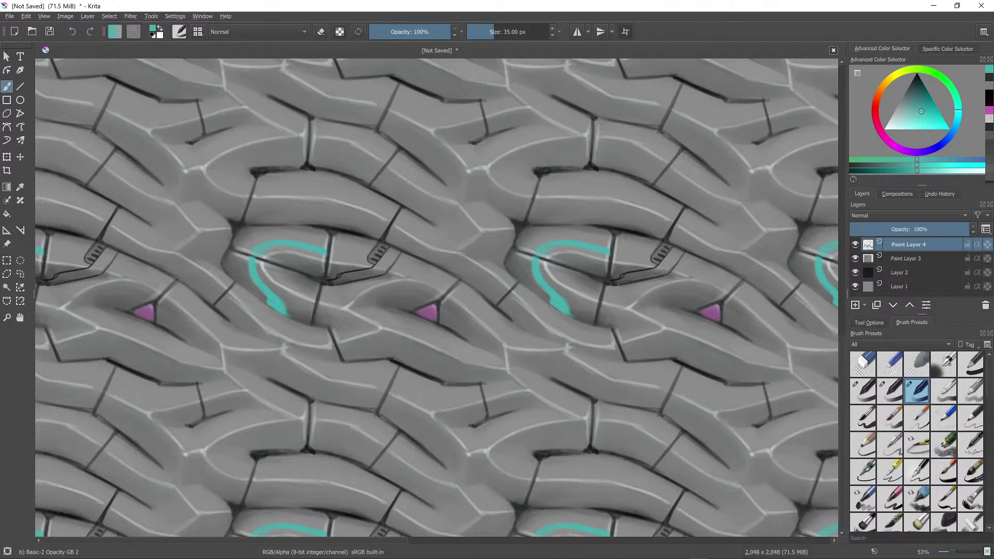
Step: Choose near-black, reduce the brush to 13 px and outline the teal band's curve and upper arm with thin lines
drag(920, 95, 917, 73)
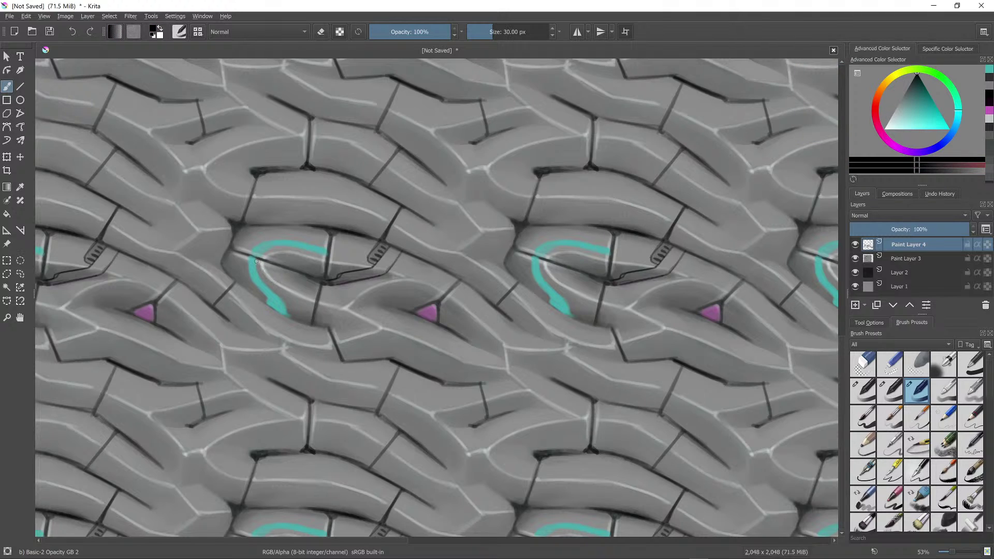
key(bracketleft)
key(bracketleft)
key(bracketleft)
key(bracketleft)
mouse_move(256, 262)
mouse_down()
mouse_move(283, 301)
mouse_move(253, 278)
mouse_up()
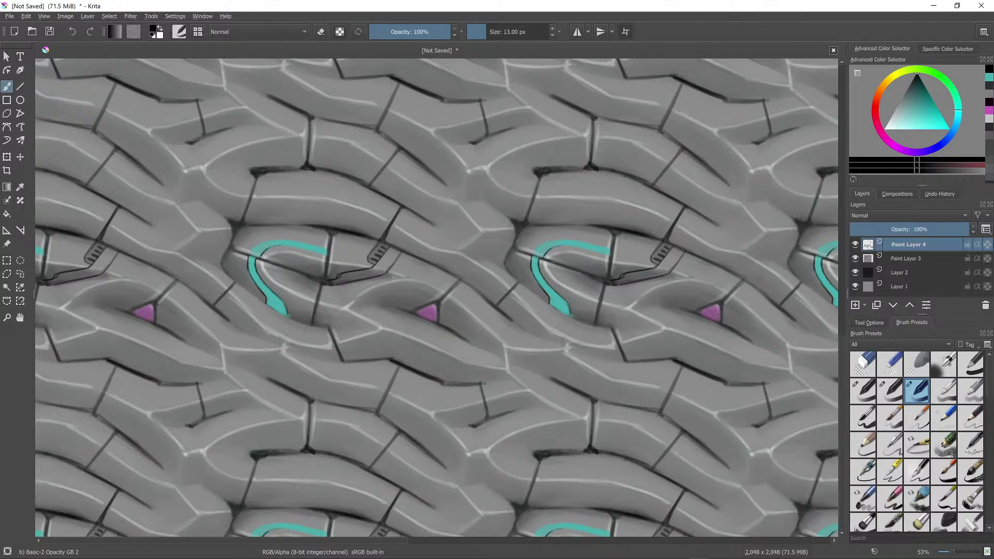
drag(279, 246, 326, 255)
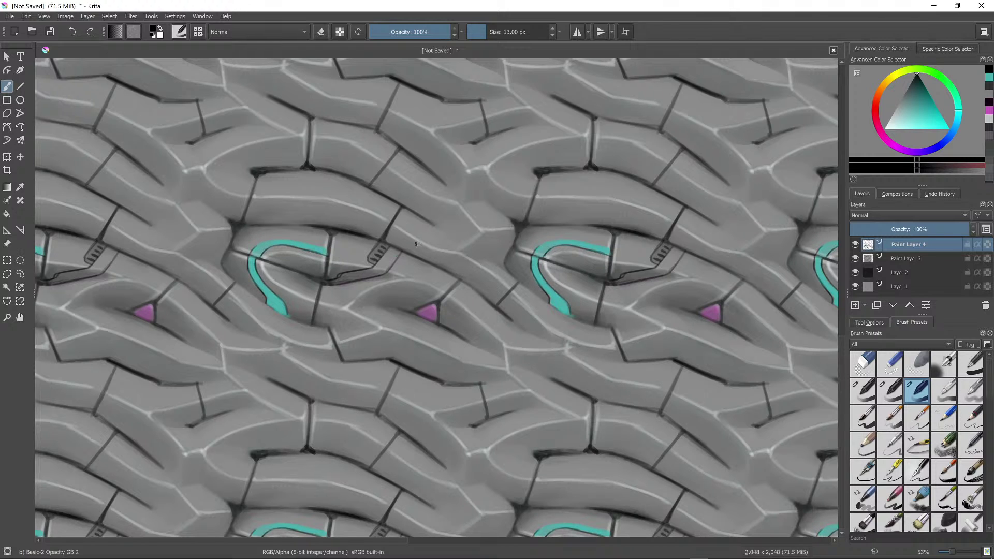
Step: Rotate the canvas, undo the stray stroke and continue the thin dark outline along the outer bend of the teal band
scroll(419, 245, up, 1)
drag(435, 215, 466, 104)
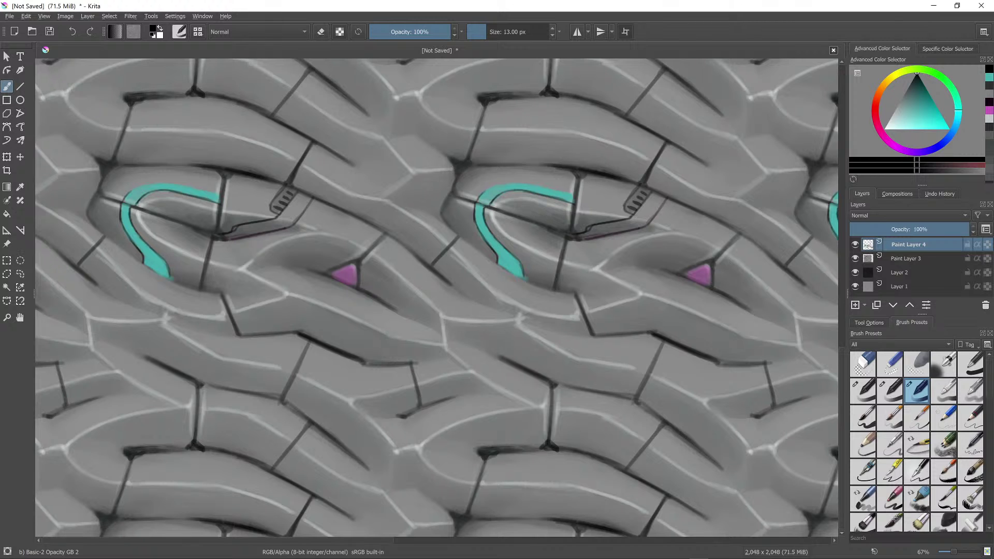
ctrl+click(454, 288)
drag(441, 321, 456, 312)
drag(460, 376, 471, 182)
key(ctrl+z)
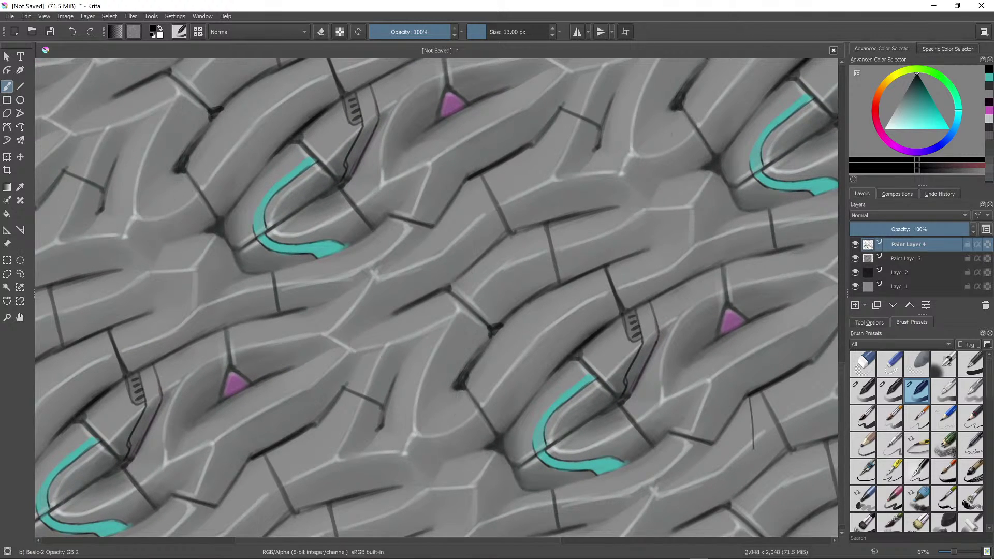
drag(506, 420, 462, 276)
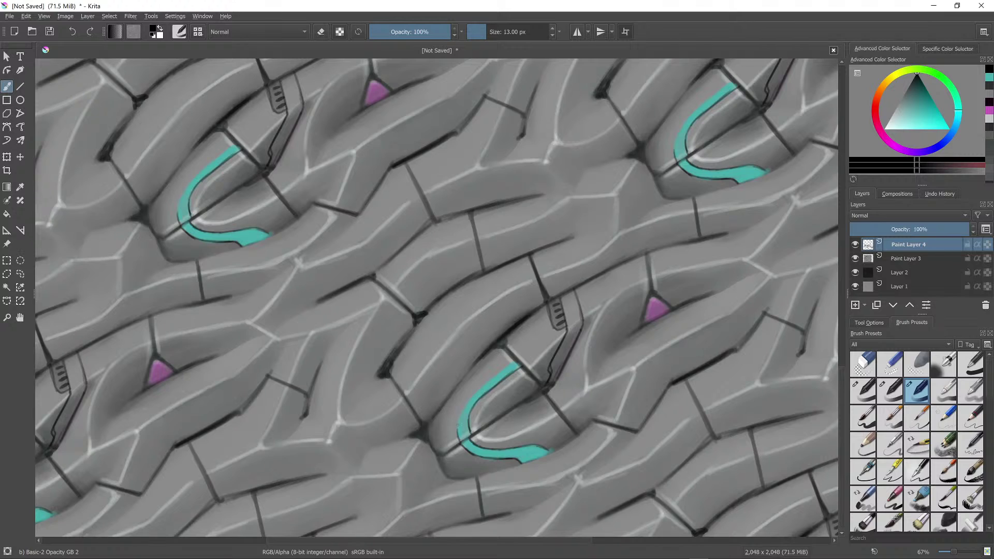
mouse_move(458, 431)
mouse_down()
mouse_move(460, 410)
mouse_move(518, 361)
mouse_move(463, 409)
mouse_up()
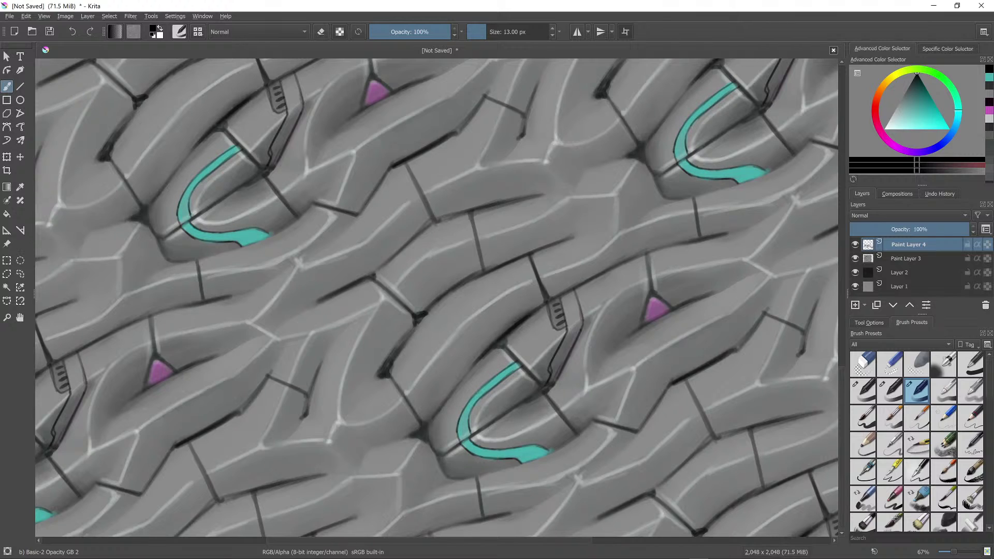
Step: Sample greys from the stone and paint thin grey and light grey edge strokes beside the teal band's upper arm
ctrl+click(514, 390)
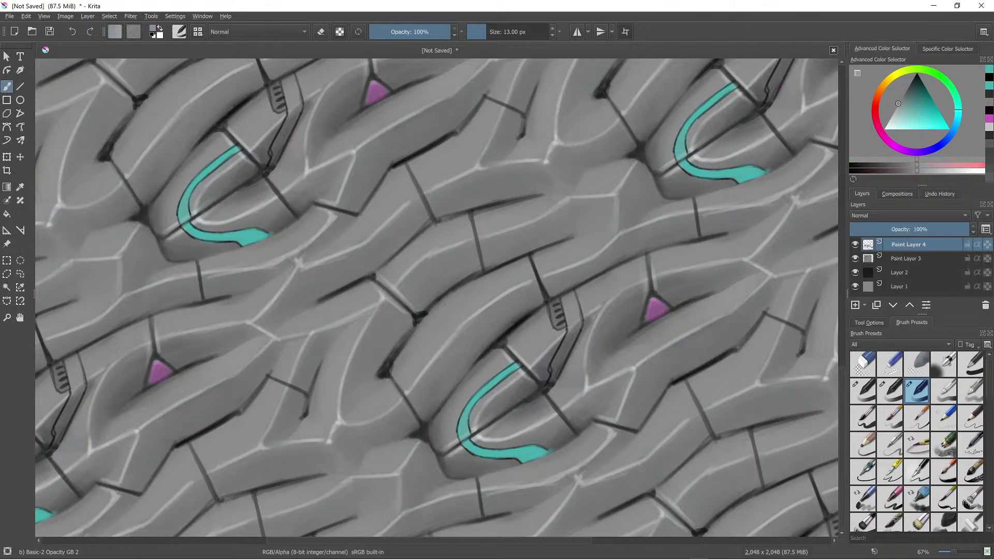
drag(516, 372, 484, 397)
ctrl+click(527, 369)
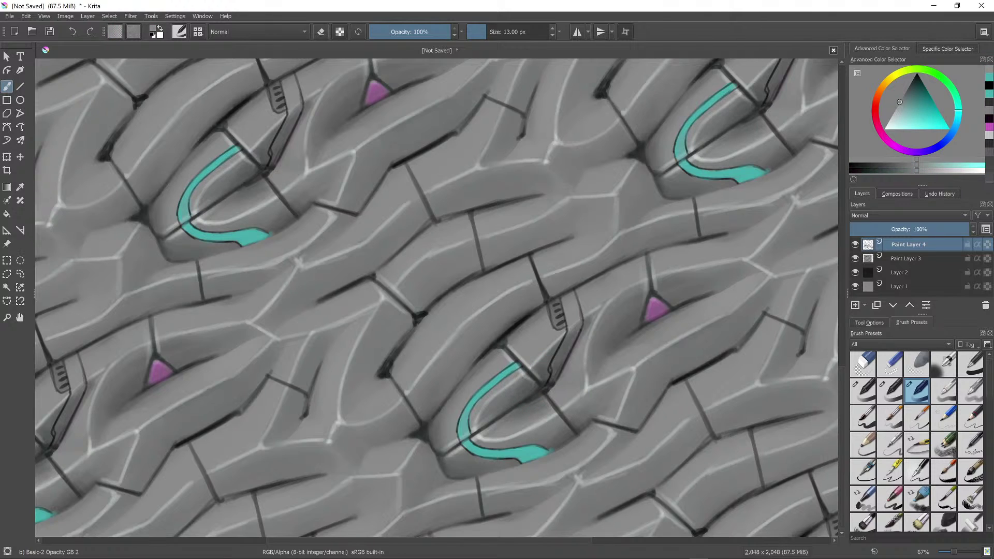
ctrl+click(523, 370)
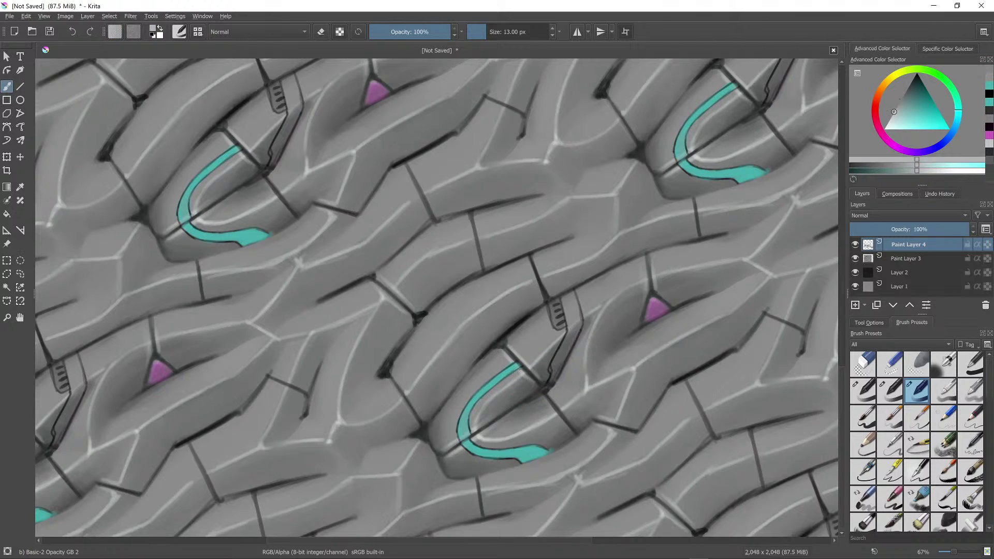
drag(498, 372, 512, 363)
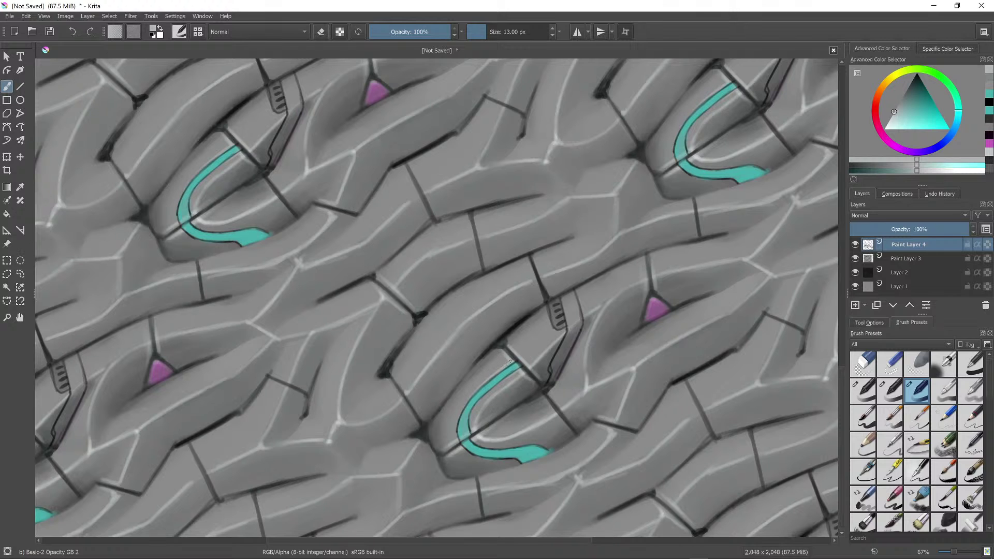
Step: Choose a bright cyan and paint thin highlight strokes along the upper arm and lower bend of the teal band
drag(537, 115, 570, 99)
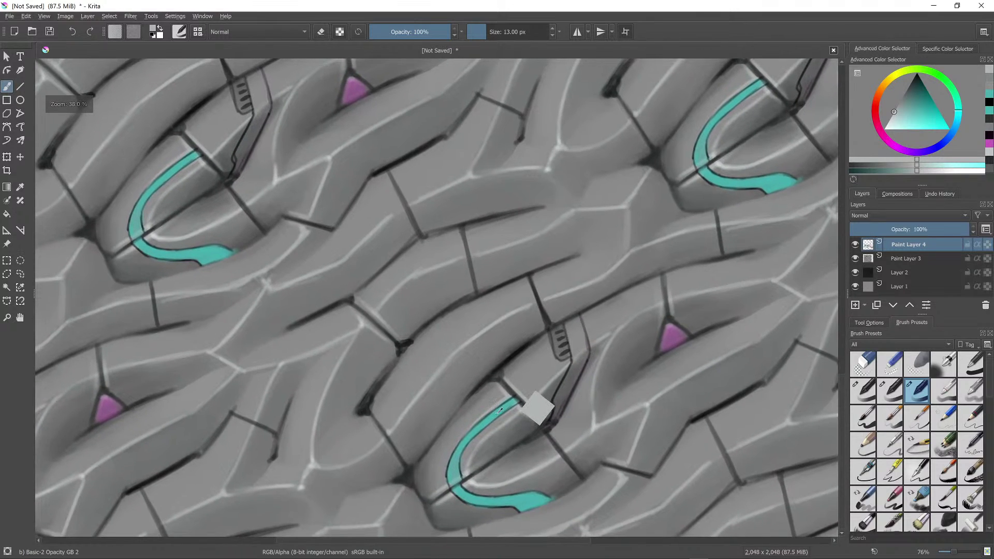
ctrl+click(498, 413)
drag(941, 111, 943, 129)
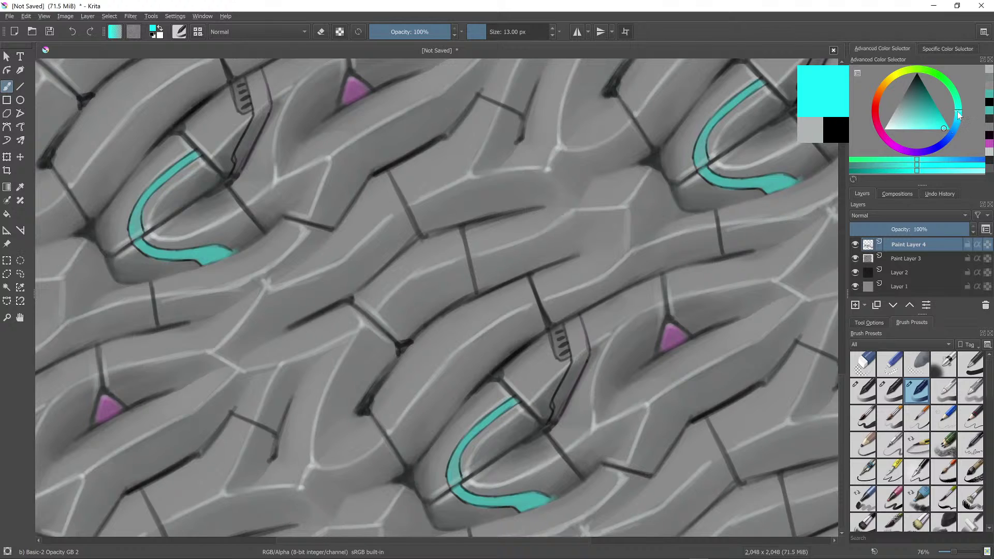
click(954, 113)
click(925, 130)
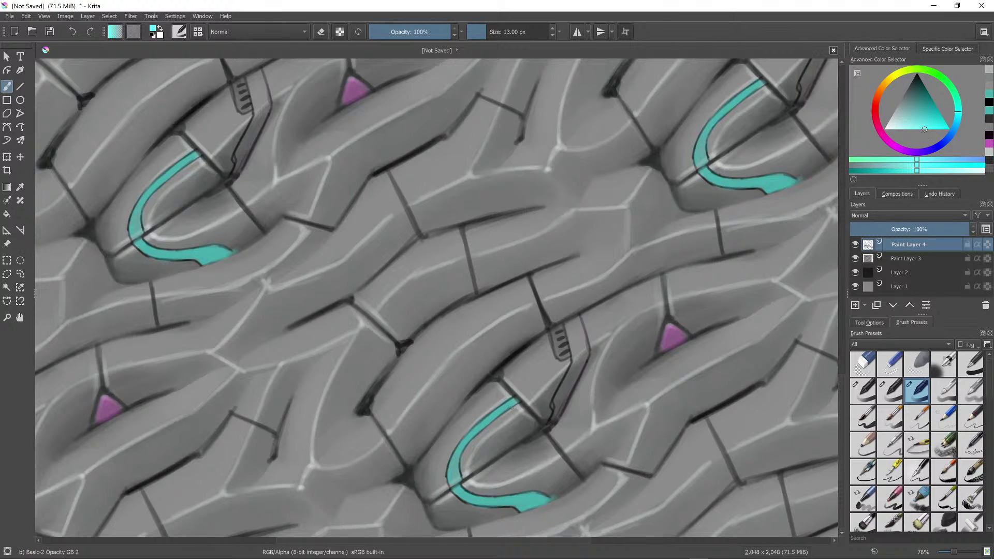
mouse_move(495, 416)
mouse_down()
mouse_move(515, 401)
mouse_move(475, 434)
mouse_up()
mouse_move(460, 478)
mouse_down()
mouse_move(474, 495)
mouse_move(513, 500)
mouse_up()
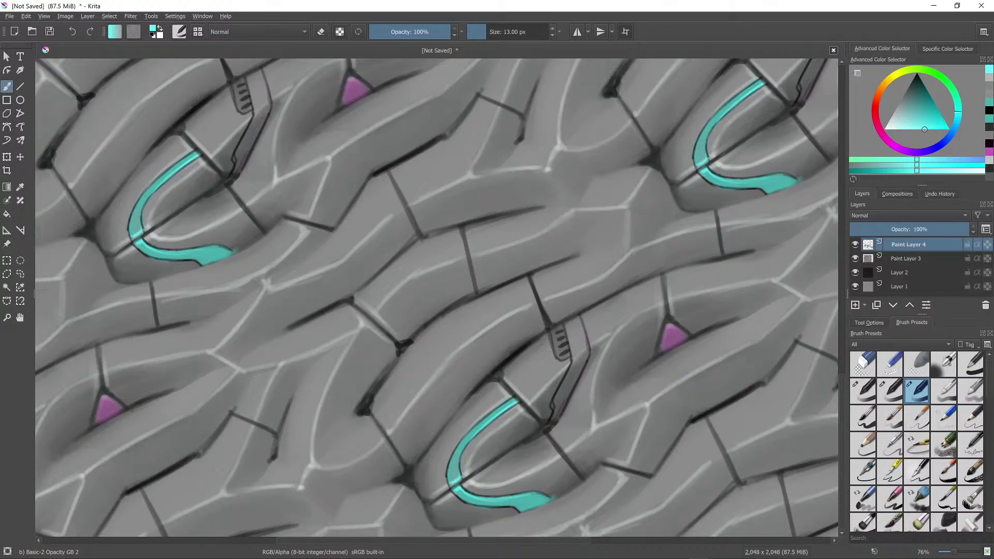
Step: Sample a dark grey, enlarge the brush to 35 px and softly shade the lower tip of the teal band
scroll(539, 400, down, 6)
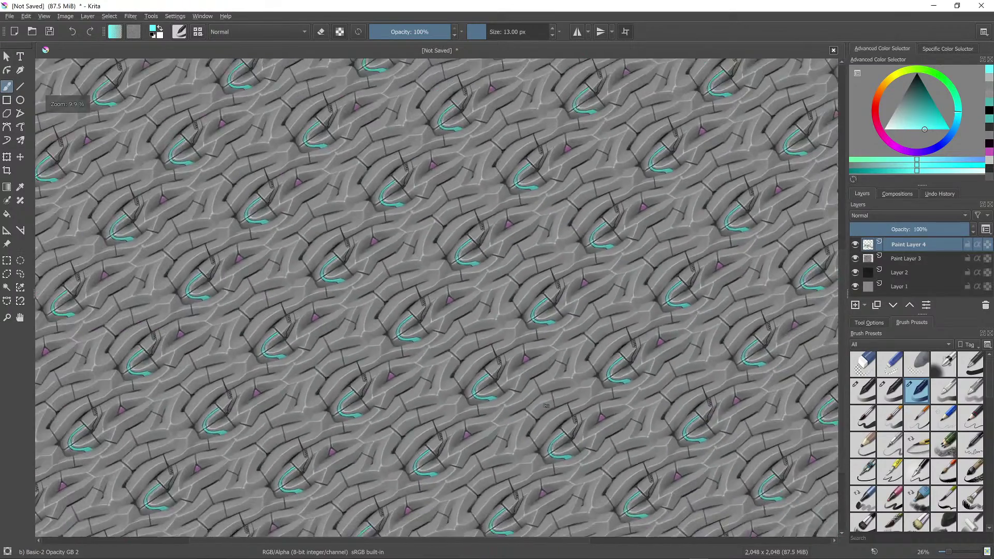
scroll(604, 337, up, 2)
scroll(604, 337, up, 4)
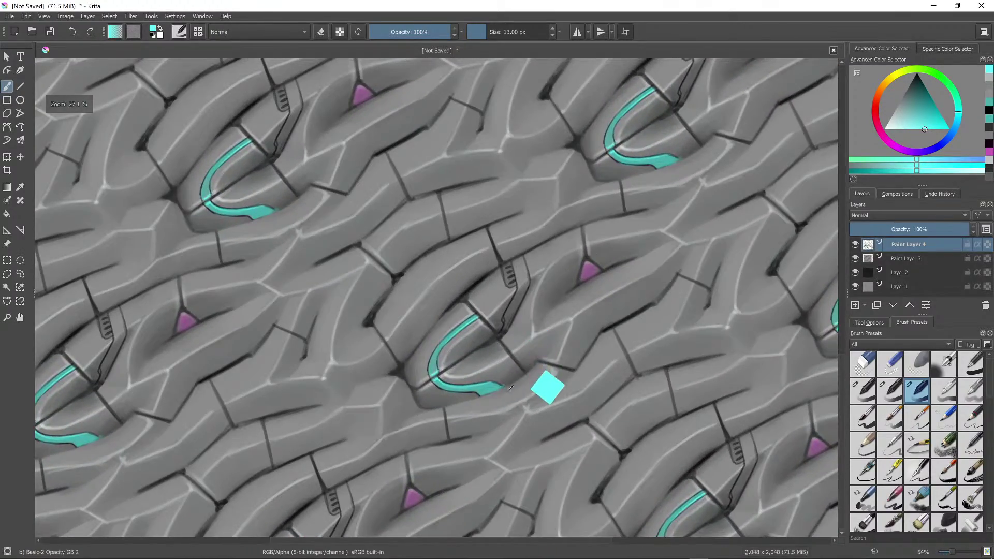
ctrl+click(533, 352)
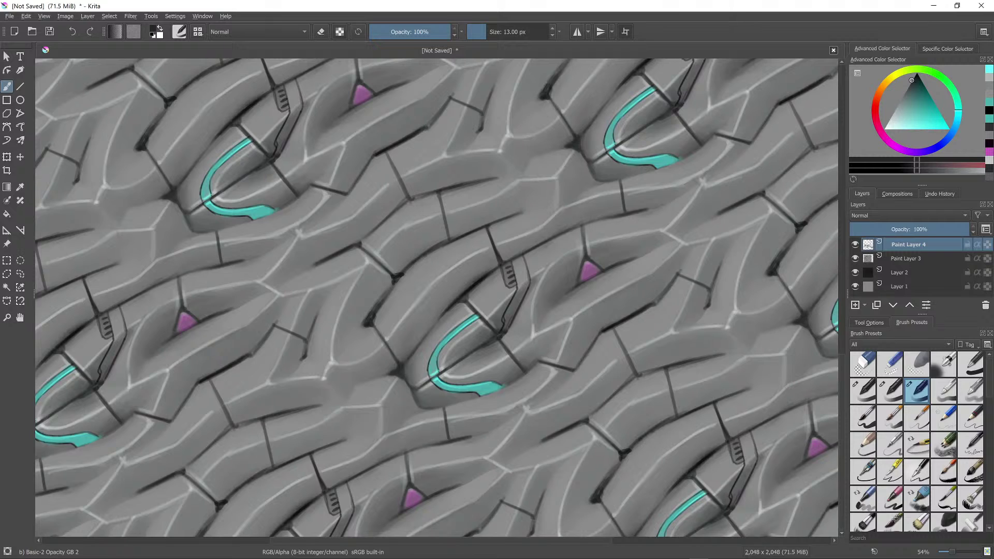
key(bracketright)
key(bracketright)
key(bracketright)
key(bracketright)
mouse_move(479, 393)
mouse_down()
mouse_move(492, 390)
mouse_move(450, 388)
mouse_move(486, 389)
mouse_up()
ctrl+click(486, 387)
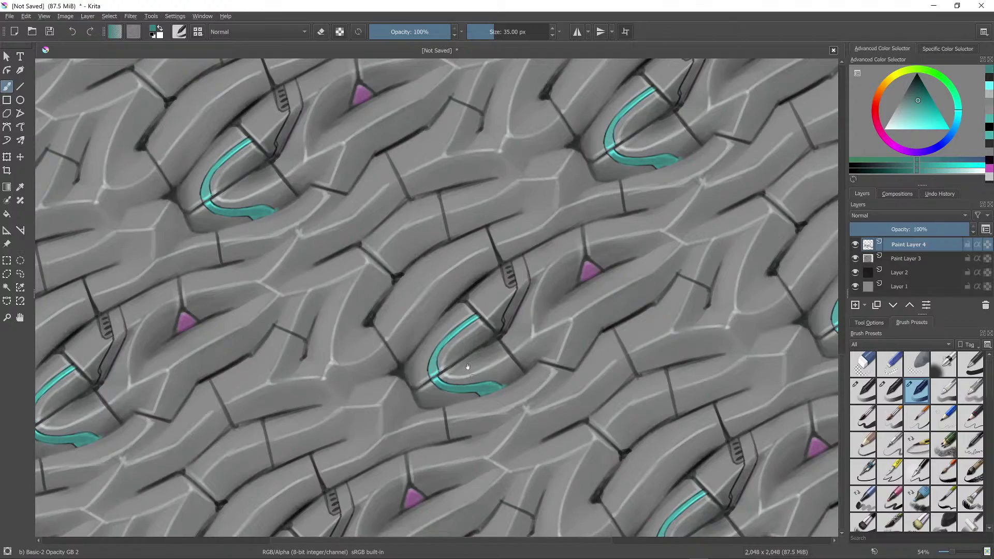
Step: Examine the repeating pattern from afar, switching wrap-around mode off and on to view the single tile
scroll(467, 367, down, 5)
scroll(528, 386, down, 2)
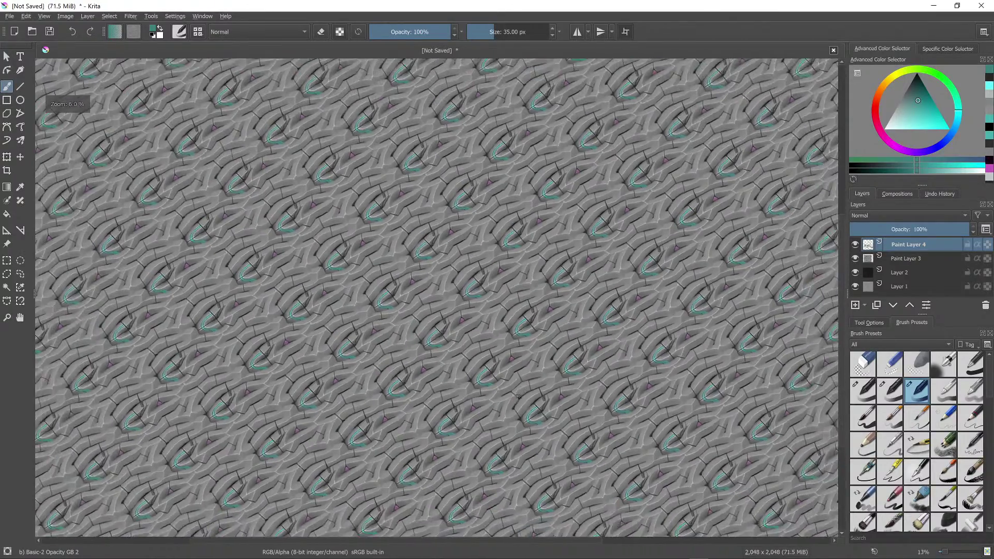
scroll(527, 386, up, 4)
key(w)
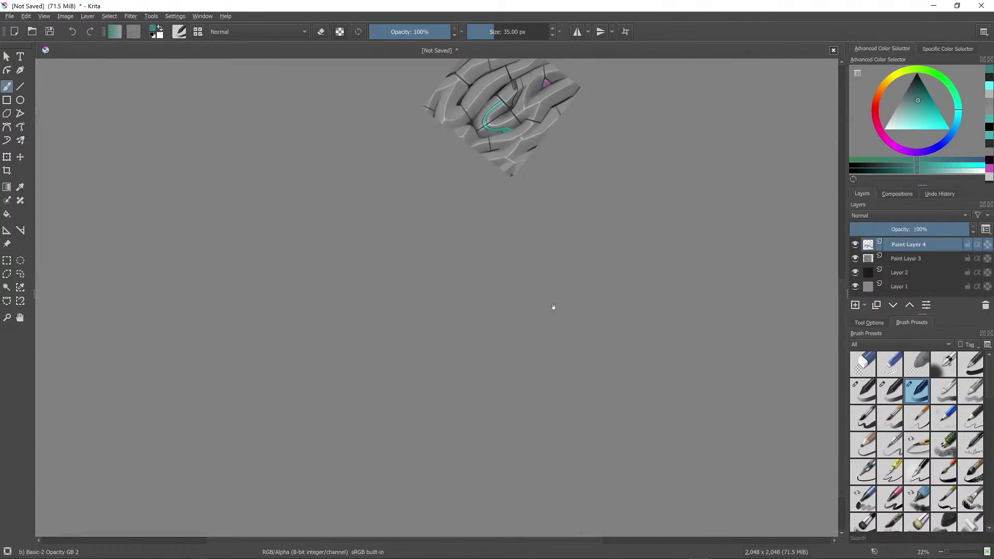
drag(537, 182, 541, 389)
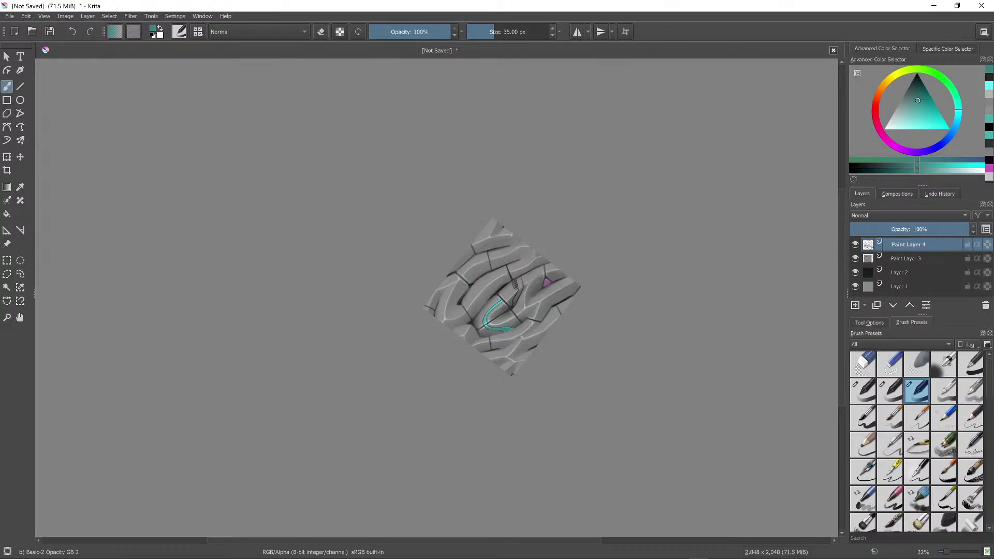
scroll(501, 316, up, 5)
key(w)
scroll(533, 459, down, 8)
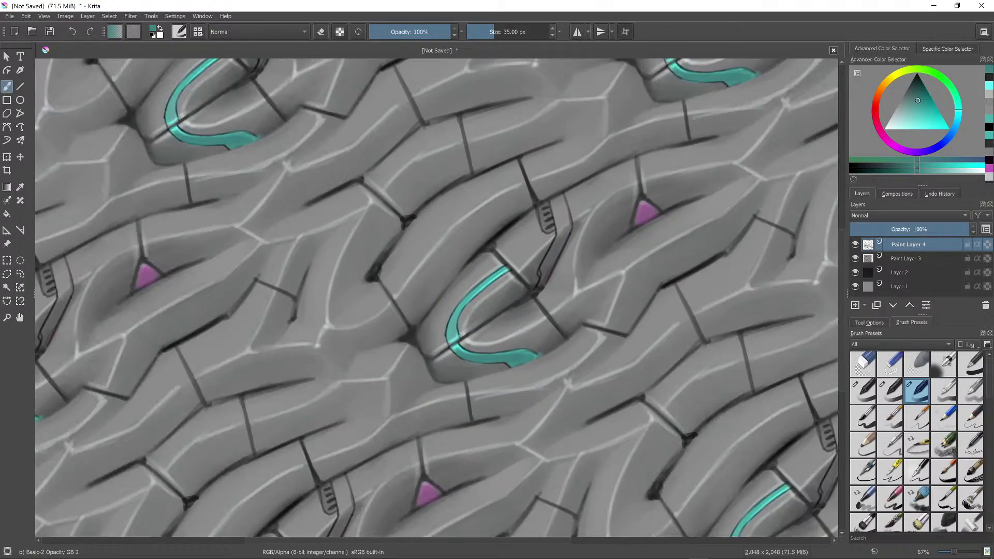
scroll(533, 459, up, 7)
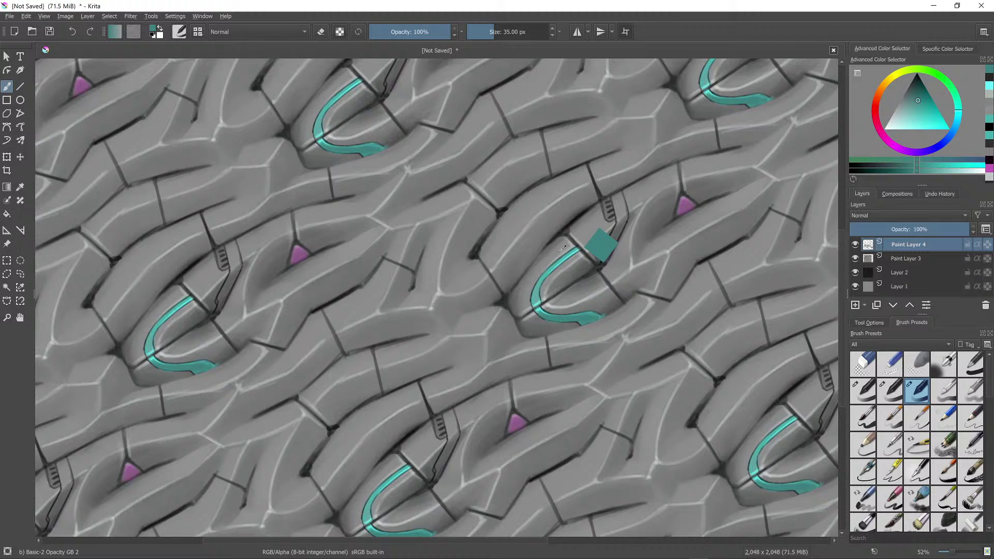
Step: Sample the stone's grey, enlarge the brush to 68 px and paint over the upper arm of the teal band
ctrl+click(563, 248)
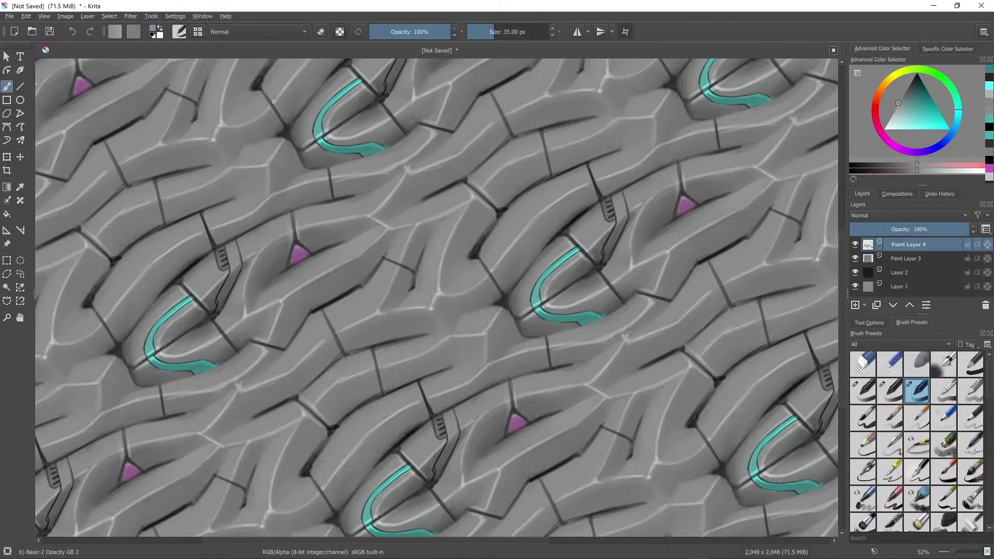
key(bracketright)
key(bracketright)
key(bracketright)
mouse_move(575, 250)
mouse_down()
mouse_move(541, 279)
mouse_move(534, 303)
mouse_up()
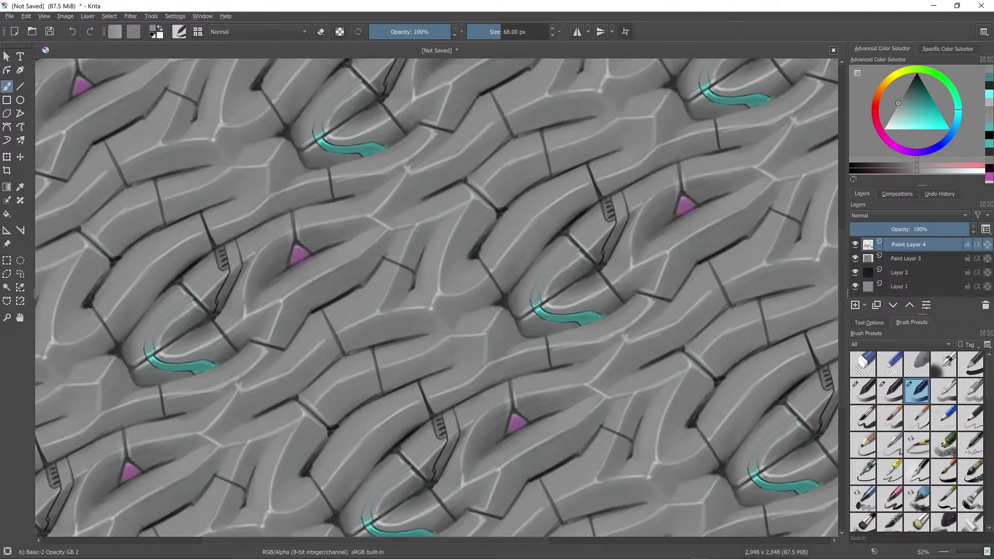
Step: Sample a grey beside the bend and paint over much of the teal band's lower arm
ctrl+click(536, 312)
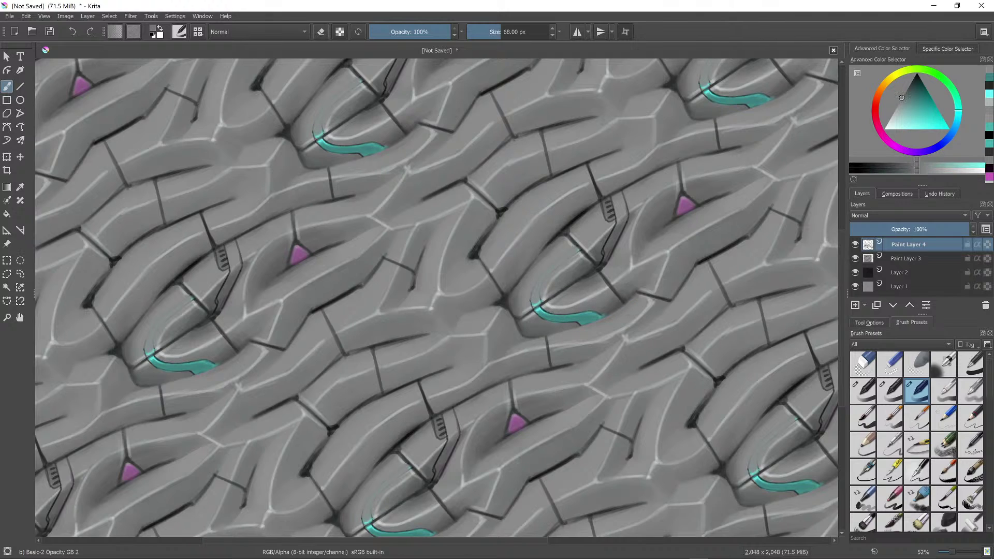
click(536, 312)
drag(544, 312, 593, 318)
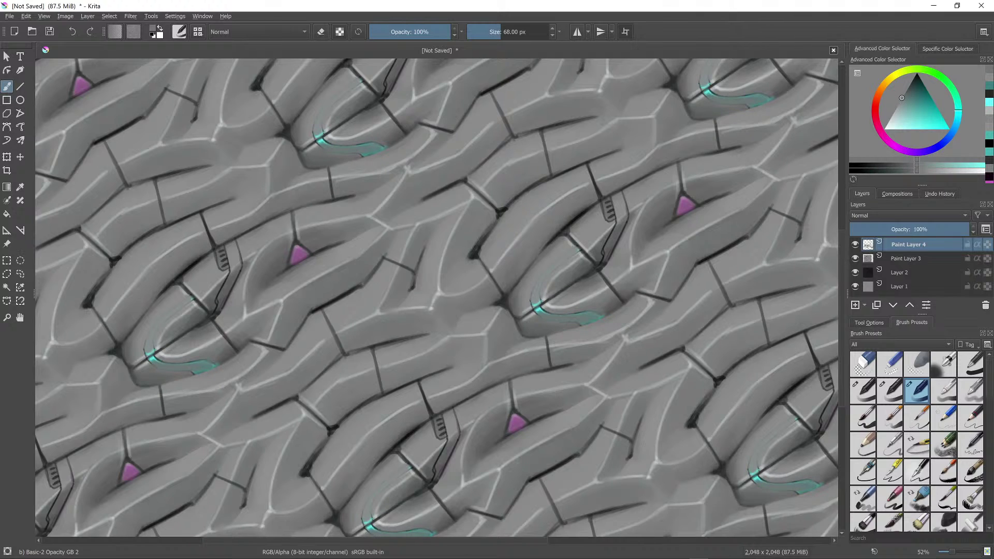
Step: Sample a dark grey and paint thin outlines of 20 to 24 px along the former band's upper arm and around its lower tip
ctrl+click(595, 267)
mouse_move(576, 262)
shift+mouse_down()
mouse_move(554, 262)
mouse_move(535, 305)
mouse_move(548, 273)
mouse_move(577, 251)
shift+mouse_up()
drag(538, 288, 581, 250)
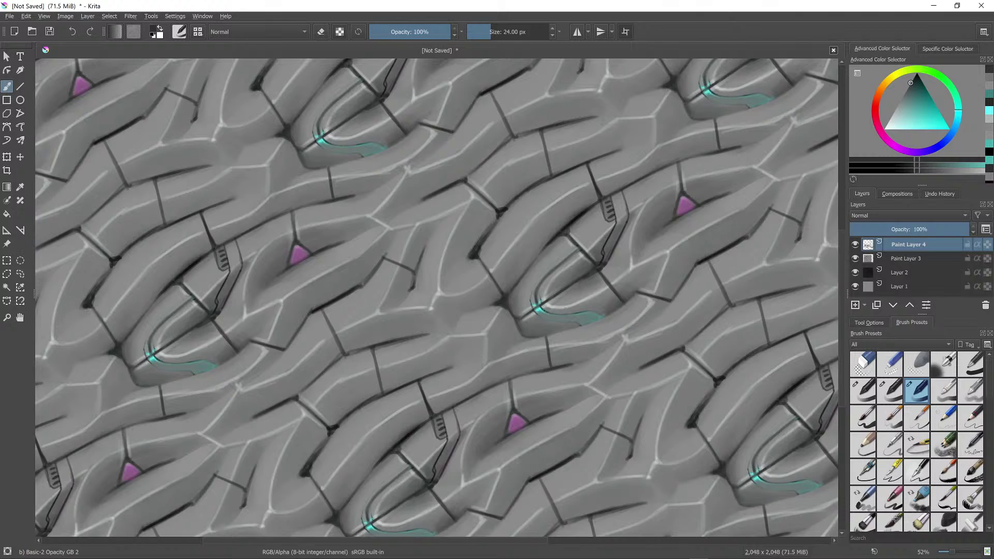
drag(545, 314, 614, 307)
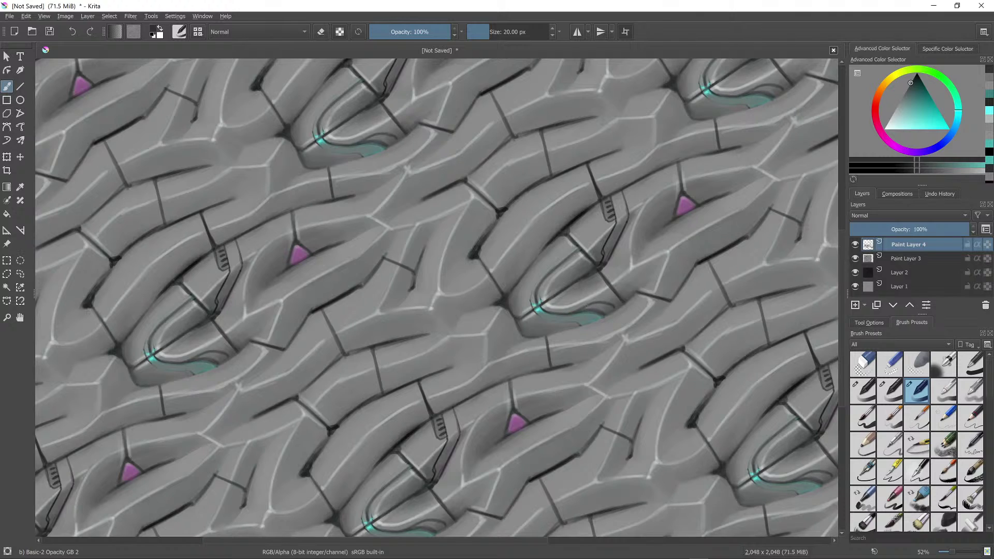
key(ctrl)
key(ctrl)
key(ctrl+z)
Step: Sample a light grey and paint thin 20 px highlights beside the dark curves at the lower tip
ctrl+click(549, 306)
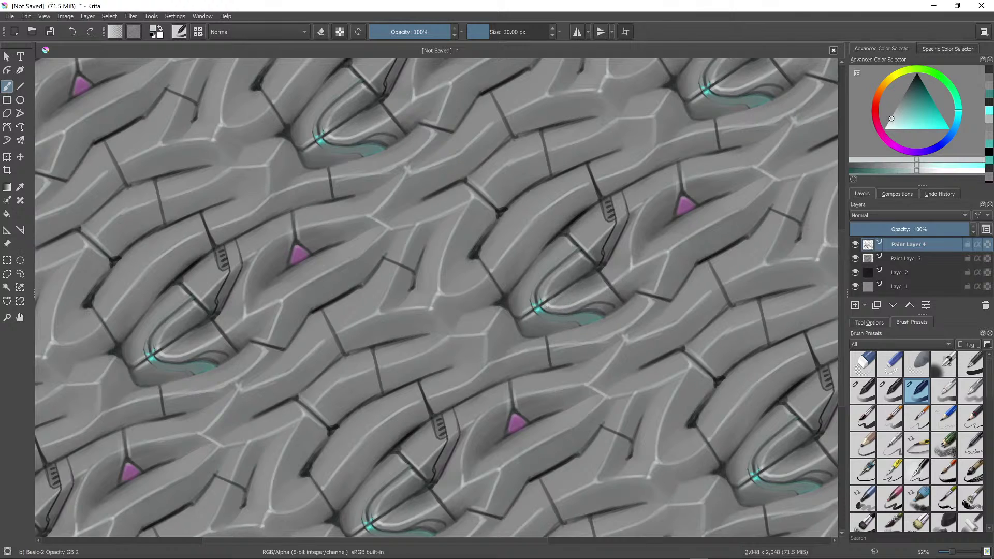
drag(587, 310, 613, 306)
drag(542, 310, 579, 317)
Step: Sample nearby greys, enlarge the brush to 47 px and cover the leftover teal along the lower curve and beside the bend
key(ctrl)
ctrl+click(543, 322)
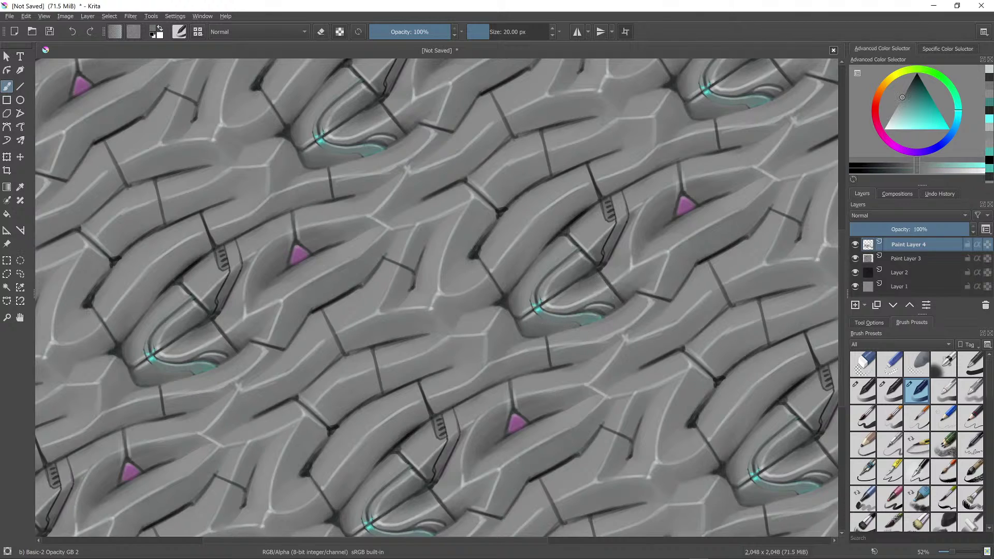
key(bracketright)
key(bracketright)
key(bracketright)
key(bracketright)
key(bracketright)
key(bracketright)
key(bracketright)
key(bracketright)
key(bracketright)
key(bracketright)
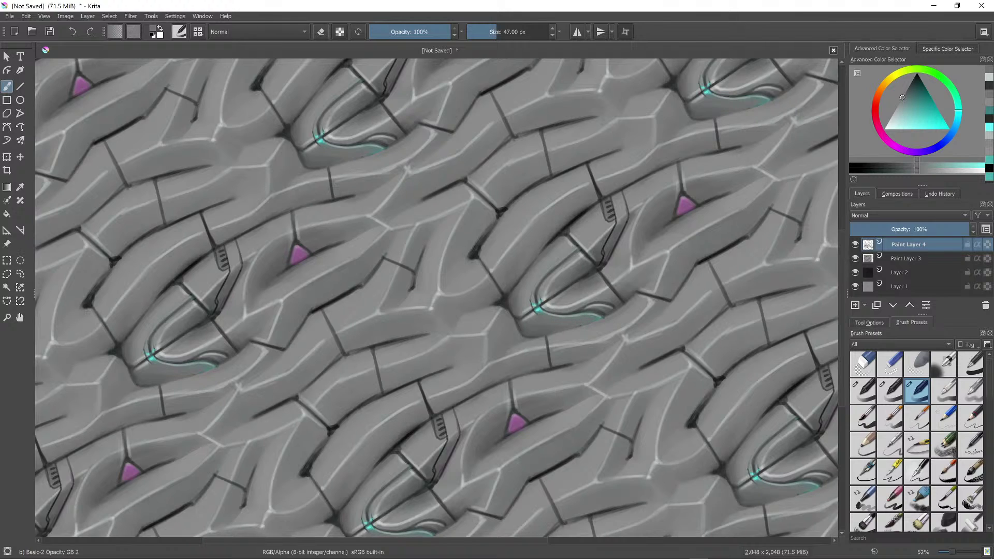
drag(554, 316, 576, 316)
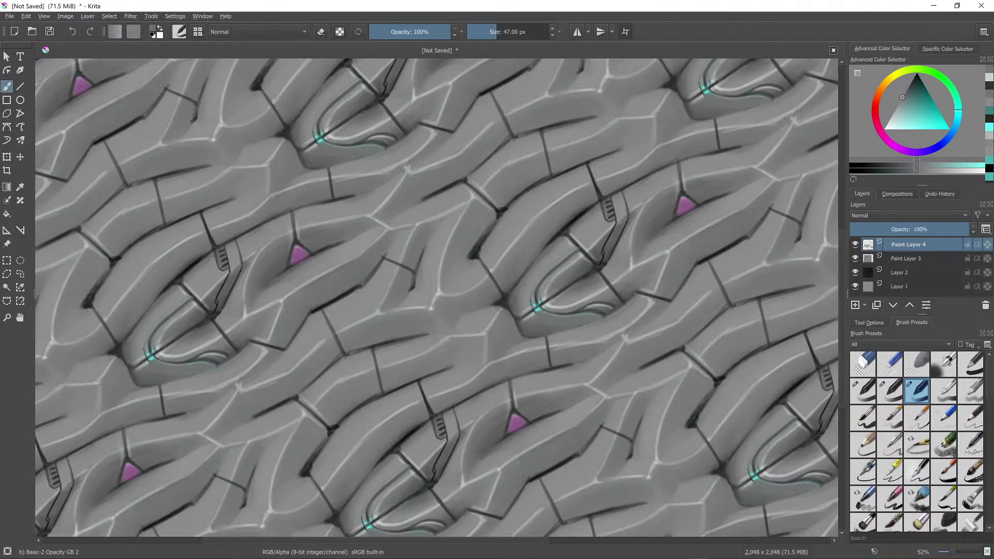
ctrl+click(561, 298)
drag(537, 301, 537, 283)
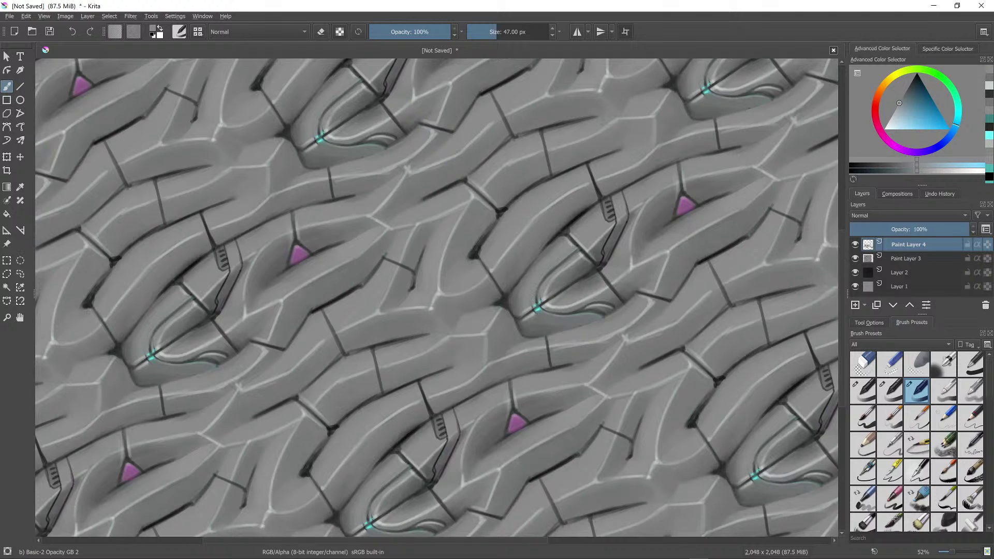
Step: Paint a dark grey groove along the upper arm with the 47 px brush and edge its outer side with a light 15 px highlight
ctrl+scroll(602, 258, down, 2)
ctrl+scroll(603, 257, up, 6)
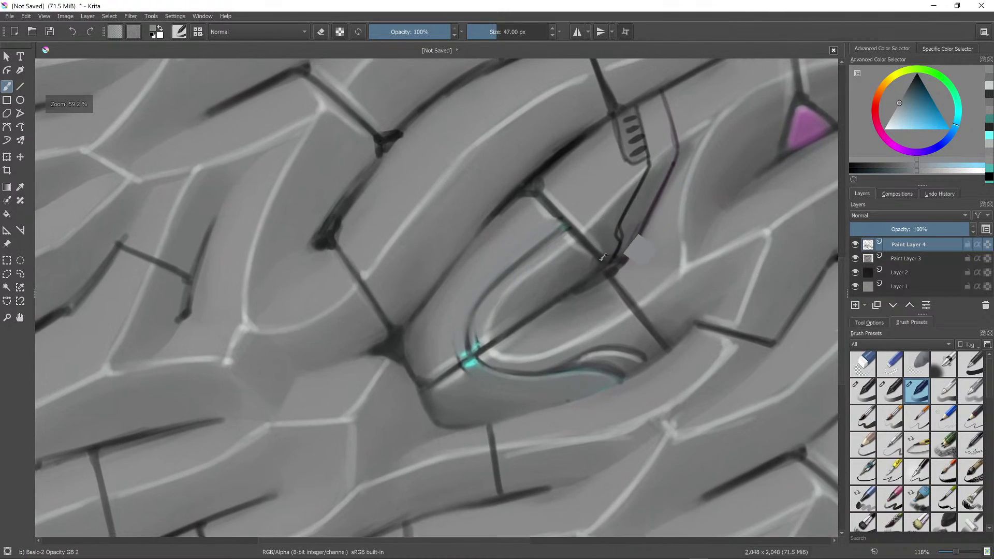
ctrl+click(602, 258)
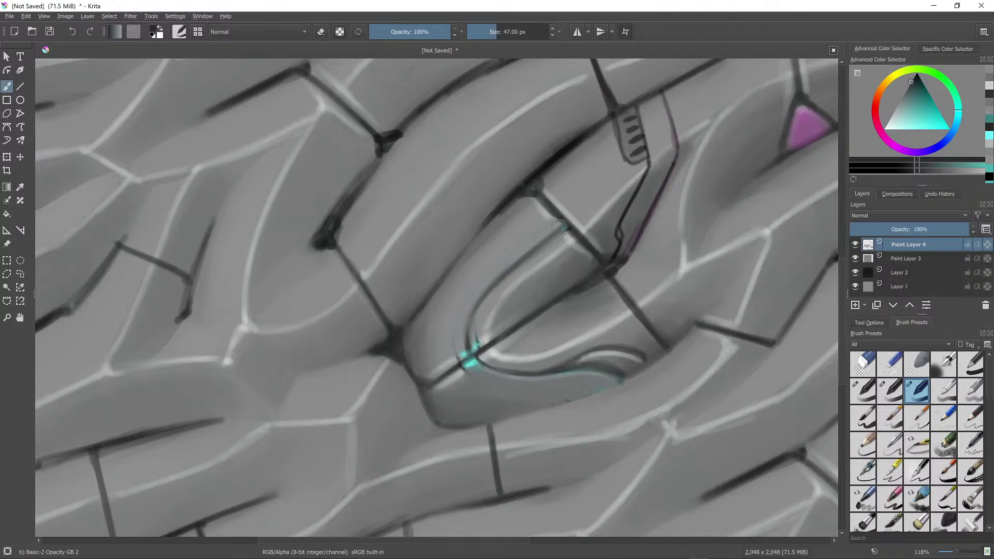
ctrl+click(574, 236)
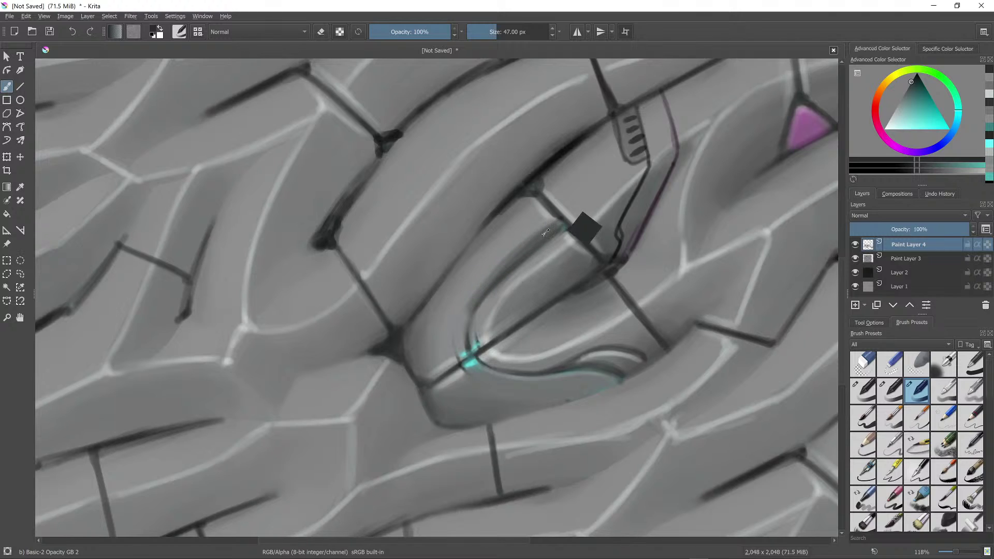
mouse_move(484, 290)
mouse_down()
mouse_move(468, 345)
mouse_move(524, 255)
mouse_move(470, 345)
mouse_move(513, 256)
mouse_up()
drag(461, 339, 456, 322)
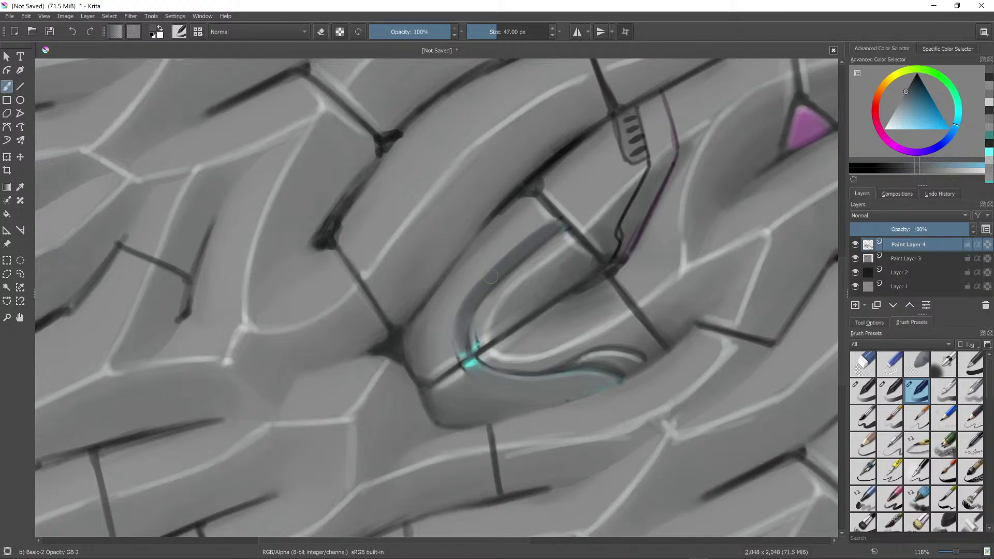
ctrl+click(569, 223)
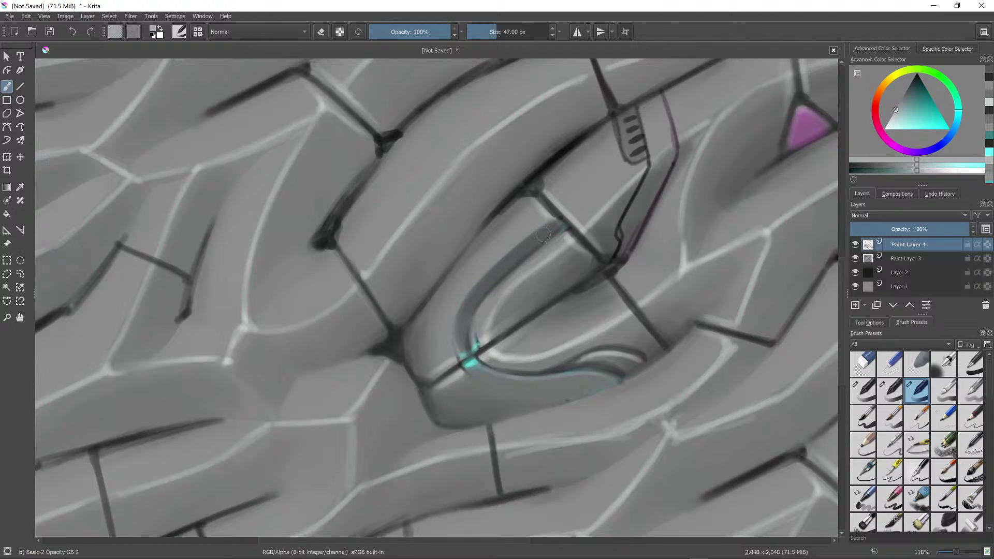
mouse_move(510, 252)
mouse_down()
mouse_move(492, 253)
mouse_move(456, 332)
mouse_up()
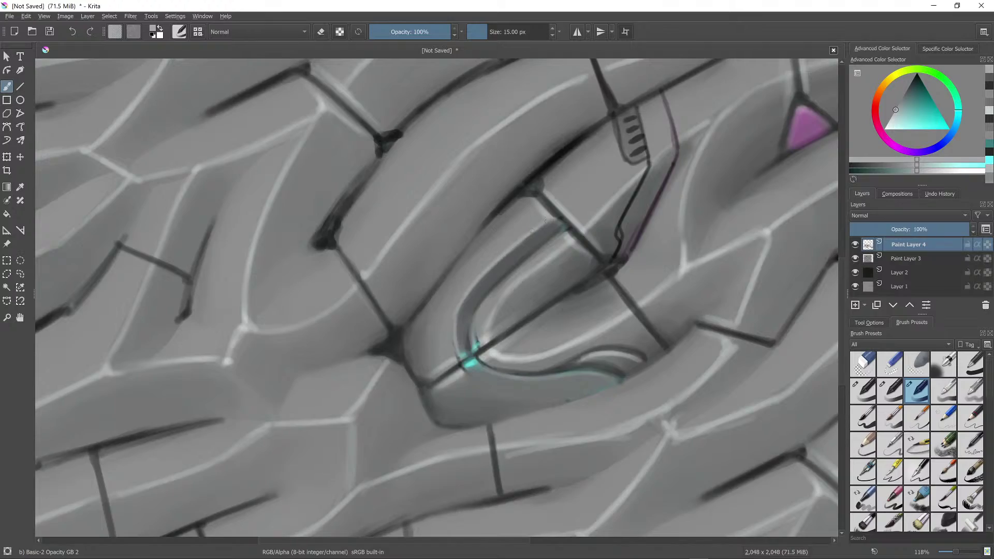
Step: Sample a dark grey and draw a thin curved line across the stone segment just above the groove
scroll(603, 226, down, 8)
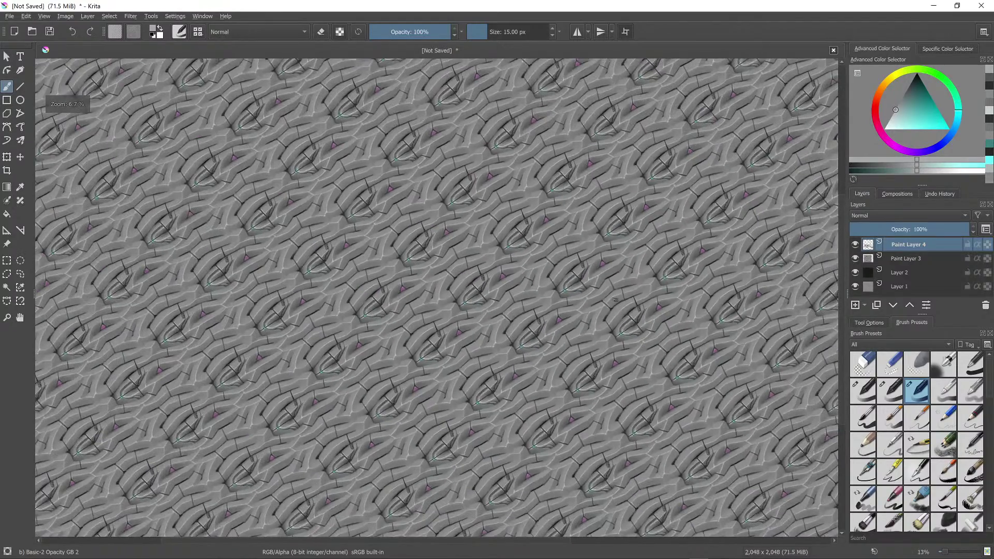
scroll(631, 203, up, 2)
drag(633, 202, 576, 255)
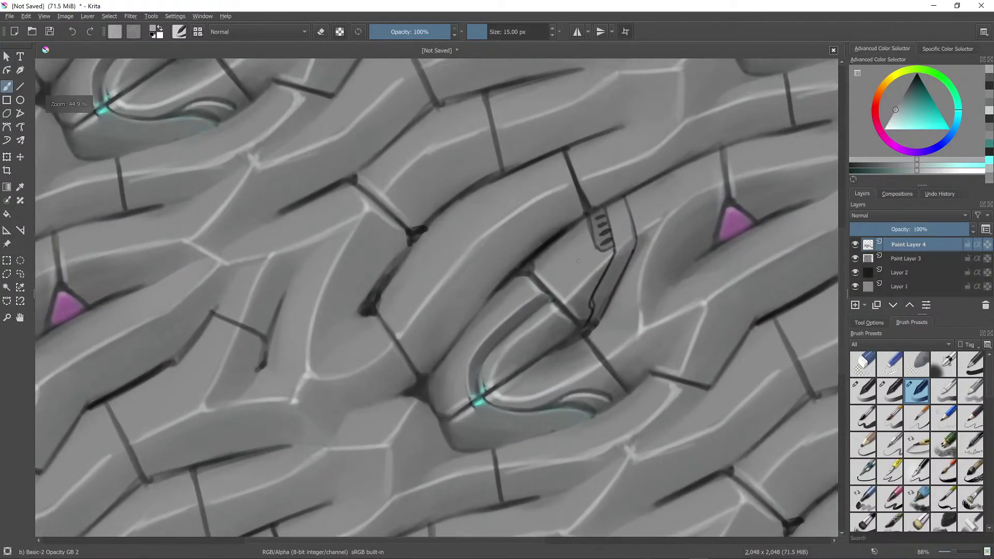
ctrl+click(553, 243)
mouse_move(555, 295)
mouse_down()
mouse_move(567, 245)
mouse_move(558, 295)
mouse_up()
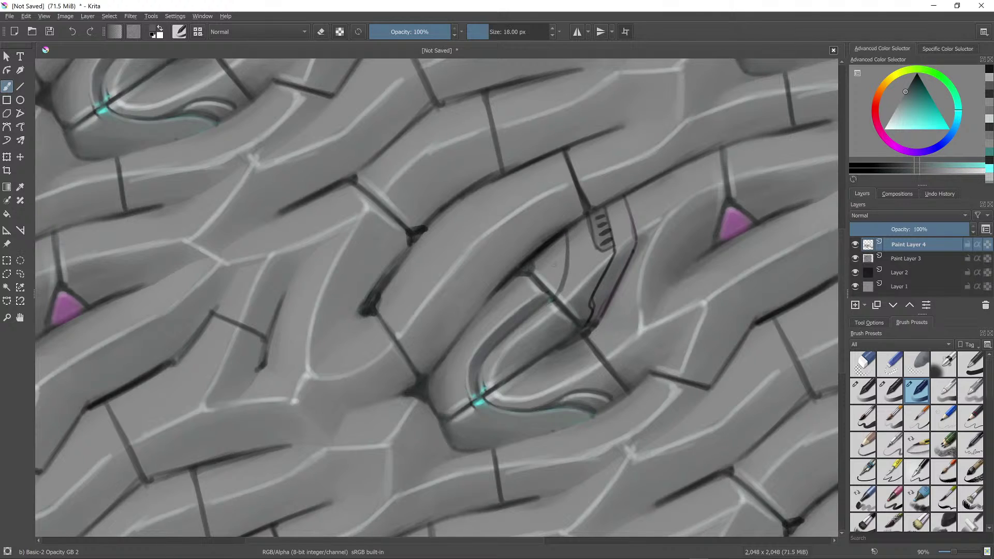
Step: Enlarge the brush to 35 px and shade along the new curved line to widen it
key(])
key(])
key(])
key(])
key(])
key(])
key(])
key(])
mouse_move(550, 294)
mouse_down()
mouse_move(564, 240)
mouse_move(544, 245)
mouse_move(561, 238)
mouse_move(550, 294)
mouse_move(564, 239)
mouse_up()
Step: Sample dark and light greys, reduce the brush to 22 px and refine the edges of the new curved line
ctrl+click(550, 243)
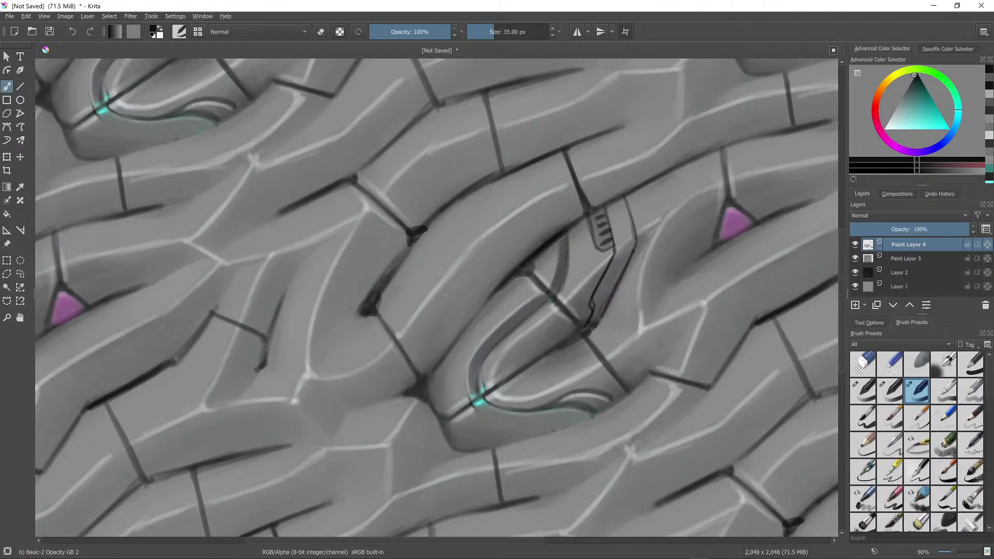
ctrl+click(595, 234)
mouse_move(551, 282)
mouse_down()
mouse_move(547, 249)
mouse_move(550, 279)
mouse_move(557, 243)
mouse_move(552, 277)
mouse_move(557, 236)
mouse_move(552, 300)
mouse_up()
ctrl+click(546, 280)
key(bracketleft)
key(bracketleft)
key(bracketleft)
key(bracketleft)
ctrl+click(562, 252)
ctrl+click(553, 302)
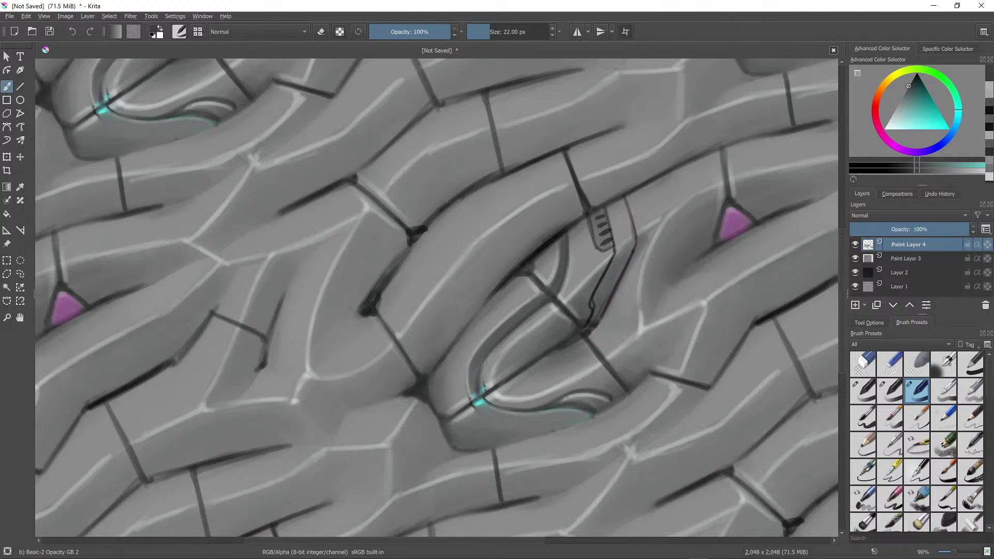
Step: Sample dark and mid greys and refine the groove's inner edge just above the teal spot
ctrl+click(420, 390)
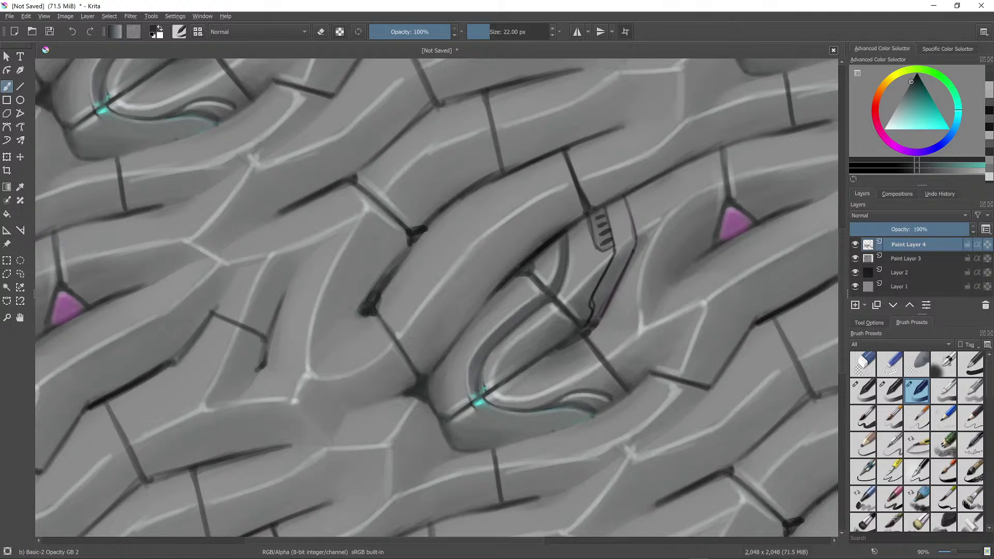
drag(483, 392, 508, 335)
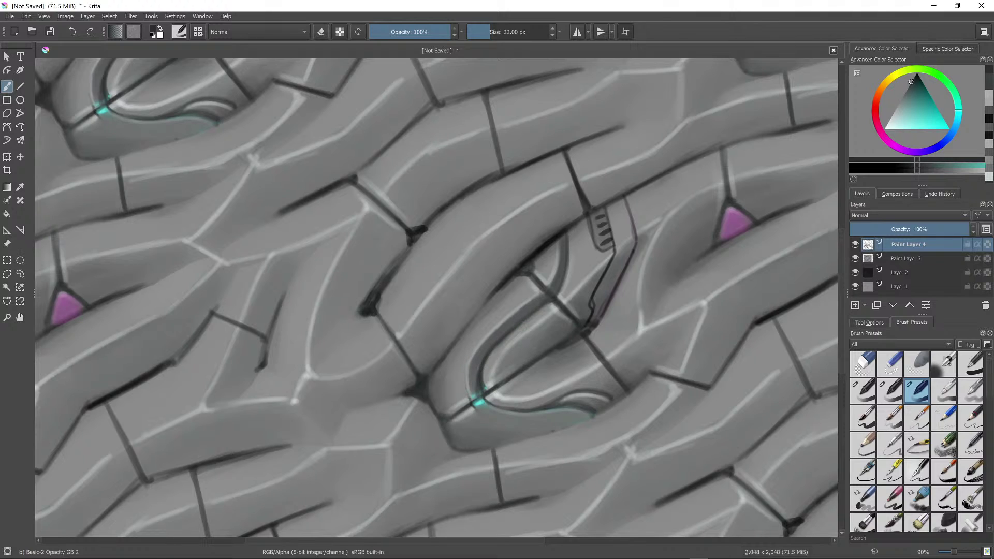
ctrl+click(487, 388)
drag(486, 388, 487, 386)
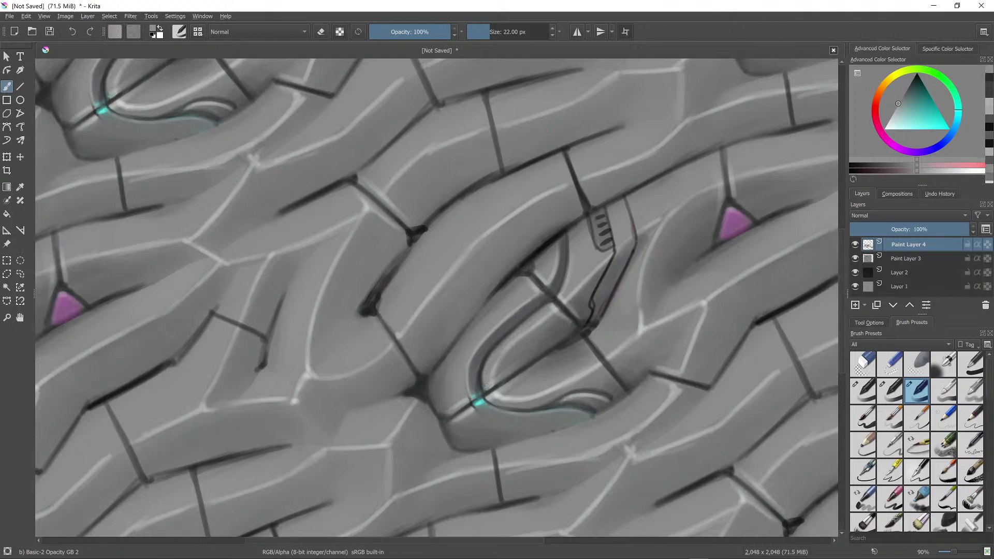
ctrl+click(507, 366)
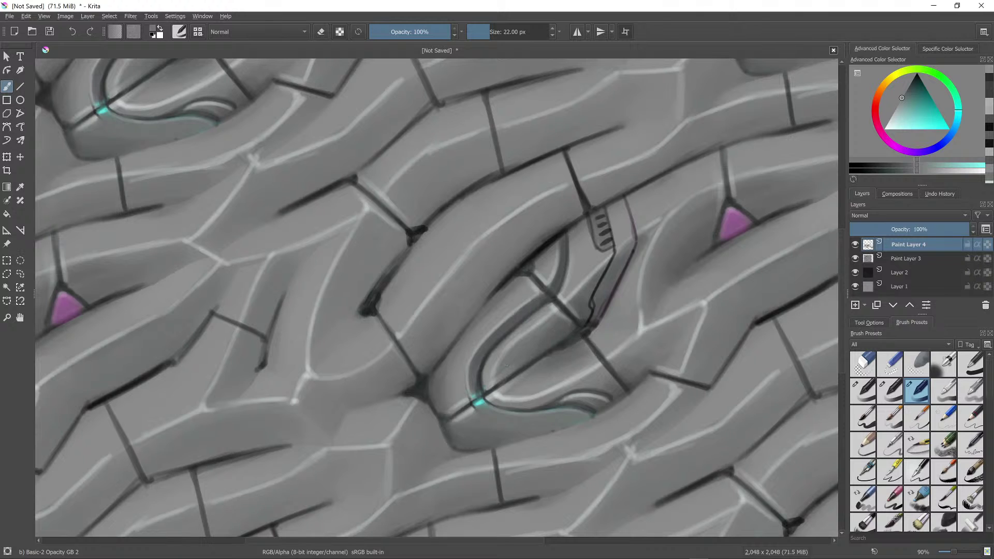
ctrl+click(567, 328)
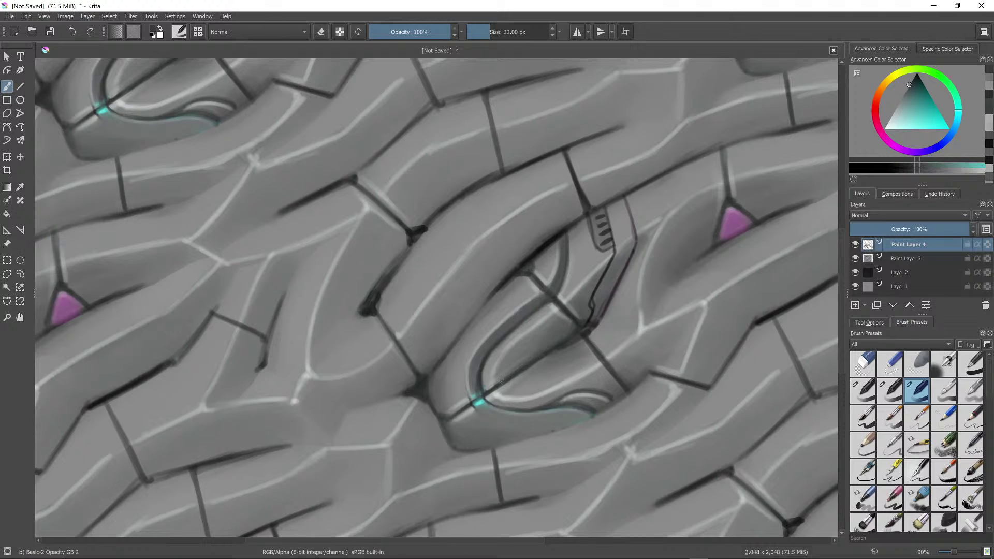
Step: Sample greys around the bend and dab dark grey over the edges of the teal spot with the 22 px brush
scroll(559, 289, down, 8)
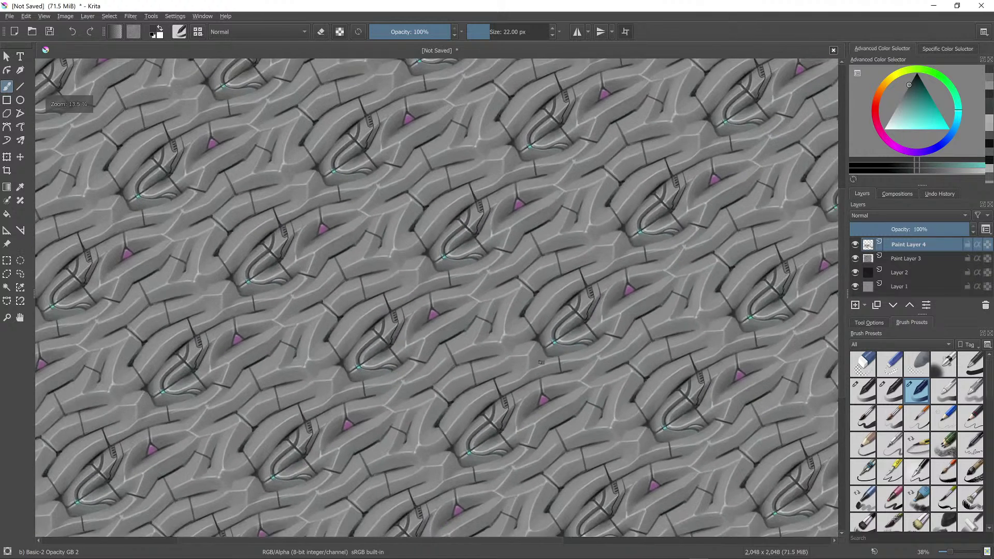
scroll(559, 288, up, 5)
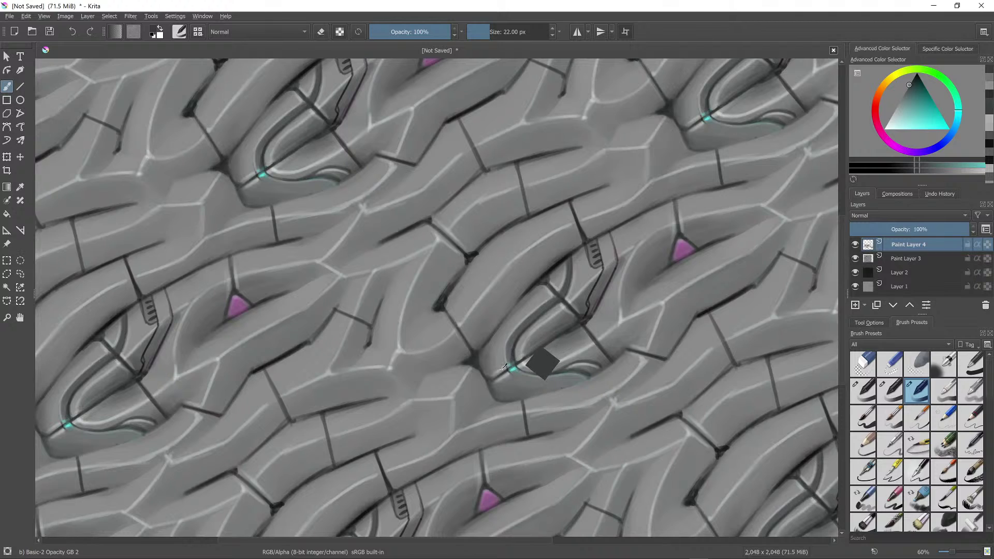
ctrl+click(536, 363)
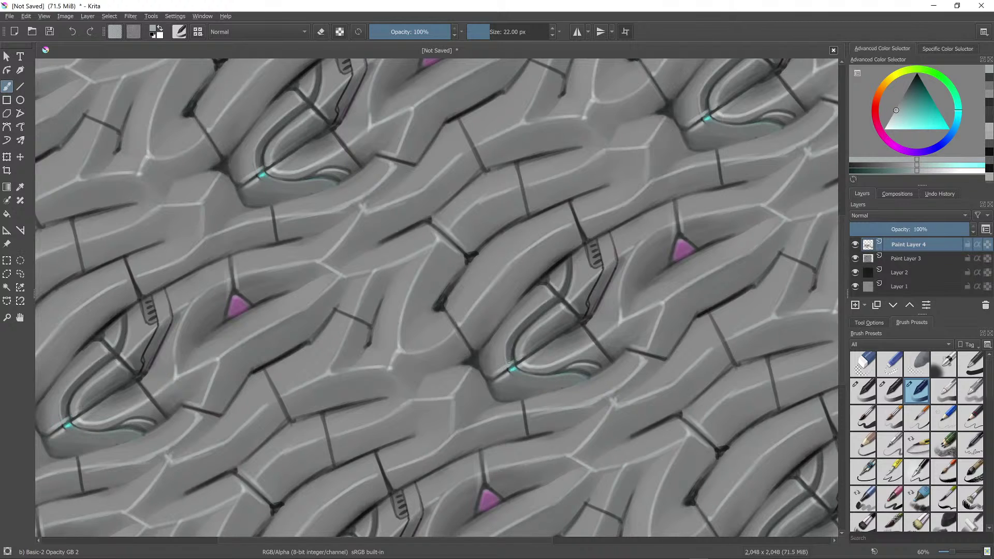
ctrl+click(512, 358)
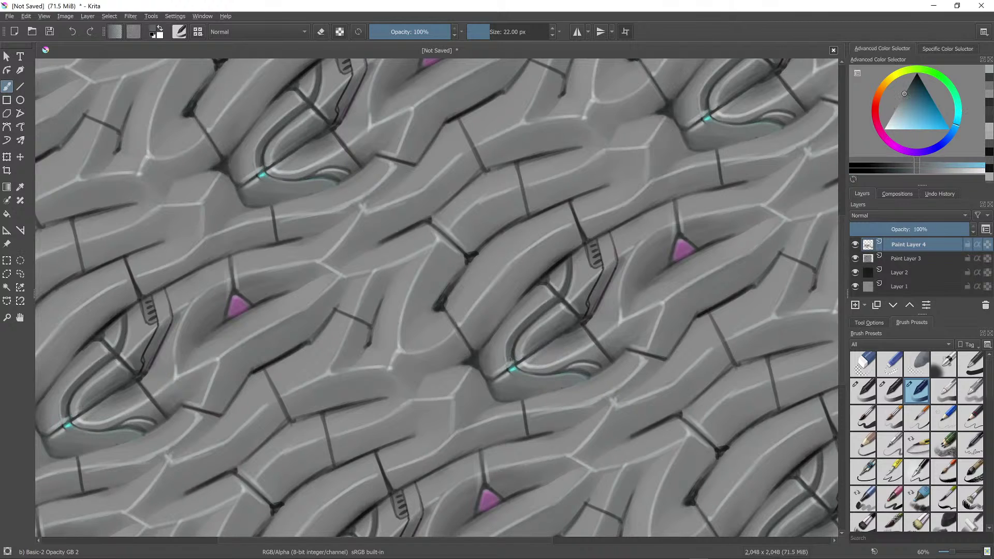
ctrl+click(512, 357)
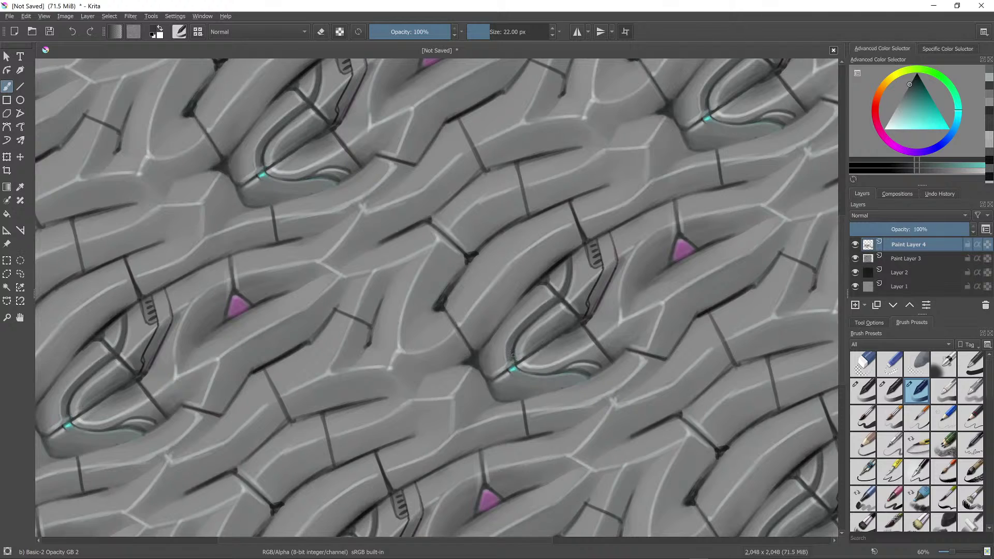
click(512, 362)
click(501, 372)
Step: Sample light and mid greys beside the bend and paint over the last teal spot
ctrl+click(546, 360)
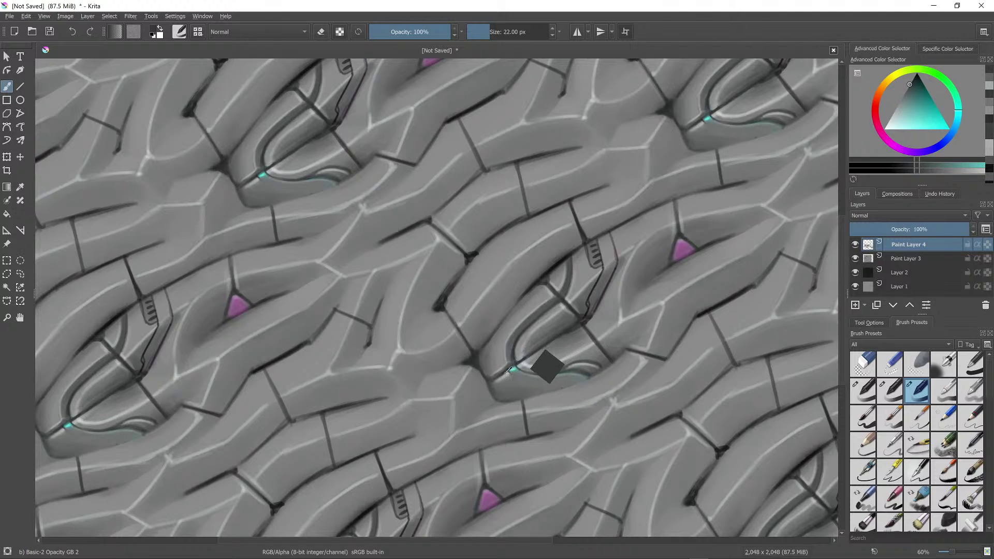
ctrl+click(519, 365)
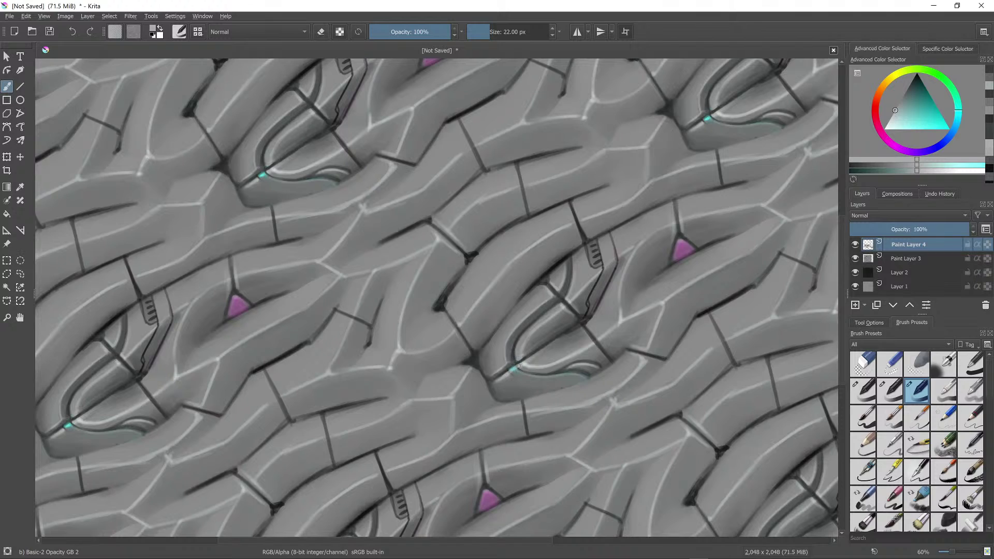
click(509, 372)
ctrl+click(515, 364)
drag(518, 365, 509, 372)
ctrl+click(541, 366)
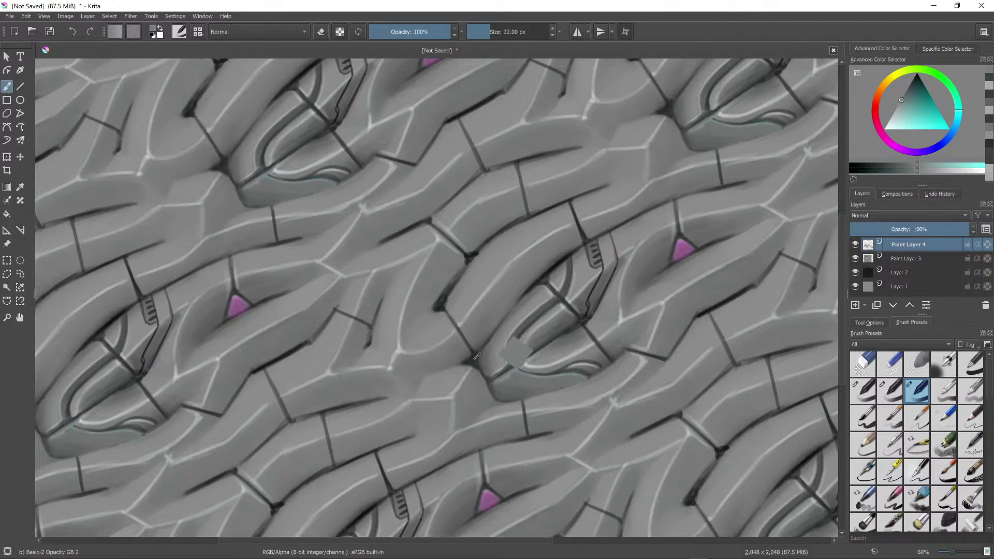
Step: Sample a dark grey, reduce the brush to 14 px and refine the dark curved line at the bottom of the groove's bend
ctrl+click(515, 357)
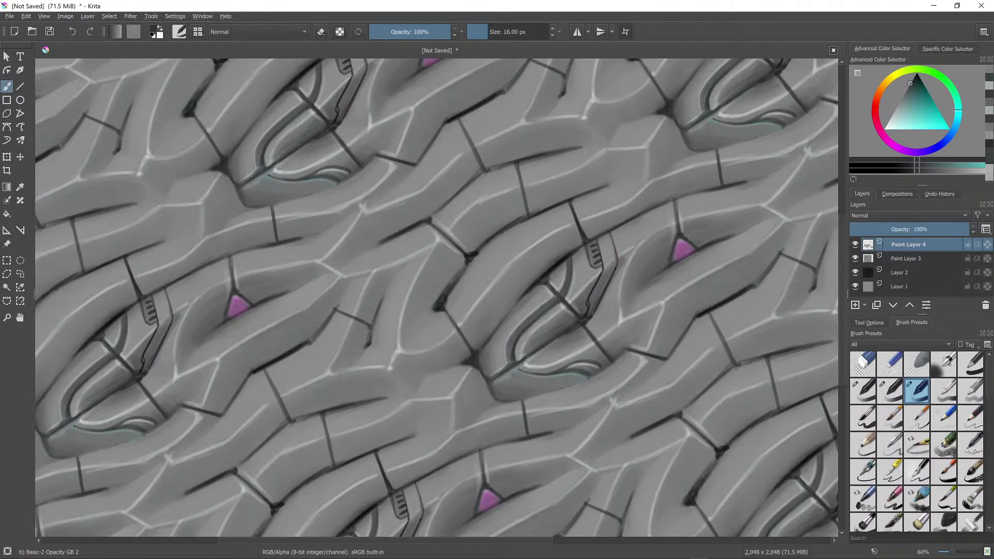
click(517, 365)
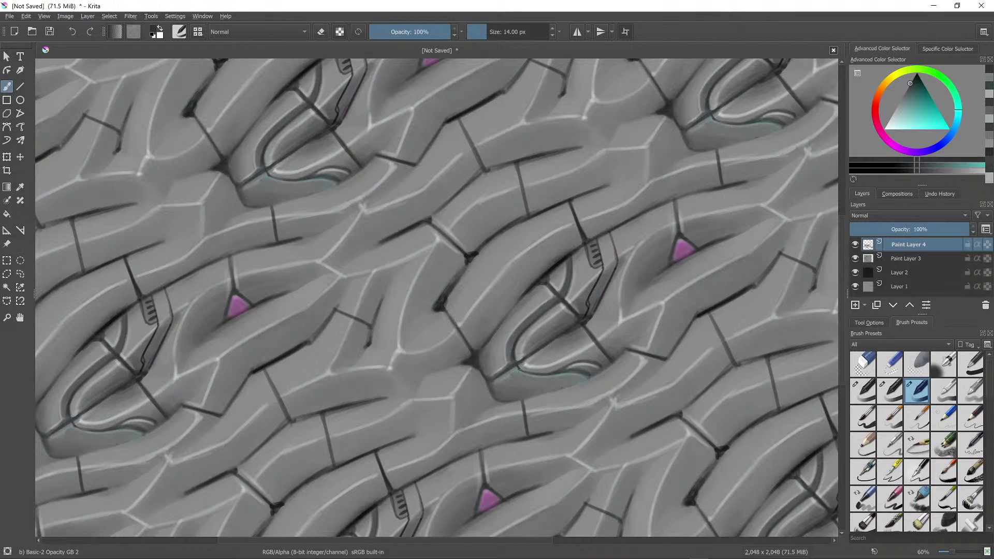
click(518, 369)
drag(518, 369, 537, 374)
Step: Sample a light grey and paint a thin highlight along the underside of the curved line below the groove's bend
ctrl+click(577, 352)
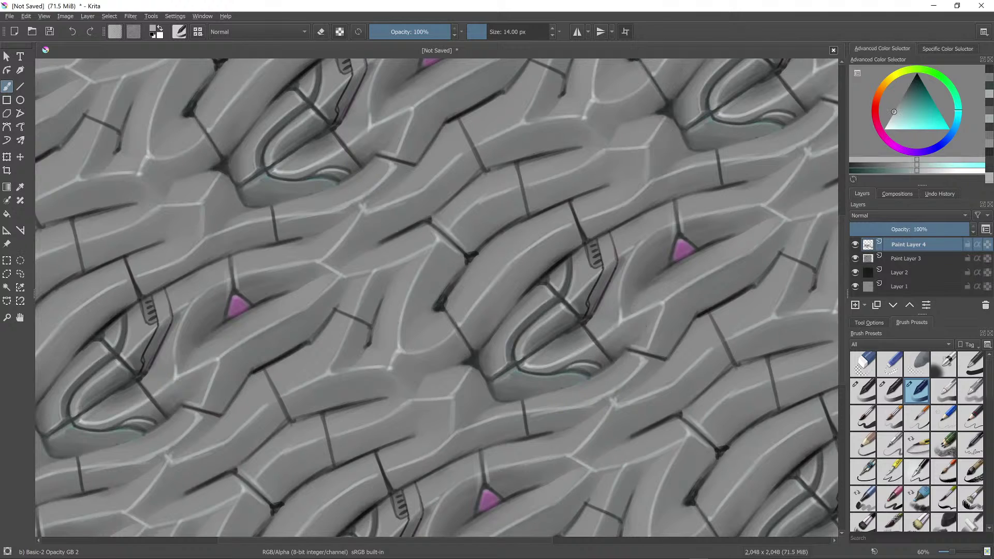
drag(518, 370, 590, 378)
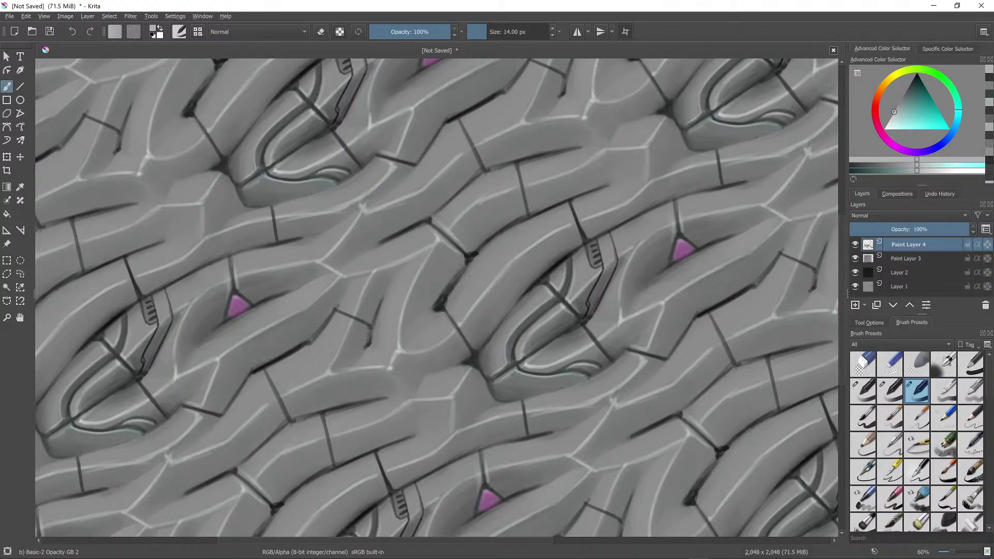
mouse_move(514, 372)
mouse_down()
mouse_move(499, 383)
mouse_move(532, 378)
mouse_up()
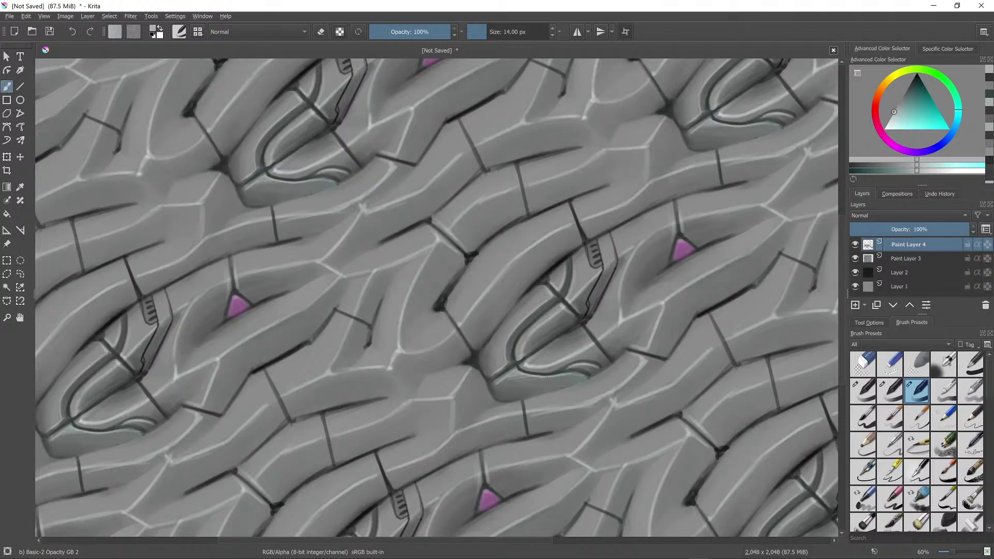
Step: Pick black and draw a winding line with the 15 px brush from the crack corner up towards the magenta triangle
scroll(560, 415, down, 8)
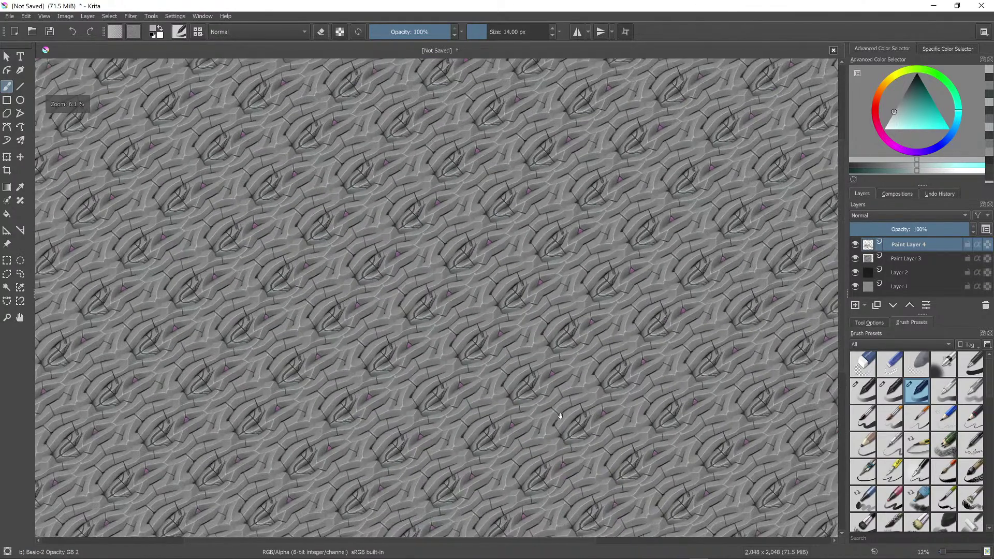
scroll(550, 393, up, 8)
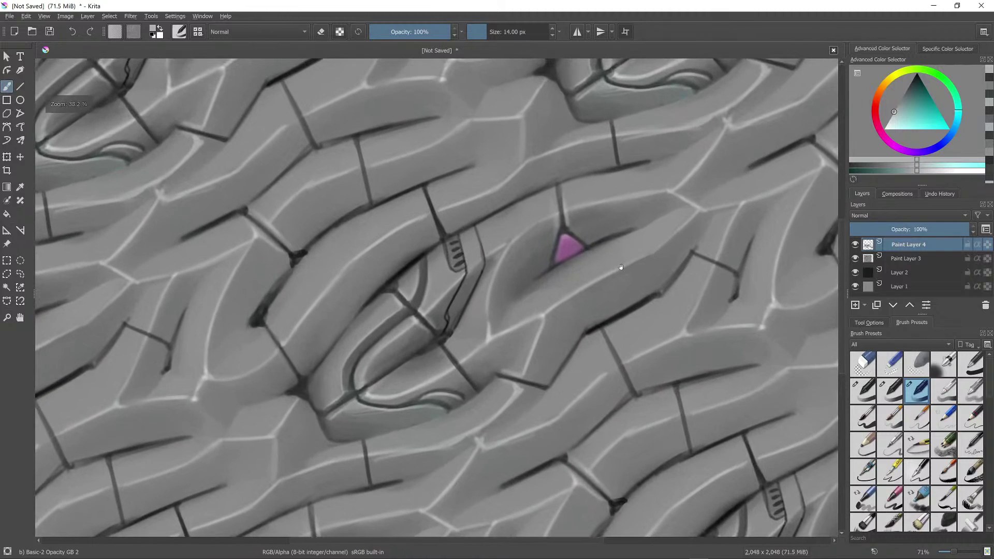
click(916, 73)
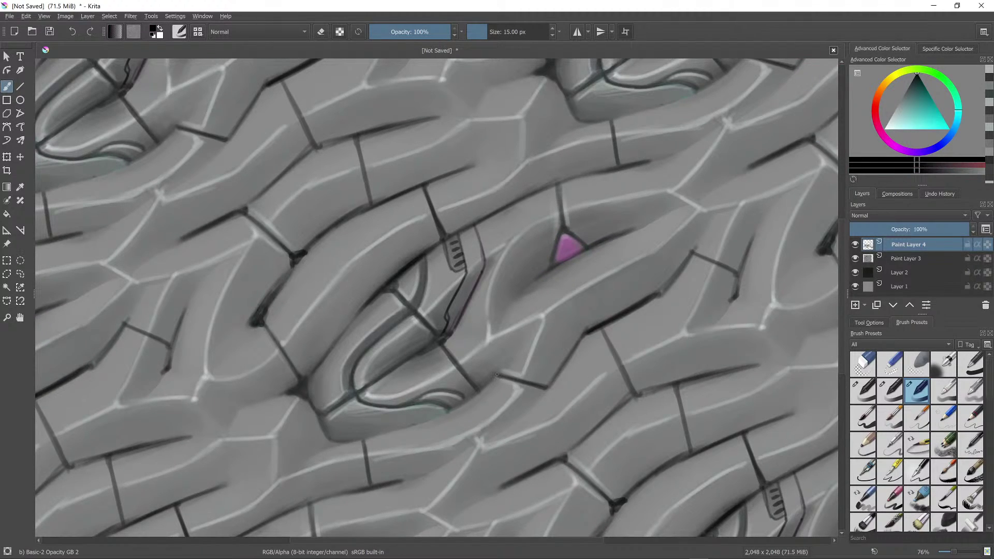
mouse_move(497, 374)
mouse_down()
mouse_move(512, 356)
mouse_move(513, 315)
mouse_move(550, 268)
mouse_move(523, 294)
mouse_move(501, 373)
mouse_up()
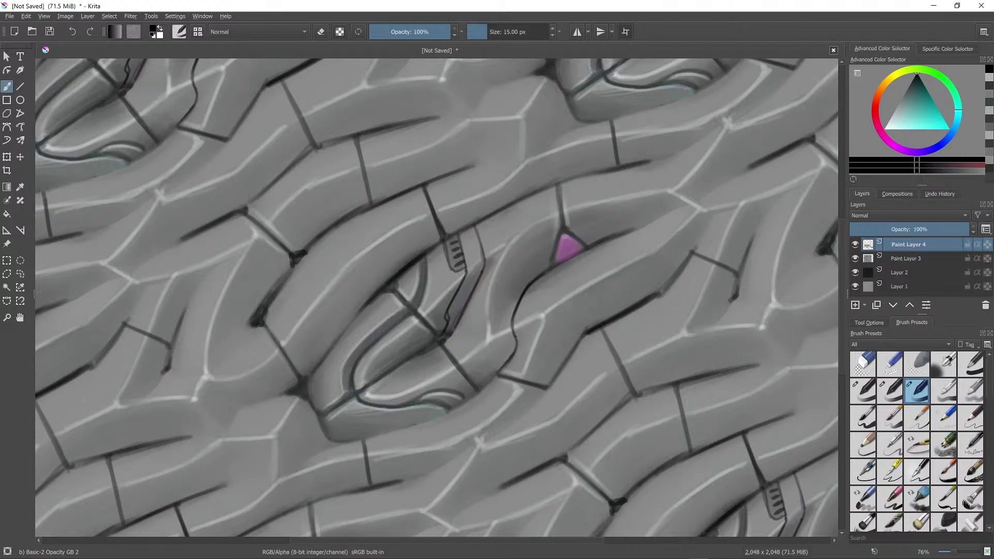
Step: Enlarge the brush to 47 px and shade the inner side of the new winding line with black and a sampled dark grey
key(bracketright)
key(bracketright)
mouse_move(510, 347)
mouse_down()
mouse_move(519, 292)
mouse_move(510, 321)
mouse_up()
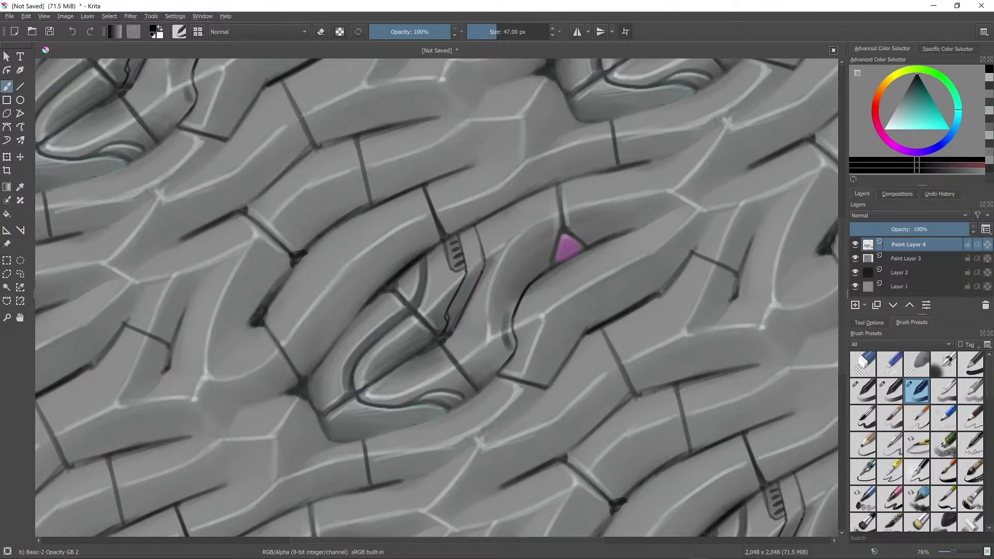
ctrl+click(510, 319)
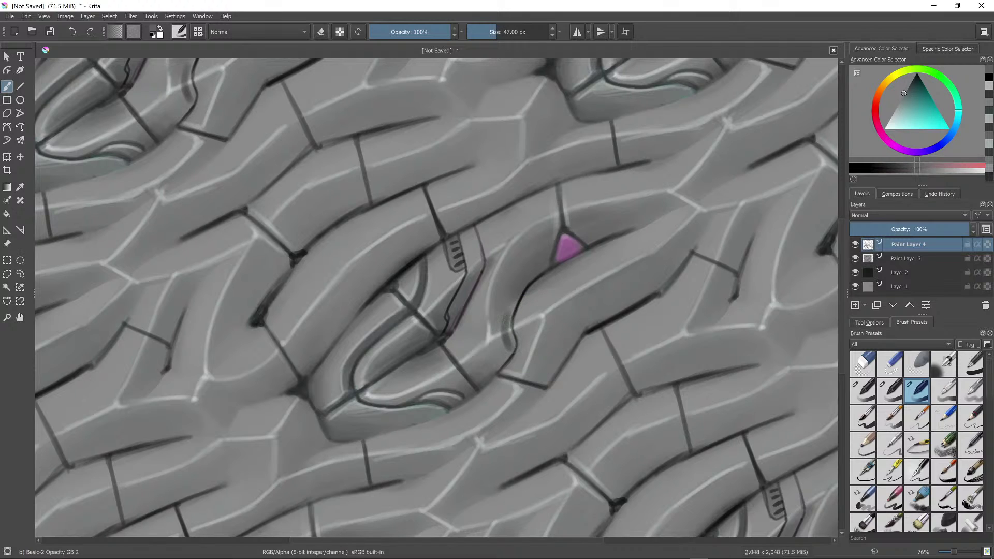
drag(506, 317, 509, 343)
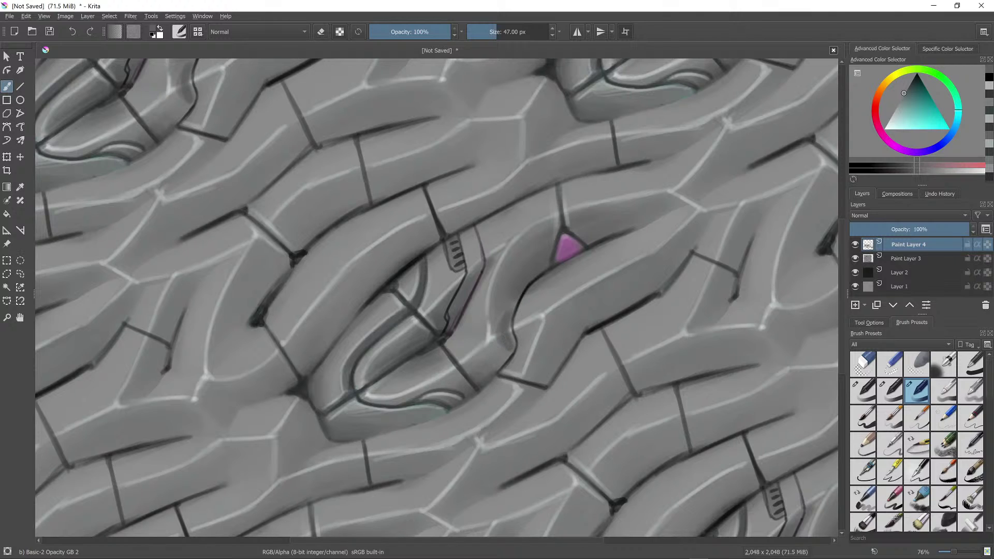
Step: Sample a dark grey, reduce the brush to 16 px, draw a short curve inside the winding line's bend, and sample the light grey beside it
ctrl+click(532, 278)
key(bracketleft)
key(bracketleft)
key(bracketleft)
key(bracketleft)
key(bracketleft)
key(bracketleft)
key(bracketleft)
key(bracketleft)
key(bracketleft)
key(bracketleft)
key(bracketleft)
key(bracketleft)
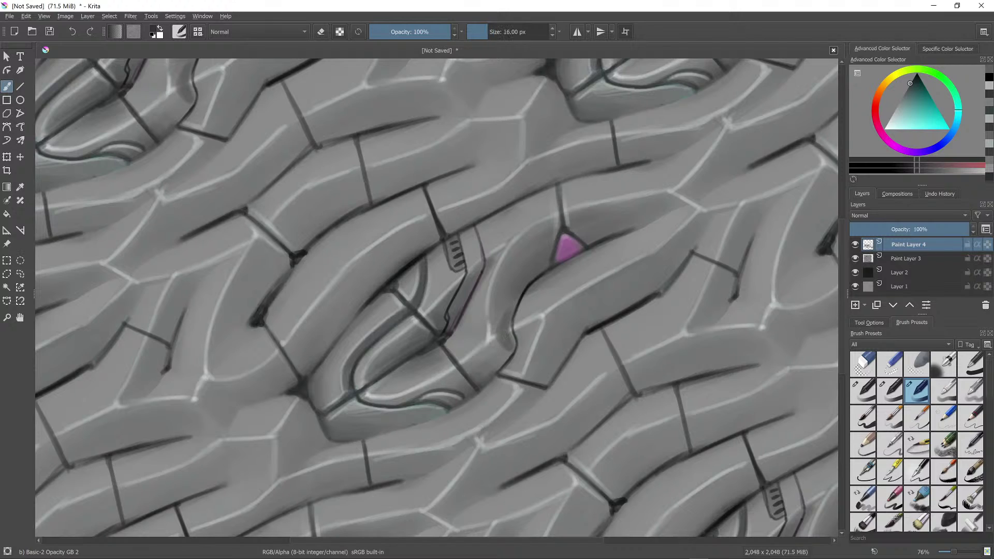
mouse_move(497, 338)
mouse_down()
mouse_move(510, 350)
mouse_move(496, 327)
mouse_move(510, 306)
mouse_up()
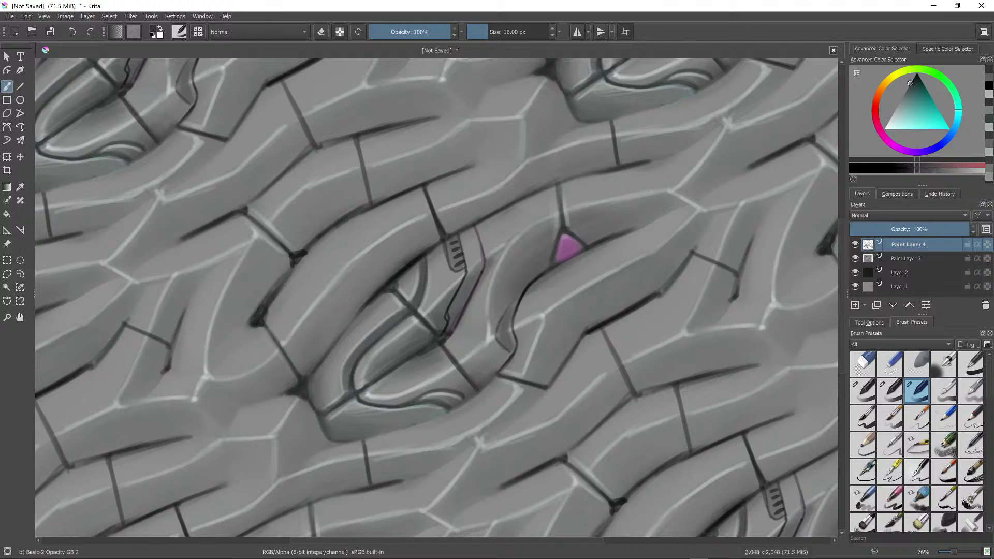
ctrl+click(530, 326)
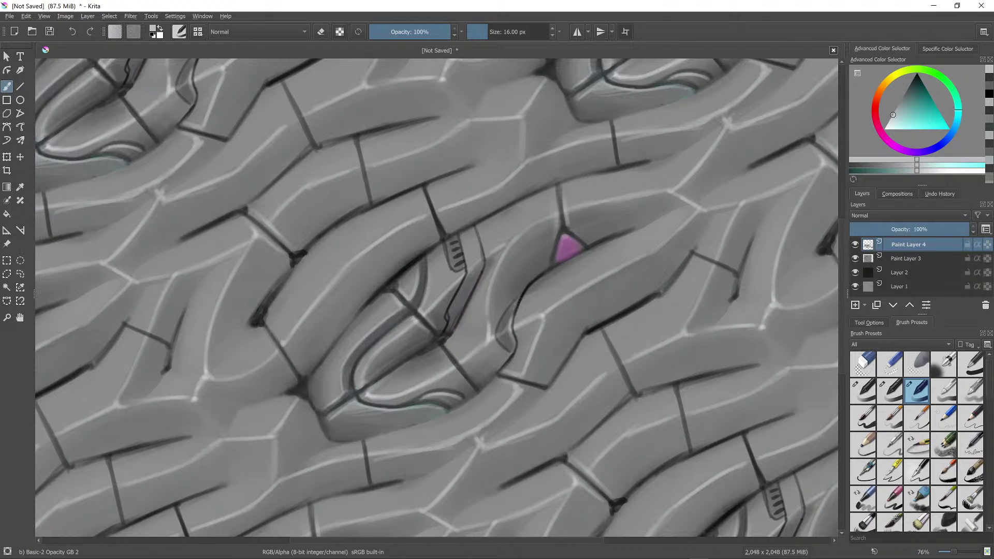
Step: Sample dark greys and draw a small hooked line beside the winding line's upper part, sampling a mid grey for its edge
scroll(579, 272, down, 8)
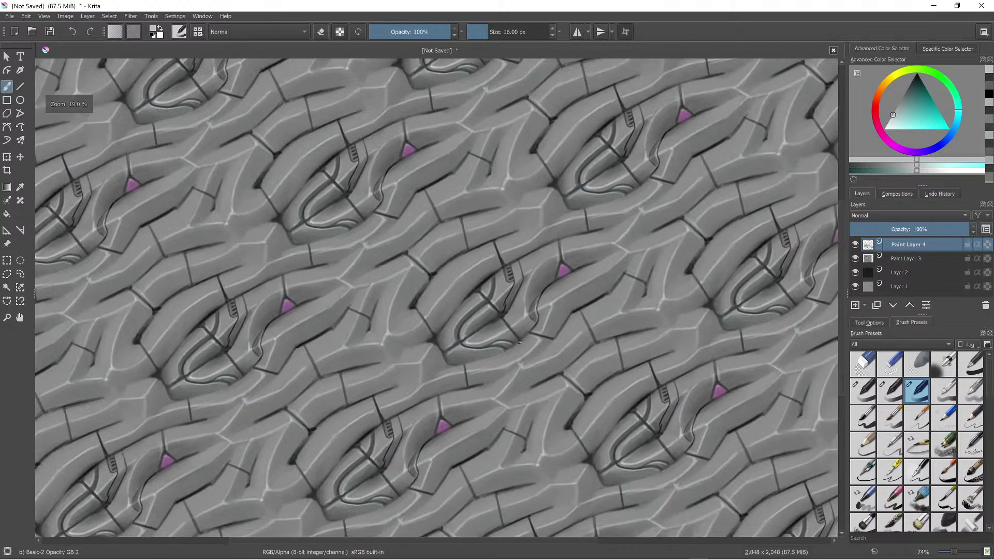
scroll(579, 272, up, 2)
drag(580, 272, 646, 198)
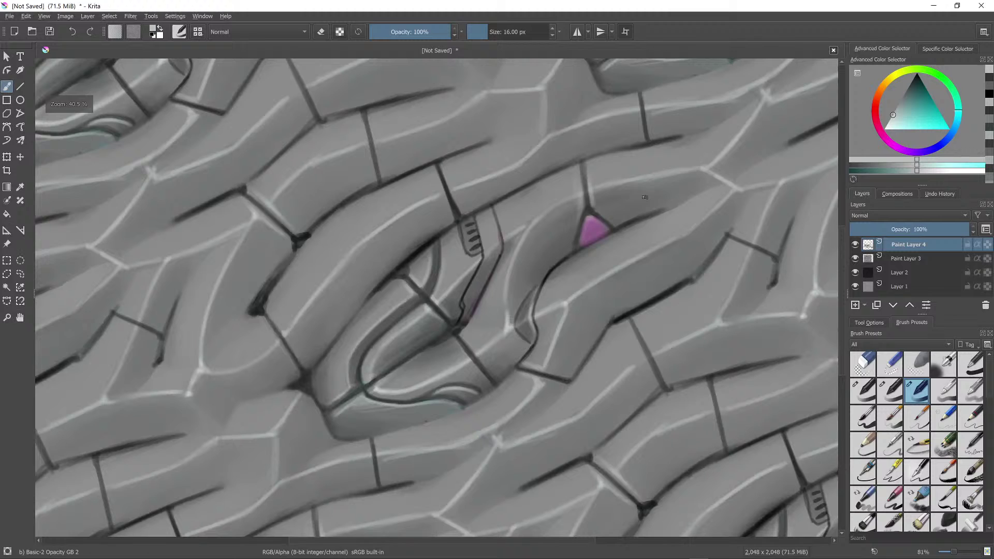
ctrl+click(551, 268)
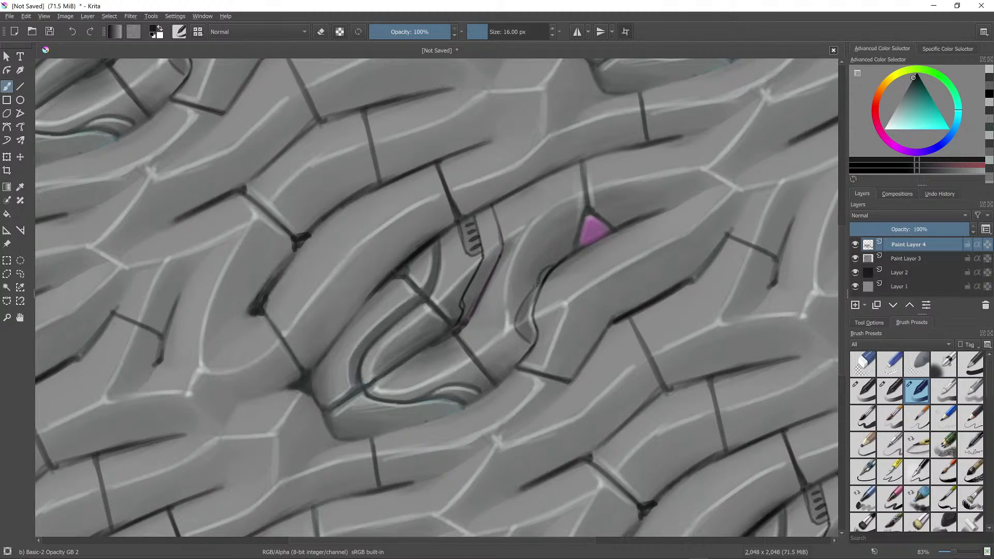
ctrl+click(543, 275)
drag(545, 275, 540, 282)
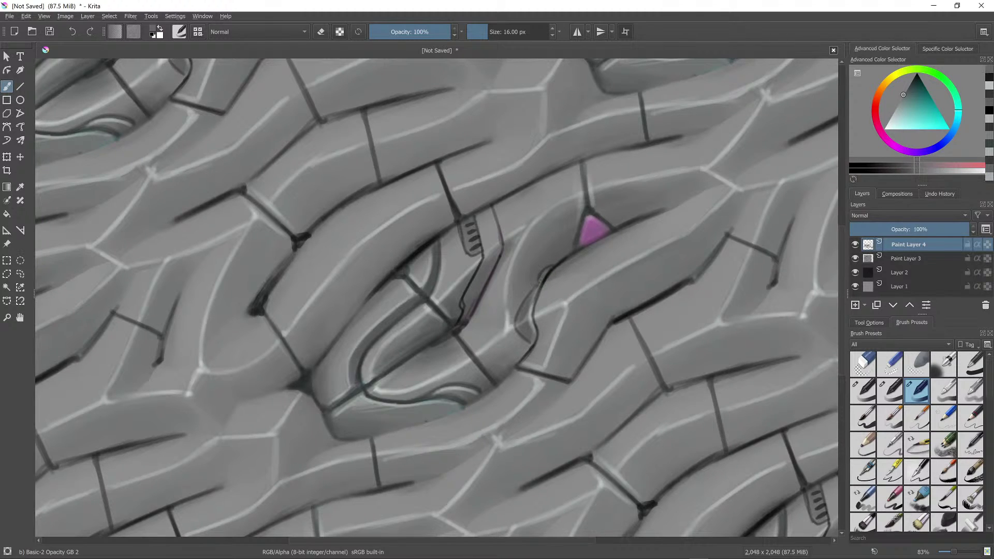
ctrl+click(572, 309)
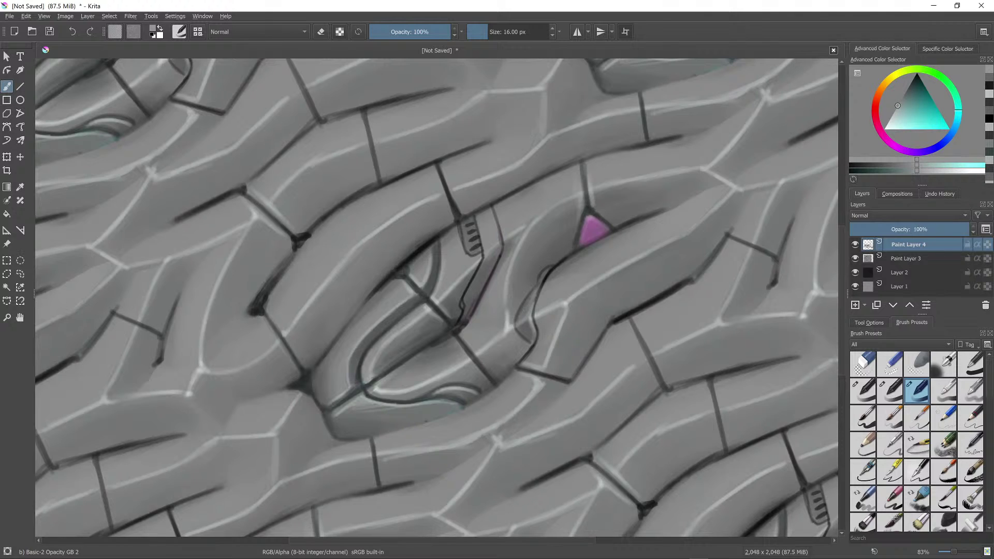
Step: Sample a dark grey and draw three nested curved lines from the winding line's bend up towards the magenta triangle
ctrl+click(560, 262)
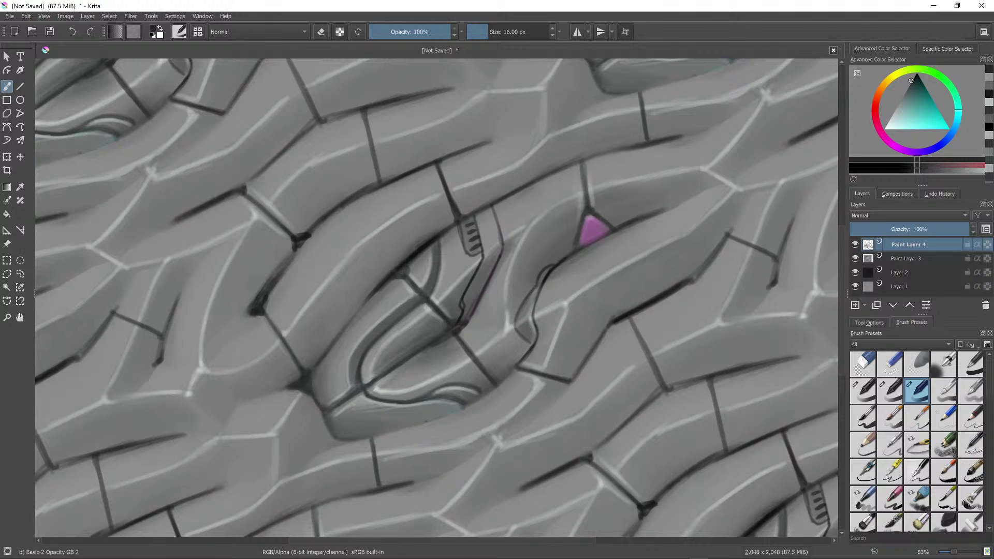
drag(524, 297, 565, 256)
drag(522, 304, 569, 246)
drag(517, 310, 562, 230)
Step: Enlarge the brush to 55 px, sample dark greys and shade softly over the nested curved lines
scroll(583, 229, down, 3)
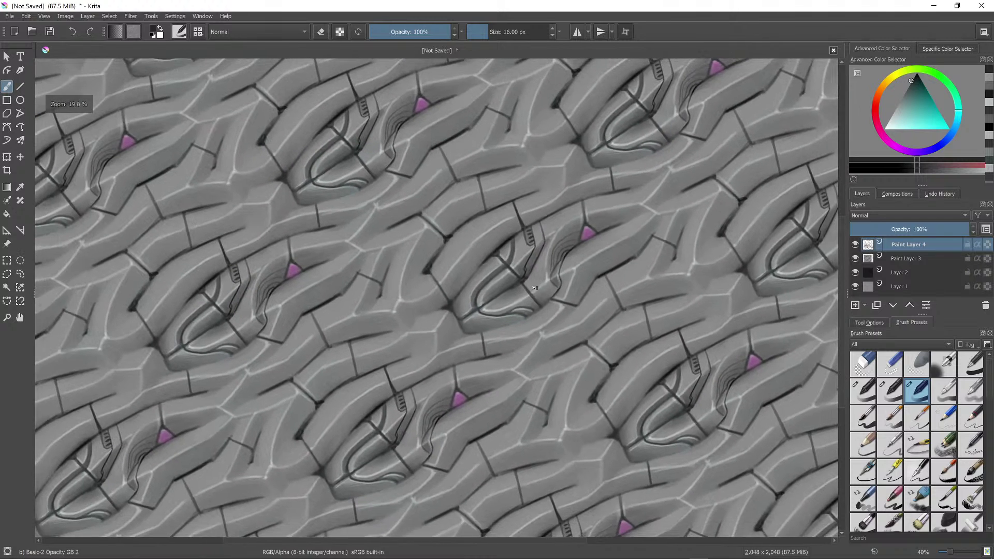
scroll(583, 230, up, 3)
ctrl+click(544, 272)
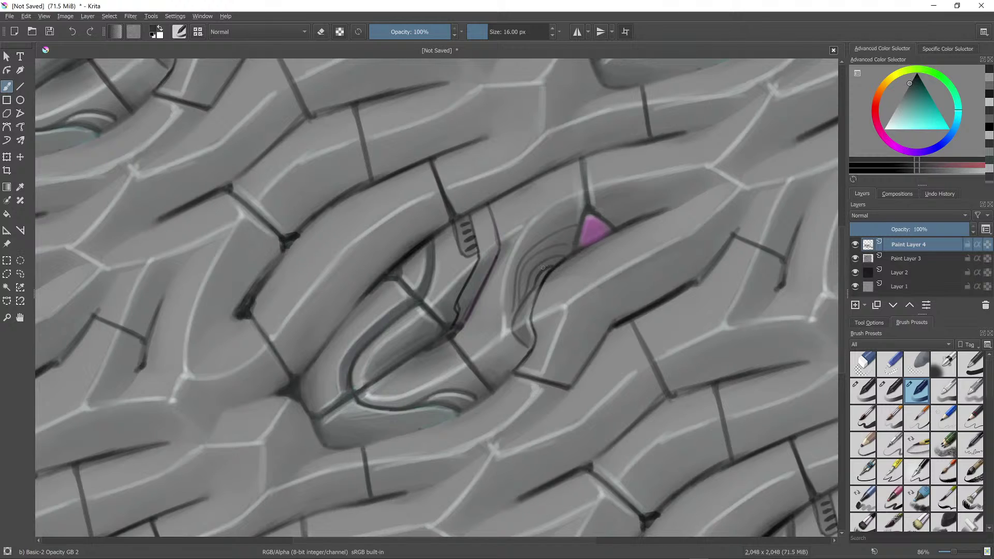
key(bracketright)
key(bracketright)
key(bracketright)
key(bracketright)
key(bracketright)
key(bracketright)
key(bracketright)
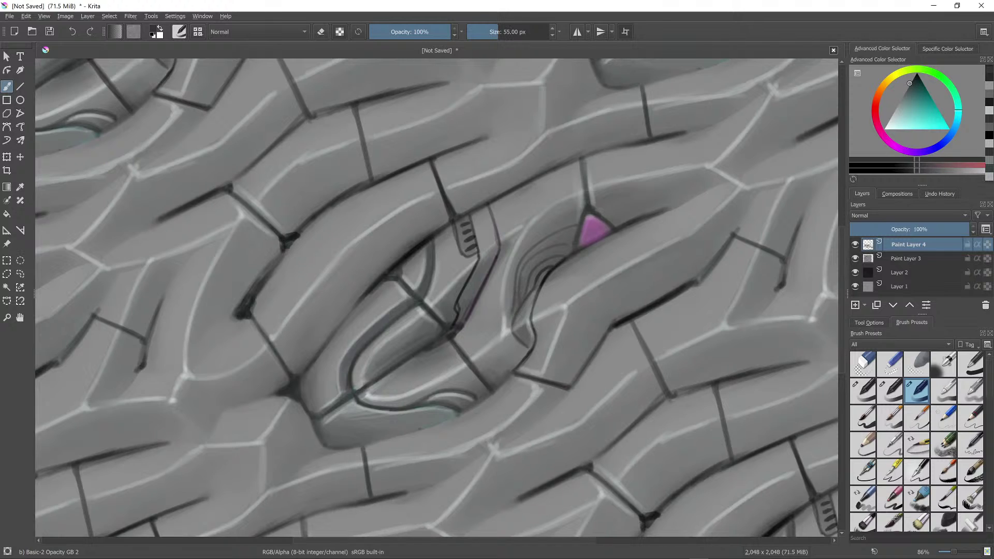
ctrl+click(525, 282)
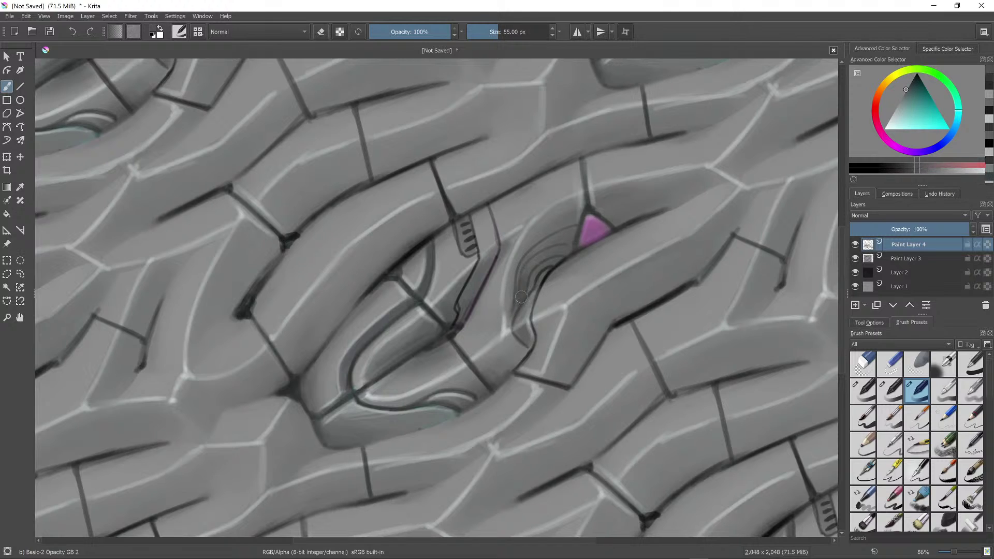
ctrl+click(528, 273)
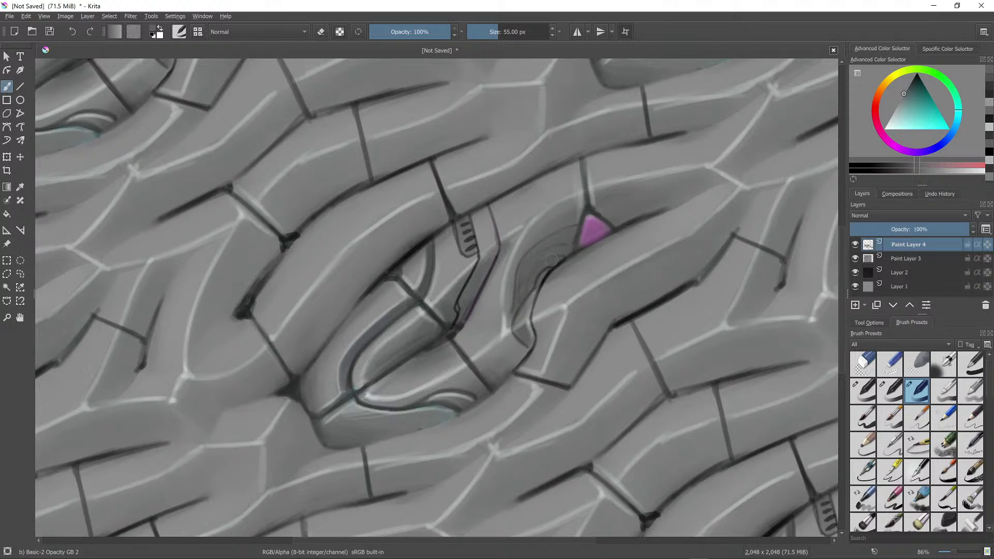
Step: Sample a near-black grey, reduce the brush to 11 px and redraw the nested curved lines crisply over the shading
scroll(577, 226, down, 4)
scroll(577, 227, up, 5)
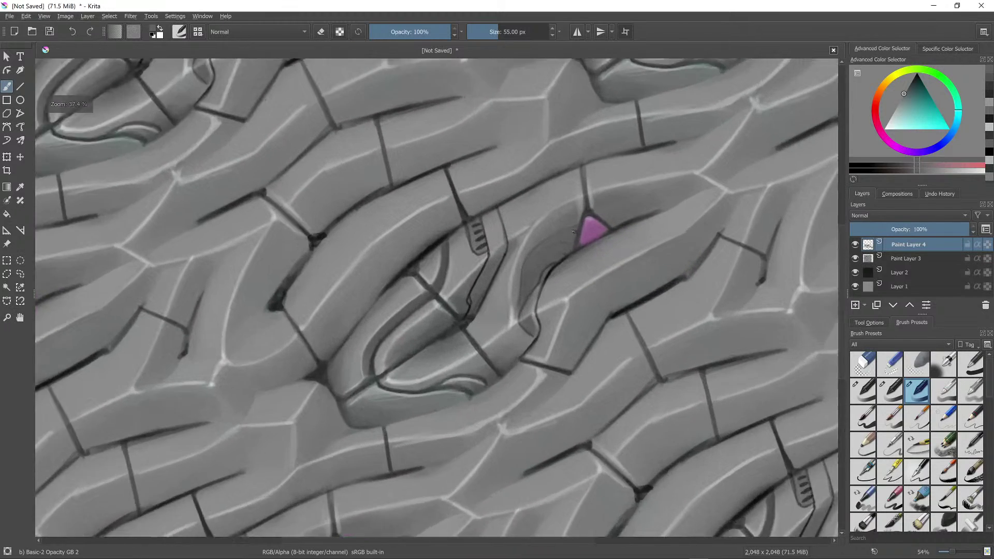
ctrl+click(433, 314)
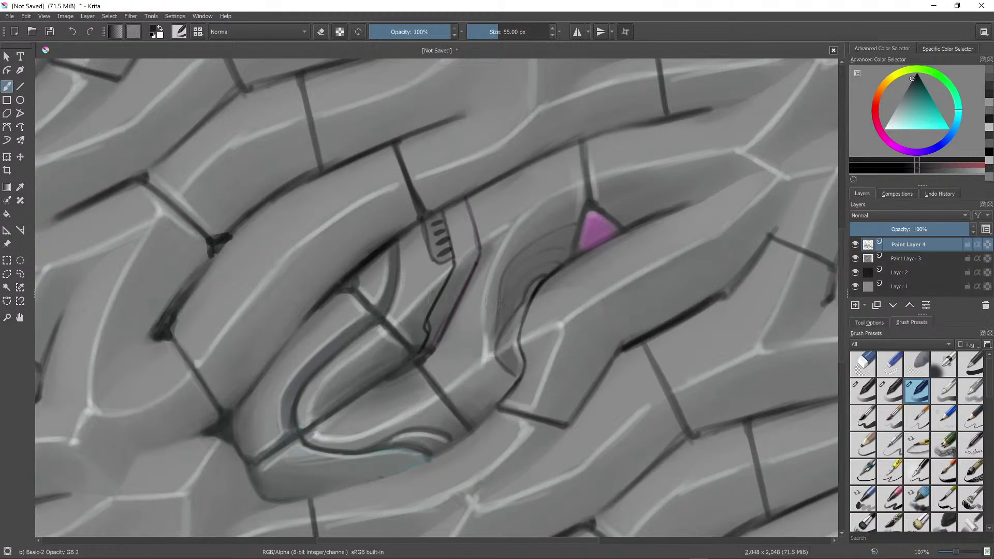
key(bracketleft)
key(bracketleft)
key(bracketleft)
key(bracketleft)
key(bracketleft)
key(bracketleft)
key(bracketleft)
key(bracketleft)
key(bracketleft)
key(bracketleft)
key(bracketleft)
key(bracketleft)
key(bracketleft)
key(bracketleft)
key(bracketleft)
key(bracketleft)
key(bracketleft)
key(bracketleft)
key(bracketleft)
drag(496, 337, 503, 276)
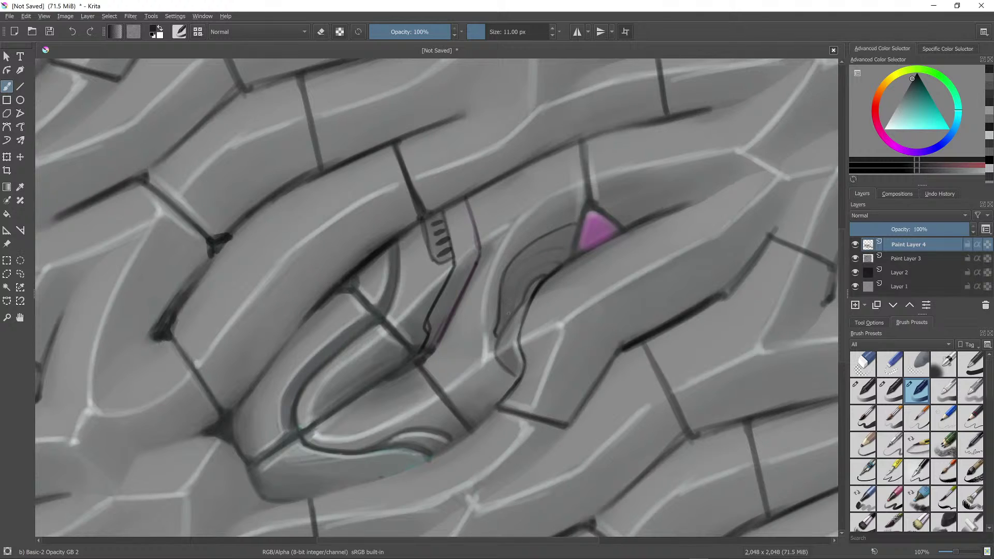
mouse_move(505, 307)
mouse_down()
mouse_move(507, 281)
mouse_move(554, 249)
mouse_up()
Step: Sample a light grey and paint small highlights on the ridges between the nested curved lines
scroll(601, 253, down, 4)
scroll(601, 253, up, 4)
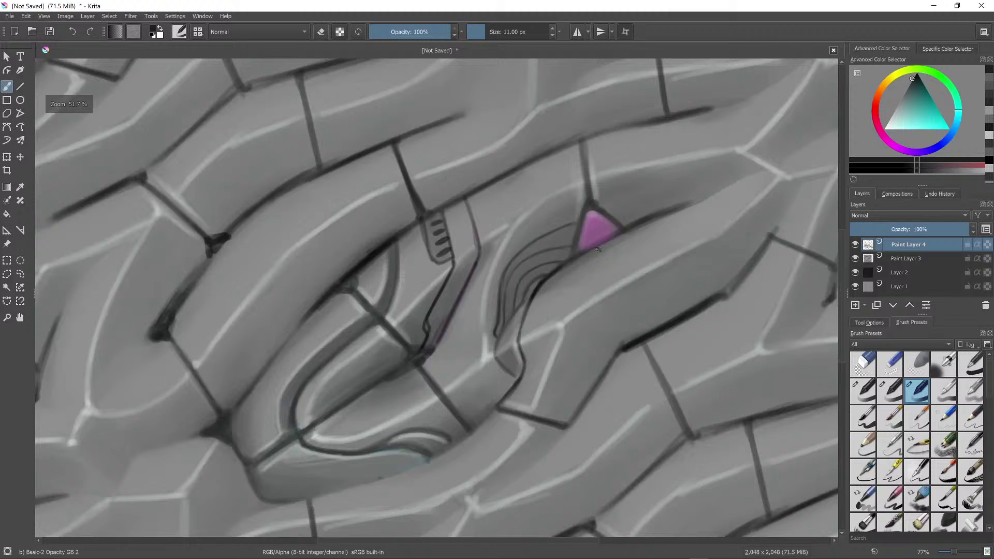
ctrl+click(744, 149)
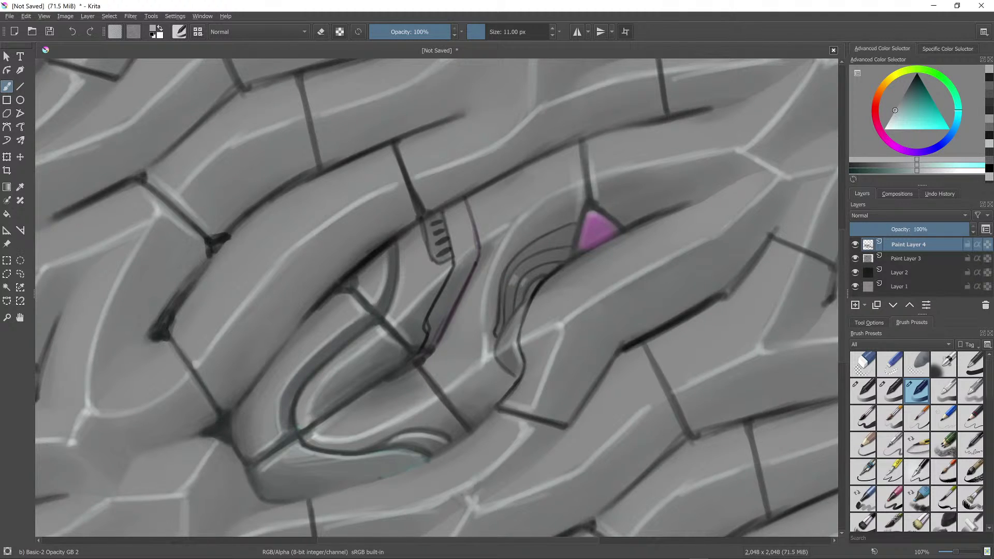
drag(523, 283, 531, 280)
Step: Sample a dark grey, enlarge the brush to 41 px and shade the lower part of the nested ridges
scroll(595, 232, down, 6)
scroll(601, 237, up, 6)
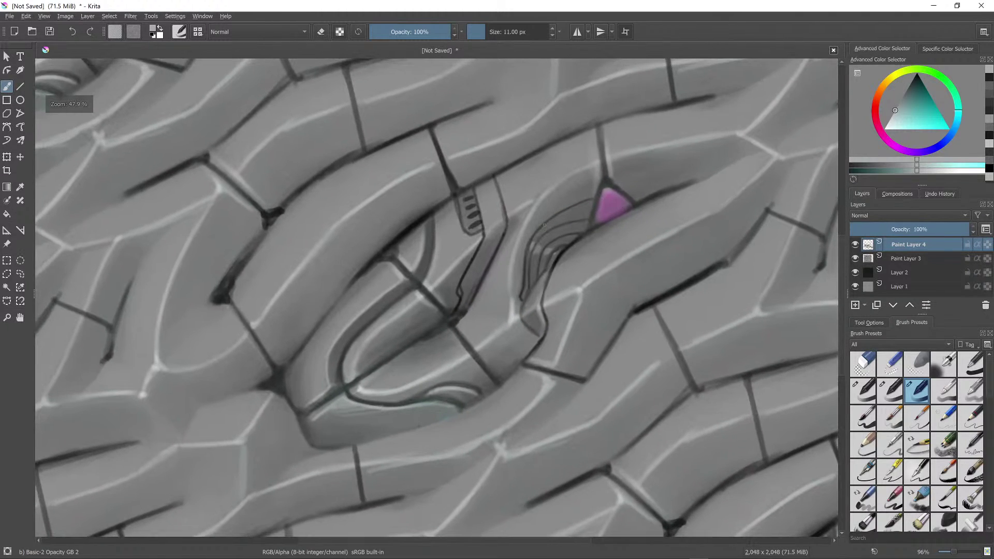
ctrl+click(570, 243)
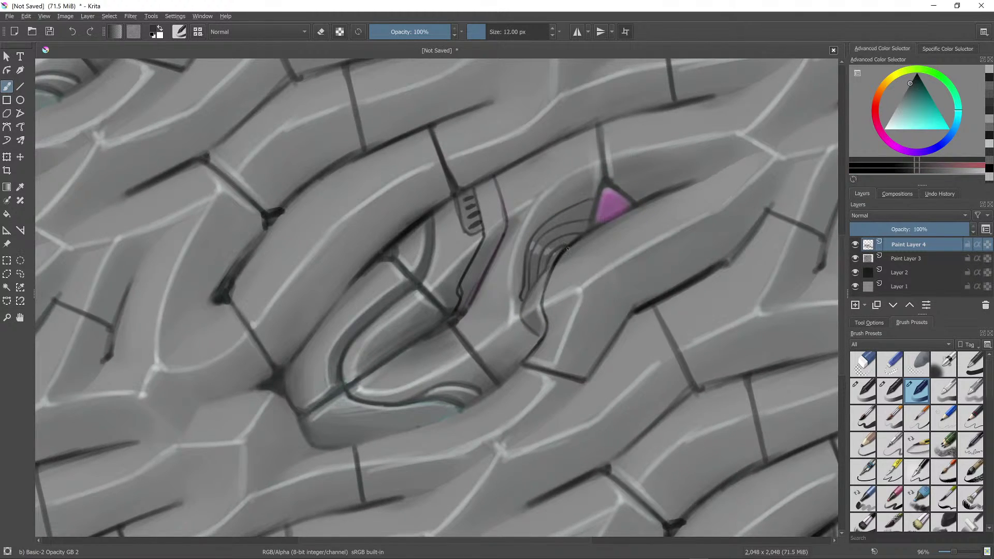
key(bracketright)
key(bracketright)
key(bracketright)
key(bracketright)
key(bracketright)
key(bracketright)
key(bracketright)
key(bracketright)
key(bracketright)
key(bracketright)
key(bracketright)
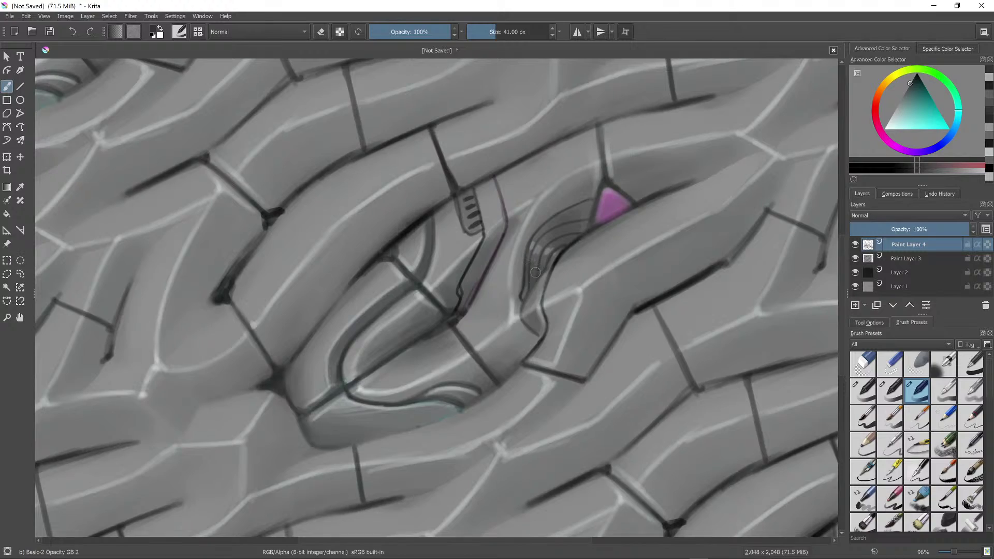
scroll(543, 280, down, 3)
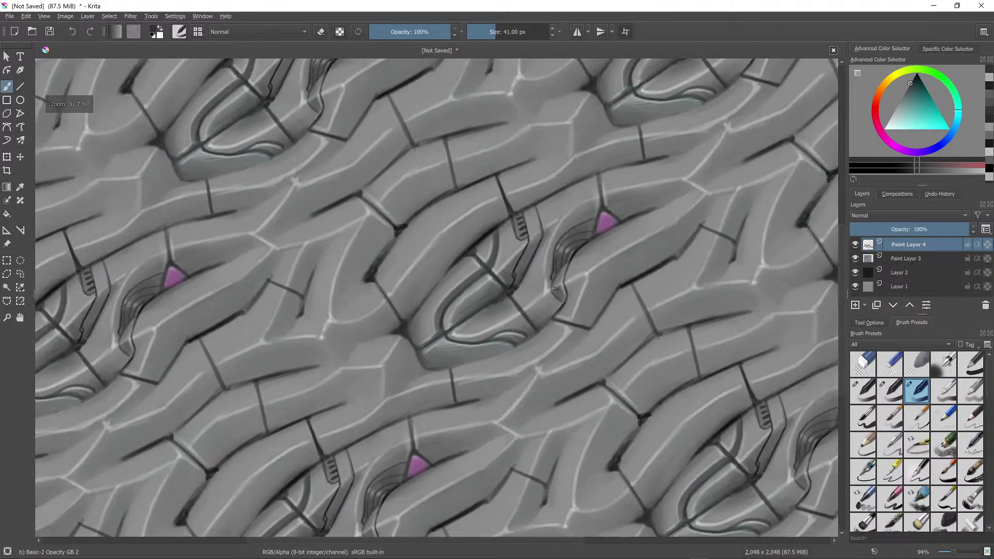
Step: Sample a near-black grey, reduce the brush to 20 px and paint three short notches along the ridge's lower edge beside the magenta accent
scroll(556, 289, down, 3)
scroll(654, 218, up, 5)
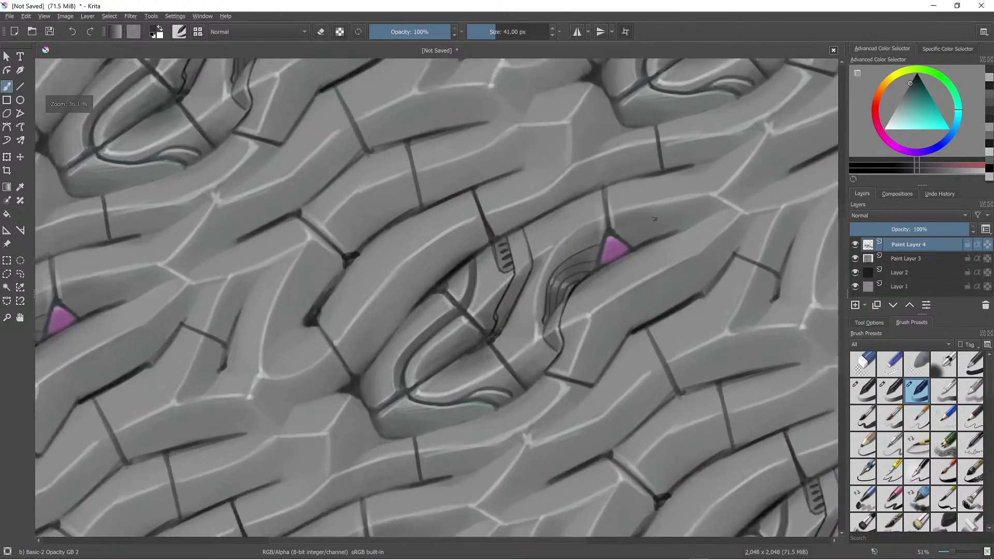
scroll(621, 273, up, 2)
ctrl+click(581, 281)
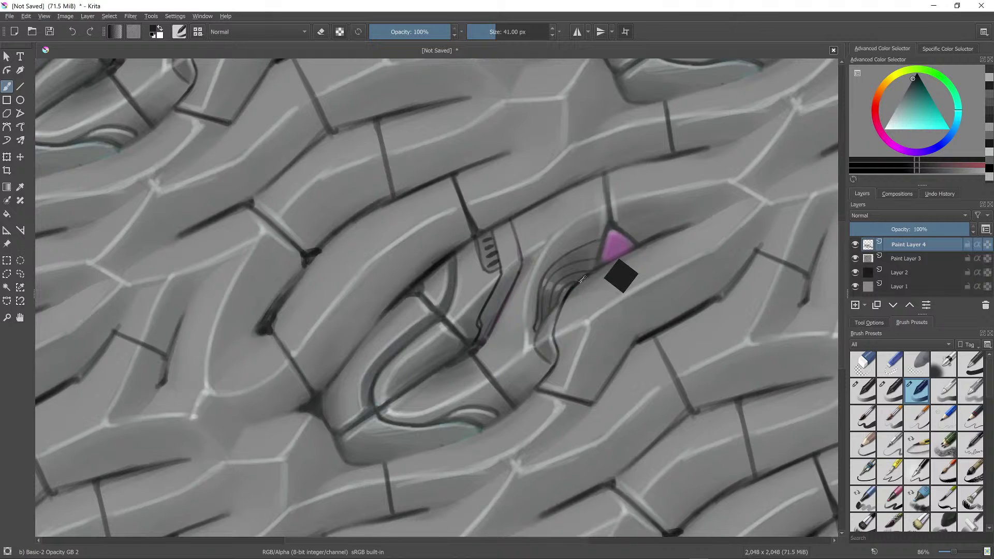
ctrl+click(574, 287)
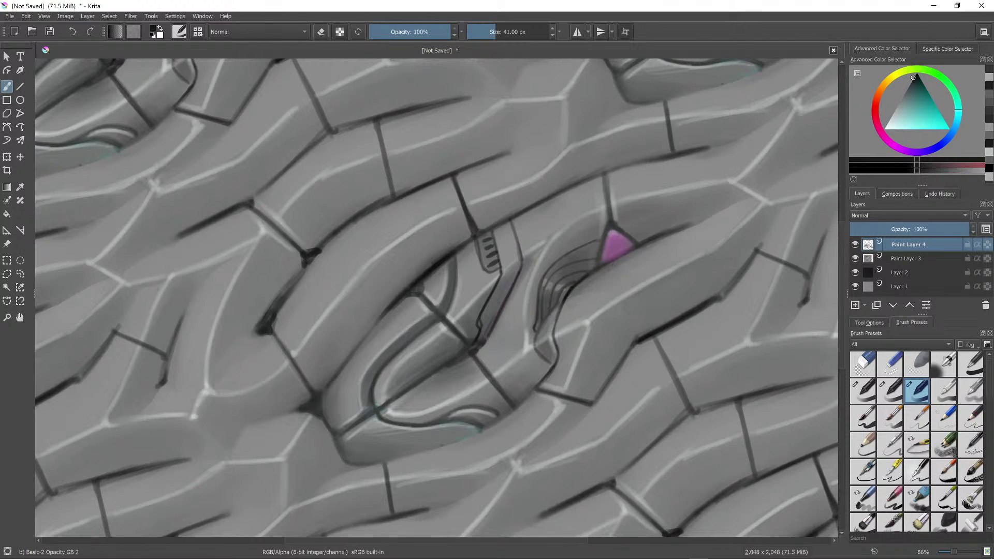
key([)
key([)
key([)
key([)
key([)
key([)
key([)
key([)
mouse_move(684, 314)
mouse_down()
mouse_move(678, 301)
mouse_move(707, 299)
mouse_move(705, 288)
mouse_move(697, 305)
mouse_up()
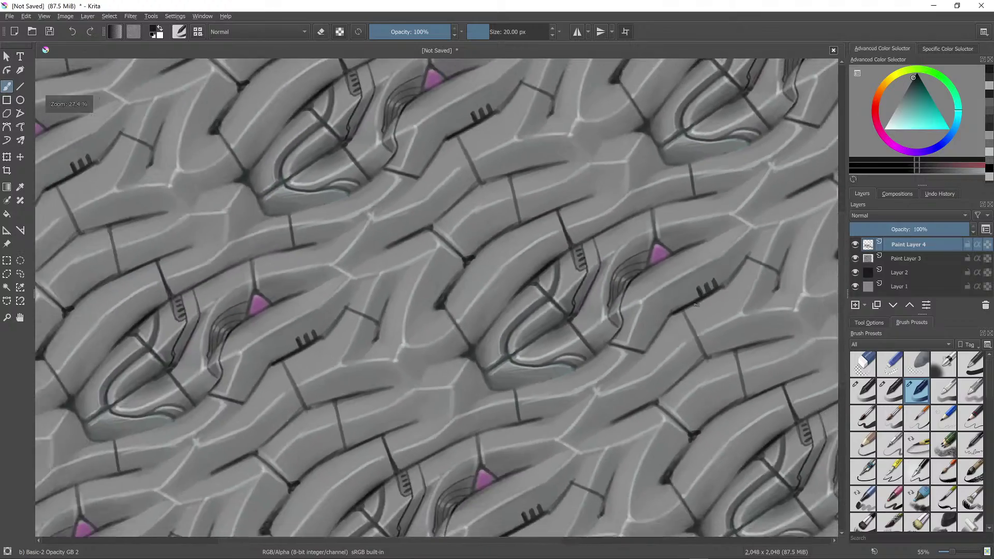
Step: Add a new paint layer, enlarge the brush to 201 px and darken the stones left of the nested curved ridges
scroll(696, 304, down, 6)
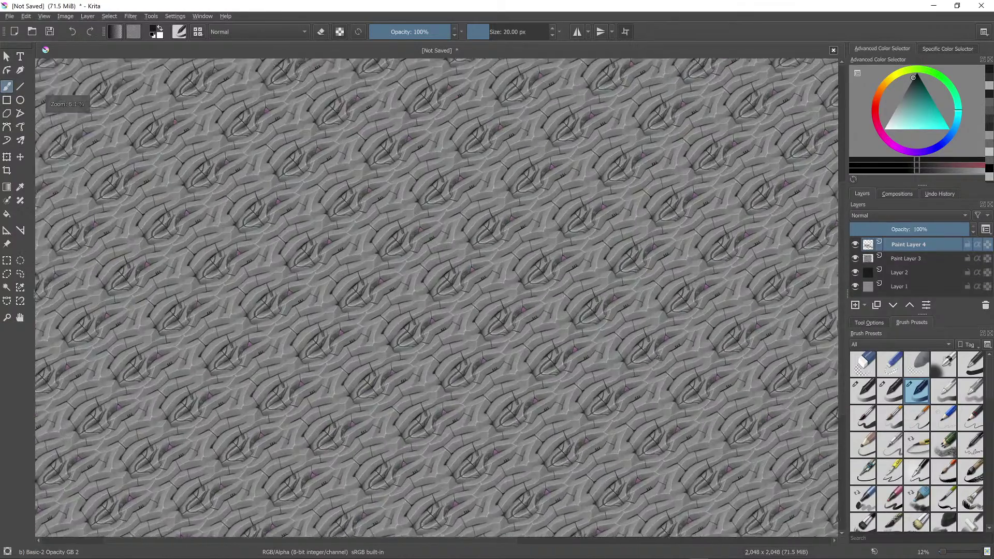
scroll(659, 357, up, 4)
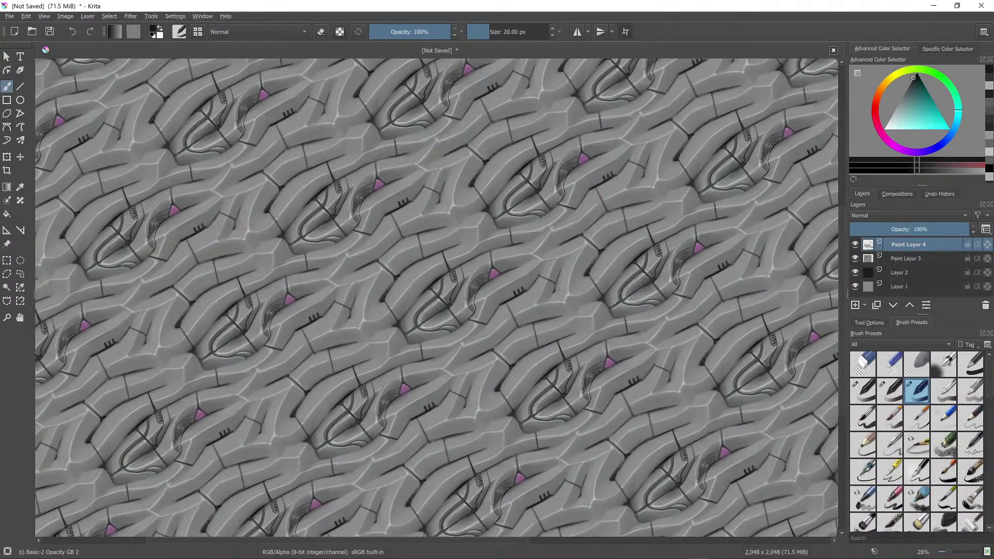
key(bracketright)
click(855, 305)
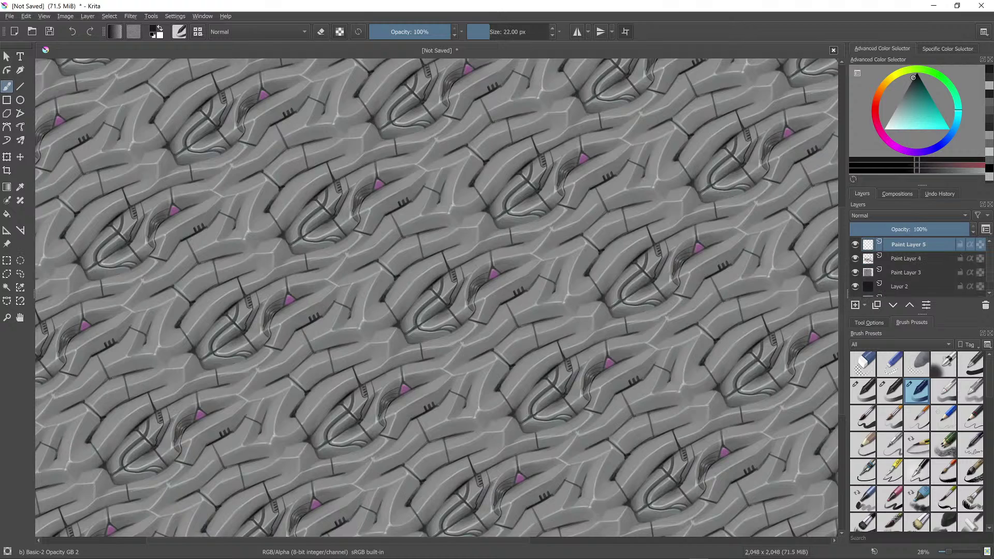
key(bracketright)
key(bracketright)
key(bracketright)
key(bracketright)
key(bracketright)
key(bracketright)
key(bracketright)
key(bracketright)
key(bracketright)
key(bracketright)
key(bracketright)
key(bracketright)
key(bracketright)
key(bracketright)
key(bracketright)
key(bracketright)
key(bracketright)
key(bracketright)
key(bracketright)
key(bracketright)
mouse_move(356, 314)
mouse_down()
mouse_move(370, 283)
mouse_move(382, 297)
mouse_move(385, 272)
mouse_move(341, 284)
mouse_move(341, 295)
mouse_move(366, 319)
mouse_move(377, 323)
mouse_move(385, 311)
mouse_move(390, 322)
mouse_up()
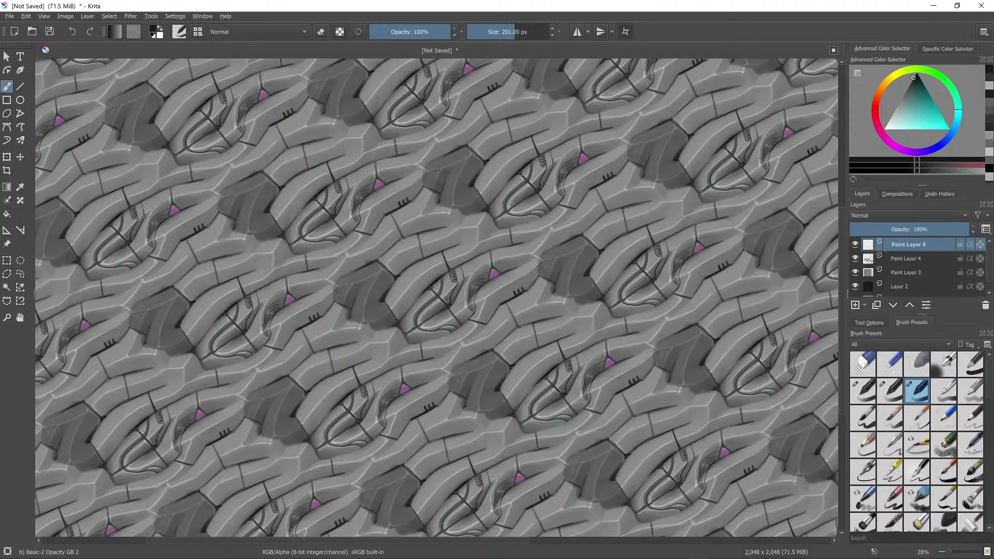
Step: Try to extend the broad dark shading across the neighbouring stones above the nested ridges
mouse_move(314, 258)
mouse_down()
mouse_move(328, 257)
mouse_move(322, 269)
mouse_move(337, 279)
mouse_move(343, 251)
mouse_move(320, 291)
mouse_move(321, 275)
mouse_move(331, 295)
mouse_move(345, 246)
mouse_move(357, 260)
mouse_move(350, 251)
mouse_move(343, 274)
mouse_up()
Step: Reduce the brush to 90 px, sample dark greys and deepen the folds and edges of the darkened stone patch
key(bracketleft)
key(bracketleft)
key(bracketleft)
key(bracketleft)
key(bracketleft)
key(bracketleft)
key(bracketleft)
key(bracketleft)
key(bracketleft)
key(bracketleft)
key(bracketleft)
key(bracketleft)
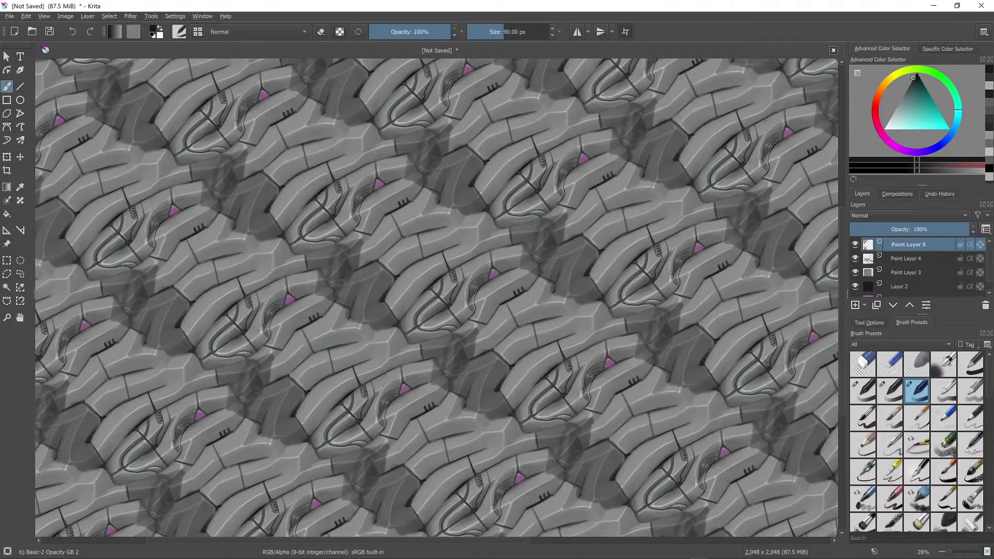
drag(424, 289, 389, 329)
scroll(388, 331, down, 3)
scroll(480, 268, up, 5)
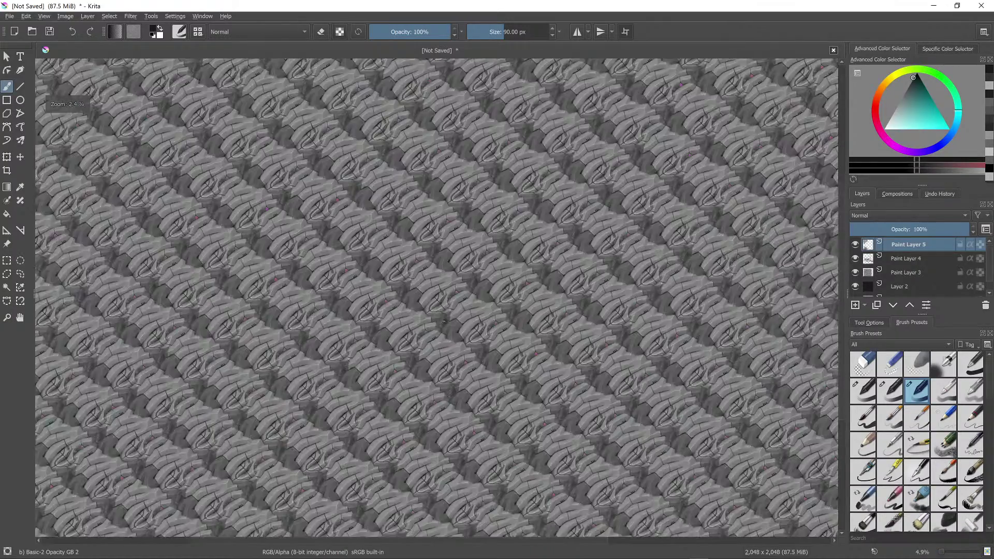
scroll(481, 269, up, 4)
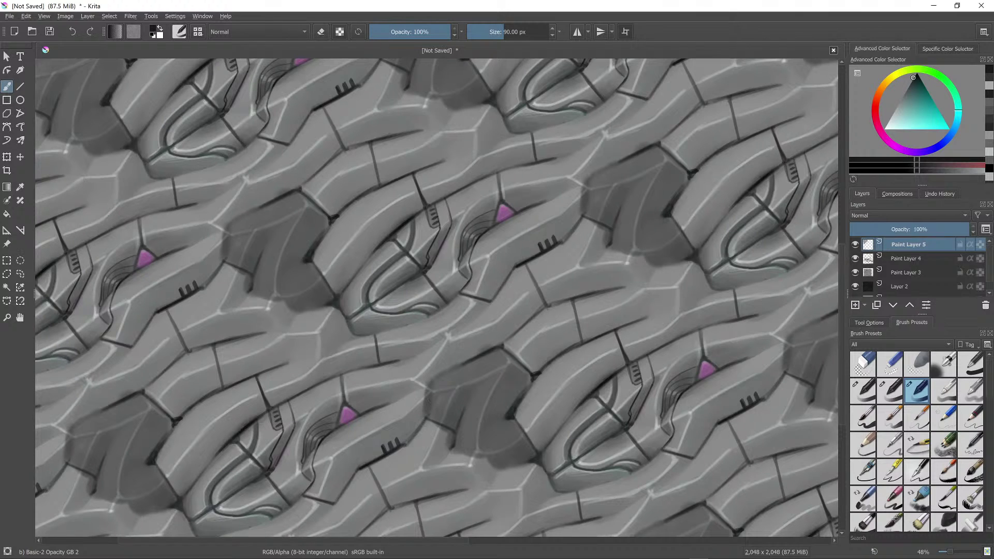
mouse_move(519, 388)
mouse_down()
mouse_move(502, 420)
mouse_move(522, 386)
mouse_move(510, 422)
mouse_up()
ctrl+click(503, 415)
ctrl+click(456, 422)
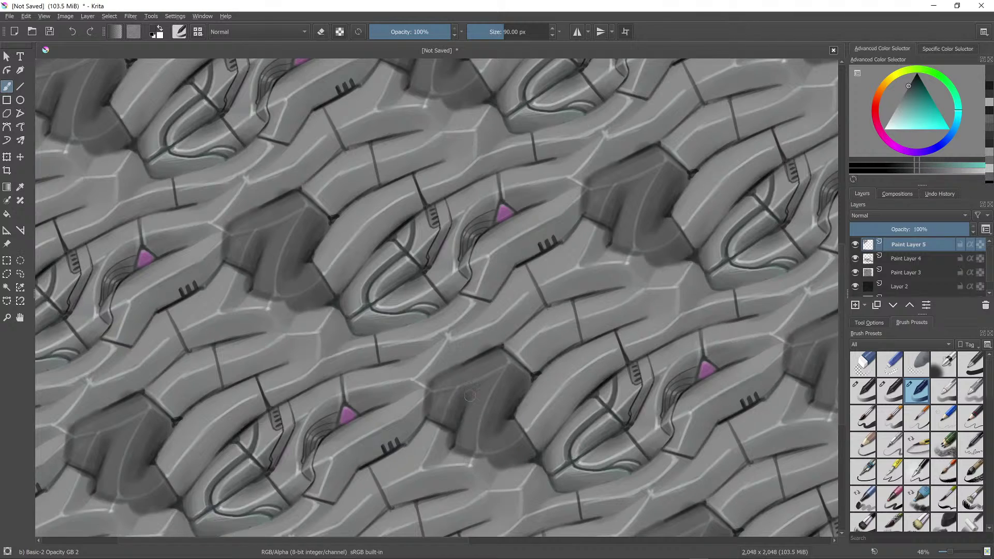
ctrl+click(515, 409)
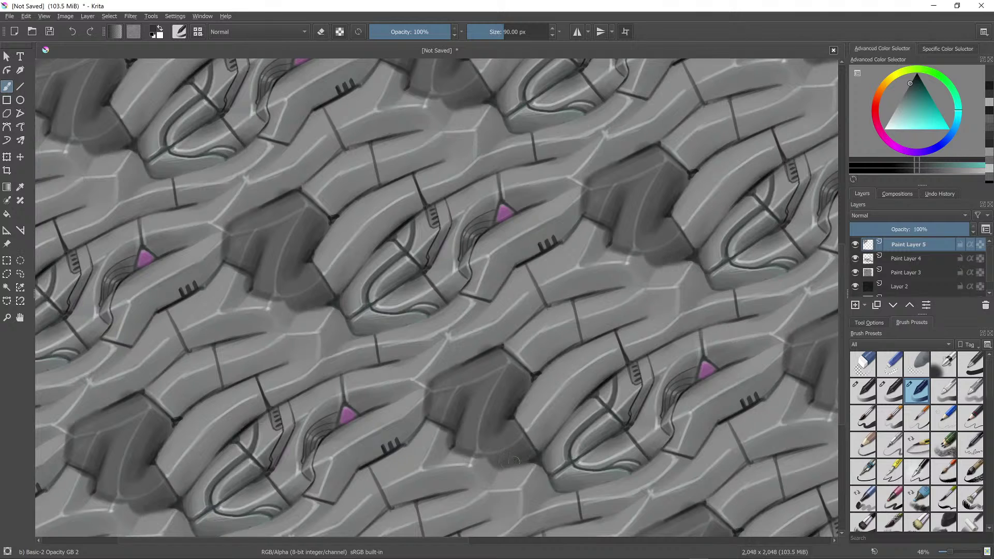
Step: Sample a medium-dark grey and dab soft round spots across the lighter stones around the nested ridges
scroll(512, 456, down, 2)
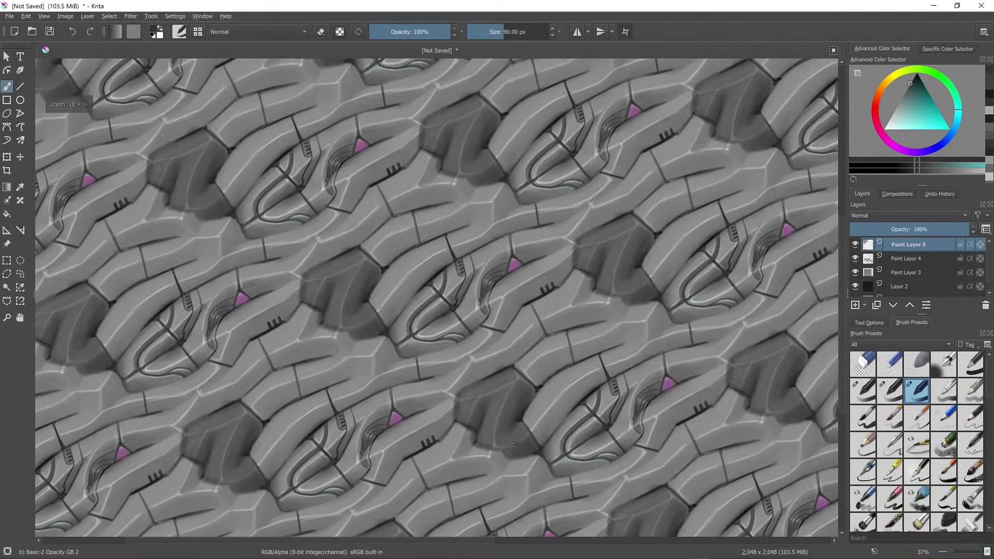
ctrl+click(502, 365)
ctrl+click(501, 364)
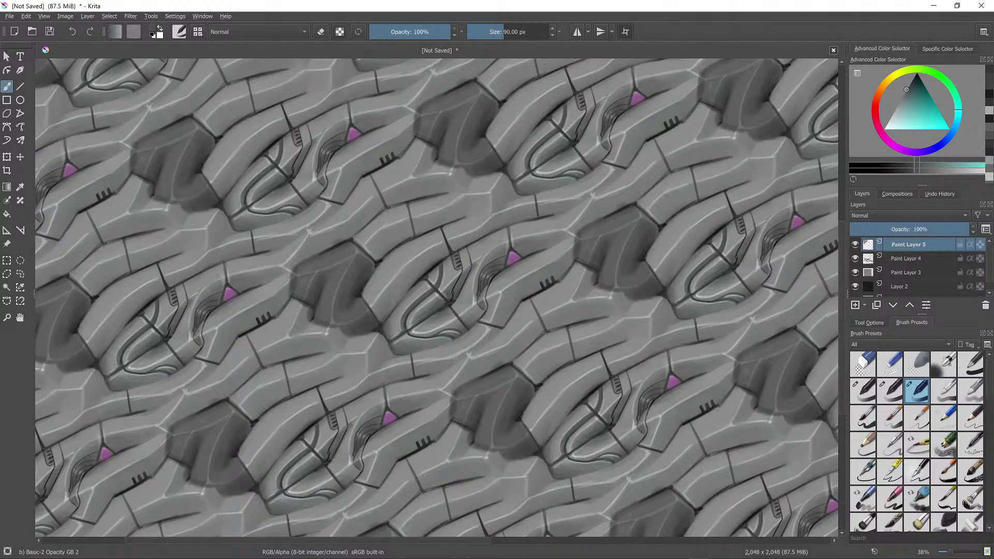
click(503, 358)
click(526, 339)
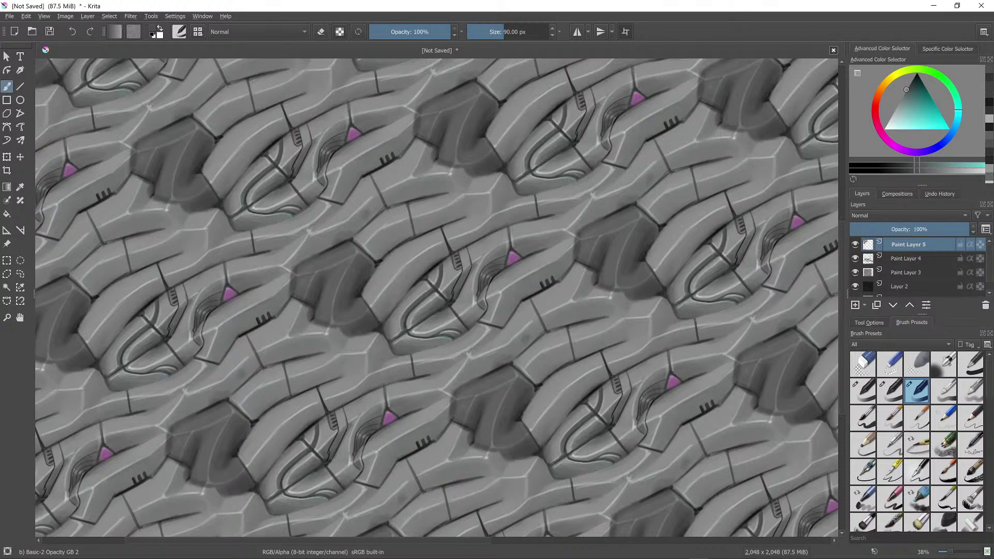
click(555, 299)
click(570, 302)
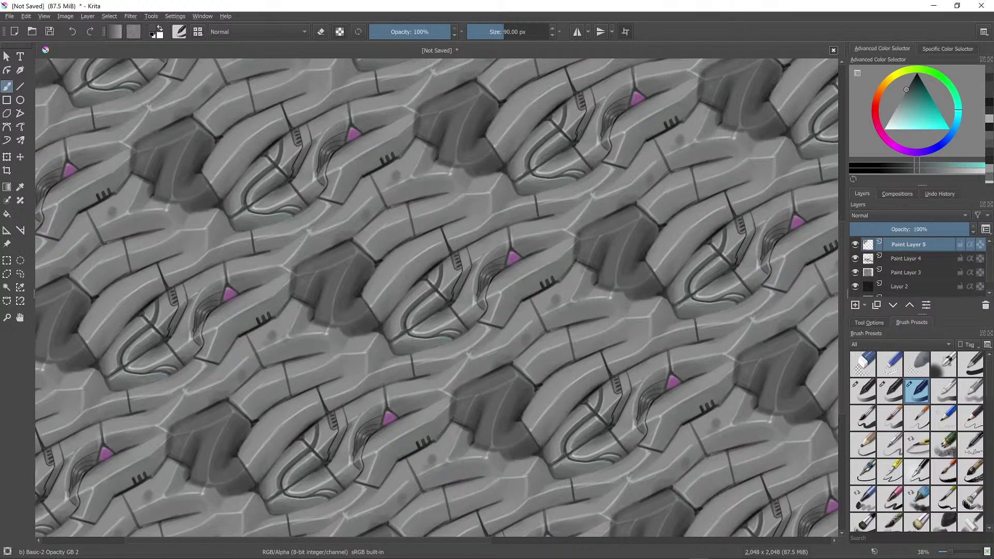
drag(542, 234, 552, 233)
click(567, 225)
click(559, 256)
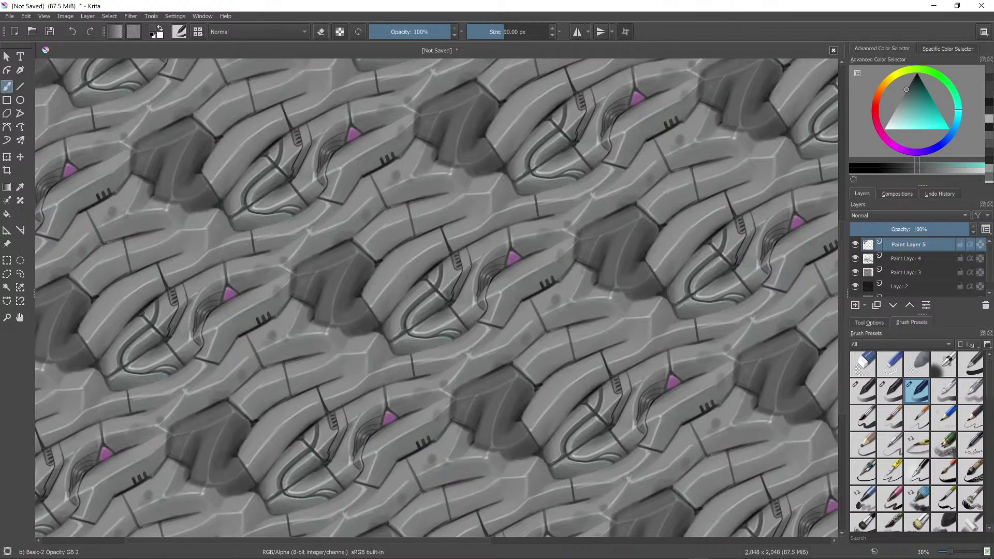
click(516, 283)
click(530, 273)
click(472, 231)
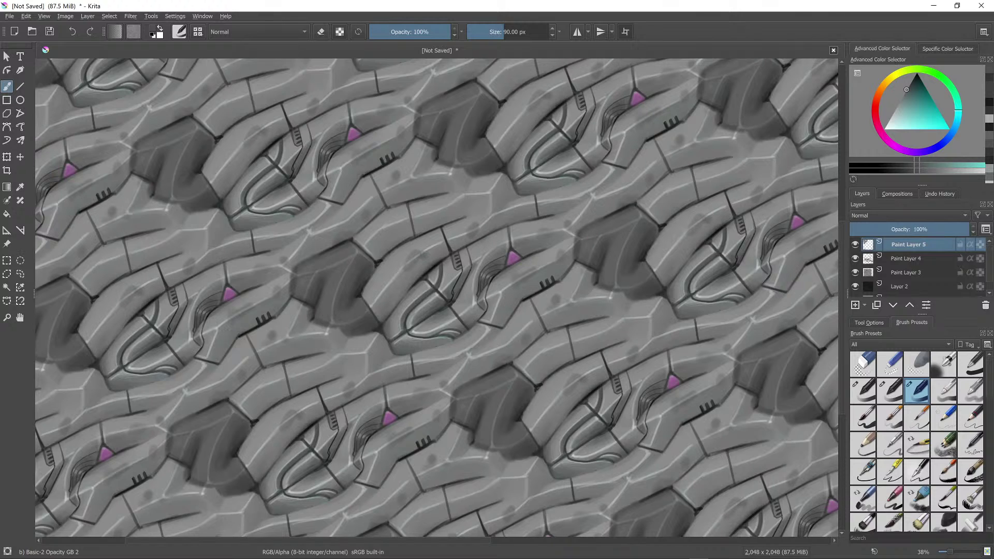
click(373, 305)
click(383, 288)
Step: Sample a near-black grey, deepen the inside of the dark patch and dab more spots along the stones above
ctrl+click(378, 264)
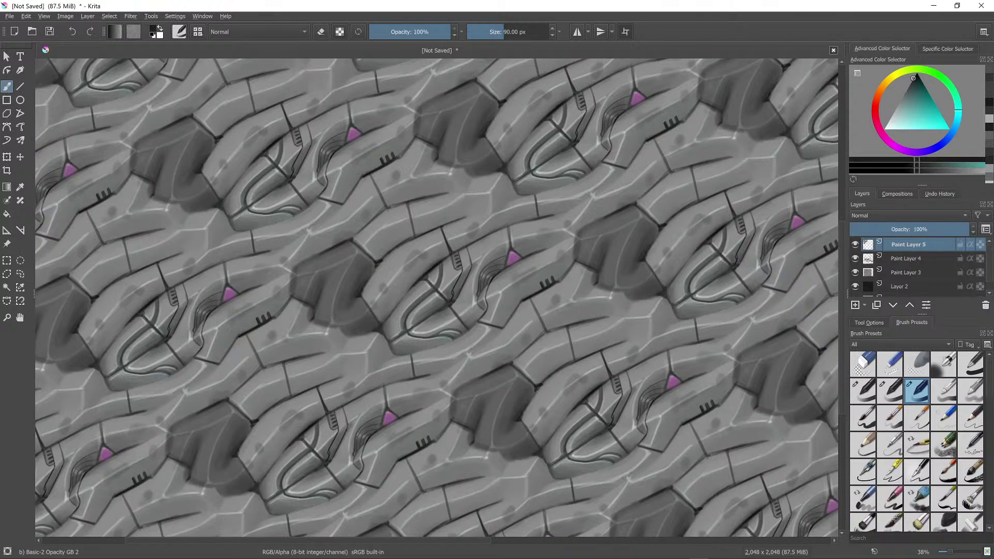
drag(362, 267, 359, 288)
click(366, 269)
click(385, 238)
click(385, 238)
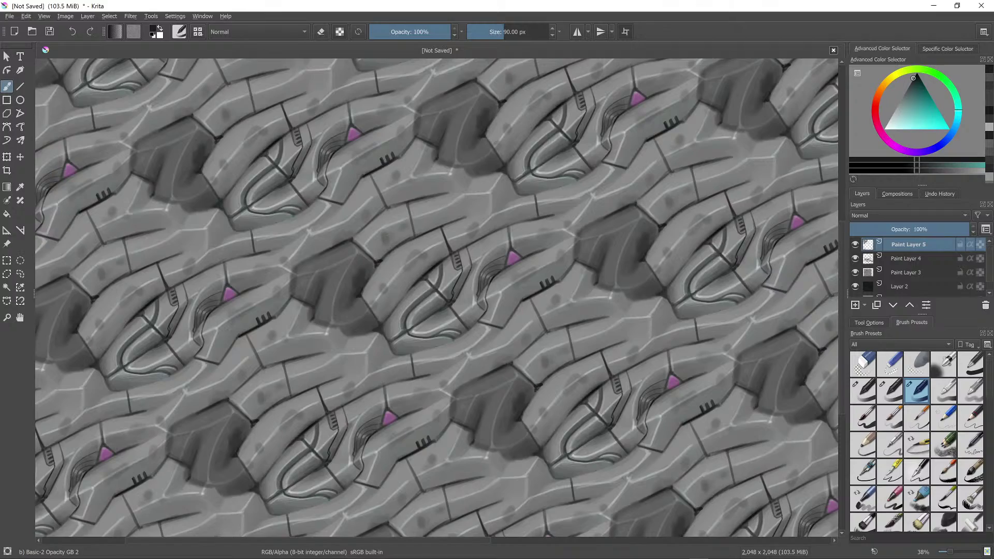
click(413, 223)
click(409, 224)
drag(439, 218, 467, 212)
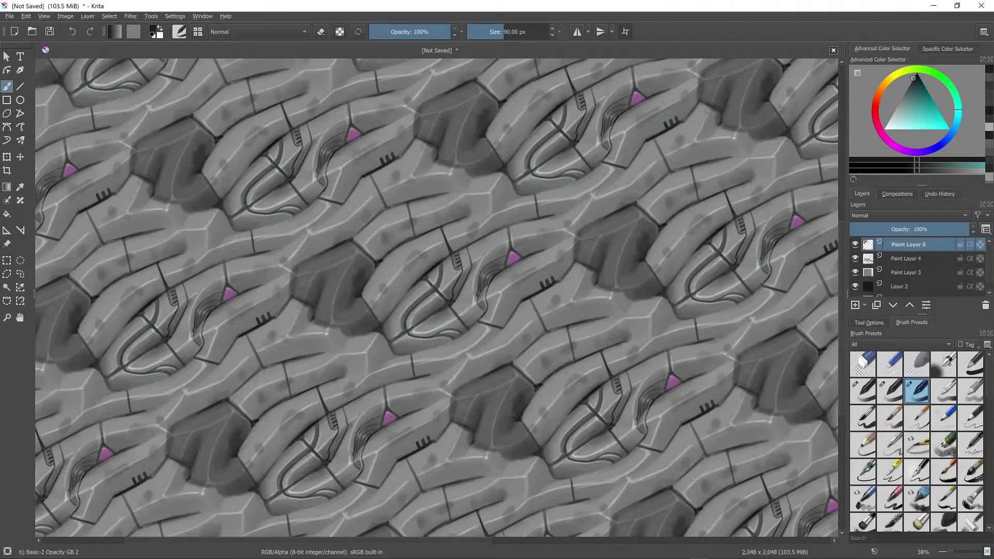
Step: Undo the last dab, reduce the brush to 20 px and draw irregular dark outlines around the spots to form chipped pits
scroll(537, 296, down, 5)
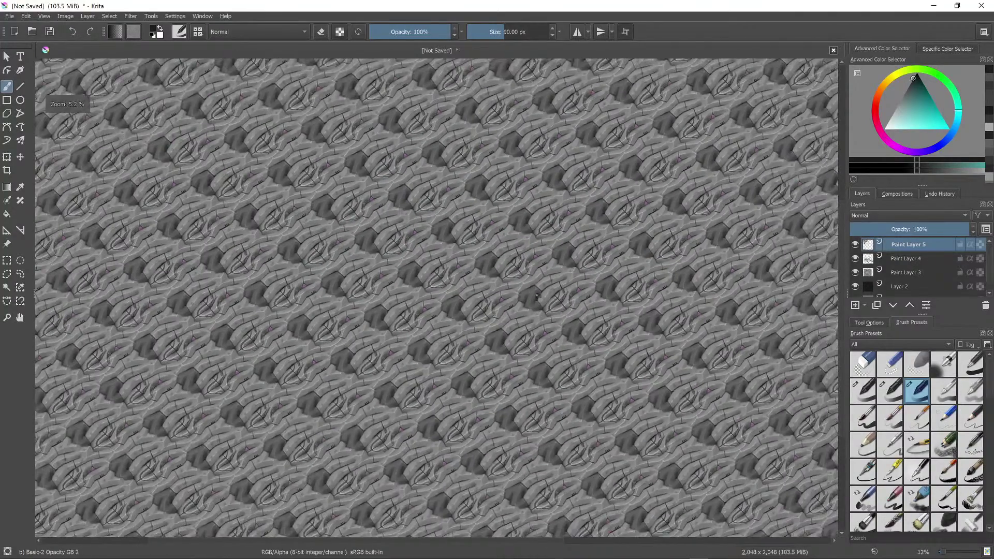
scroll(538, 296, up, 7)
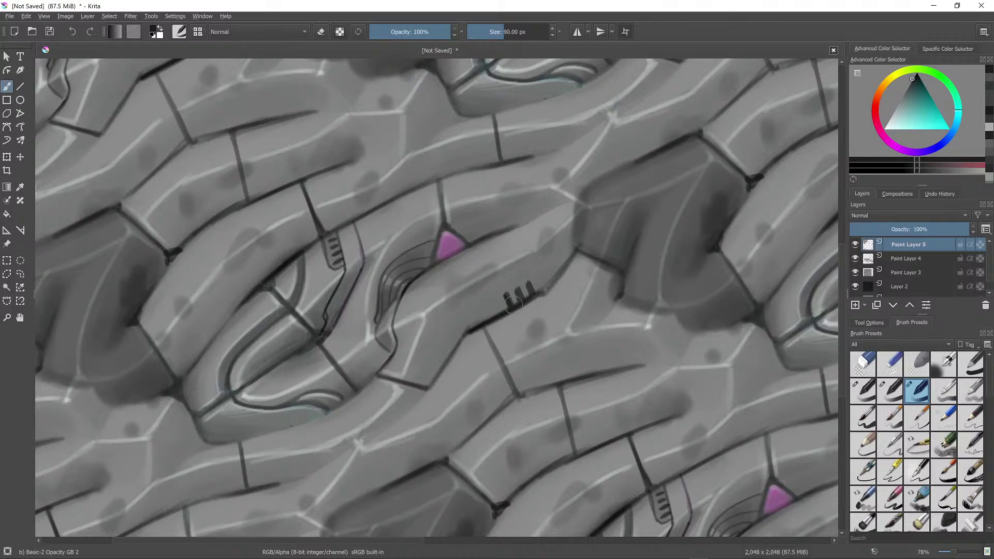
key(ctrl+z)
key(bracketleft)
key(bracketleft)
key(bracketleft)
key(bracketleft)
key(bracketleft)
key(bracketleft)
key(bracketleft)
key(bracketleft)
key(bracketleft)
key(bracketleft)
key(bracketleft)
key(bracketleft)
key(bracketleft)
key(bracketleft)
key(bracketleft)
key(bracketleft)
key(bracketleft)
key(bracketleft)
key(bracketleft)
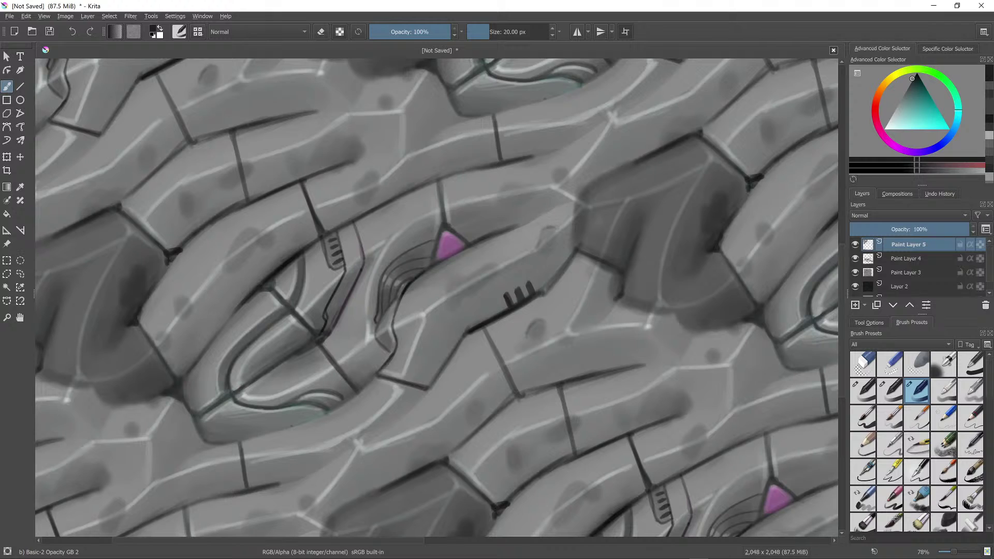
drag(458, 277, 492, 261)
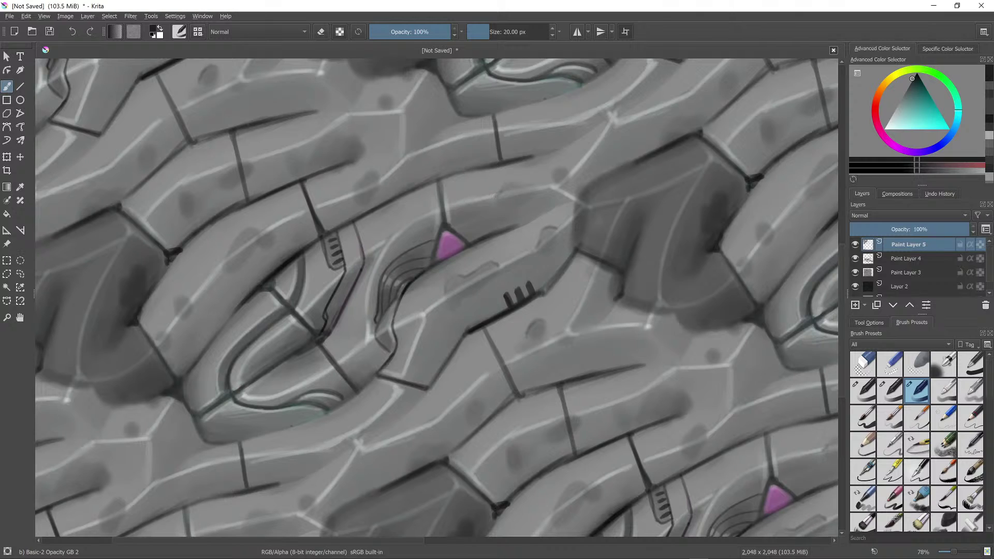
mouse_move(509, 184)
mouse_down()
mouse_move(571, 172)
mouse_move(565, 192)
mouse_up()
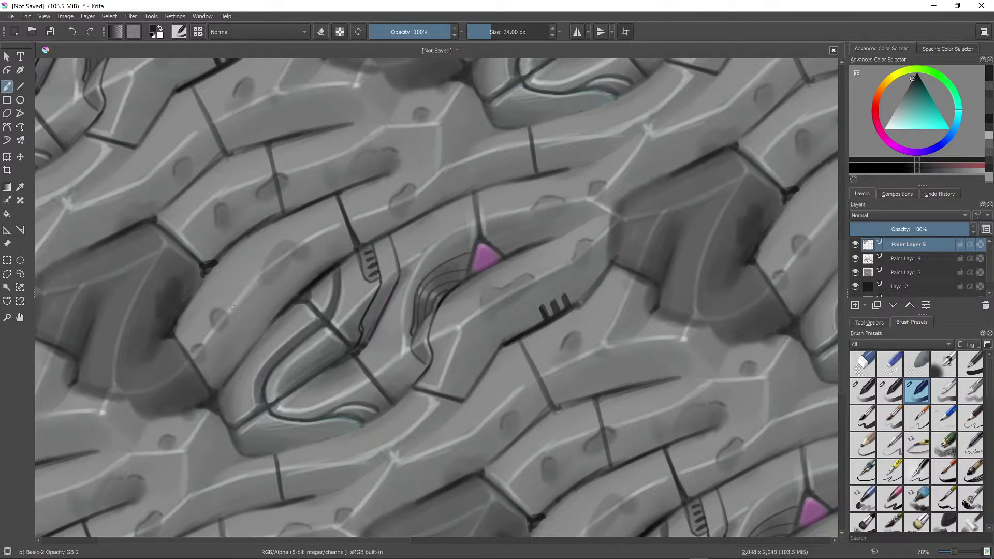
Step: Sample a light grey, reduce the brush to 10 px and add thin highlights along the rims of the pits
ctrl+click(243, 318)
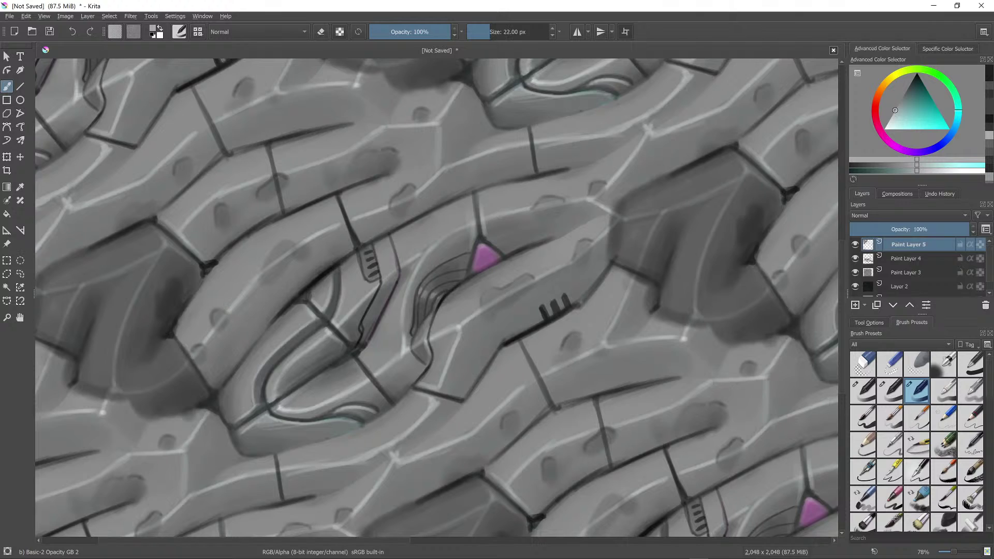
key(bracketleft)
key(bracketleft)
key(bracketleft)
key(bracketleft)
key(bracketleft)
key(bracketleft)
key(bracketleft)
key(bracketleft)
key(bracketleft)
drag(216, 311, 211, 323)
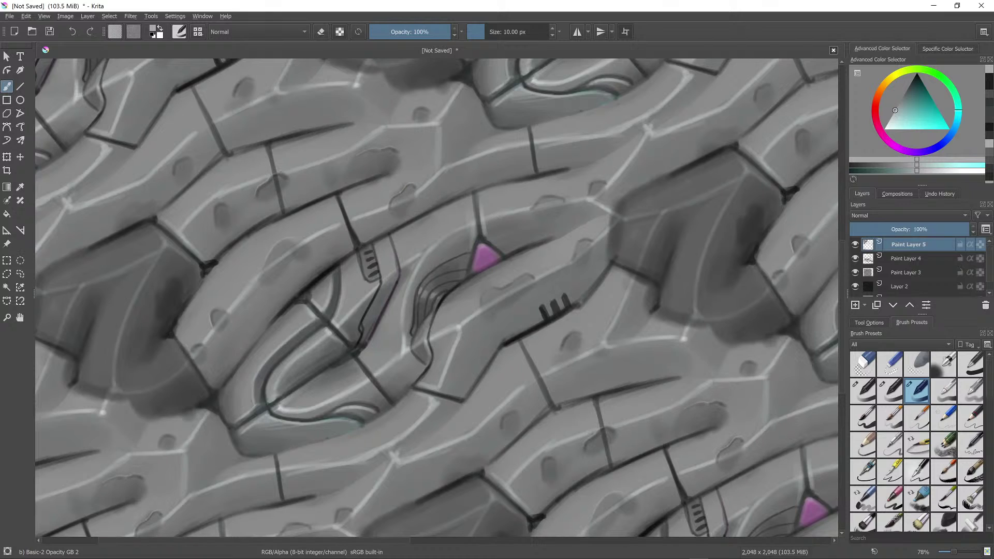
Step: Sample a near-black grey and draw fine cracks branching from the short seam across the stone above the nested ridges
ctrl+click(206, 265)
mouse_move(275, 176)
mouse_down()
mouse_move(281, 201)
mouse_move(269, 154)
mouse_move(274, 177)
mouse_up()
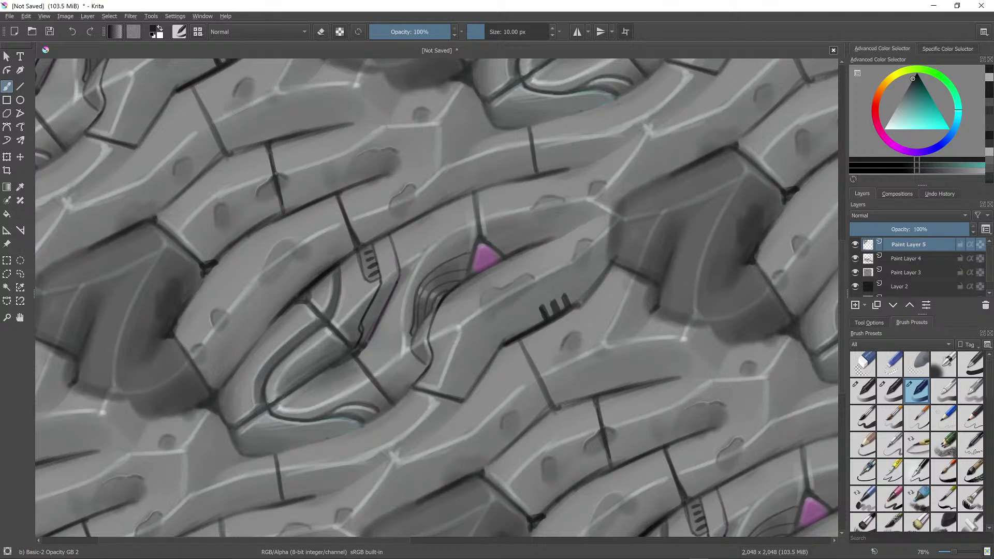
drag(277, 167, 287, 139)
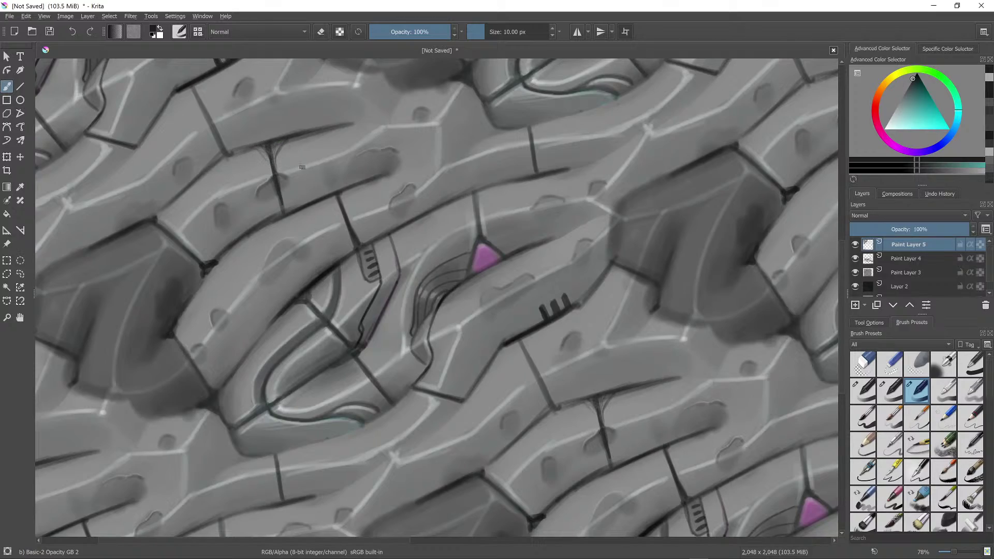
Step: Check the tiling at several zoom levels and add another paint layer on top of the stack
scroll(303, 167, down, 6)
scroll(498, 305, up, 3)
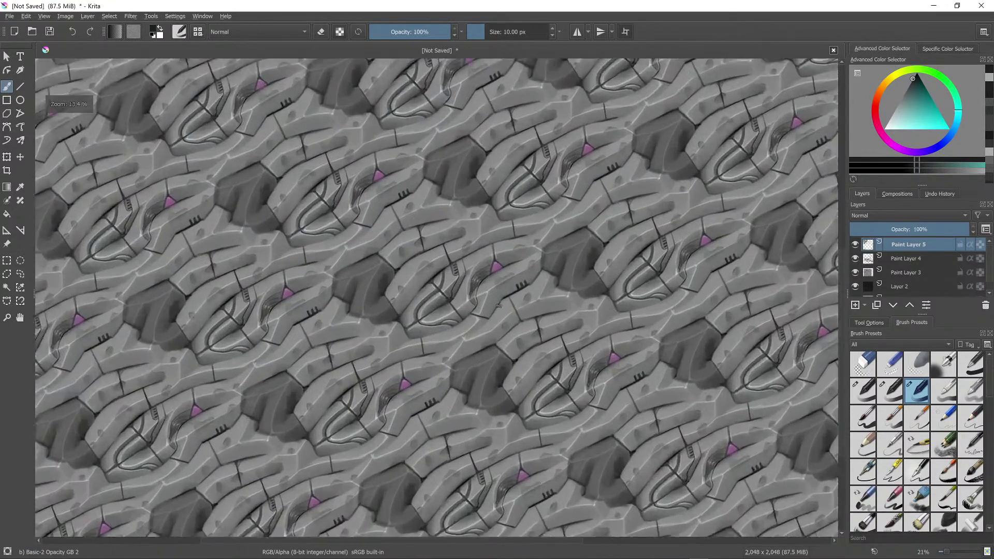
scroll(498, 306, up, 2)
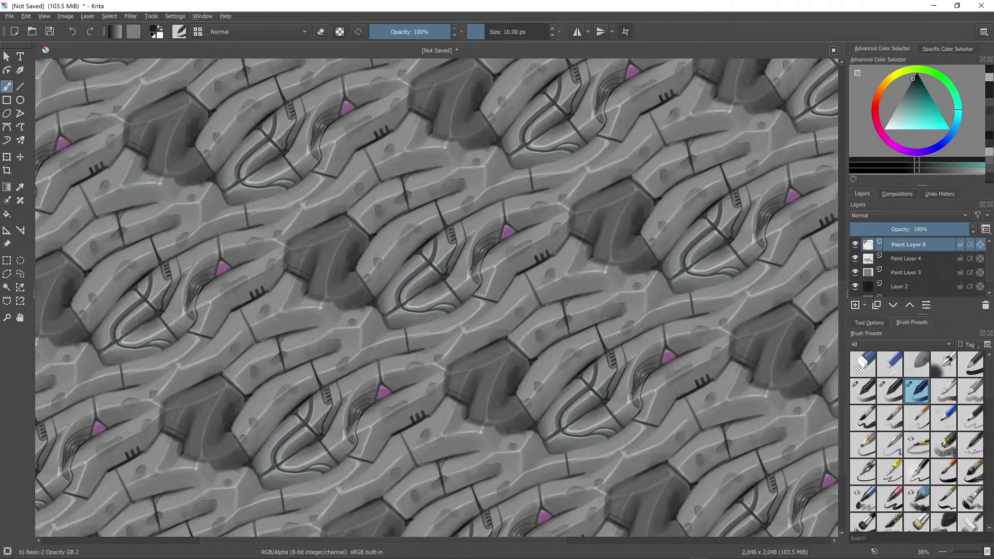
scroll(321, 171, down, 3)
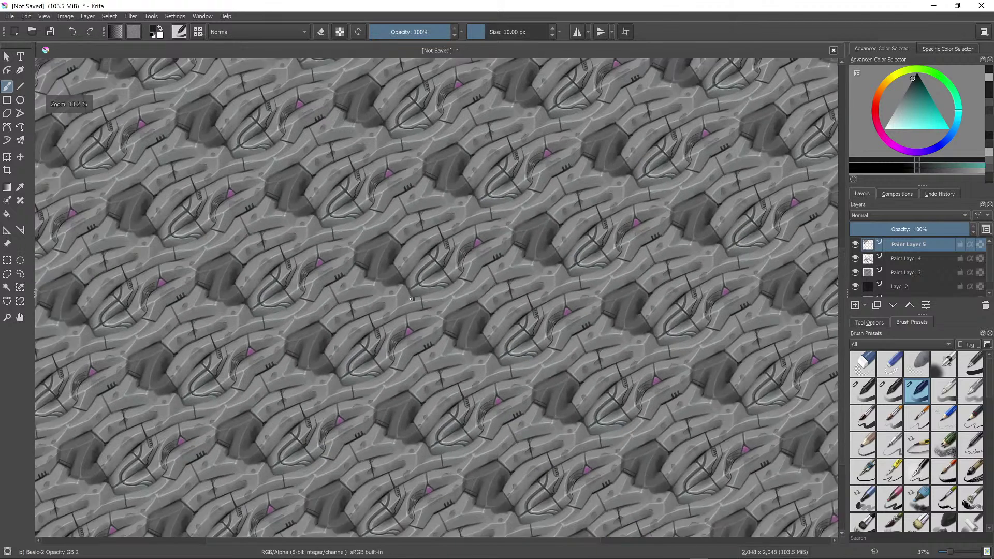
click(856, 305)
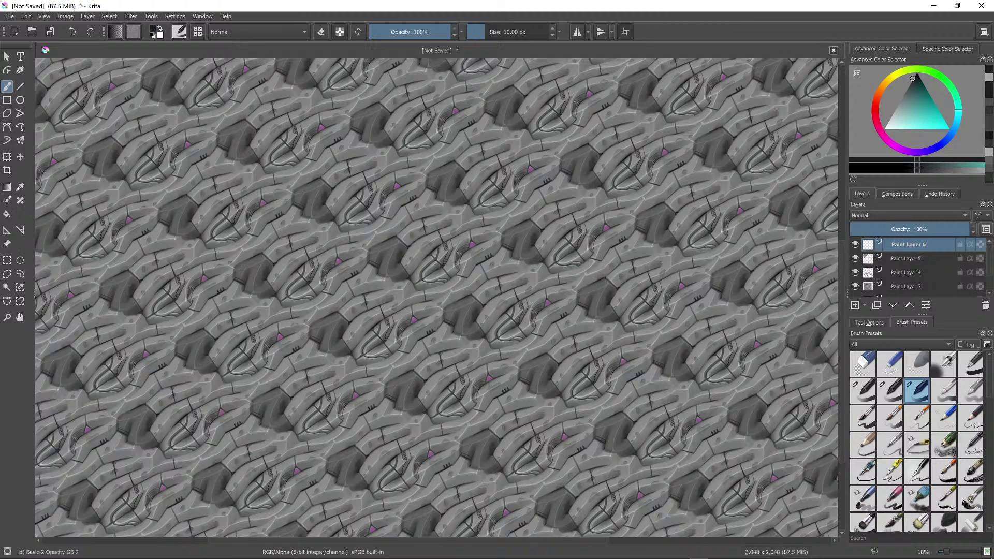
Step: Turn off wrap-around mode, straighten the canvas and set Paint Layer 6's blending mode to Color
key(w)
scroll(529, 181, up, 3)
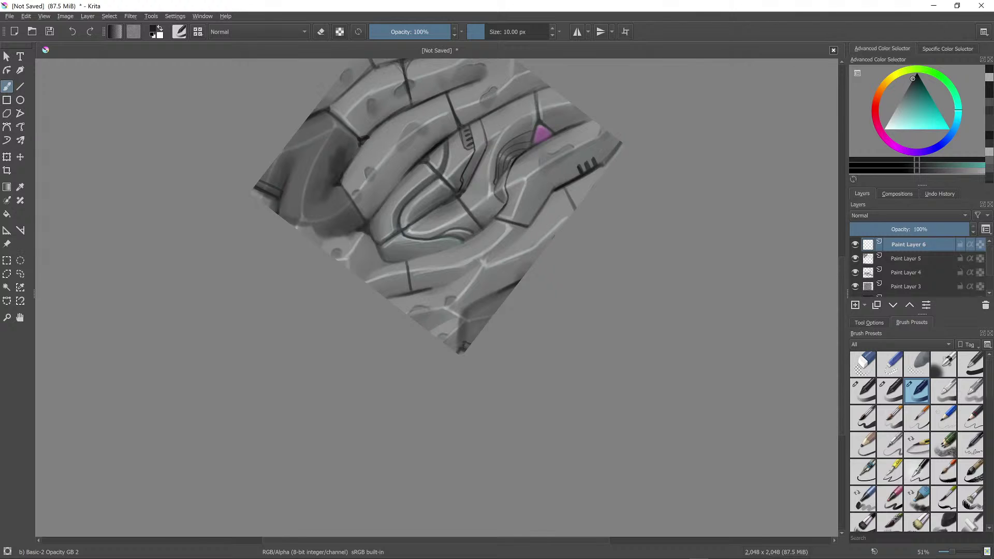
scroll(648, 155, down, 3)
scroll(655, 188, up, 2)
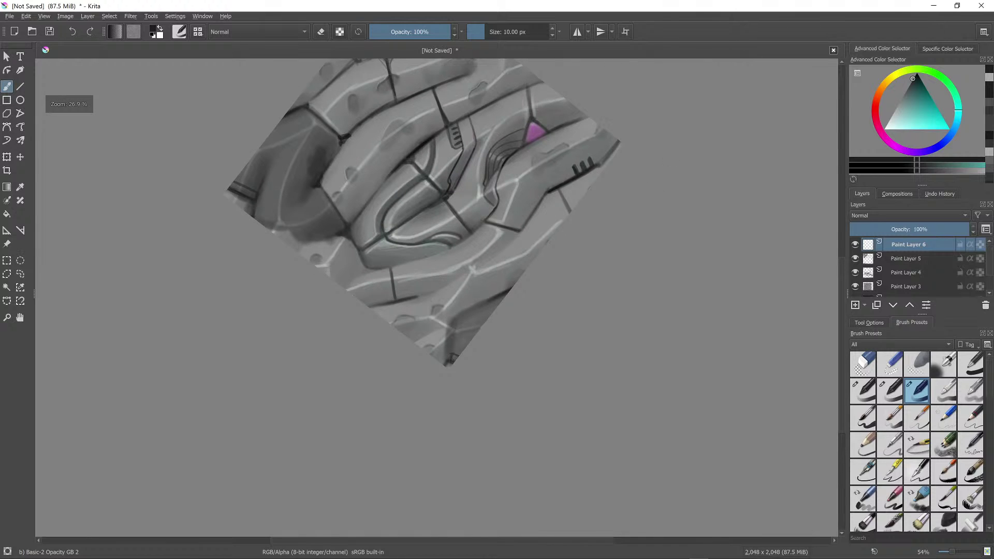
drag(658, 130, 641, 417)
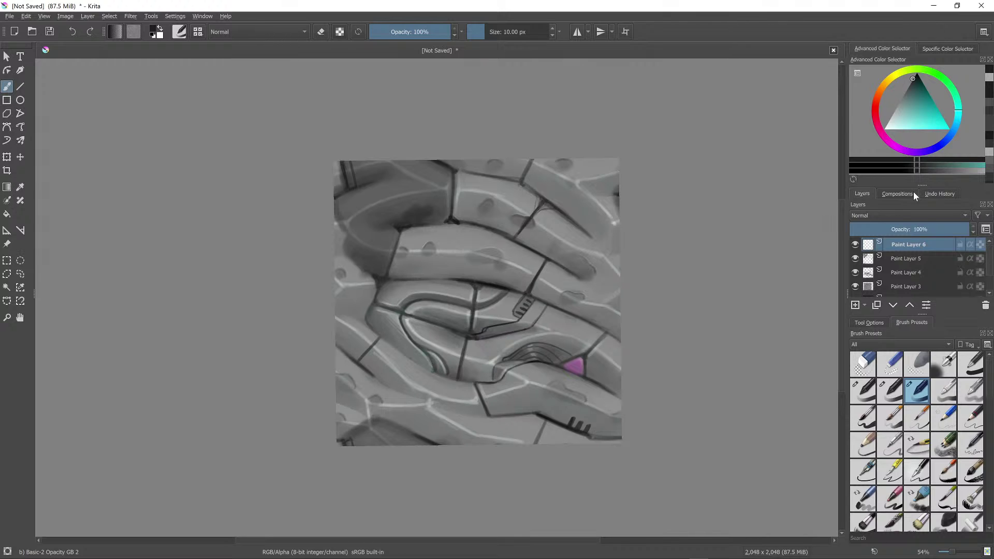
click(929, 106)
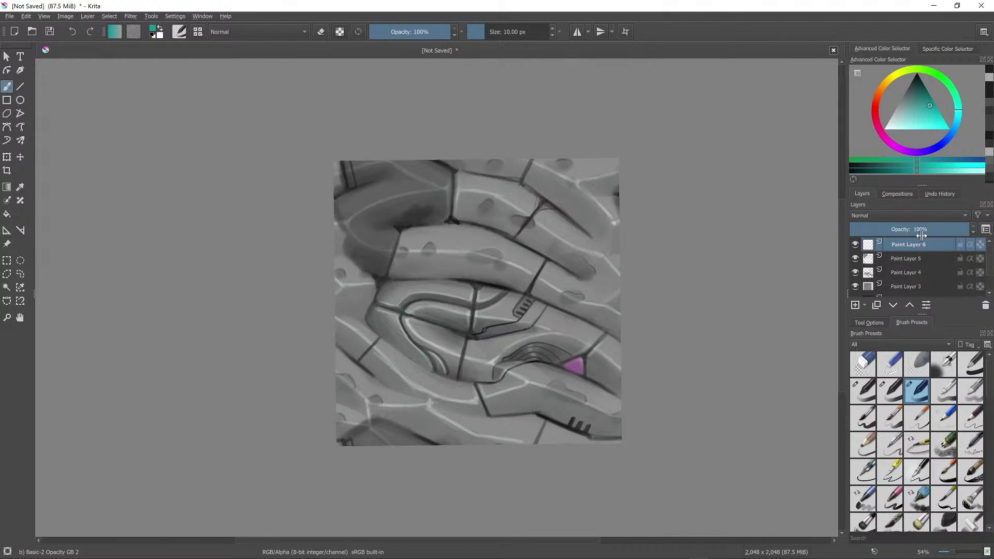
click(890, 216)
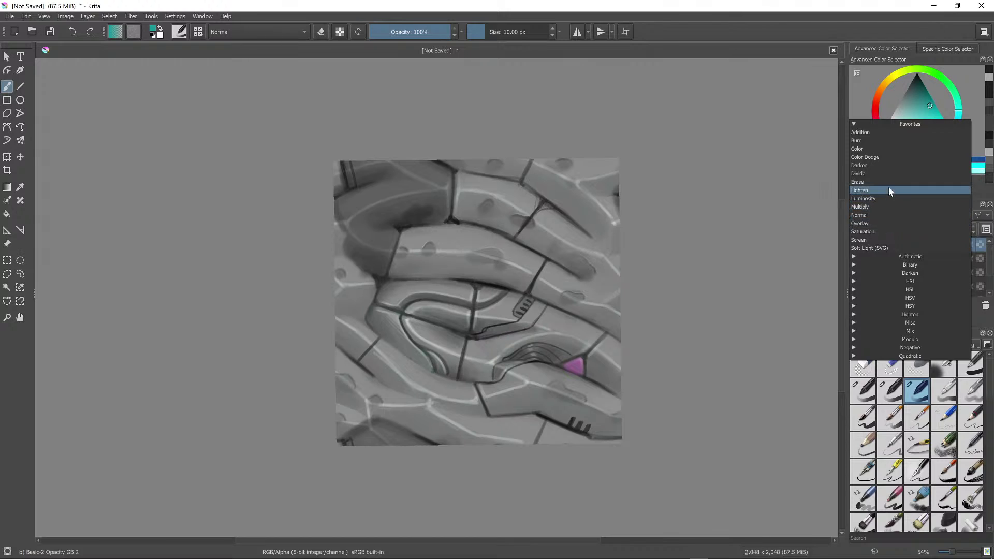
click(890, 149)
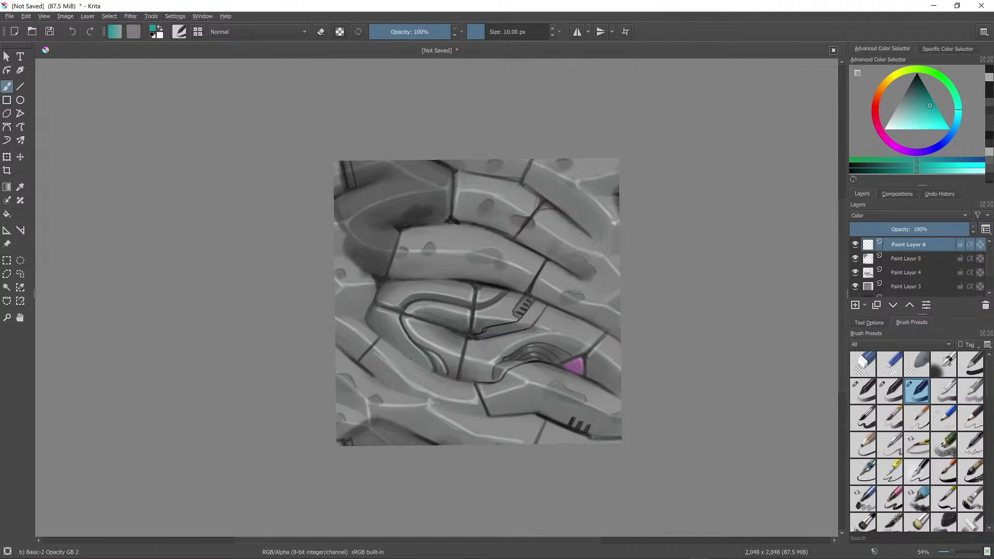
Step: Enlarge the brush to 390 px and choose a deep crimson as the painting colour
key(bracketright)
key(bracketright)
key(bracketright)
key(bracketright)
key(bracketright)
key(bracketright)
key(bracketright)
key(bracketright)
key(bracketright)
key(bracketright)
key(bracketright)
key(bracketright)
key(bracketright)
key(bracketright)
key(bracketright)
key(bracketright)
key(bracketright)
key(bracketright)
key(bracketright)
key(bracketright)
drag(883, 124, 876, 116)
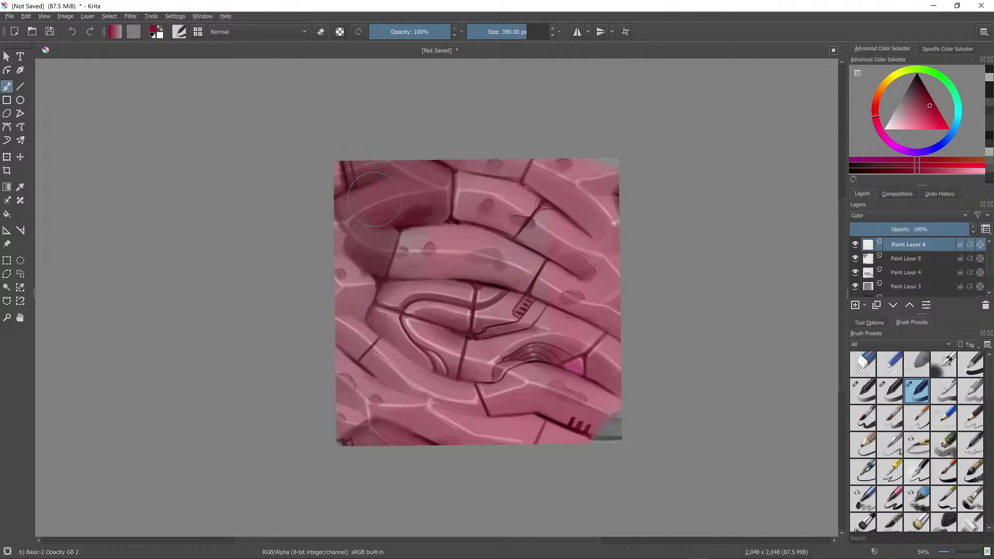
Step: Try tinting the single tile crimson in Color mode and undo the tint
mouse_move(388, 249)
mouse_down()
mouse_move(432, 221)
mouse_move(455, 249)
mouse_up()
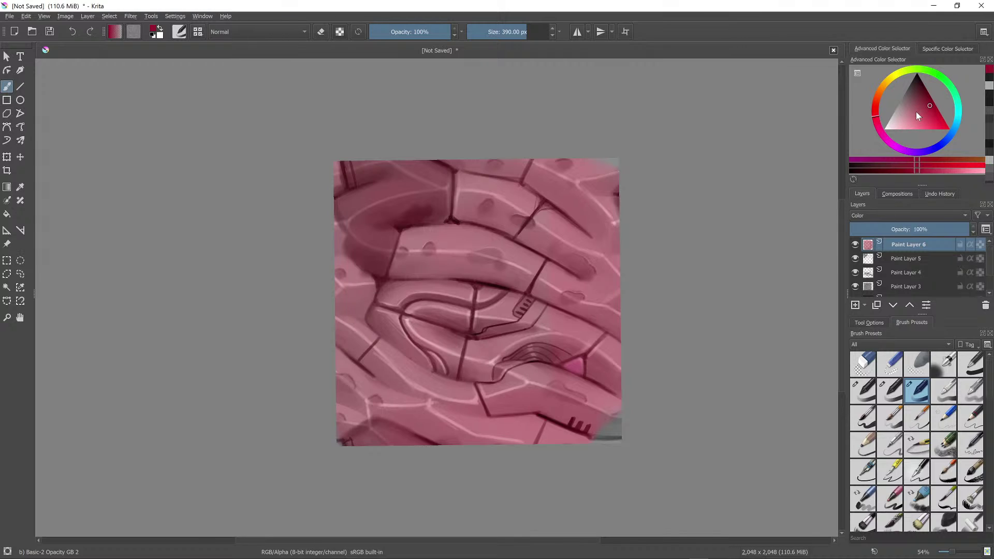
key(ctrl+z)
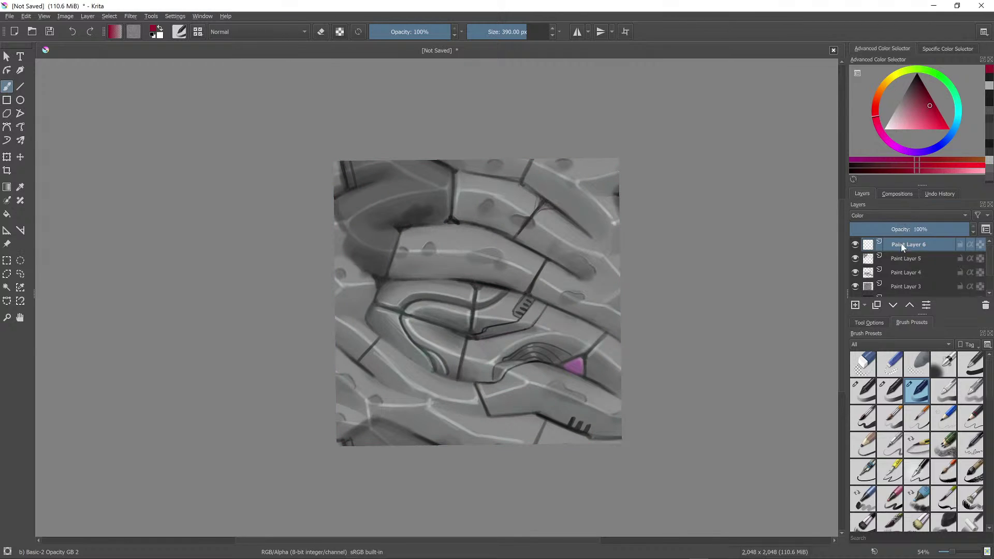
Step: Look through the Lighten and Mix groups of layer blending modes and keep Color for Paint Layer 6
click(905, 216)
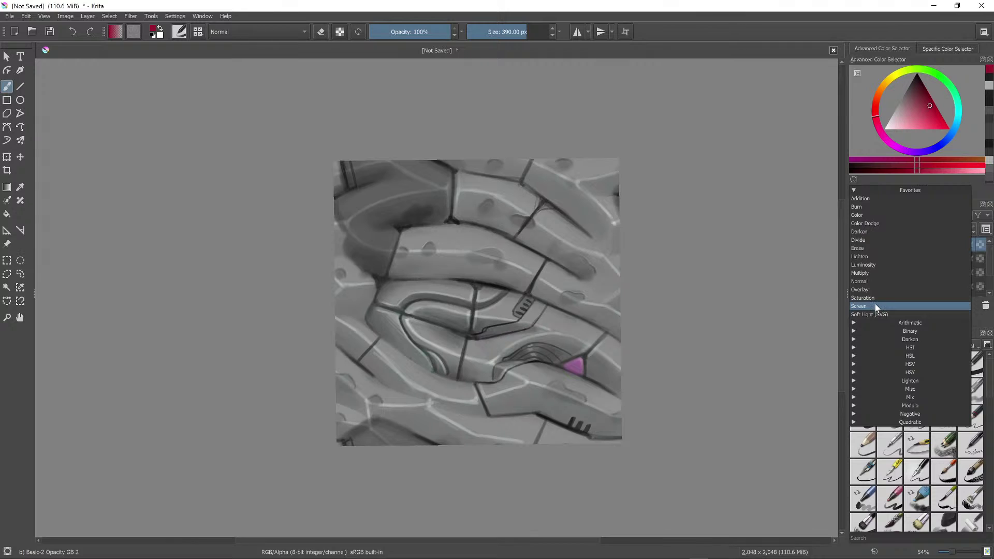
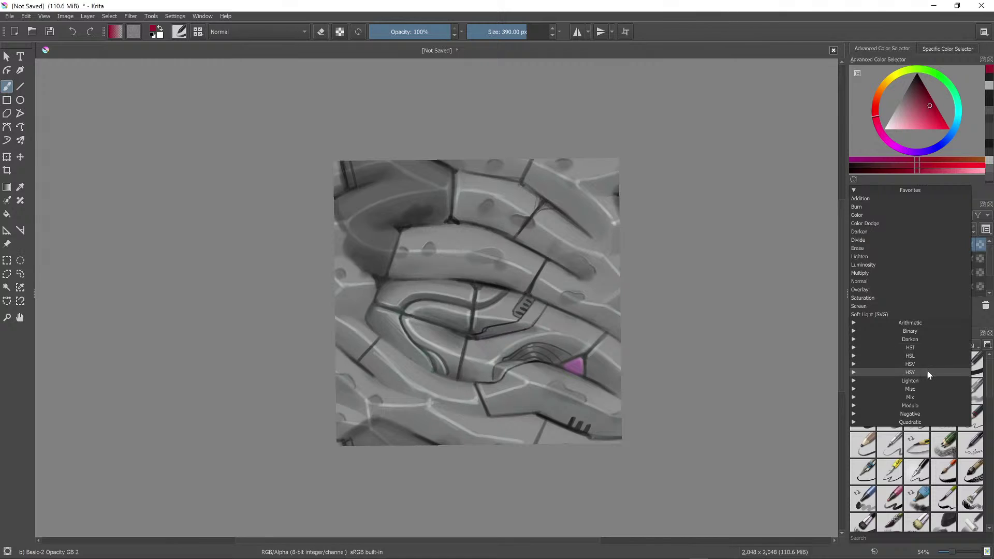
click(855, 380)
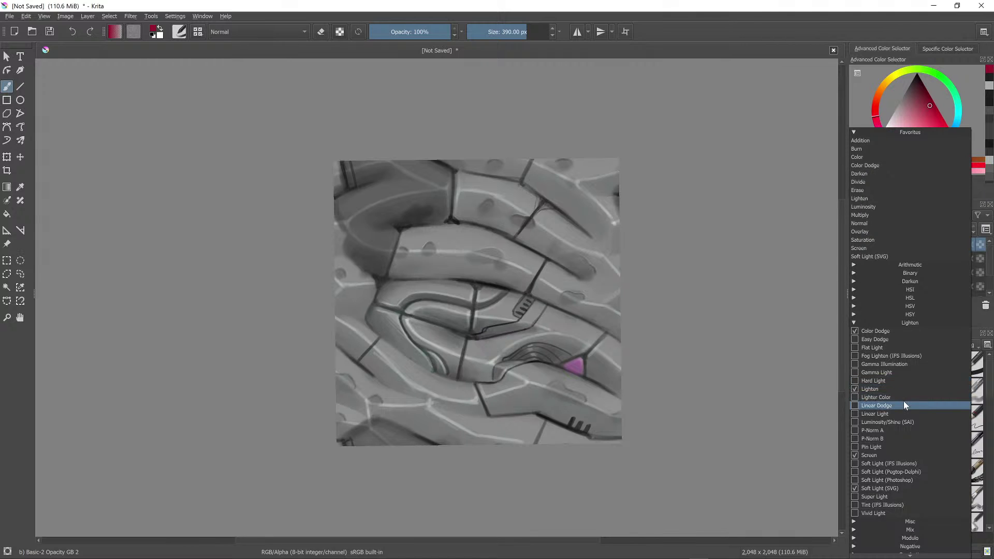
click(901, 323)
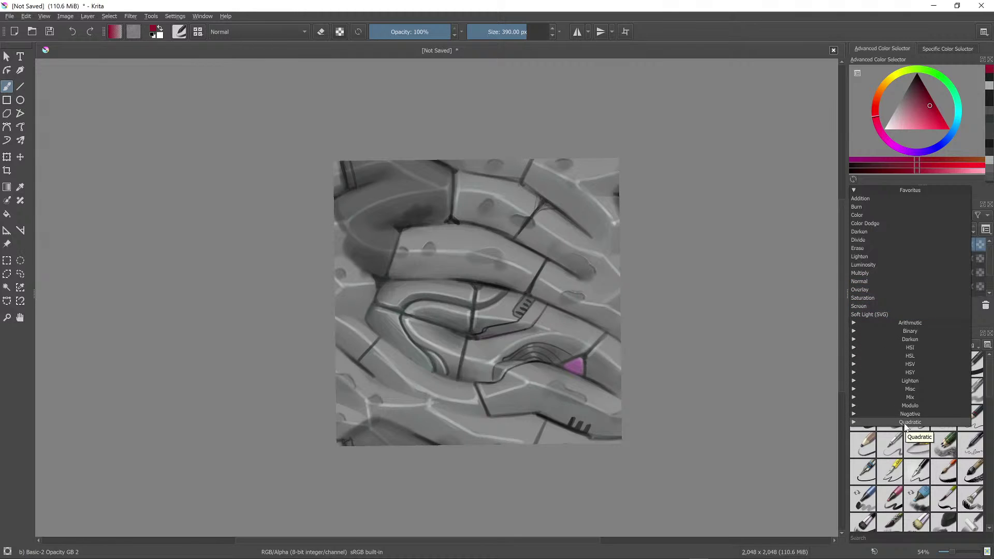
click(855, 398)
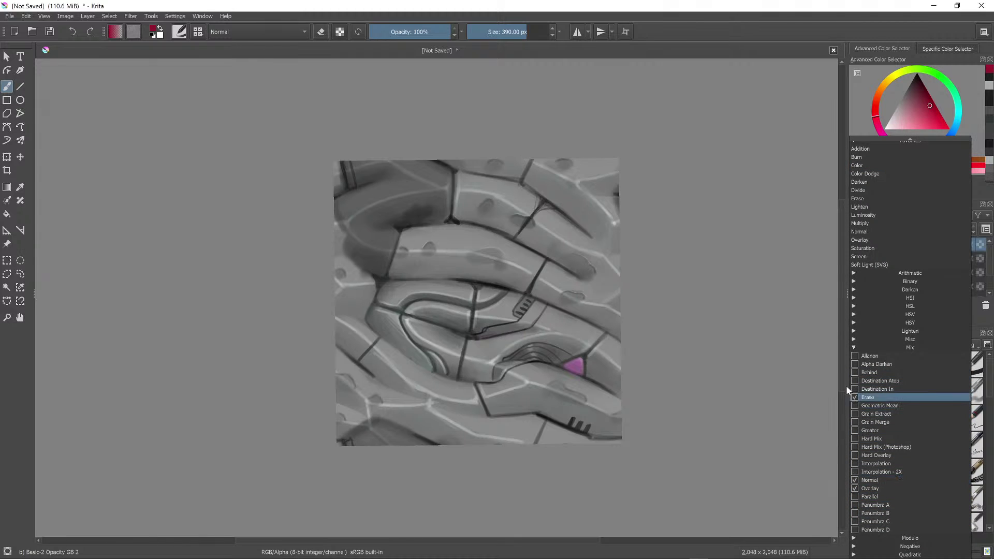
click(854, 348)
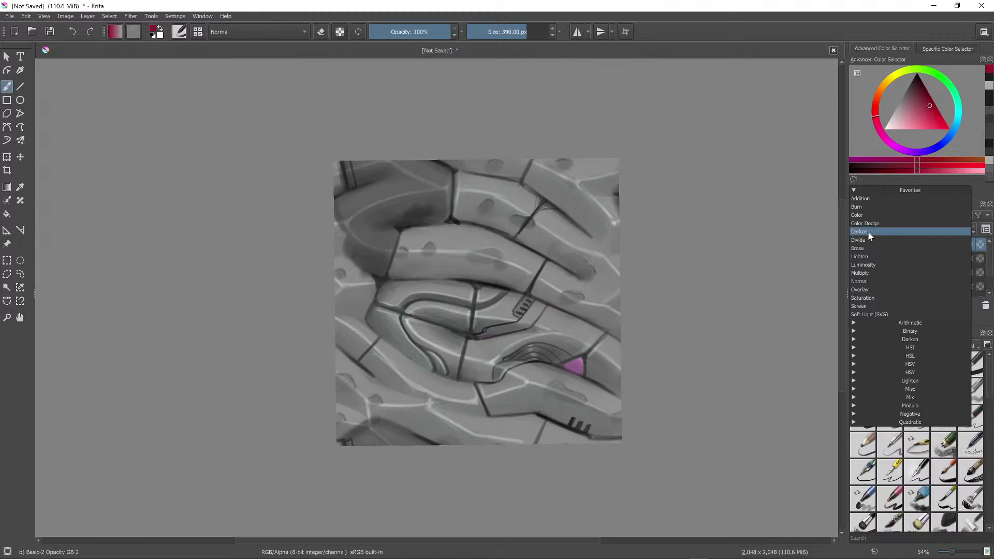
click(871, 215)
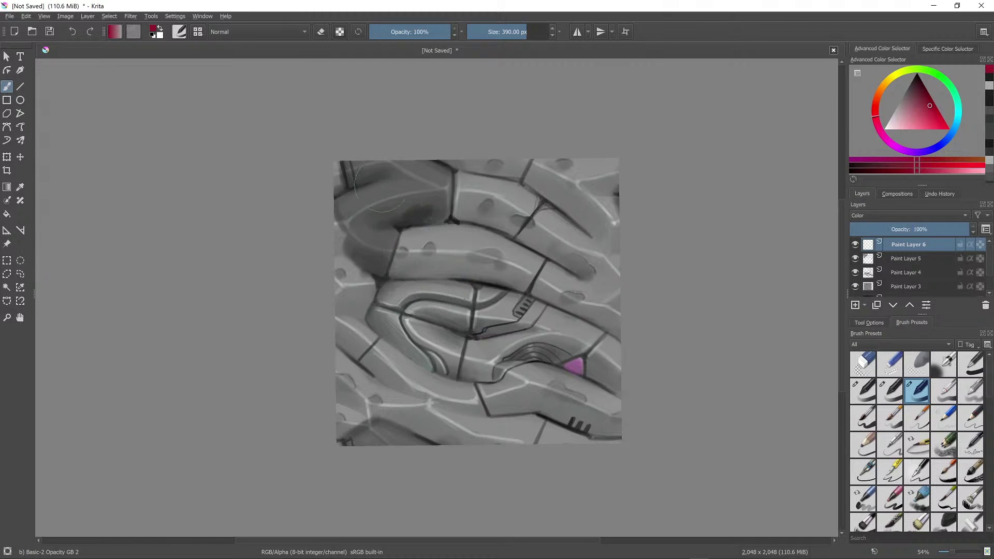
Step: Turn wrap-around mode back on, enlarge the brush to 747 px and set Paint Layer 6's blending mode to Hard Light
key(w)
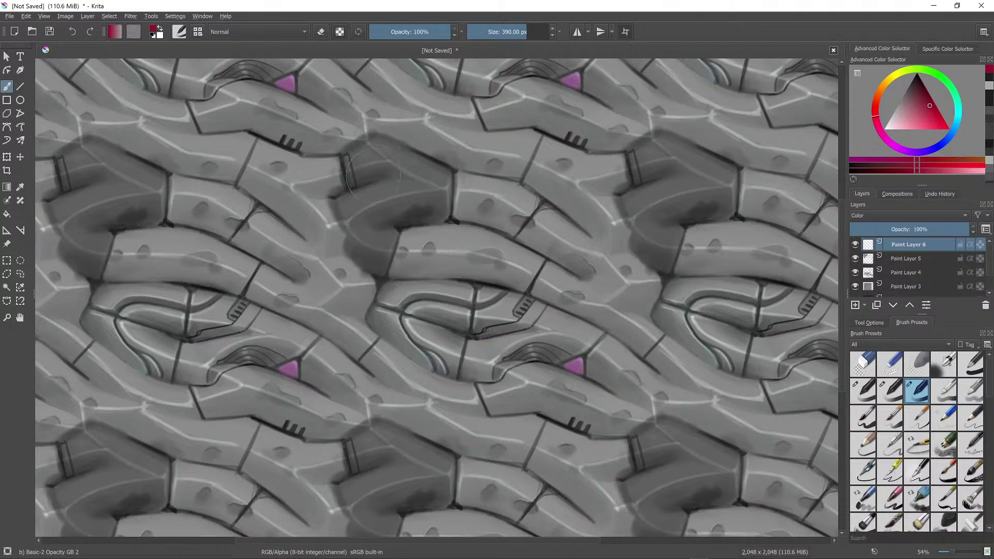
drag(376, 176, 407, 192)
click(894, 216)
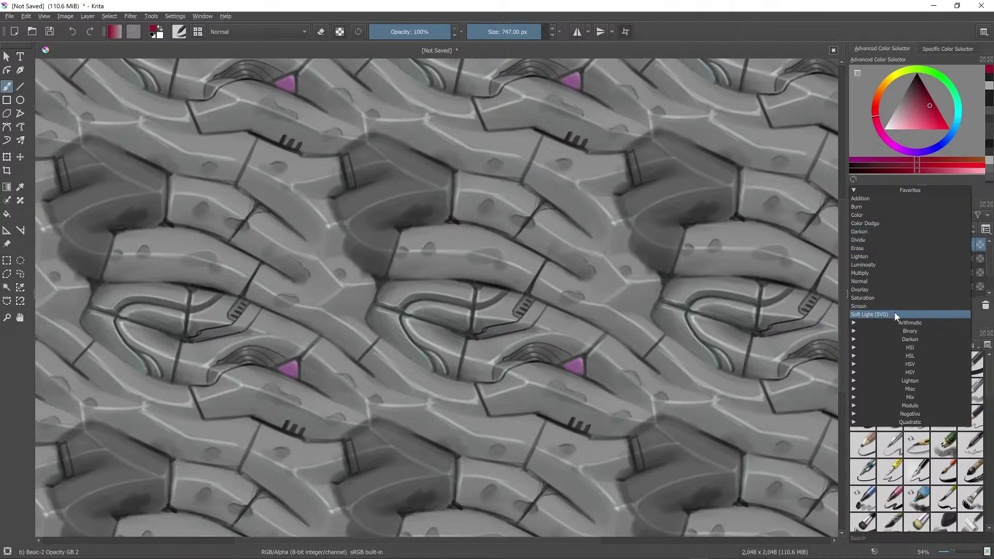
click(884, 381)
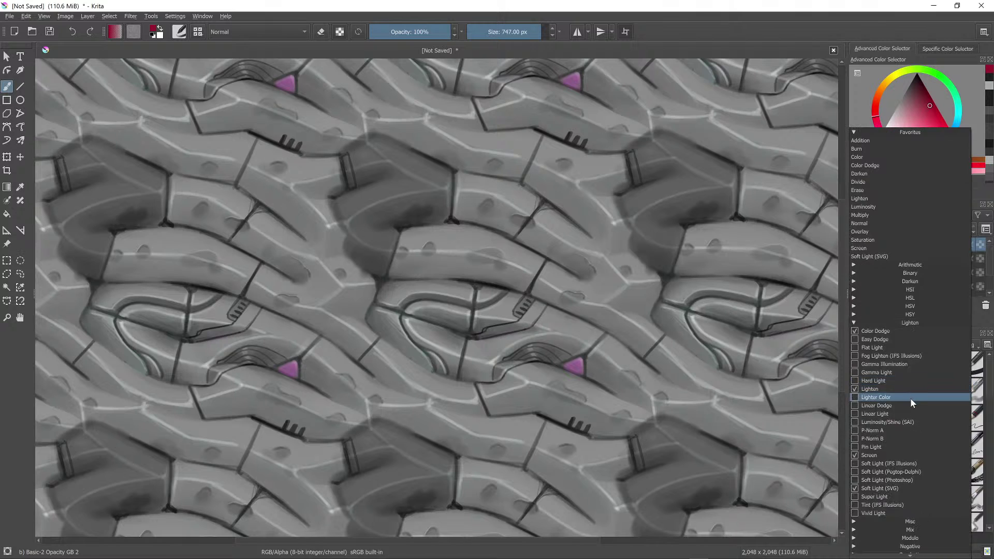
click(855, 382)
click(880, 382)
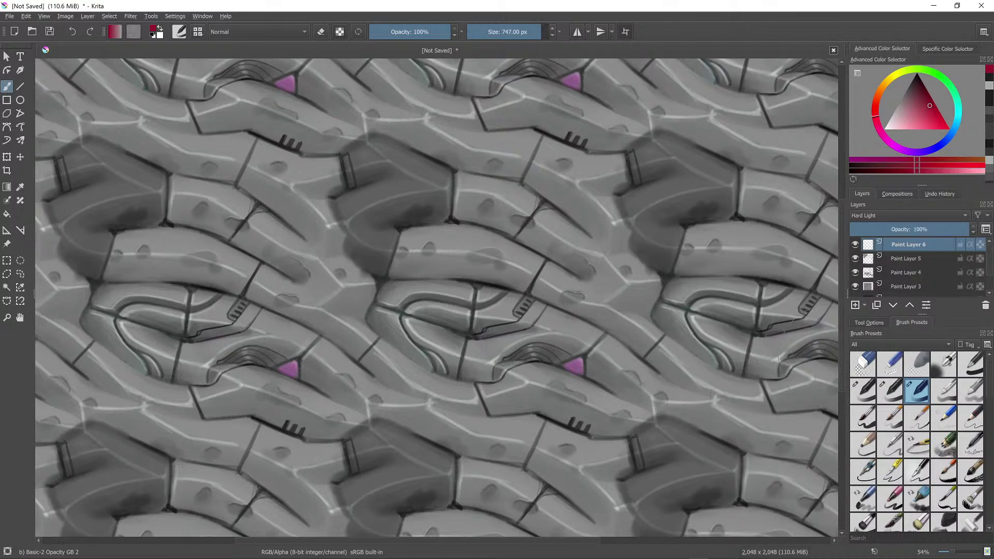
Step: Paint broad crimson strokes over the tiled texture to tint nearly all of the stones red
mouse_move(554, 282)
mouse_down()
mouse_move(575, 316)
mouse_move(481, 290)
mouse_move(426, 299)
mouse_move(376, 279)
mouse_move(347, 311)
mouse_move(414, 409)
mouse_move(494, 462)
mouse_move(570, 440)
mouse_move(612, 224)
mouse_up()
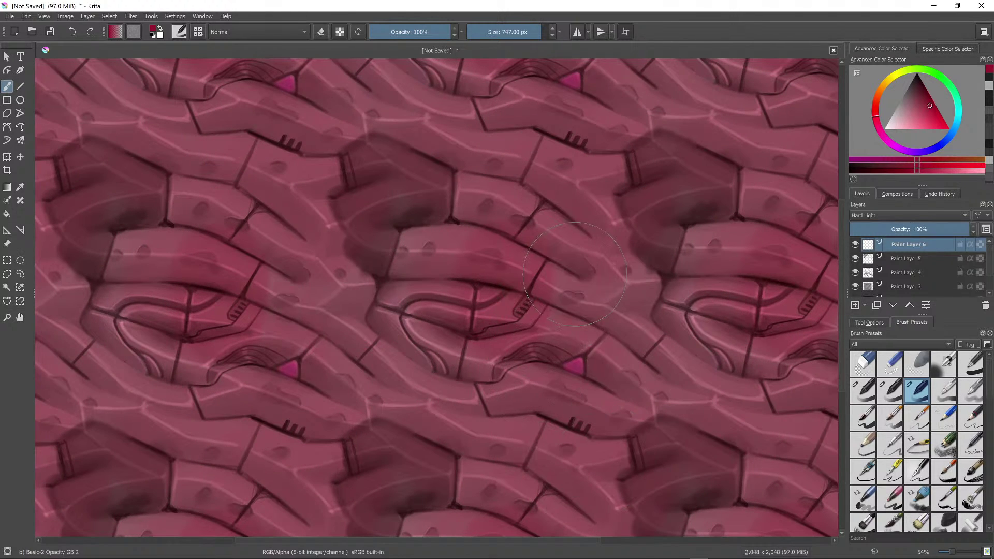
mouse_move(590, 275)
mouse_down()
mouse_move(601, 207)
mouse_move(435, 181)
mouse_move(388, 248)
mouse_move(376, 288)
mouse_move(456, 435)
mouse_move(539, 489)
mouse_move(570, 362)
mouse_move(523, 280)
mouse_move(539, 227)
mouse_move(708, 335)
mouse_up()
scroll(708, 335, down, 5)
scroll(704, 339, up, 6)
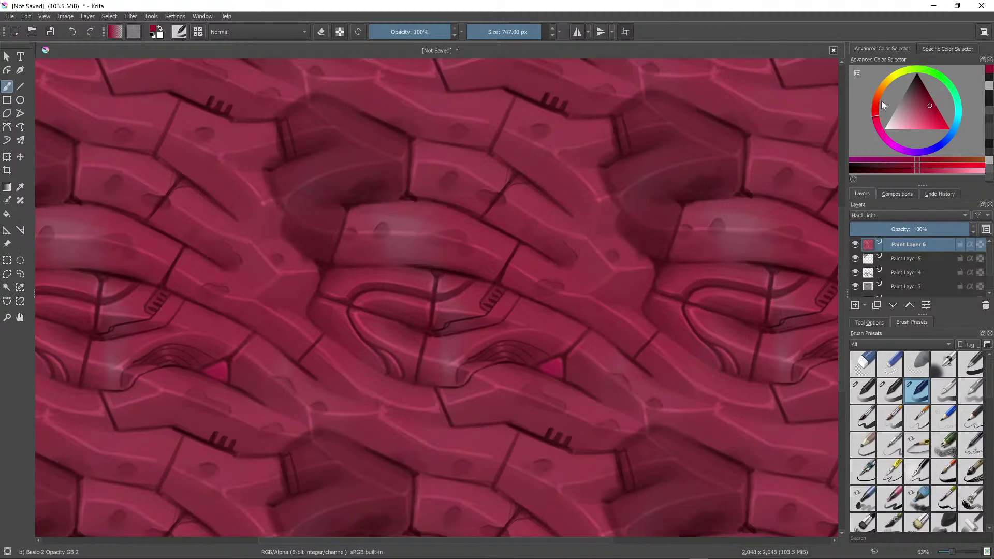
Step: Glaze amber over the forked stone with a 700 px brush and tint the dark stone patch deep blue
drag(882, 105, 888, 83)
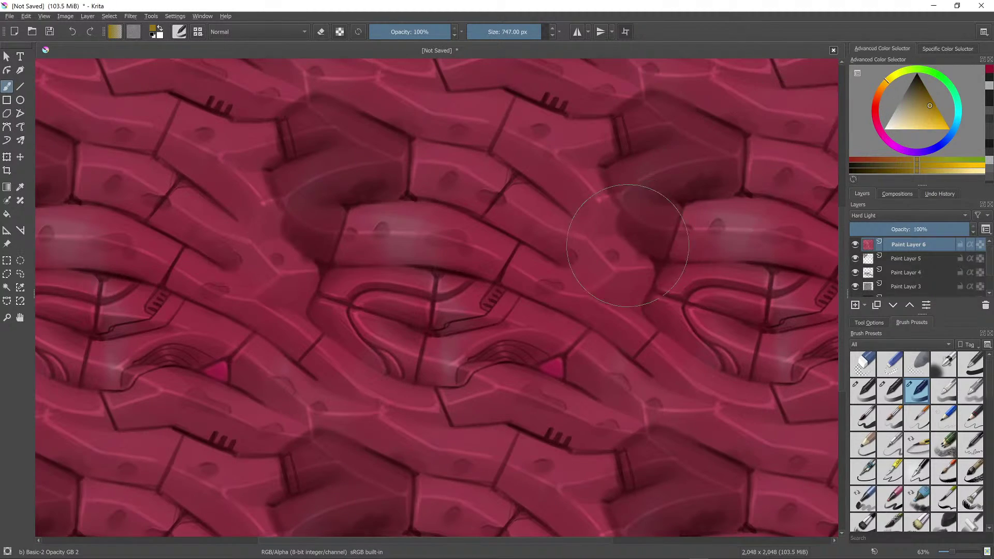
drag(541, 252, 595, 280)
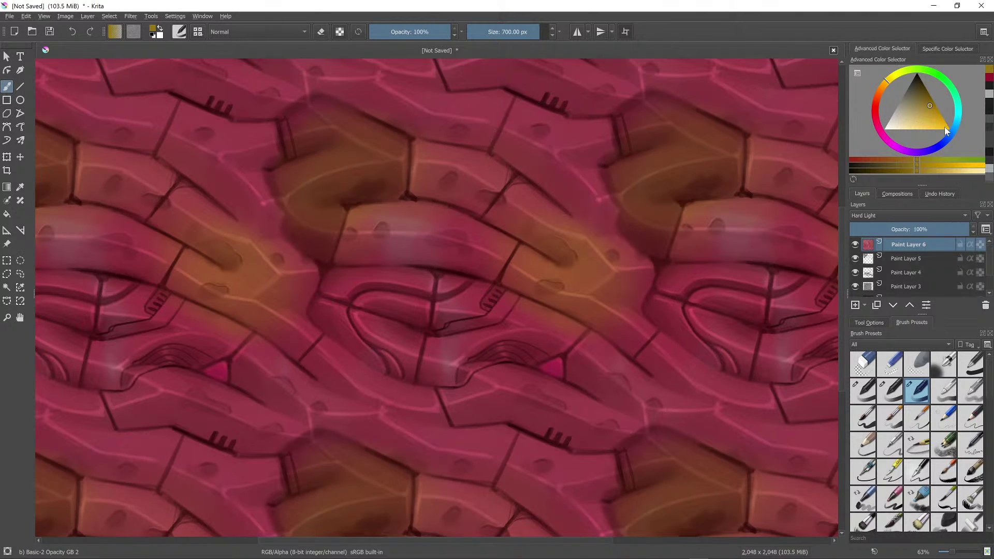
drag(943, 138, 943, 143)
drag(331, 135, 334, 181)
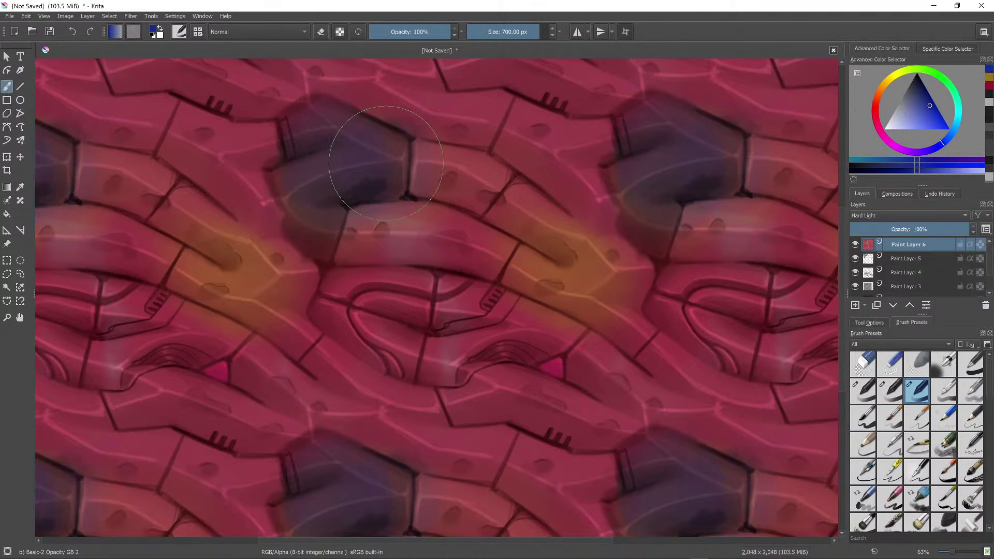
Step: Reduce the brush to 110 px, choose deep crimson and paint over the small ridged vent beside the grooves
key(bracketleft)
key(bracketleft)
key(bracketleft)
key(bracketleft)
key(bracketleft)
key(bracketleft)
key(bracketleft)
key(bracketleft)
key(bracketleft)
key(bracketleft)
key(bracketleft)
mouse_move(910, 155)
mouse_down()
mouse_move(879, 139)
mouse_move(875, 119)
mouse_up()
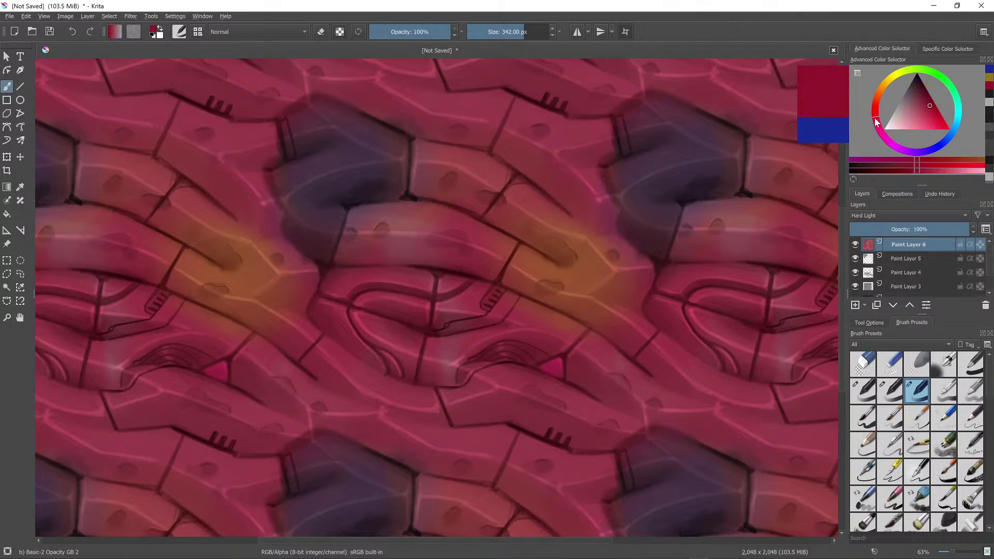
key(bracketleft)
drag(499, 297, 496, 293)
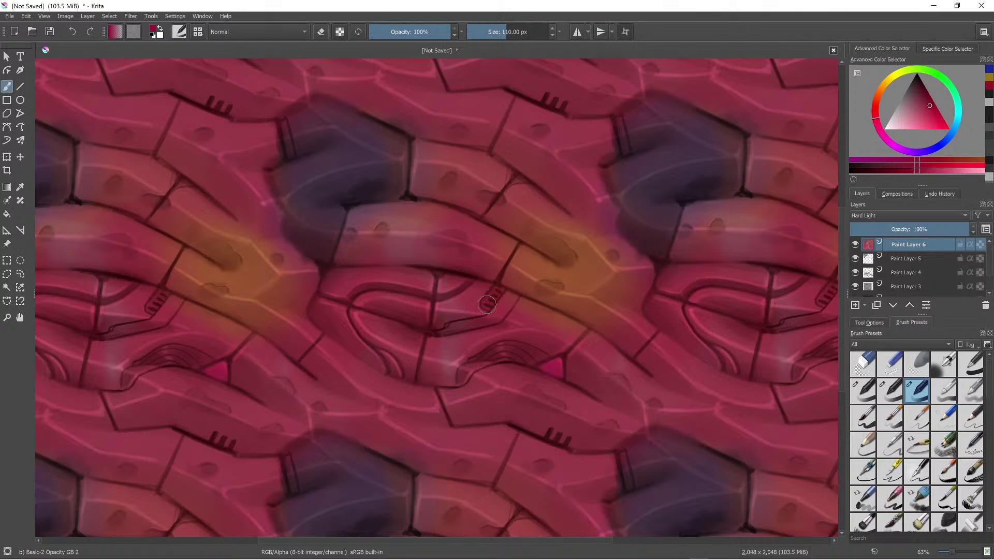
Step: Choose a dark desaturated grey and mute the red on the grooved stones and lower roots with a 474 px brush
drag(922, 107, 906, 93)
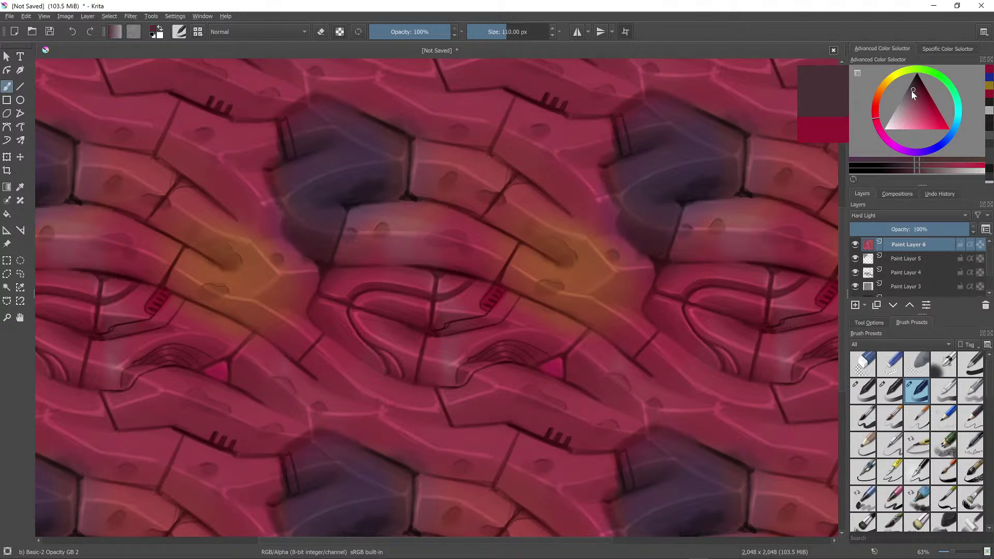
mouse_move(448, 238)
mouse_down()
mouse_move(482, 238)
mouse_move(457, 238)
mouse_up()
mouse_move(437, 289)
mouse_down()
mouse_move(426, 365)
mouse_move(367, 334)
mouse_move(268, 310)
mouse_move(339, 394)
mouse_move(167, 342)
mouse_move(172, 429)
mouse_move(193, 472)
mouse_up()
mouse_move(466, 459)
mouse_down()
mouse_move(440, 296)
mouse_move(415, 316)
mouse_move(440, 368)
mouse_move(540, 412)
mouse_move(547, 403)
mouse_move(510, 370)
mouse_move(612, 383)
mouse_up()
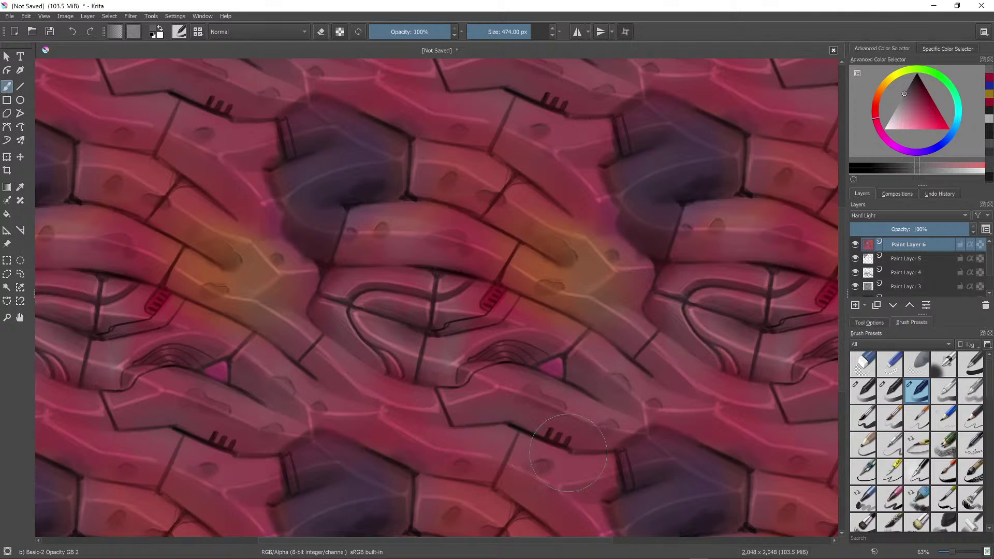
Step: Reduce the brush to 215 px, grey down the amber forked stone and check the tiling from a distance
key(bracketleft)
key(bracketleft)
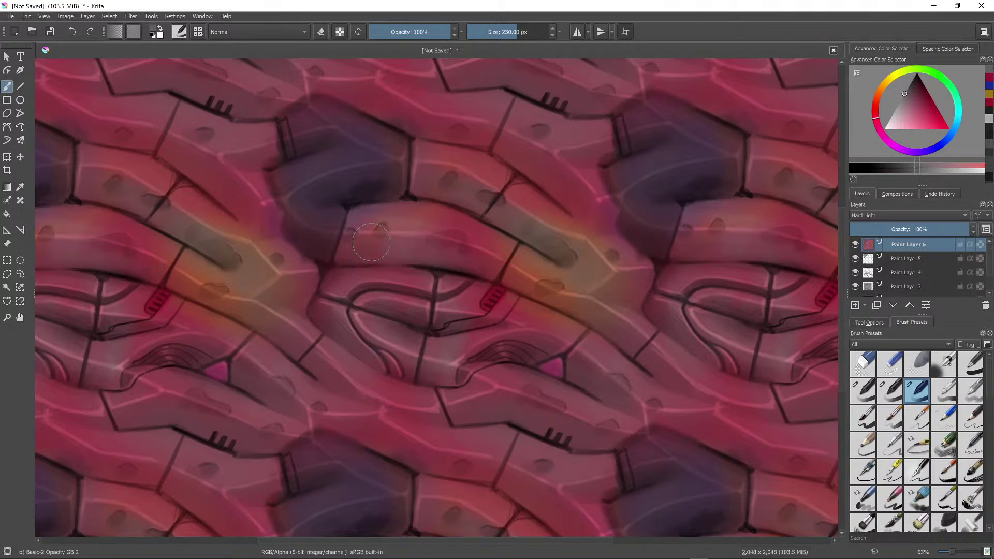
key(bracketleft)
scroll(541, 429, down, 3)
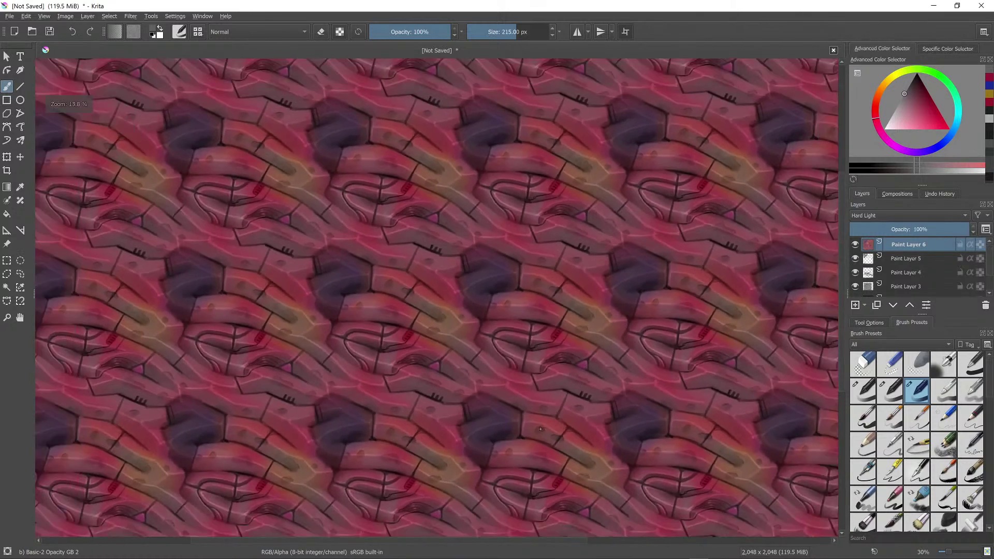
scroll(541, 428, down, 2)
scroll(674, 317, up, 4)
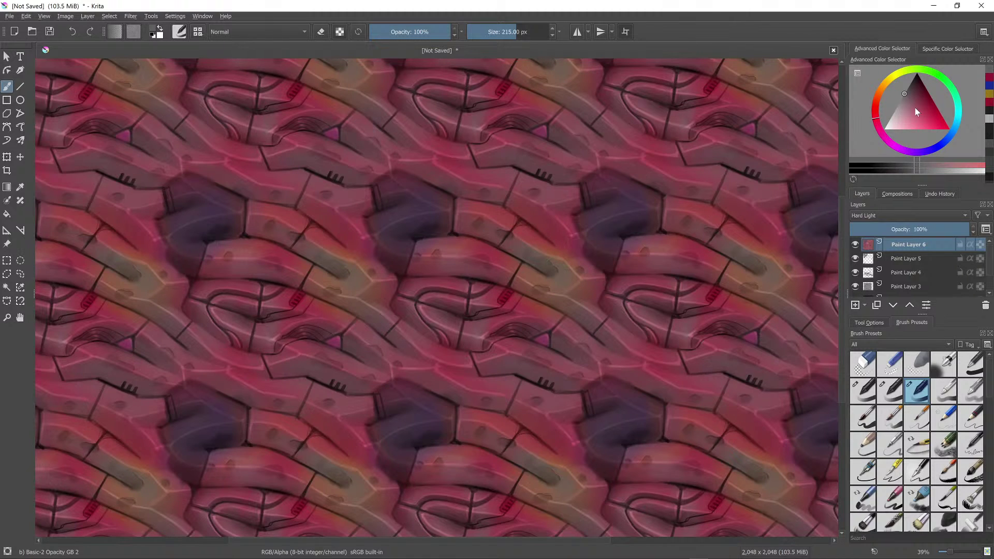
Step: Choose a light pink and brighten the upper surfaces of the stones around the blue patch and forked stone
drag(915, 109, 917, 121)
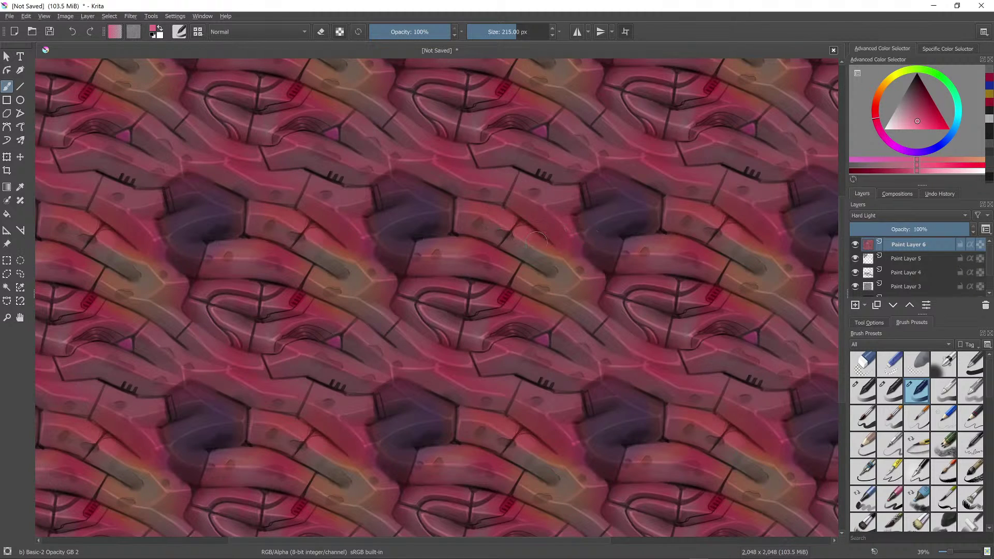
mouse_move(526, 194)
mouse_down()
mouse_move(503, 175)
mouse_move(555, 186)
mouse_up()
mouse_move(437, 250)
mouse_down()
mouse_move(478, 244)
mouse_move(551, 281)
mouse_up()
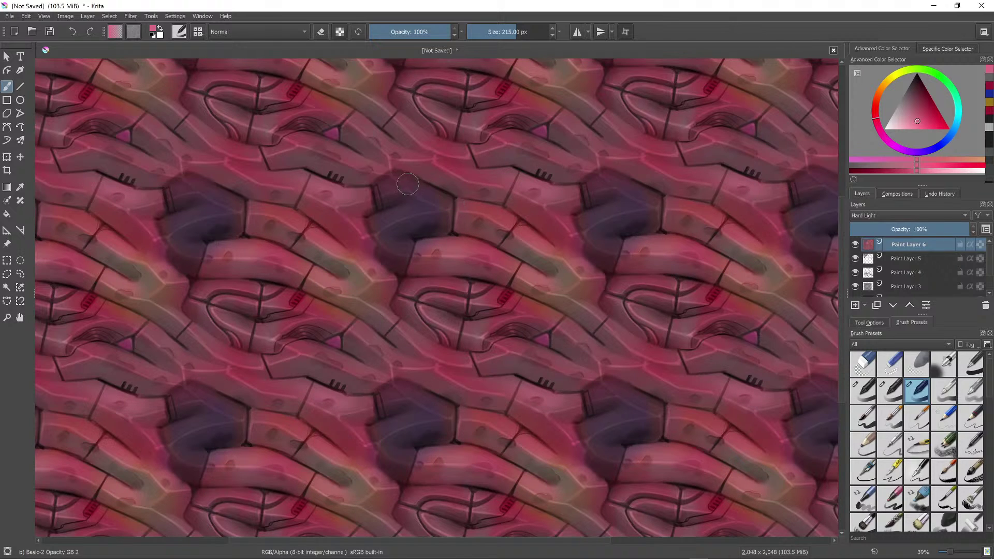
mouse_move(430, 198)
mouse_down()
mouse_move(457, 211)
mouse_move(407, 157)
mouse_move(418, 83)
mouse_move(427, 95)
mouse_move(417, 203)
mouse_move(375, 224)
mouse_move(441, 208)
mouse_move(387, 215)
mouse_move(583, 279)
mouse_move(546, 316)
mouse_move(585, 295)
mouse_up()
scroll(585, 295, up, 2)
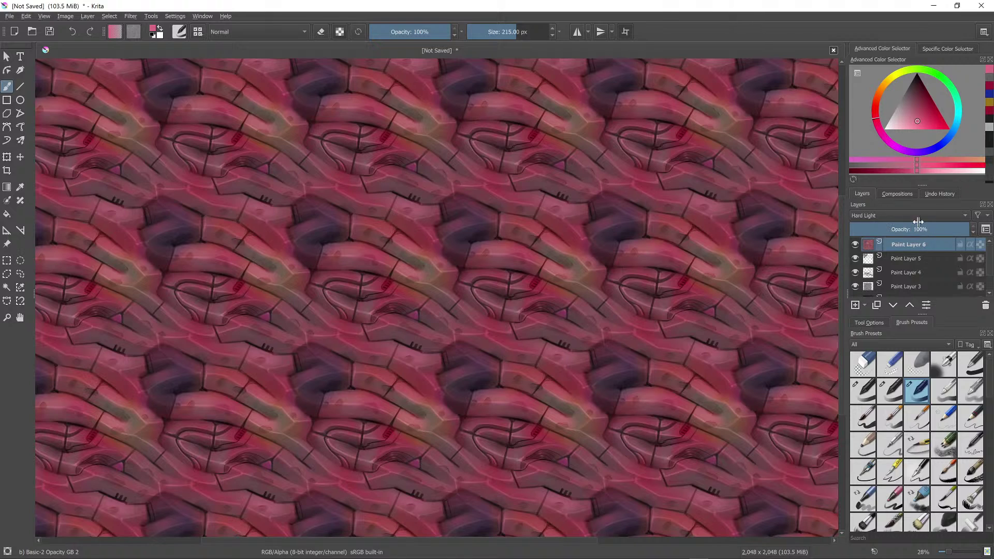
Step: Switch Paint Layer 6 to Normal blending and toggle its visibility to compare the colour glazes with the greyscale stones
click(901, 216)
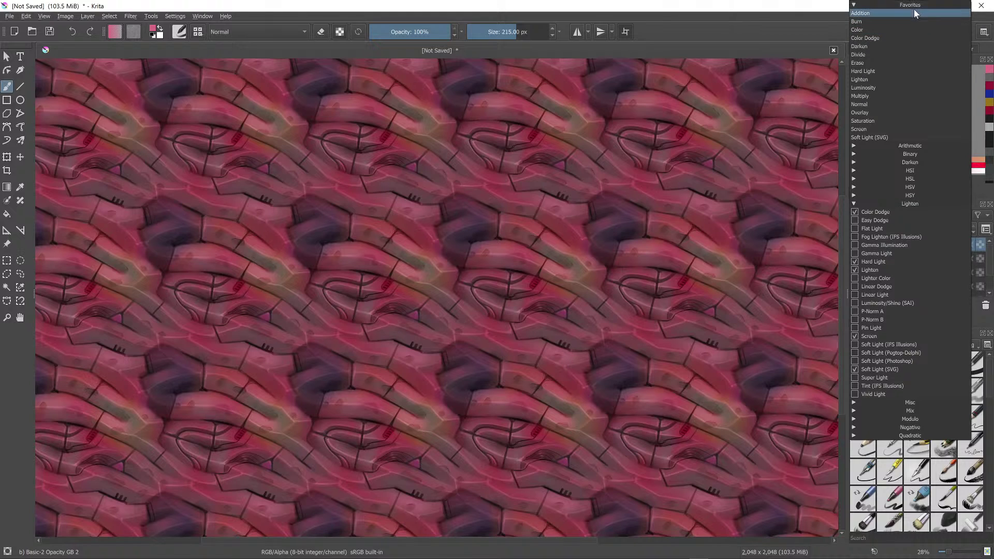
click(884, 104)
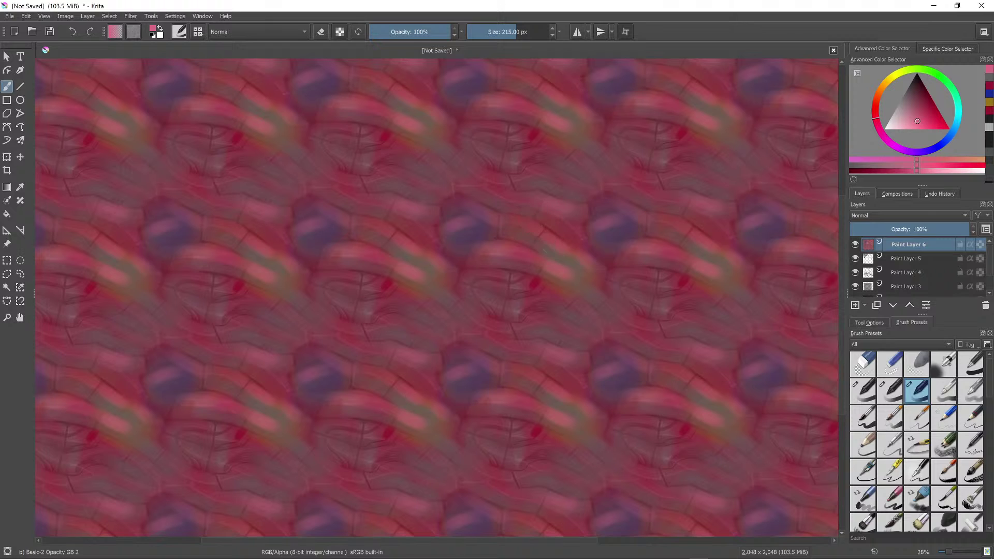
key(ctrl)
click(855, 244)
click(855, 244)
click(855, 247)
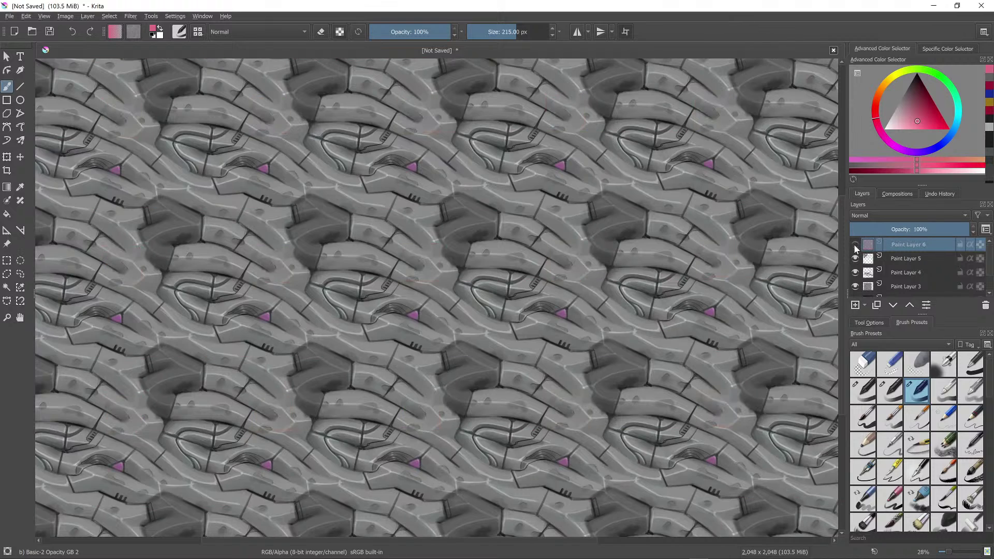
click(855, 246)
click(855, 247)
click(855, 246)
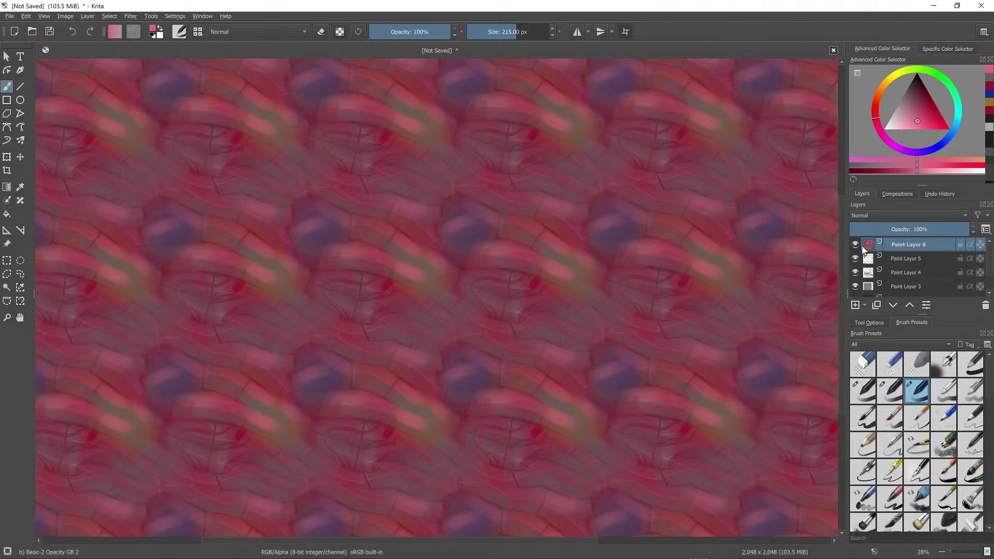
click(856, 245)
click(855, 245)
Step: Tone down the greenish glaze on the forked stone on Paint Layer 6 with muted brown and reddish colours sampled nearby
drag(494, 226, 557, 255)
ctrl+click(524, 235)
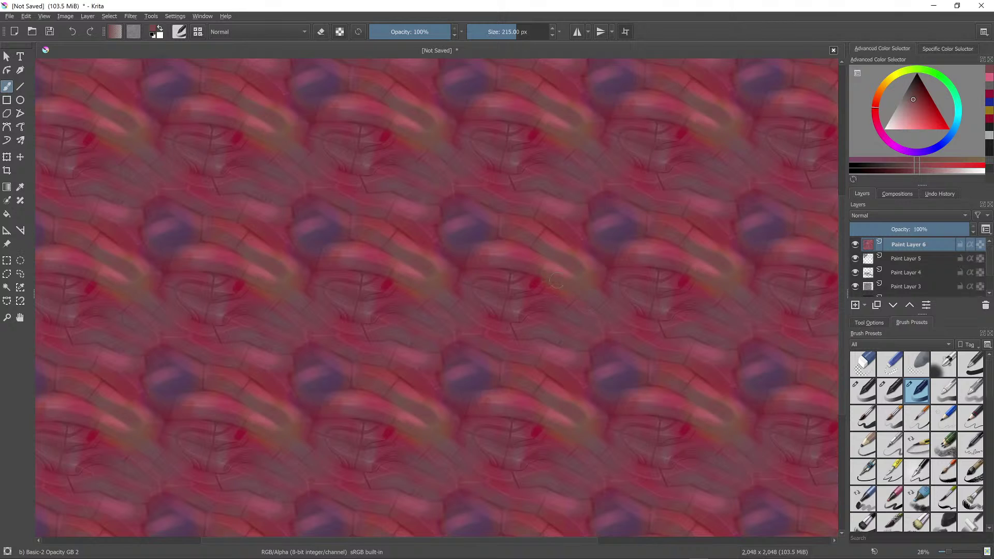
key(ctrl)
ctrl+click(610, 285)
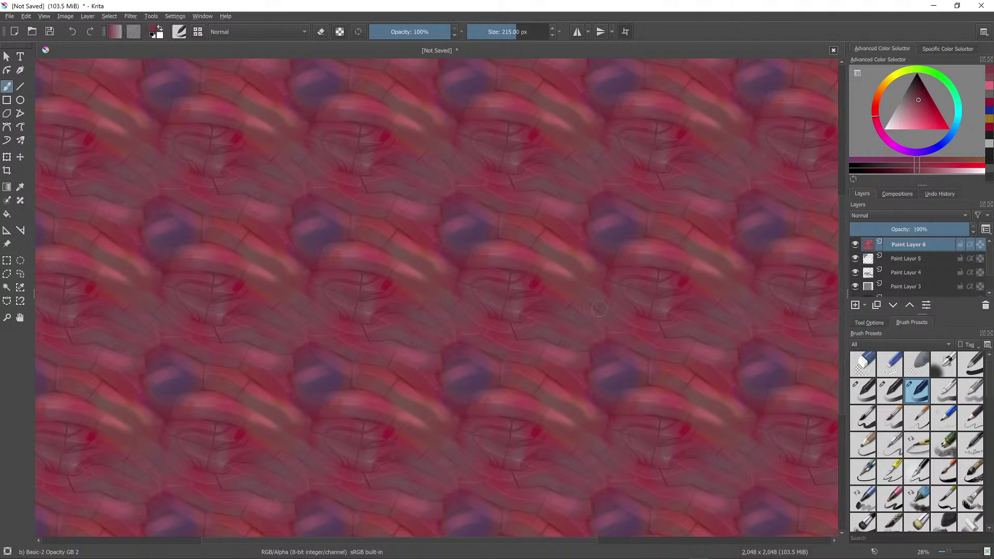
ctrl+click(469, 237)
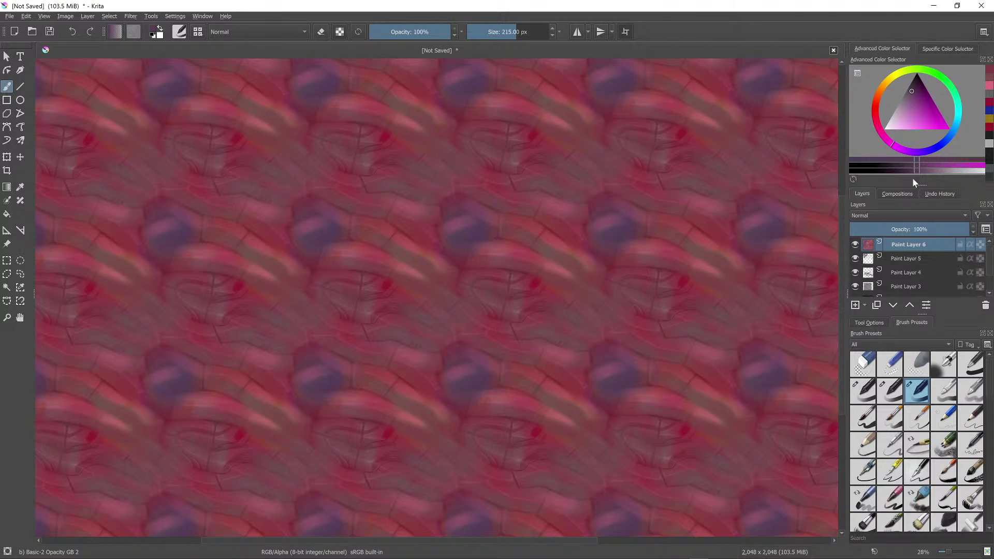
Step: Set Paint Layer 6 back to Hard Light, check the tiling and lower the layer's opacity
click(911, 215)
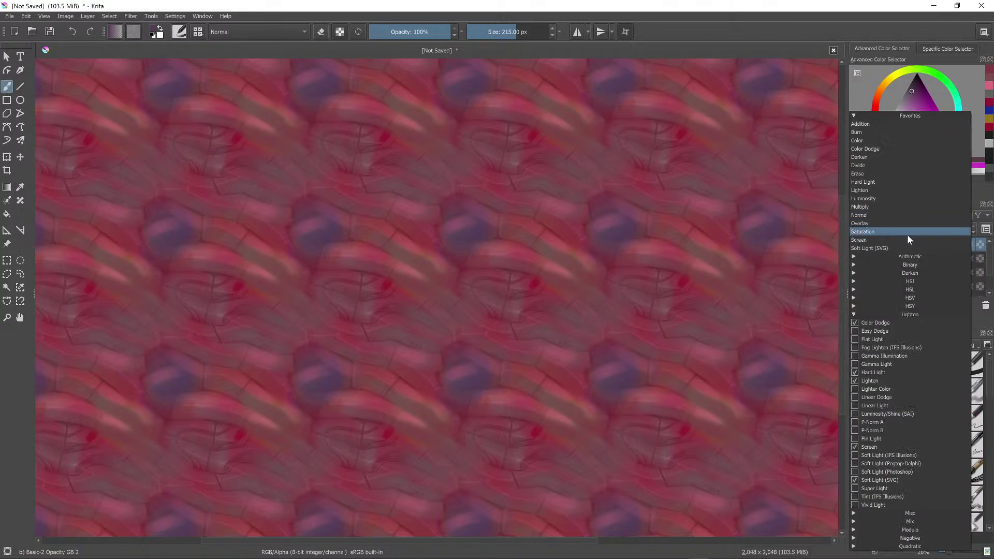
click(893, 371)
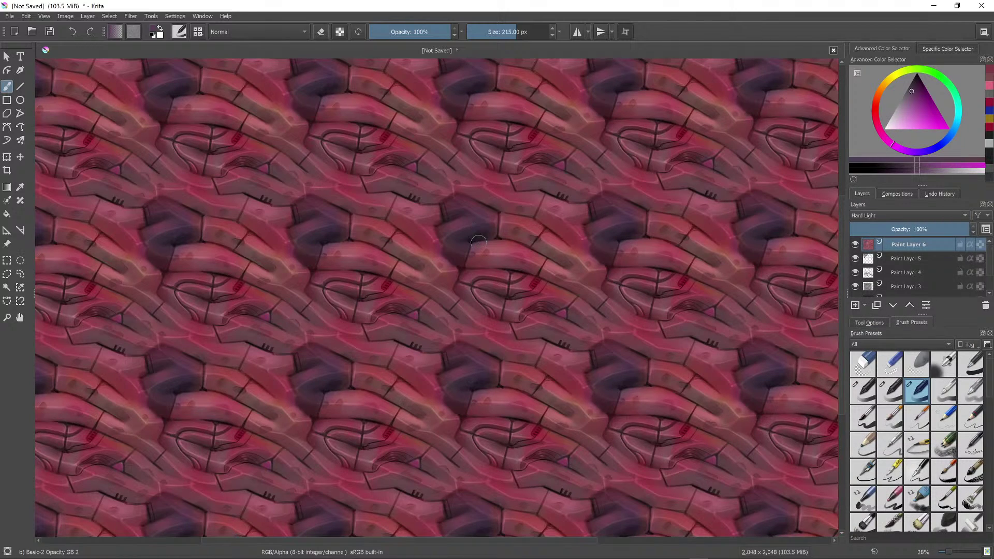
scroll(584, 284, down, 1)
scroll(583, 283, down, 2)
scroll(584, 283, up, 4)
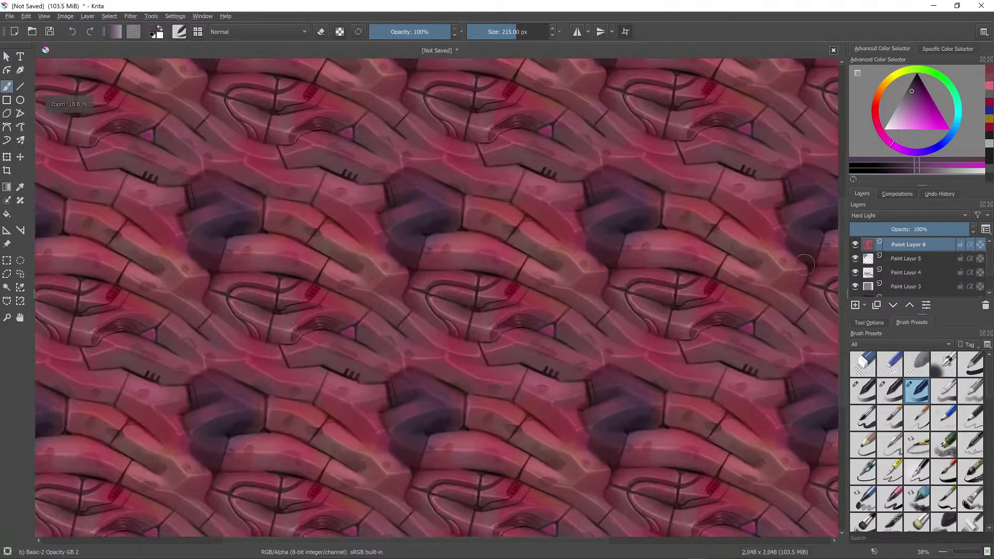
mouse_move(952, 229)
mouse_down()
mouse_move(928, 229)
mouse_move(940, 230)
mouse_up()
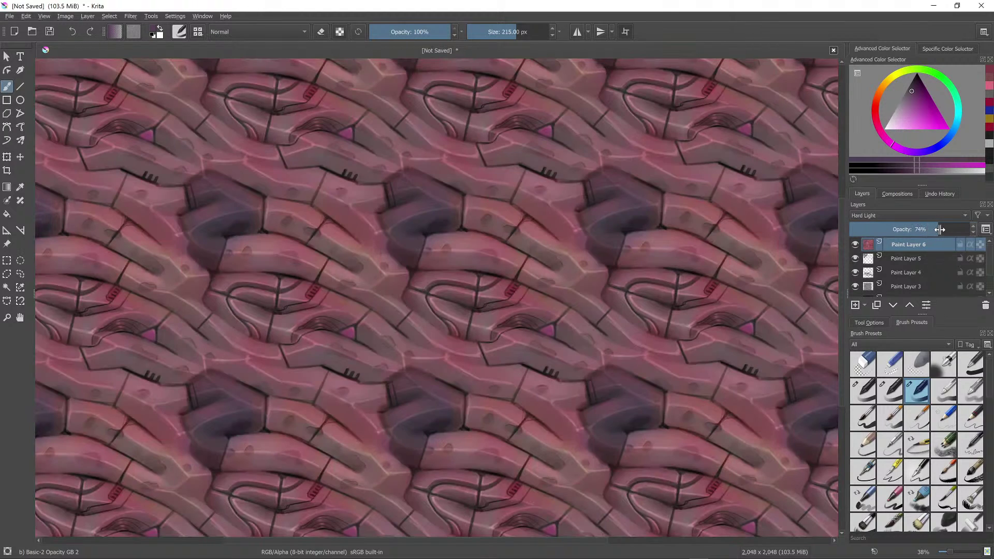
Step: Add a new paint layer and outline the dark blue stone in black with a 30 px brush
click(856, 305)
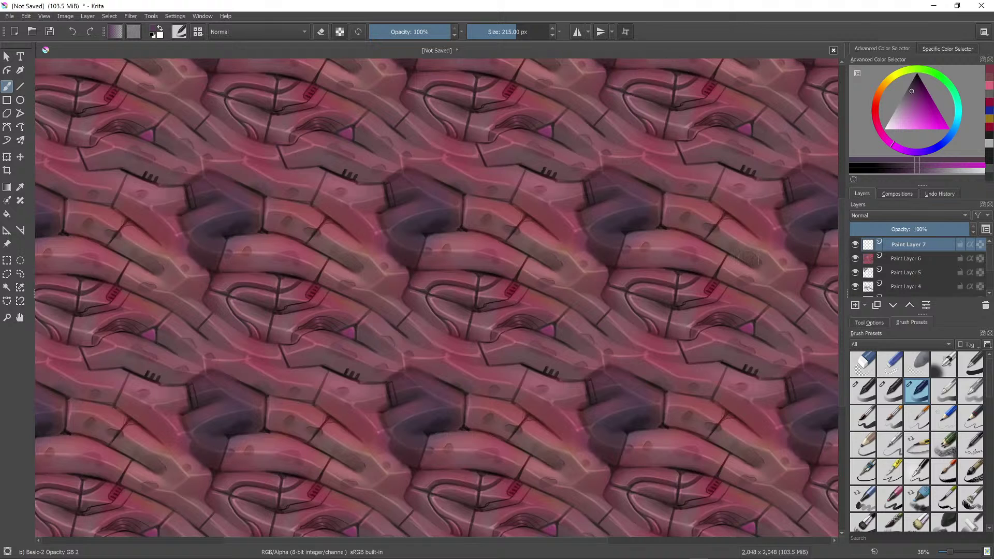
scroll(526, 322, up, 3)
ctrl+click(397, 279)
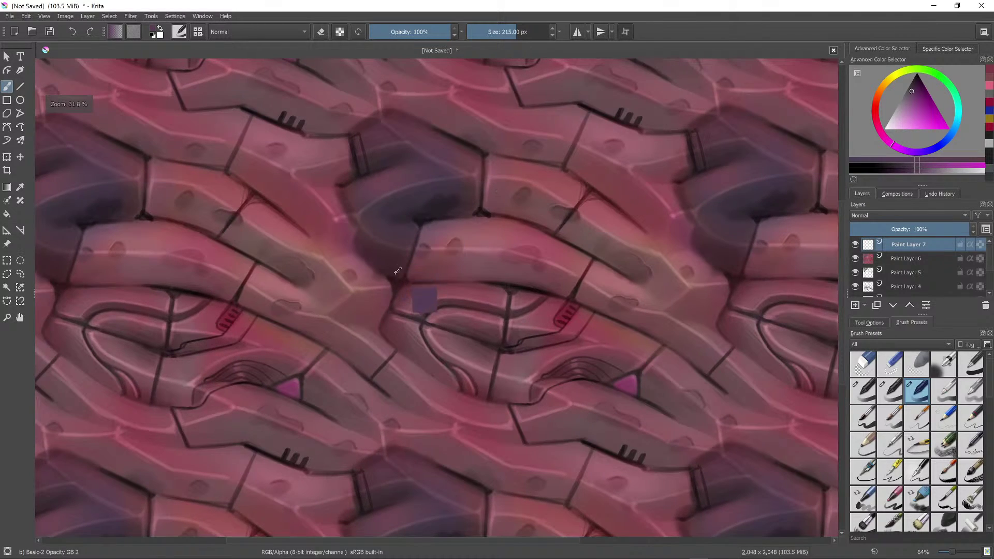
click(916, 73)
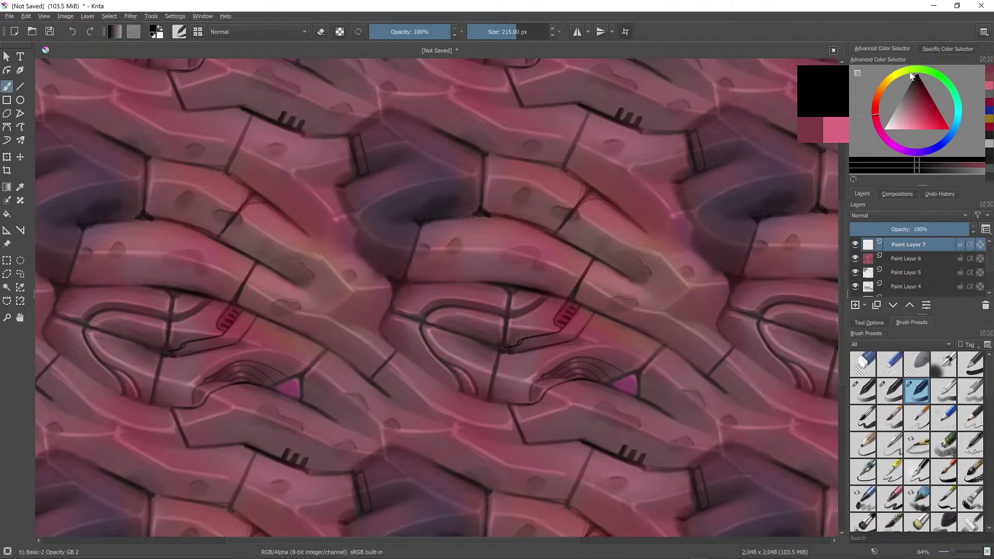
mouse_move(543, 225)
shift+mouse_down()
mouse_move(402, 269)
mouse_move(356, 250)
shift+mouse_up()
drag(356, 250, 395, 283)
mouse_move(358, 249)
mouse_down()
mouse_move(340, 189)
mouse_move(343, 202)
mouse_move(354, 170)
mouse_move(374, 172)
mouse_move(344, 185)
mouse_move(362, 174)
mouse_up()
drag(352, 225, 357, 220)
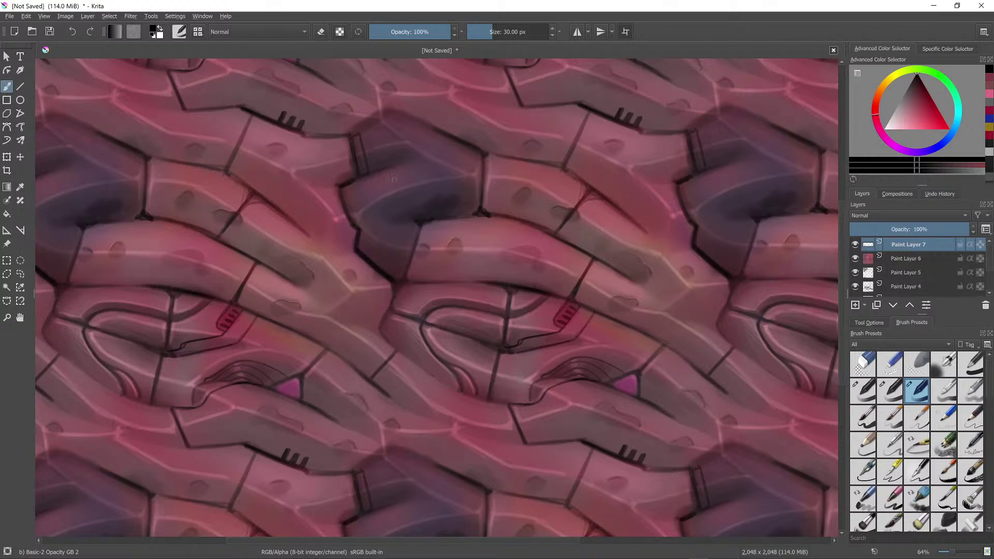
drag(342, 185, 383, 167)
mouse_move(353, 137)
mouse_down()
mouse_move(391, 97)
mouse_move(379, 113)
mouse_move(441, 129)
mouse_up()
mouse_move(421, 228)
mouse_down()
mouse_move(474, 213)
mouse_move(482, 164)
mouse_up()
drag(482, 205, 482, 166)
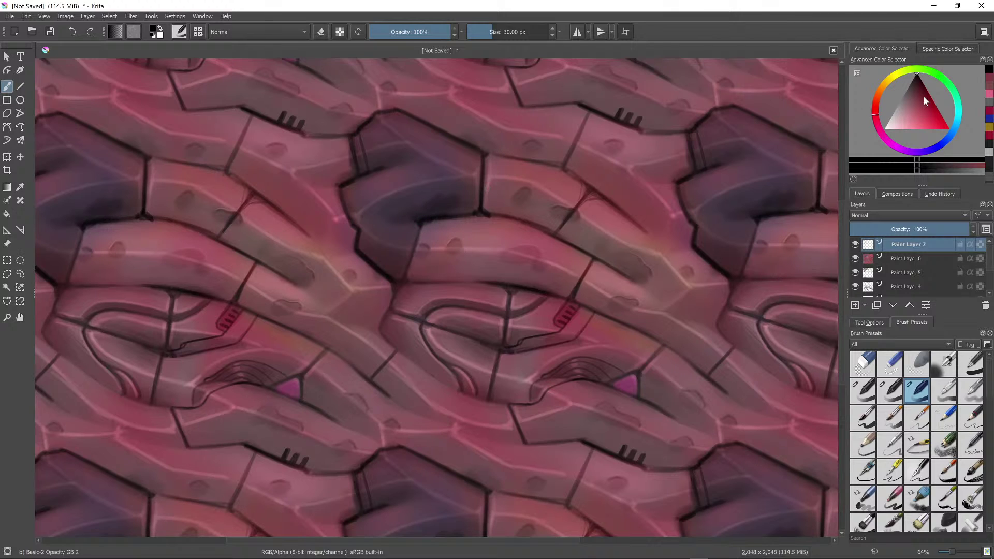
Step: Choose light grey and trace fine highlights along the blue stone's inner edges with a 13 px brush
drag(926, 100, 891, 121)
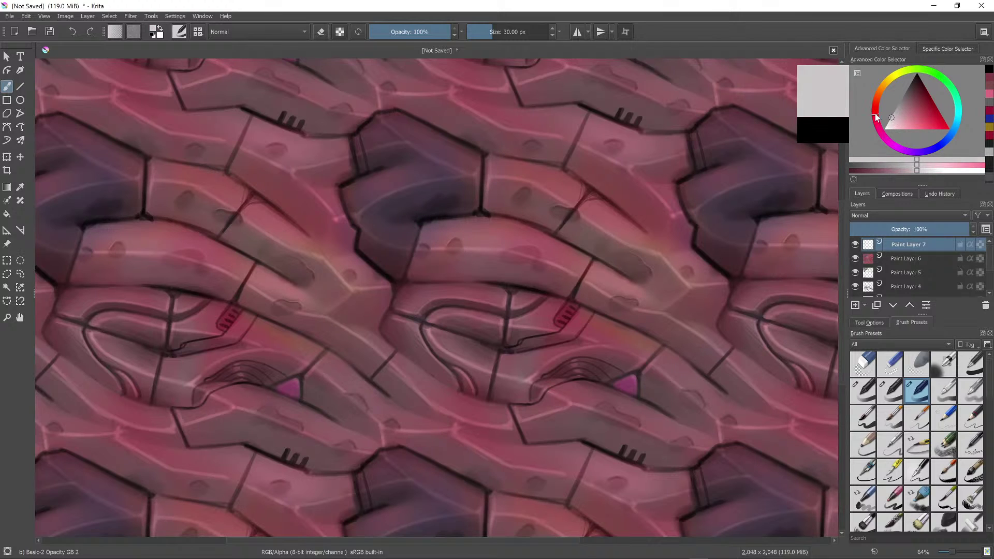
key([)
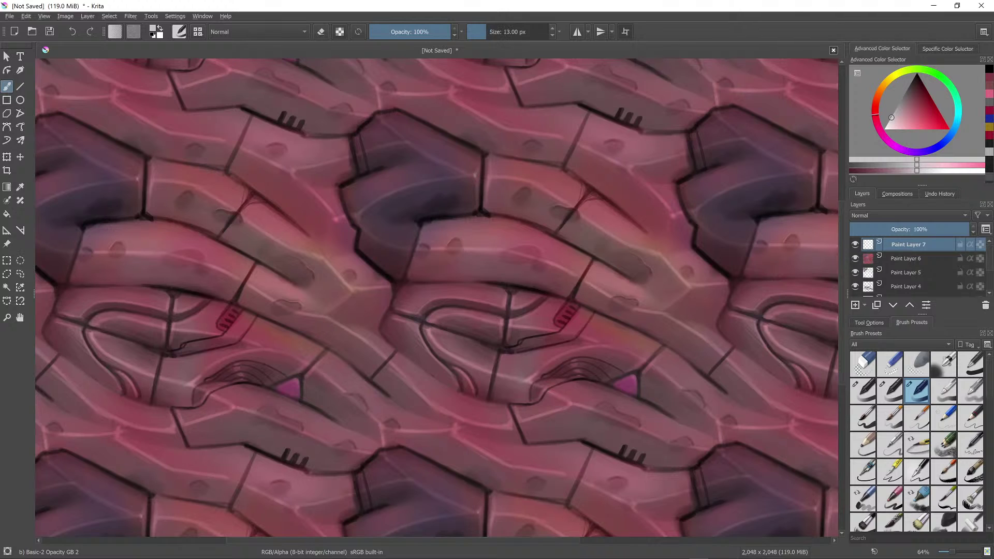
mouse_move(475, 175)
mouse_down()
mouse_move(477, 199)
mouse_move(475, 174)
mouse_up()
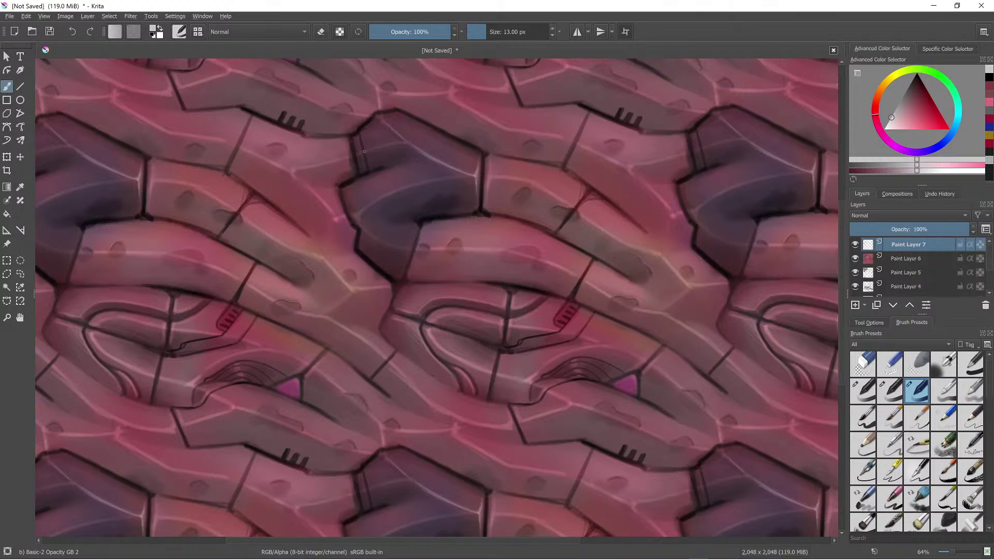
mouse_move(364, 152)
mouse_down()
mouse_move(360, 137)
mouse_move(403, 140)
mouse_up()
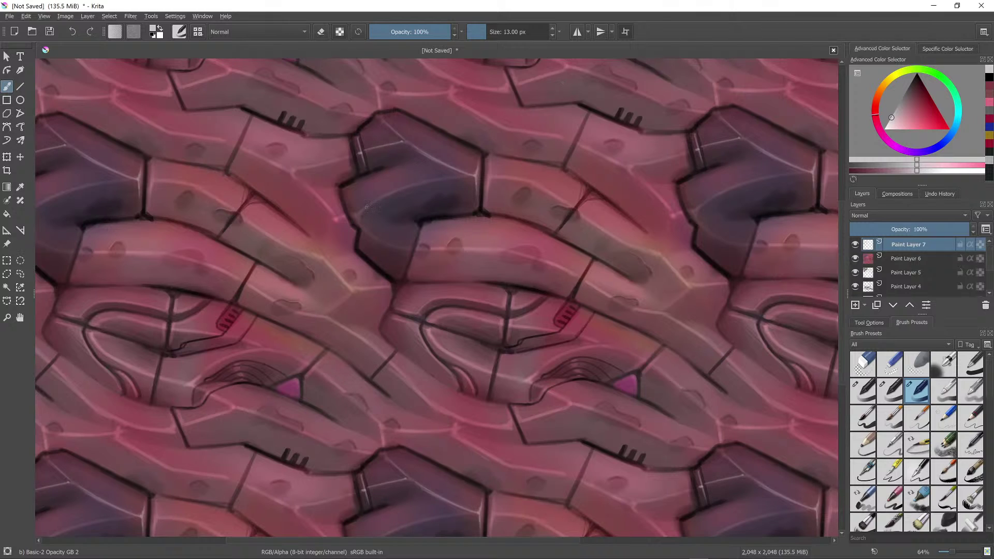
Step: Enlarge the brush to 15 px and highlight the ridges of the blue stone, the adjoining orange stone and the forked stone
mouse_move(374, 202)
mouse_down()
mouse_move(466, 176)
mouse_move(487, 155)
mouse_move(567, 201)
mouse_up()
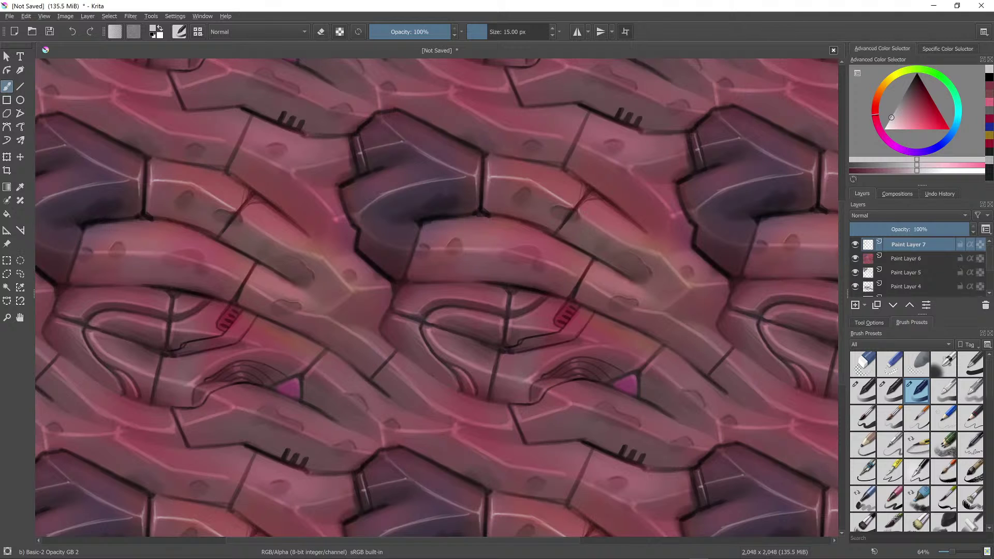
drag(584, 218, 643, 246)
scroll(642, 197, down, 4)
scroll(615, 207, up, 2)
drag(614, 208, 627, 211)
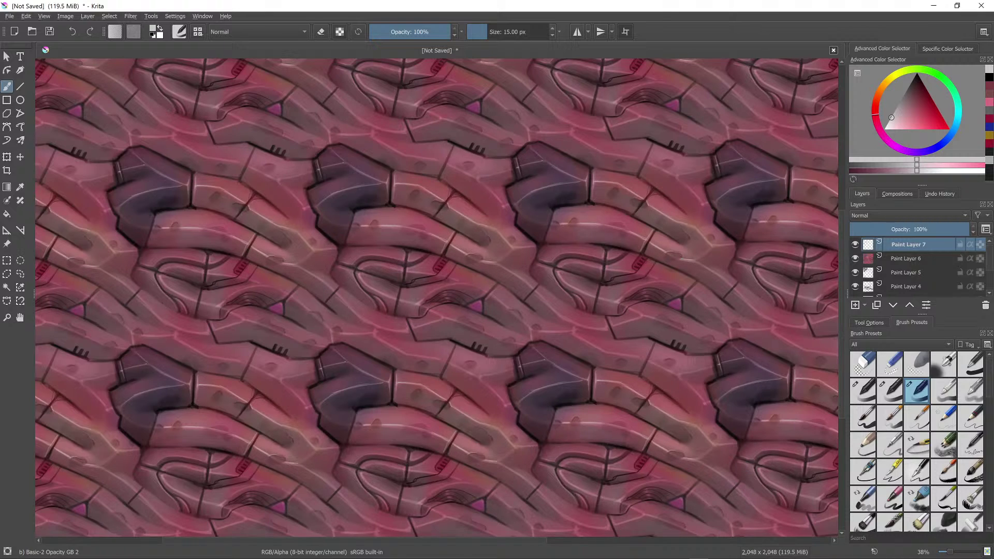
drag(686, 282, 728, 239)
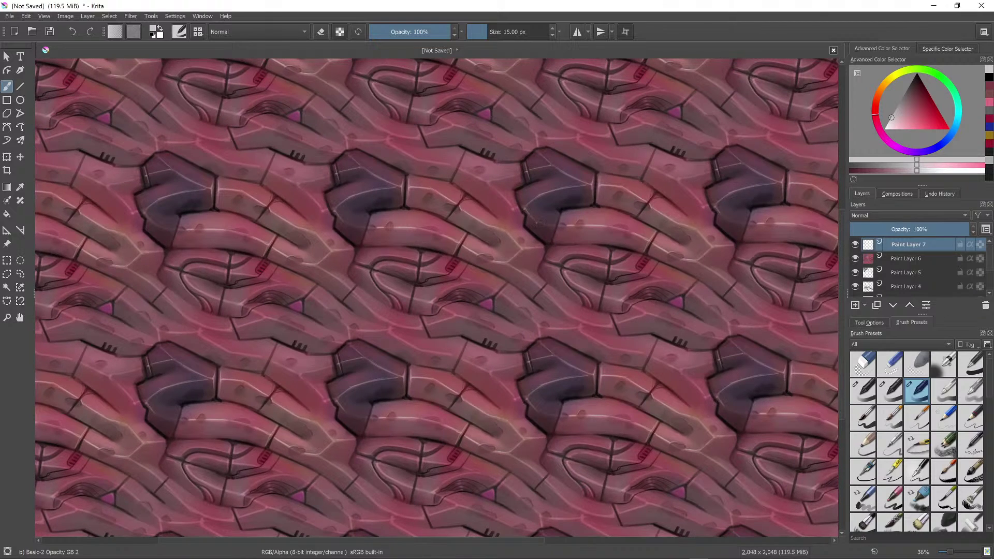
Step: Add light grey highlights along the edges of the grooved stones and check the repeating pattern from a distance
scroll(696, 170, down, 4)
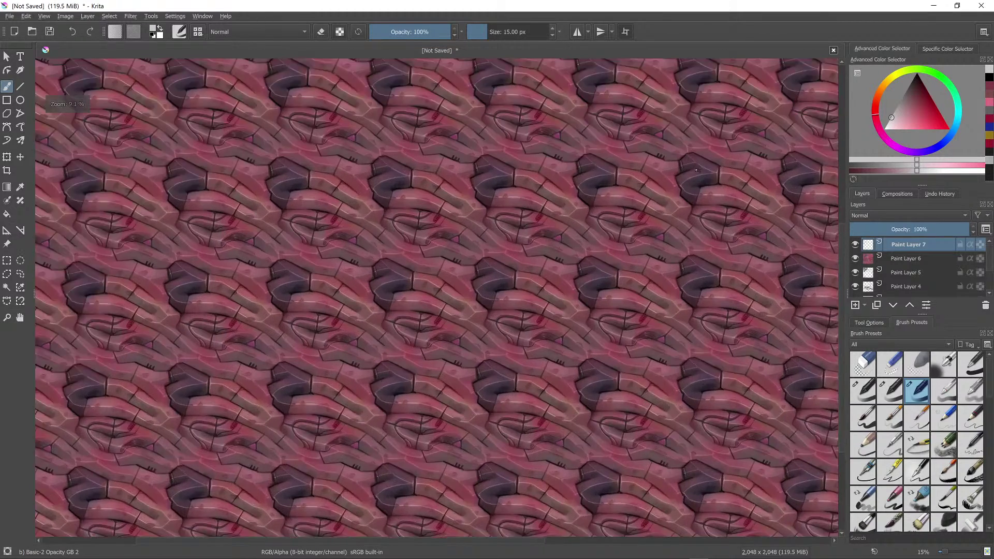
scroll(696, 170, up, 4)
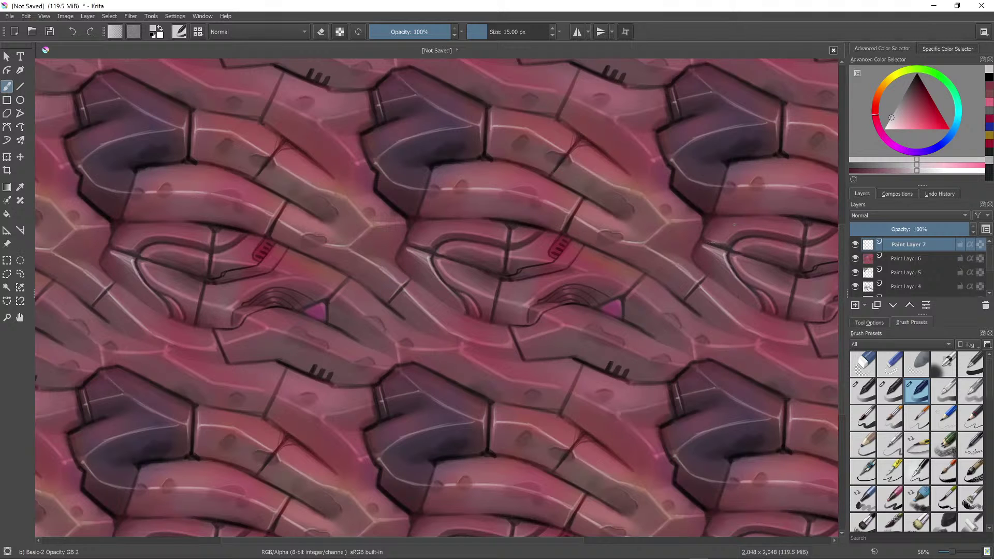
drag(717, 243, 784, 231)
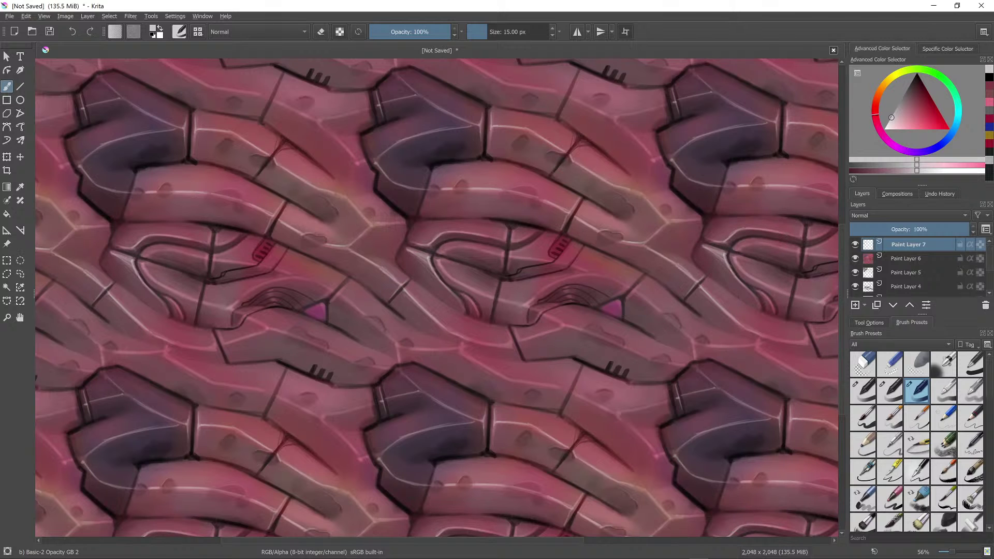
key(minus)
key(minus)
key(minus)
key(minus)
key(minus)
key(minus)
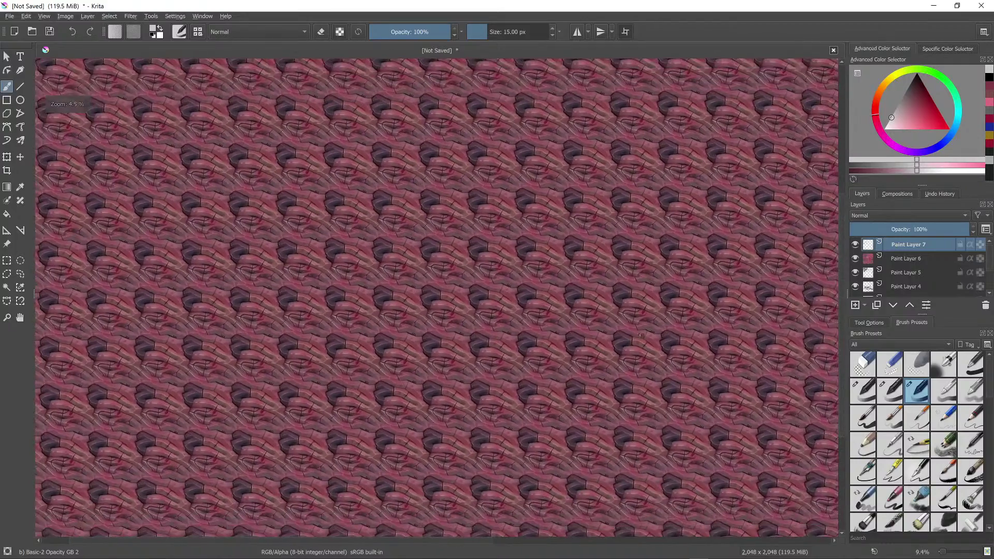
Step: Hand-letter "110" in light grey on the blue stone's dark face and check how it repeats
mouse_move(640, 335)
mouse_down()
mouse_move(694, 228)
mouse_move(728, 231)
mouse_move(717, 321)
mouse_move(452, 202)
mouse_move(420, 227)
mouse_move(456, 227)
mouse_move(450, 207)
mouse_move(454, 226)
mouse_up()
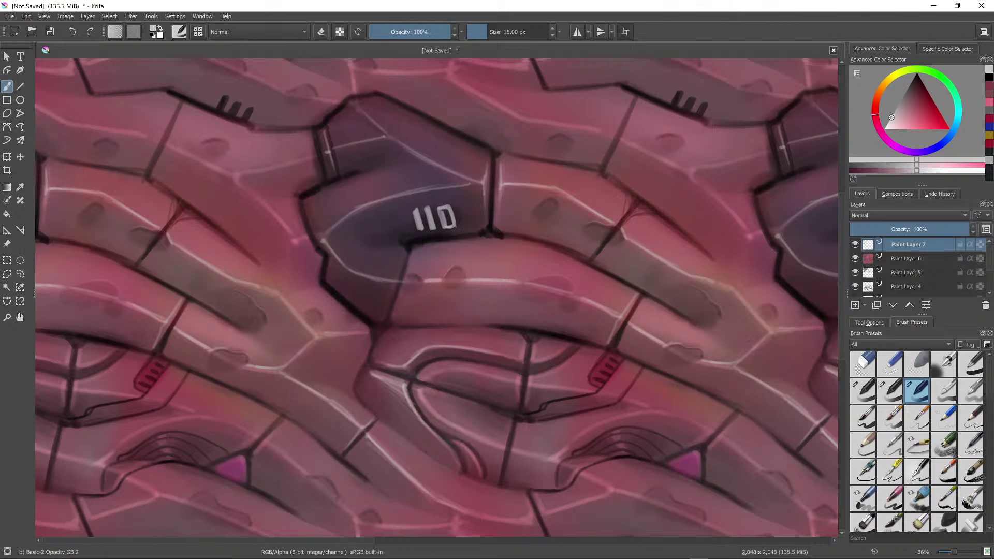
scroll(455, 227, down, 8)
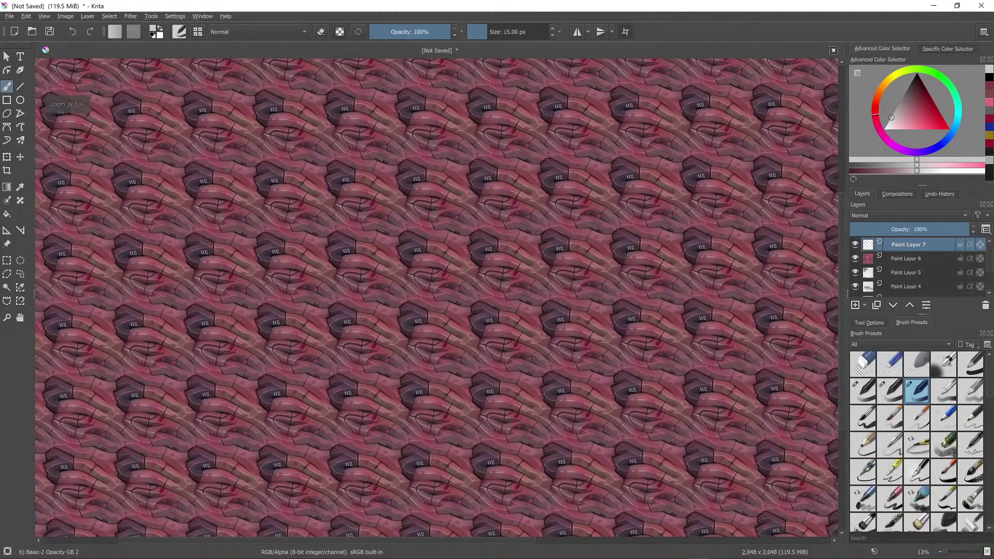
scroll(620, 324, up, 7)
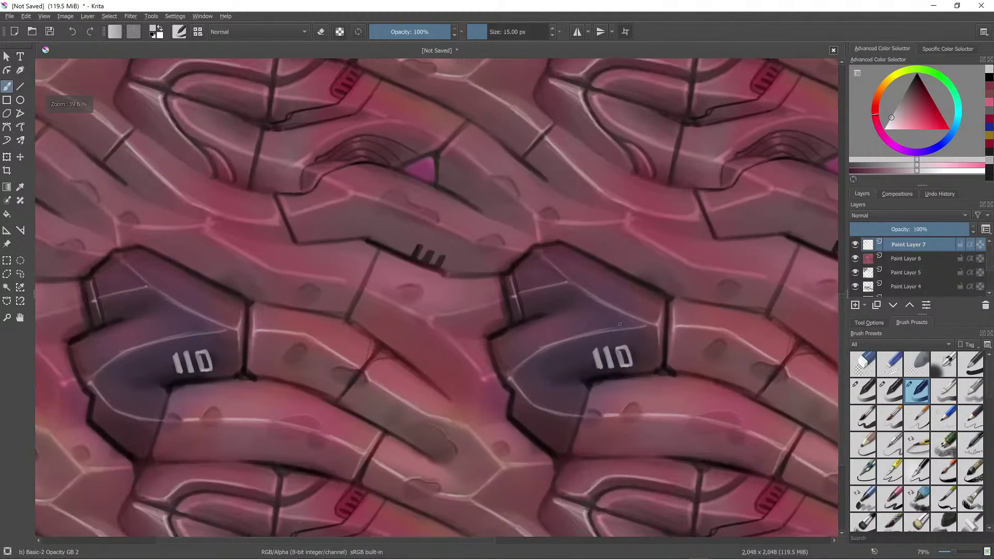
Step: Choose light sky blue, paint a small mark on the blue stone, and brush 73 px patches on the neighbouring pink stone
click(951, 131)
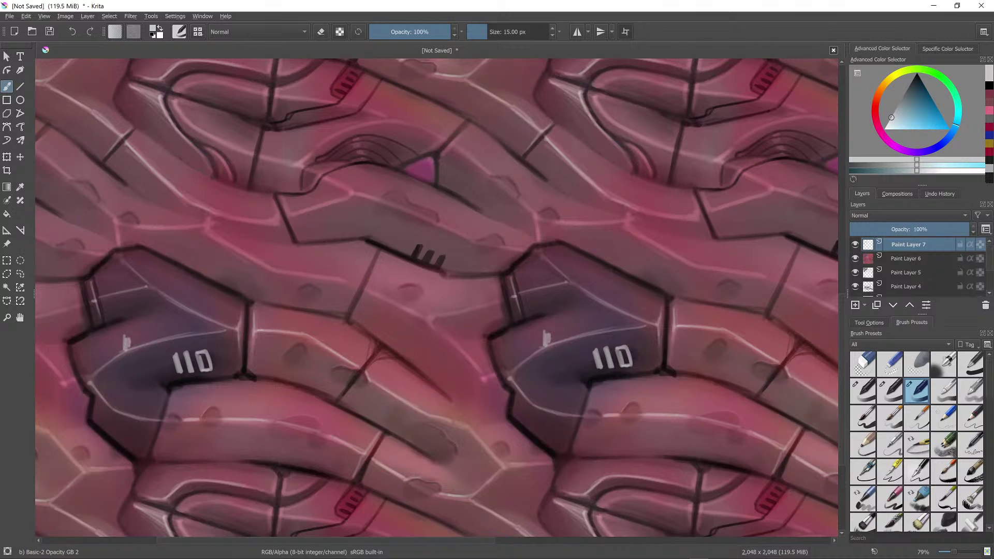
click(923, 124)
drag(535, 346, 546, 340)
drag(488, 31, 501, 45)
drag(432, 294, 481, 293)
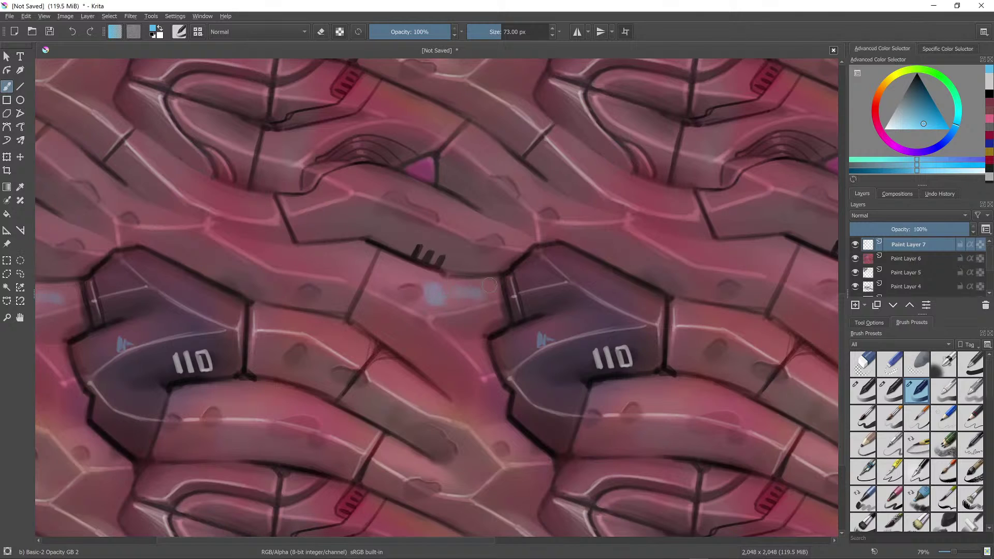
Step: Choose a blue-violet, paint soft patches on the curved red stone beside the blue one, and sample the surrounding dark reds
ctrl+click(498, 266)
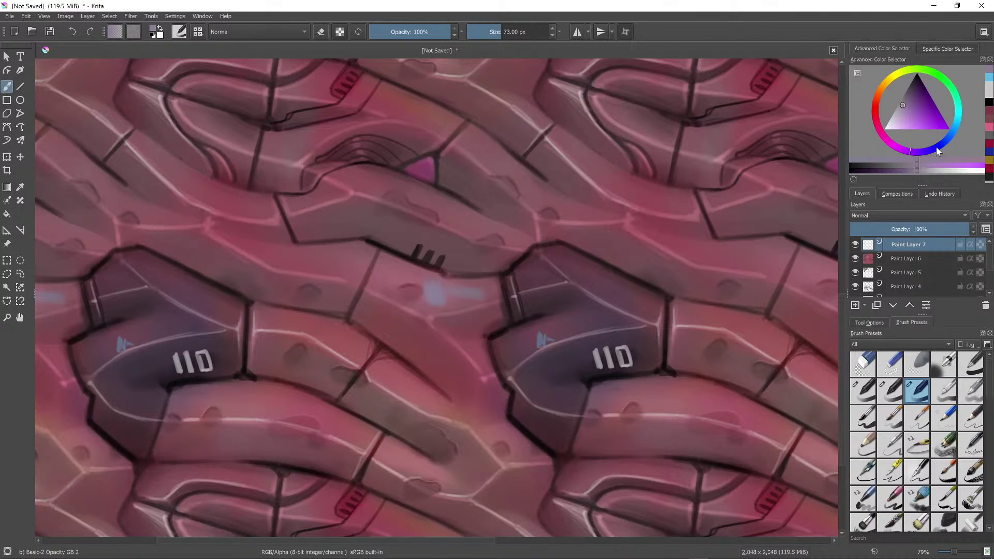
click(936, 147)
click(917, 120)
mouse_move(372, 311)
mouse_down()
mouse_move(414, 325)
mouse_move(449, 392)
mouse_up()
ctrl+click(452, 398)
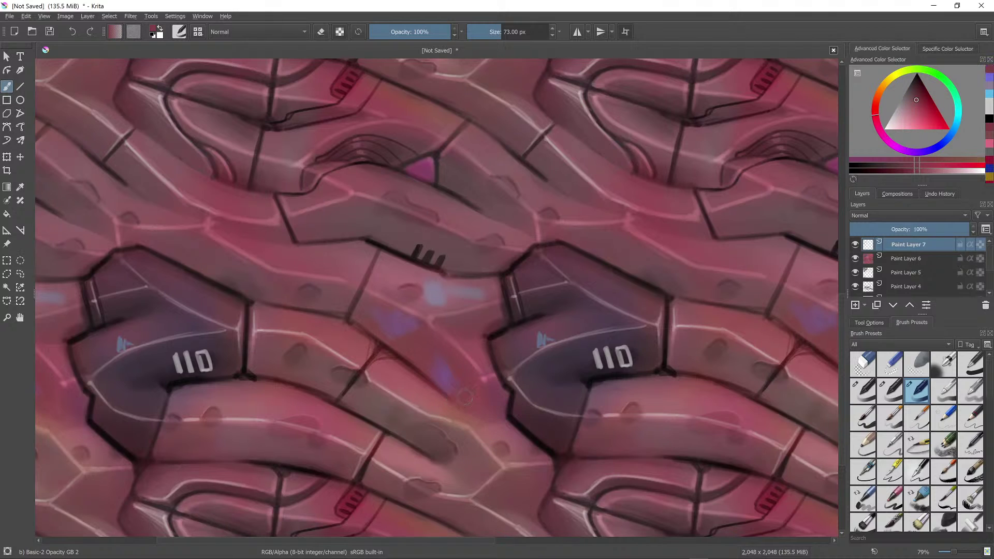
ctrl+click(502, 373)
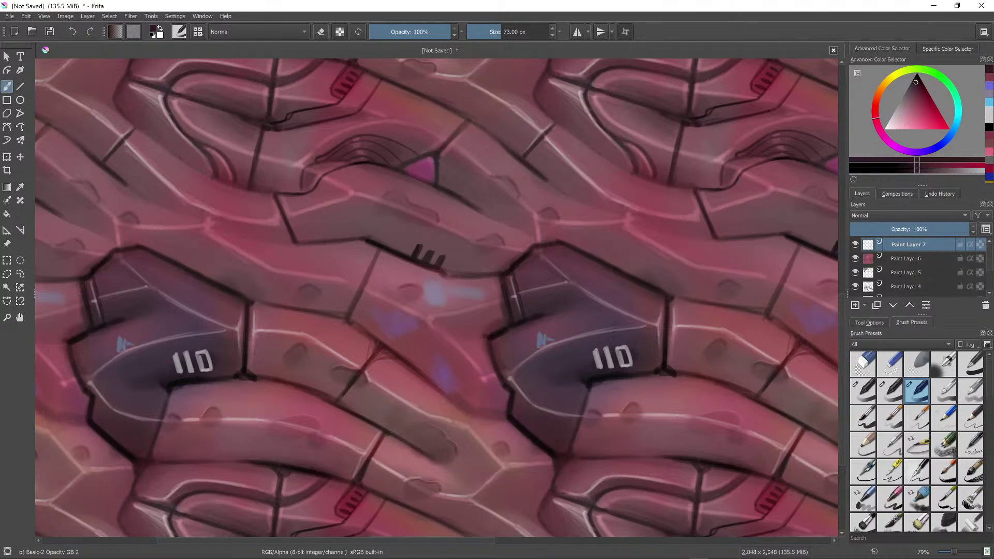
Step: Sample dark reds near the blue stone and paint 16 px contour lines on the rounded tip of the adjoining red stone
ctrl+click(499, 435)
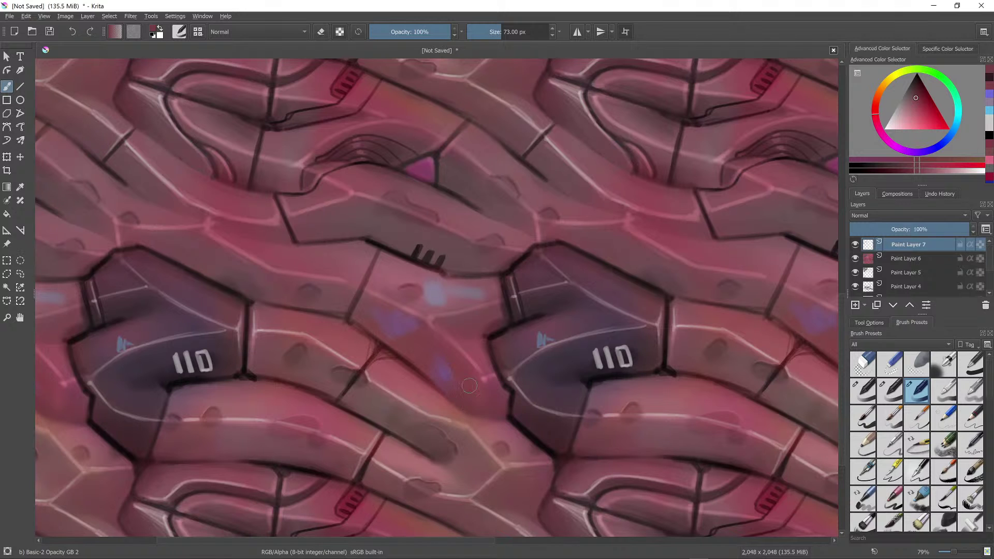
scroll(477, 401, down, 4)
scroll(586, 376, up, 2)
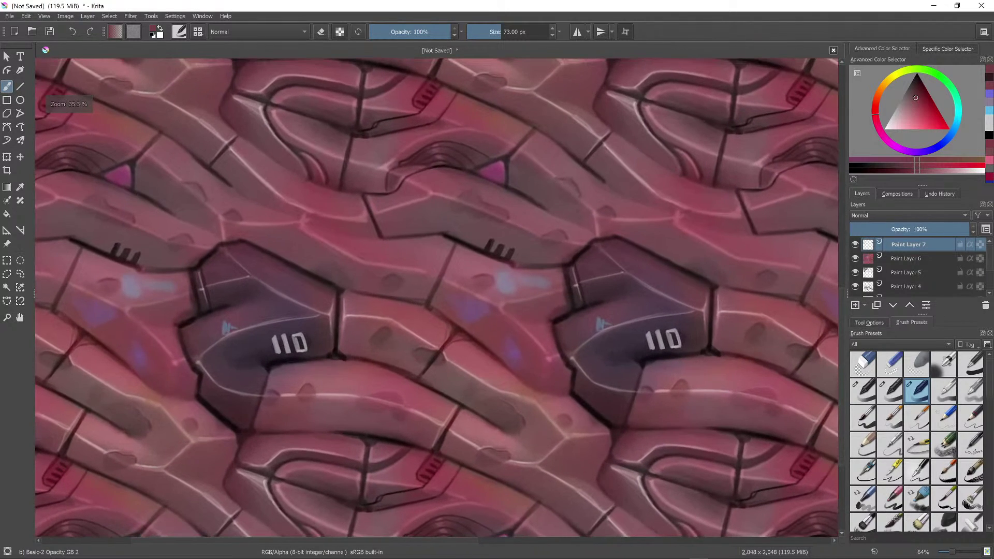
ctrl+click(573, 392)
key(bracketleft)
key(bracketleft)
key(bracketleft)
key(bracketleft)
key(bracketleft)
key(bracketleft)
key(bracketleft)
key(bracketleft)
key(bracketleft)
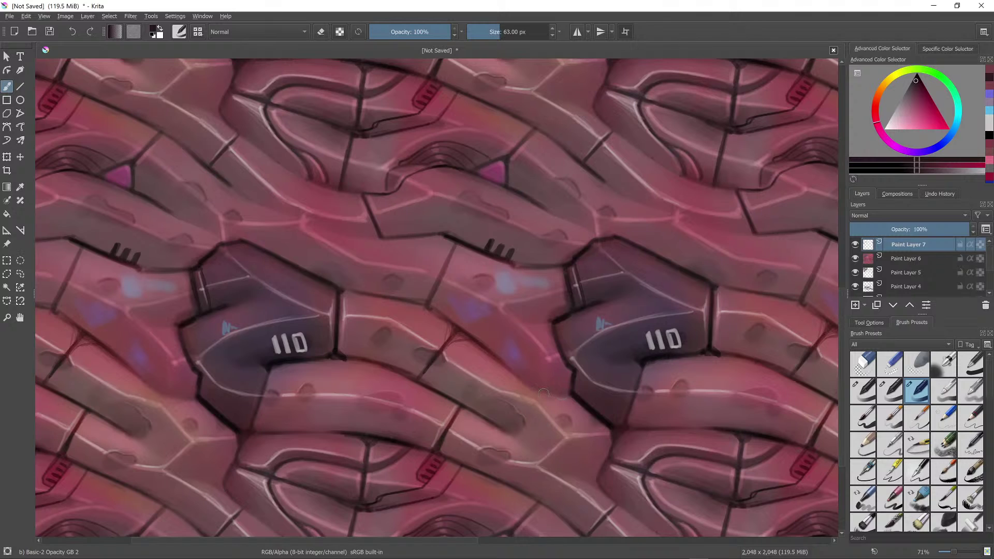
drag(572, 395, 573, 389)
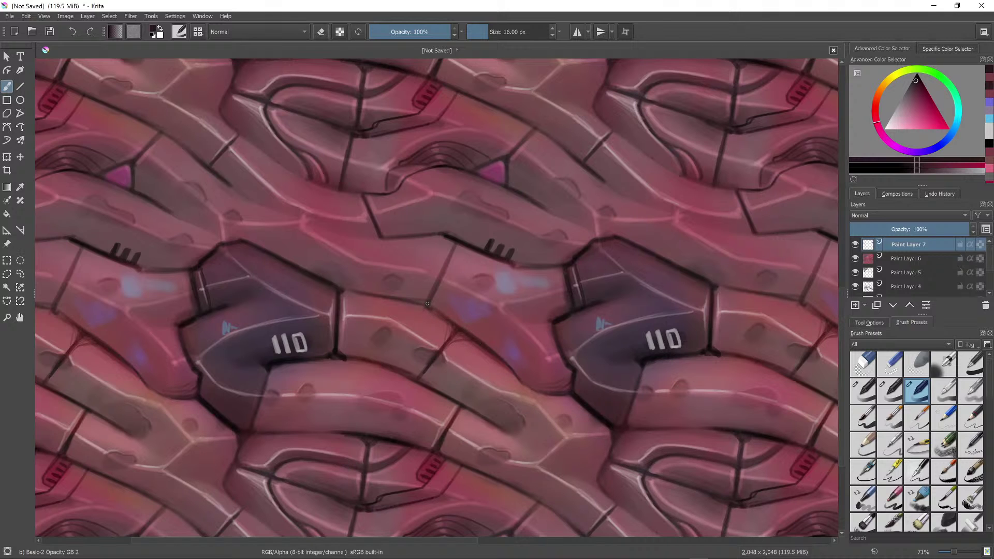
Step: Choose light grey and paint 16 px highlights along the lower ridge and side seam of the pink stone with the light blue patches
scroll(427, 304, down, 5)
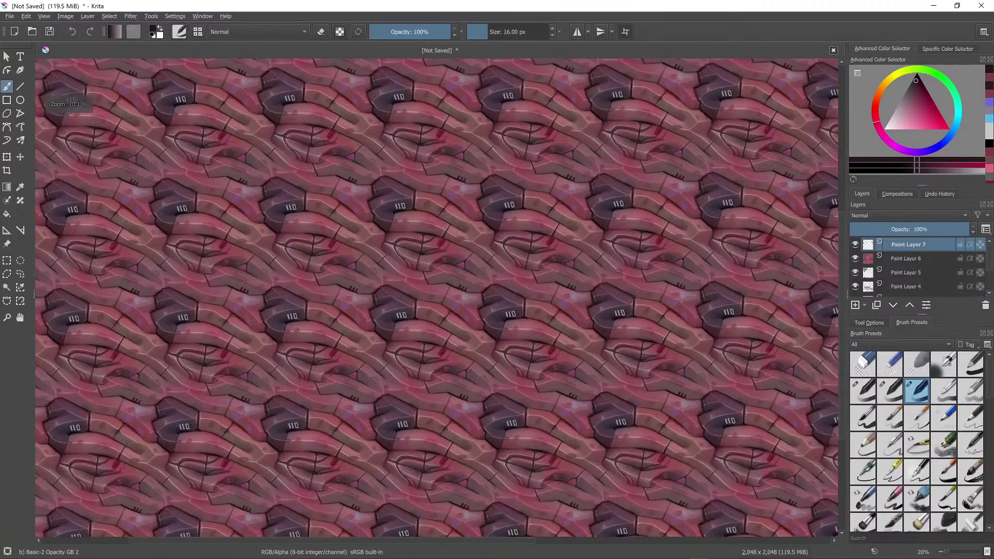
scroll(619, 271, up, 5)
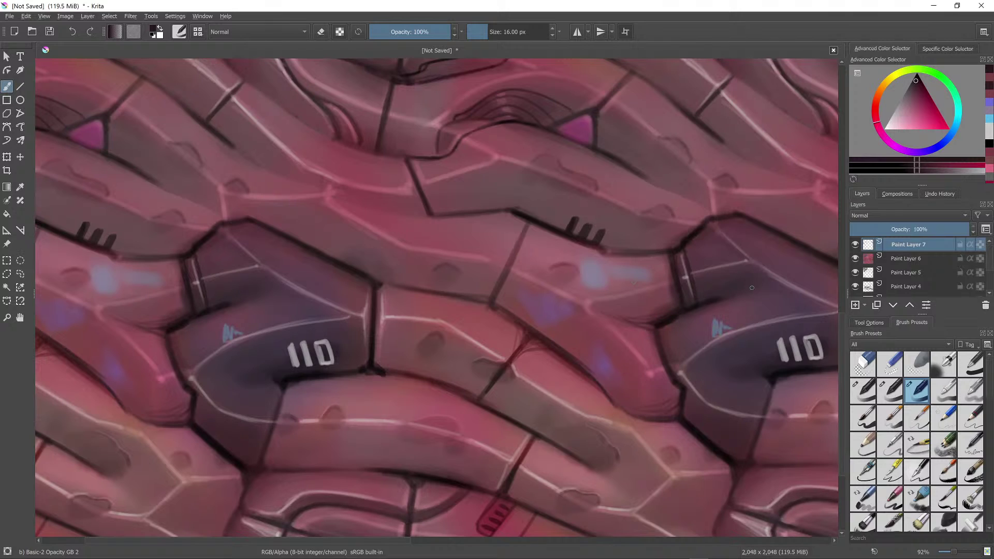
ctrl+click(695, 290)
mouse_move(667, 265)
mouse_down()
mouse_move(677, 310)
mouse_move(672, 294)
mouse_up()
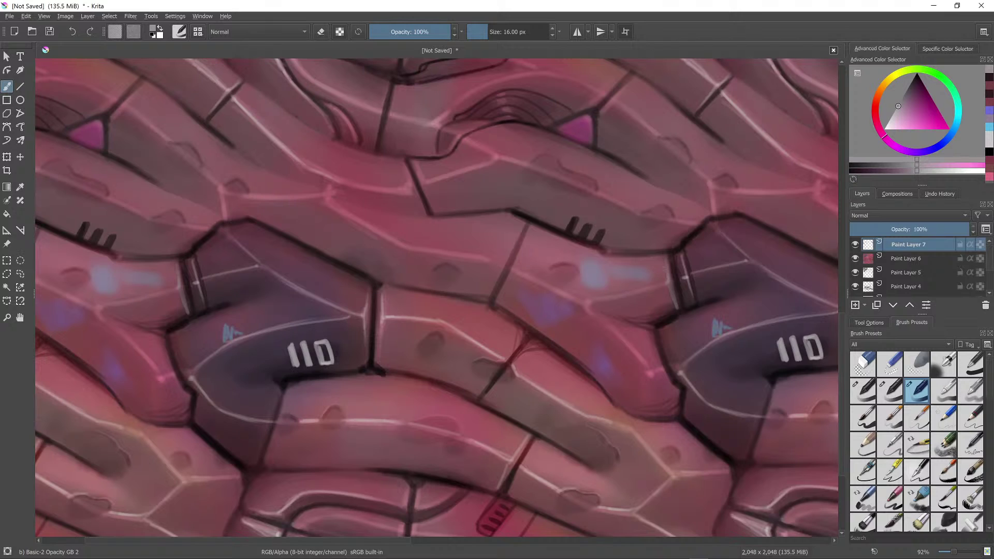
click(891, 118)
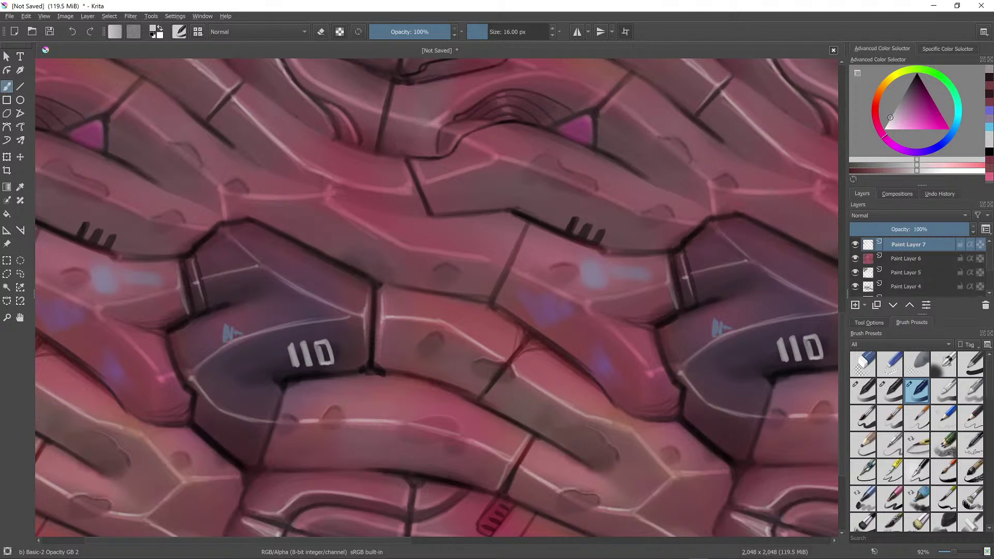
drag(590, 310, 607, 300)
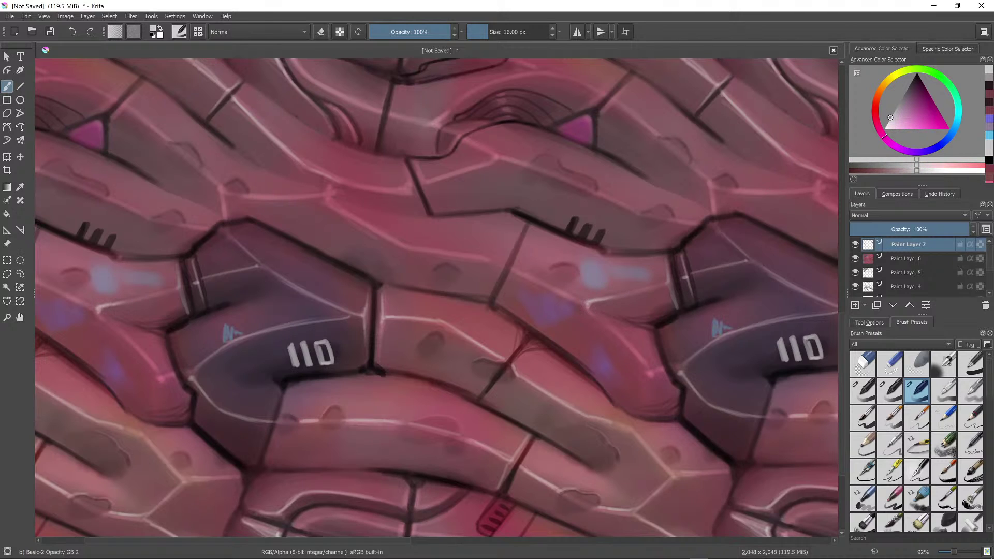
drag(567, 295, 589, 306)
drag(565, 294, 588, 308)
drag(536, 279, 581, 301)
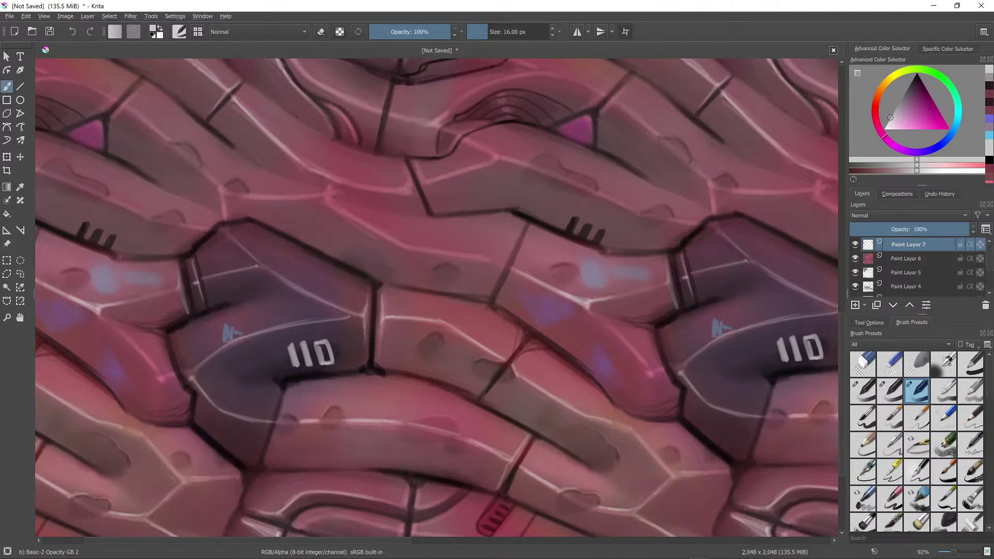
drag(515, 269, 498, 302)
Step: Sample dark red beside the pink stone's side seam and softly shade the seam and its lower corner with a 41 px brush
ctrl+click(506, 274)
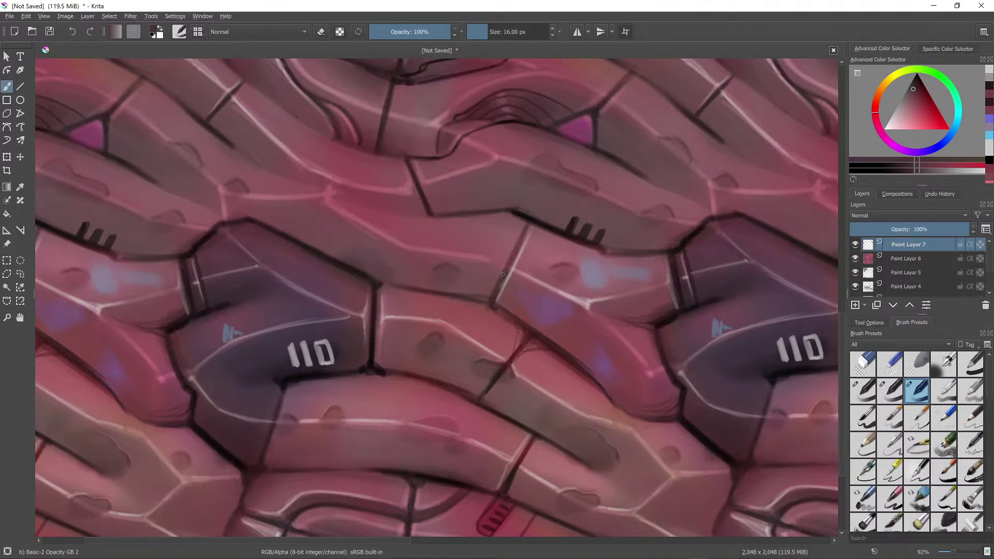
key(bracketright)
key(bracketright)
key(bracketright)
key(bracketright)
key(bracketright)
key(bracketright)
key(bracketright)
key(bracketright)
key(bracketright)
key(bracketright)
mouse_move(495, 302)
mouse_down()
mouse_move(529, 221)
mouse_move(499, 300)
mouse_up()
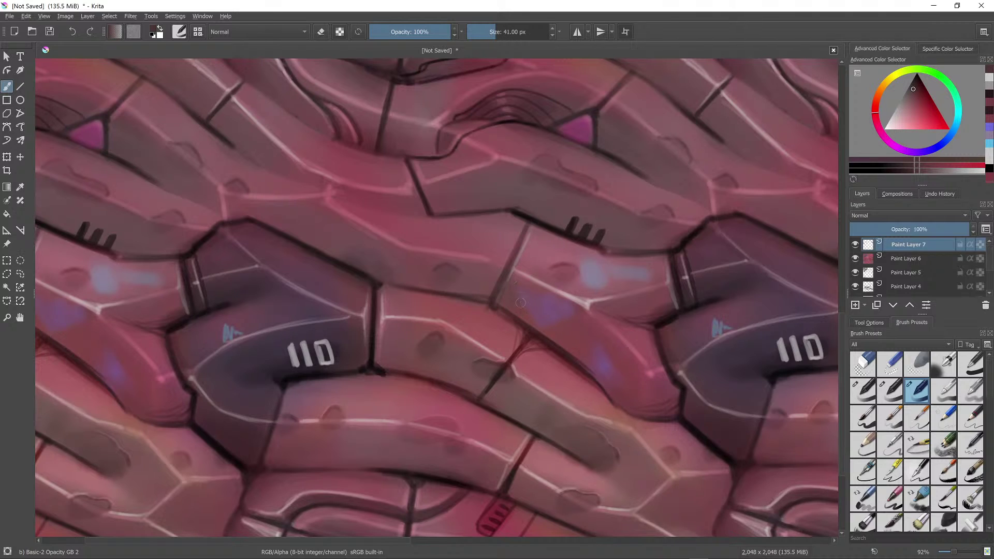
key(ctrl+z)
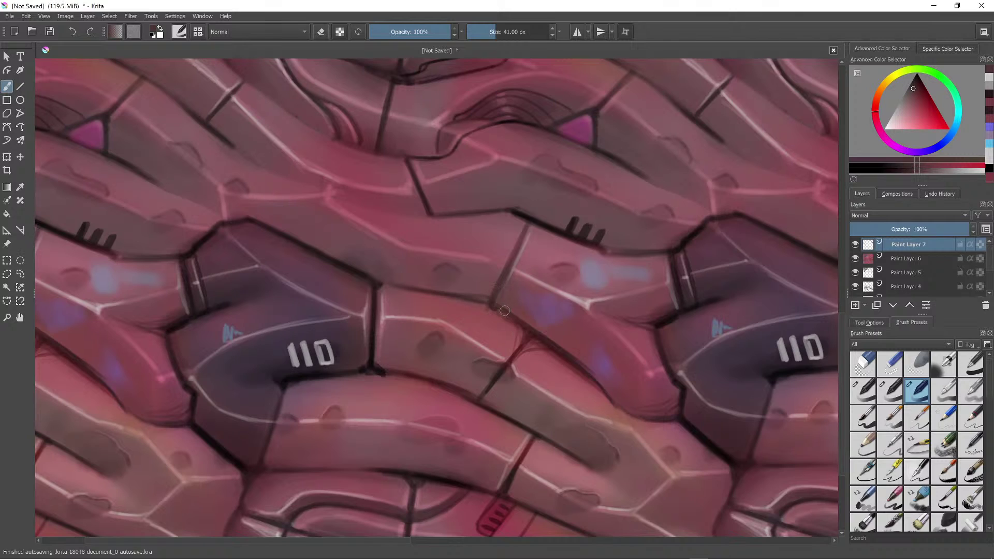
click(509, 305)
ctrl+click(505, 307)
drag(505, 310, 526, 318)
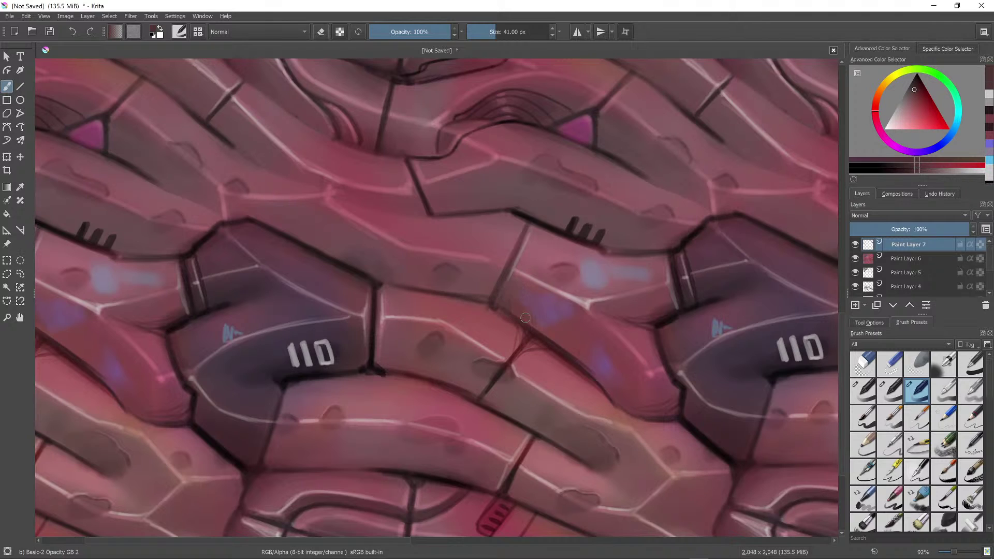
Step: Choose near-black, reduce the brush to 14 px, redraw the pink stone's side seam and add a thin crack line alongside it
click(913, 77)
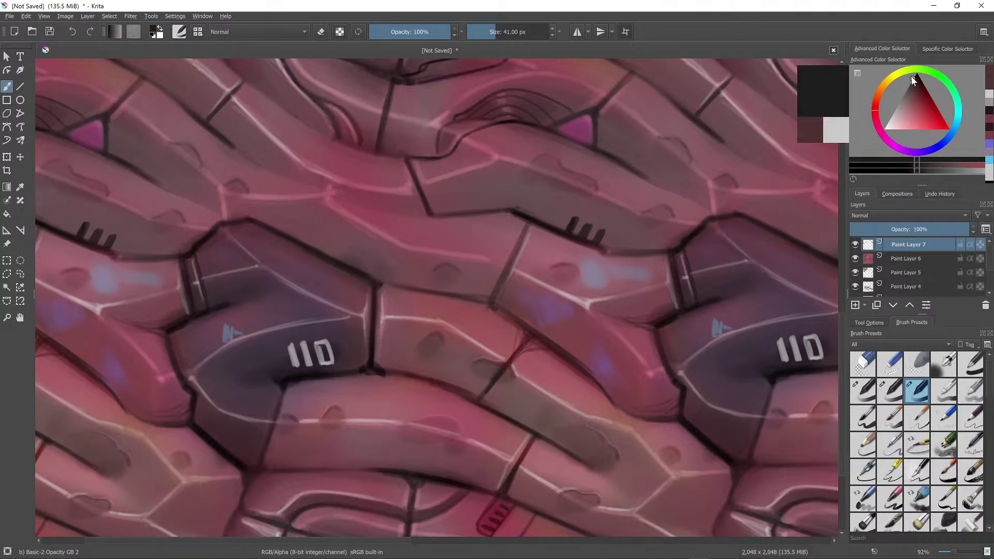
key([)
key([)
key([)
key([)
key([)
key([)
key([)
key([)
key([)
key([)
key([)
key([)
key([)
key([)
key([)
mouse_move(498, 298)
mouse_down()
mouse_move(547, 342)
mouse_move(495, 301)
mouse_move(519, 243)
mouse_up()
key(])
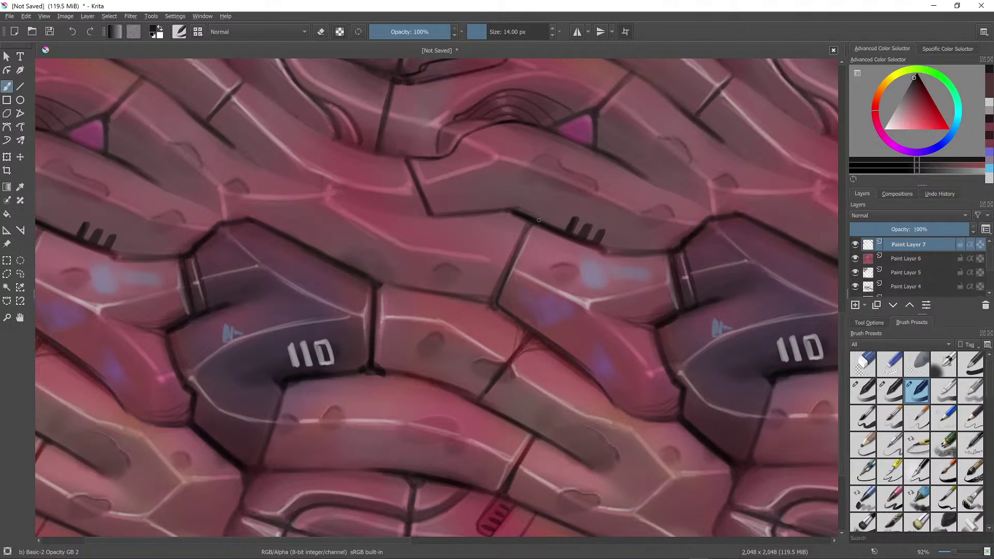
mouse_move(519, 321)
mouse_down()
mouse_move(542, 233)
mouse_move(533, 263)
mouse_up()
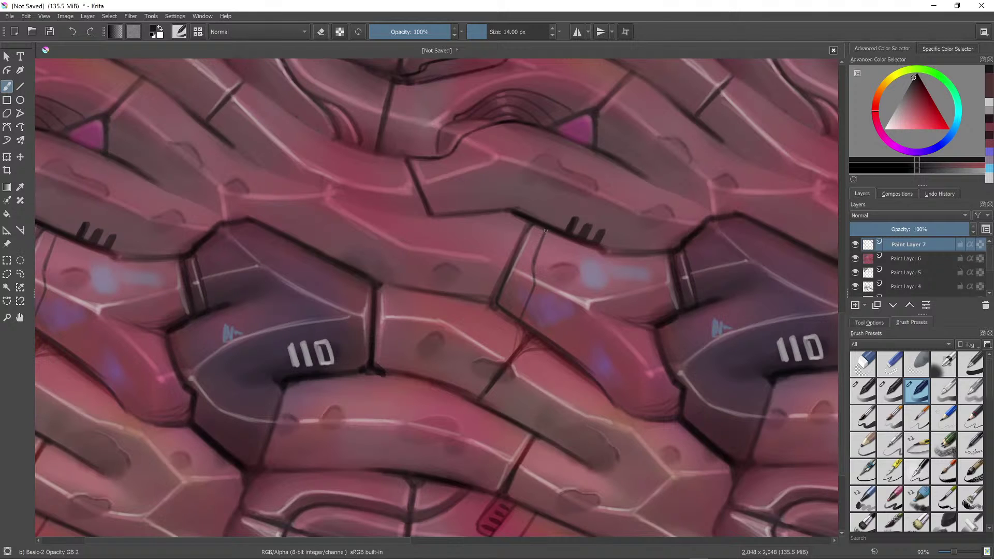
Step: Examine how the painted texture repeats from a distance and at closer range
scroll(534, 263, down, 8)
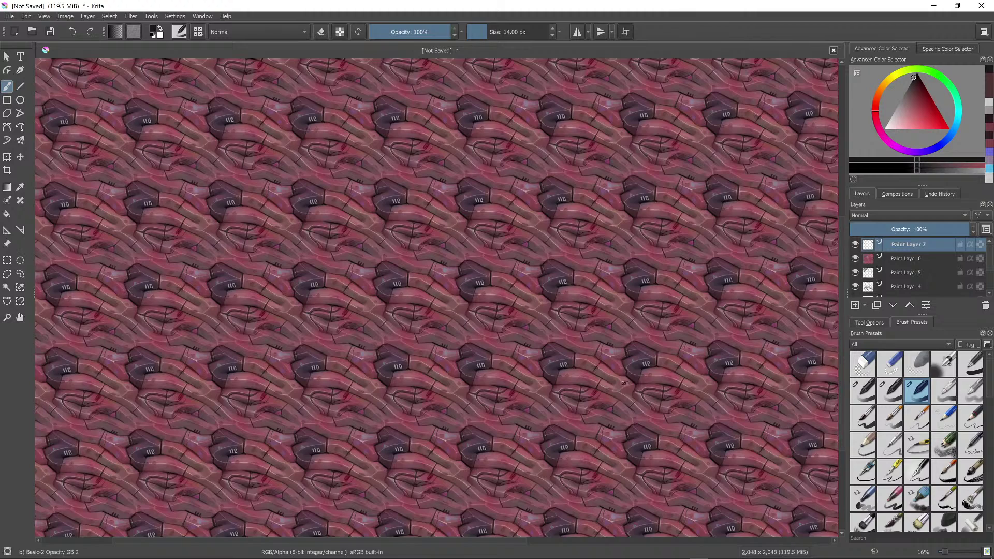
drag(625, 384, 667, 296)
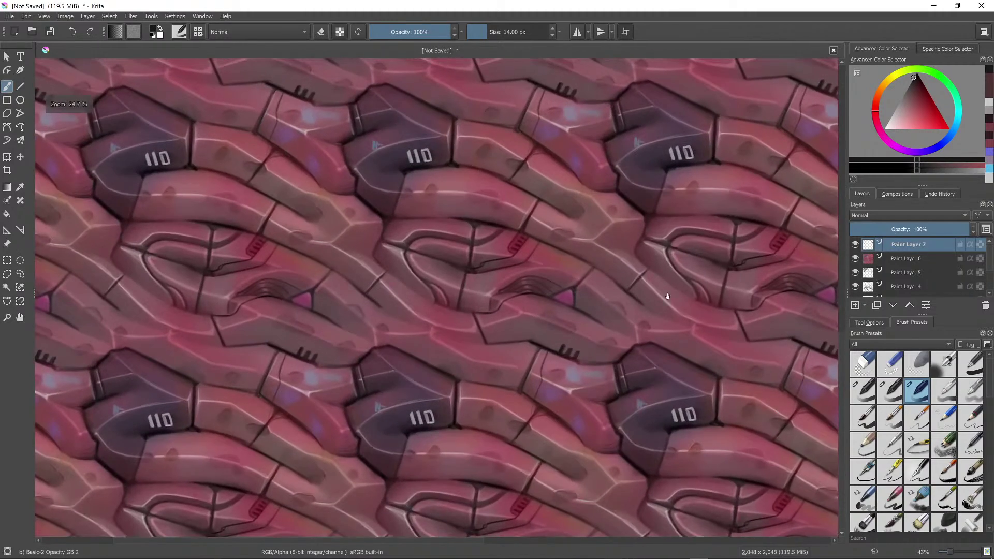
click(914, 257)
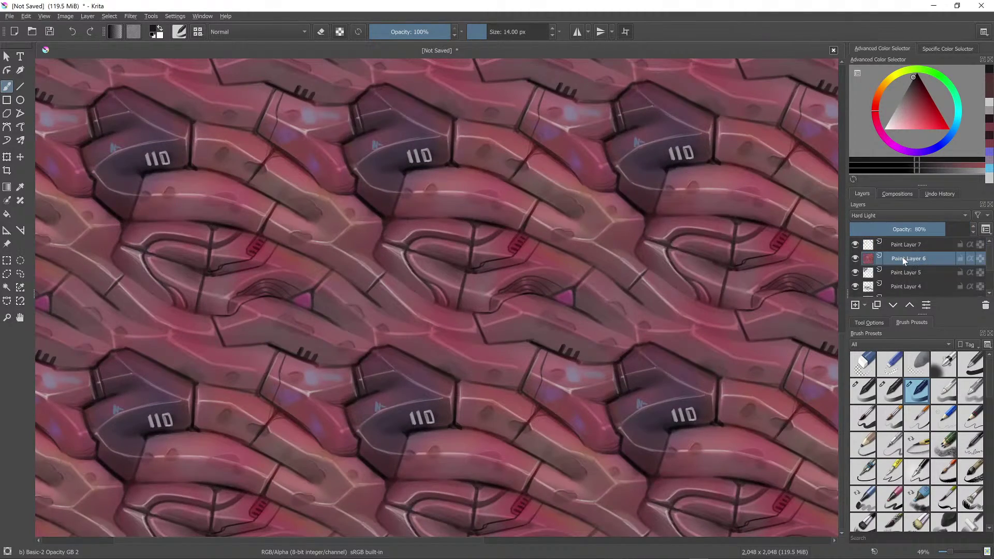
click(914, 245)
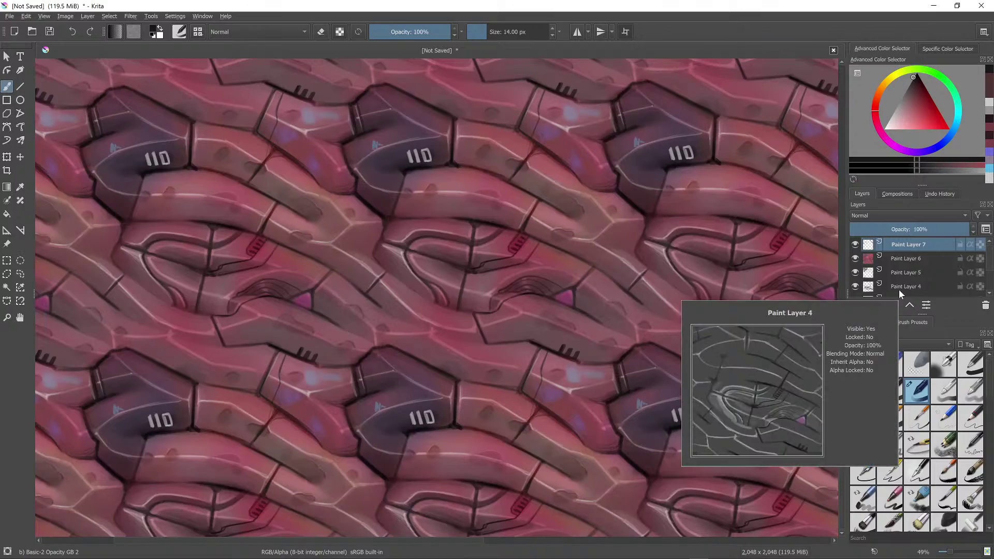
scroll(565, 343, down, 3)
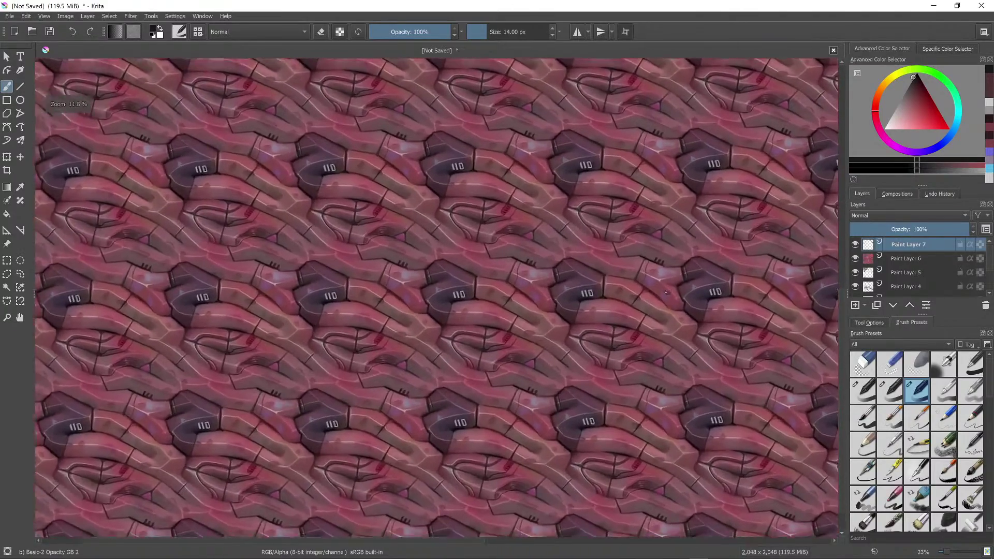
scroll(565, 343, up, 2)
scroll(565, 342, down, 4)
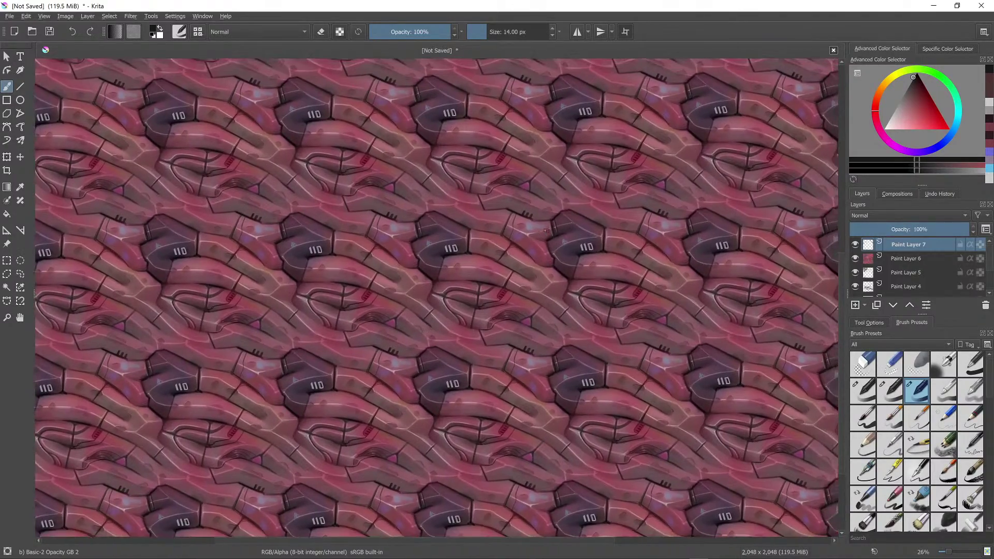
scroll(419, 365, up, 5)
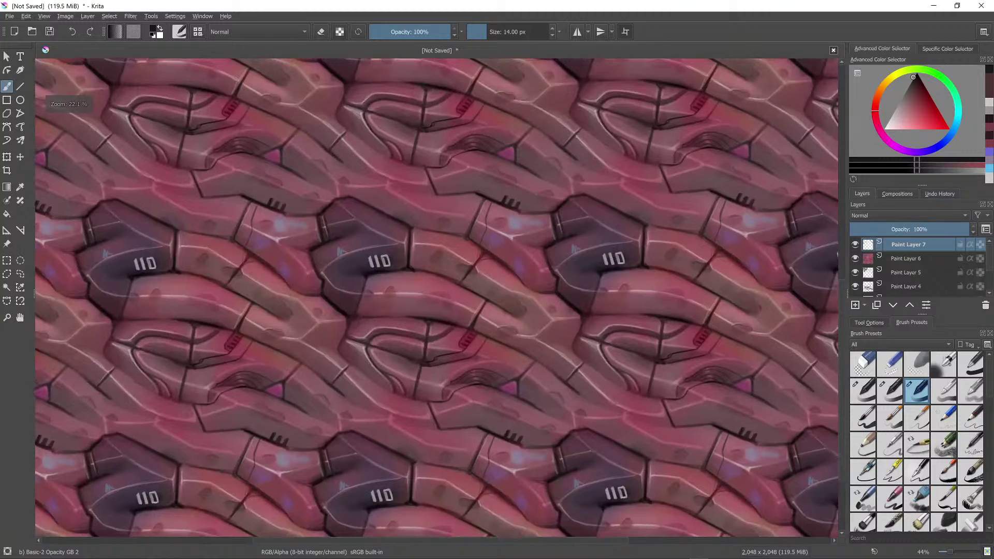
click(176, 19)
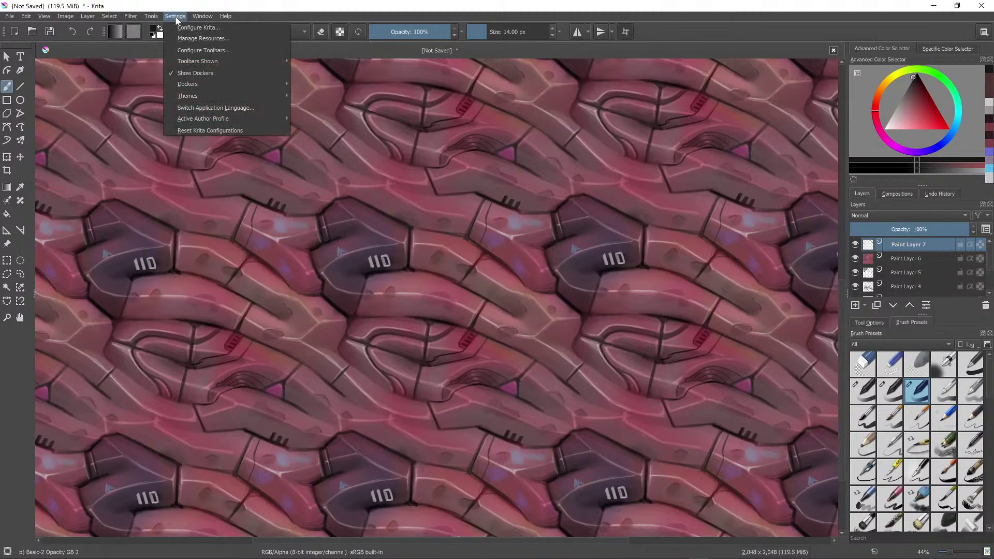
mouse_move(199, 66)
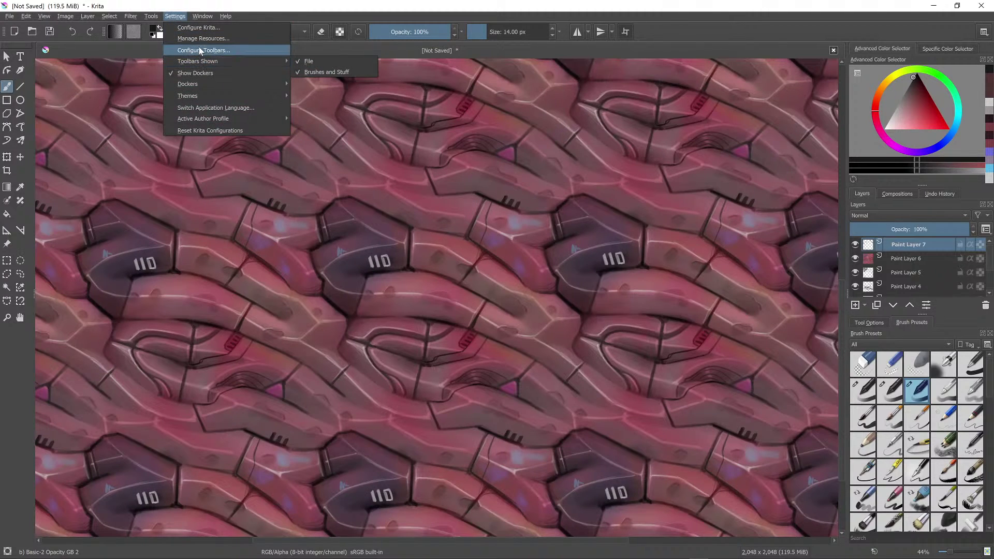
mouse_move(132, 17)
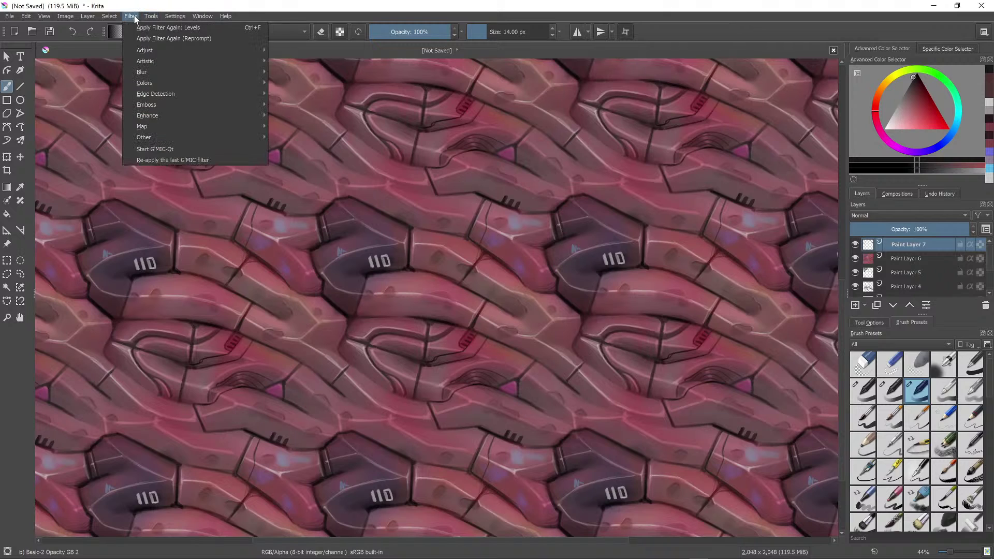
mouse_move(169, 110)
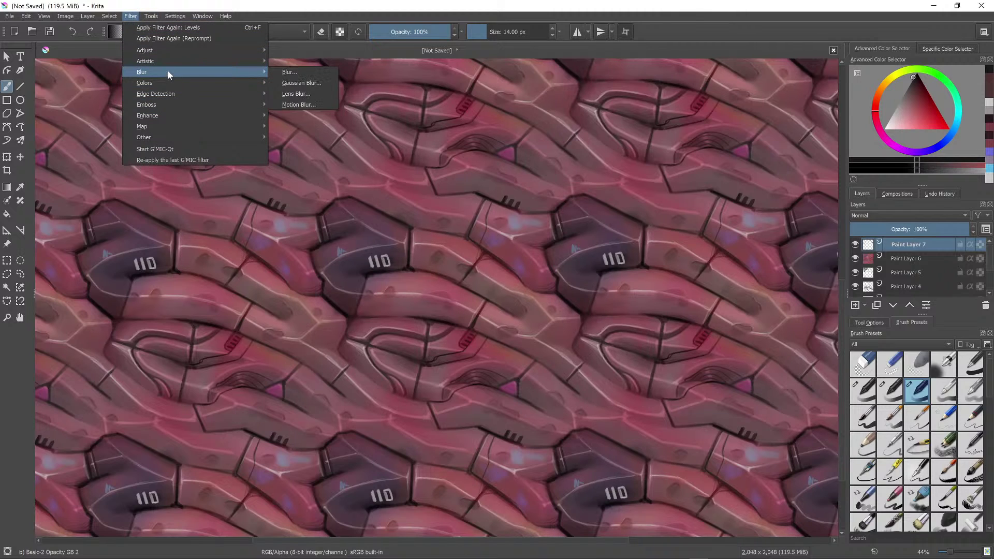
mouse_move(172, 51)
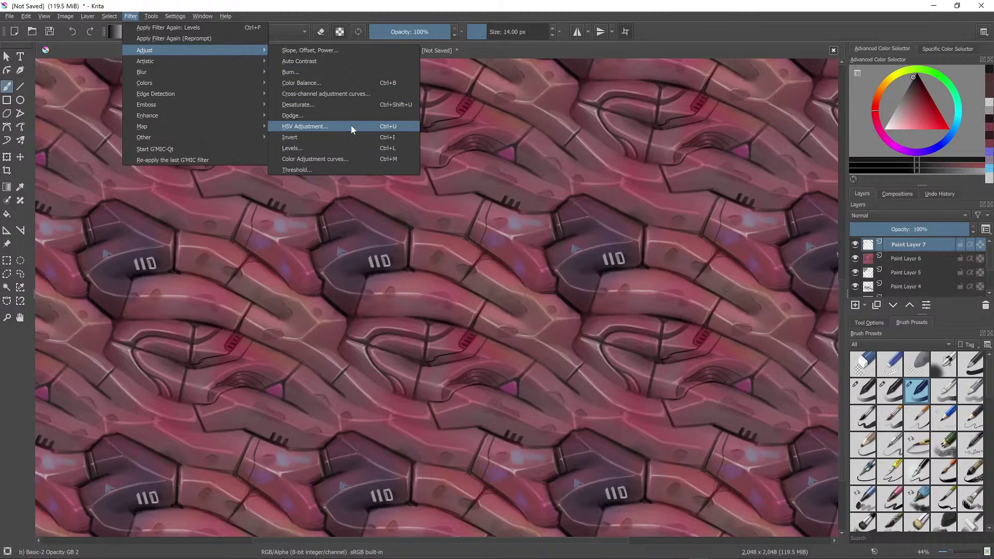
click(350, 84)
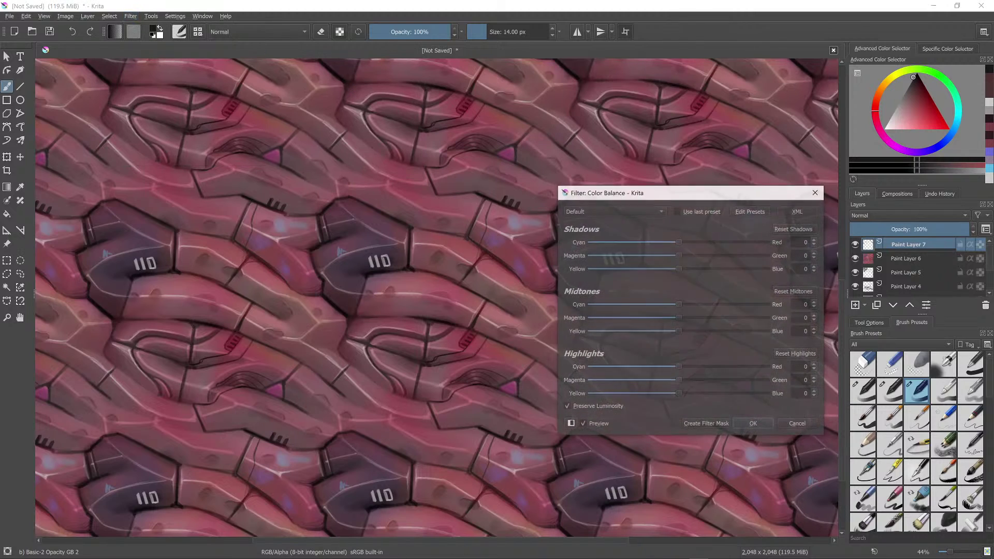
drag(679, 241, 703, 241)
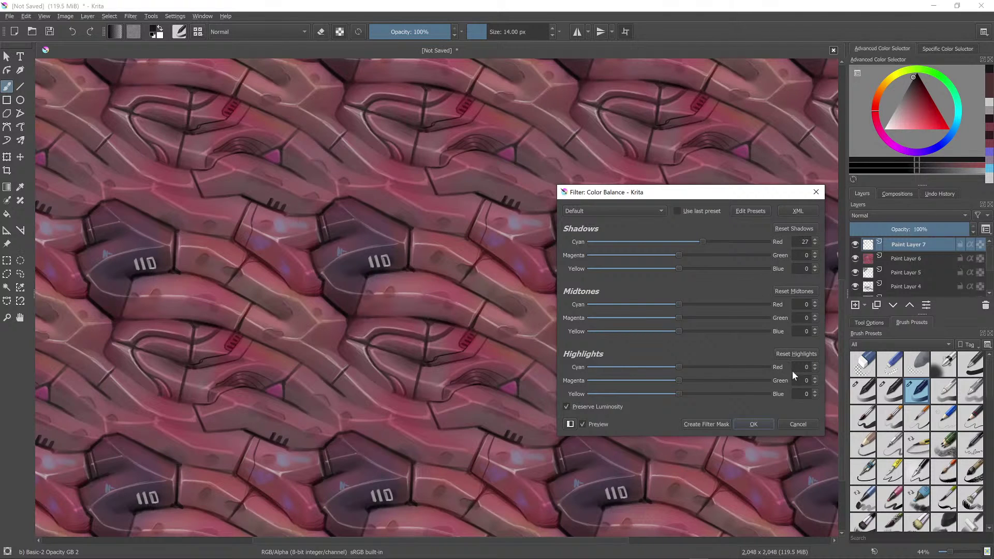
click(804, 426)
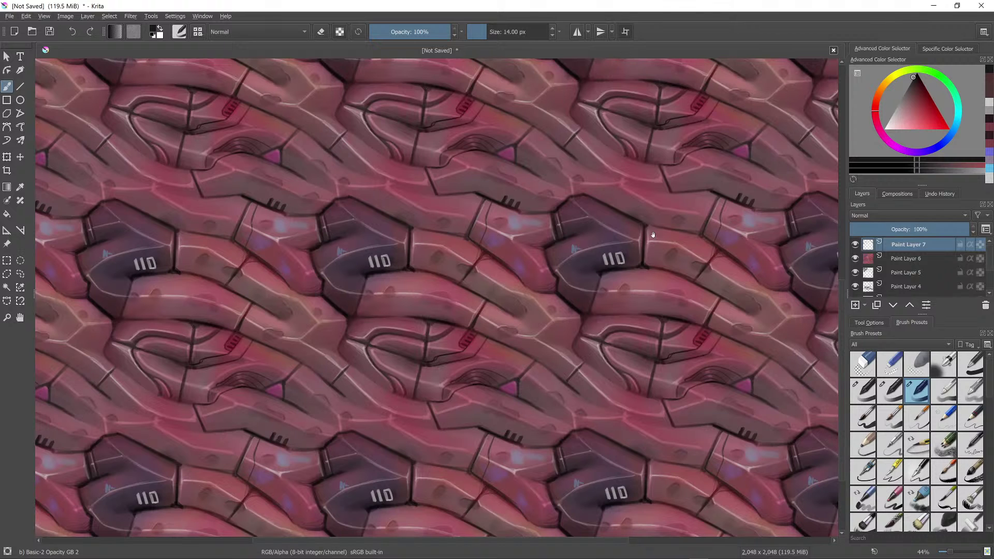
Step: Sample the pale blue-violet patch on the pink stone and paint thin 14 px hatching strokes below the three dark marks
drag(653, 235, 754, 387)
drag(741, 189, 584, 184)
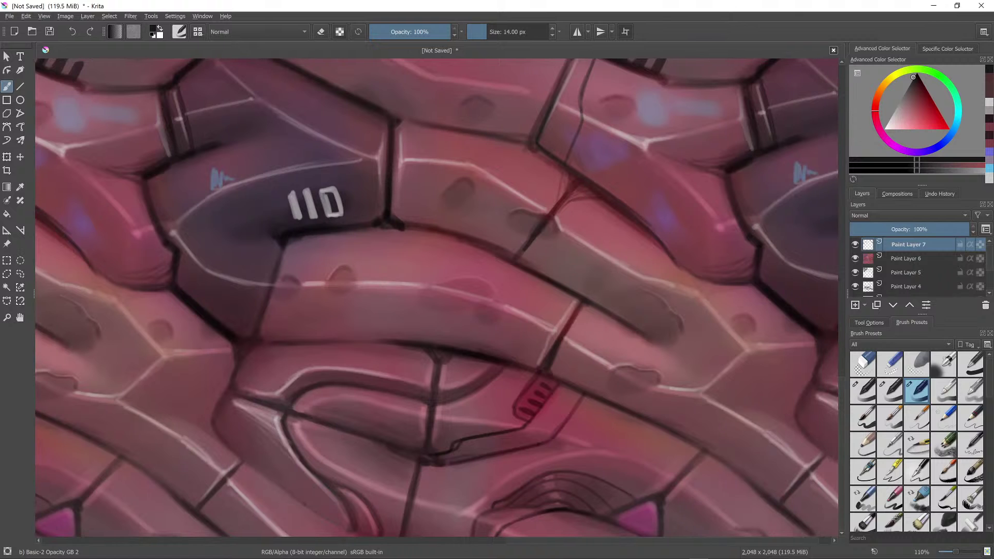
drag(593, 355, 591, 388)
drag(512, 202, 557, 262)
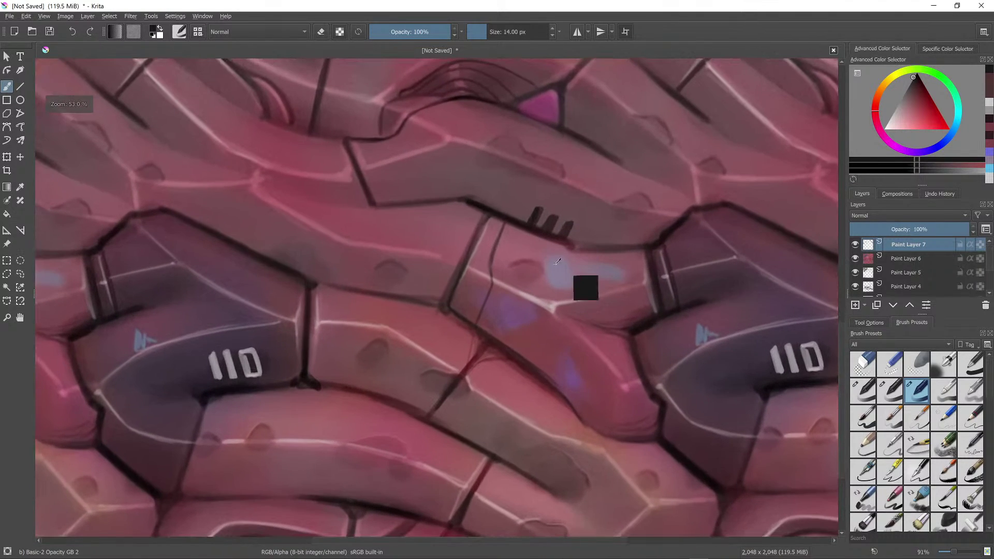
ctrl+click(558, 262)
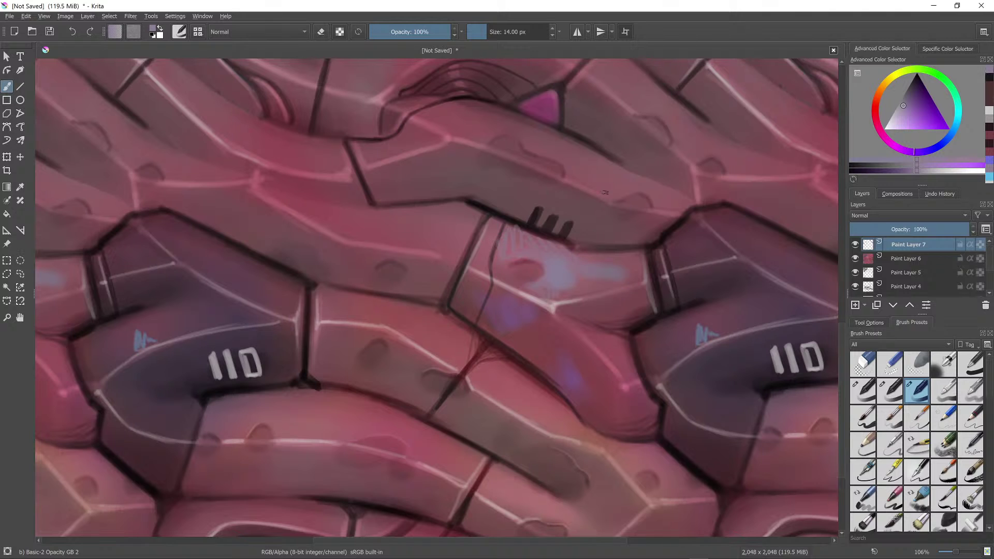
Step: Choose light cyan and brighten the centre of the pale blue patch on the pink stone with 14 px strokes, then sample a softer blue
scroll(610, 264, down, 6)
scroll(609, 264, up, 6)
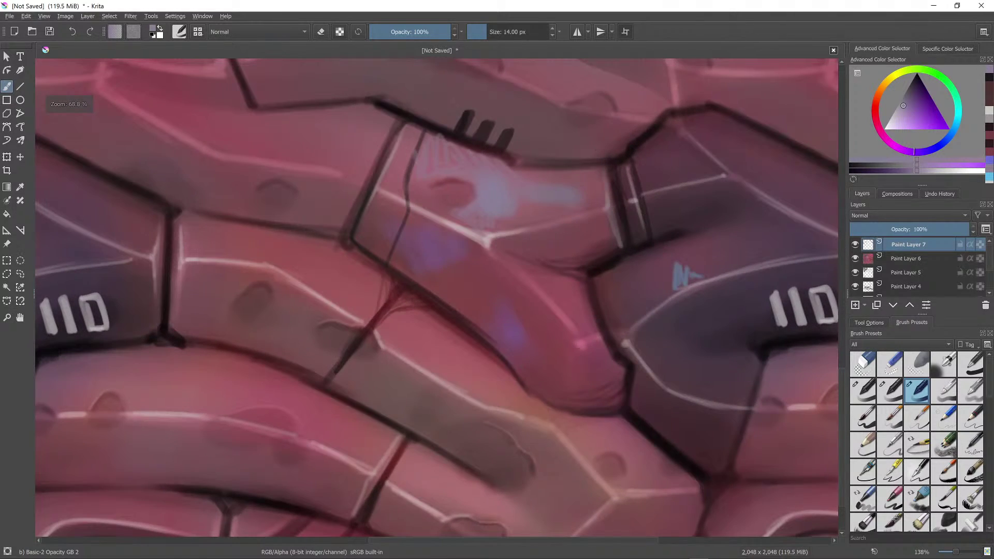
click(957, 114)
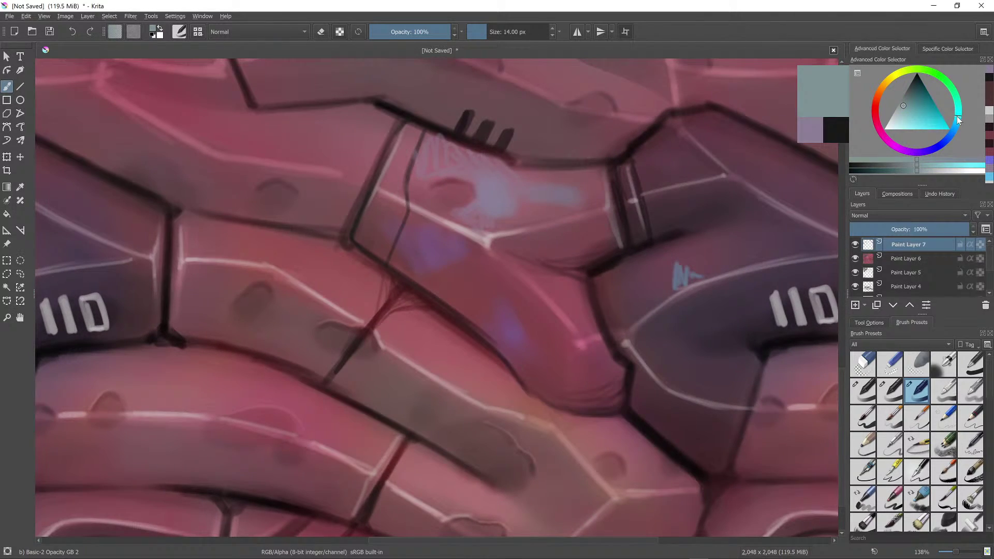
click(925, 126)
mouse_move(477, 187)
mouse_down()
mouse_move(483, 202)
mouse_move(489, 193)
mouse_up()
ctrl+click(486, 193)
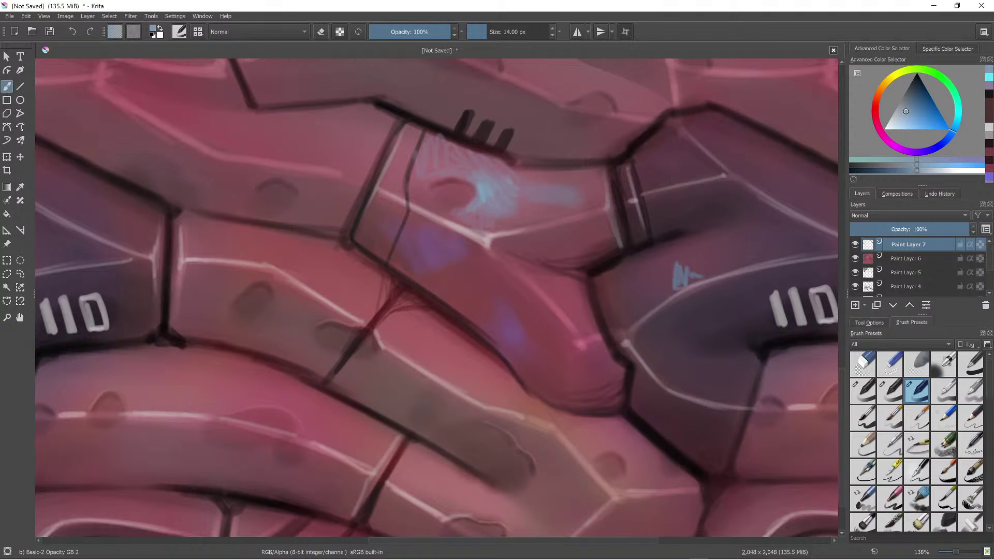
Step: Hatch thin pale-blue 14 px strokes beside the pink stone's side seam and across the upper part of the neighbouring stone
scroll(568, 184, down, 9)
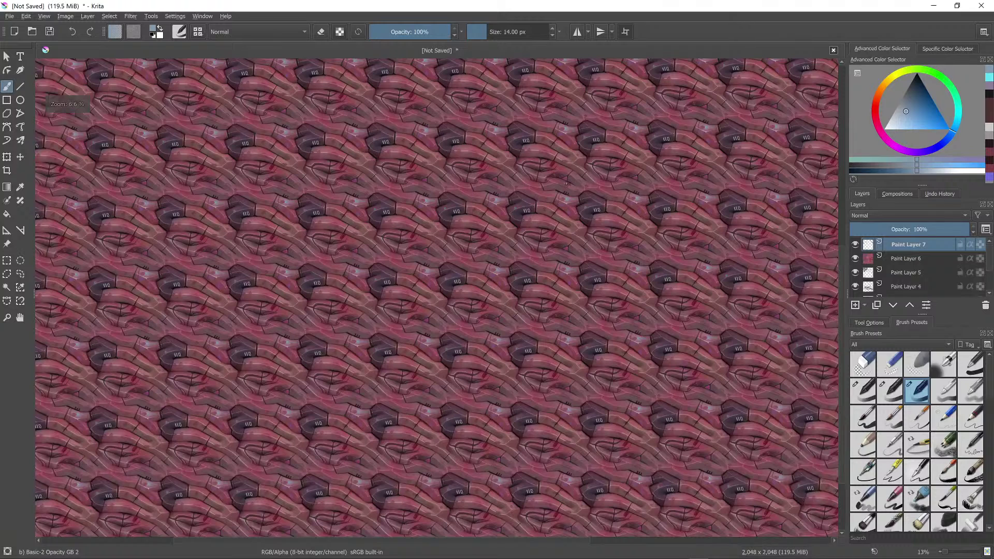
scroll(566, 183, up, 12)
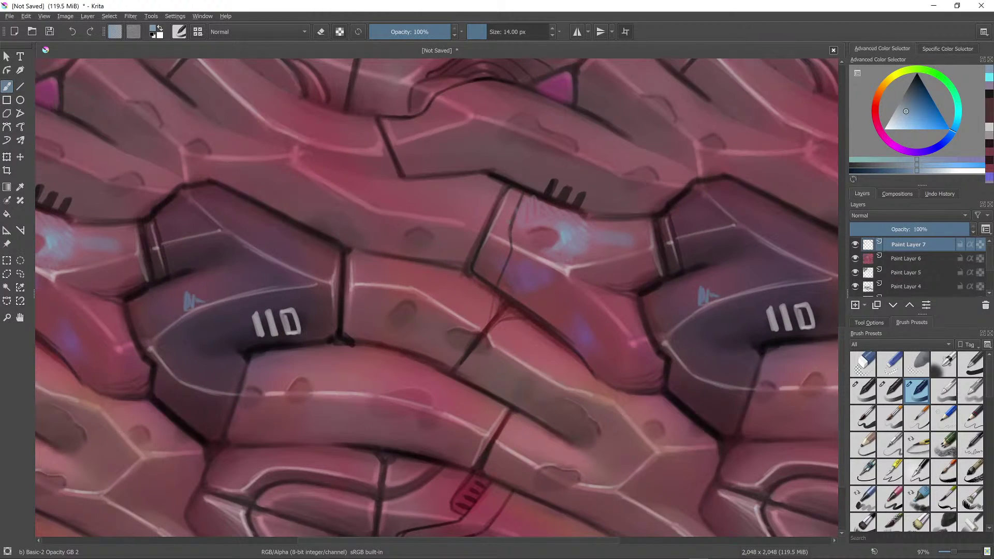
drag(506, 226, 502, 236)
drag(509, 206, 507, 223)
drag(452, 206, 462, 214)
drag(454, 201, 481, 222)
mouse_move(465, 203)
mouse_down()
mouse_move(479, 215)
mouse_move(427, 203)
mouse_up()
ctrl+click(473, 214)
ctrl+click(566, 238)
drag(423, 198, 443, 203)
mouse_move(433, 196)
mouse_down()
mouse_move(455, 206)
mouse_move(413, 204)
mouse_up()
mouse_move(394, 191)
mouse_down()
mouse_move(404, 206)
mouse_move(394, 197)
mouse_up()
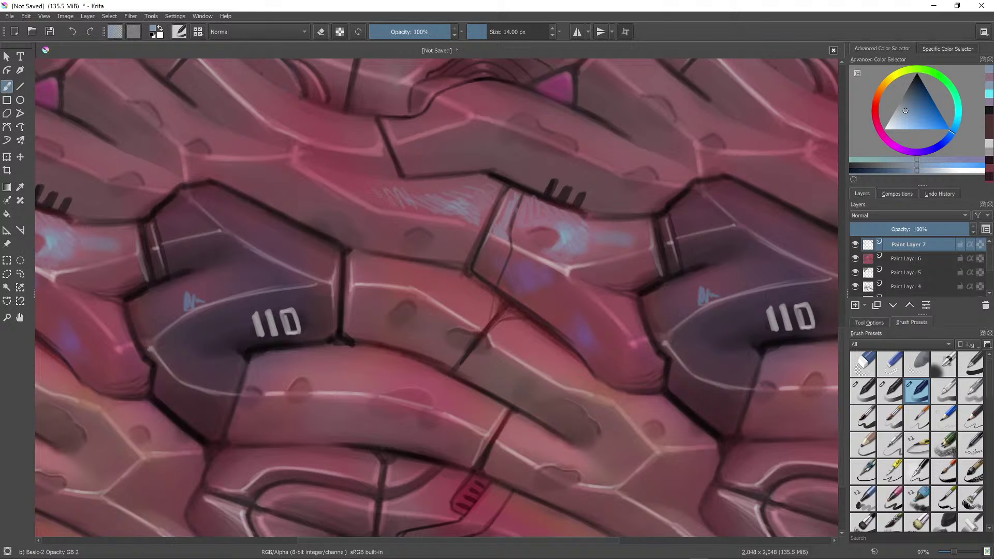
Step: Sample near-black and nearby stone tones and paint a small chipped notch with a shaded edge under the three dark marks
scroll(535, 153, down, 5)
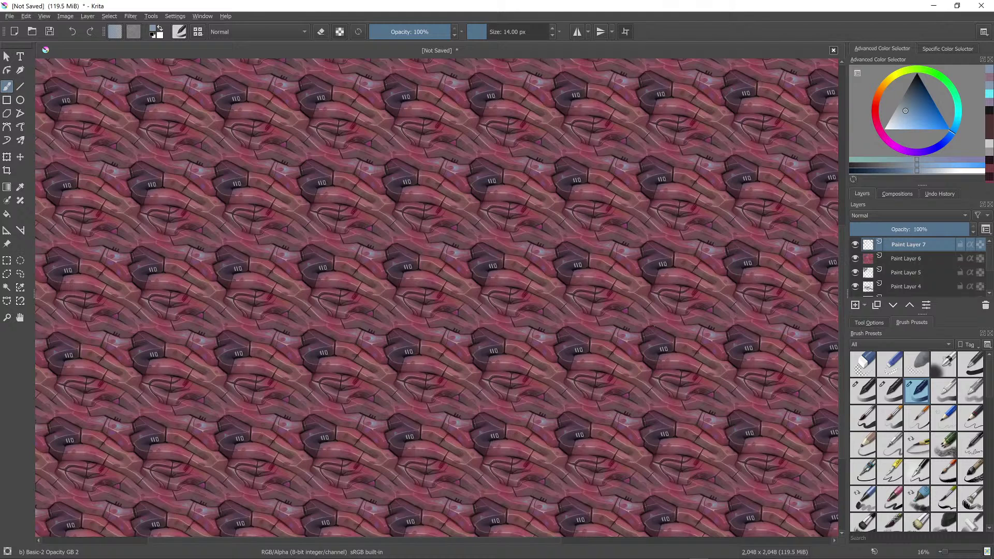
key(plus)
key(plus)
key(plus)
key(plus)
key(plus)
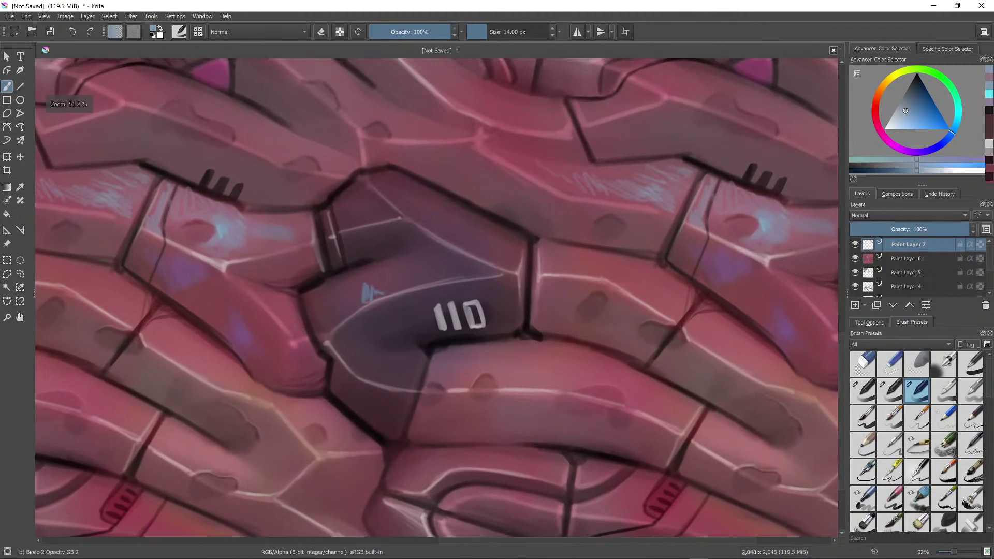
ctrl+click(747, 182)
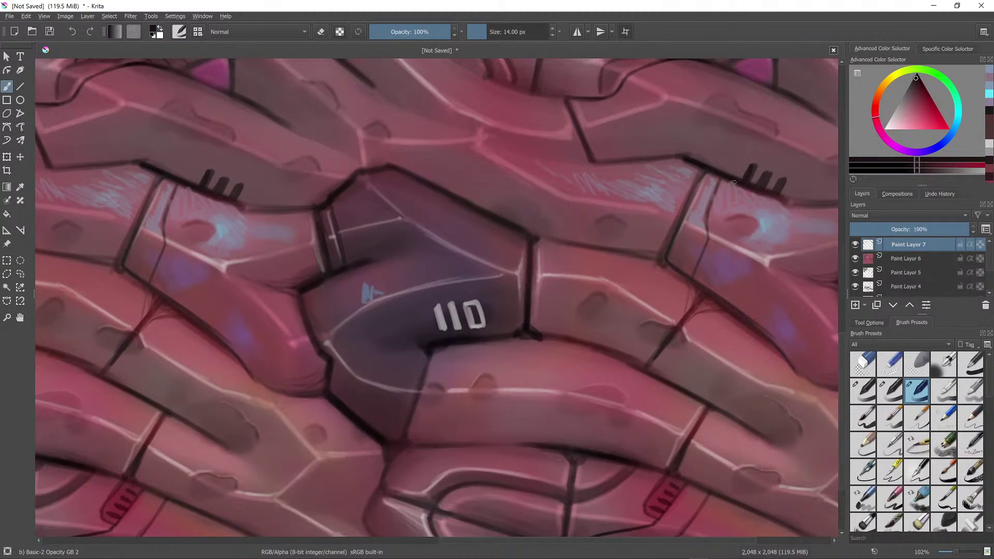
drag(731, 184, 753, 190)
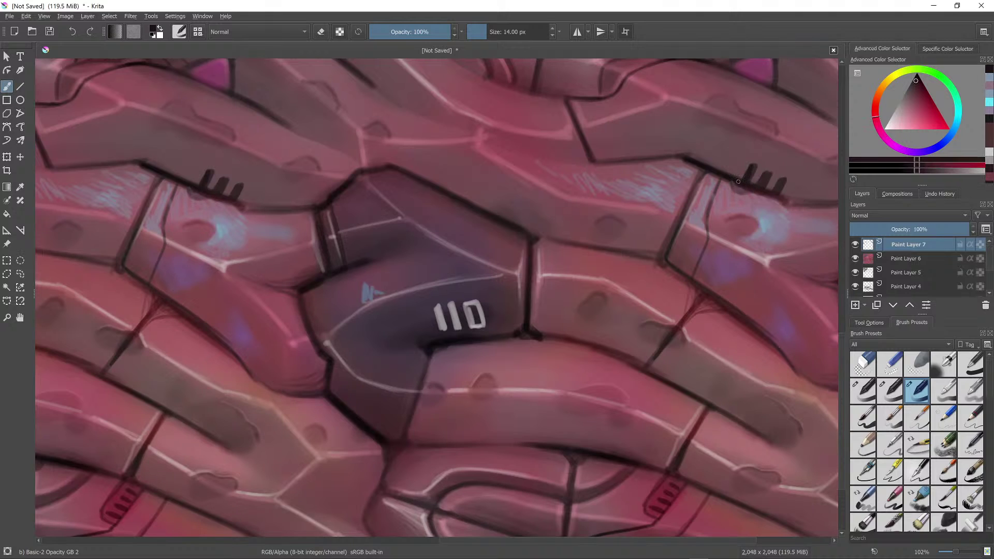
ctrl+click(745, 197)
drag(730, 185, 748, 201)
ctrl+click(740, 190)
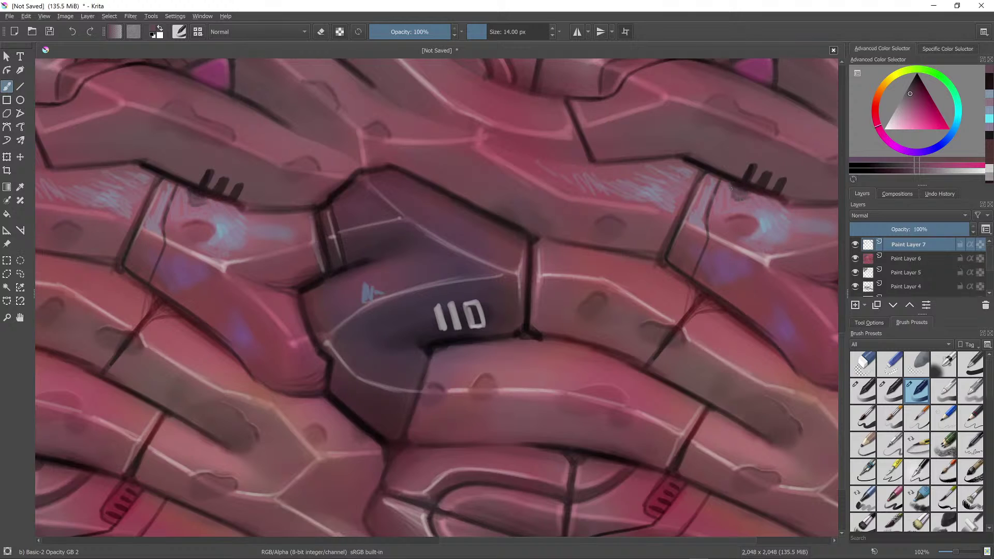
mouse_move(739, 198)
mouse_down()
mouse_move(763, 200)
mouse_move(732, 189)
mouse_move(761, 198)
mouse_move(719, 381)
mouse_up()
ctrl+click(753, 190)
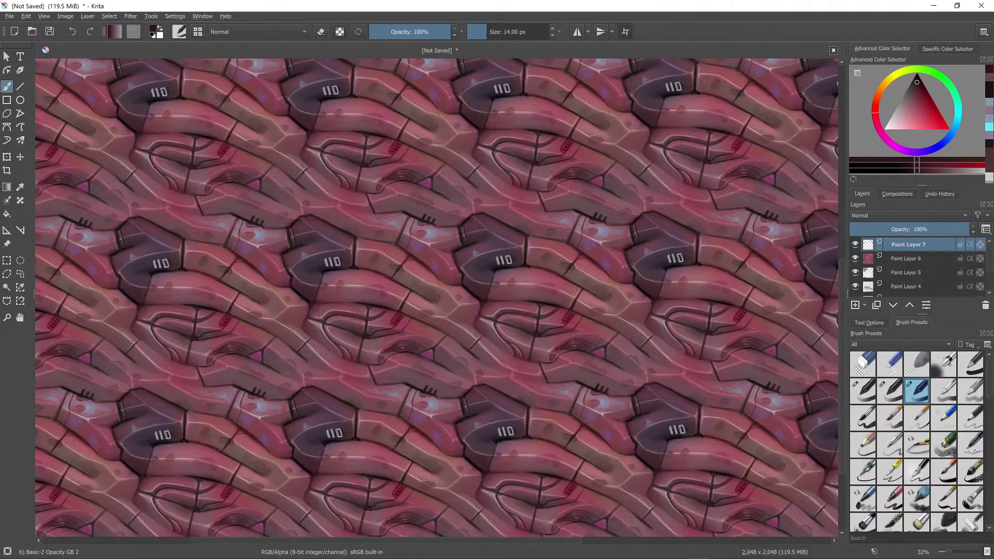
Step: Select all layers from Paint Layer 7 down to Layer 1 and merge them into a single layer
scroll(907, 256, down, 3)
shift+click(909, 262)
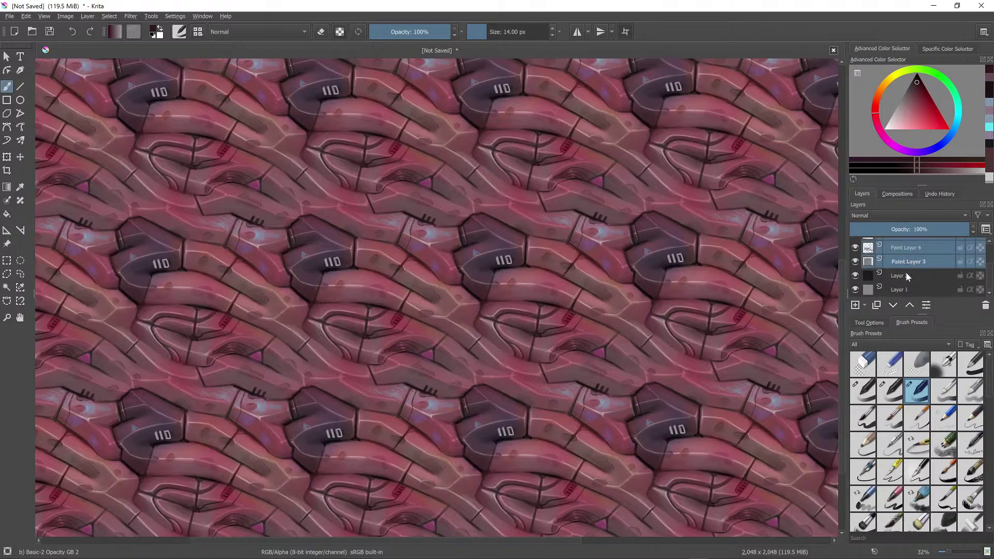
shift+click(905, 278)
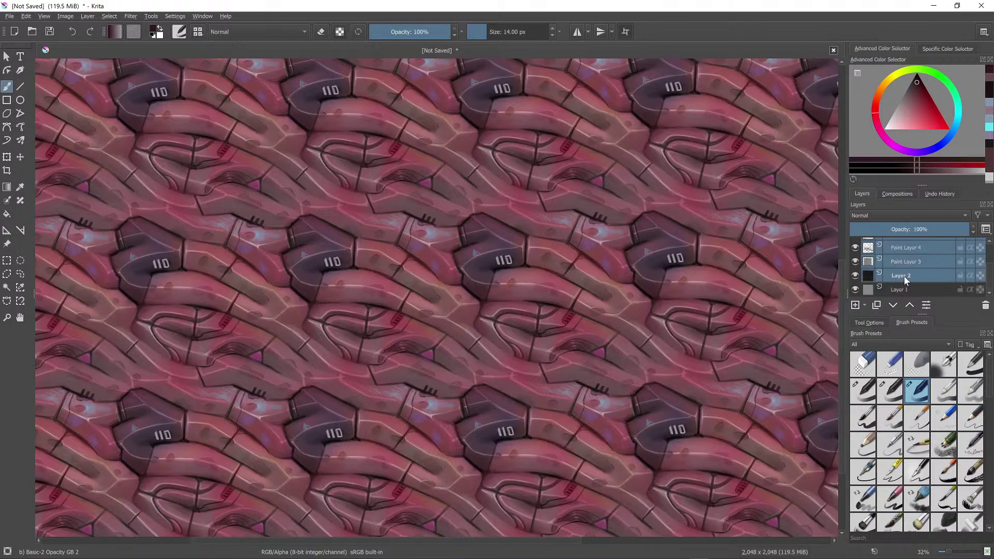
shift+click(904, 290)
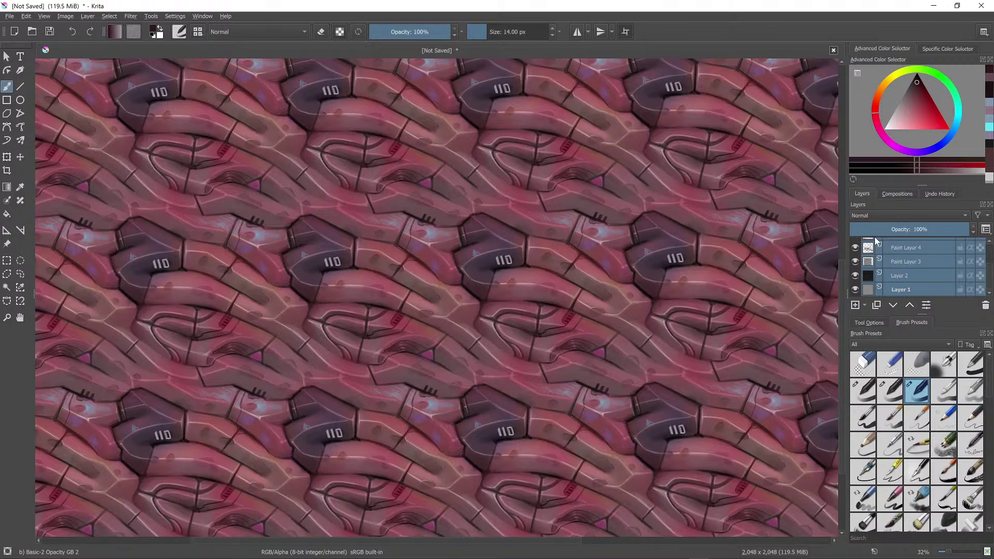
right_click(909, 277)
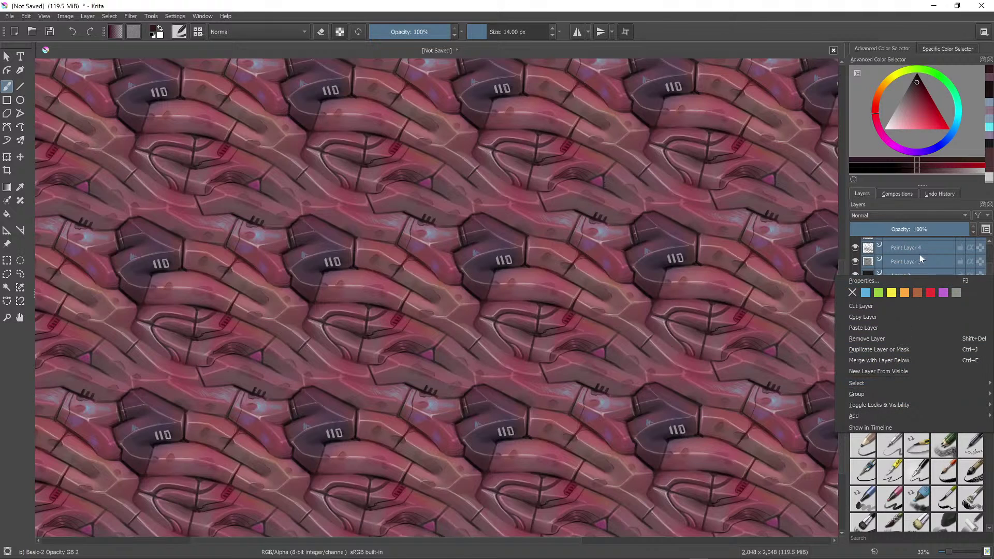
click(957, 182)
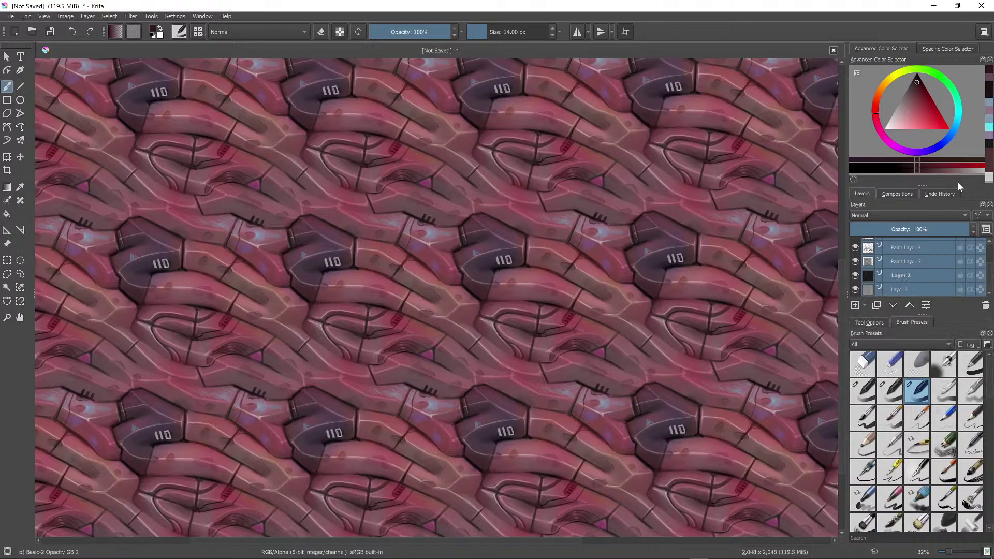
key(ctrl+e)
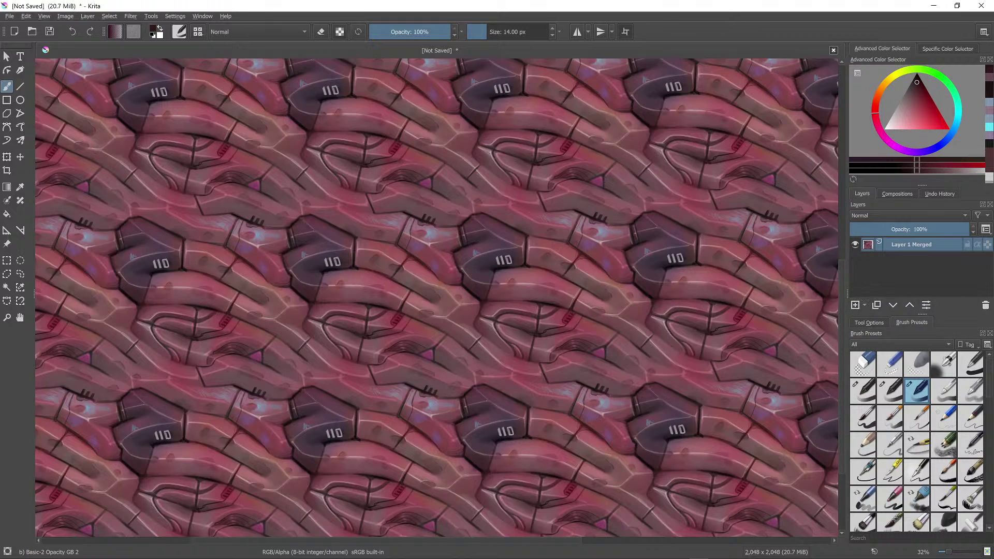
scroll(638, 275, down, 2)
scroll(639, 275, up, 5)
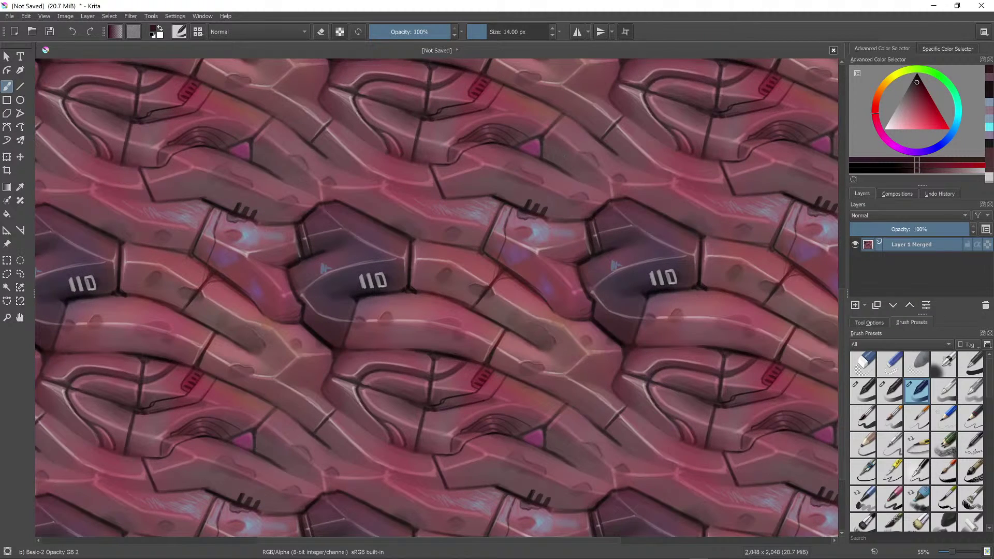
click(930, 306)
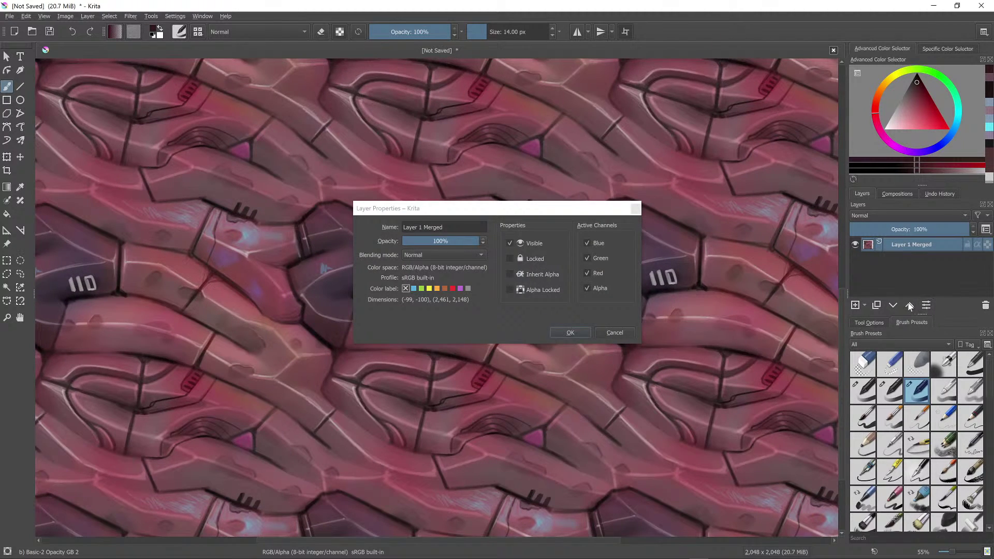
click(631, 331)
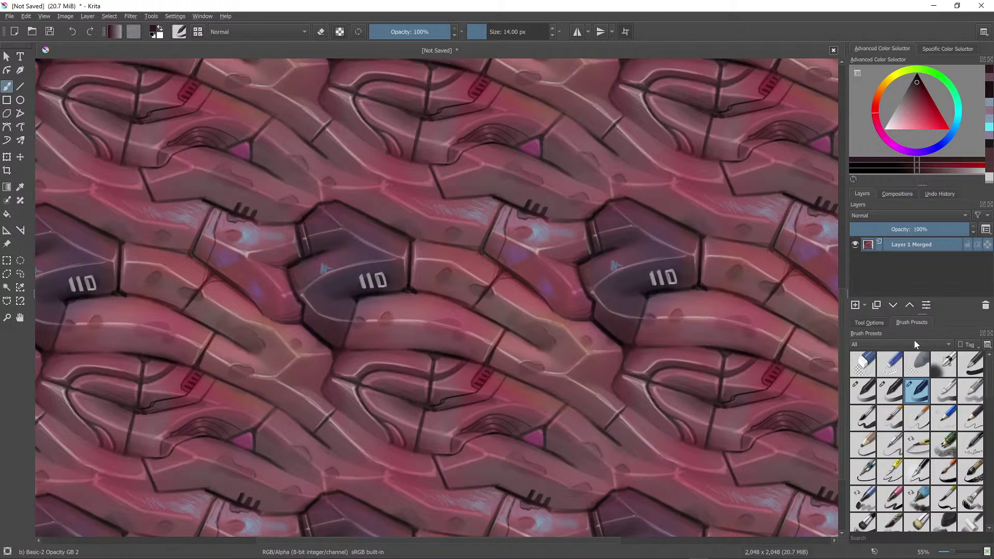
Step: Start a Color Balance filter layer above the merged texture and set its shadows to red 23, green -15 and blue 23
click(864, 306)
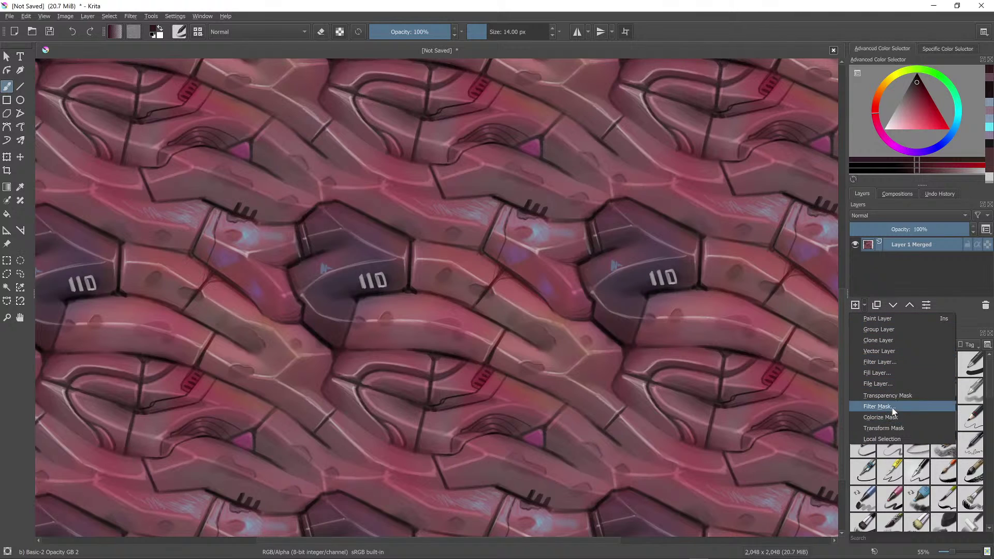
click(896, 362)
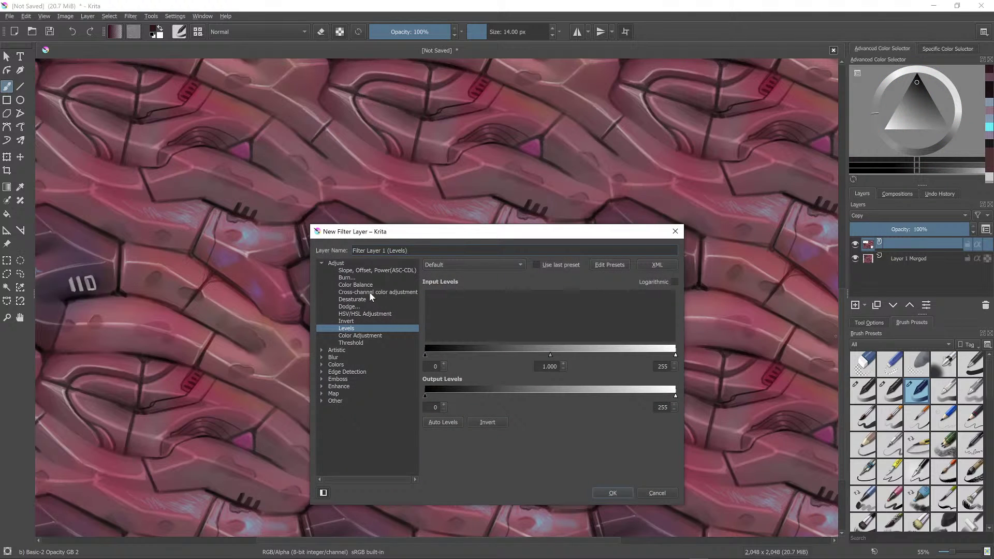
click(356, 285)
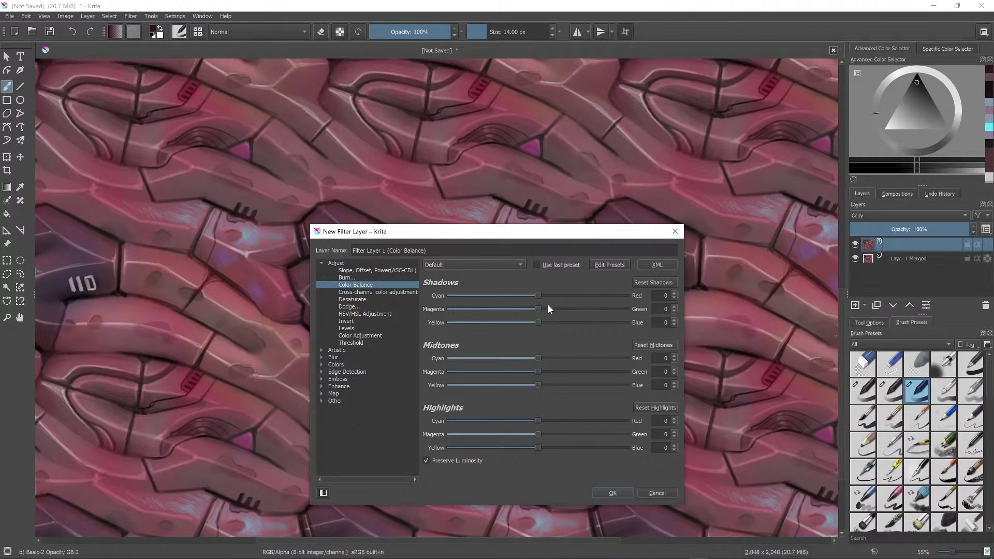
drag(539, 296, 559, 302)
drag(394, 232, 645, 206)
mouse_move(786, 282)
mouse_down()
mouse_move(757, 283)
mouse_move(777, 284)
mouse_up()
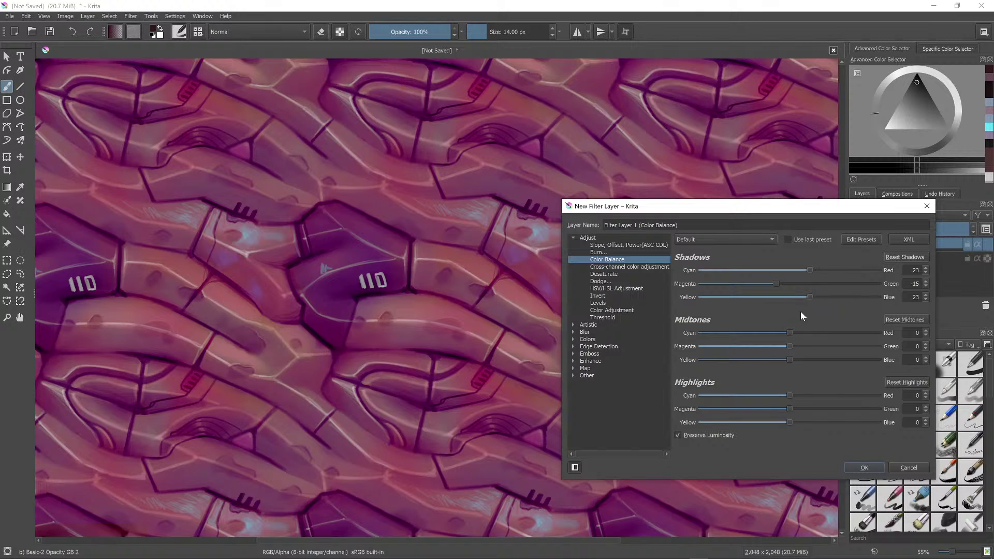
Step: Set midtones to red -13, green 2, blue -1 and highlights to red 34, green 12, blue -33, and create the filter layer
mouse_move(789, 346)
mouse_down()
mouse_move(810, 346)
mouse_move(778, 333)
mouse_up()
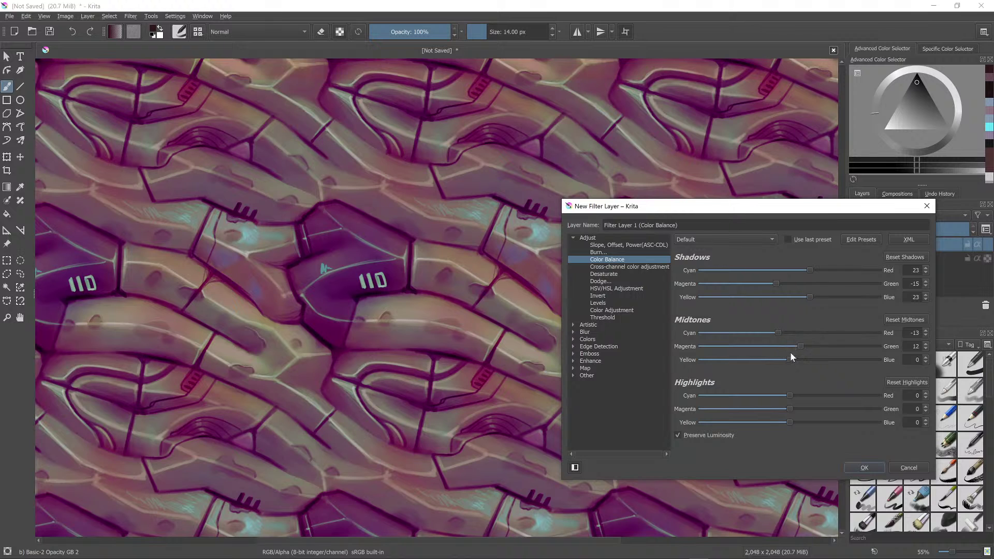
mouse_move(800, 344)
mouse_down()
mouse_move(779, 344)
mouse_move(791, 345)
mouse_move(779, 359)
mouse_move(789, 360)
mouse_up()
drag(789, 395, 801, 396)
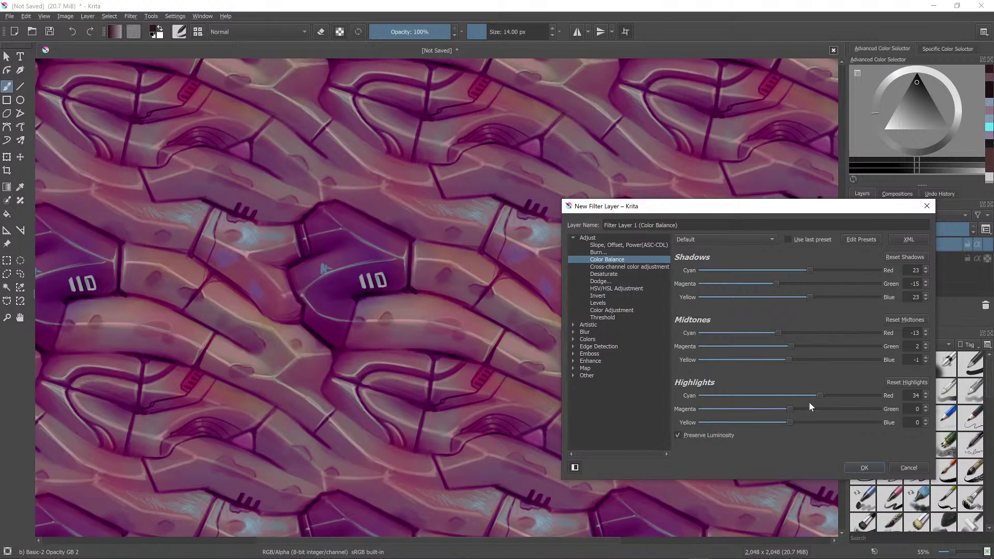
drag(790, 410, 760, 422)
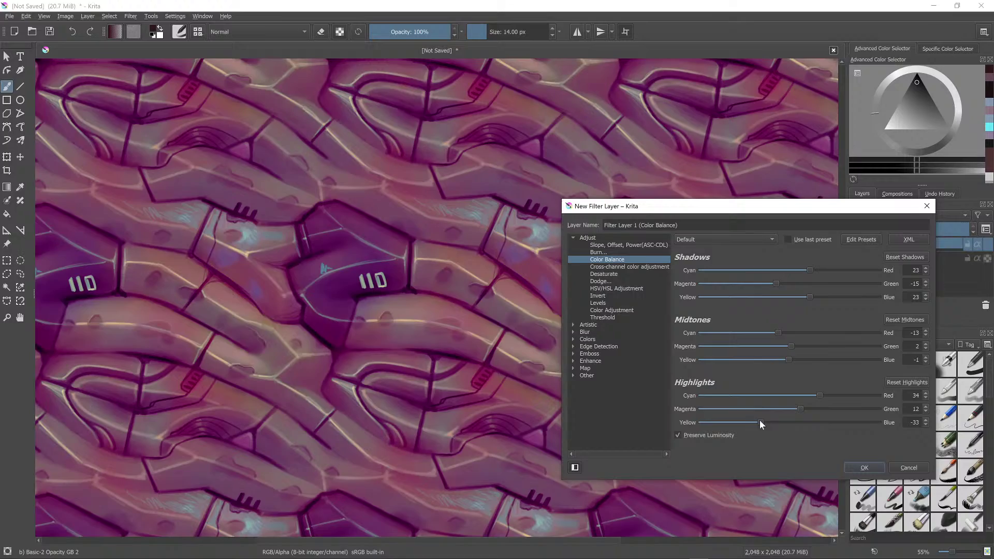
click(850, 467)
Step: Choose black, add a paint layer above the colour balance filter and darken the seam junction below the purple stone marked 110
scroll(680, 272, down, 8)
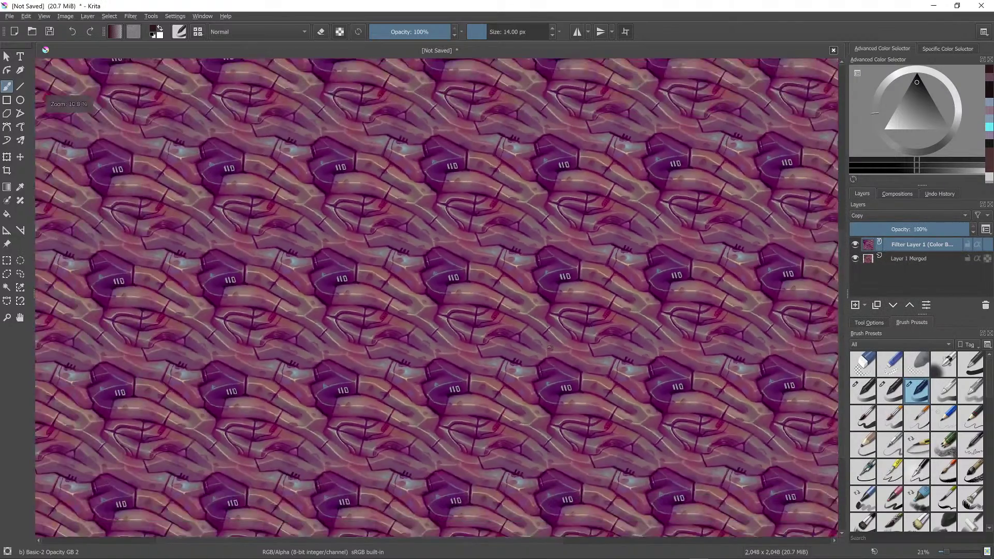
scroll(519, 351, up, 8)
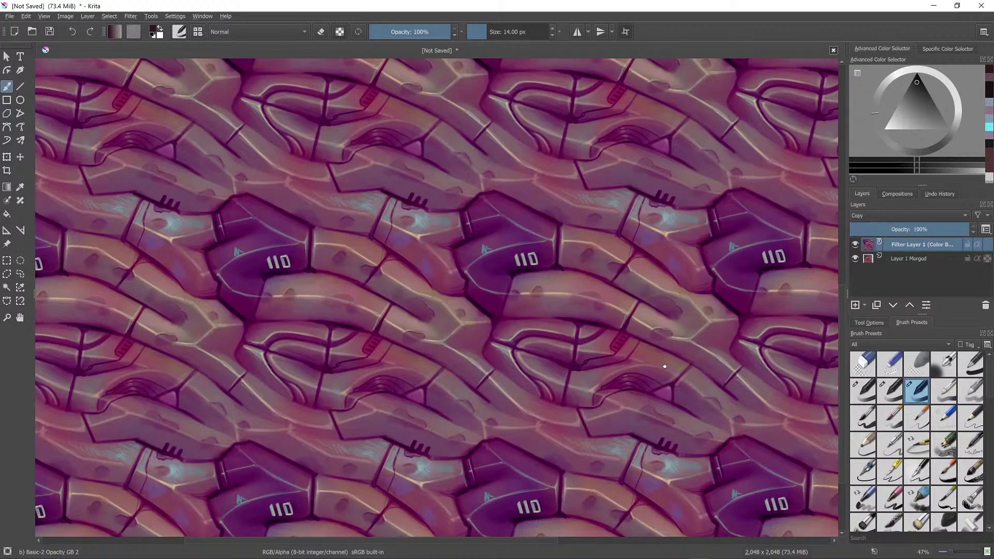
drag(665, 366, 662, 362)
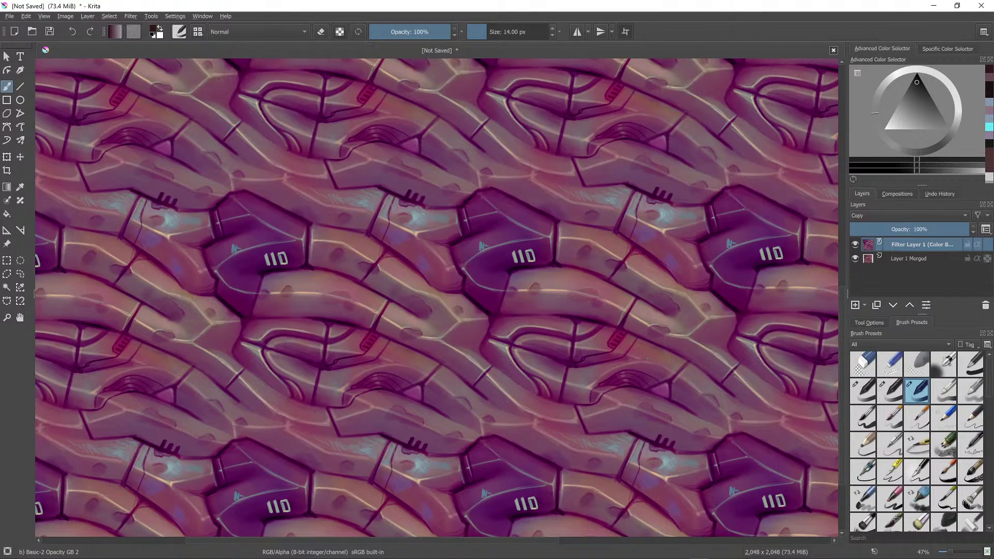
mouse_move(844, 557)
drag(917, 85, 917, 72)
drag(489, 311, 504, 280)
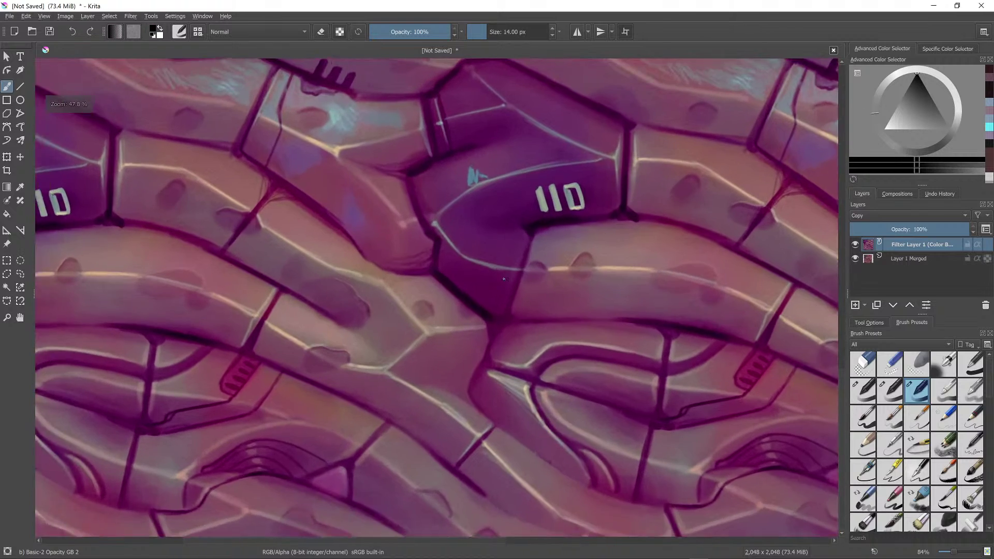
scroll(504, 280, up, 1)
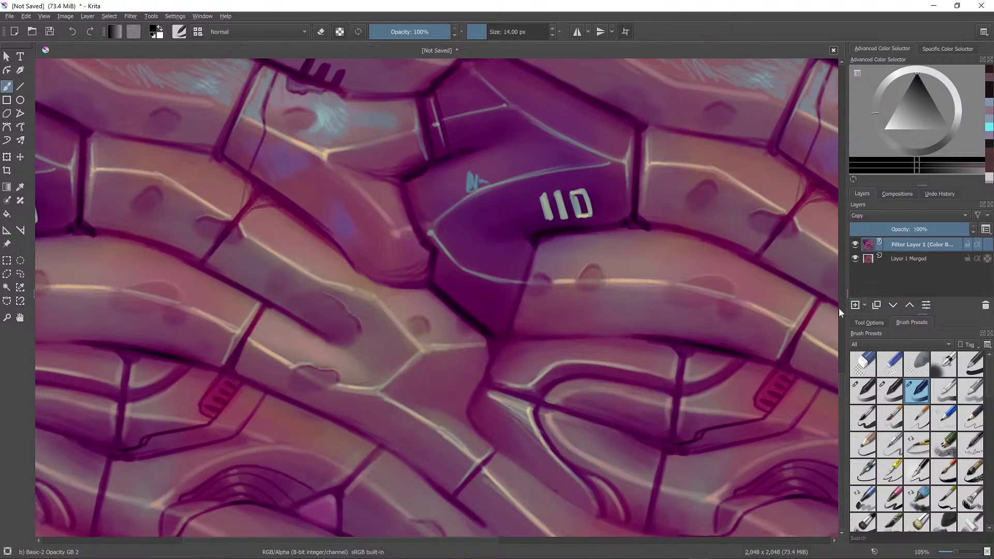
key(Insert)
click(485, 376)
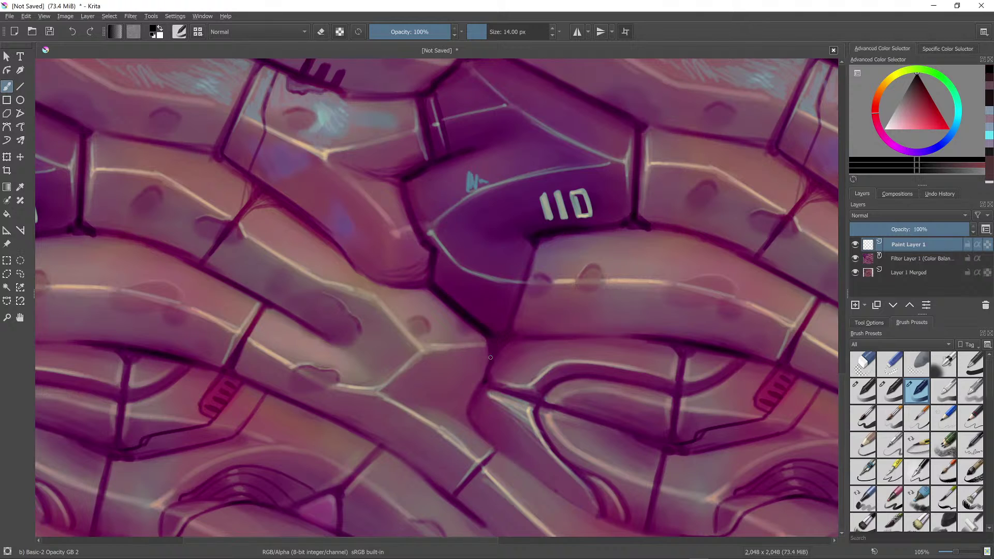
mouse_move(480, 387)
mouse_down()
mouse_move(465, 410)
mouse_move(495, 449)
mouse_move(467, 420)
mouse_move(489, 371)
mouse_move(469, 403)
mouse_move(554, 337)
mouse_move(536, 400)
mouse_up()
scroll(553, 338, down, 1)
scroll(498, 333, down, 2)
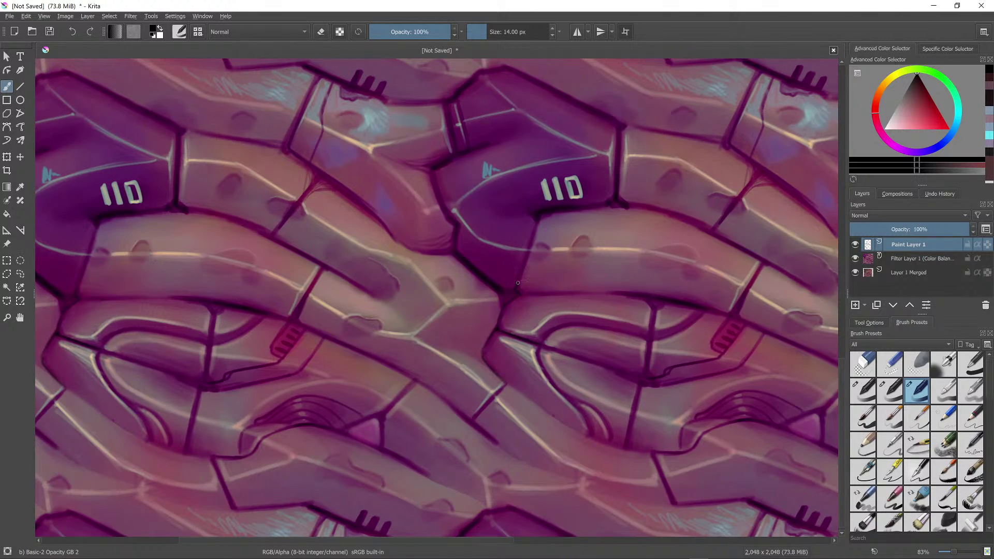
Step: Darken the lower edge of the purple 110 stone and blacken the short diagonal joint across the beige band below it
drag(539, 219, 501, 303)
scroll(564, 266, down, 5)
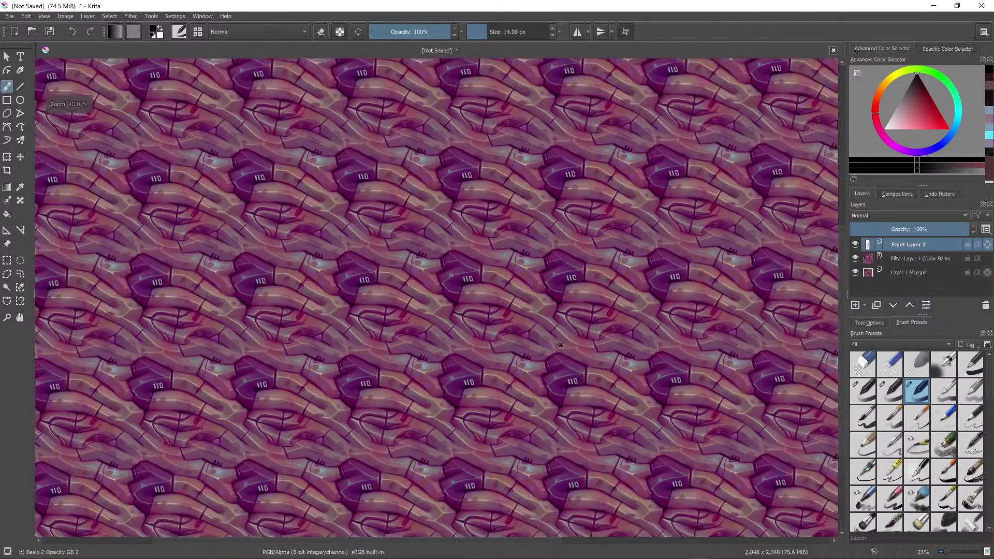
scroll(611, 190, up, 4)
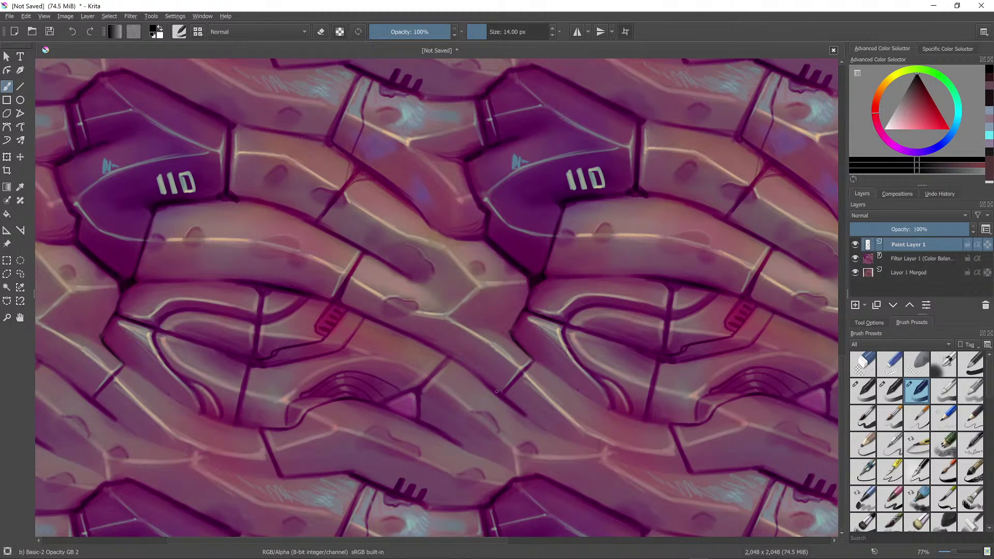
drag(501, 391, 531, 360)
scroll(544, 350, down, 1)
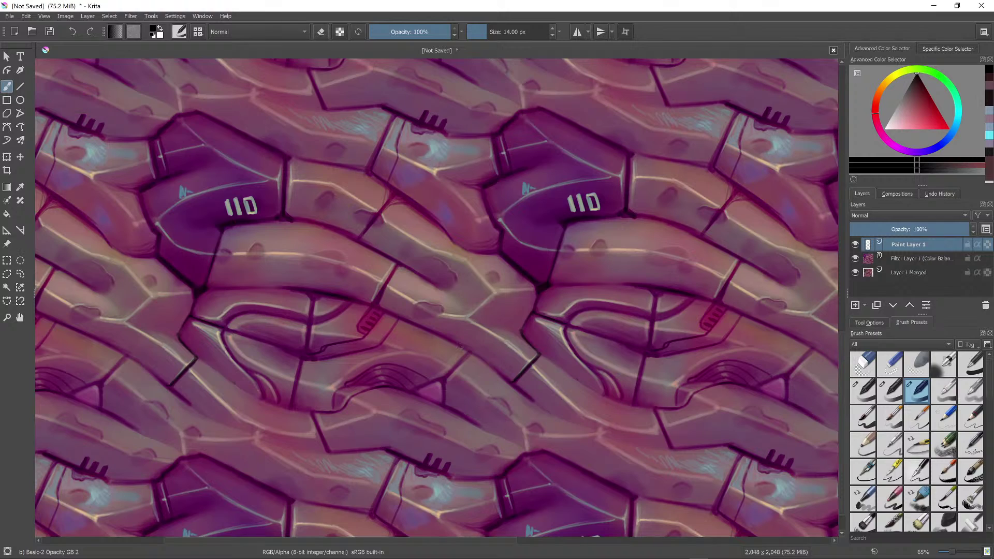
Step: Reinforce in black the long seam running diagonally along the beige band, on both sides of its short joint
drag(470, 355, 492, 366)
scroll(563, 294, down, 7)
scroll(563, 294, up, 8)
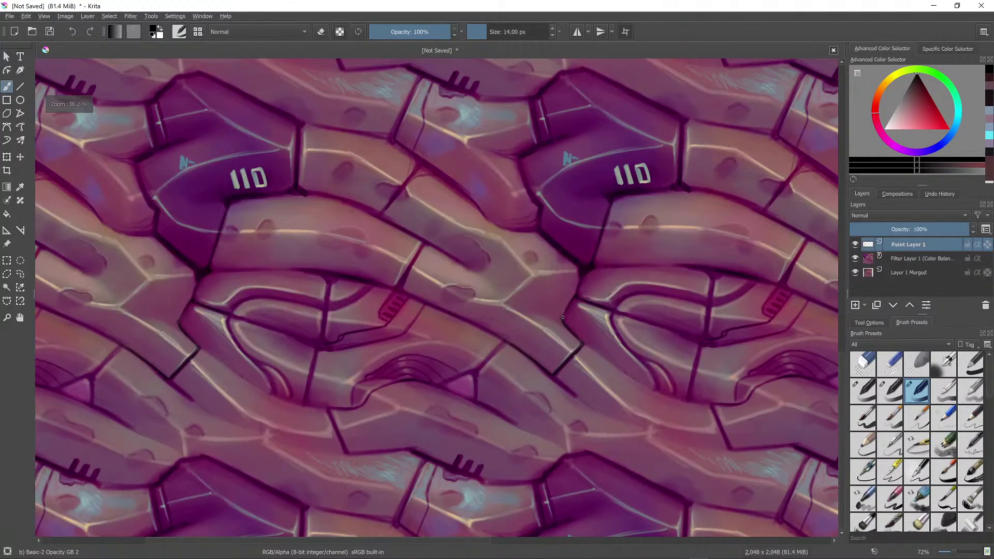
scroll(594, 273, down, 6)
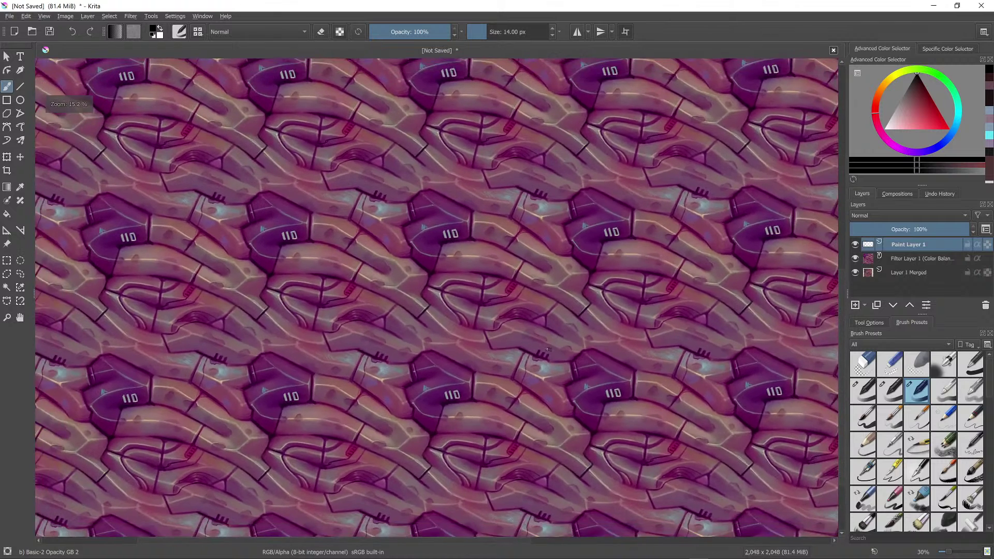
scroll(594, 272, up, 4)
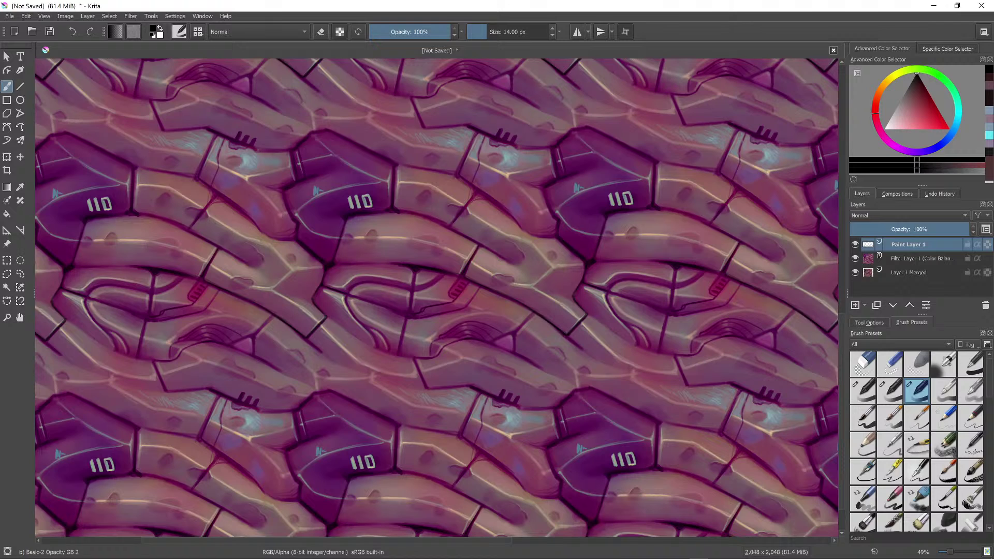
drag(569, 335, 585, 351)
scroll(533, 309, down, 5)
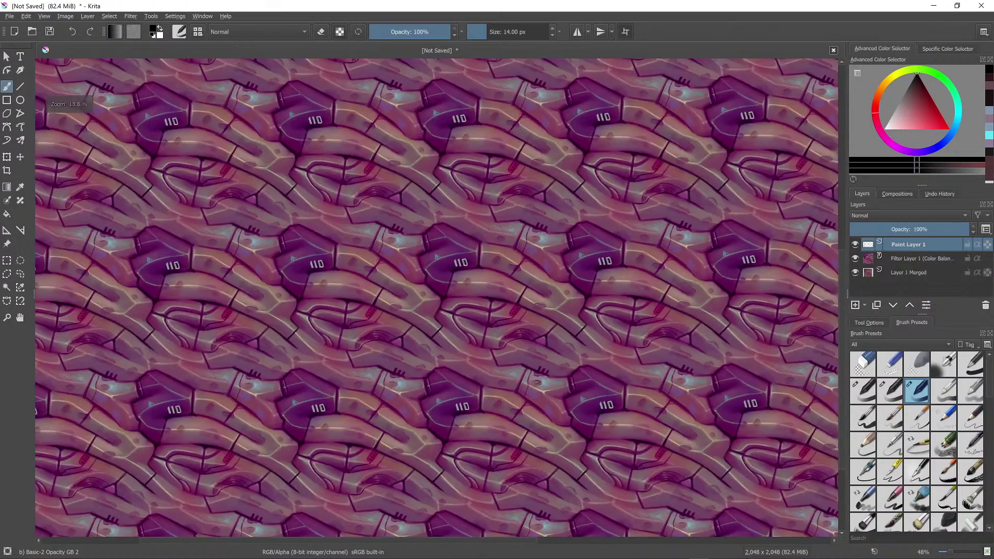
scroll(534, 311, up, 5)
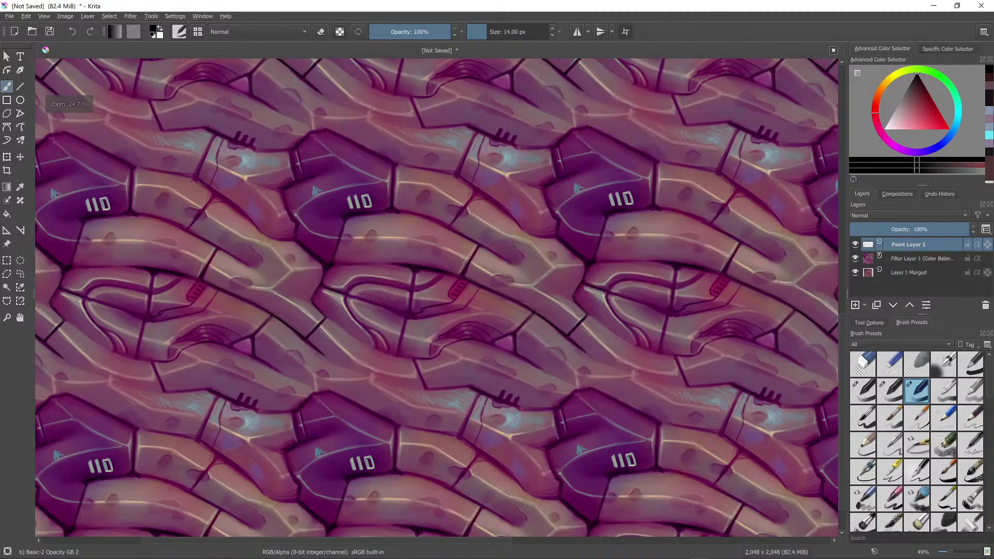
Step: Add a short dark joint across the grey stone under the band and darken the curved seam leading away from it
drag(594, 384, 599, 365)
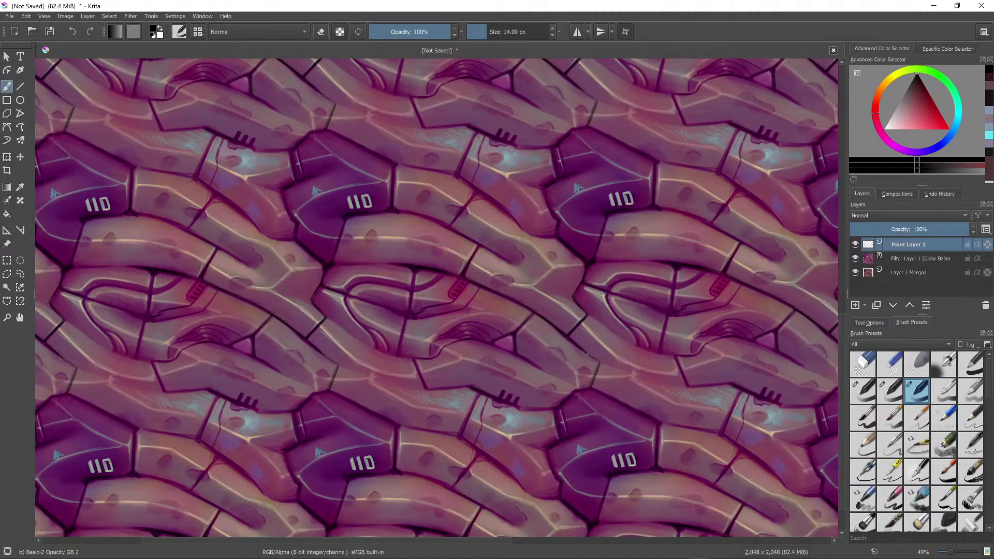
scroll(681, 329, down, 5)
scroll(680, 329, up, 4)
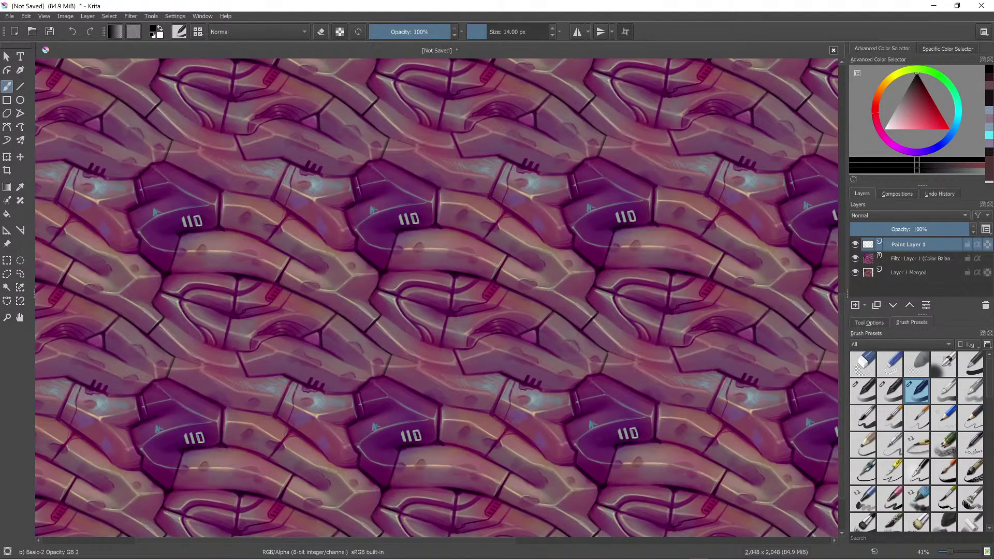
drag(607, 357, 660, 370)
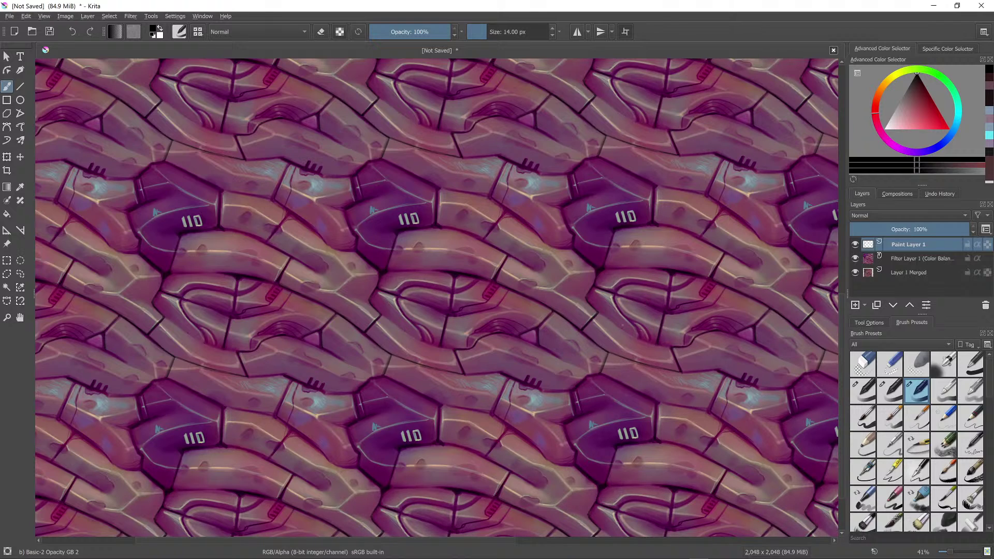
drag(600, 312, 634, 337)
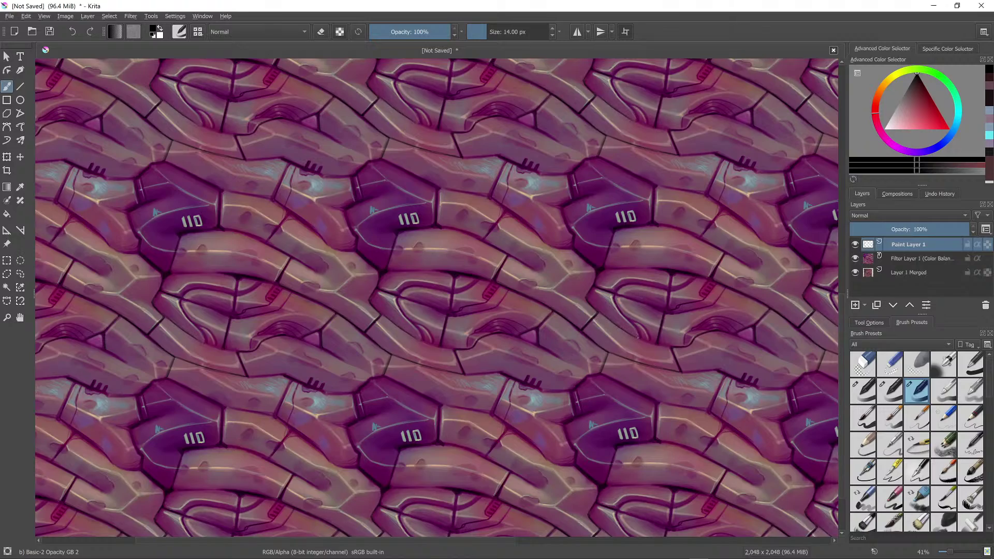
scroll(658, 344, down, 5)
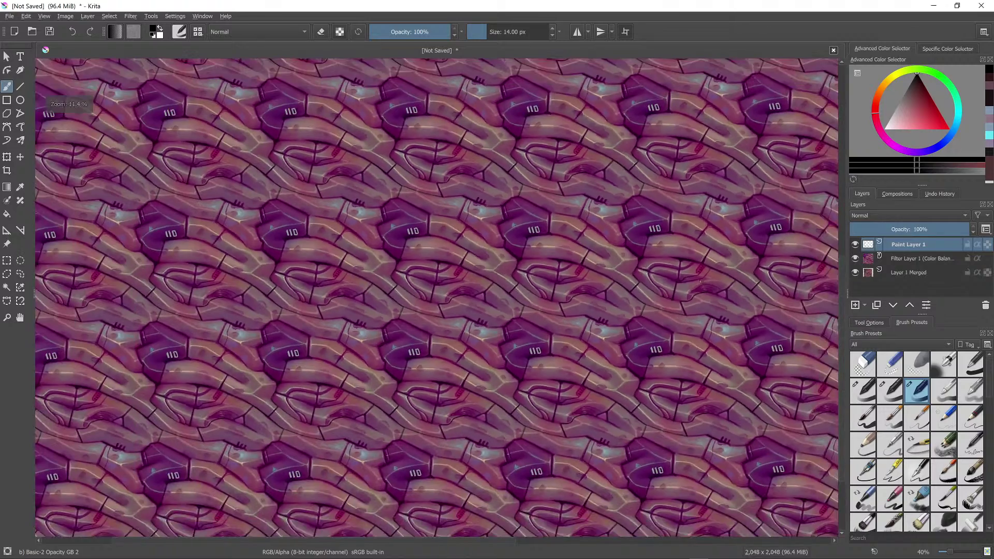
key(ctrl+z)
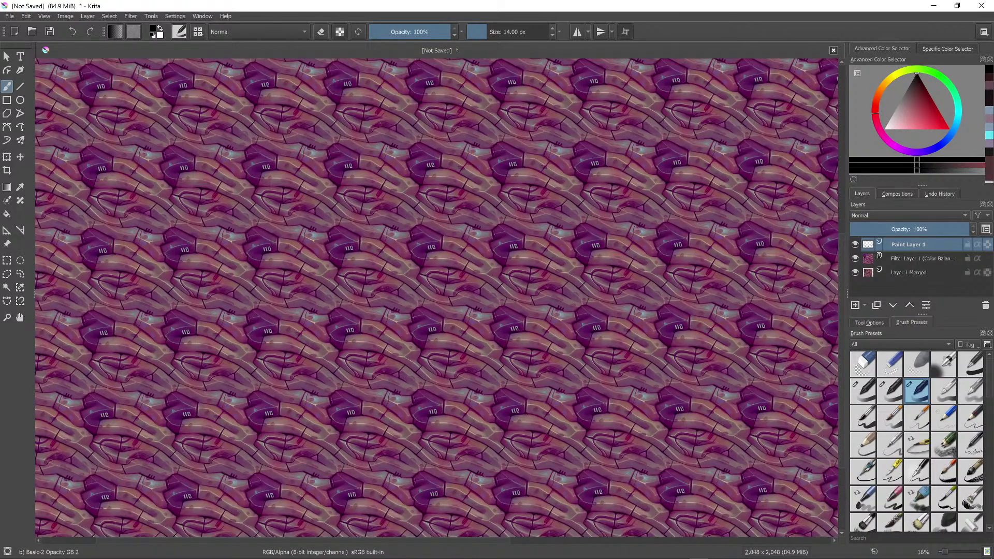
Step: Darken the central junction of the eye-shaped panel and outline the red vent beside it in black
scroll(766, 193, up, 5)
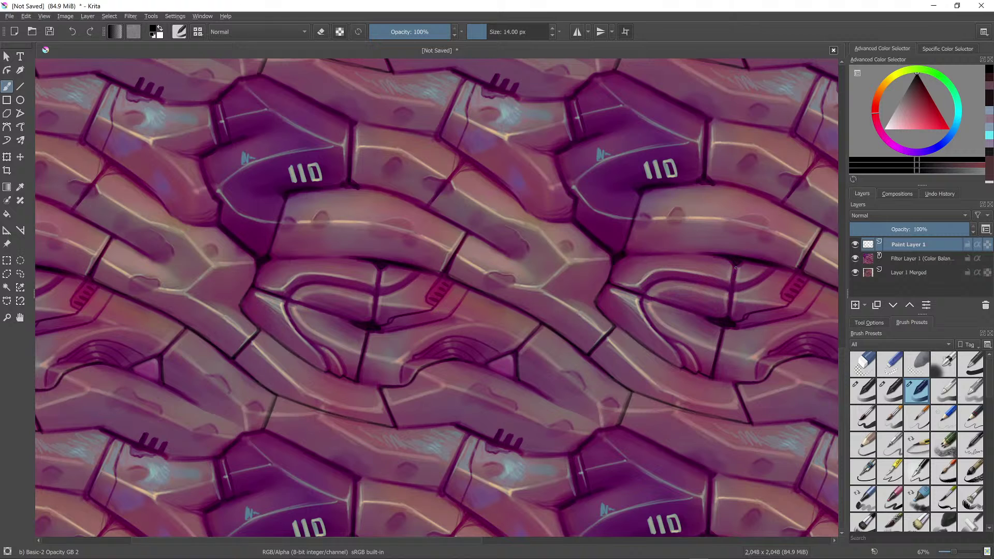
scroll(737, 322, down, 4)
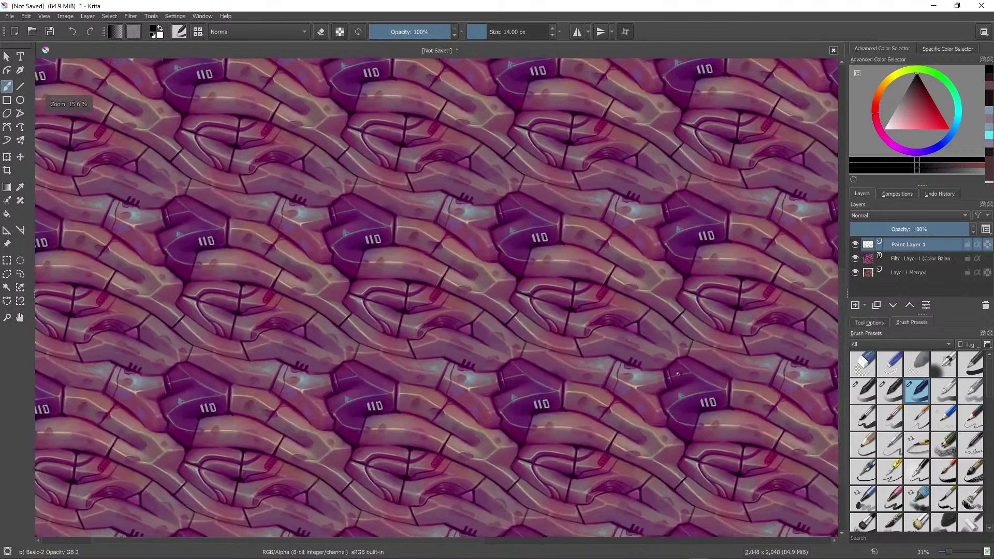
scroll(781, 304, up, 4)
drag(769, 343, 679, 364)
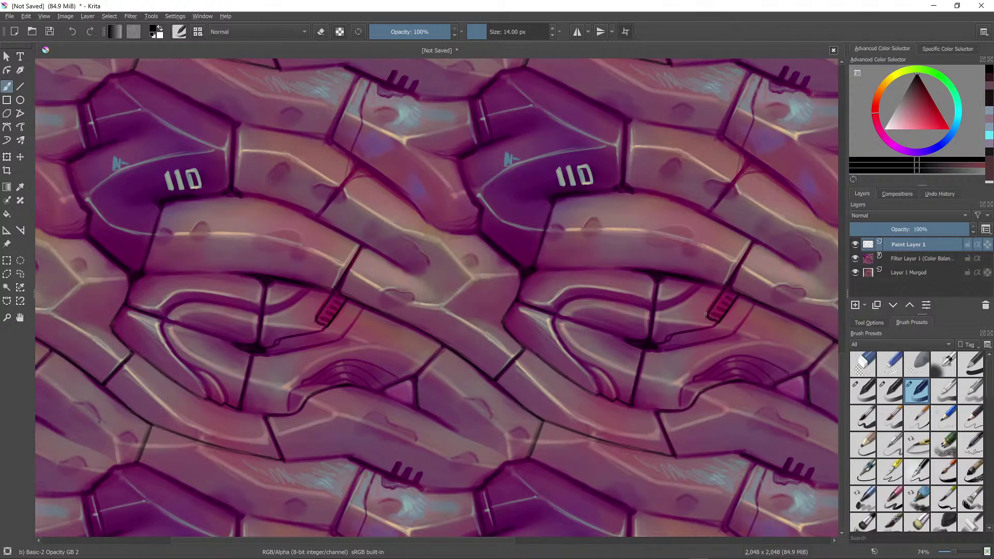
scroll(743, 318, down, 5)
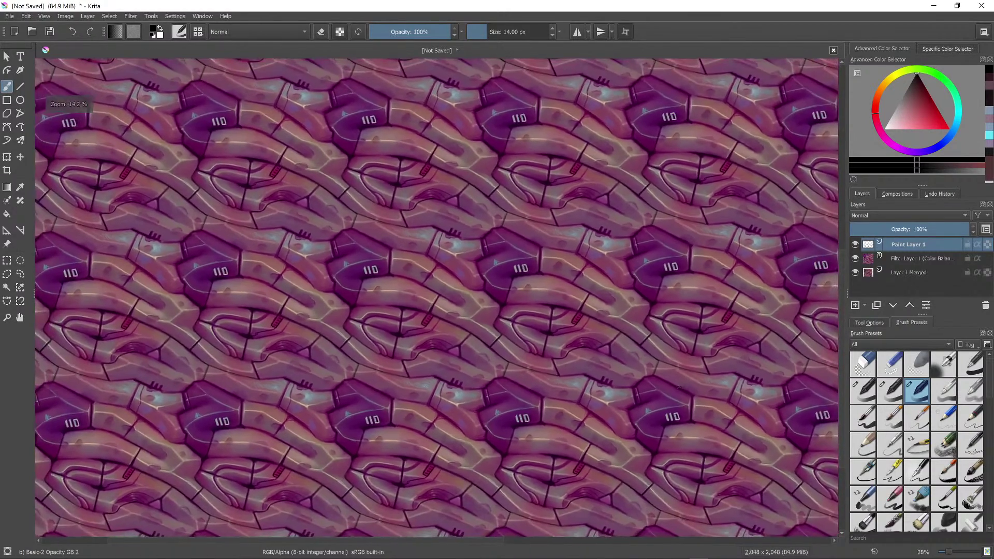
Step: Hatch fine dark lines on the beige stone's corner beside the eye-shaped panel and sample a muted mauve from the stone below
scroll(766, 233, up, 3)
scroll(766, 233, up, 2)
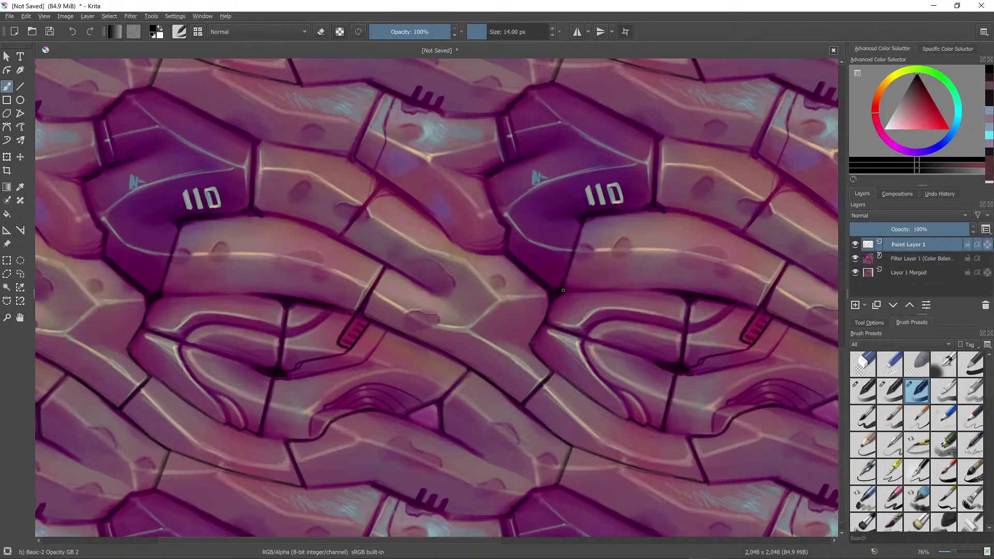
scroll(653, 306, down, 3)
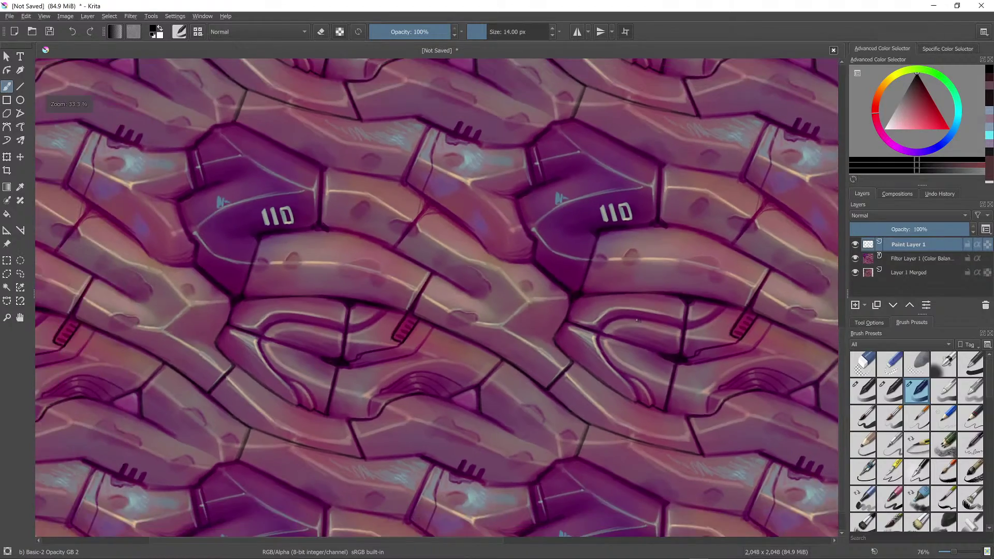
scroll(697, 364, down, 4)
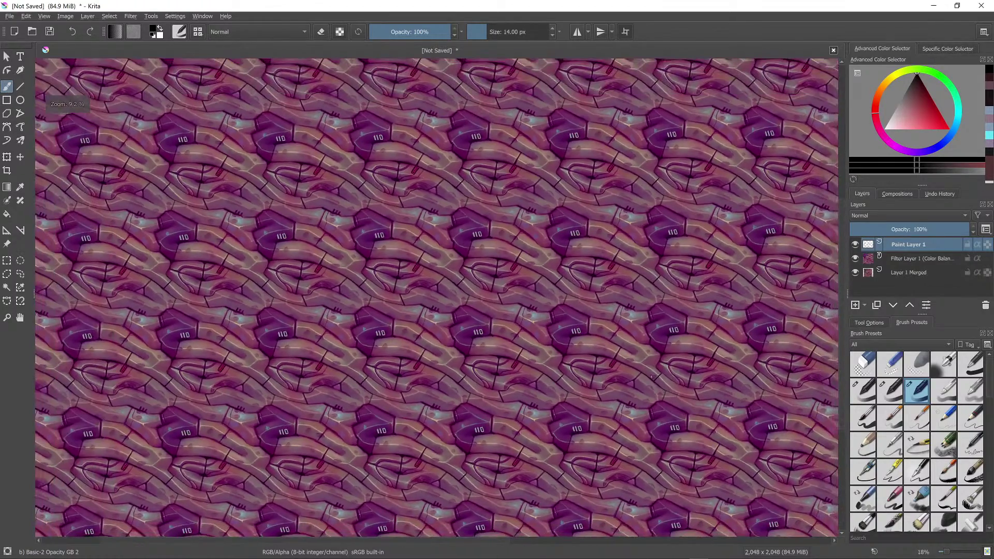
scroll(765, 304, up, 4)
scroll(765, 304, up, 1)
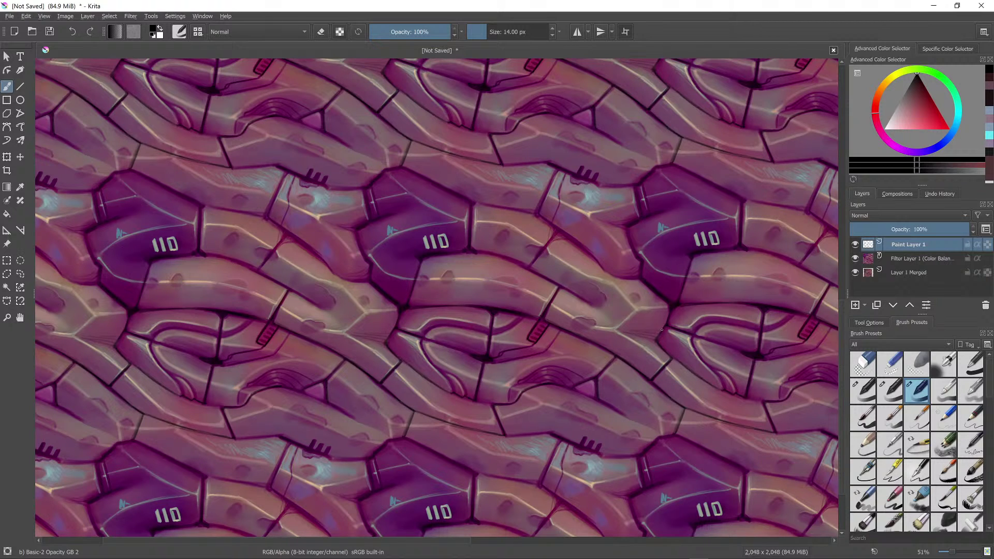
scroll(684, 328, down, 4)
scroll(683, 327, up, 5)
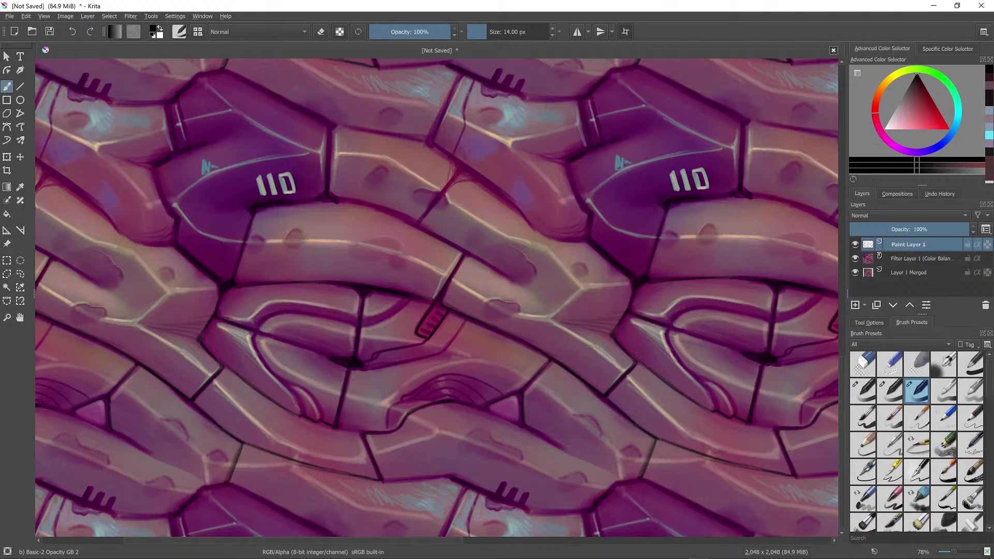
ctrl+click(631, 372)
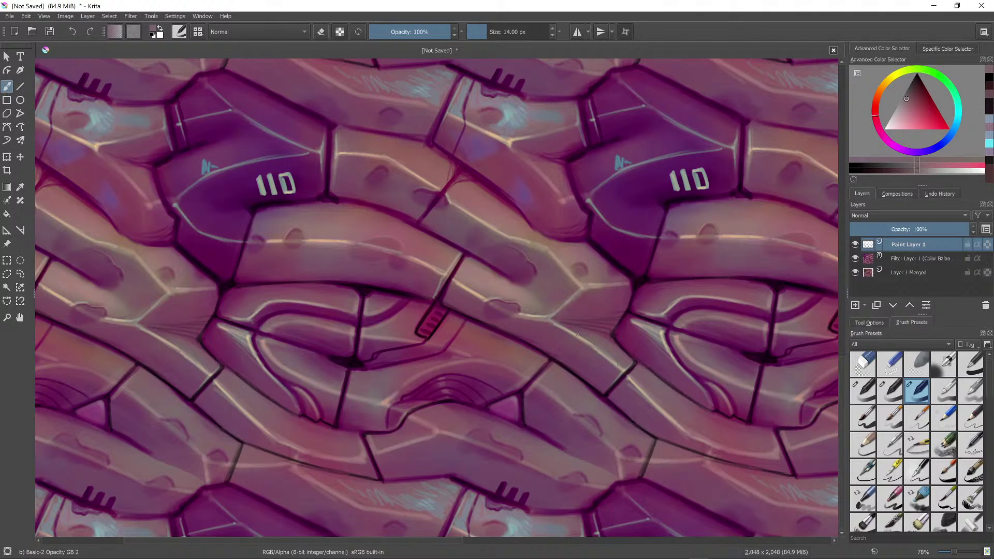
Step: Touch up the pinkish tube just before the short black cross seam with sampled mauve and near-black tones, enlarging the brush to 24 px
ctrl+click(593, 352)
drag(593, 352, 582, 342)
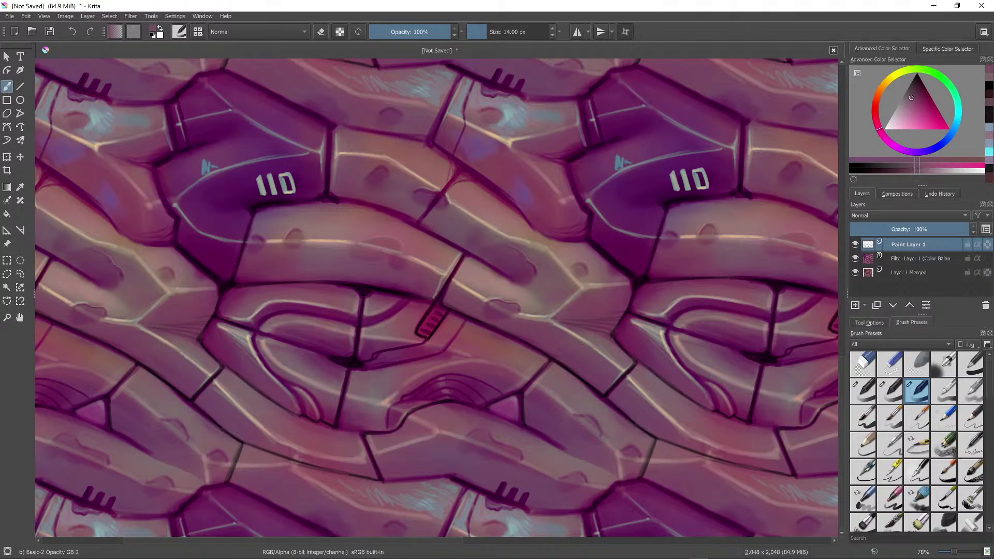
ctrl+click(638, 282)
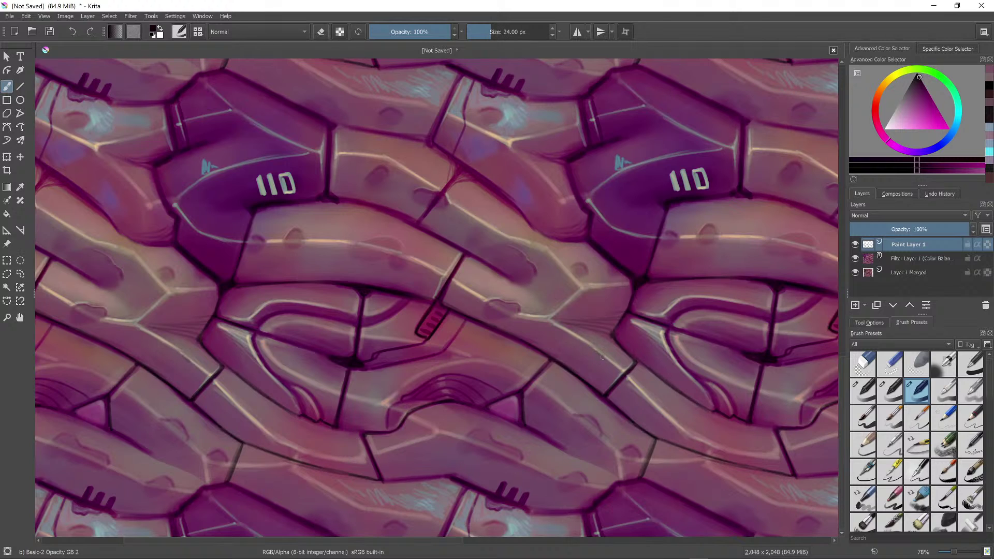
drag(602, 358, 598, 354)
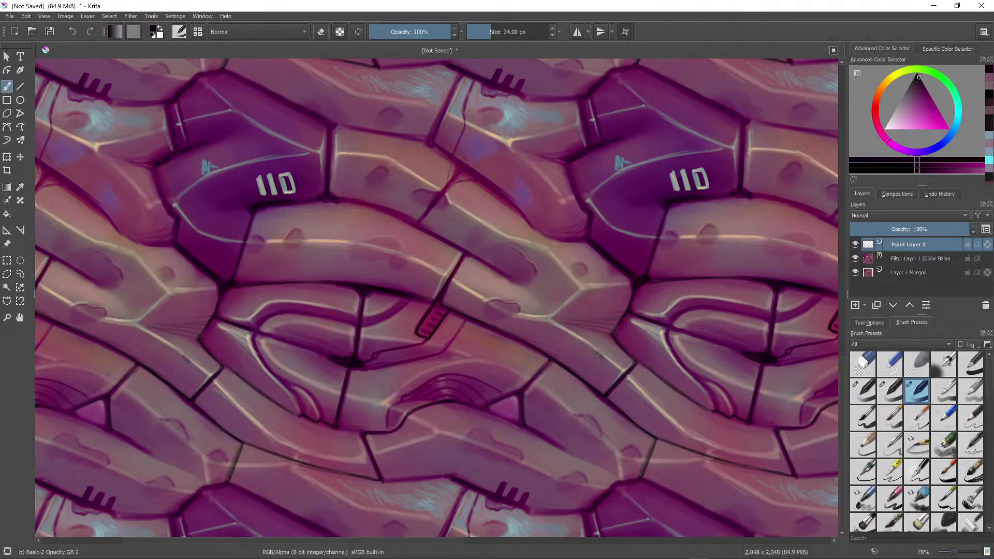
ctrl+click(608, 381)
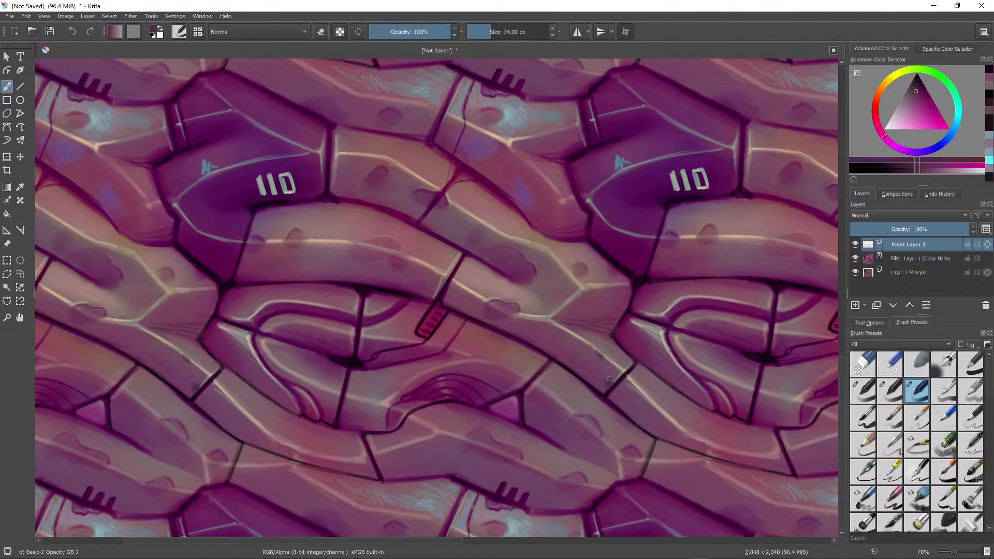
drag(609, 380, 602, 376)
Step: Blend the same tube's surface above its lower seam with mauve tones sampled from the tube, then check the tiling zoomed out
drag(653, 320, 603, 339)
ctrl+click(598, 340)
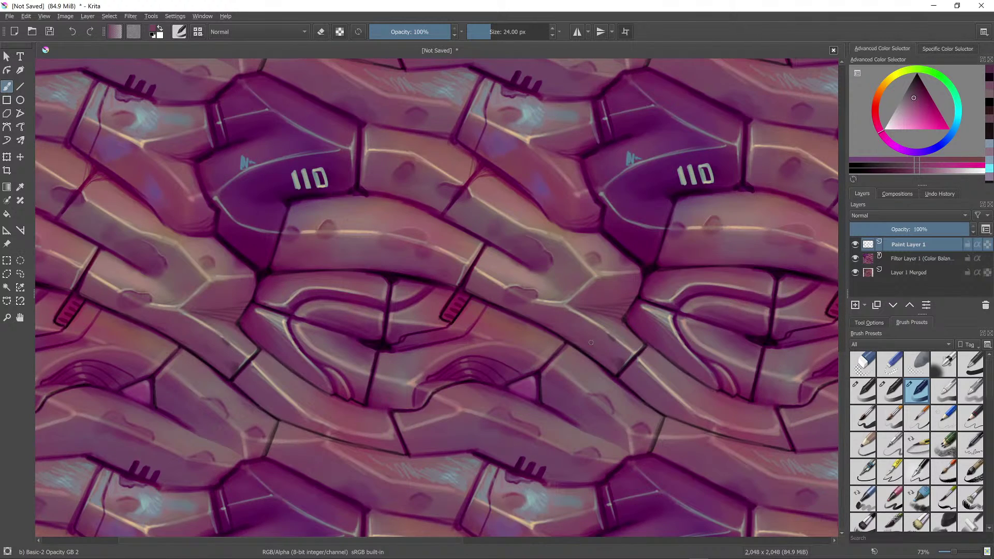
ctrl+click(607, 356)
drag(620, 360, 582, 347)
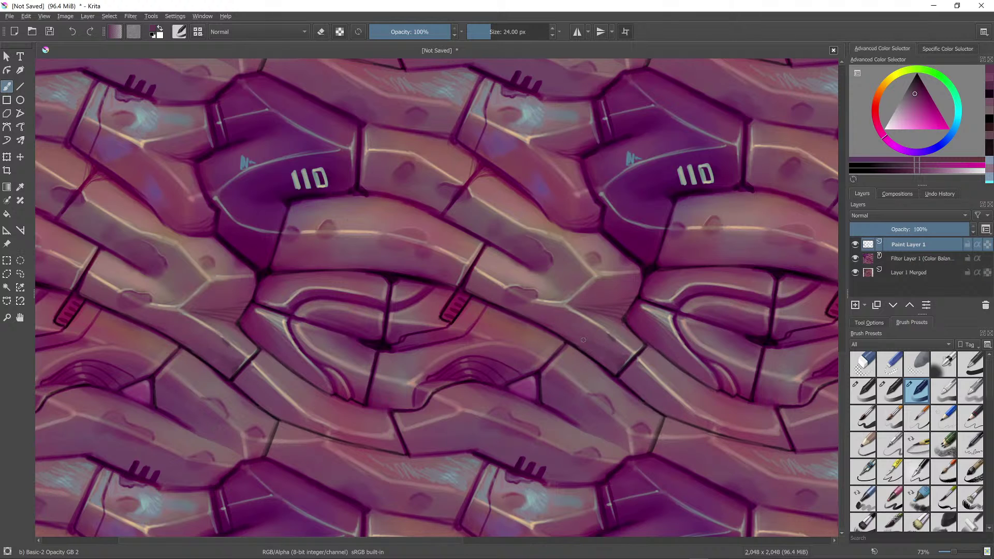
scroll(566, 321, down, 8)
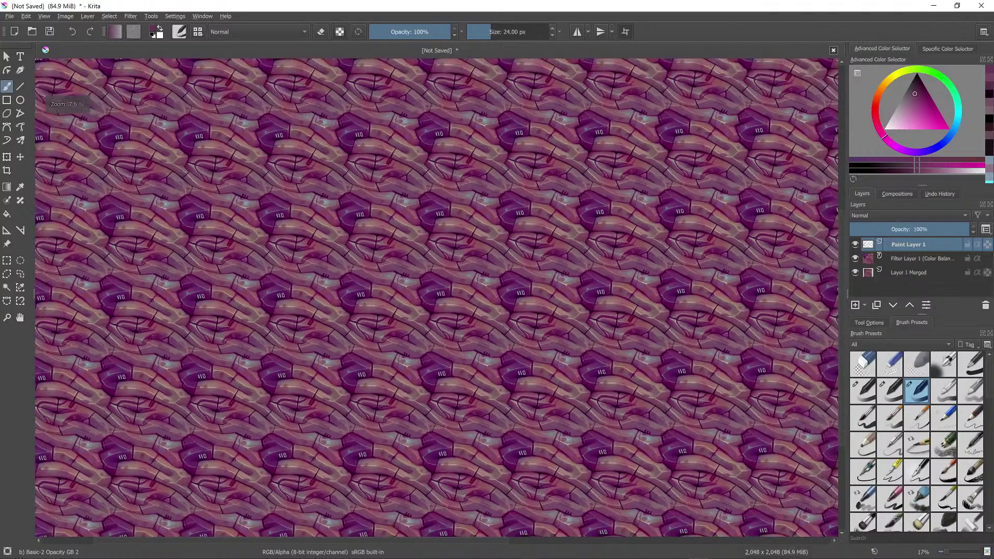
scroll(663, 328, up, 8)
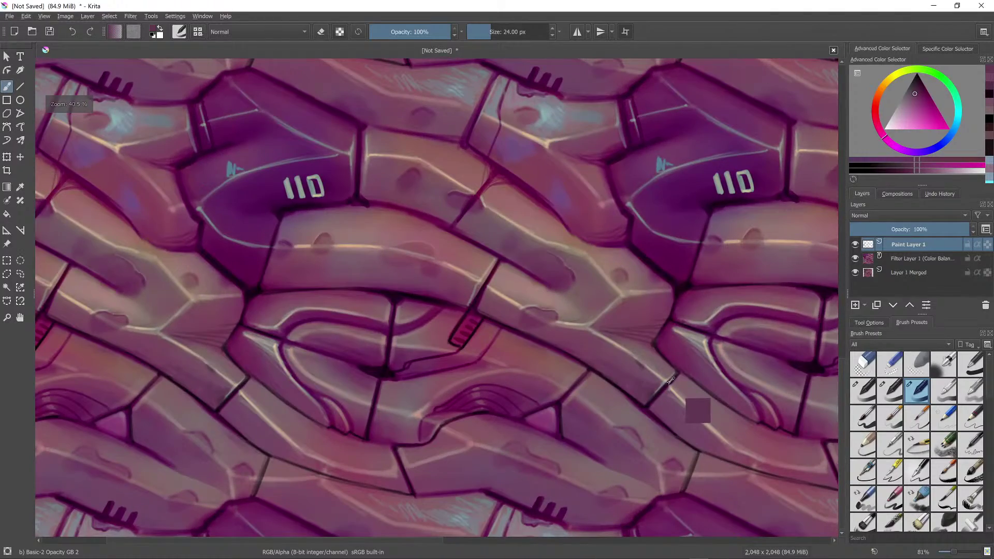
Step: Paint a dark translucent band across the tube beside the short black seam, using a sampled near-black and a 55 px brush
ctrl+click(671, 381)
key(bracketright)
key(bracketright)
key(bracketright)
key(bracketright)
key(bracketright)
key(bracketright)
key(bracketright)
key(bracketright)
key(bracketright)
key(bracketright)
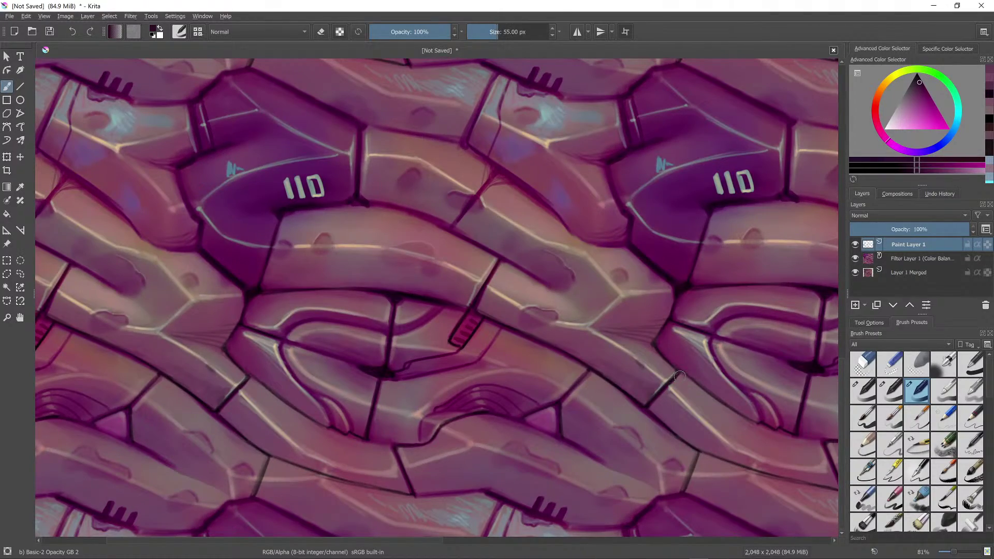
mouse_move(681, 377)
mouse_down()
mouse_move(656, 411)
mouse_move(689, 384)
mouse_move(683, 378)
mouse_move(657, 407)
mouse_move(686, 385)
mouse_up()
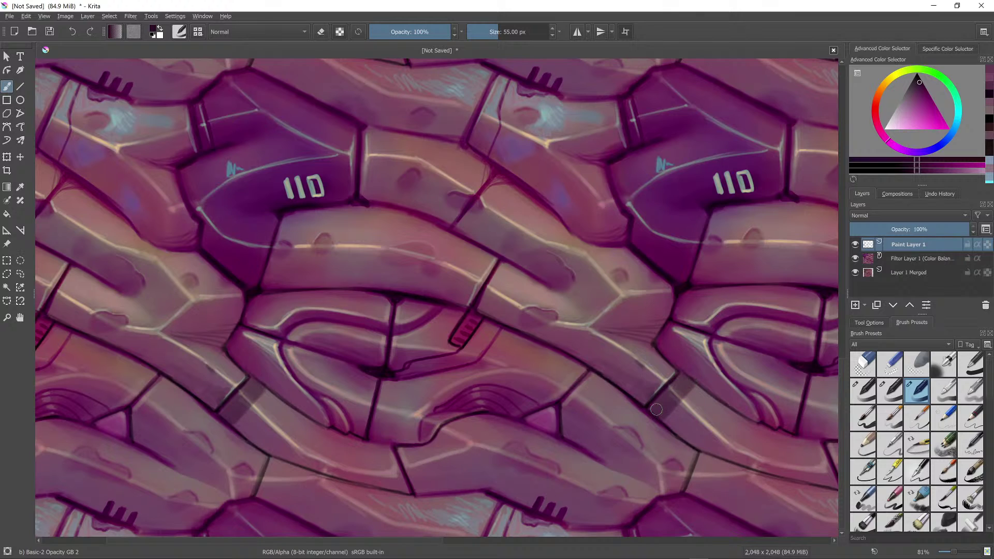
Step: Extend the dark band and add a narrower parallel stripe beside it with a 24 px brush, then check the repeating pattern
mouse_move(686, 387)
mouse_down()
mouse_move(663, 415)
mouse_move(711, 371)
mouse_move(672, 428)
mouse_up()
ctrl+drag(704, 390, 682, 446)
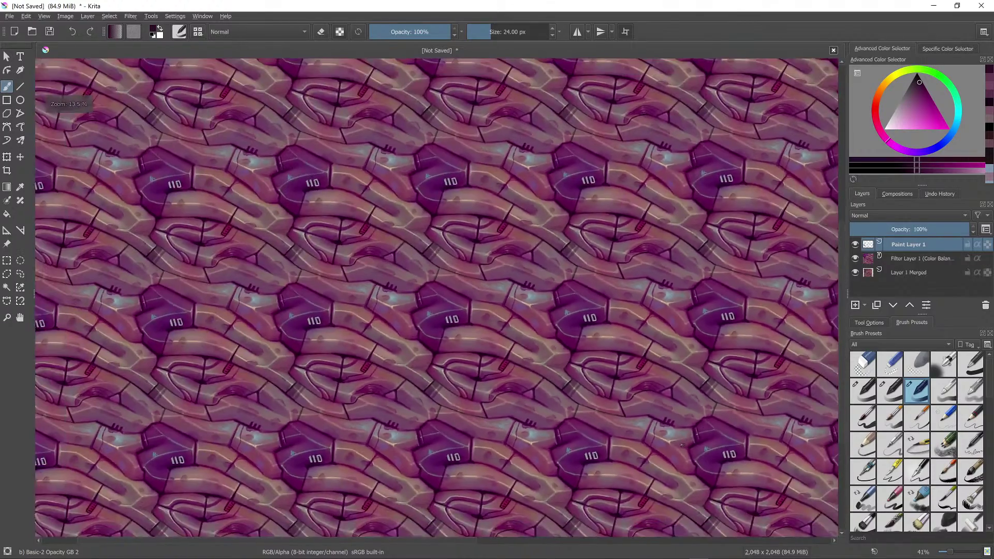
scroll(681, 445, down, 4)
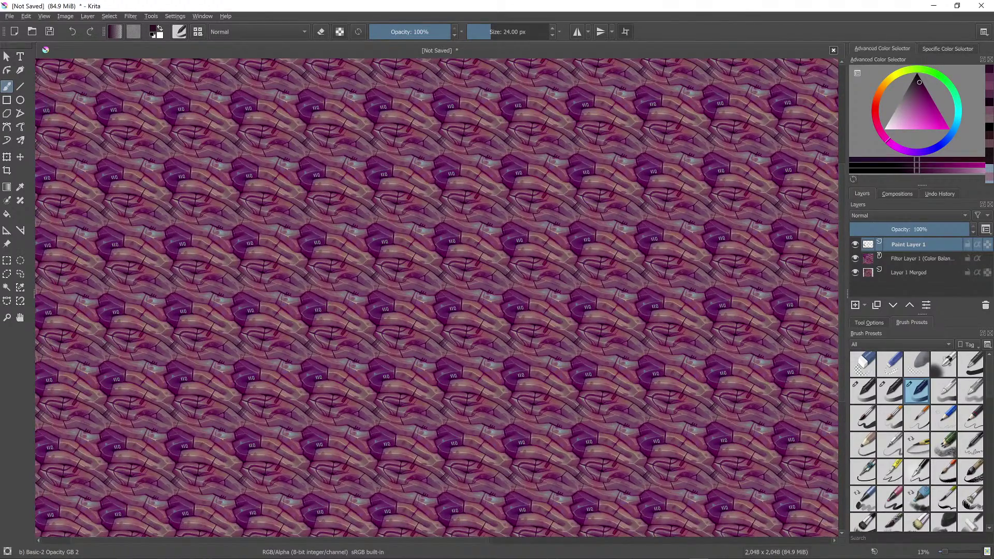
scroll(709, 386, up, 4)
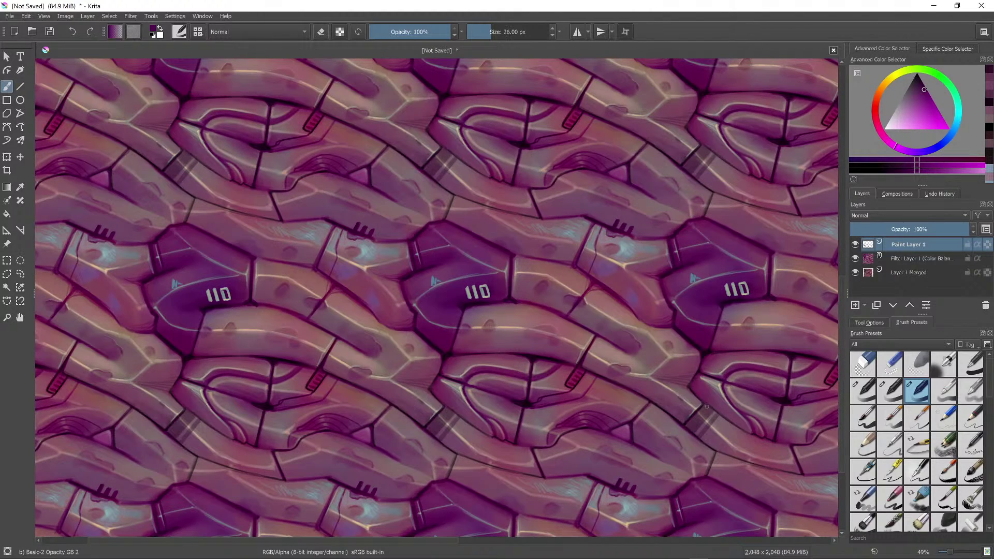
Step: Tint the new band deep purple with a 26 px brush, using the colour sampled from the panel marked 110
ctrl+click(741, 293)
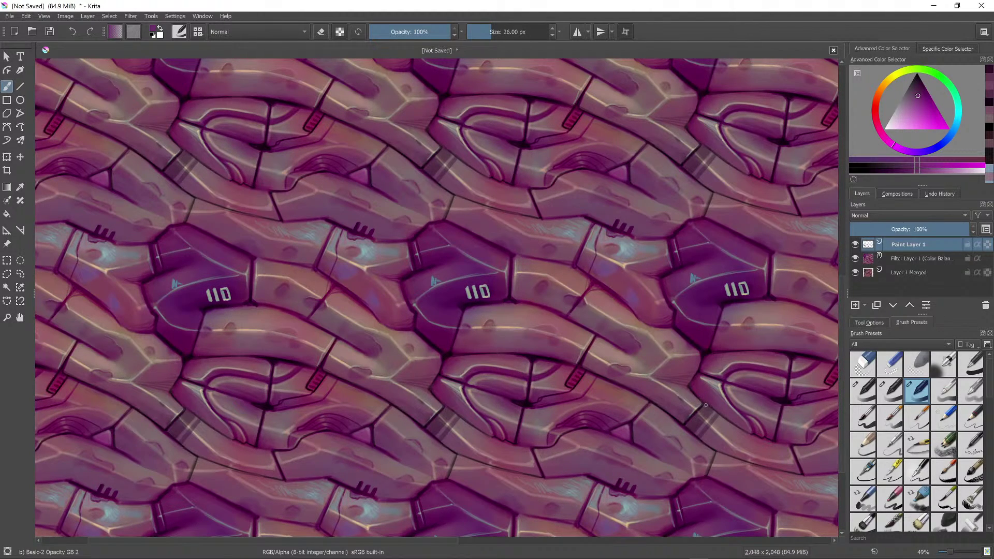
ctrl+click(715, 295)
drag(693, 422, 702, 435)
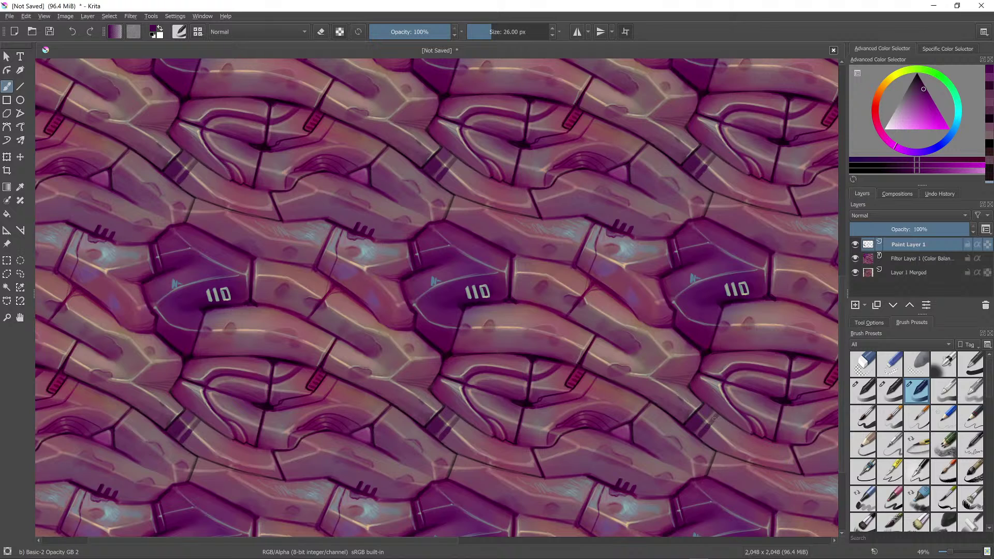
Step: Paint a pale grey-green stripe through the purple band using the colour of the 110 digits, and check it across the tiles
ctrl+click(735, 289)
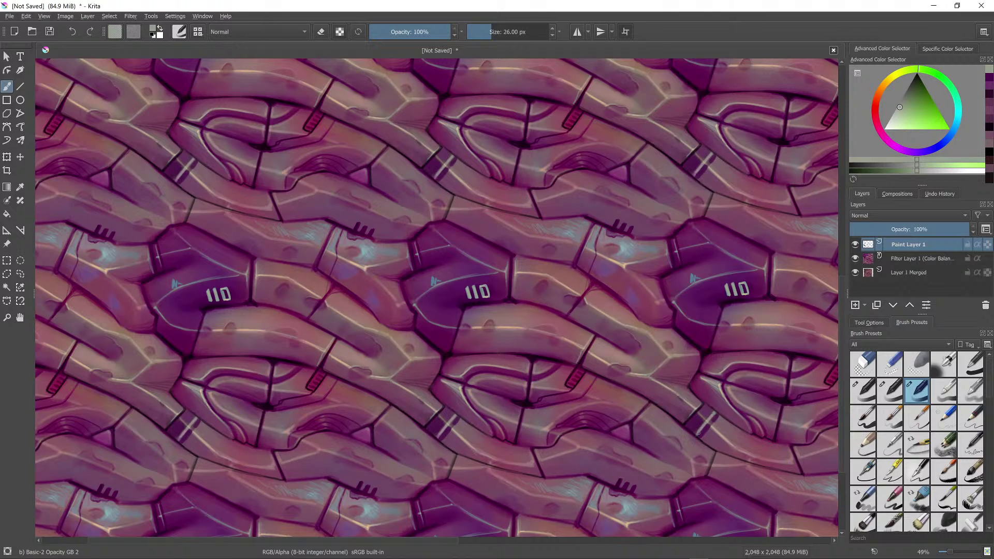
scroll(728, 420, down, 3)
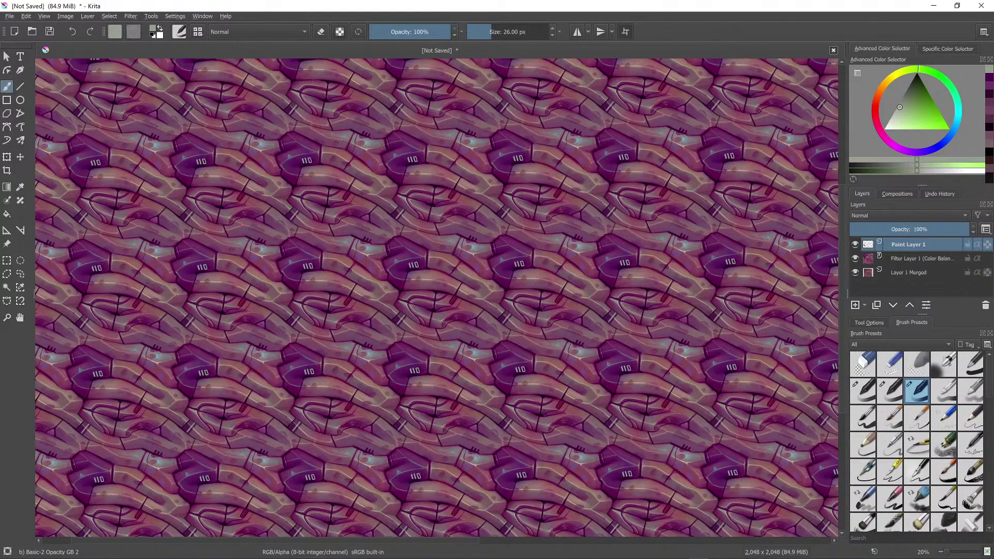
scroll(719, 401, up, 5)
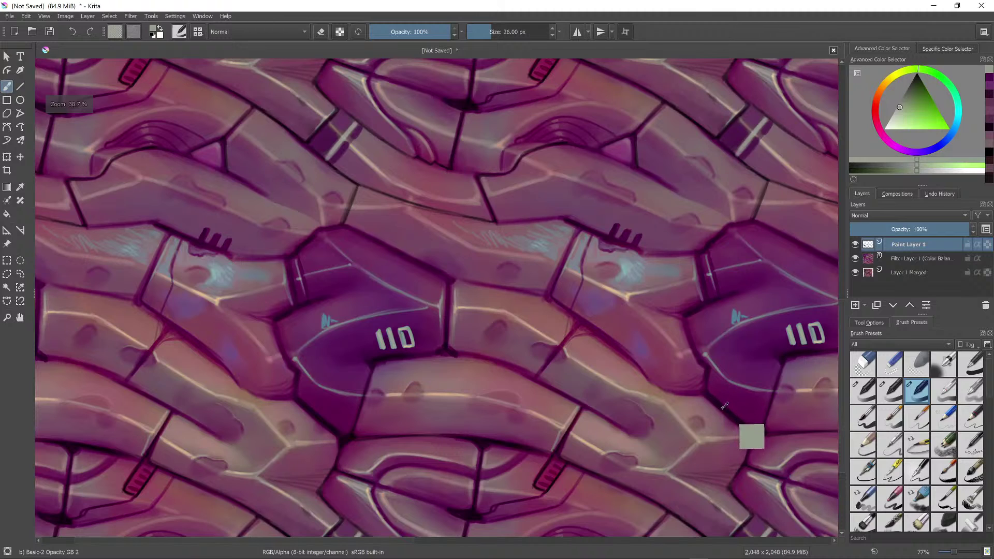
Step: Darken the lower seam of the reddish tube beside the 110 panel with a sampled near-black and a 20 px brush
ctrl+click(718, 402)
key(bracketleft)
key(bracketleft)
key(bracketleft)
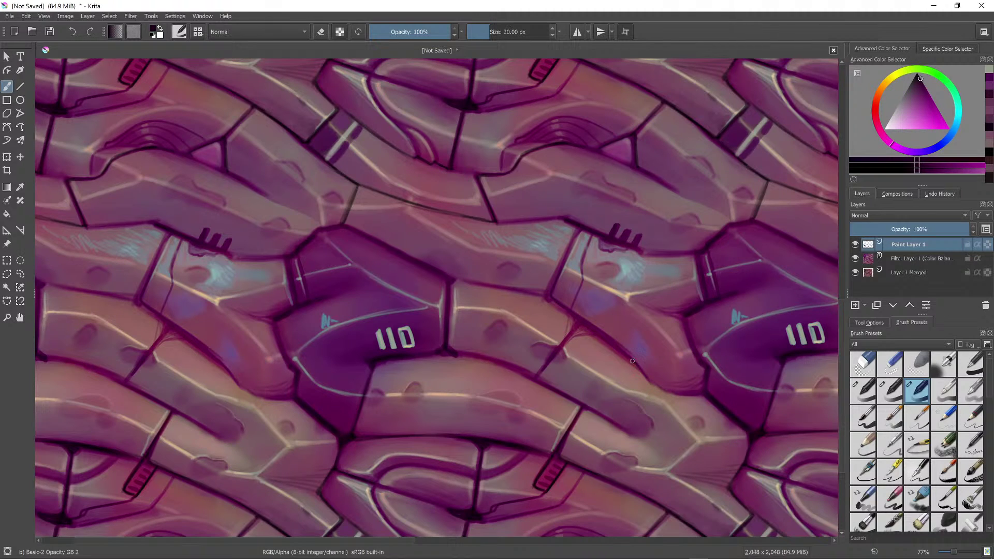
drag(623, 351, 634, 363)
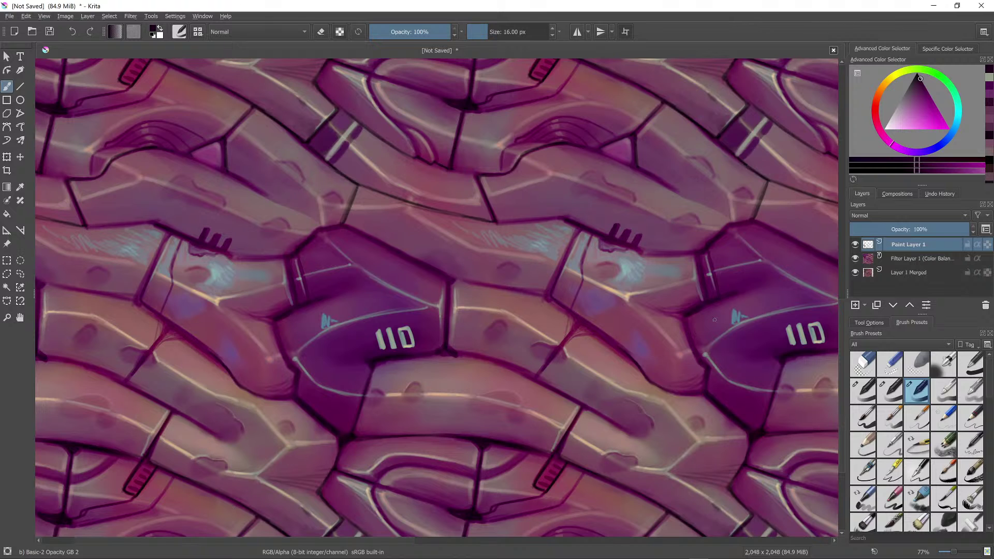
Step: Draw a thin dark seam and outline around the large dark spot on the beige tube at 16 px, adding sampled tan touches along it
scroll(715, 319, down, 5)
scroll(653, 421, up, 4)
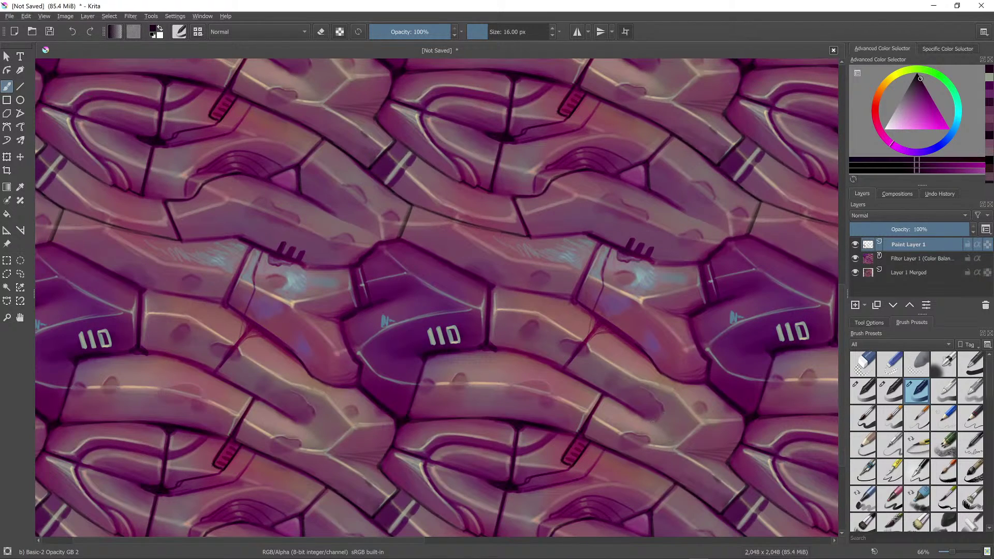
drag(654, 420, 674, 385)
drag(665, 412, 647, 392)
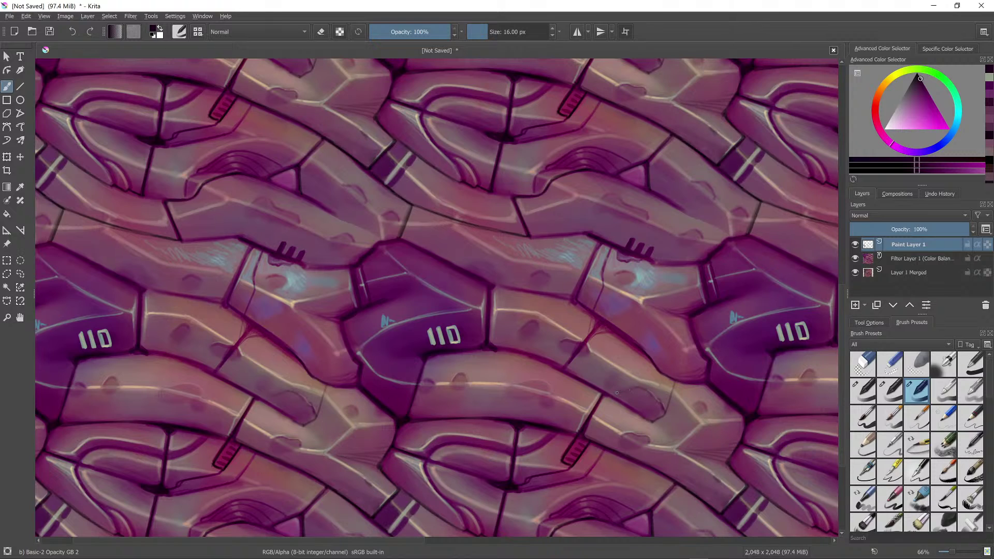
ctrl+click(658, 399)
drag(656, 396, 660, 407)
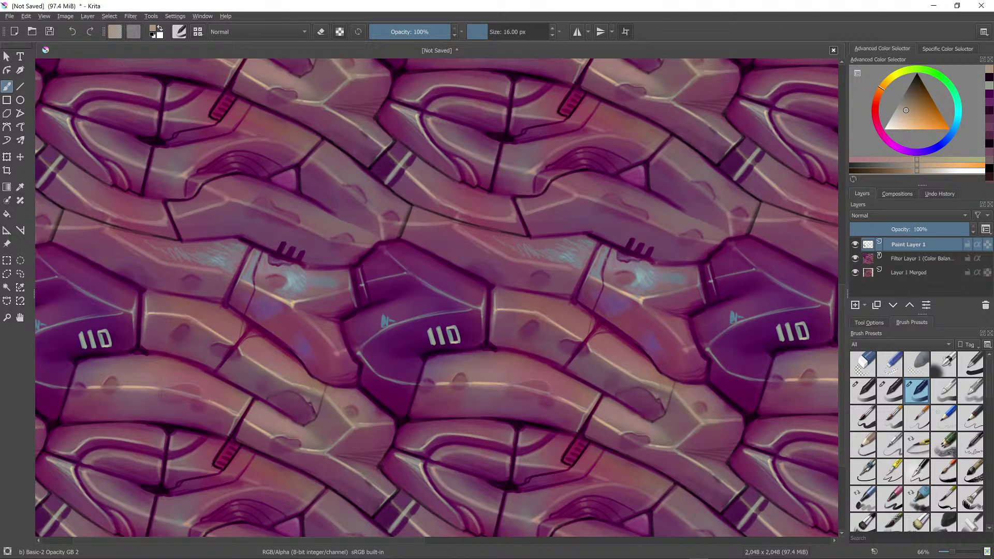
Step: Detail the torn inner edge at the pointed end of the large dark spot with dark purple and mauve tones sampled nearby
scroll(669, 408, up, 2)
ctrl+click(670, 408)
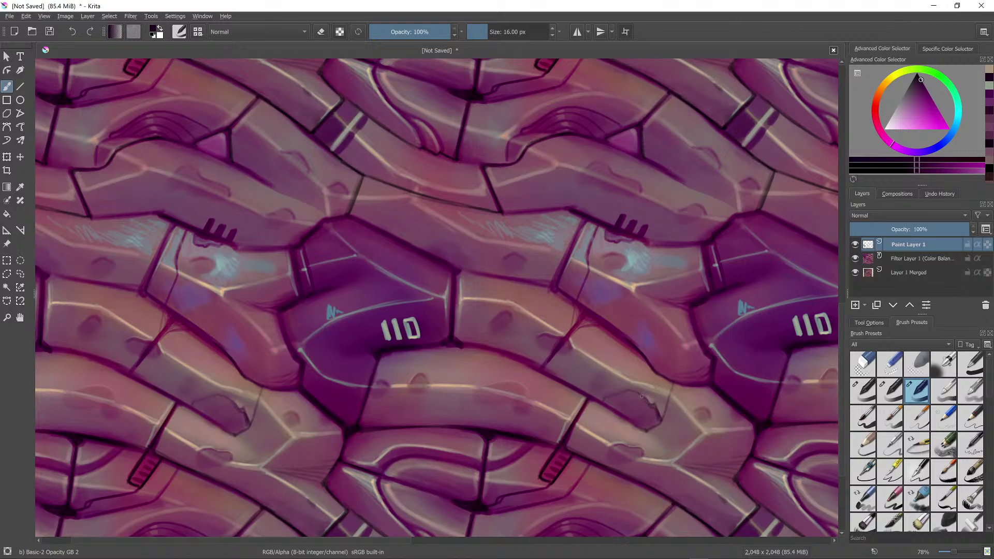
ctrl+click(660, 416)
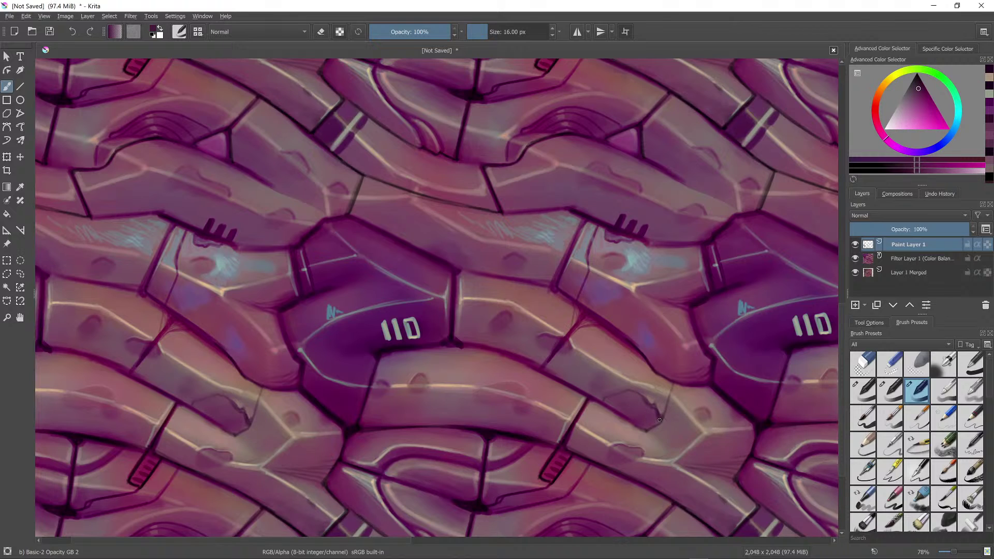
ctrl+click(660, 418)
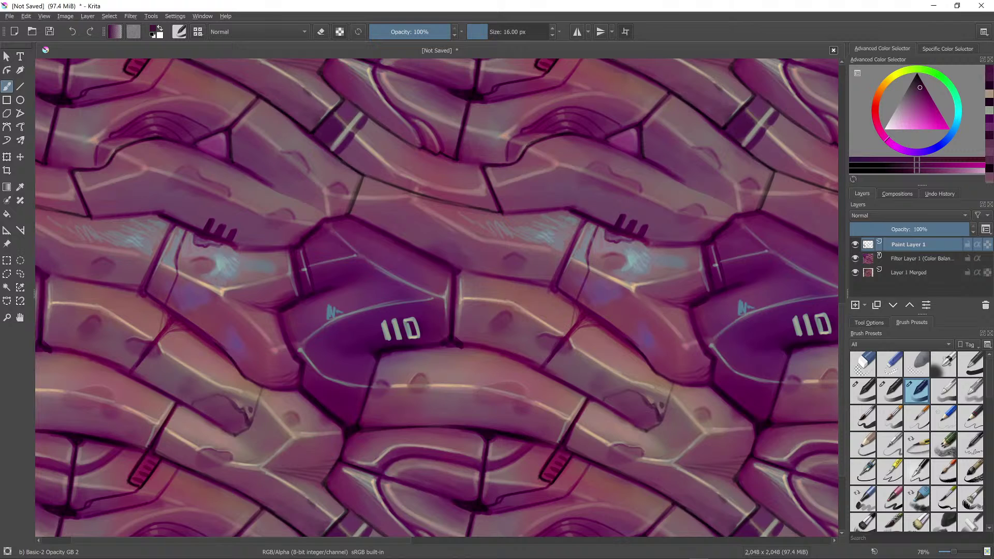
ctrl+click(660, 417)
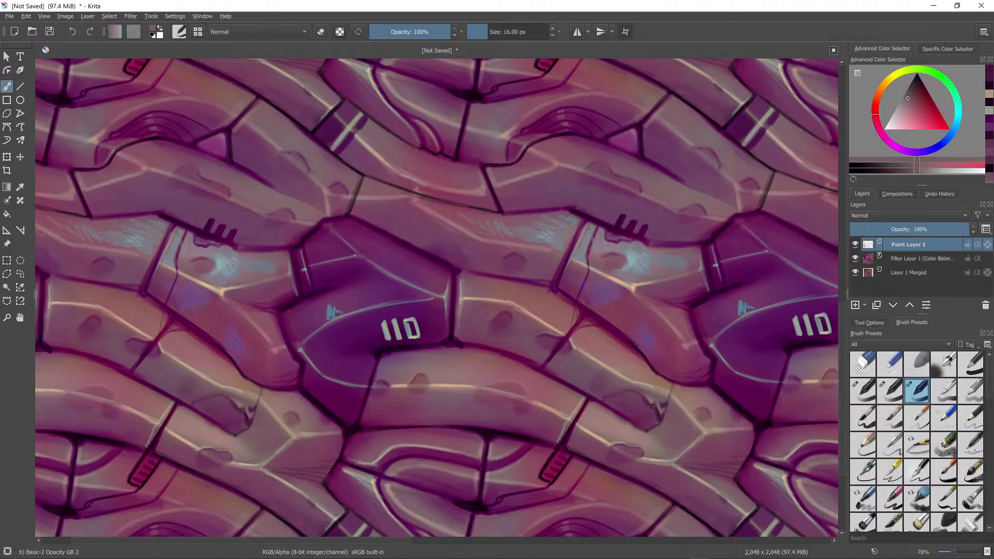
ctrl+click(659, 417)
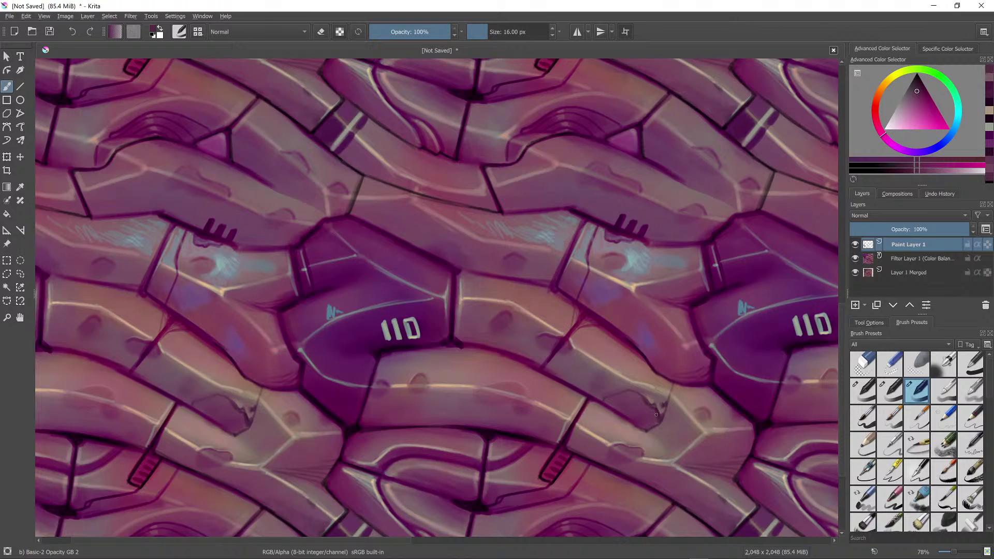
Step: Define the upper rim of the large spot with a jagged dark outline and sampled brownish edge tones, then check the tiling
ctrl+click(716, 387)
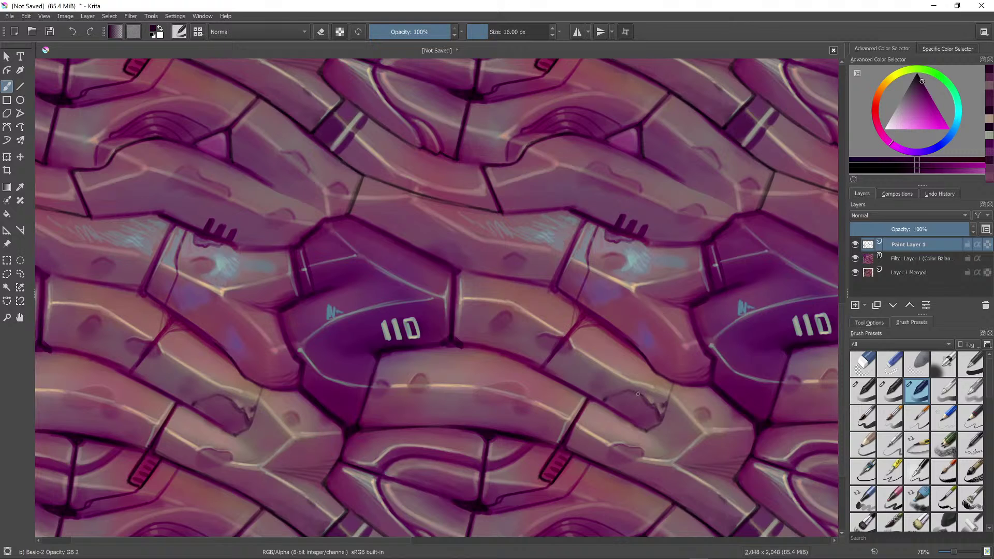
ctrl+click(654, 396)
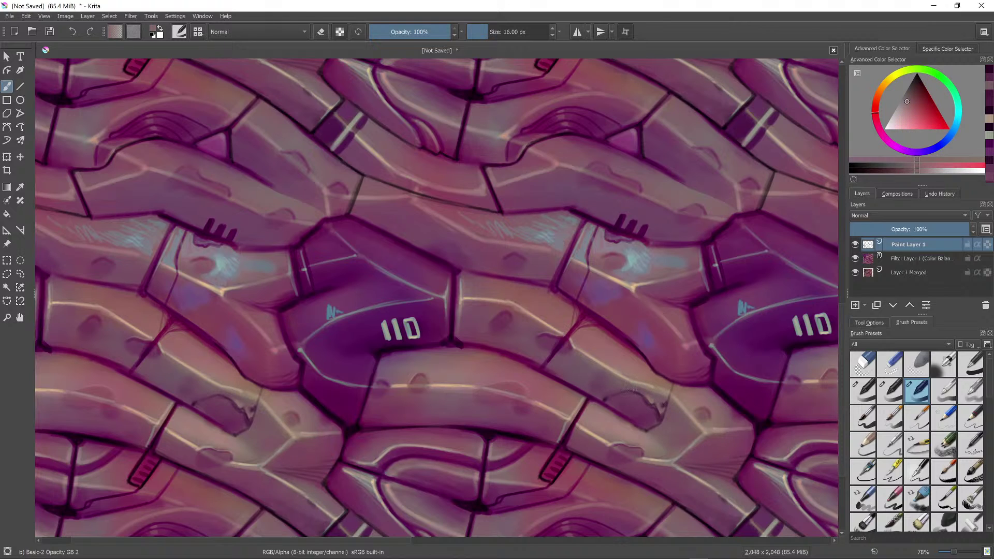
ctrl+click(634, 389)
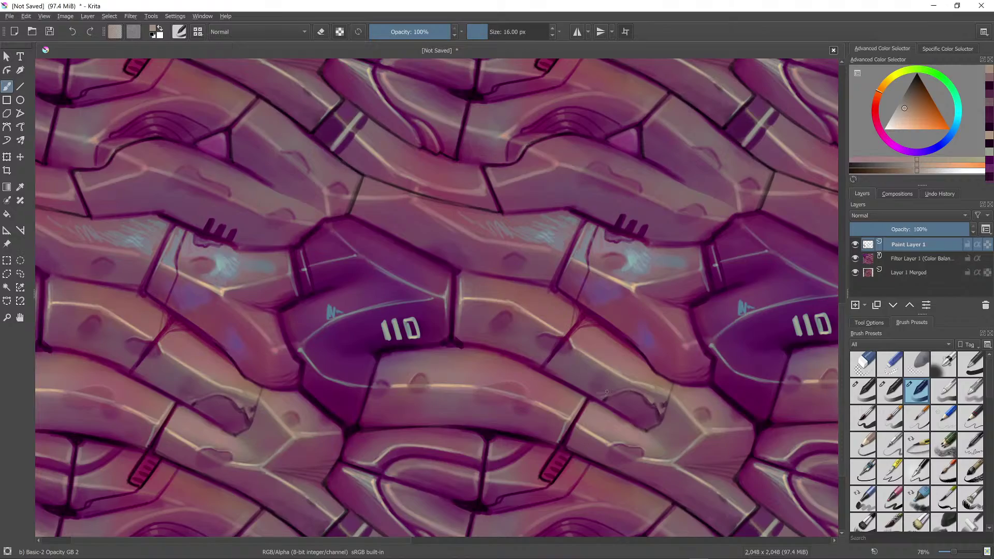
scroll(668, 339, down, 8)
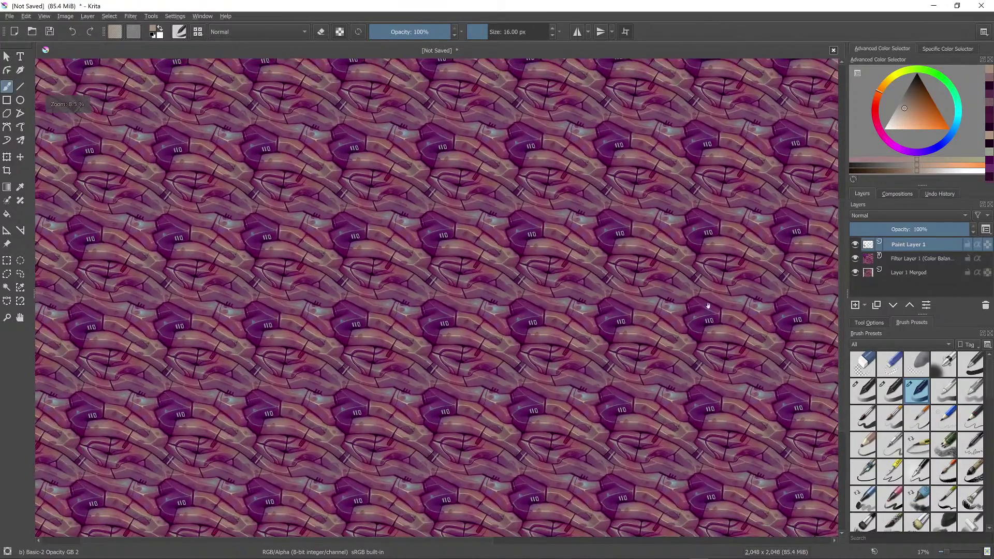
scroll(674, 358, up, 8)
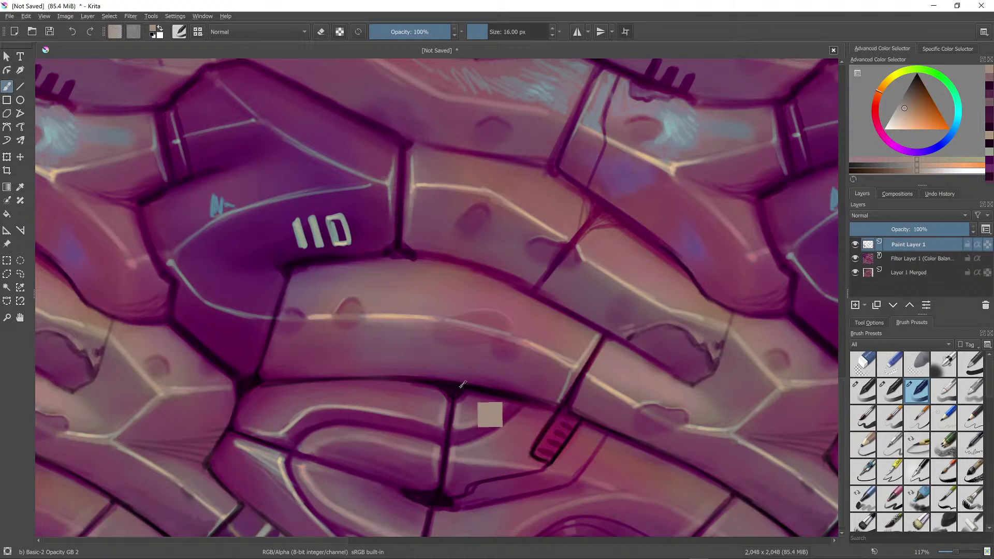
Step: Darken the inside of the large spot into a deep hole with near-black, enlarging the brush up to 26 px
key(d)
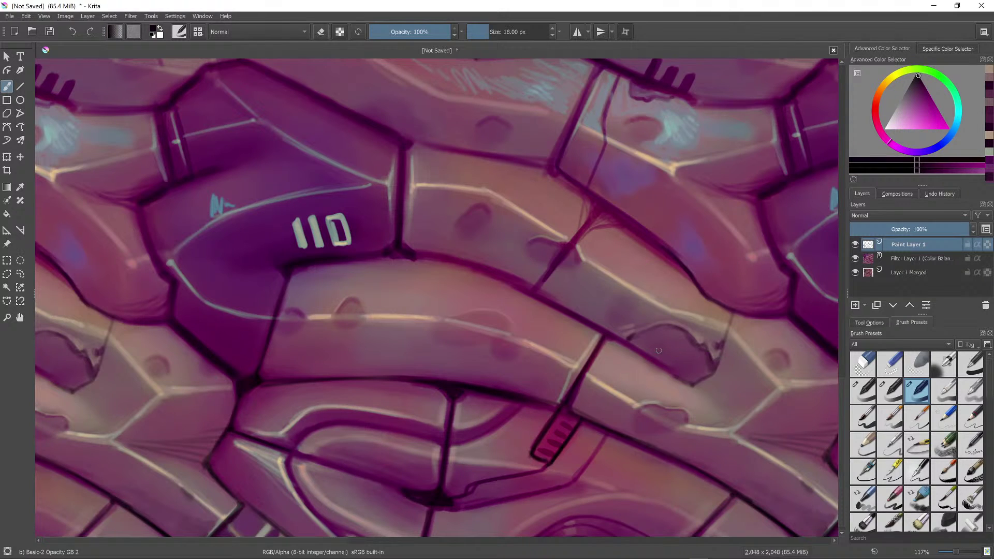
key(])
mouse_move(634, 339)
mouse_down()
mouse_move(694, 368)
mouse_move(714, 366)
mouse_move(700, 348)
mouse_move(666, 328)
mouse_move(637, 336)
mouse_move(695, 377)
mouse_move(702, 354)
mouse_move(699, 376)
mouse_move(675, 375)
mouse_move(627, 343)
mouse_move(692, 384)
mouse_up()
ctrl+click(657, 392)
scroll(685, 383, down, 8)
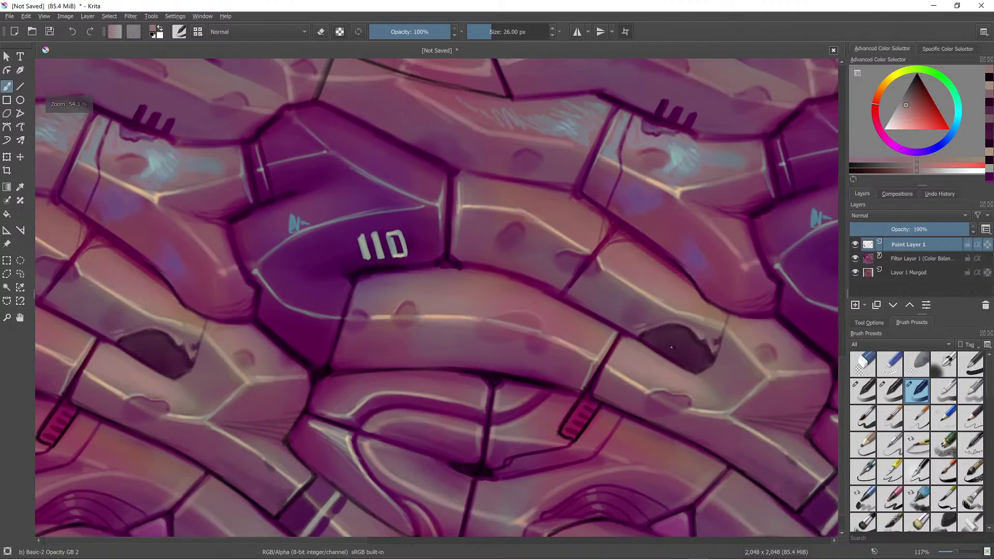
Step: Paint light grey wavy ribs across the inside of the dark torn hole with the 26 px brush
scroll(695, 246, up, 5)
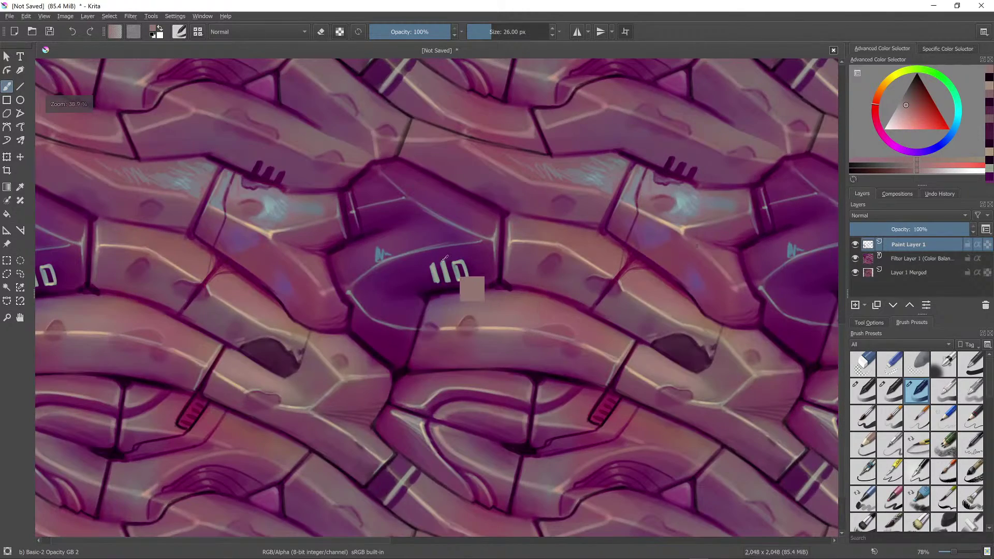
drag(912, 121, 897, 107)
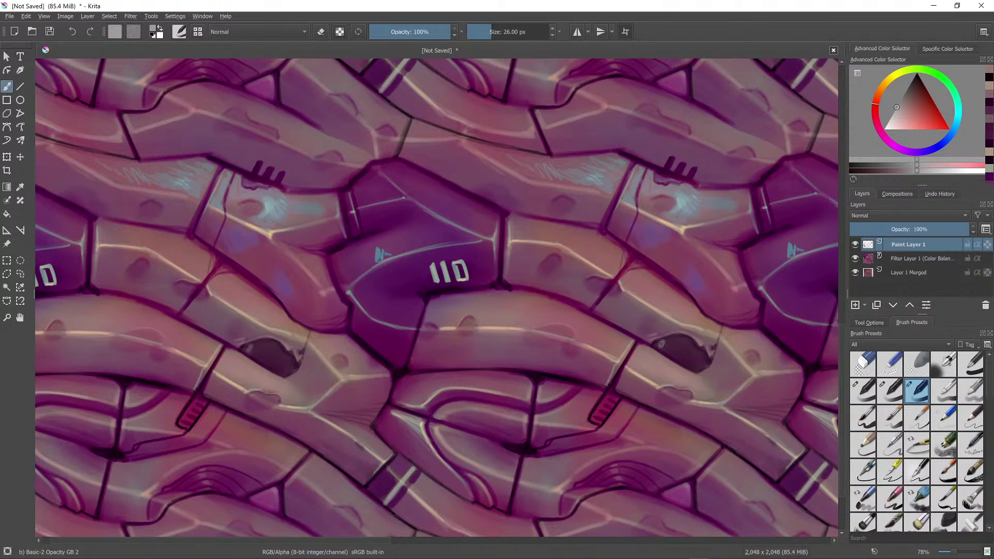
mouse_move(660, 349)
mouse_down()
mouse_move(682, 335)
mouse_move(678, 353)
mouse_move(685, 337)
mouse_move(682, 357)
mouse_move(693, 339)
mouse_move(691, 354)
mouse_move(698, 344)
mouse_move(705, 351)
mouse_move(751, 424)
mouse_up()
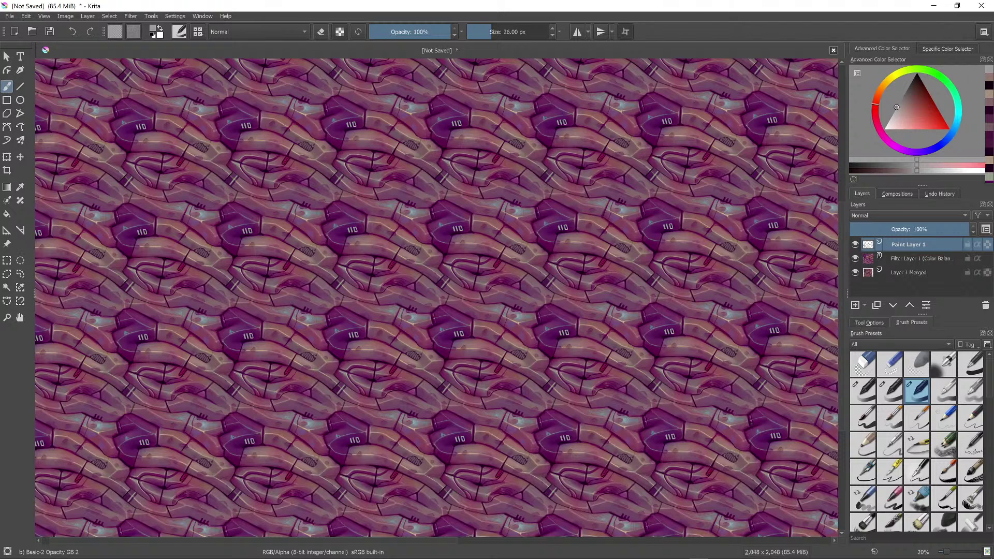
Step: Shade the edges of the grey ribs inside the hole with dark mauve sampled from its rim
scroll(607, 389, up, 8)
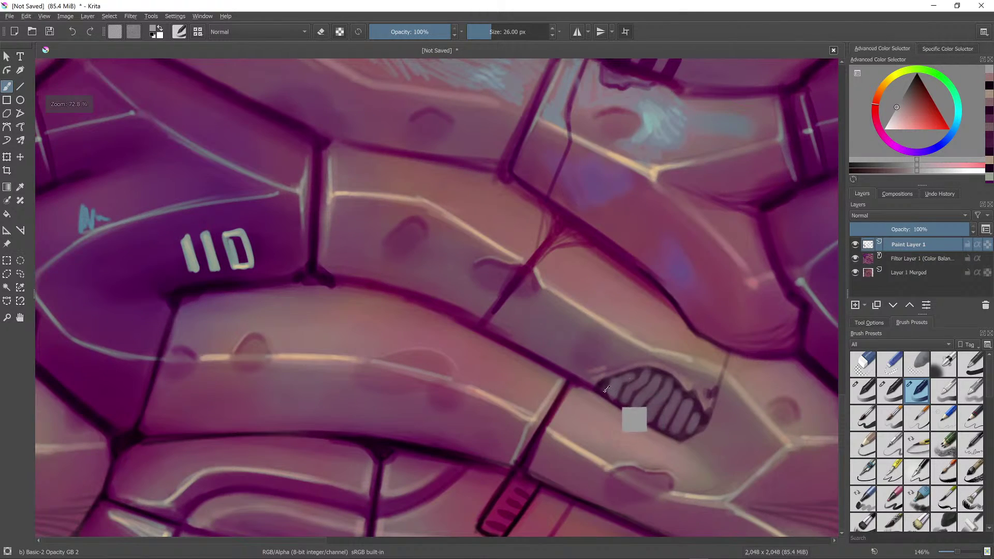
ctrl+click(607, 389)
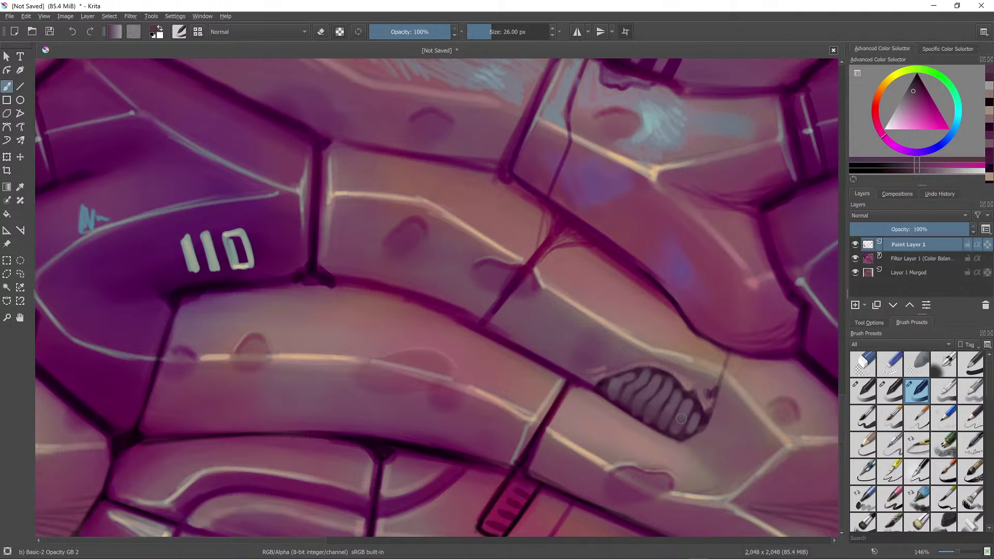
ctrl+click(646, 382)
Step: Add pale grey highlights along the ribs in the hole with an 8 px brush, then check the tiling
drag(909, 101, 892, 116)
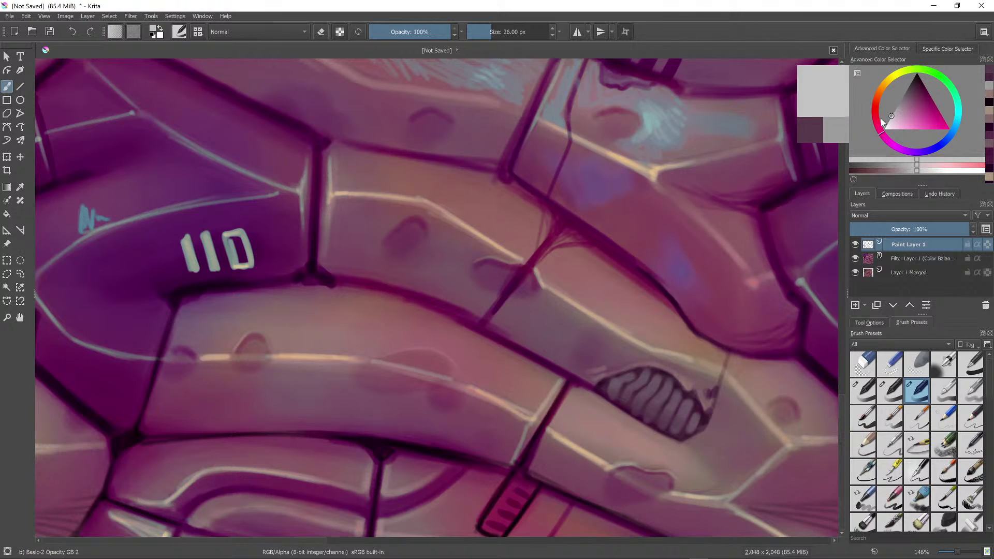
key(bracketleft)
key(bracketleft)
key(bracketleft)
key(bracketleft)
key(bracketleft)
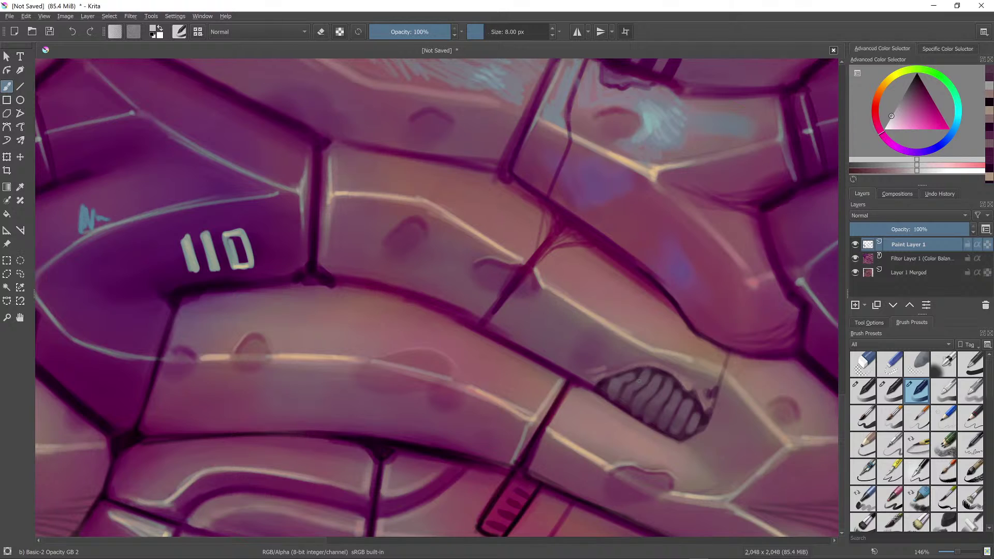
mouse_move(643, 375)
mouse_down()
mouse_move(667, 391)
mouse_move(669, 384)
mouse_move(687, 408)
mouse_up()
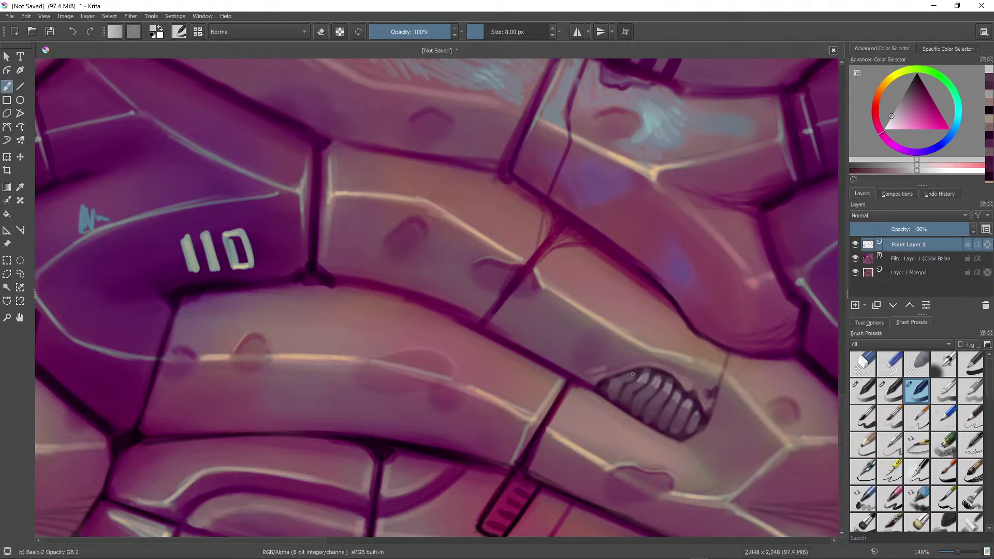
drag(633, 375, 640, 369)
scroll(743, 361, down, 5)
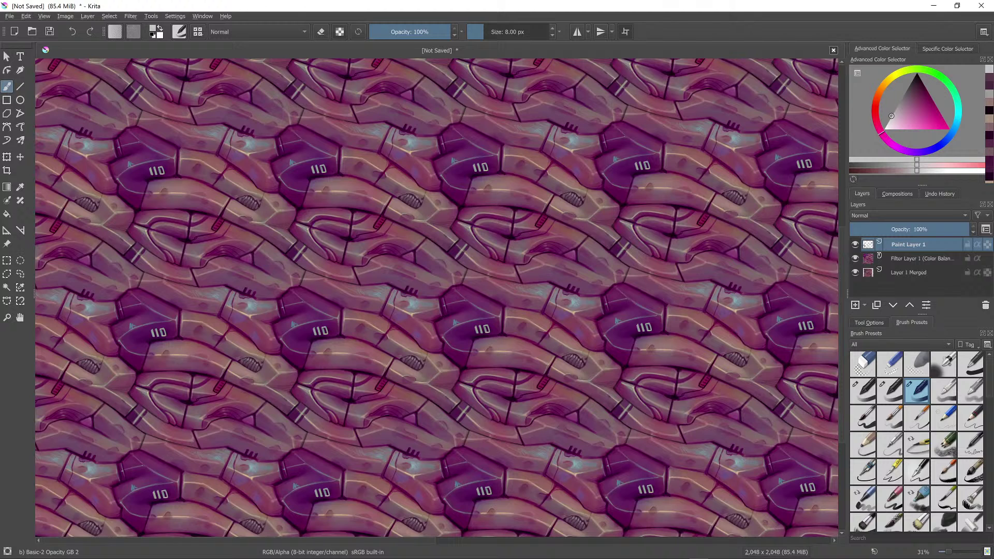
Step: Deepen the gaps between the ribs with near-black, touch up the hole's narrow end with sampled mauve, and check the tiling
scroll(790, 282, up, 6)
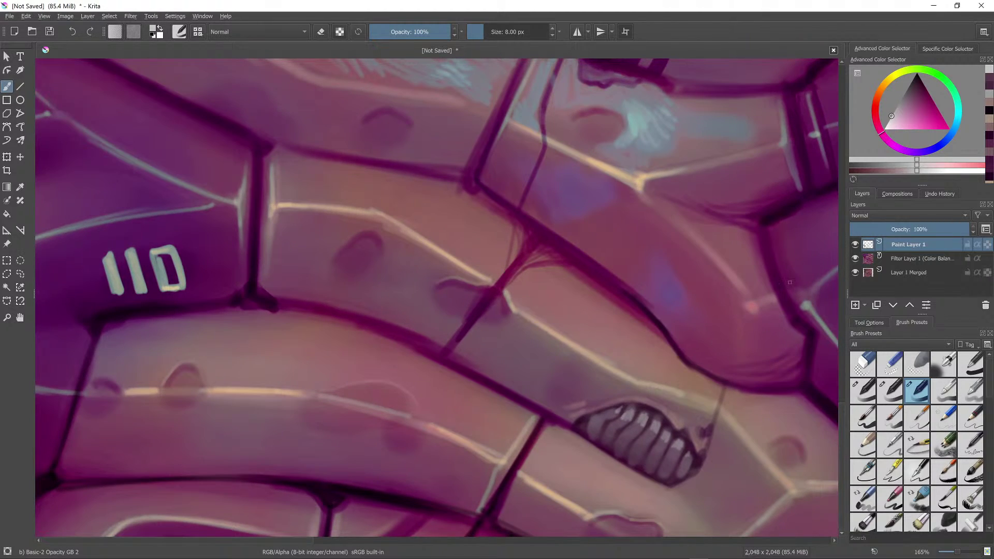
drag(912, 101, 917, 73)
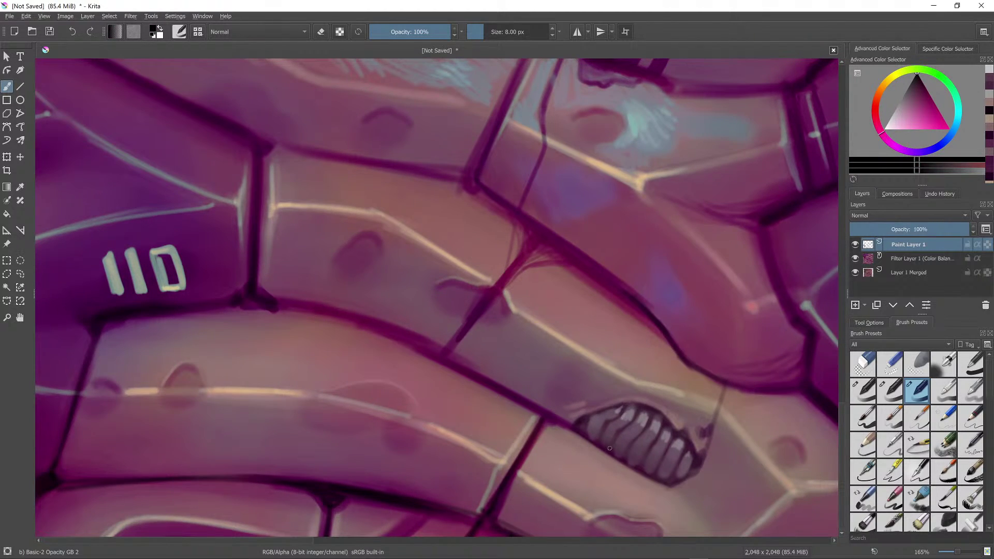
mouse_move(624, 459)
mouse_down()
mouse_move(653, 418)
mouse_move(656, 467)
mouse_up()
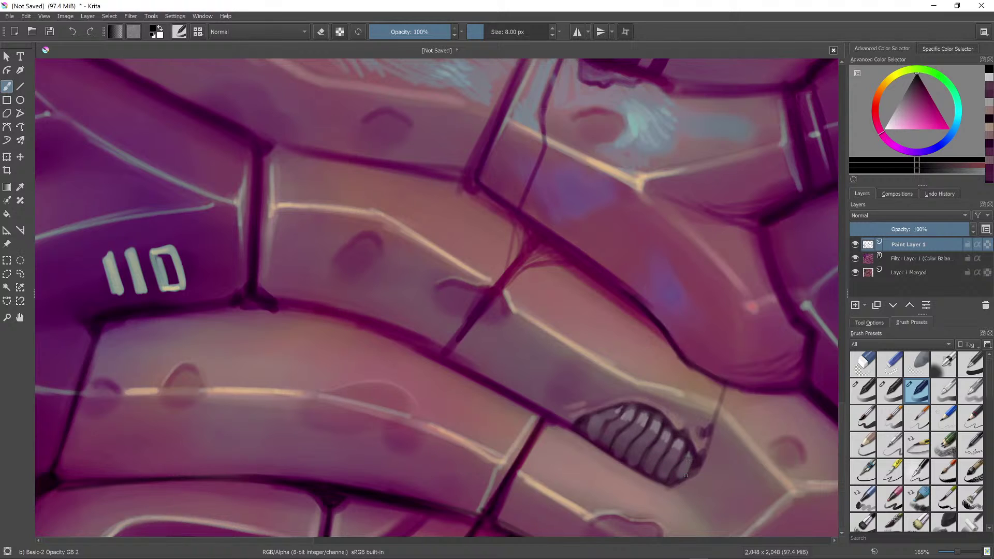
mouse_move(600, 439)
mouse_down()
mouse_move(621, 415)
mouse_move(591, 416)
mouse_up()
ctrl+click(586, 421)
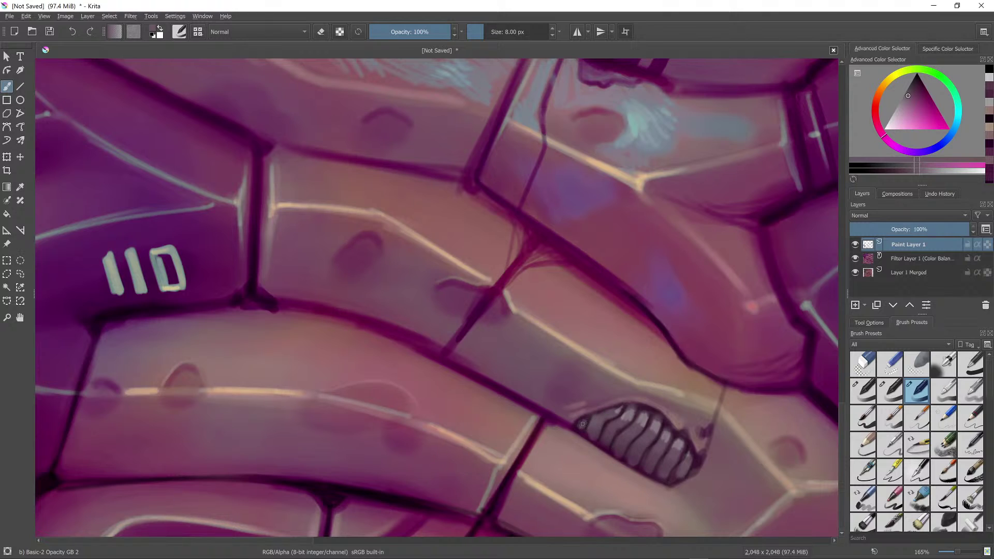
scroll(583, 423, down, 10)
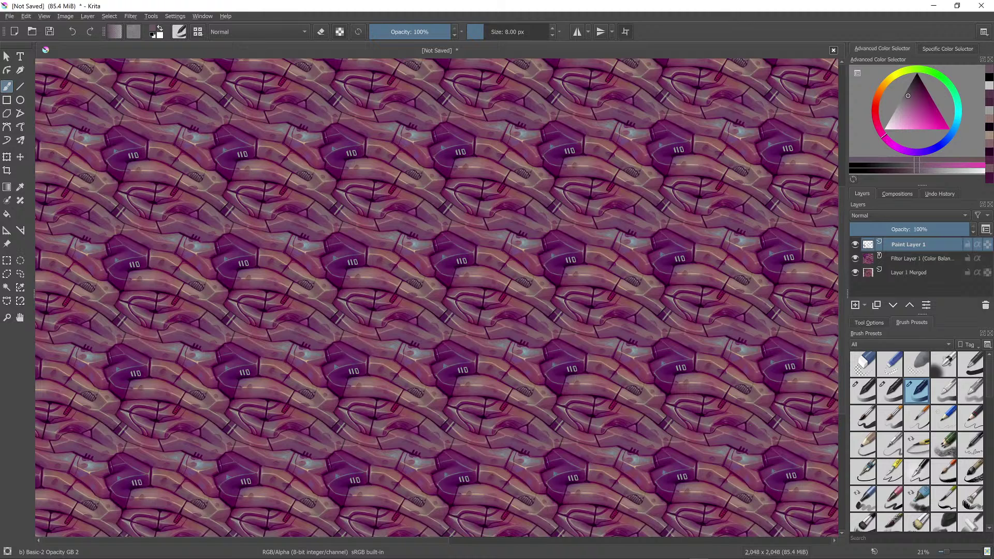
Step: Darken the thin crack beside the cyan scuffed patch with black and edge it with a sampled beige highlight
scroll(724, 368, up, 6)
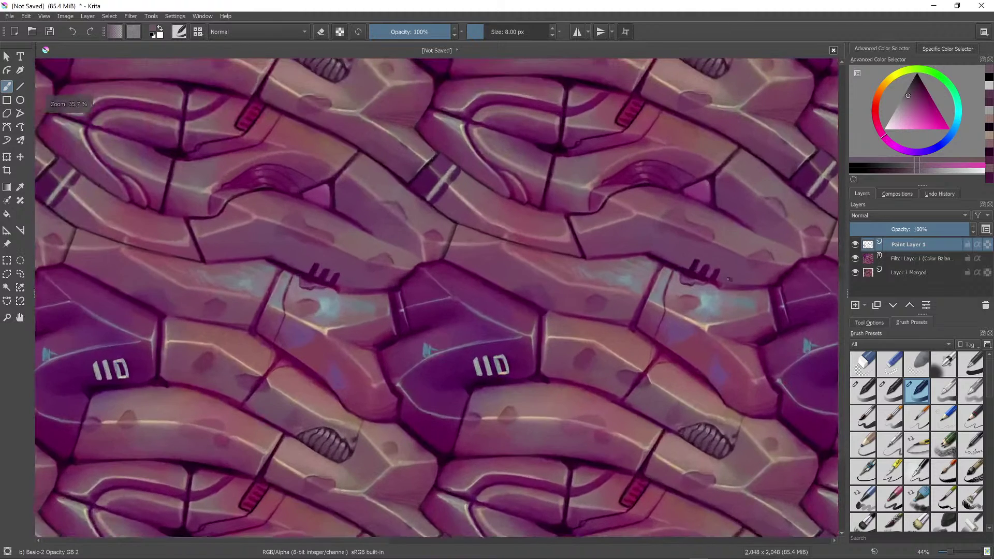
click(917, 75)
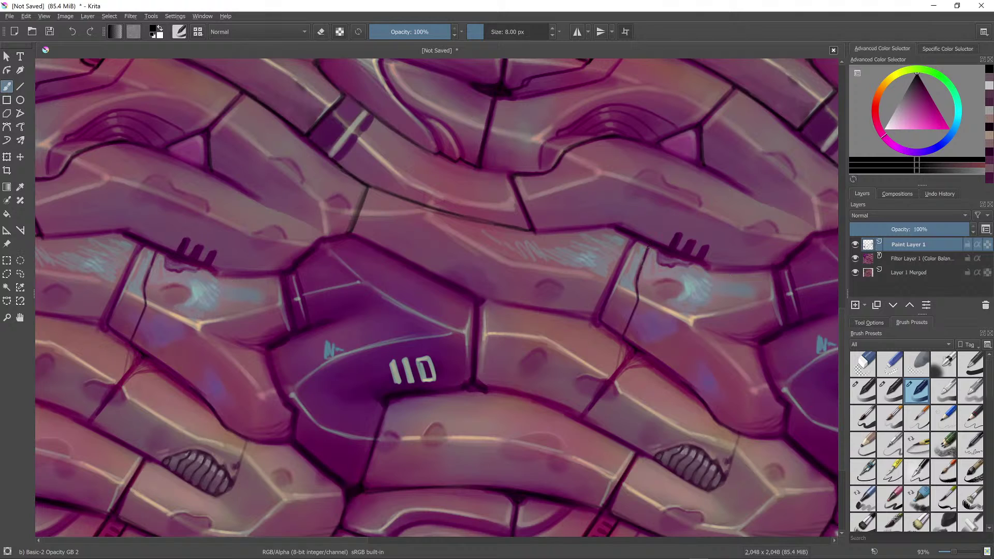
ctrl+click(651, 296)
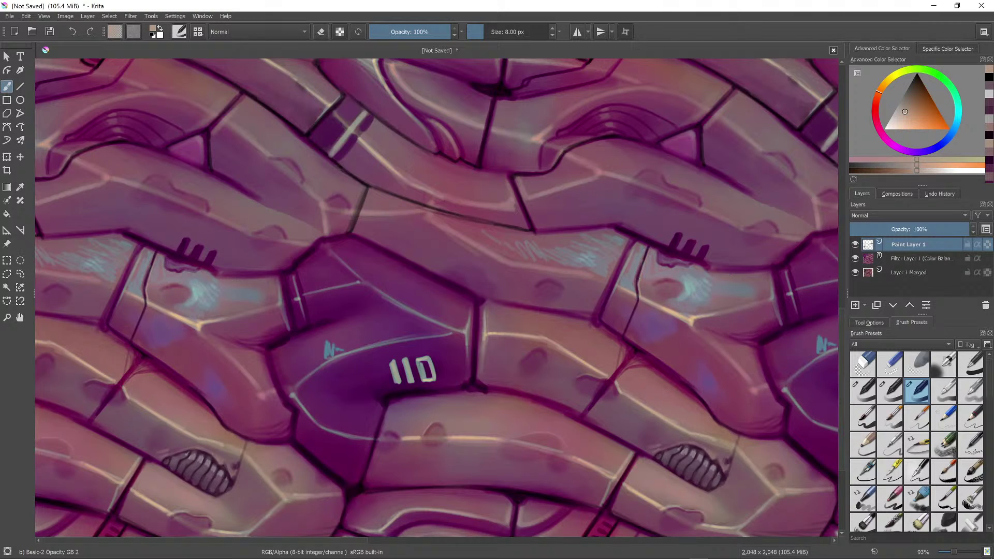
ctrl+click(641, 297)
mouse_move(639, 300)
mouse_down()
mouse_move(625, 338)
mouse_move(676, 323)
mouse_move(703, 342)
mouse_up()
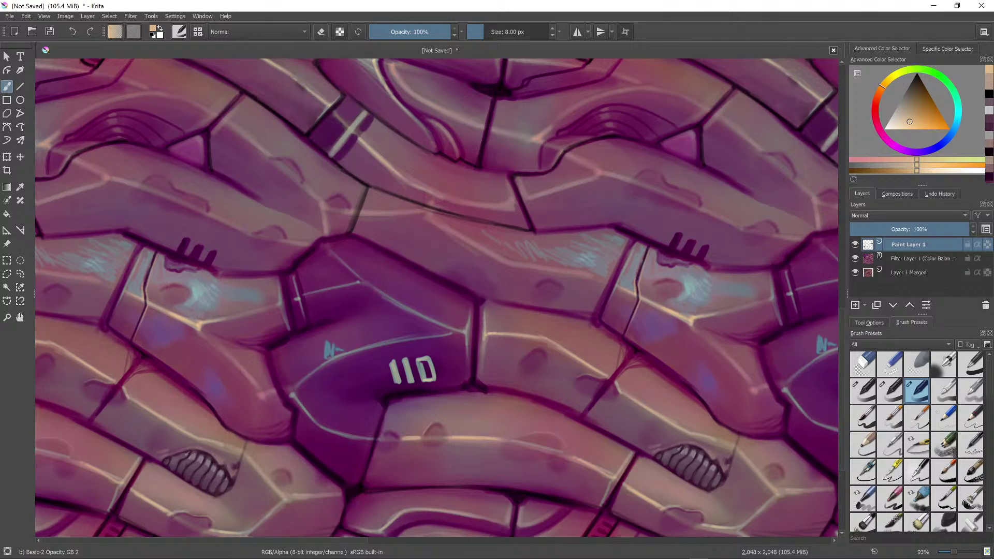
drag(635, 299, 626, 324)
Step: Paint thin beige lines along the narrow band where the scuffed tube meets the purple 110 segment
ctrl+drag(758, 260, 718, 295)
scroll(719, 296, up, 7)
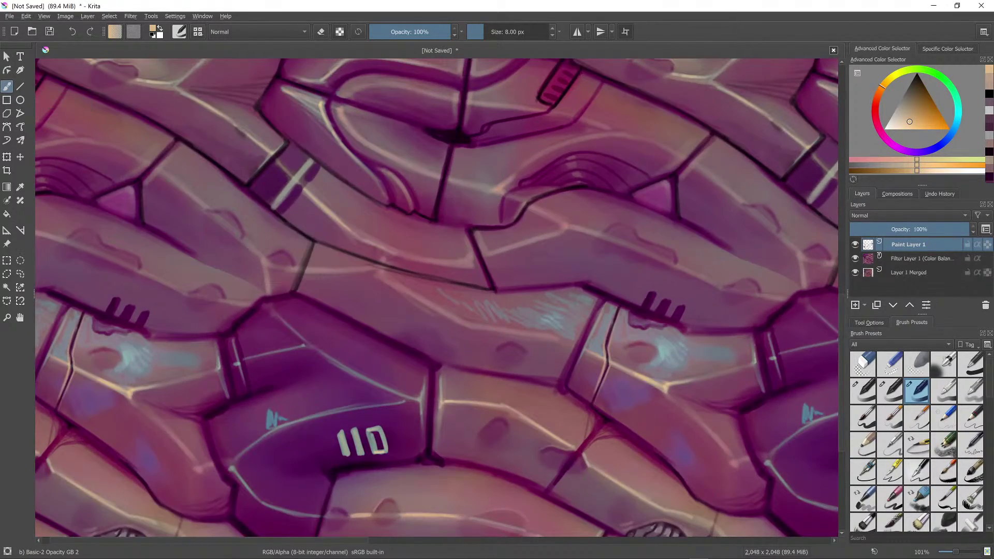
drag(221, 367, 227, 387)
drag(765, 347, 773, 383)
drag(771, 336, 783, 367)
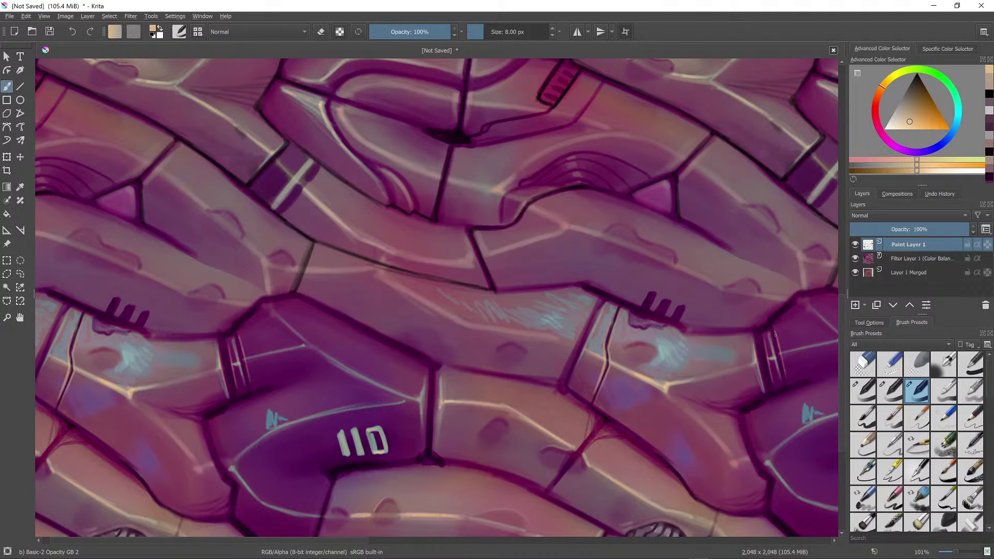
drag(774, 324, 716, 388)
Step: Repaint the three short slots and the tube edge below them in black at 12 px, then check the tiling
key(d)
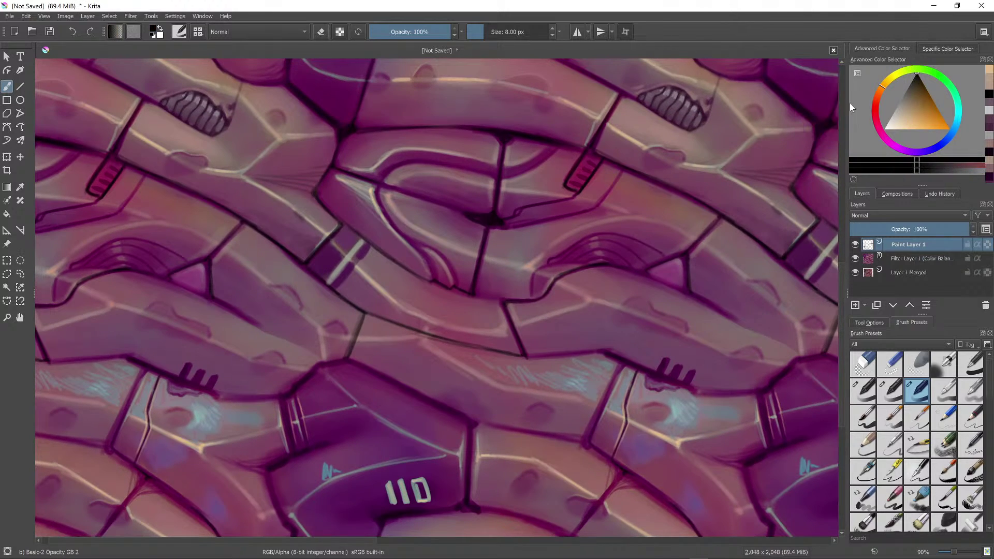
key(])
key(])
drag(666, 360, 660, 374)
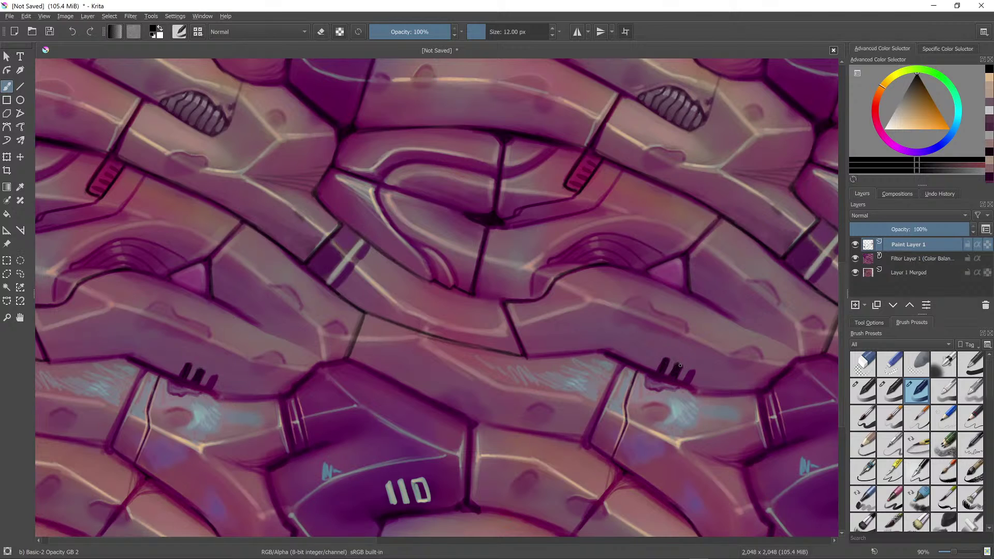
mouse_move(688, 372)
mouse_down()
mouse_move(689, 385)
mouse_move(748, 390)
mouse_up()
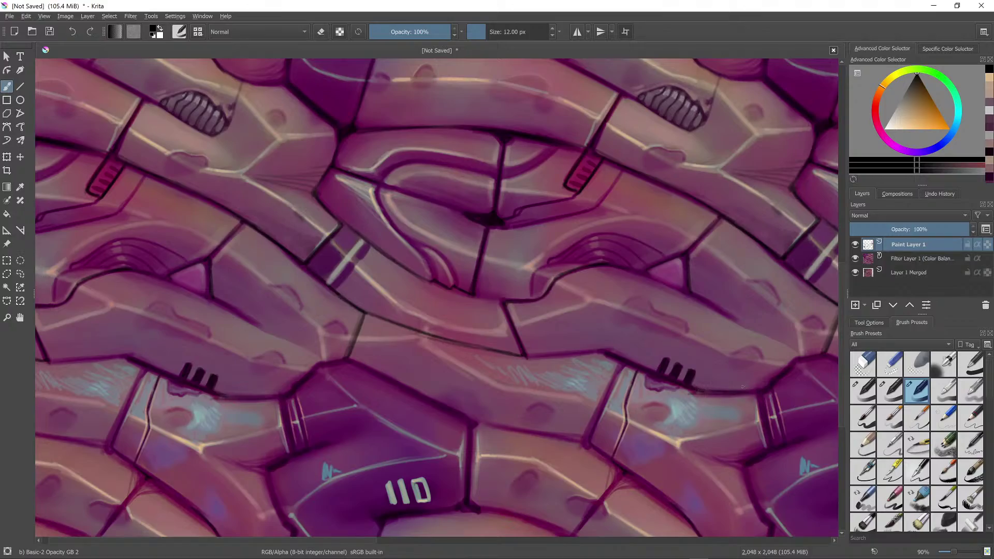
scroll(792, 372, down, 6)
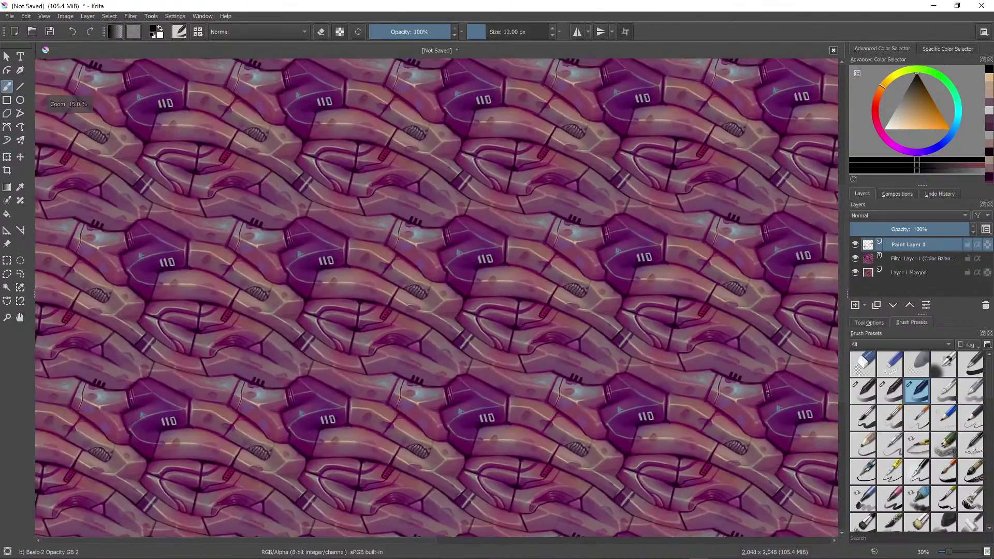
Step: Rework the rounded tube end beyond the three slots with sampled mauve and dark purple, enlarging the brush to 28 px
scroll(764, 400, up, 6)
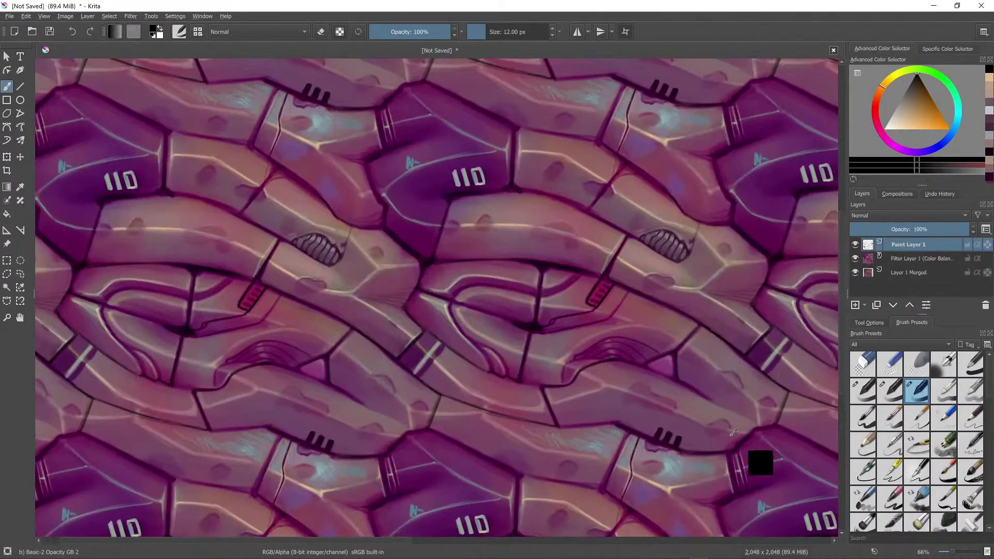
ctrl+click(734, 431)
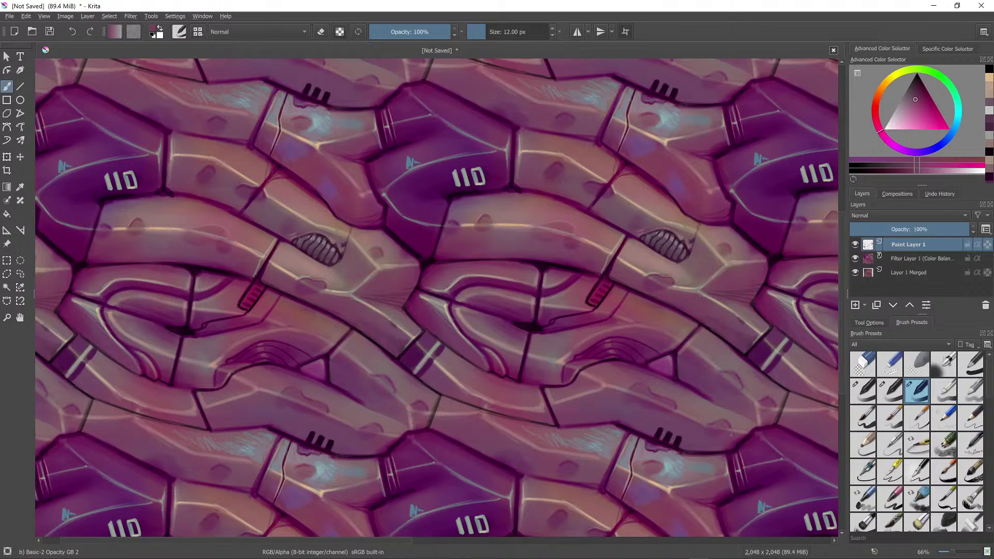
drag(759, 424, 766, 423)
ctrl+click(734, 361)
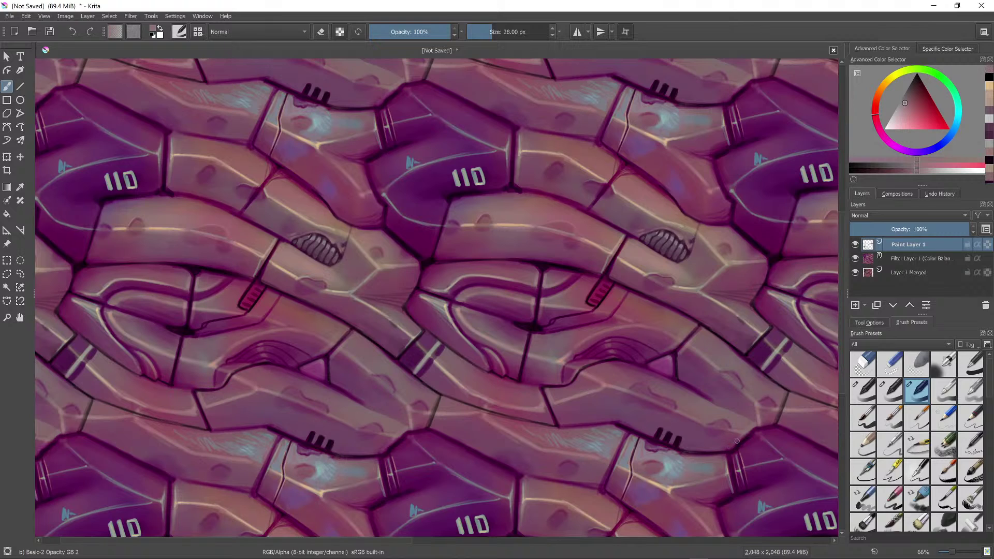
ctrl+click(766, 426)
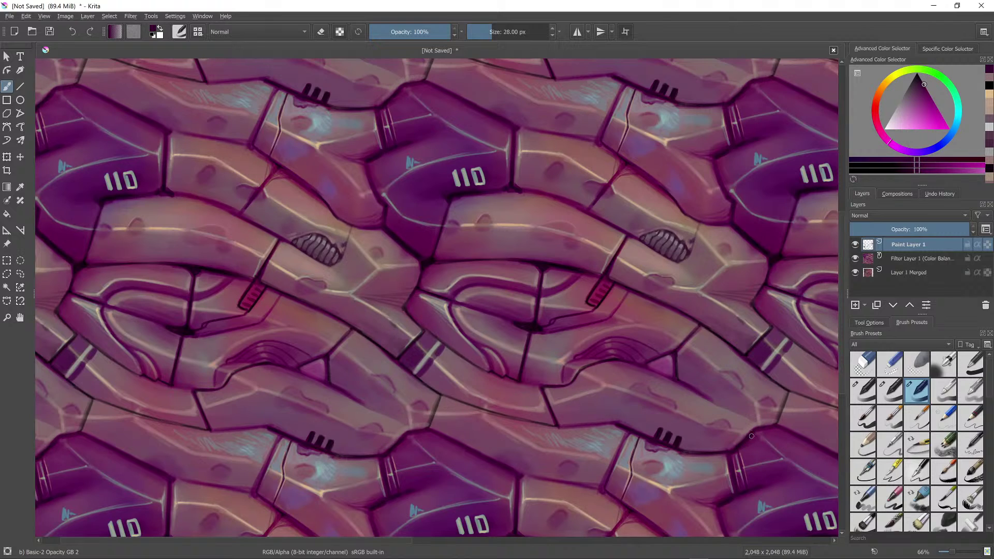
ctrl+click(778, 427)
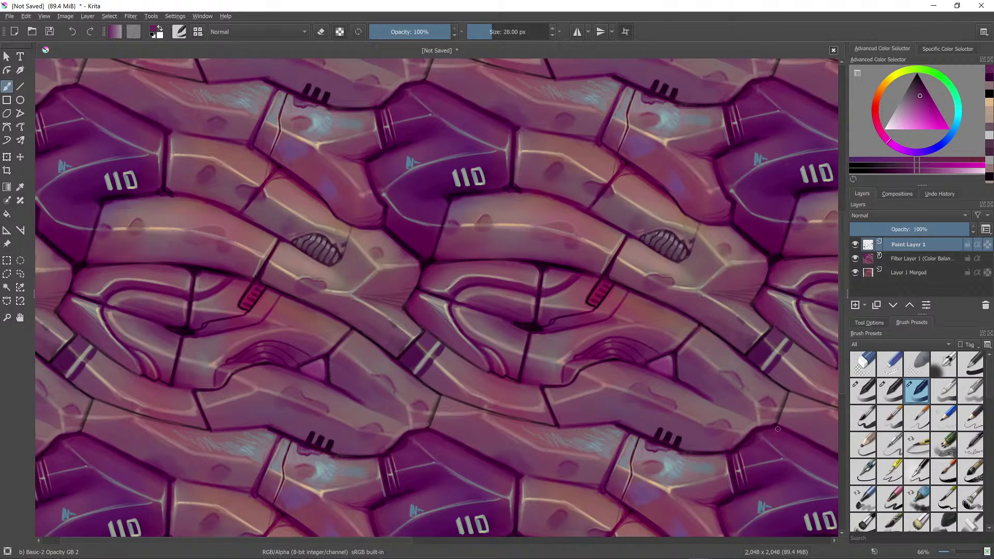
Step: Blend the rounded tube end above the purple segment using sampled purple, grey and mauve tones at 28 px
ctrl+click(758, 438)
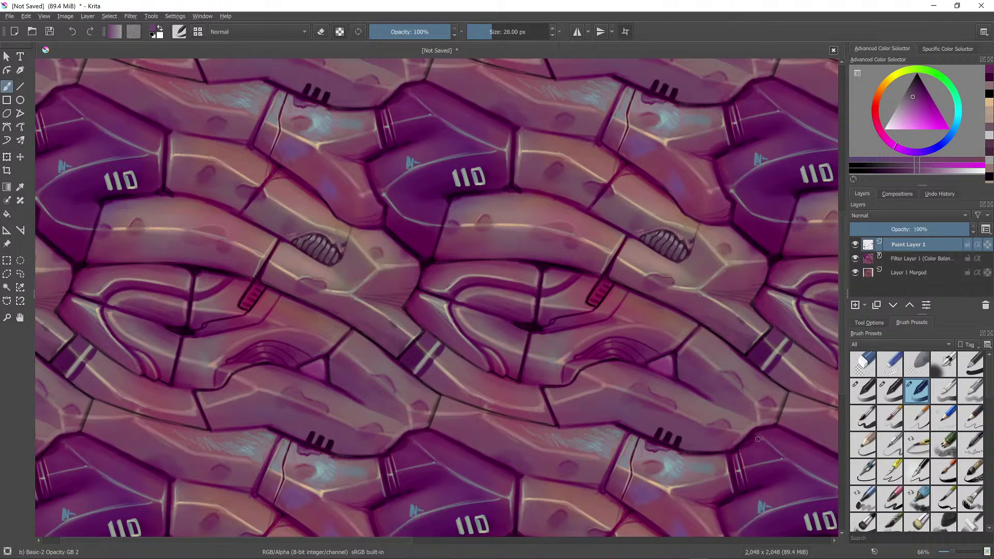
mouse_move(758, 440)
mouse_down()
mouse_move(779, 429)
mouse_move(753, 438)
mouse_up()
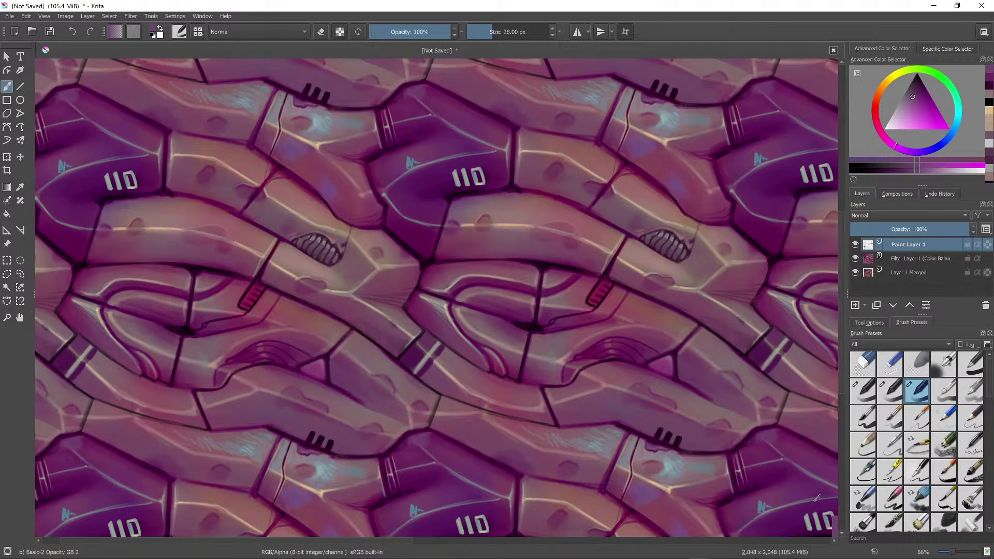
ctrl+click(830, 522)
drag(765, 430, 762, 437)
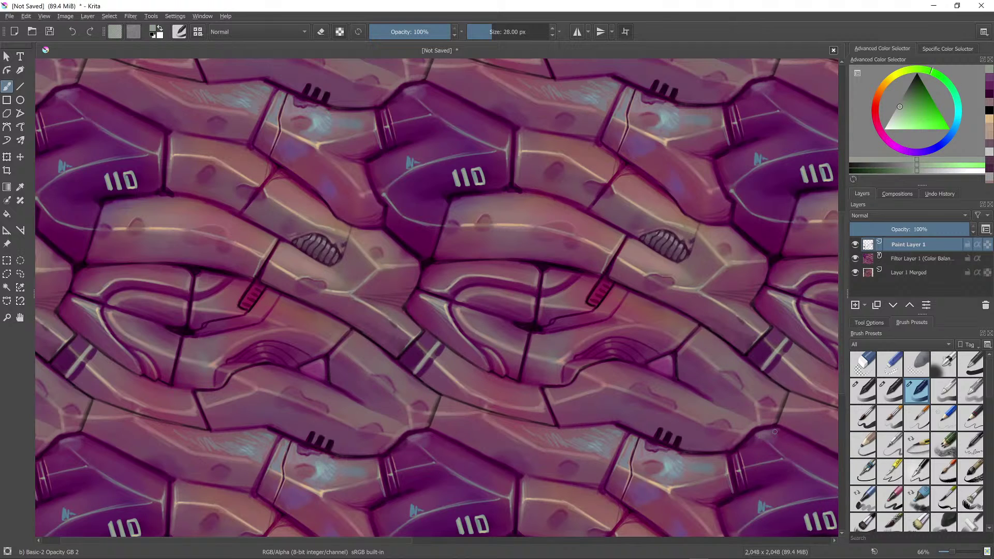
ctrl+click(761, 437)
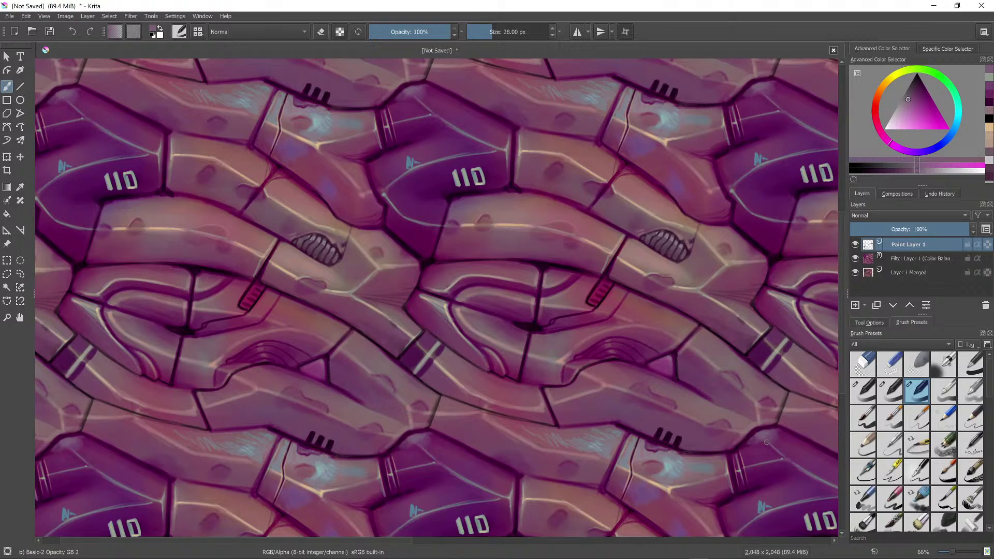
ctrl+click(766, 428)
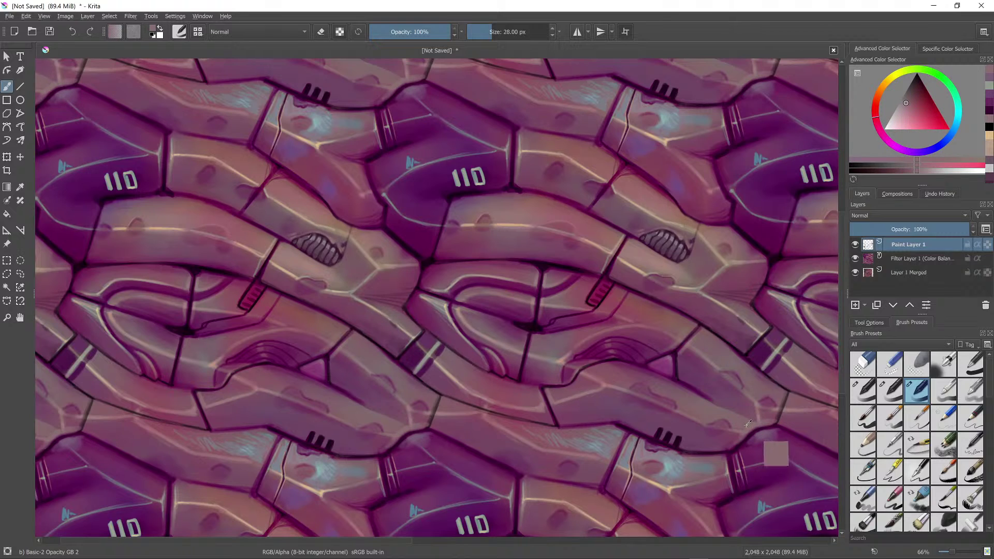
ctrl+click(775, 464)
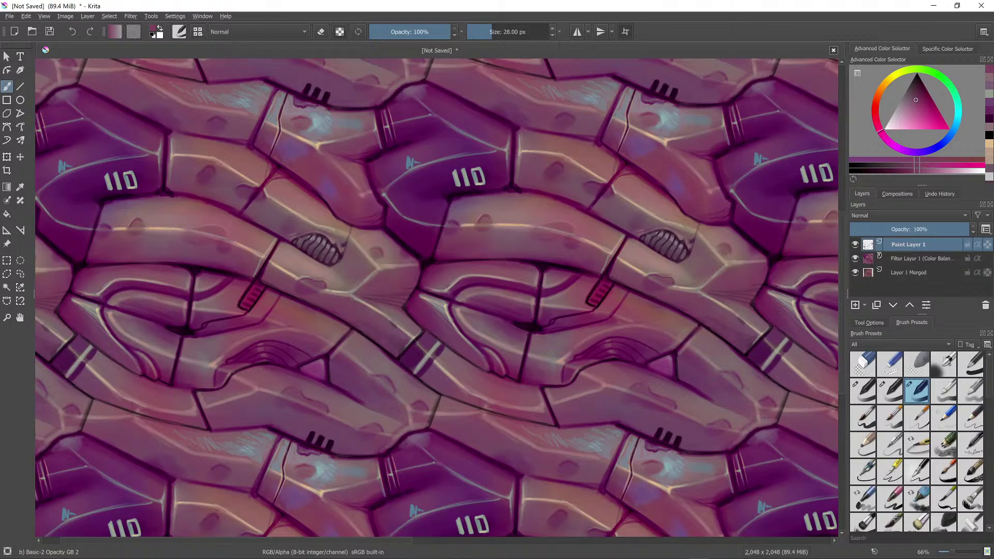
Step: Paint sampled warm beige at 26 px over the tube surface near its rounded end, and pick up mauve and dark purple from its lower edge
ctrl+click(788, 363)
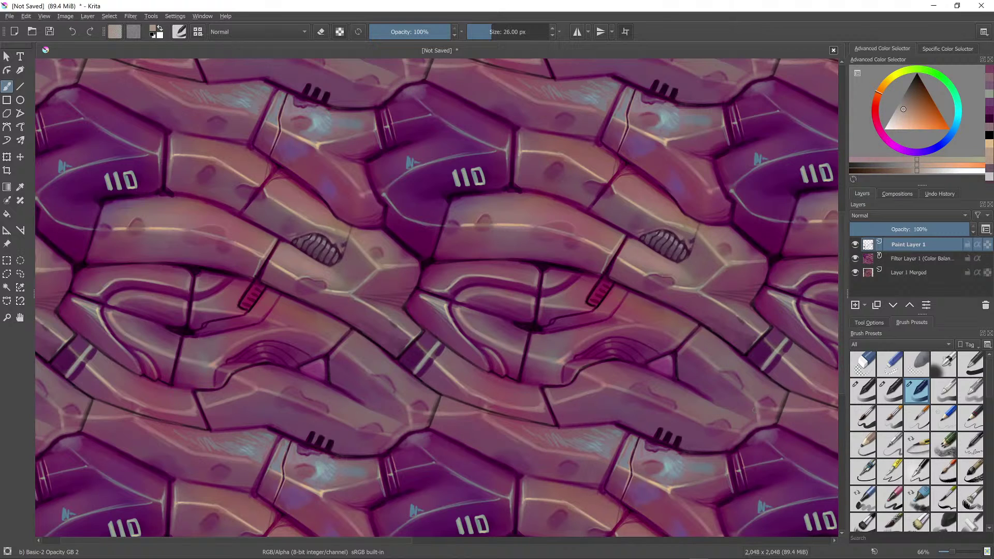
ctrl+click(527, 499)
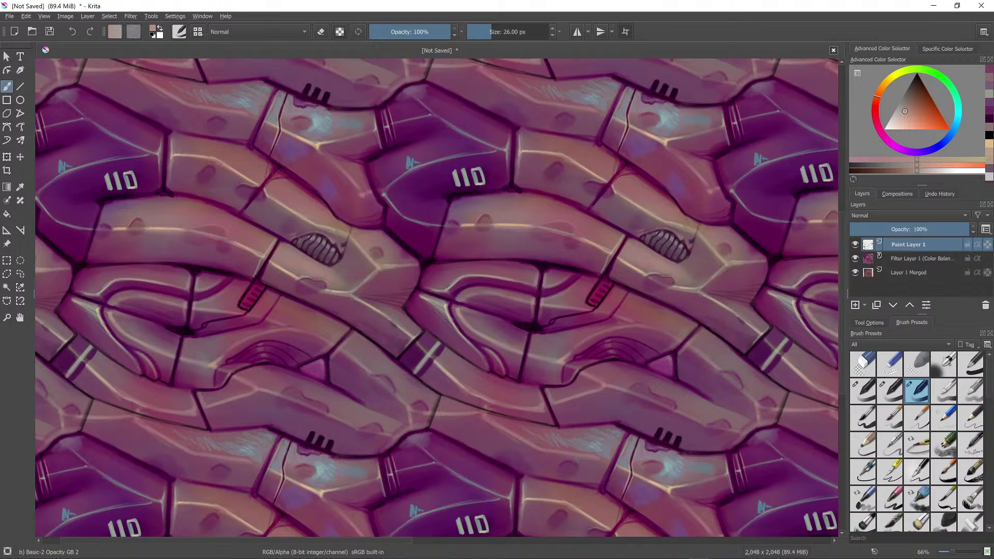
mouse_move(738, 414)
mouse_down()
mouse_move(752, 431)
mouse_move(738, 441)
mouse_up()
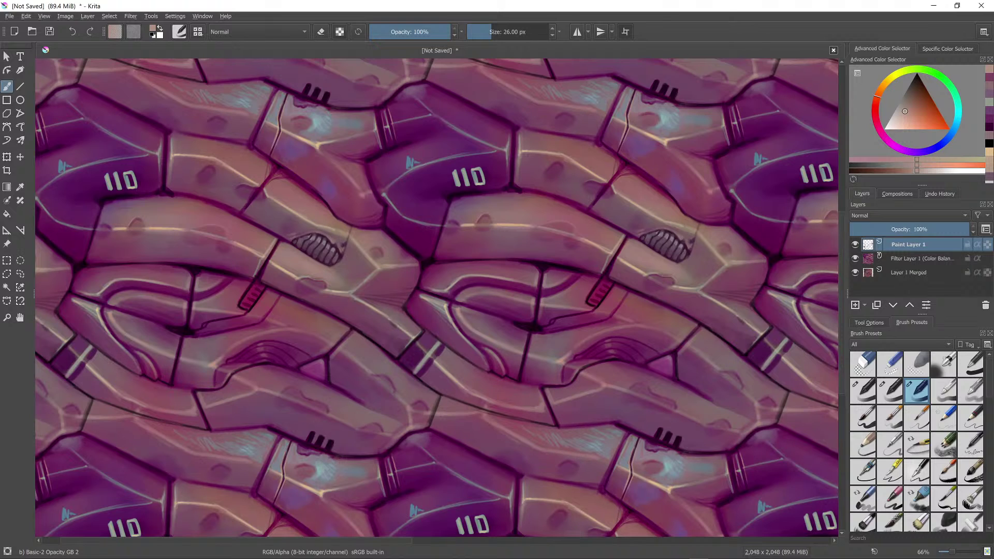
ctrl+click(735, 445)
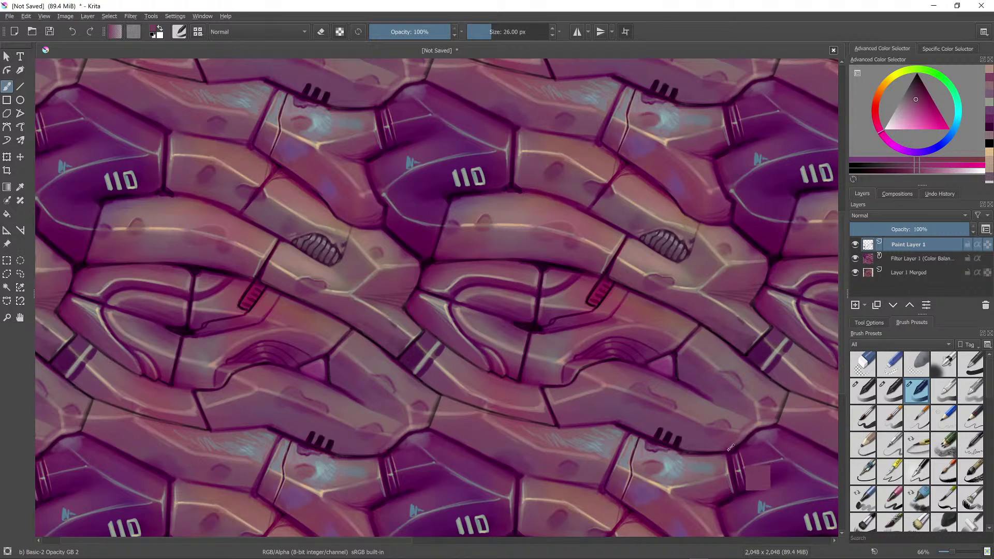
ctrl+click(736, 446)
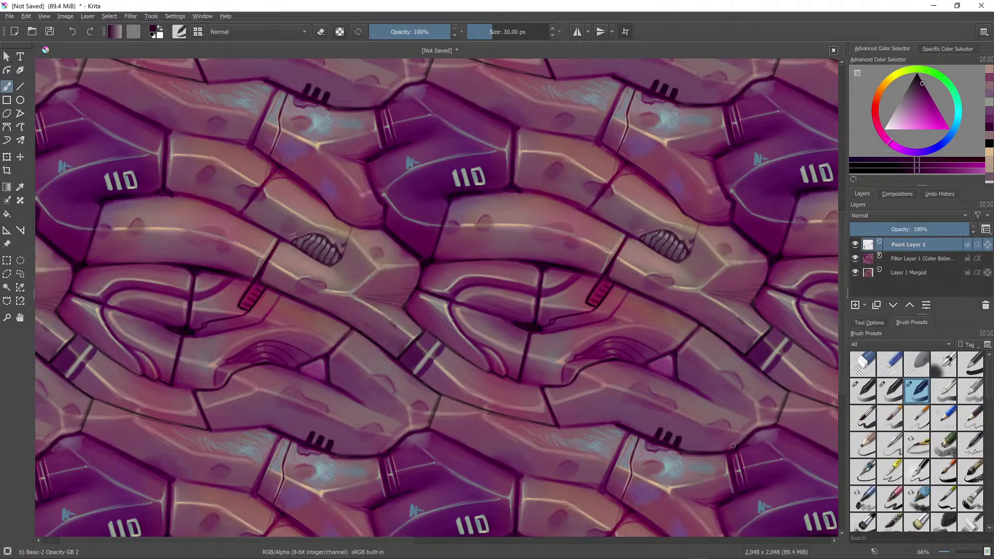
Step: Enlarge the brush to 47 px, shade the tube's underside beyond the three slots with sampled dark purples, and check the tiling
shift+drag(732, 446, 731, 437)
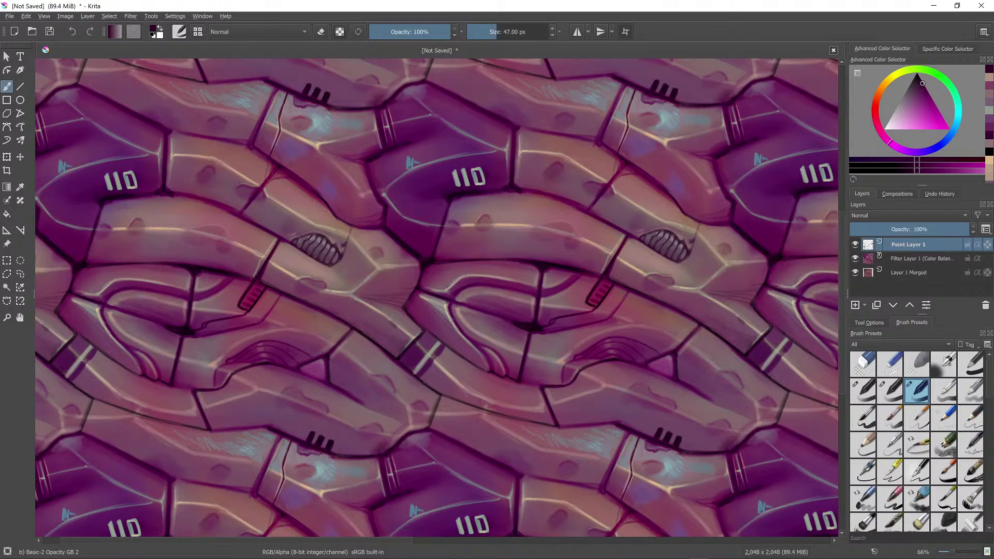
ctrl+click(725, 446)
ctrl+click(710, 450)
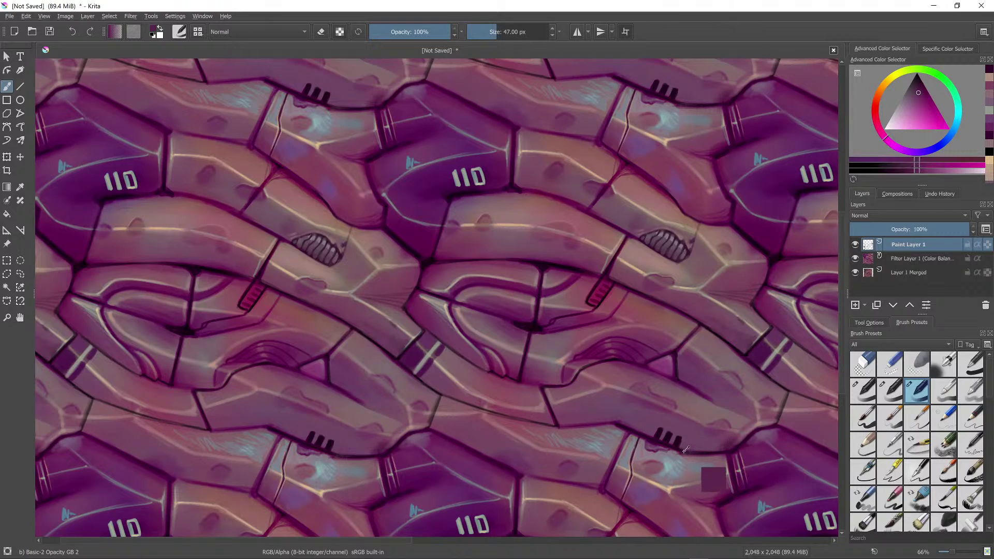
ctrl+click(723, 443)
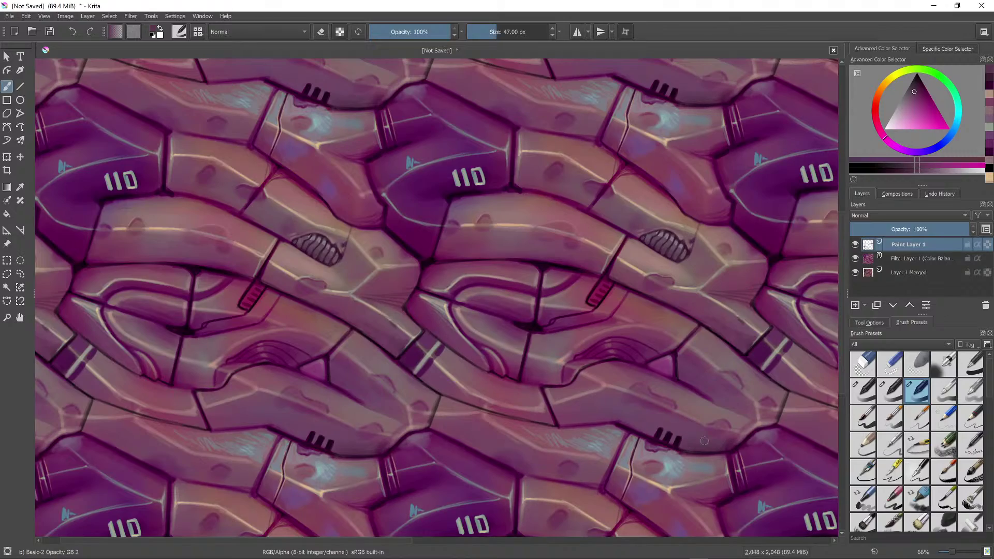
scroll(694, 439, down, 2)
scroll(754, 448, down, 4)
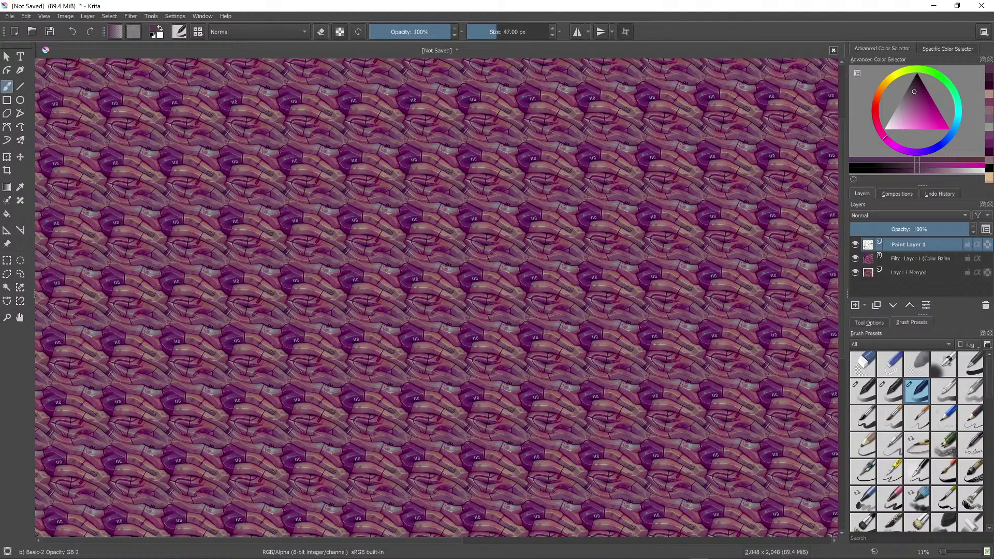
Step: Darken the curved notch beneath the ribbed arches with a sampled near-black maroon at 47 px and check the tiling
scroll(613, 419, up, 7)
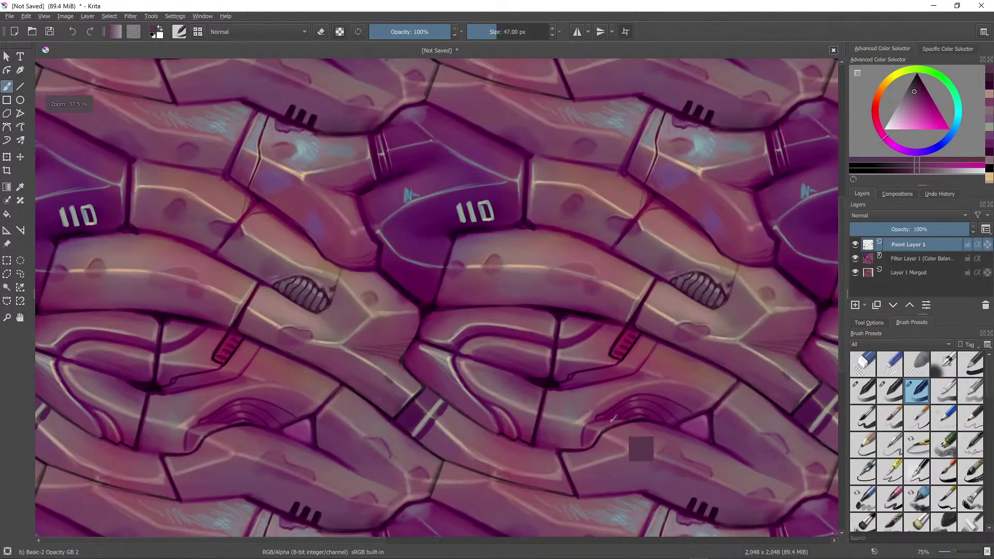
ctrl+click(614, 422)
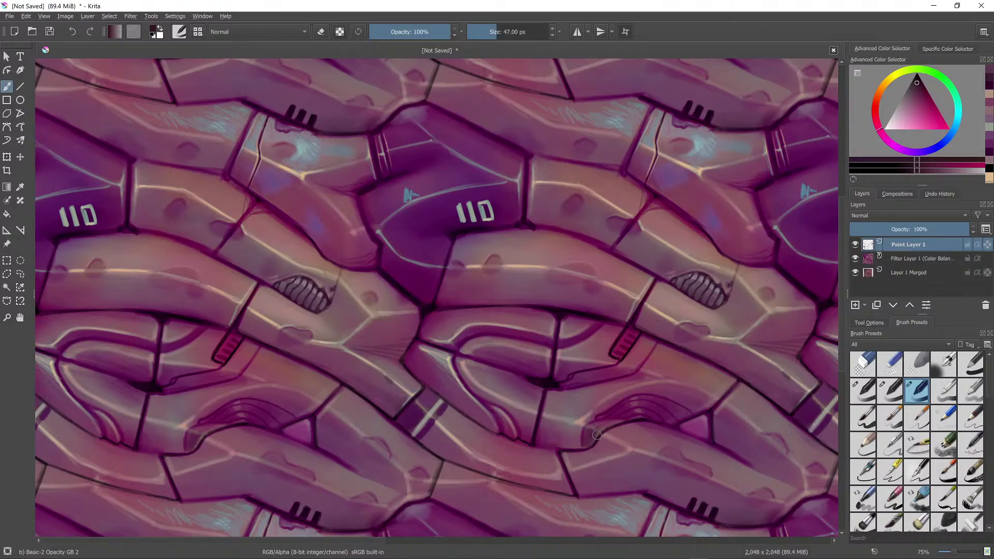
drag(596, 435, 616, 422)
scroll(637, 418, down, 6)
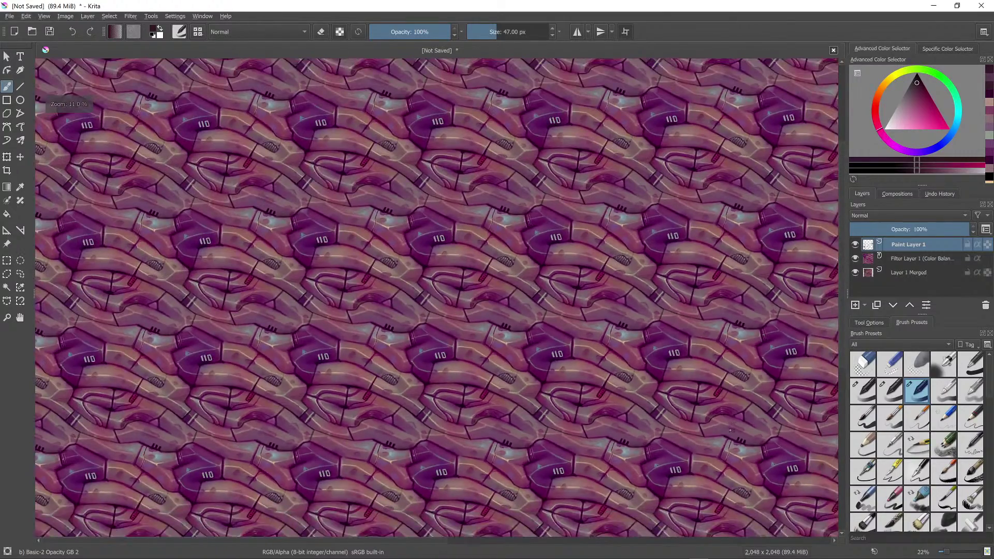
scroll(731, 430, up, 6)
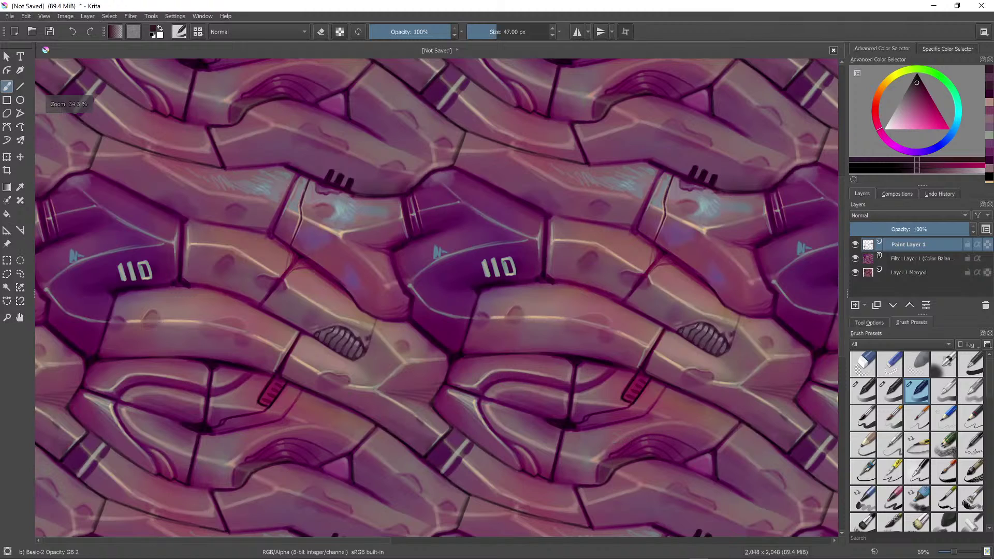
Step: Reduce the brush to 13 px and try a sampled salmon highlight along the curved notch edge, removing the stroke again
ctrl+click(599, 460)
key([)
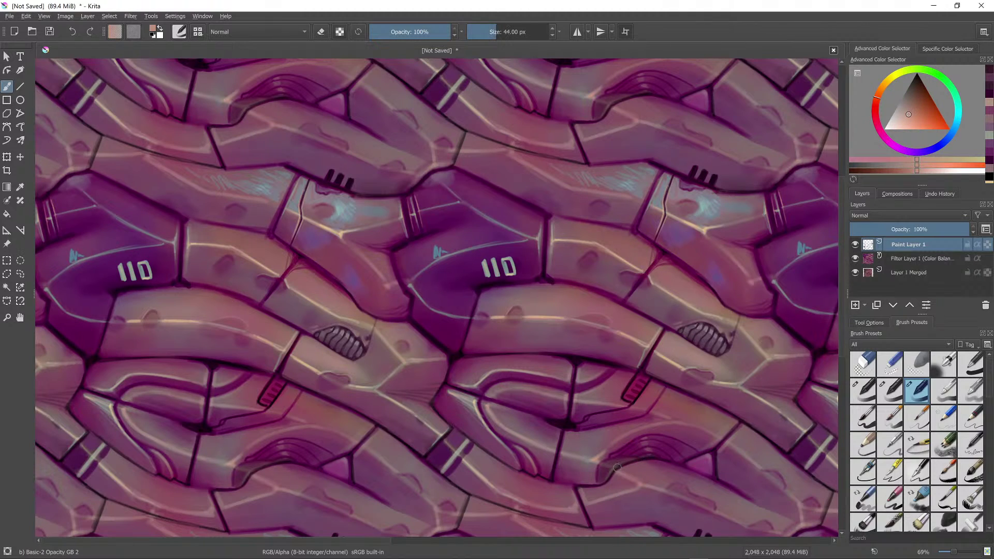
key(bracketleft)
key(bracketleft)
key(bracketleft)
key(bracketleft)
key(bracketleft)
key(bracketleft)
mouse_move(615, 466)
mouse_down()
mouse_move(627, 460)
mouse_move(605, 481)
mouse_up()
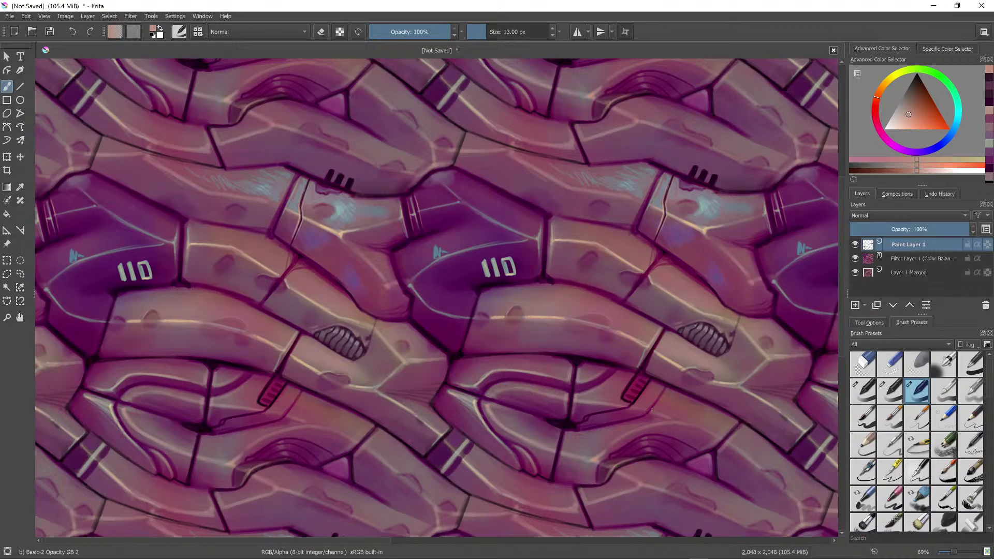
key(ctrl+z)
Step: Soften the curved notch edge beneath the ribbed arches with a short stroke of sampled muted purple at 13 px
scroll(623, 282, down, 4)
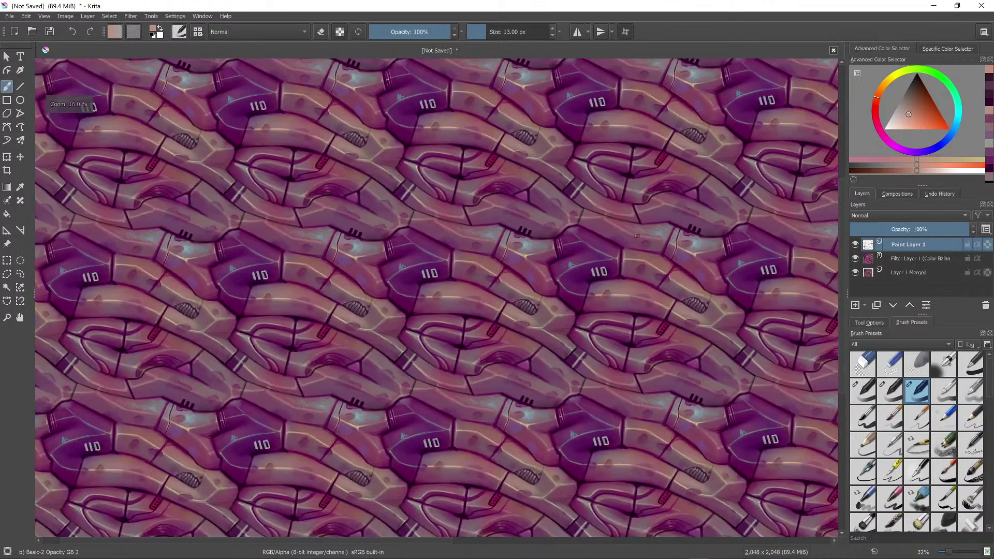
scroll(673, 197, up, 2)
scroll(671, 196, up, 5)
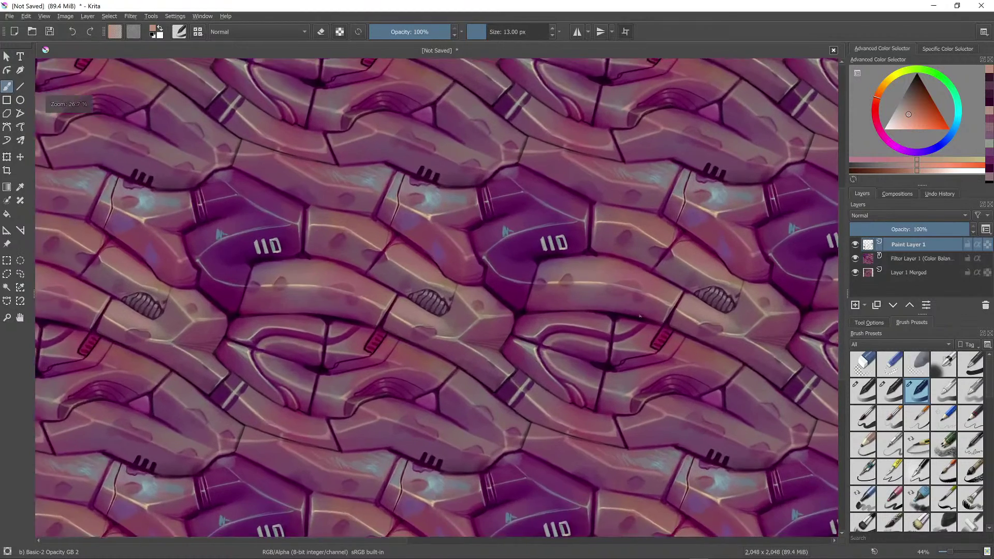
ctrl+click(619, 420)
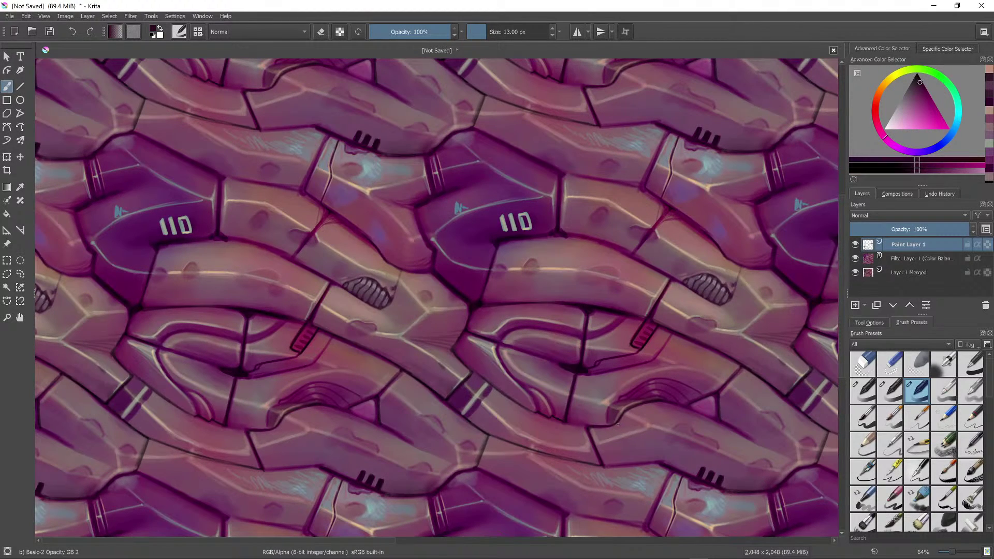
ctrl+click(619, 422)
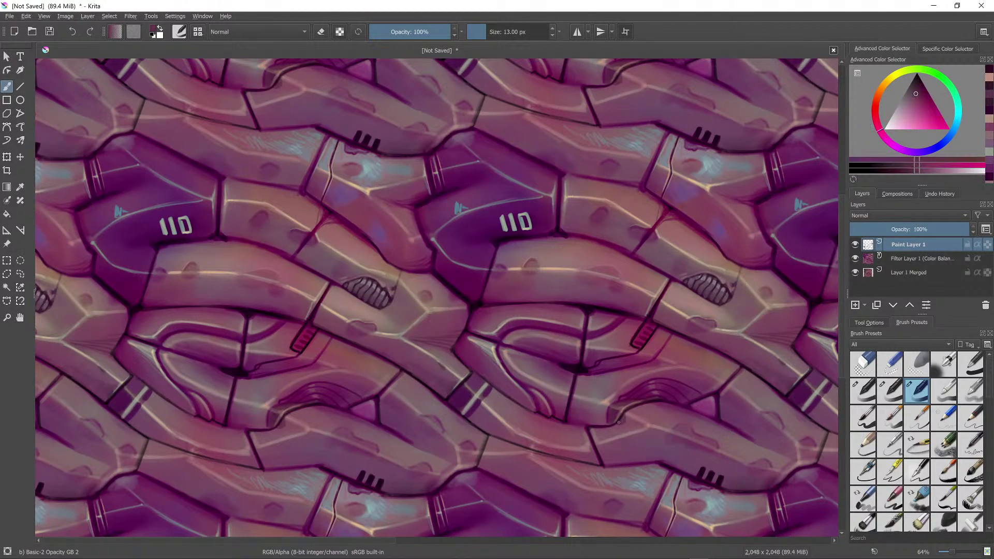
drag(621, 419, 626, 417)
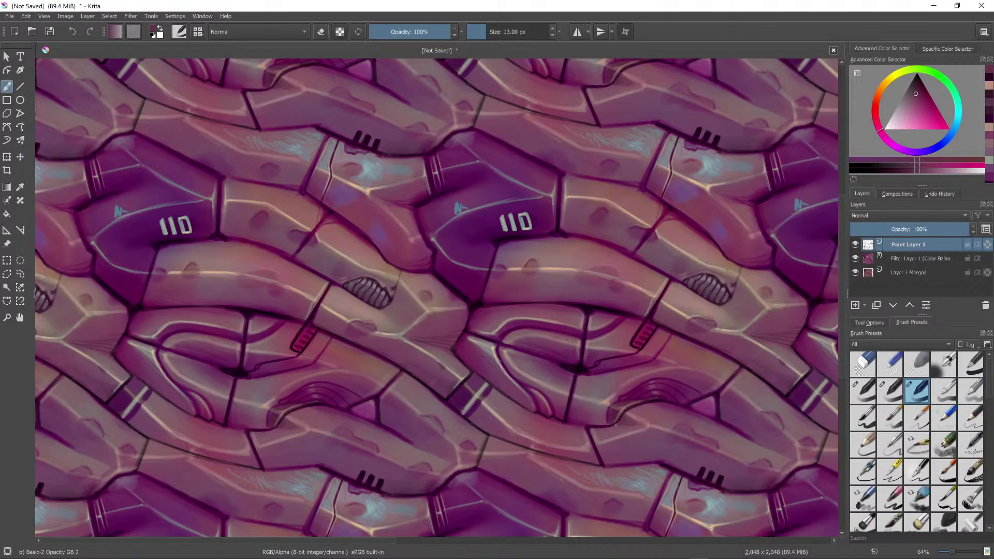
Step: Deepen the lower corner of the notch with sampled near-black and pick up the surrounding dark purple for blending
ctrl+click(616, 424)
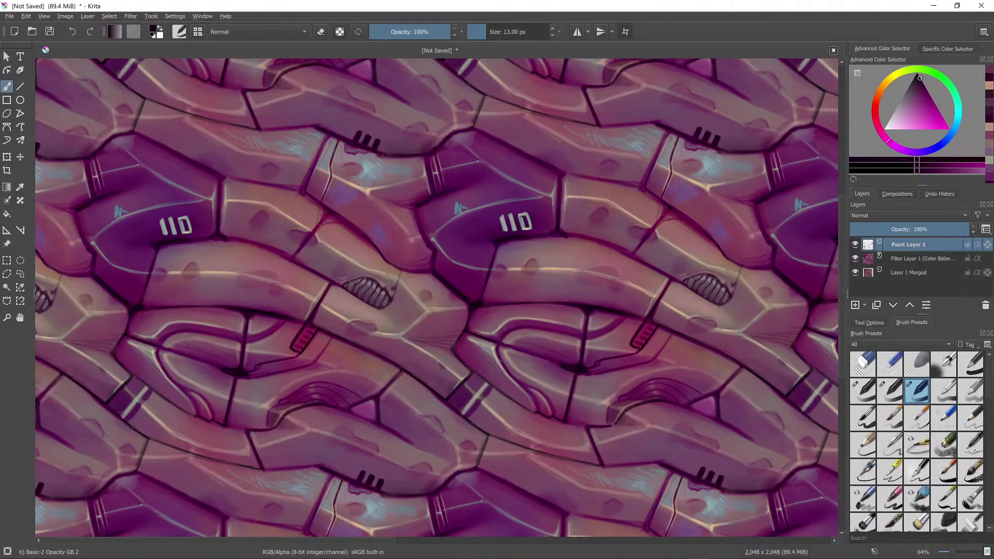
drag(613, 426, 624, 425)
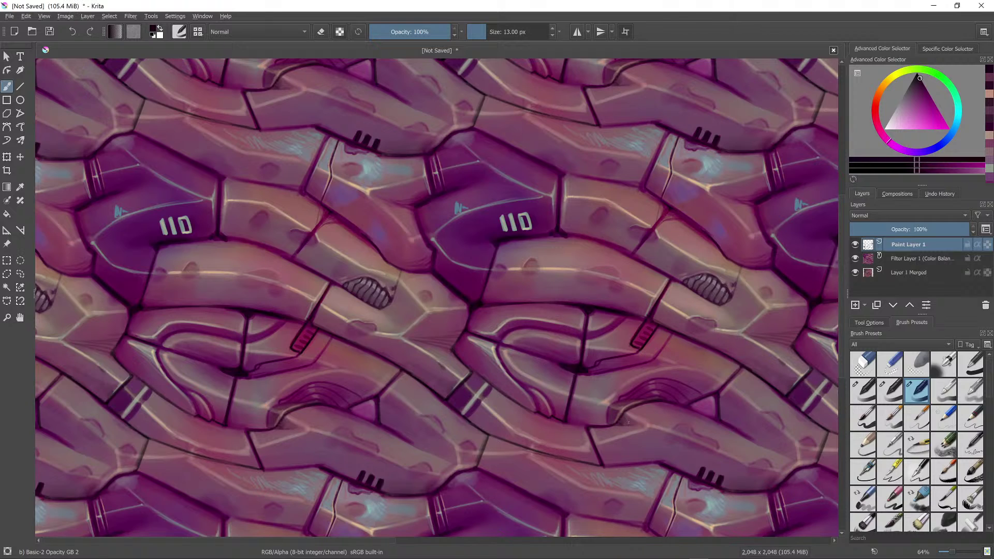
ctrl+click(625, 422)
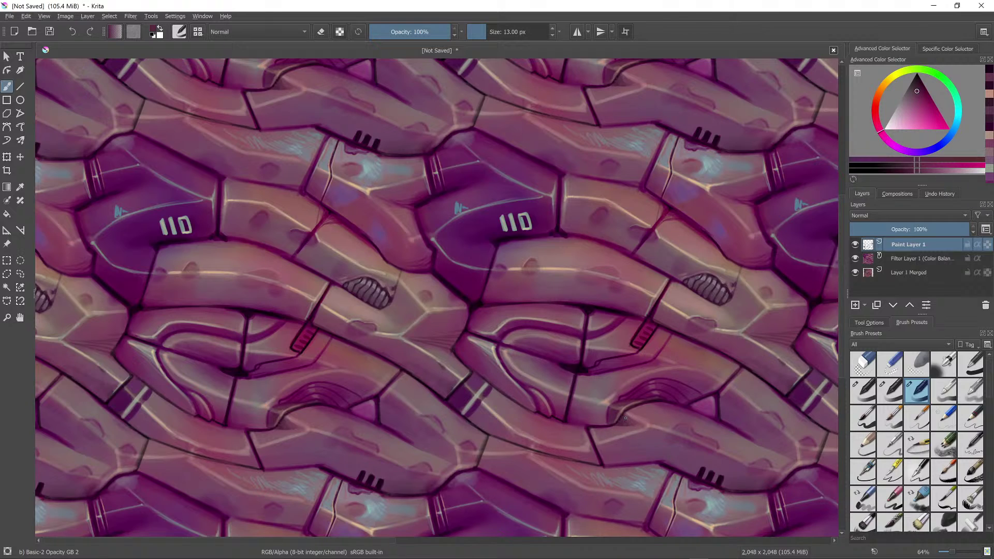
ctrl+click(612, 421)
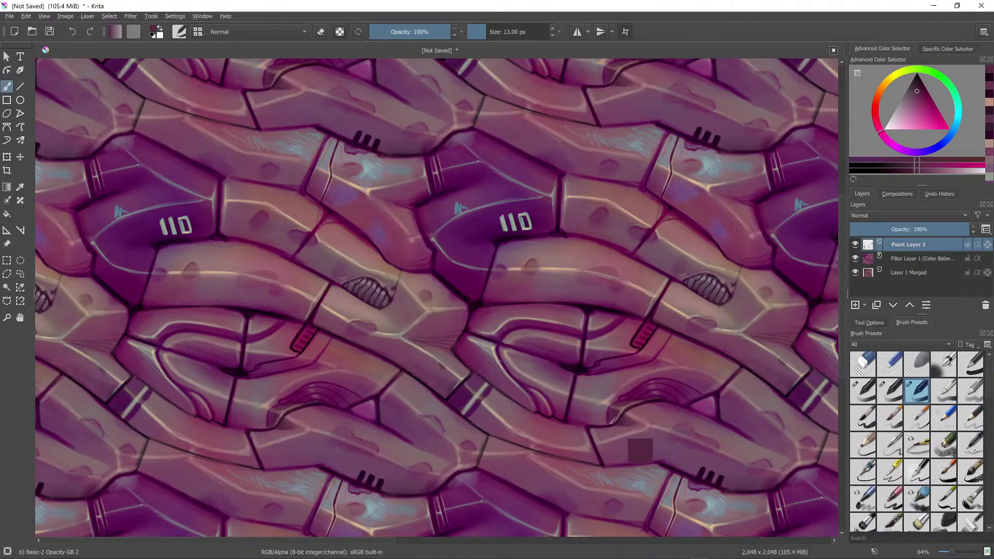
Step: Reinforce the dark seam leading into the notch with sampled near-black at 13 px, and check the tiling at different scales
ctrl+click(580, 424)
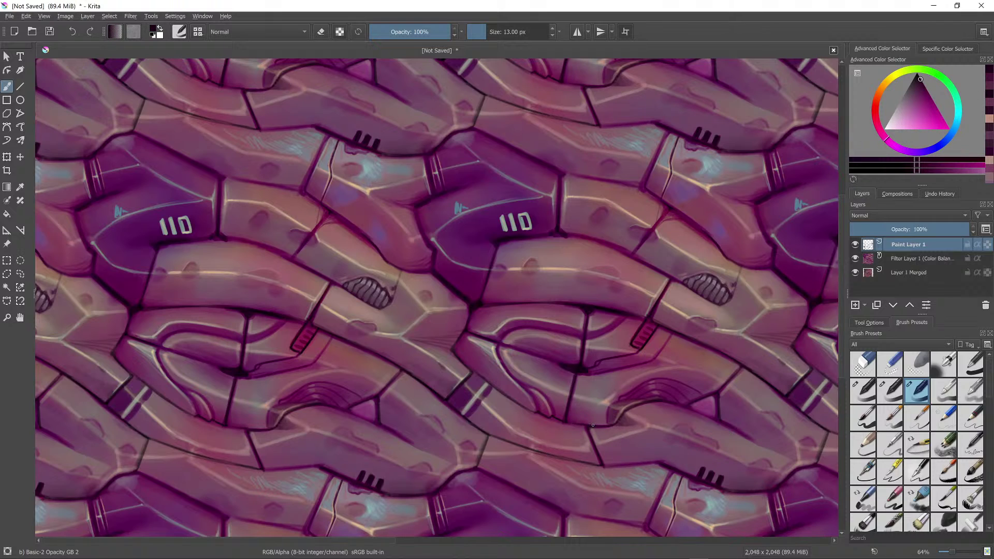
drag(590, 424, 597, 423)
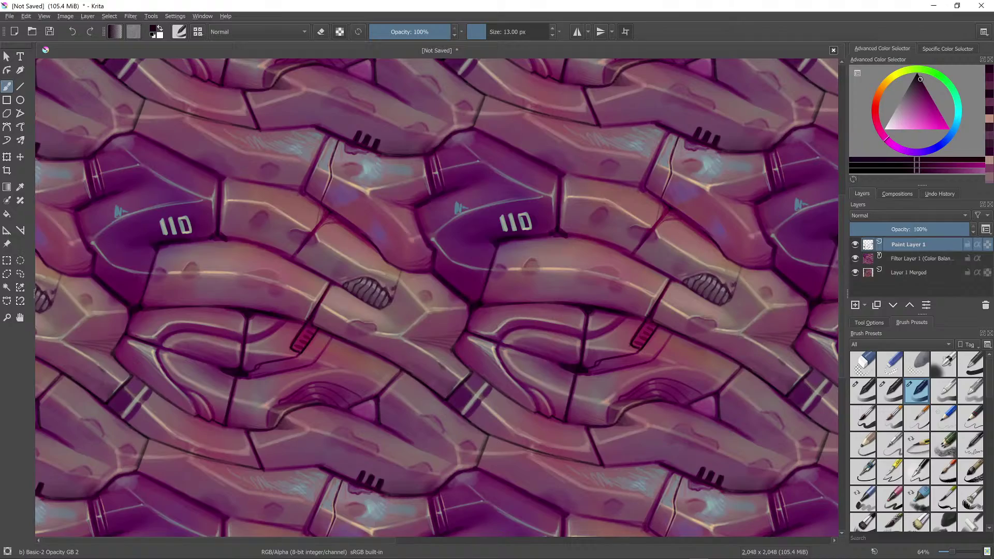
scroll(735, 370, down, 6)
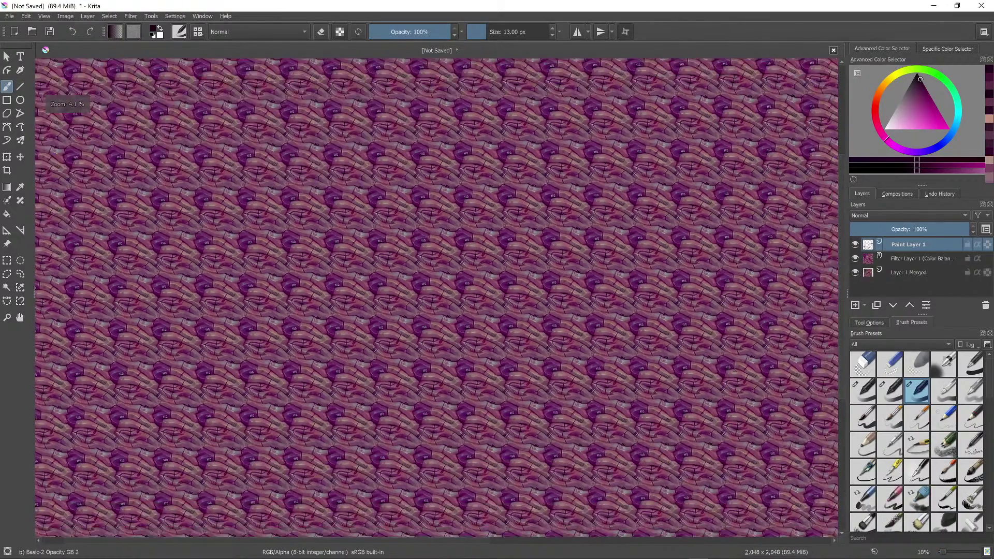
scroll(607, 433, up, 10)
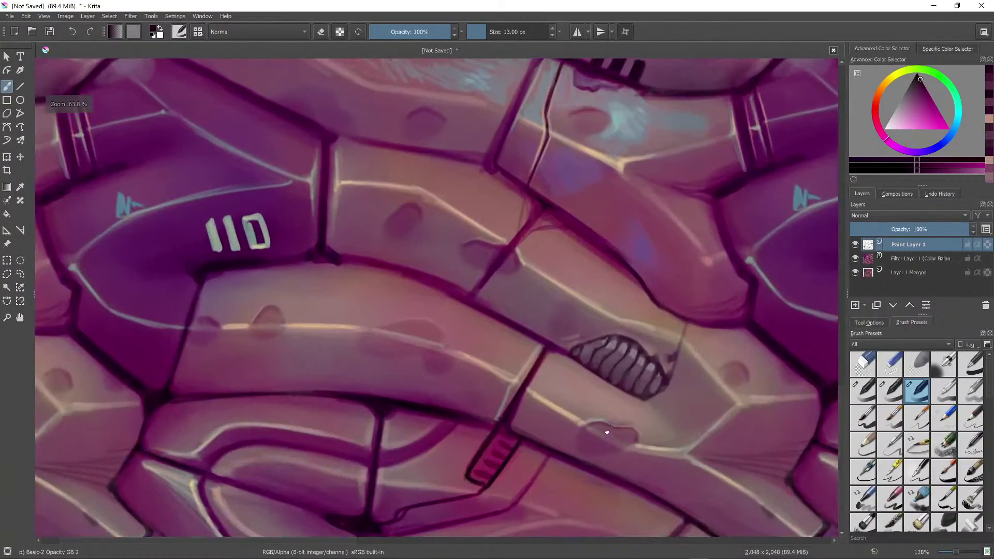
scroll(606, 432, down, 5)
scroll(578, 321, up, 5)
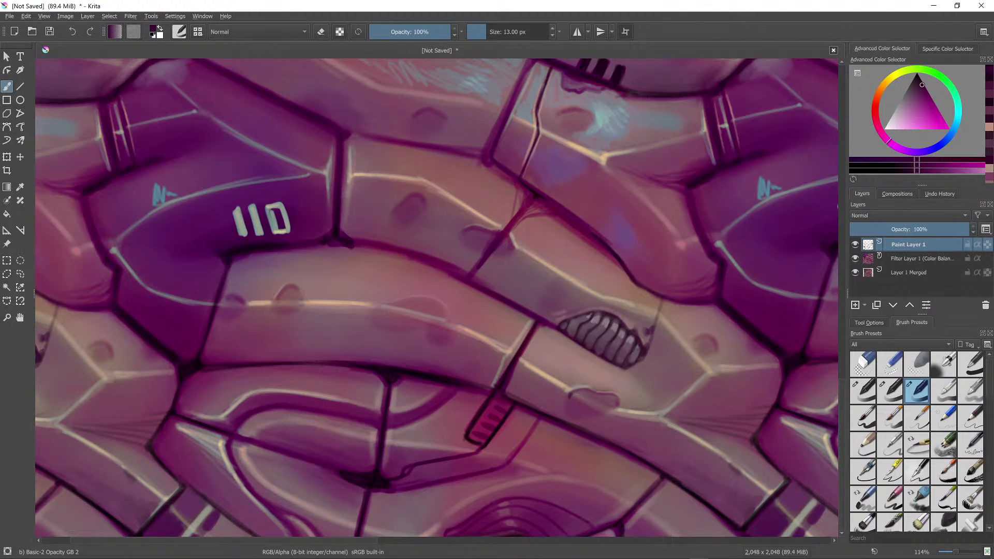
Step: Outline the small dent below the ribbed hole in dark purple with a tan lower rim at 13 px, adding a tiny hole above it
drag(599, 394, 614, 395)
ctrl+click(600, 386)
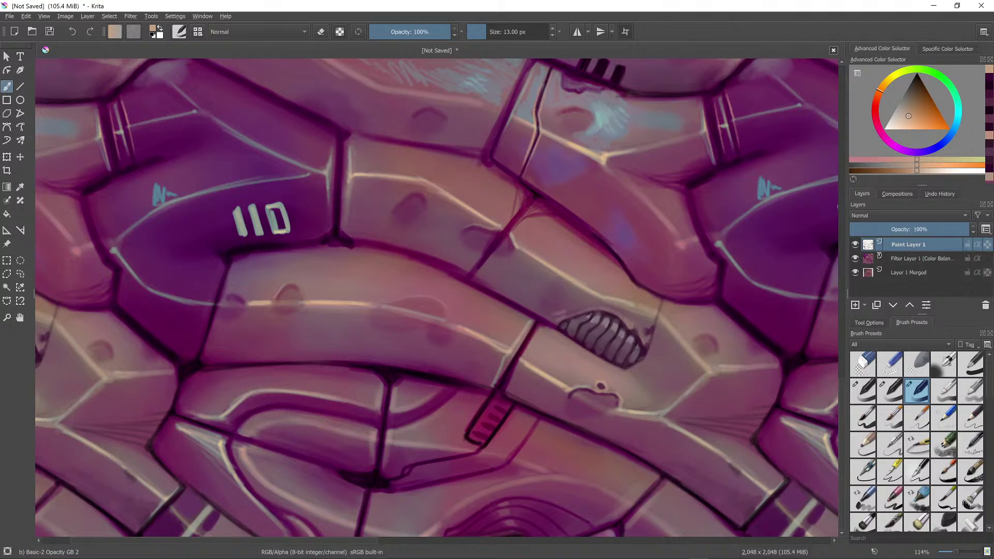
ctrl+click(602, 393)
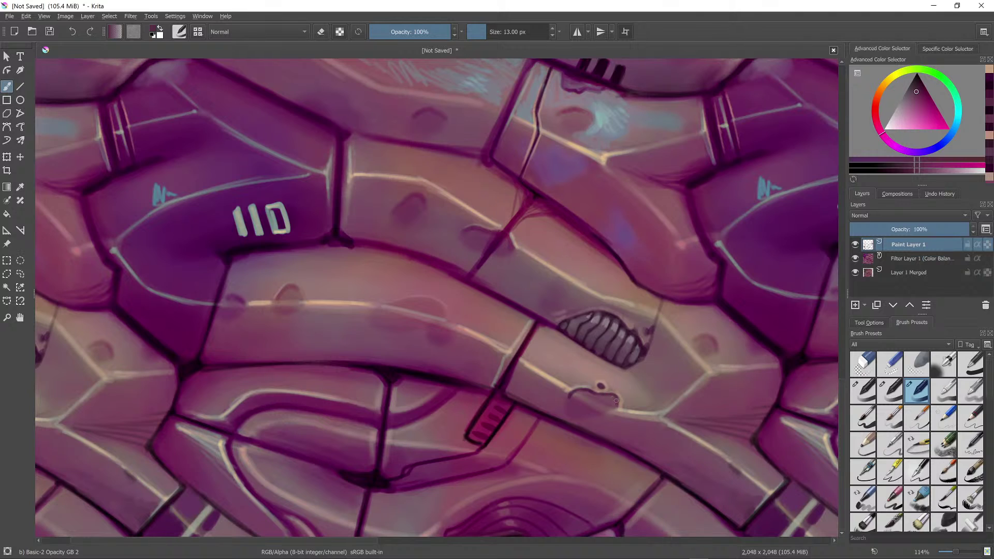
ctrl+click(570, 394)
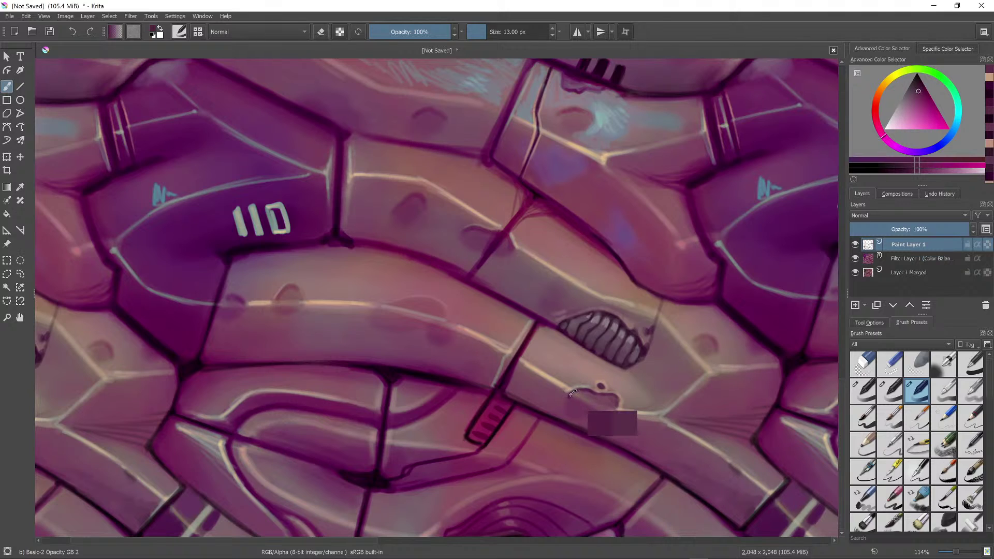
ctrl+click(574, 412)
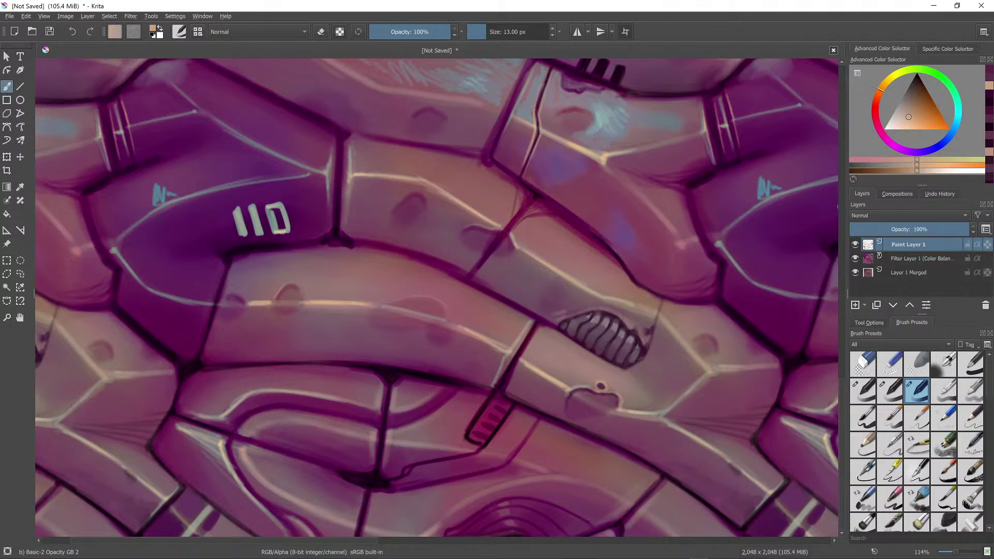
drag(578, 422, 617, 414)
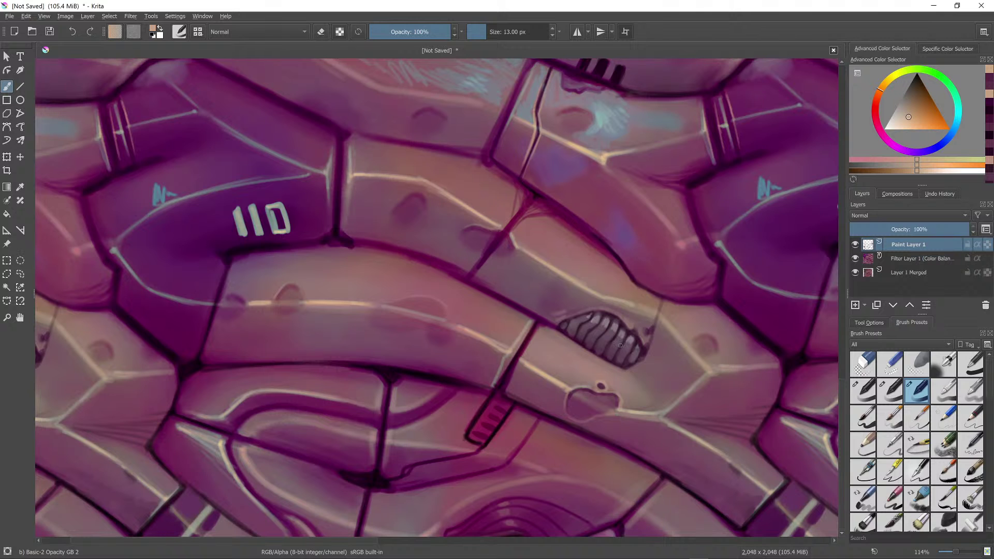
Step: Fill the inside of the small dent with sampled muted purple using a 26 px brush
scroll(620, 345, down, 5)
scroll(632, 230, up, 5)
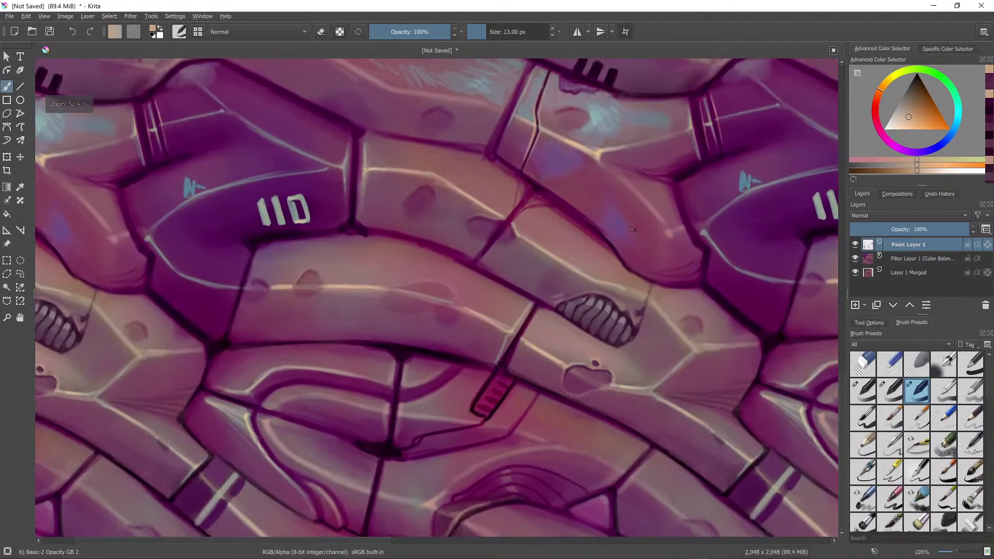
scroll(633, 229, up, 1)
ctrl+click(640, 372)
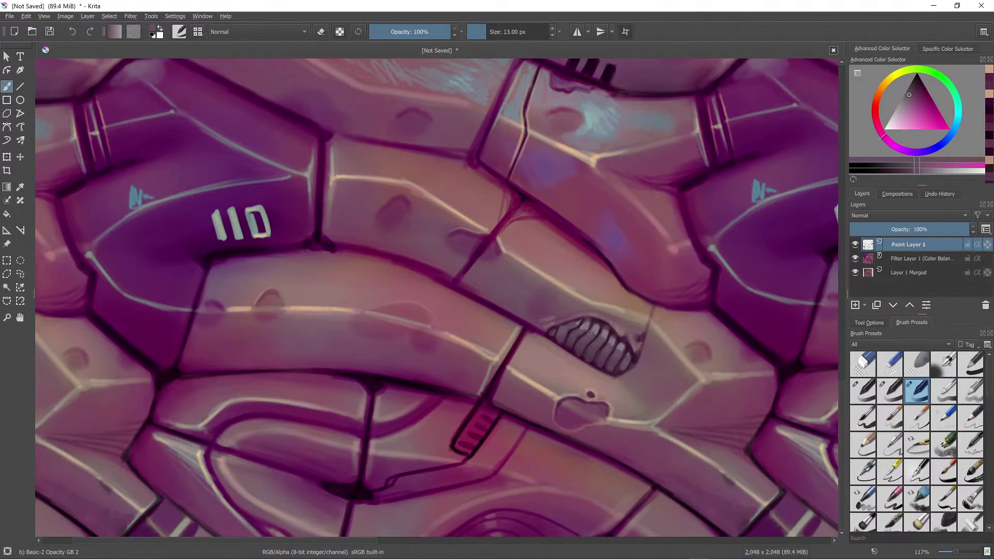
key(bracketright)
key(bracketright)
key(bracketright)
key(bracketright)
key(bracketright)
key(bracketright)
drag(563, 410, 585, 422)
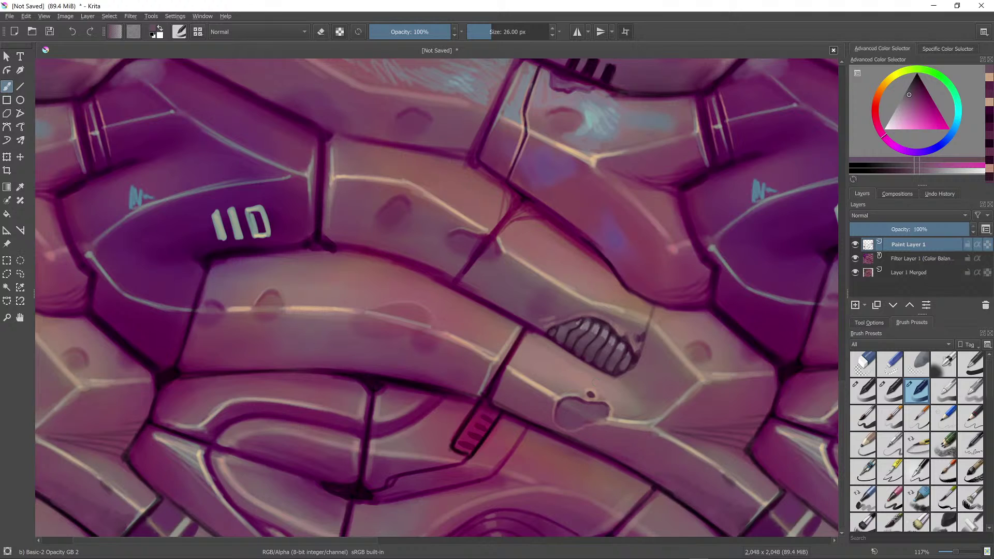
Step: Lighten the interior of the small dent with the grey-purple sampled from the ribbed hole at 13 px
ctrl+click(587, 324)
key(bracketleft)
key(bracketleft)
key(bracketleft)
key(bracketleft)
key(bracketleft)
key(bracketleft)
key(bracketleft)
key(bracketleft)
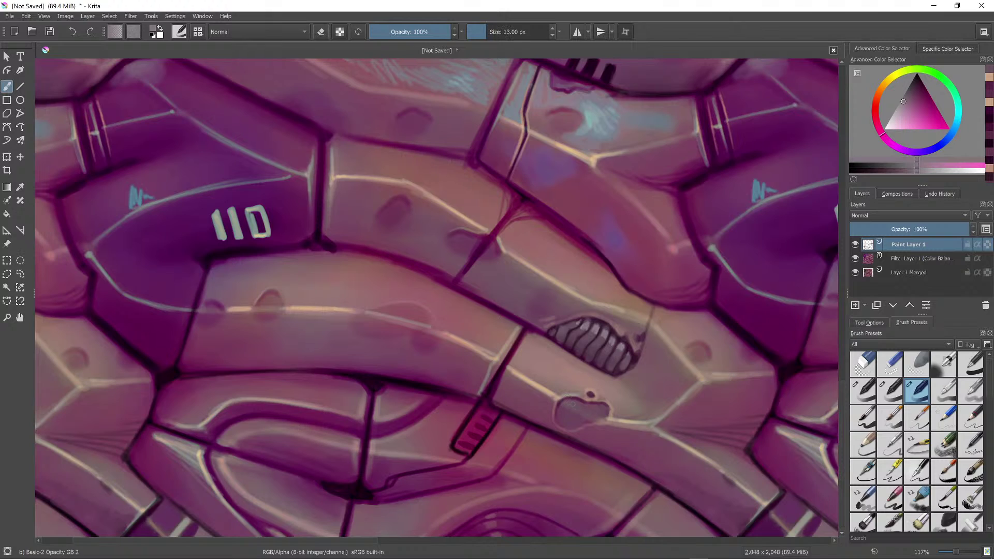
drag(565, 410, 576, 407)
Step: Draw thin dark purple rib lines across the small dent with a brush of about 7 px
ctrl+click(603, 384)
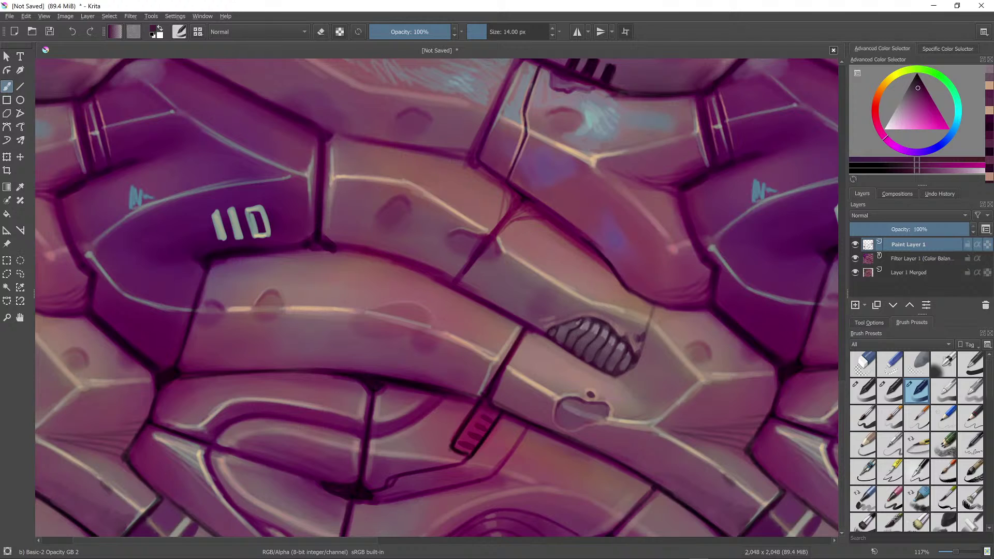
key(bracketleft)
key(bracketleft)
key(bracketleft)
key(bracketleft)
key(bracketleft)
key(bracketleft)
key(bracketleft)
drag(561, 416, 564, 410)
key(bracketright)
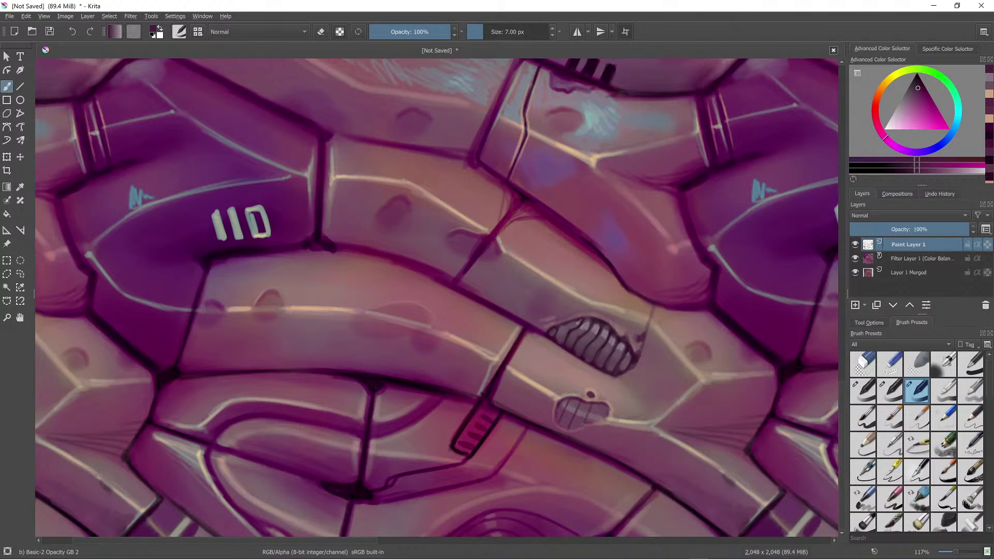
Step: Darken the lower corner of the seam beside the "110" panel with sampled dark purple at 12 px
scroll(633, 372, down, 8)
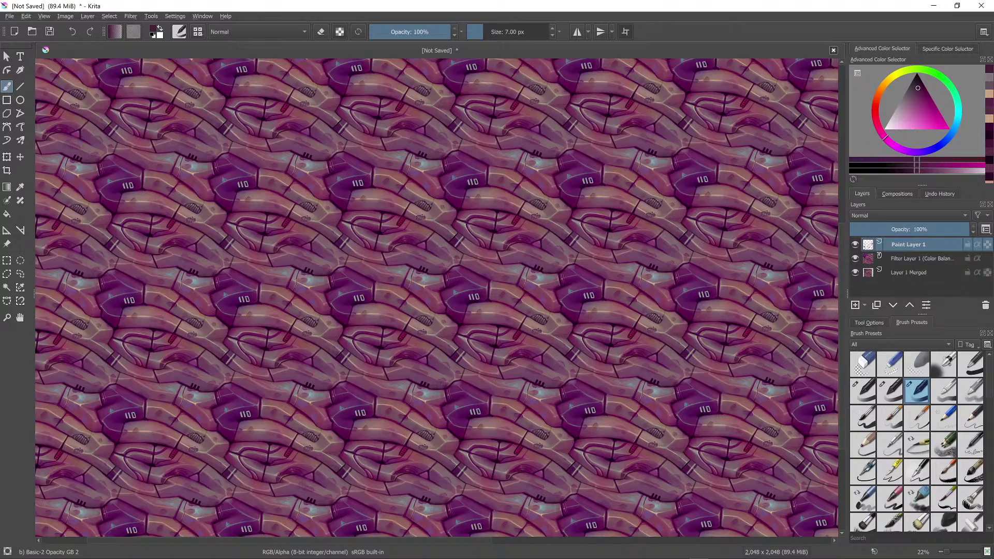
scroll(512, 384, up, 5)
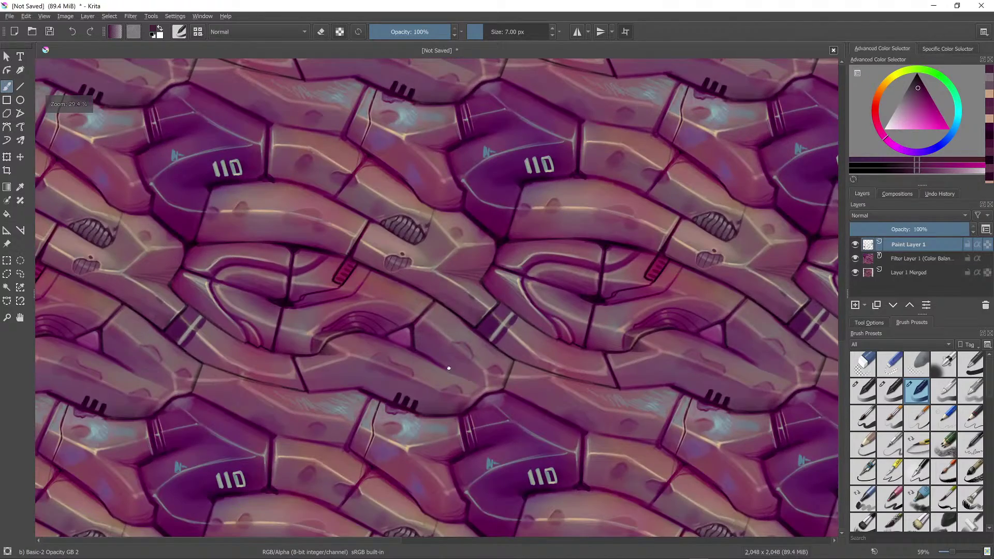
drag(449, 368, 546, 371)
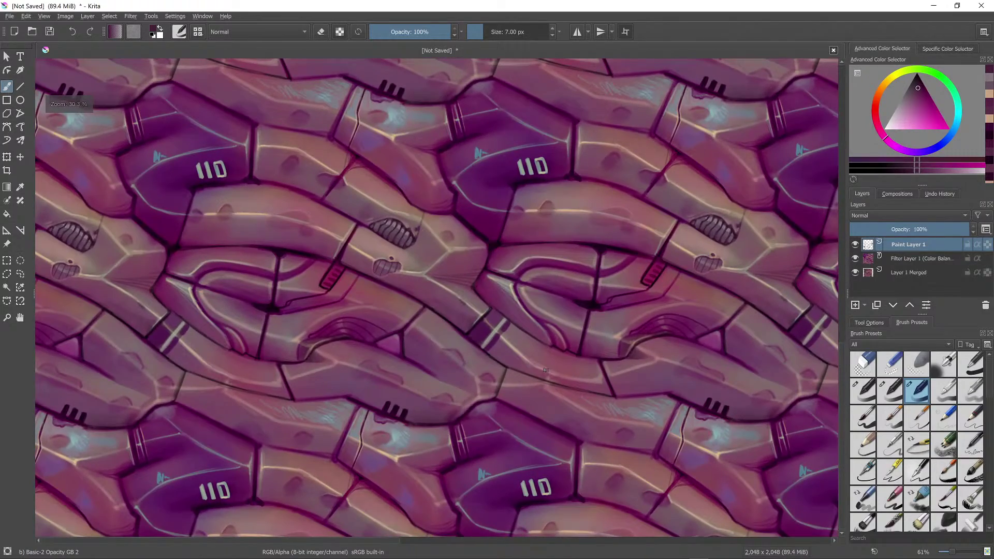
ctrl+click(579, 498)
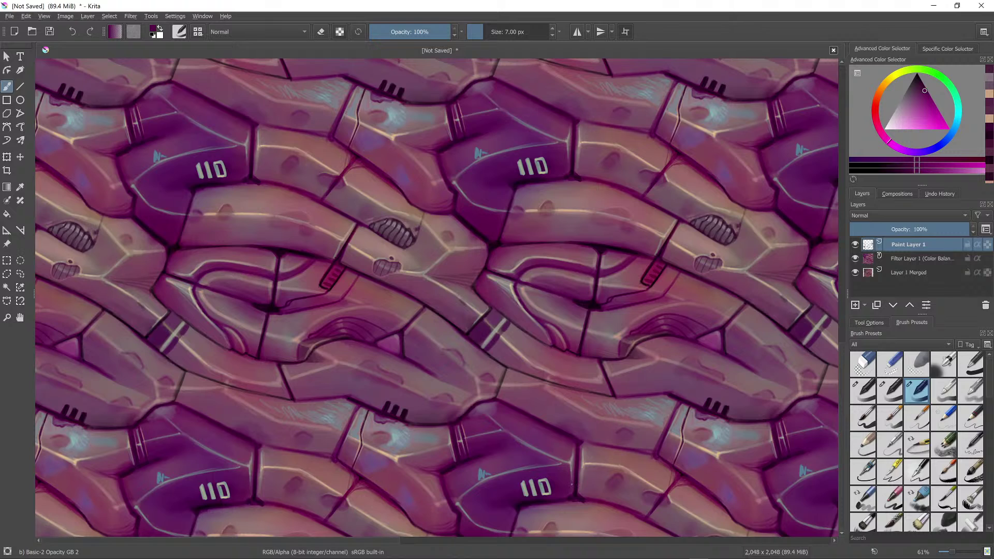
key(bracketright)
drag(580, 501, 574, 500)
ctrl+click(582, 499)
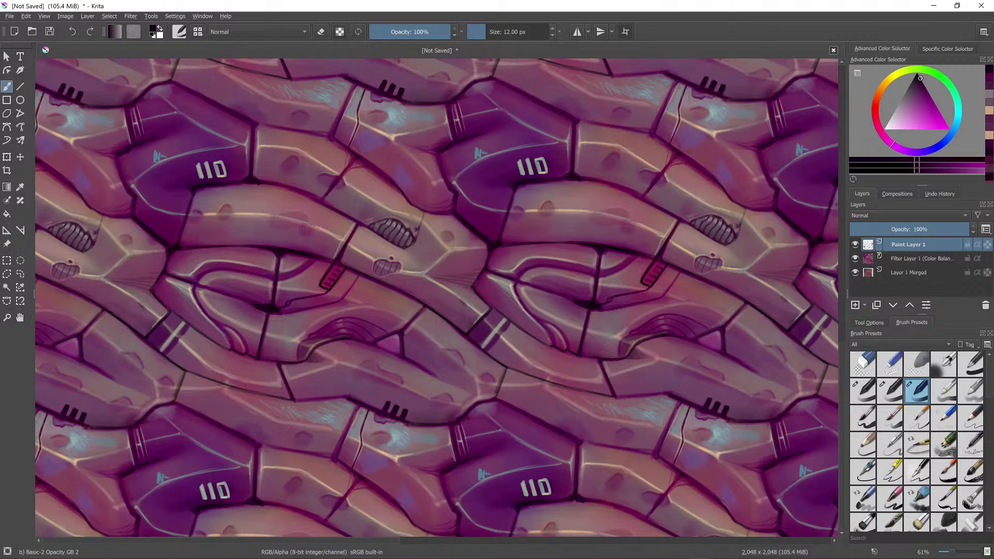
Step: Draw a thin near-black crack running from beside the red slot across the neighbouring tube at 12 px
scroll(581, 499, down, 3)
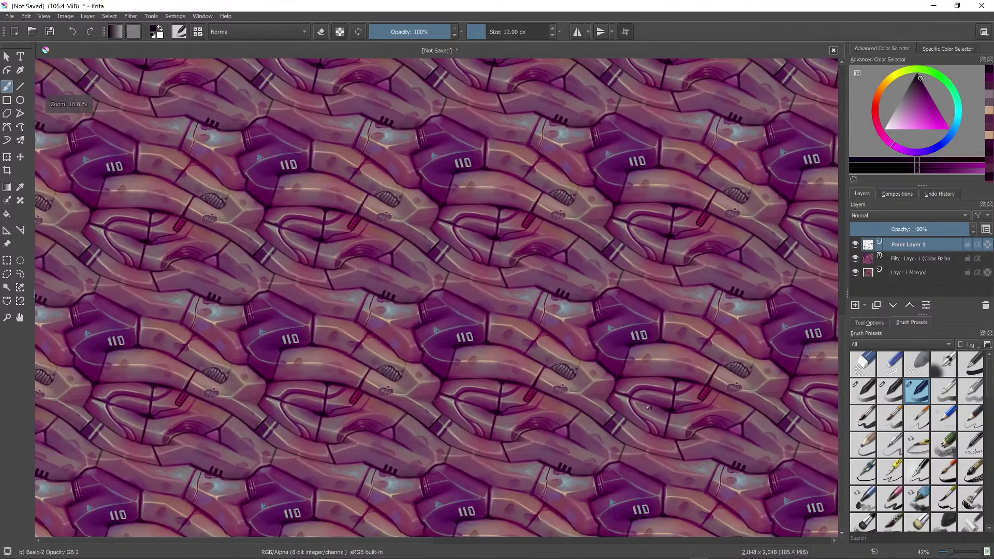
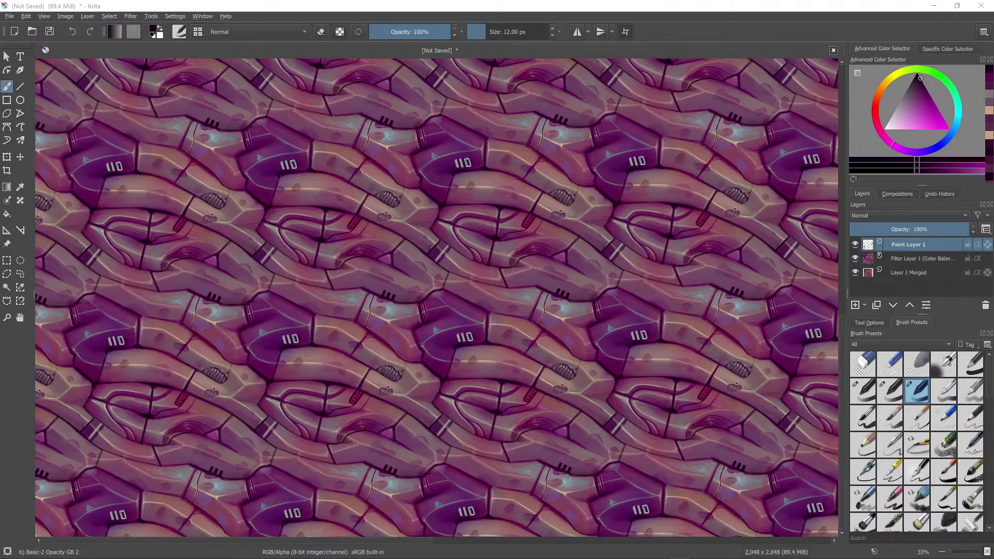
scroll(562, 365, down, 5)
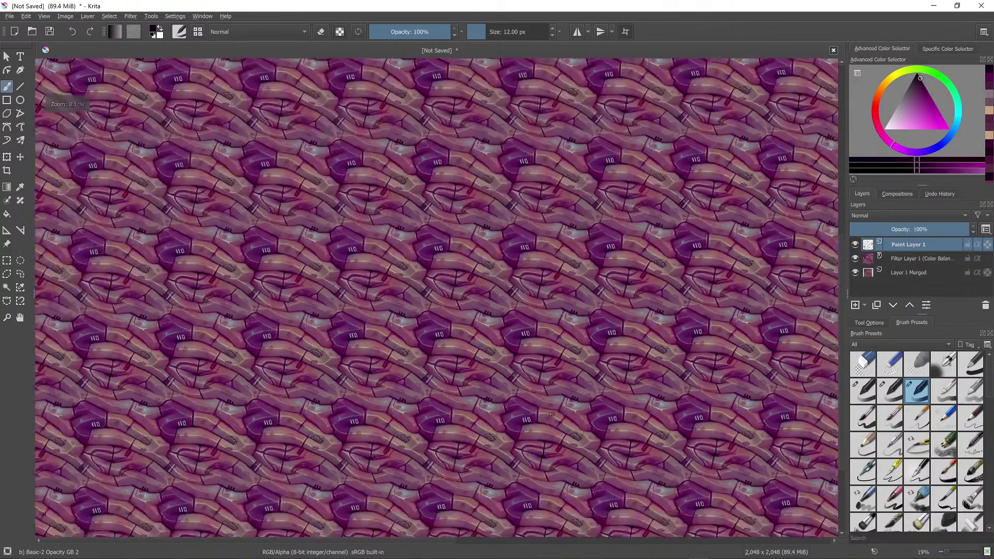
scroll(542, 418, up, 5)
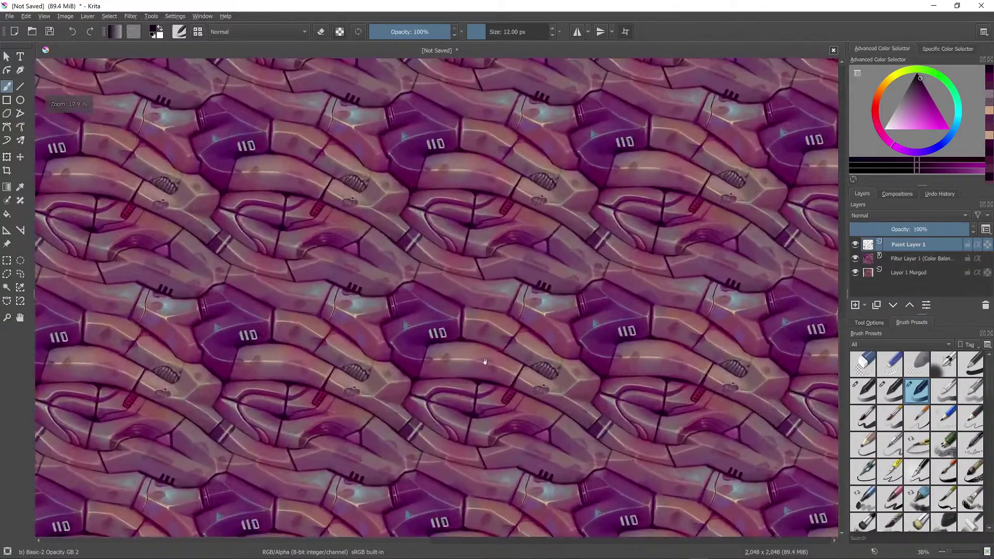
scroll(494, 410, up, 5)
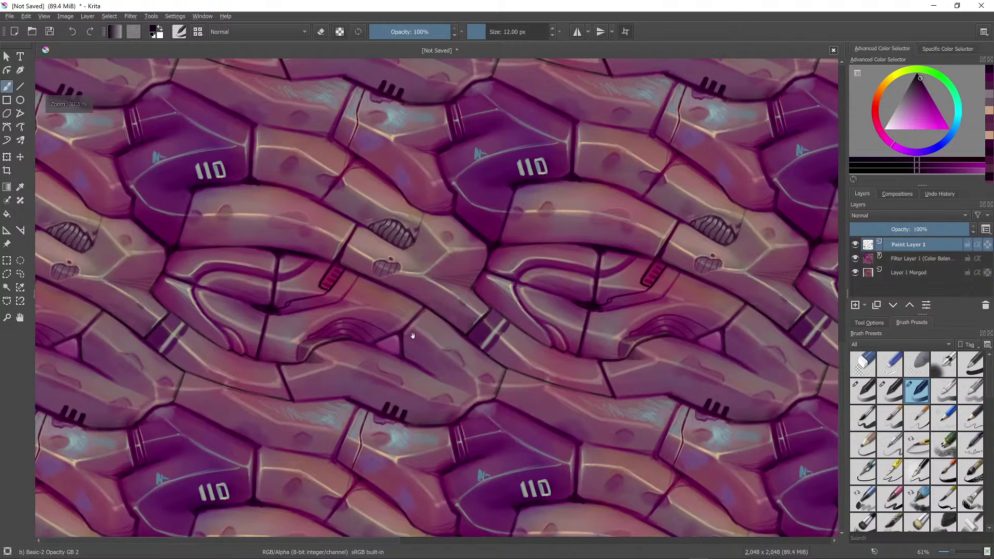
drag(912, 94, 843, 75)
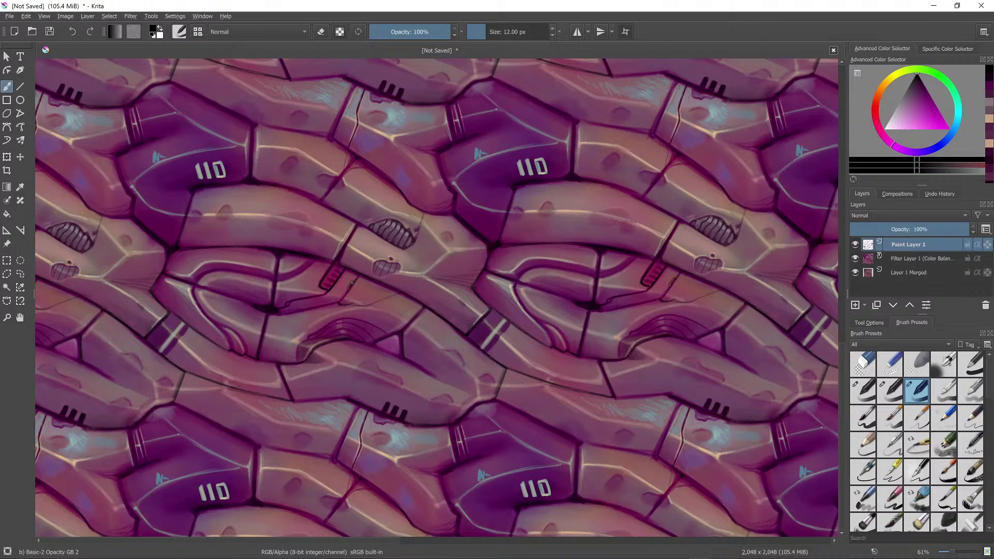
drag(376, 245, 358, 315)
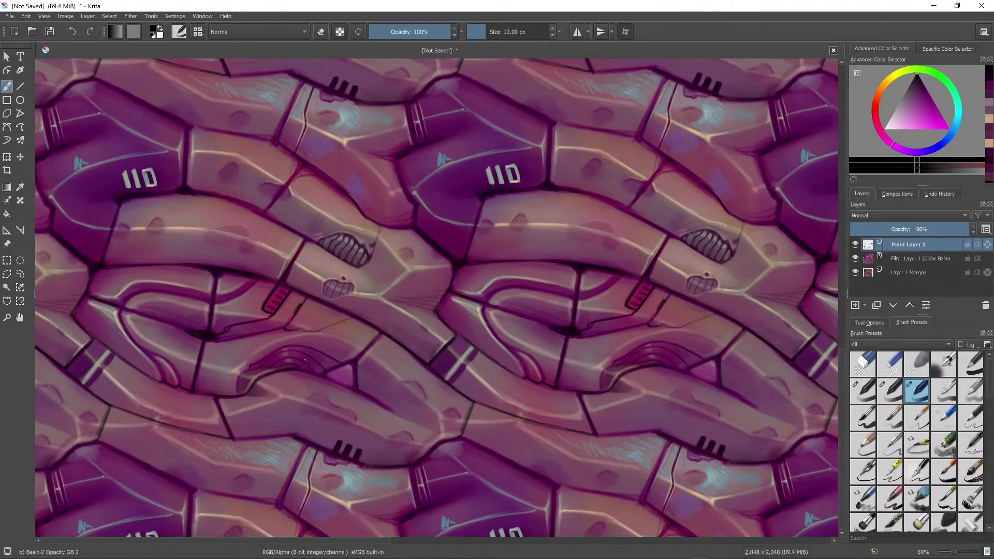
Step: Add a small near-black spot on the thin crack at 12 px and sample the surrounding muted pink and grey for blending
scroll(363, 290, down, 3)
scroll(409, 229, up, 3)
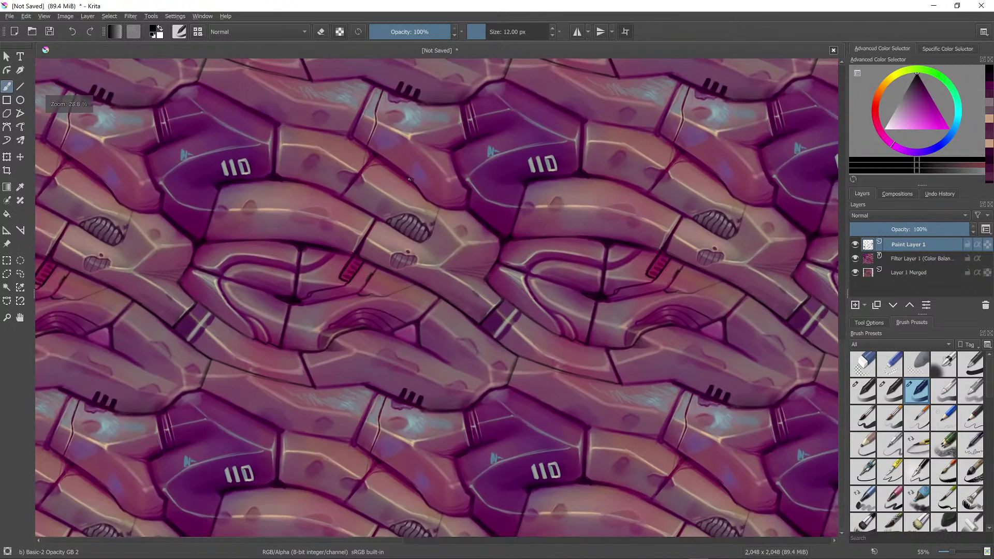
scroll(409, 229, up, 2)
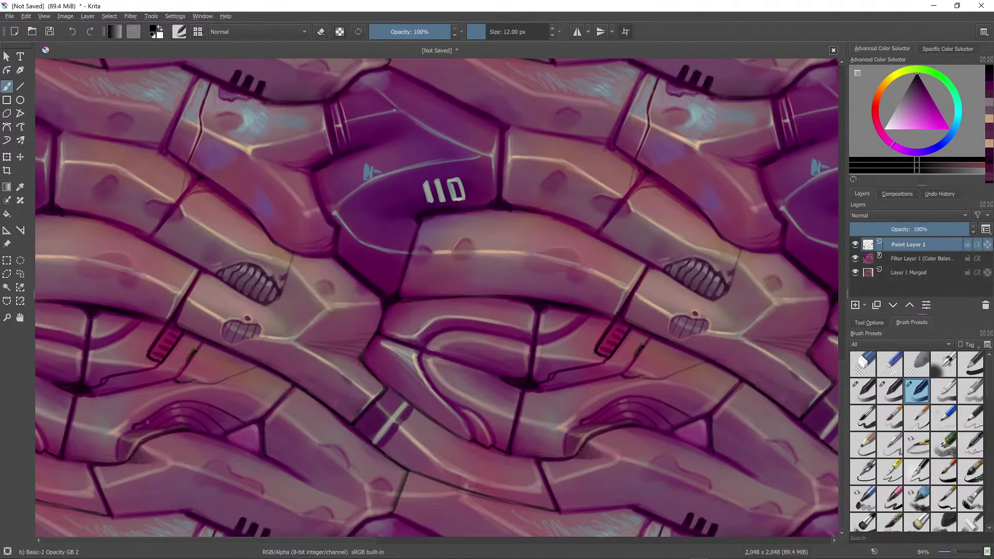
scroll(175, 385, down, 4)
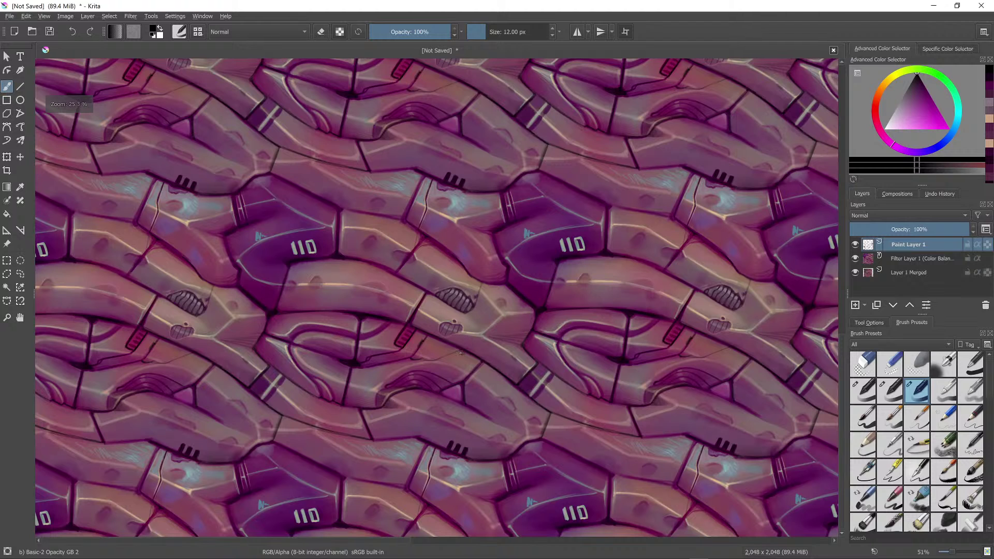
scroll(470, 355, up, 2)
scroll(424, 319, up, 1)
scroll(355, 285, up, 3)
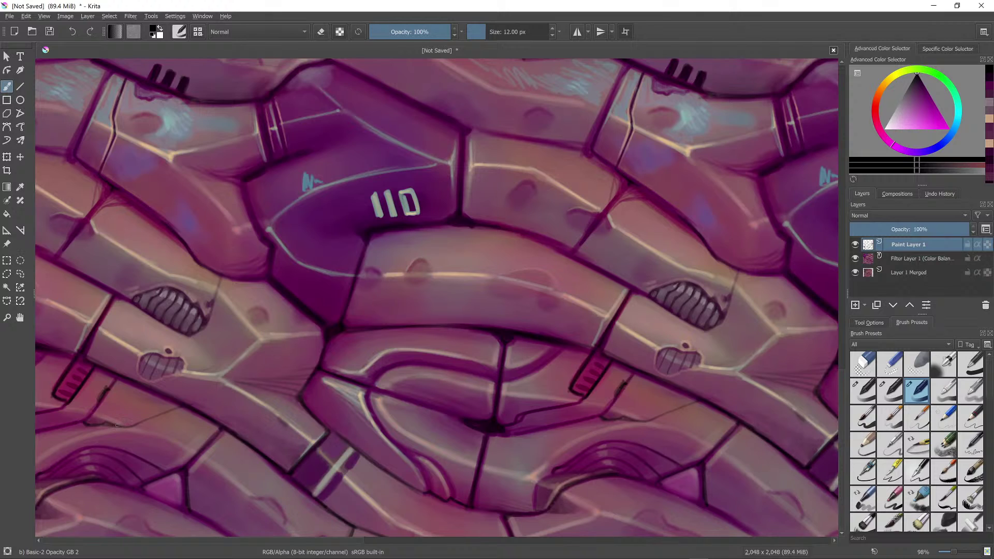
drag(147, 416, 150, 415)
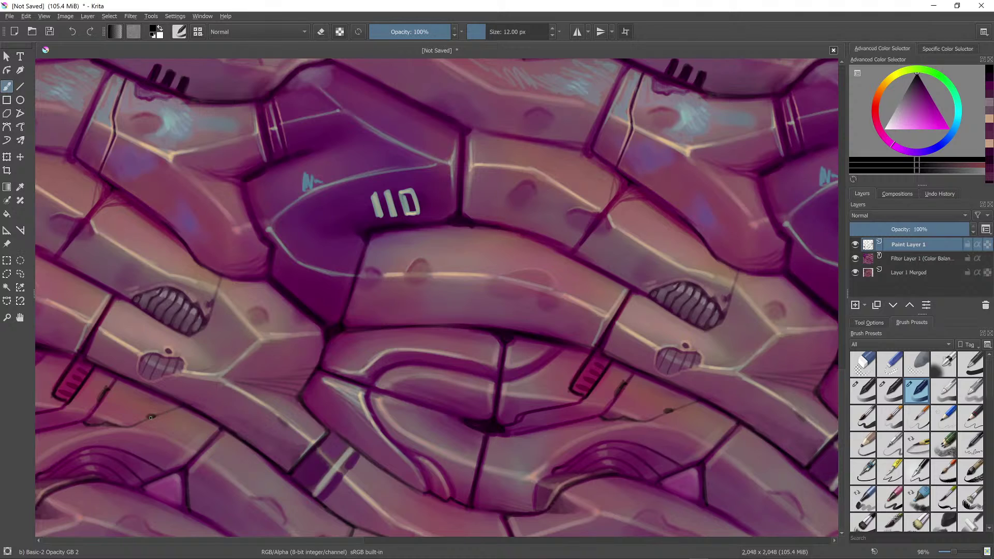
ctrl+click(195, 454)
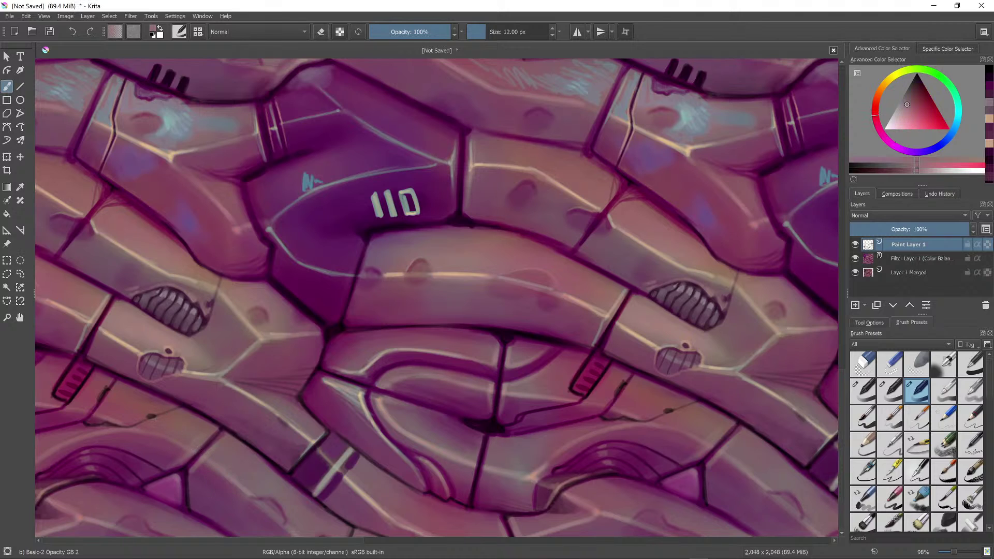
ctrl+click(332, 383)
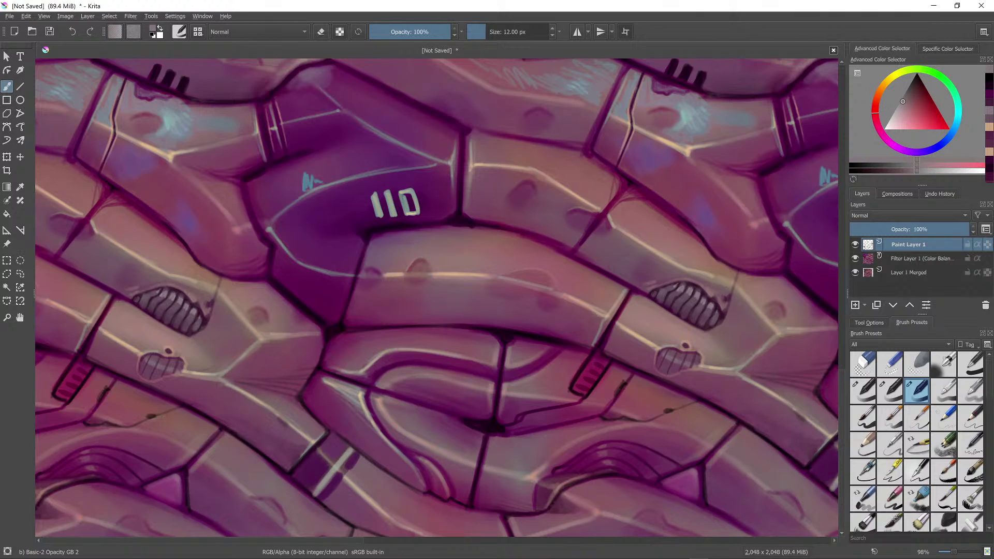
Step: Paint sampled mauve over the tube section beyond the white-striped band with a 44 px brush to soften its shading
scroll(166, 371, down, 5)
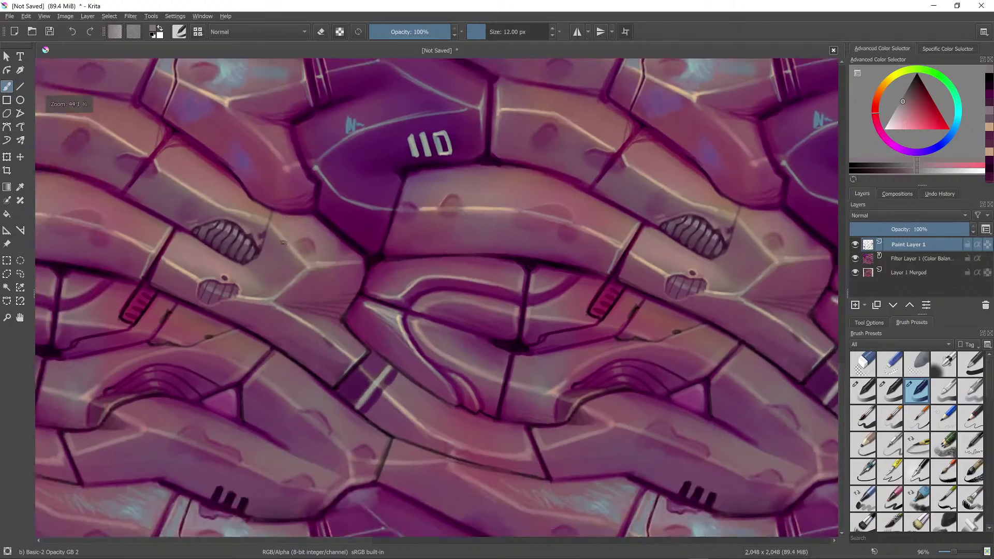
scroll(554, 199, down, 4)
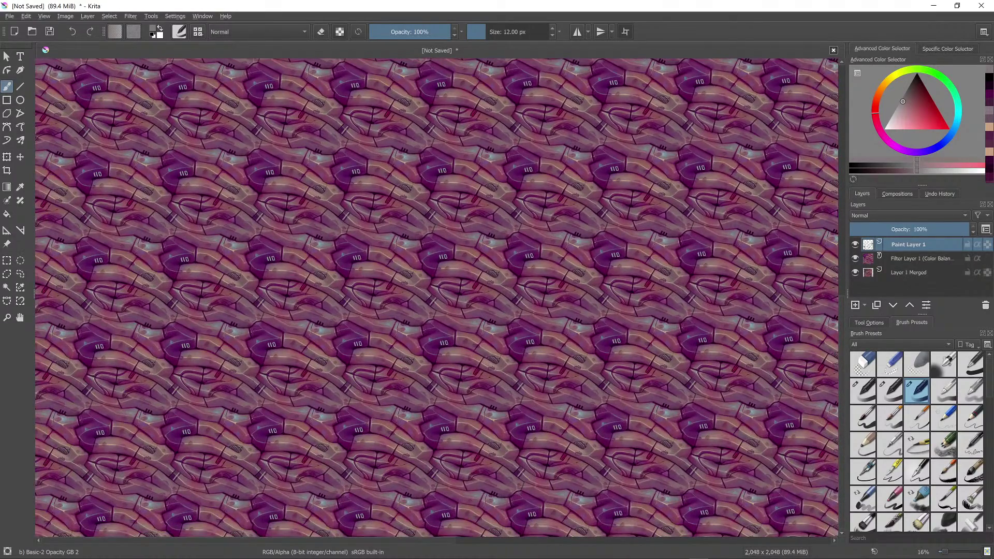
scroll(615, 314, up, 4)
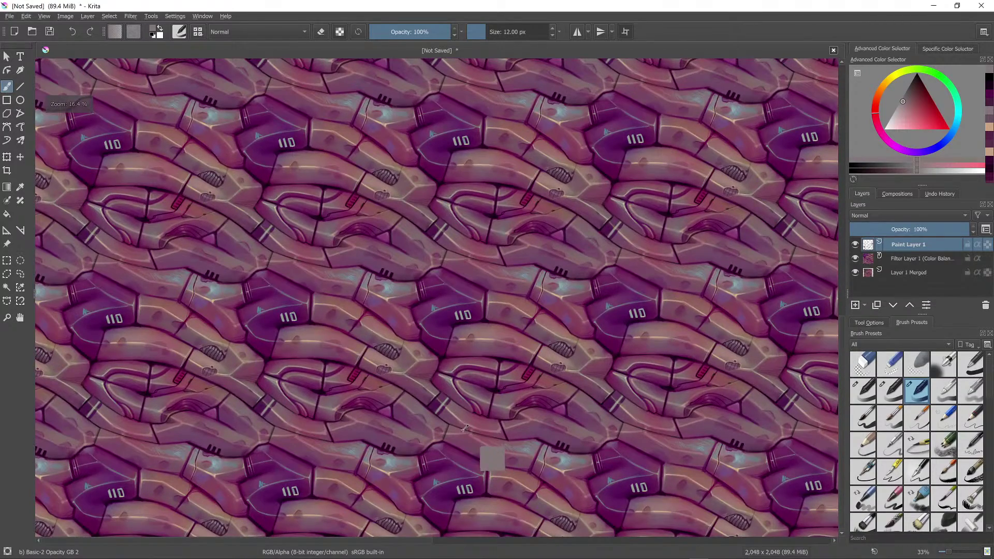
ctrl+click(459, 428)
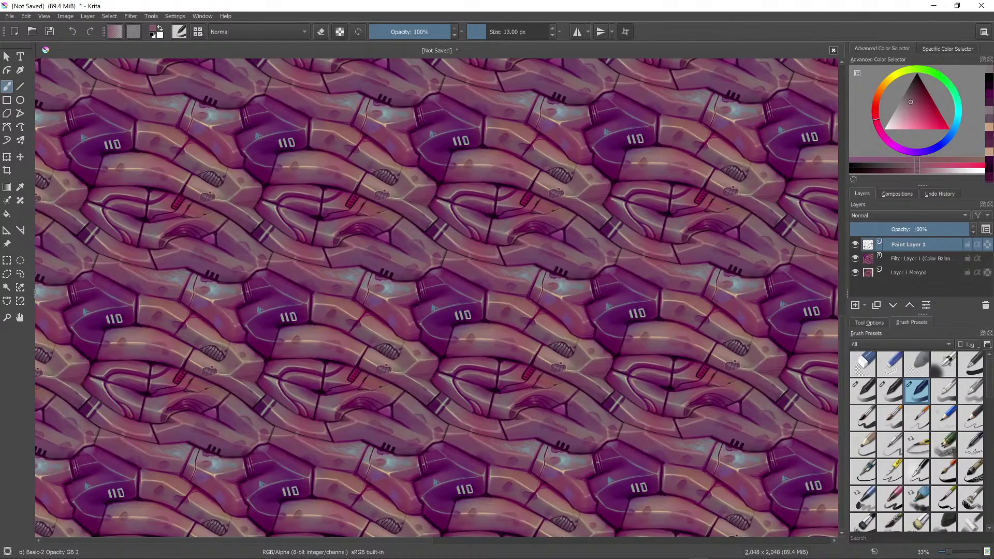
key(bracketright)
key(bracketright)
key(bracketright)
key(bracketright)
key(bracketright)
key(bracketright)
key(bracketright)
key(bracketright)
key(bracketright)
key(bracketright)
key(bracketright)
key(bracketright)
key(bracketright)
key(bracketright)
key(bracketright)
key(bracketright)
drag(473, 429, 479, 440)
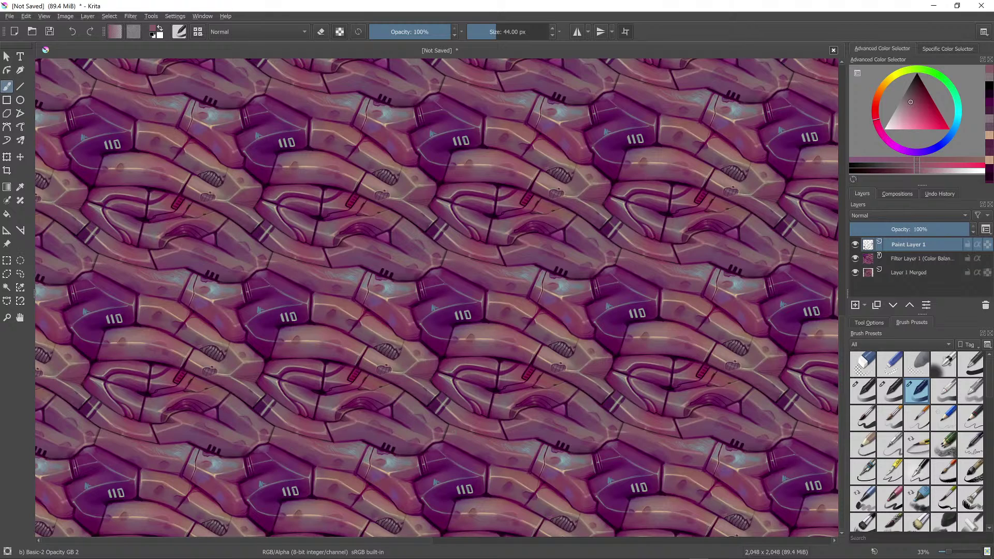
Step: Shade the tube just above the "110" panel with sampled dark purple and mauve using the 44 px brush
ctrl+click(468, 452)
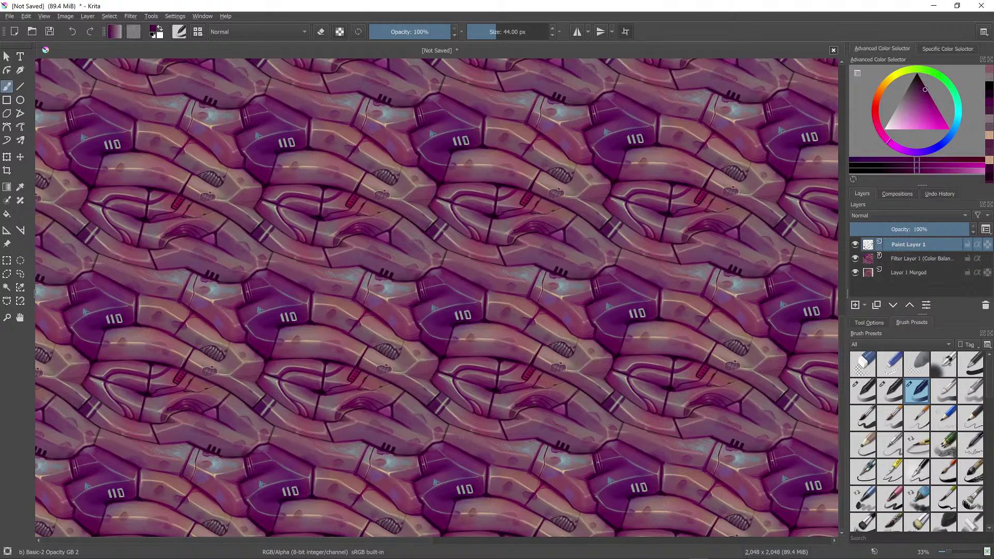
ctrl+click(464, 445)
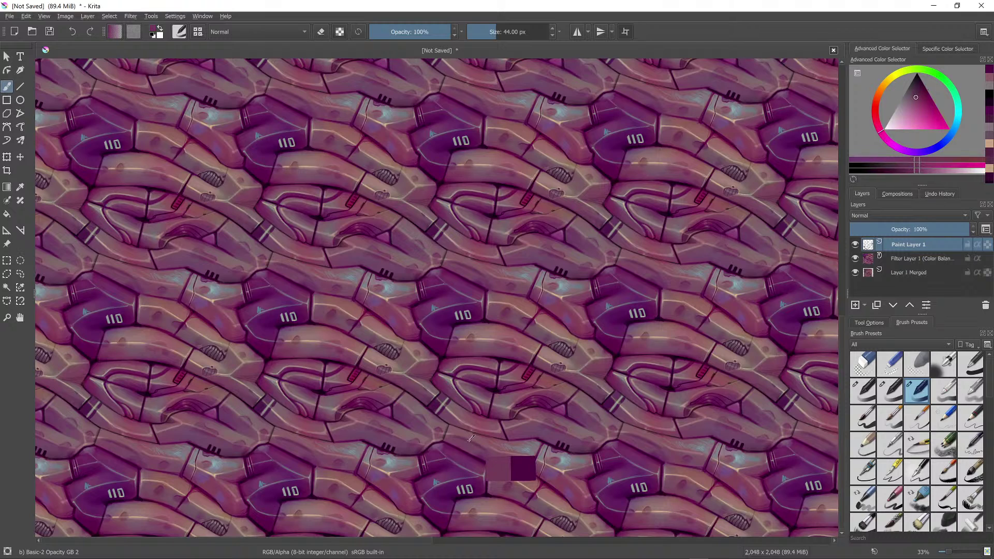
ctrl+click(470, 444)
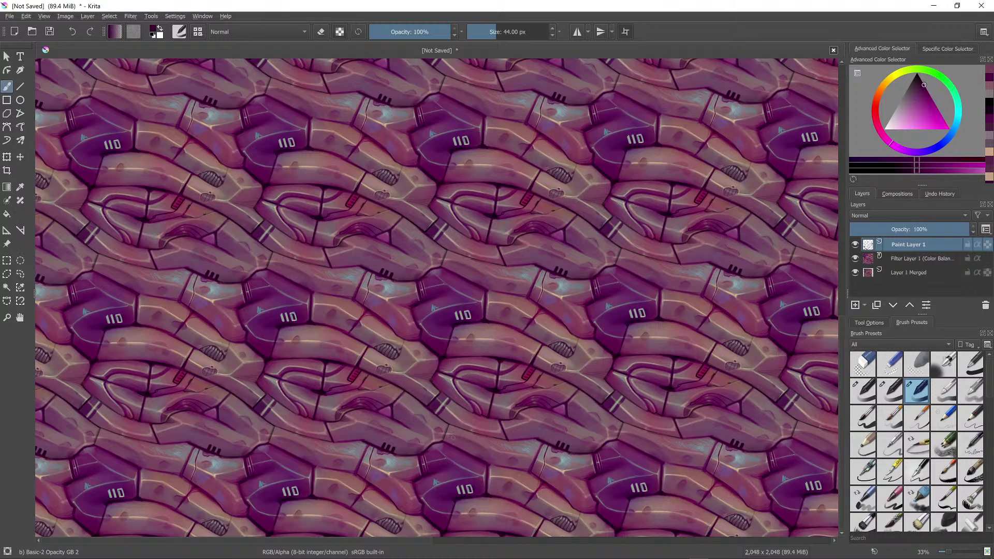
ctrl+click(458, 437)
drag(459, 438, 487, 457)
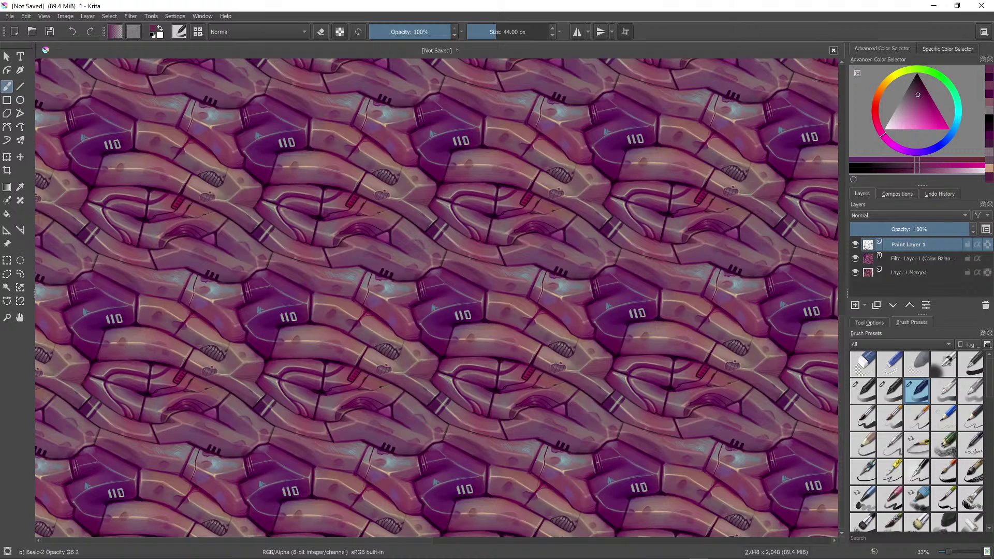
ctrl+click(481, 443)
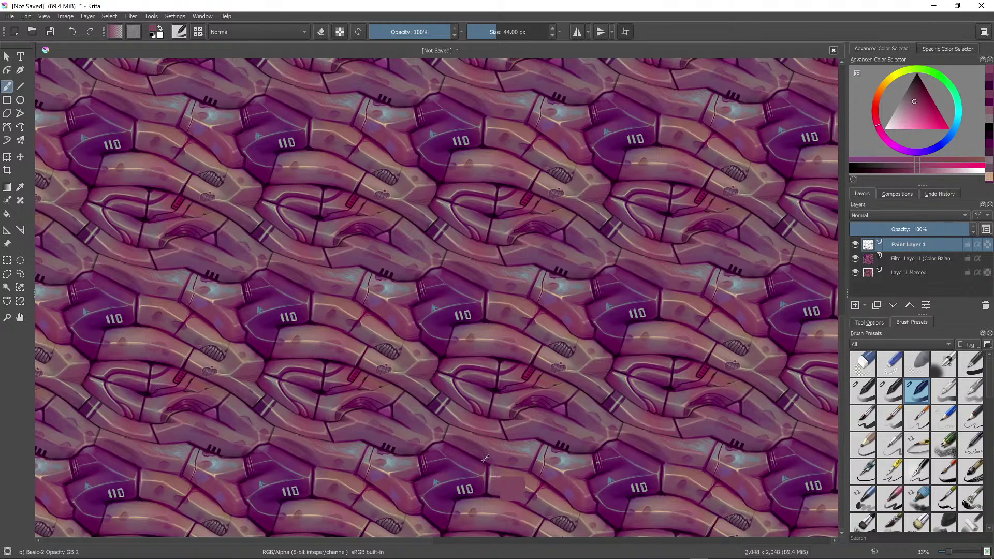
Step: Blend the tube's lower edge toward the seam beyond the "110" panel with sampled muted purples at 44 px
ctrl+click(523, 482)
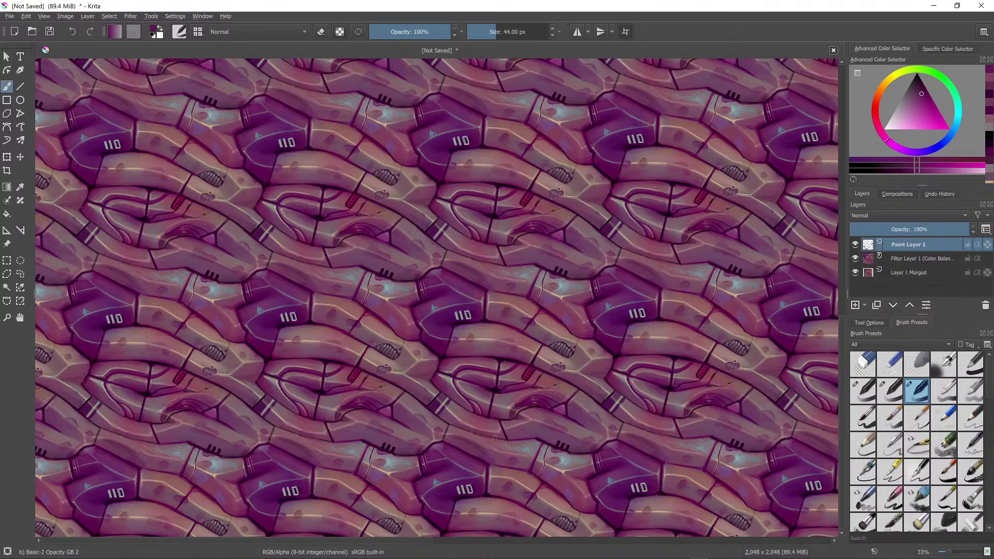
ctrl+click(463, 443)
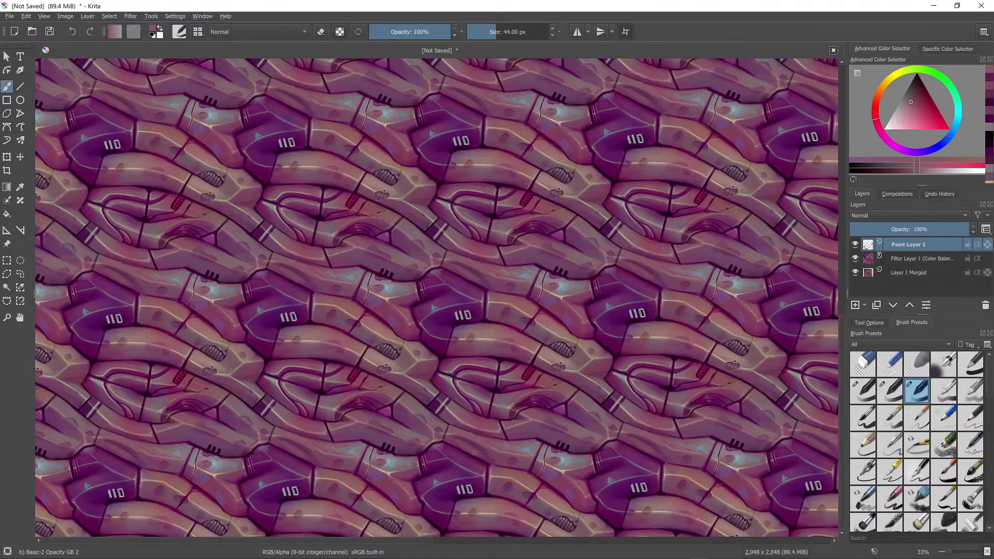
ctrl+click(468, 448)
ctrl+click(475, 456)
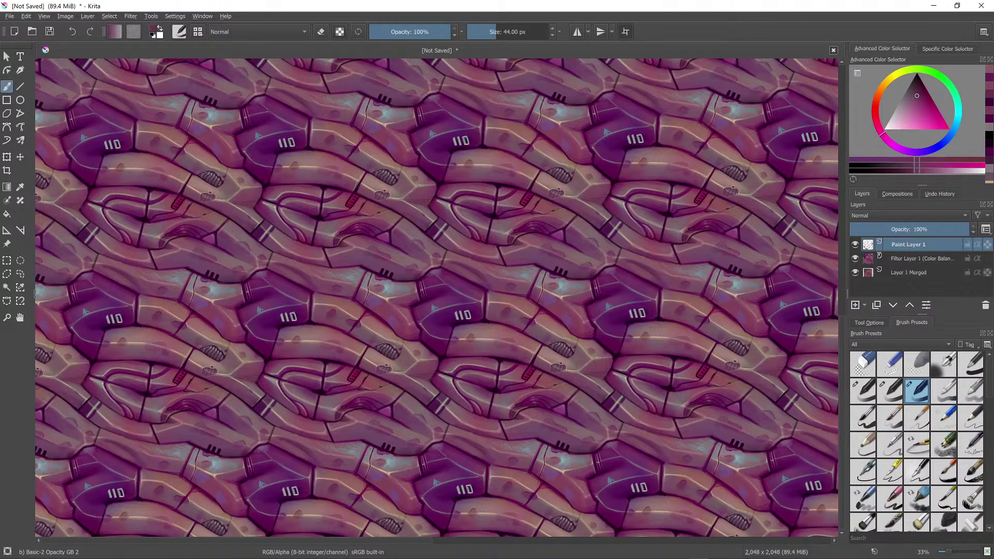
ctrl+click(473, 444)
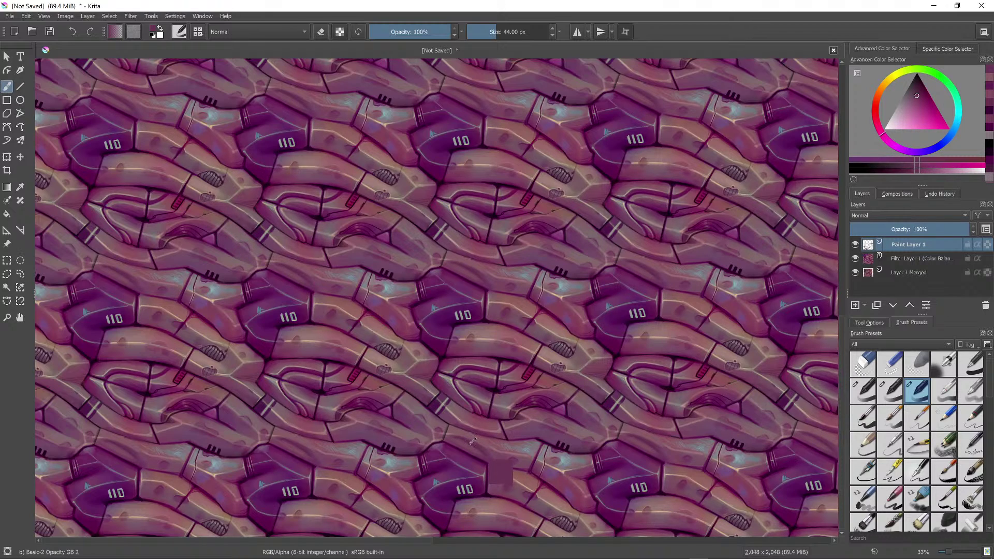
drag(477, 449, 510, 464)
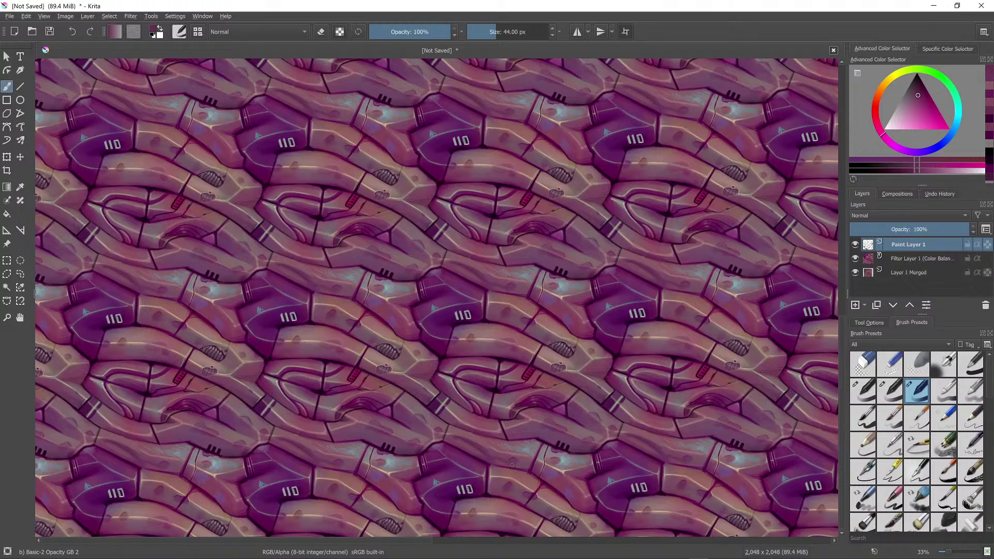
Step: Touch up the seam beside the "110" panel with sampled near-black at 16 px and sample the white stripe's light grey for highlights
ctrl+click(488, 491)
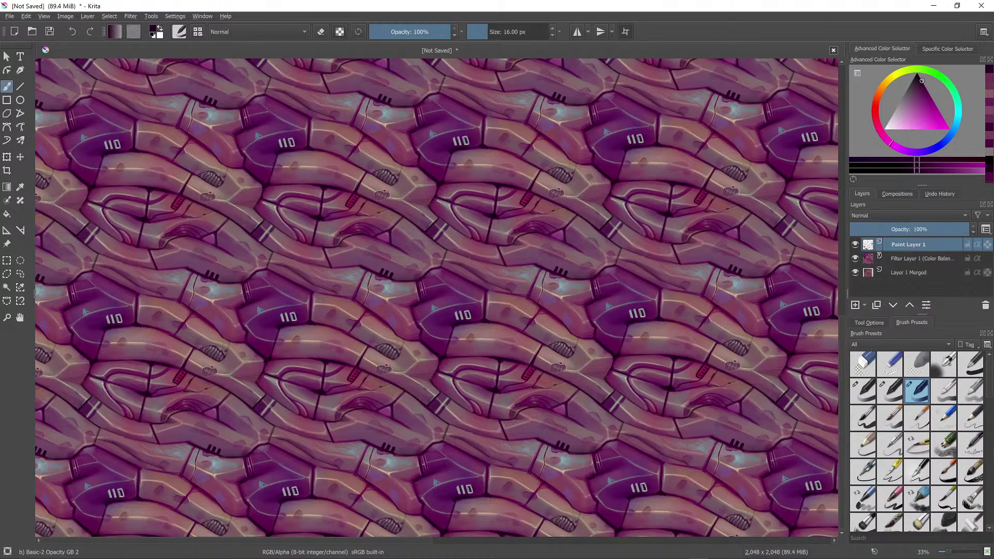
ctrl+click(445, 404)
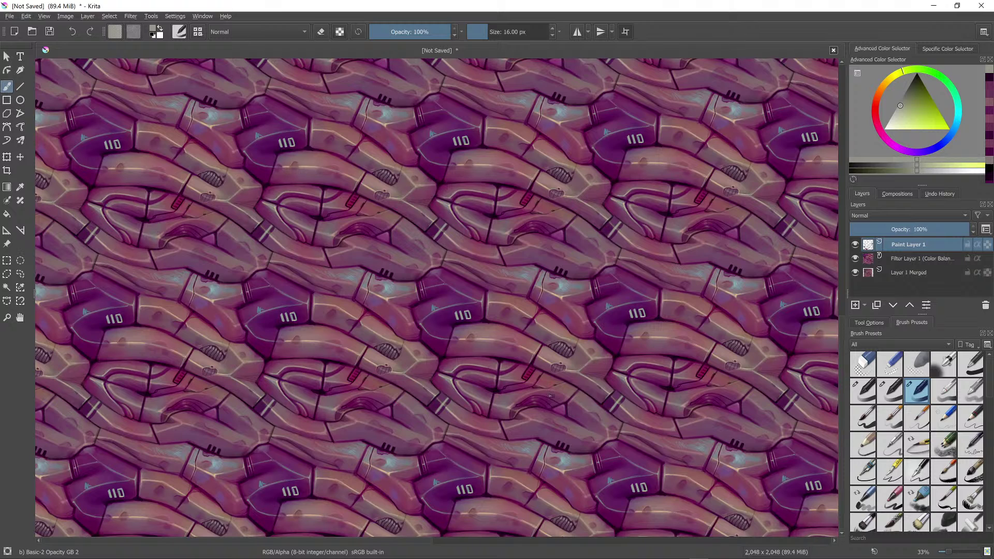
scroll(550, 396, down, 3)
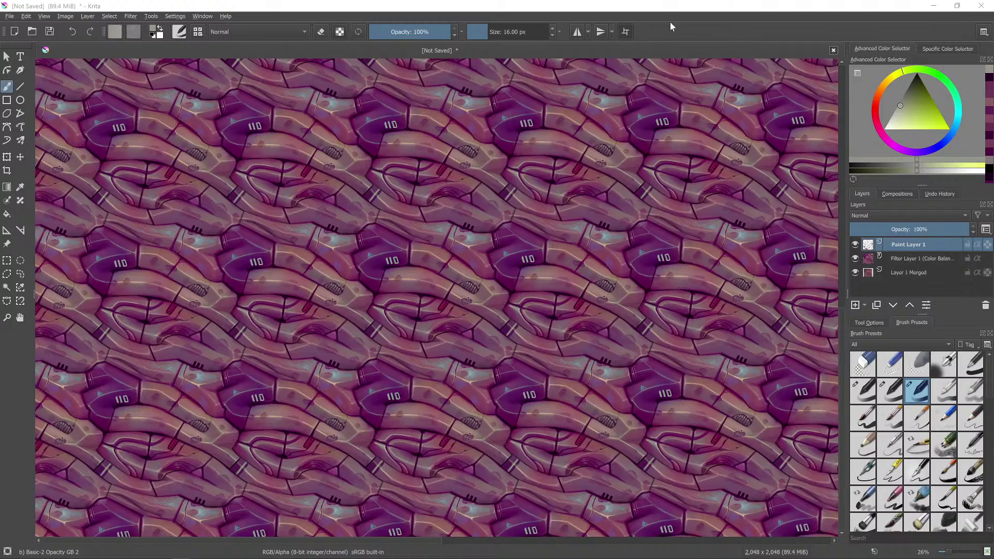
scroll(689, 325, down, 3)
scroll(688, 325, up, 5)
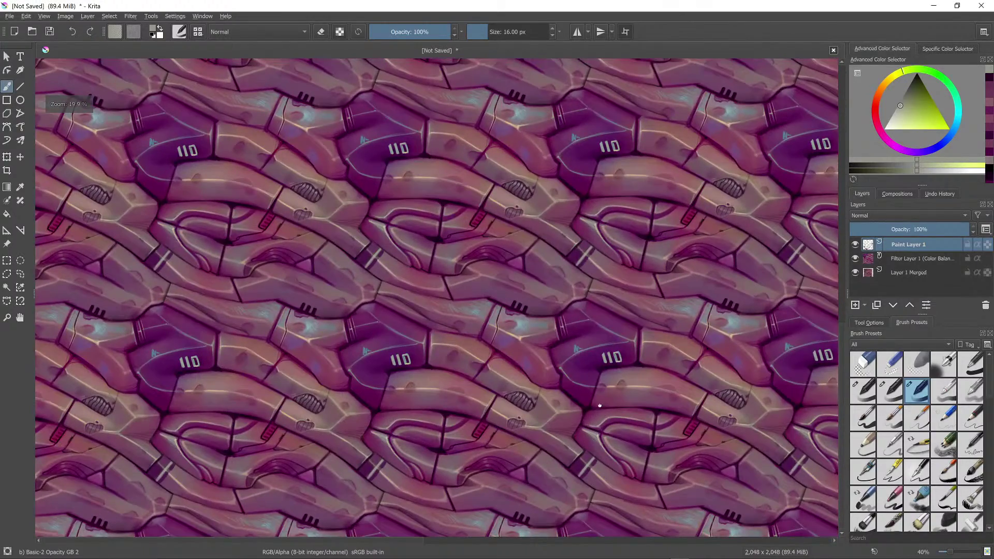
scroll(539, 497, up, 2)
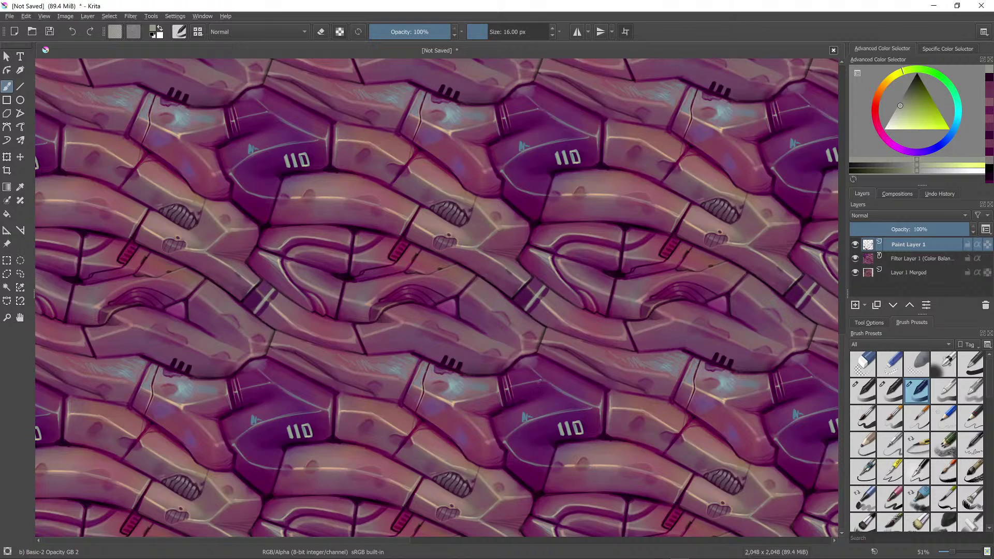
Step: Refine details around the cyan-tinted tube section at 16 px using black, then sampled muted purple and grey-blue
drag(915, 104, 917, 73)
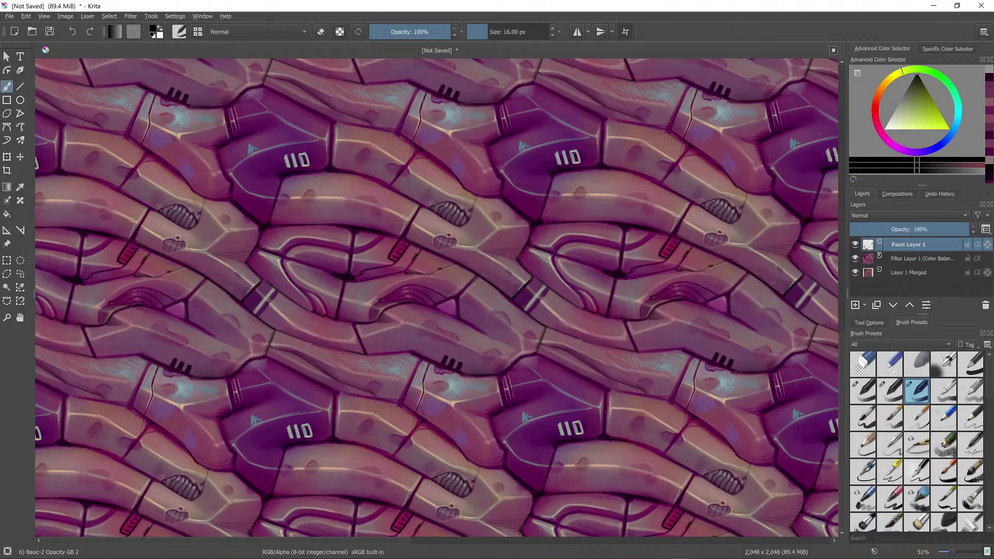
ctrl+click(499, 396)
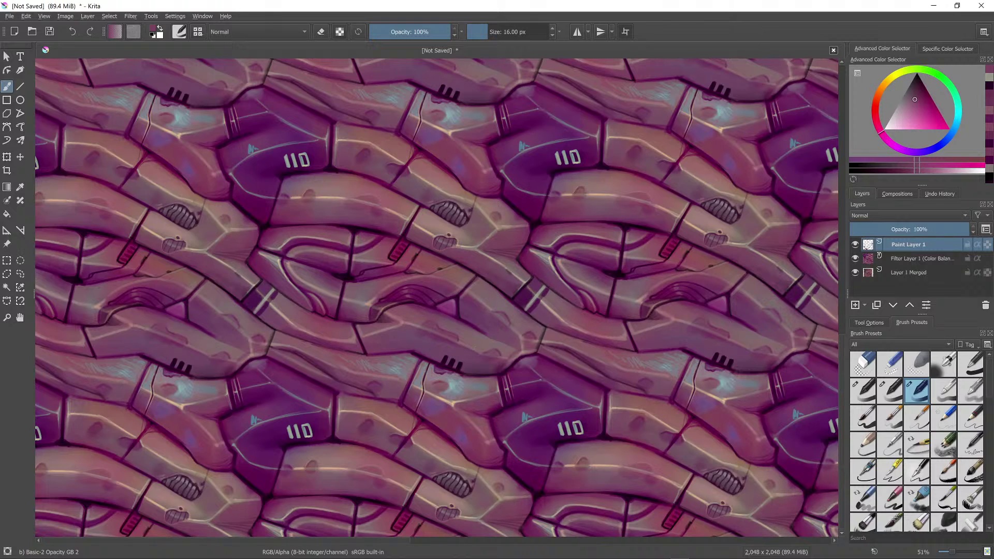
ctrl+click(450, 384)
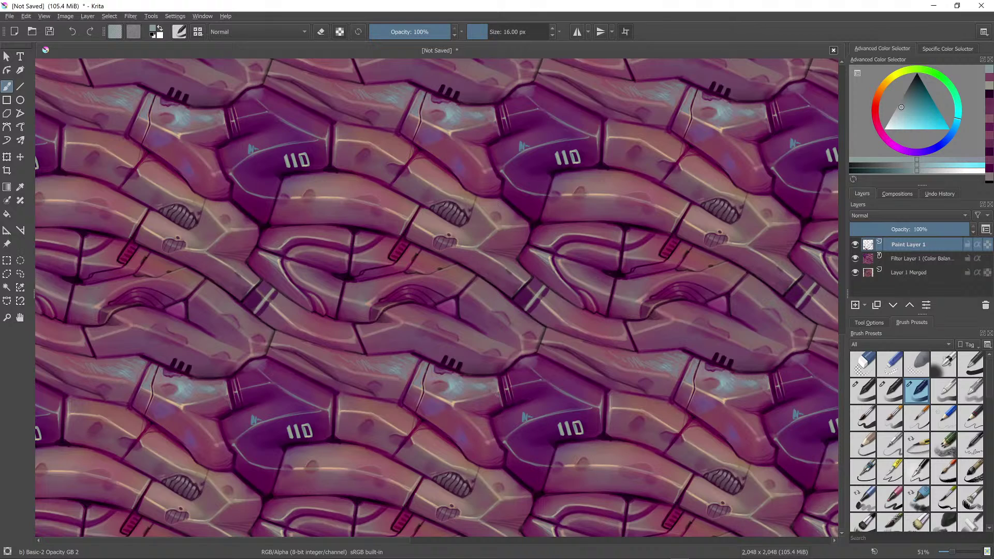
Step: Enlarge the brush to 68 px and darken the inside of the arched ribbed recess with sampled near-black
scroll(527, 269, down, 8)
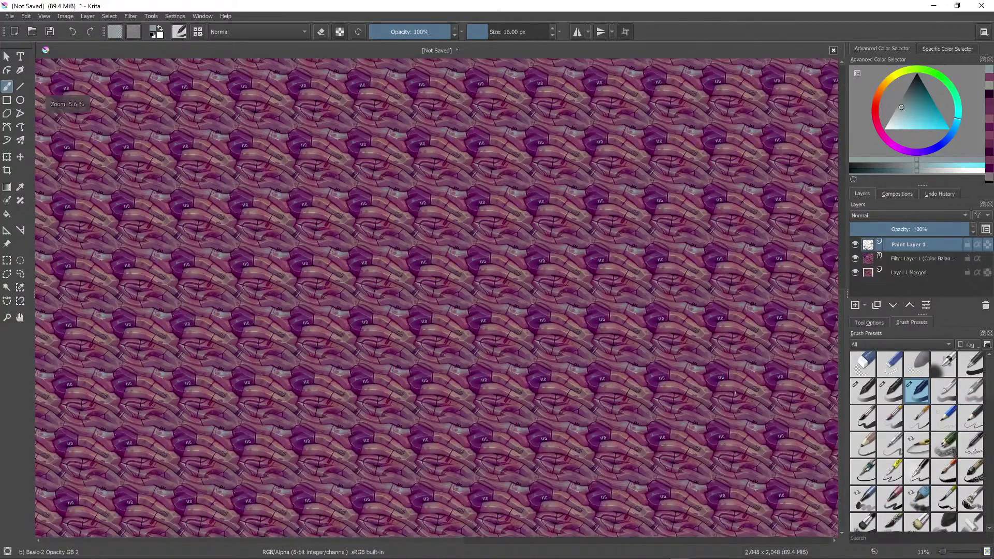
scroll(506, 374, up, 4)
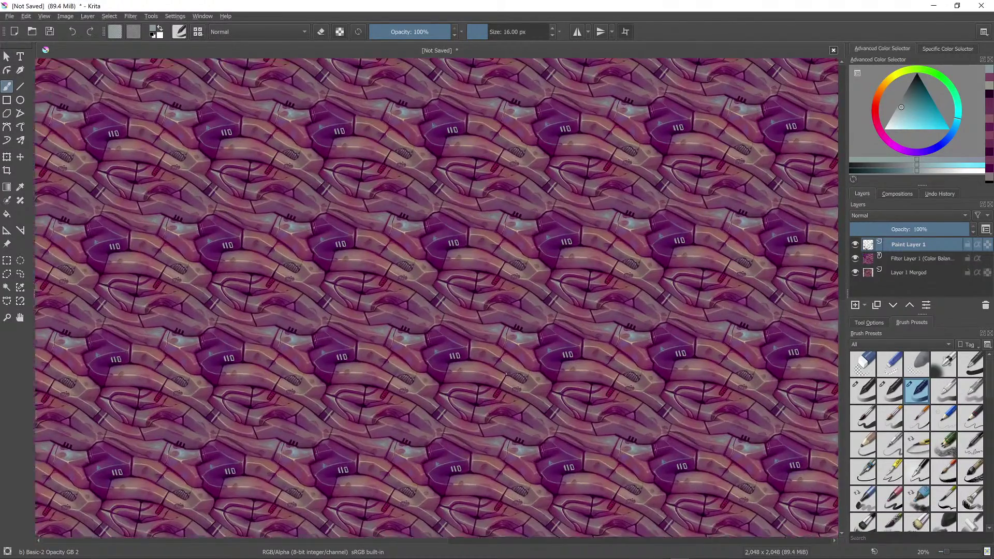
scroll(506, 374, up, 2)
ctrl+click(427, 497)
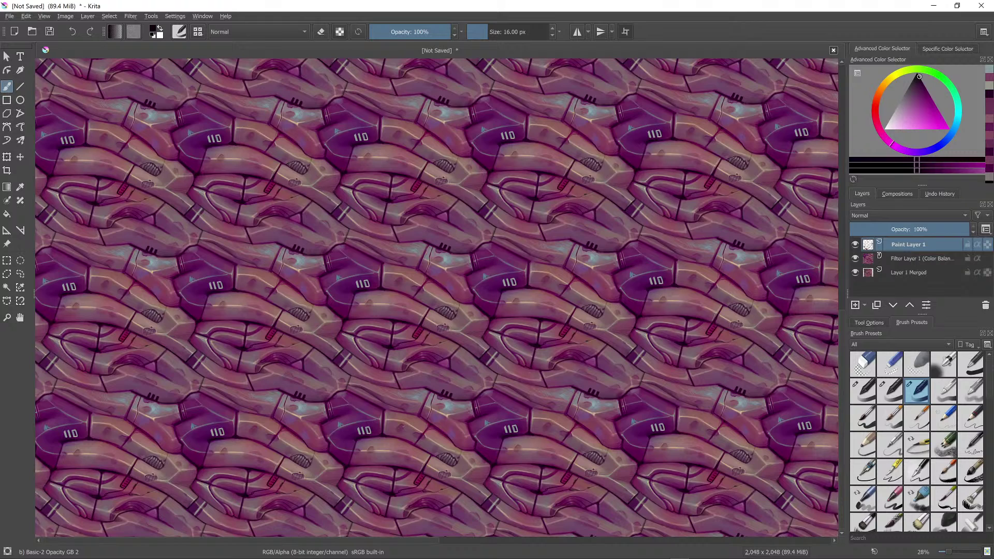
key(bracketright)
key(bracketright)
key(bracketright)
key(bracketright)
key(bracketright)
key(bracketright)
key(bracketright)
key(bracketright)
key(bracketright)
key(bracketright)
key(bracketright)
key(bracketright)
key(bracketright)
key(bracketright)
key(bracketright)
key(bracketright)
key(bracketright)
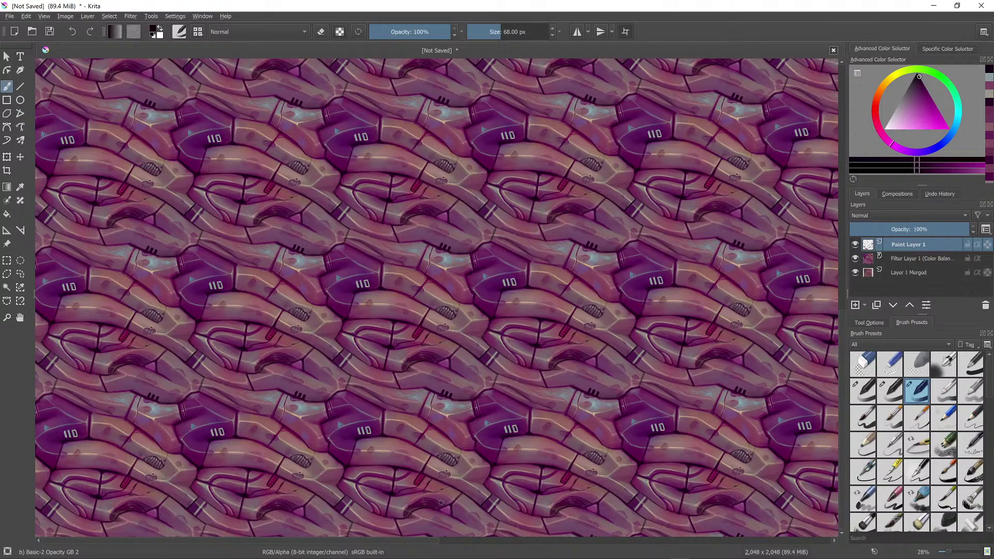
Step: Reduce the brush to 26 px and paint sampled dark maroon along the upper inside of the arched recess
key(bracketleft)
key(bracketleft)
key(bracketleft)
key(bracketleft)
key(bracketleft)
key(bracketleft)
key(bracketleft)
key(bracketleft)
key(bracketleft)
key(bracketleft)
key(bracketleft)
key(bracketleft)
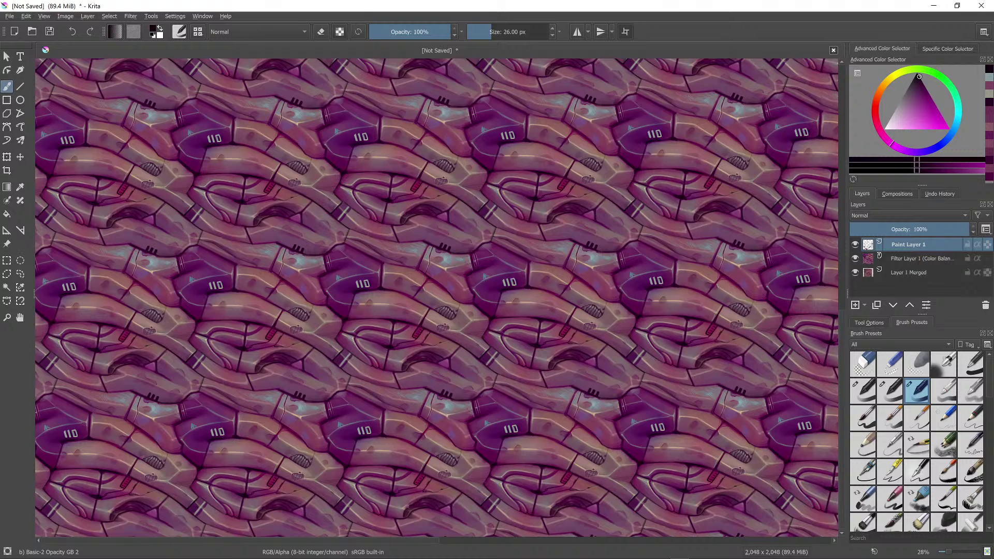
ctrl+click(426, 495)
drag(426, 496, 432, 495)
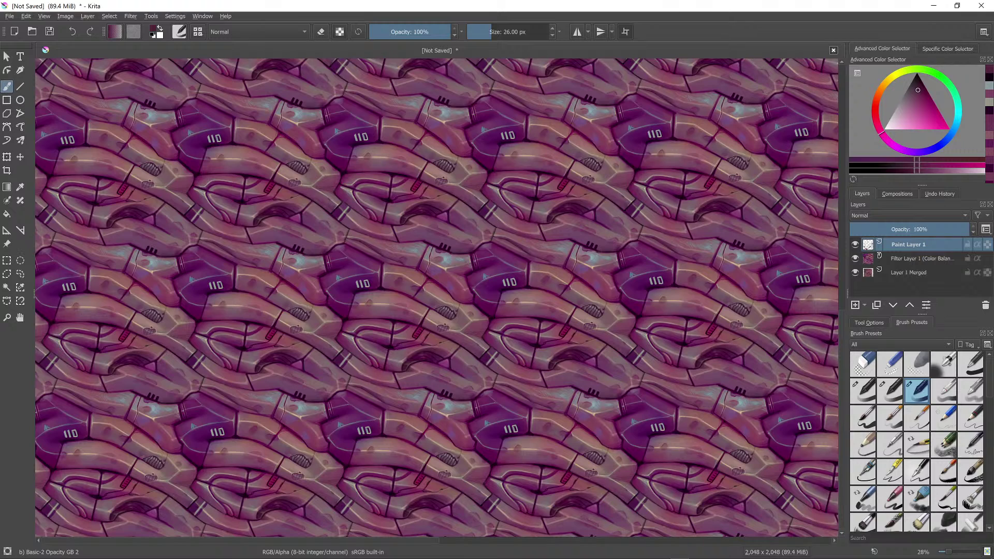
Step: Dab sampled dusty pink on the tube below the arched recess, darken the recess's lower end with sampled dark purple, and dismiss the printer pop-up
ctrl+click(433, 529)
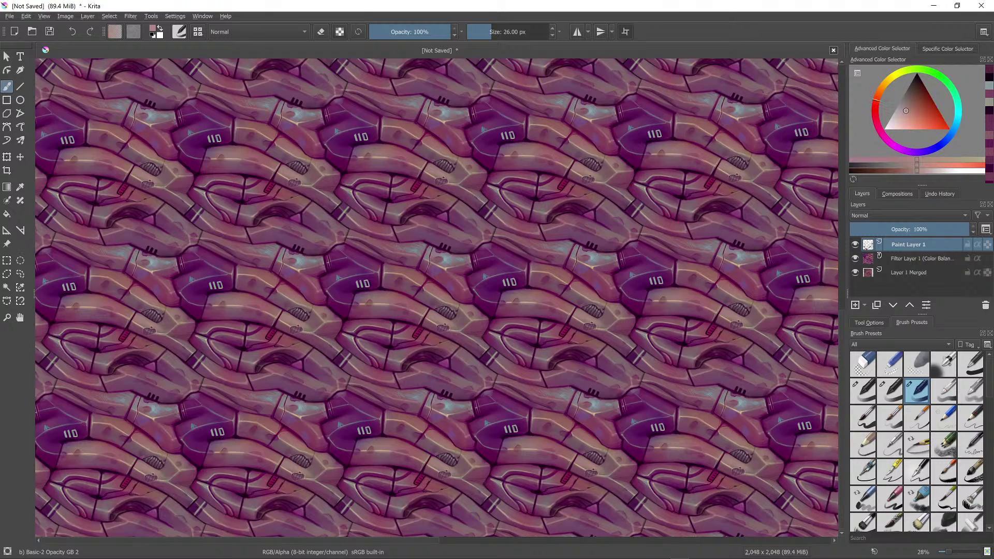
click(432, 530)
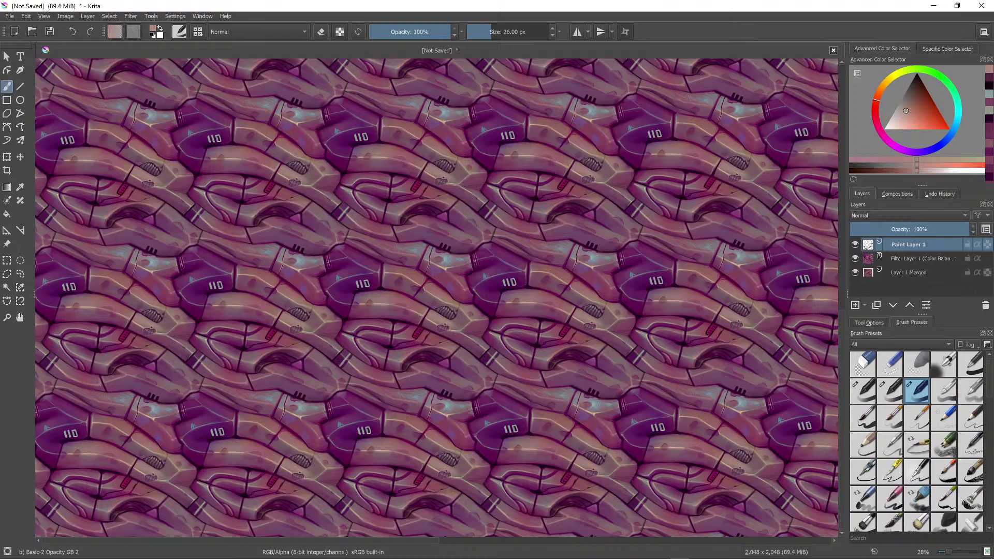
ctrl+click(391, 492)
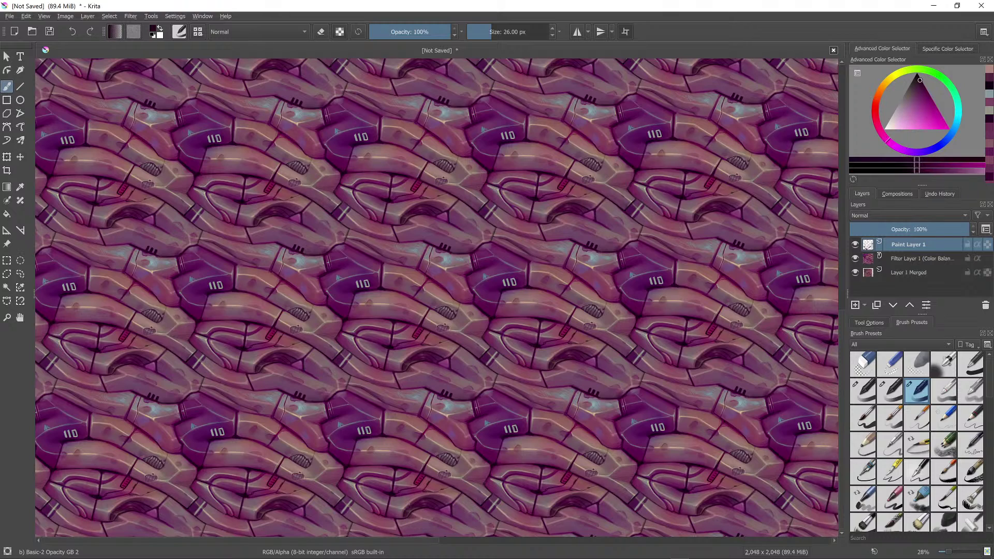
drag(405, 514, 408, 507)
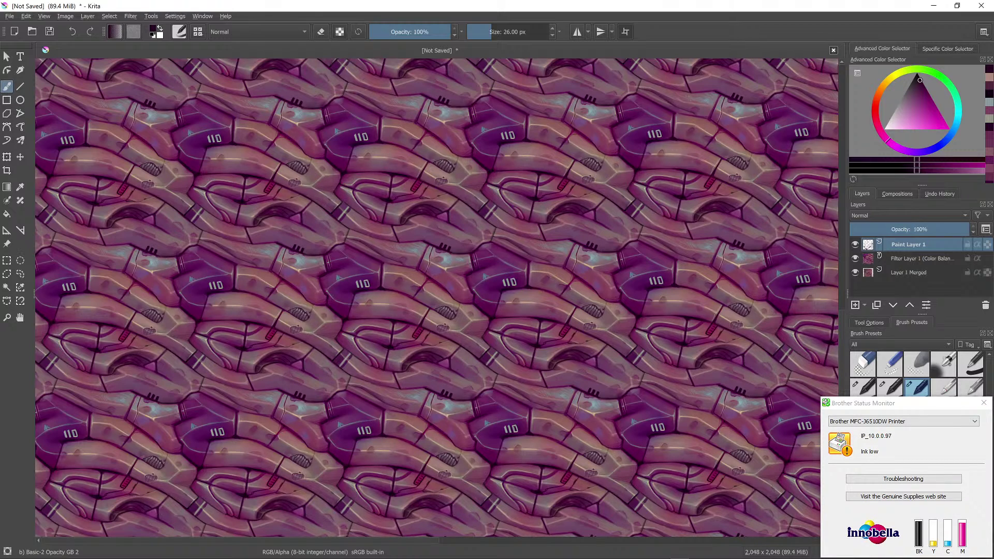
click(984, 403)
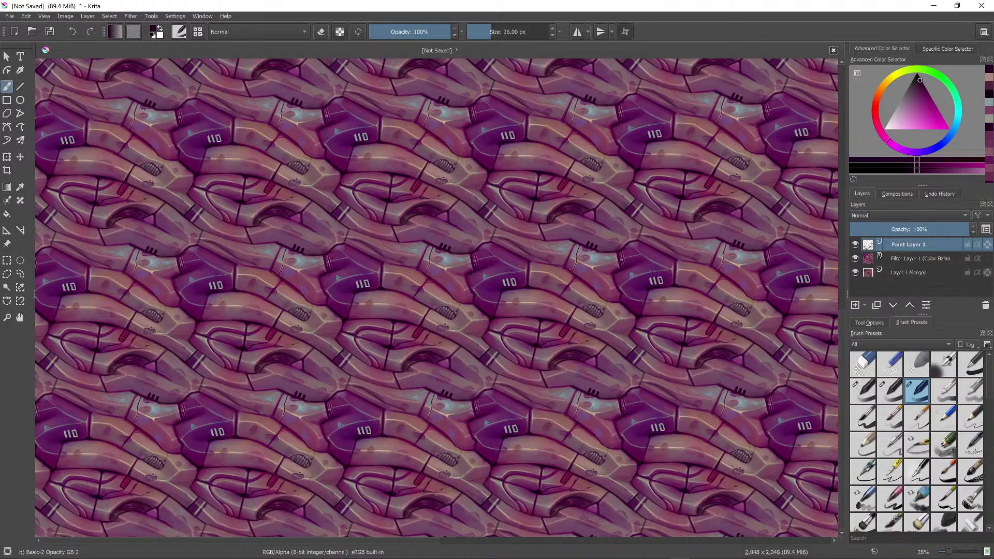
Step: Fill the small triangular gap beside the arched recess with bright magenta and add light pink glowing dots inside it at 26 px
ctrl+click(432, 512)
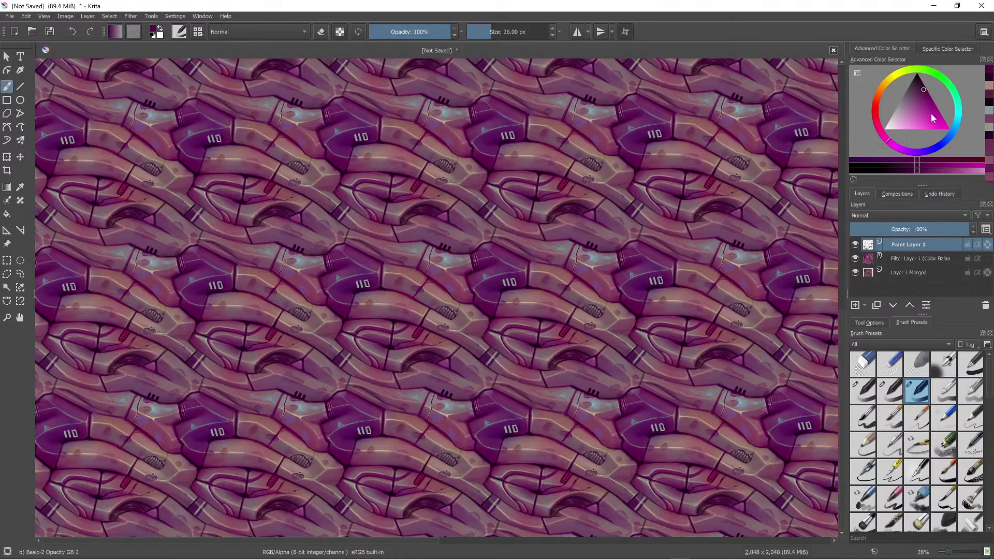
drag(932, 118, 939, 123)
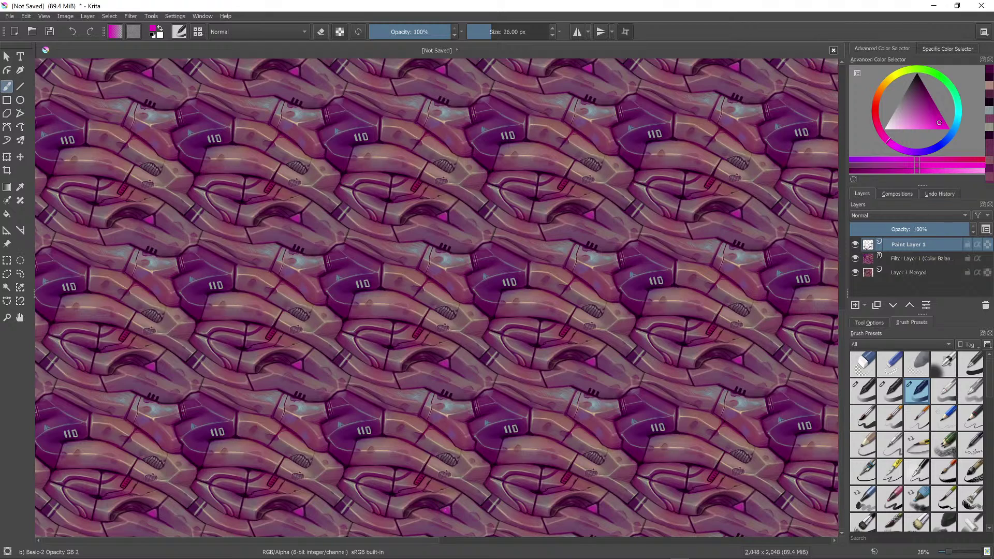
mouse_move(931, 113)
mouse_down()
mouse_move(898, 139)
mouse_move(912, 146)
mouse_move(918, 139)
mouse_move(883, 137)
mouse_up()
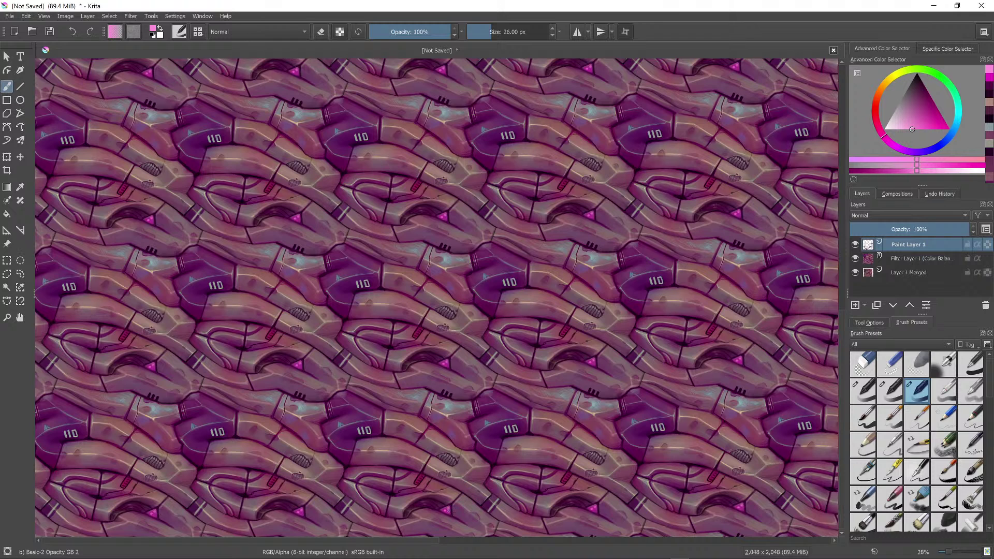
Step: Soften the pink dots in the triangular gap with magenta tones sampled from them at 26 px
drag(441, 515, 241, 446)
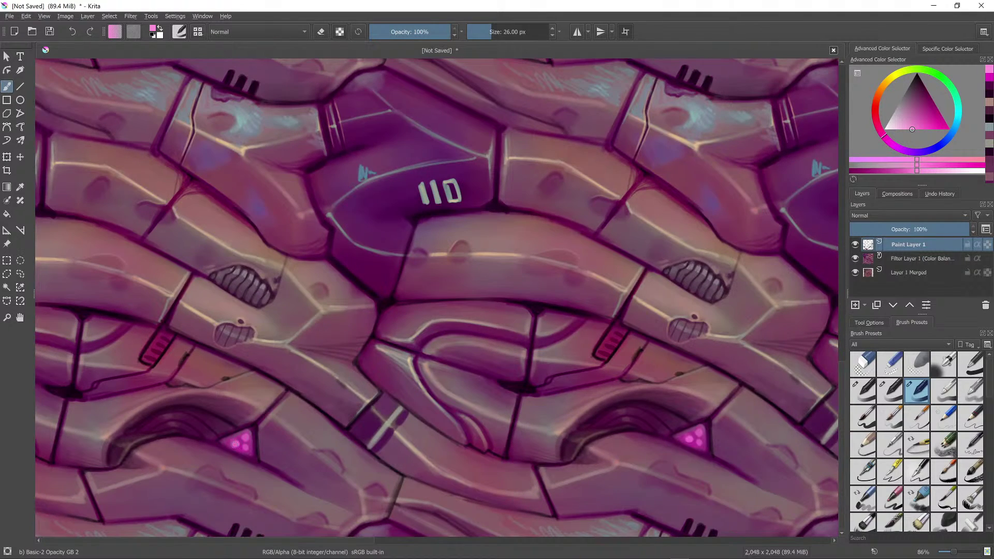
ctrl+click(239, 442)
click(241, 442)
ctrl+click(243, 441)
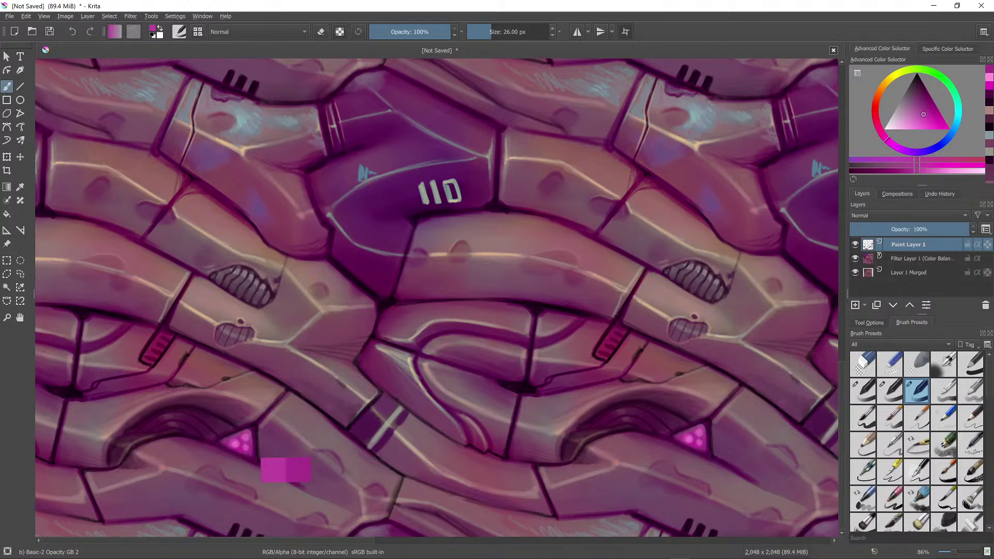
ctrl+click(245, 440)
click(246, 442)
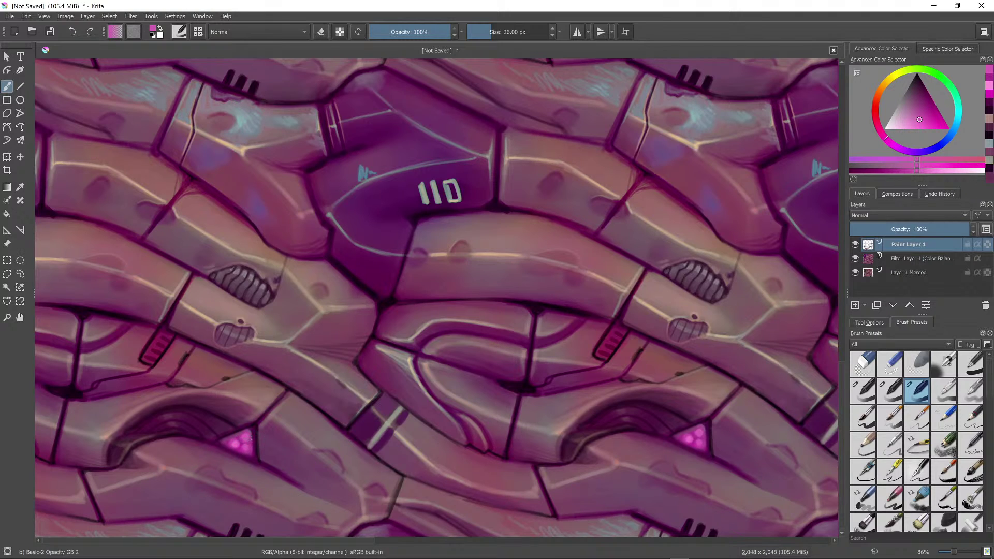
Step: Pick white, reduce the brush to 11 px, and dab bright highlights onto the pink glowing dots in the triangular gap
ctrl+click(796, 144)
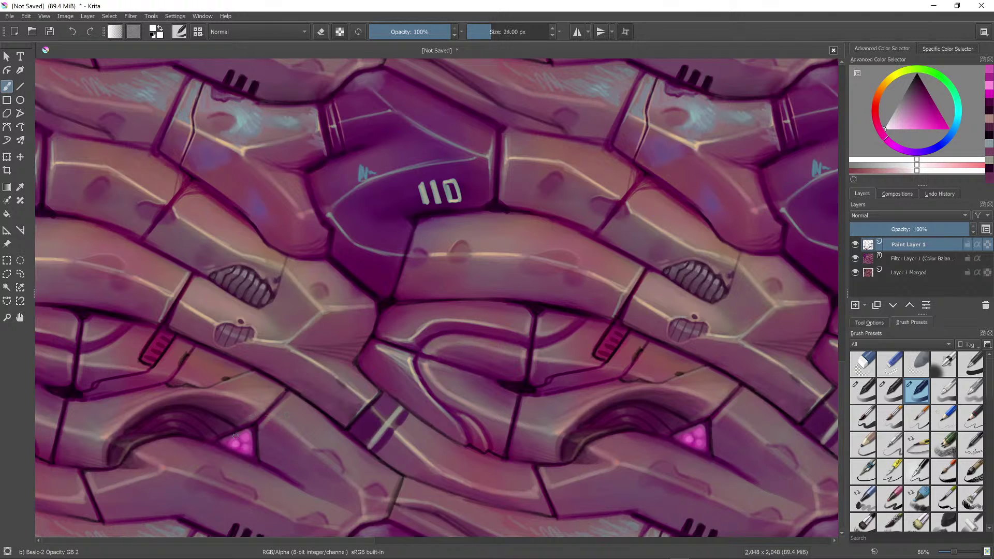
key(bracketleft)
key(bracketleft)
key(bracketleft)
key(bracketleft)
key(bracketleft)
key(bracketleft)
key(bracketleft)
key(bracketleft)
key(bracketleft)
click(235, 444)
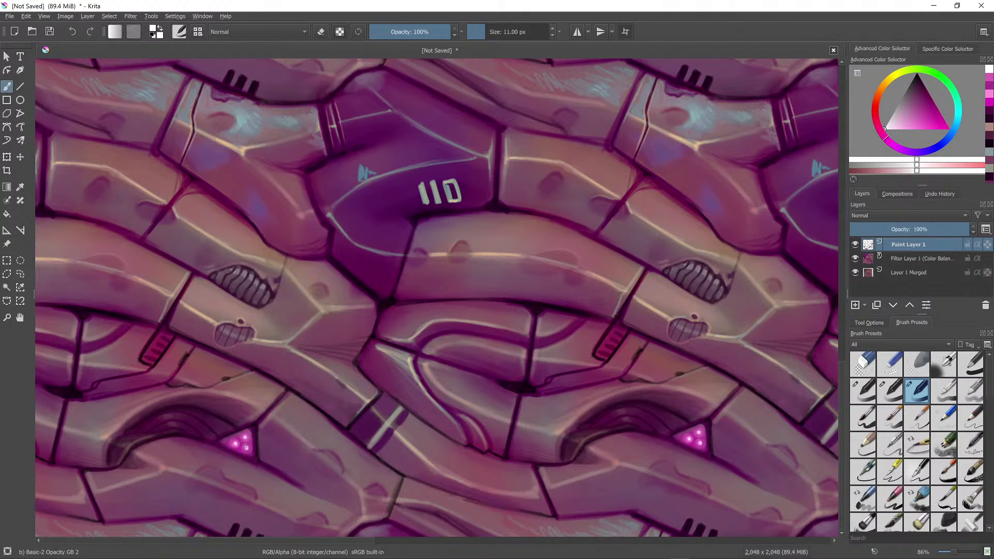
Step: Examine the texture at several zoom levels, with and without wrap-around repetition, to judge how the pattern tiles
scroll(671, 178, down, 6)
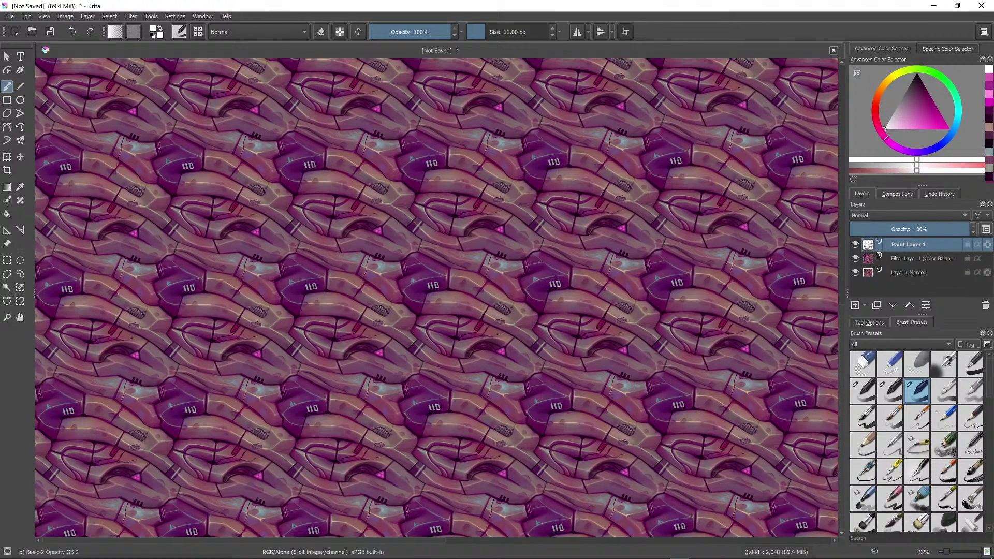
scroll(521, 415, up, 2)
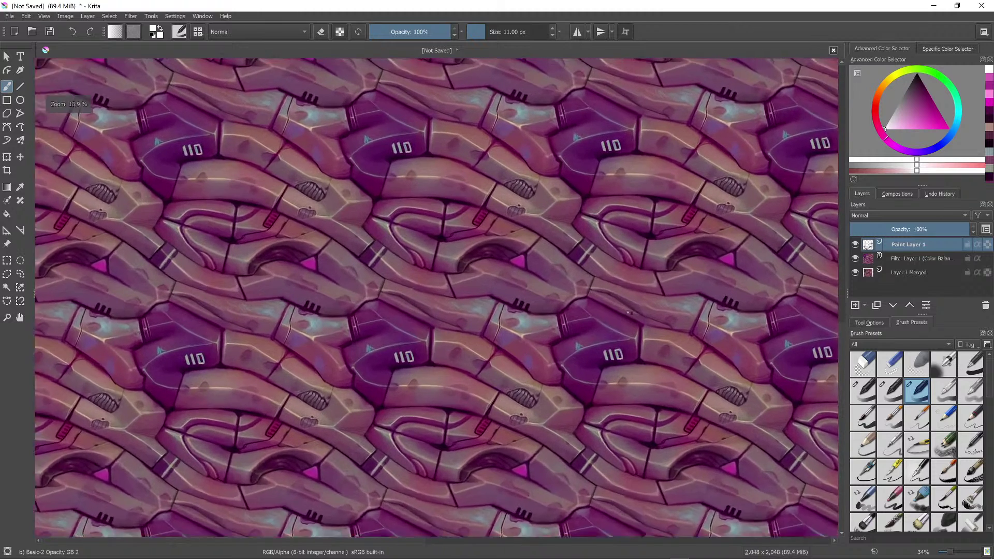
drag(483, 512, 506, 457)
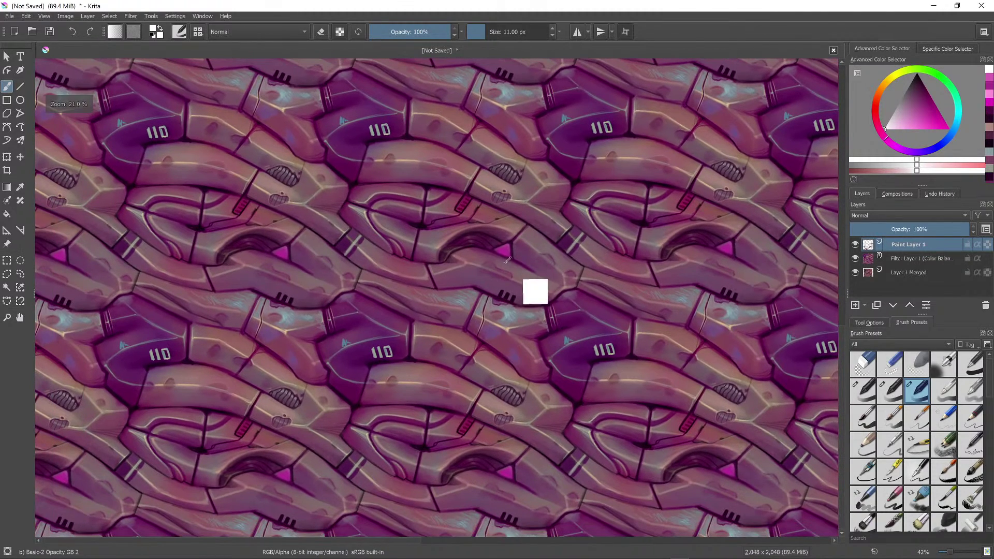
ctrl+click(504, 240)
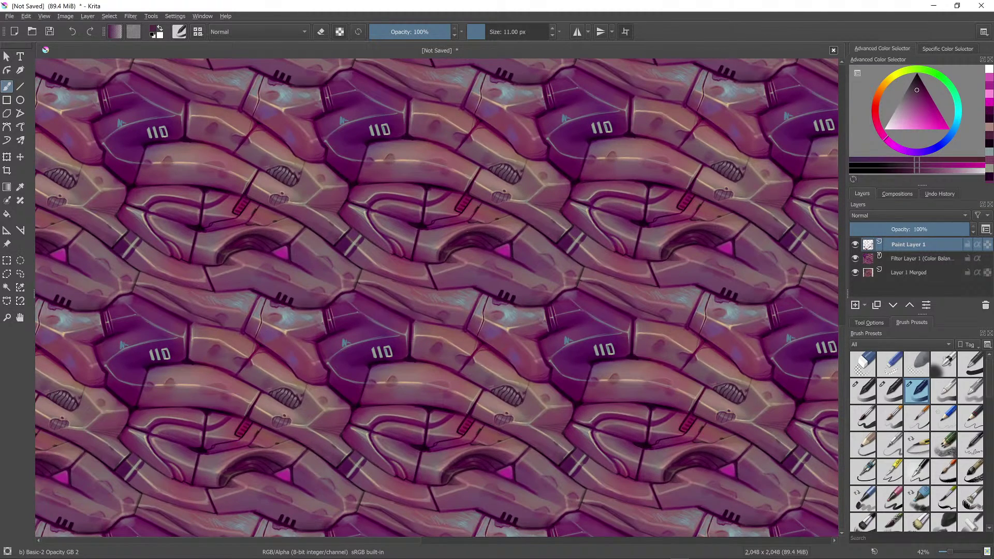
scroll(552, 330, up, 4)
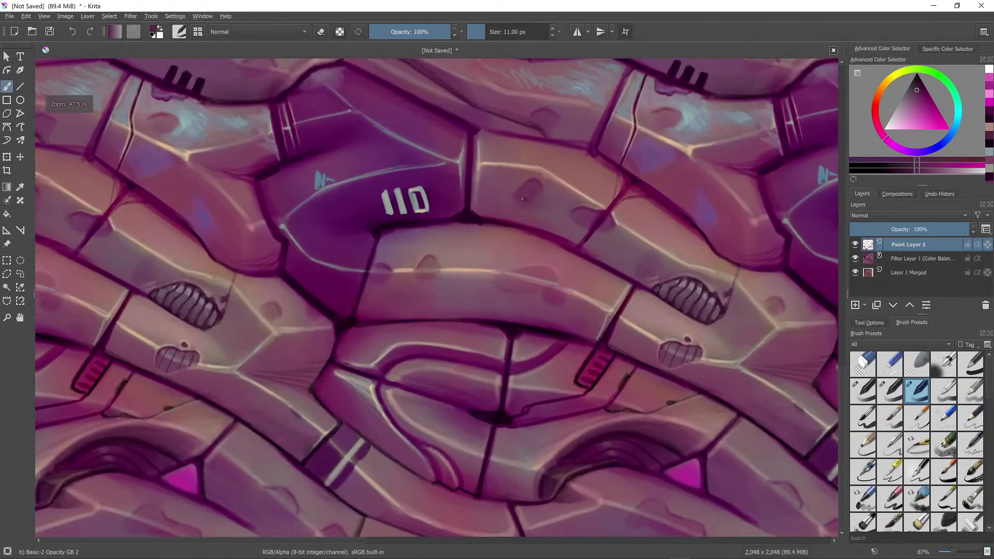
key(w)
scroll(670, 333, down, 2)
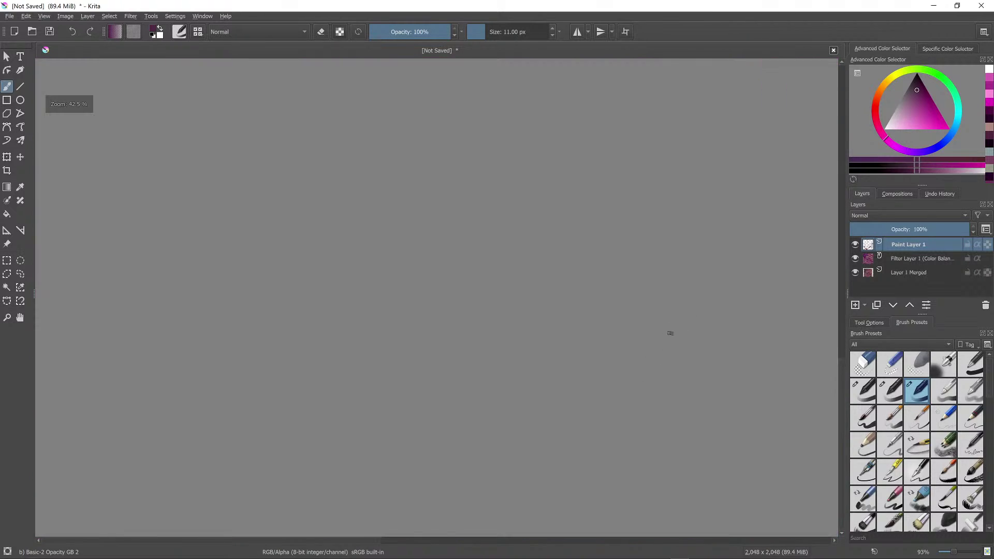
drag(670, 333, 736, 236)
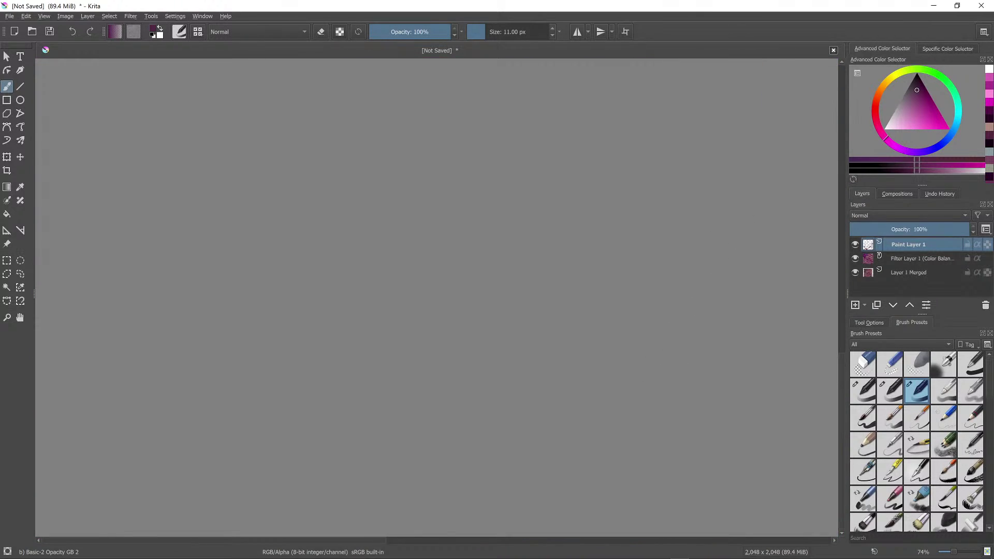
scroll(436, 297, up, 4)
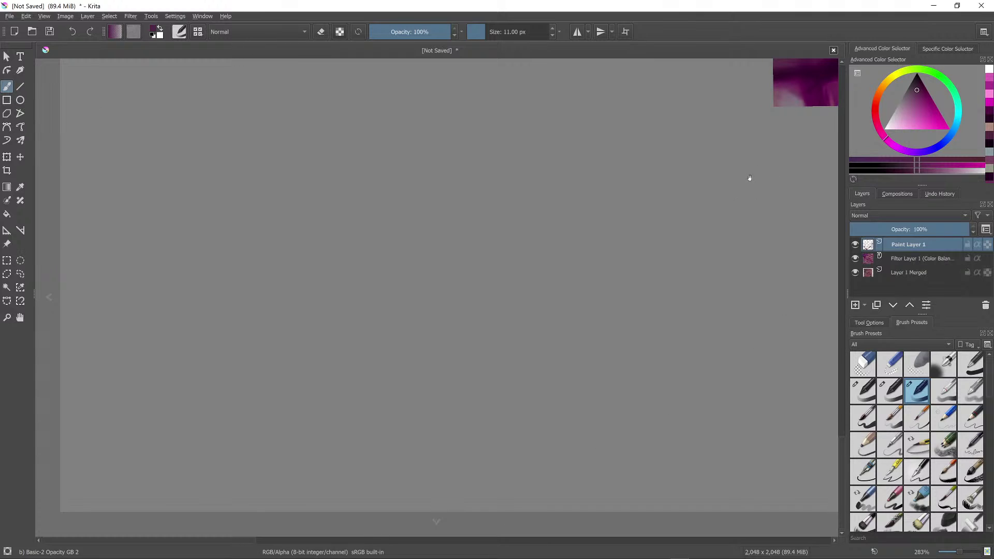
scroll(801, 206, down, 1)
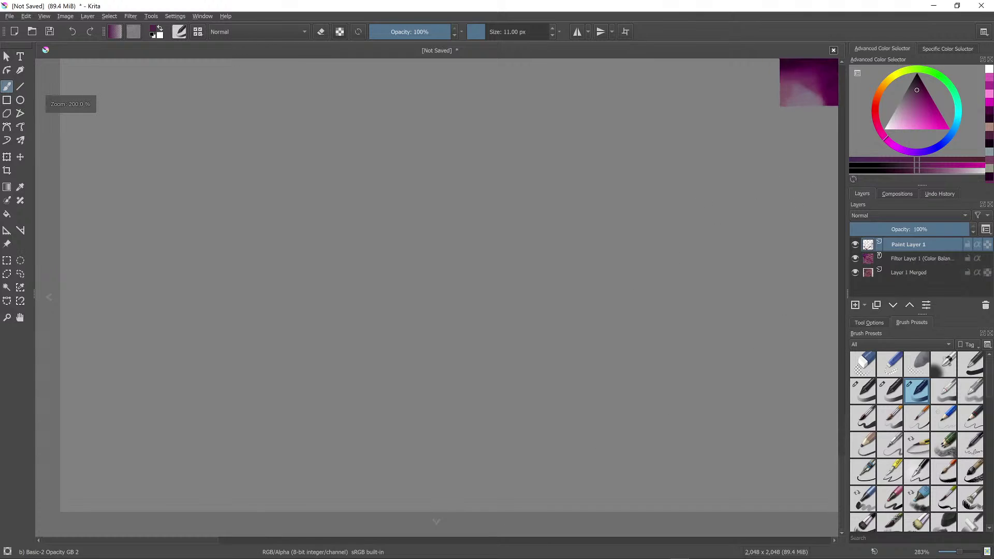
scroll(801, 206, up, 3)
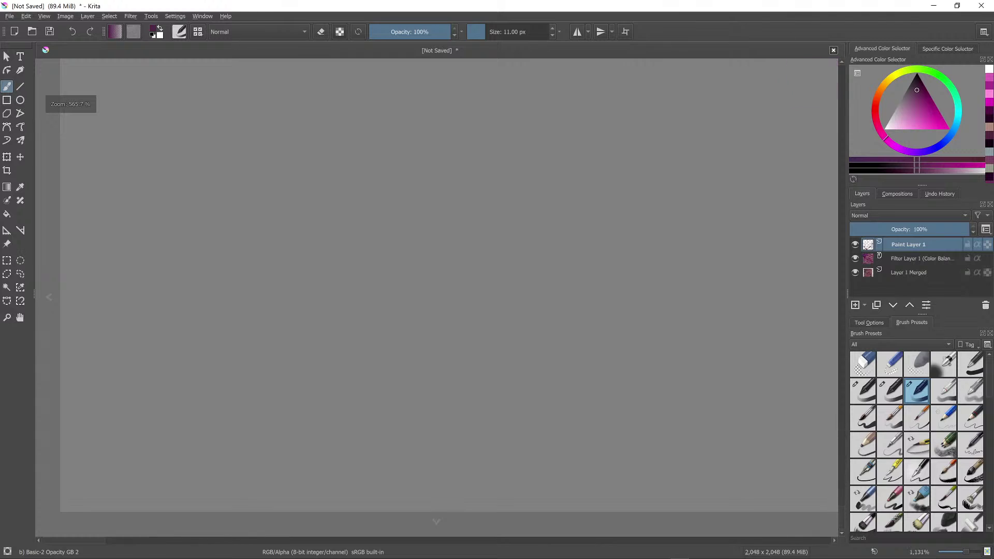
scroll(801, 207, down, 12)
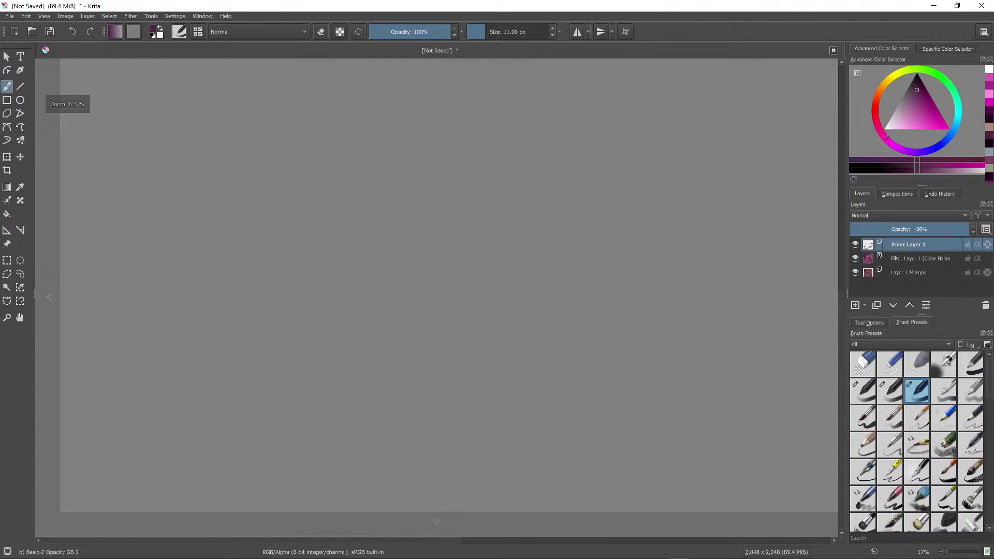
drag(631, 259, 477, 318)
scroll(637, 106, up, 2)
scroll(637, 107, down, 2)
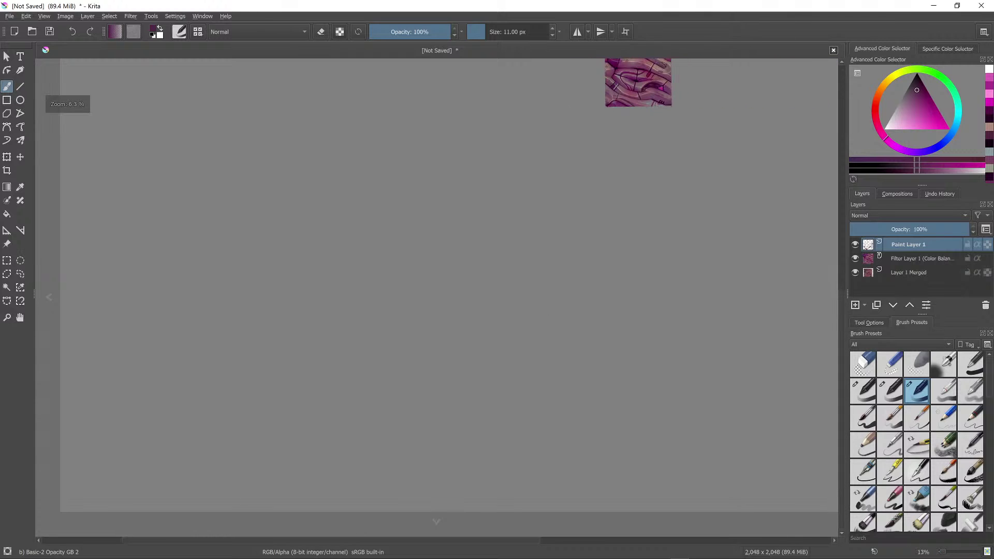
drag(647, 207, 603, 206)
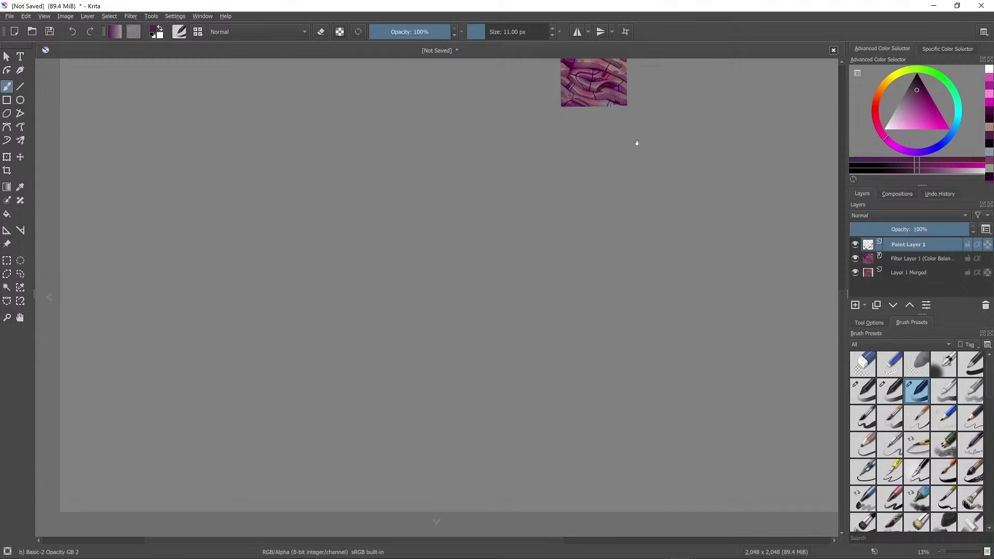
scroll(559, 221, up, 2)
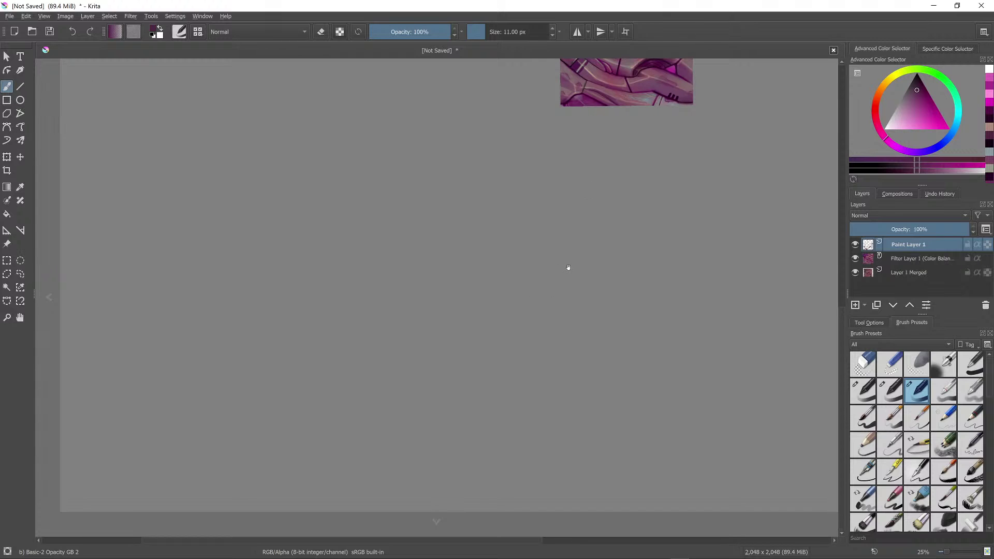
scroll(601, 231, down, 2)
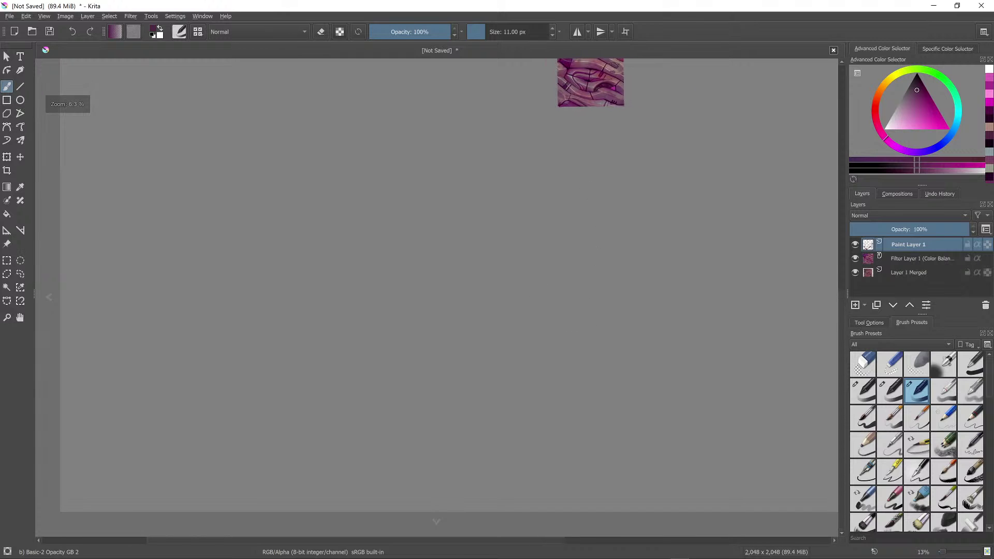
key(w)
drag(649, 205, 647, 241)
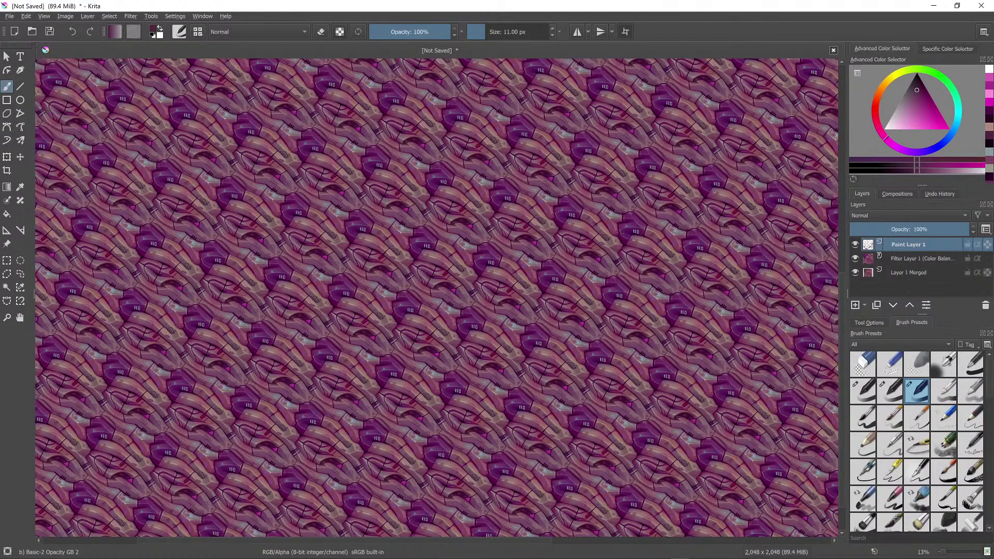
Step: Turn off wrap-around mode to work on the single tile and dismiss the printer pop-up
key(w)
drag(652, 173, 577, 323)
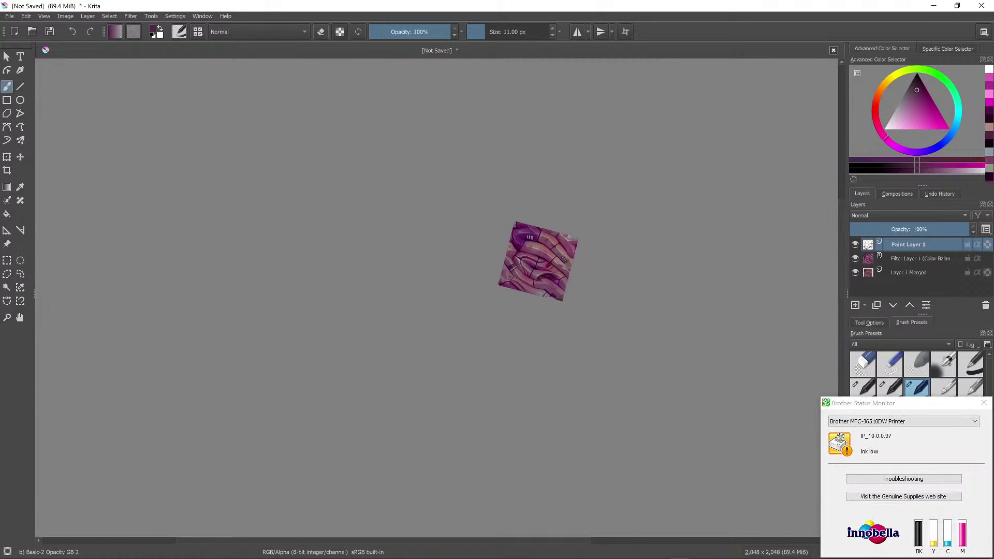
click(984, 403)
drag(645, 295, 659, 223)
drag(486, 177, 519, 135)
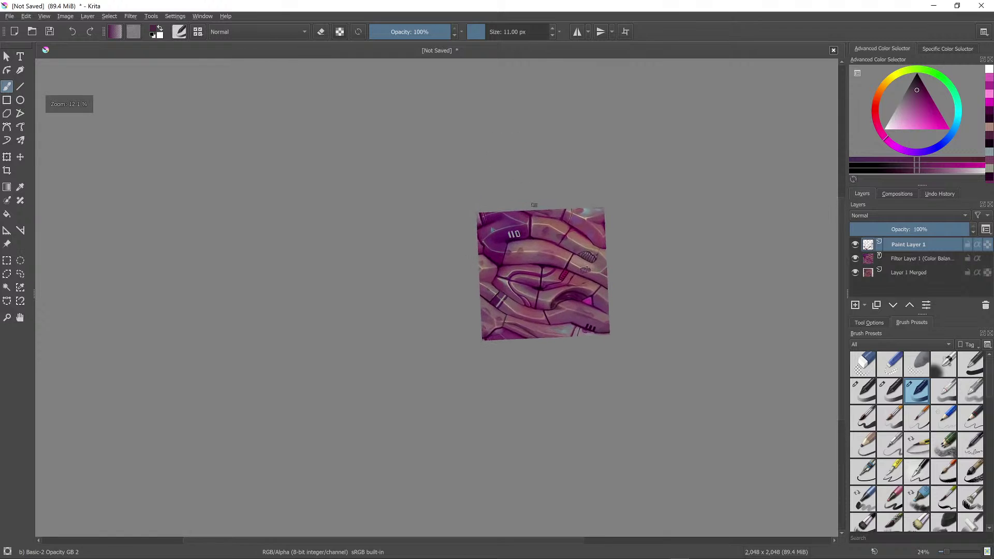
drag(535, 205, 564, 154)
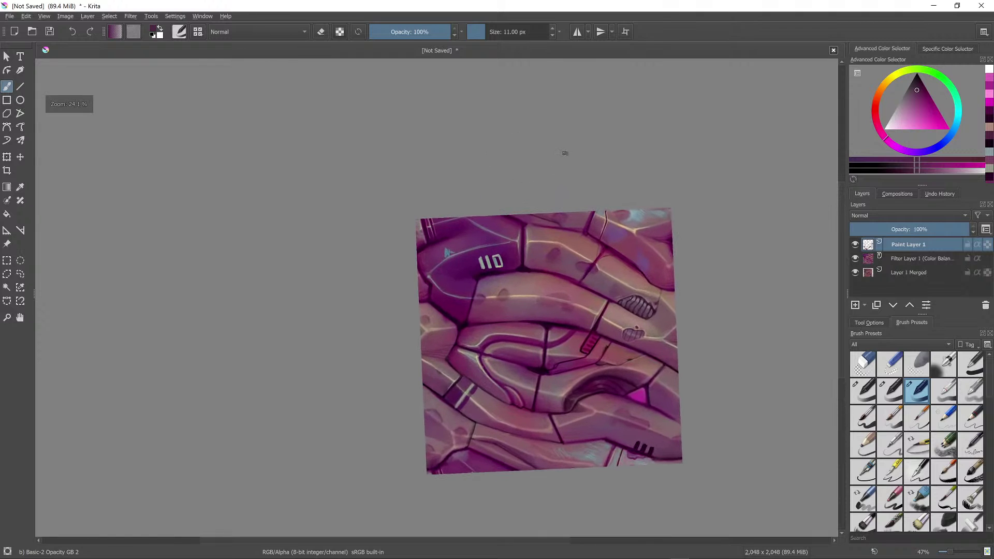
Step: Sample muted blue from the small mark on the dark purple panel and paint a blue patch around it with a 30 px brush
ctrl+click(449, 249)
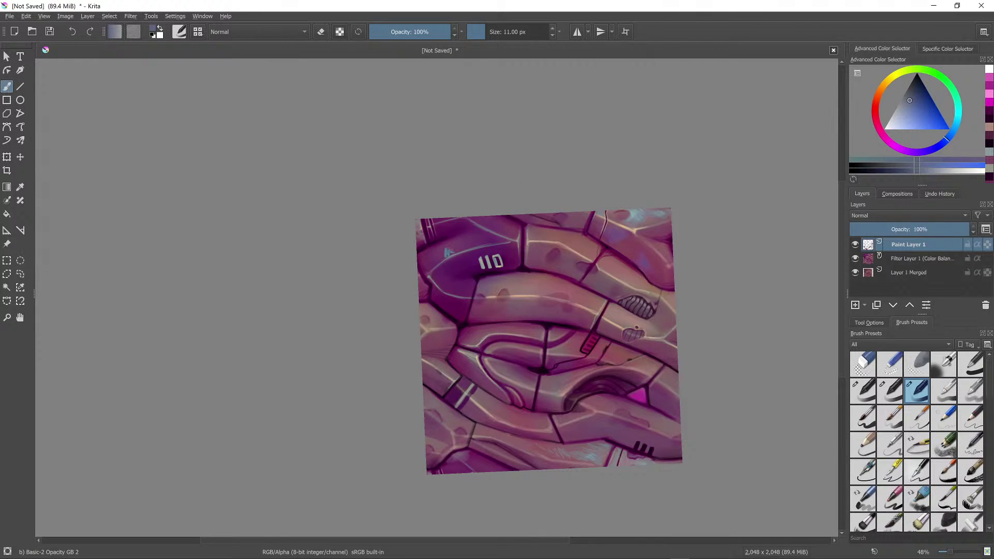
drag(452, 249, 448, 256)
ctrl+click(449, 253)
key(bracketleft)
key(bracketleft)
key(bracketleft)
key(bracketleft)
key(bracketleft)
key(bracketleft)
key(bracketleft)
key(bracketleft)
key(bracketleft)
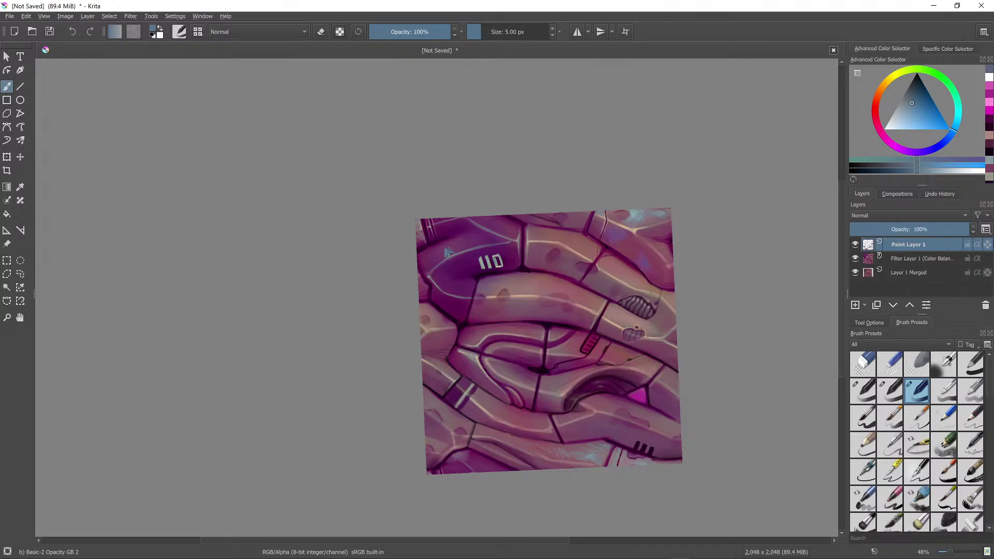
key(bracketright)
key(bracketright)
key(bracketright)
key(bracketright)
key(bracketright)
key(bracketright)
key(bracketright)
key(bracketright)
drag(459, 249, 462, 244)
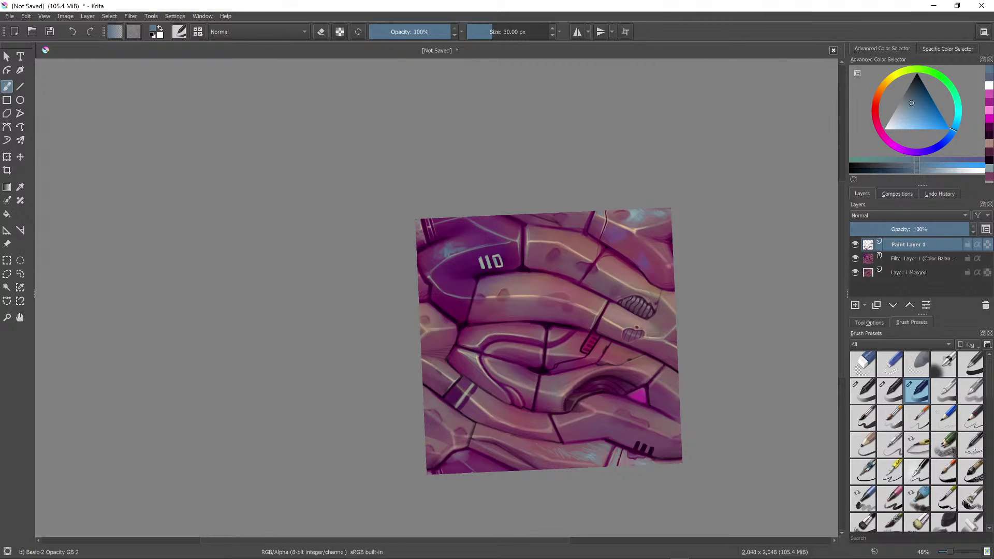
Step: Chip away parts of the white 110 marking with sampled dark purple at 12 px to make it look worn
ctrl+click(533, 293)
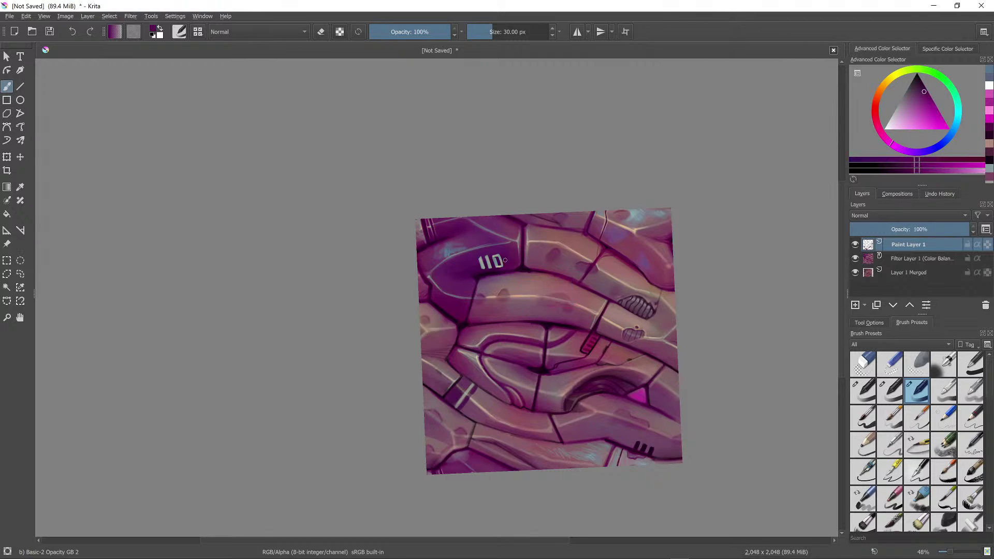
key(bracketleft)
key(bracketleft)
key(bracketleft)
key(bracketleft)
key(bracketleft)
key(bracketleft)
key(bracketleft)
key(bracketleft)
key(bracketleft)
key(bracketleft)
key(bracketleft)
key(bracketright)
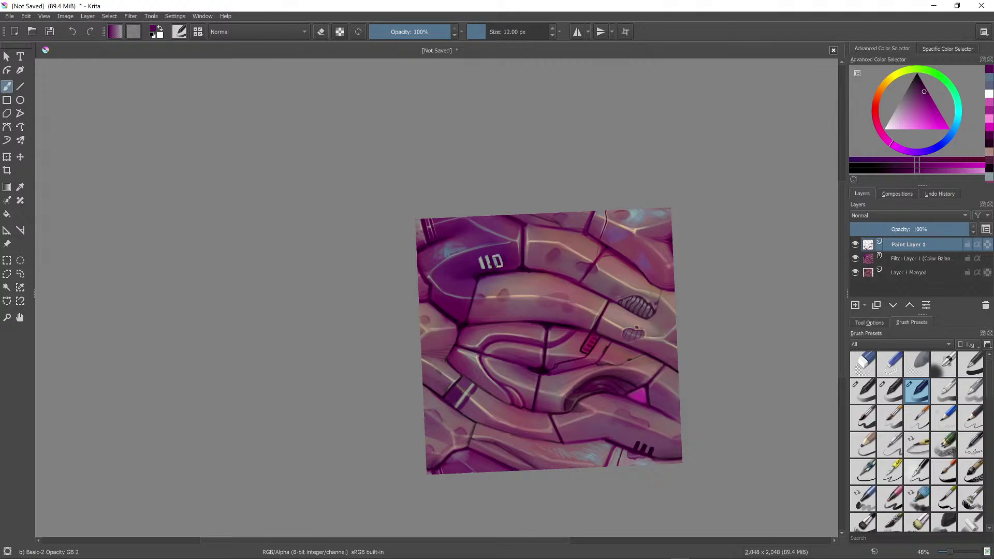
ctrl+click(479, 263)
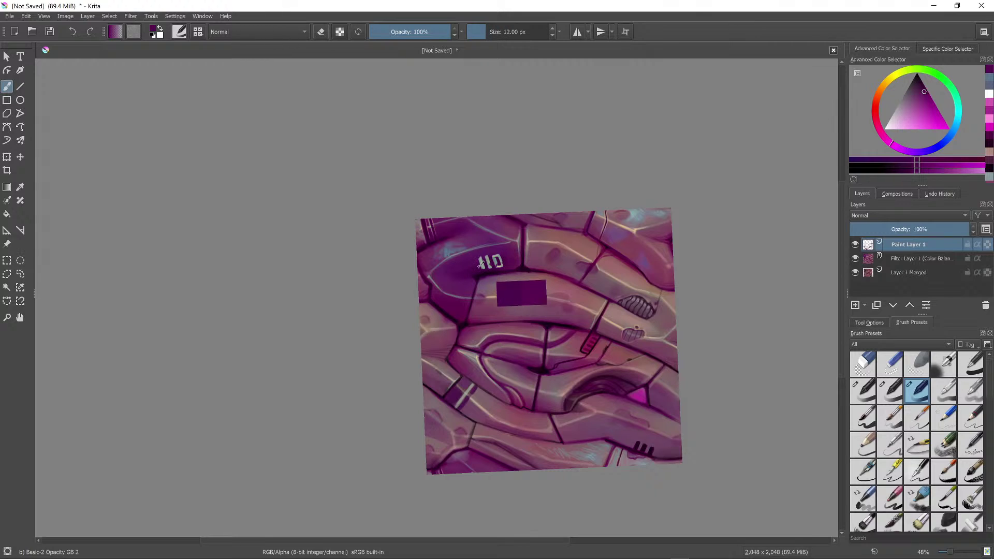
click(481, 263)
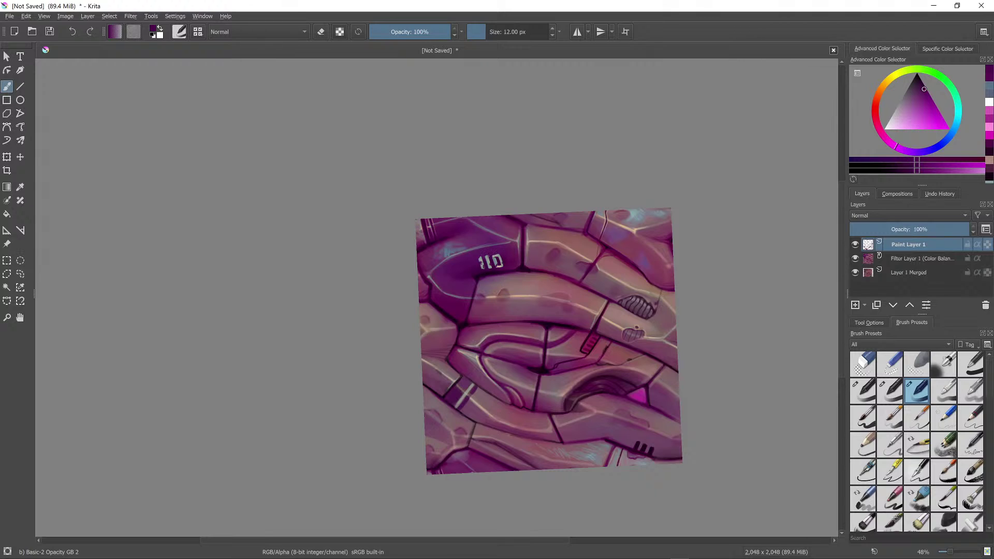
ctrl+click(487, 258)
click(487, 258)
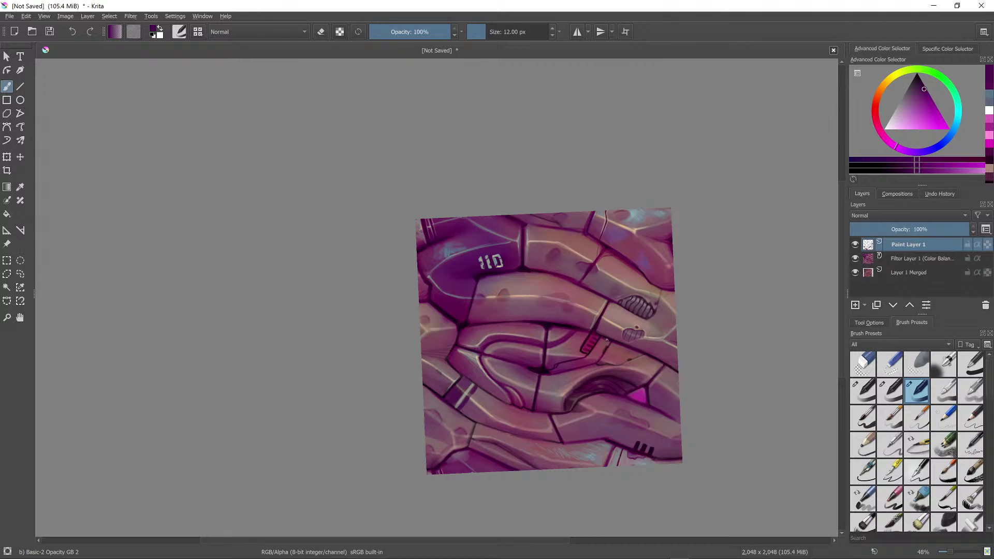
Step: Paint a sampled pale yellow highlight around the outer edge of the small red vent at 12 px
scroll(607, 340, up, 4)
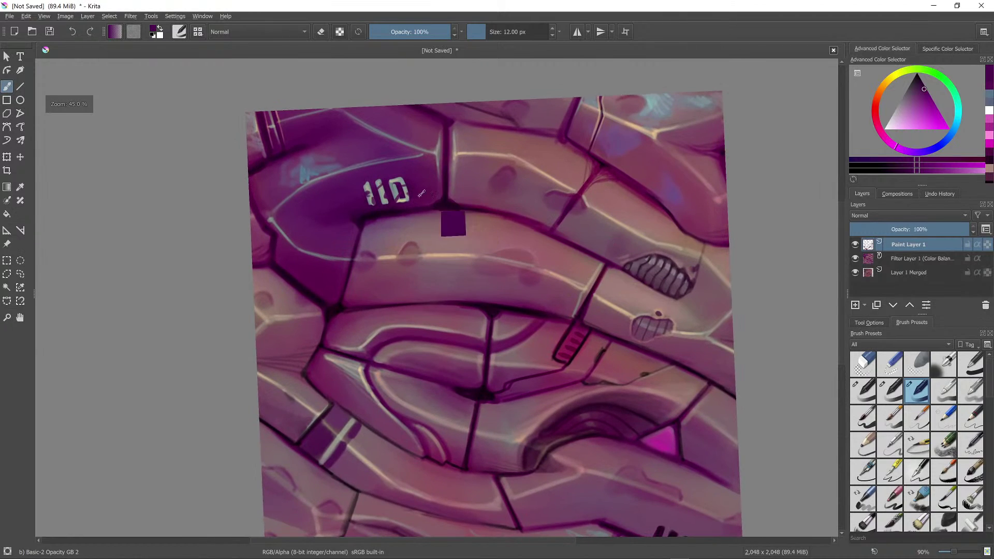
ctrl+click(492, 207)
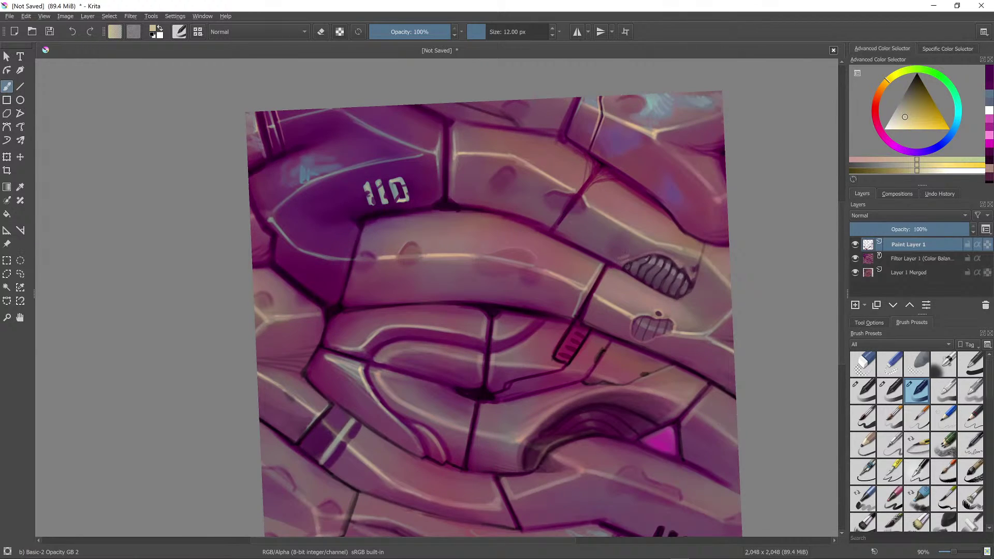
mouse_move(567, 326)
mouse_down()
mouse_move(547, 364)
mouse_move(564, 365)
mouse_up()
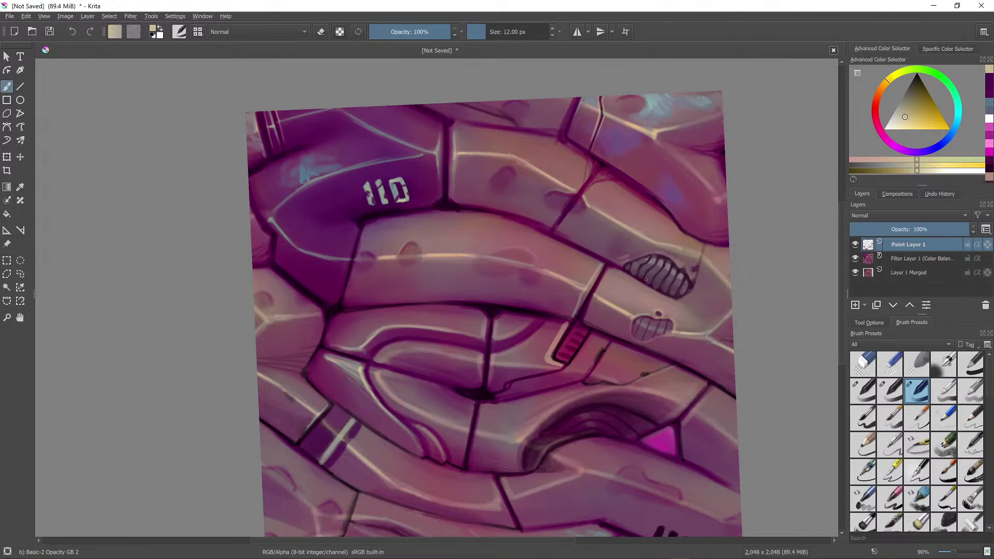
Step: Paint the dark slats of the small red vent in black and touch it up with crimson sampled from it
drag(917, 92, 916, 72)
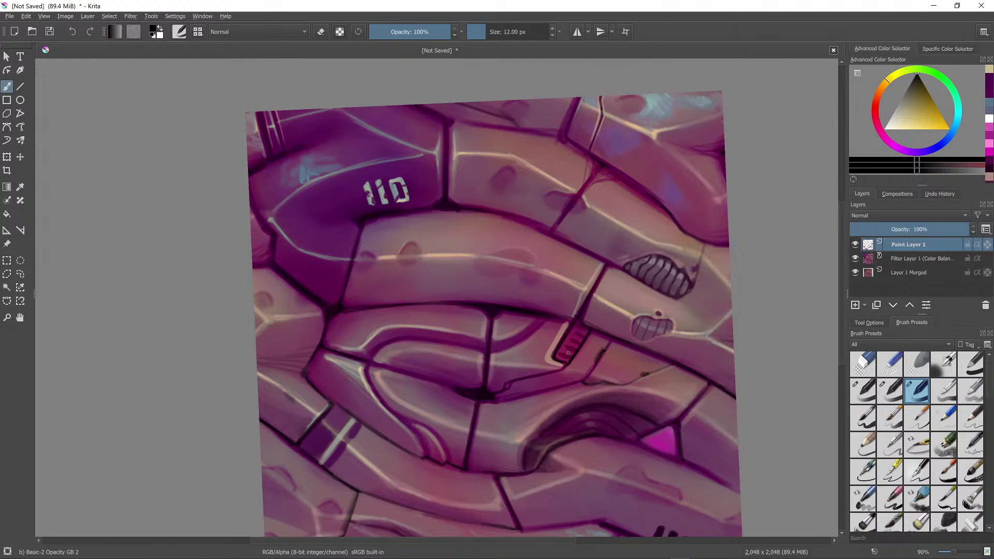
drag(566, 357, 570, 348)
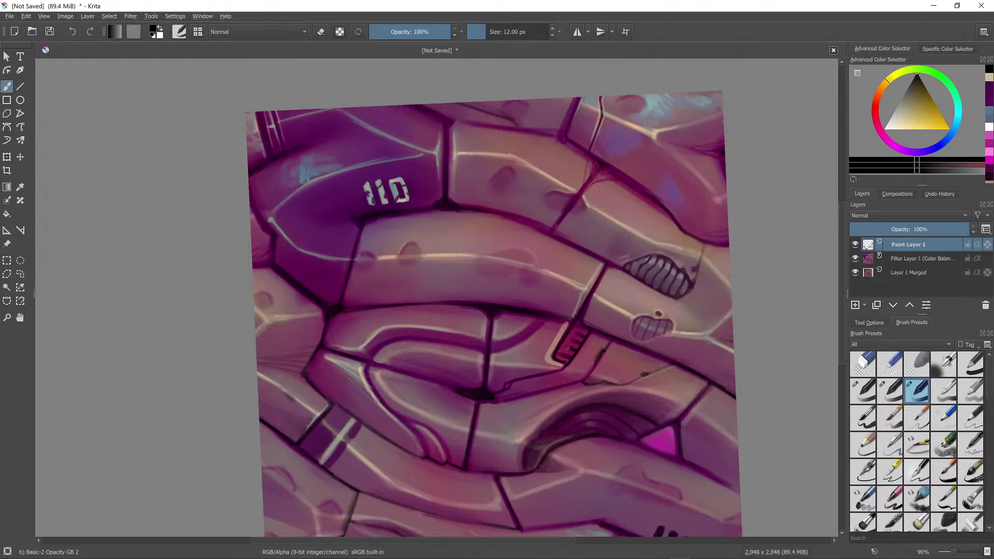
ctrl+click(567, 343)
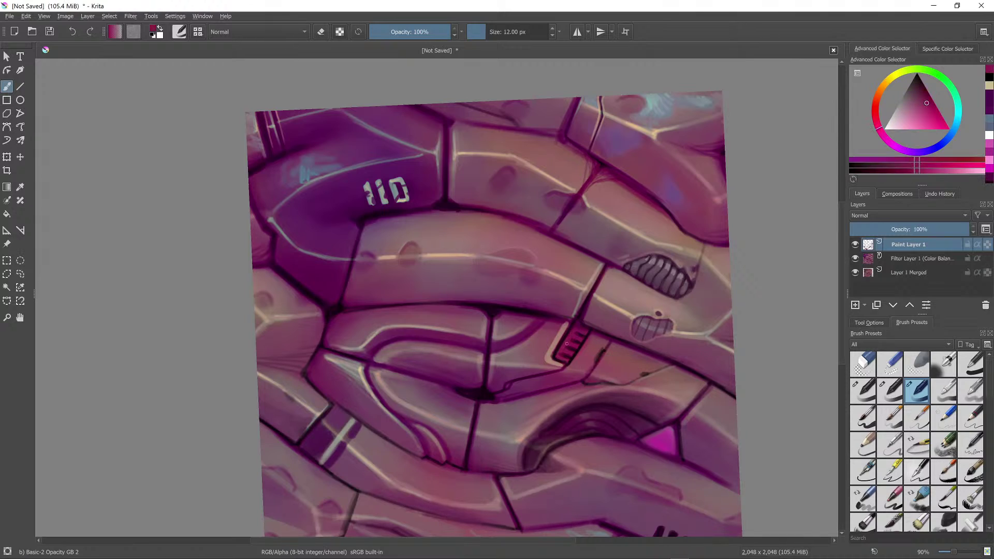
Step: Touch up the dark seam above the small red vent with dark purples sampled around it at 12 px
ctrl+click(576, 323)
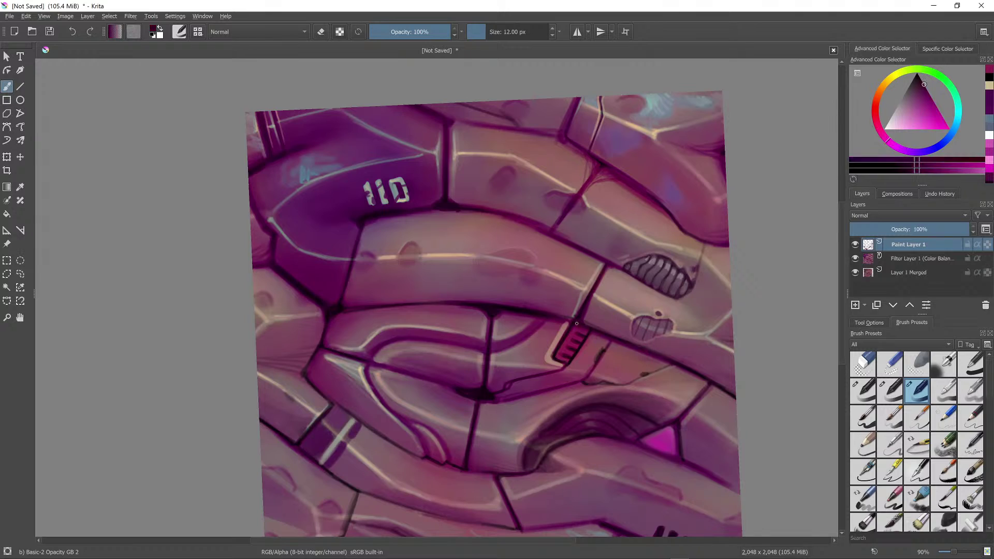
drag(578, 317, 571, 320)
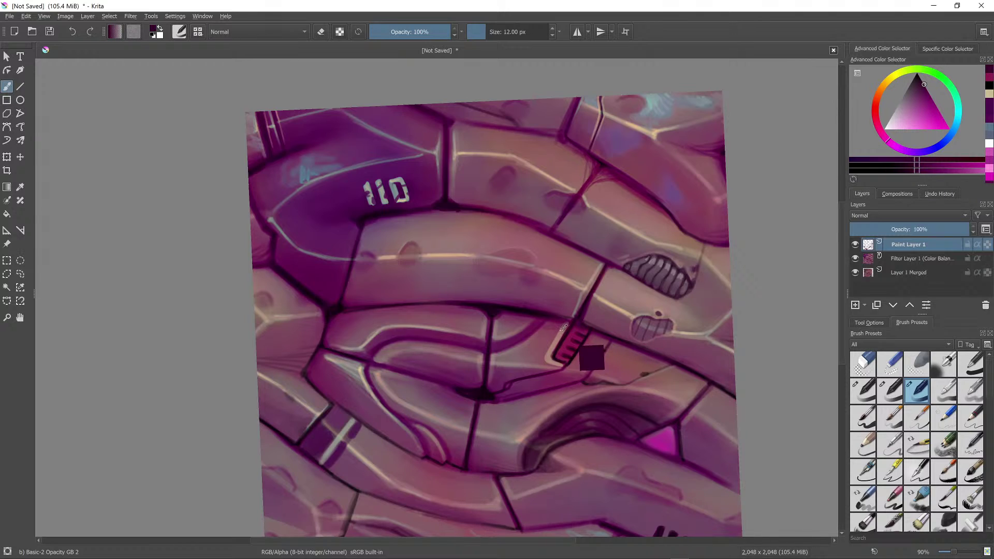
ctrl+click(565, 326)
drag(565, 327, 569, 324)
ctrl+click(577, 324)
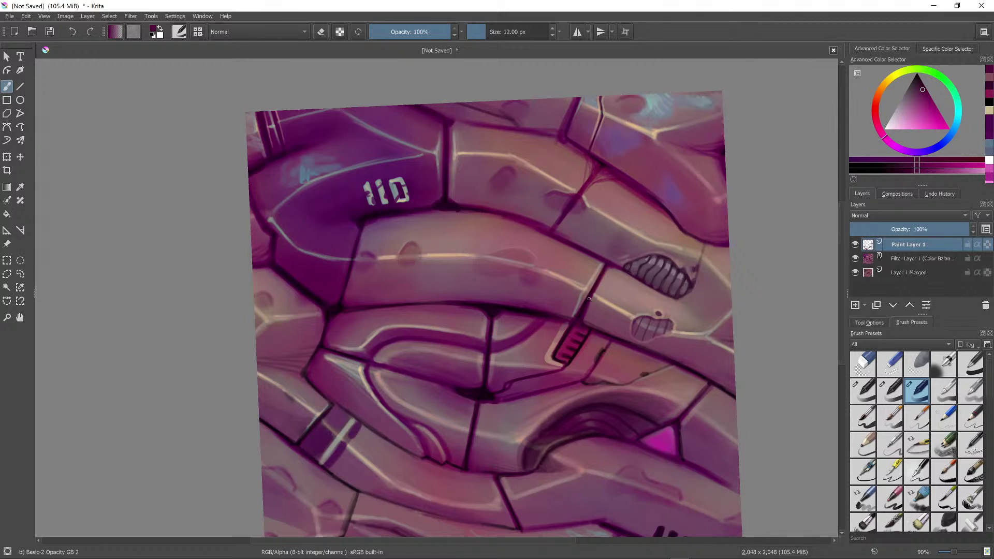
ctrl+click(549, 311)
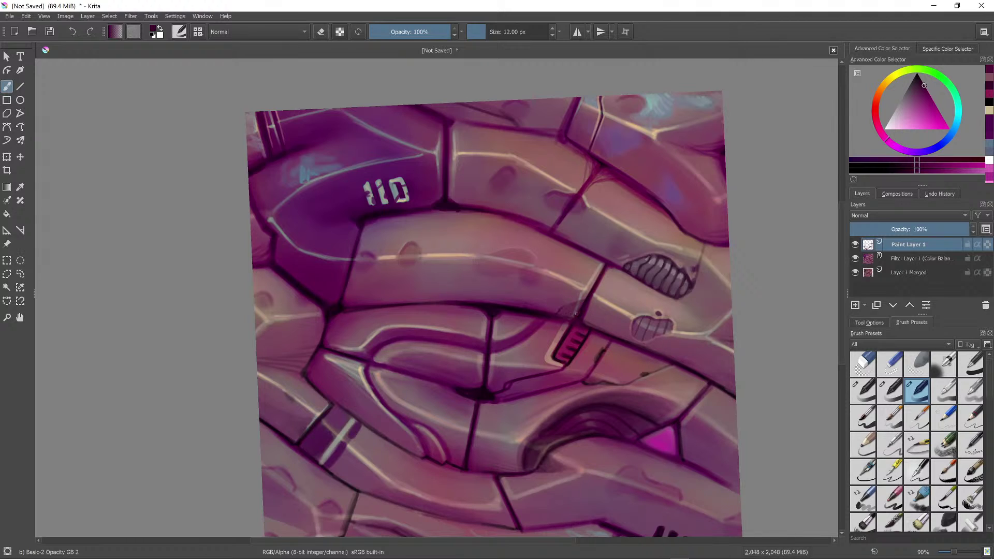
Step: Sample muted grey-mauve from the large grille and paint a chipped patch at the tube corner above the red vent at 22 px
ctrl+click(645, 265)
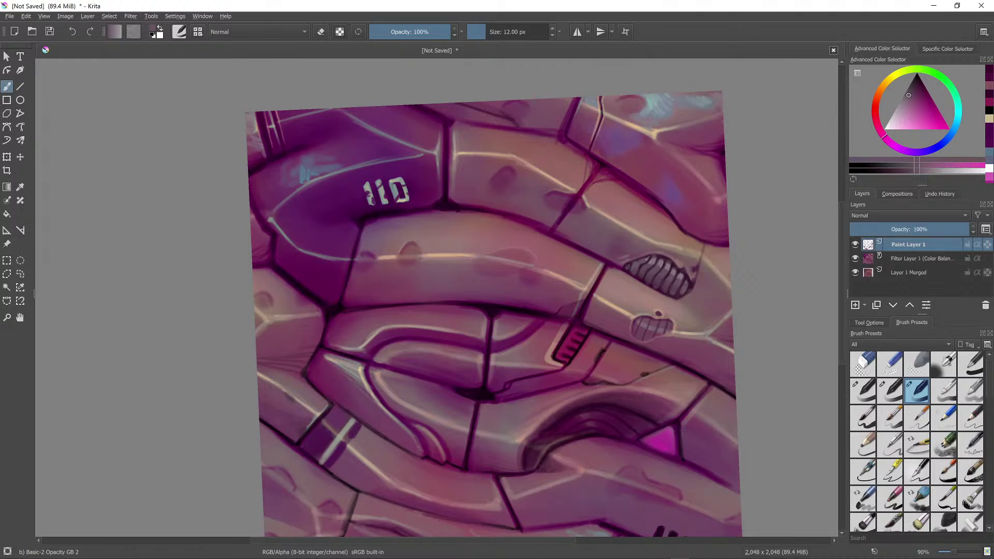
shift+drag(567, 312, 569, 311)
drag(566, 311, 572, 309)
mouse_move(562, 315)
mouse_down()
mouse_move(607, 322)
mouse_move(586, 347)
mouse_up()
Step: Sample peach from the tube and paint a thin light edge around the grey chipped patch at 8 px
scroll(586, 348, up, 4)
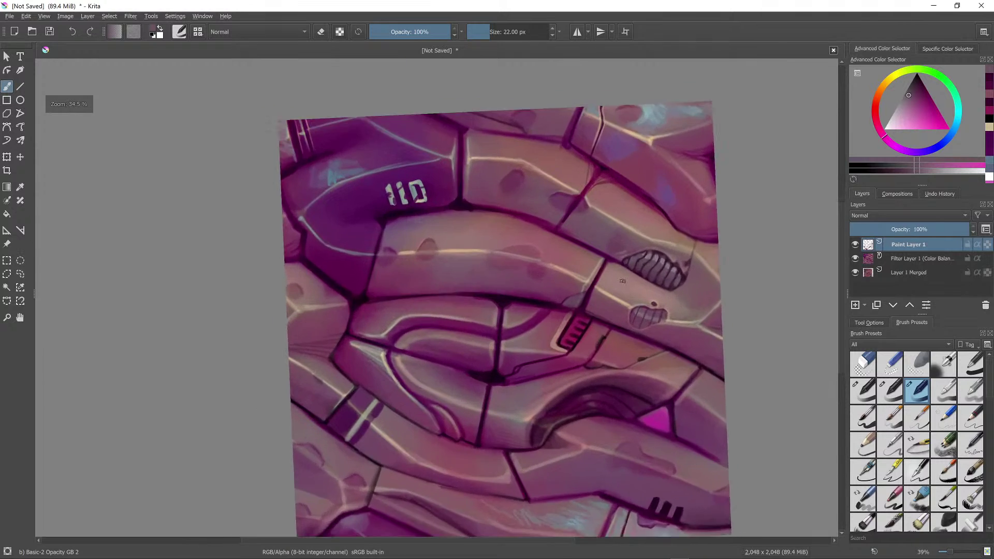
ctrl+click(587, 277)
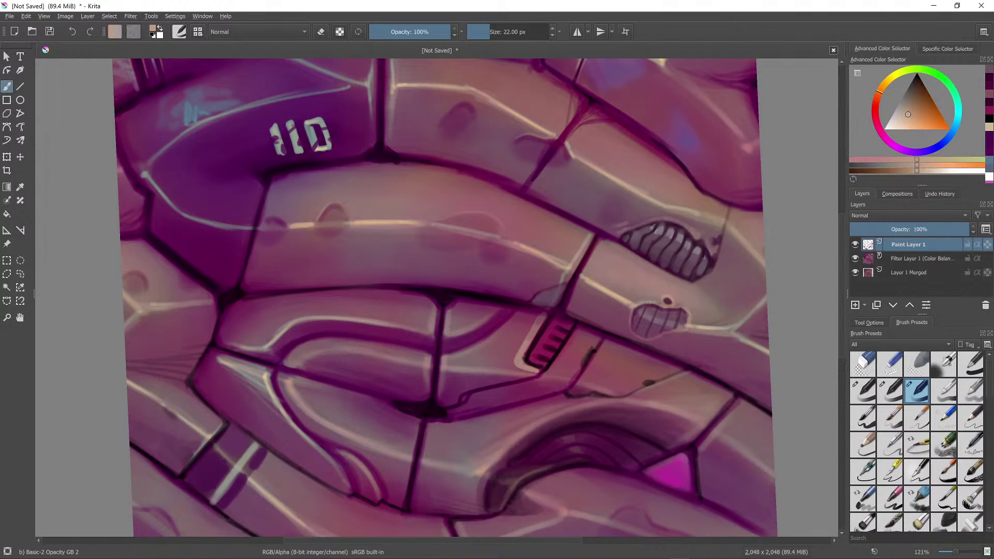
key(bracketleft)
key(bracketleft)
key(bracketleft)
key(bracketleft)
key(bracketleft)
key(bracketleft)
key(bracketleft)
key(bracketleft)
key(bracketleft)
key(bracketleft)
key(bracketleft)
click(535, 293)
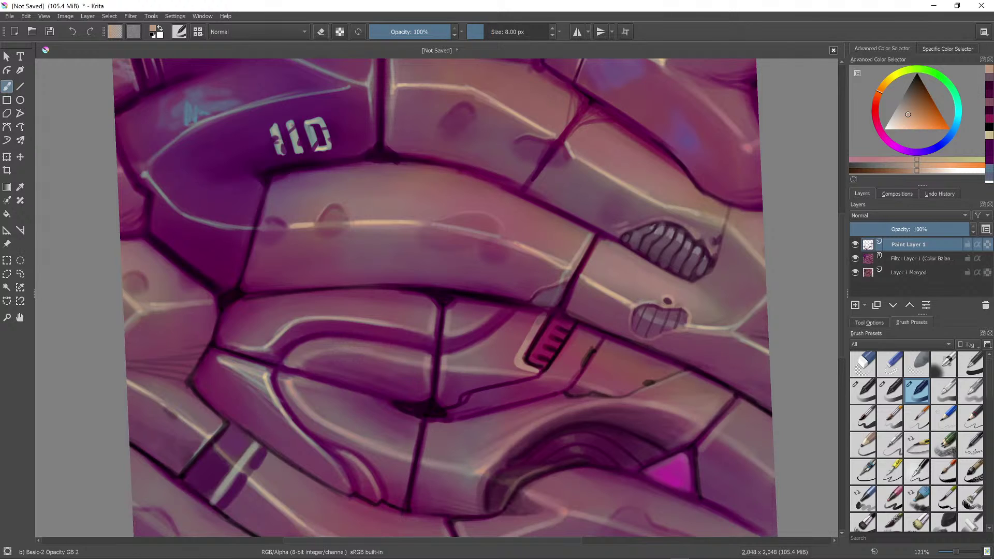
Step: Shade and blend the edges of the chipped patch with sampled dark purple, peach and mauve tones at 18 px
ctrl+click(508, 296)
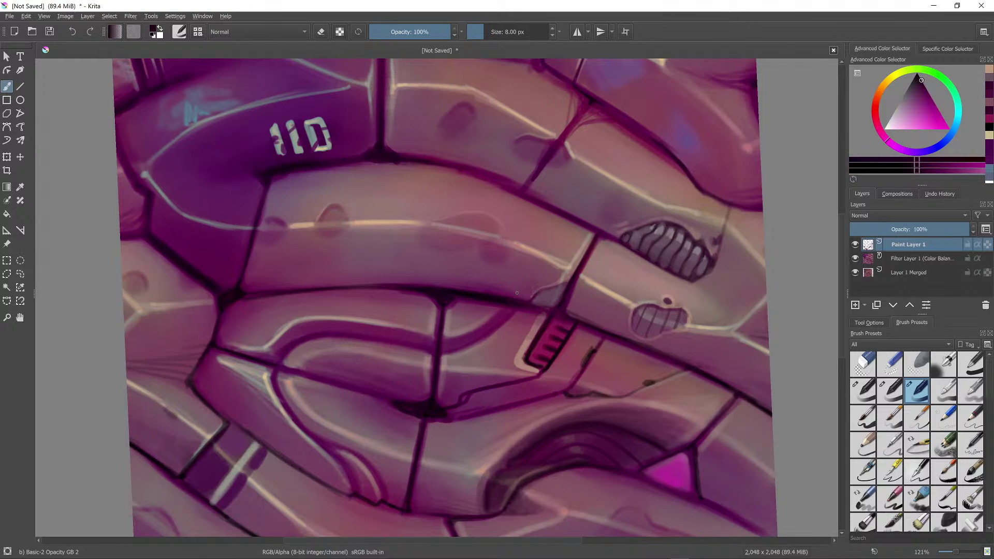
key(bracketright)
click(560, 285)
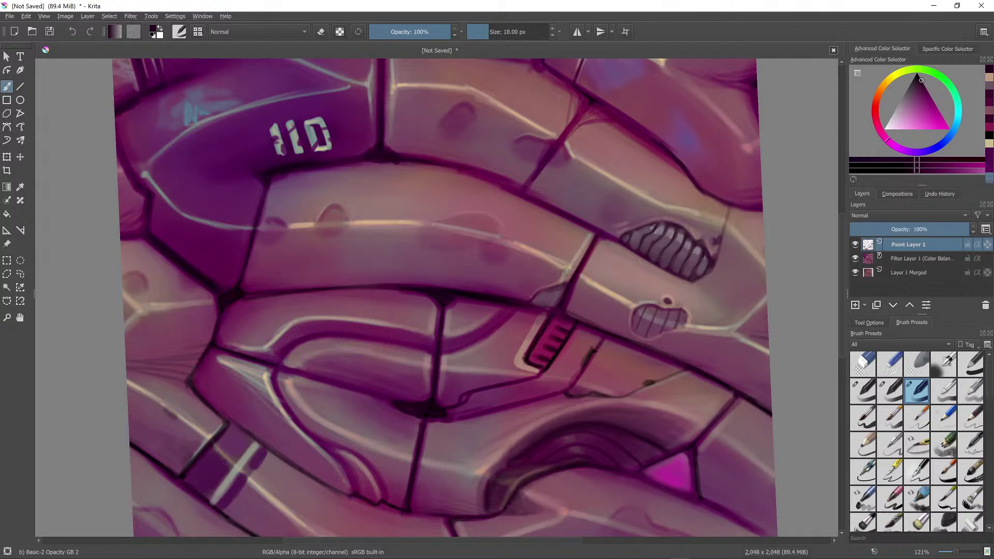
ctrl+click(566, 269)
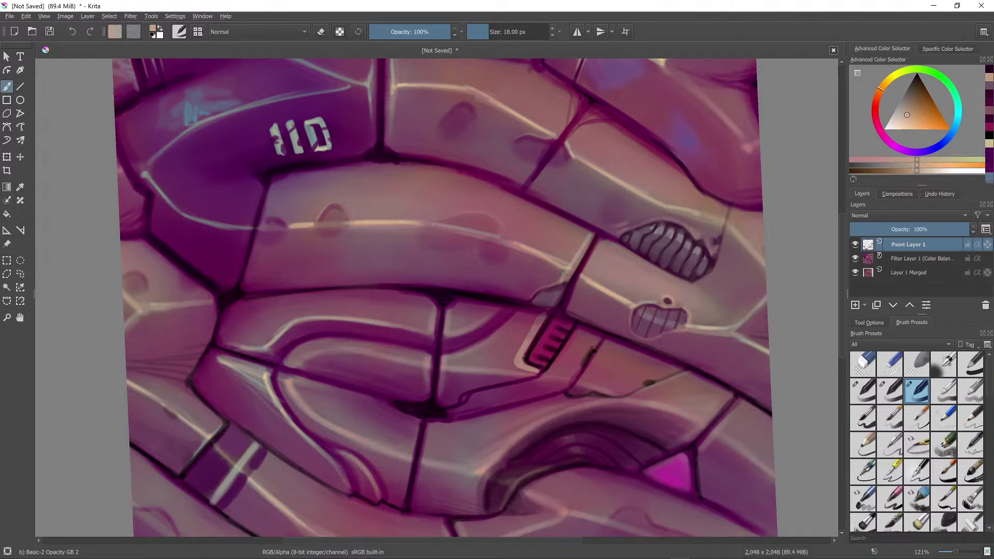
ctrl+click(548, 278)
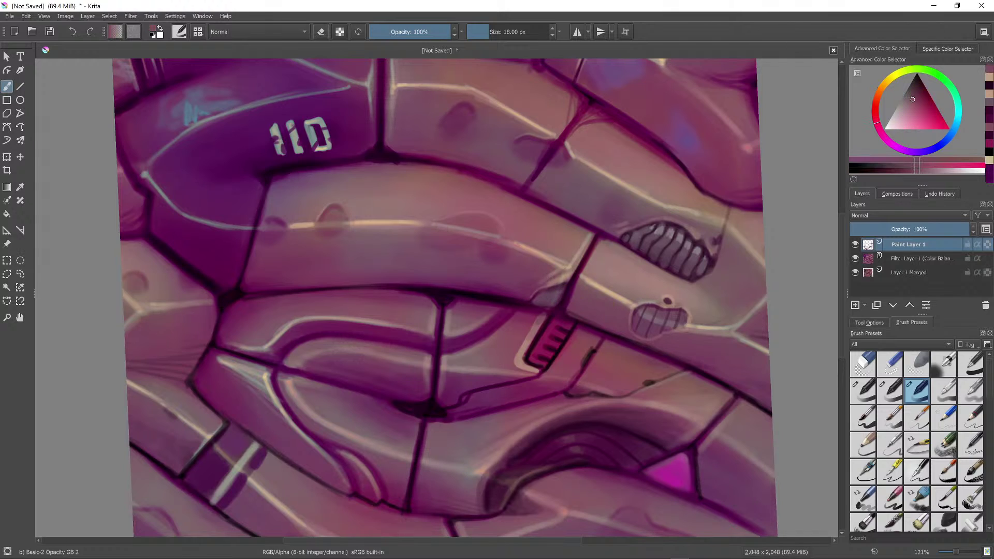
ctrl+click(576, 265)
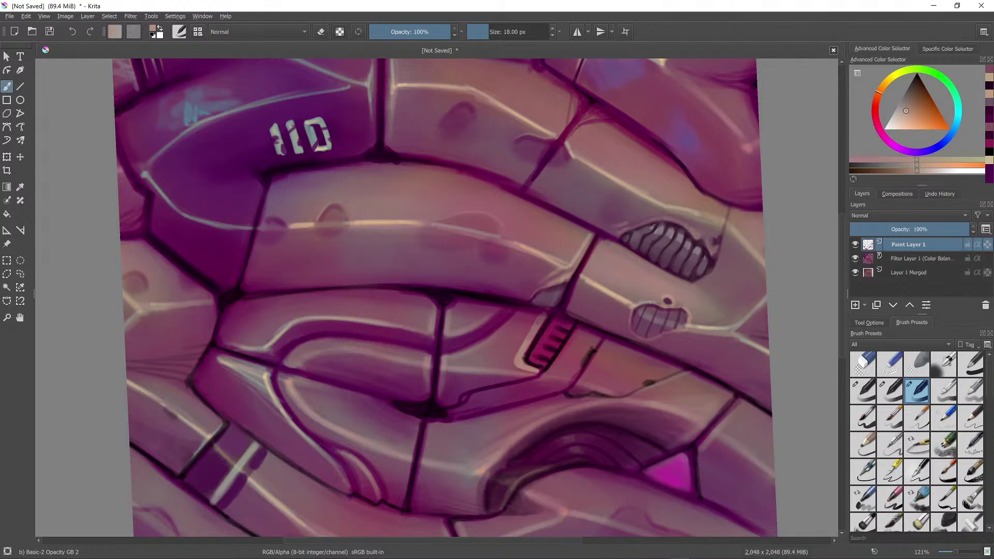
ctrl+click(564, 283)
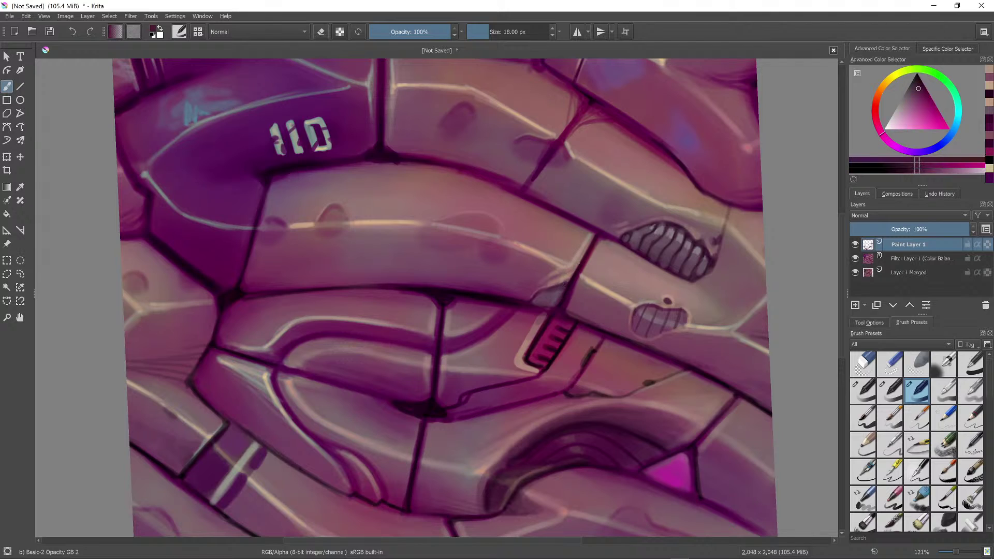
Step: Darken the upper tip of the chipped patch with sampled near-black, and sample its grey-mauve for touch-up at 18 px
ctrl+click(495, 296)
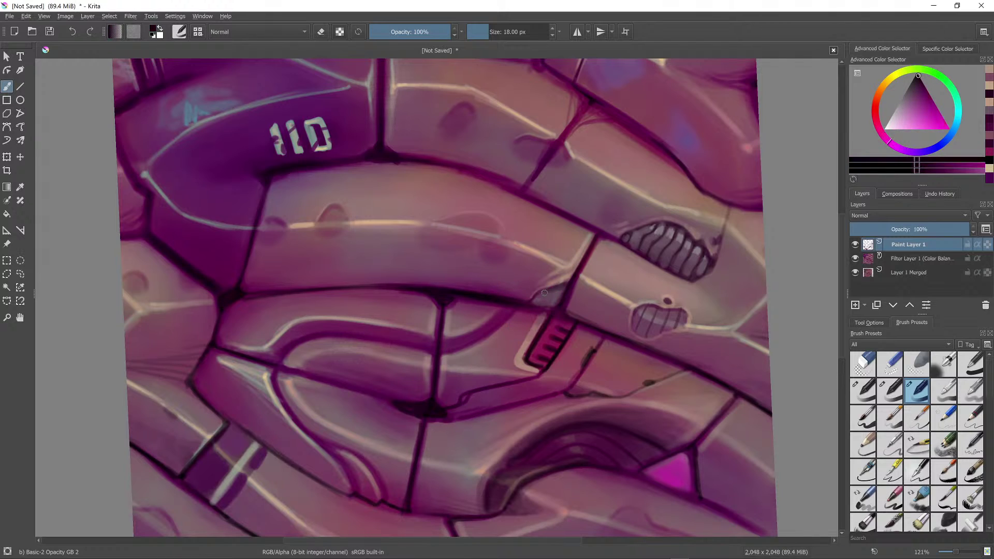
drag(561, 289, 567, 282)
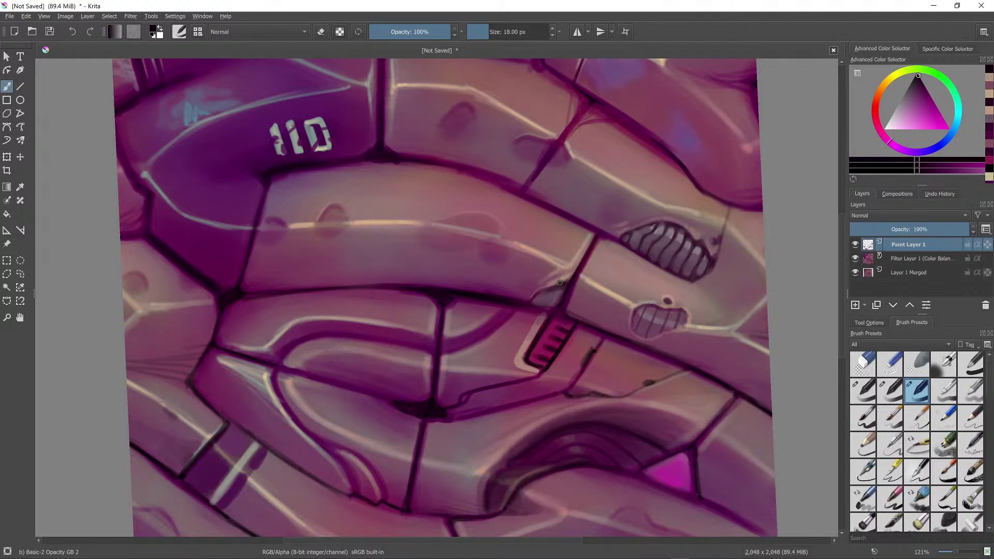
ctrl+click(563, 287)
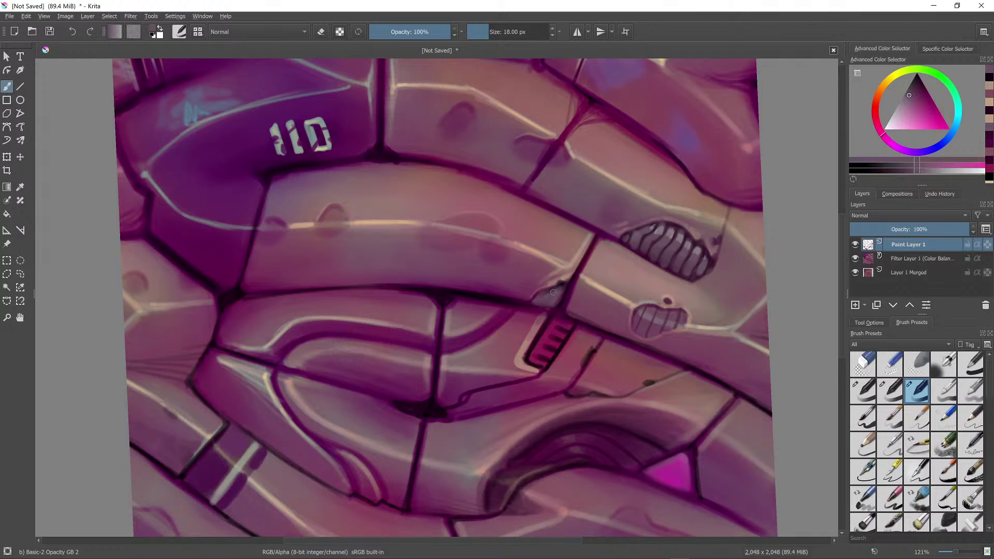
Step: Paint dark crack strokes from the chipped patch up to the tube's corner highlight with sampled dark purple at about 15 px
scroll(599, 327, down, 8)
scroll(600, 327, down, 3)
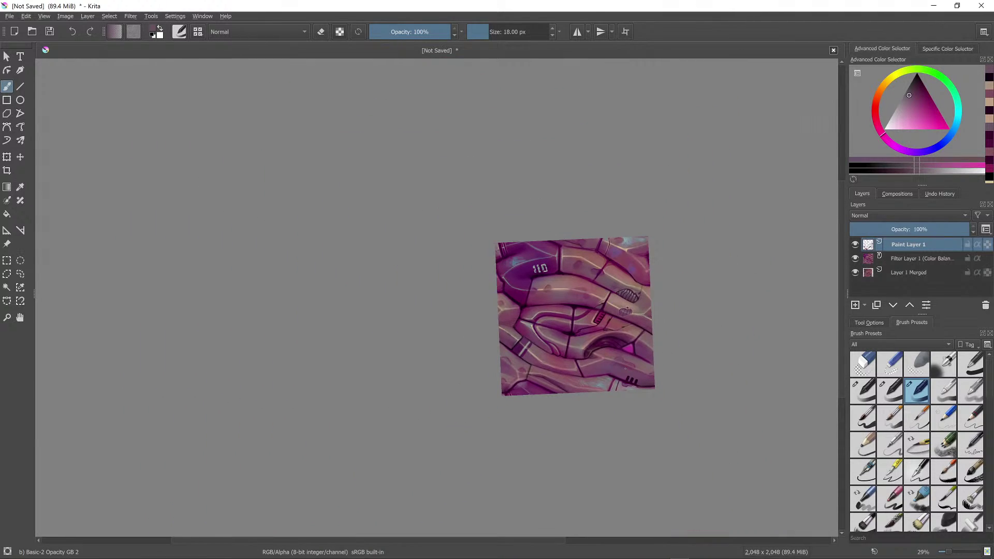
scroll(597, 299, up, 8)
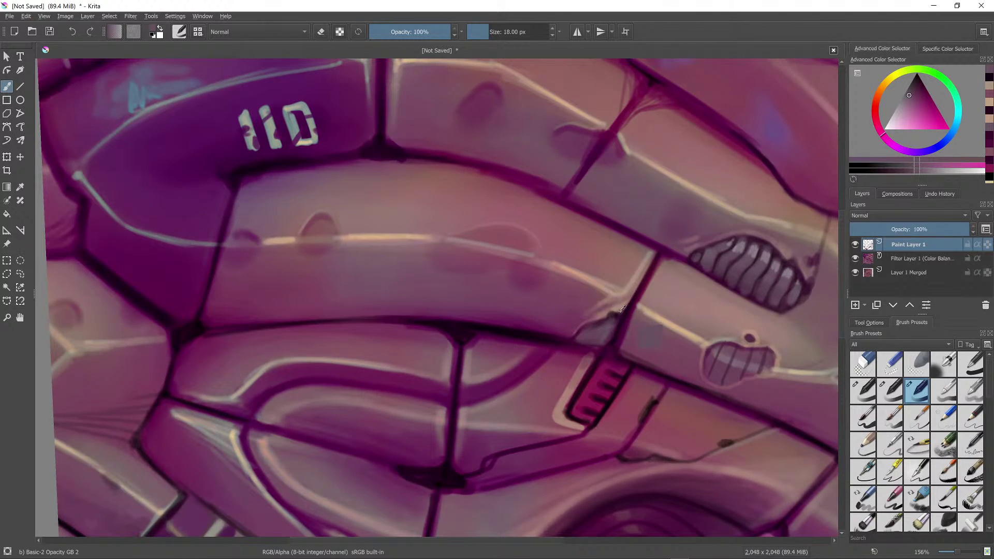
ctrl+click(615, 312)
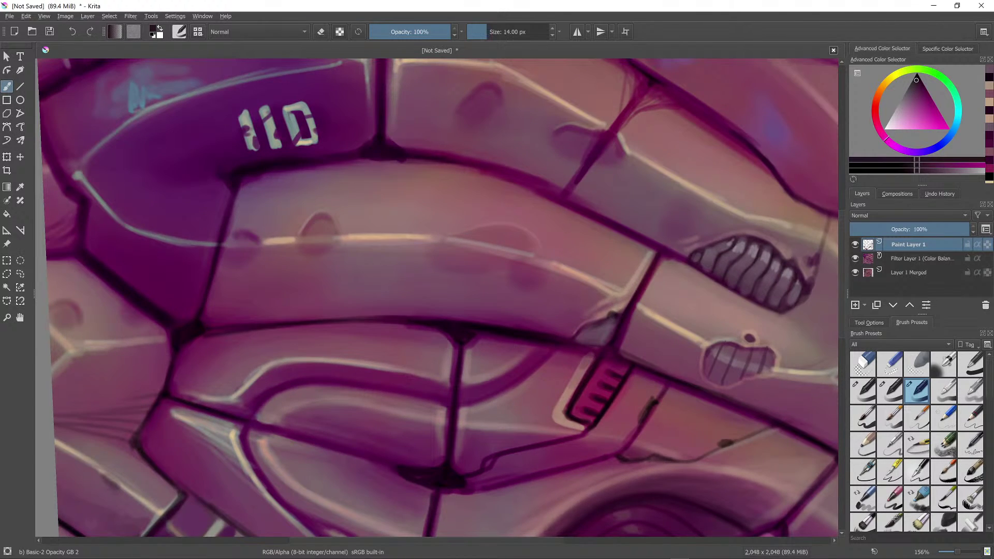
mouse_move(611, 304)
mouse_down()
mouse_move(630, 294)
mouse_move(617, 290)
mouse_up()
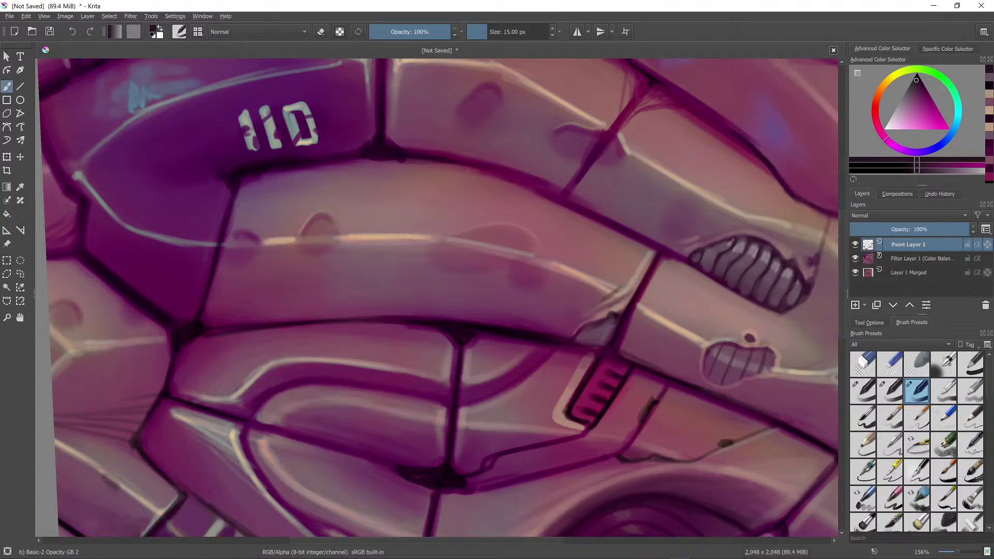
Step: Paint fine scratches across the tube's corner highlight above the chip with sampled peach and muted brown at 15 px
ctrl+click(634, 319)
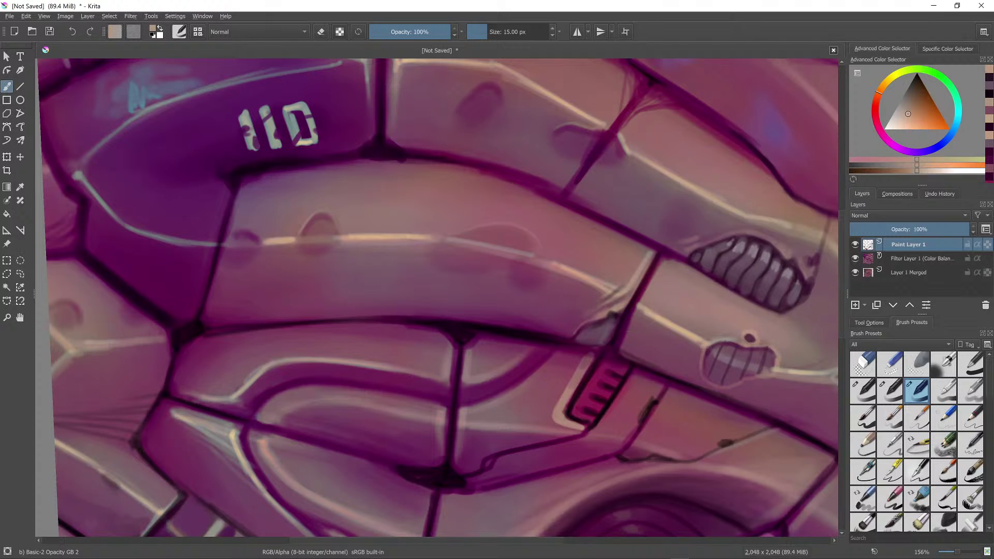
ctrl+click(621, 286)
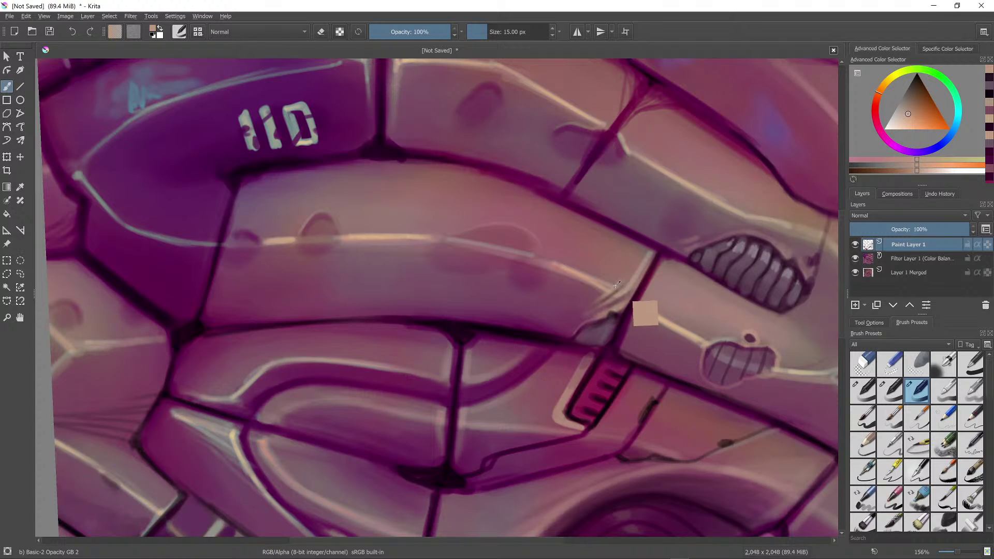
ctrl+click(624, 313)
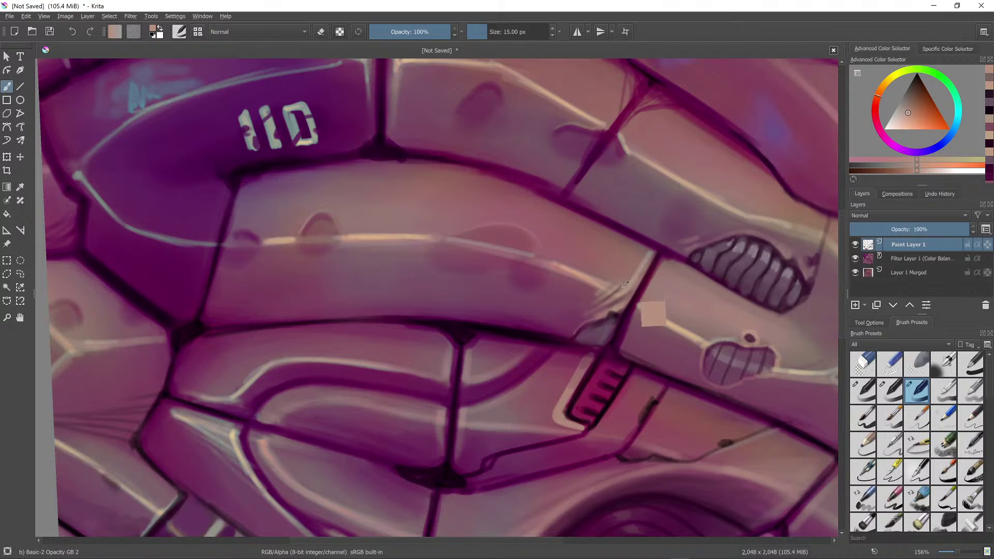
ctrl+click(642, 310)
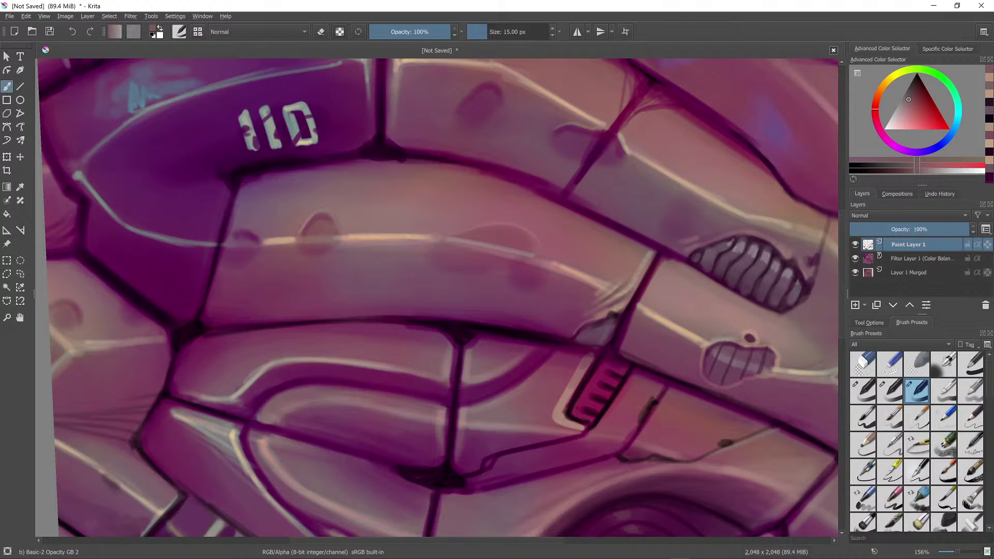
ctrl+click(620, 292)
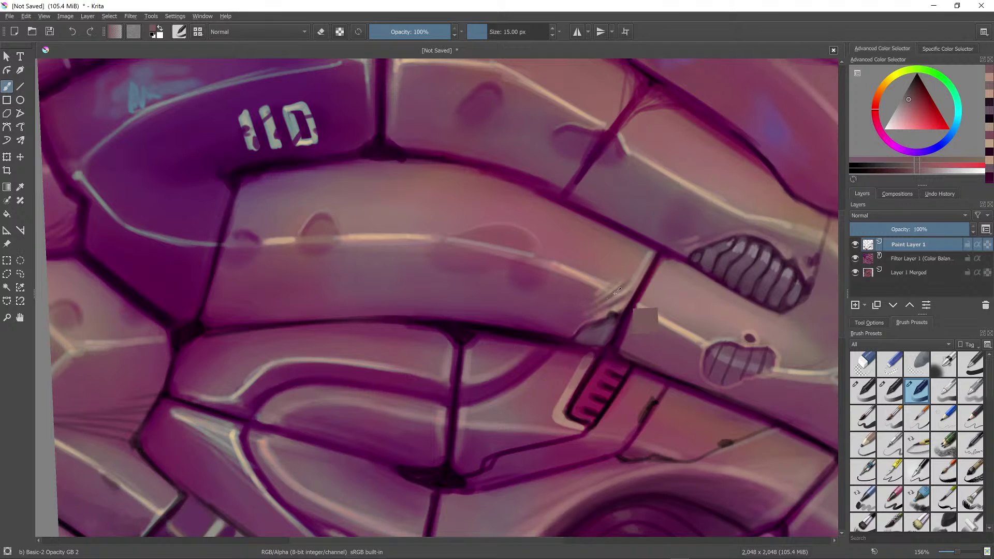
drag(616, 289, 593, 301)
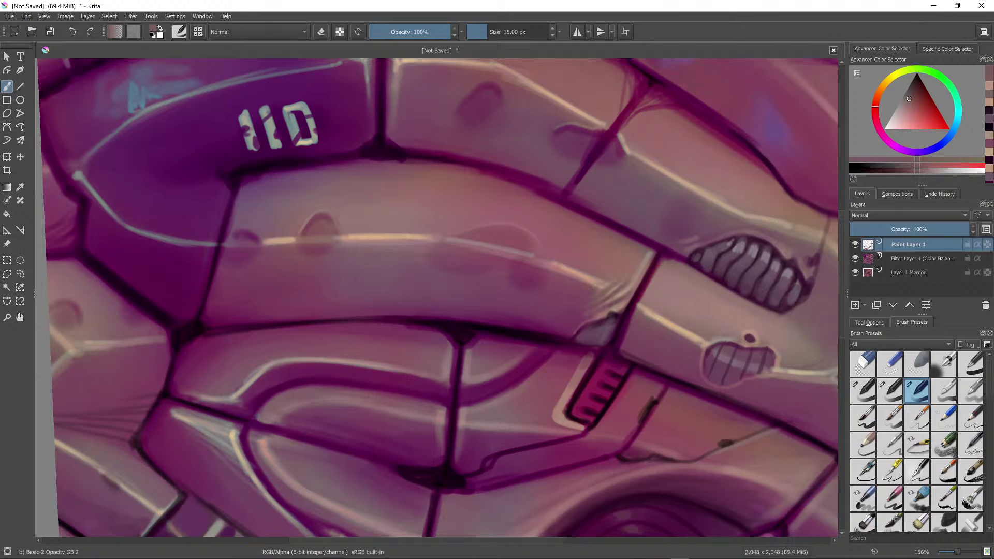
ctrl+click(629, 314)
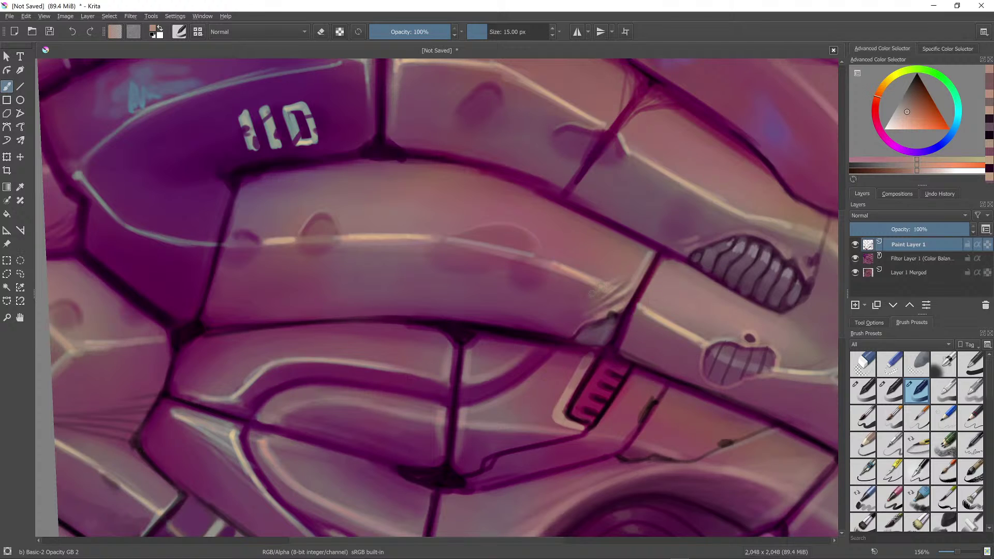
Step: Paint fine scratch strokes beside the purple 110 panel's lower highlight line with sampled muted purple at 15 px
scroll(606, 383, down, 5)
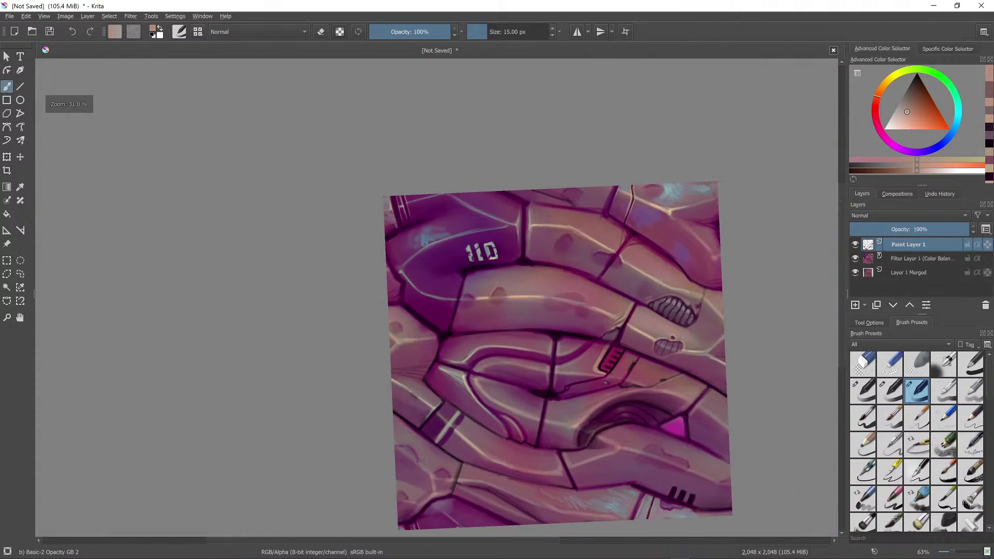
scroll(606, 383, down, 3)
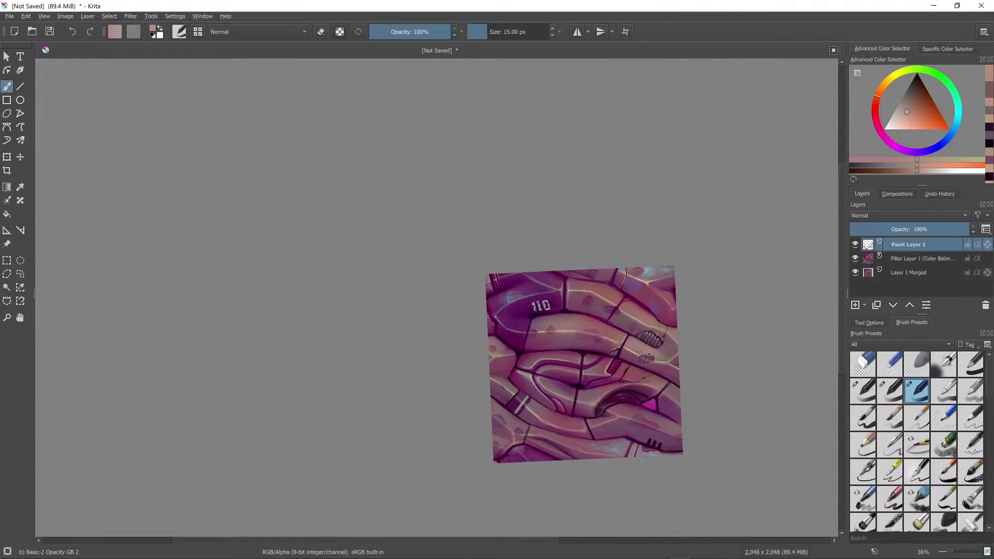
scroll(562, 328, up, 4)
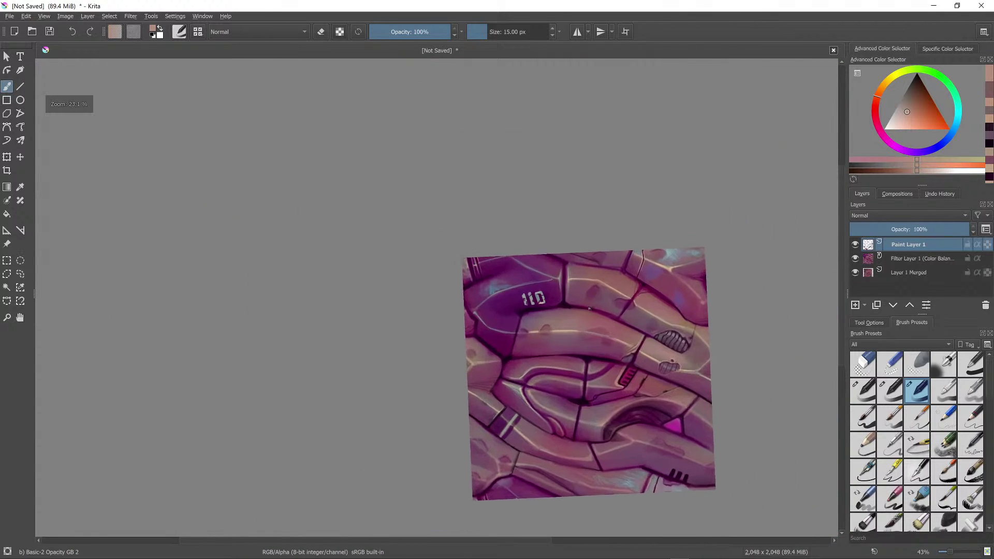
scroll(611, 260, up, 1)
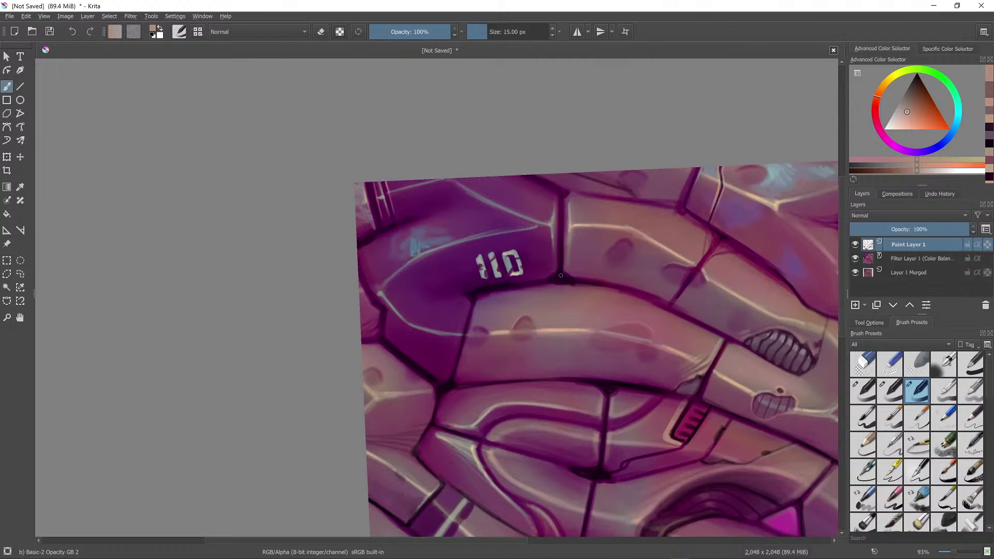
ctrl+click(528, 284)
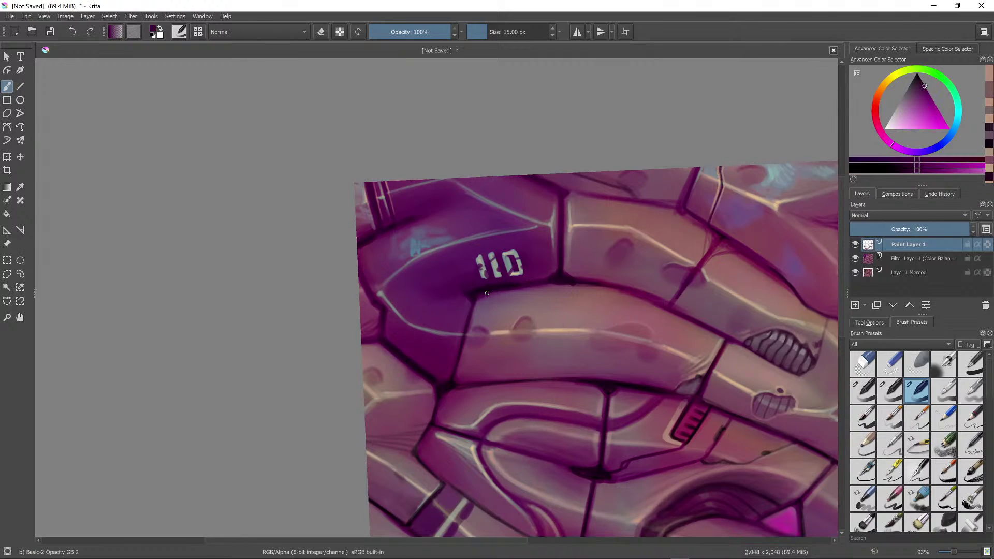
ctrl+click(498, 306)
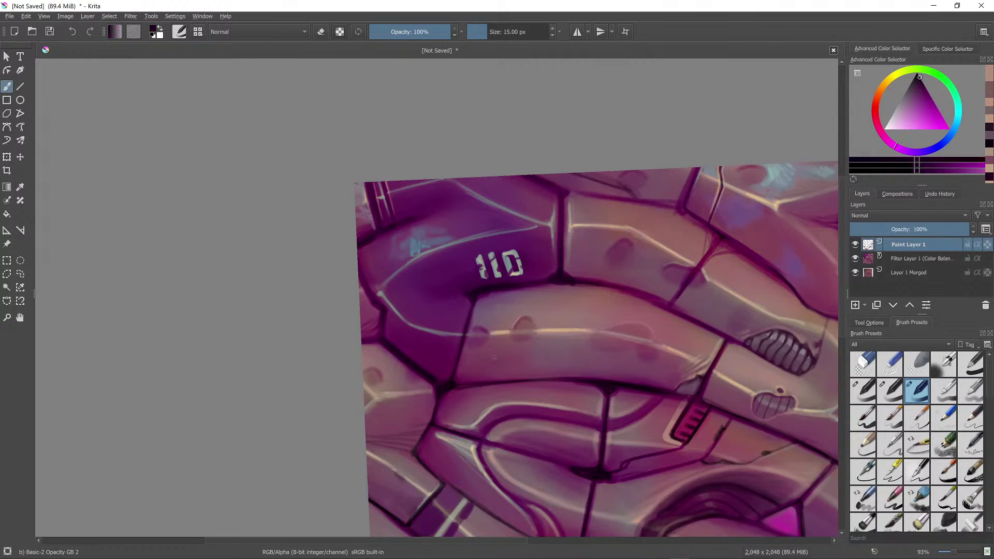
ctrl+click(384, 296)
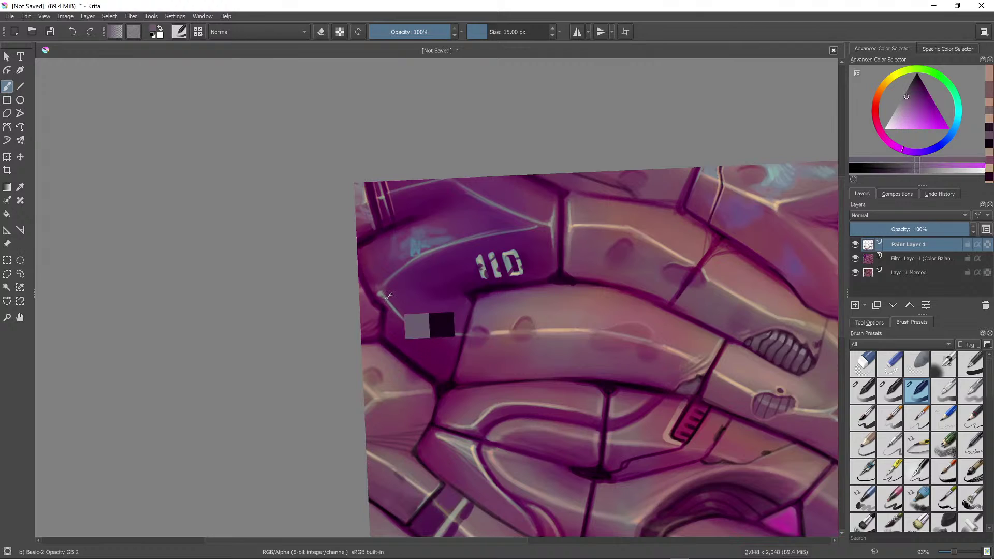
drag(384, 295, 419, 325)
ctrl+click(427, 327)
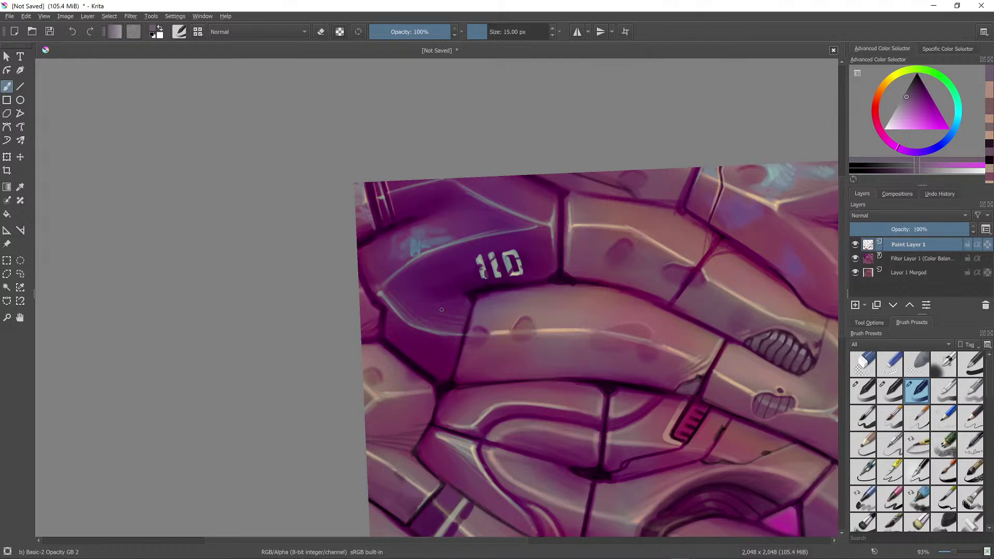
Step: Turn on wrap-around mode and inspect the texture as a repeating tile
scroll(628, 381, down, 8)
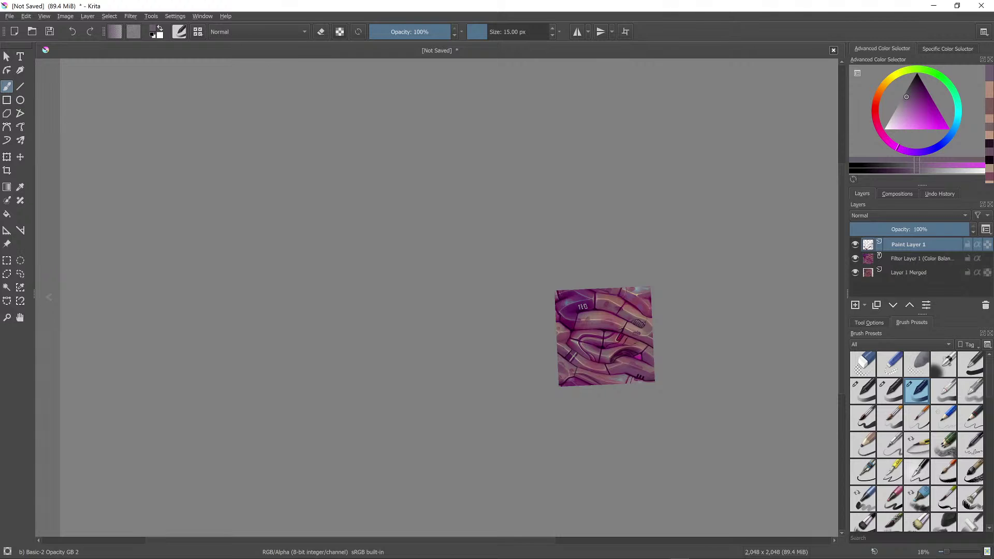
key(w)
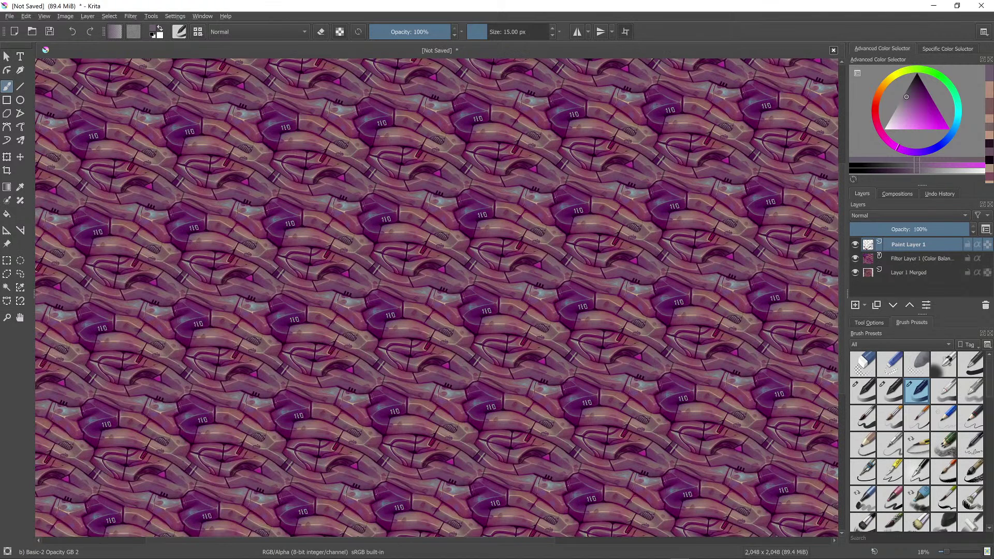
scroll(720, 336, down, 3)
scroll(720, 337, up, 6)
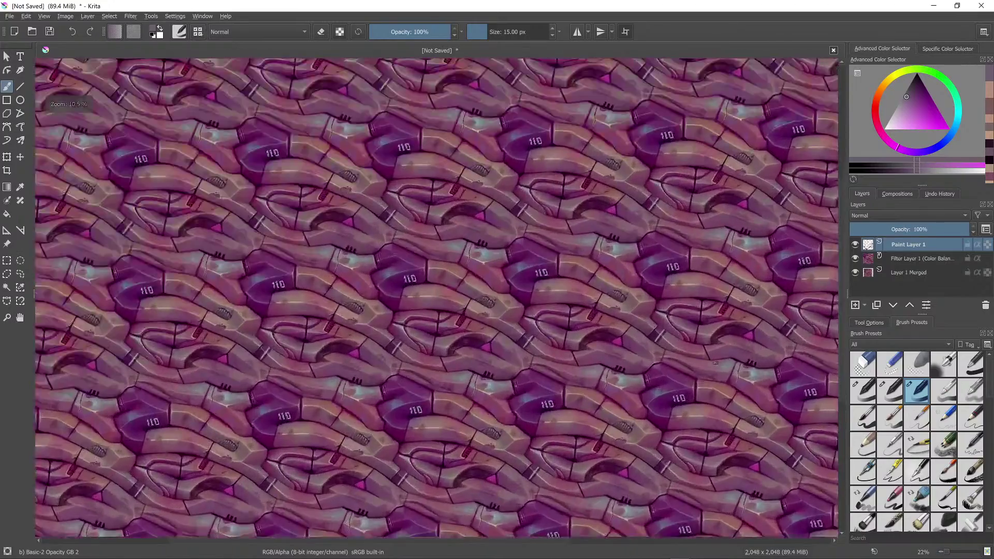
scroll(720, 337, down, 1)
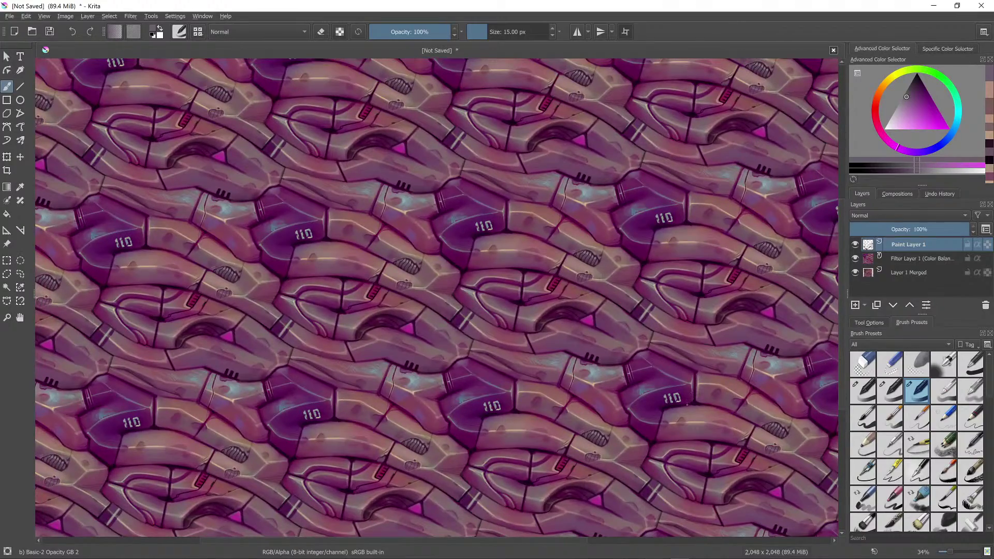
Step: Sample near-black purple and paint thin dark accents on the tube surfaces with a 5 px brush
ctrl+click(521, 300)
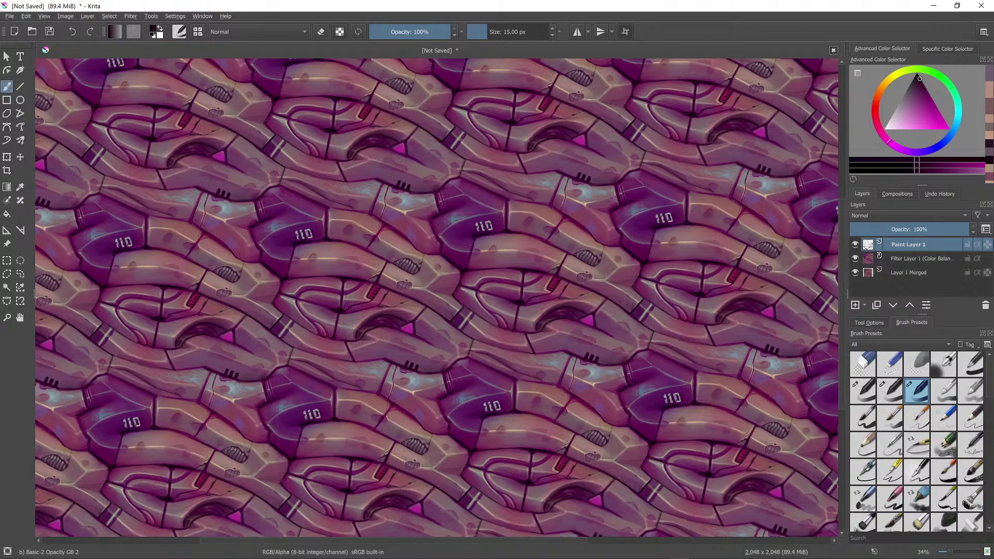
key(bracketleft)
key(bracketleft)
key(bracketleft)
key(bracketleft)
key(bracketleft)
key(bracketleft)
key(bracketleft)
key(bracketleft)
key(bracketleft)
key(bracketleft)
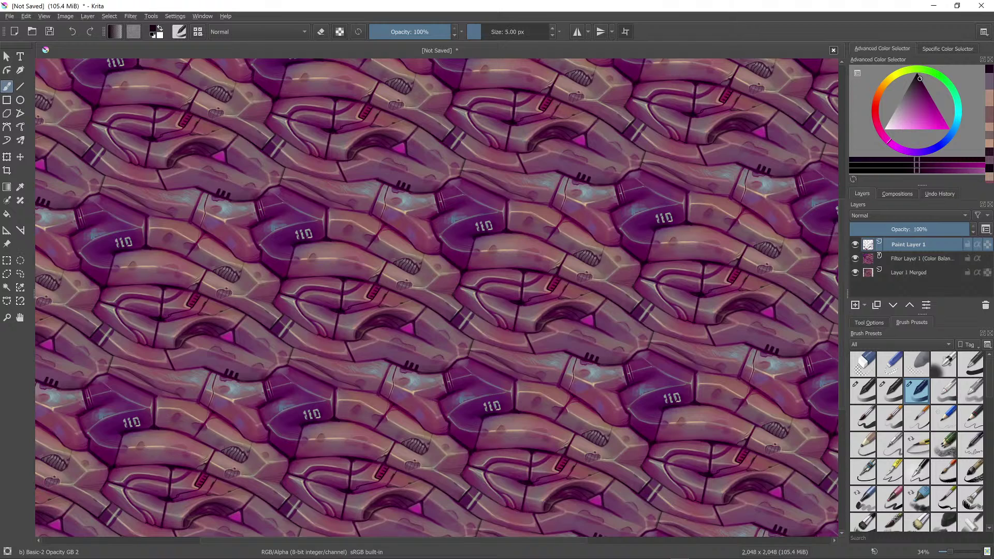
Step: Paint small dark strokes in the chipped patch beside the red vent with near-black purple at 8 px
key(bracketright)
scroll(408, 288, down, 3)
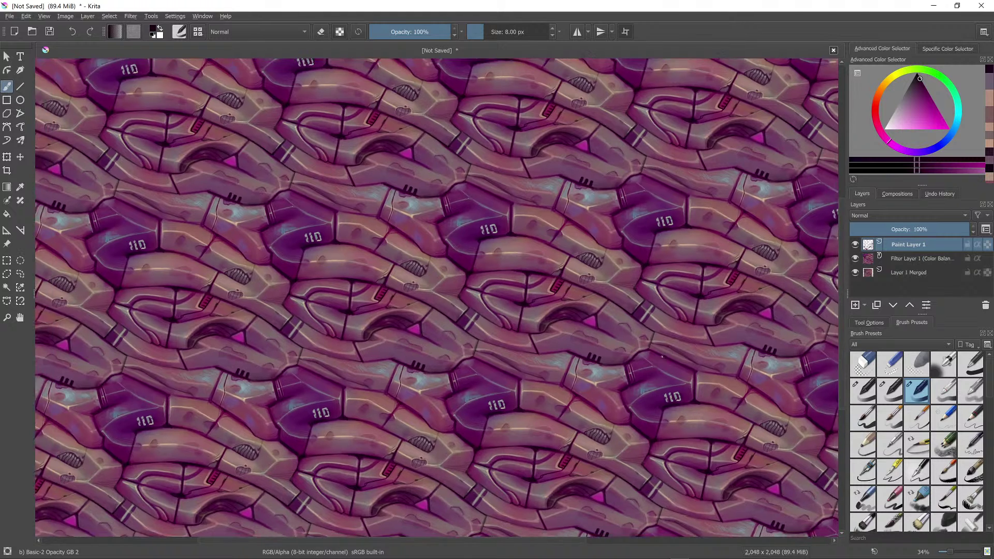
scroll(407, 288, up, 5)
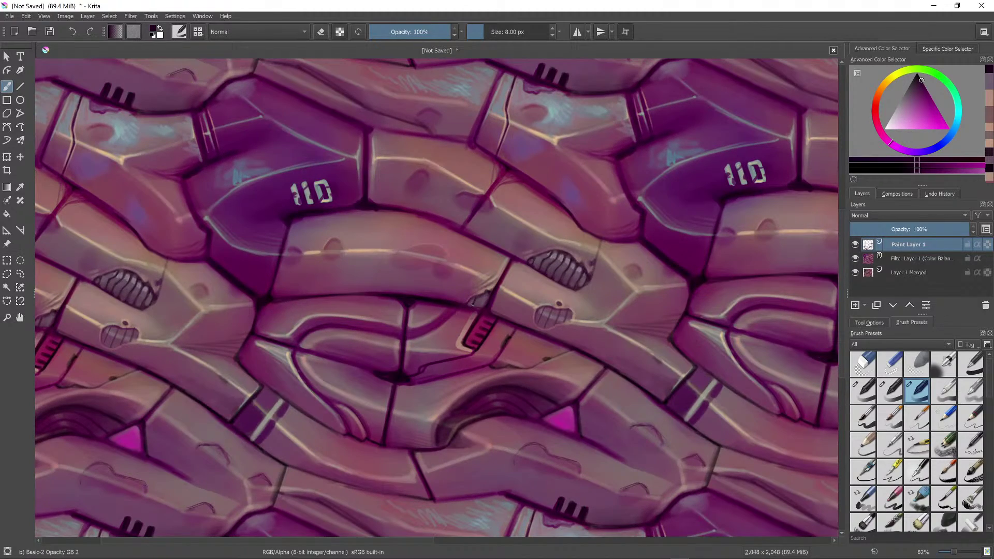
drag(473, 305, 477, 298)
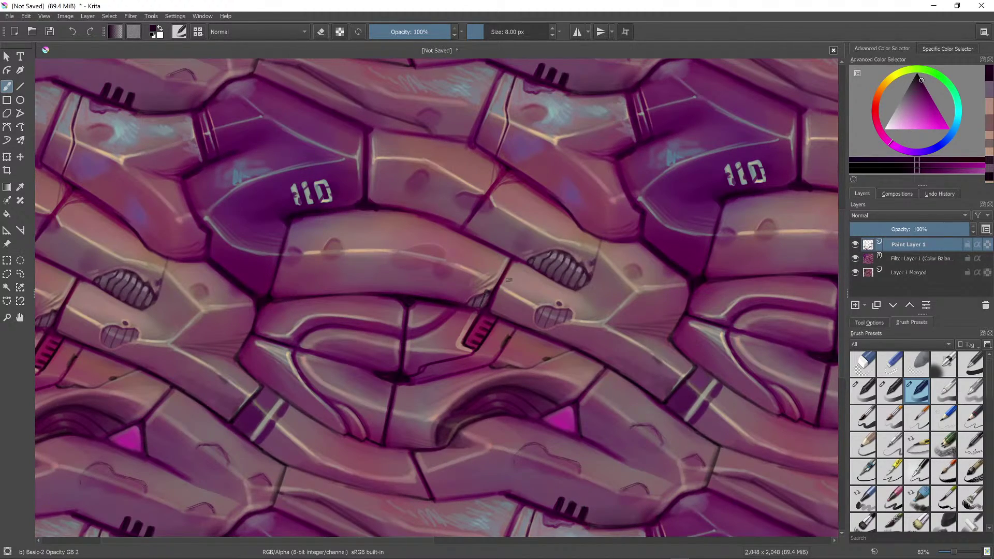
Step: Examine the tiled texture at small and large scale for visible repetition, seams and uneven details
scroll(509, 280, down, 5)
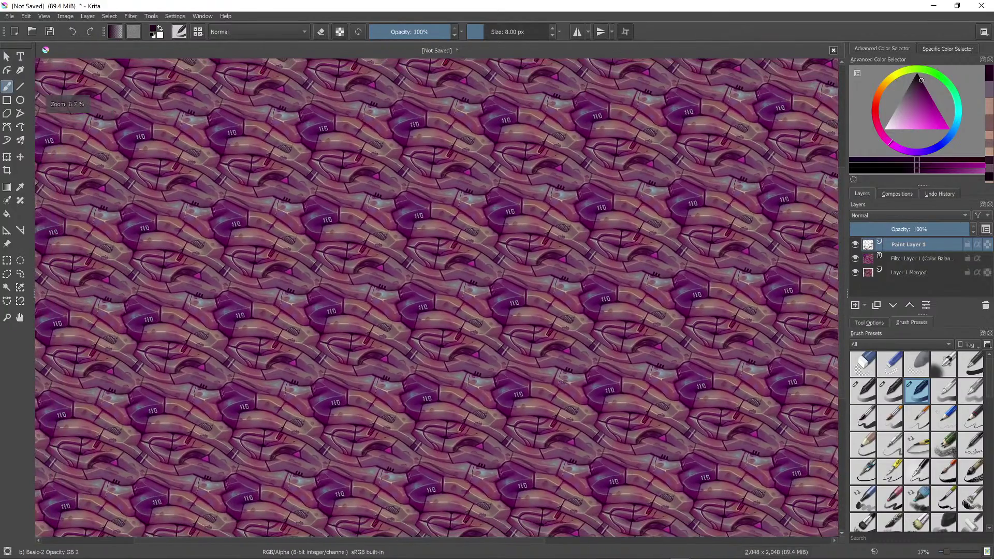
scroll(563, 380, up, 7)
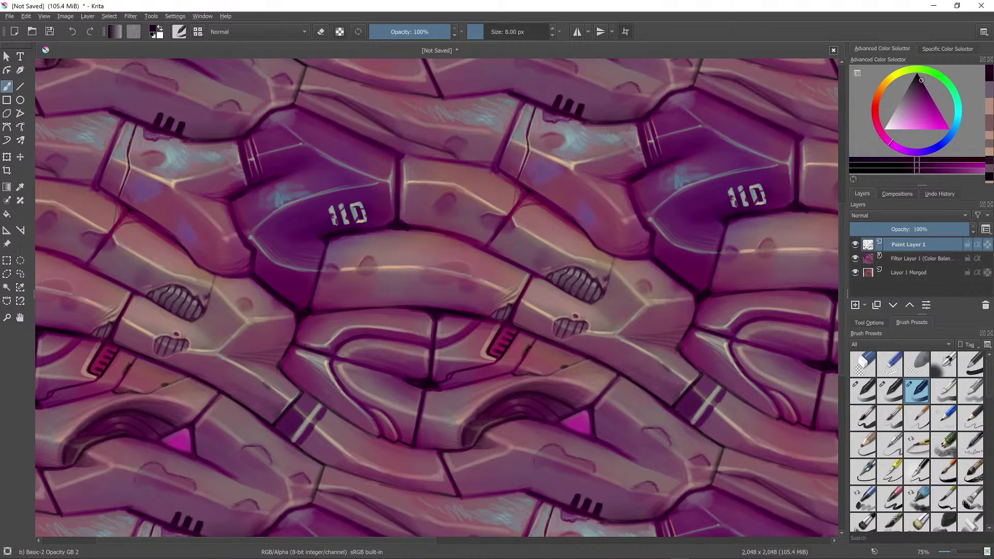
scroll(601, 316, down, 5)
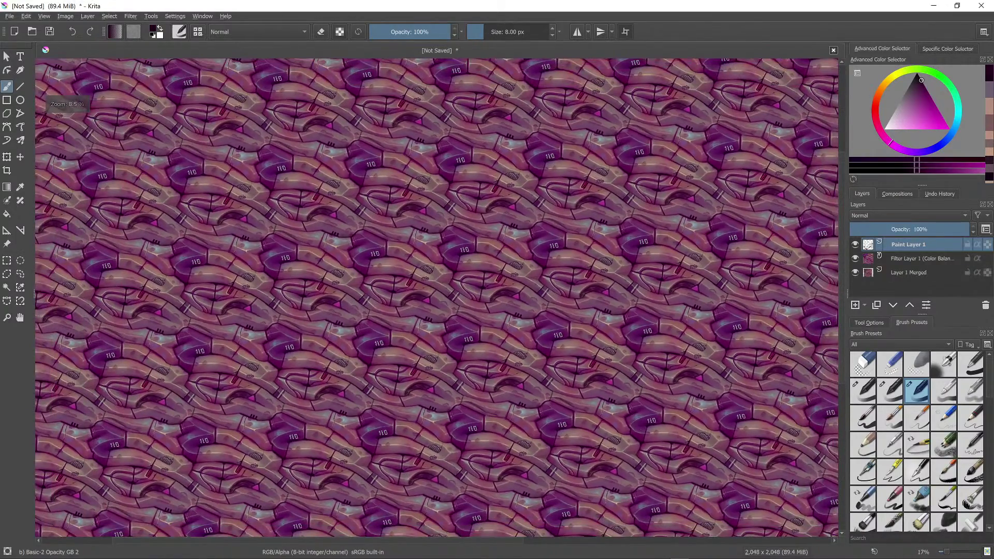
key(plus)
key(plus)
key(plus)
key(plus)
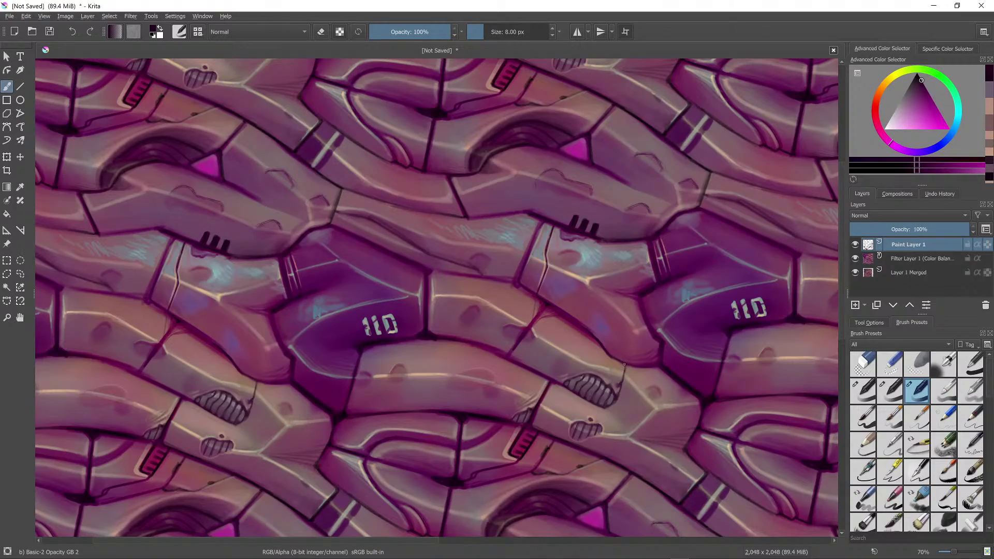
key(minus)
key(minus)
key(minus)
key(minus)
key(minus)
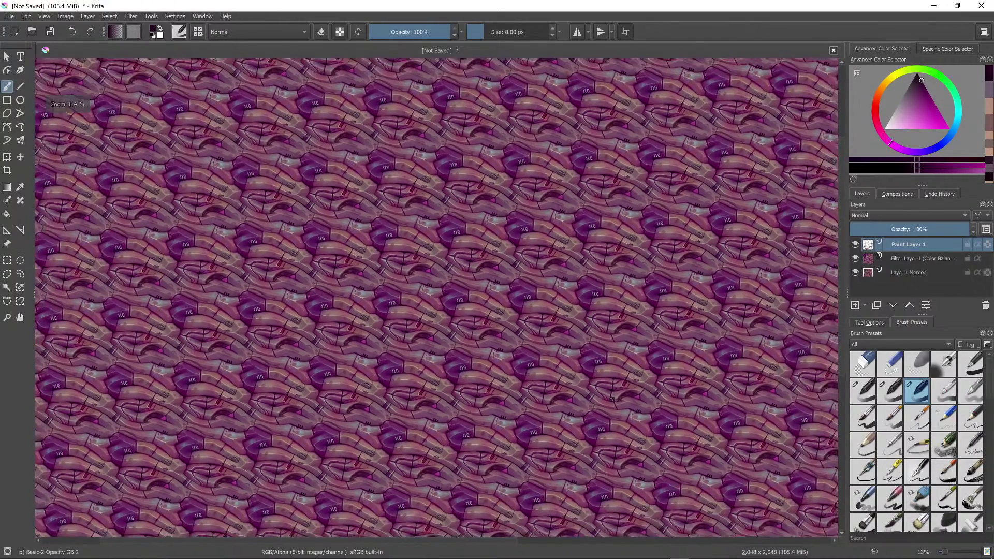
key(plus)
key(plus)
key(plus)
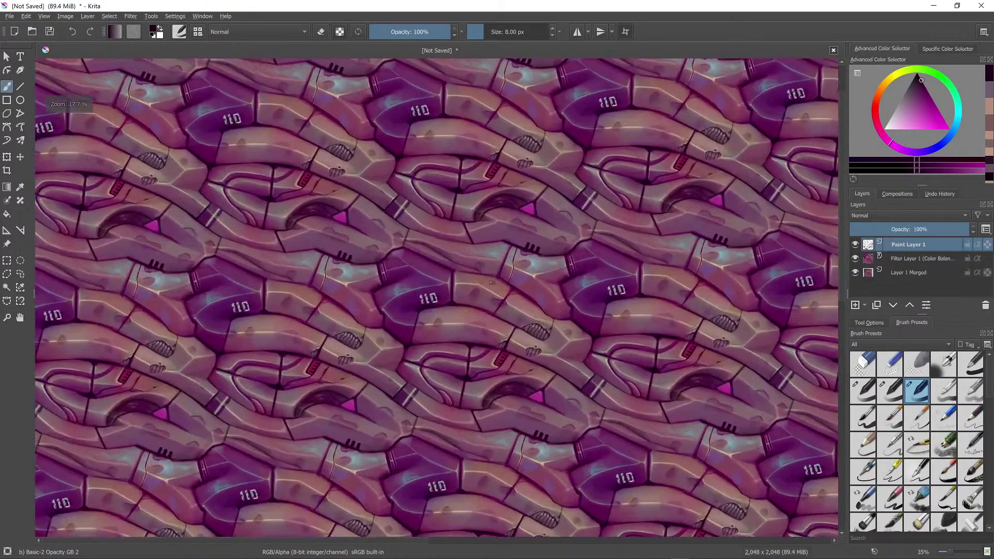
drag(492, 282, 460, 217)
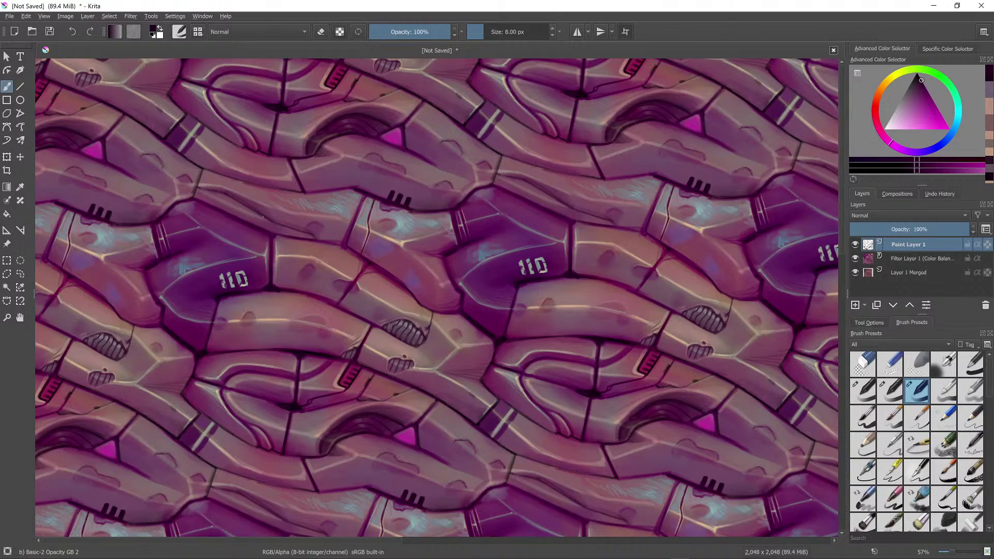
Step: Shade the underside of the tube above the purple 110 panel with near-black purple at 35 px
key(bracketright)
key(bracketright)
key(bracketright)
key(bracketright)
key(bracketright)
key(bracketright)
key(bracketright)
key(bracketright)
drag(250, 219, 311, 234)
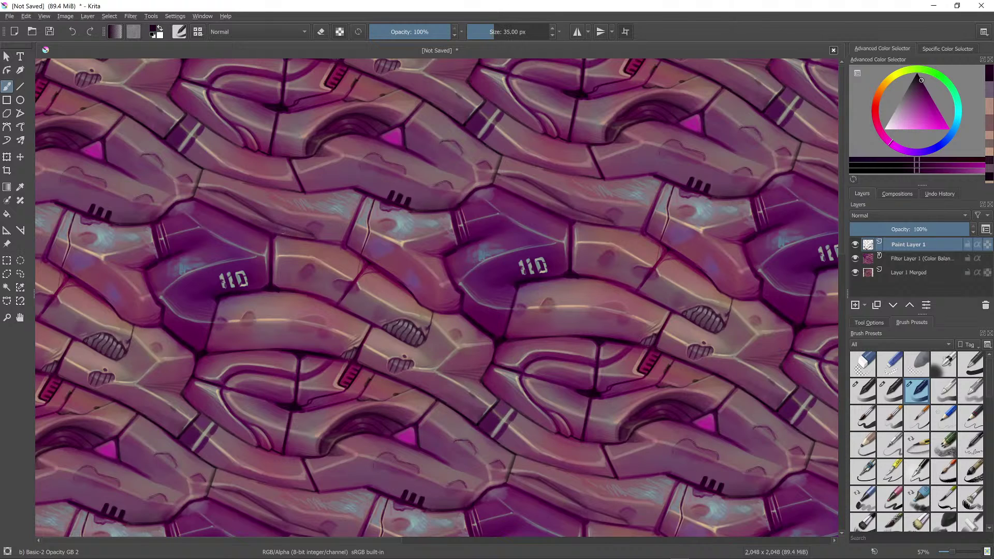
Step: Blend the shadow along the purple 110 panel's upper edge and corner seam with sampled dark purples at 35 px
ctrl+click(258, 222)
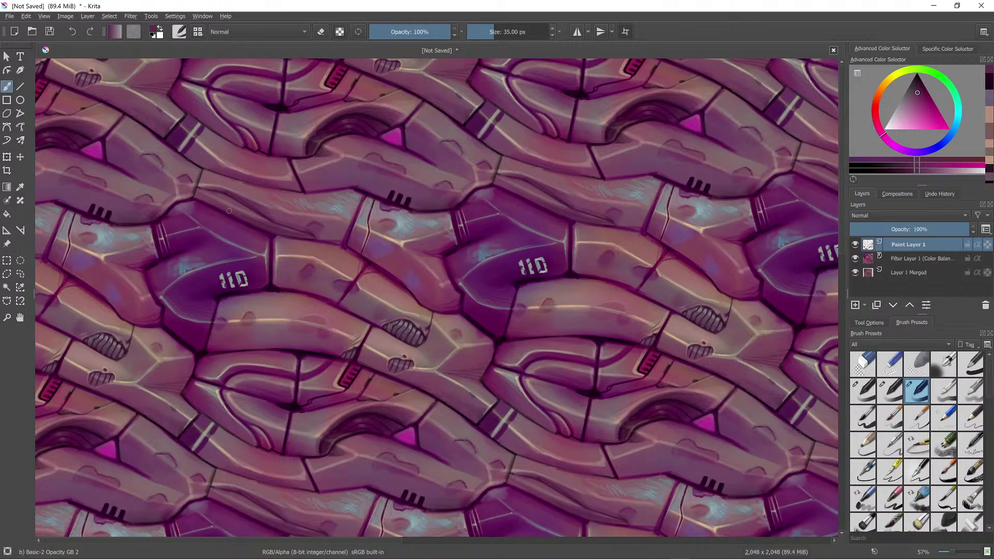
ctrl+click(275, 280)
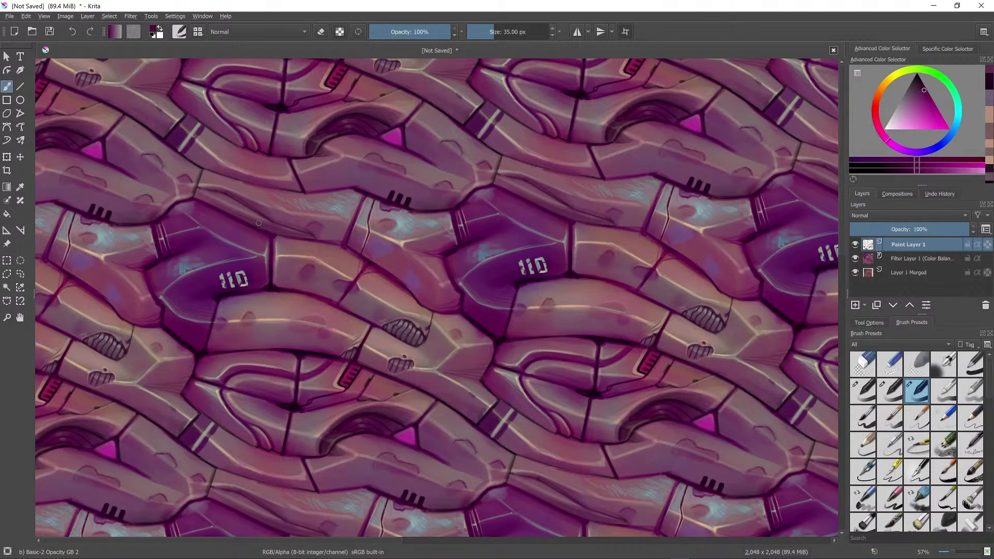
ctrl+click(273, 283)
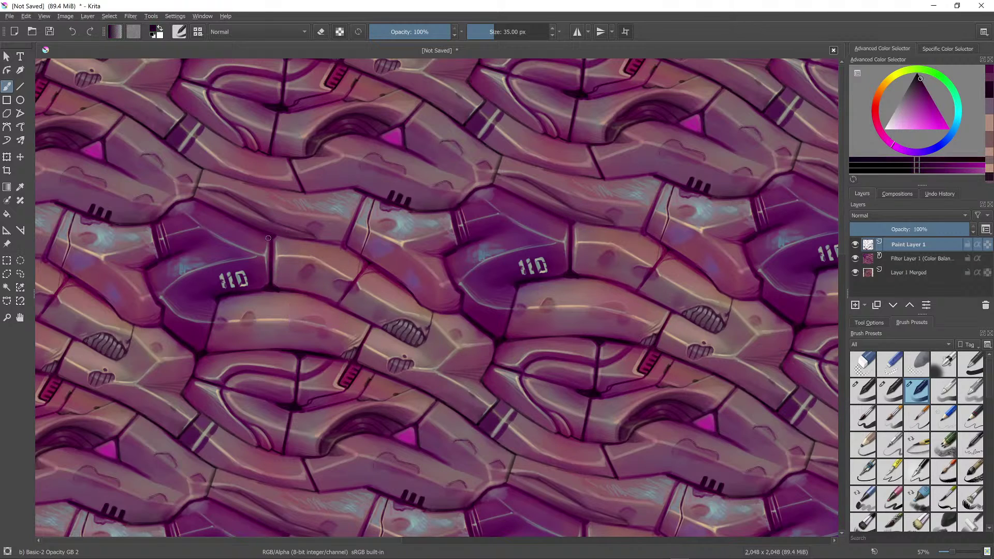
ctrl+click(283, 233)
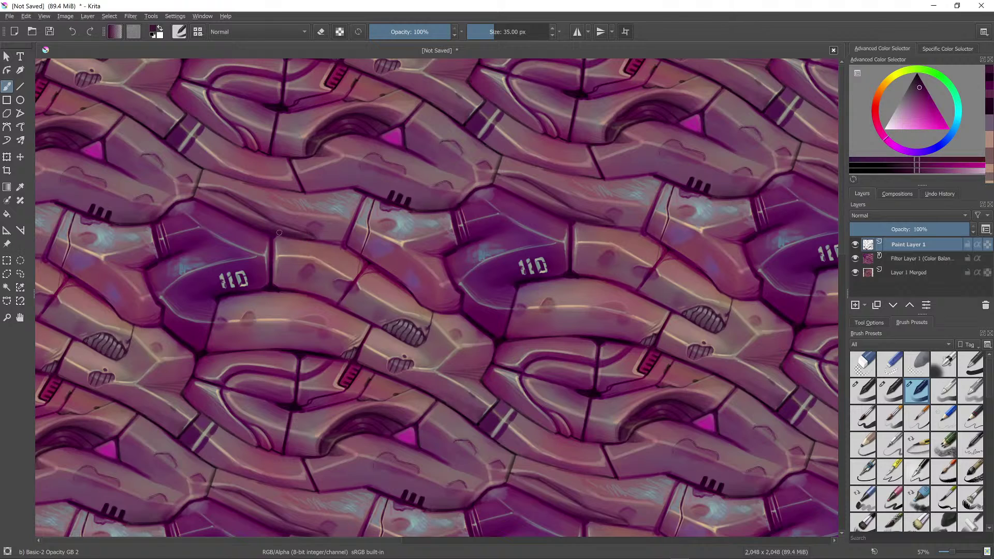
mouse_move(247, 220)
mouse_down()
mouse_move(313, 240)
mouse_move(201, 198)
mouse_up()
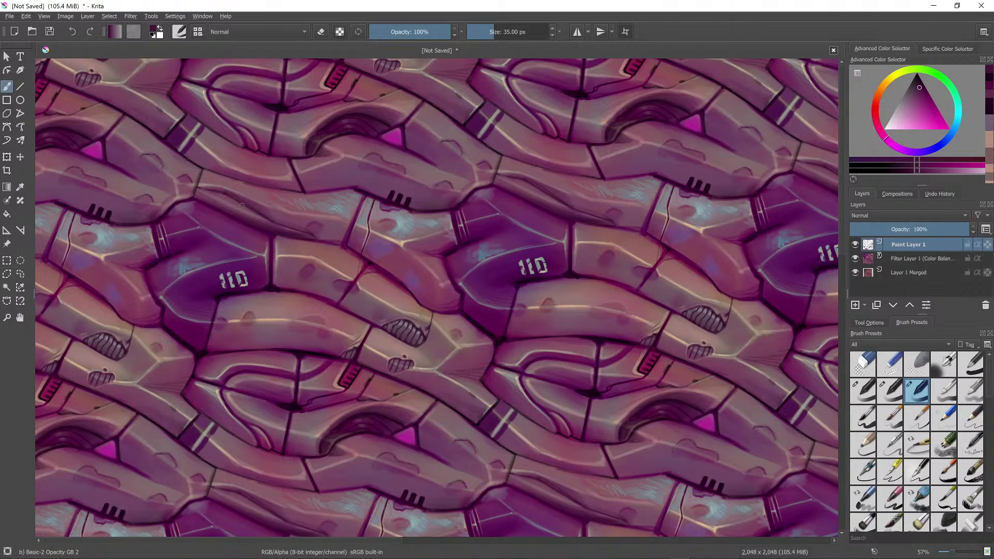
ctrl+click(228, 195)
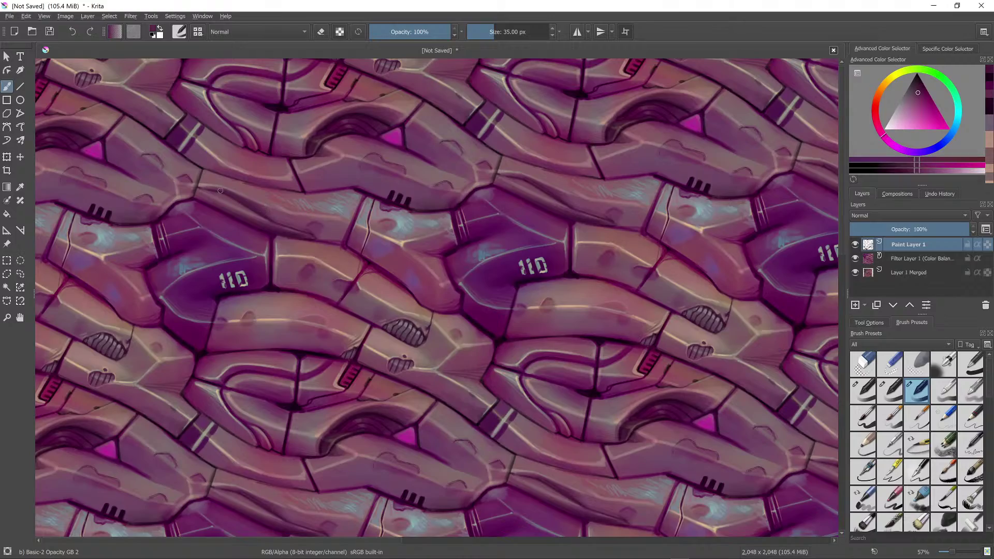
Step: Check how evenly the shaded texture repeats across the tiled canvas at small and medium scale
scroll(474, 307, down, 8)
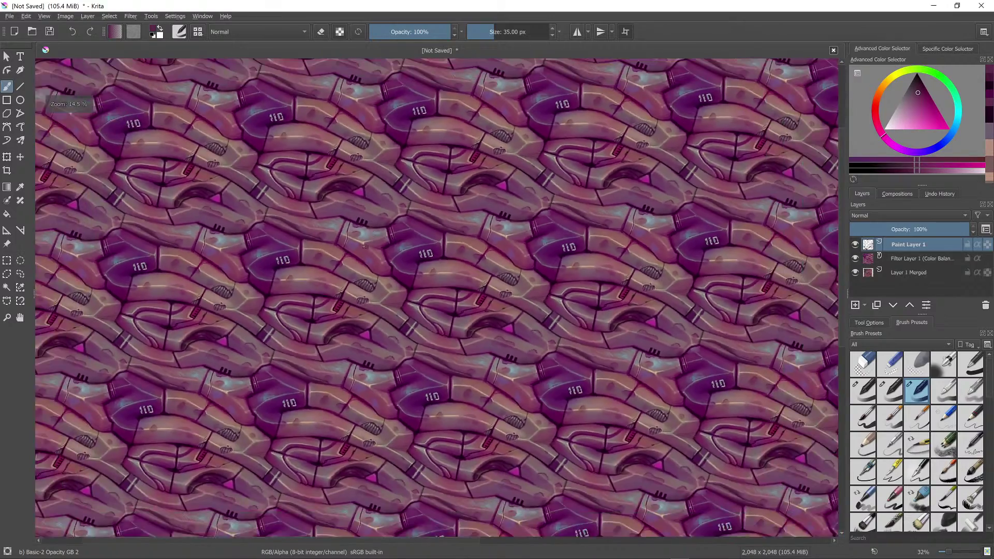
scroll(474, 307, down, 1)
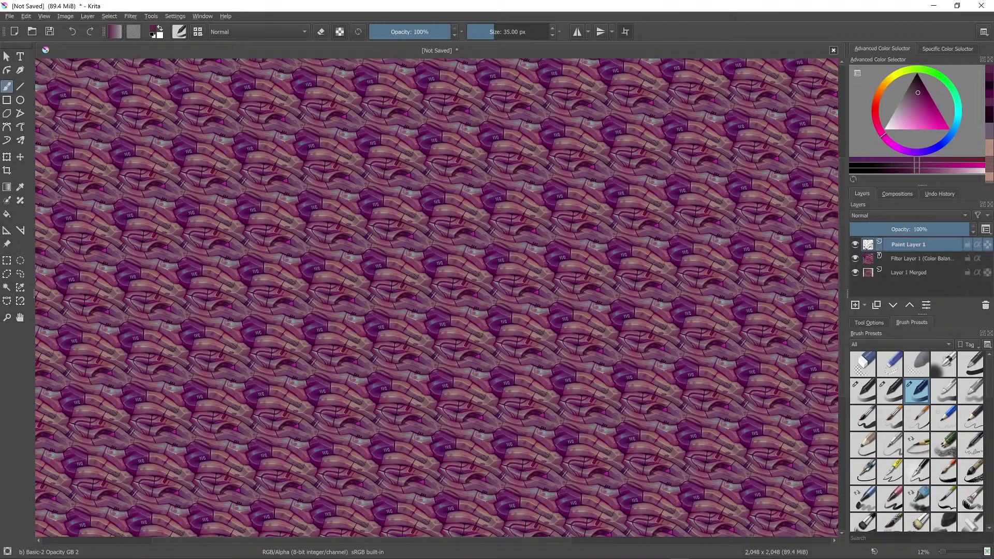
scroll(474, 307, up, 6)
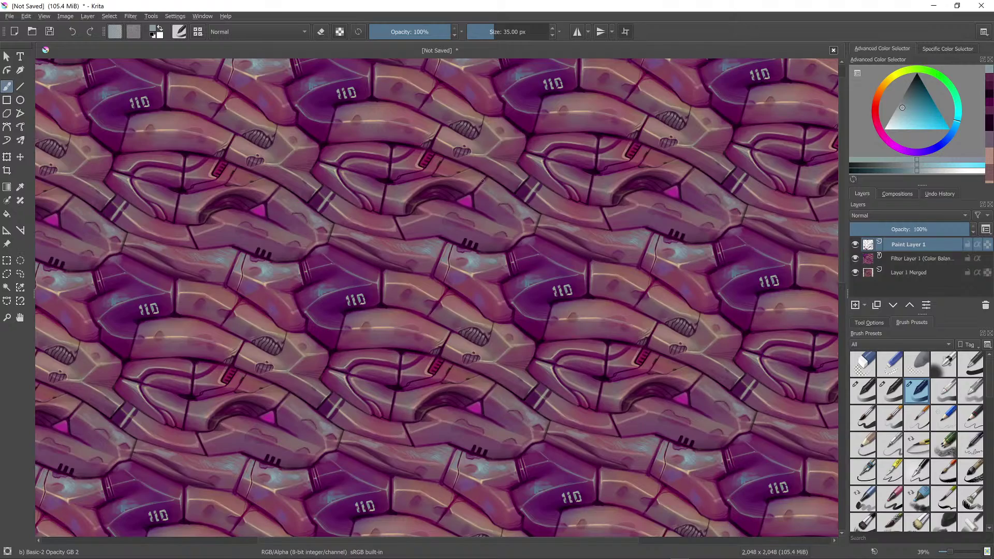
scroll(483, 181, down, 4)
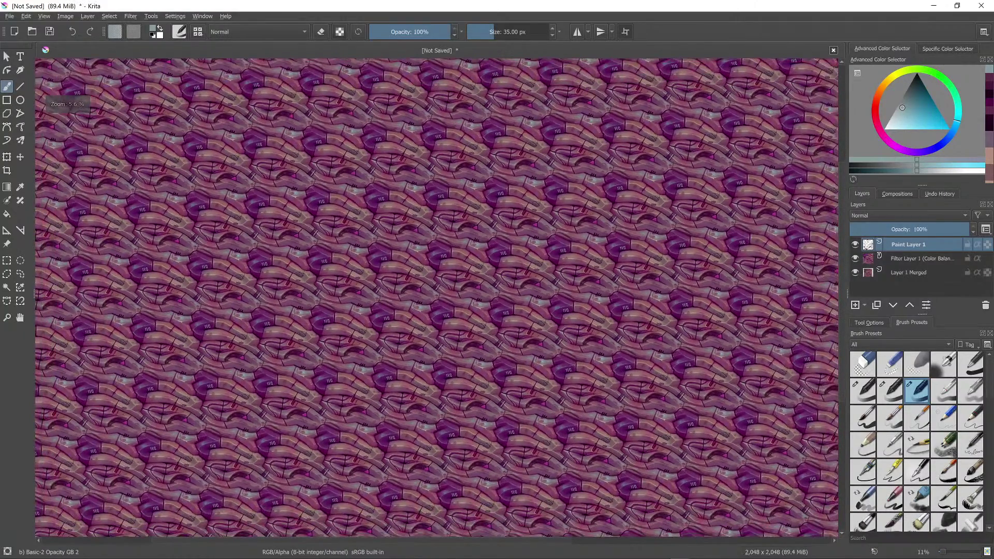
Step: Add a new paint layer and darken large areas of the tile with black strokes at about 506 px
scroll(574, 220, up, 4)
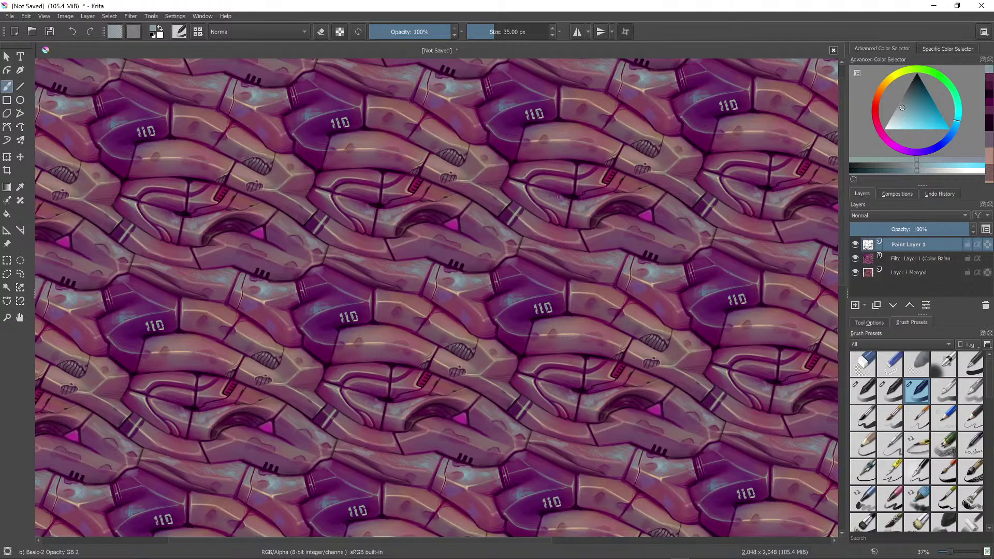
drag(642, 272, 635, 333)
scroll(635, 333, down, 2)
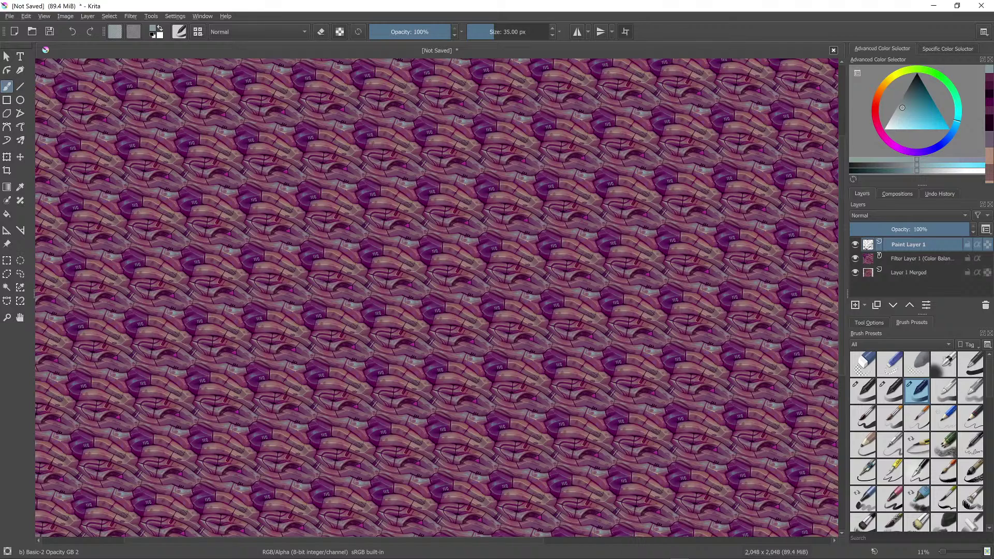
click(856, 306)
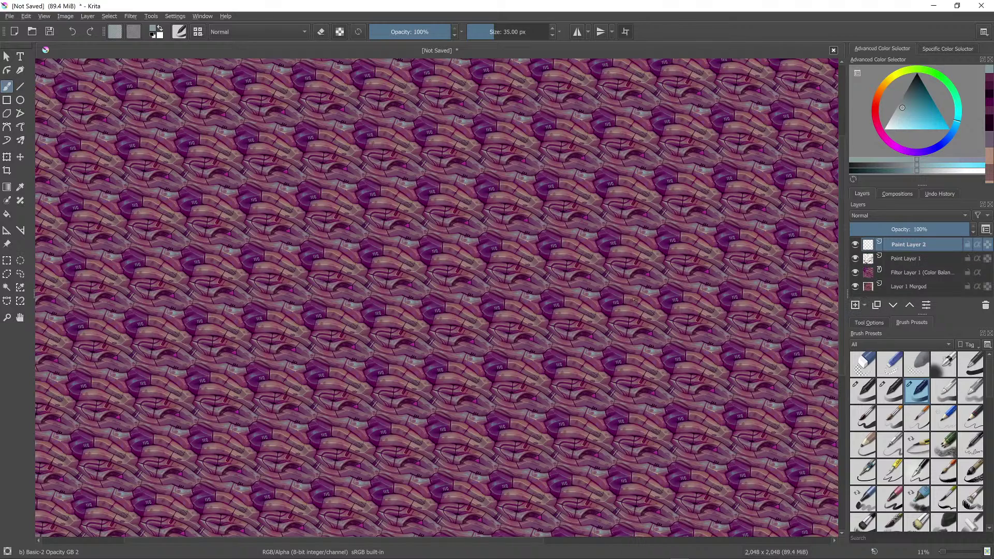
scroll(636, 299, up, 5)
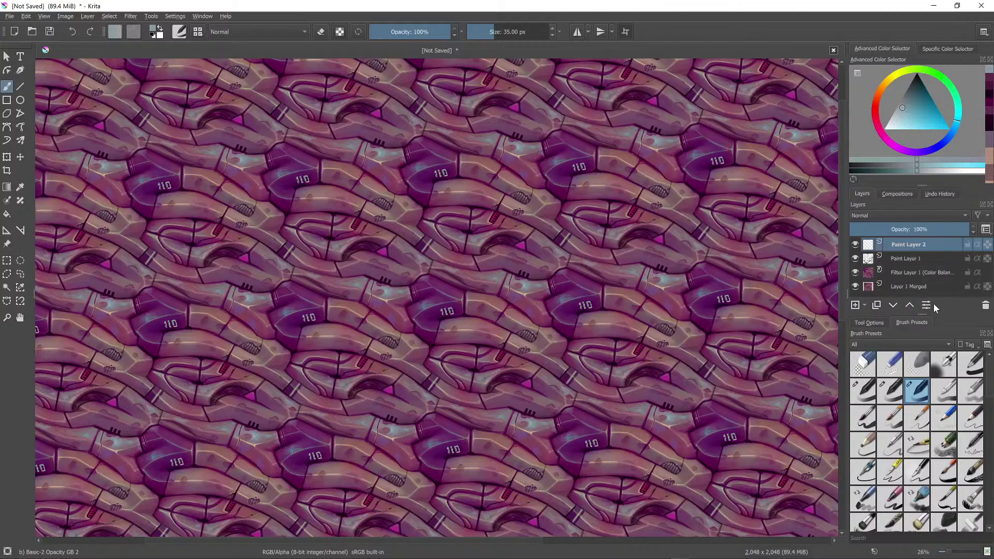
key(d)
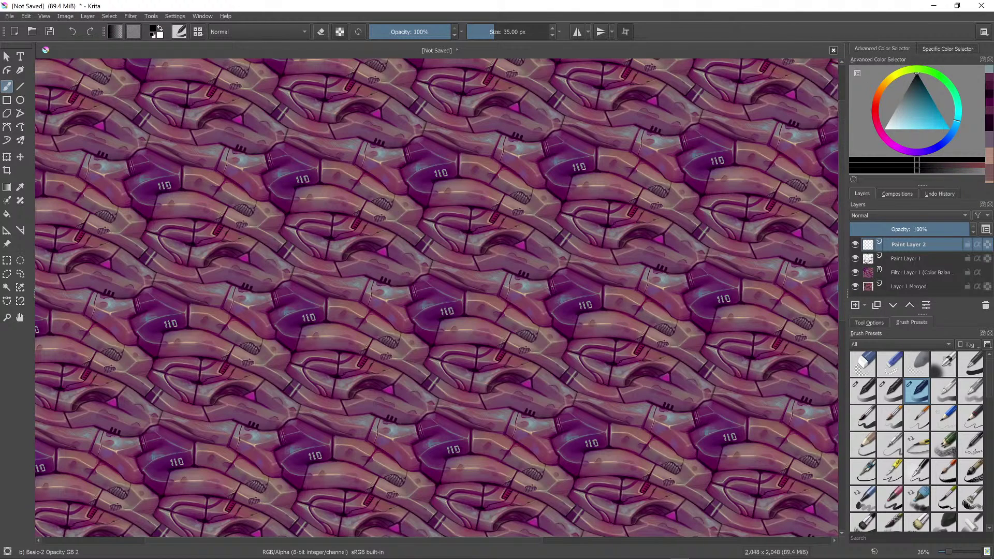
shift+drag(602, 311, 835, 311)
mouse_move(609, 236)
mouse_down()
mouse_move(566, 350)
mouse_move(598, 248)
mouse_move(654, 246)
mouse_move(618, 239)
mouse_move(653, 305)
mouse_move(644, 335)
mouse_move(582, 339)
mouse_move(710, 341)
mouse_move(661, 331)
mouse_move(712, 262)
mouse_move(668, 278)
mouse_move(721, 261)
mouse_move(718, 203)
mouse_up()
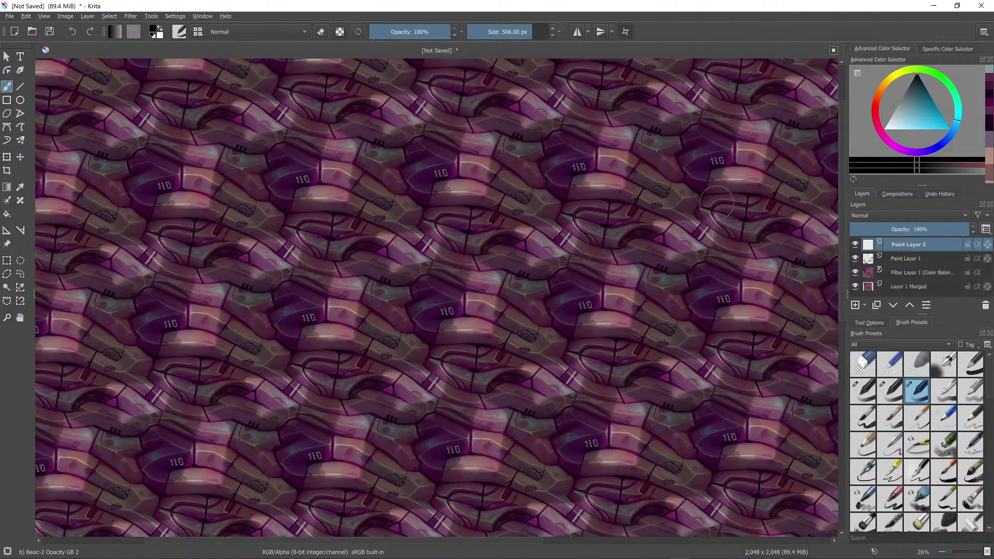
mouse_move(653, 210)
mouse_down()
mouse_move(644, 233)
mouse_move(660, 282)
mouse_move(654, 307)
mouse_move(616, 345)
mouse_move(588, 346)
mouse_up()
Step: Add another paint layer and brush a dark grey patch with a diagonal strip over the tubes and the purple panel
click(855, 305)
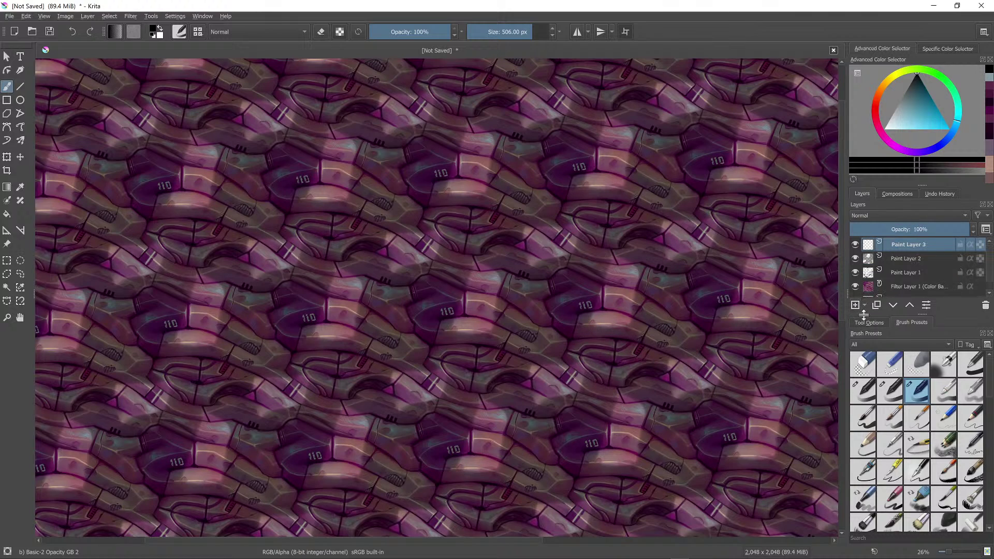
drag(894, 125, 903, 98)
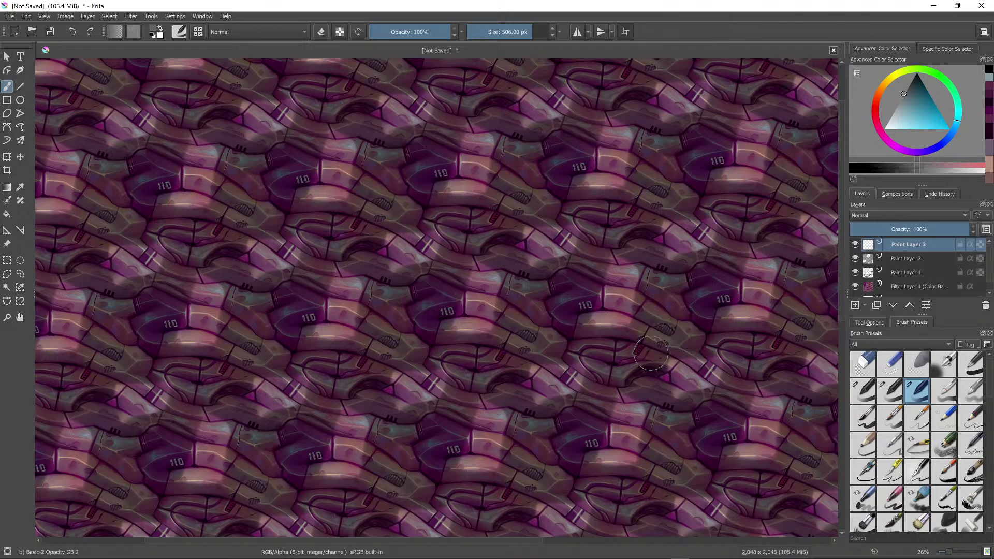
key(bracketleft)
key(bracketleft)
key(bracketleft)
key(bracketleft)
key(bracketleft)
key(bracketleft)
key(bracketleft)
key(bracketleft)
key(bracketleft)
key(bracketleft)
key(bracketleft)
key(bracketleft)
mouse_move(605, 359)
mouse_down()
mouse_move(574, 454)
mouse_move(606, 356)
mouse_up()
key(bracketright)
key(bracketright)
drag(578, 444, 605, 355)
mouse_move(579, 422)
mouse_down()
mouse_move(518, 479)
mouse_move(555, 432)
mouse_move(561, 469)
mouse_move(573, 468)
mouse_up()
Step: Enlarge the brush to 320 px and fill the grey patch solidly, widening its join with the diagonal strip
key(bracketright)
key(bracketright)
key(bracketright)
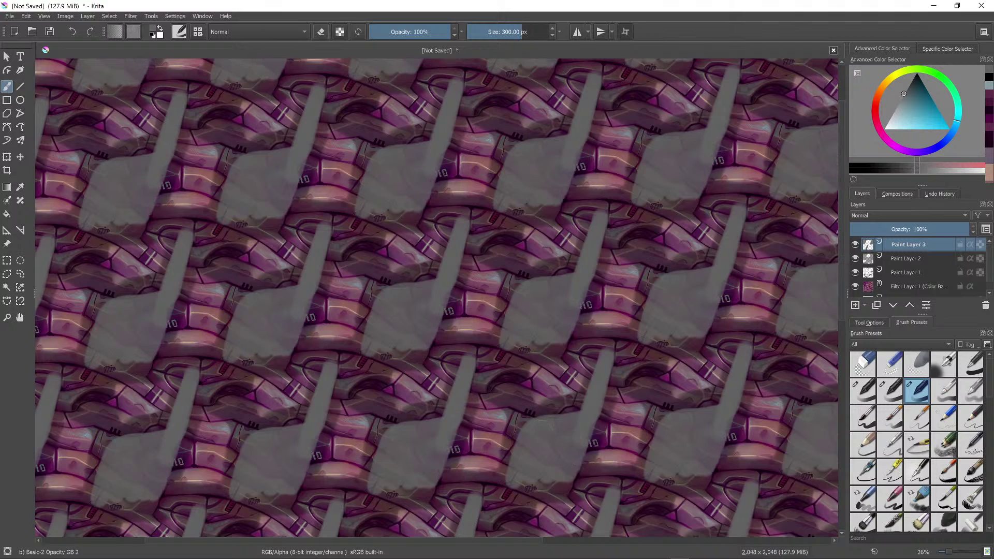
drag(536, 419, 521, 469)
drag(562, 438, 571, 413)
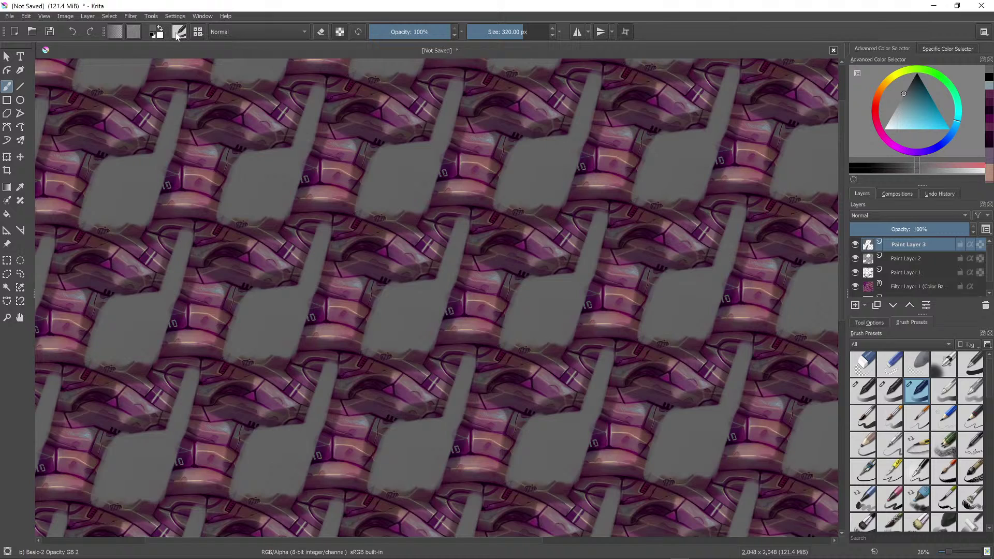
Step: Set the brush tip's horizontal and vertical fade to 1.00 and steepen the opacity pressure curve through 50% input, 70% output
click(179, 32)
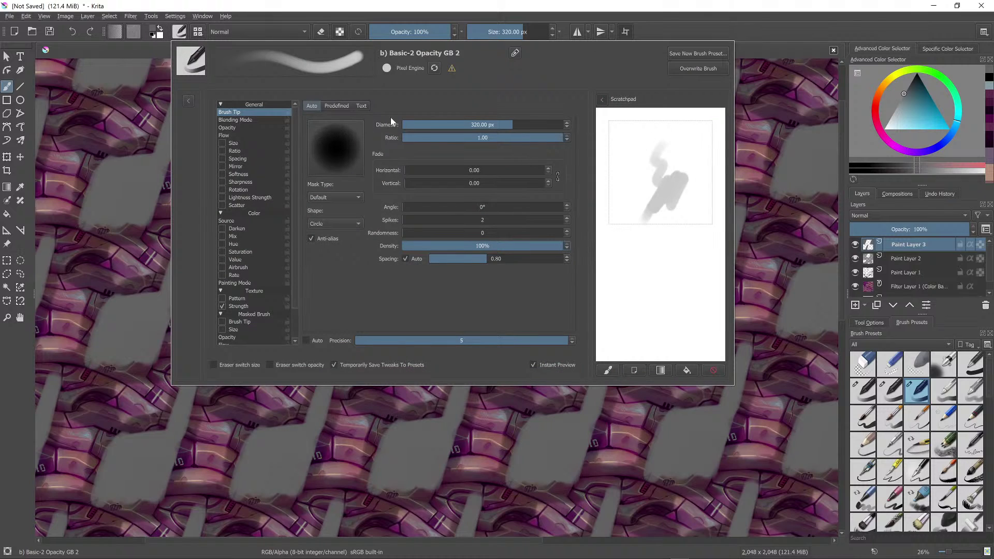
drag(432, 170, 556, 172)
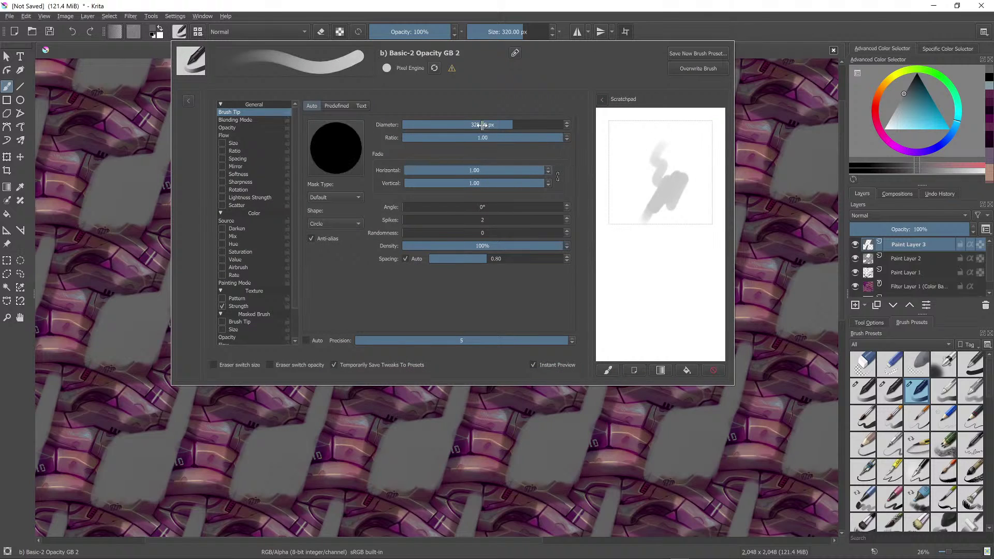
click(245, 128)
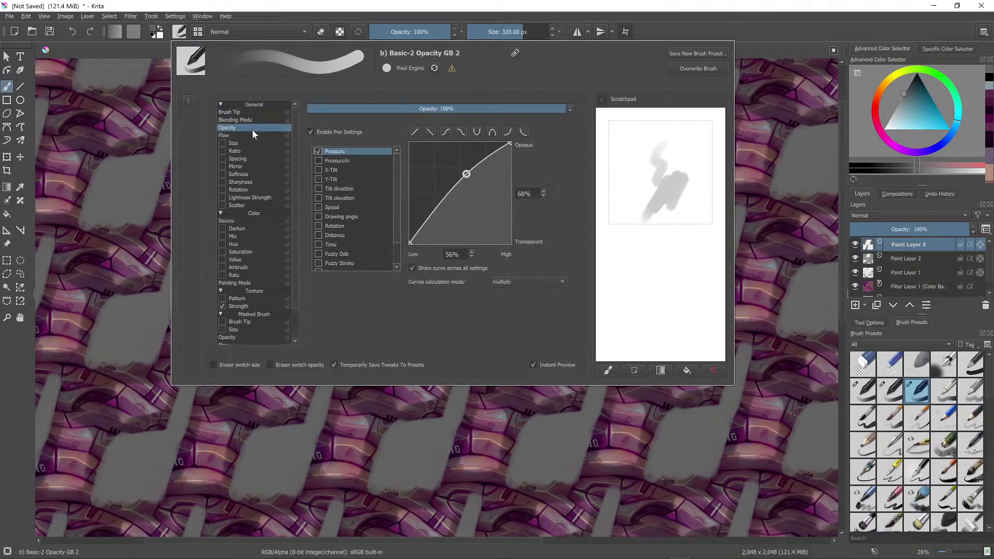
drag(486, 158, 493, 140)
drag(465, 174, 459, 171)
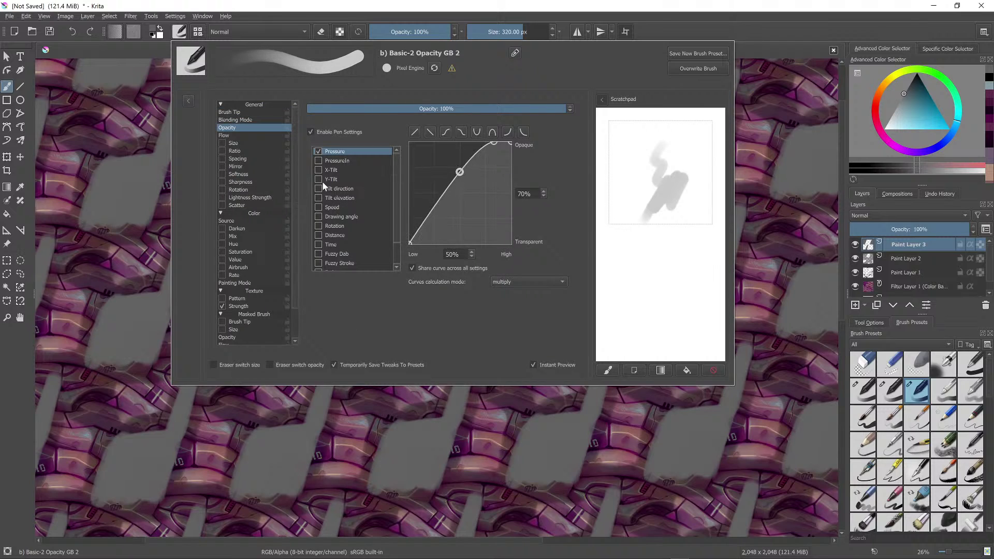
Step: Steepen the brush's flow pressure curve through 55% input and 80% output, and close the brush settings
click(247, 134)
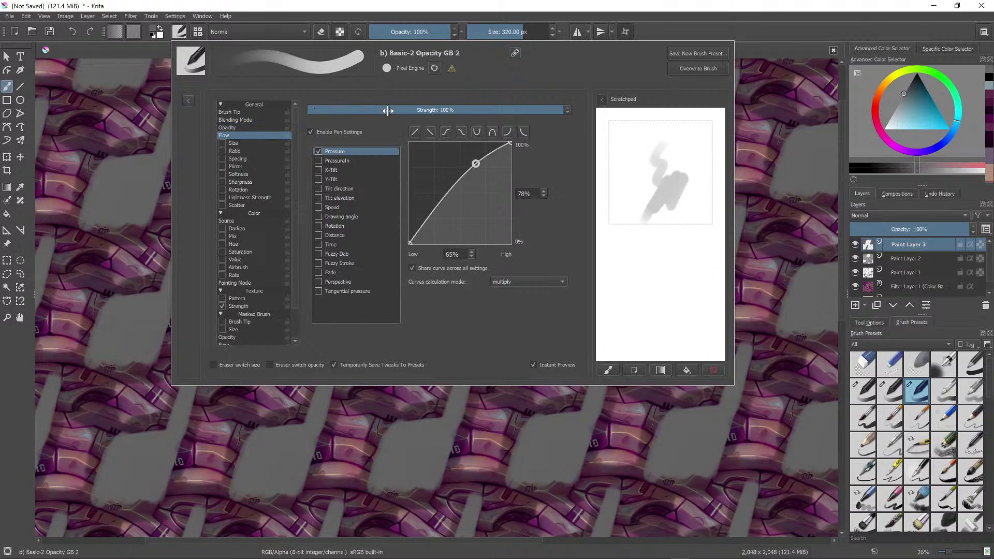
drag(512, 140, 465, 163)
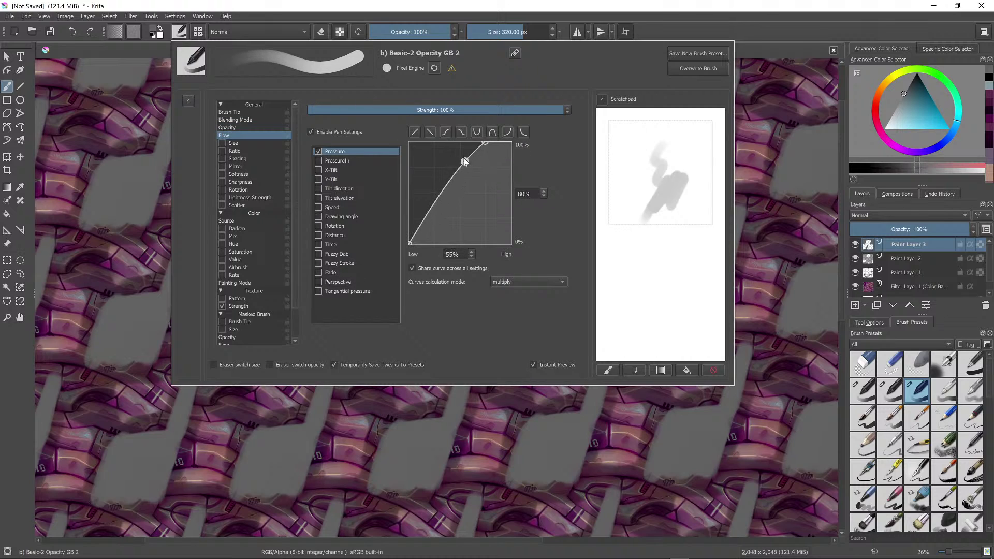
click(153, 203)
Step: Extend the grey into a continuous horizontal band below the patches, covering the lower tube edges
mouse_move(482, 350)
mouse_down()
mouse_move(474, 355)
mouse_move(515, 346)
mouse_up()
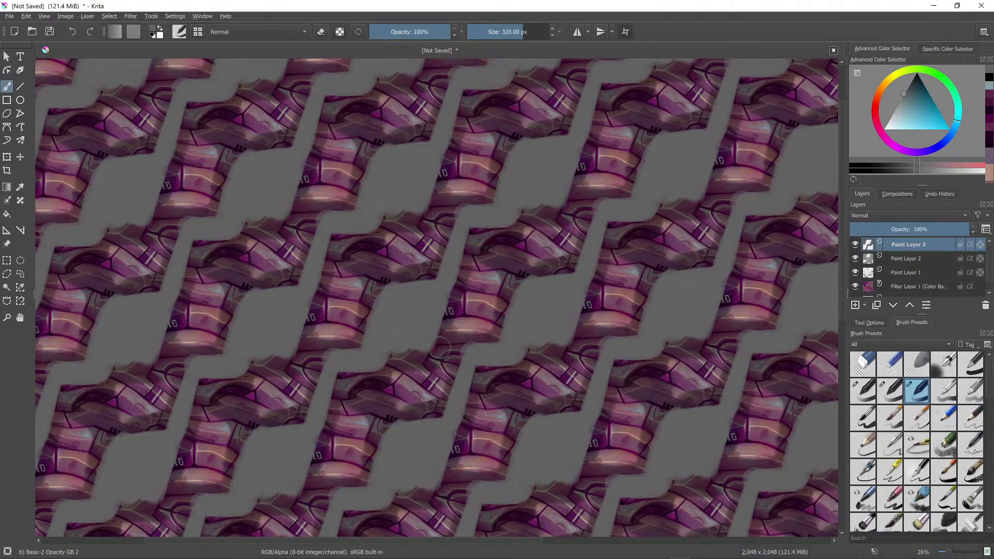
key(bracketleft)
key(bracketleft)
key(bracketleft)
key(bracketleft)
key(bracketleft)
key(bracketleft)
key(bracketleft)
key(bracketleft)
key(bracketleft)
key(bracketleft)
key(bracketleft)
mouse_move(462, 348)
mouse_down()
mouse_move(425, 345)
mouse_move(505, 333)
mouse_move(438, 331)
mouse_up()
Step: Set the brush to 281 px and widen the grey gaps along the sides of the remaining tube shapes
key(bracketright)
key(bracketright)
key(bracketright)
key(bracketright)
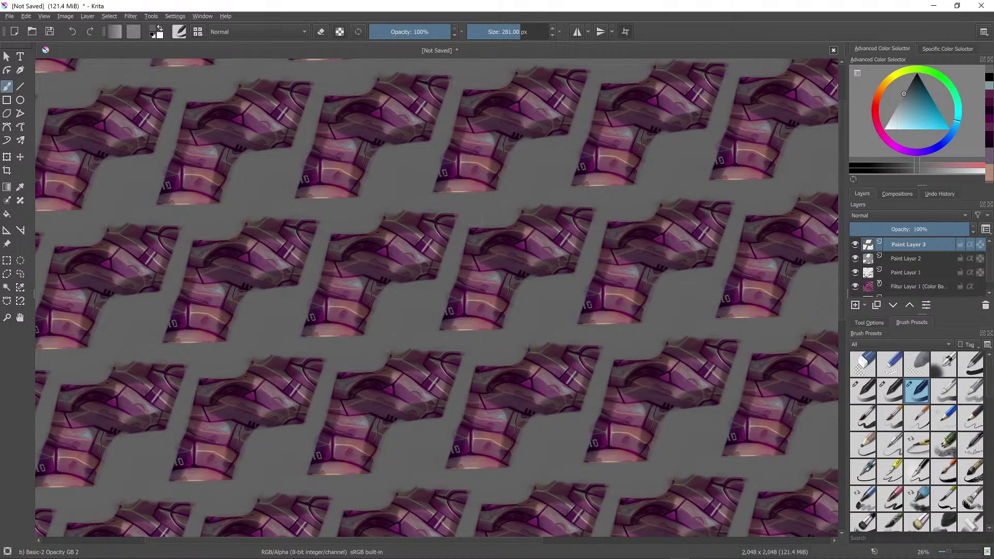
mouse_move(472, 231)
mouse_down()
mouse_move(442, 330)
mouse_move(474, 225)
mouse_move(441, 324)
mouse_move(466, 212)
mouse_up()
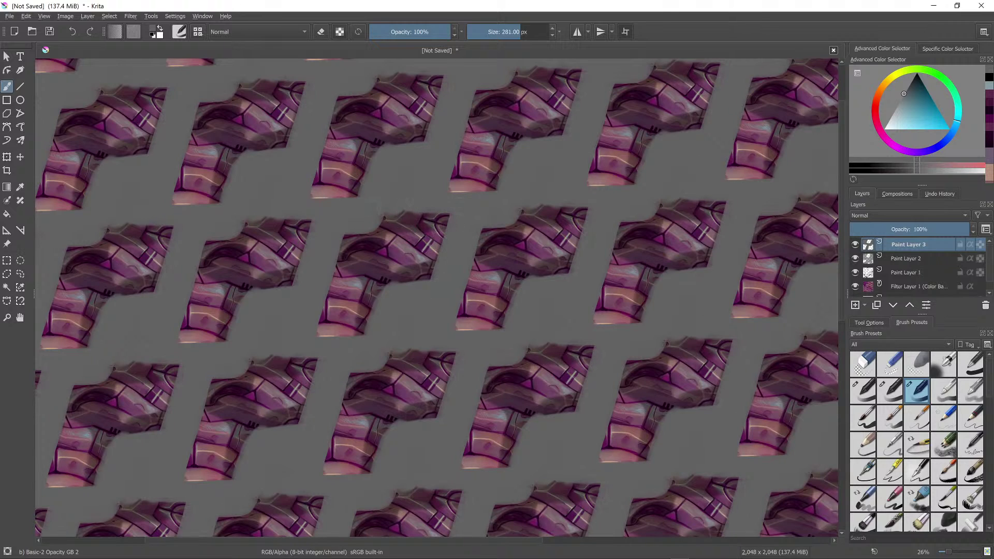
Step: Paint grey over the dark arch at 215 px, splitting the remaining tubes into two separate islands
mouse_move(451, 274)
mouse_down()
mouse_move(398, 222)
mouse_move(348, 234)
mouse_move(365, 242)
mouse_up()
key(bracketleft)
key(bracketleft)
key(bracketleft)
key(bracketleft)
key(bracketright)
key(ctrl+z)
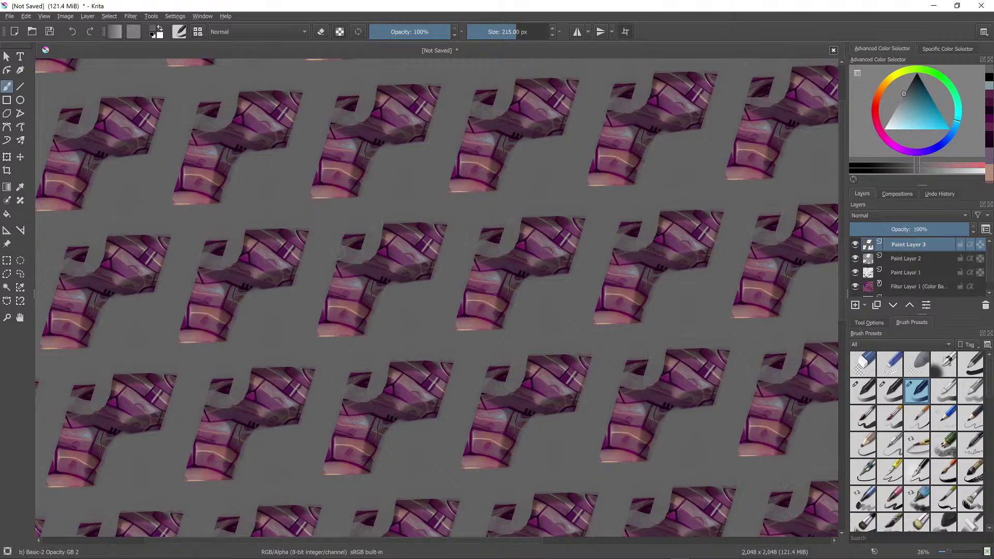
drag(383, 250, 377, 284)
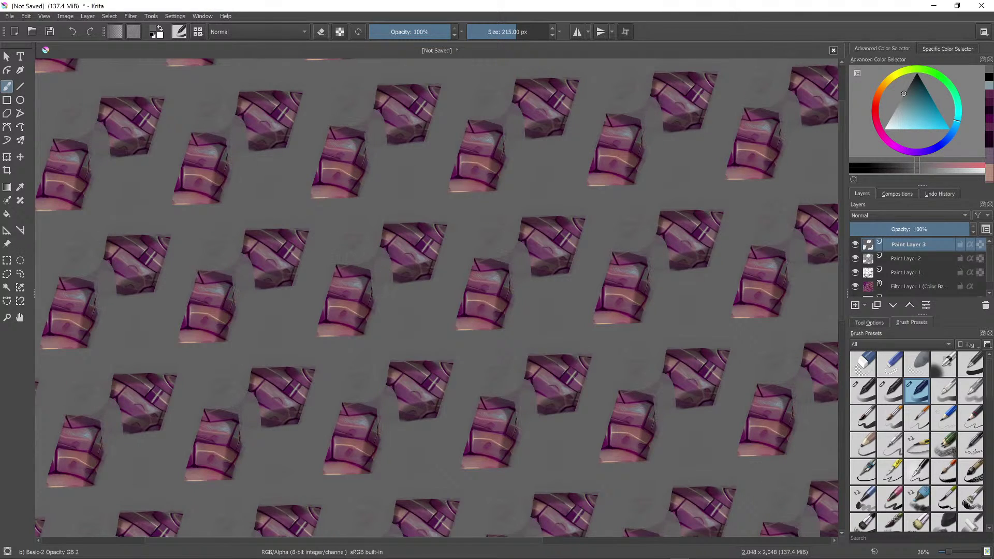
drag(369, 225, 369, 245)
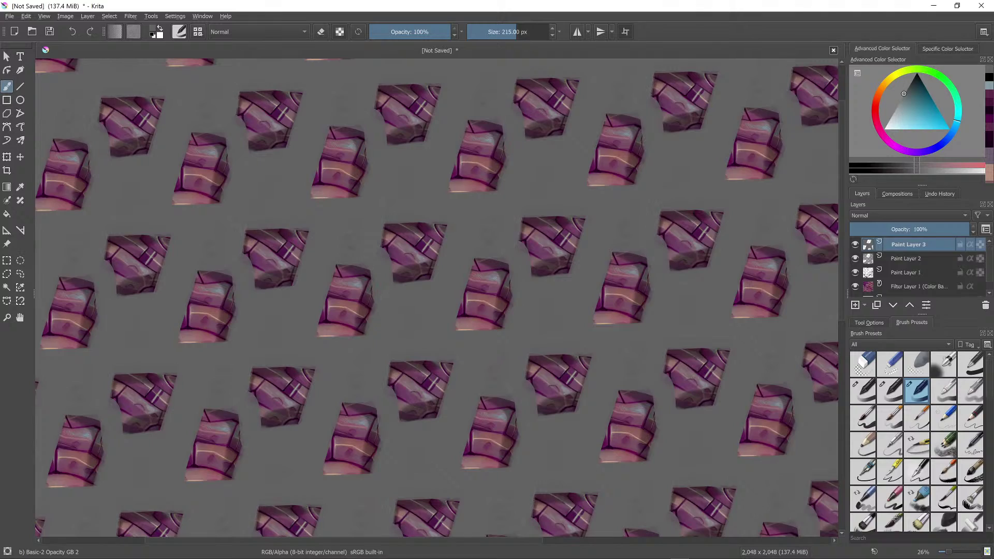
scroll(648, 294, down, 5)
scroll(658, 311, up, 5)
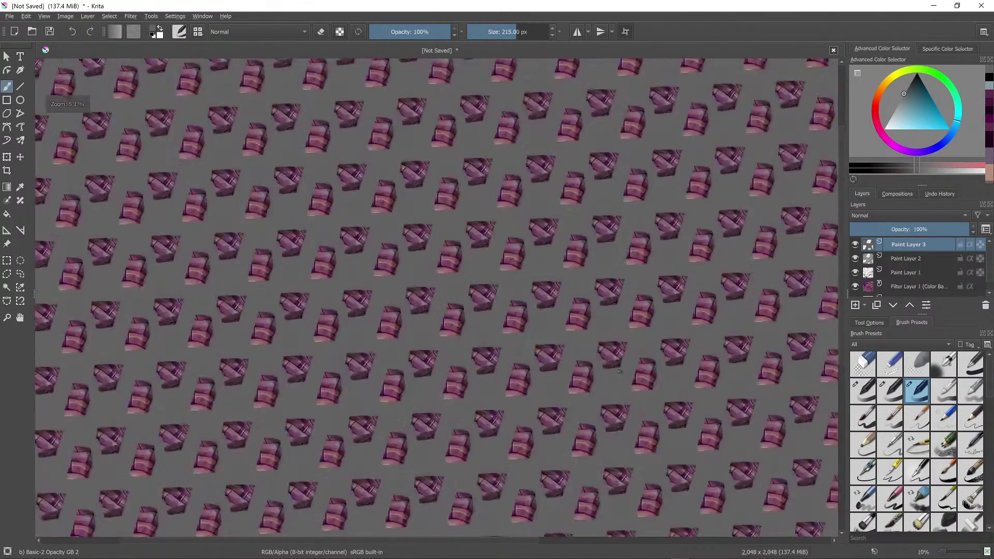
Step: Pick a lighter bluish grey and paint pale patches and diagonal strips between the tube islands at 215 px
scroll(661, 316, up, 1)
drag(909, 112, 898, 106)
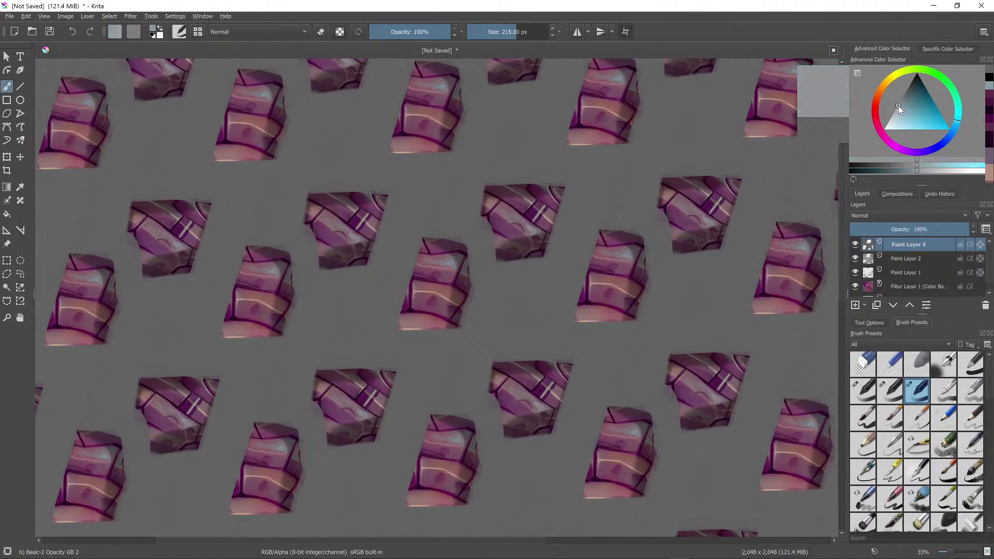
mouse_move(712, 287)
mouse_down()
mouse_move(684, 285)
mouse_move(681, 310)
mouse_move(689, 277)
mouse_move(712, 301)
mouse_move(702, 290)
mouse_move(723, 274)
mouse_move(765, 182)
mouse_move(761, 158)
mouse_move(726, 151)
mouse_move(771, 159)
mouse_up()
ctrl+click(696, 285)
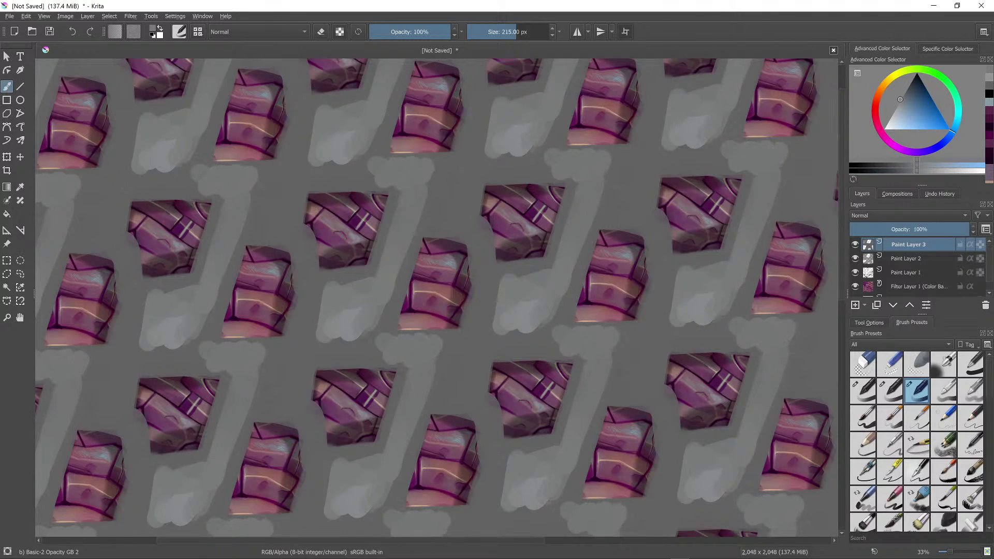
Step: Paint dark grey bands around and between the tube islands at 215 px, and check how they repeat
mouse_move(736, 259)
mouse_down()
mouse_move(707, 303)
mouse_move(651, 334)
mouse_move(664, 349)
mouse_move(651, 237)
mouse_move(609, 220)
mouse_move(587, 229)
mouse_move(571, 213)
mouse_move(598, 221)
mouse_move(571, 207)
mouse_move(565, 182)
mouse_move(503, 178)
mouse_up()
click(914, 77)
click(908, 86)
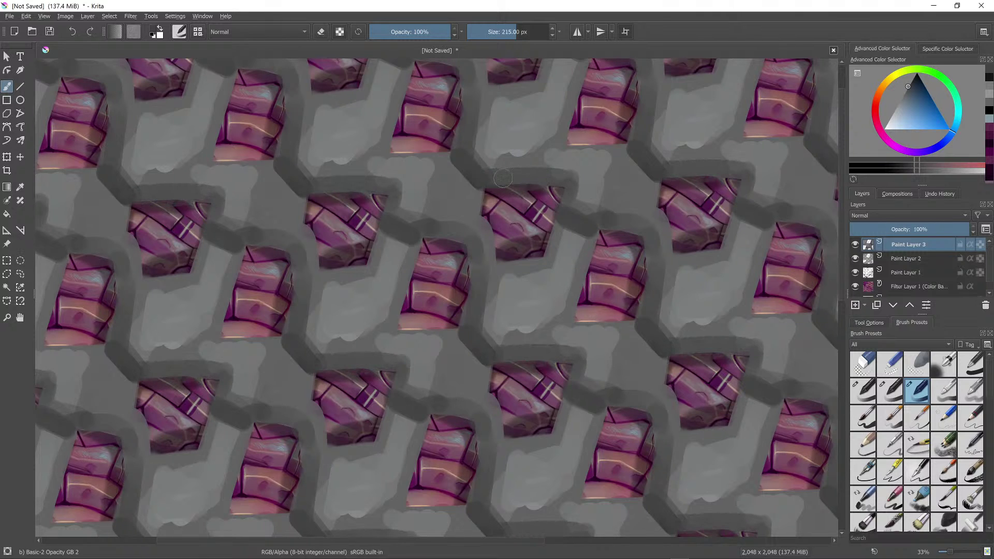
scroll(565, 182, down, 5)
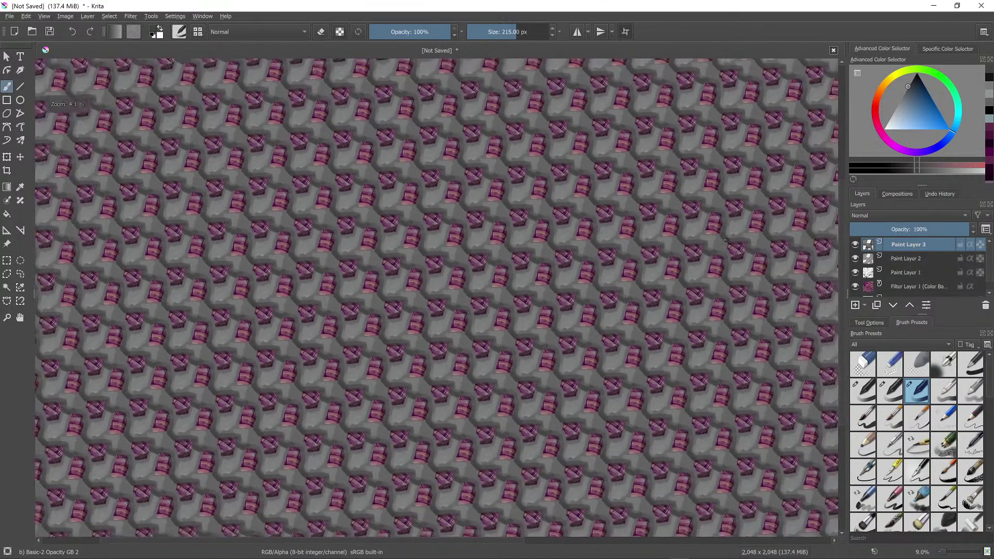
scroll(772, 161, up, 4)
scroll(771, 161, up, 1)
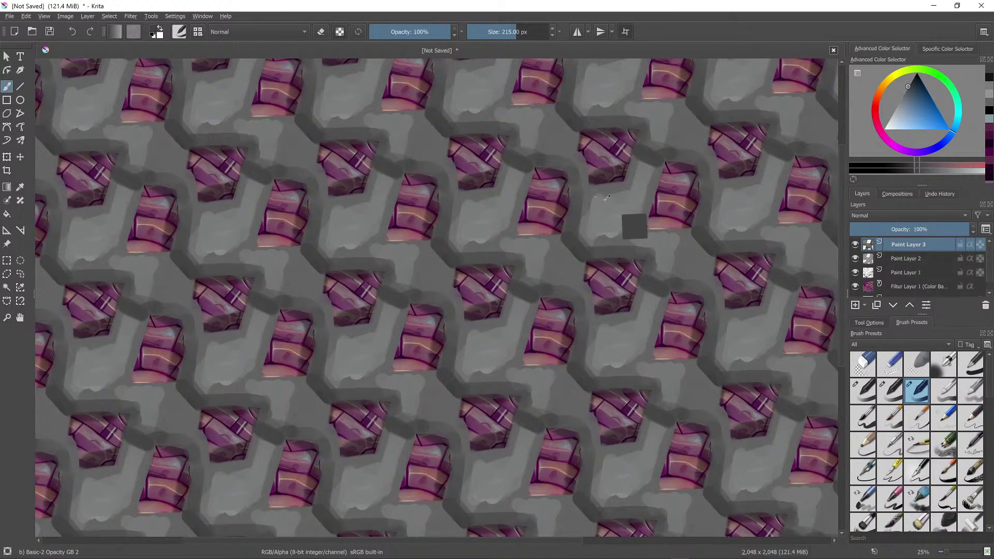
Step: Sample the light grey and smooth it over the areas between the dark bands at 215 px, narrowing the bands
ctrl+click(608, 212)
mouse_move(591, 215)
mouse_down()
mouse_move(585, 170)
mouse_move(540, 135)
mouse_move(562, 142)
mouse_move(550, 115)
mouse_move(564, 126)
mouse_move(528, 152)
mouse_move(512, 124)
mouse_move(462, 115)
mouse_up()
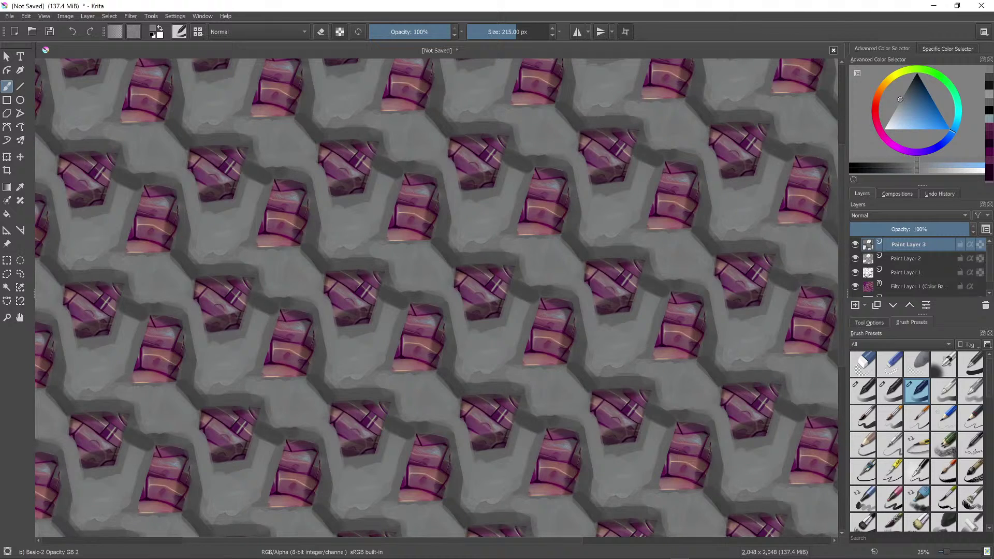
drag(440, 77, 438, 109)
mouse_move(441, 169)
mouse_down()
mouse_move(443, 188)
mouse_move(472, 193)
mouse_move(446, 206)
mouse_move(453, 246)
mouse_up()
scroll(599, 216, down, 2)
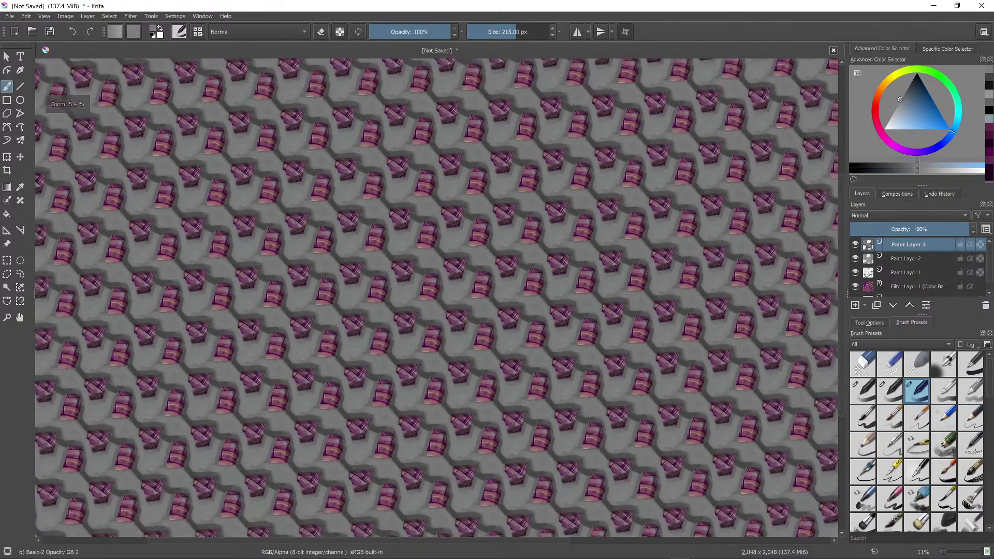
Step: Sample the dark grey and paint a thin angular line above the dark connecting bands with a brush up to 118 px
scroll(579, 297, up, 2)
ctrl+click(580, 301)
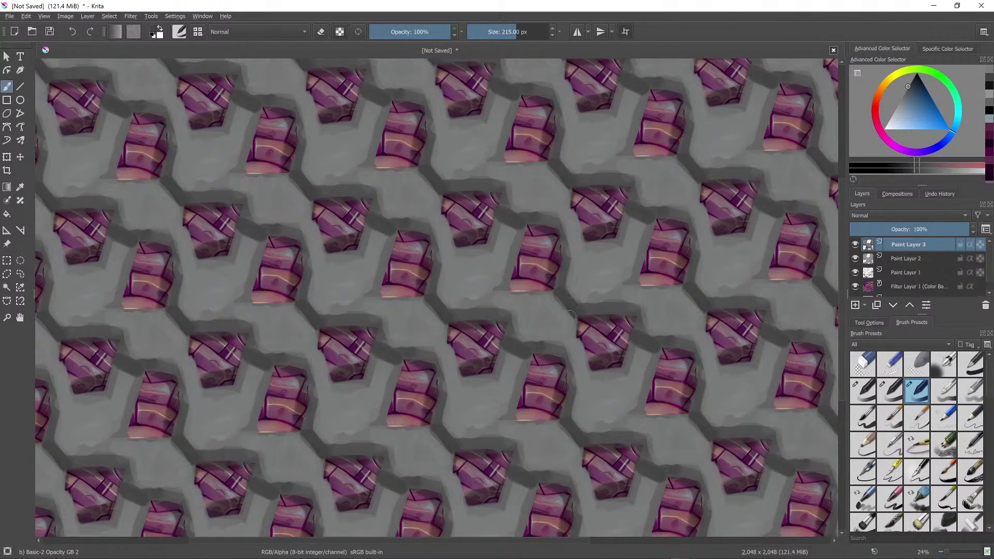
key([)
key([)
key([)
key([)
key([)
key([)
key([)
key([)
key([)
key([)
key([)
mouse_move(568, 274)
mouse_down()
mouse_move(587, 295)
mouse_move(631, 303)
mouse_move(574, 275)
mouse_up()
key(])
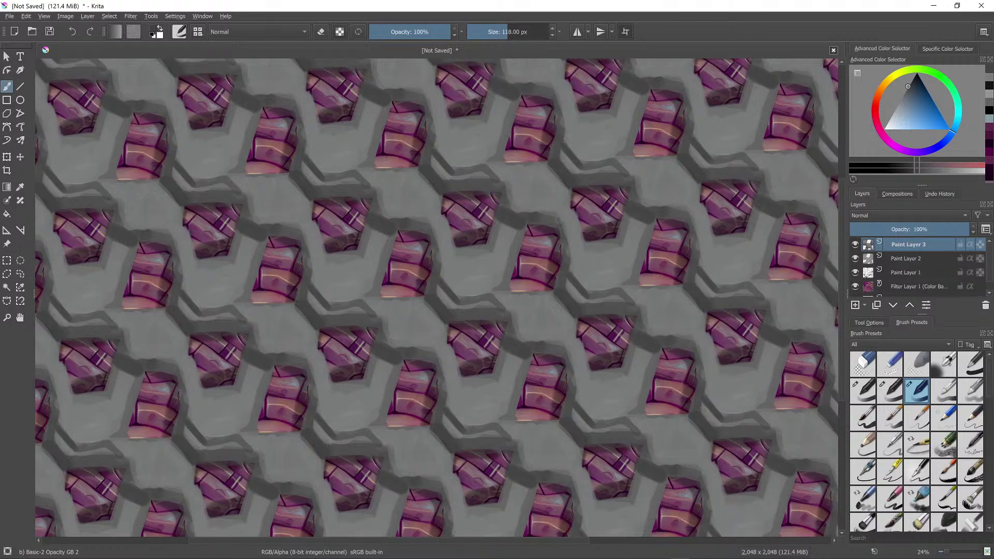
Step: Reduce the brush to 78 px and add a winding dark line through the light grey area between the tube islands
key([)
key([)
drag(560, 221, 608, 290)
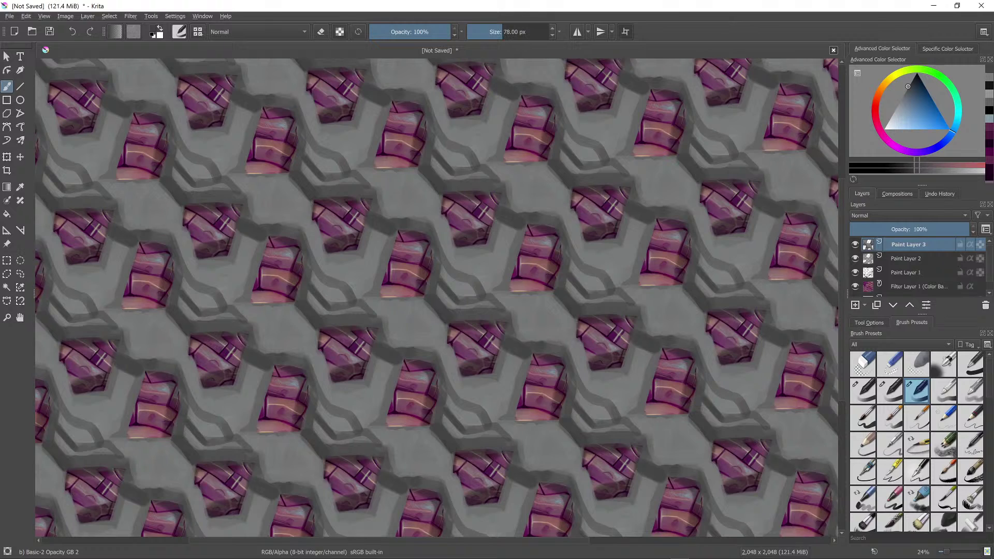
mouse_move(574, 214)
mouse_down()
mouse_move(586, 244)
mouse_move(572, 200)
mouse_up()
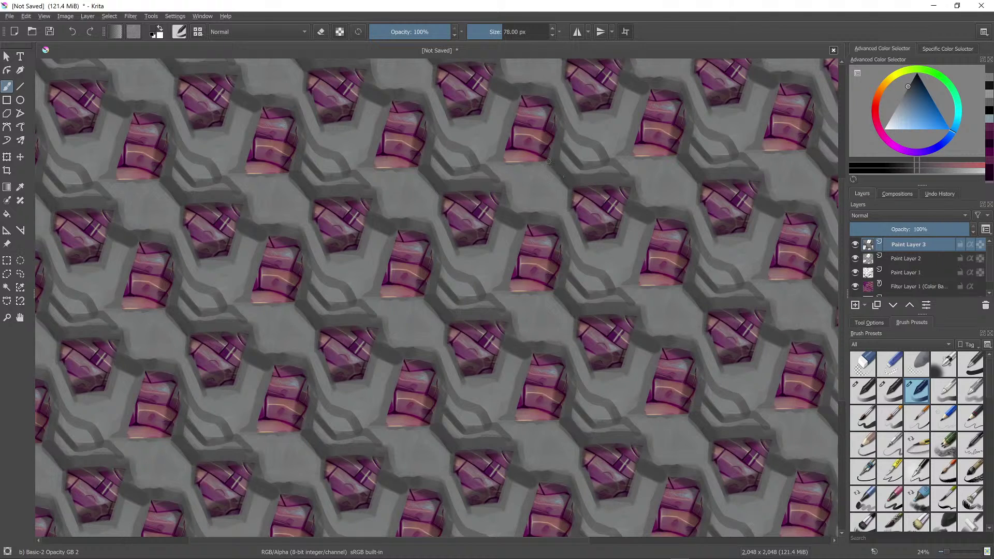
Step: Enlarge the brush to 201 px and shade dark grey along the lower edges of the pink tube islands
shift+drag(553, 165, 593, 164)
mouse_move(549, 164)
mouse_down()
mouse_move(506, 166)
mouse_move(546, 166)
mouse_up()
drag(520, 214, 555, 213)
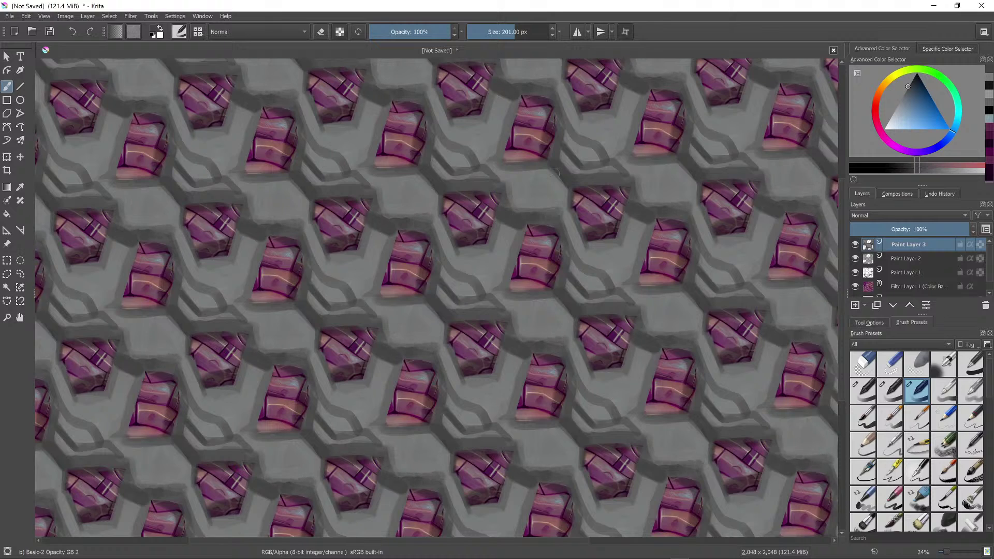
Step: Reduce the brush to 84 px and paint thin dark lines across the light grey areas just below the pink tube islands
key(bracketleft)
key(bracketleft)
key(bracketleft)
key(bracketleft)
key(bracketleft)
key(bracketleft)
drag(554, 192, 514, 171)
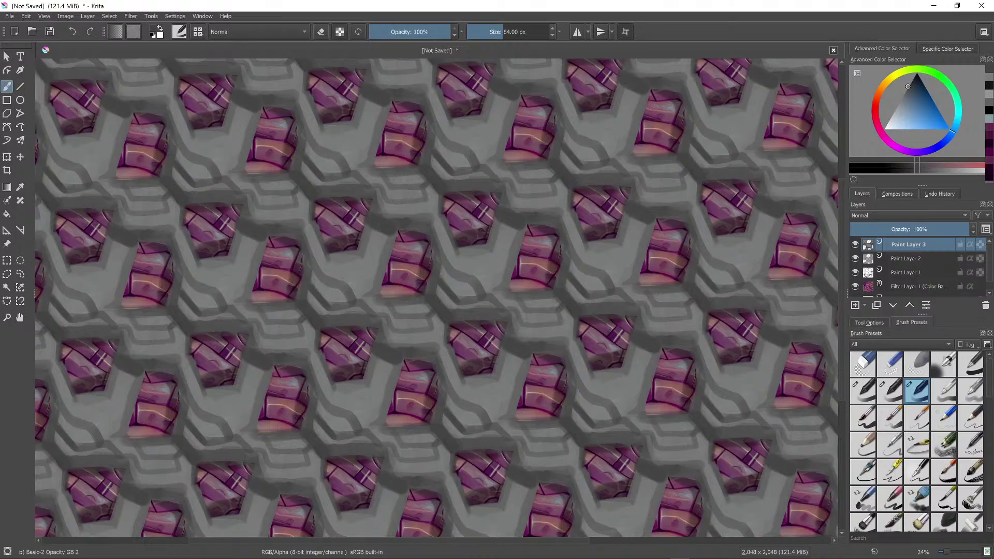
scroll(682, 287, down, 6)
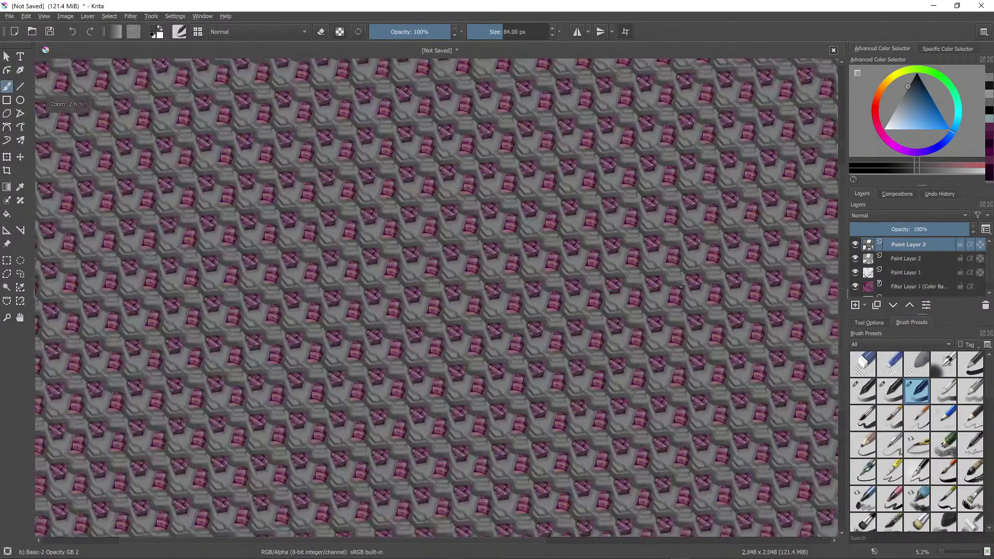
scroll(682, 286, up, 6)
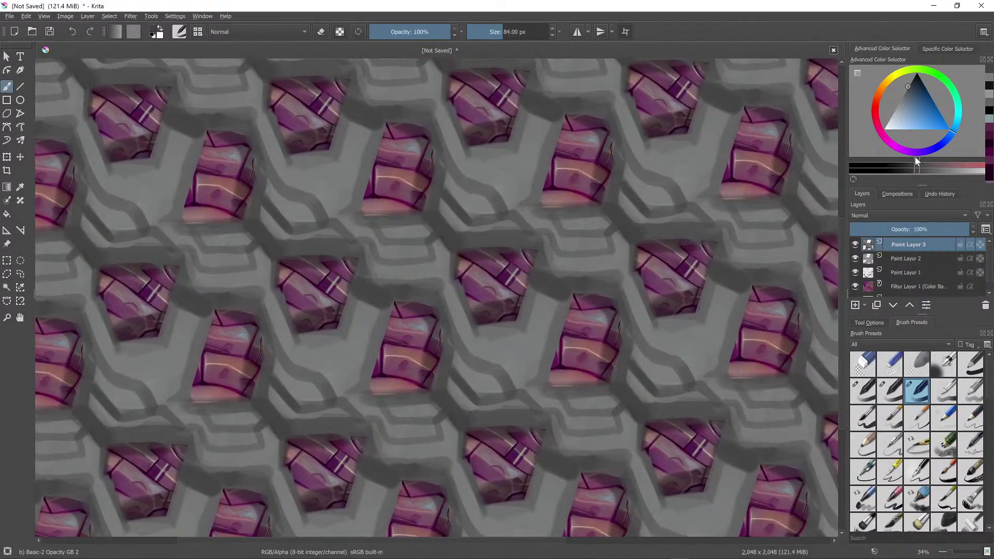
Step: Hide Paint Layer 3 and Paint Layer 2 and inspect the tiling of the purple-pink tube texture
click(856, 244)
click(855, 258)
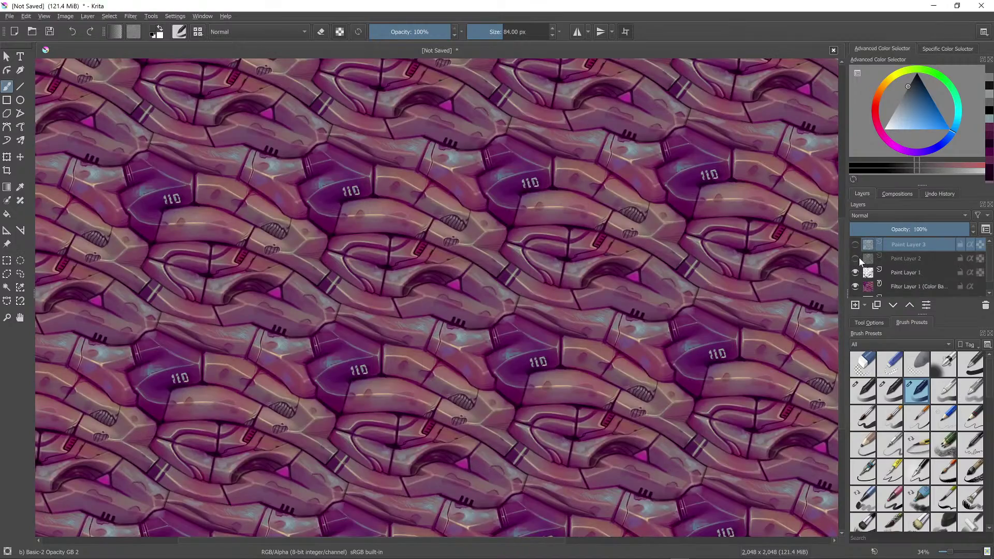
scroll(713, 356, down, 6)
scroll(713, 356, up, 3)
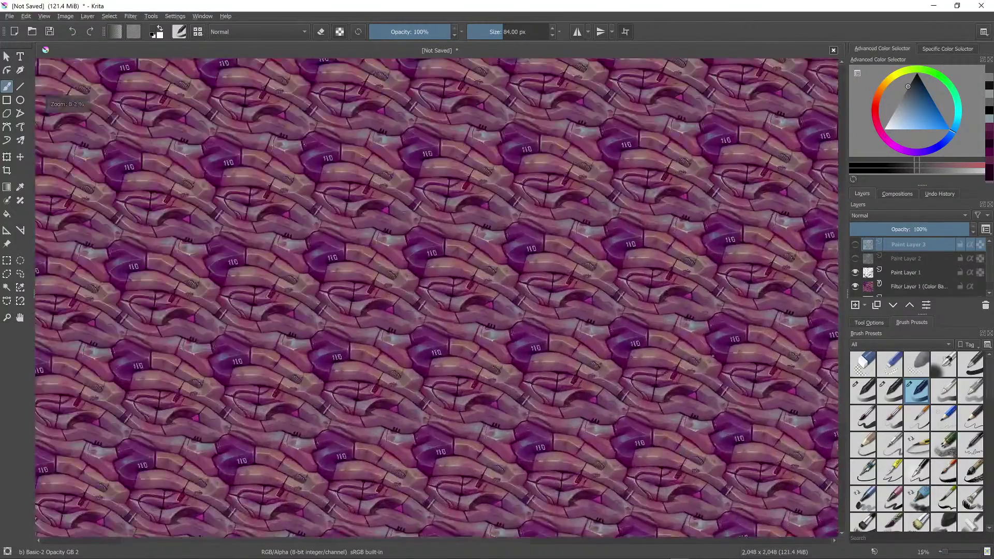
scroll(713, 356, up, 7)
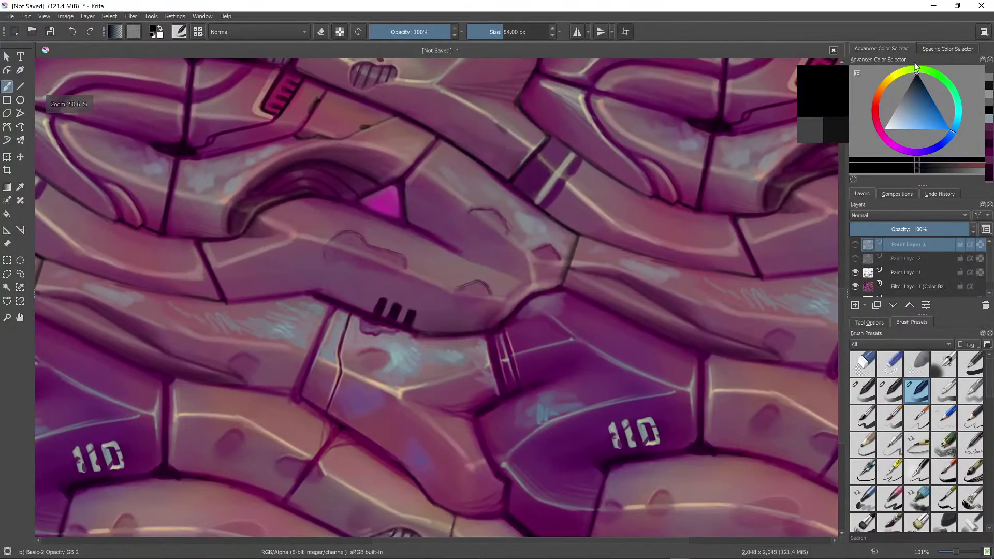
Step: On Paint Layer 1, reduce the brush to 16 px and darken the seams around the joint above the purple 110 tube
click(899, 273)
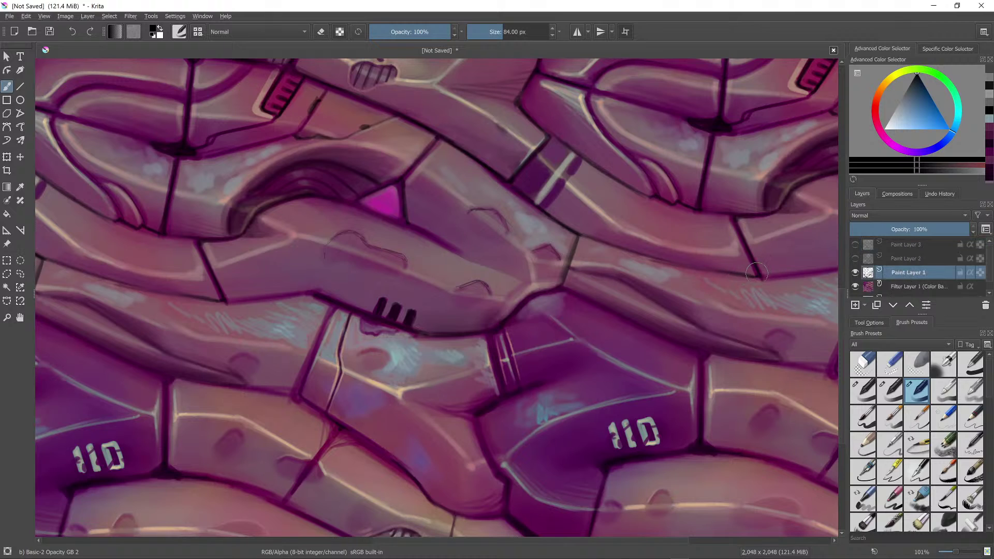
key([)
key([)
key([)
key([)
key([)
key([)
key([)
key([)
key([)
key([)
key([)
key([)
key([)
key([)
key([)
key([)
key([)
key([)
key([)
key([)
drag(766, 277, 762, 277)
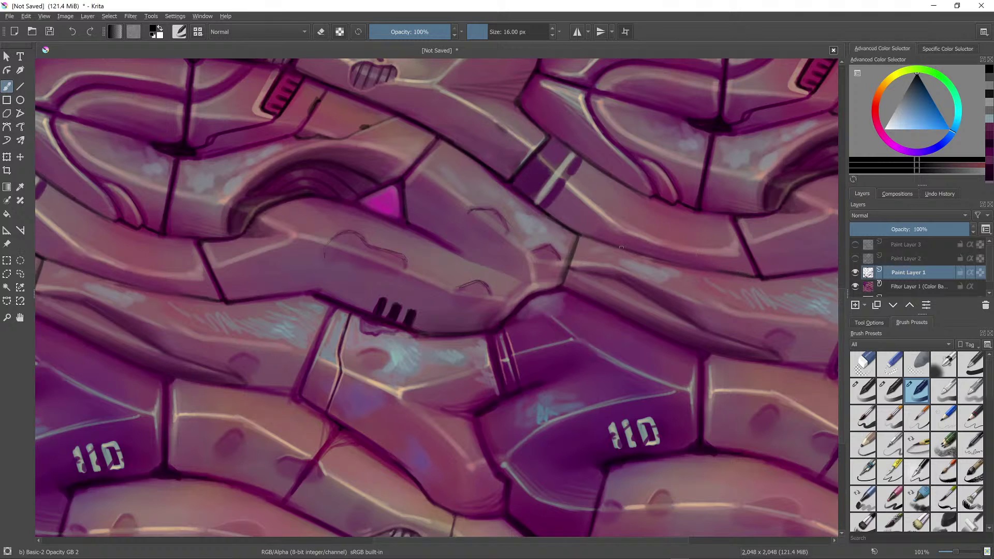
drag(591, 240, 757, 280)
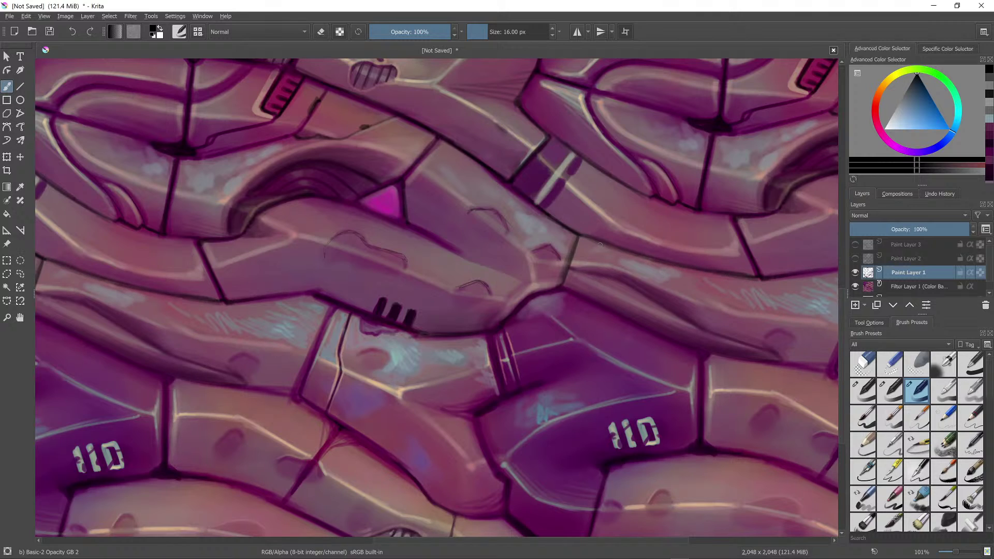
drag(599, 244, 649, 259)
drag(569, 264, 577, 239)
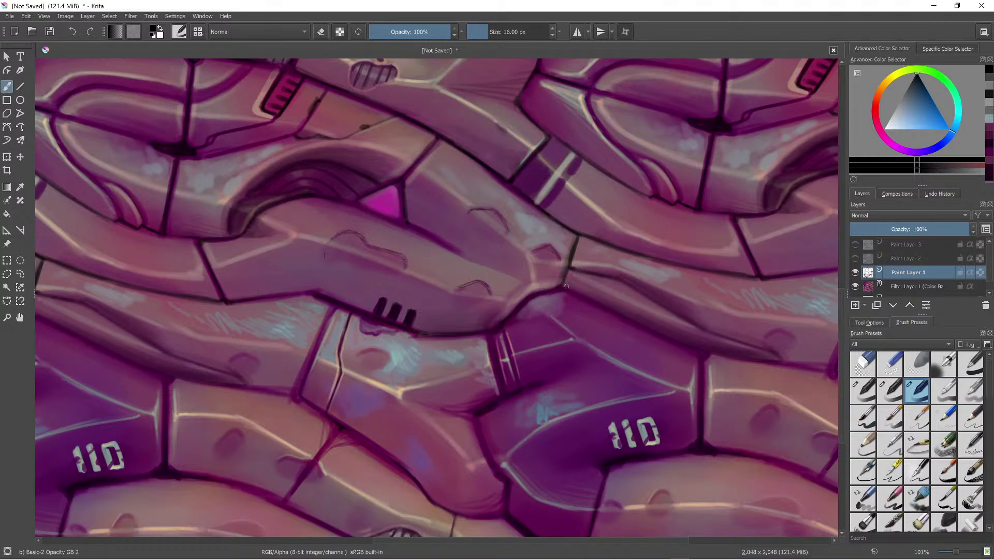
Step: Sample the nearby pink tones and clean up the tube edges beside the darkened seam above the purple 110 tube
ctrl+click(566, 263)
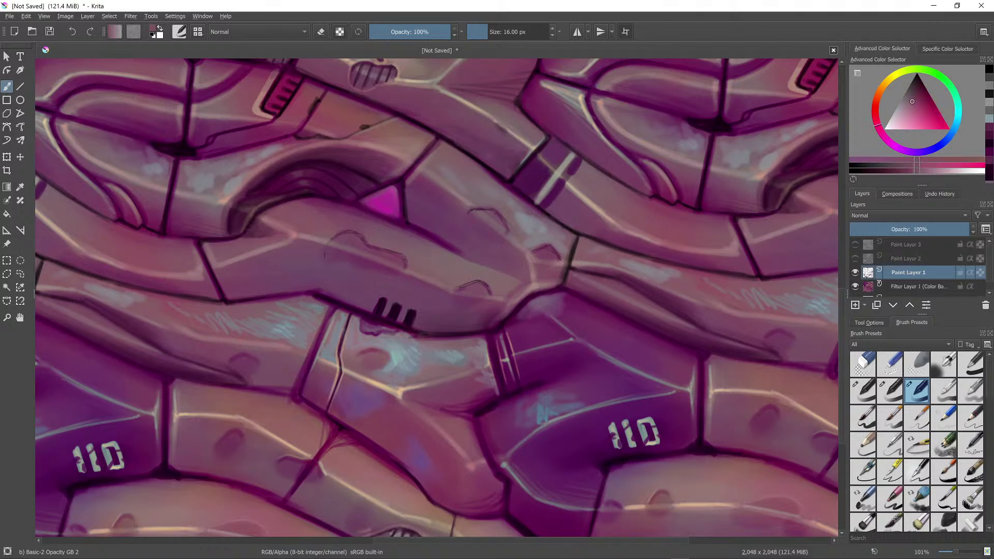
ctrl+click(568, 255)
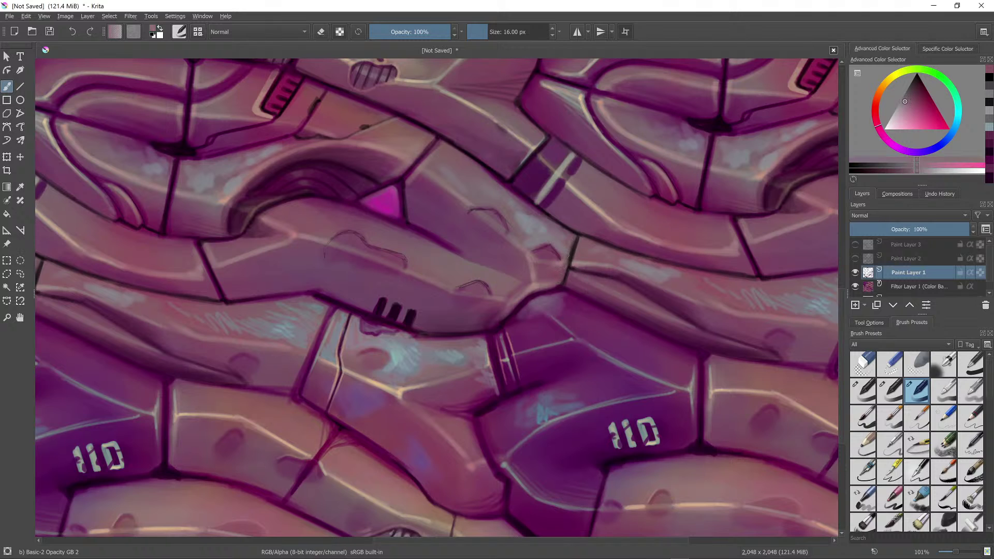
ctrl+click(555, 285)
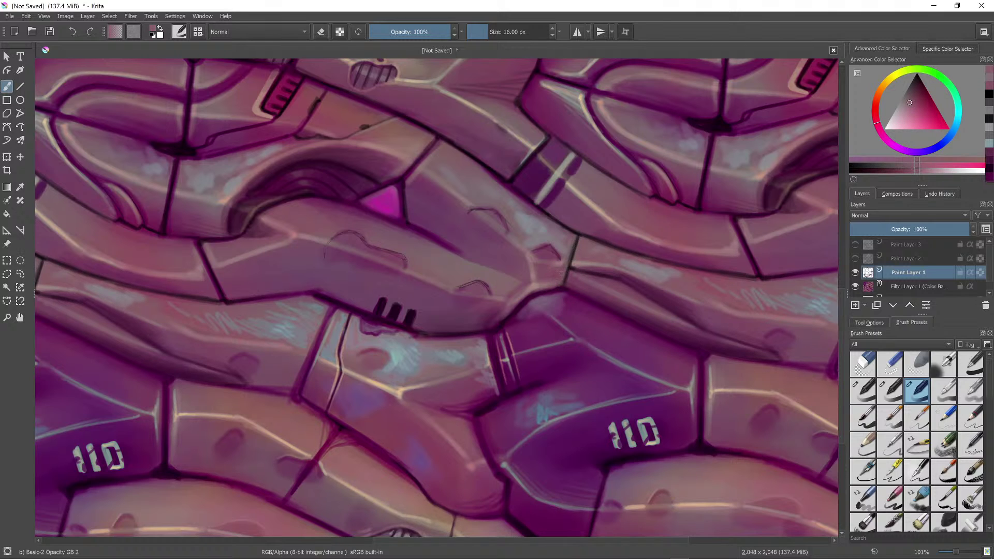
drag(564, 284, 674, 355)
scroll(575, 362, down, 1)
scroll(621, 285, up, 8)
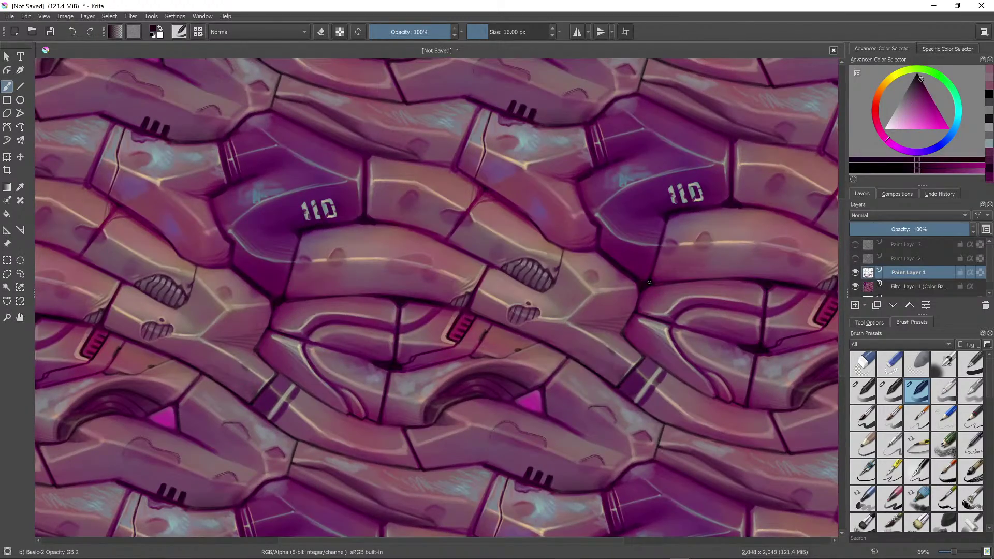
Step: Sample dark purples from the seams and paint stepped ridges and deeper contours at the beige tube's forked end below the 110 tube
ctrl+click(642, 307)
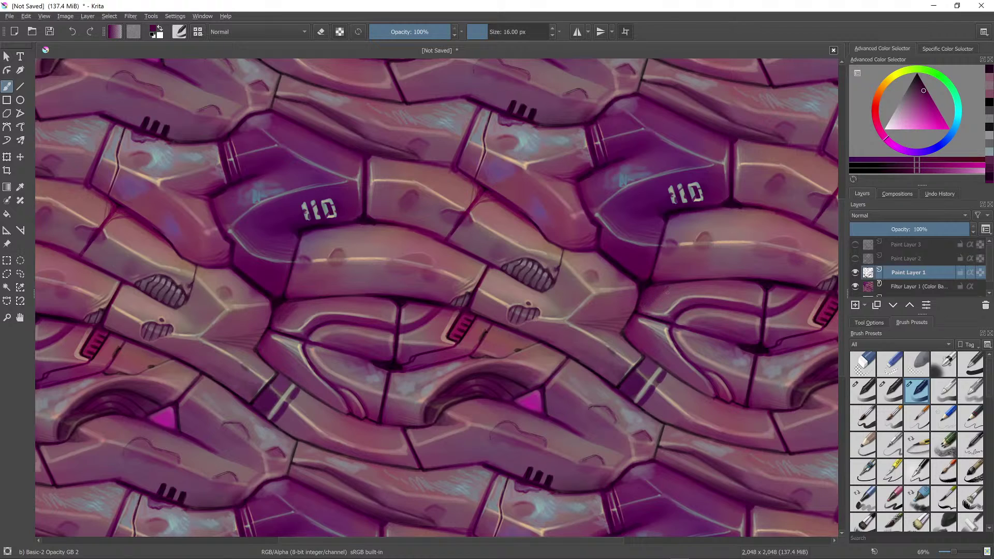
ctrl+click(649, 280)
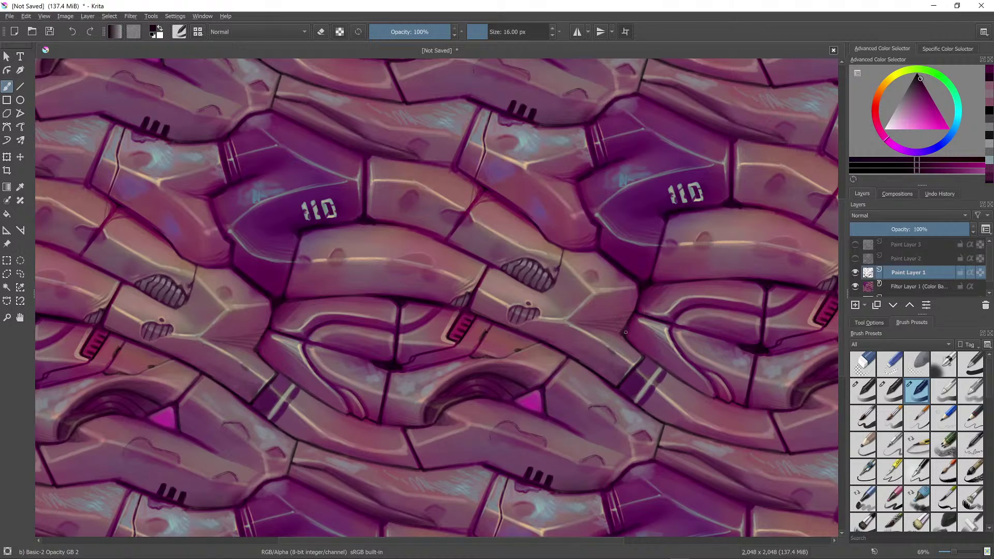
ctrl+click(628, 335)
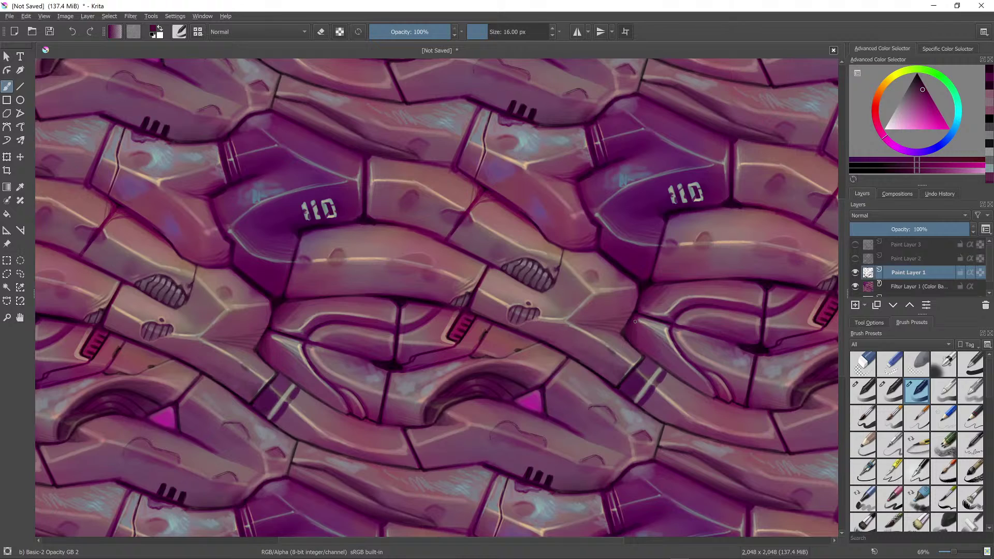
ctrl+click(625, 327)
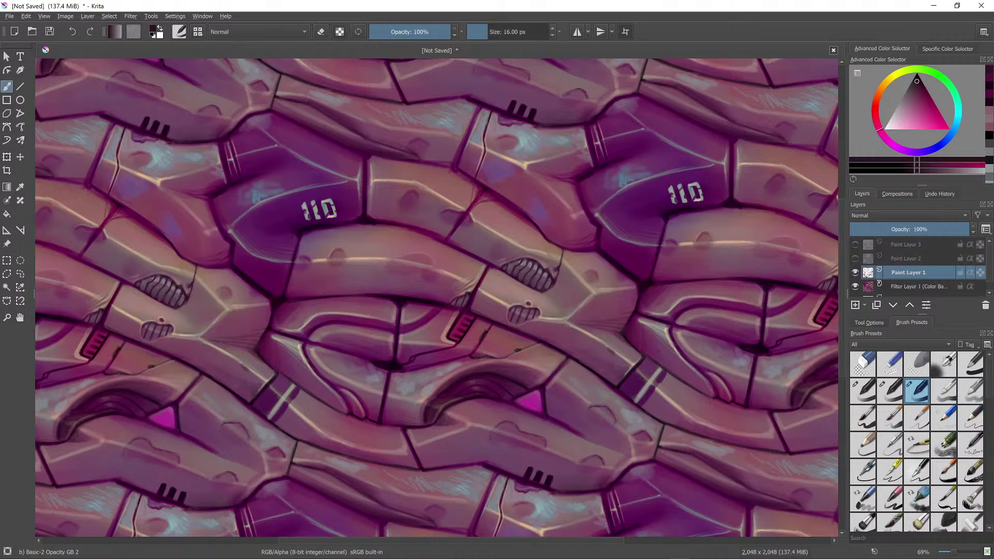
ctrl+click(642, 290)
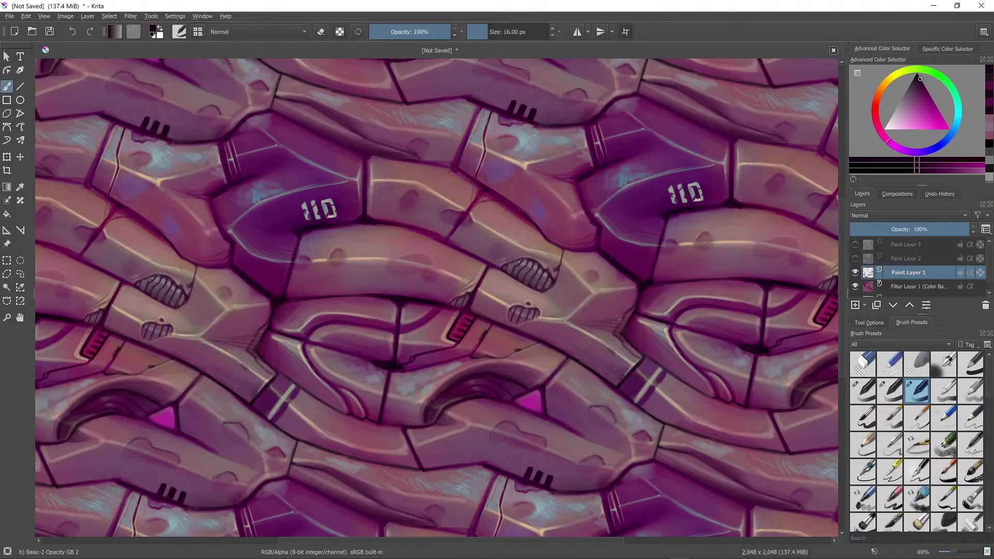
scroll(608, 328, down, 5)
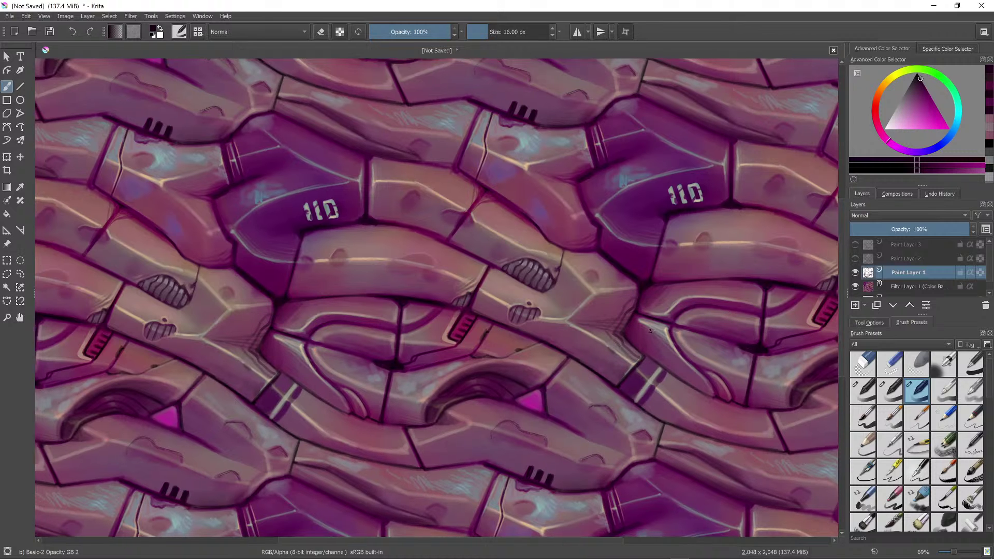
scroll(618, 405, up, 6)
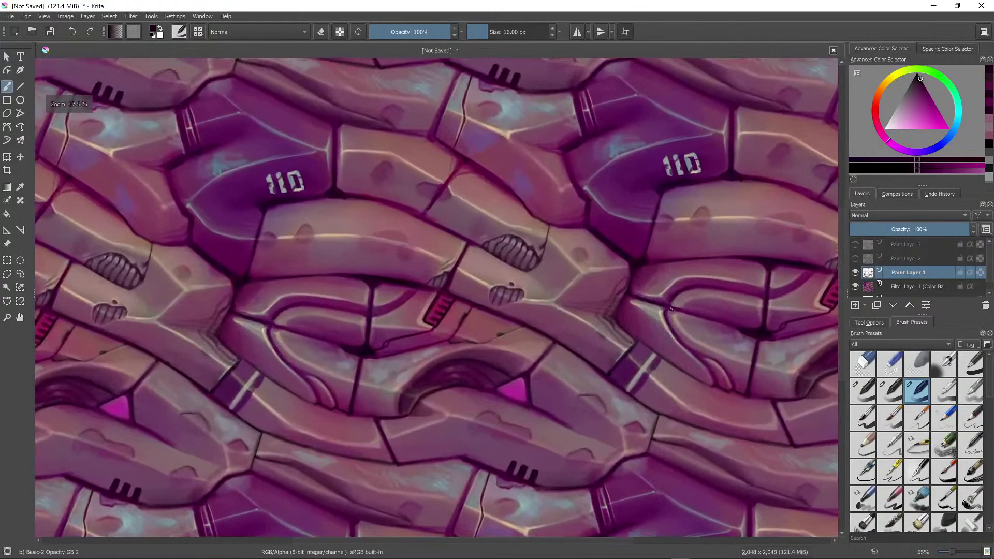
key(ctrl)
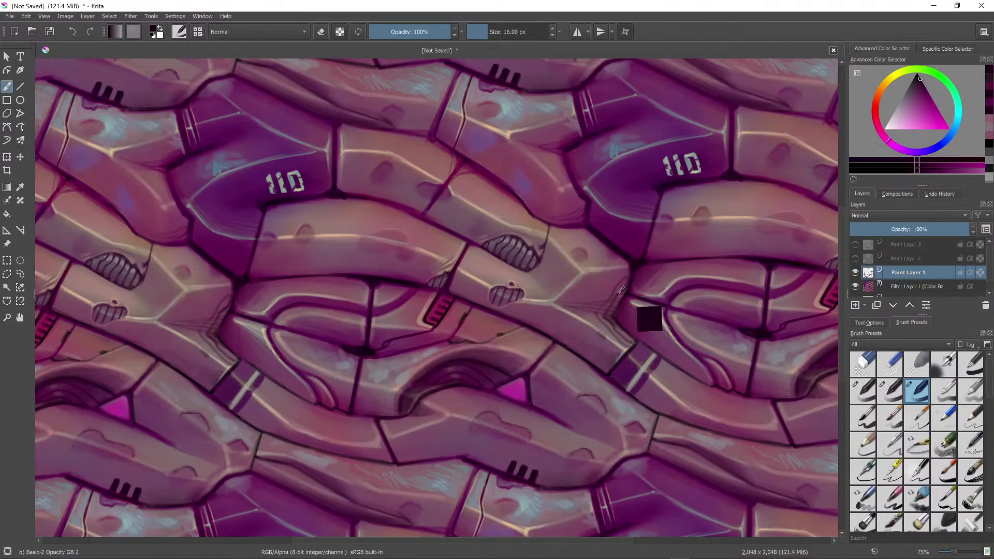
Step: Sample the warm beige to touch up the forked tube end, and turn off wrap-around mode to show the single tile
ctrl+click(597, 262)
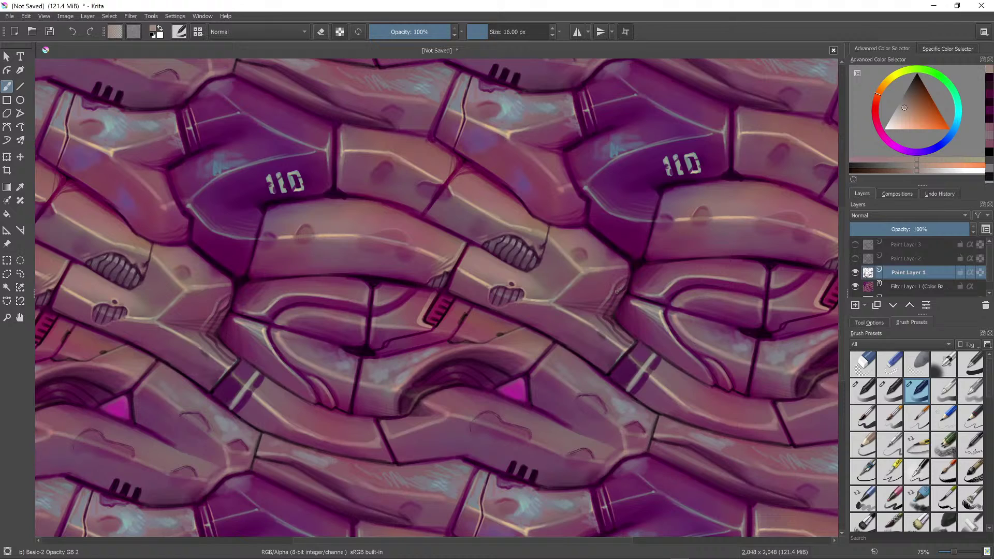
scroll(610, 304, down, 5)
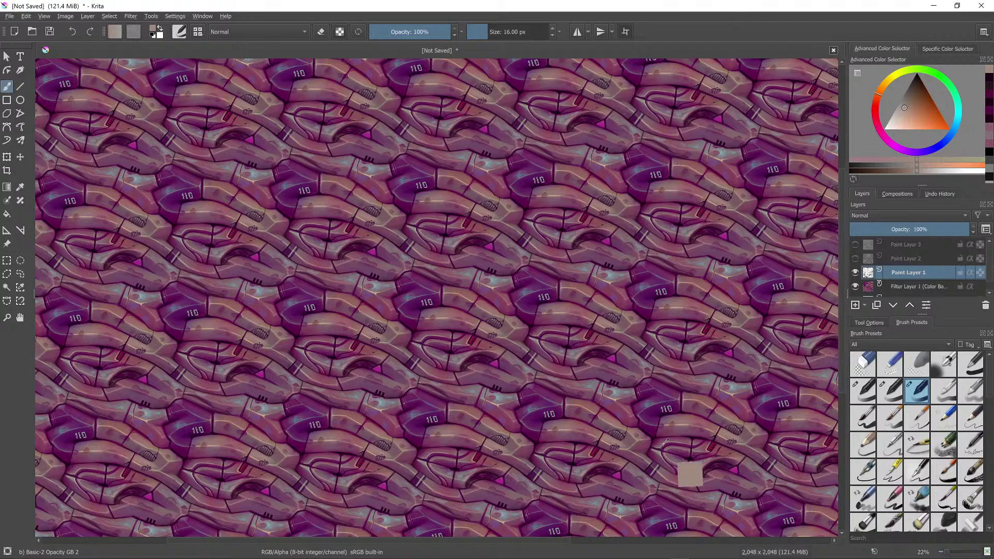
scroll(675, 424, down, 1)
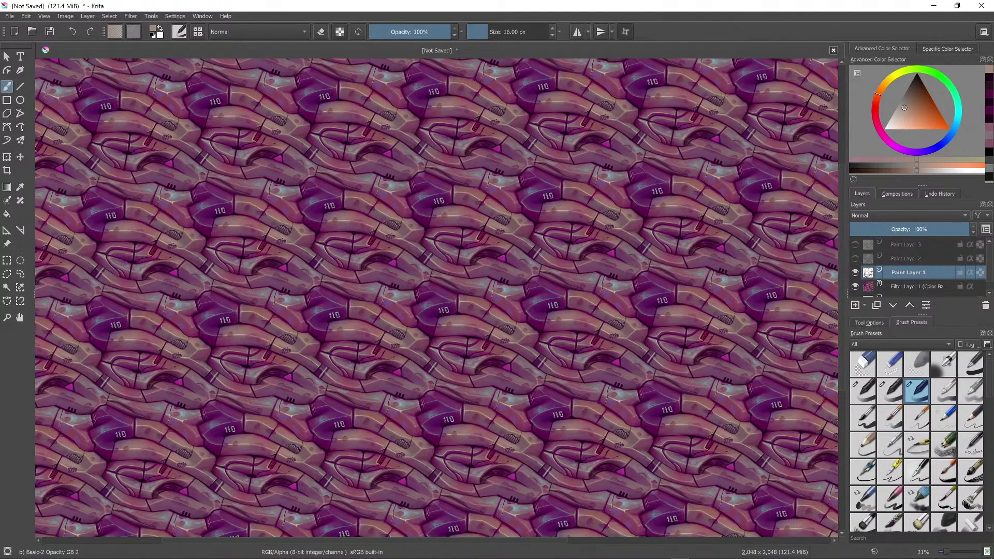
key(w)
scroll(644, 367, up, 4)
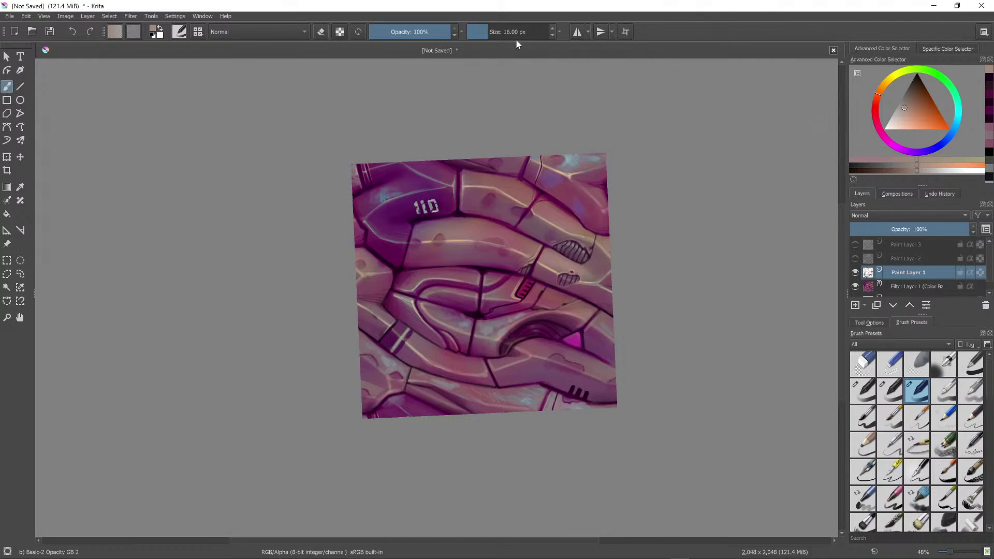
click(10, 17)
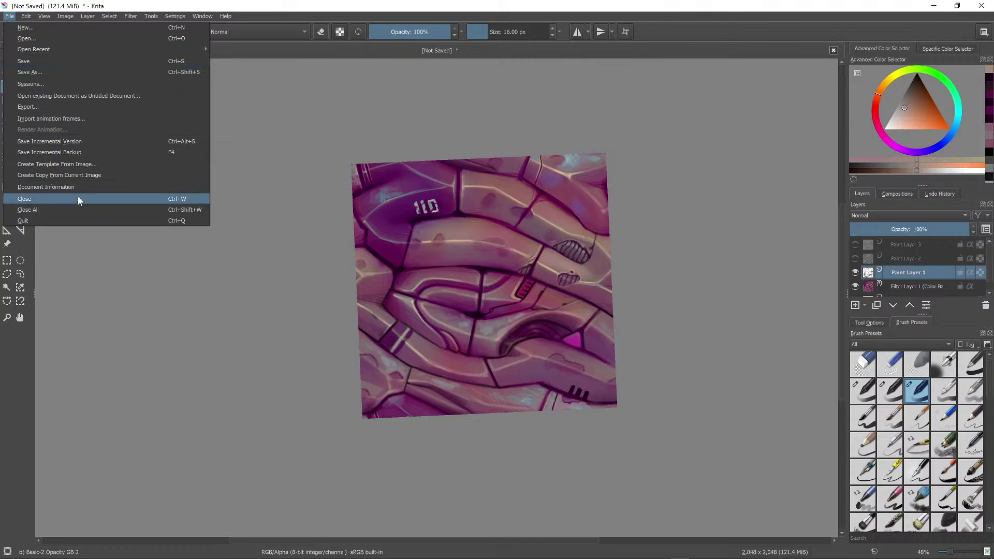
key(Escape)
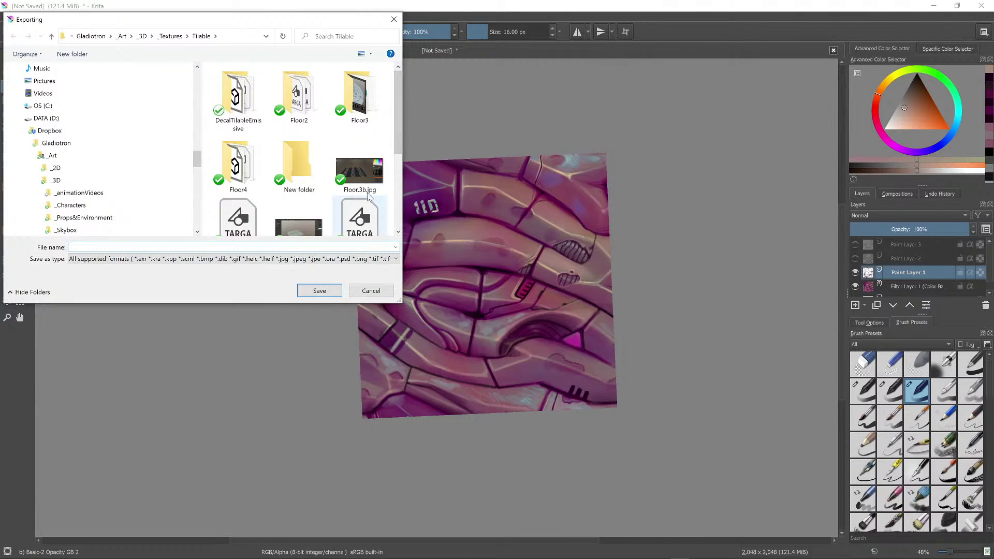
click(226, 40)
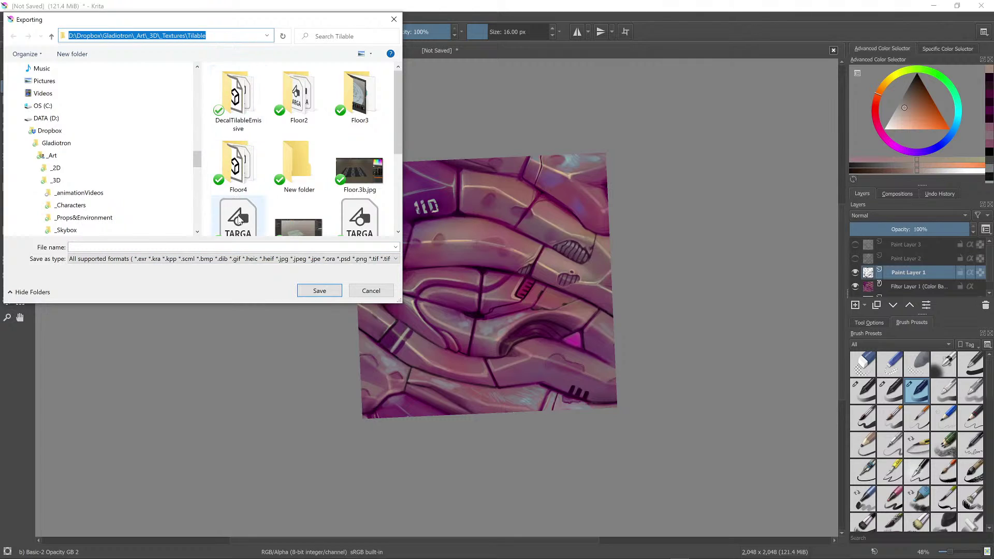
click(242, 247)
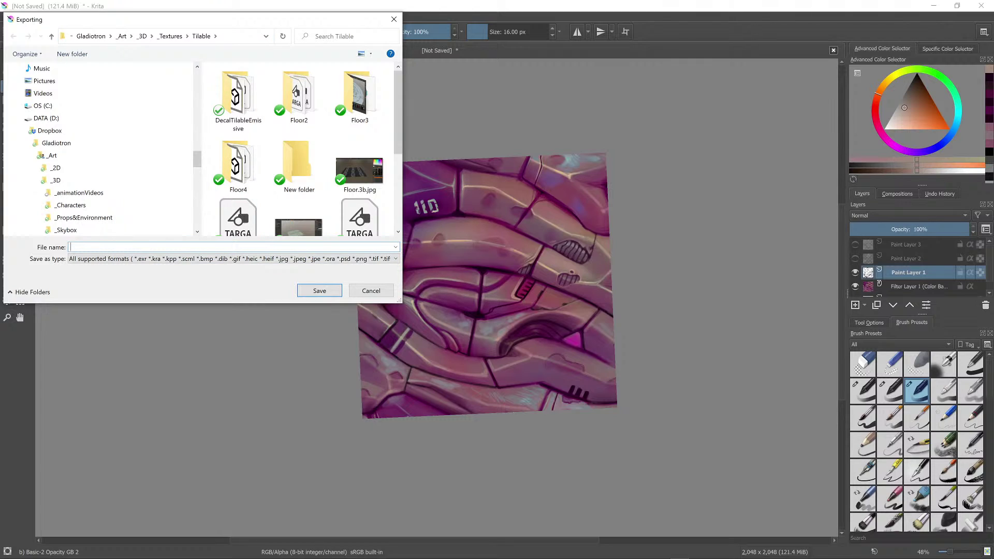
text(MetalPipe)
key(Return)
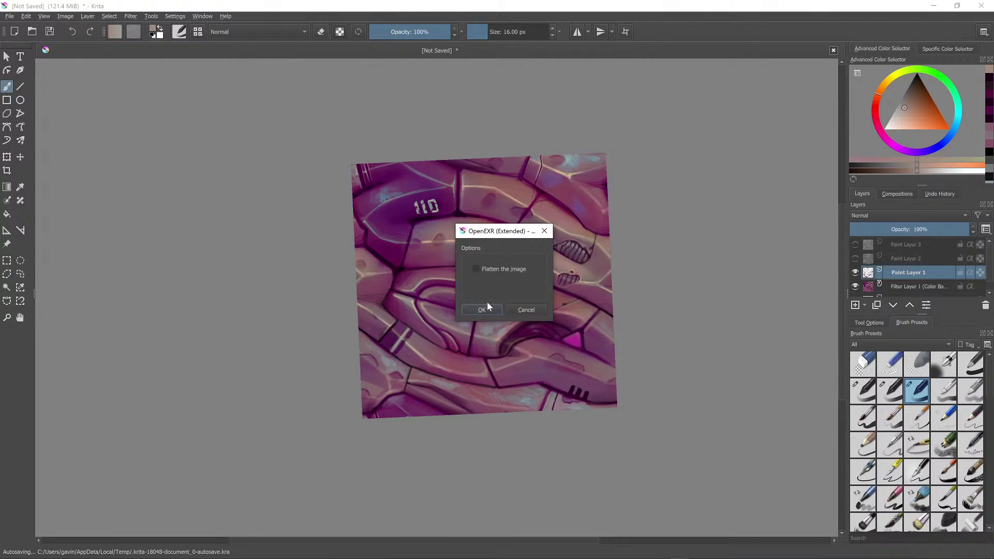
click(531, 311)
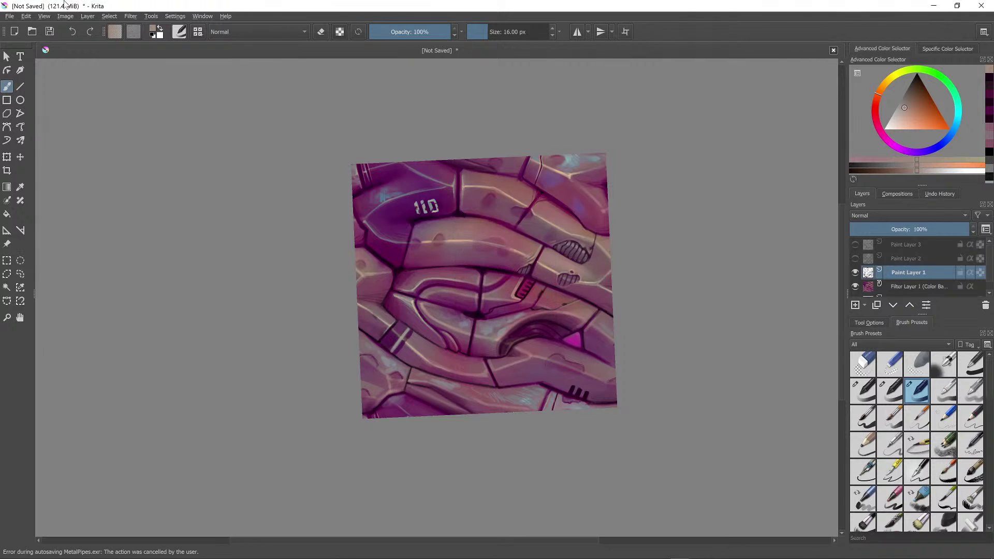
Step: Save the image as a Krita document named MetalPipes in the Tilable folder
click(10, 17)
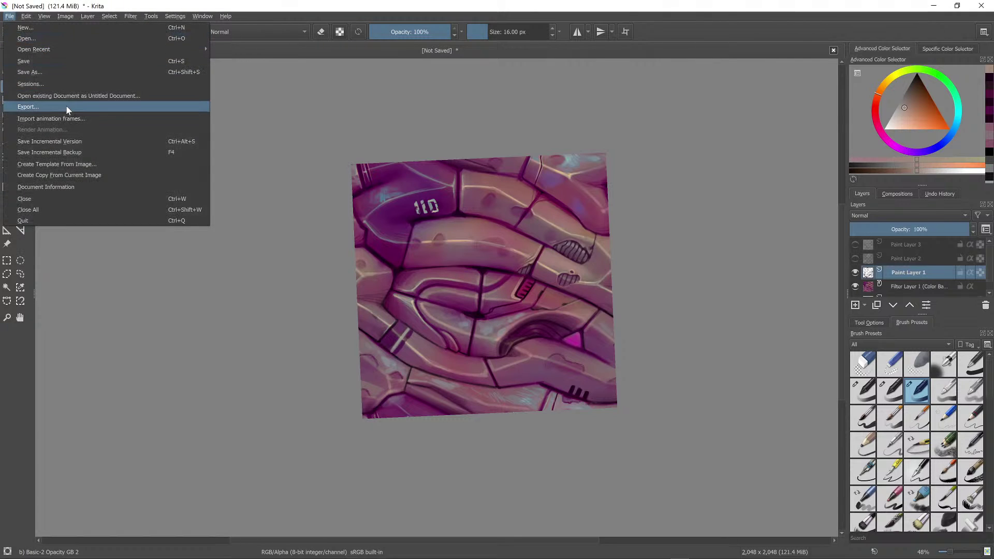
click(72, 72)
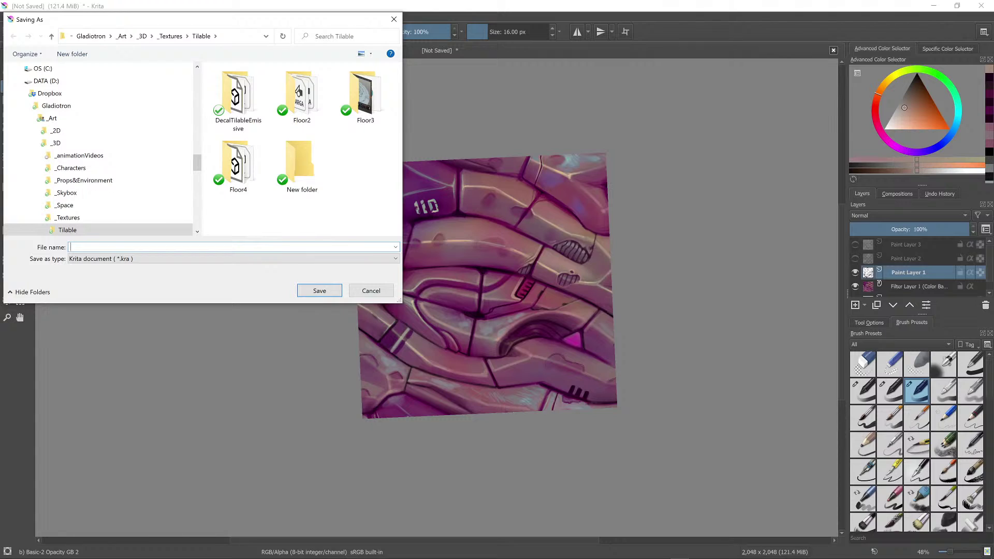
text(MetalPipes)
key(Return)
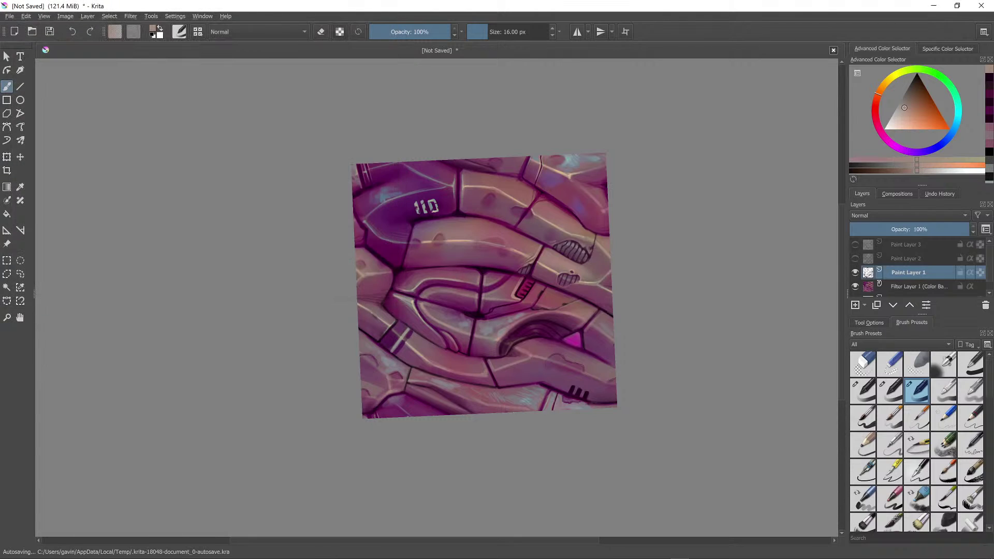
Step: Export the image as the PNG file MetalPipes in the Tilable folder with the default PNG options
click(11, 17)
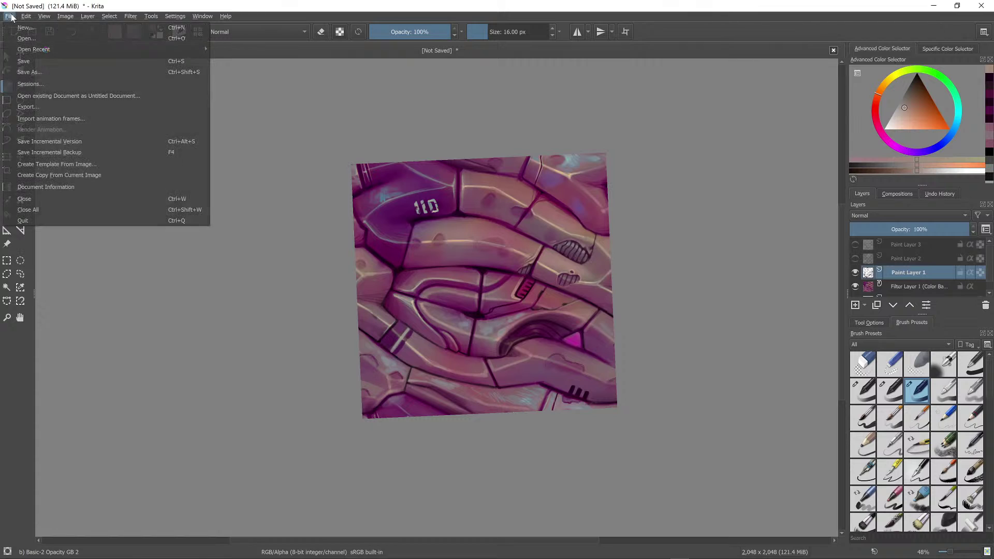
click(46, 107)
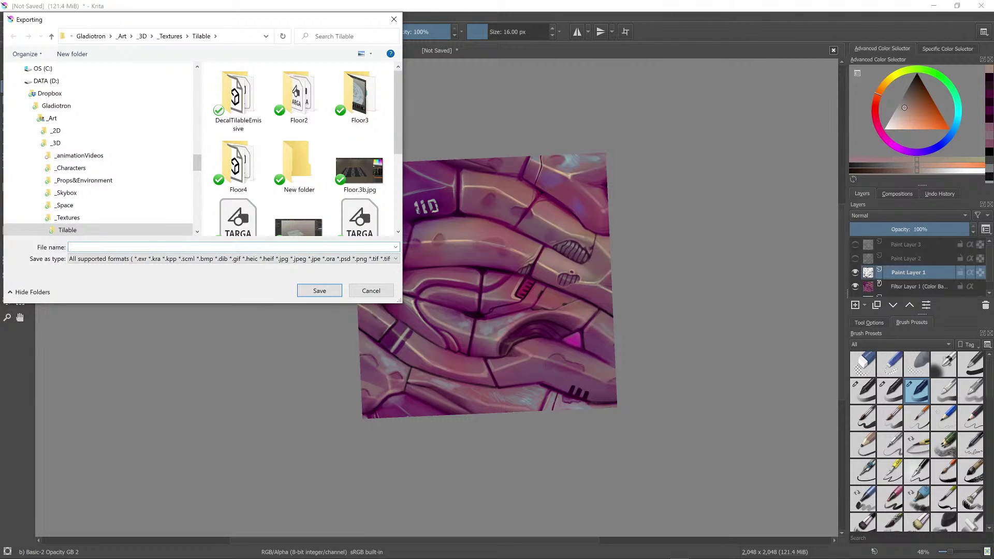
text(MetalPipes)
click(310, 259)
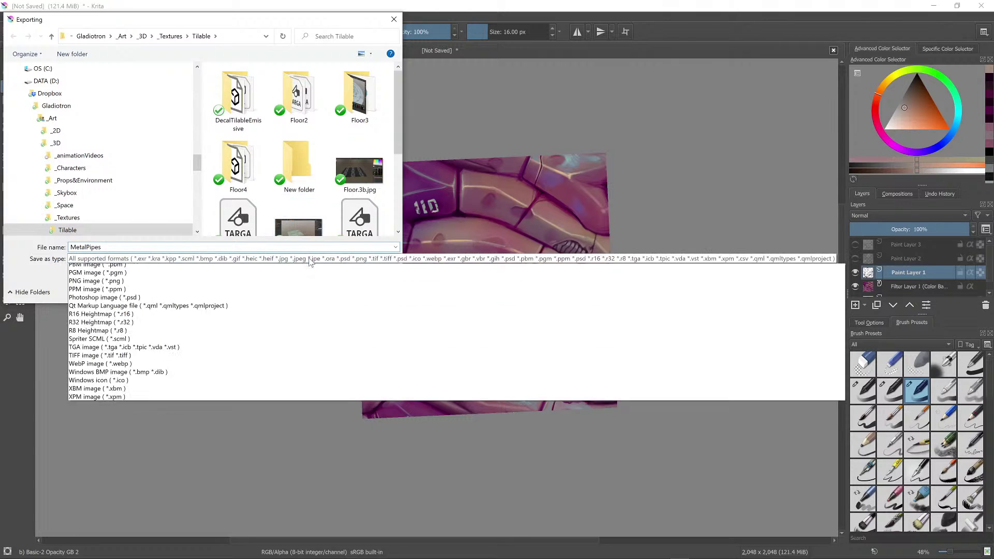
click(247, 385)
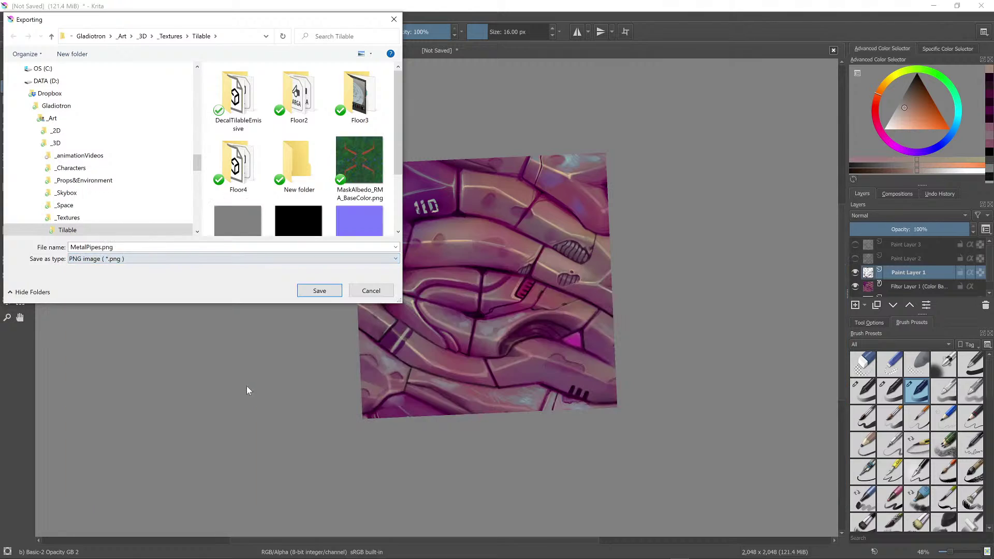
click(319, 291)
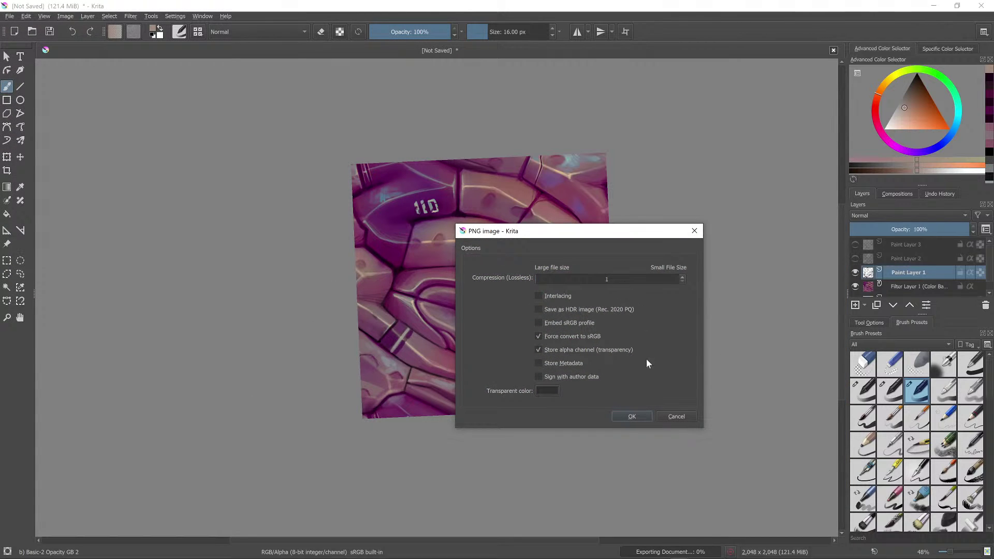
click(632, 417)
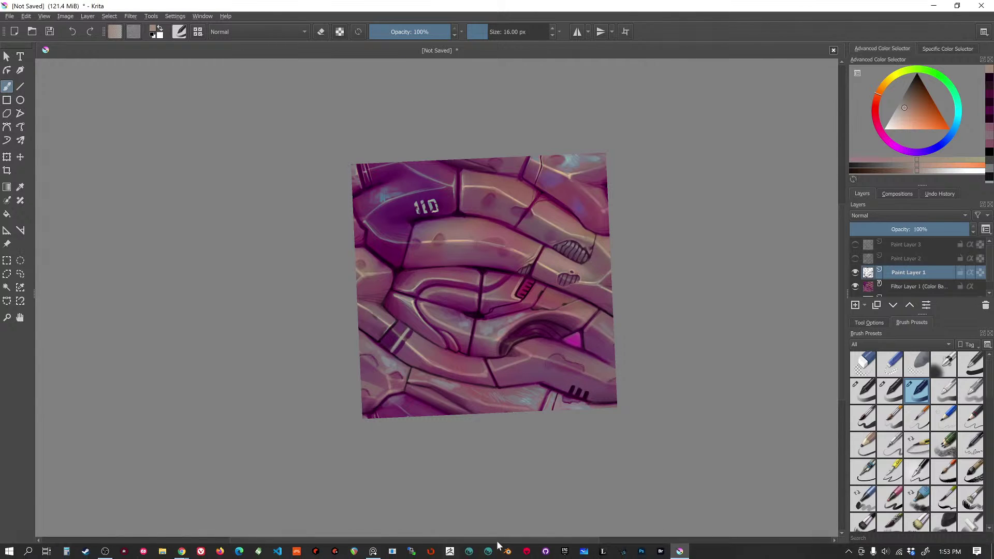
Step: Switch to Blender and open the recent file DoorSc.blend
click(508, 551)
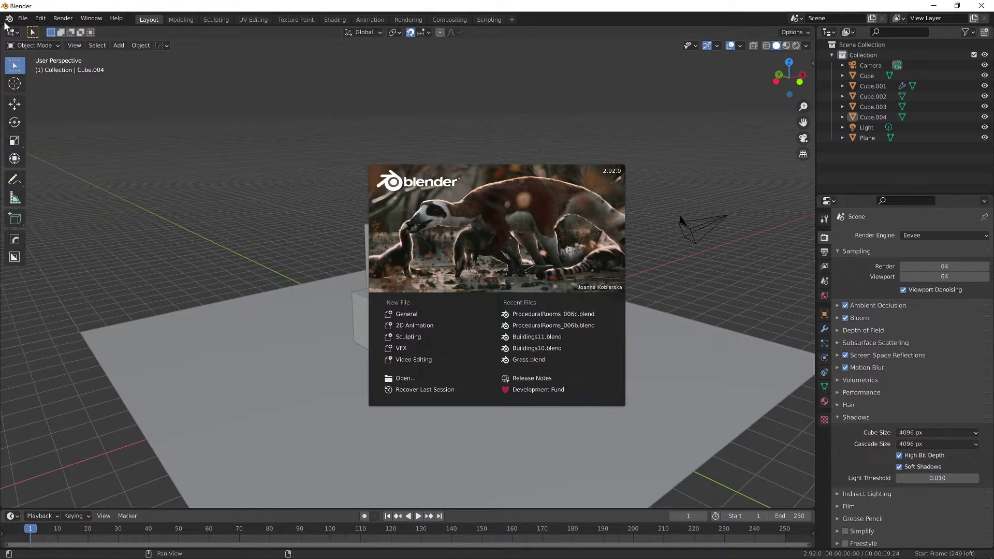
click(20, 18)
click(21, 18)
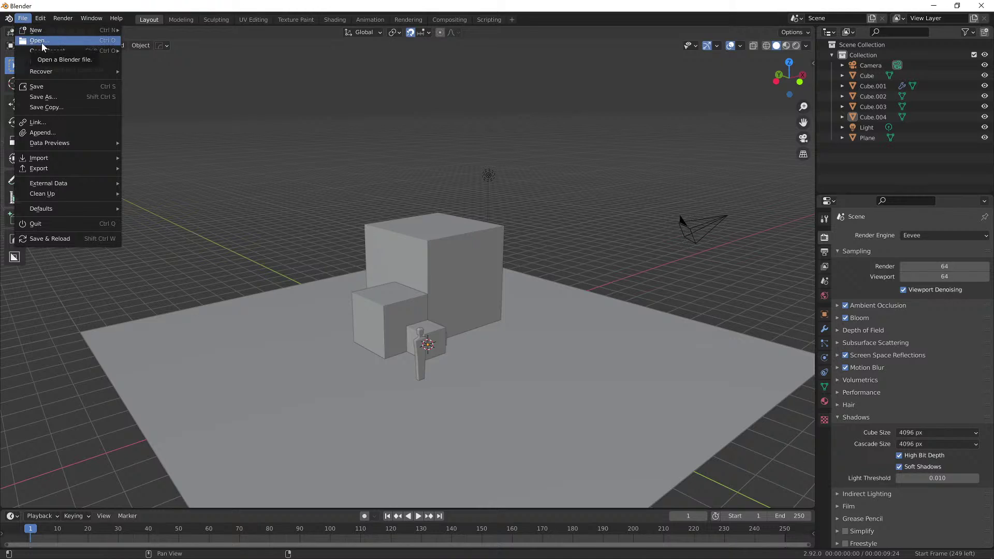
mouse_move(51, 54)
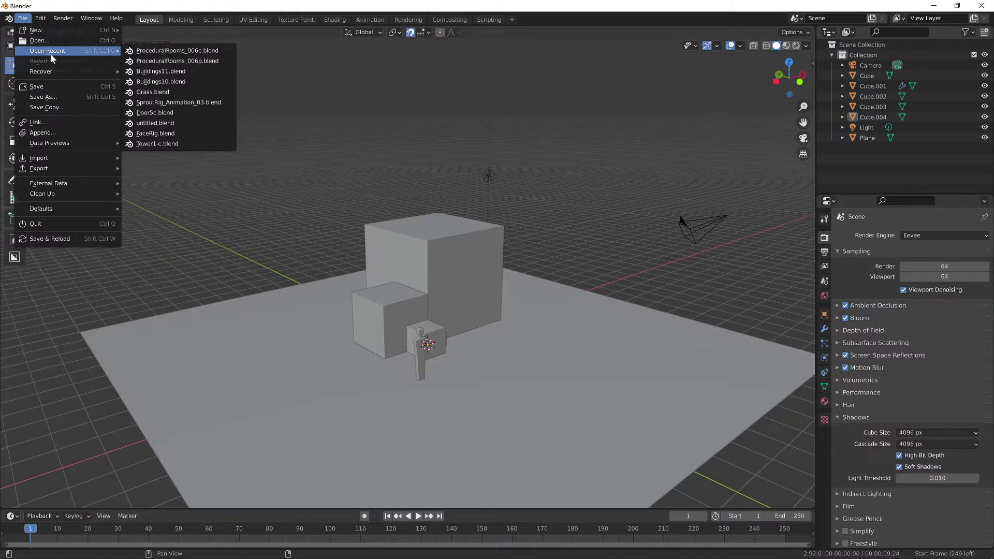
click(146, 114)
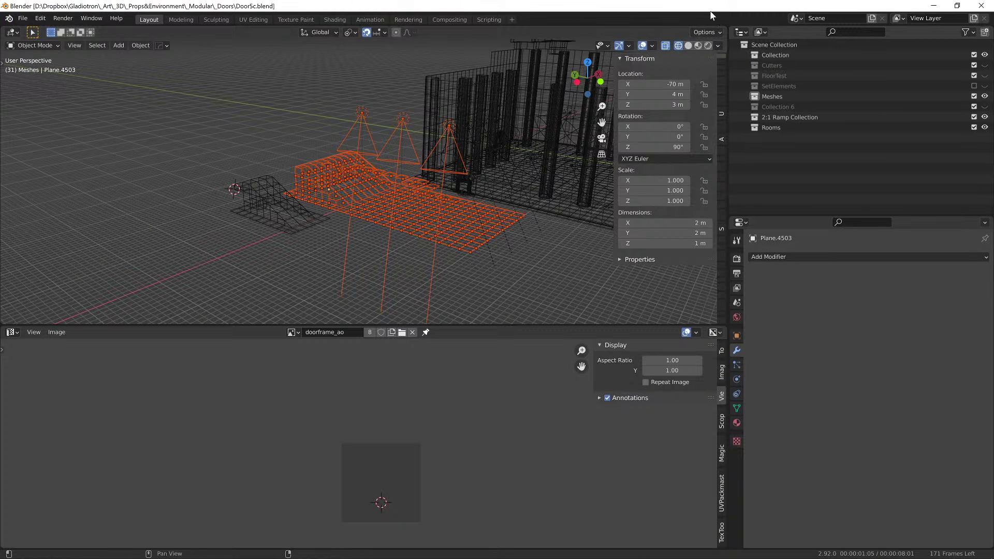
Step: Show the scene in Material Preview shading, select one floor tile in front of the ramp and show its material settings
click(698, 45)
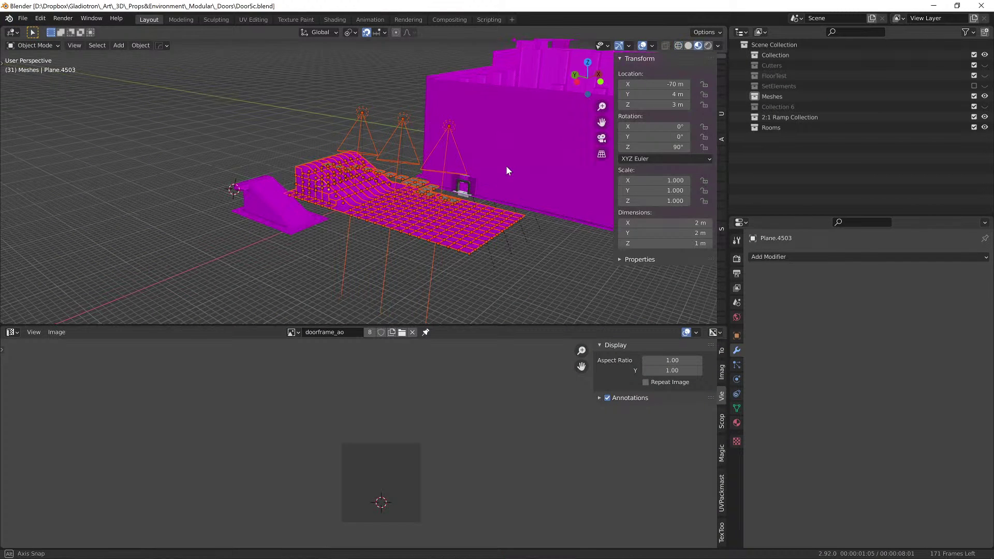
scroll(506, 166, up, 8)
scroll(476, 195, up, 5)
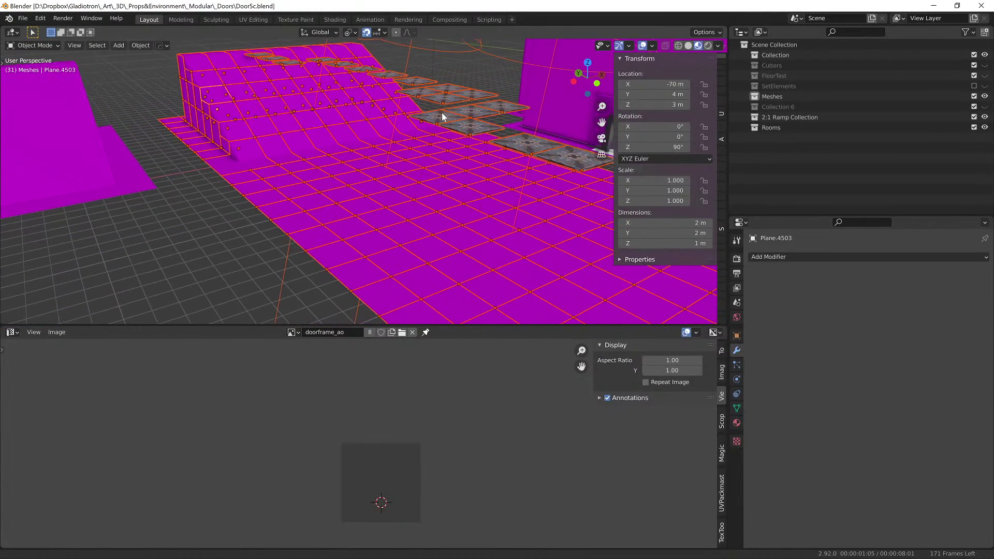
click(394, 173)
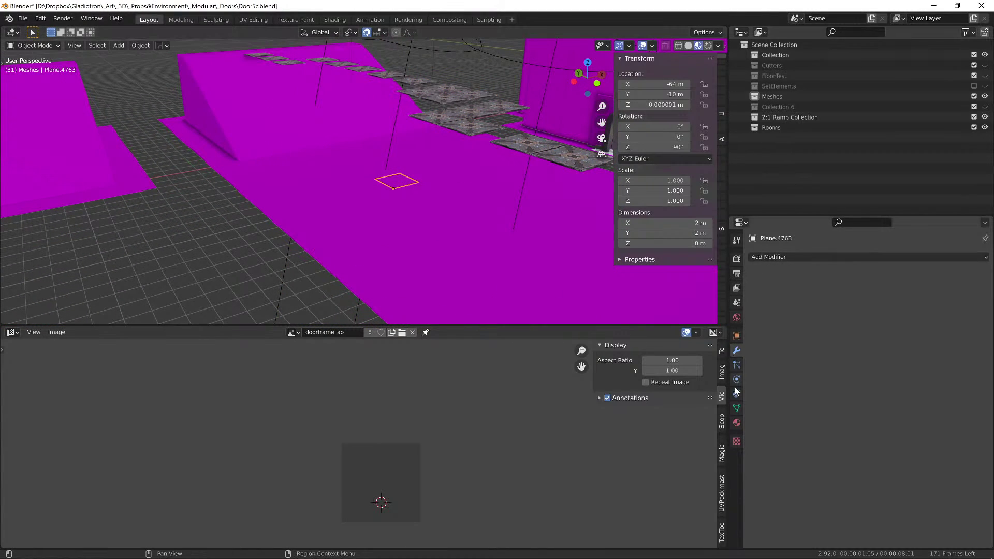
click(737, 422)
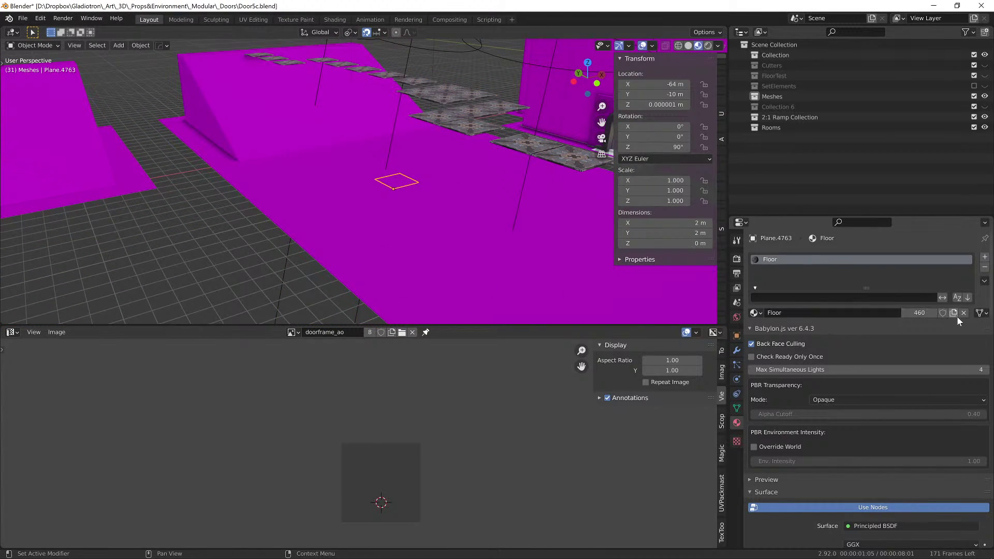
click(756, 312)
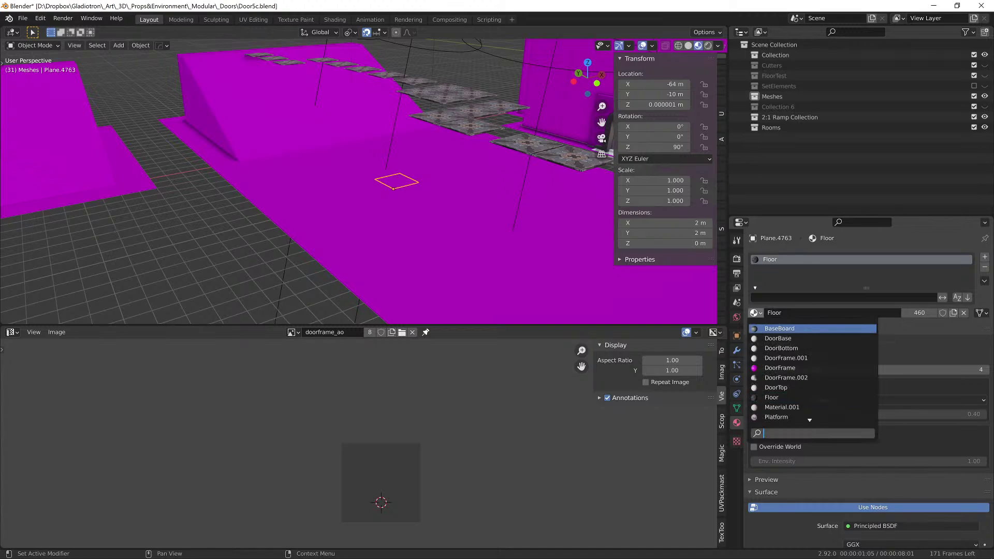
click(914, 356)
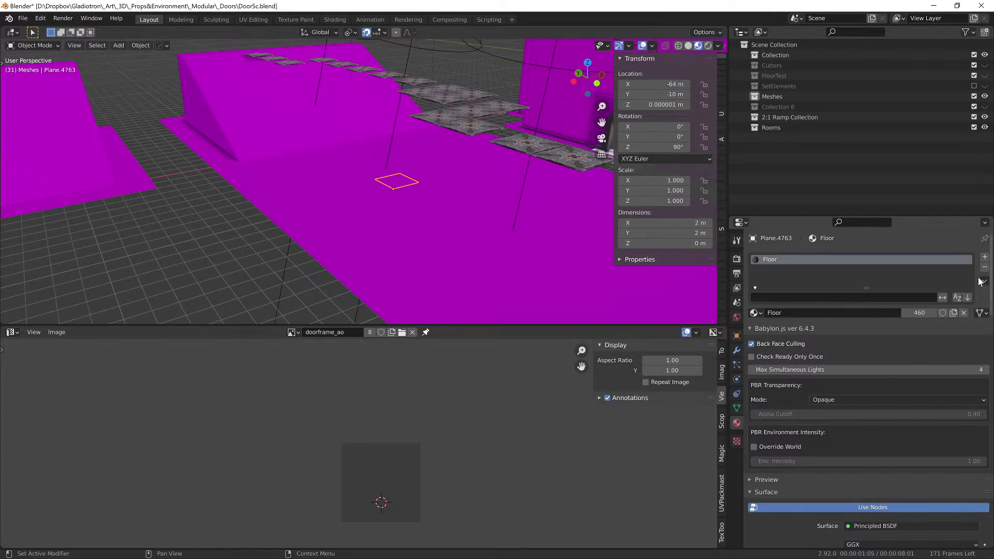
click(757, 287)
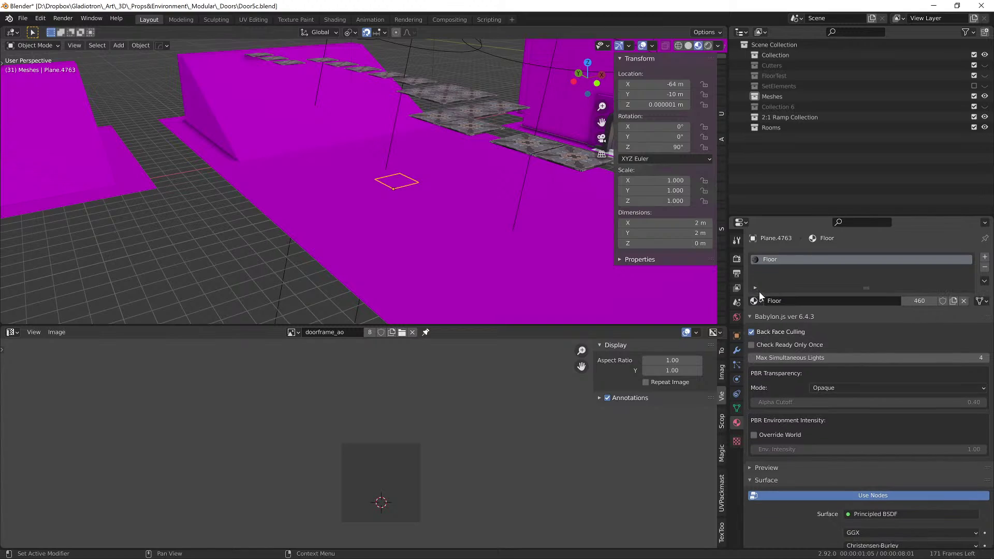
click(756, 288)
Step: Choose the Floor material for the selected tile and show its nodes in the Shader Editor in place of the image view
click(755, 313)
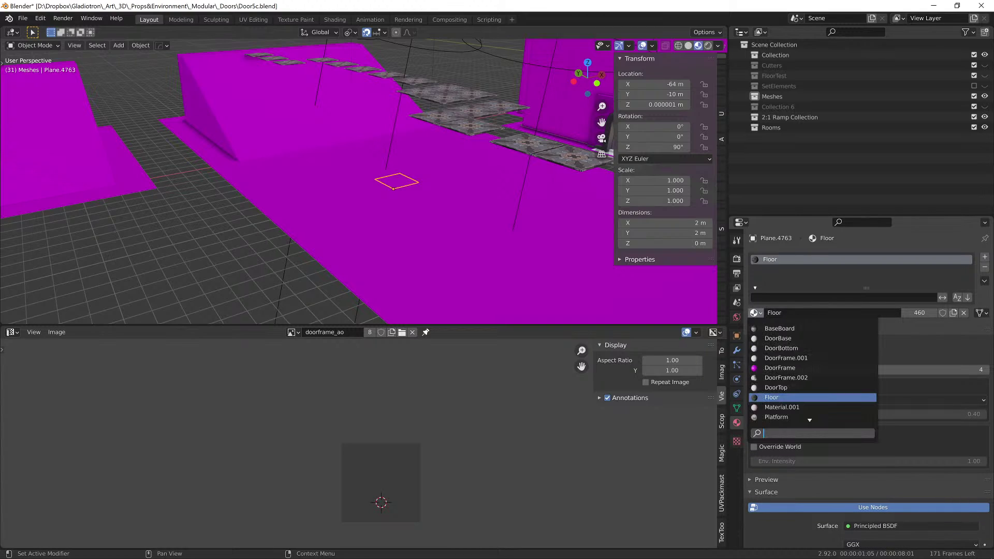
click(777, 397)
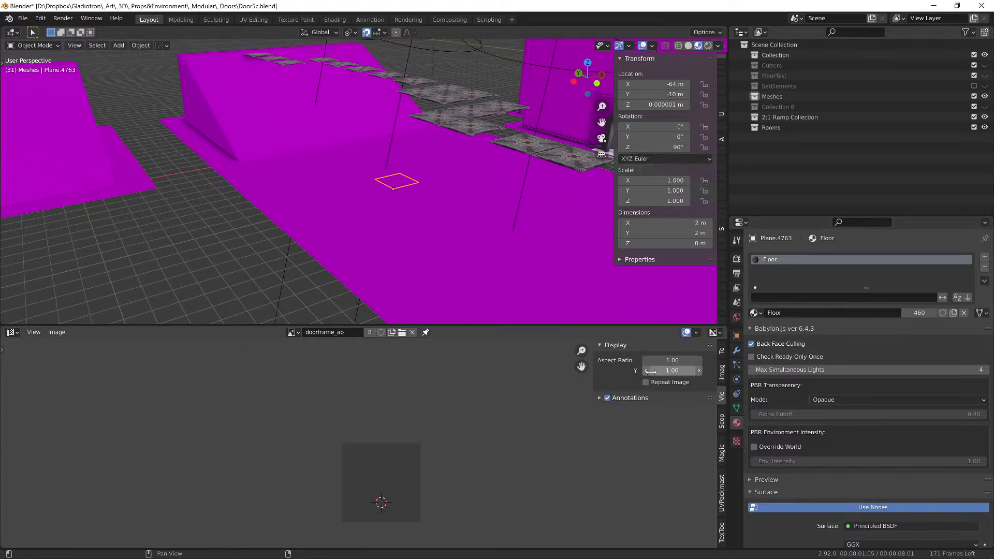
click(4, 332)
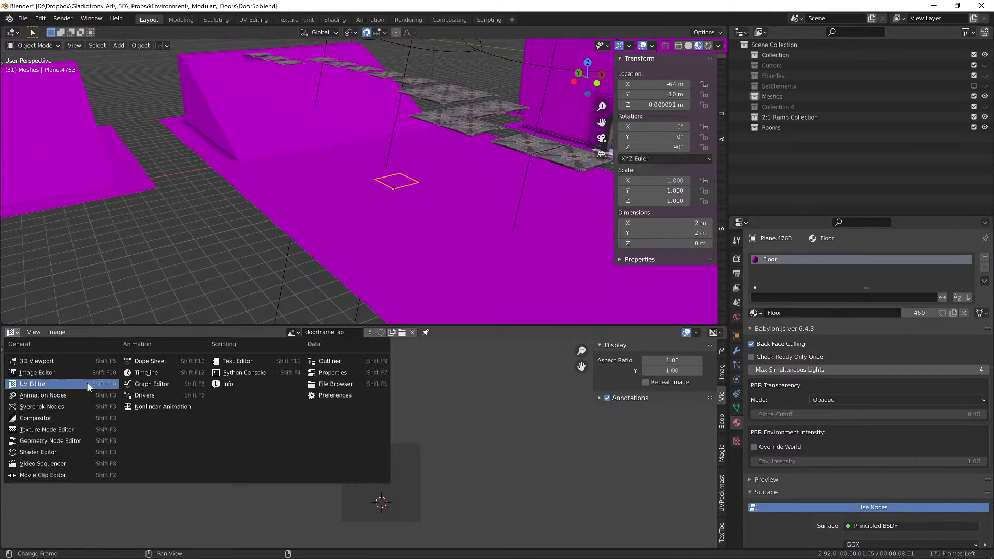
click(52, 453)
scroll(326, 440, up, 2)
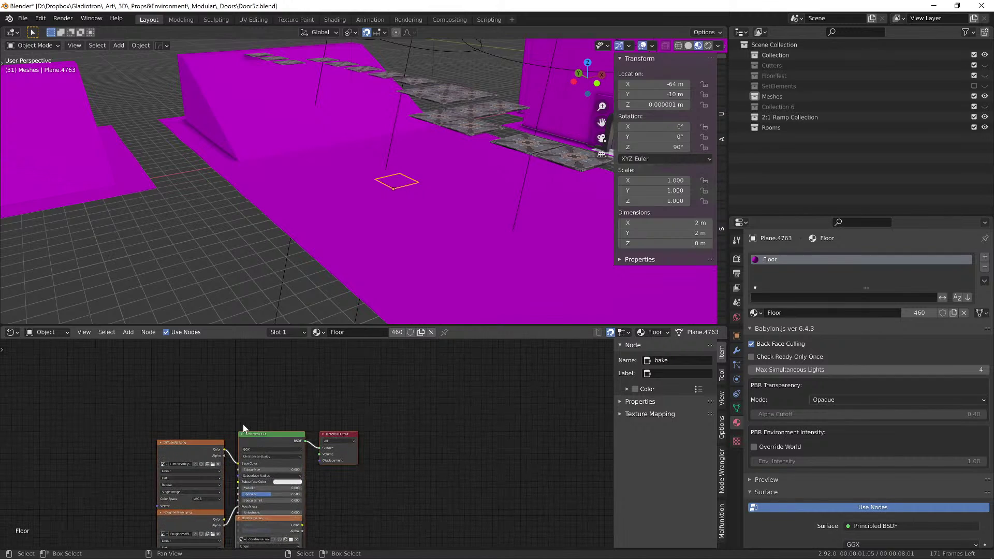
drag(108, 421, 267, 355)
scroll(262, 384, up, 5)
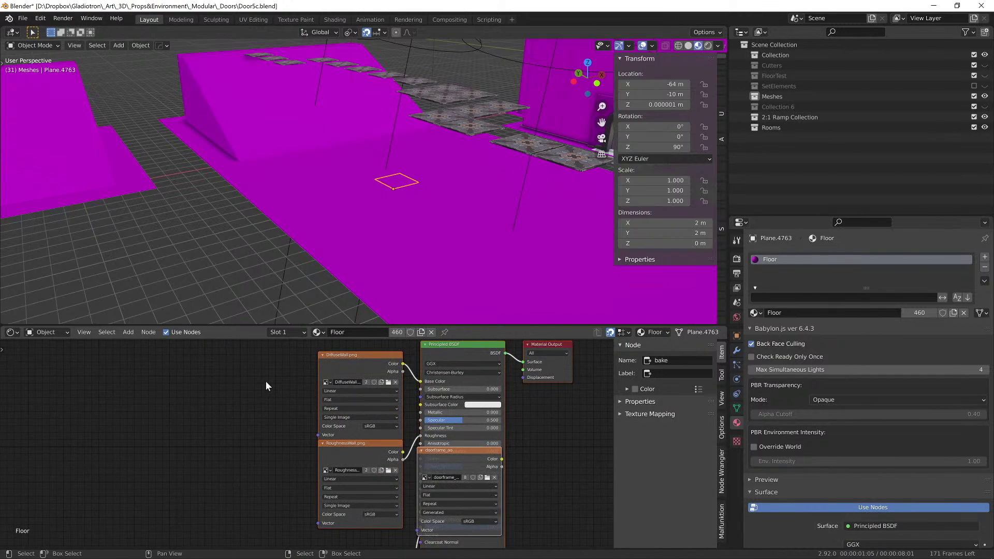
Step: Replace the Floor material's DiffuseWall.png base colour texture with MetalPipes.png from D:\Dropbox\Gladiotron\_Art\_3D\_Textures\Tilable
click(392, 443)
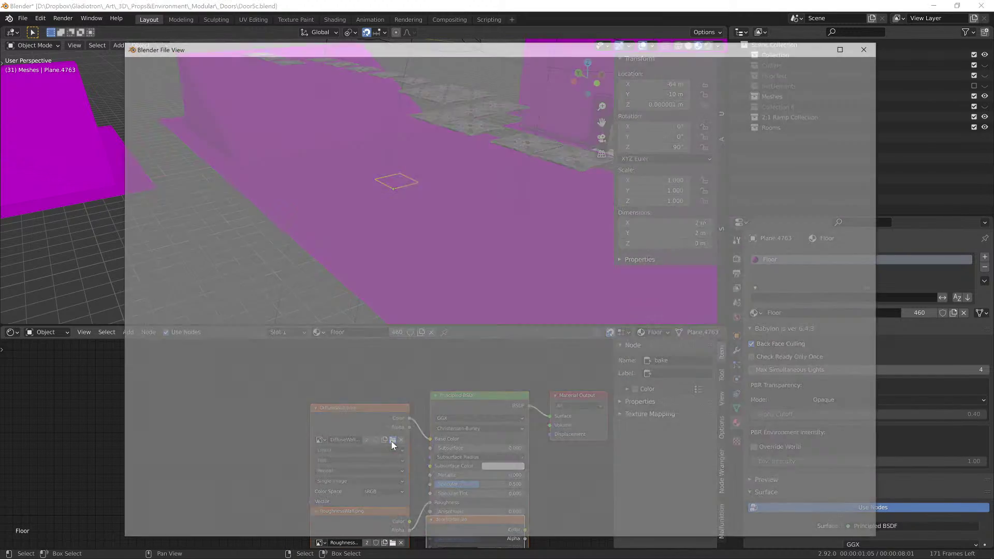
click(441, 64)
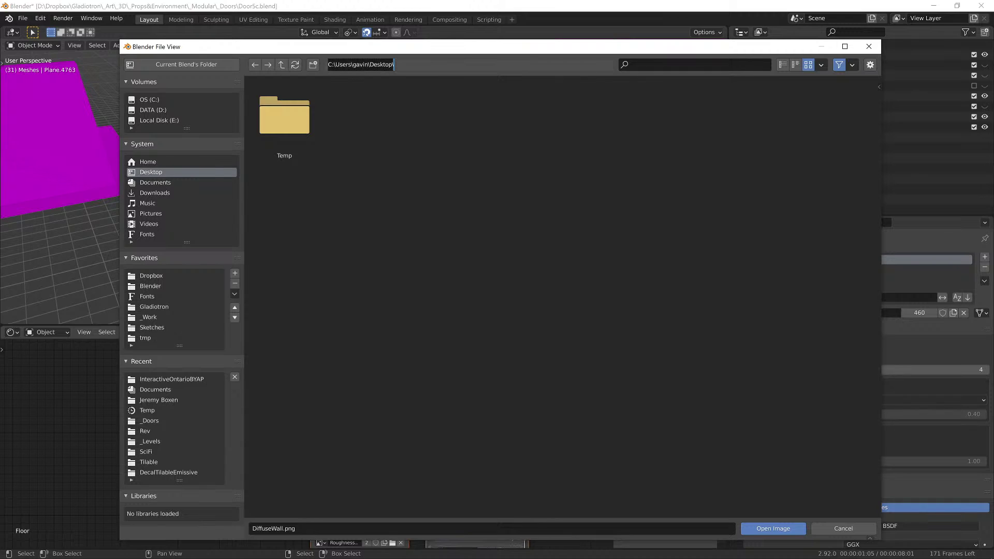
text(D:\Dropbox\Gladiotron\_Art\_3D\_Textures\Tilable)
key(Return)
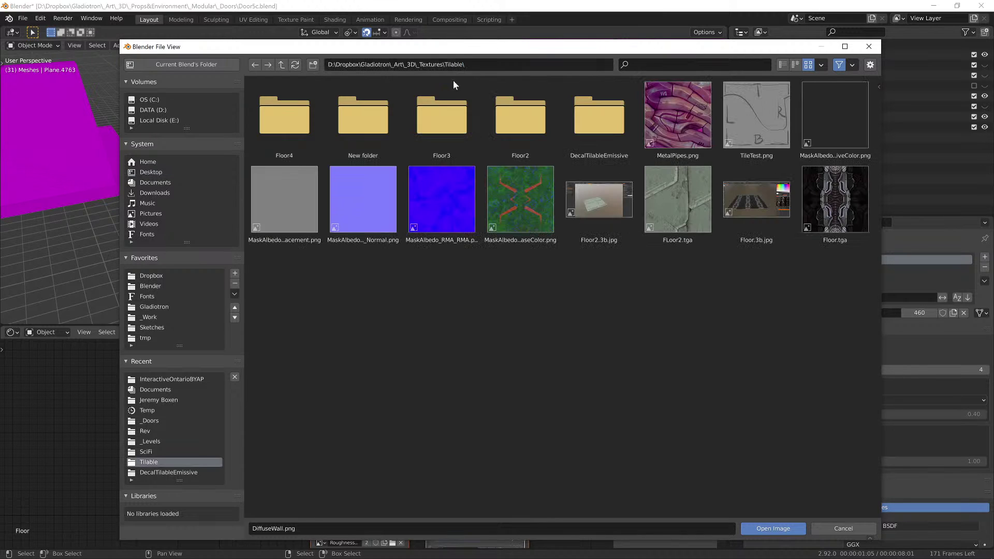
click(694, 115)
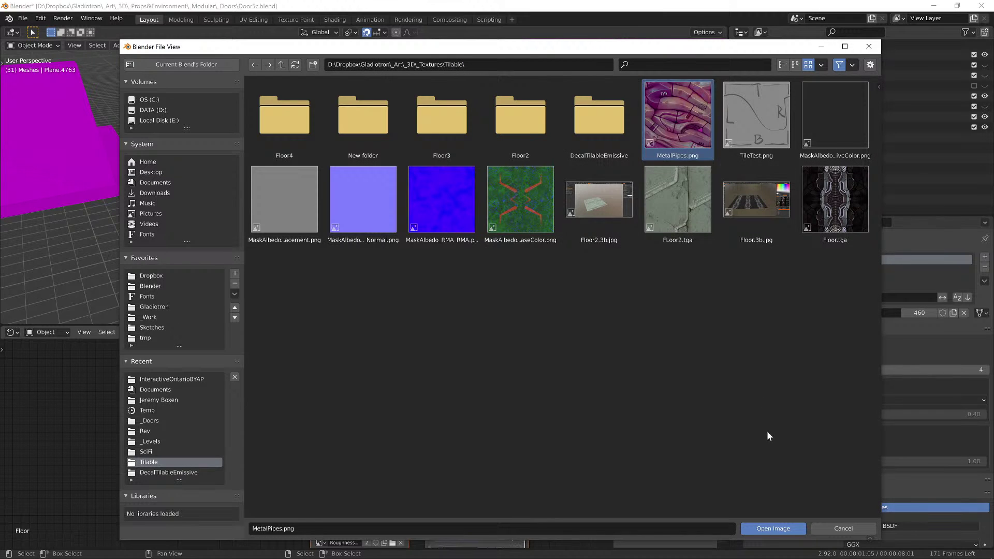
click(765, 529)
Step: Examine how the texture tiles across the floor and ramp in Material Preview and Rendered shading, ending in Material Preview
scroll(518, 238, up, 8)
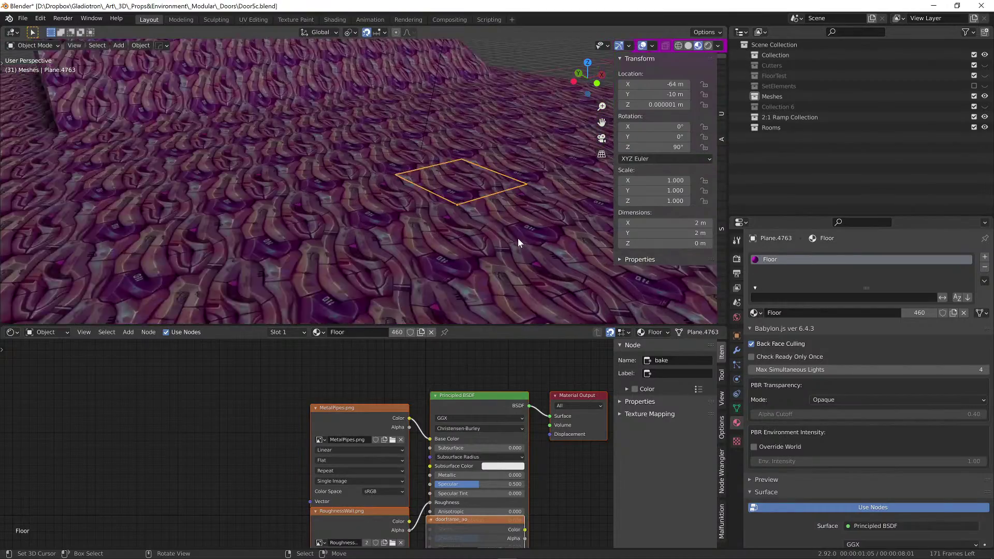
drag(521, 235, 430, 240)
scroll(489, 231, down, 5)
scroll(430, 240, up, 3)
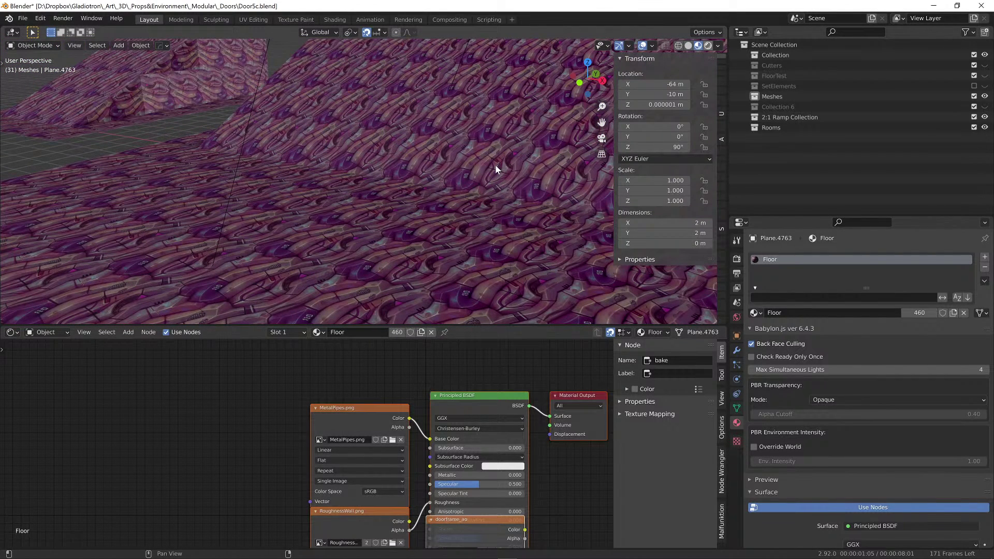
key(z)
key(8)
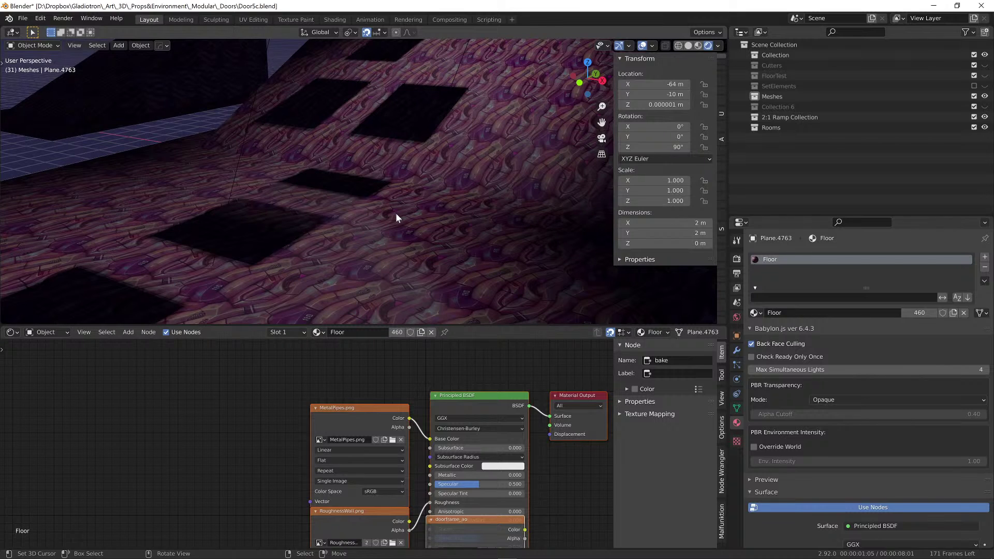
drag(396, 218, 390, 209)
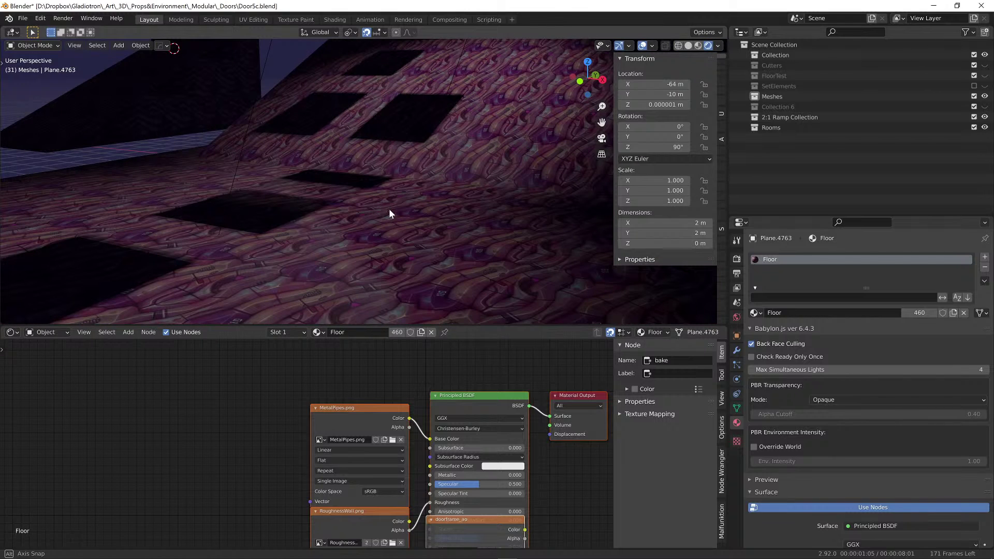
drag(389, 209, 389, 209)
click(698, 46)
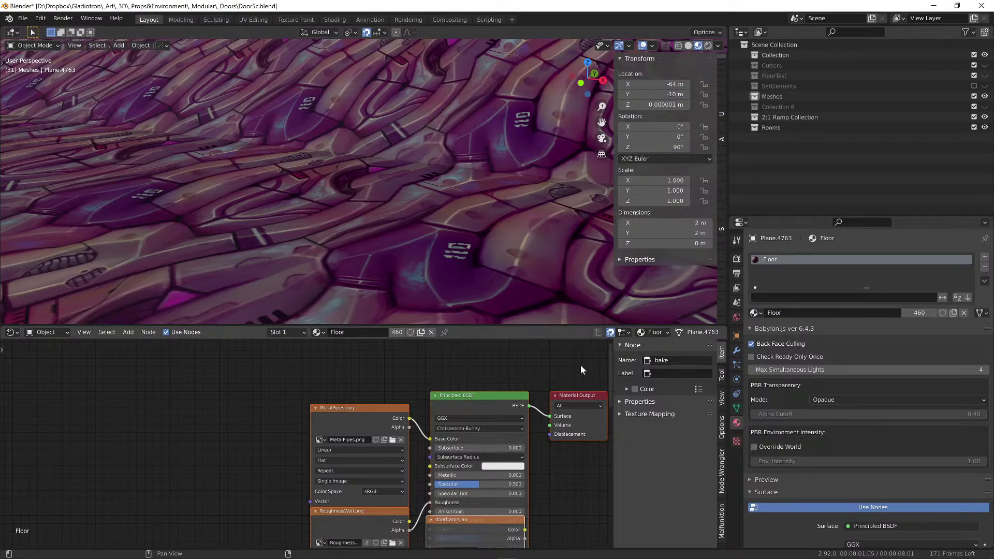
mouse_move(593, 557)
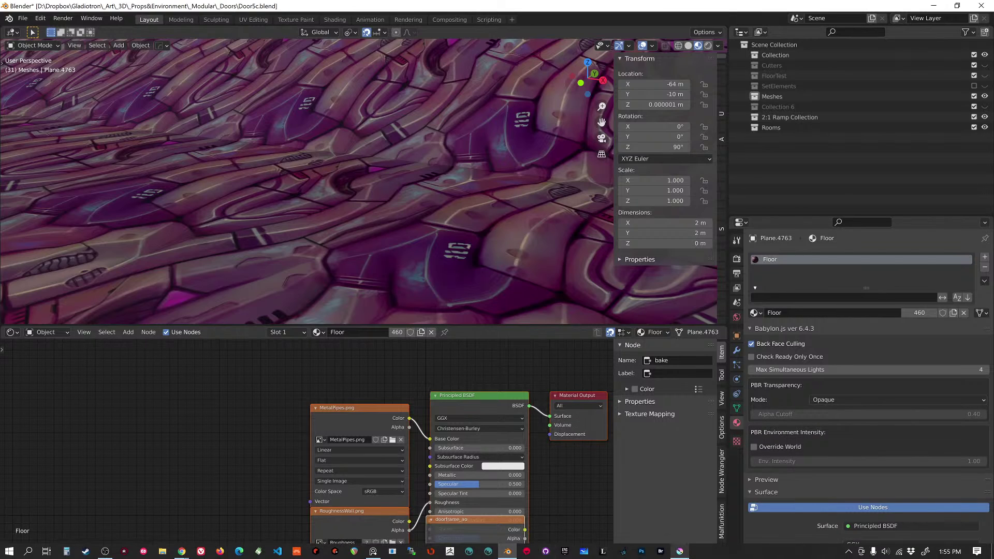